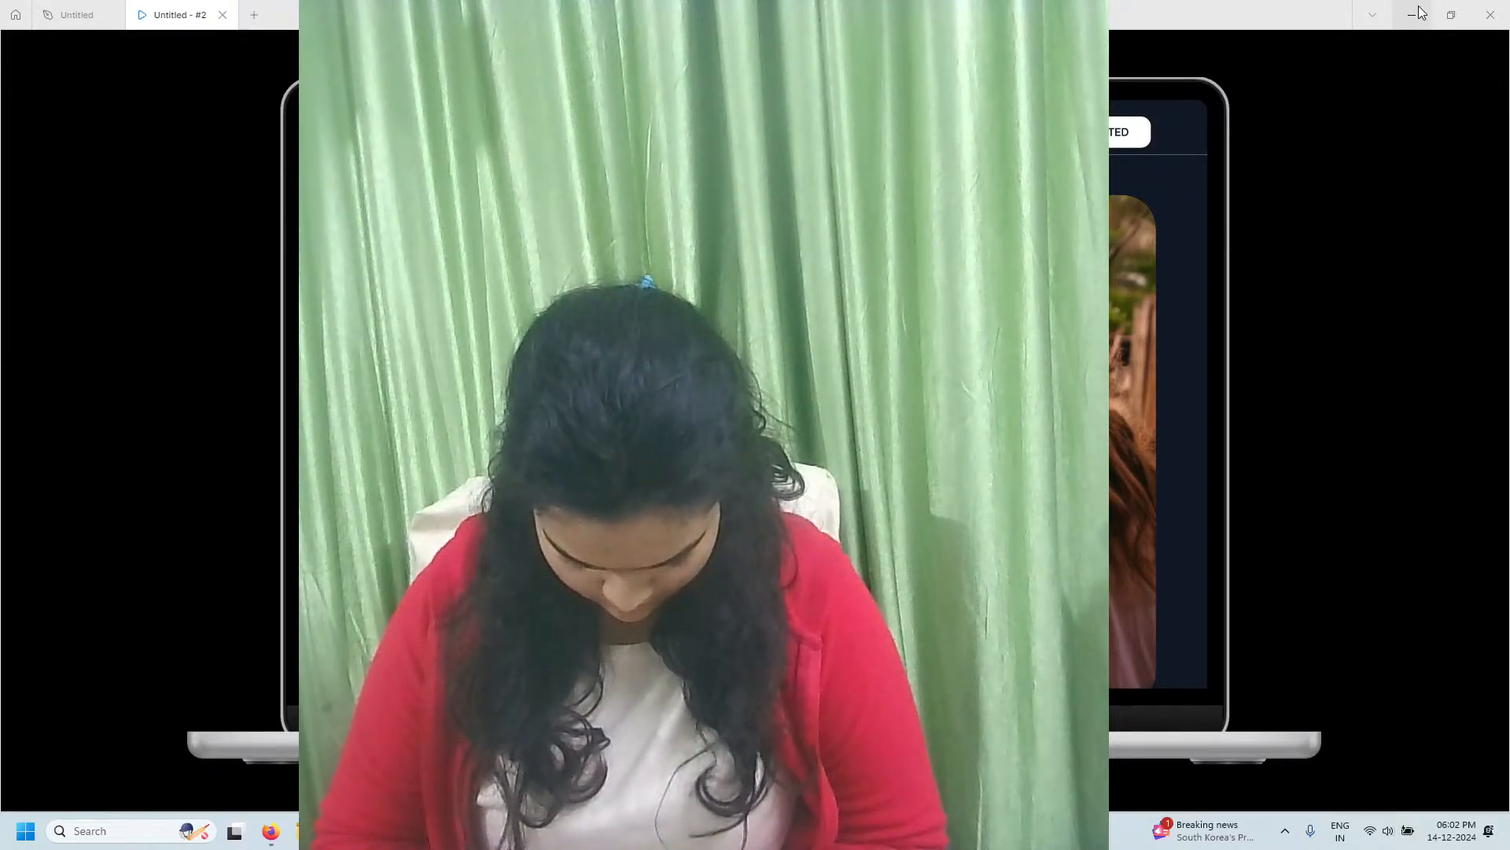
# Scroll up and down through the Luxe Interiors prototype preview to review the landing page
pyautogui.moveTo(1430, 31)
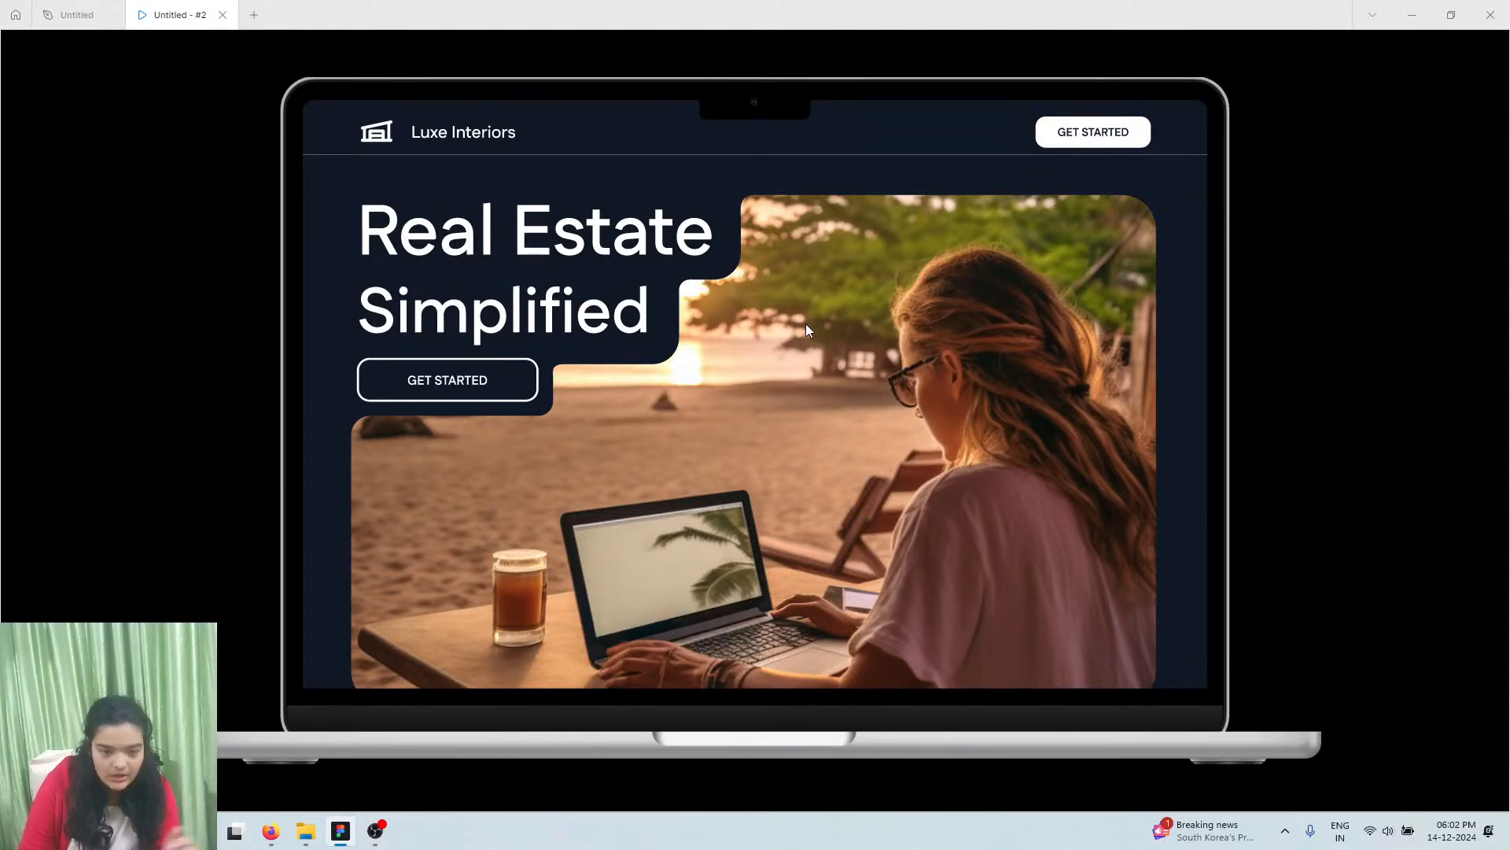
pyautogui.scroll(-1, 780, 176)
pyautogui.scroll(1, 738, 214)
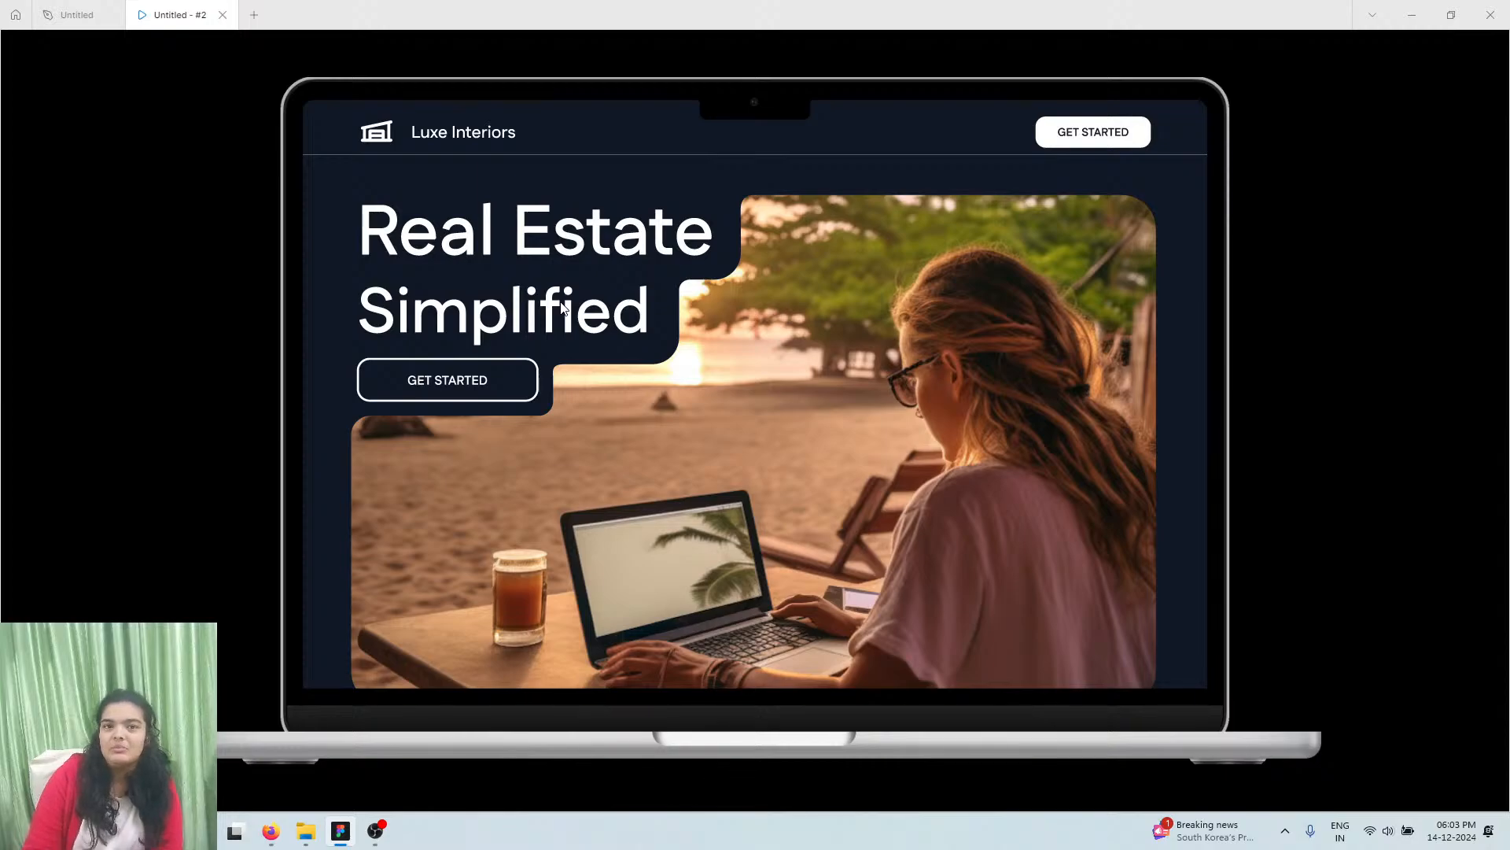
pyautogui.scroll(-10, 678, 322)
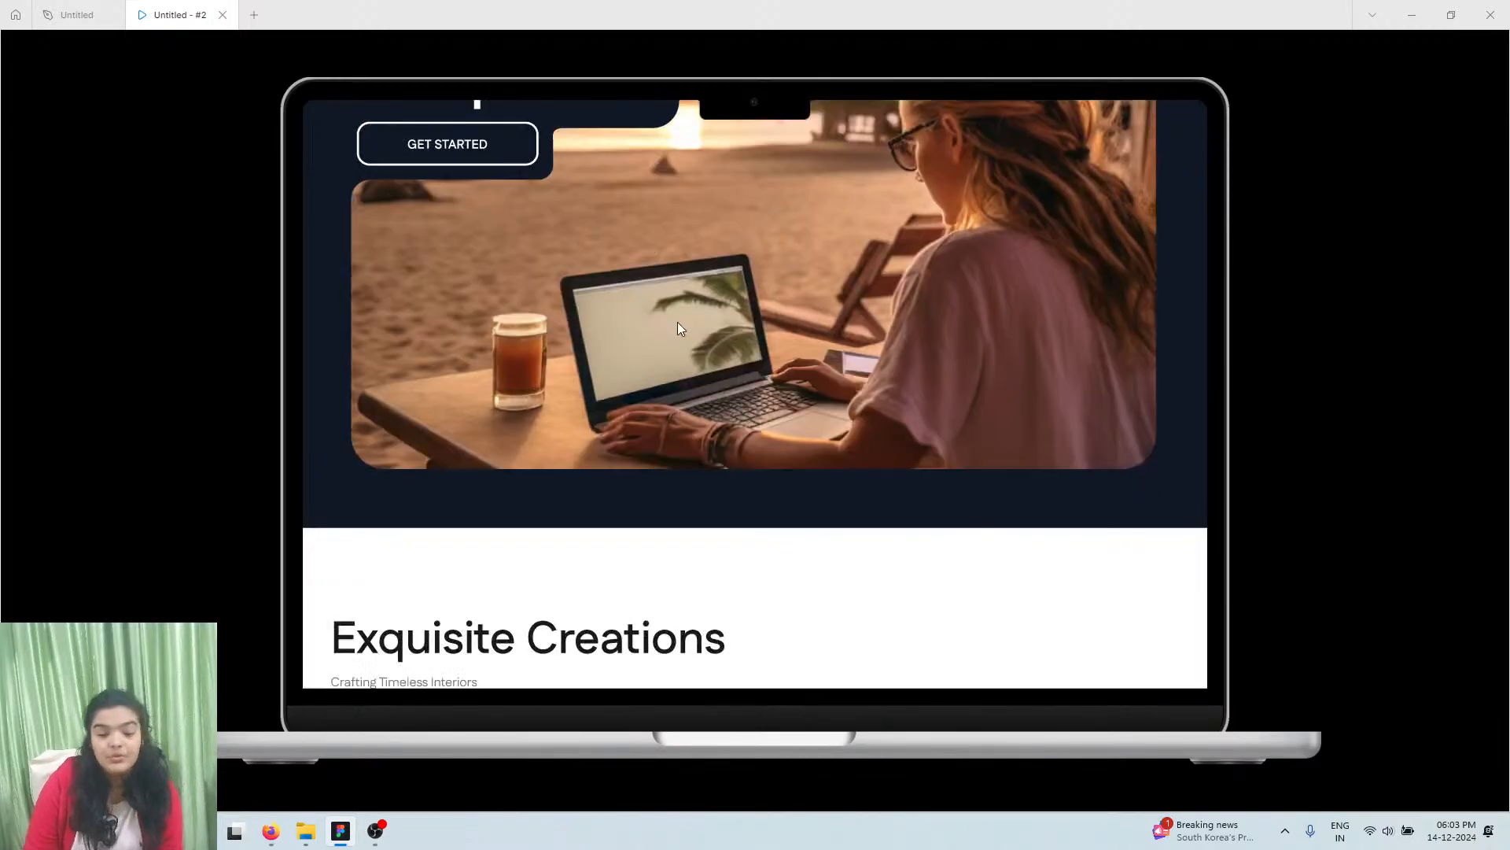
pyautogui.scroll(1, 688, 324)
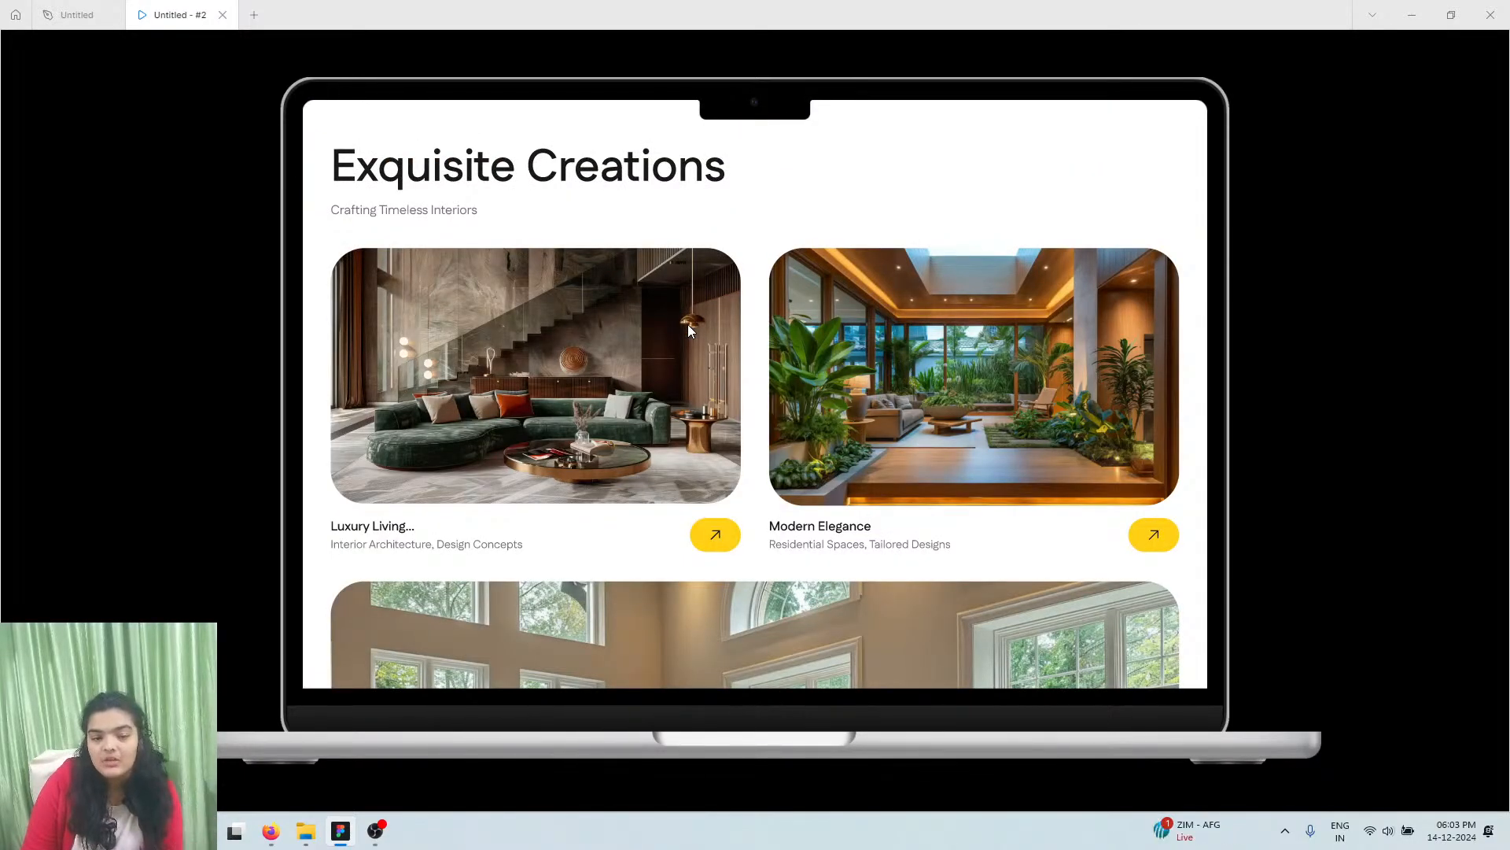
pyautogui.scroll(-1, 764, 436)
pyautogui.scroll(-5, 767, 434)
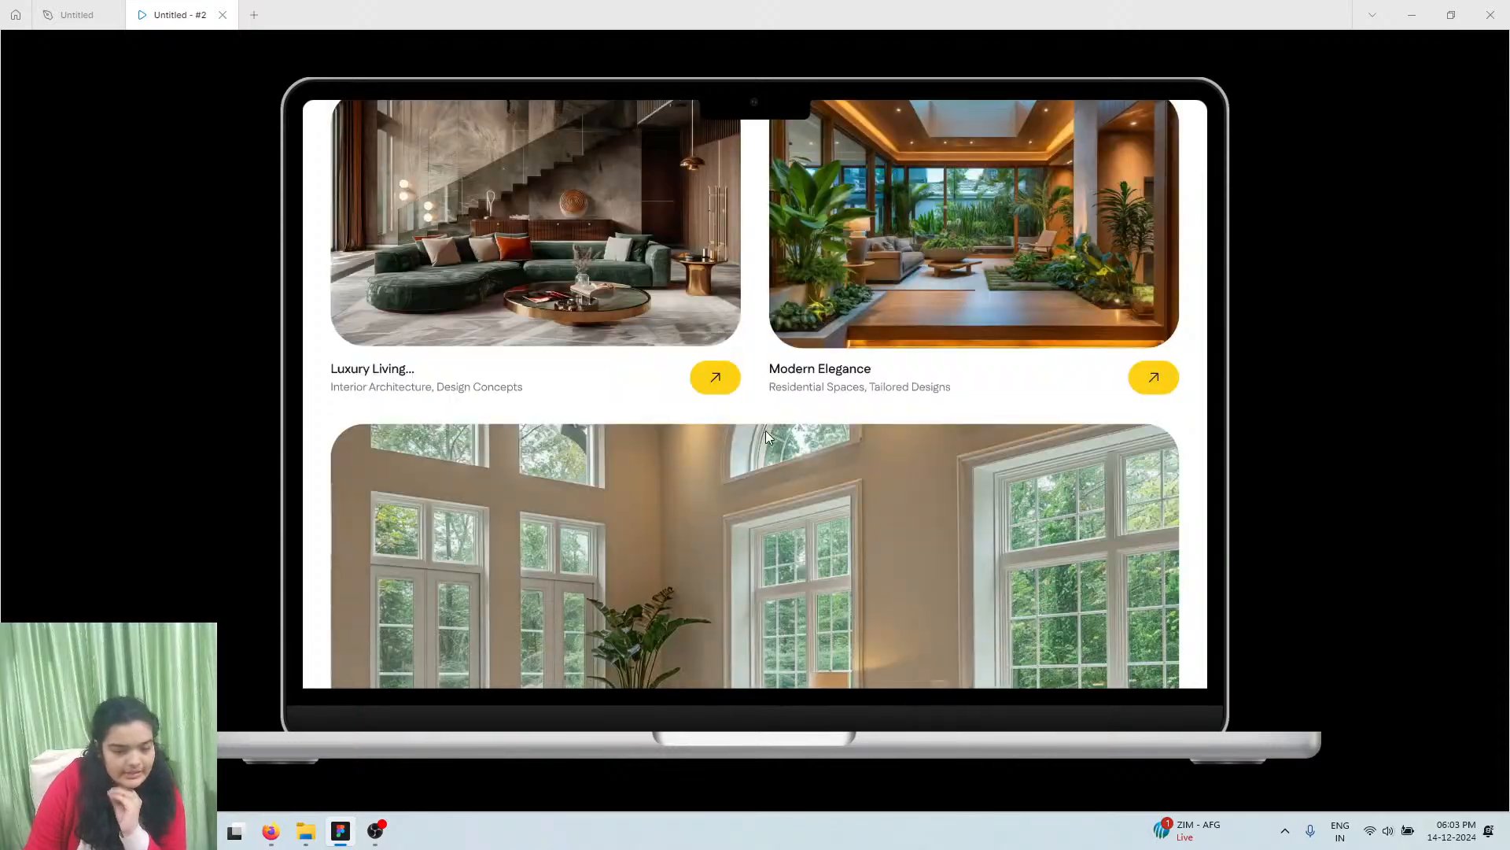
pyautogui.scroll(-3, 768, 439)
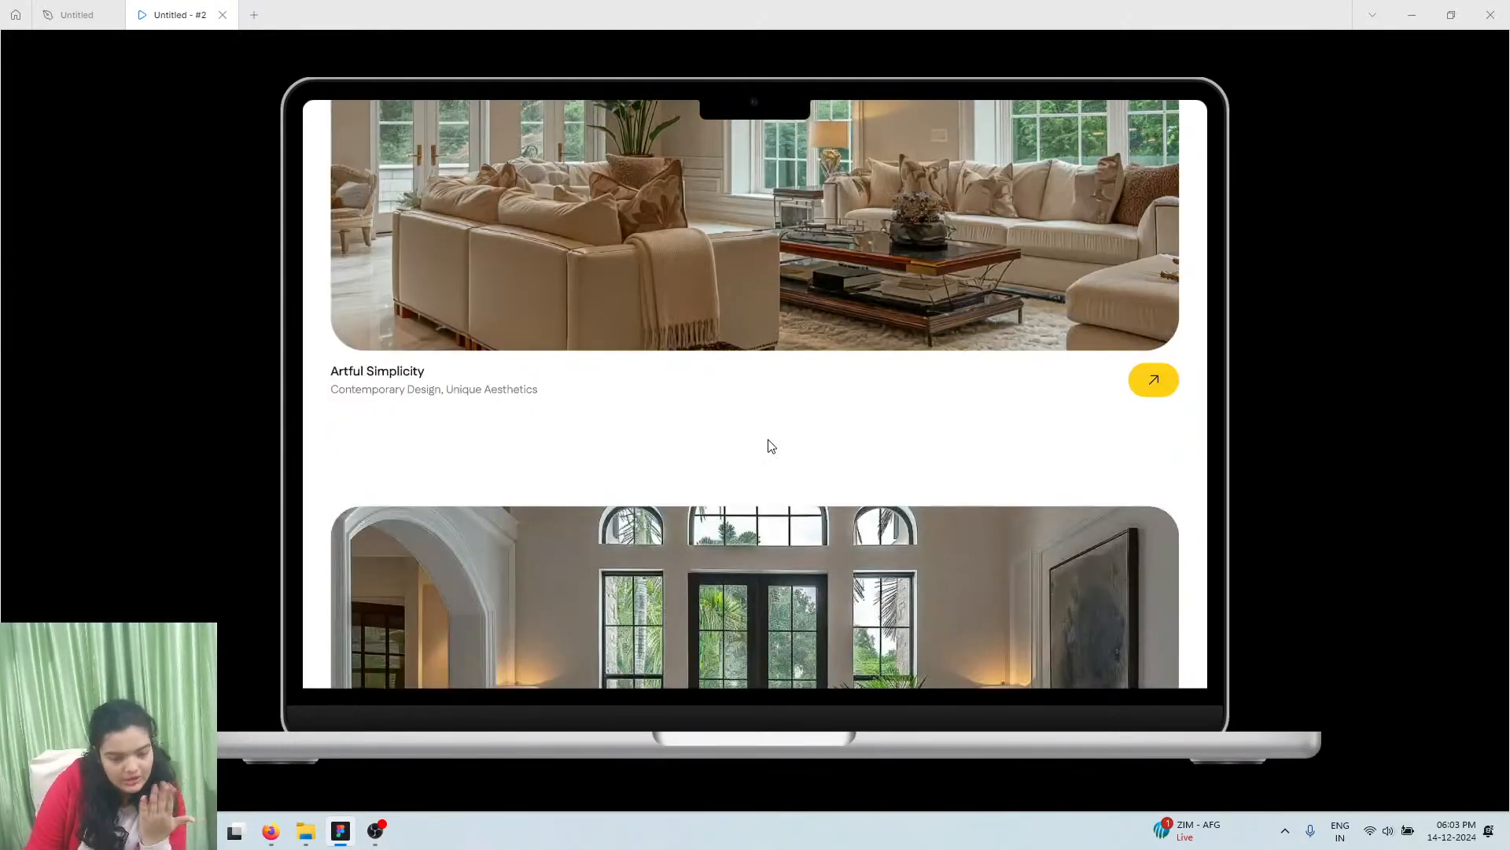
pyautogui.scroll(-6, 768, 440)
pyautogui.scroll(1, 767, 443)
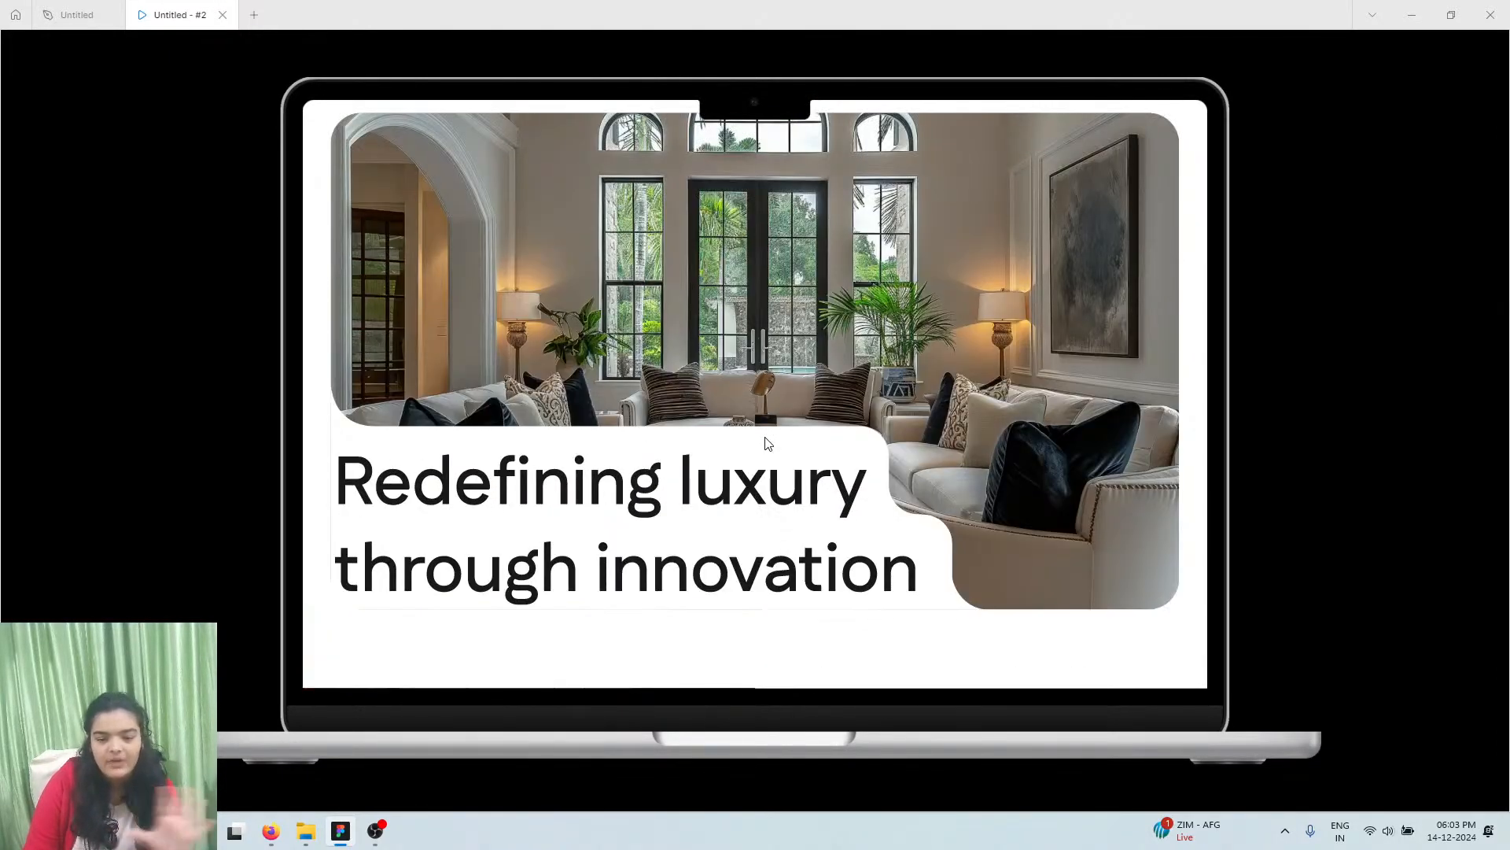
pyautogui.scroll(1, 775, 445)
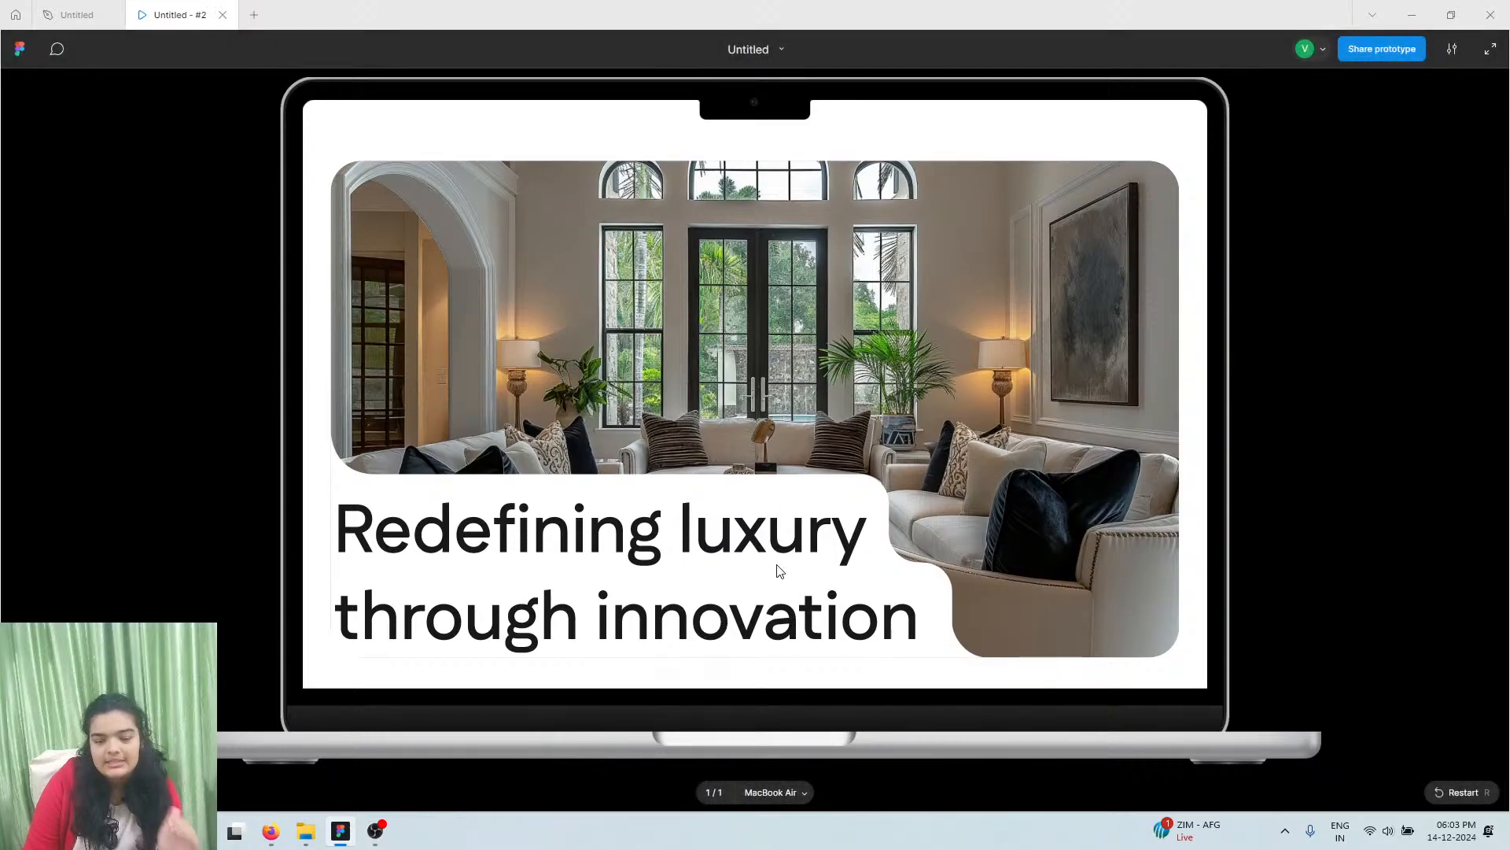
pyautogui.scroll(-1, 819, 543)
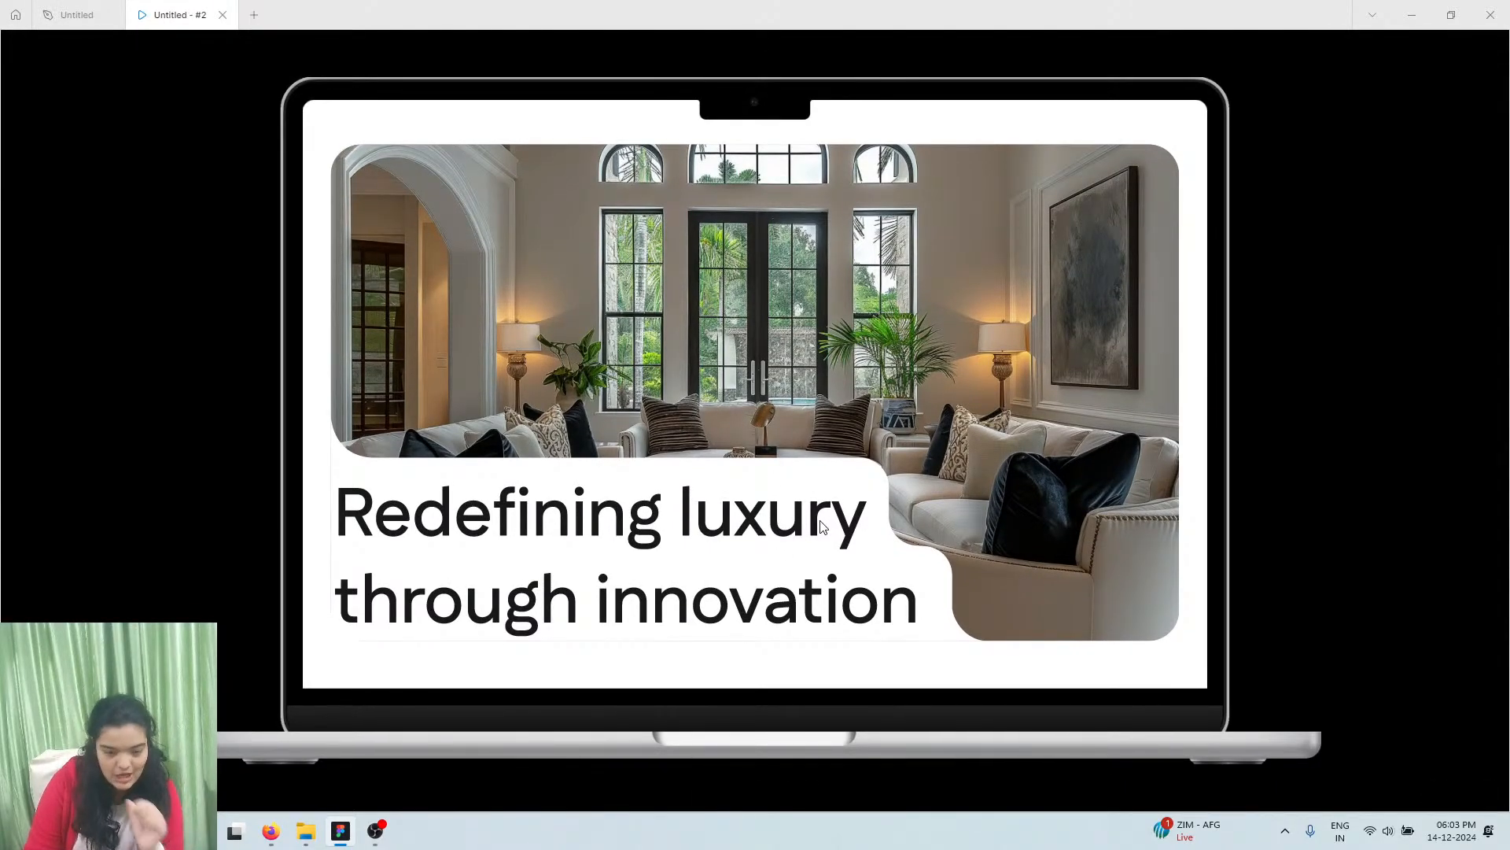
pyautogui.scroll(-1, 822, 527)
pyautogui.scroll(1, 823, 527)
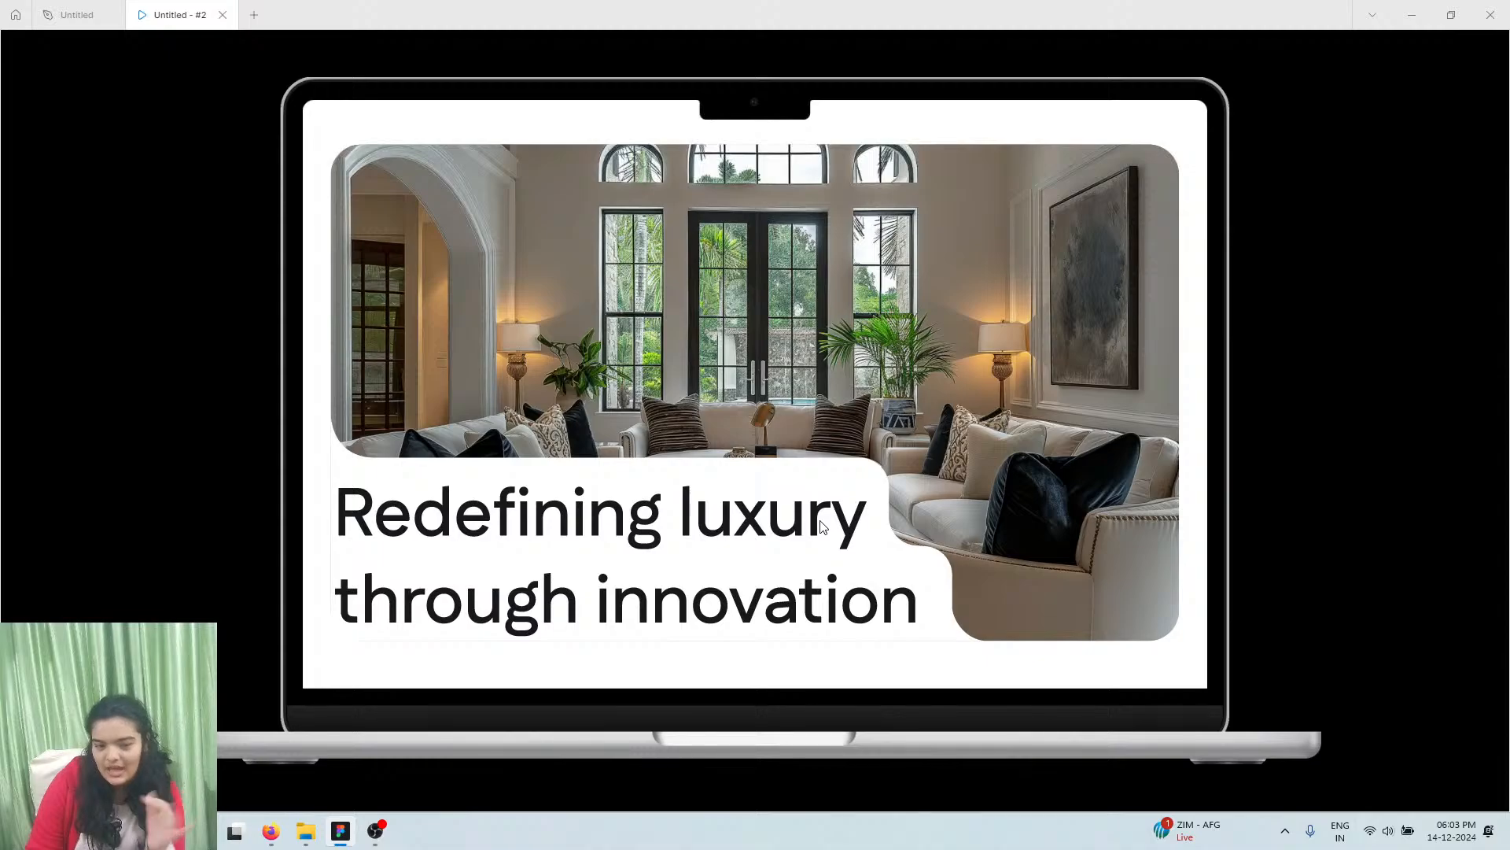
pyautogui.scroll(-7, 822, 528)
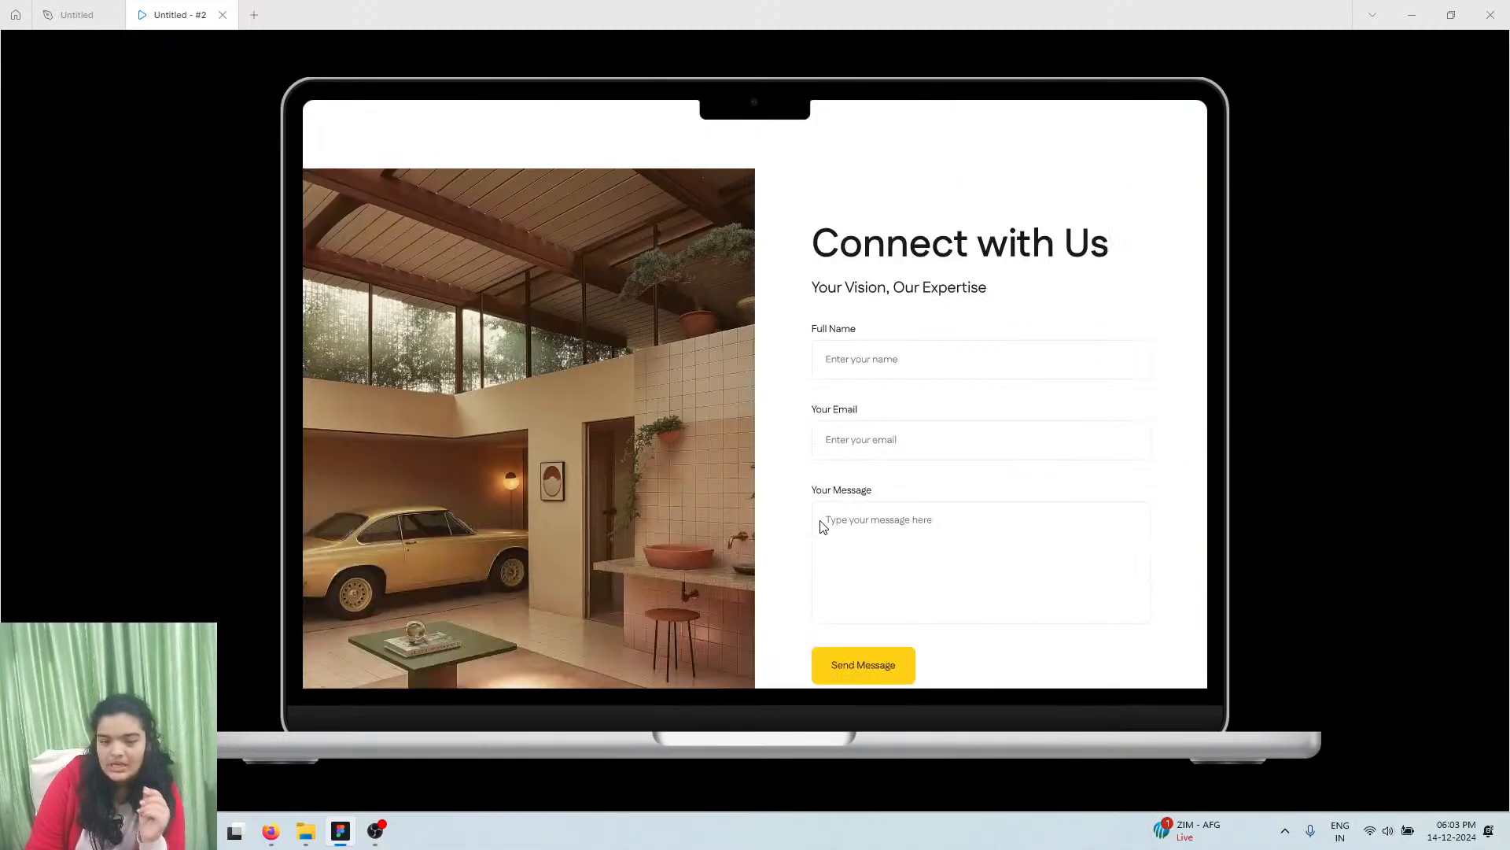
pyautogui.scroll(-2, 822, 527)
pyautogui.scroll(7, 822, 523)
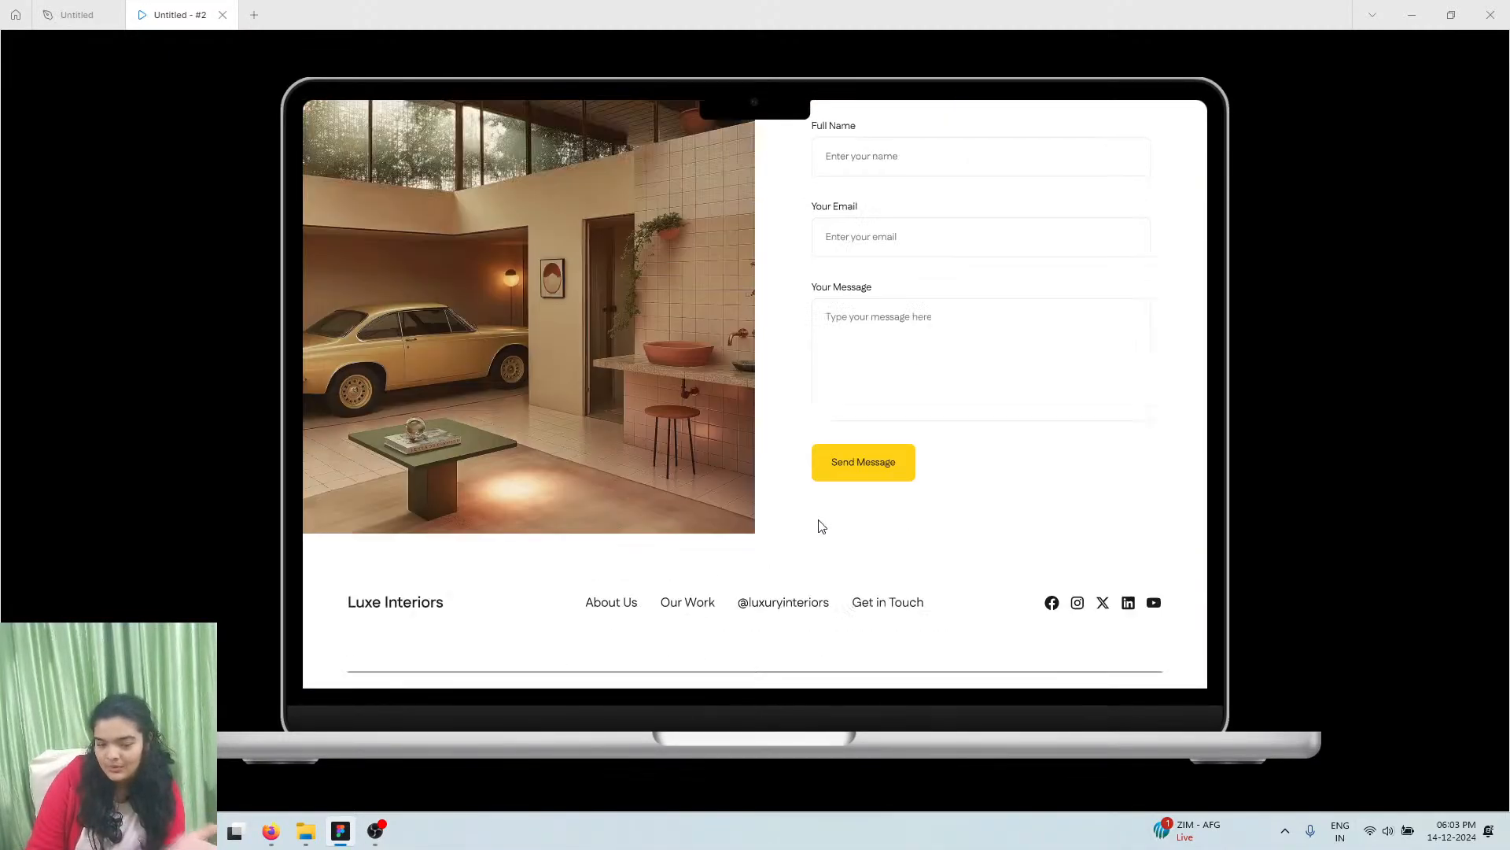
pyautogui.scroll(20, 819, 510)
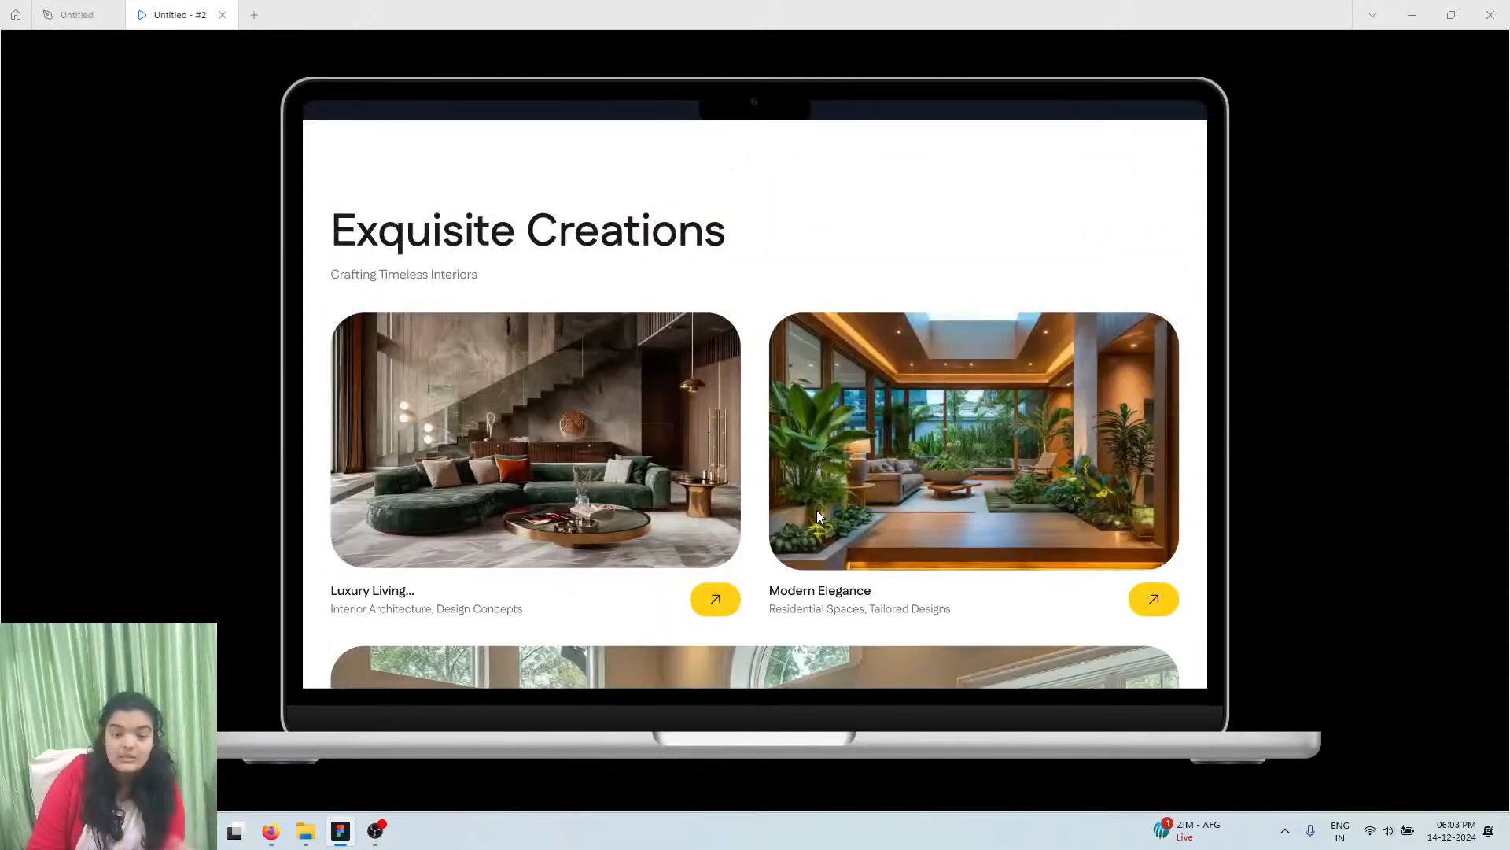
pyautogui.scroll(6, 816, 509)
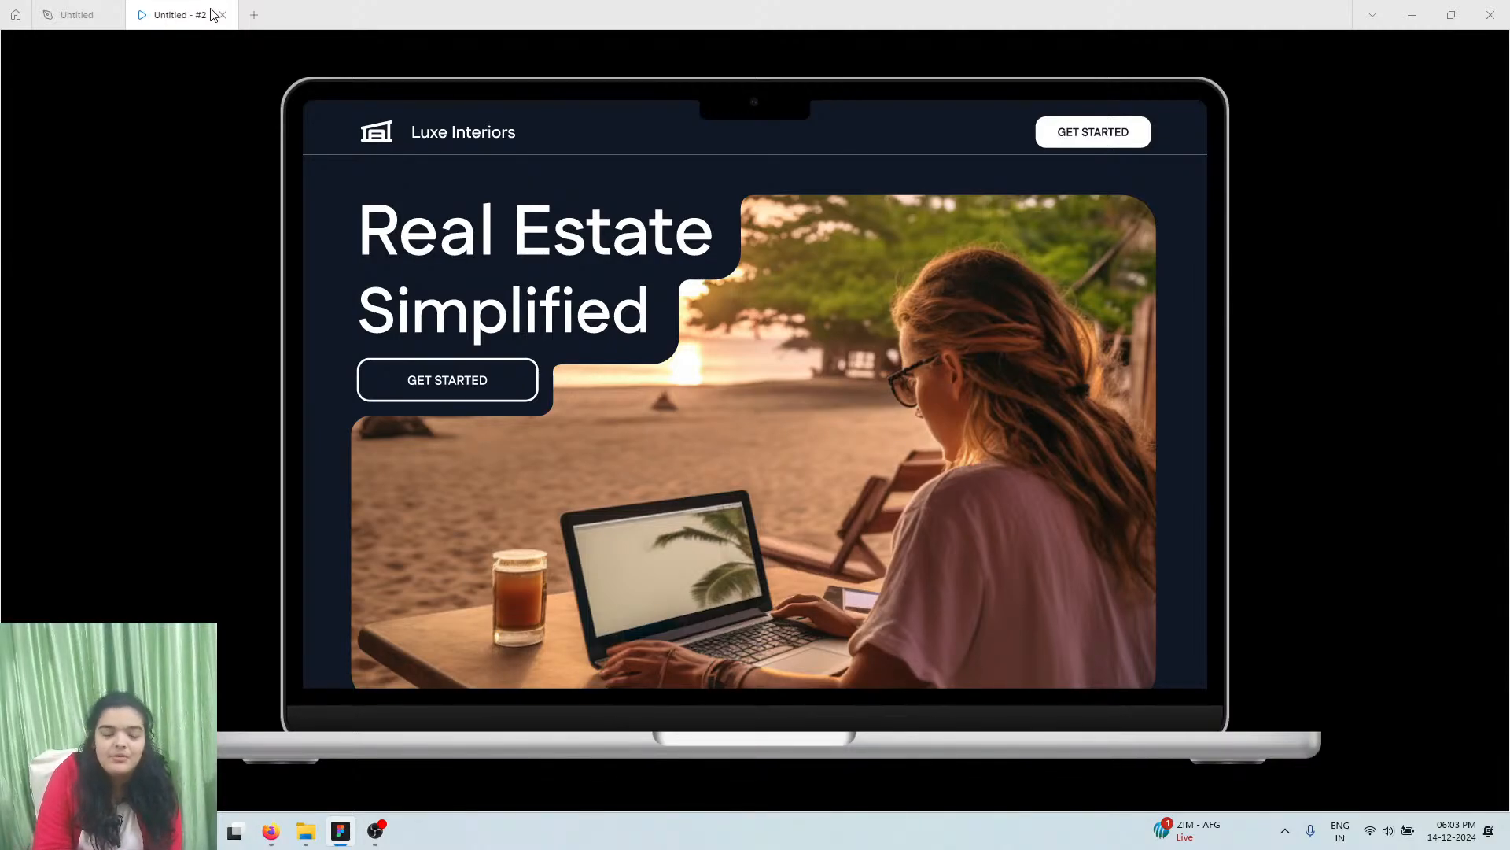
# From Home, create a new blank design file, then close it without saving
pyautogui.click(14, 16)
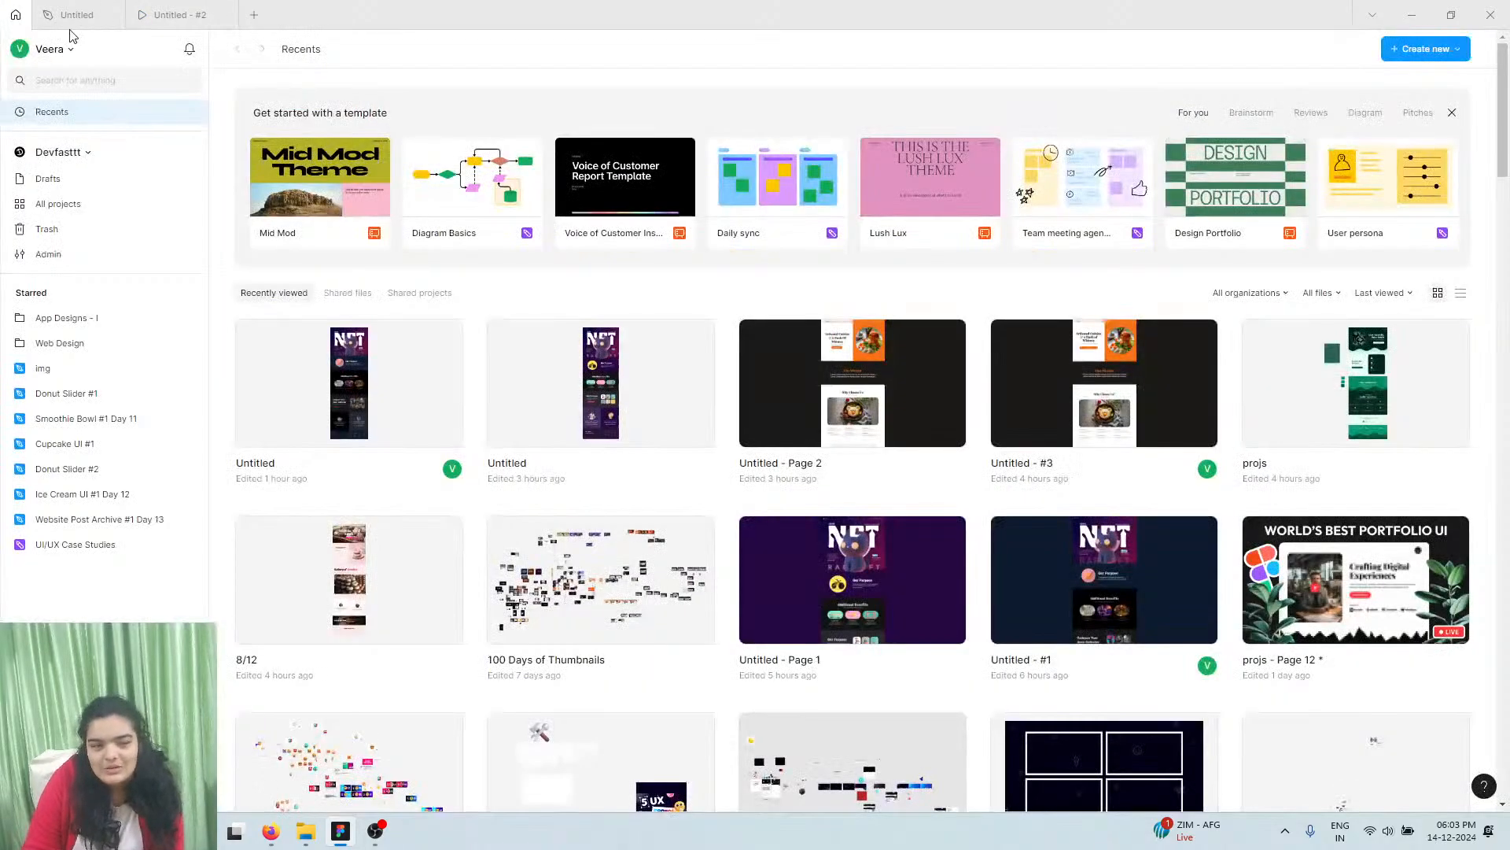
pyautogui.click(1422, 45)
pyautogui.click(1409, 75)
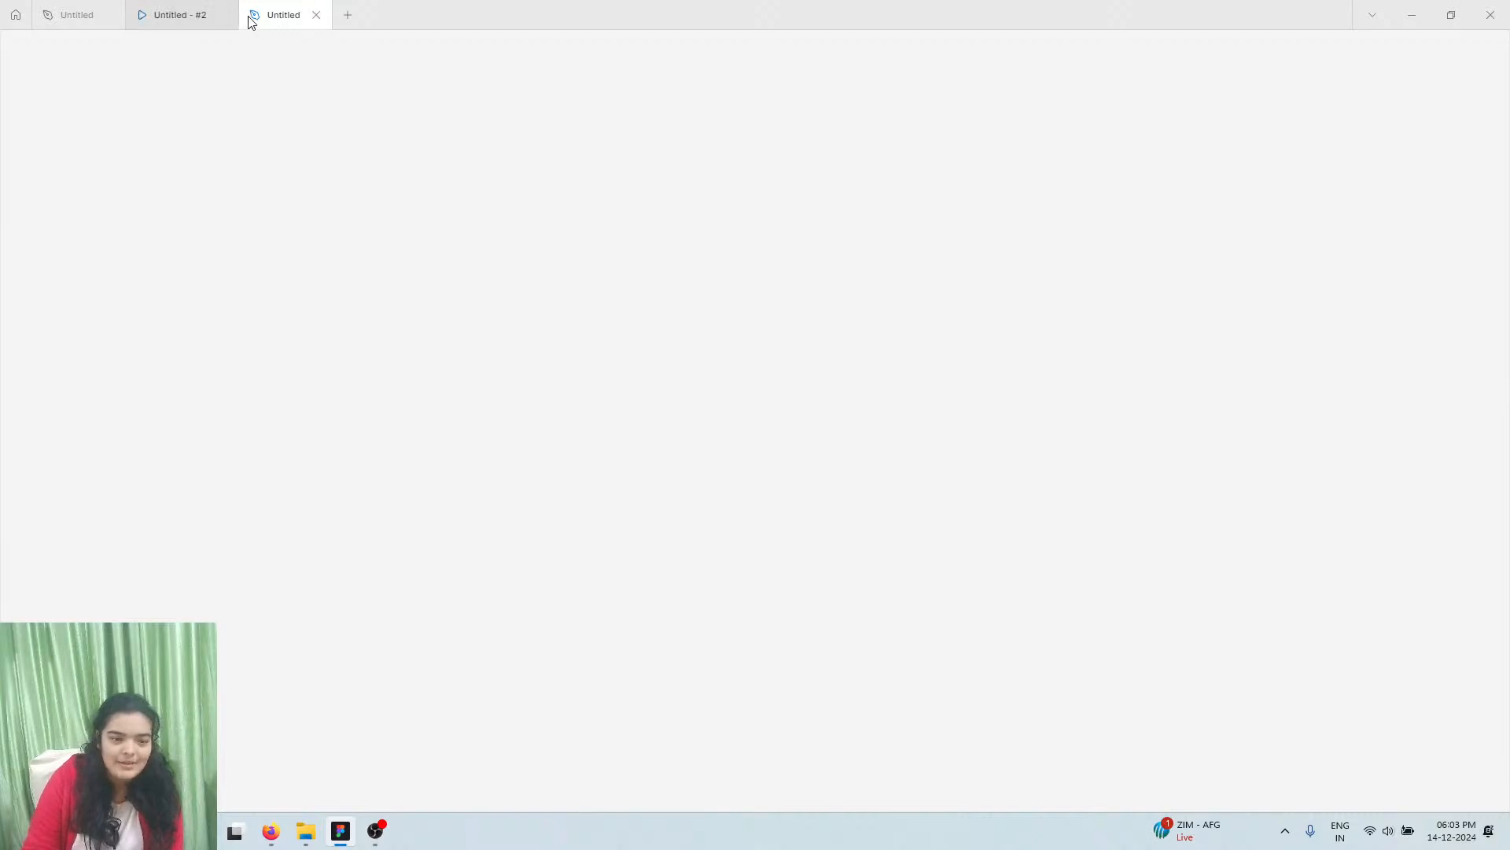
pyautogui.click(316, 15)
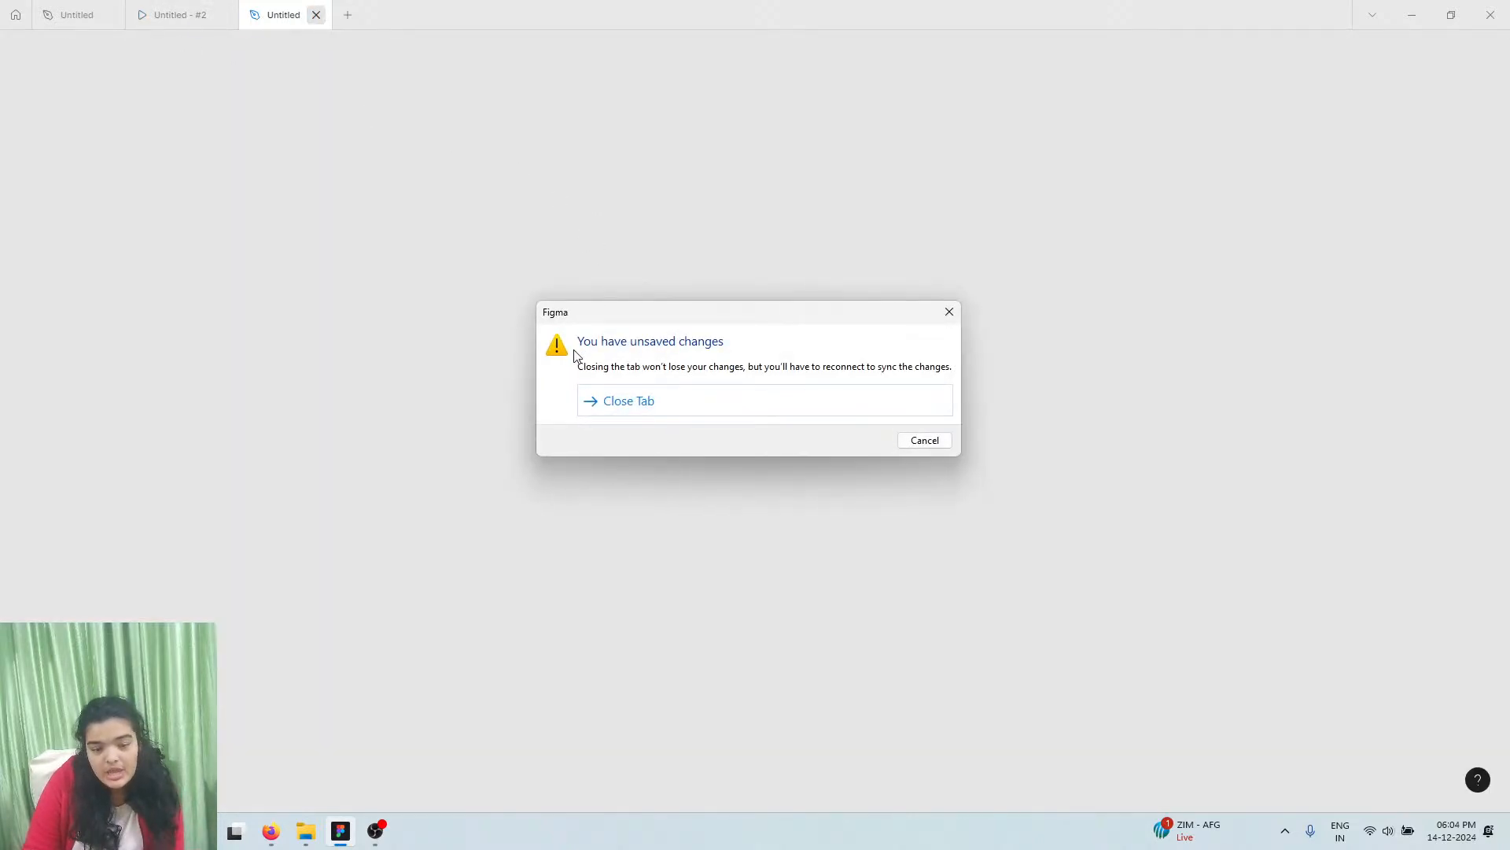
pyautogui.click(606, 403)
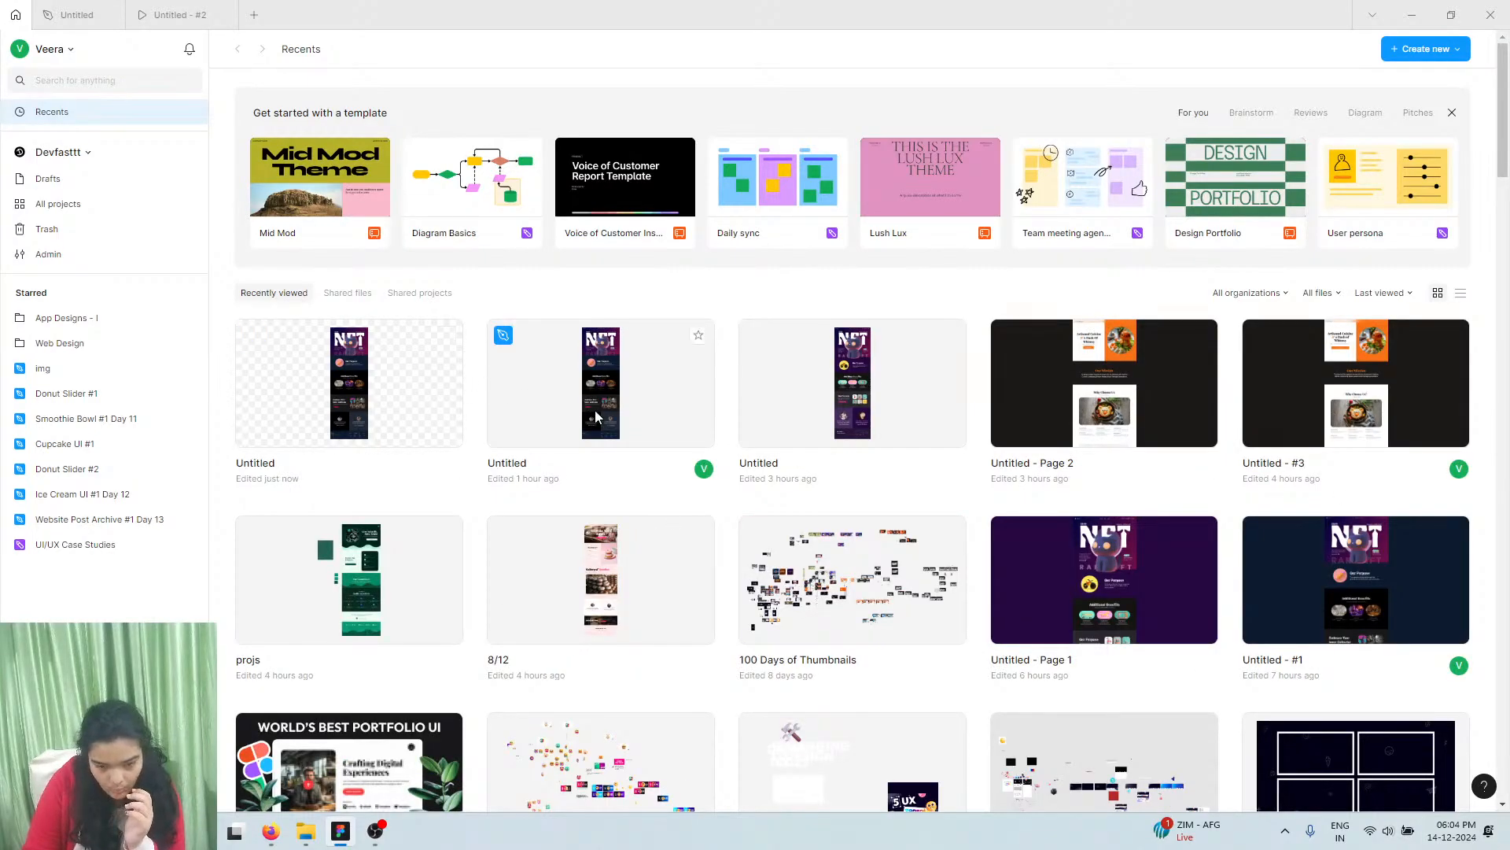
# Open the recent Untitled design file from Recents, then return to the prototype preview
pyautogui.click(839, 463)
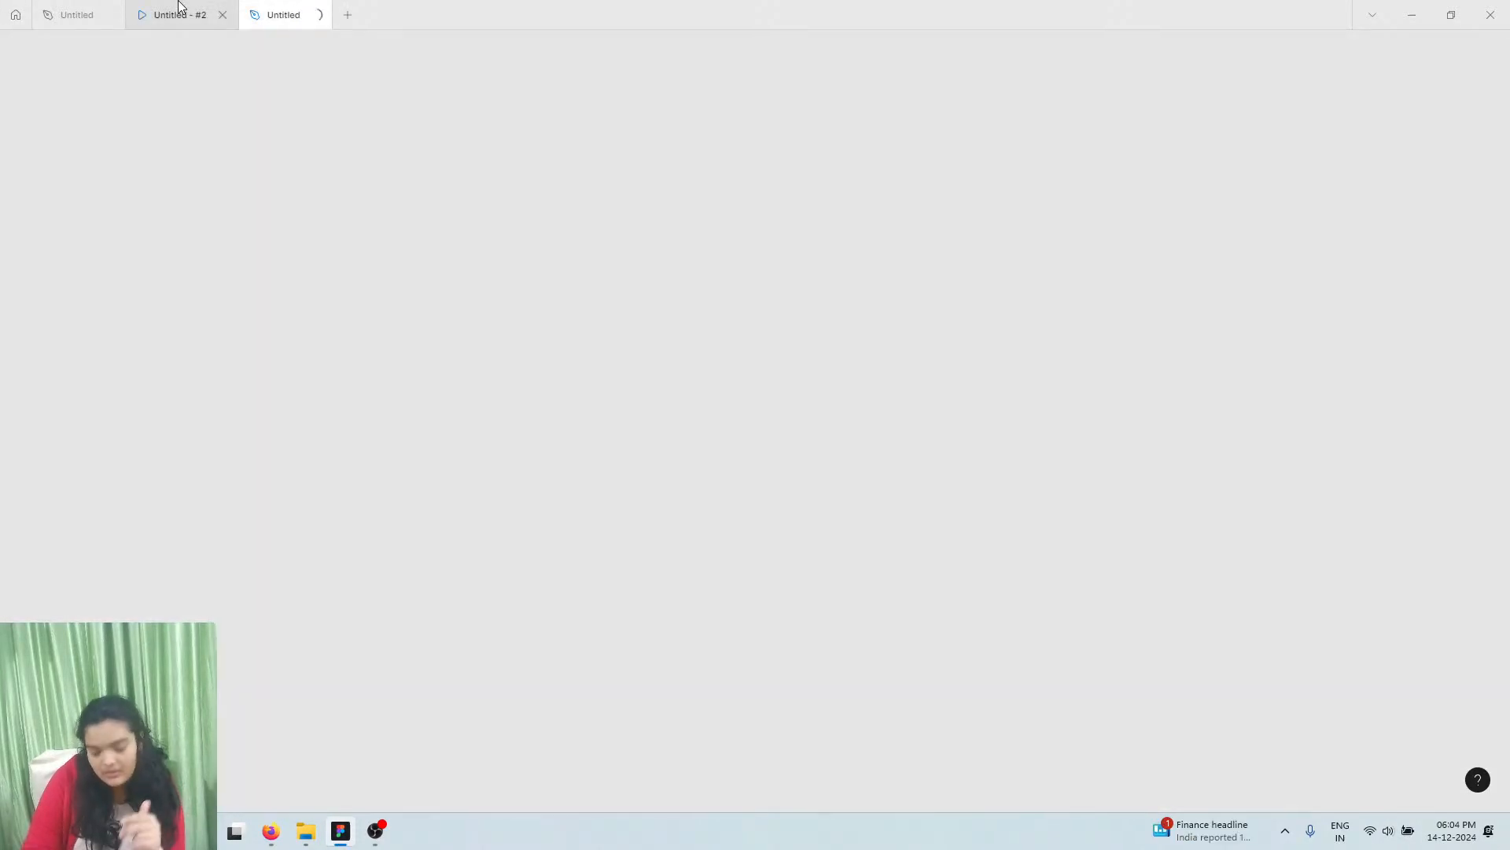
pyautogui.moveTo(180, 7)
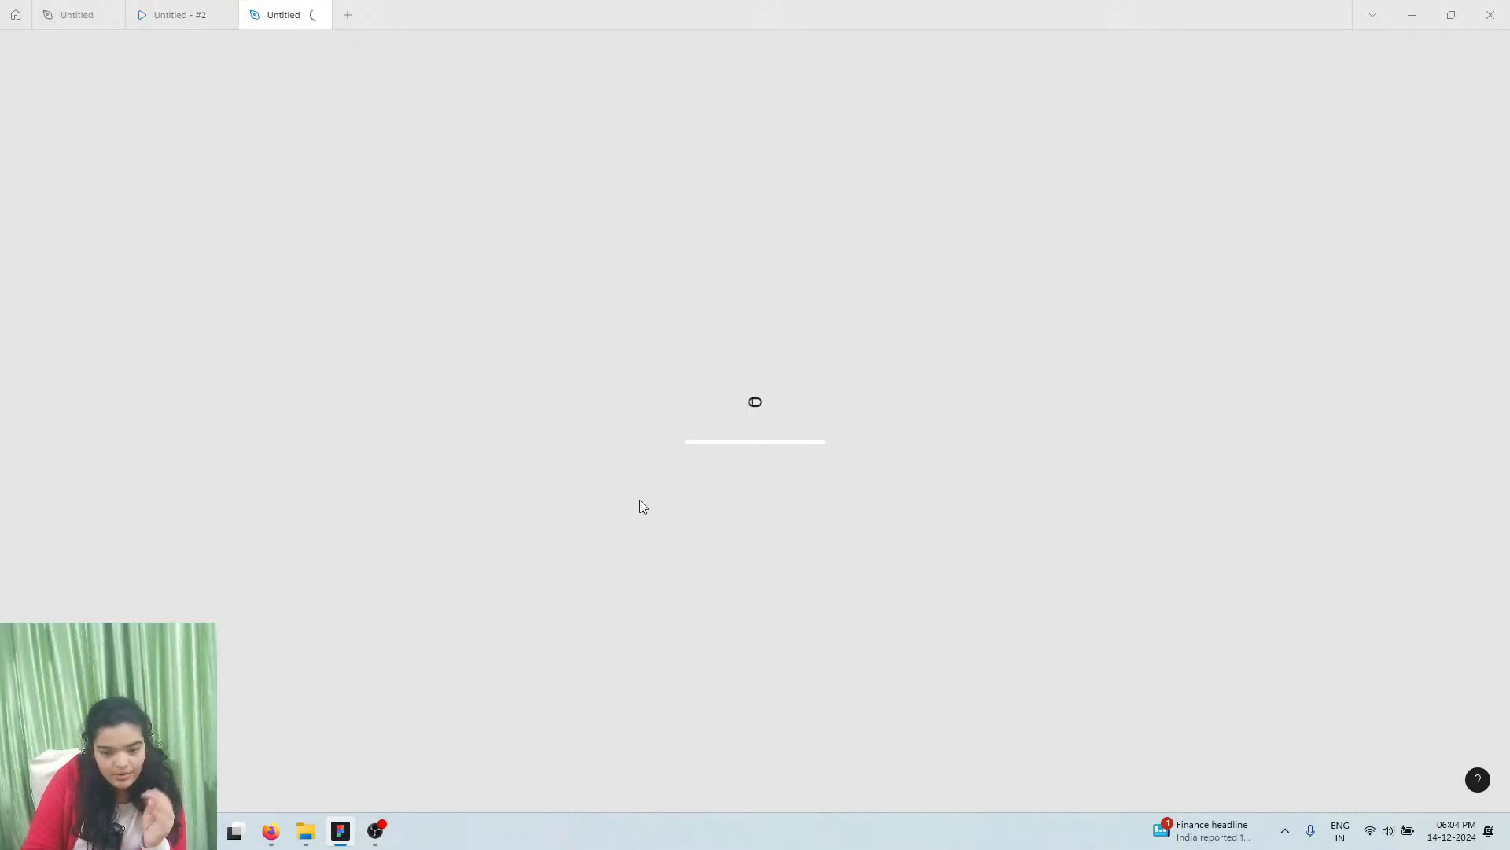
pyautogui.click(233, 7)
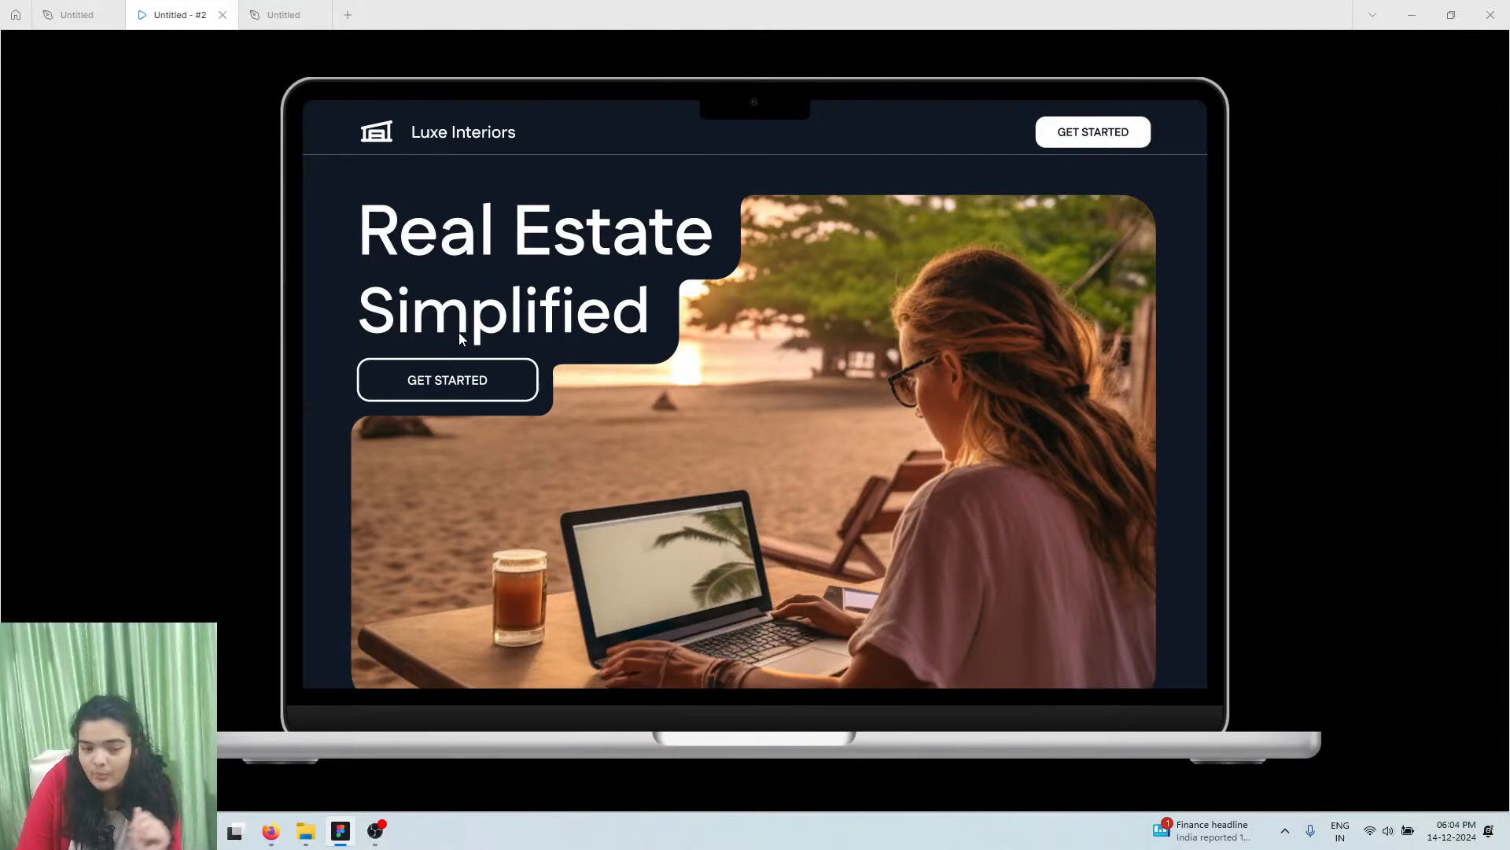
# Switch to the Untitled design file and show its Page 2 design
pyautogui.scroll(-3, 656, 380)
pyautogui.scroll(-15, 658, 366)
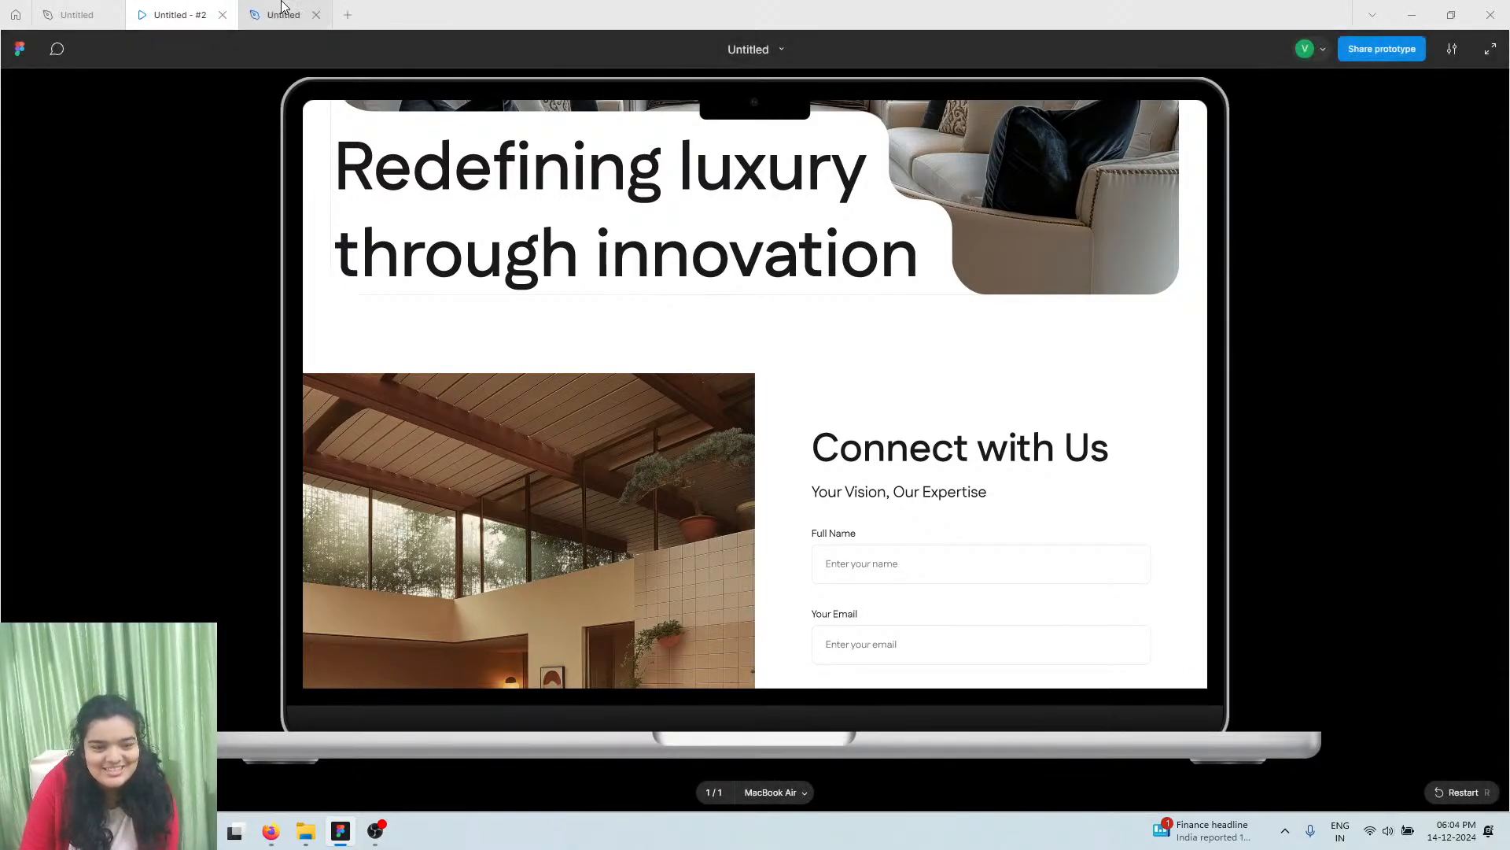
pyautogui.click(283, 6)
pyautogui.click(107, 211)
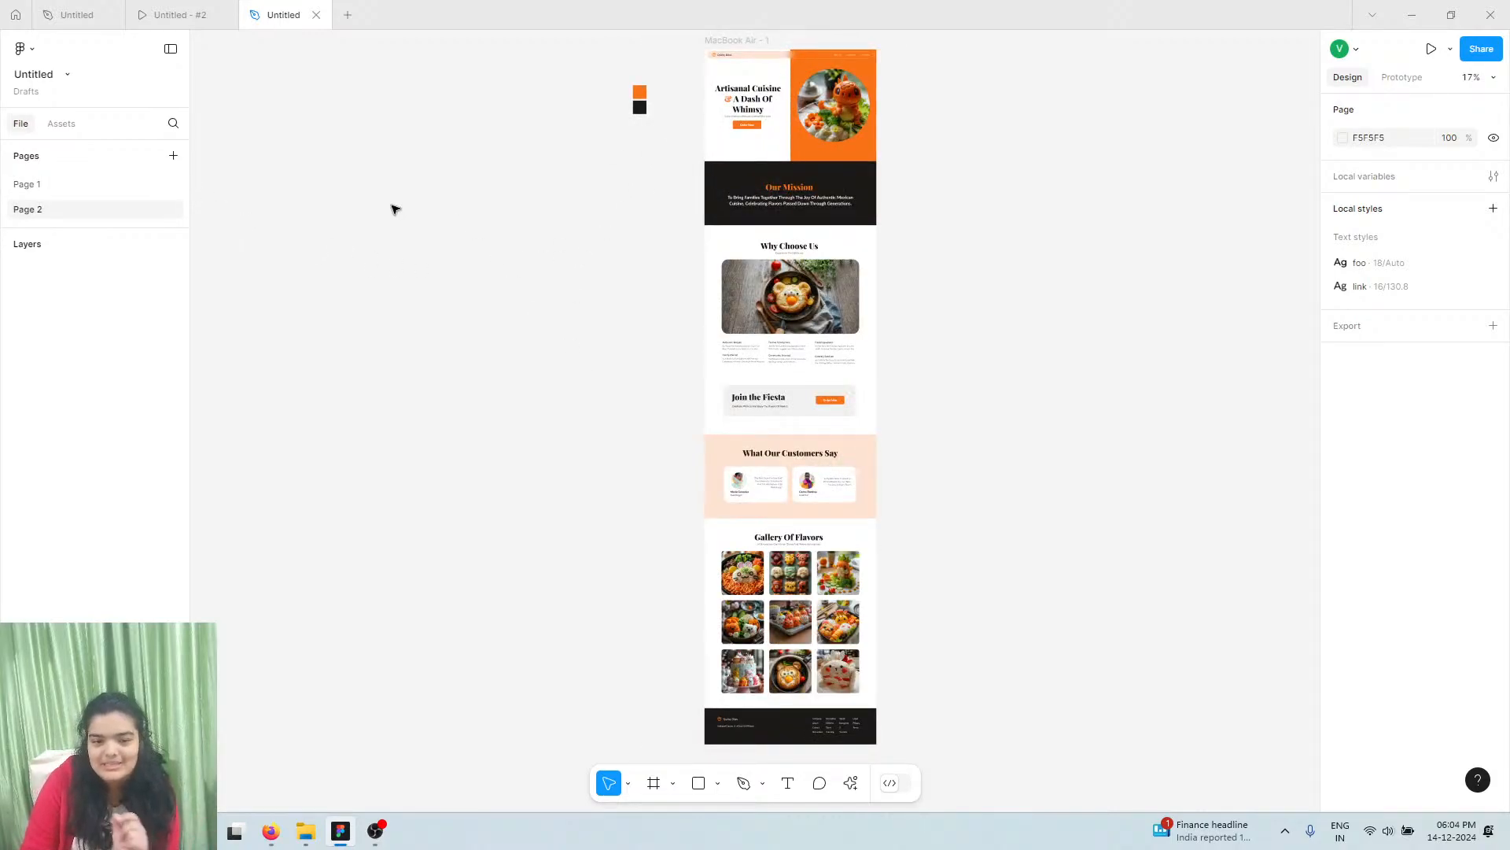
# Add a new page named Page 3, check the prototype, and return to the empty Page 3
pyautogui.click(177, 157)
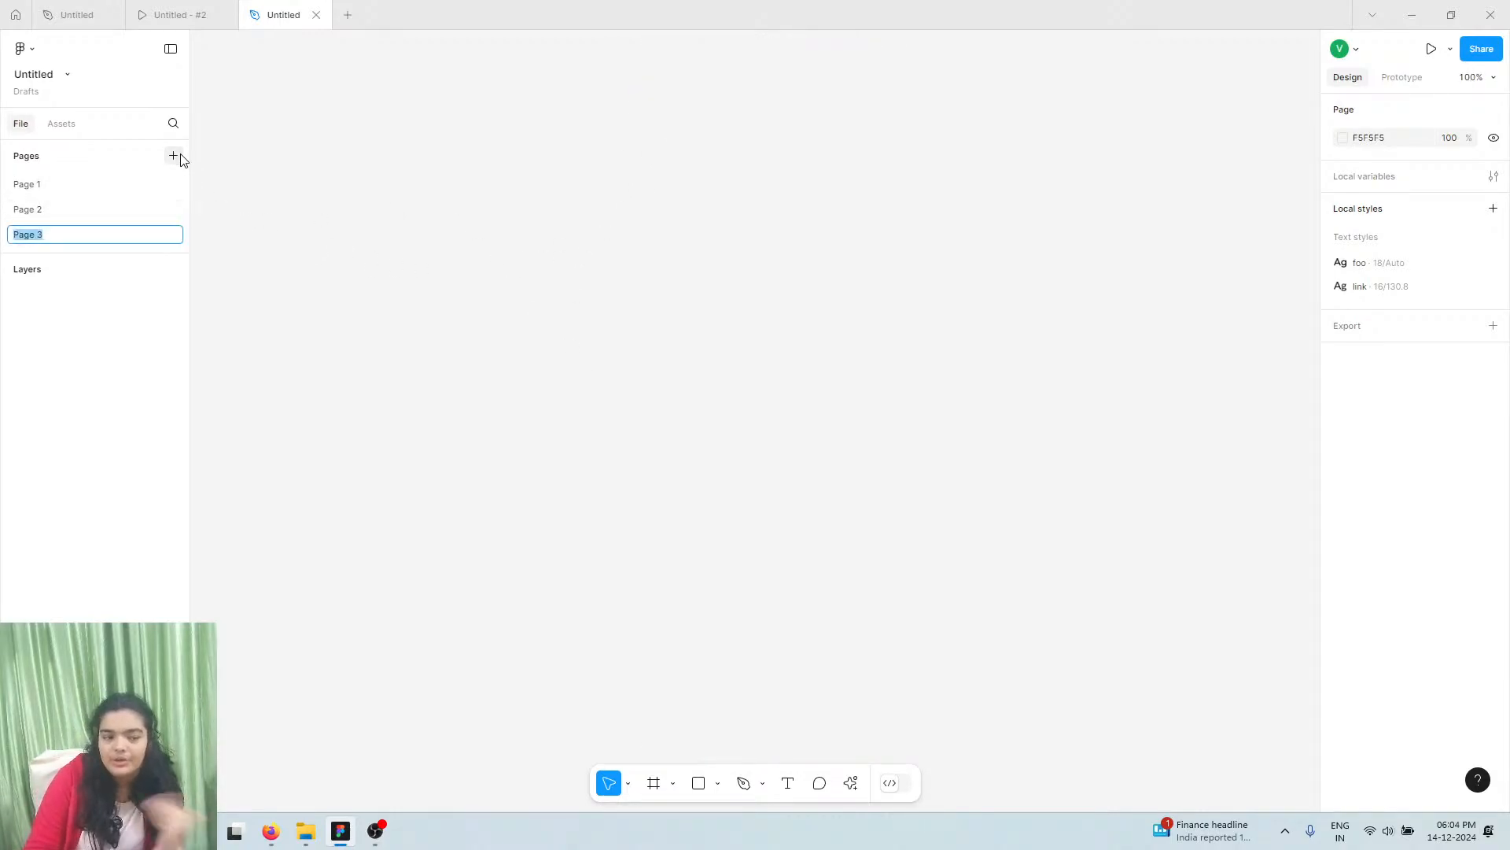
pyautogui.click(224, 170)
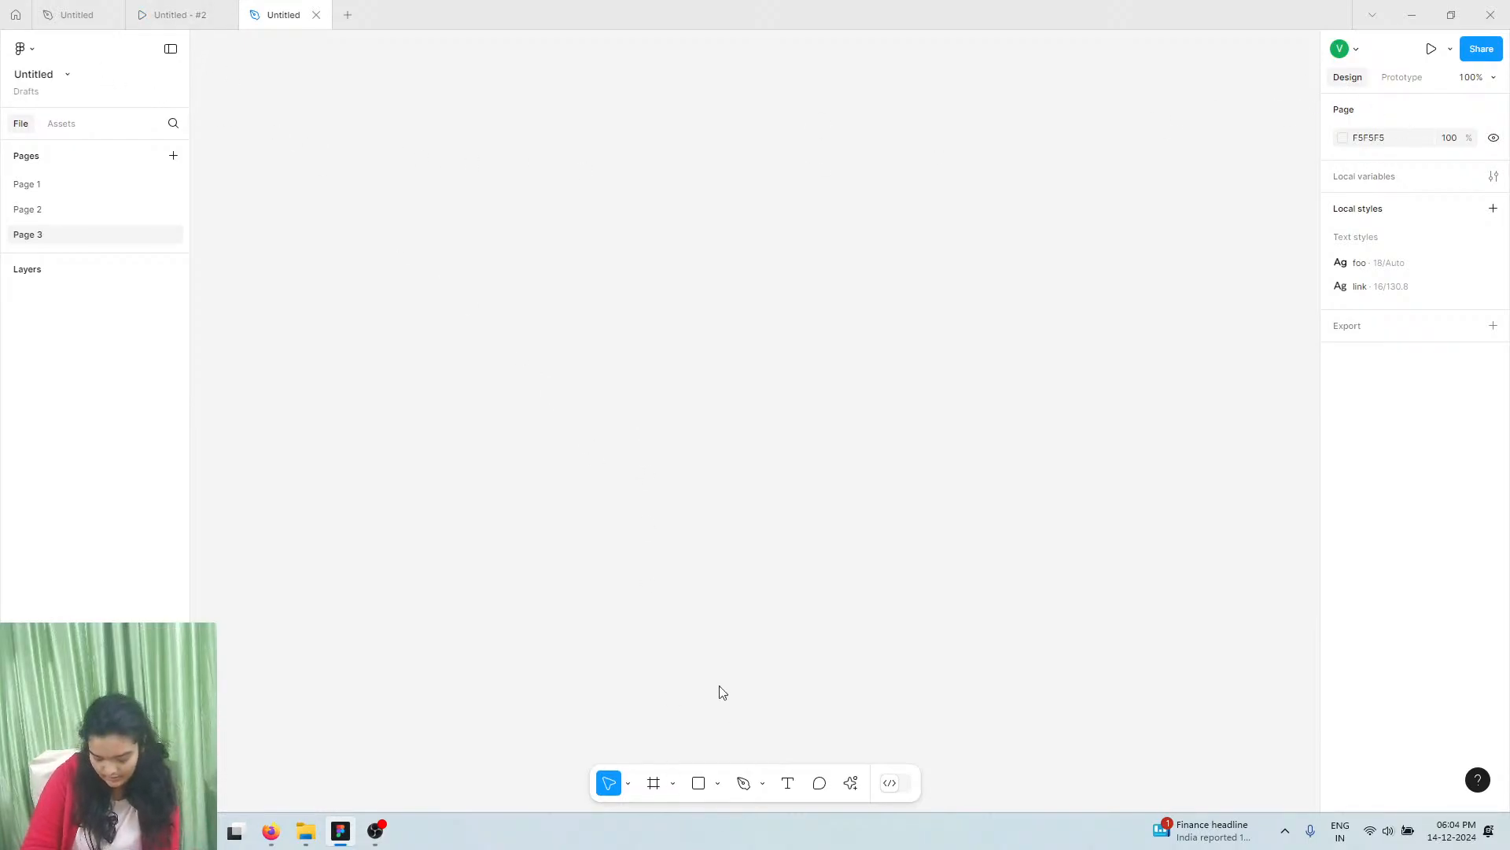
pyautogui.click(203, 7)
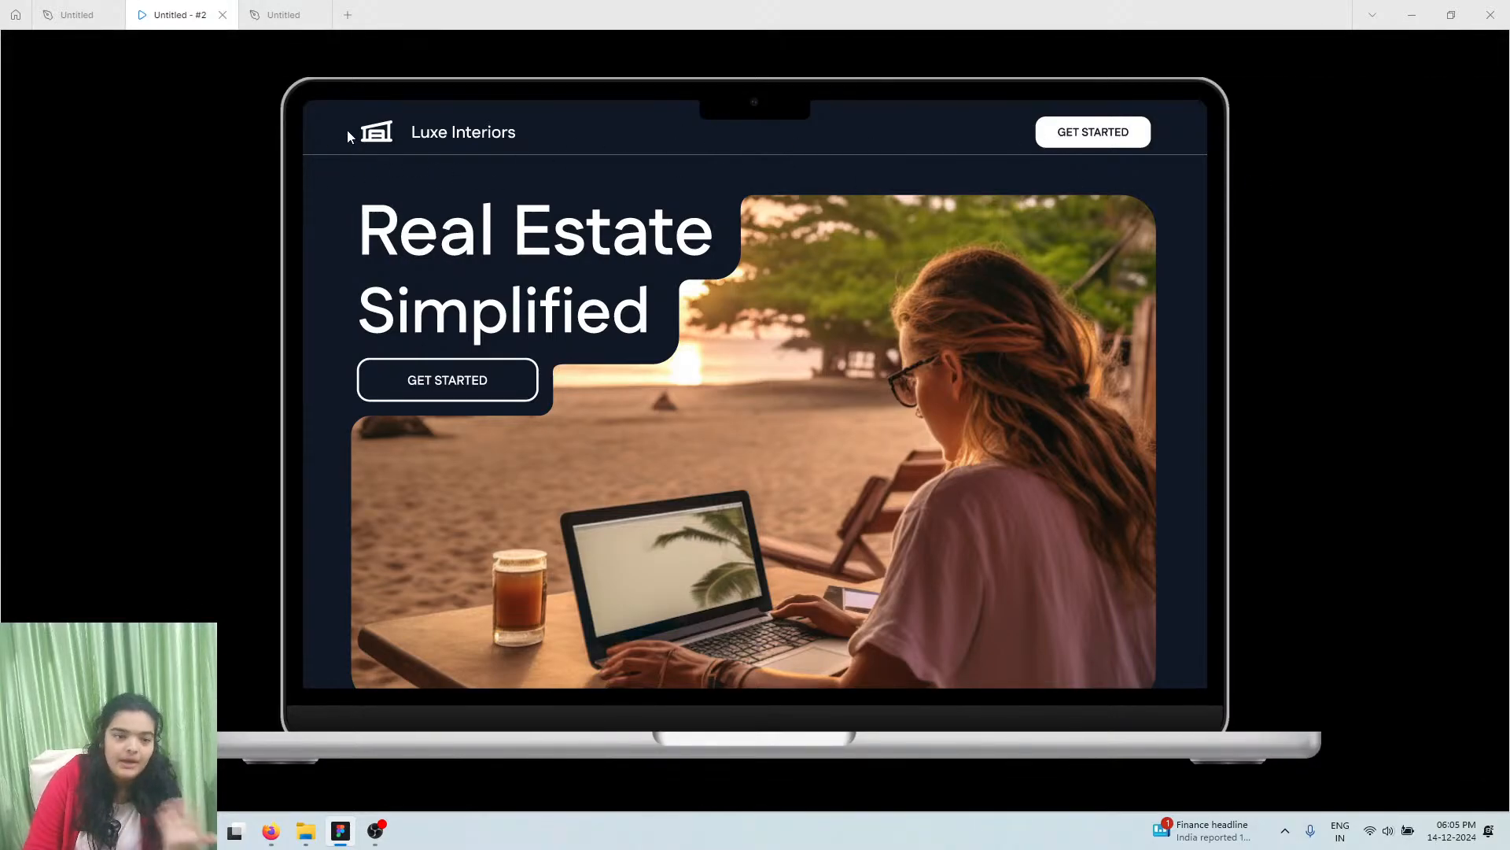
pyautogui.scroll(-1, 468, 313)
pyautogui.scroll(-10, 428, 261)
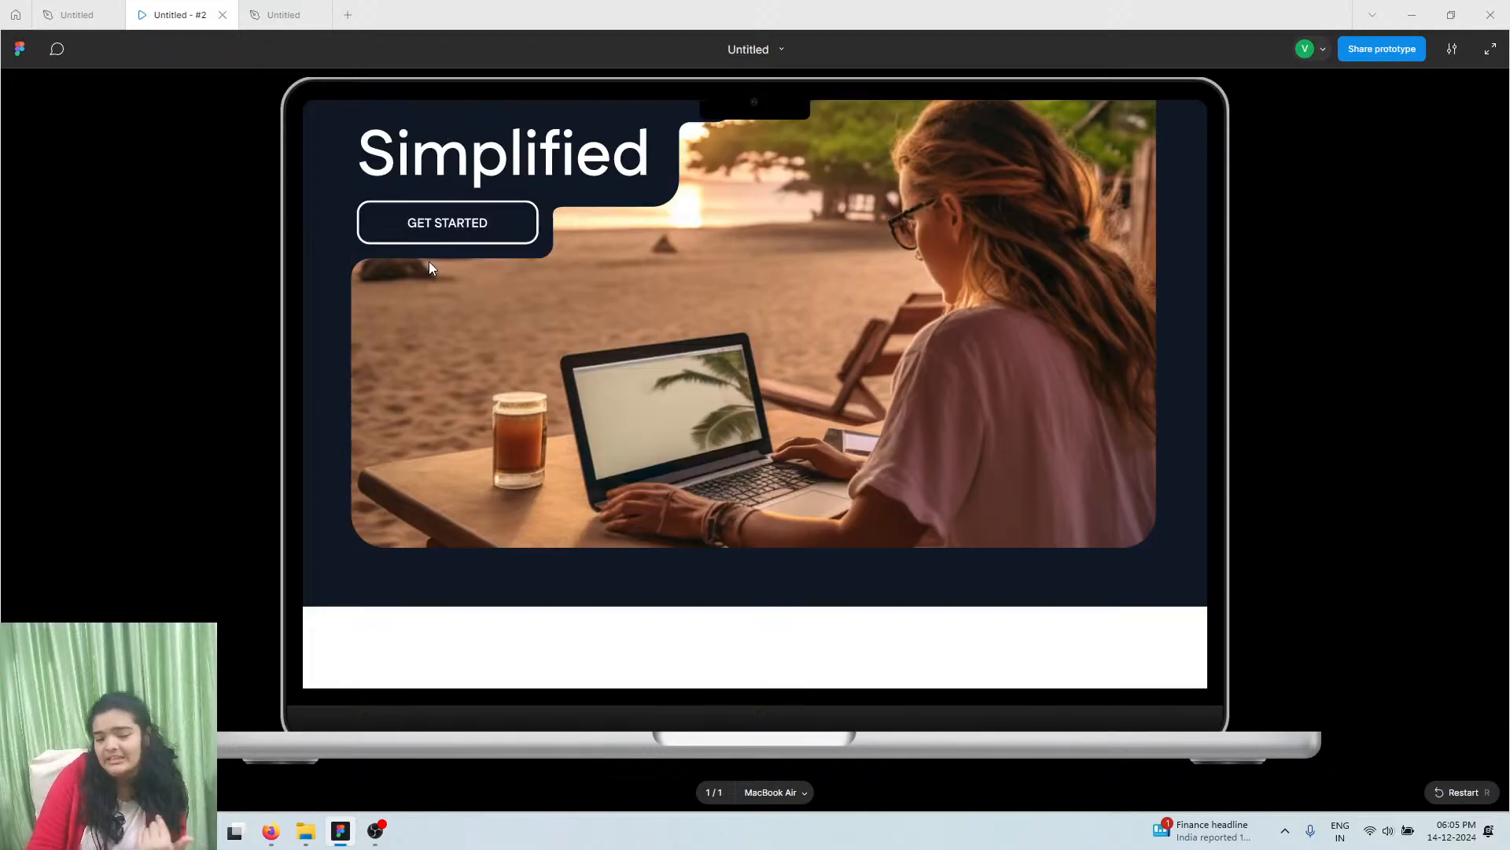
pyautogui.scroll(8, 439, 259)
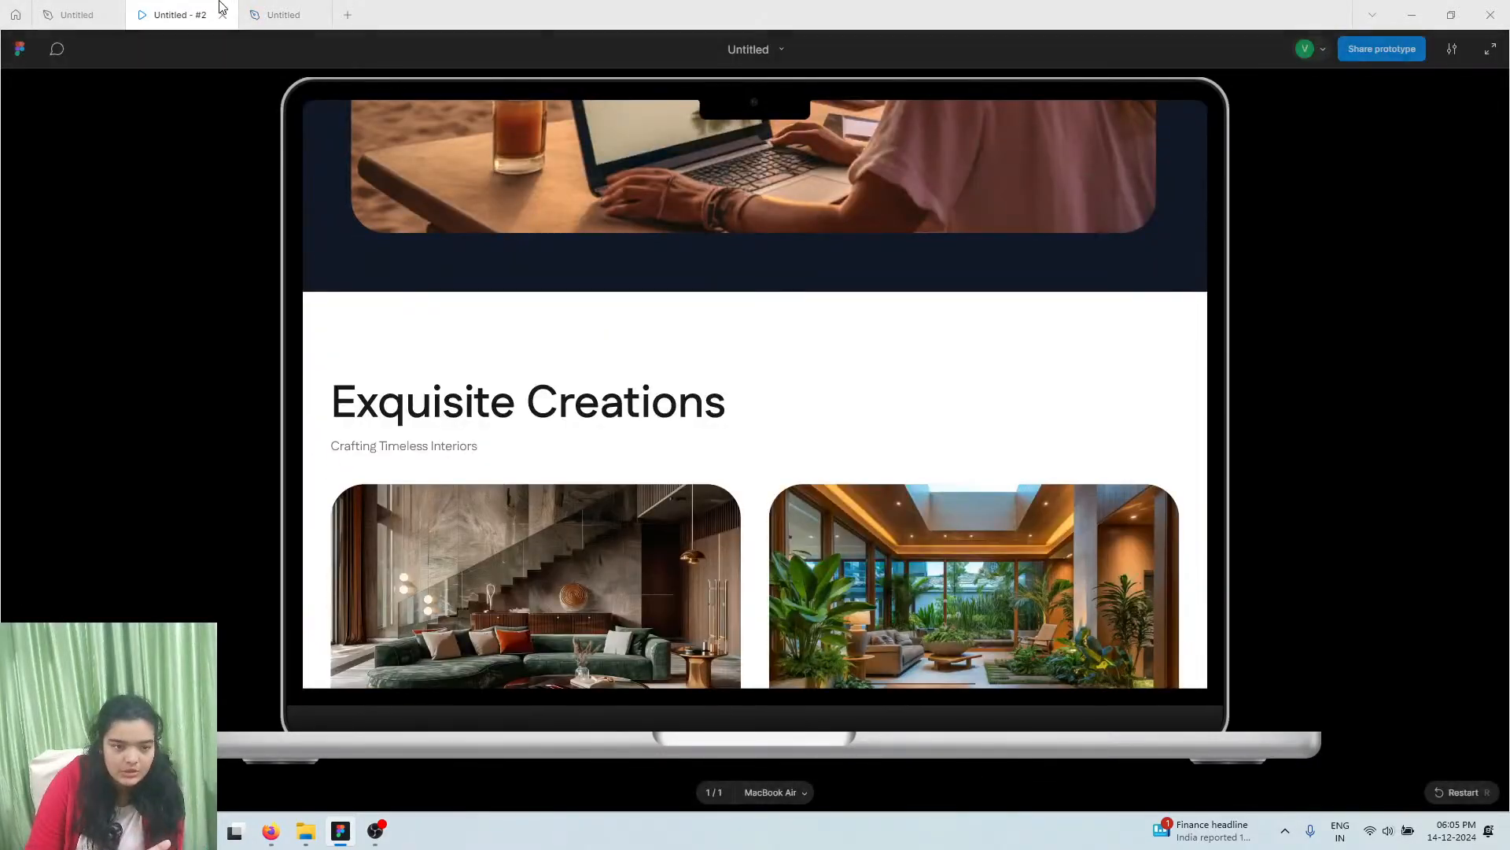
pyautogui.click(254, 9)
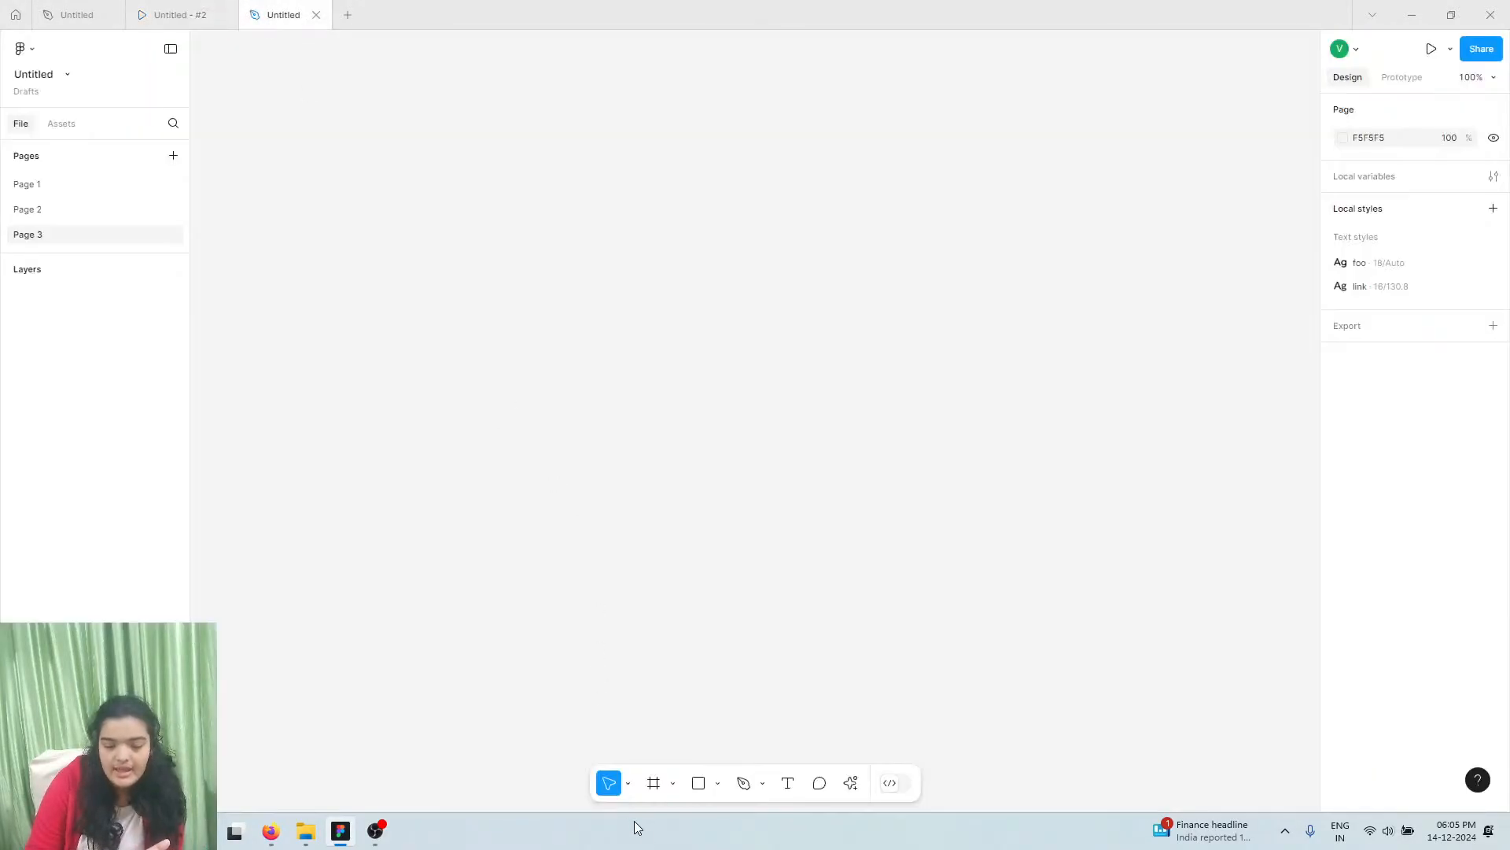
# Add a 1280×832 MacBook Air frame, then check the prototype and open the Luxe Interiors file
pyautogui.click(645, 788)
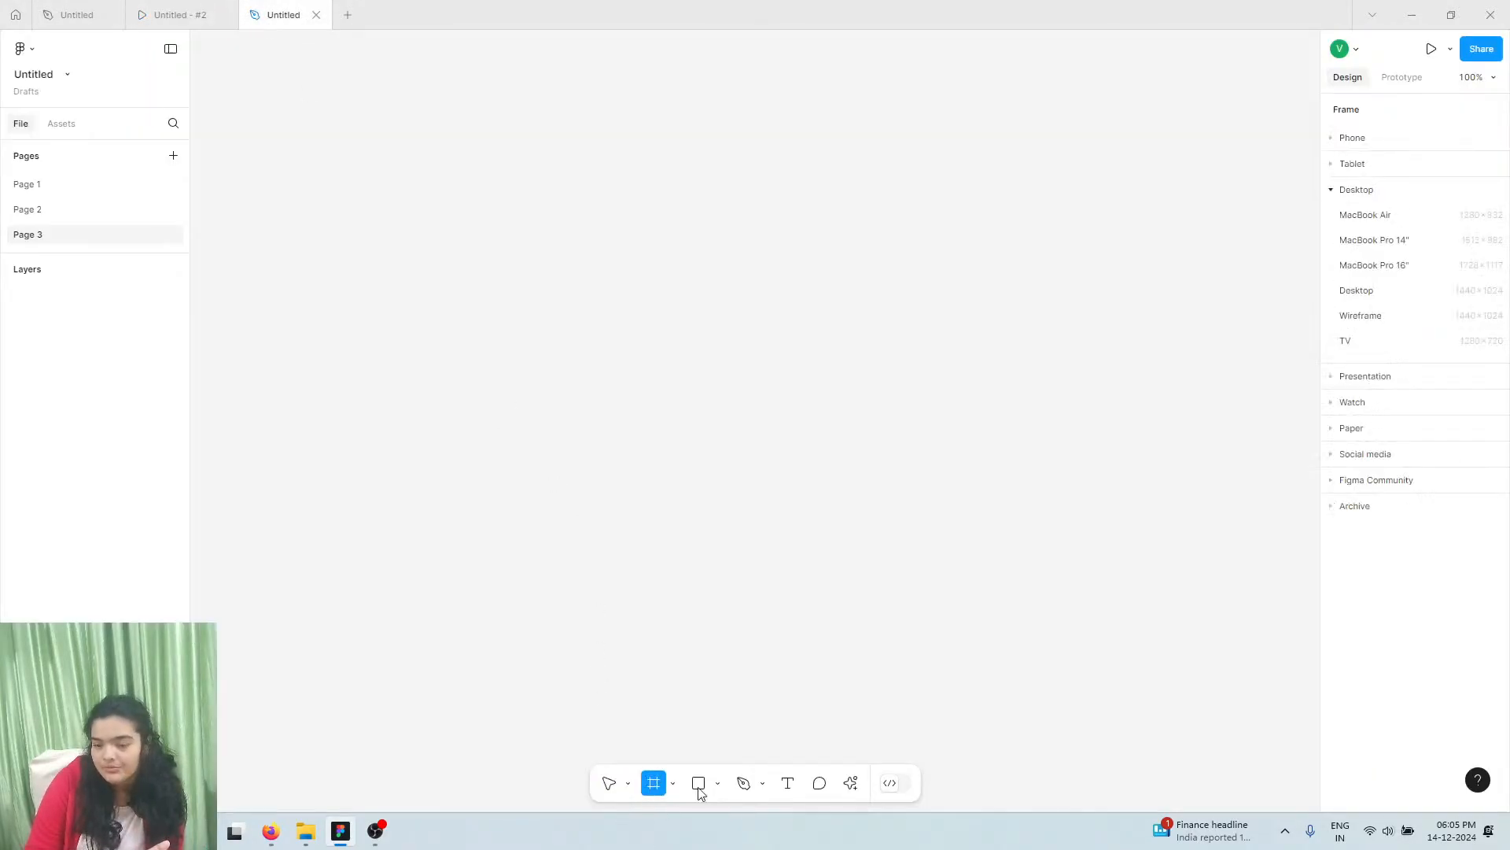
pyautogui.click(1384, 217)
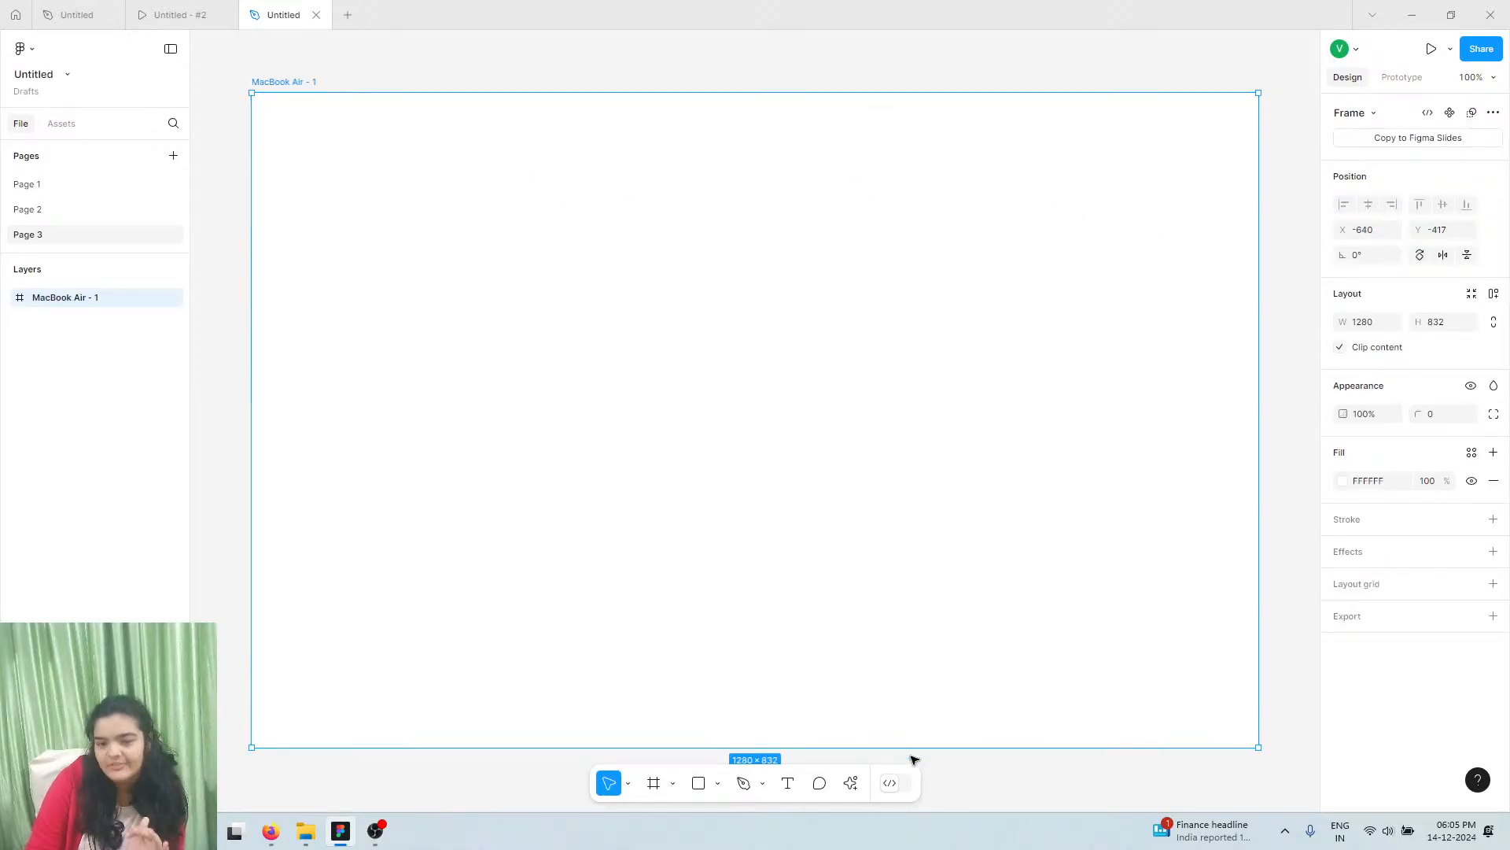
pyautogui.click(202, 7)
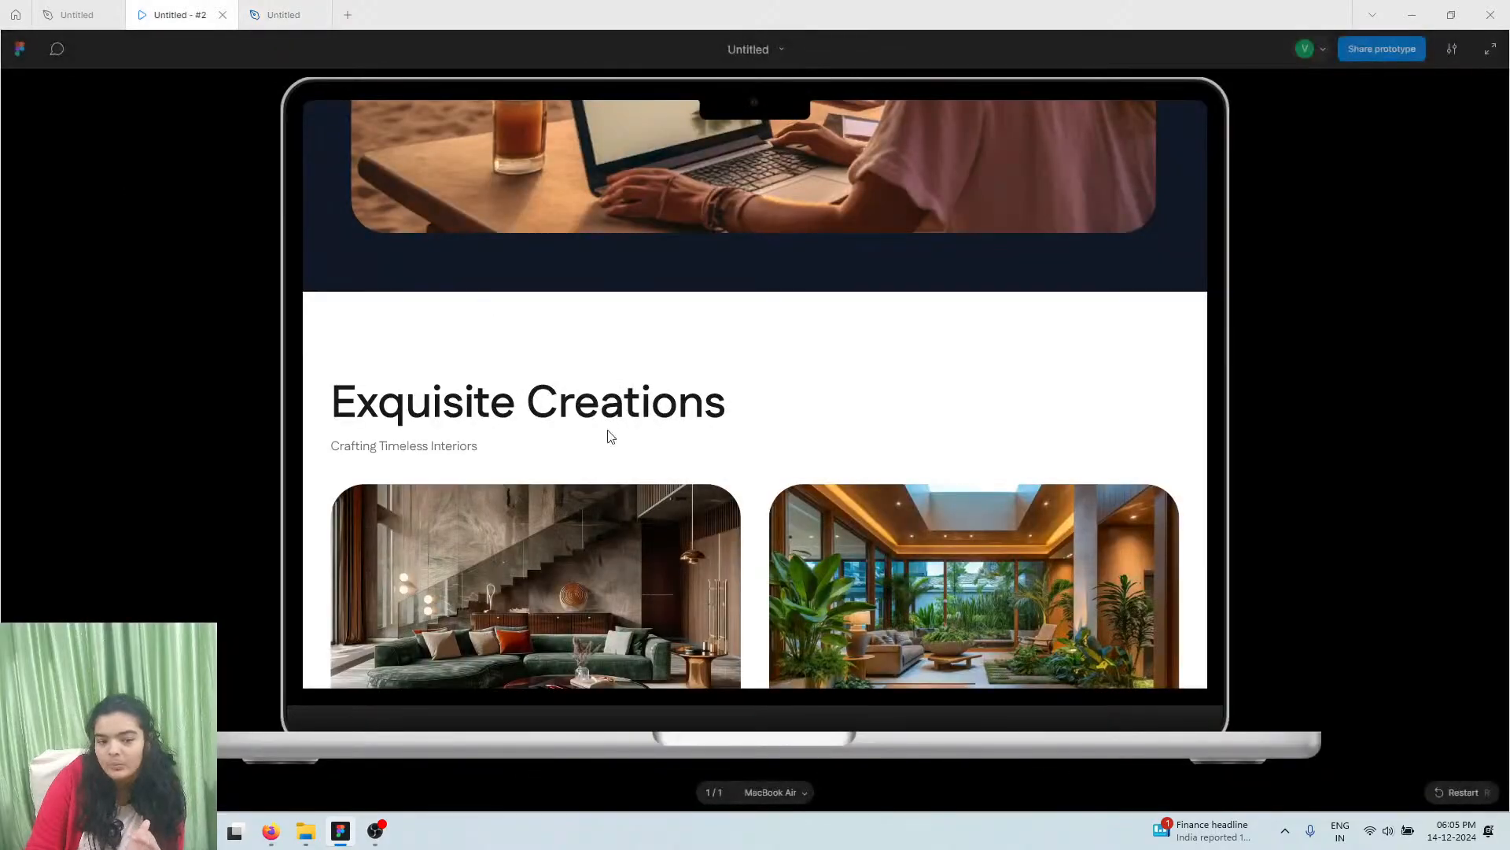
pyautogui.scroll(5, 610, 432)
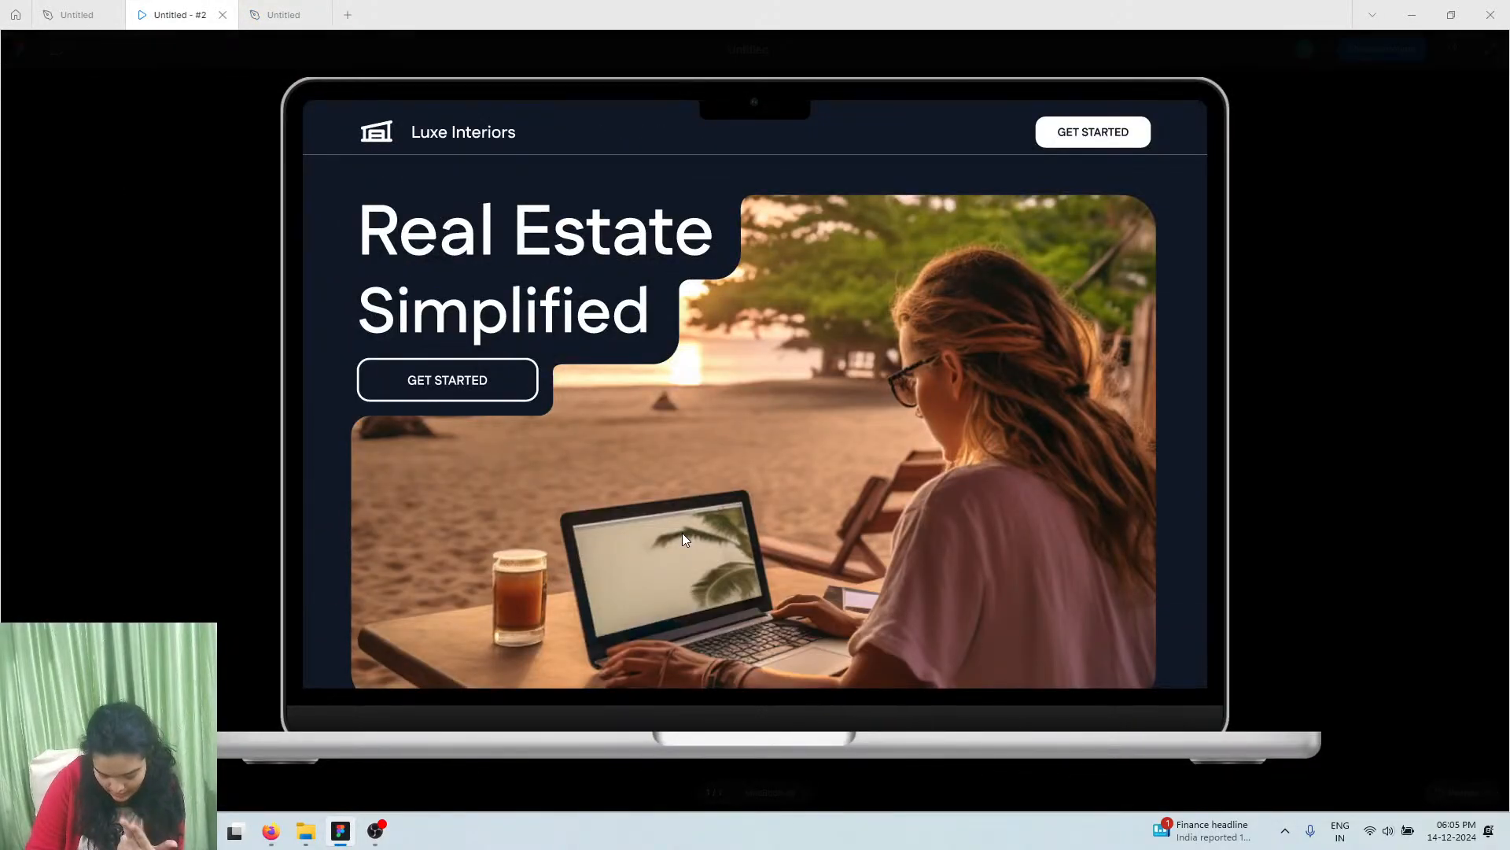
pyautogui.scroll(-1, 683, 532)
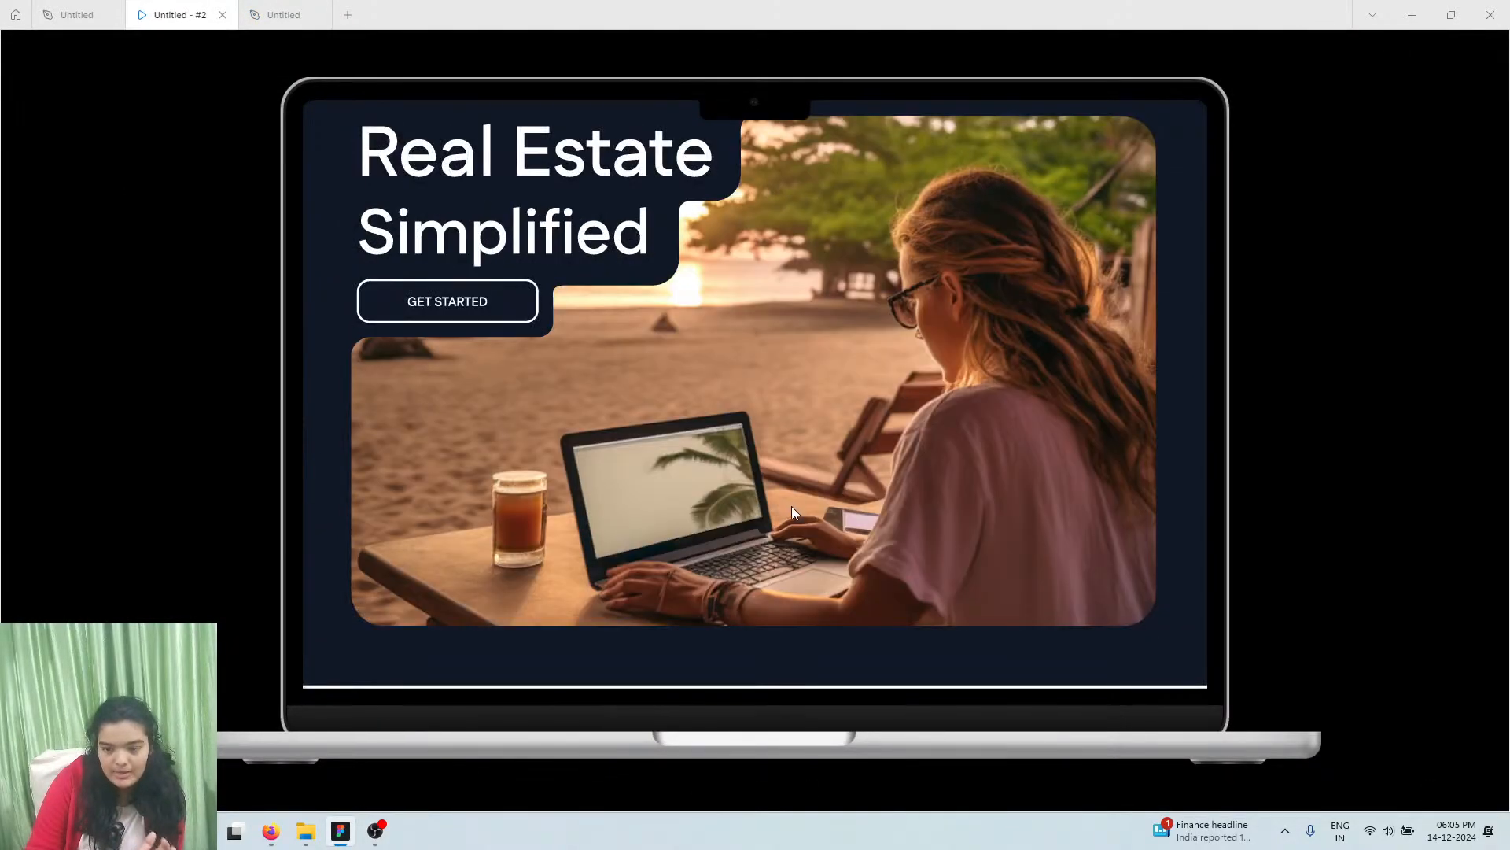
pyautogui.scroll(1, 792, 506)
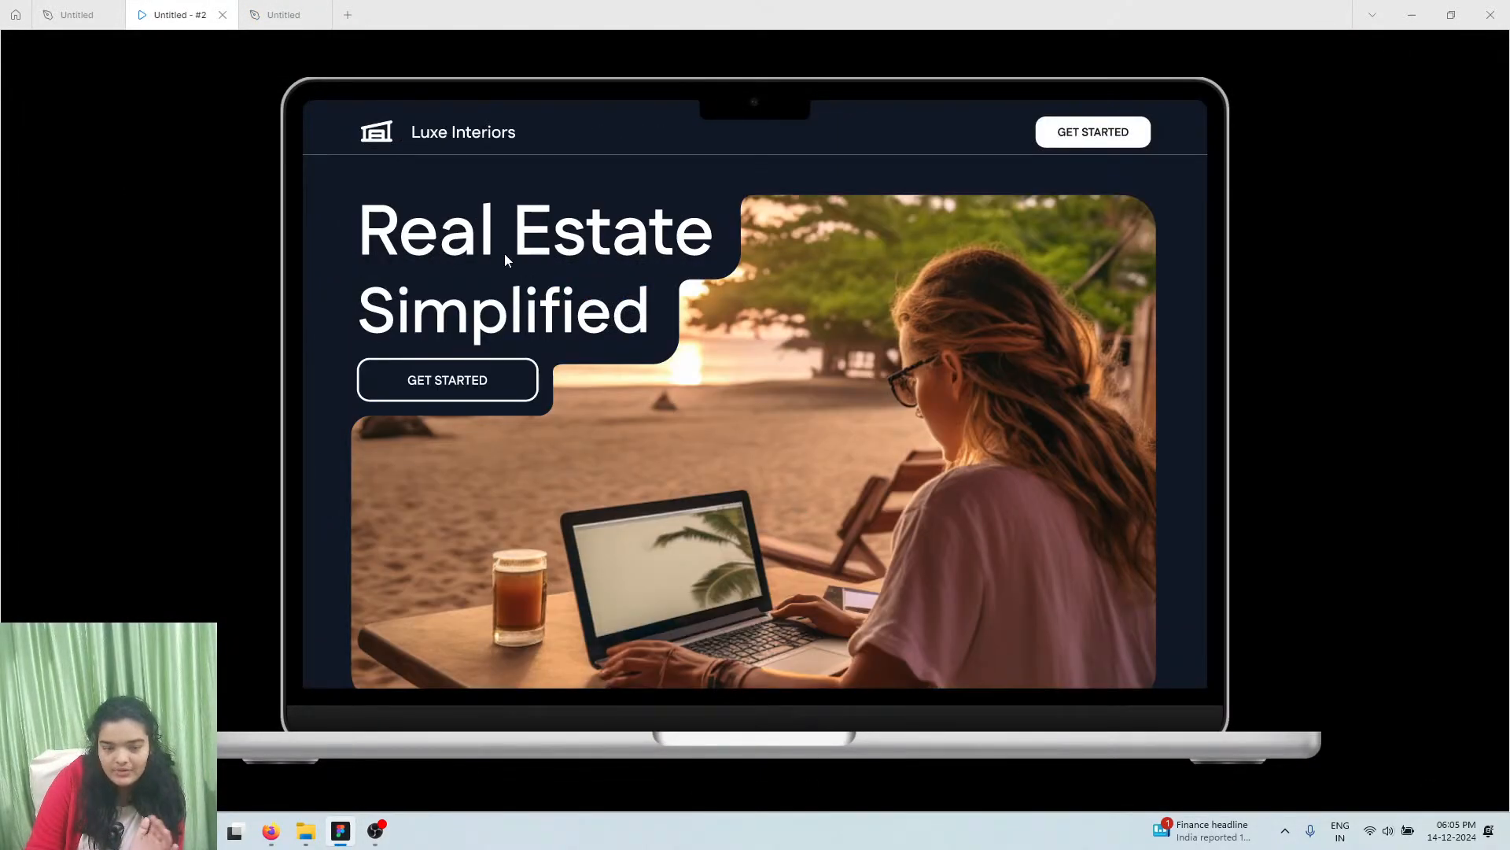
pyautogui.click(70, 8)
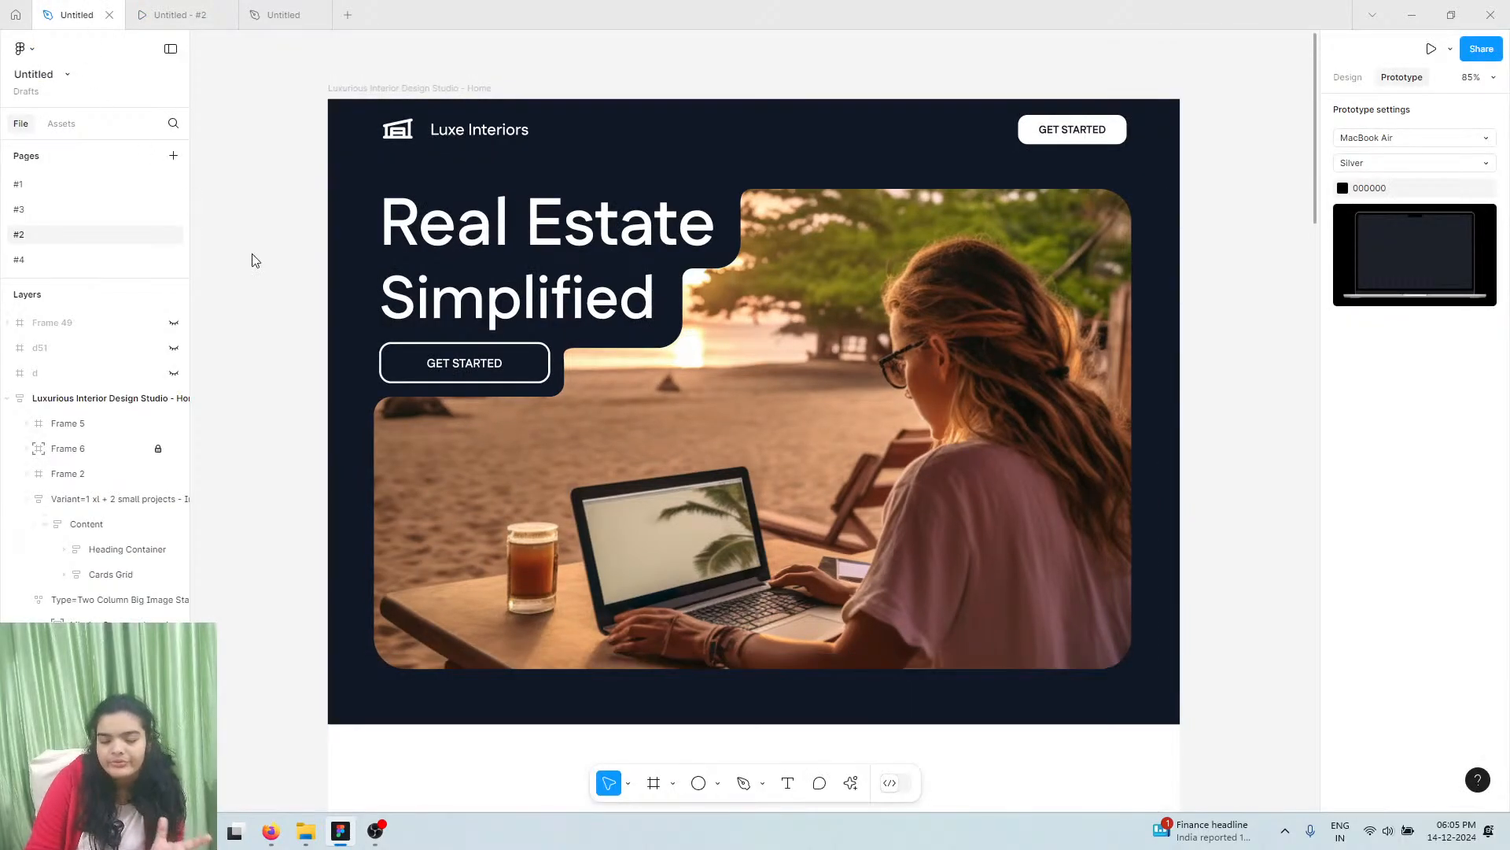
# Copy the Home frame's detached 18181B selection colour hex and return to the MacBook Air file
pyautogui.click(638, 200)
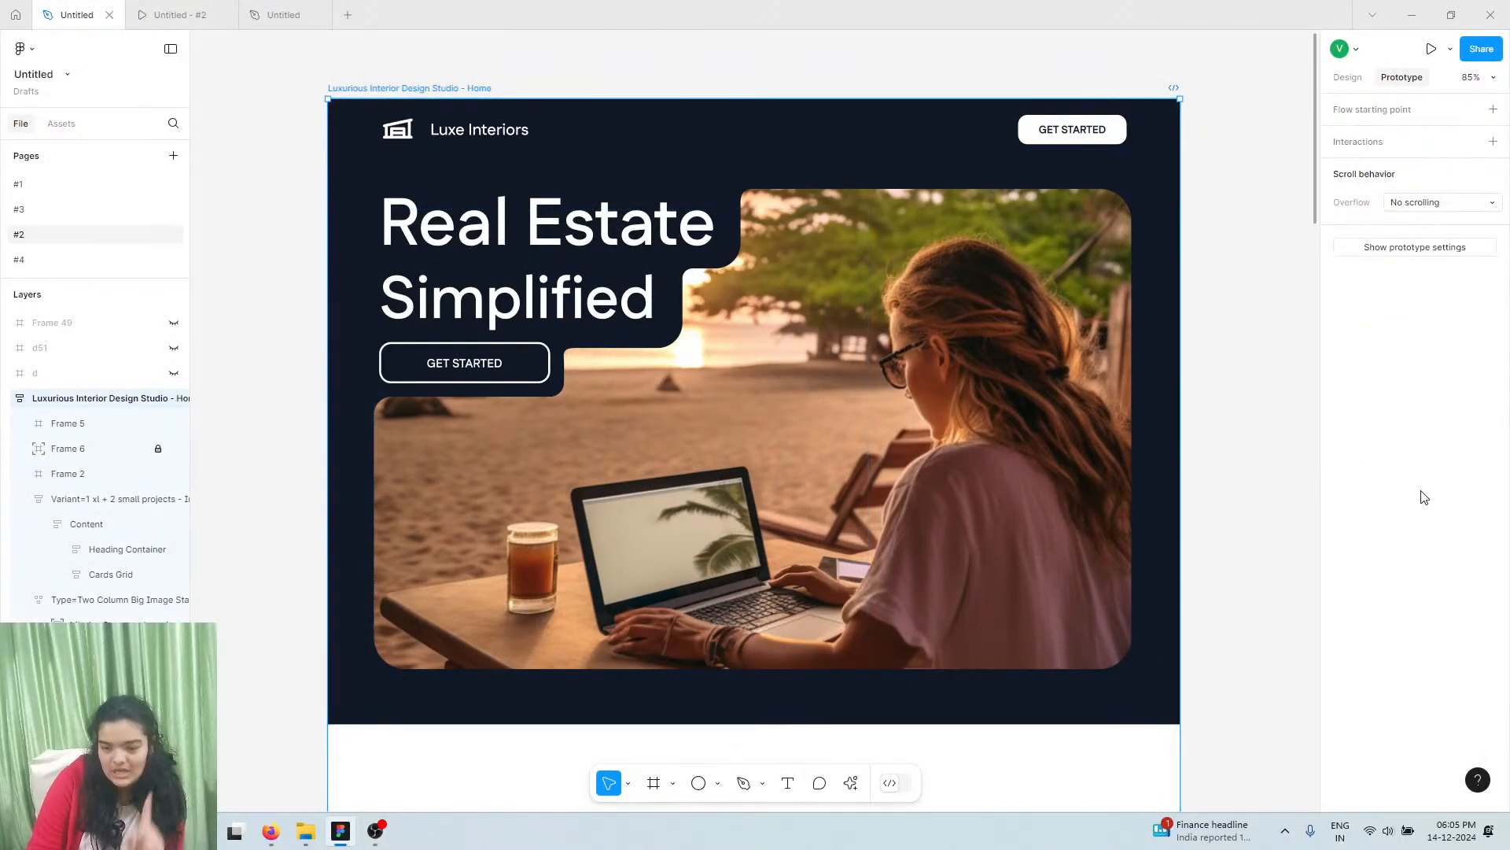
pyautogui.click(1355, 75)
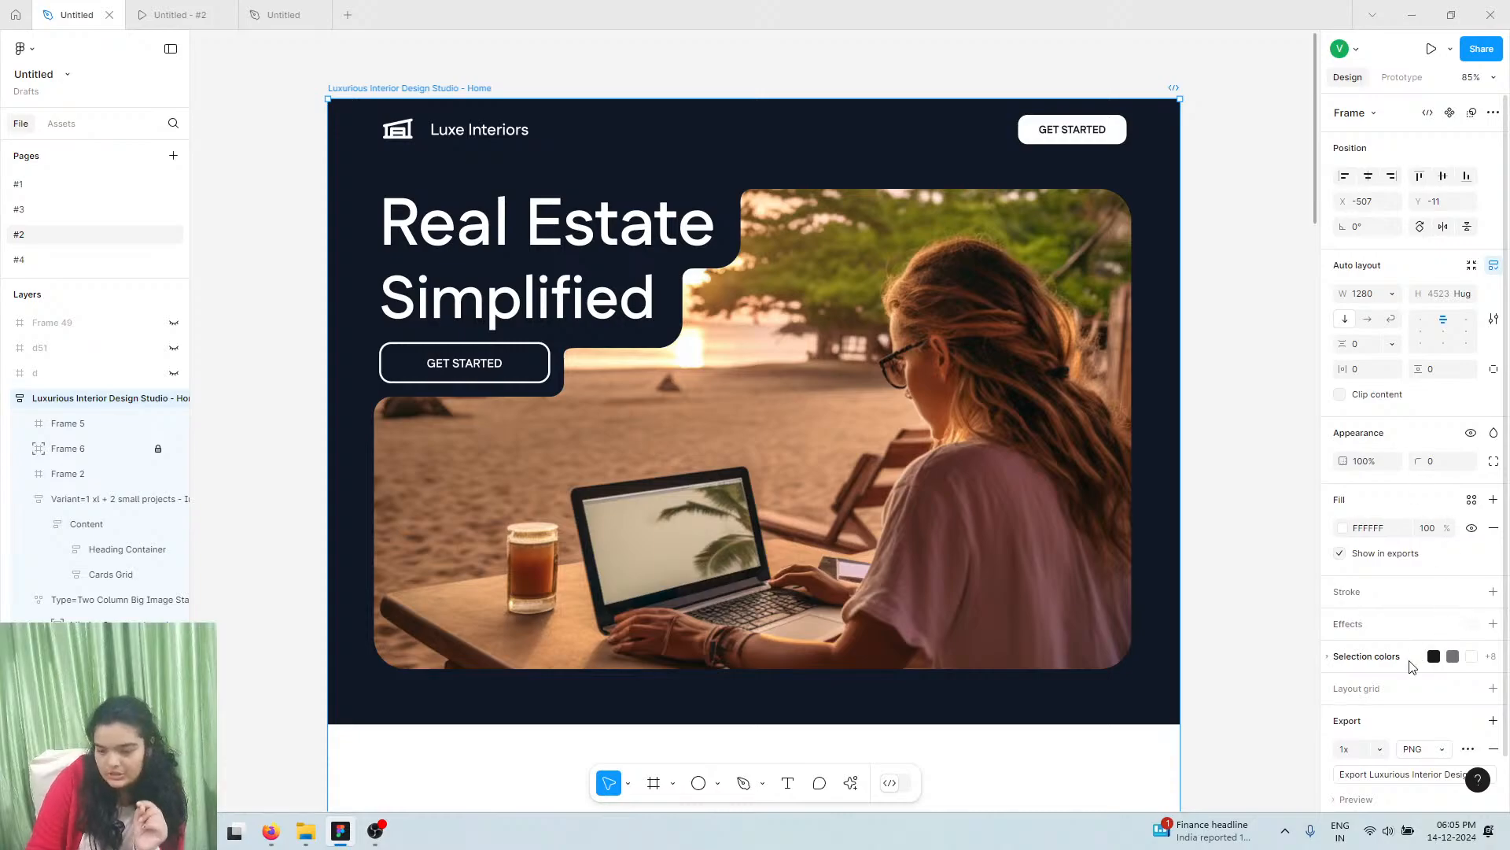
pyautogui.click(1434, 657)
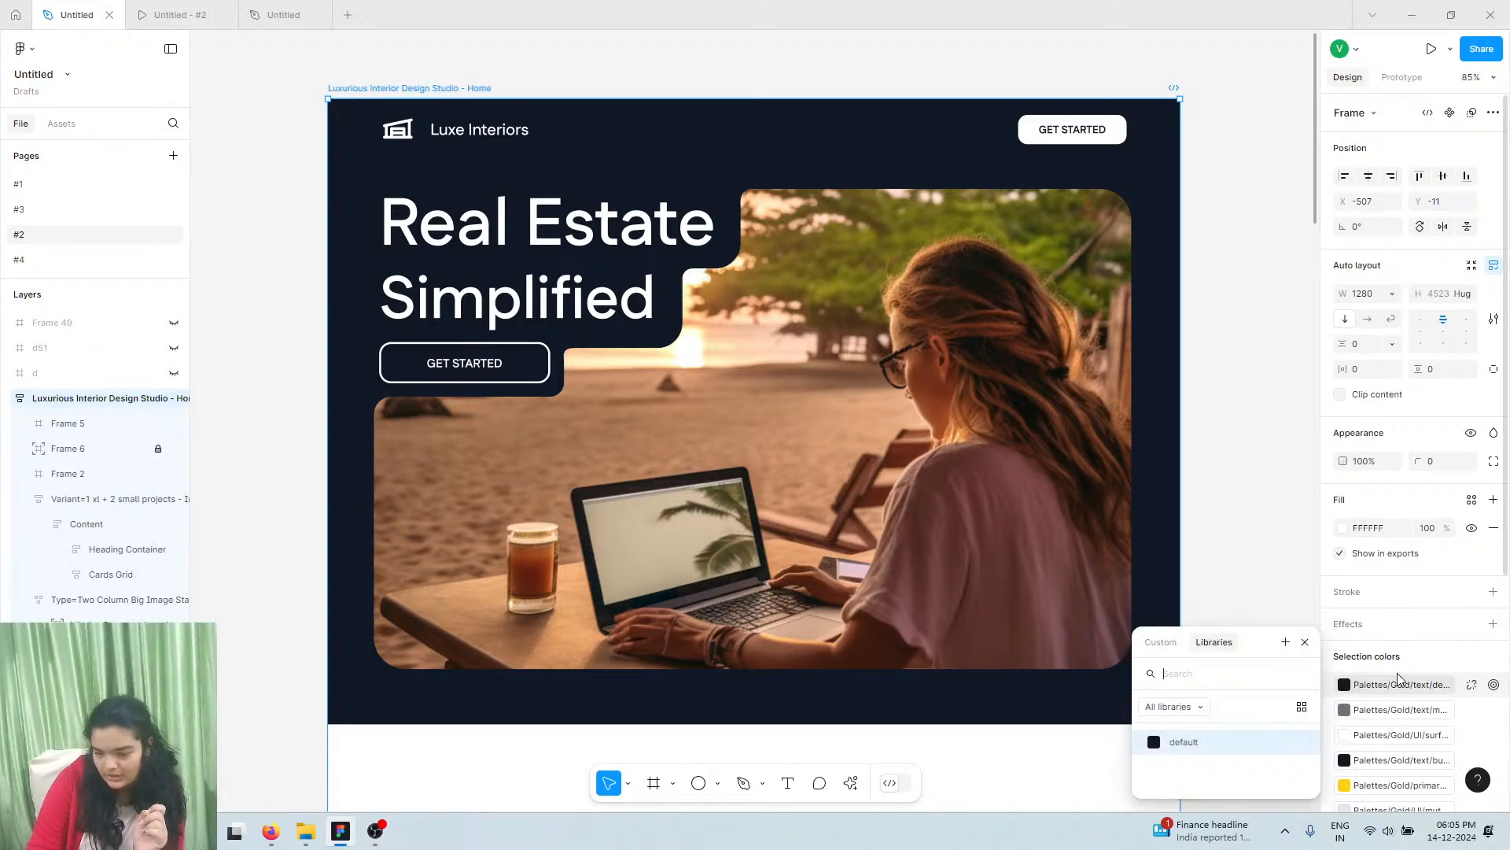
pyautogui.click(1473, 686)
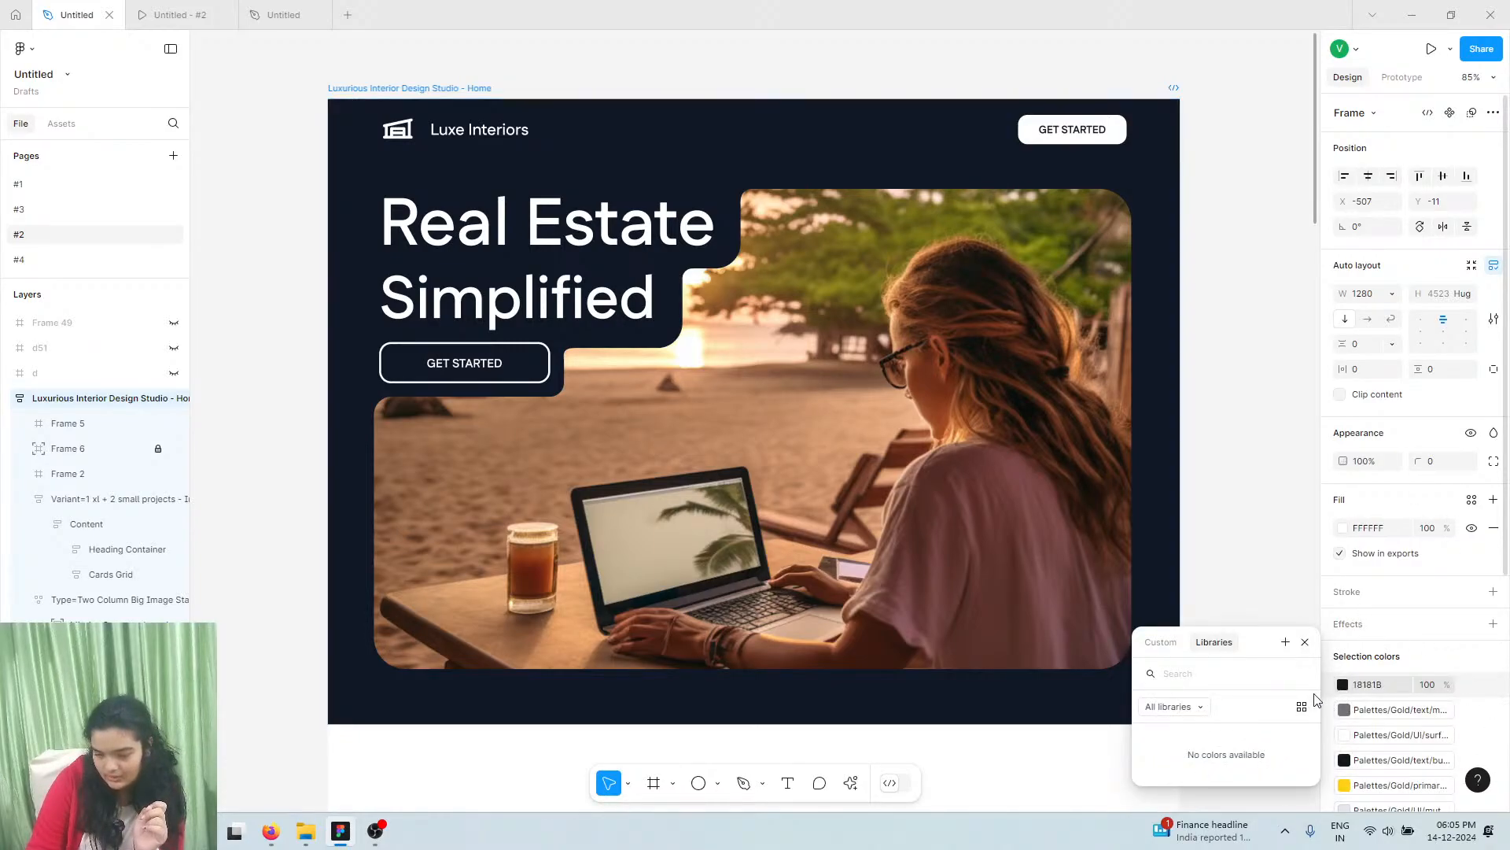
pyautogui.click(1349, 684)
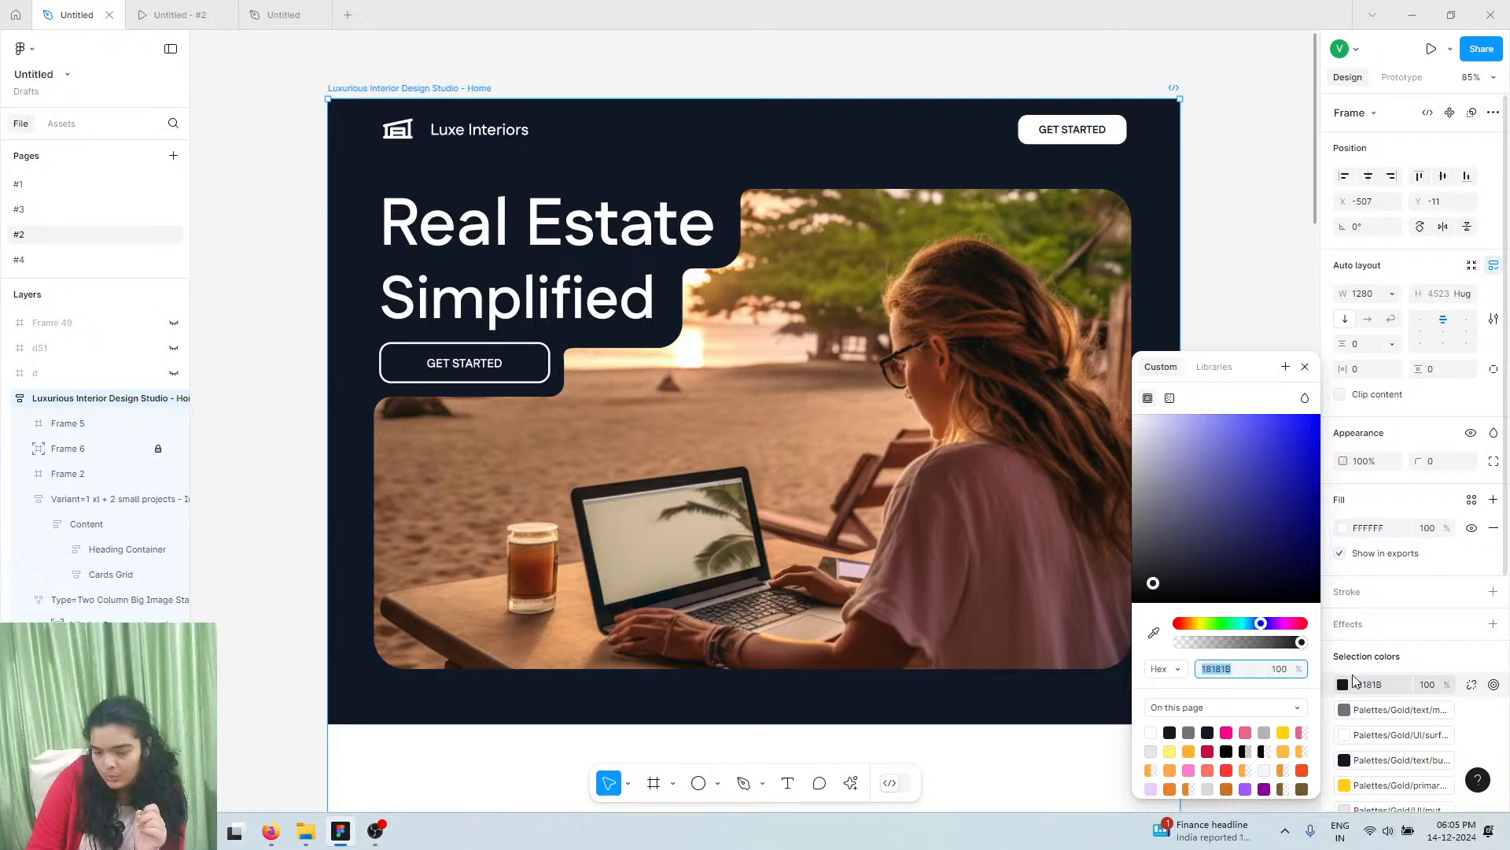
pyautogui.rightClick(1257, 665)
pyautogui.click(1286, 594)
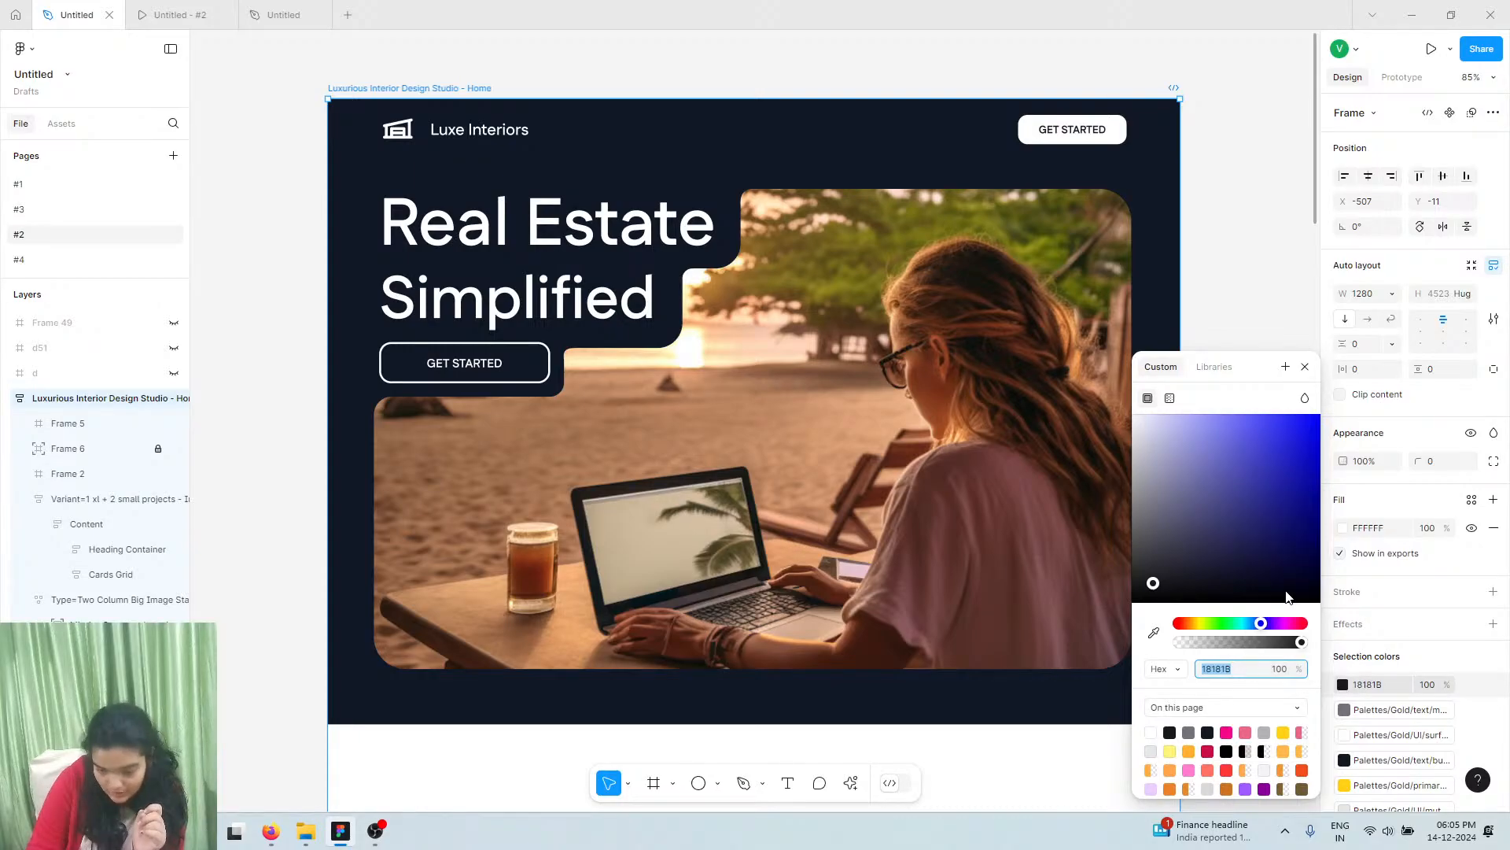
pyautogui.click(328, 6)
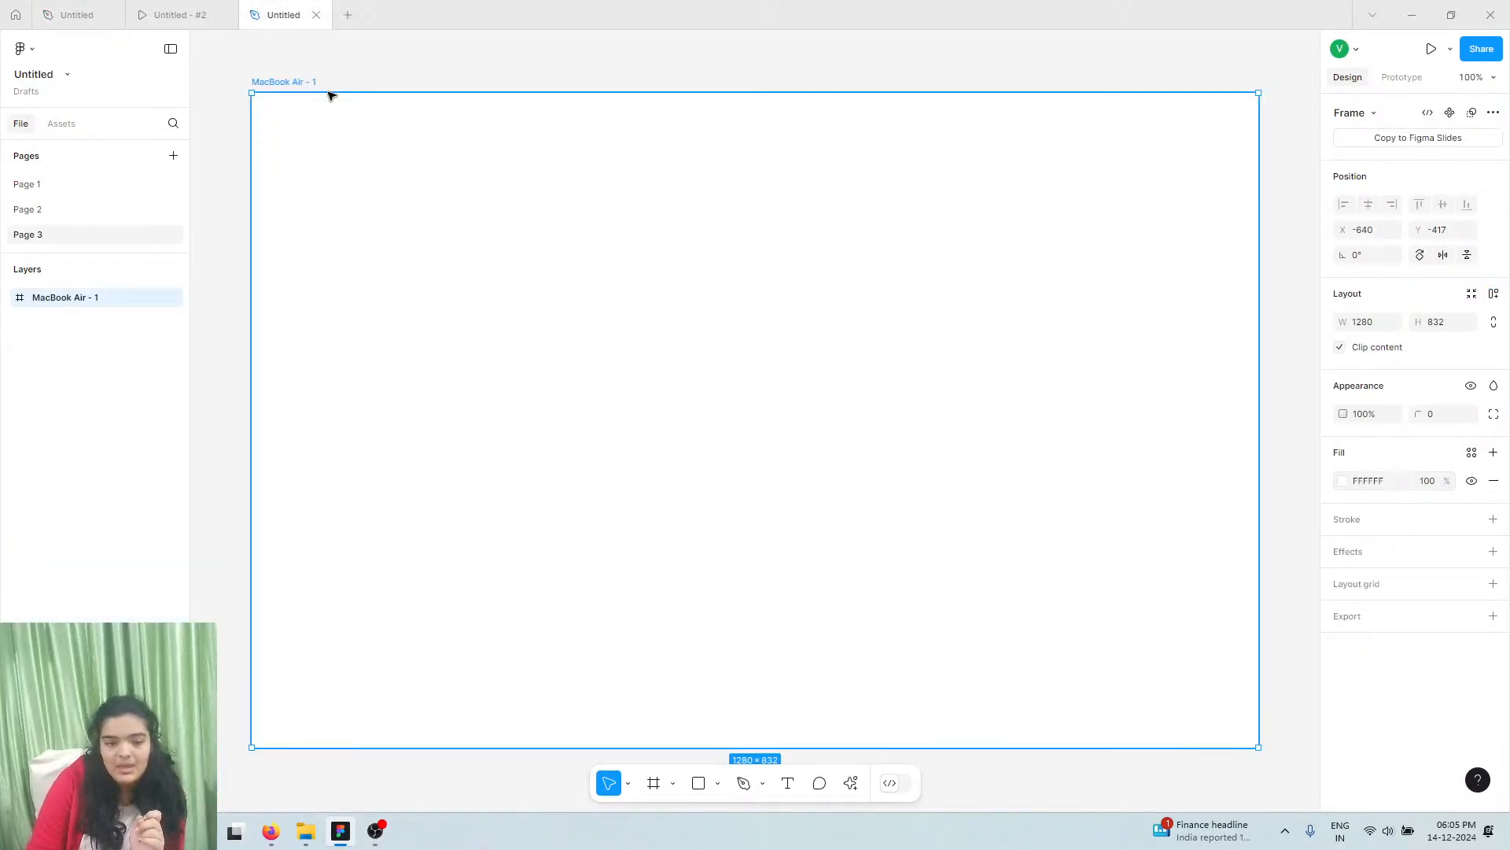
# Stretch the MacBook Air frame's bottom edge down to 1615 tall
pyautogui.moveTo(514, 825); pyautogui.dragTo(477, 844)
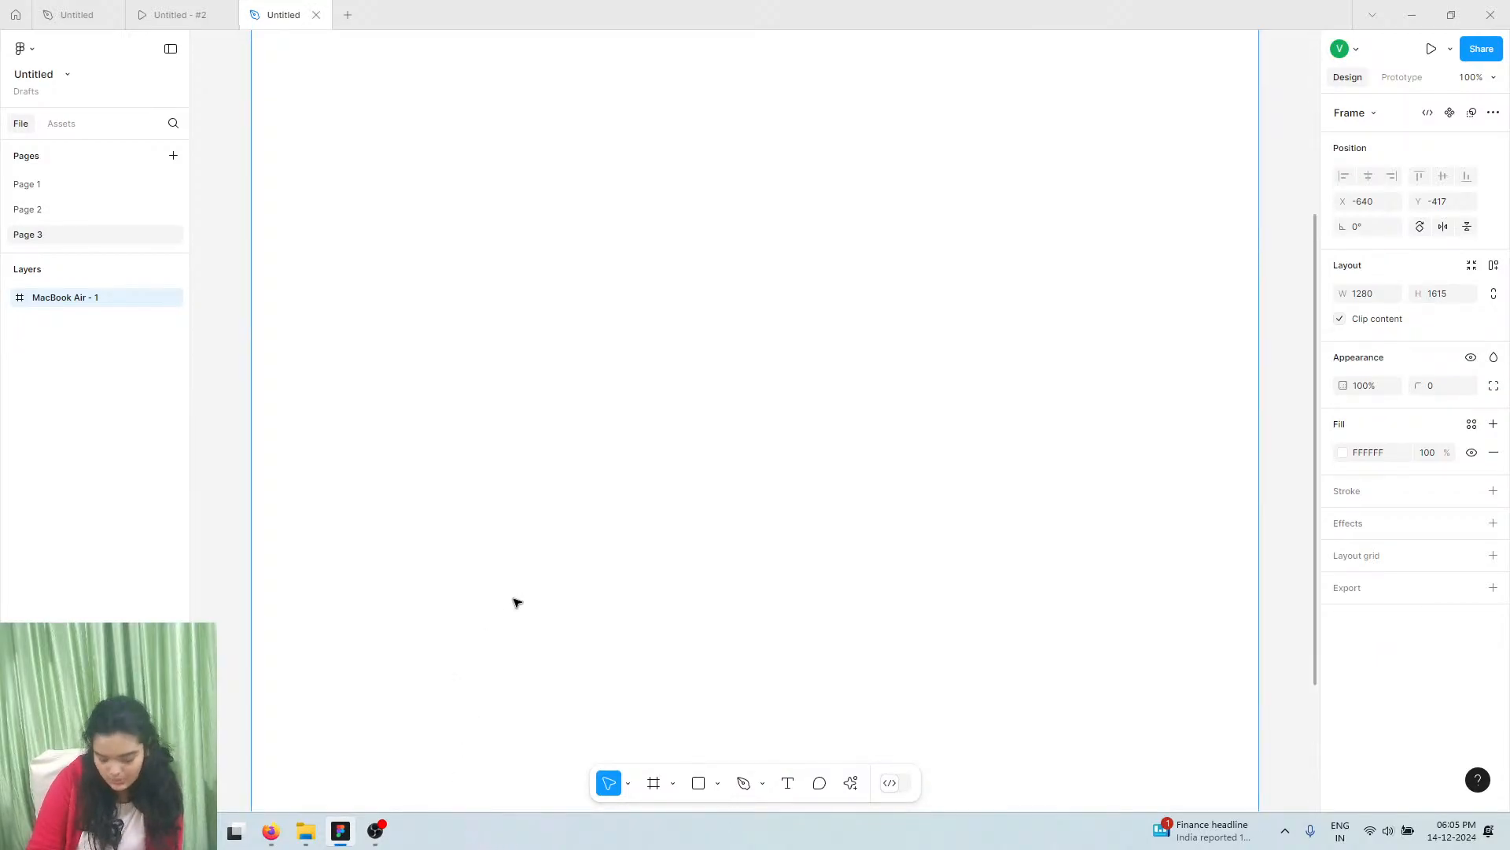
pyautogui.scroll(10, 486, 484)
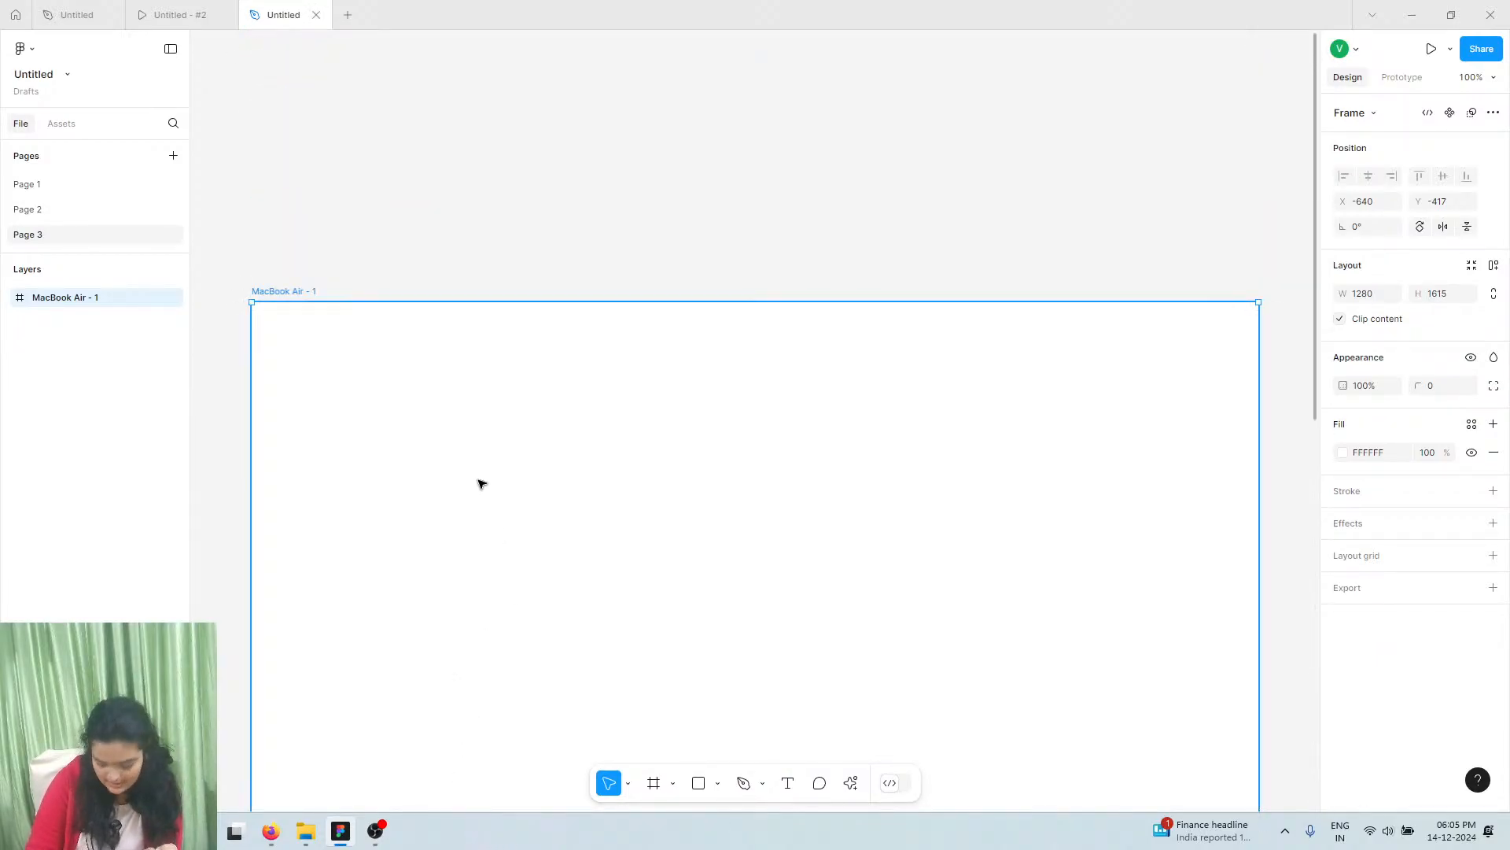
pyautogui.scroll(-3, 483, 481)
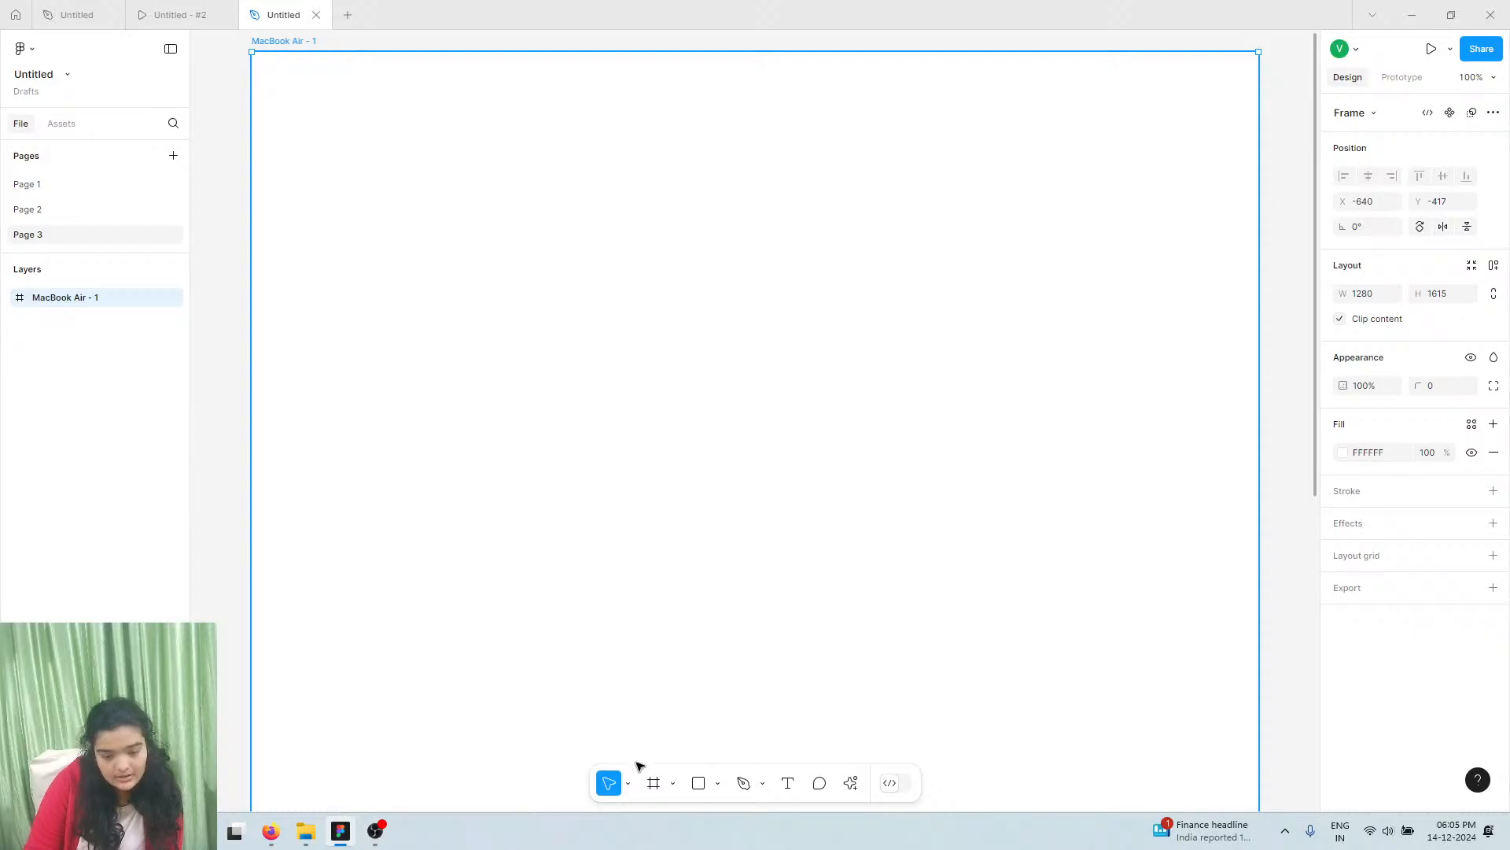
# Draw a 1280×715 Frame 1 across the top of the MacBook Air frame
pyautogui.press('f')
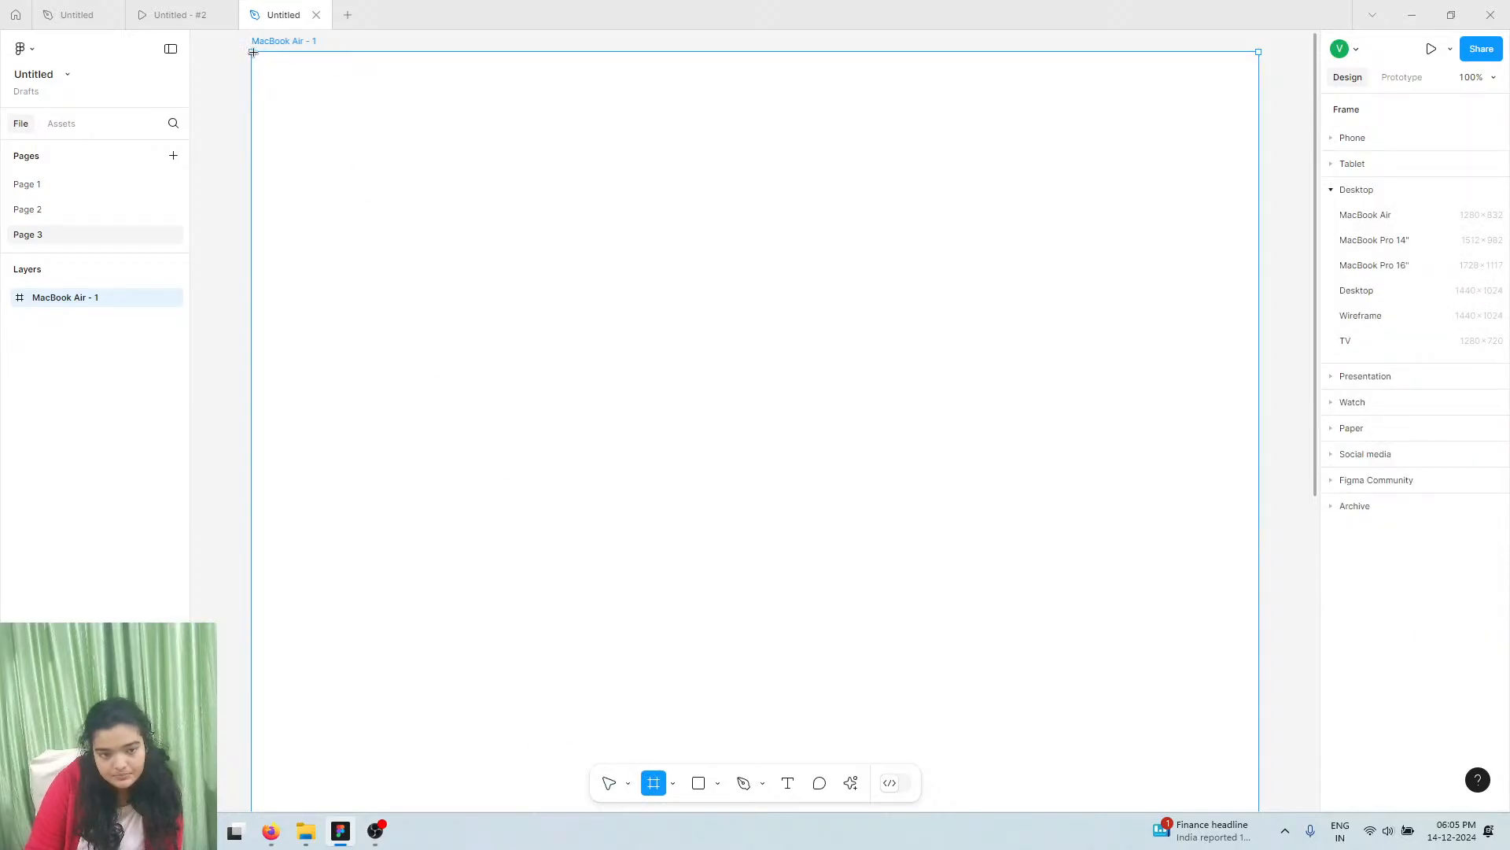
pyautogui.moveTo(253, 52); pyautogui.dragTo(1126, 614)
pyautogui.hscroll(-1, 1198, 607)
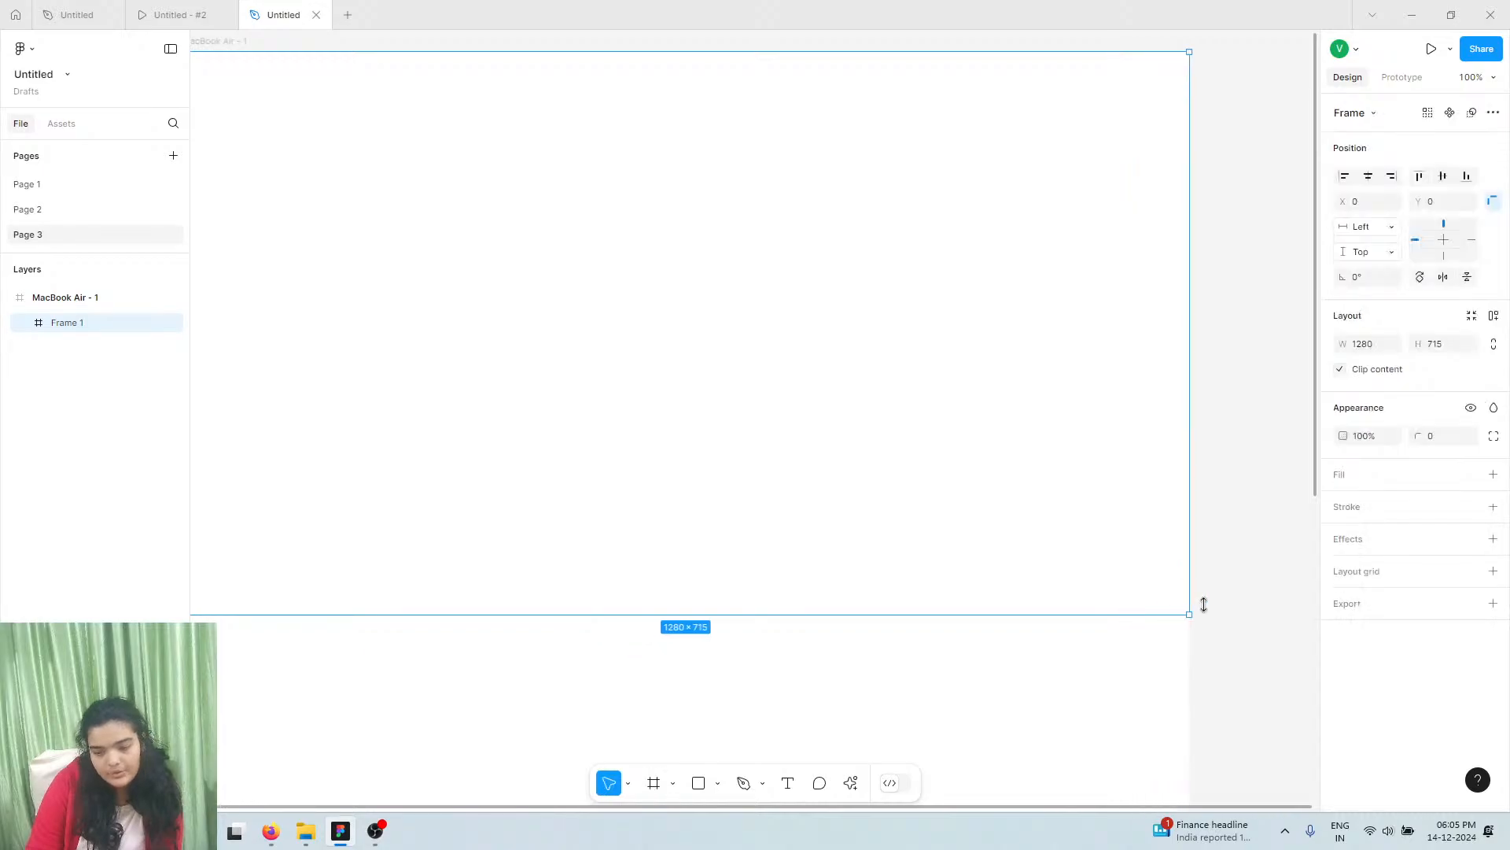
# Give Frame 1 a near-black fill from the pasted 18181B hex, ending at 202024
pyautogui.click(1492, 474)
pyautogui.click(1341, 503)
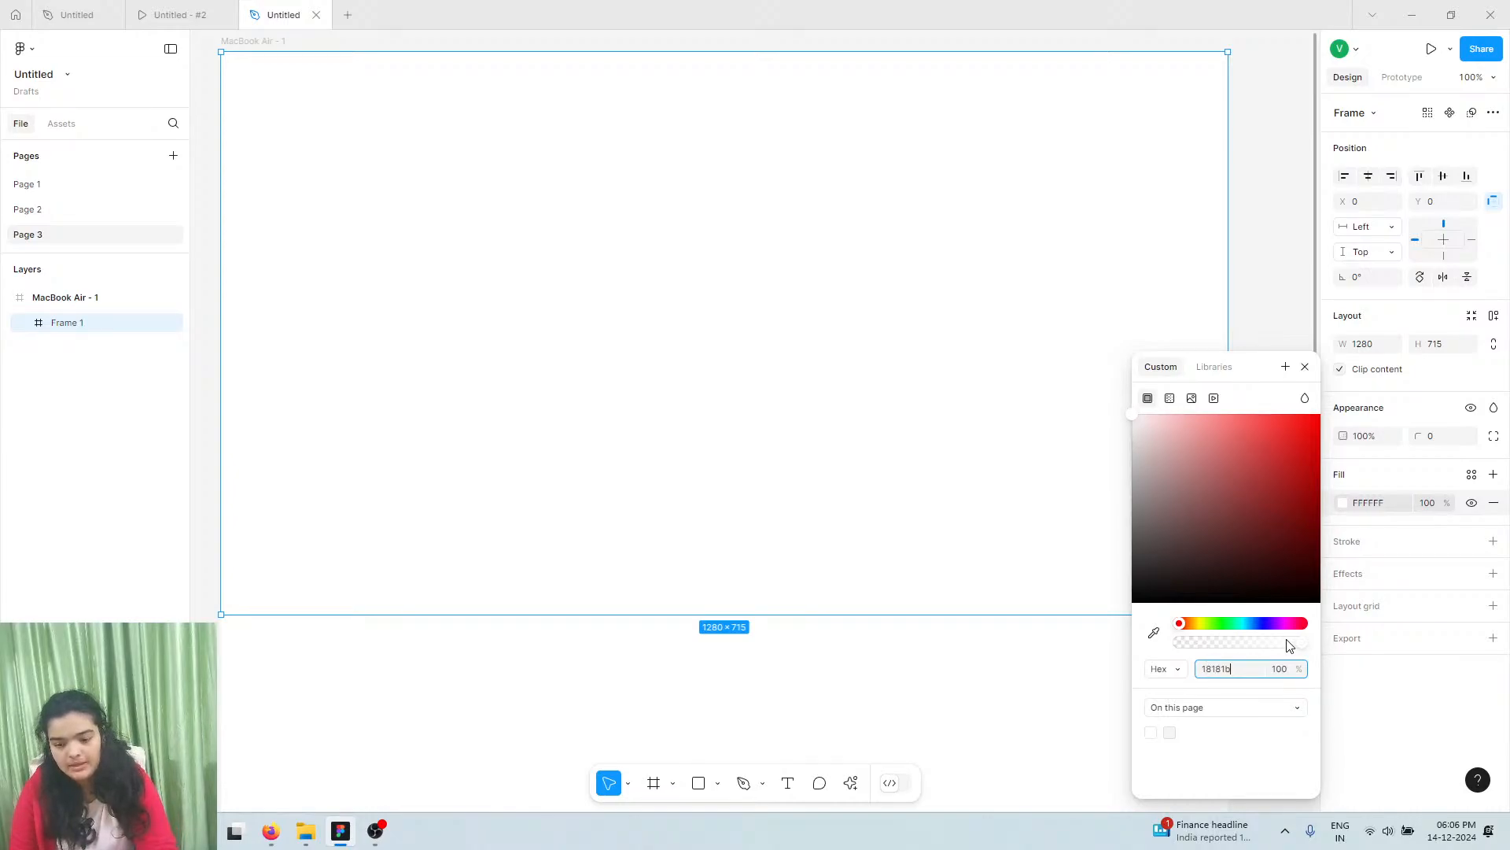
pyautogui.click(1255, 293)
pyautogui.click(995, 223)
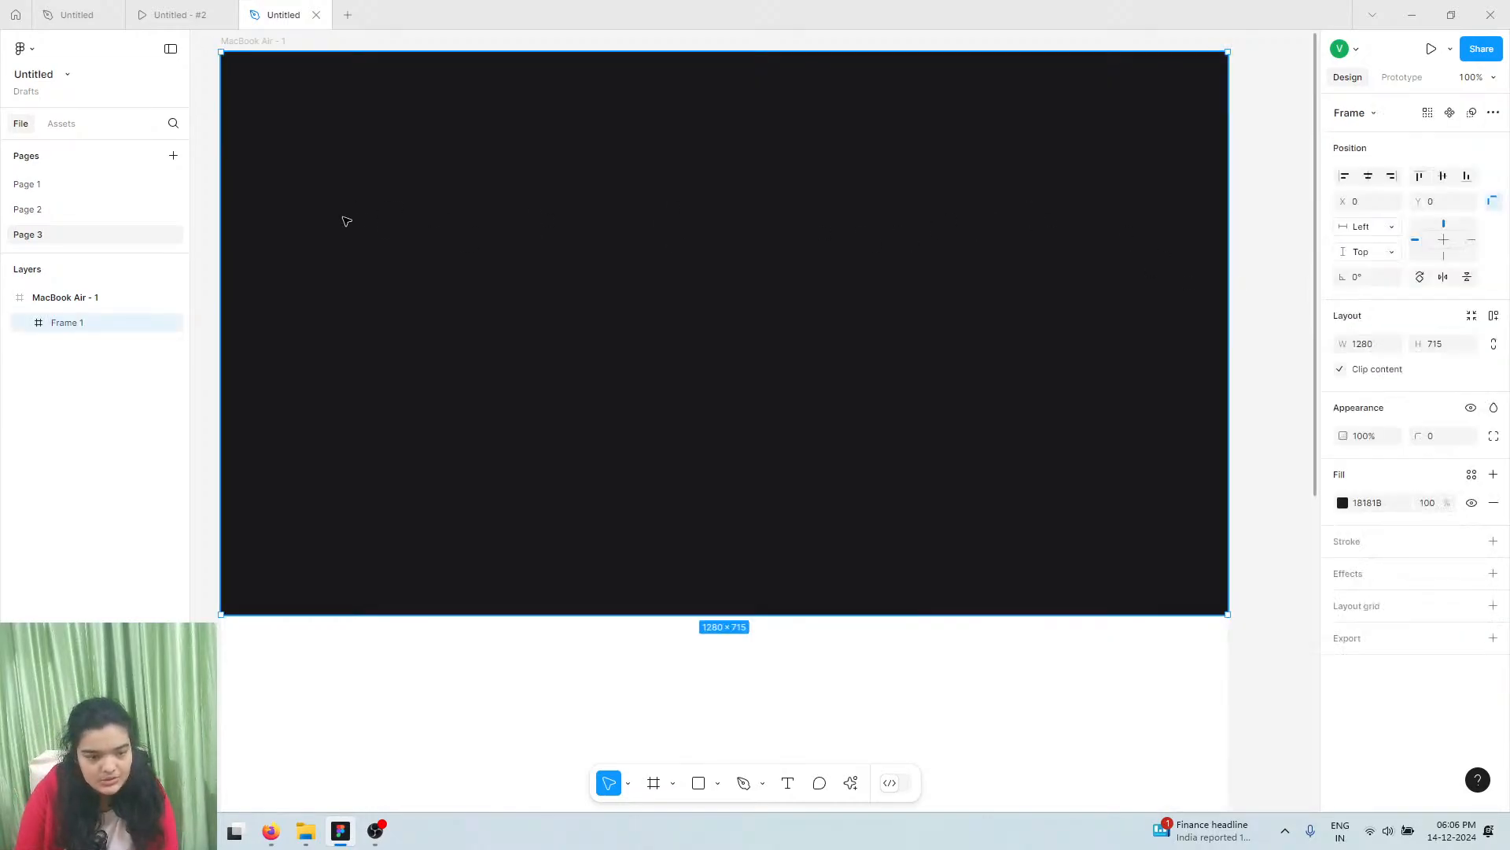
pyautogui.click(1345, 504)
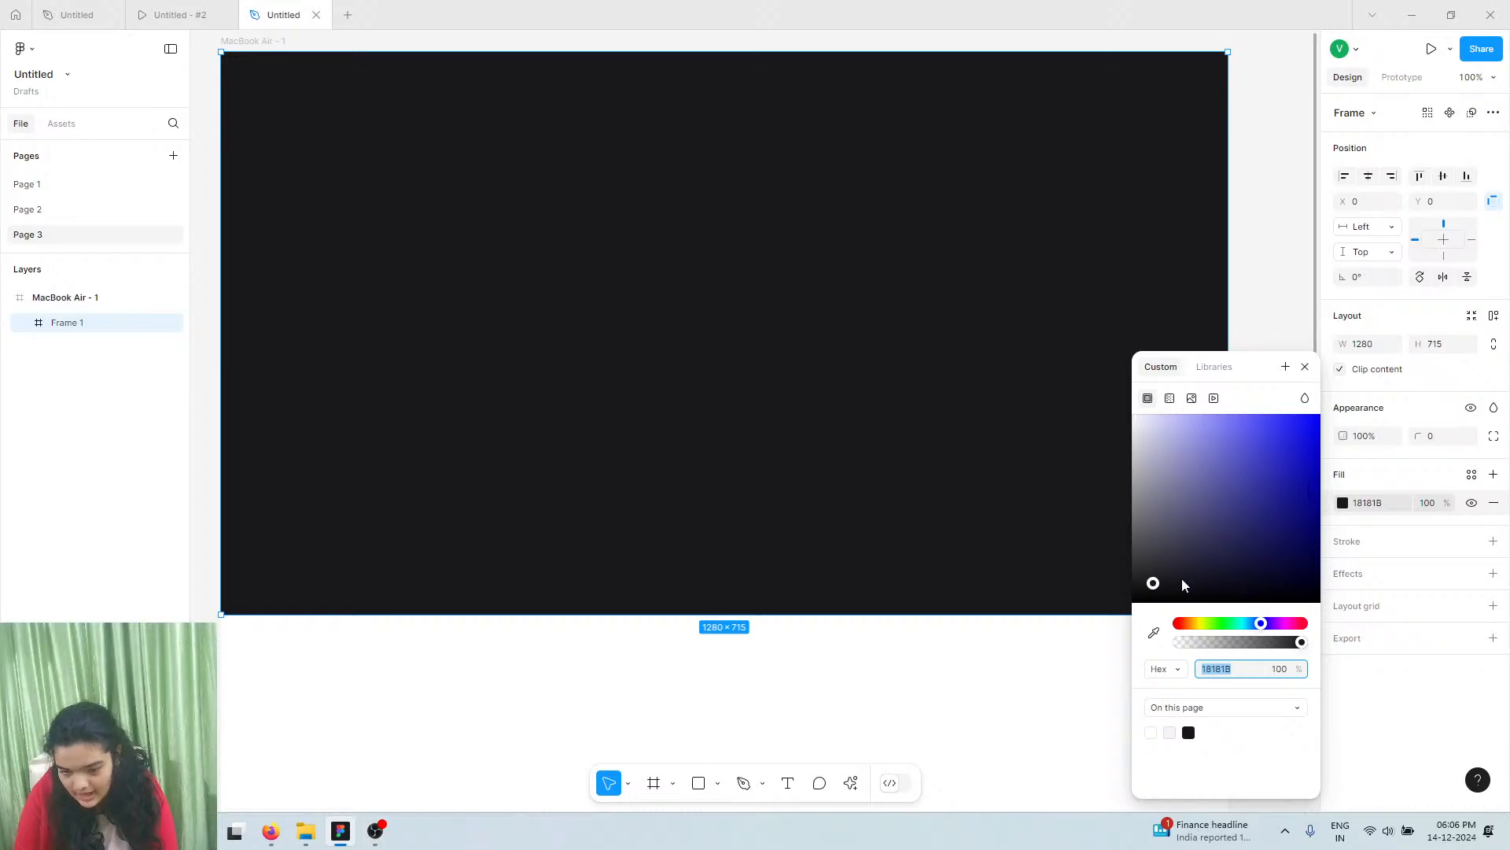
pyautogui.moveTo(1182, 585); pyautogui.dragTo(1157, 585)
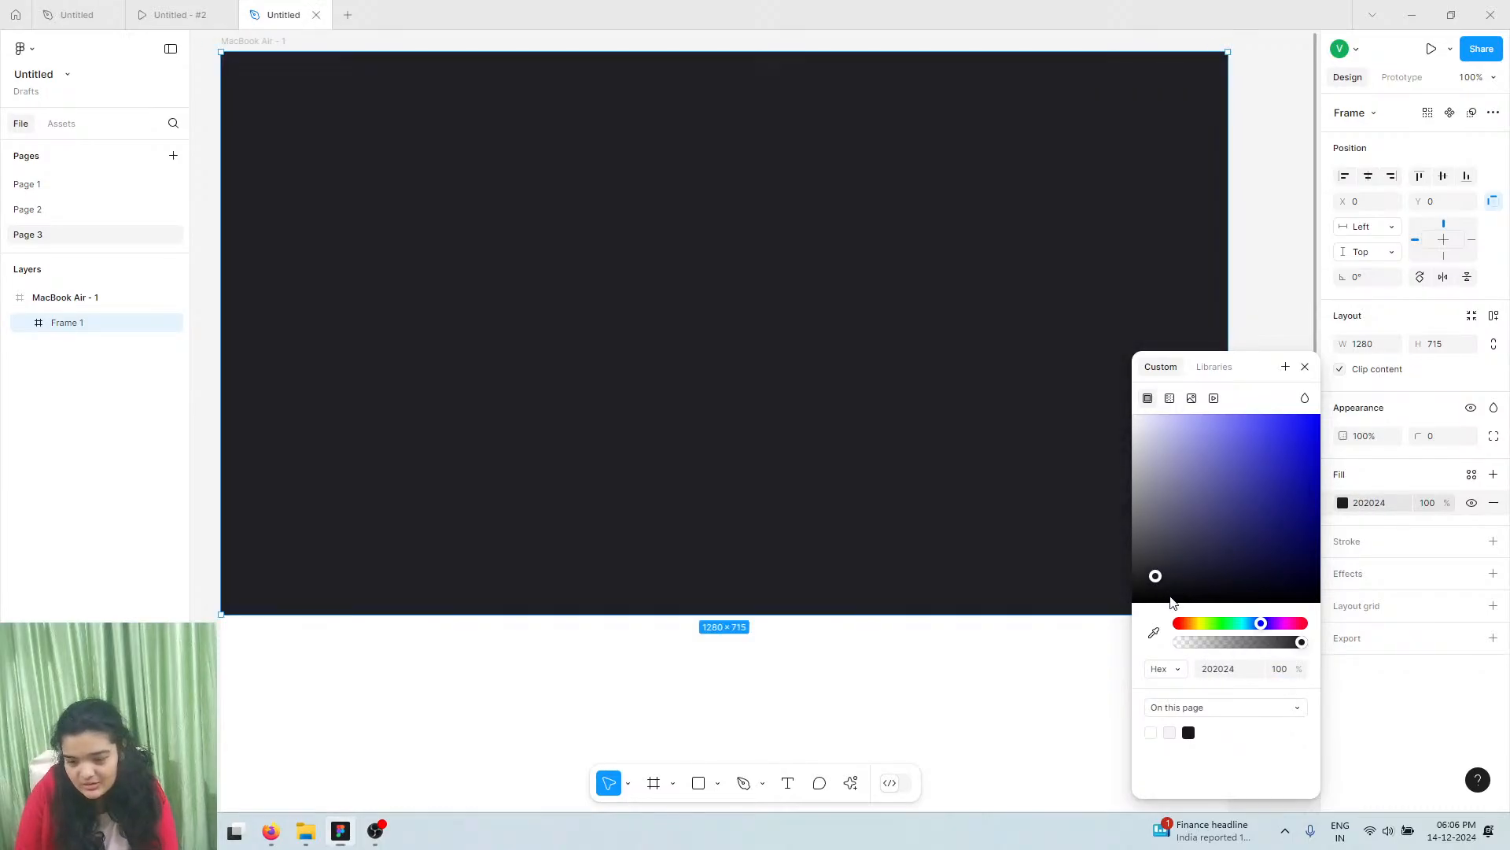
pyautogui.press('super+s')
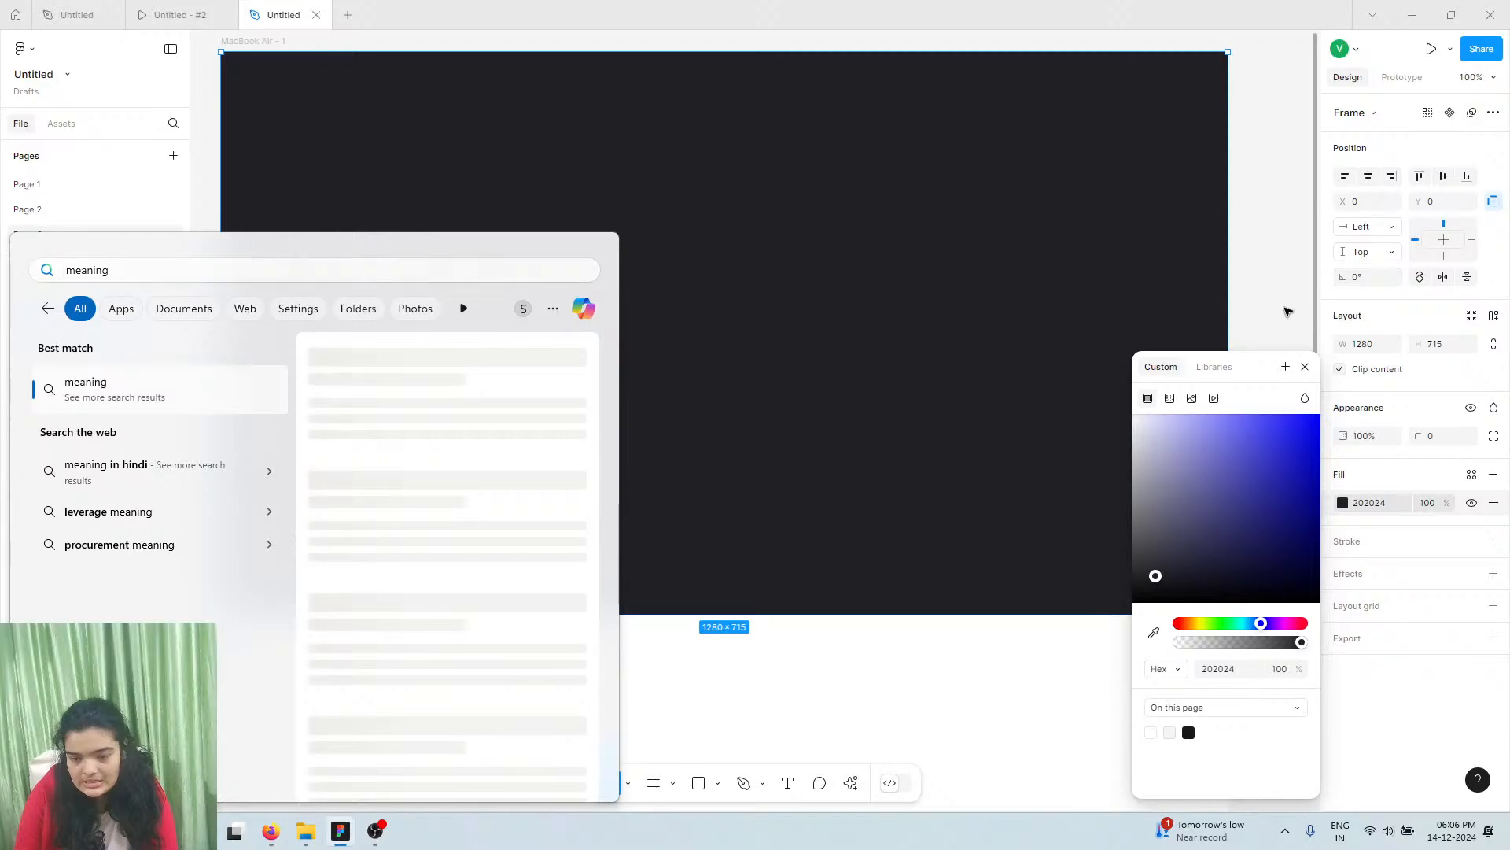
pyautogui.click(1288, 313)
pyautogui.hotkey('ctrl', 'z')
pyautogui.click(1287, 312)
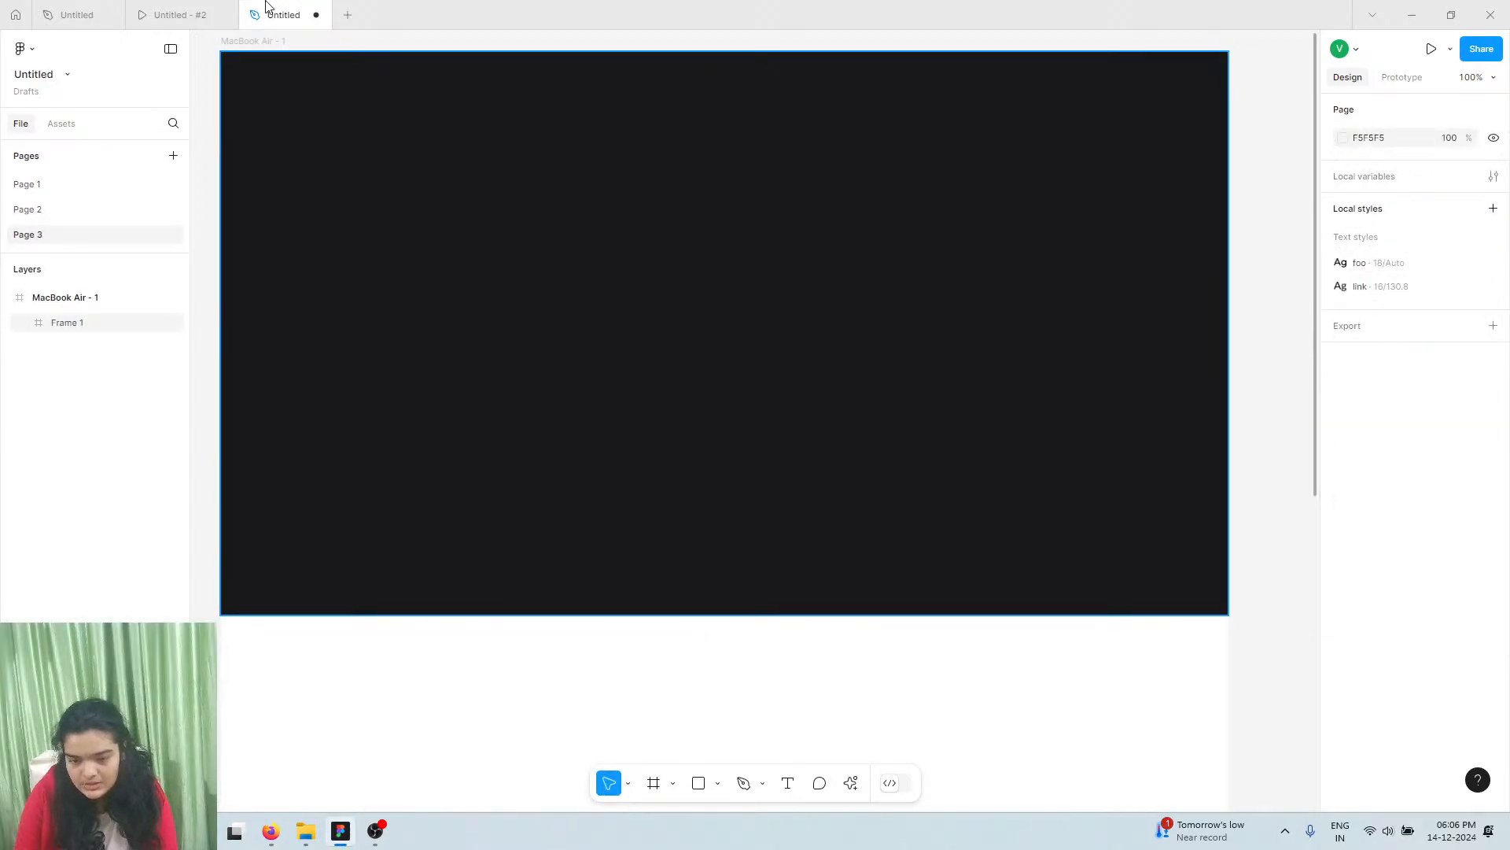
# Copy the 111827 fill colour from the reference design's hero frame
pyautogui.click(99, 8)
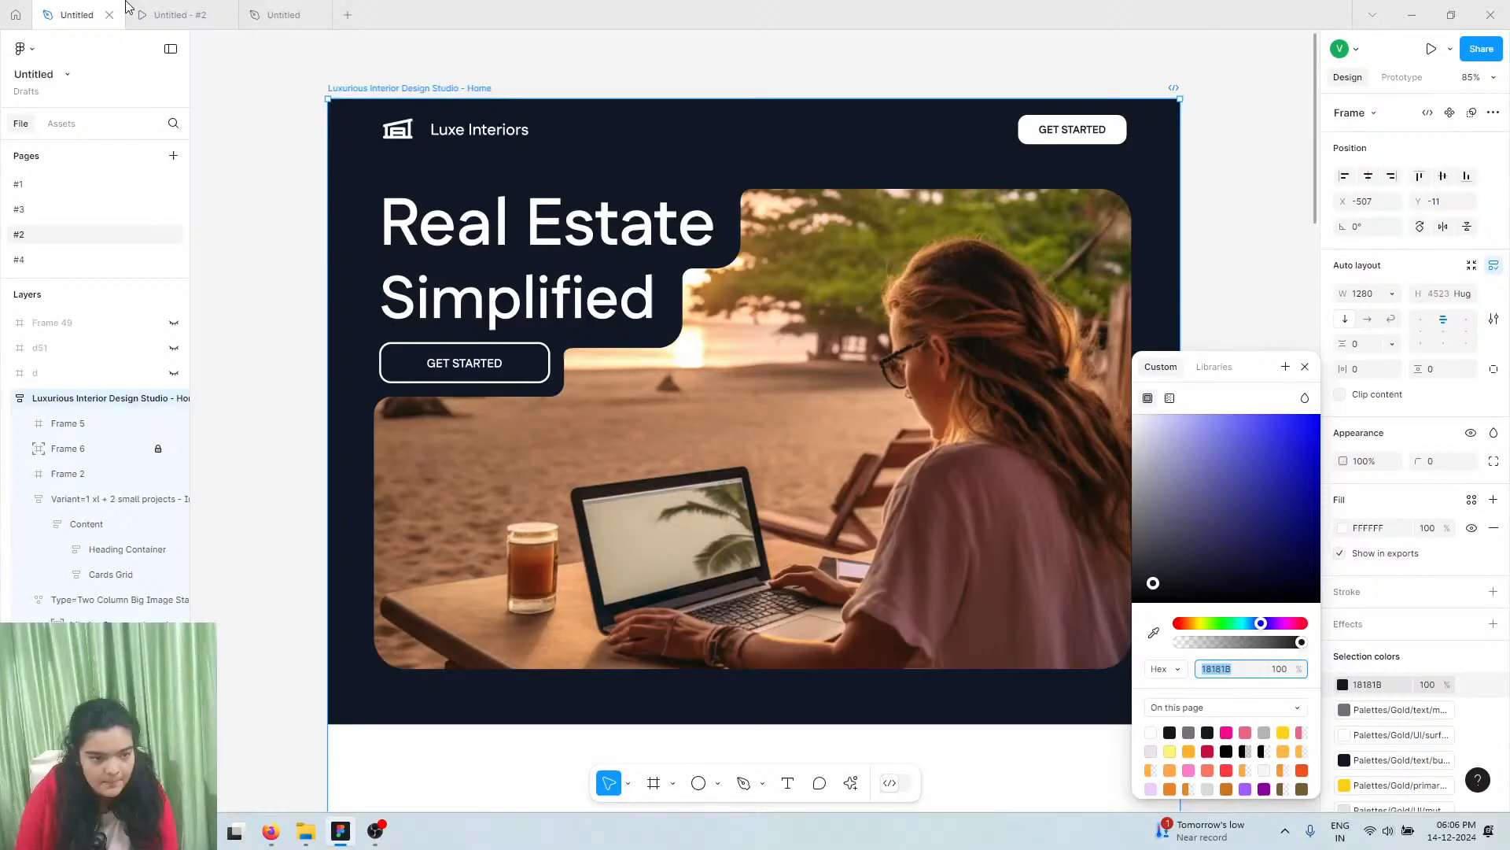
pyautogui.click(653, 130)
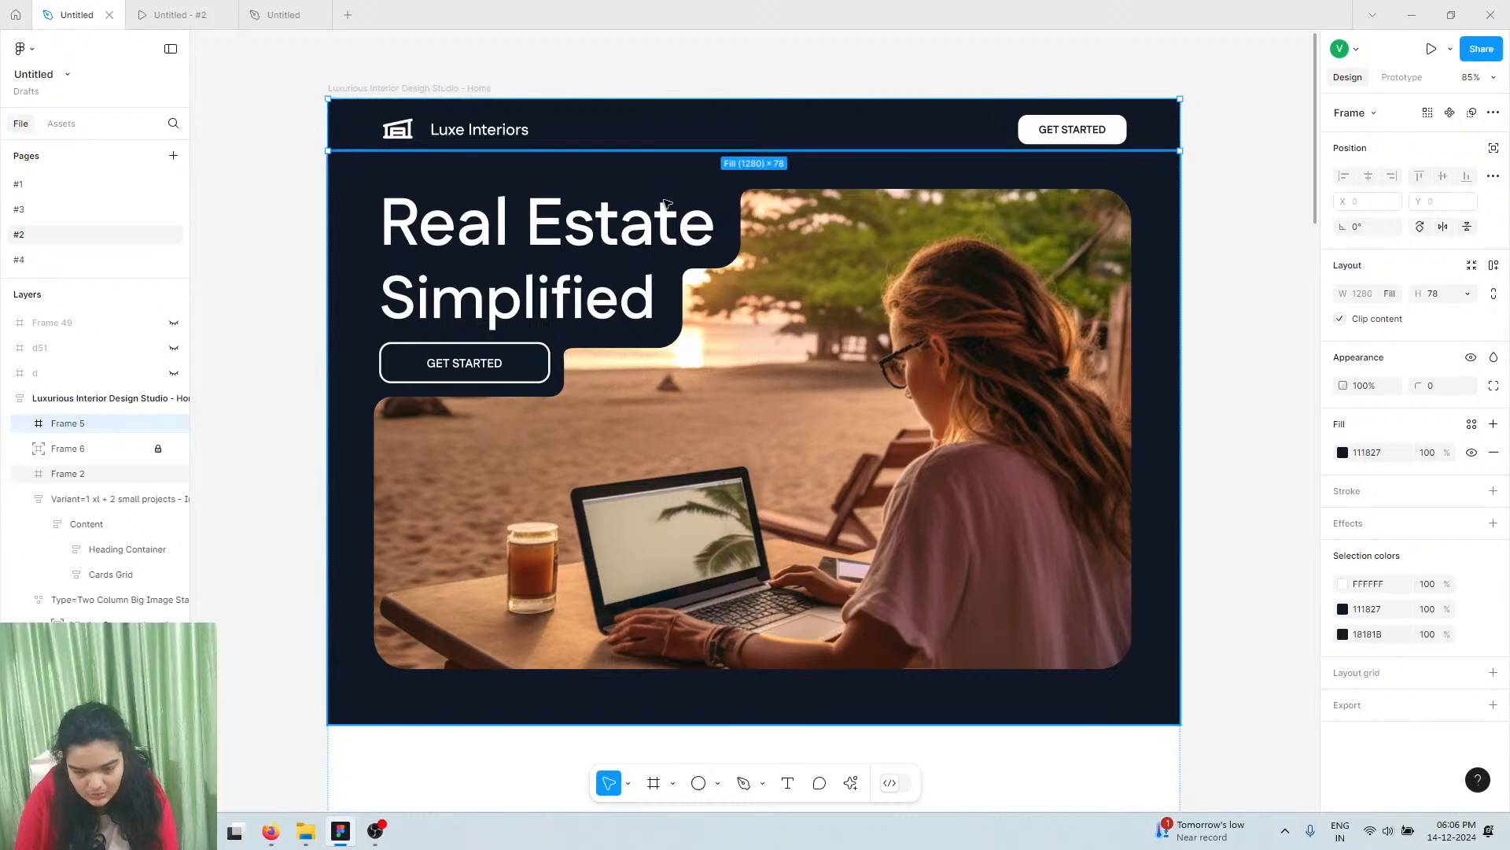
pyautogui.click(665, 203)
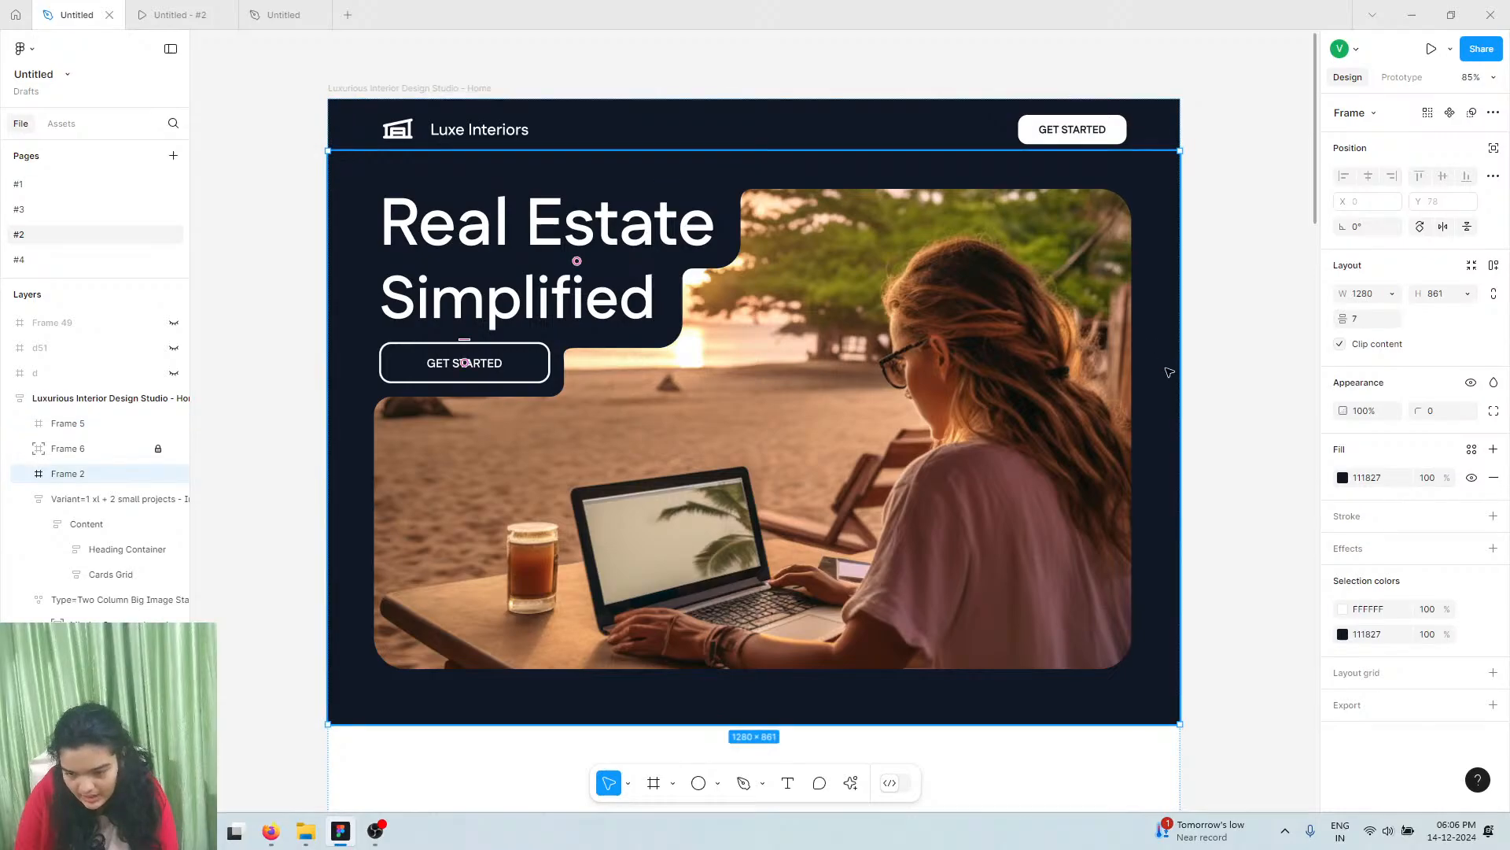
pyautogui.click(1382, 479)
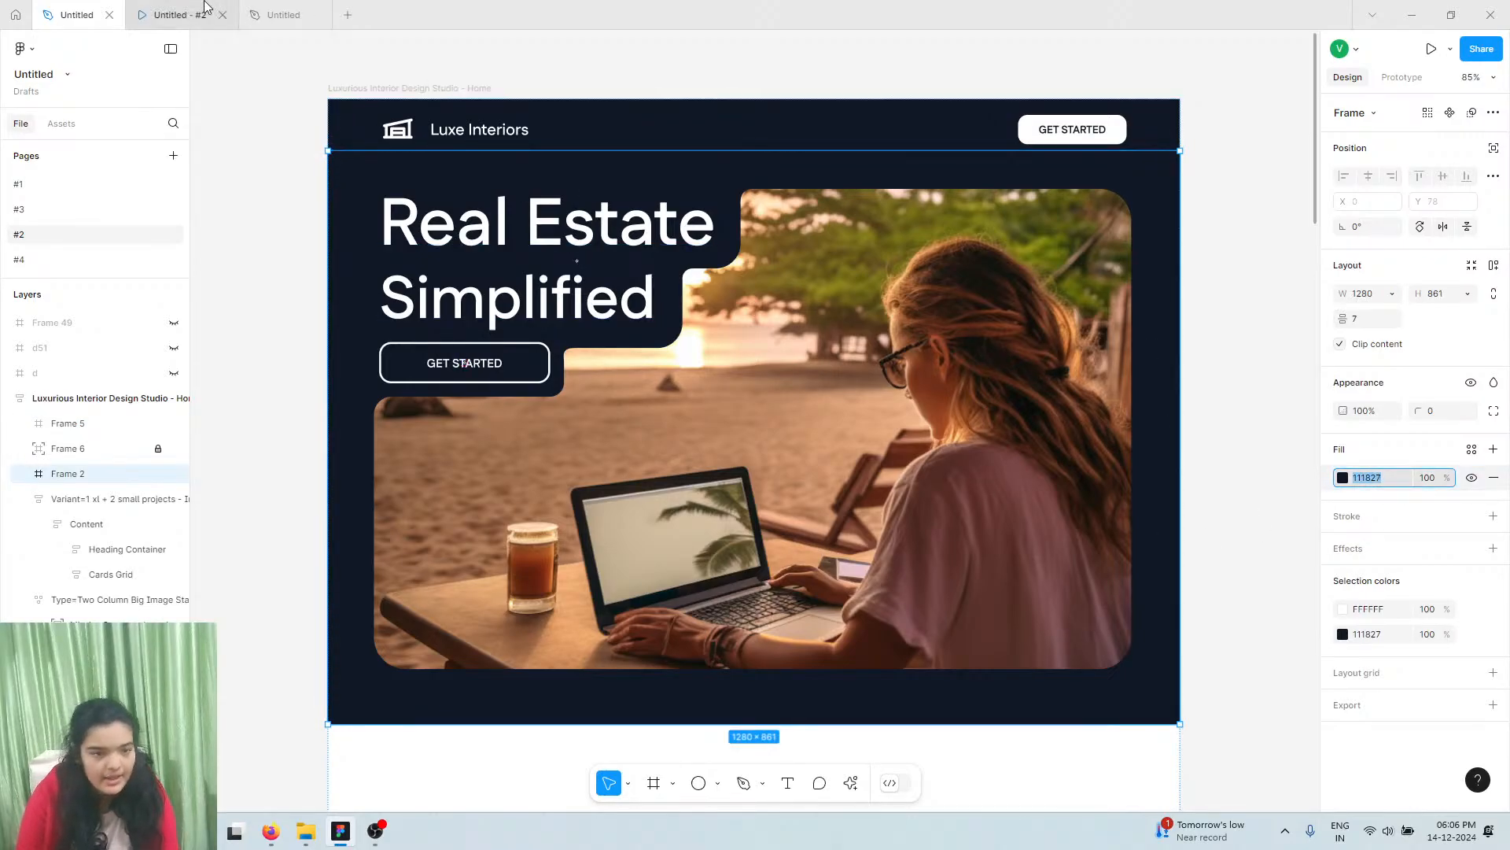
# Paste 111827 into Frame 1's fill in the MacBook Air file
pyautogui.click(279, 15)
pyautogui.click(1220, 324)
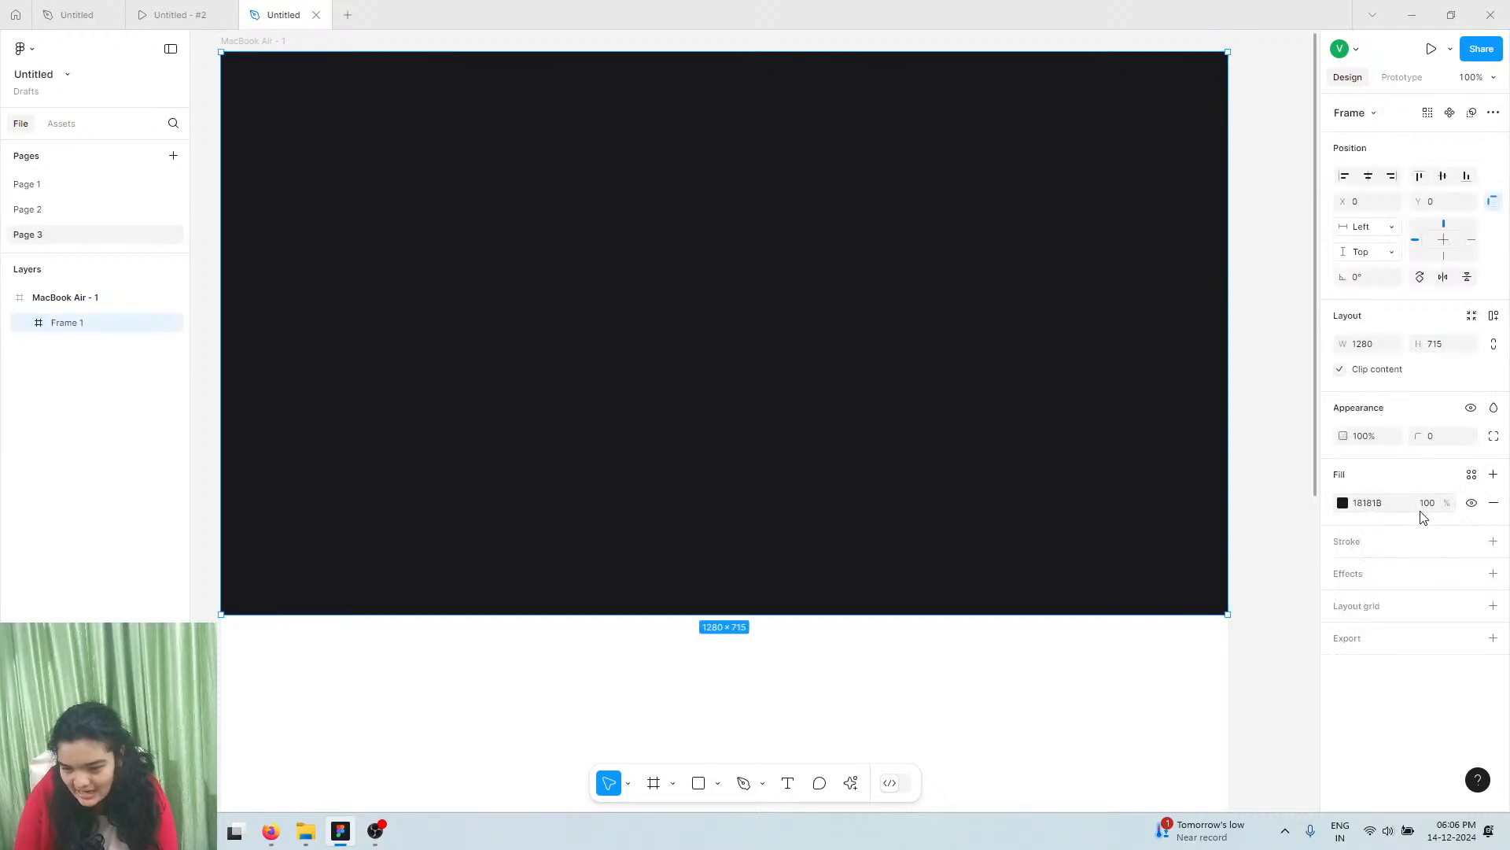
pyautogui.click(1407, 506)
pyautogui.press('Return')
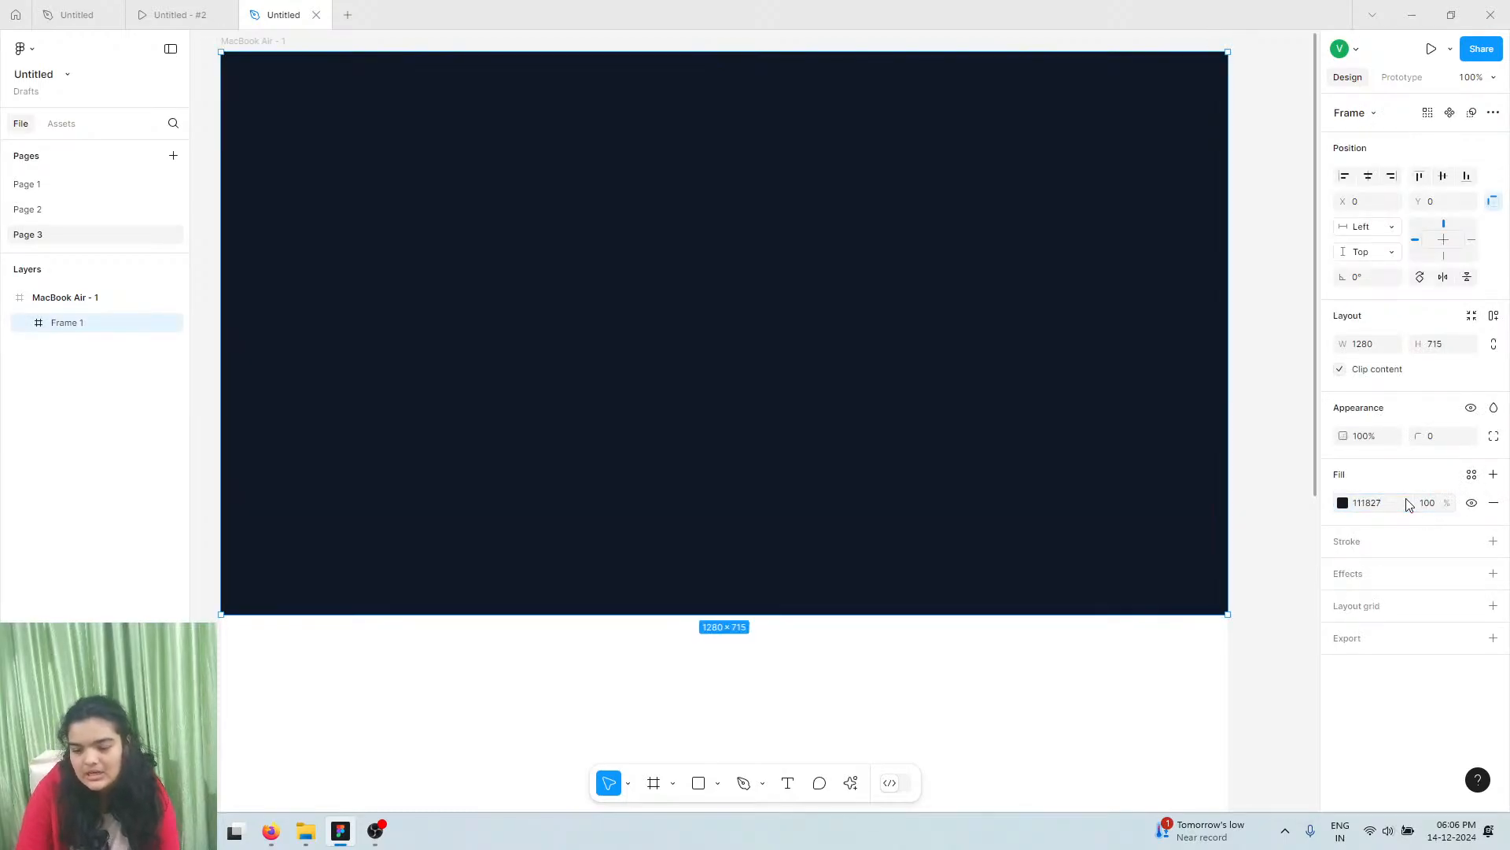
pyautogui.scroll(1, 1012, 556)
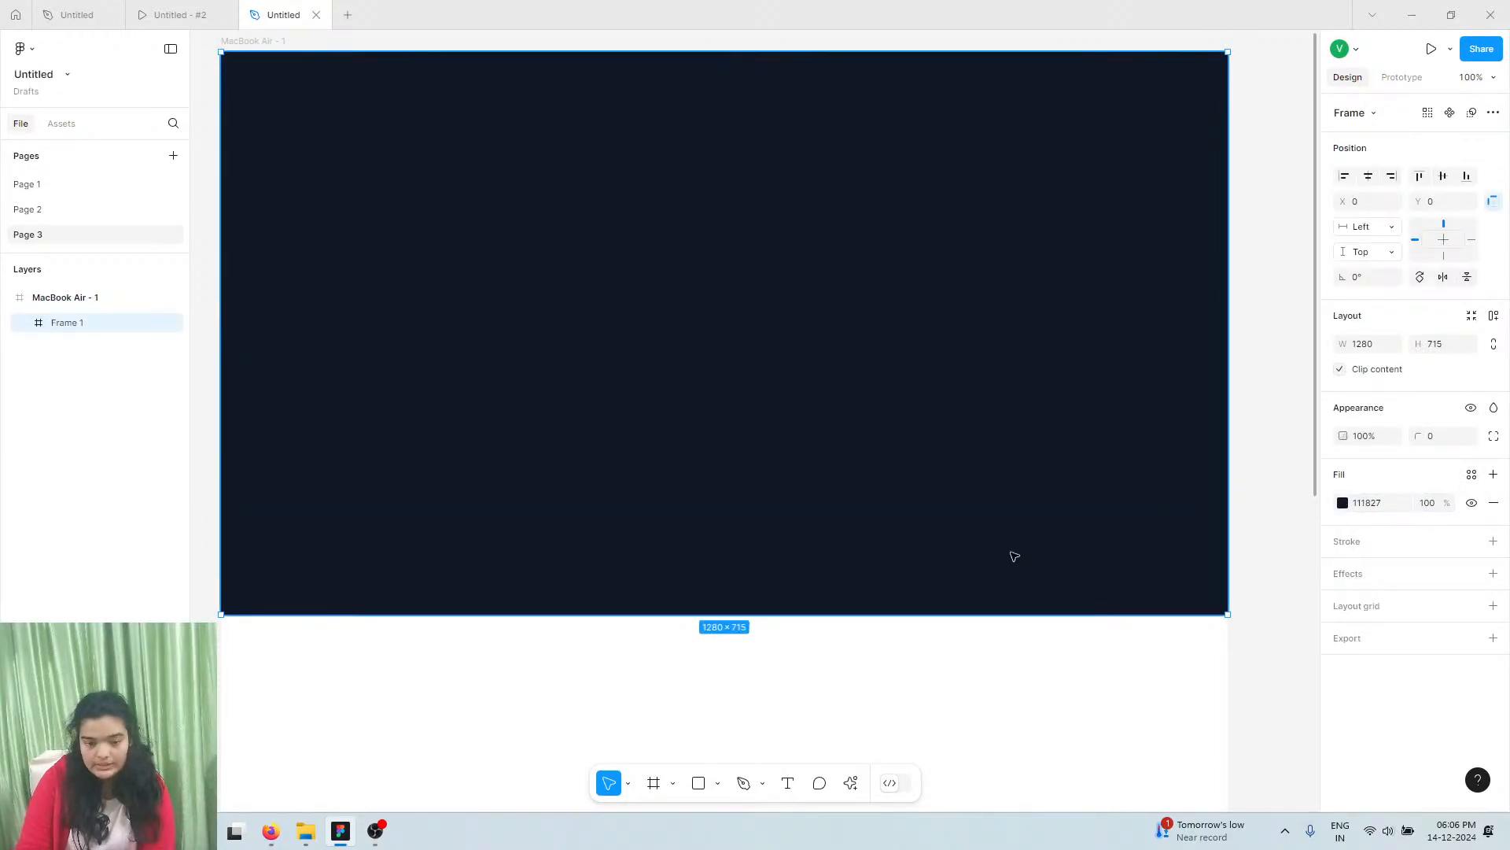
# Compare against the prototype and reference file, then return to the MacBook Air file
pyautogui.click(198, 13)
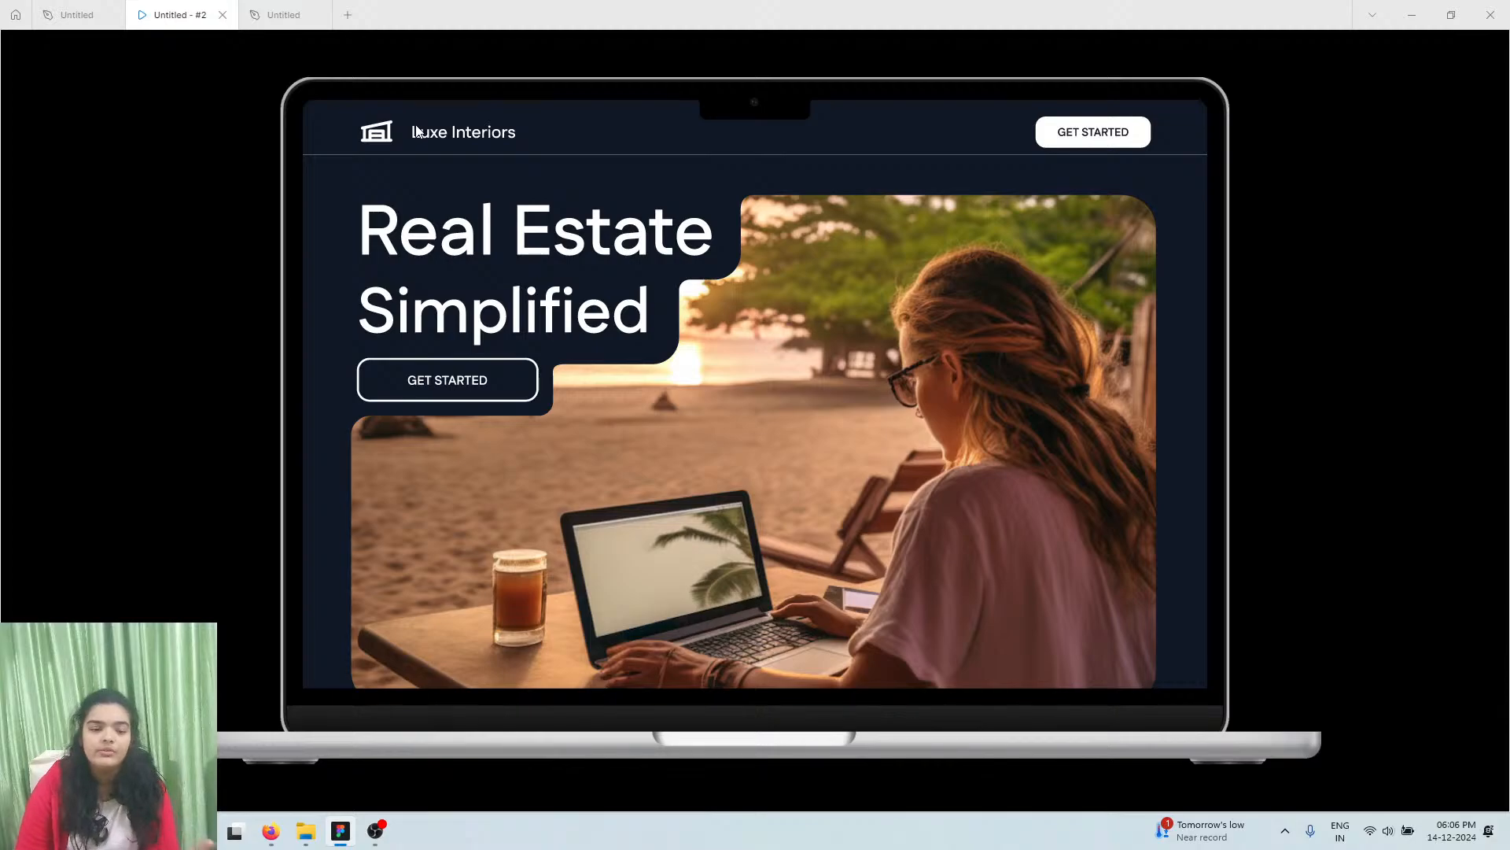
pyautogui.click(114, 13)
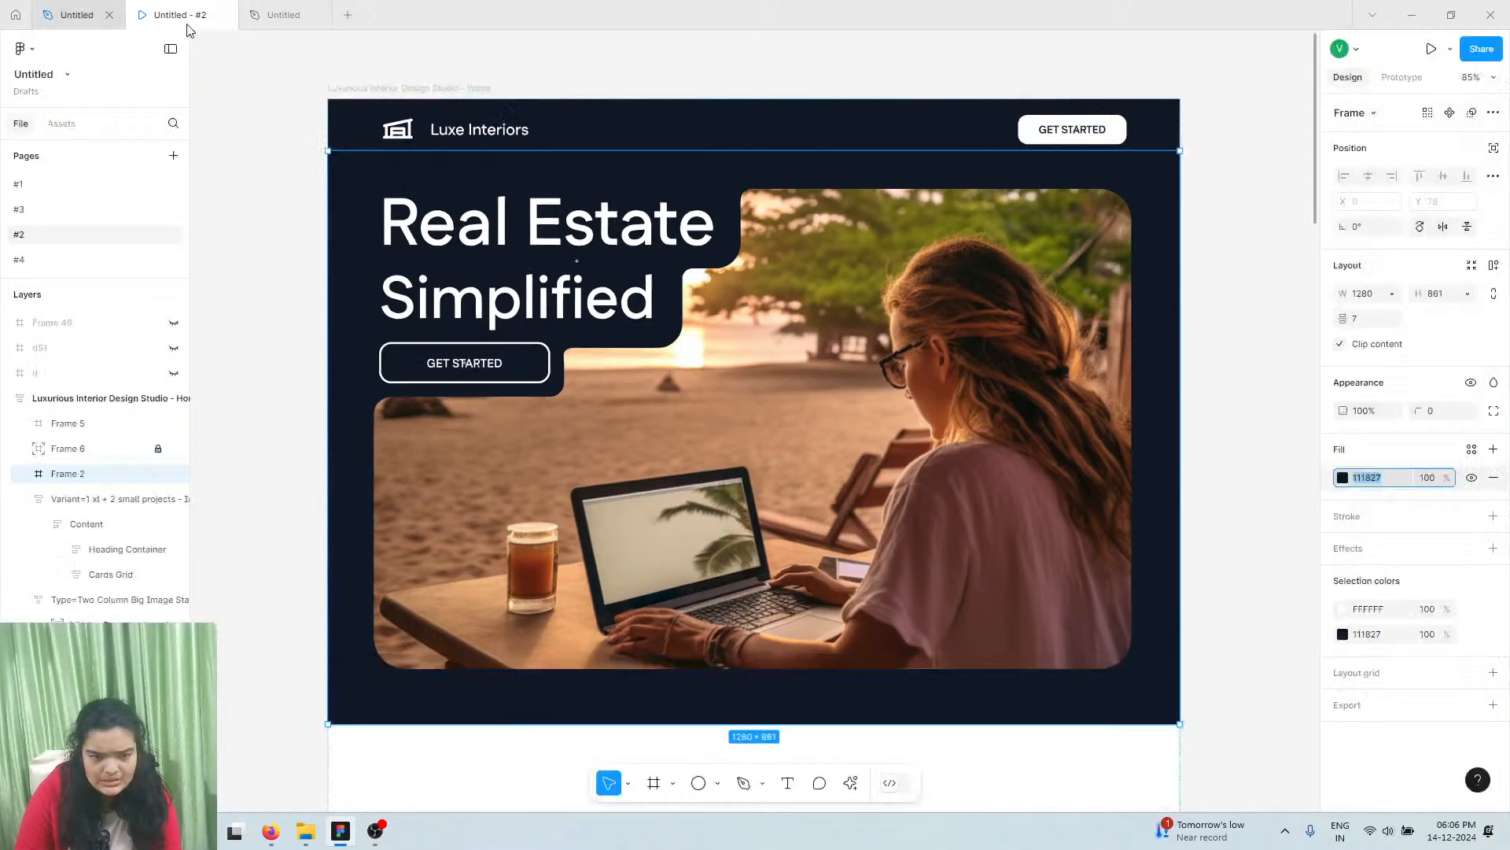
pyautogui.click(318, 176)
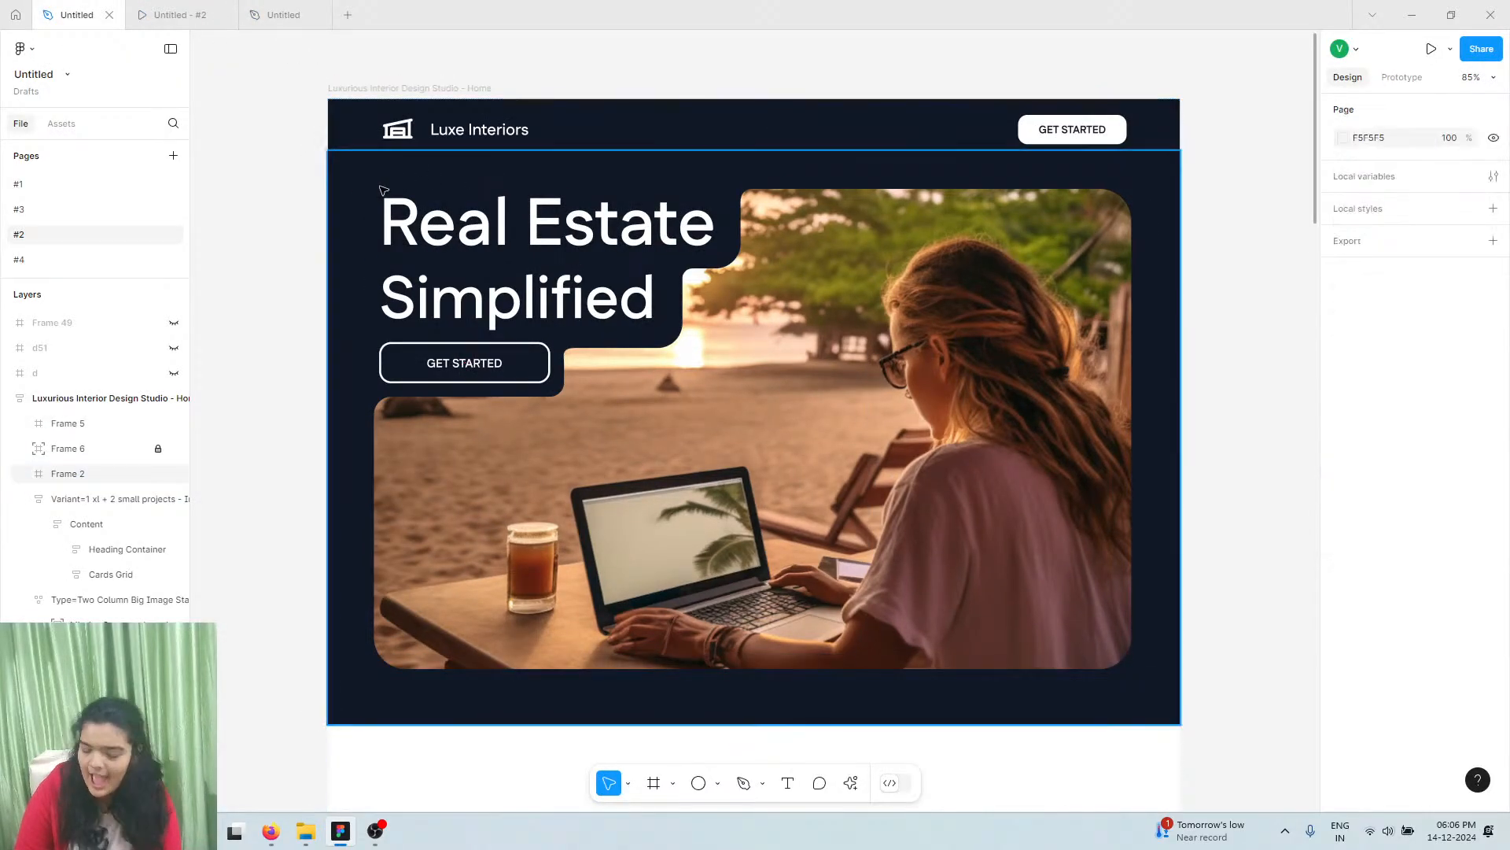
pyautogui.click(344, 172)
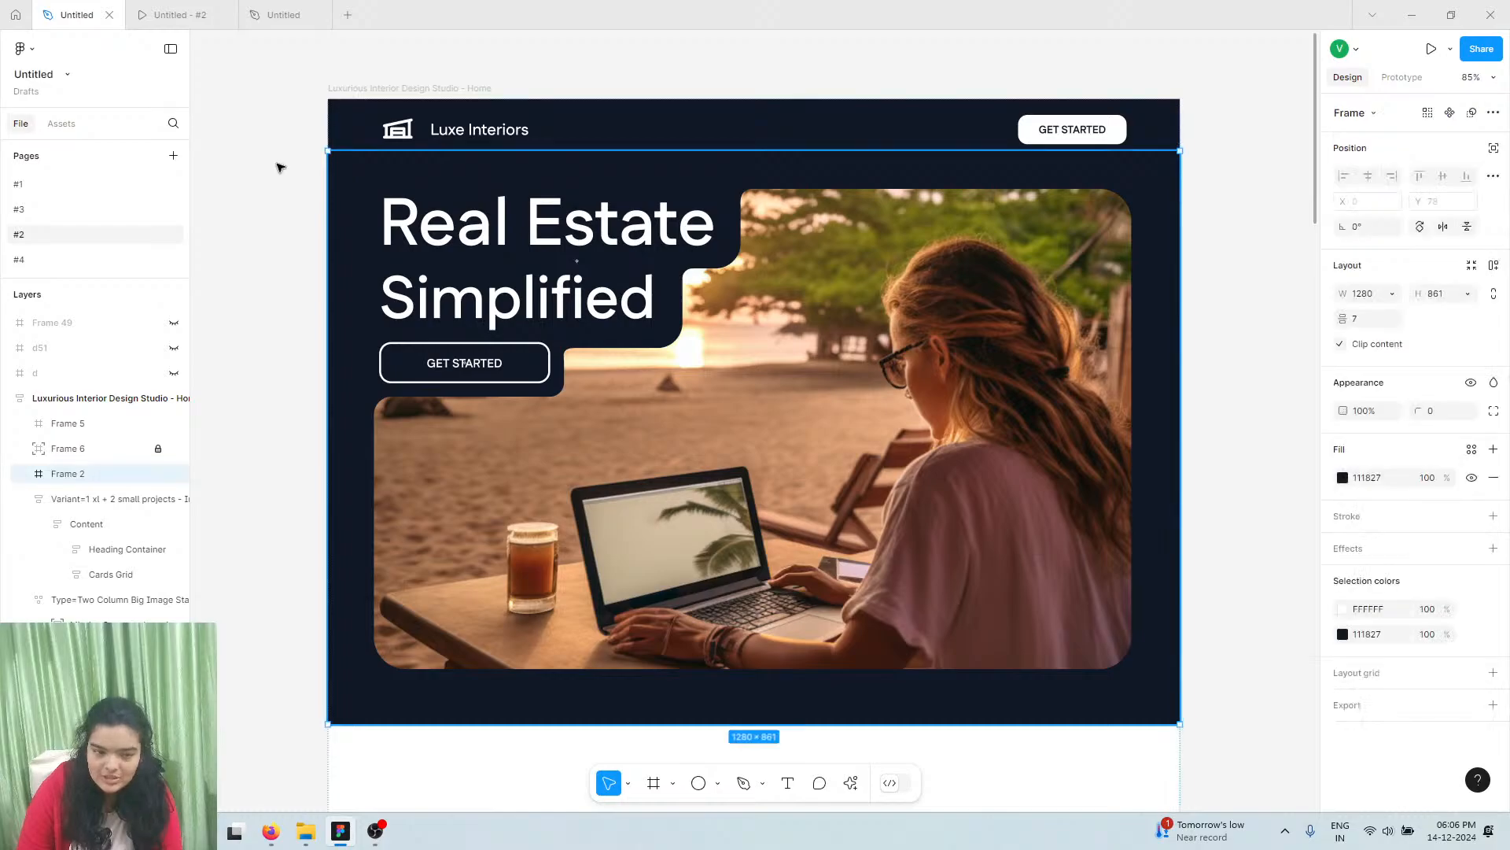
pyautogui.click(277, 163)
pyautogui.click(258, 7)
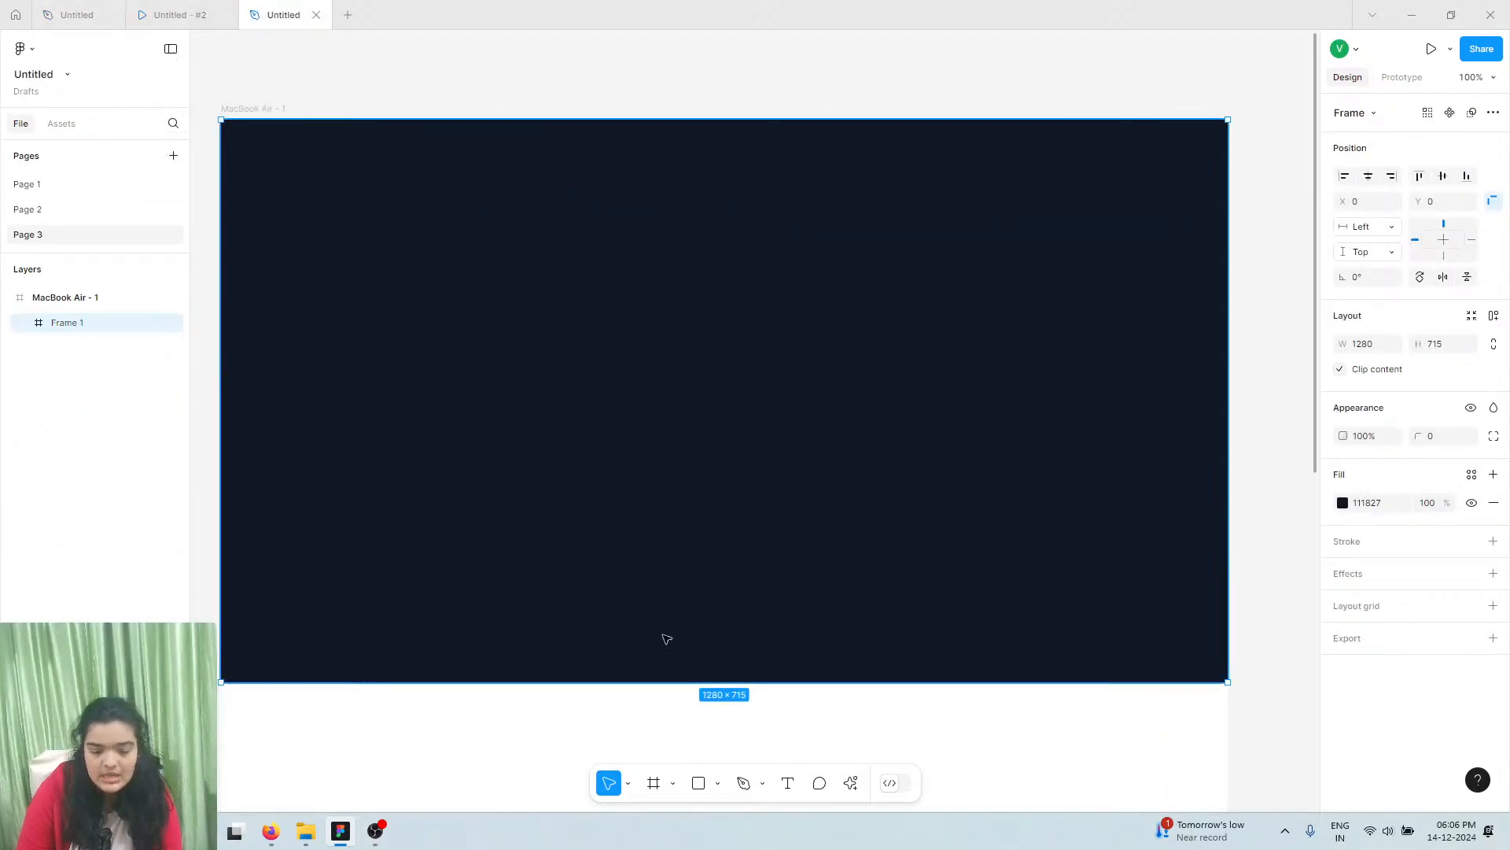
# Run the Iconify plugin, search 'home', and drag the home-smile icon onto Frame 1
pyautogui.click(852, 784)
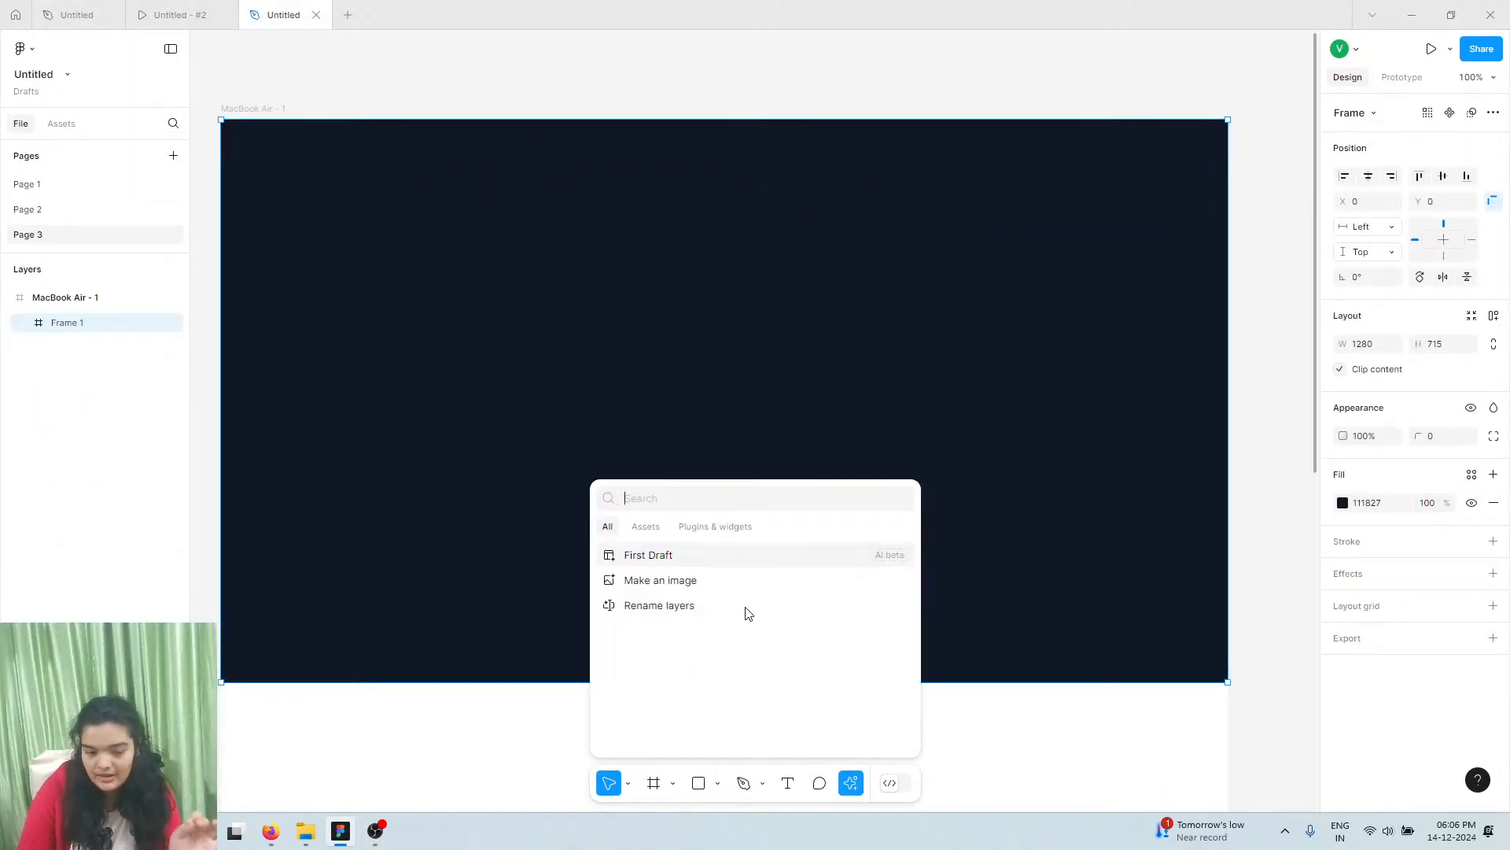
pyautogui.click(704, 528)
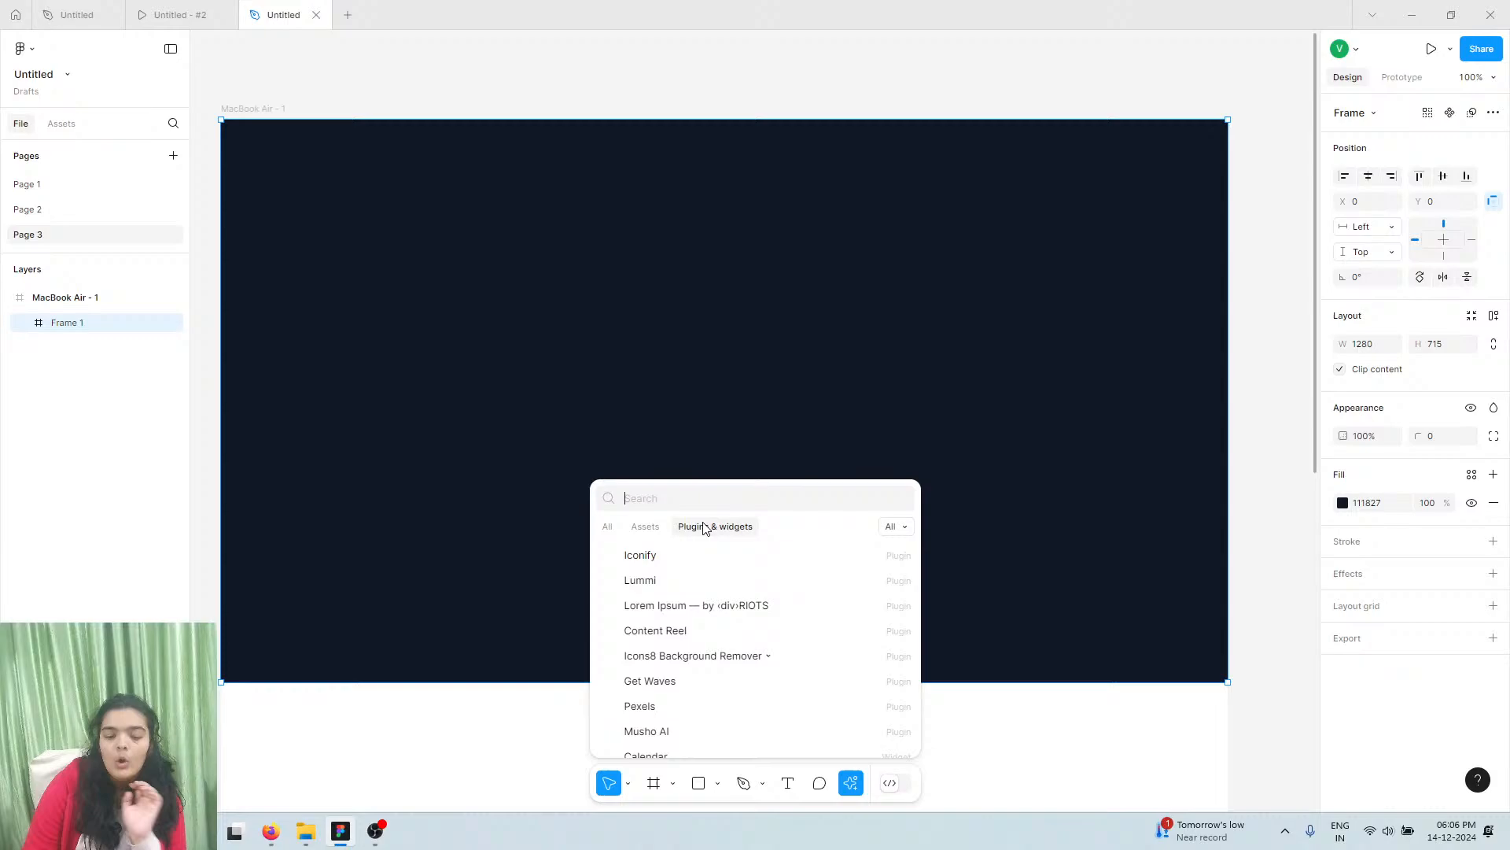
pyautogui.click(638, 566)
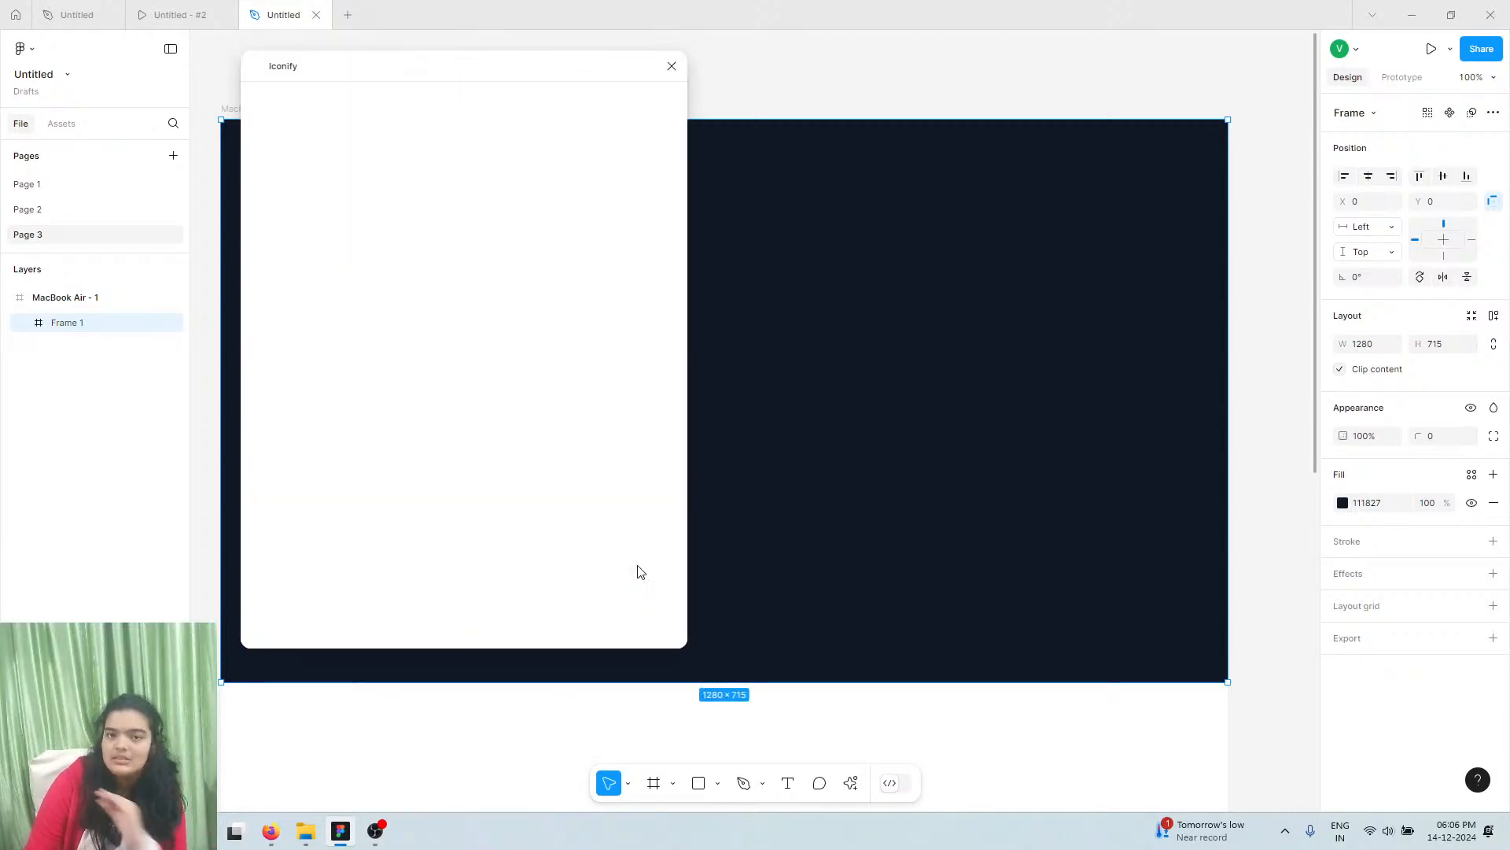
pyautogui.click(305, 129)
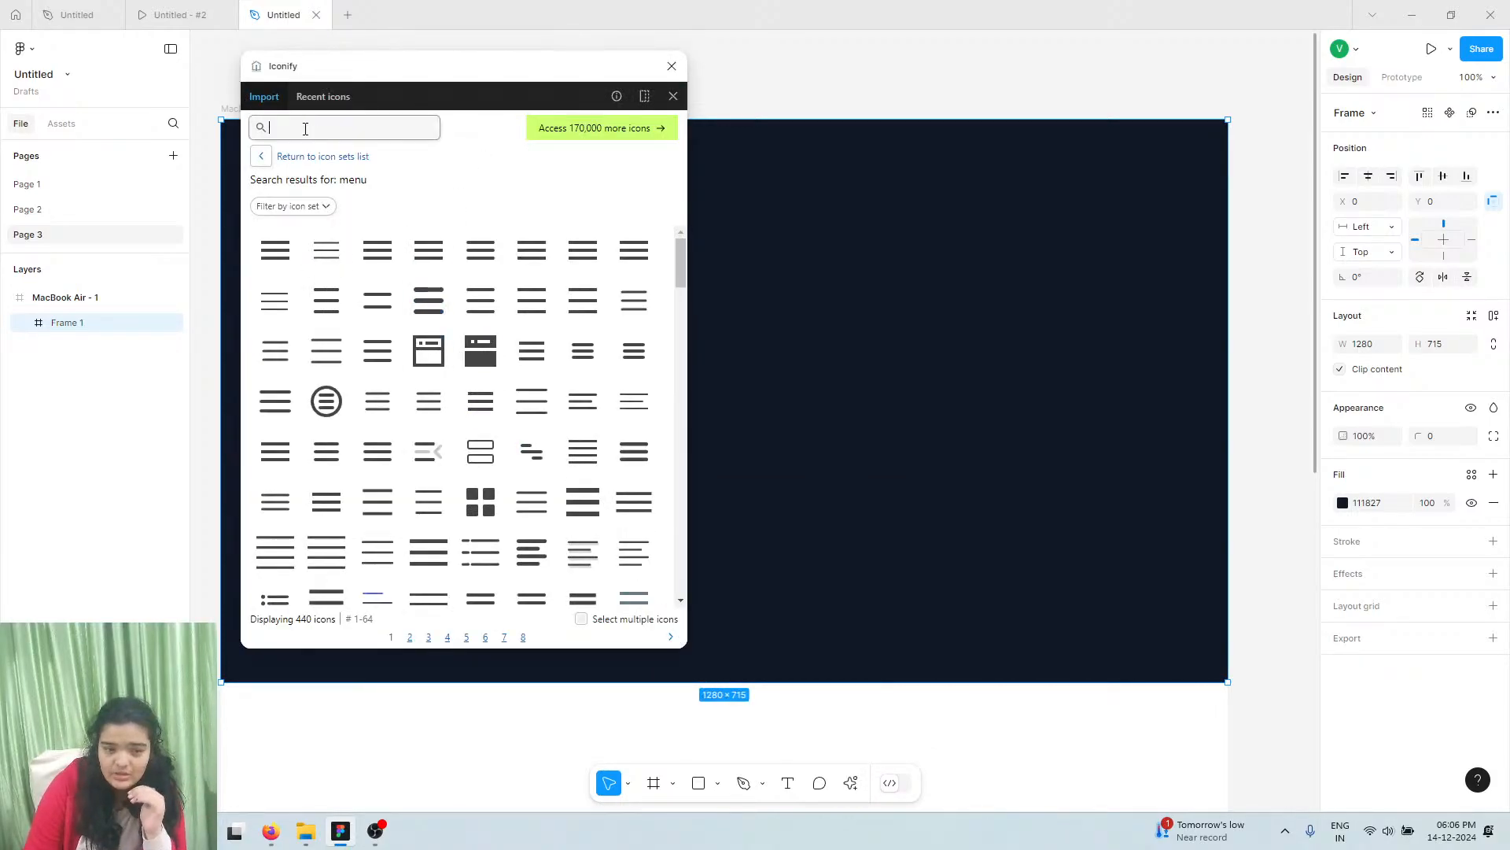
pyautogui.write('home')
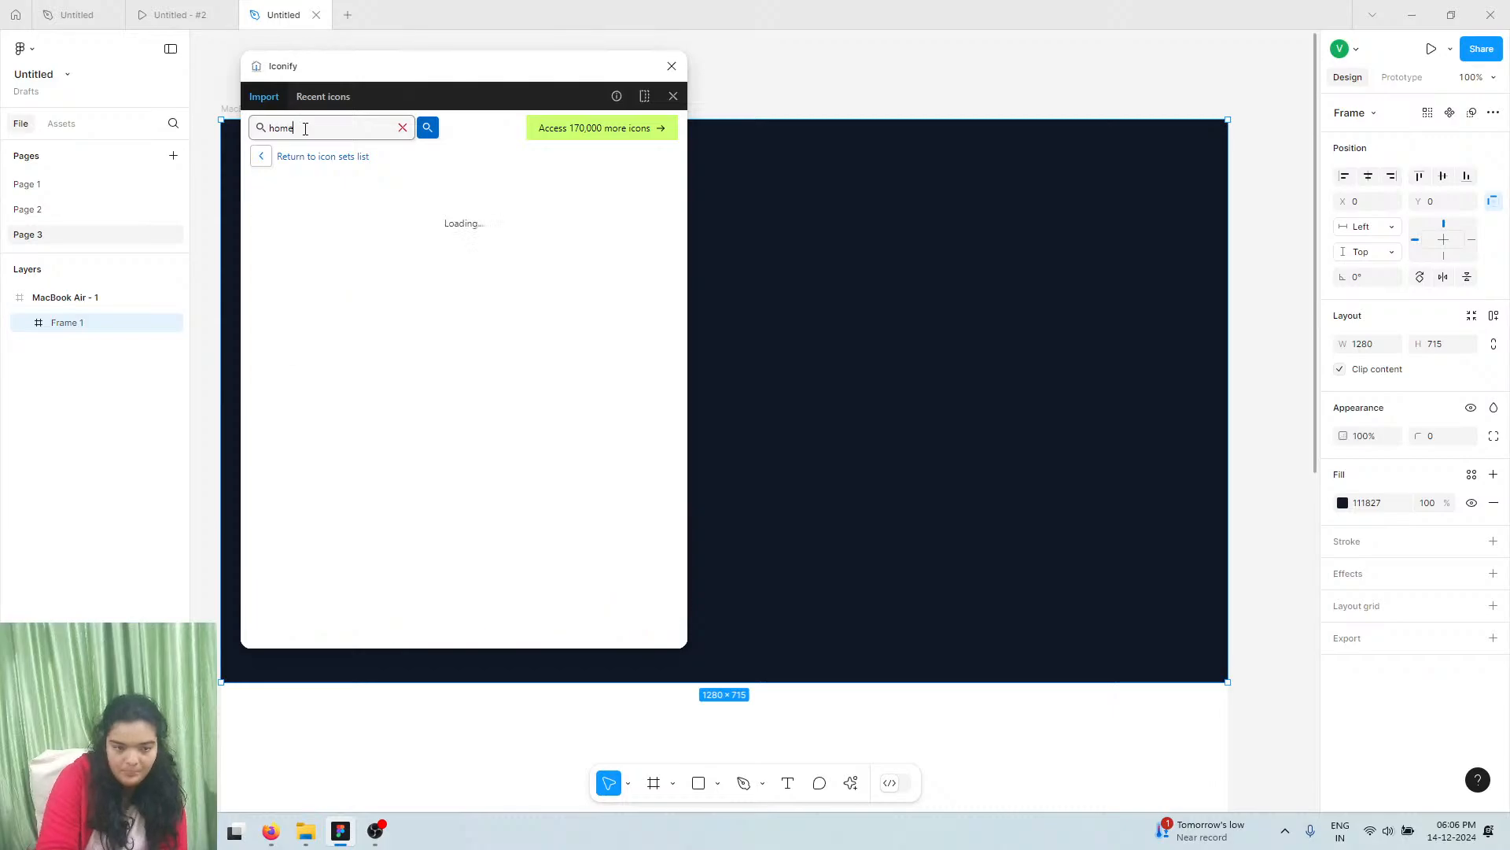
pyautogui.scroll(-2, 443, 482)
pyautogui.scroll(-5, 483, 461)
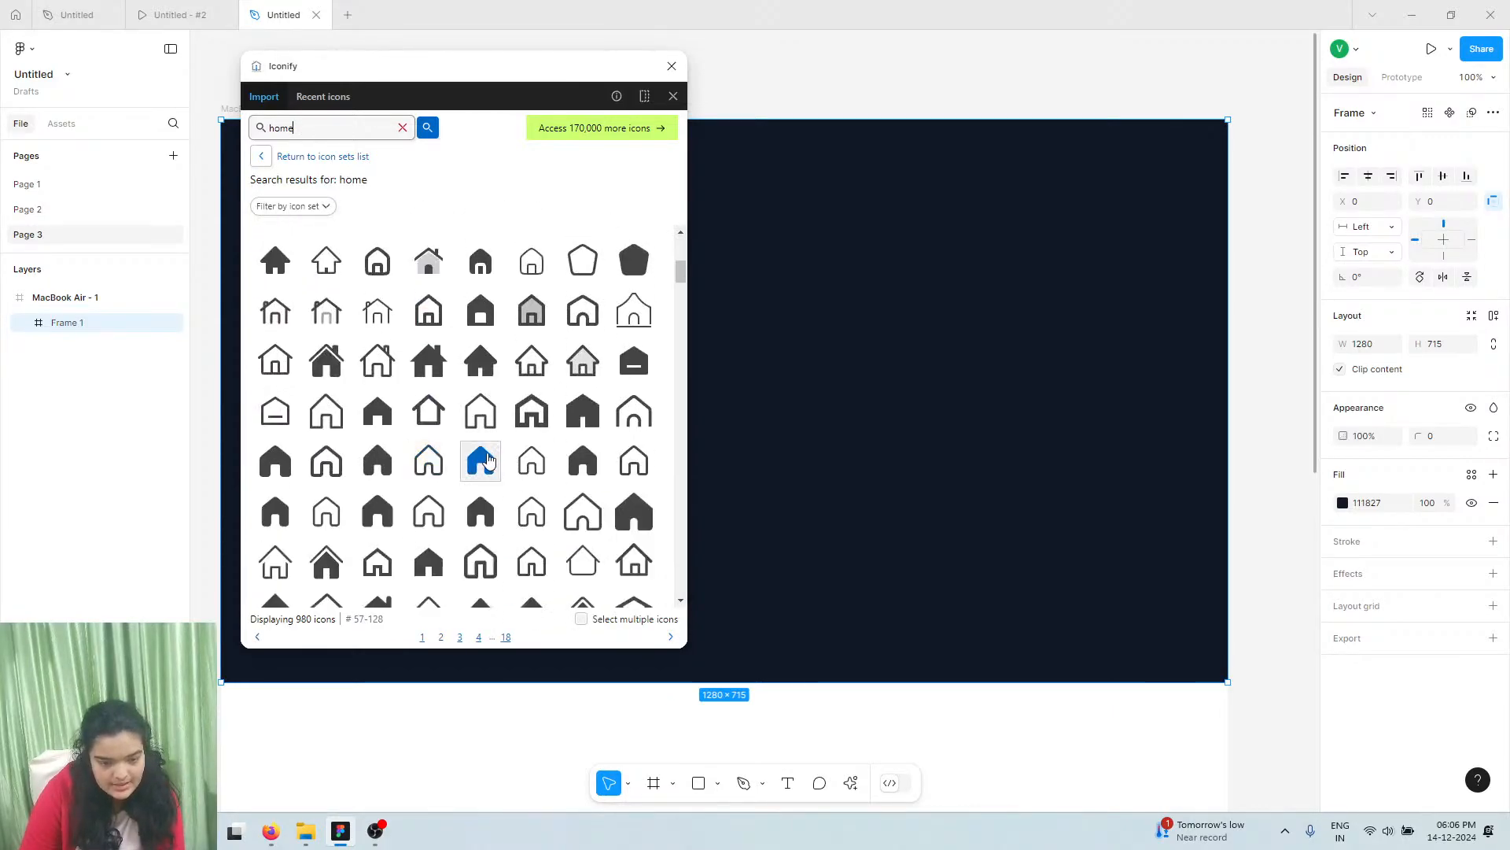
pyautogui.scroll(-10, 490, 459)
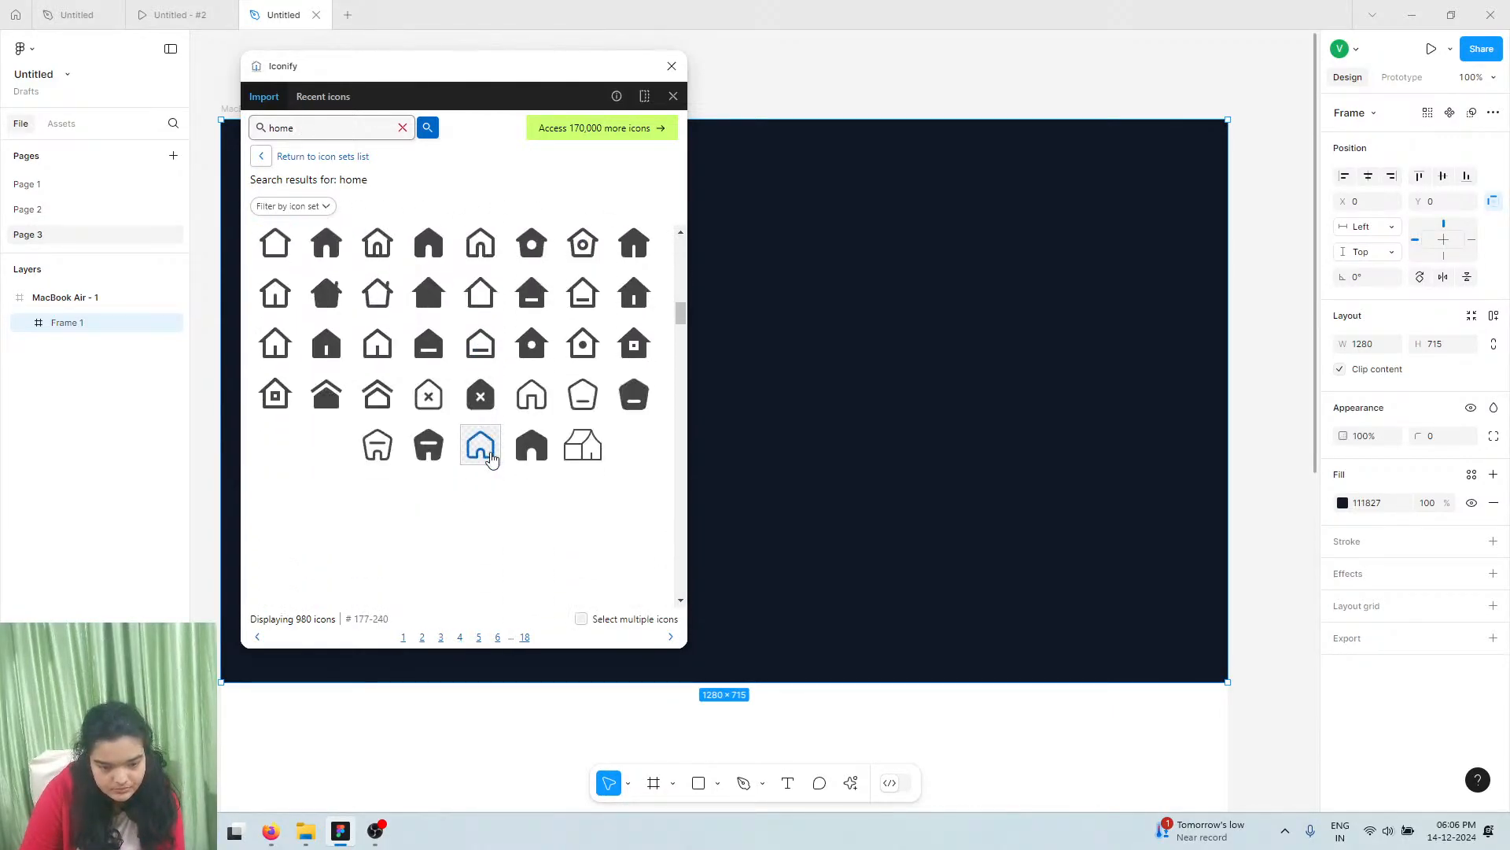
pyautogui.scroll(-7, 511, 425)
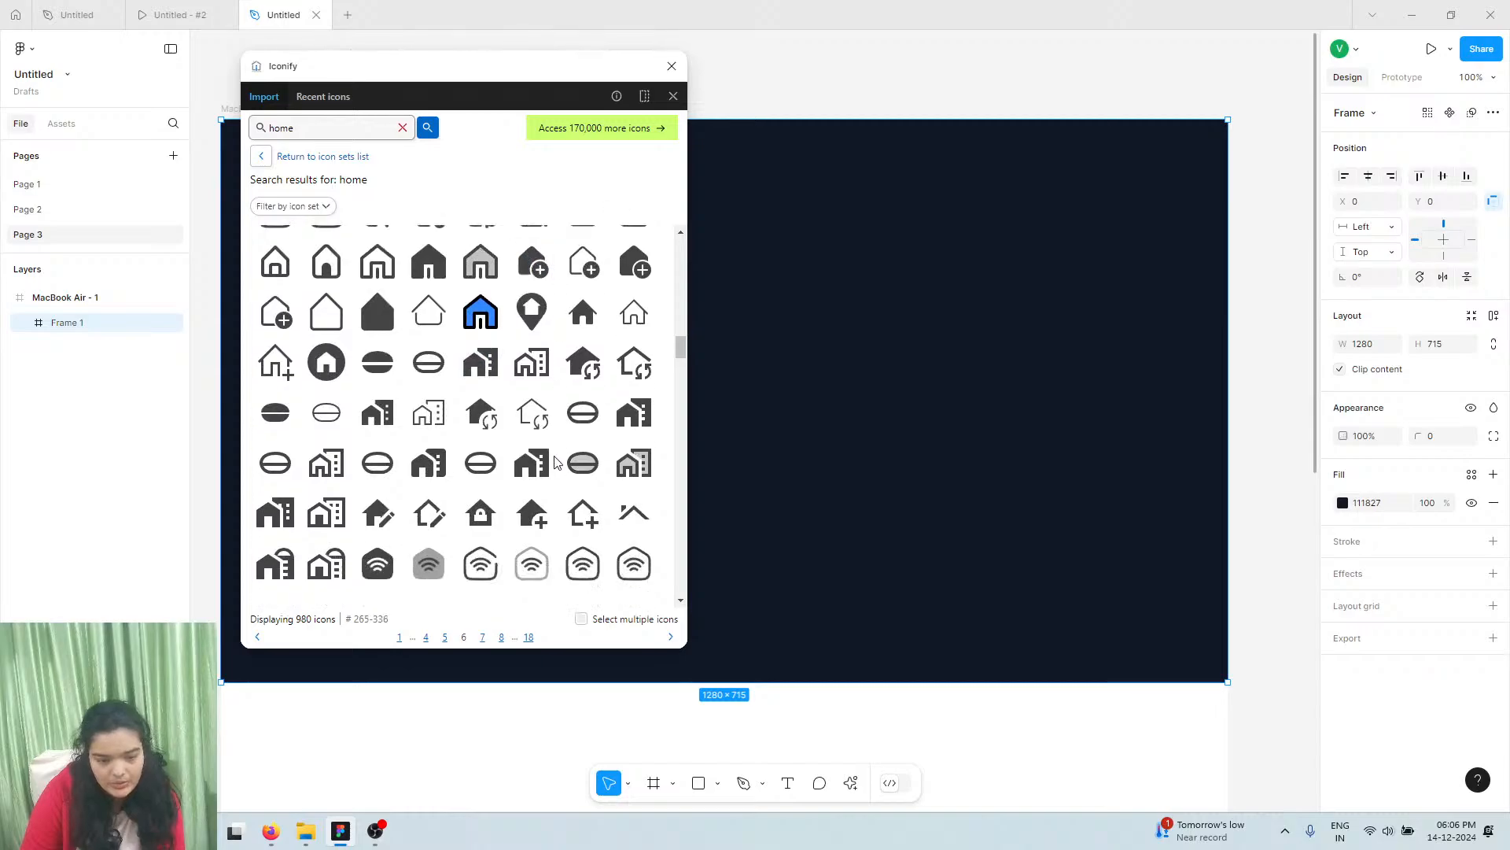
pyautogui.scroll(-3, 529, 459)
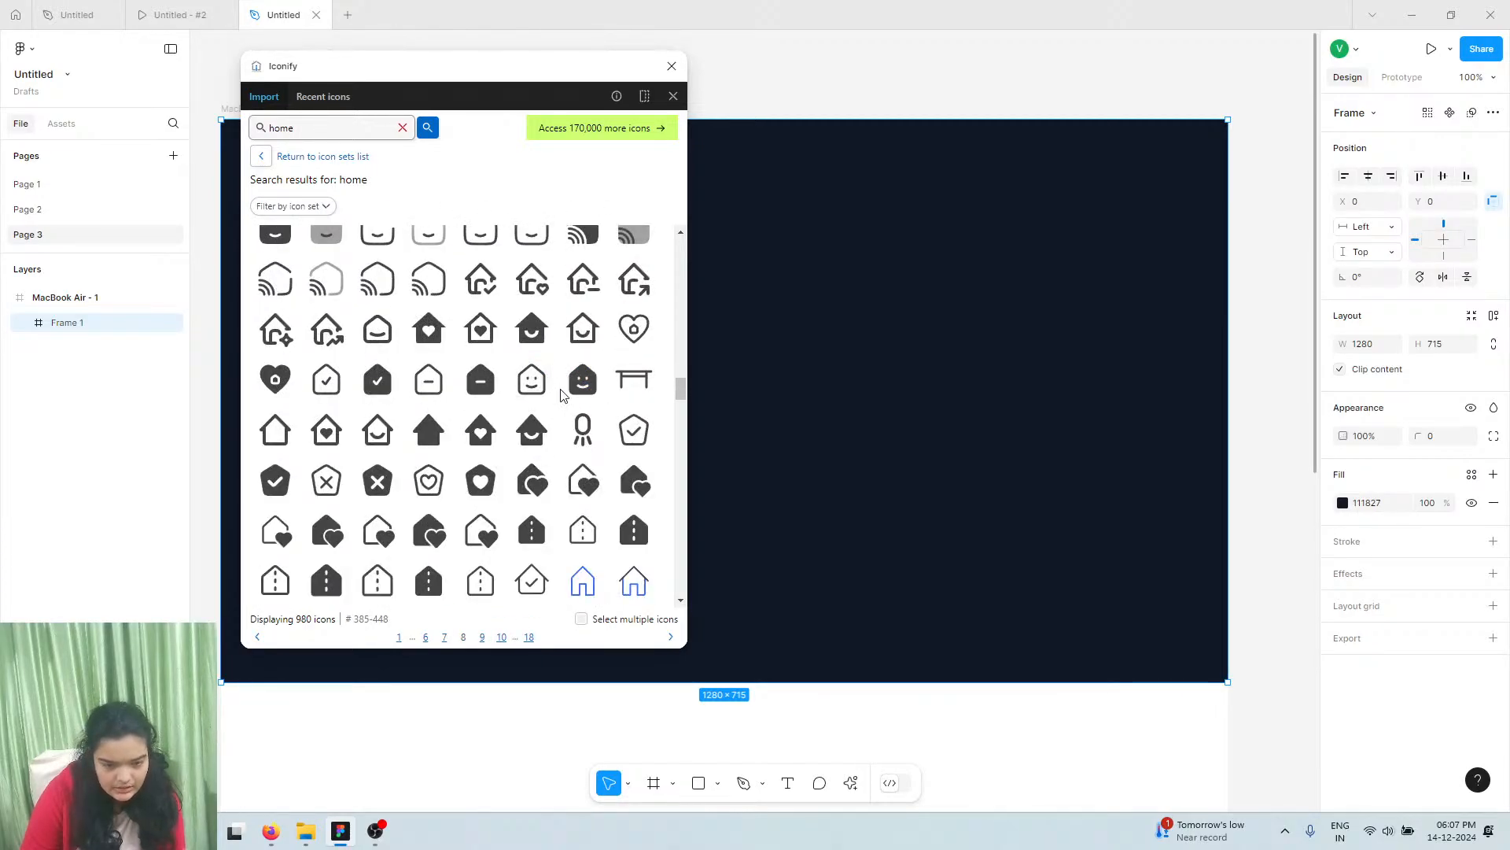
pyautogui.moveTo(531, 381); pyautogui.dragTo(760, 253)
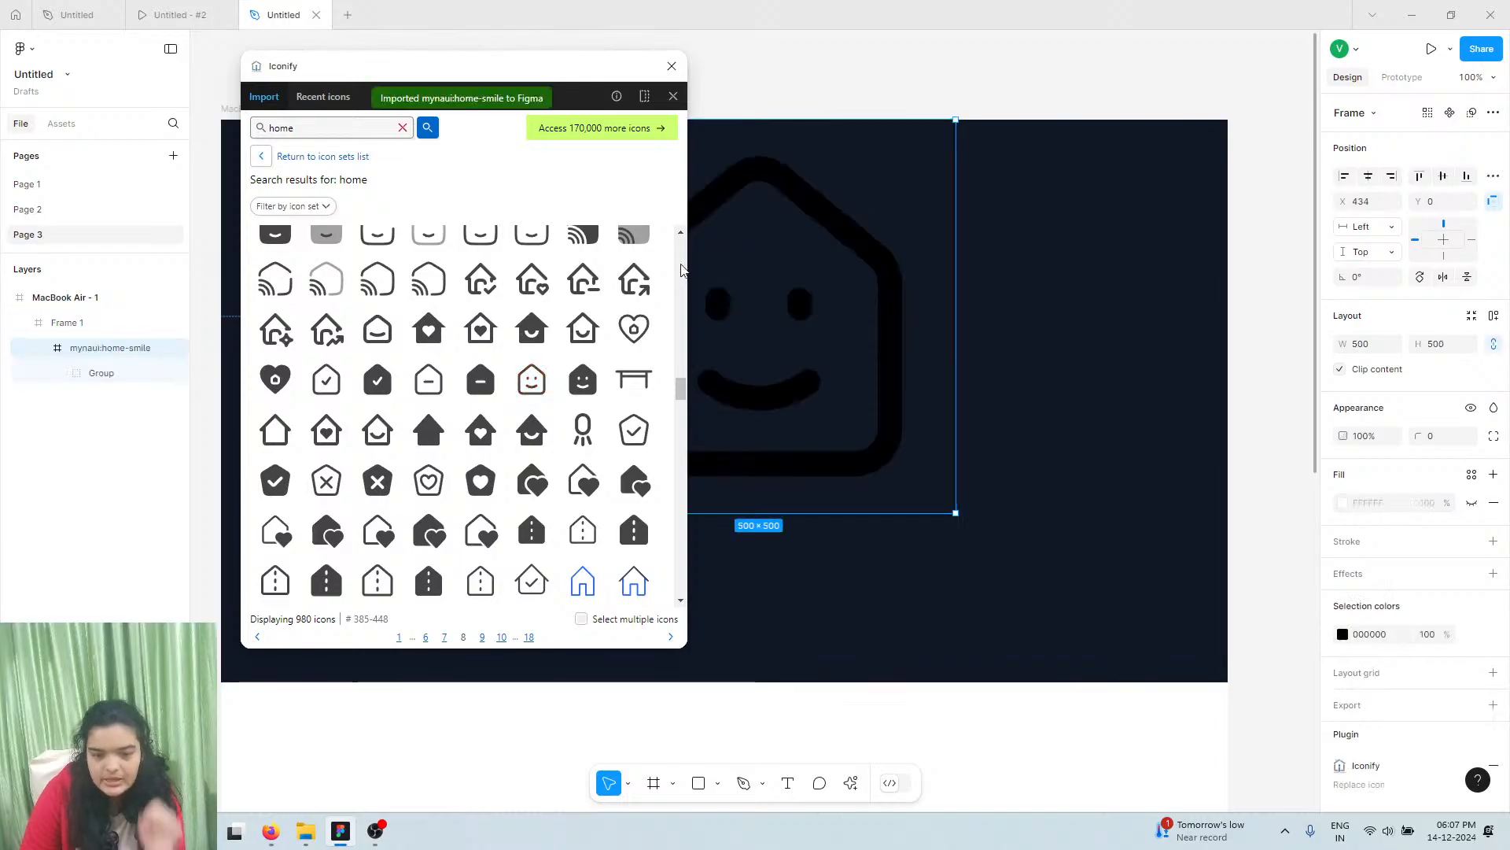
pyautogui.click(669, 65)
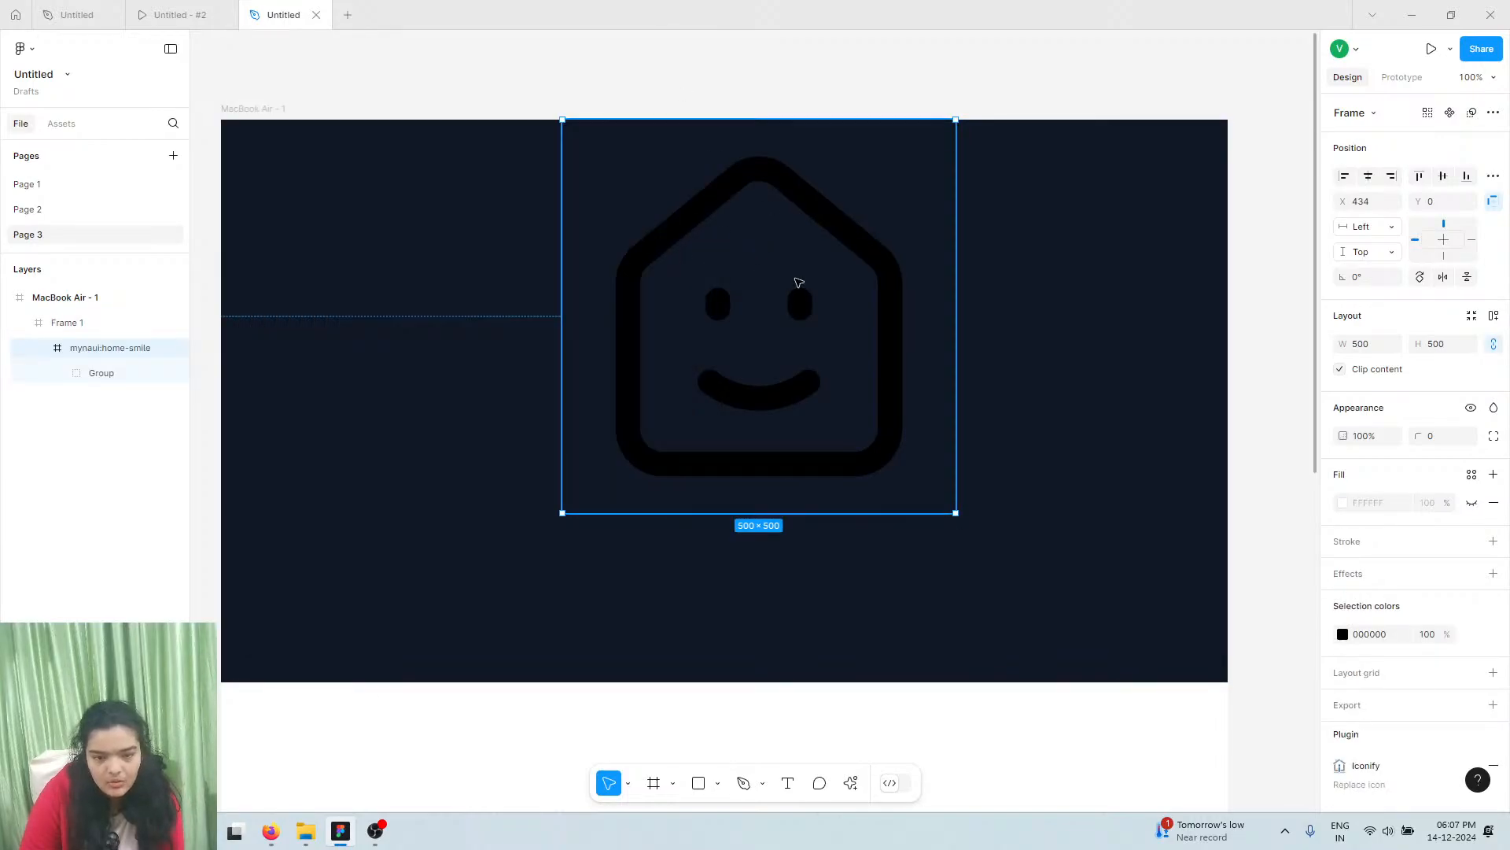
# Resize the house icon to 58×58 and move it to X 33, Y 28
pyautogui.moveTo(956, 192); pyautogui.dragTo(592, 260)
pyautogui.moveTo(323, 222); pyautogui.dragTo(277, 165)
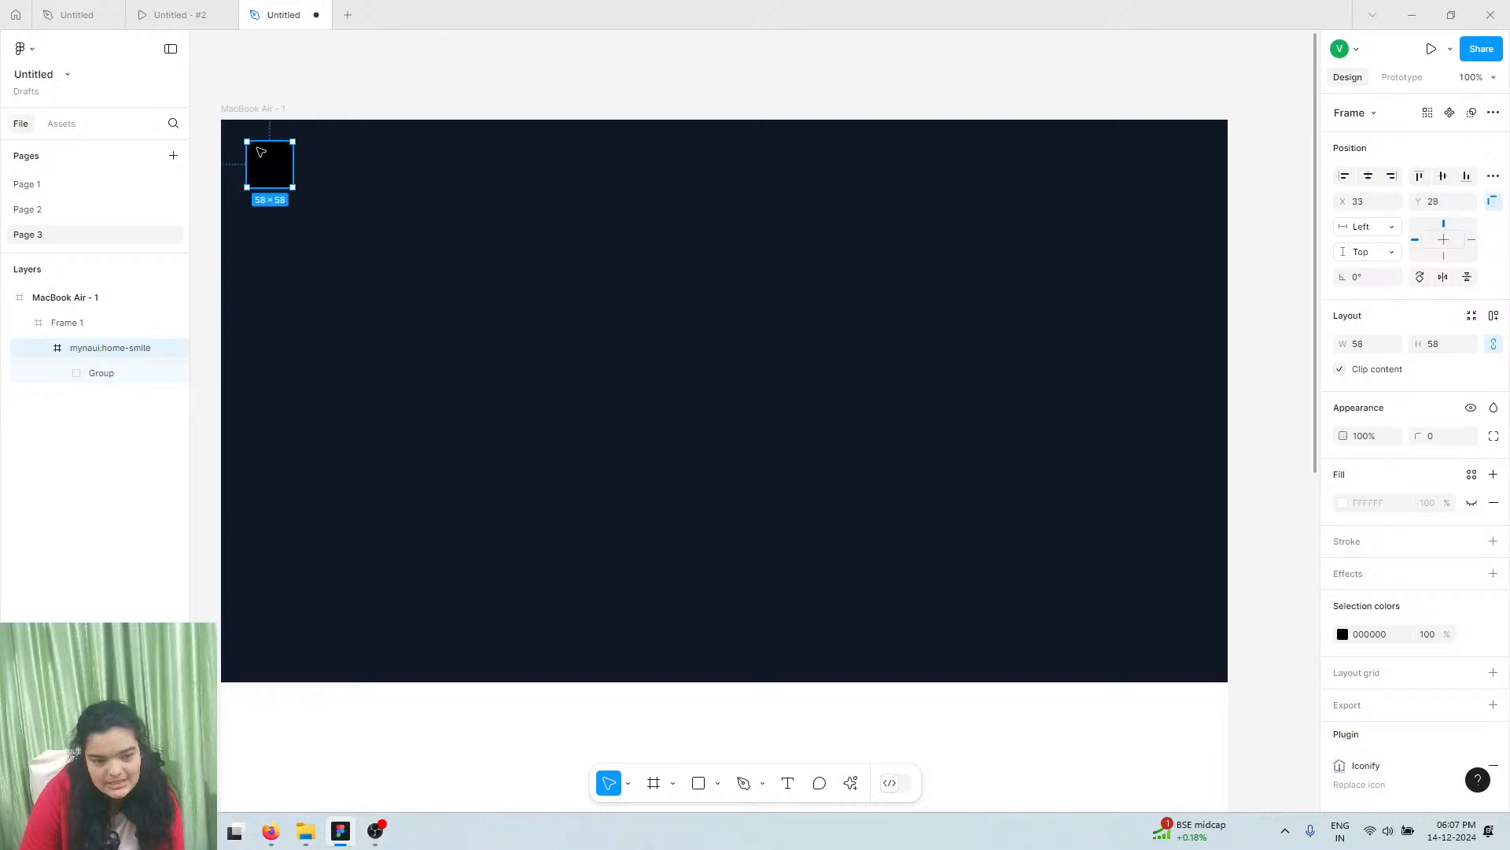
pyautogui.scroll(5, 277, 165)
pyautogui.hscroll(-2, 358, 181)
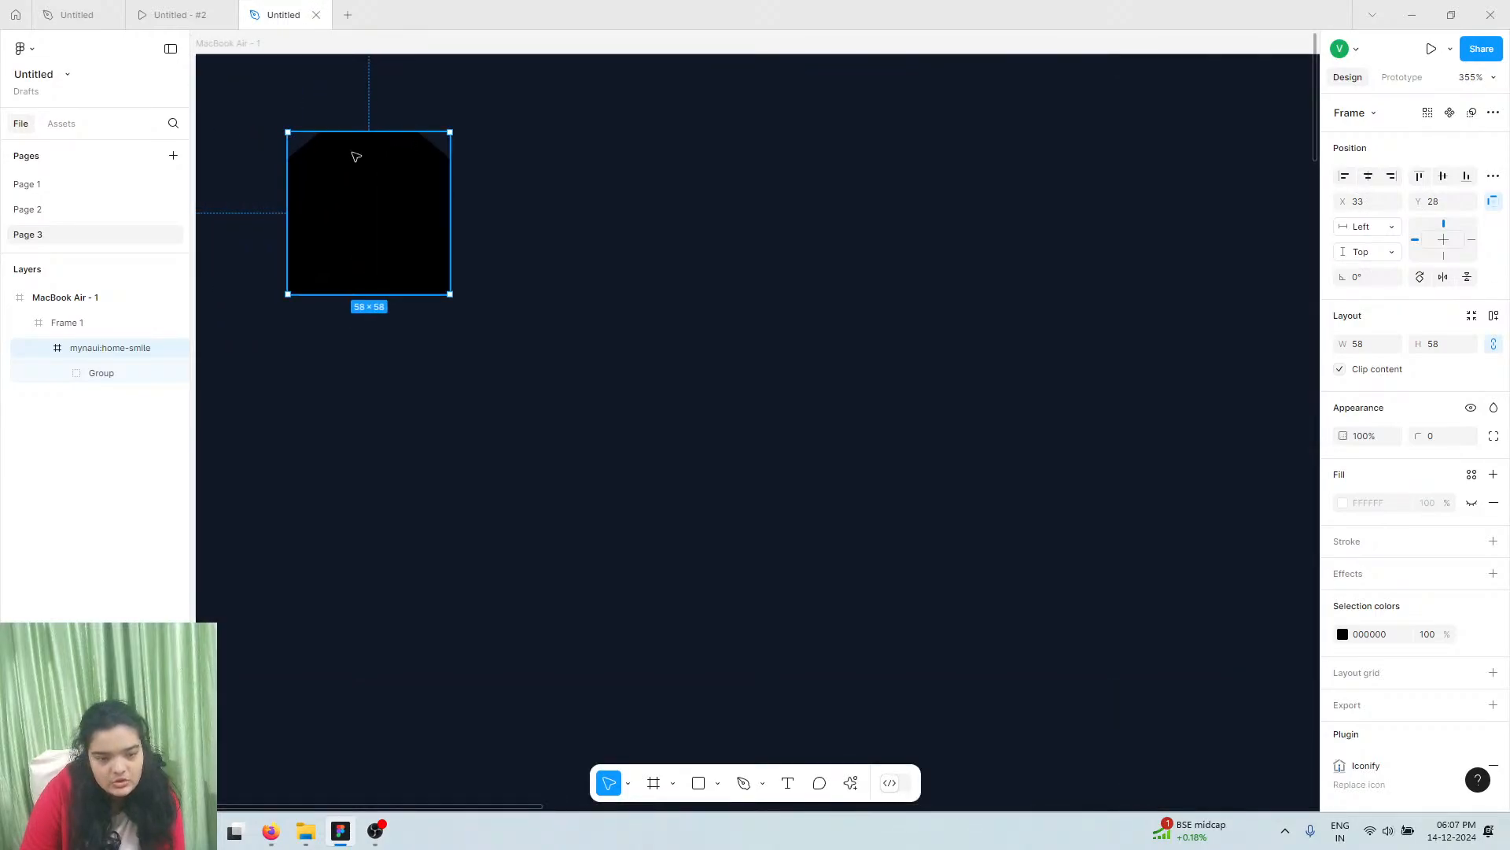
pyautogui.hscroll(-3, 354, 152)
# Give the icon's vector Group a white FFFFFF stroke at weight 3
pyautogui.doubleClick(471, 221)
pyautogui.doubleClick(470, 221)
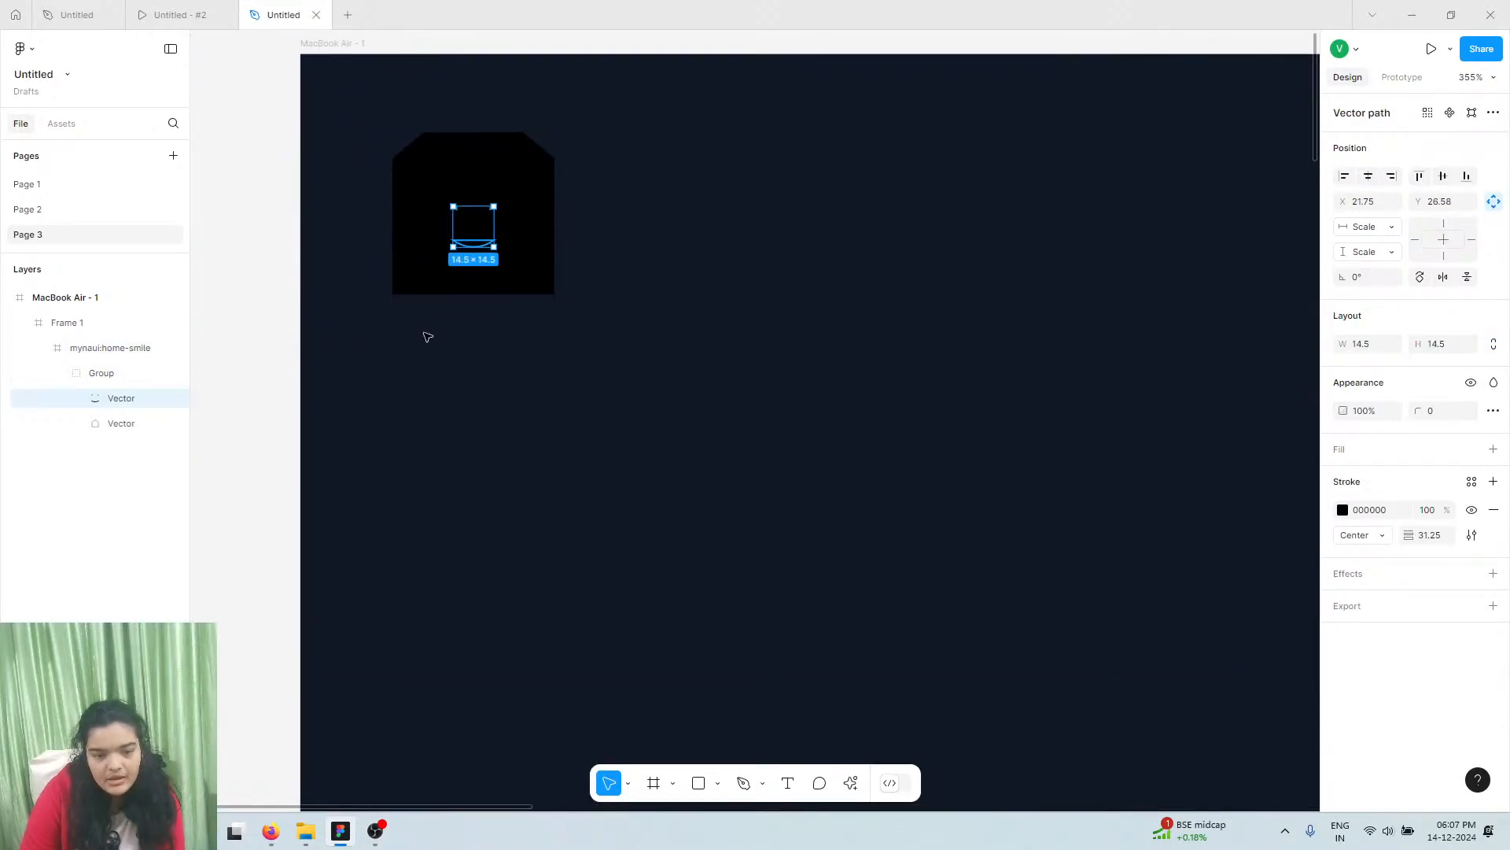
pyautogui.click(111, 357)
pyautogui.click(109, 376)
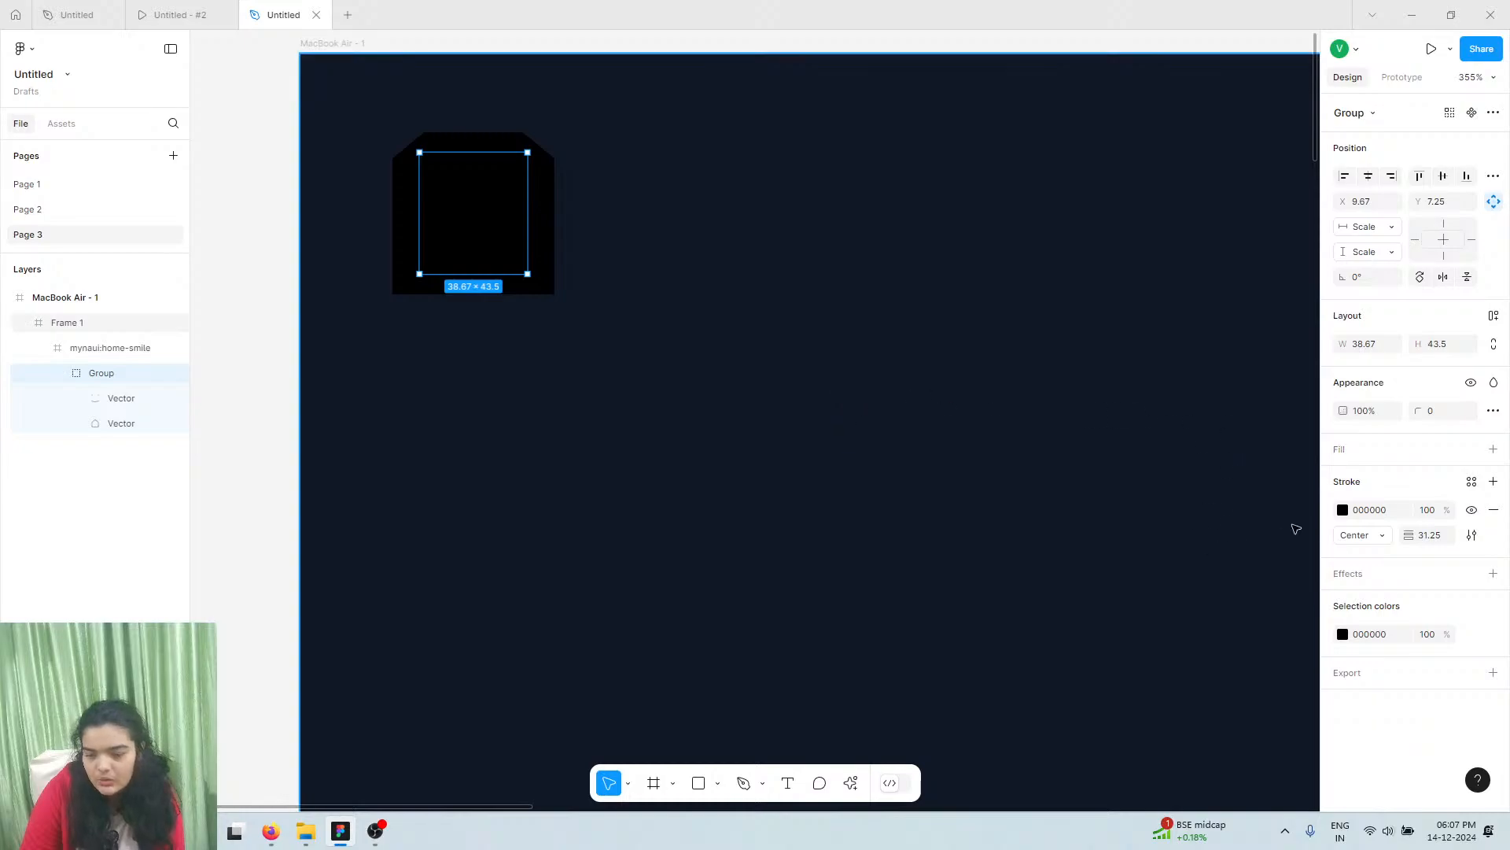
pyautogui.moveTo(1409, 536)
pyautogui.mouseDown()
pyautogui.moveTo(1338, 537)
pyautogui.moveTo(1366, 537)
pyautogui.mouseUp()
pyautogui.click(1345, 512)
pyautogui.moveTo(1276, 483); pyautogui.dragTo(900, 273)
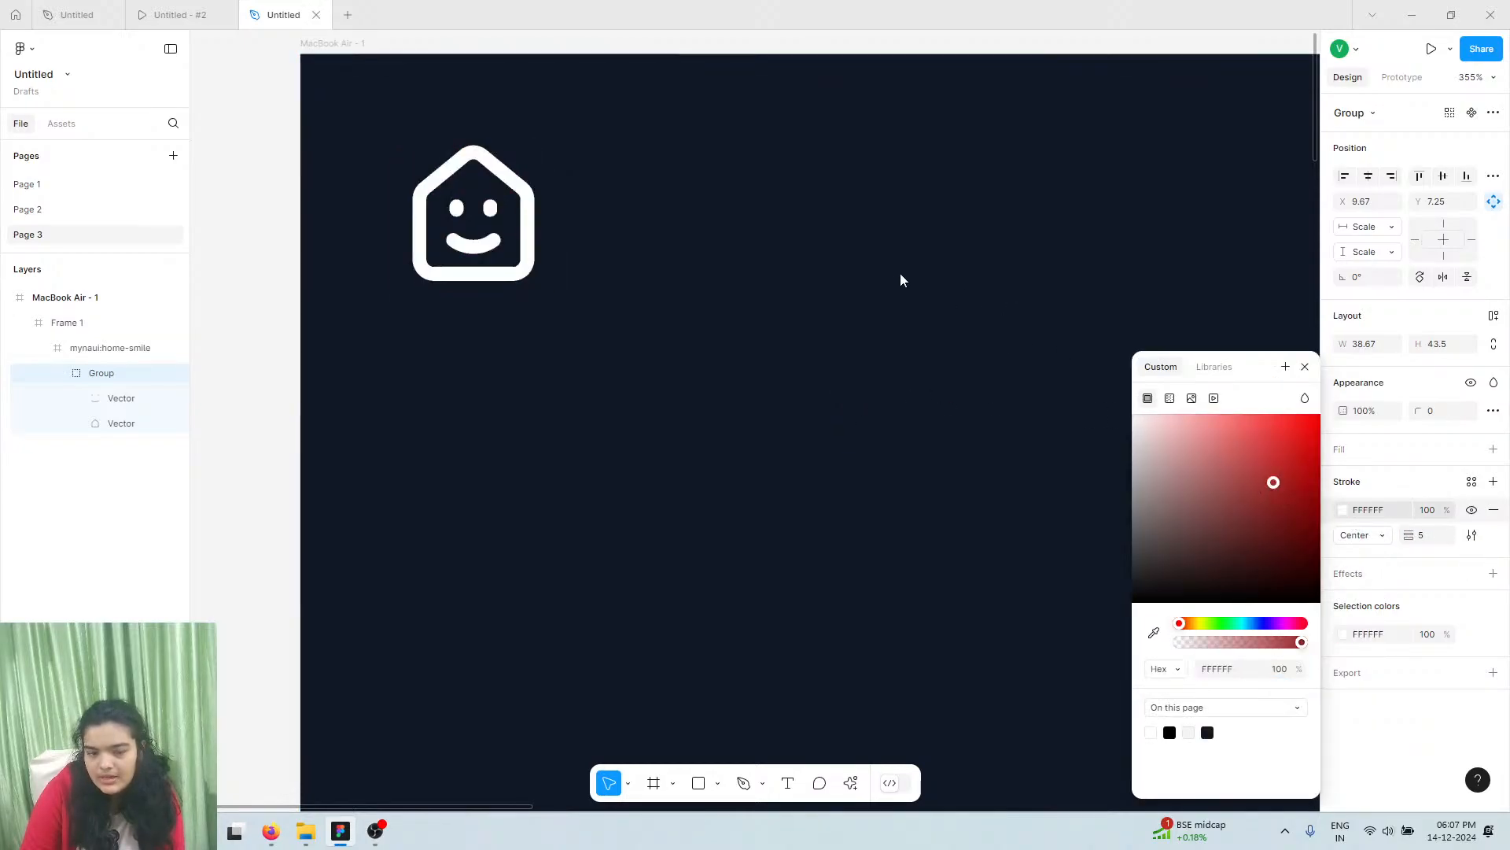
pyautogui.moveTo(1408, 542)
pyautogui.mouseDown()
pyautogui.moveTo(1393, 542)
pyautogui.moveTo(1416, 535)
pyautogui.mouseUp()
pyautogui.click(1420, 540)
# Check the prototype and reference file, then return to the house-logo file to add text
pyautogui.click(207, 13)
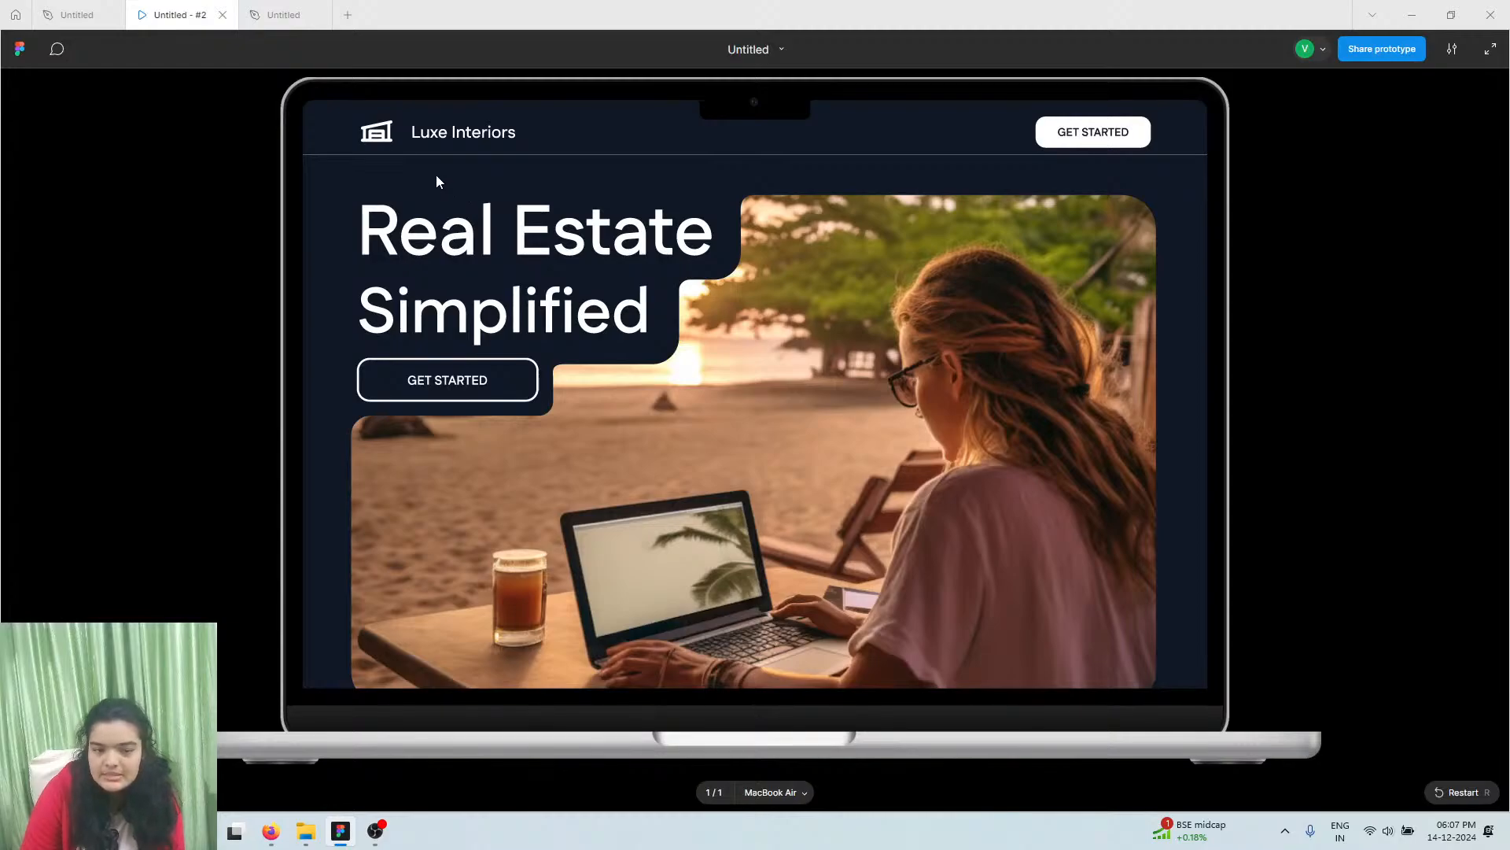
pyautogui.click(287, 15)
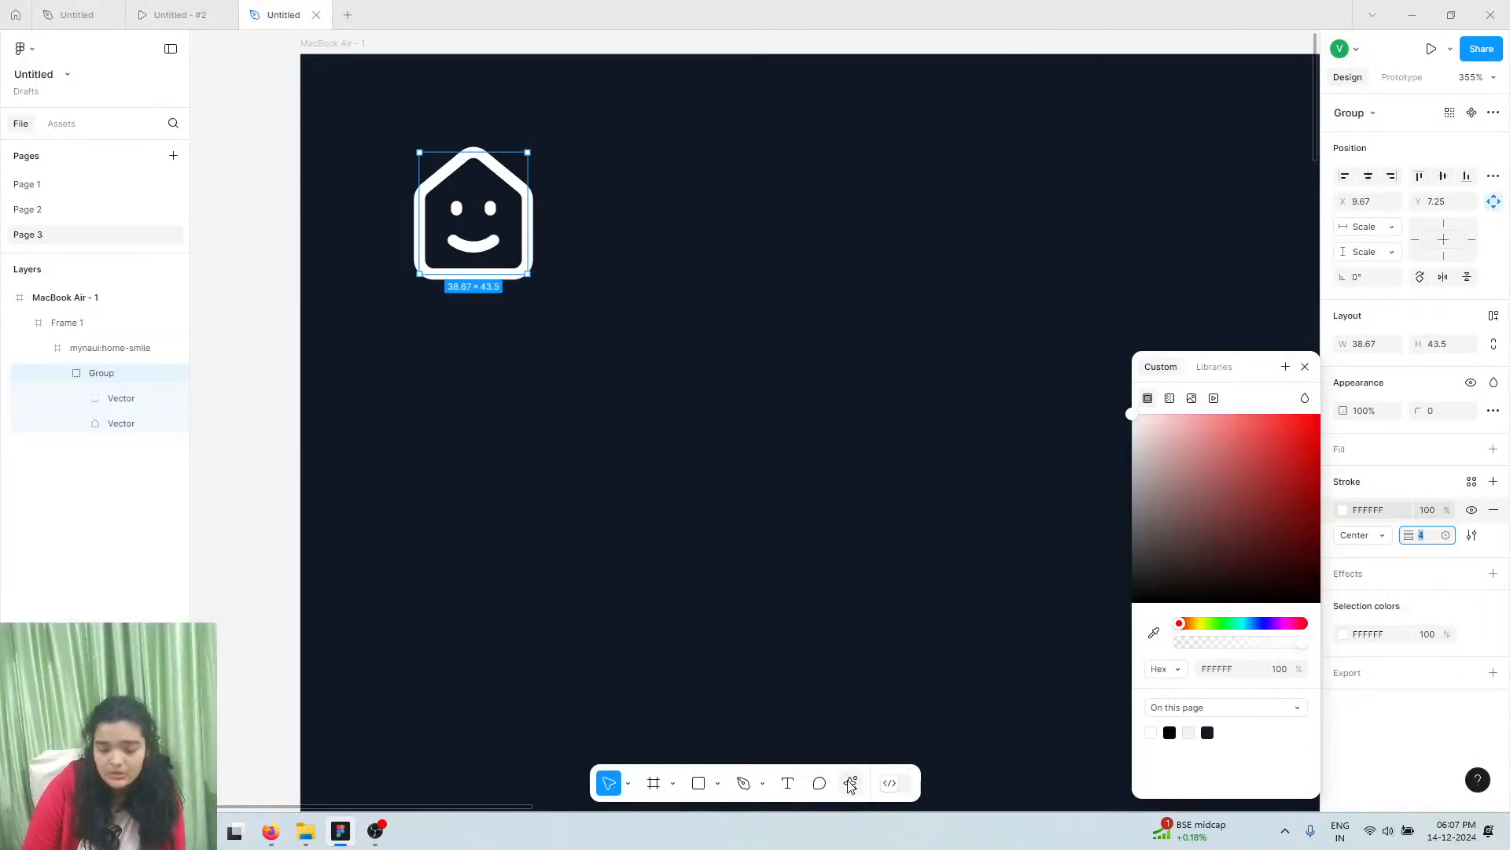
pyautogui.click(71, 9)
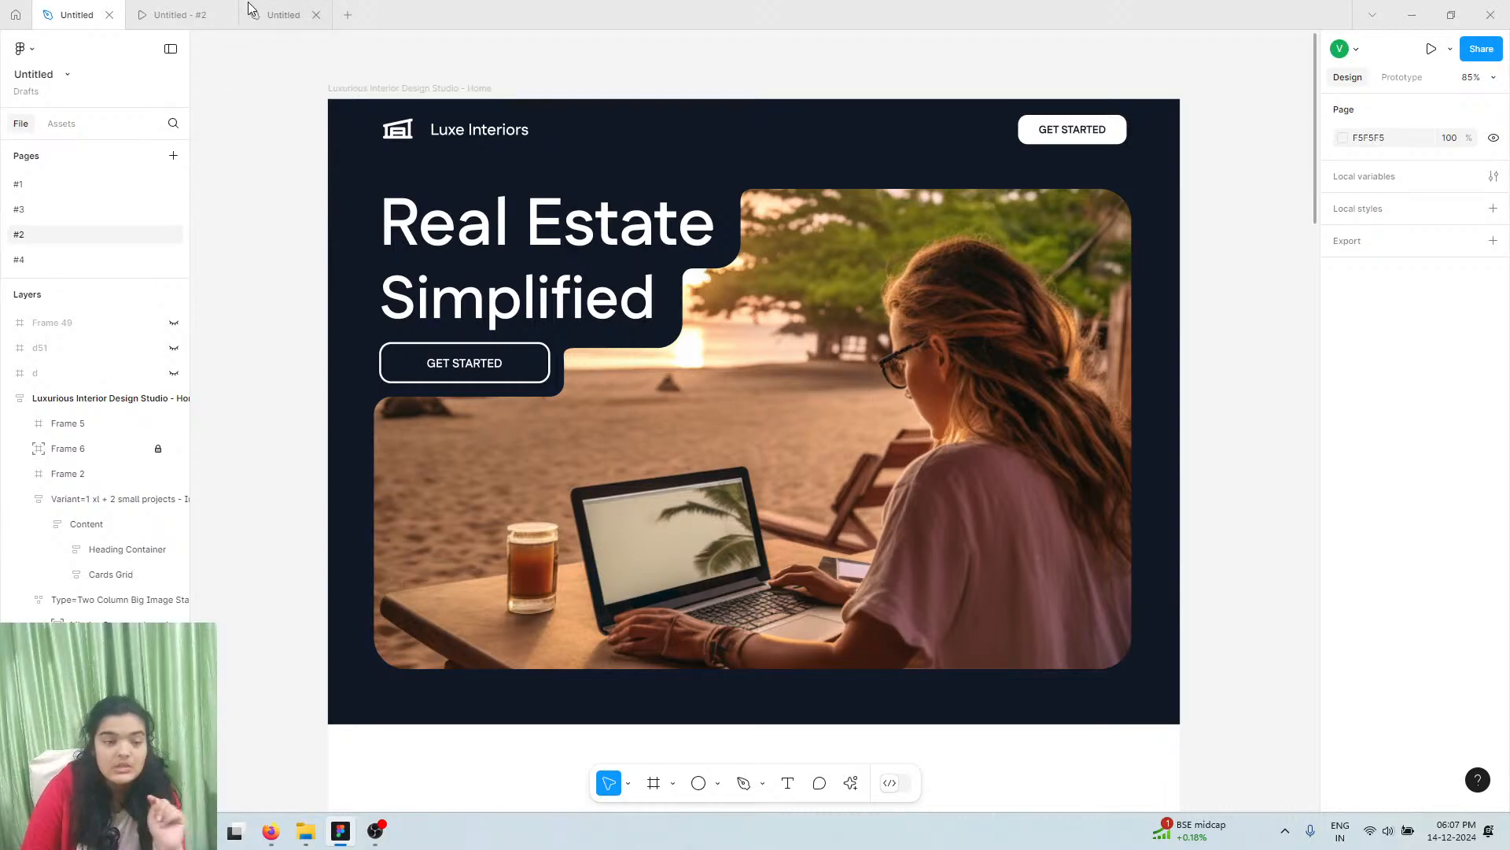
pyautogui.moveTo(148, 7)
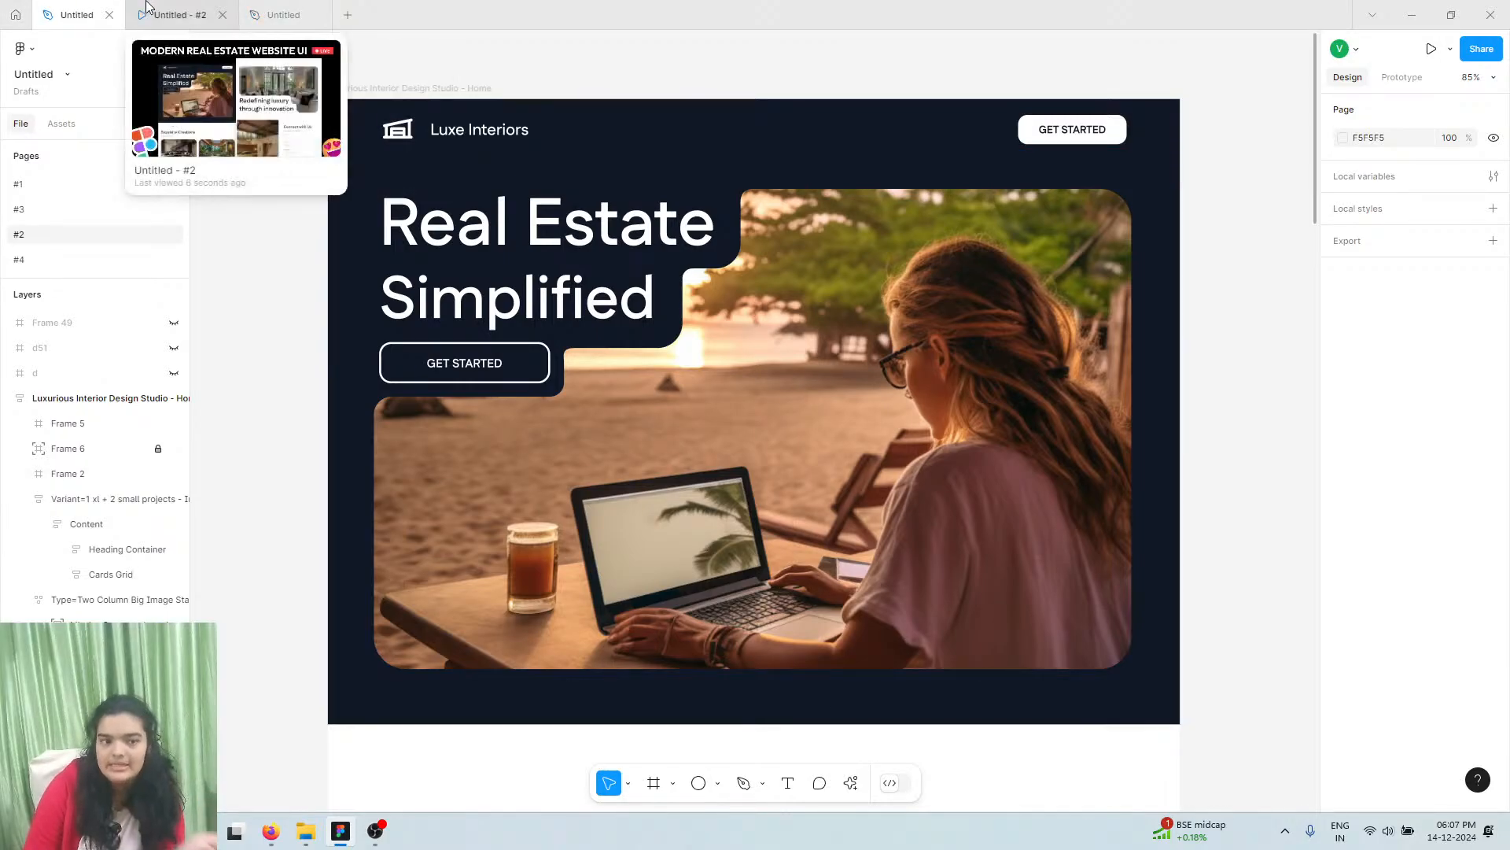
pyautogui.click(249, 9)
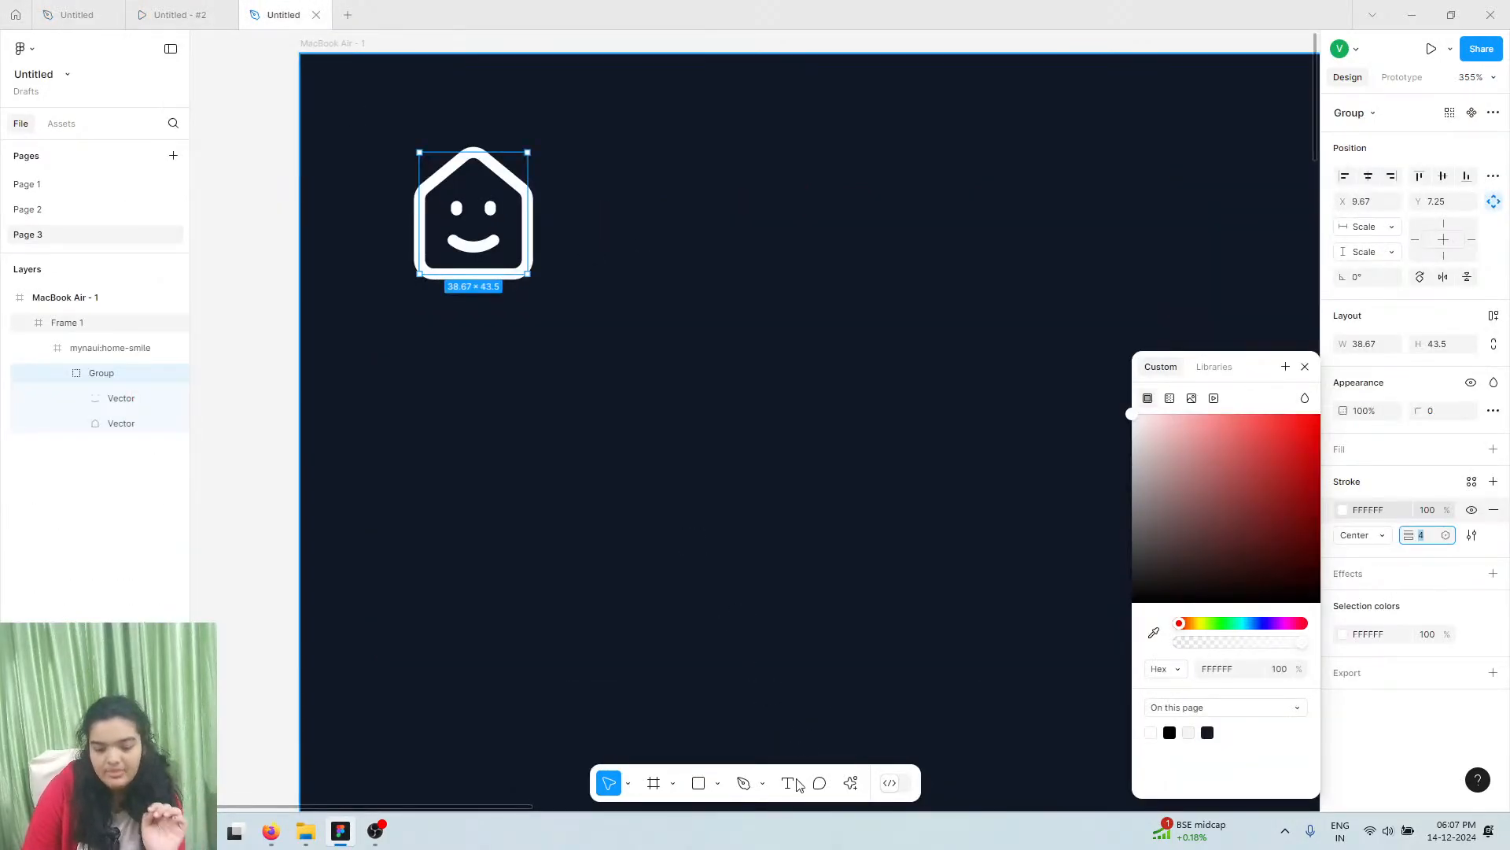
pyautogui.click(796, 784)
# Type 'Luxe Interiors' as a new text layer beside the house logo
pyautogui.click(738, 228)
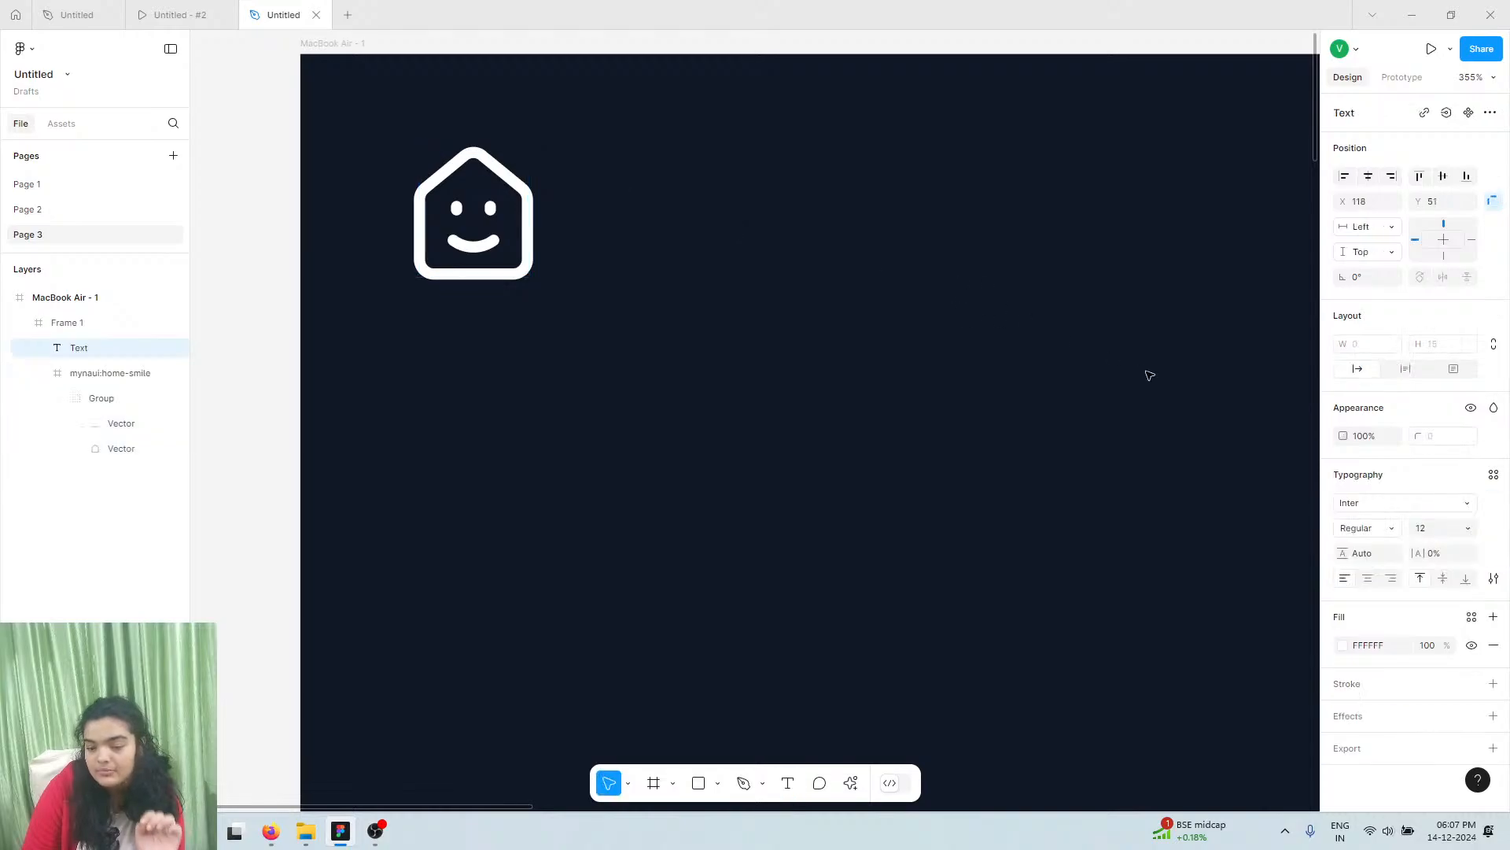
pyautogui.write('Luxe I')
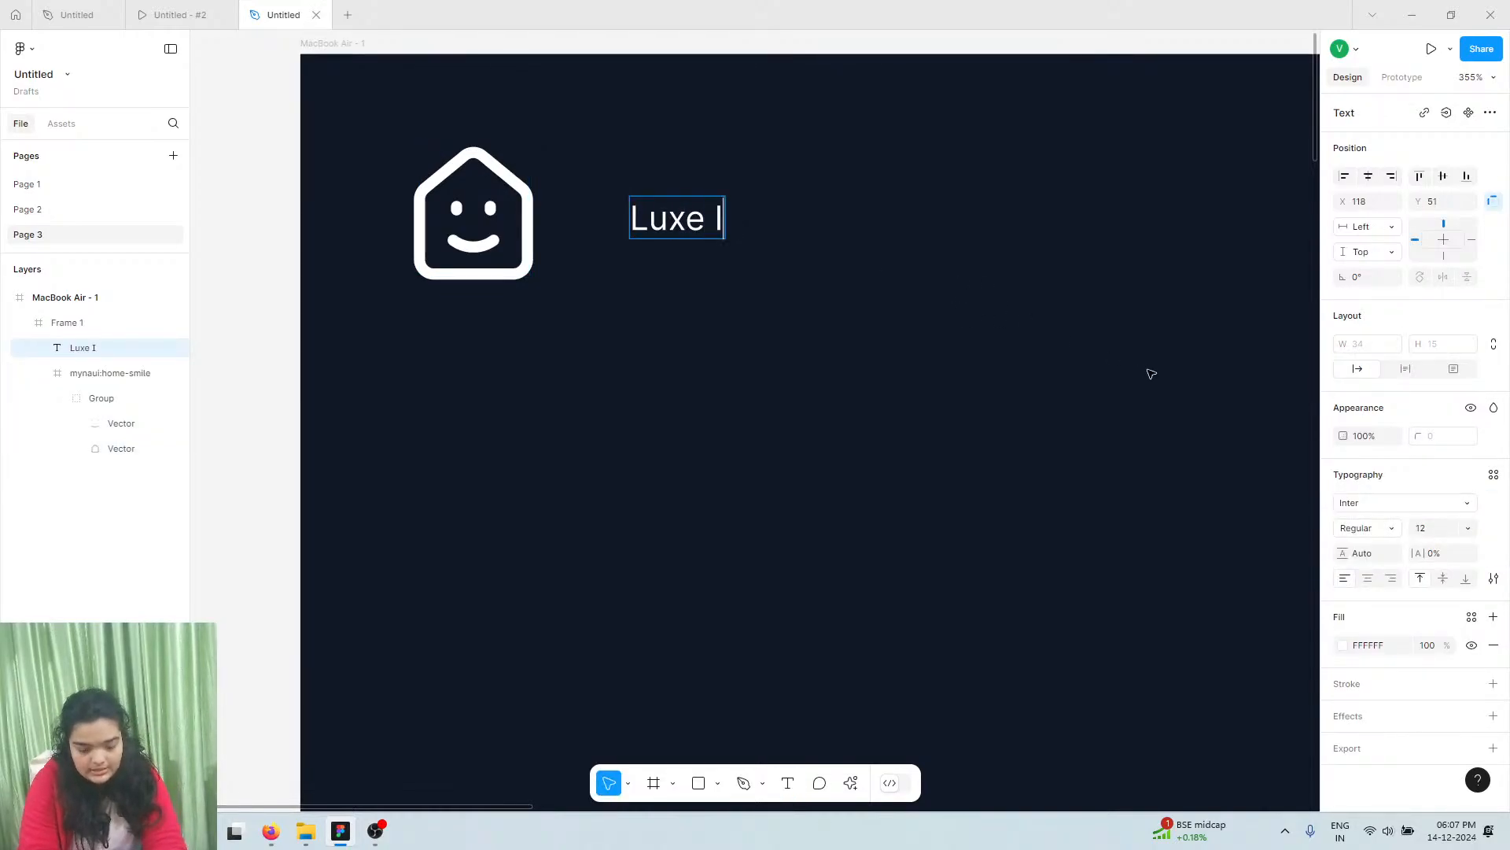
pyautogui.write('ntero')
pyautogui.press('BackSpace')
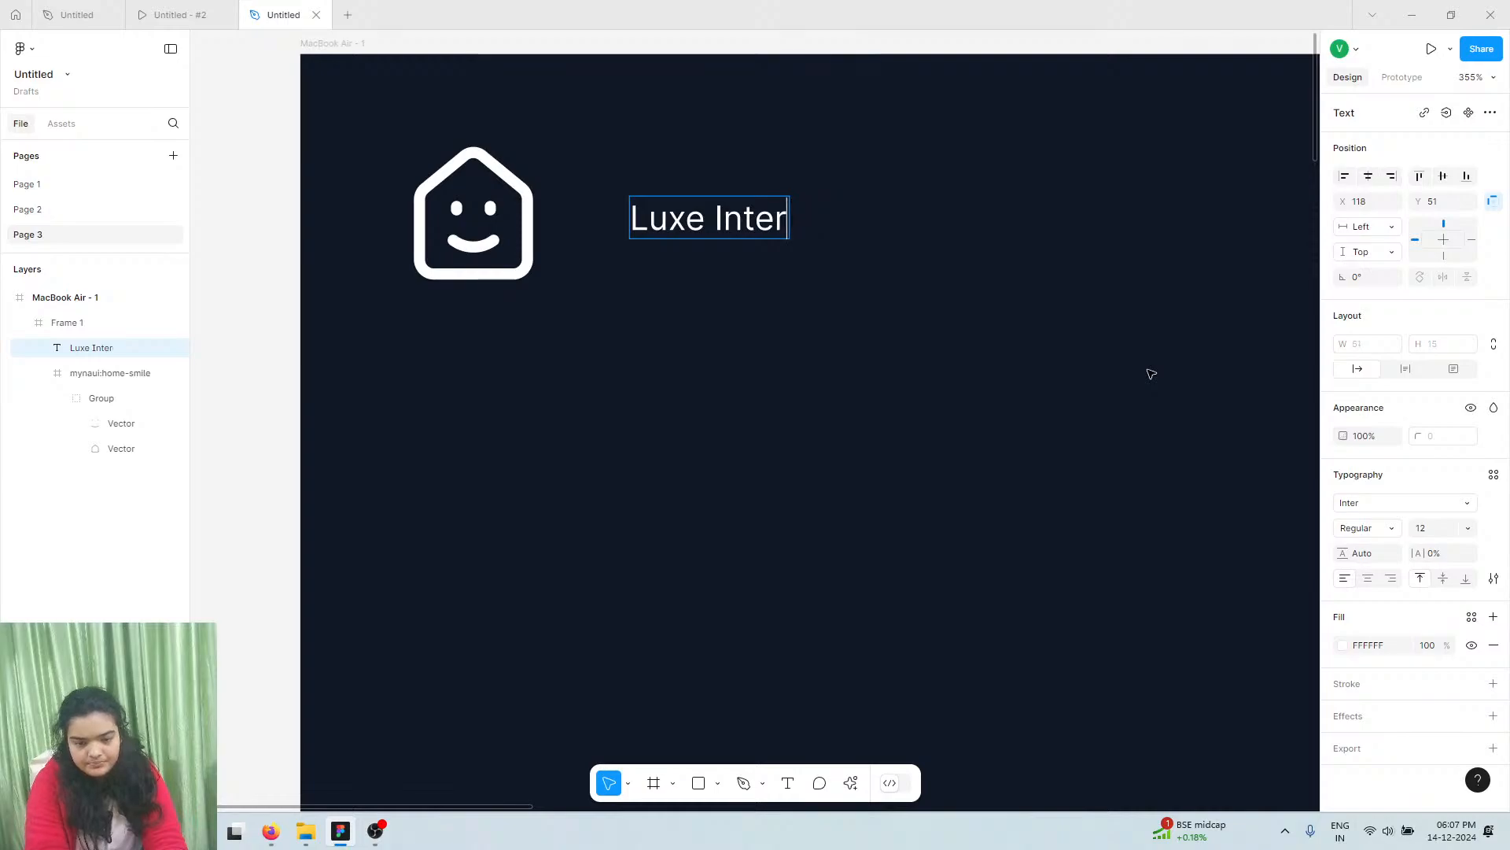
pyautogui.write('iors')
pyautogui.press('Escape')
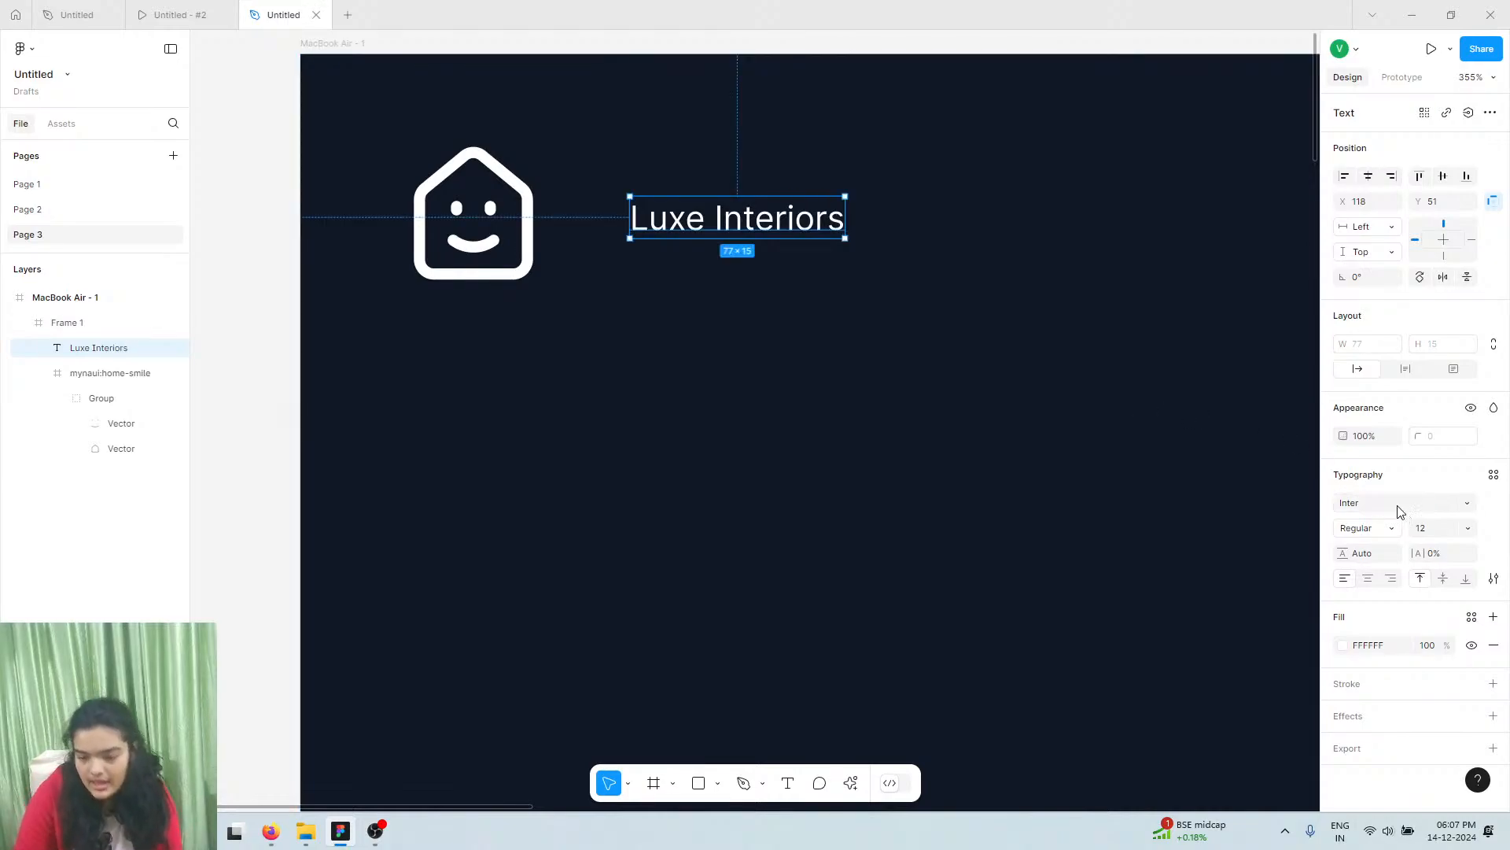
# Set the title to Fustat at size 24 and nudge it into place beside the logo
pyautogui.click(1385, 498)
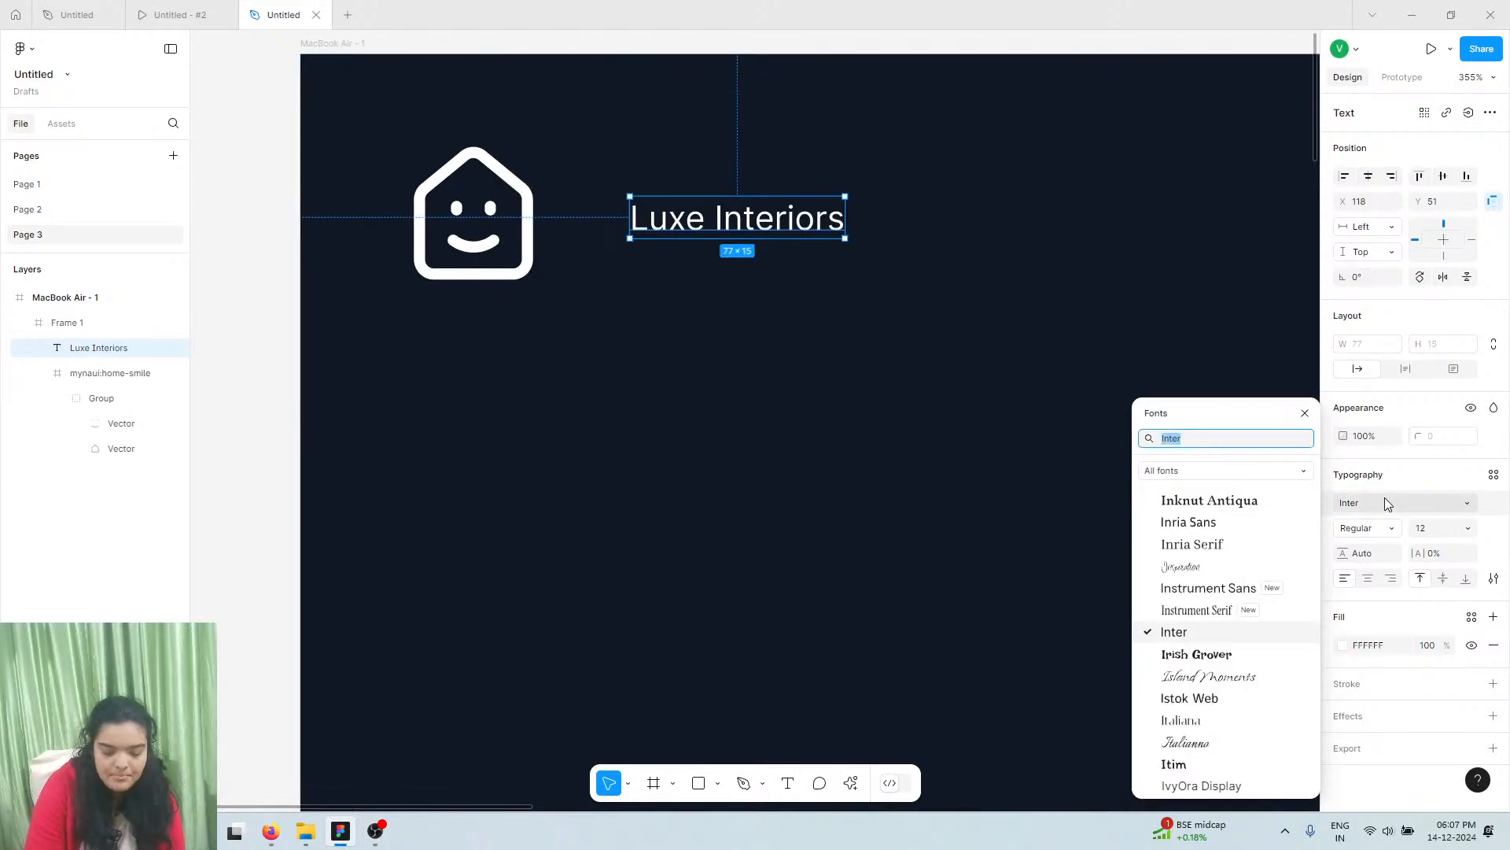
pyautogui.write('fus')
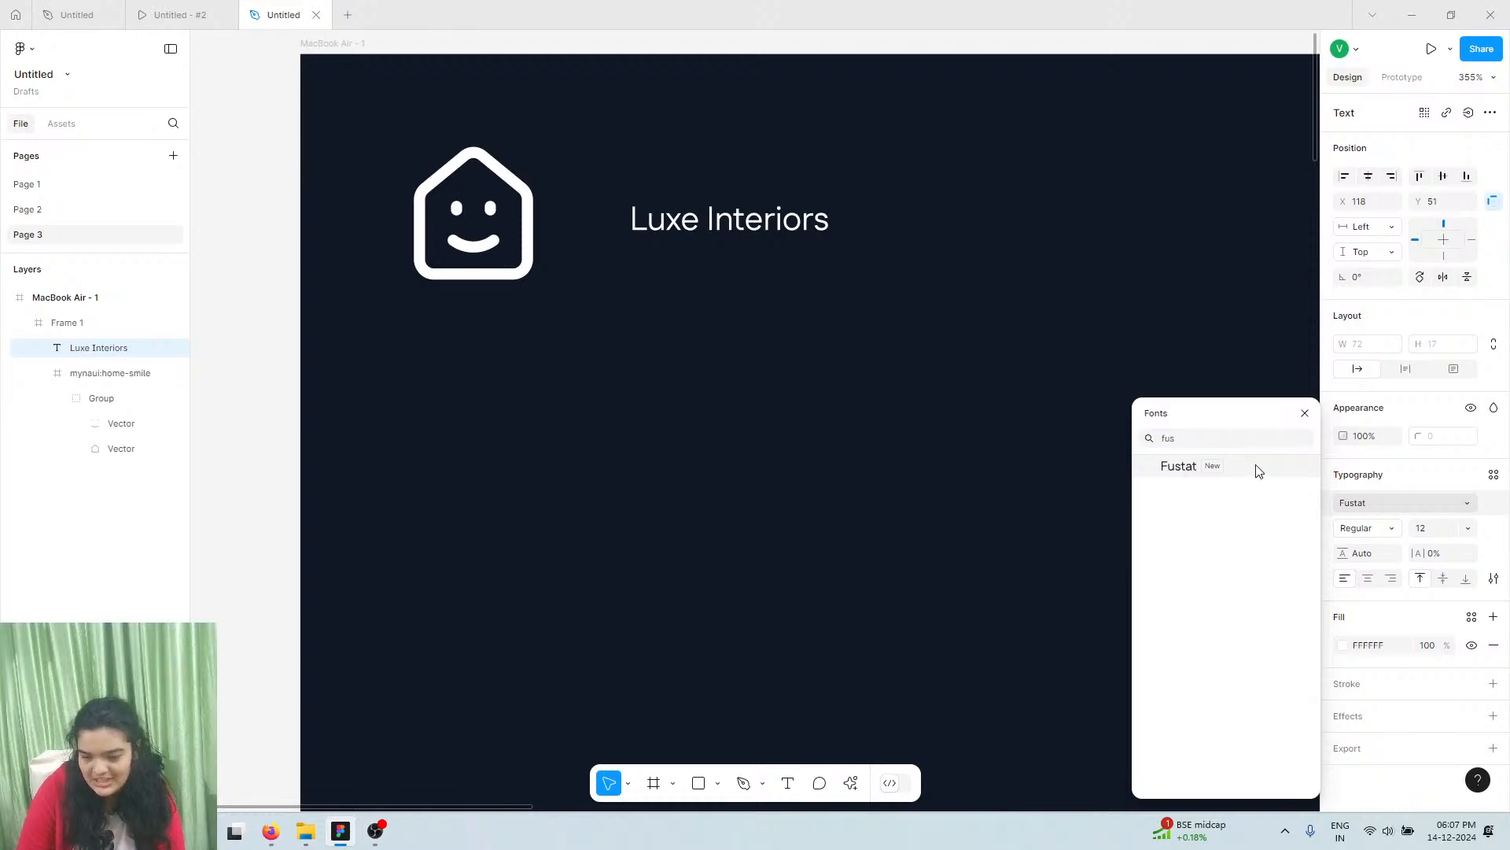
pyautogui.click(1259, 469)
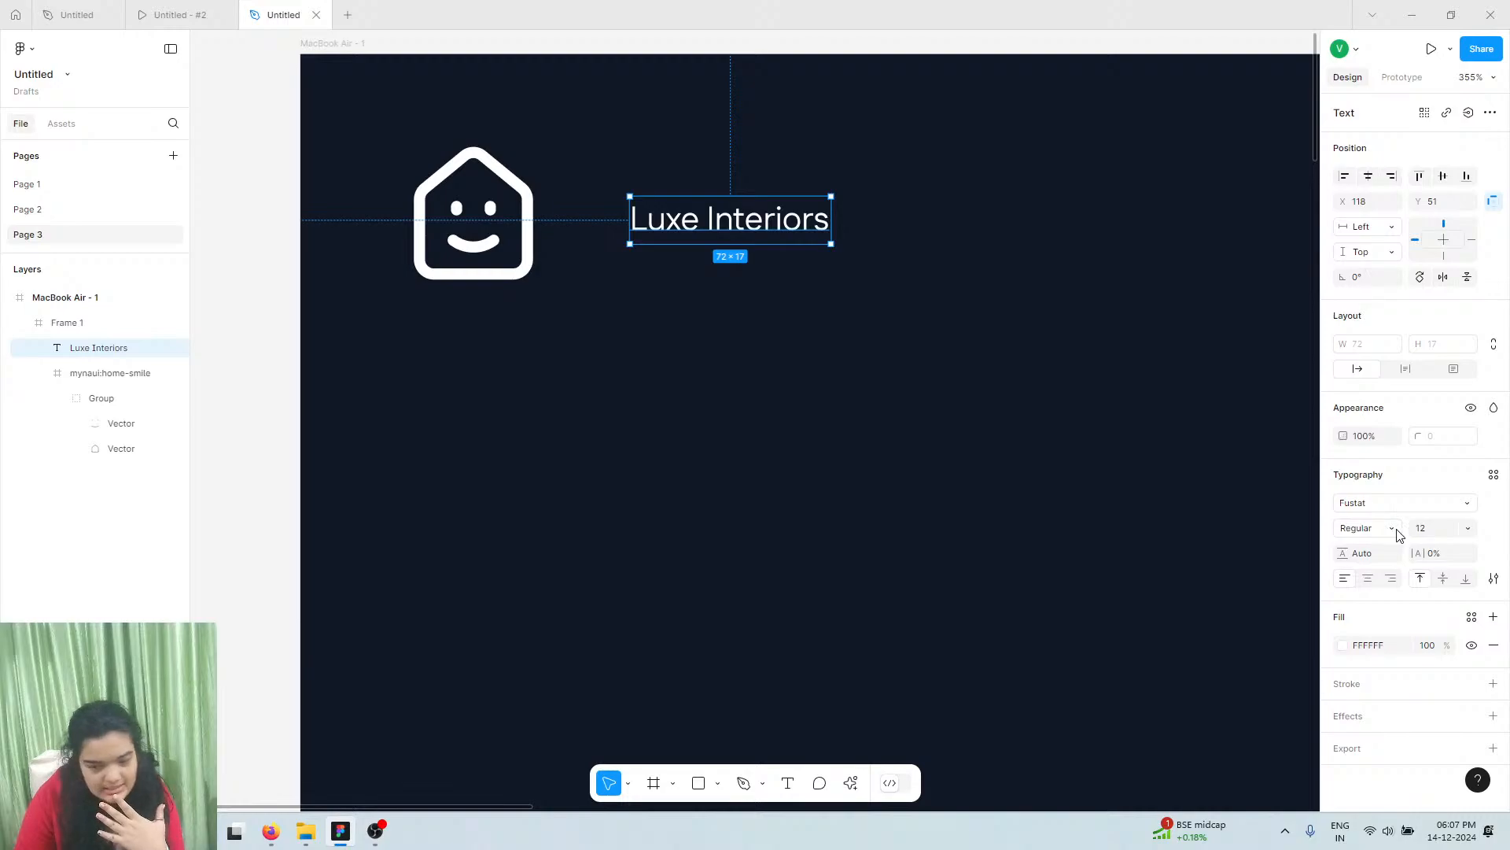
pyautogui.click(1465, 530)
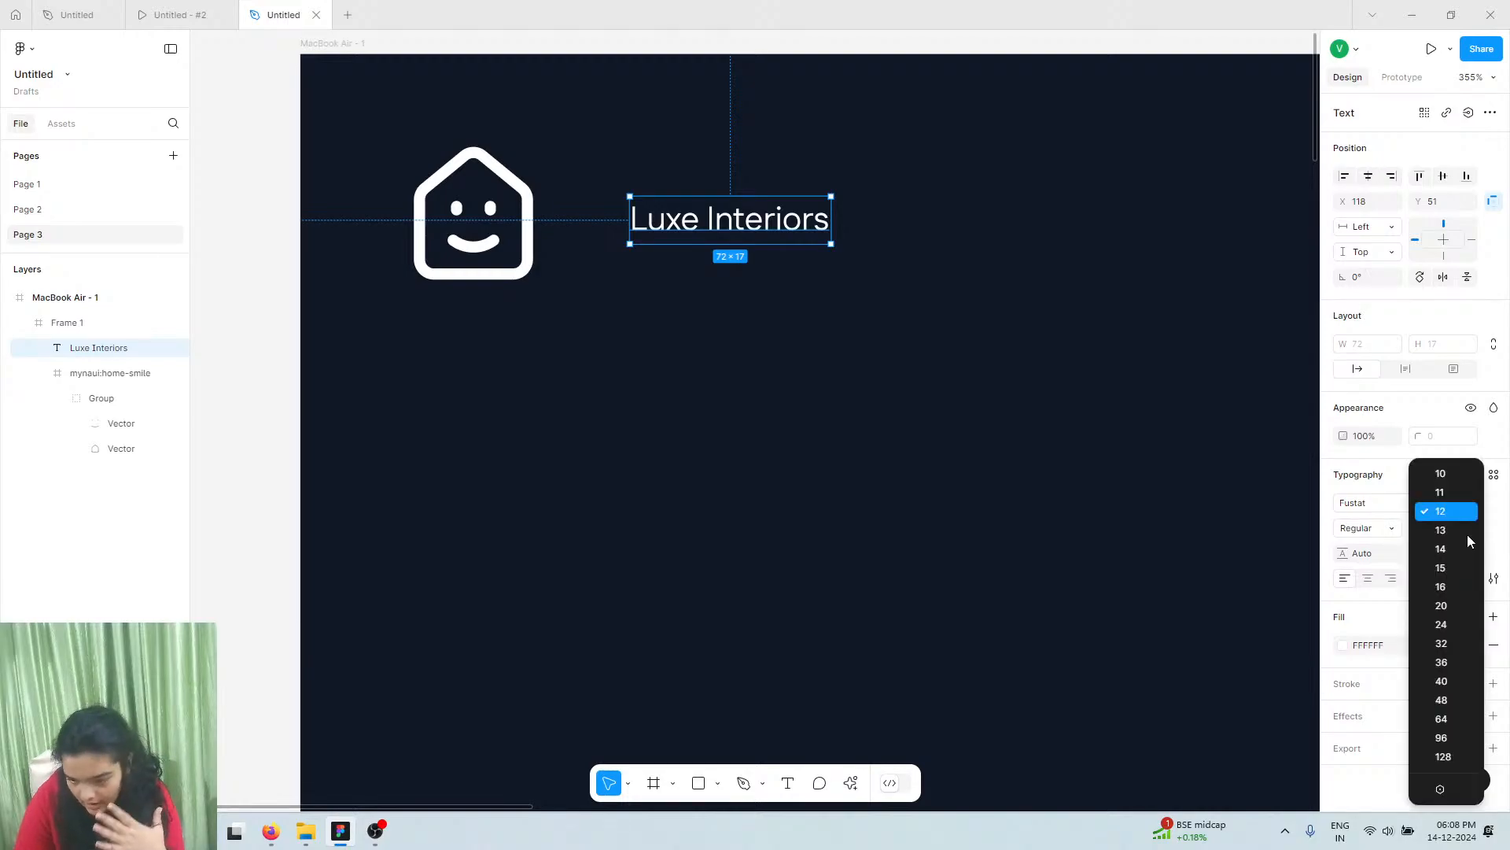
pyautogui.click(1444, 626)
pyautogui.moveTo(789, 239); pyautogui.dragTo(749, 222)
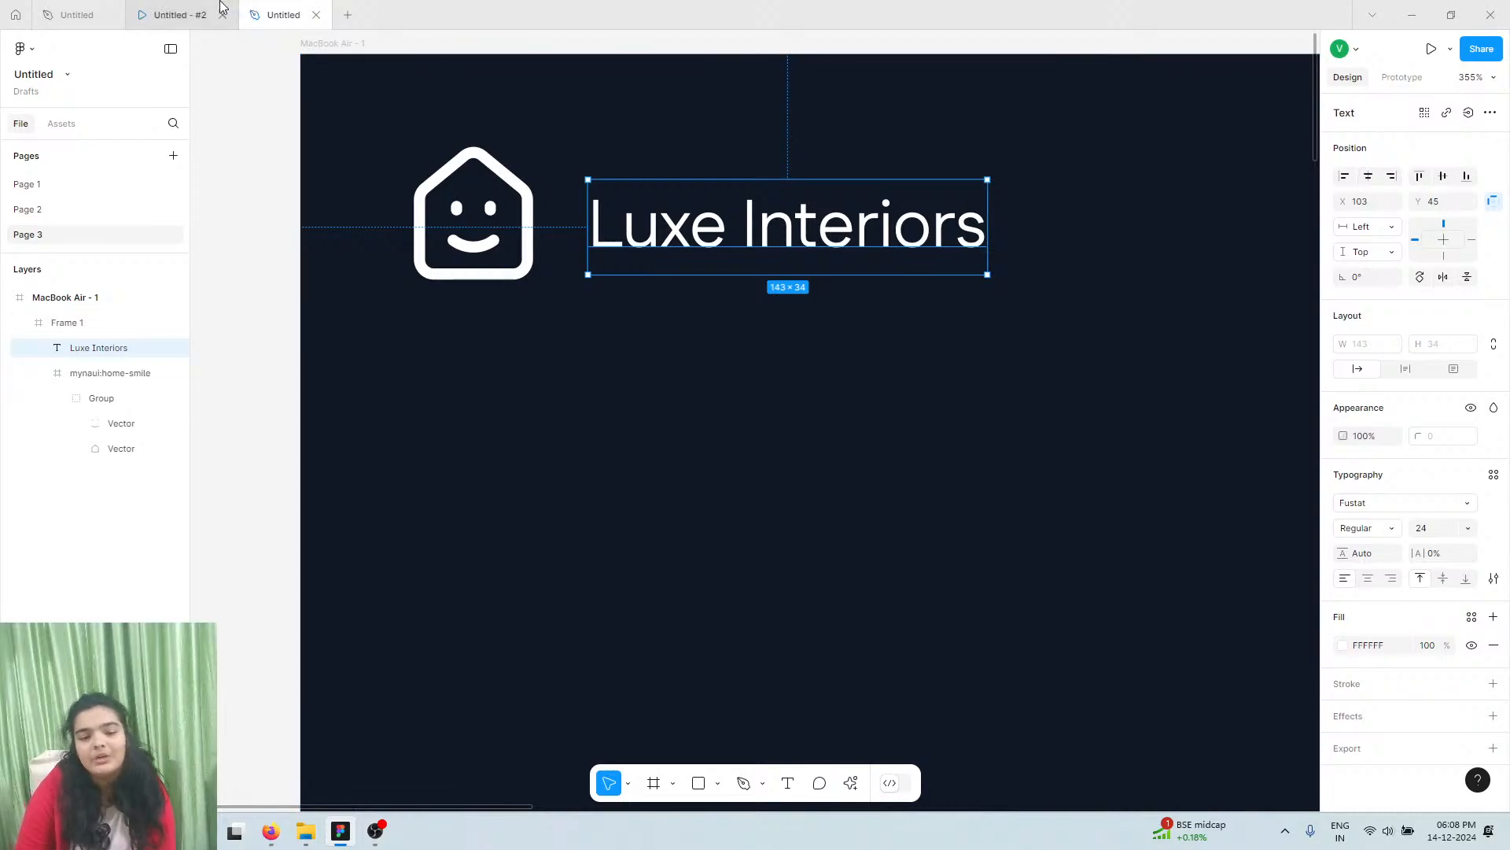
pyautogui.click(1366, 526)
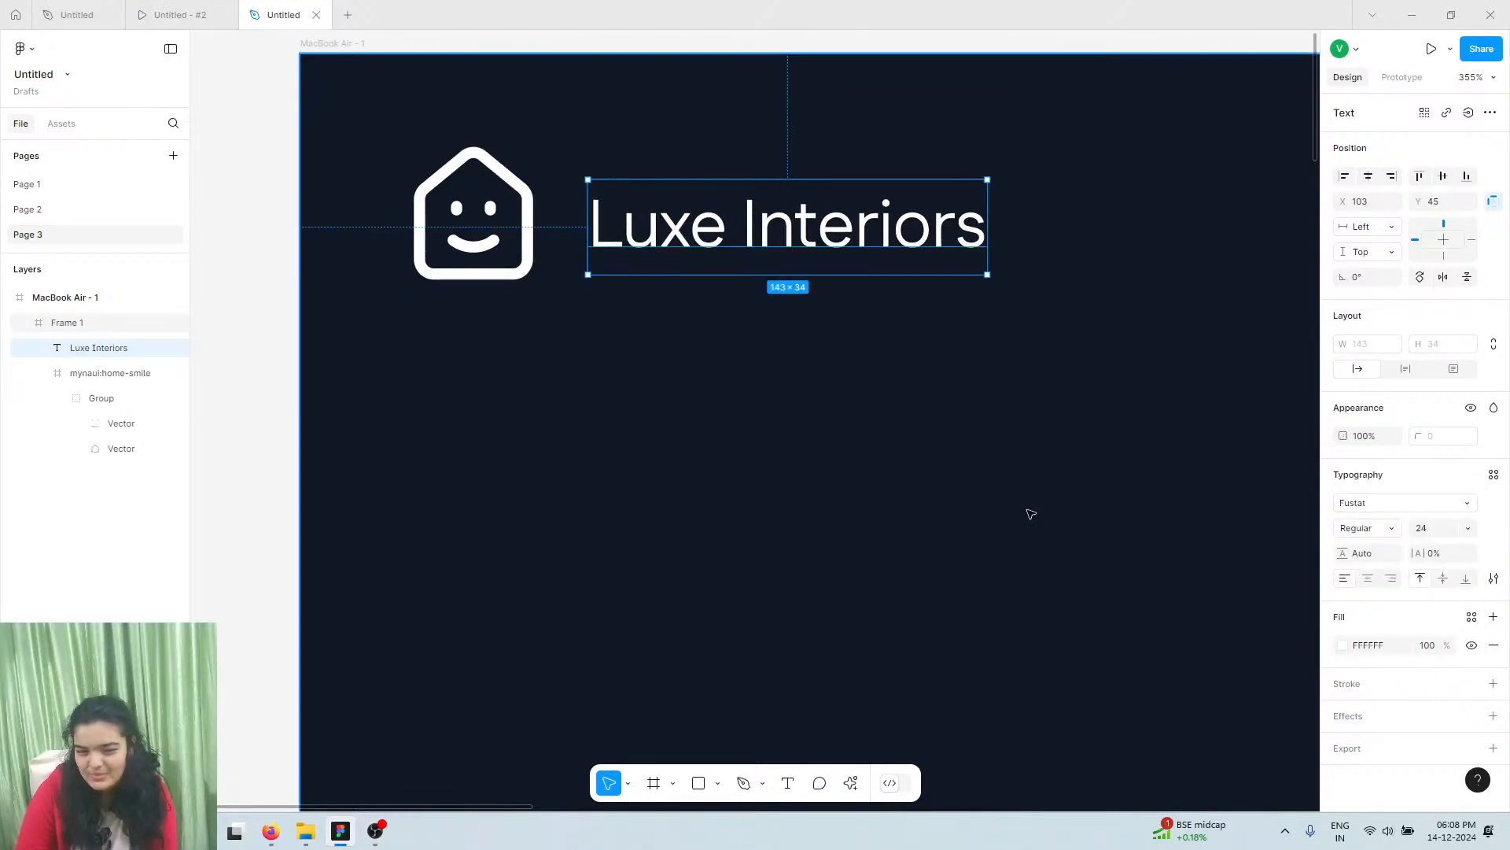
# Add a 'get started' text label on the header's right side, set to all capitals
pyautogui.scroll(-5, 653, 266)
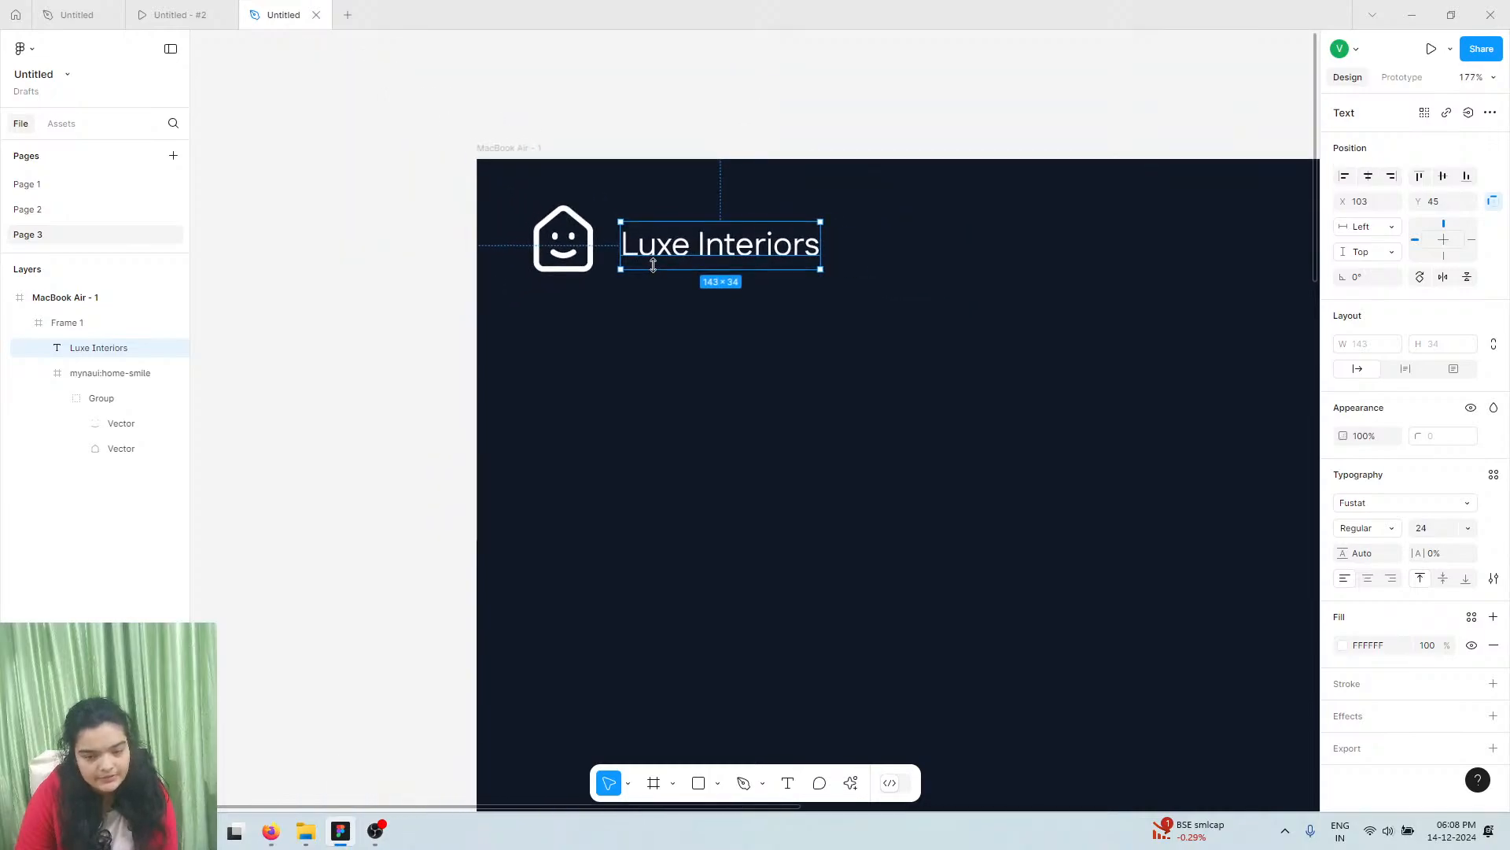
pyautogui.hscroll(10, 684, 259)
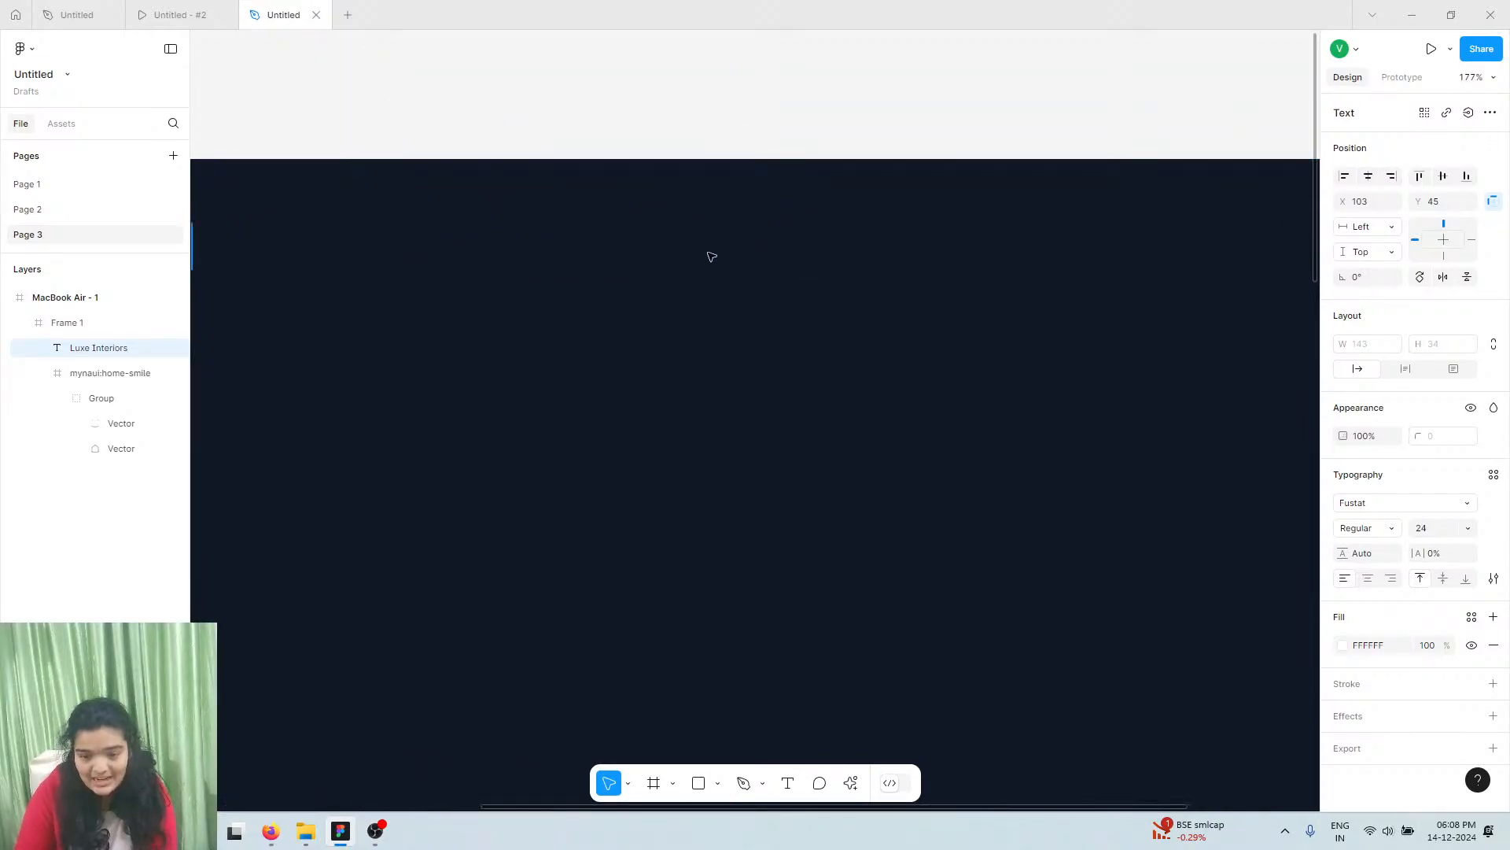
pyautogui.hscroll(6, 711, 256)
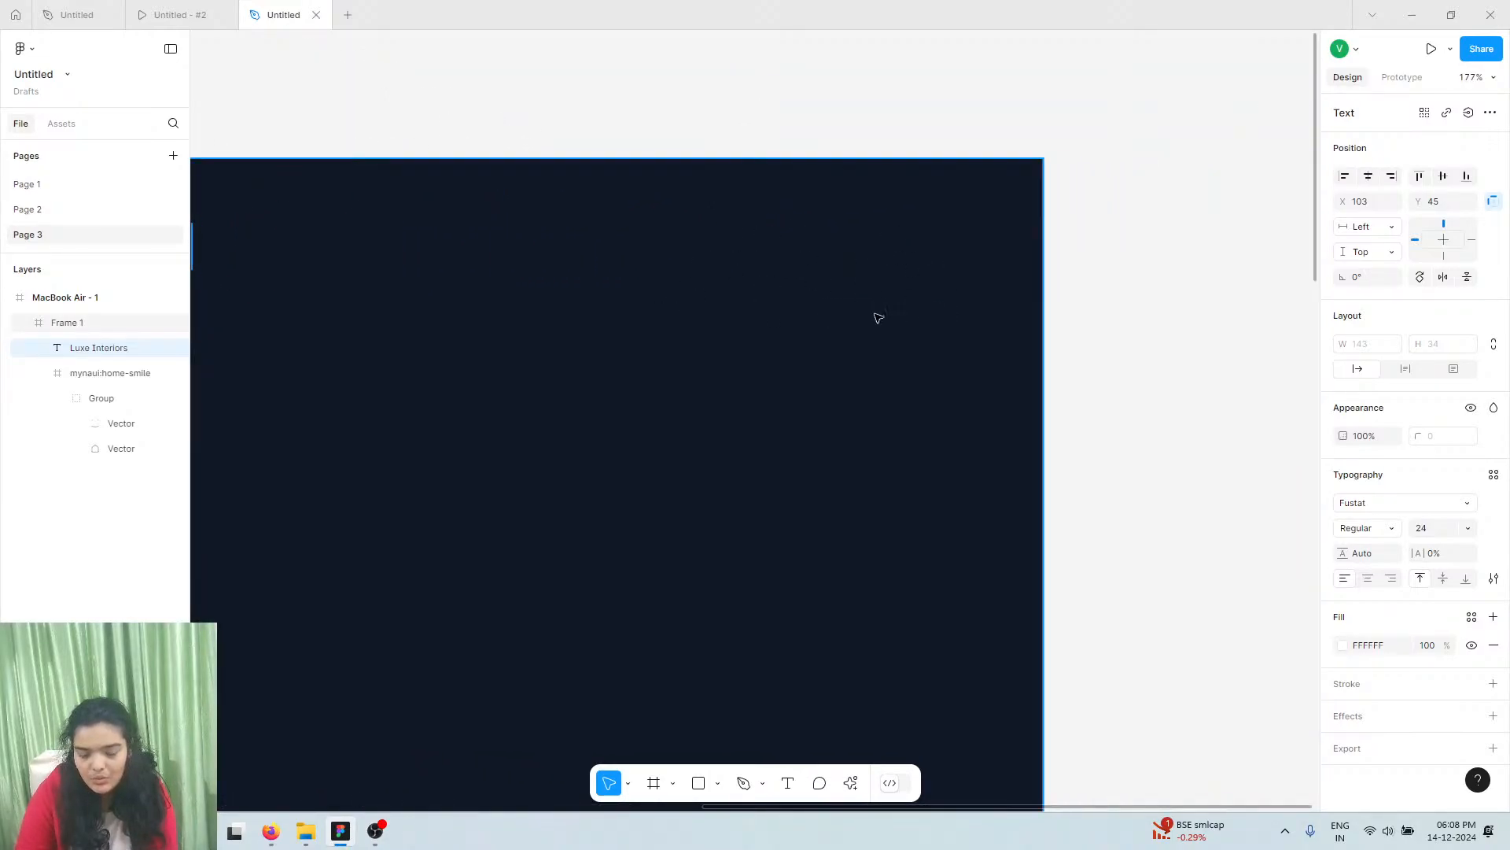
pyautogui.press('t')
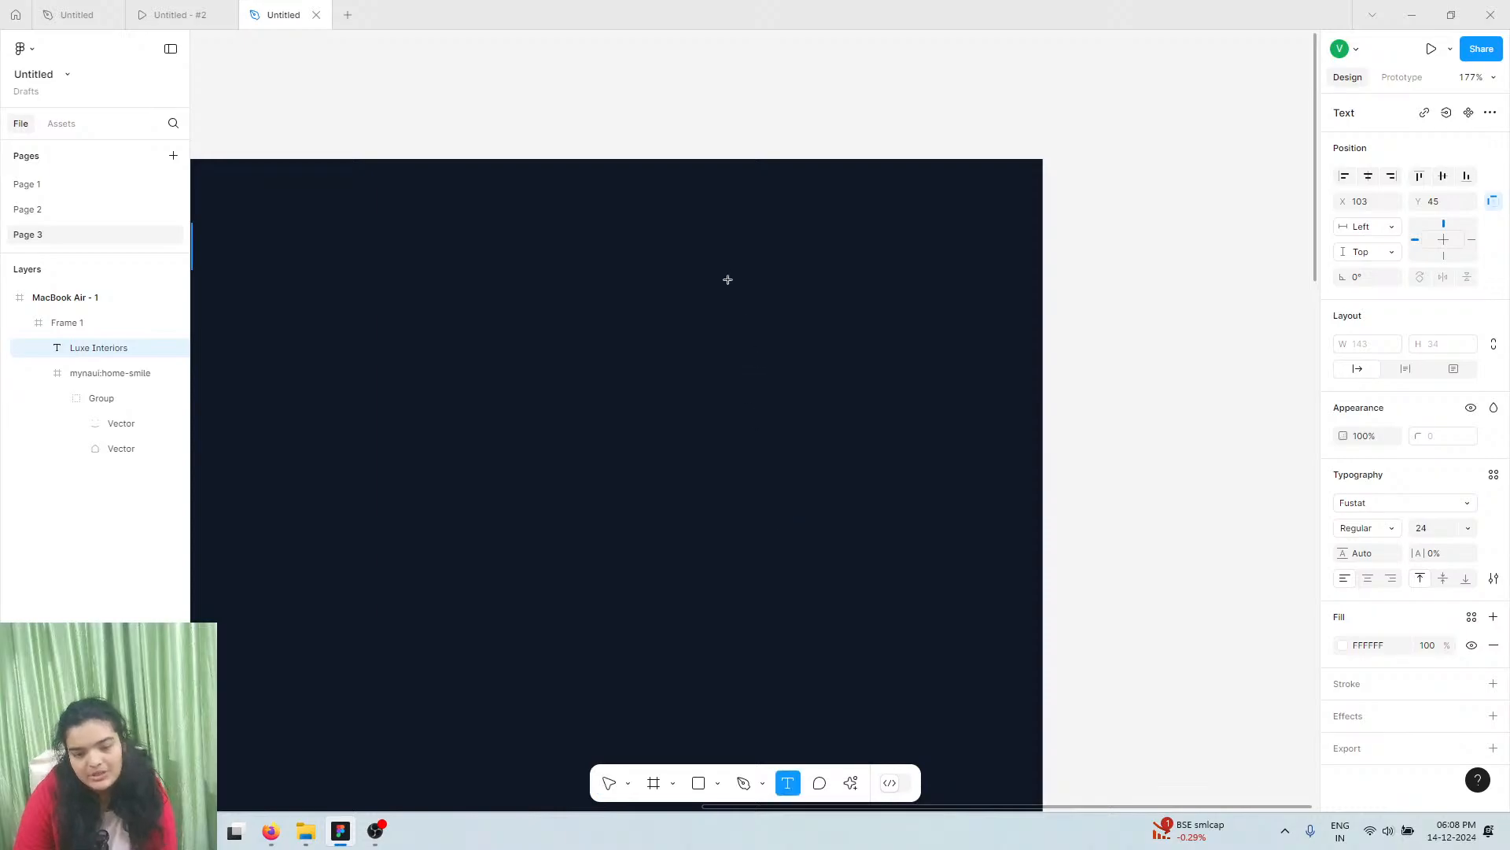
pyautogui.click(696, 280)
pyautogui.write('get')
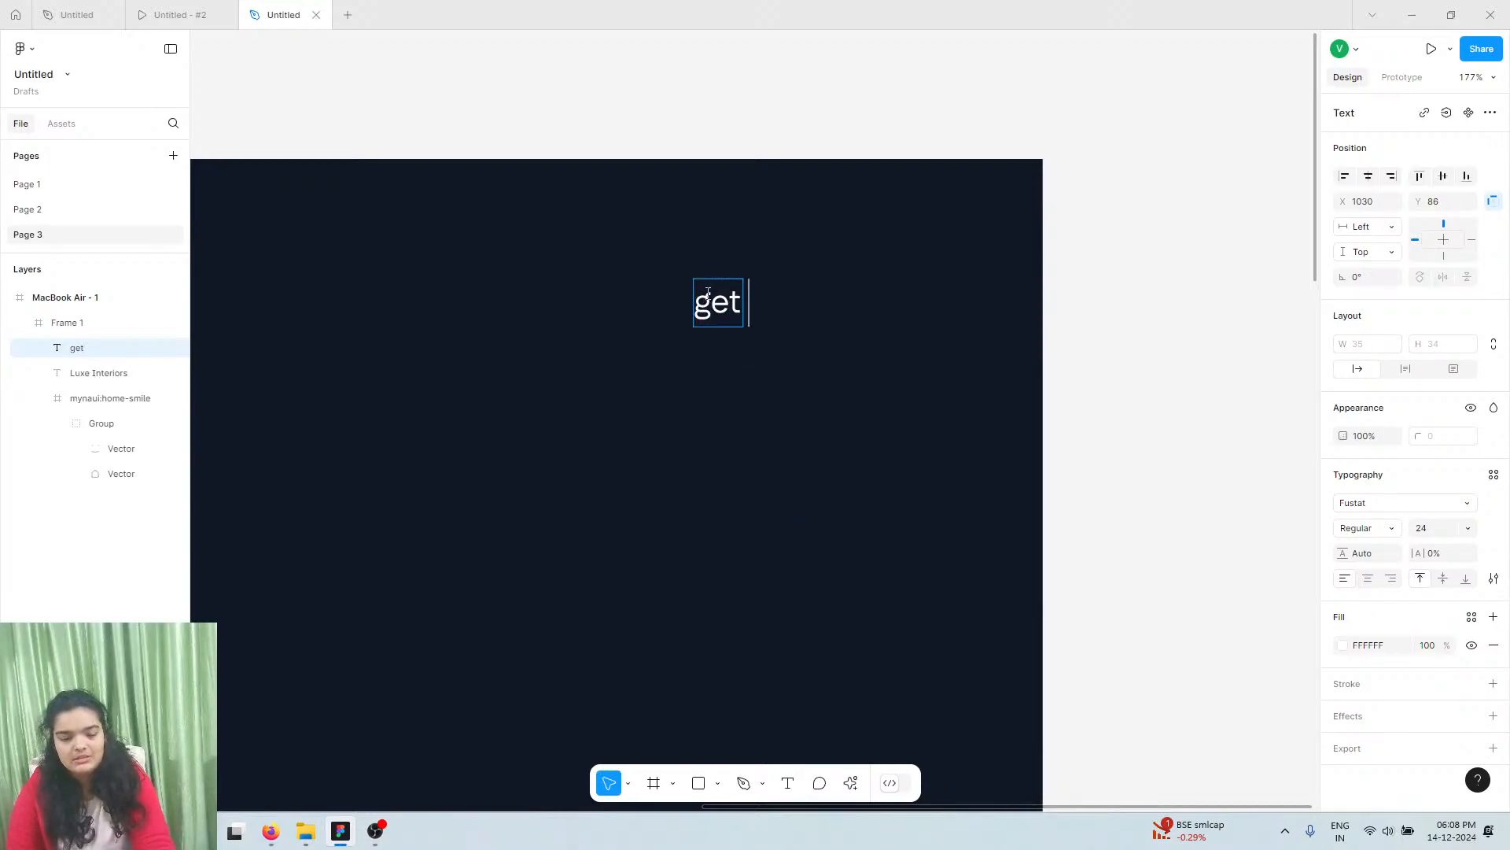
pyautogui.write(' statr')
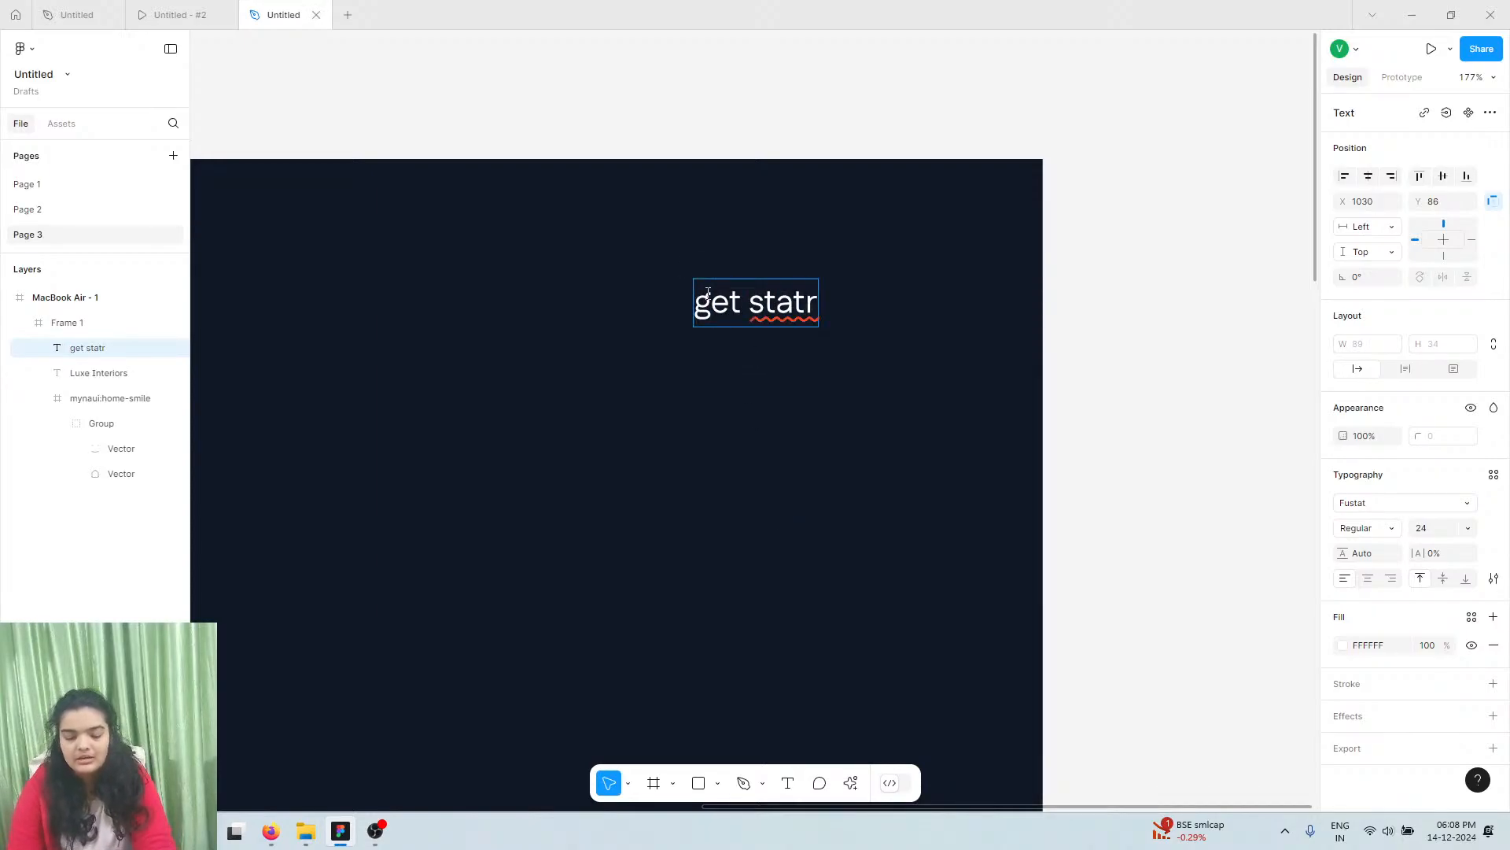
pyautogui.press('BackSpace')
pyautogui.press('BackSpace')
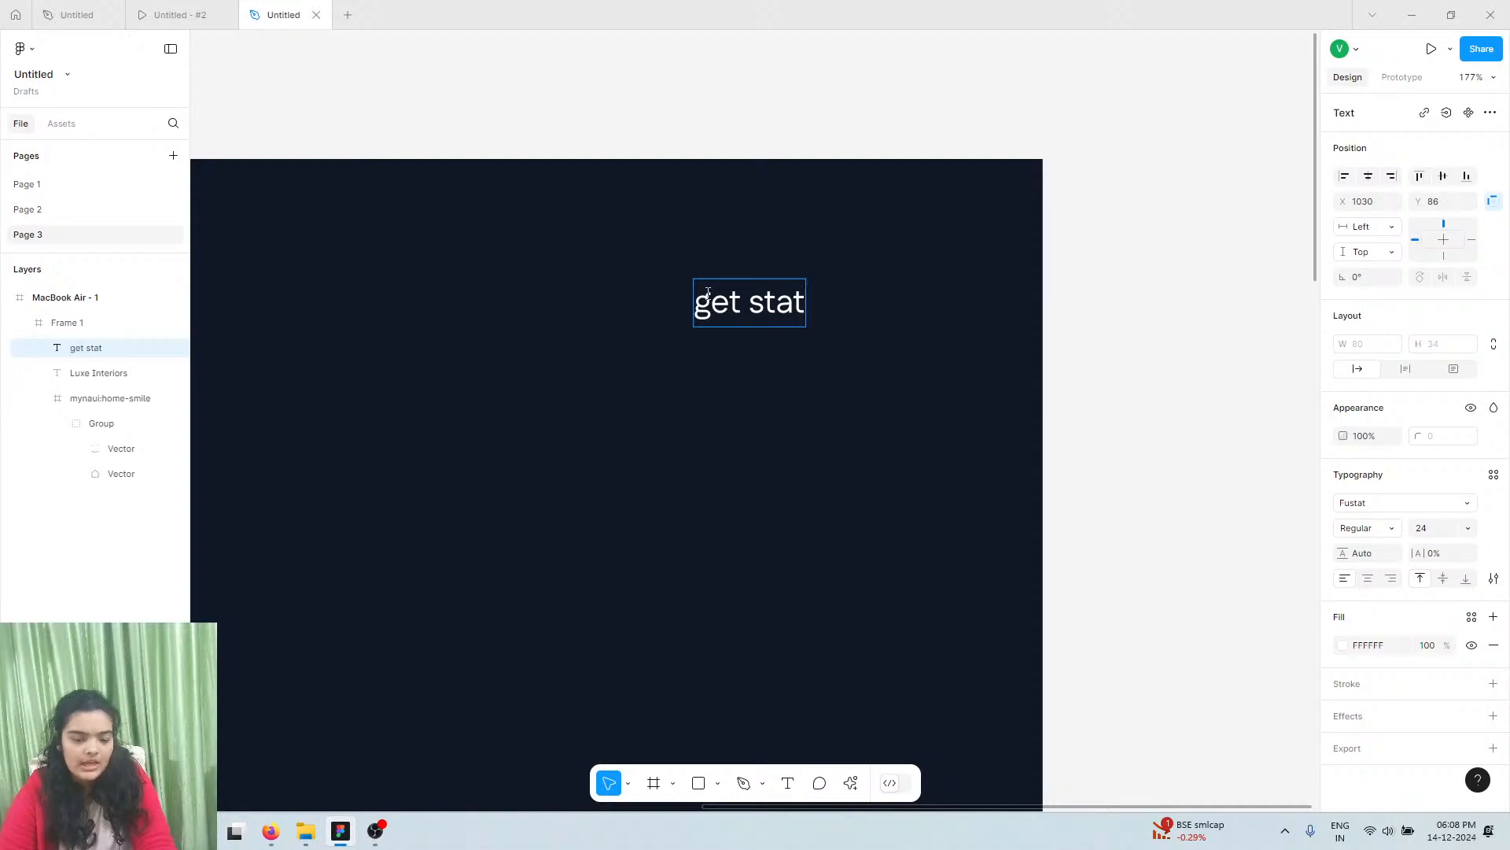
pyautogui.write('ted')
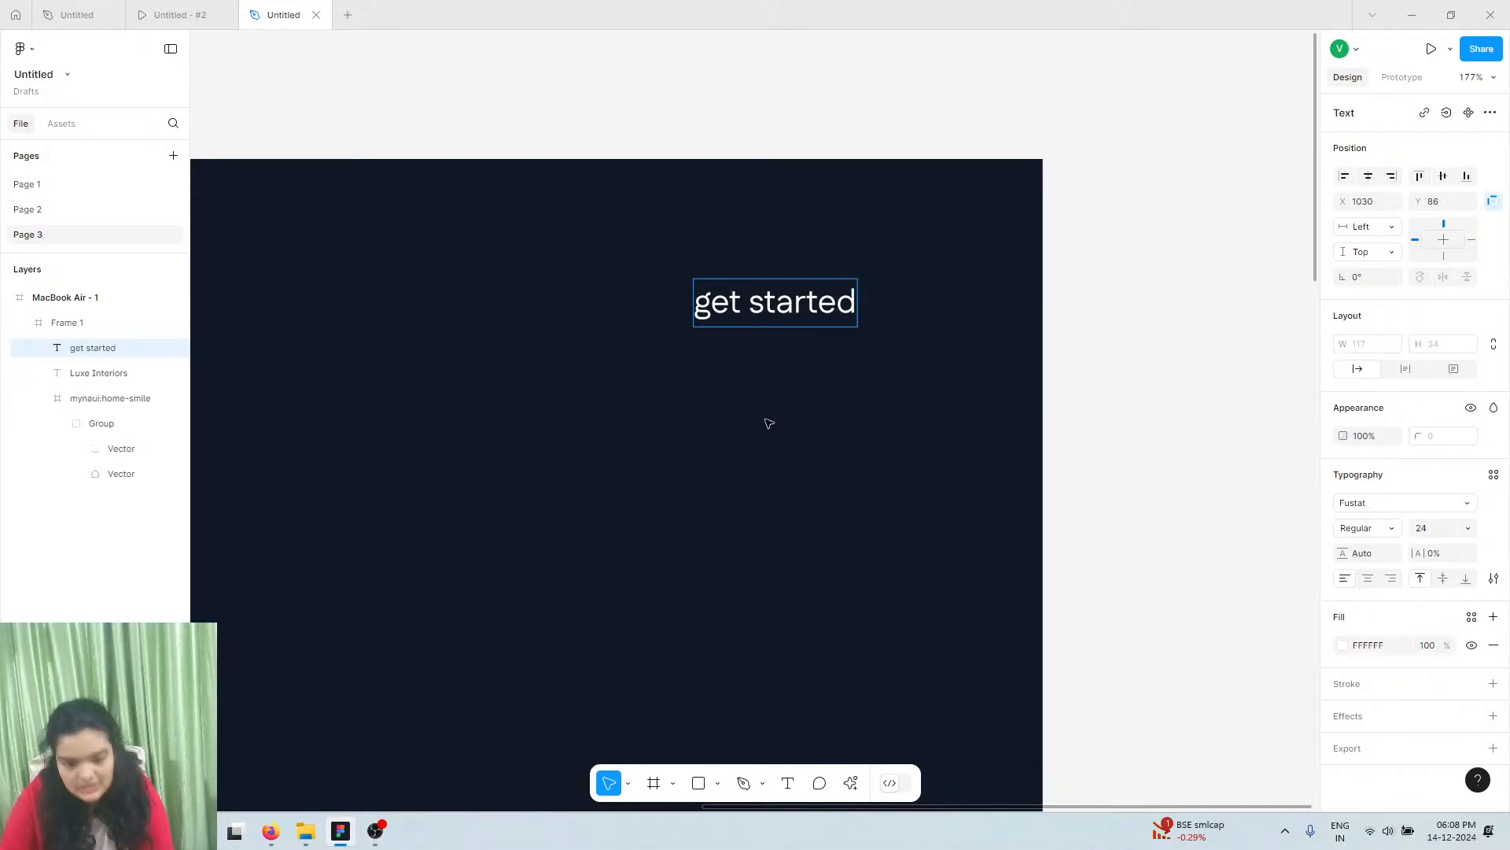
pyautogui.press('Escape')
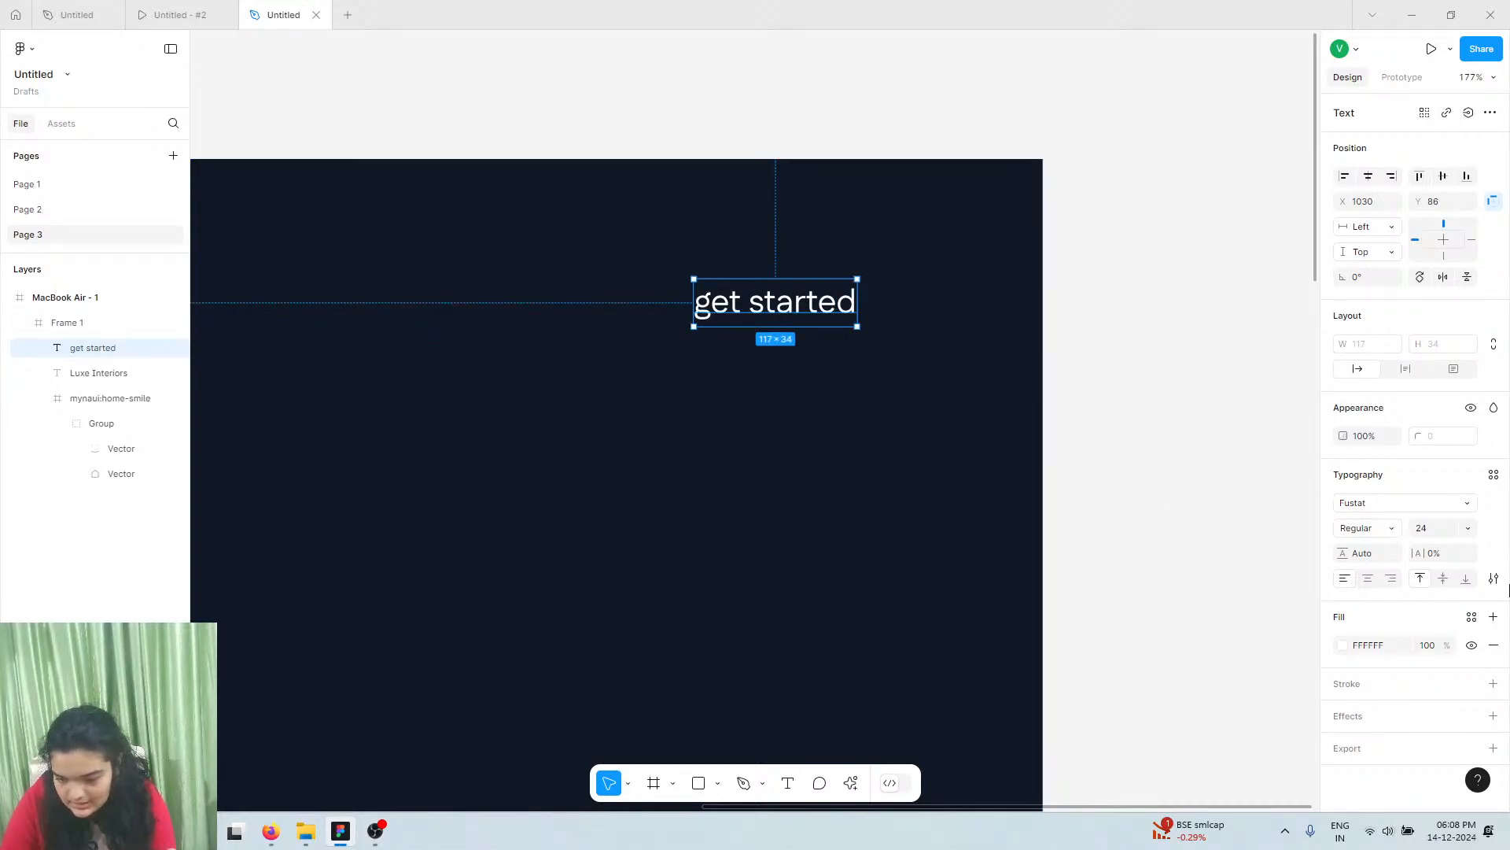
pyautogui.click(1494, 578)
pyautogui.click(1242, 608)
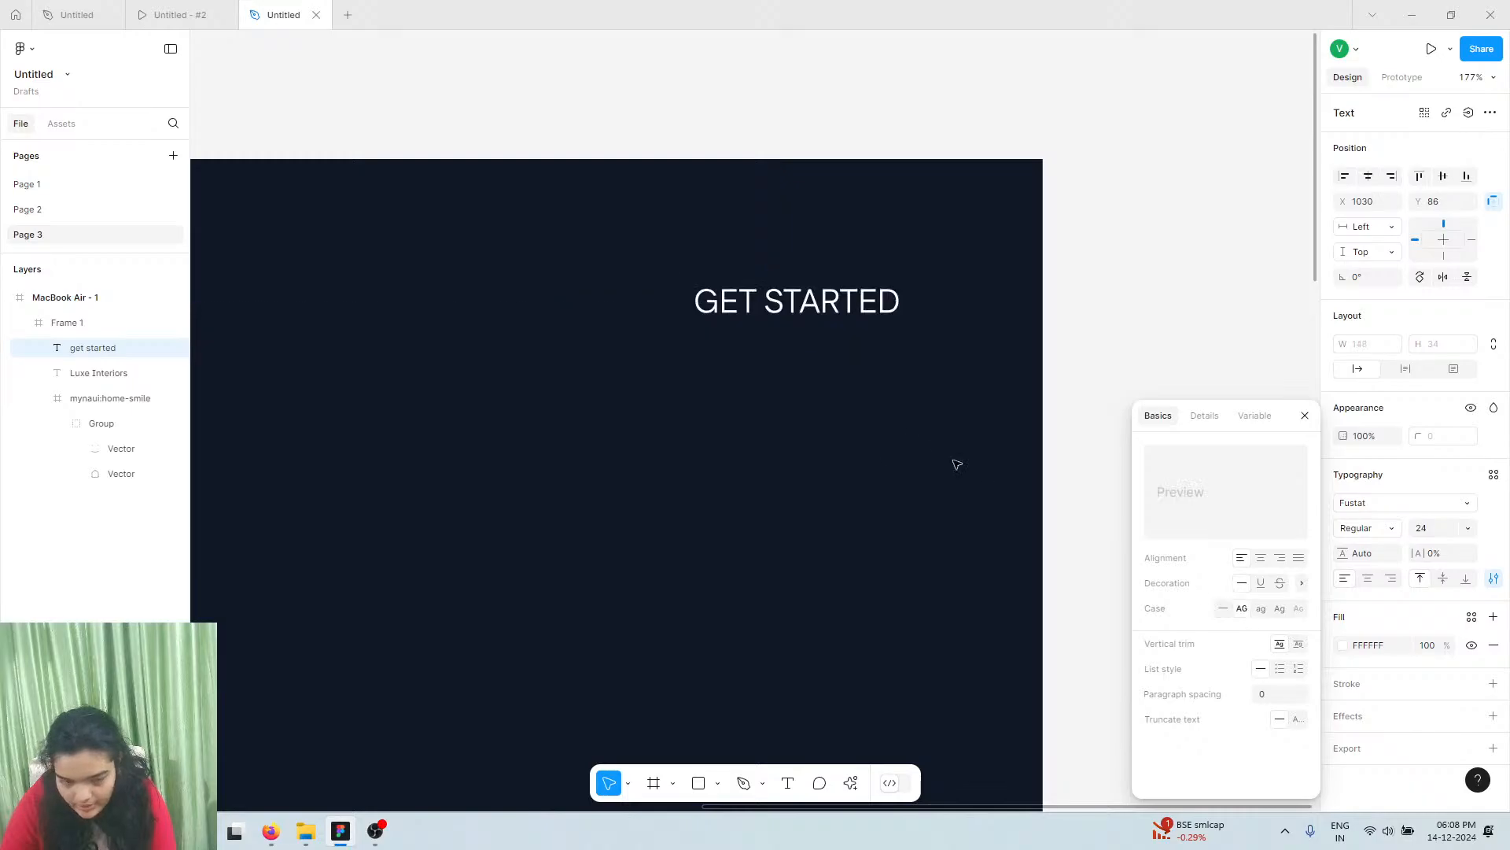
pyautogui.click(782, 406)
# Wrap the GET STARTED text in an auto-layout frame with padding and a 26-high text box
pyautogui.click(791, 313)
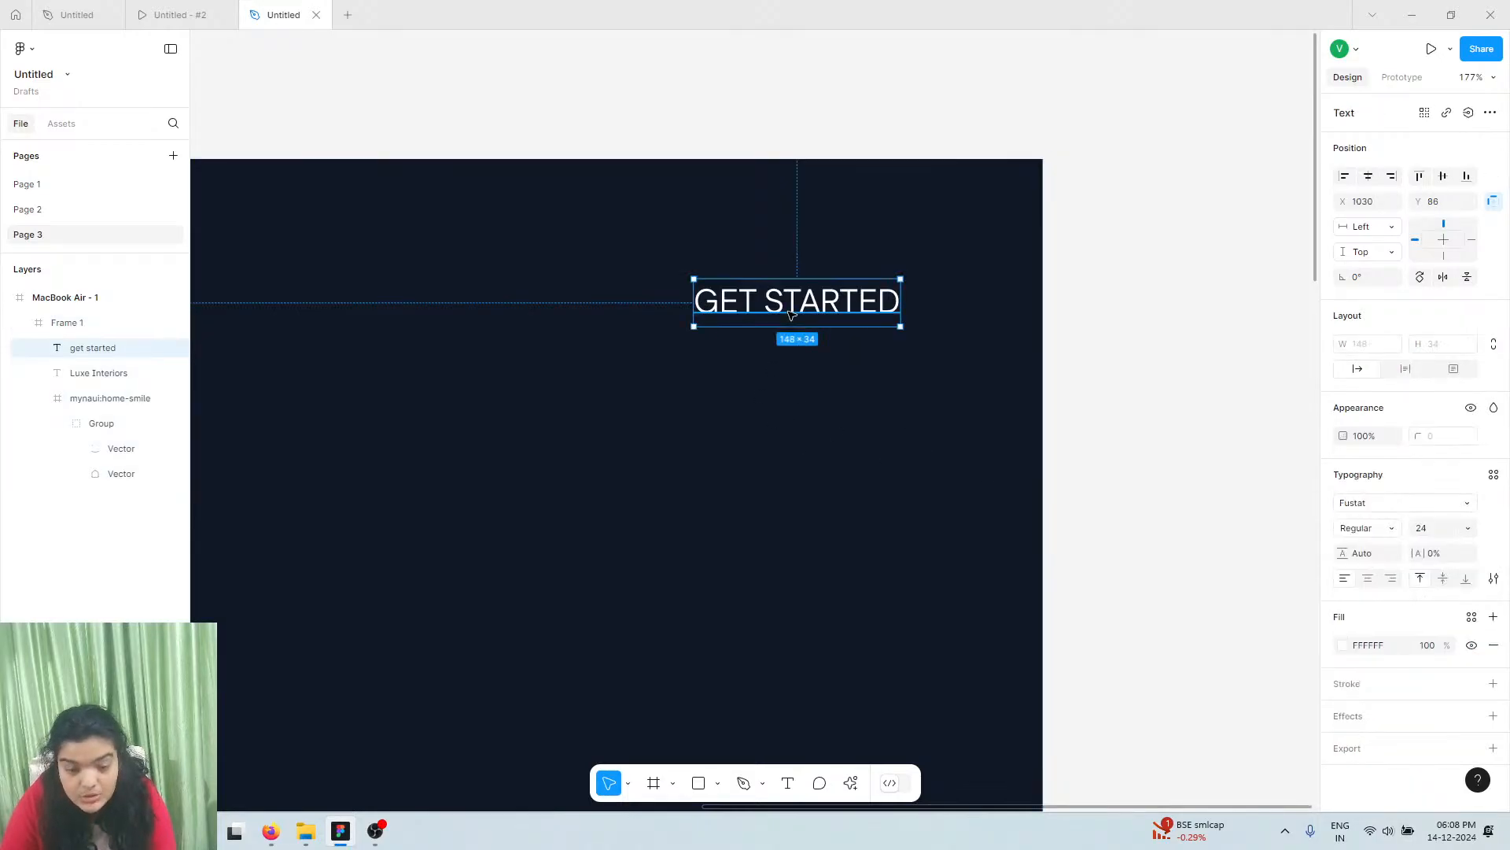
pyautogui.rightClick(791, 319)
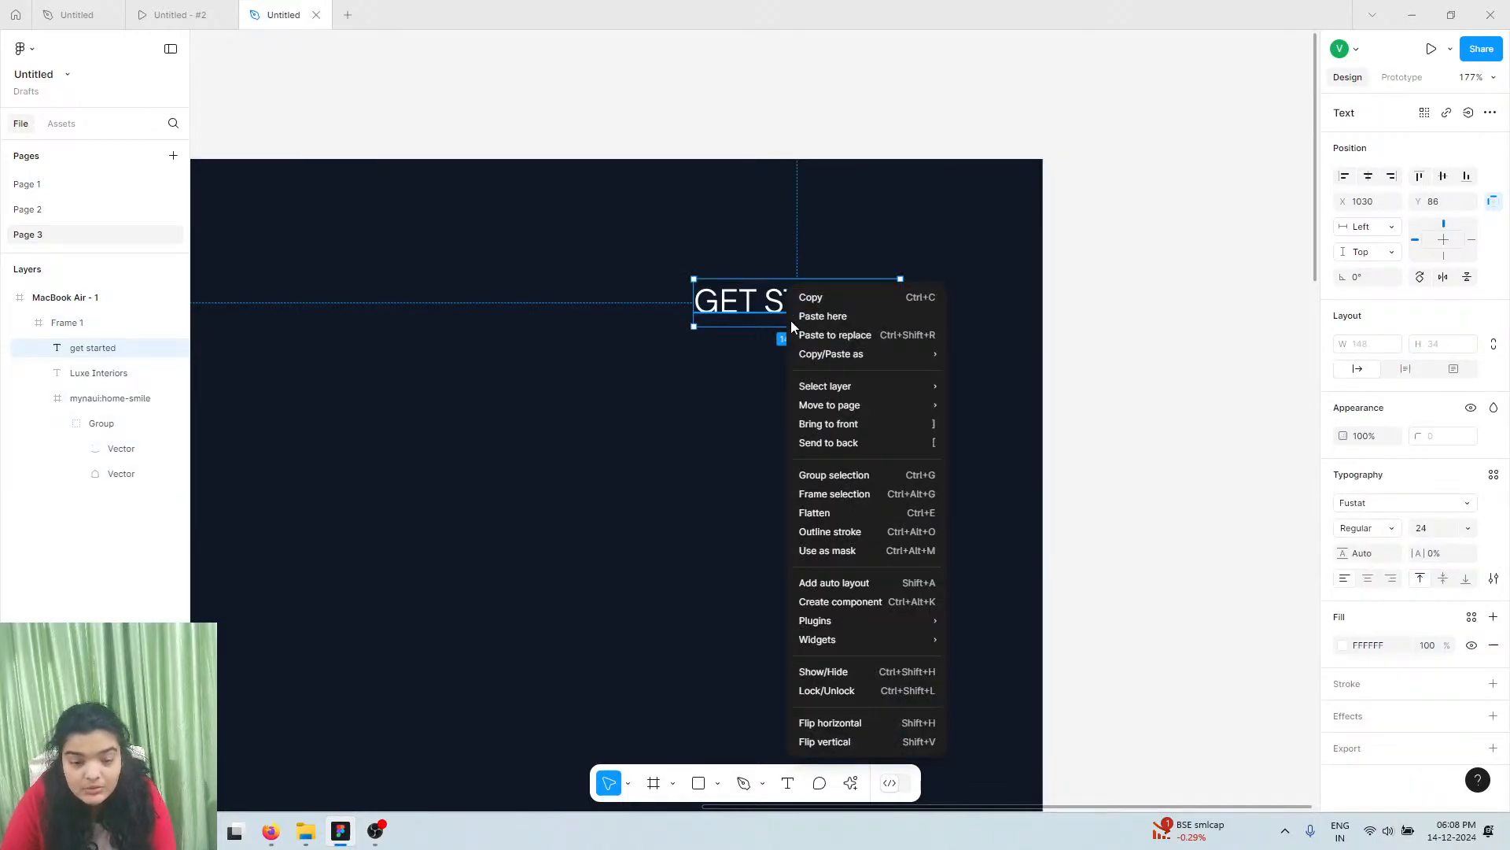
pyautogui.click(835, 494)
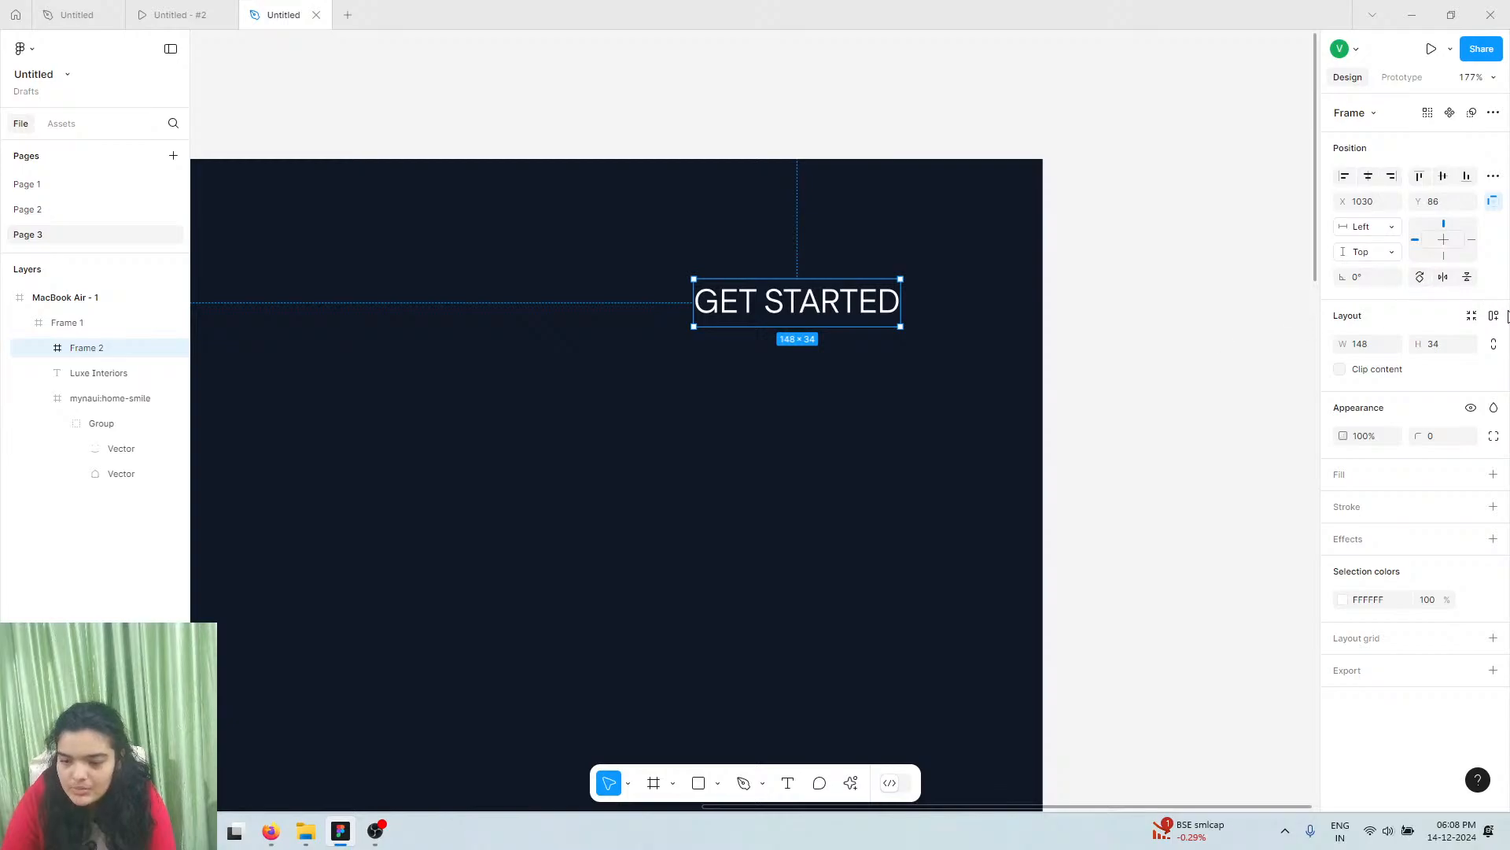
pyautogui.click(1494, 315)
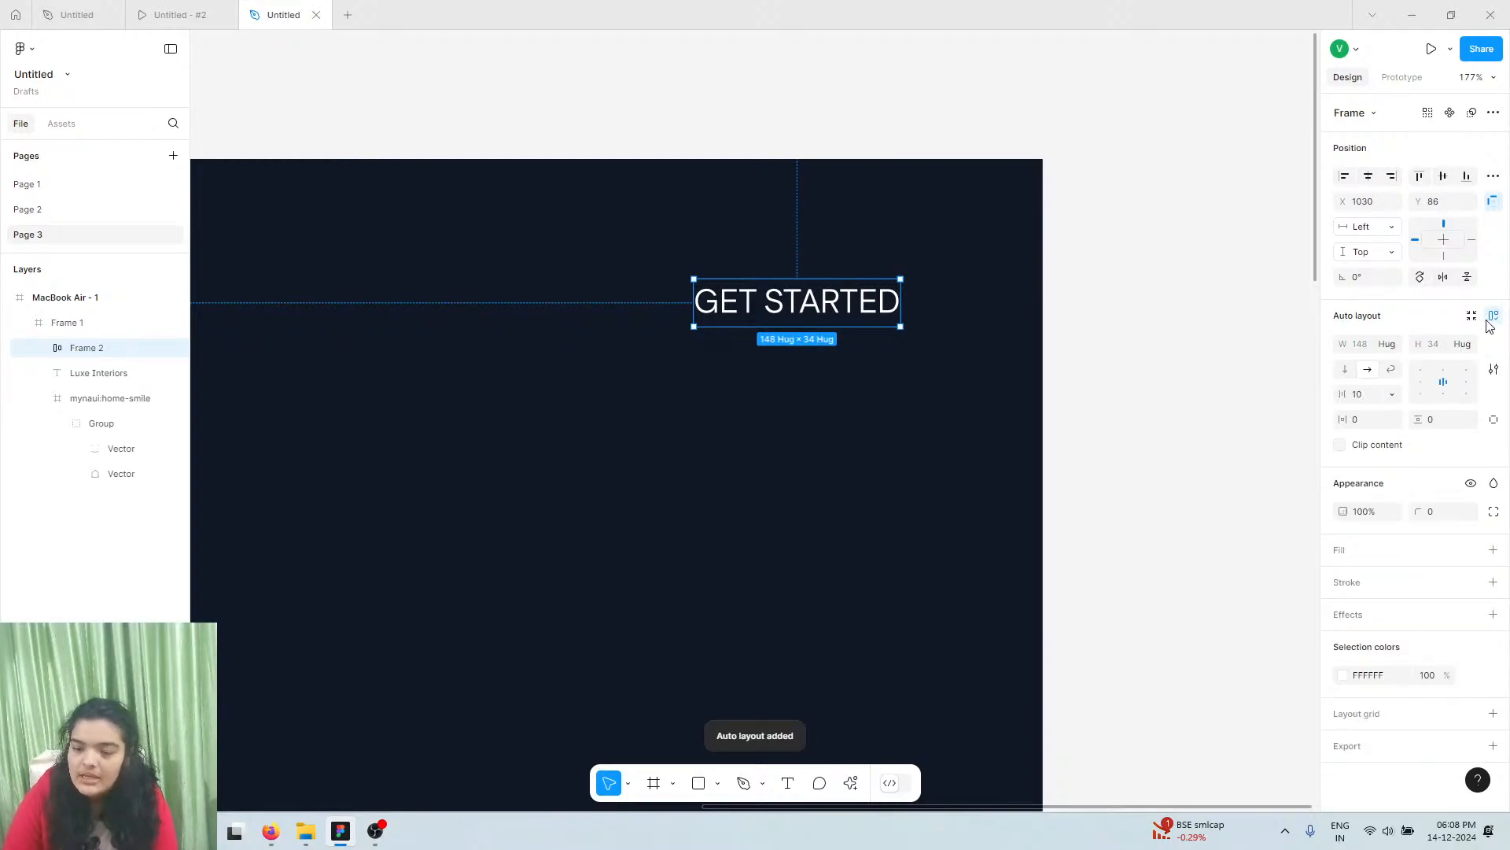
pyautogui.moveTo(1347, 418); pyautogui.dragTo(1440, 417)
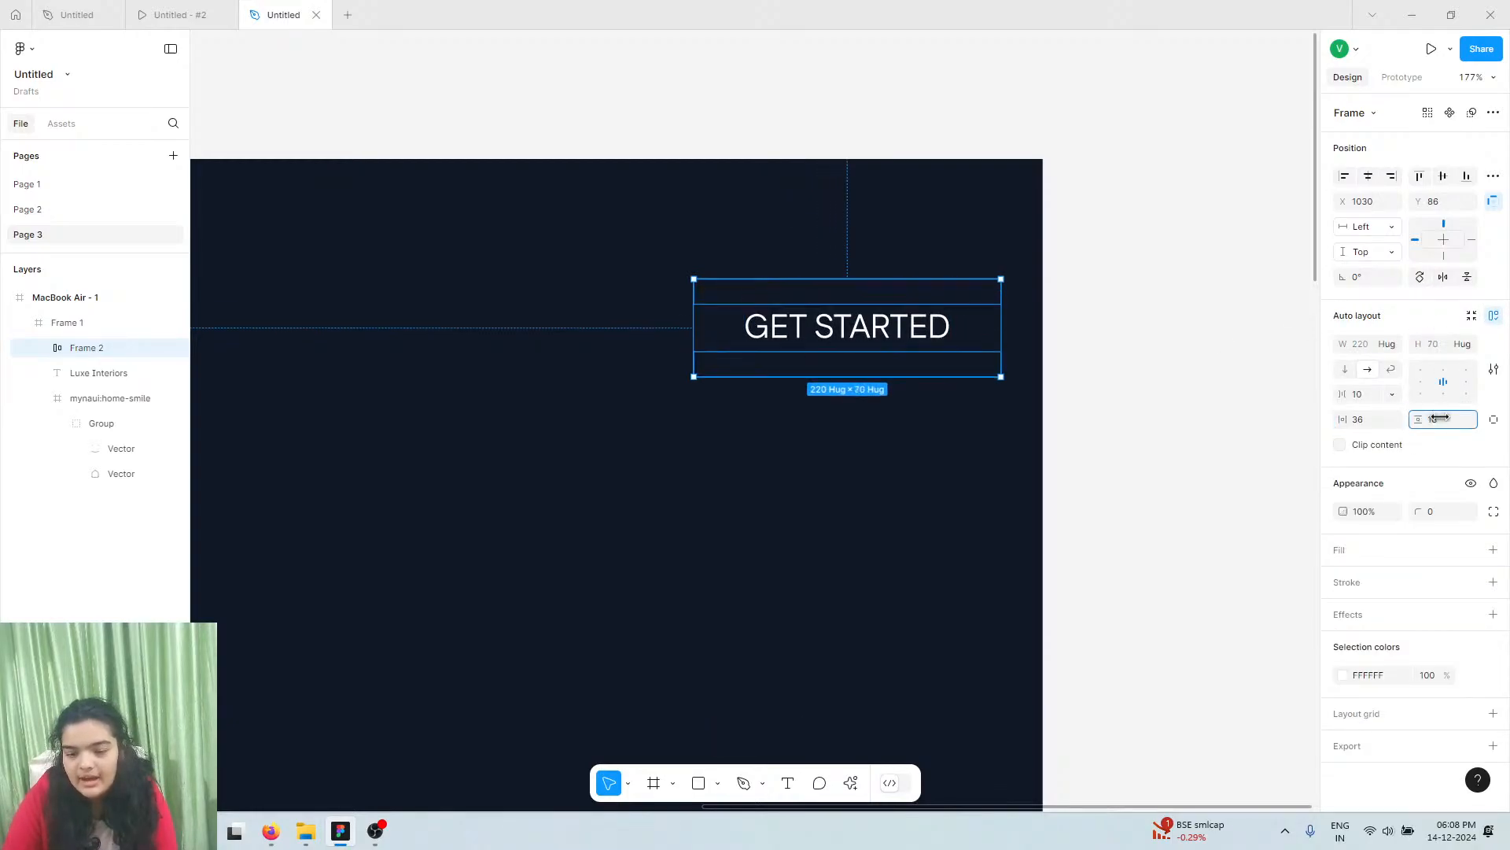
pyautogui.click(881, 334)
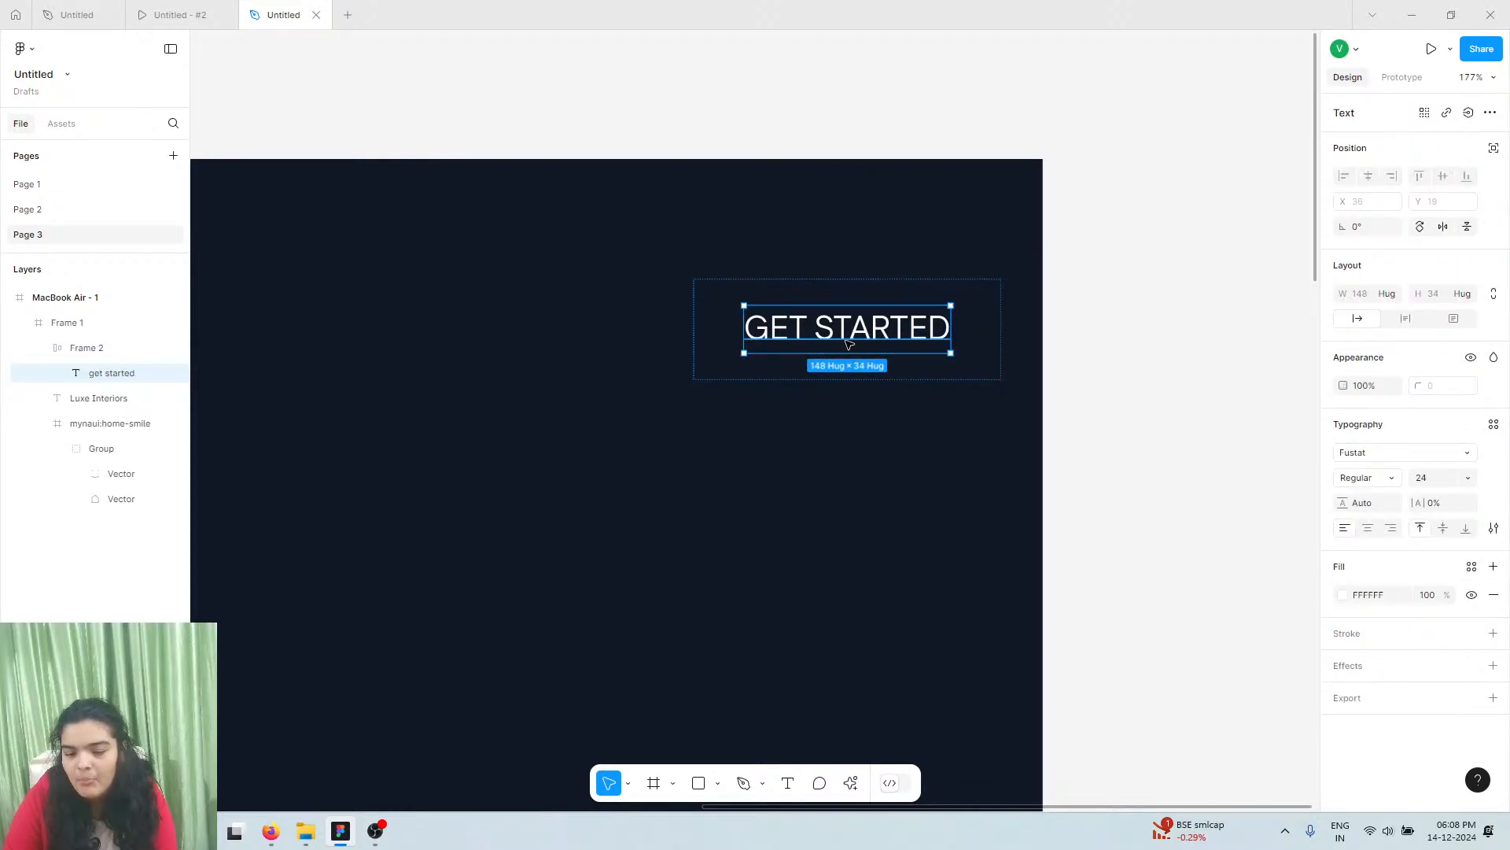
pyautogui.moveTo(840, 356); pyautogui.dragTo(844, 347)
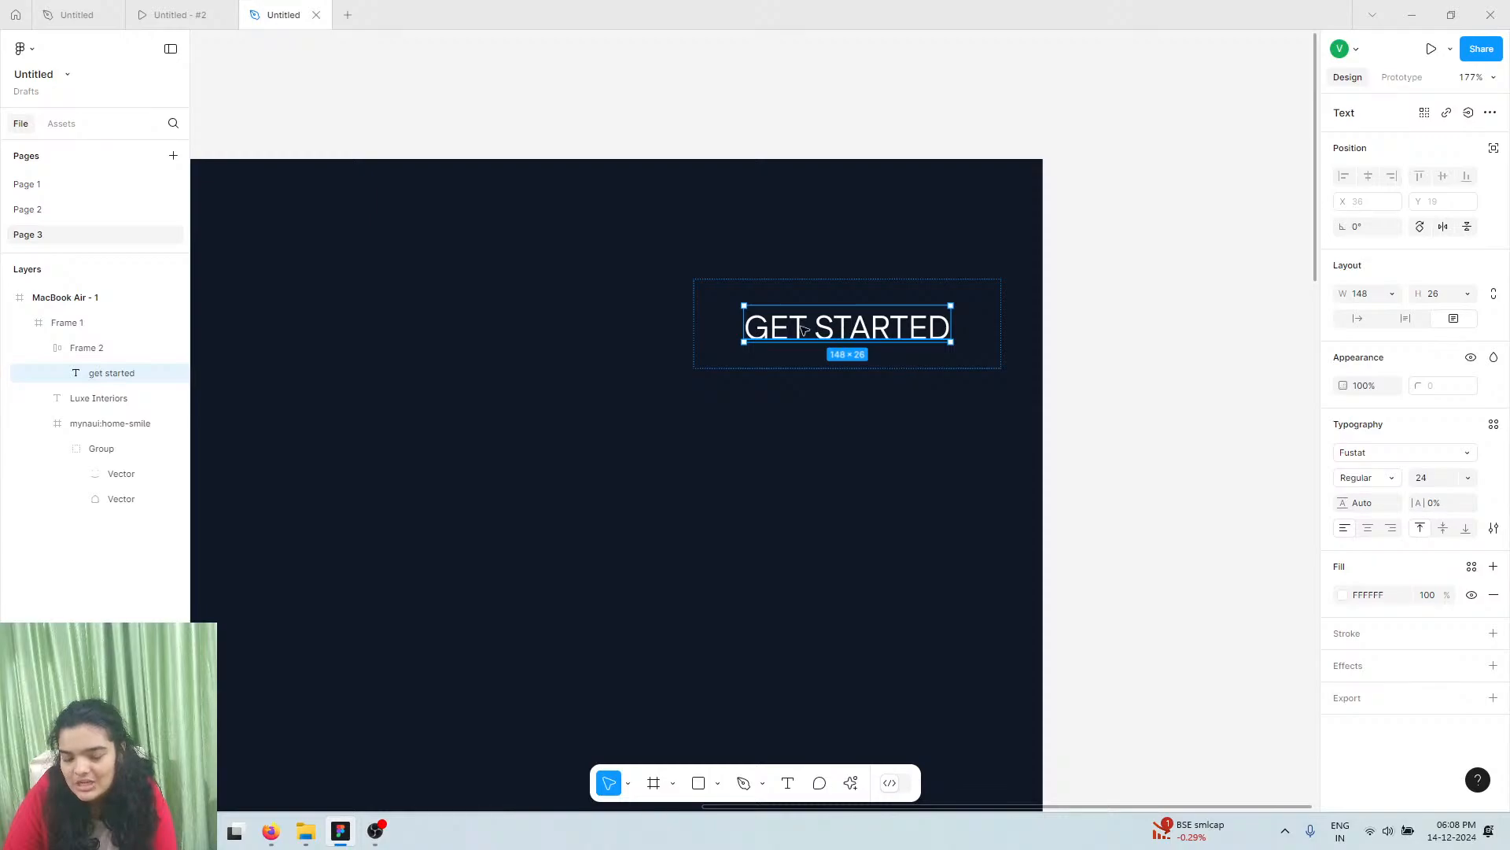
# Give the button a white FFFFFF outline and 10 corner radius, and nudge it up to Y 49
pyautogui.scroll(3, 802, 330)
pyautogui.click(820, 277)
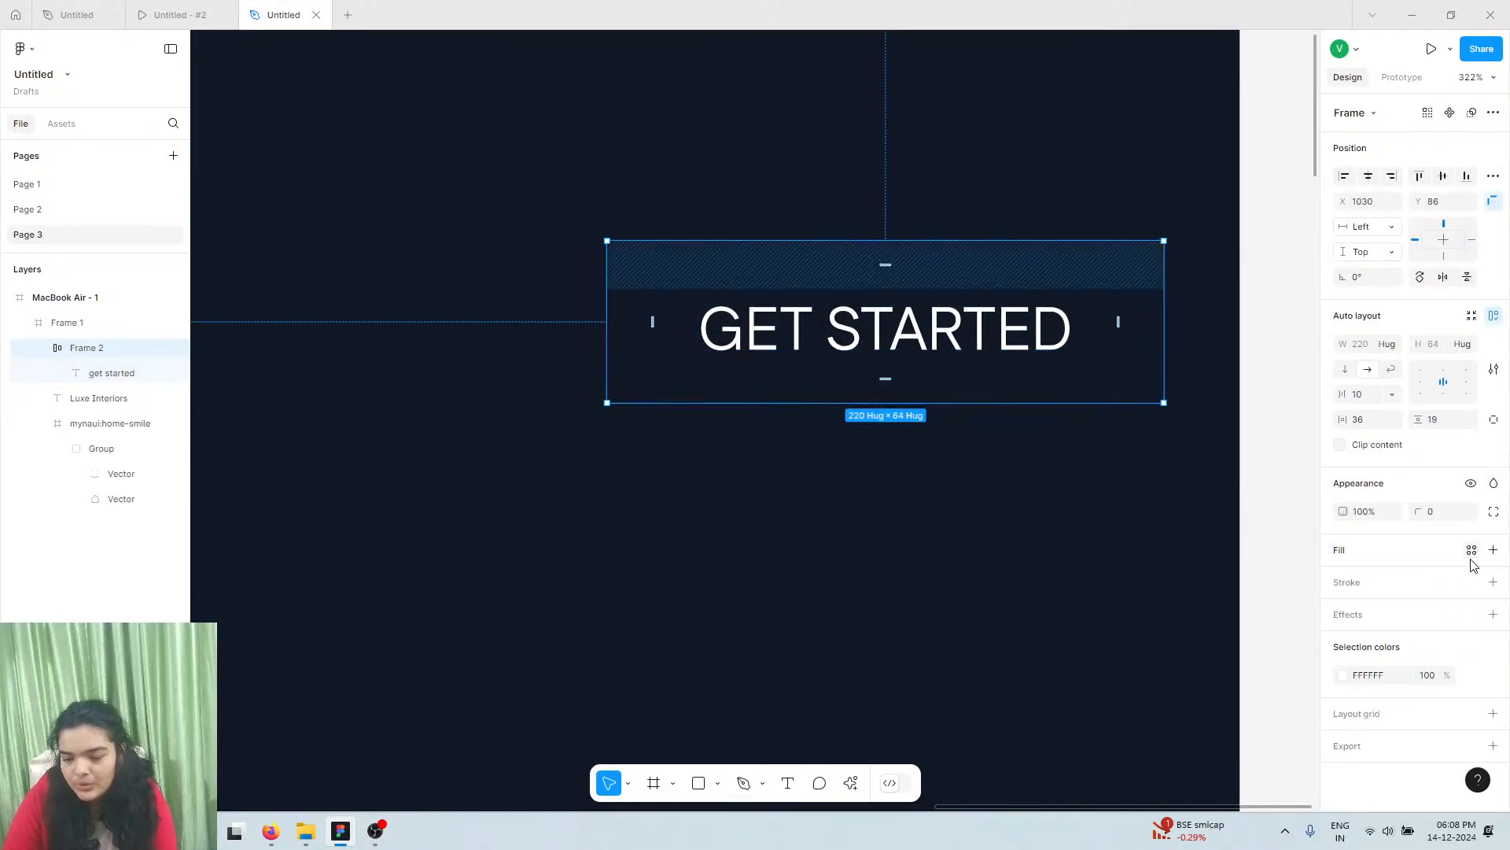
pyautogui.click(1493, 582)
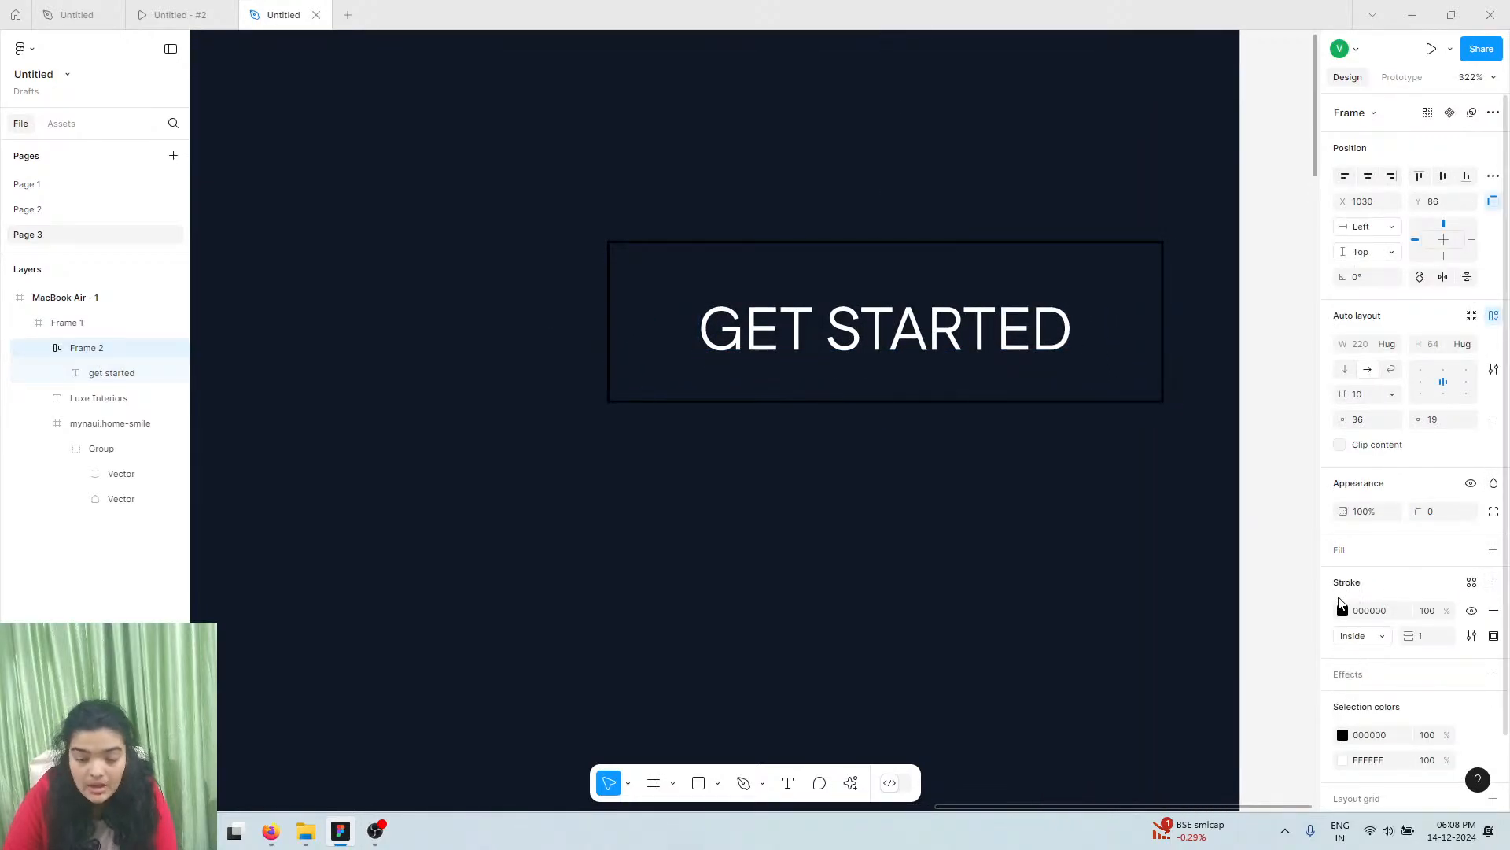
pyautogui.click(1343, 612)
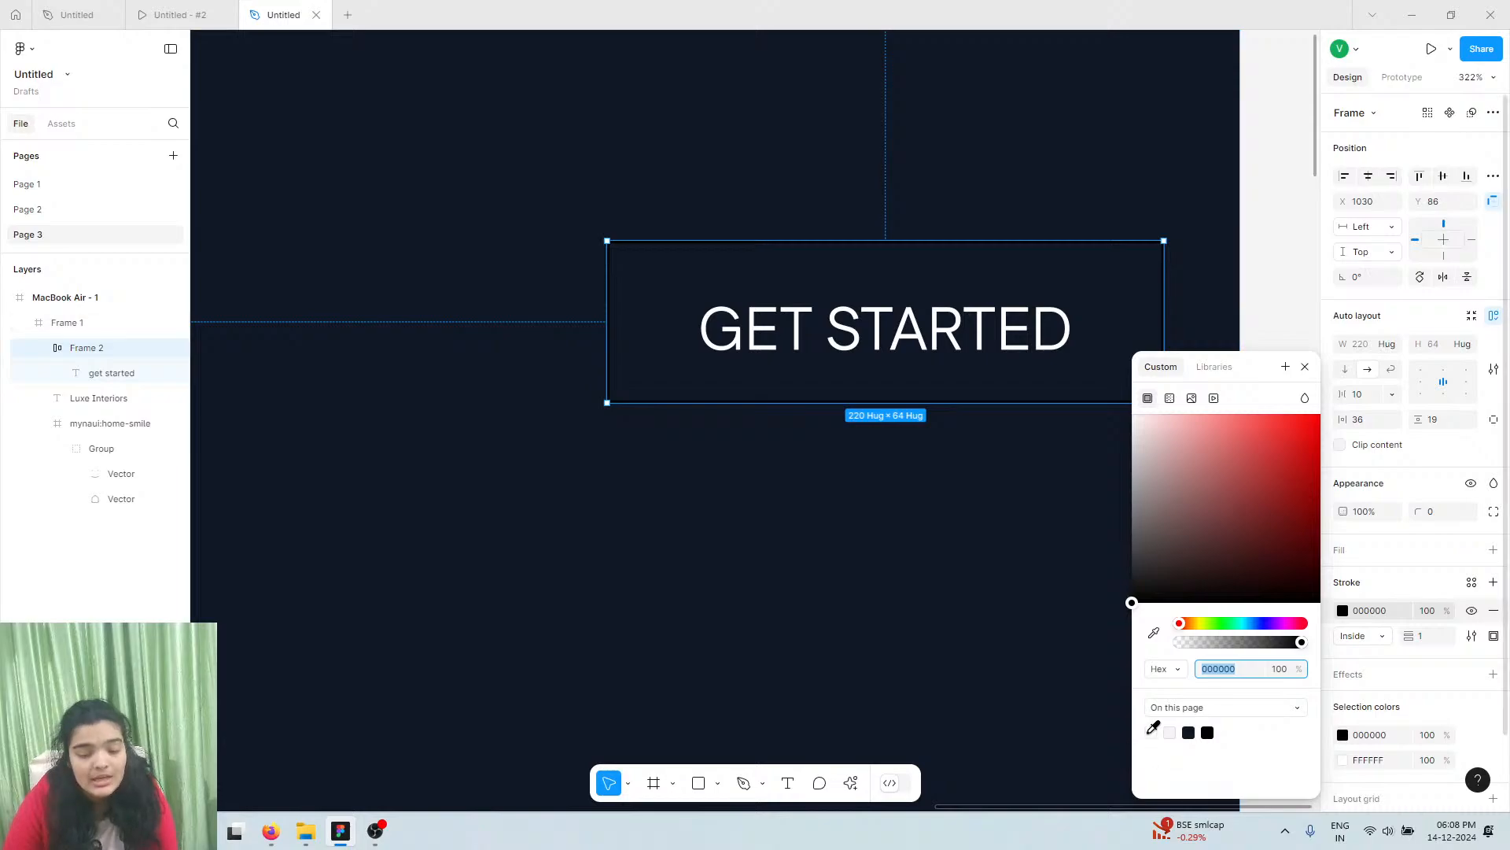
pyautogui.click(1151, 733)
pyautogui.moveTo(1420, 512); pyautogui.dragTo(63, 496)
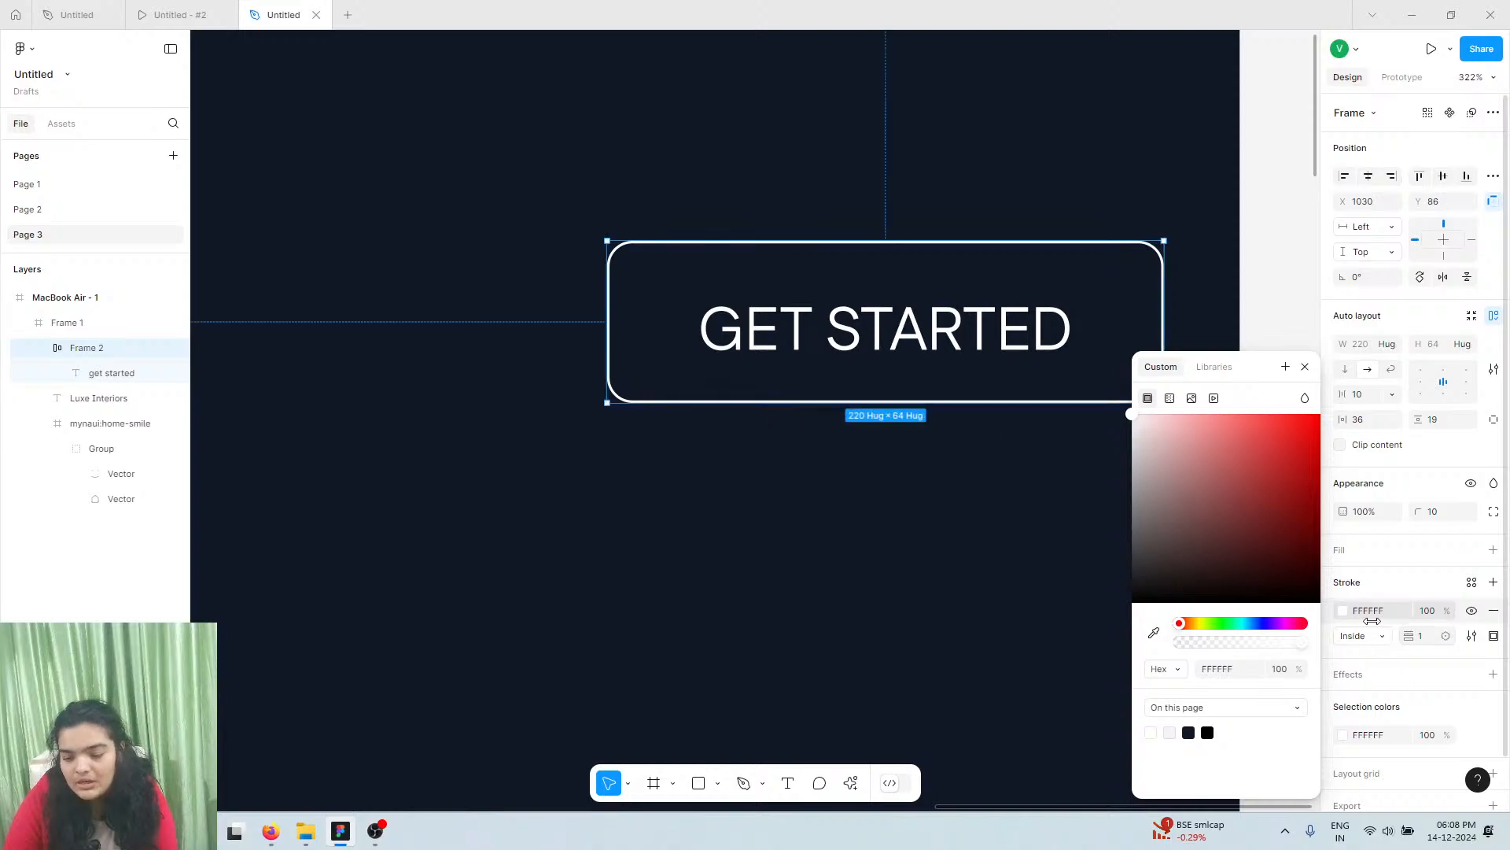
pyautogui.scroll(-5, 1014, 397)
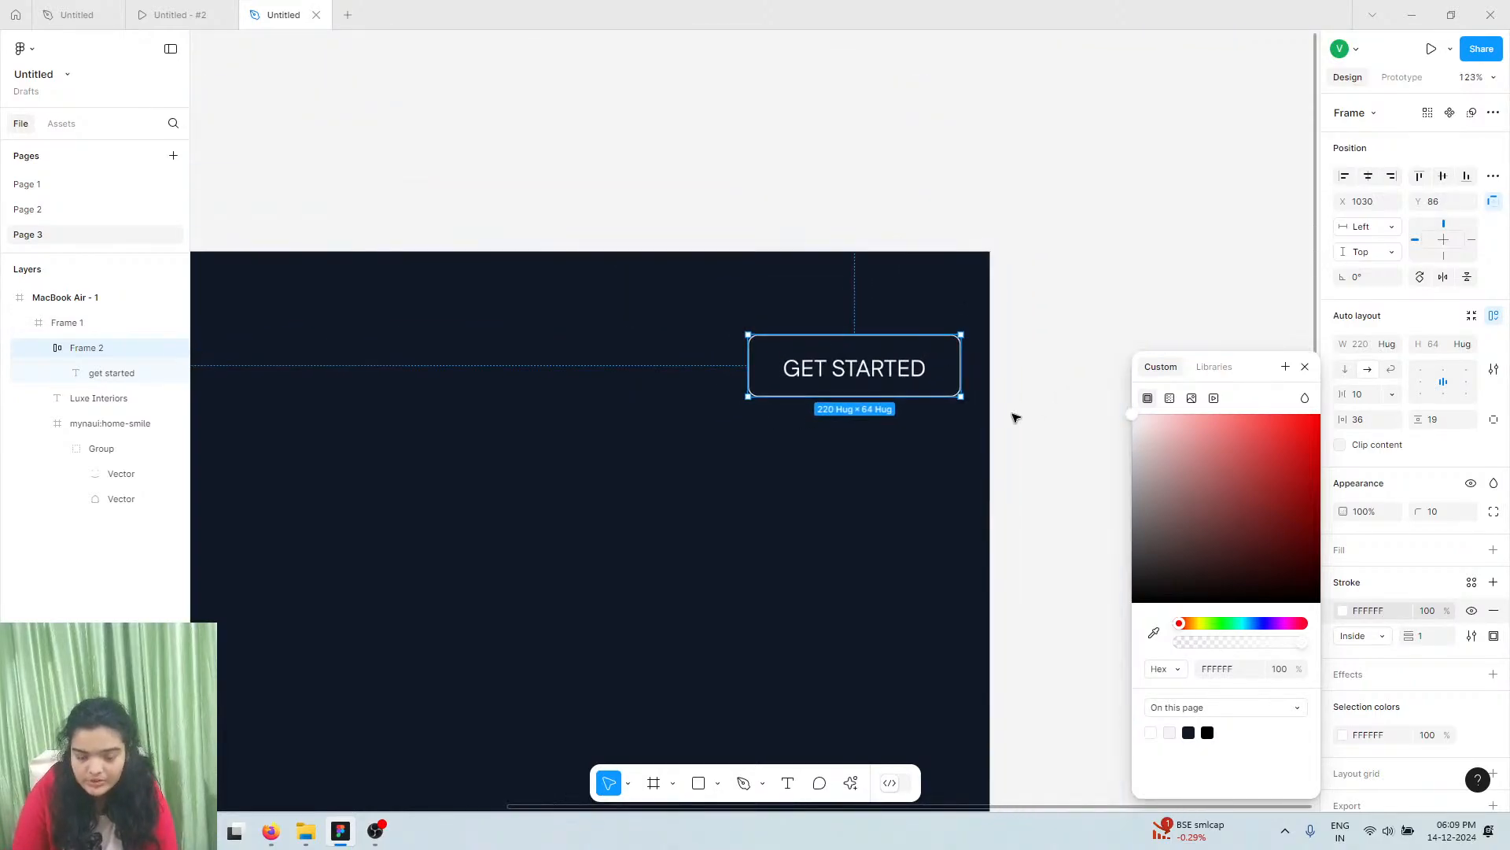
pyautogui.moveTo(862, 354); pyautogui.dragTo(858, 337)
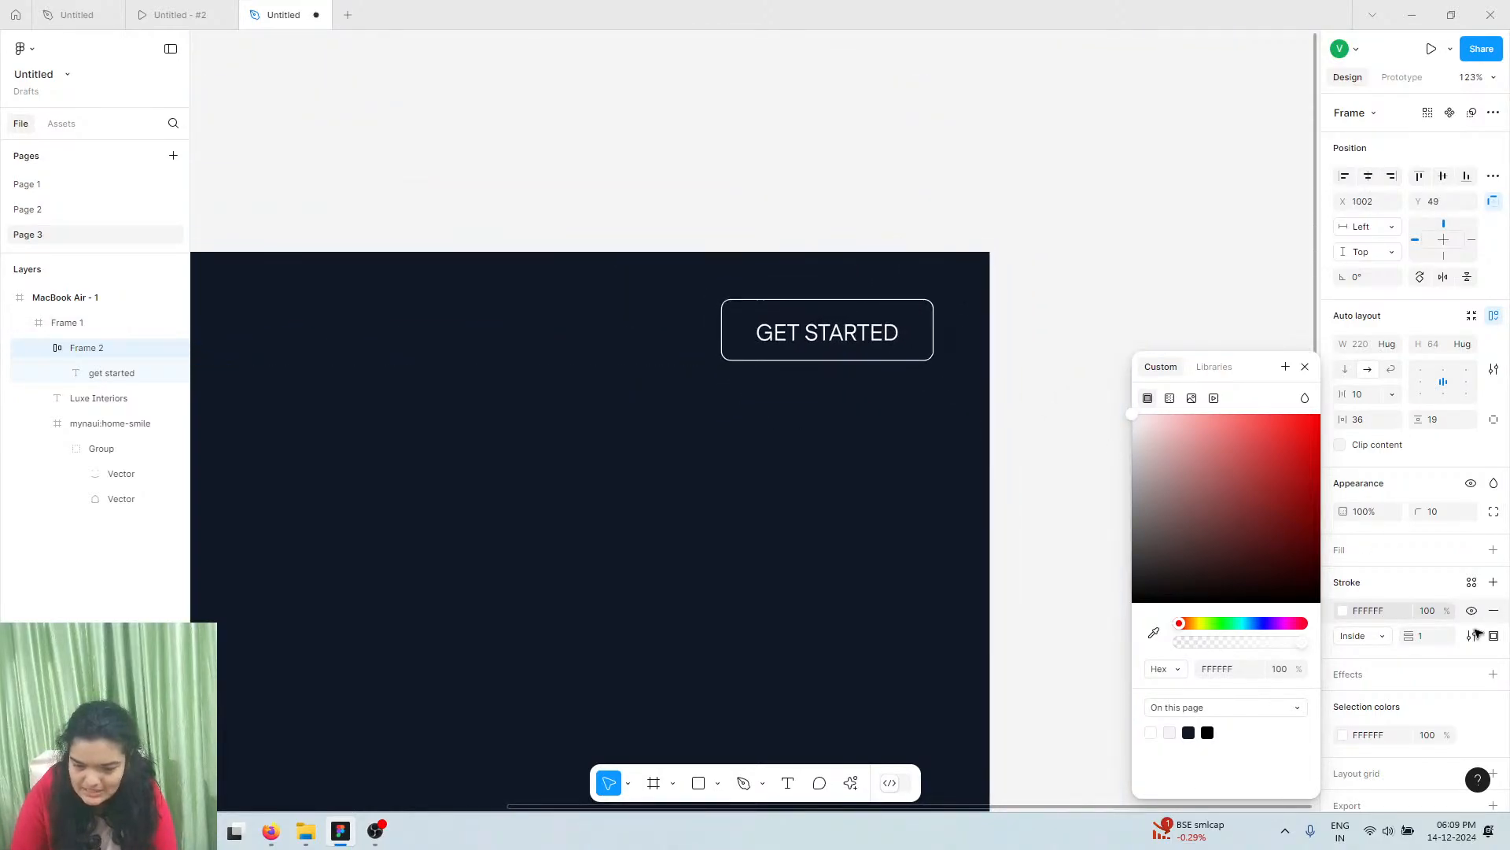
# Set the GET STARTED button's outline weight to 2
pyautogui.click(1445, 636)
pyautogui.click(1441, 639)
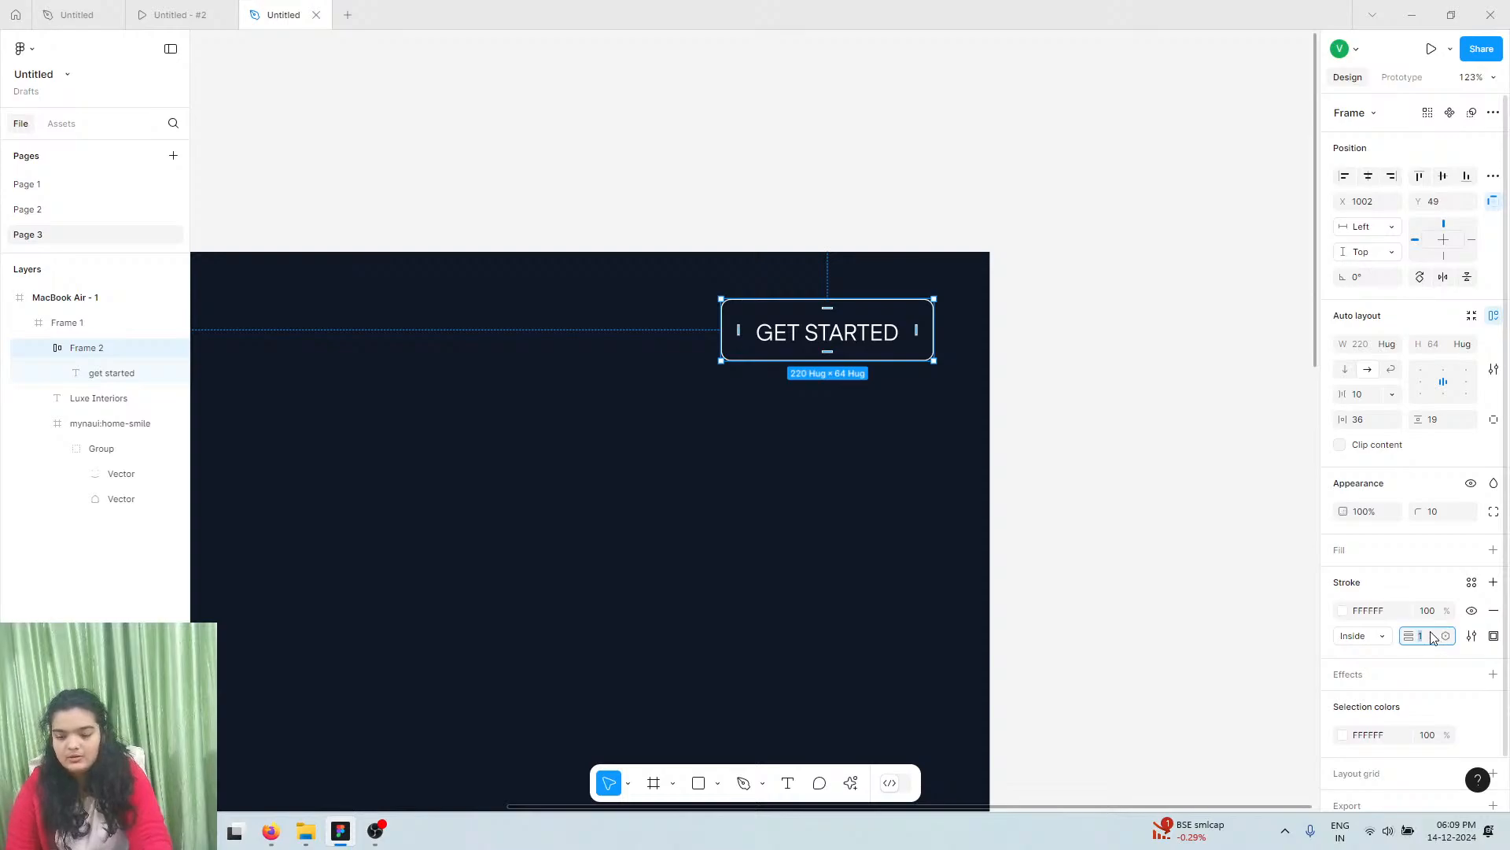
pyautogui.scroll(-4, 931, 550)
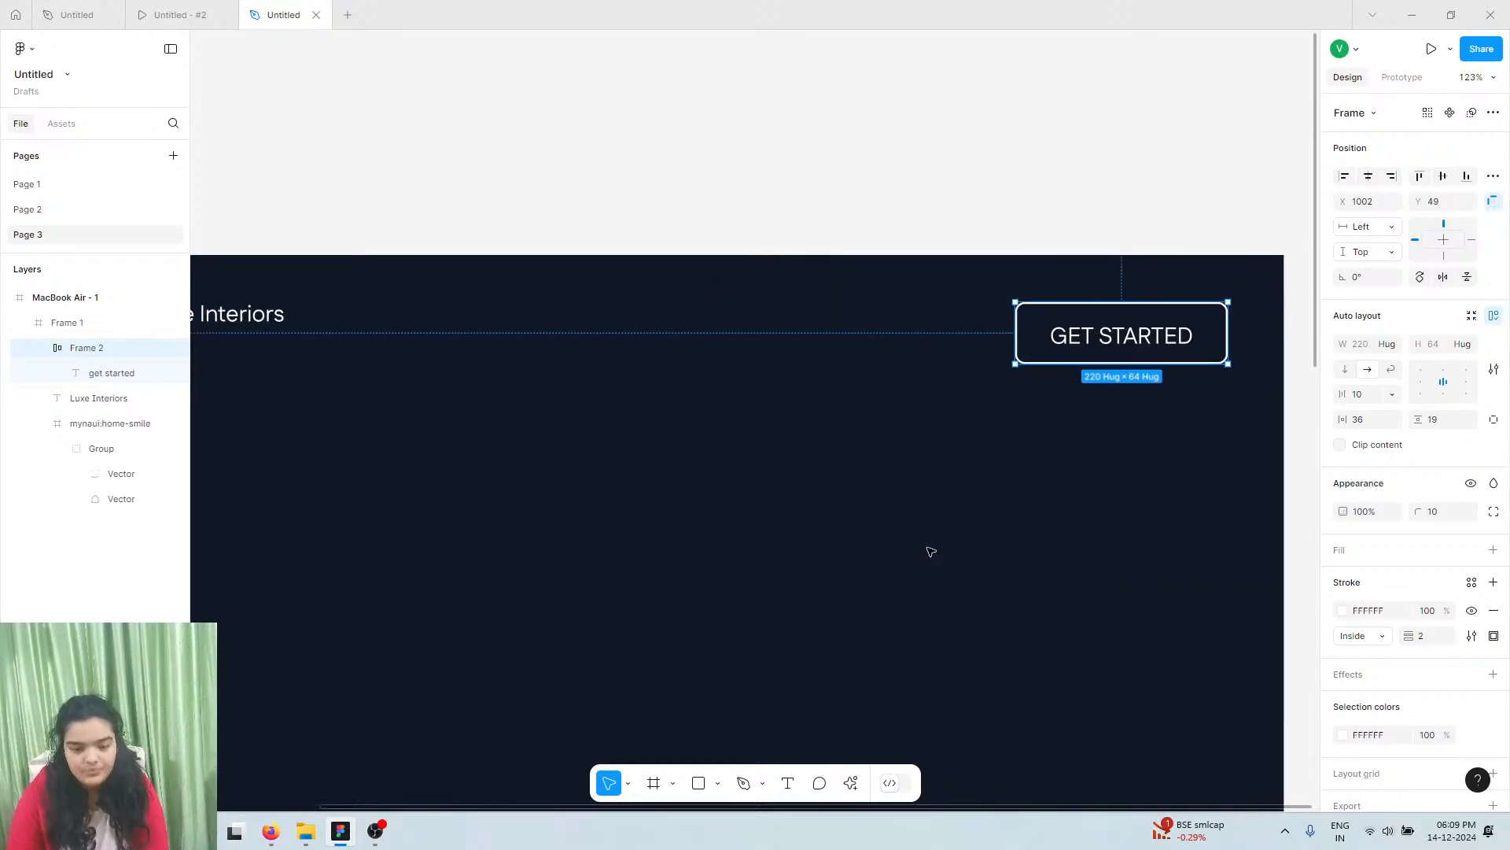
pyautogui.scroll(3, 951, 496)
pyautogui.scroll(-1, 951, 495)
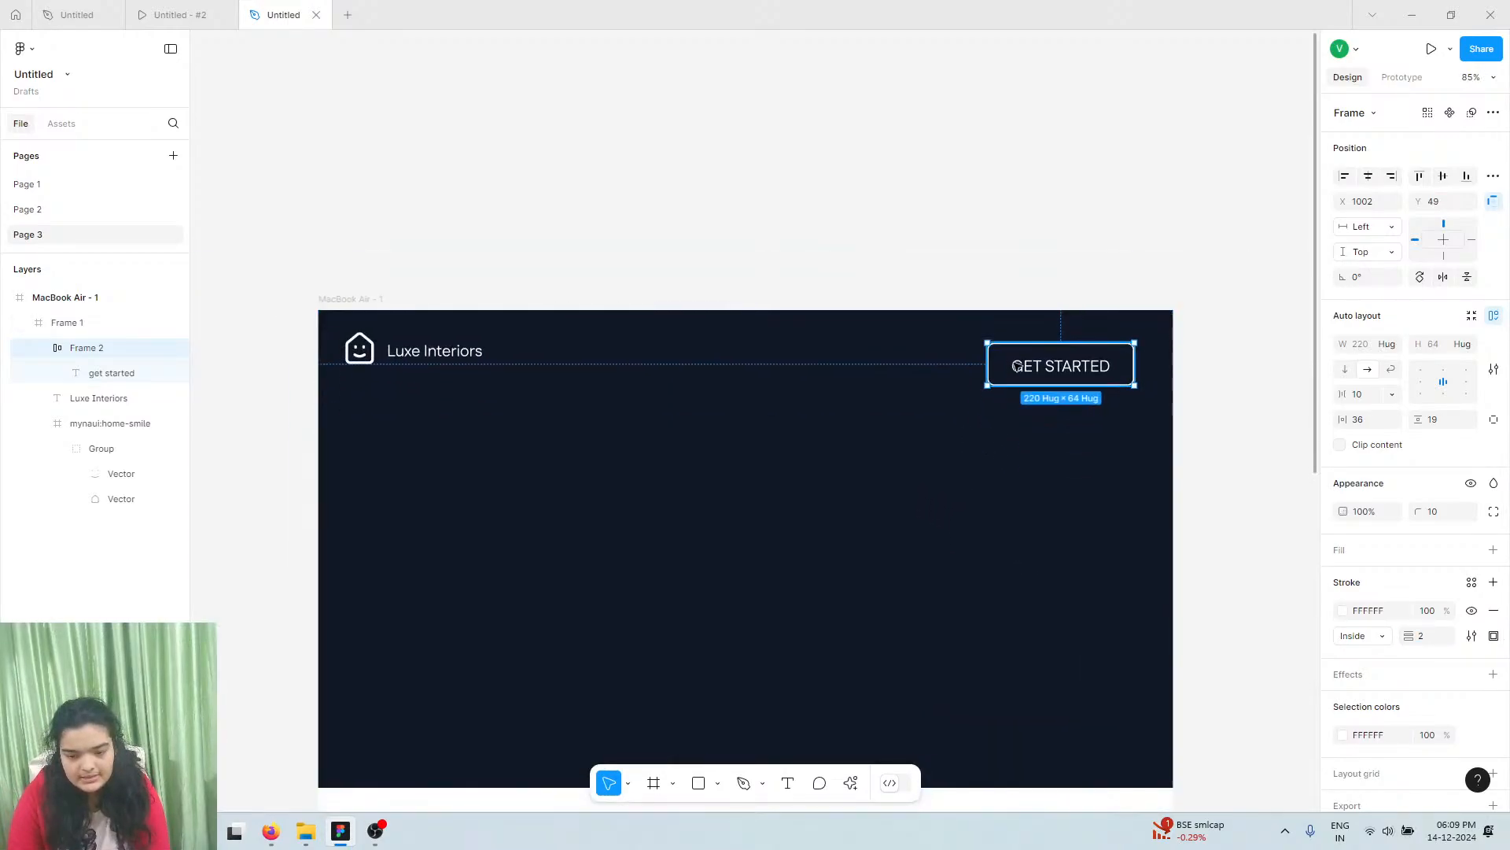
# Change the GET STARTED label's font size to 20 and set its width to Auto width
pyautogui.doubleClick(1064, 368)
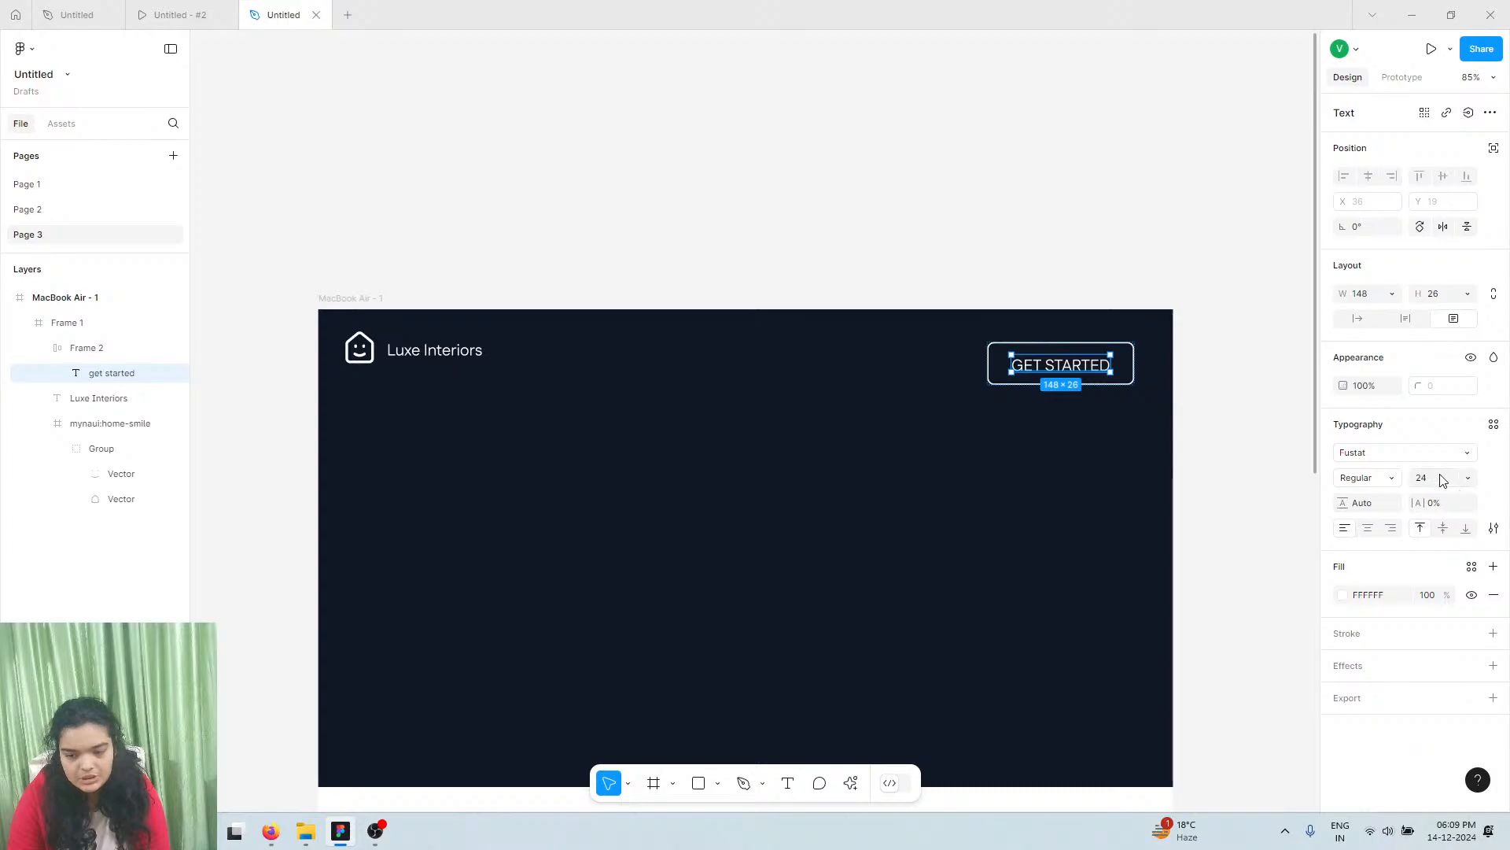
pyautogui.write('20')
pyautogui.press('Return')
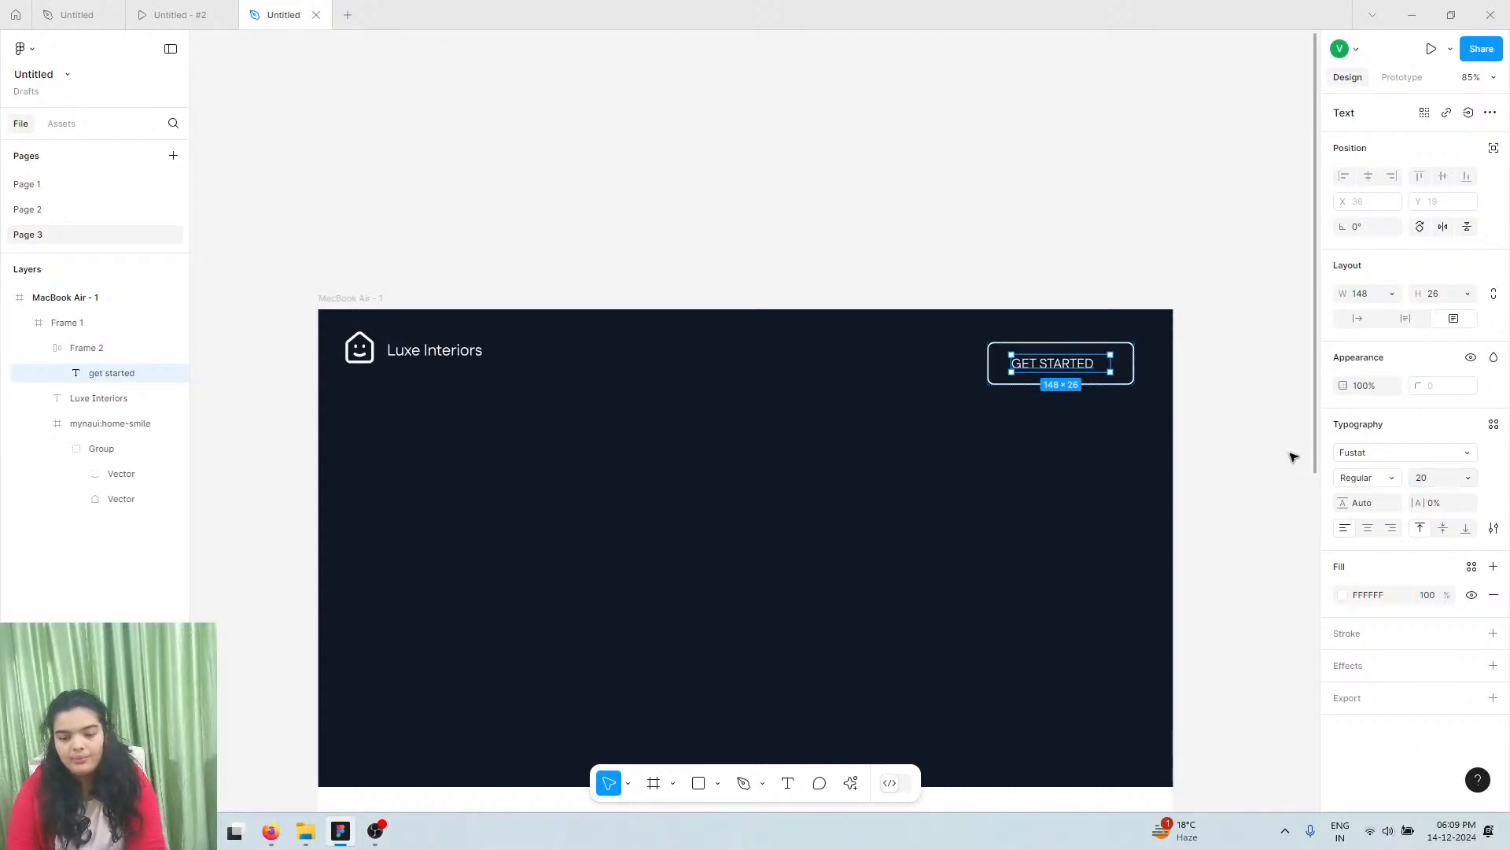
pyautogui.click(1358, 318)
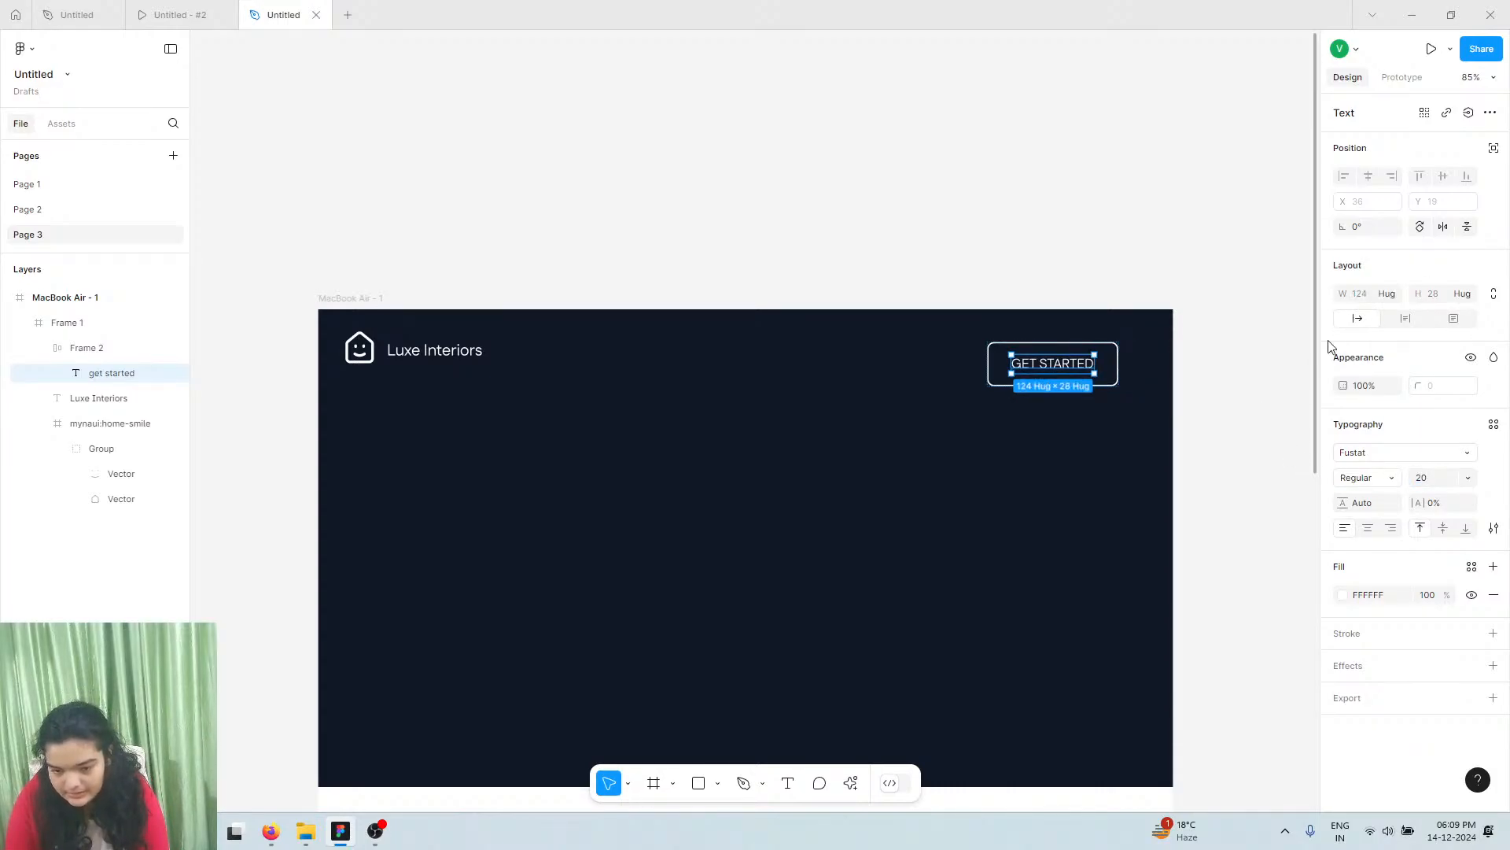
pyautogui.scroll(5, 1069, 368)
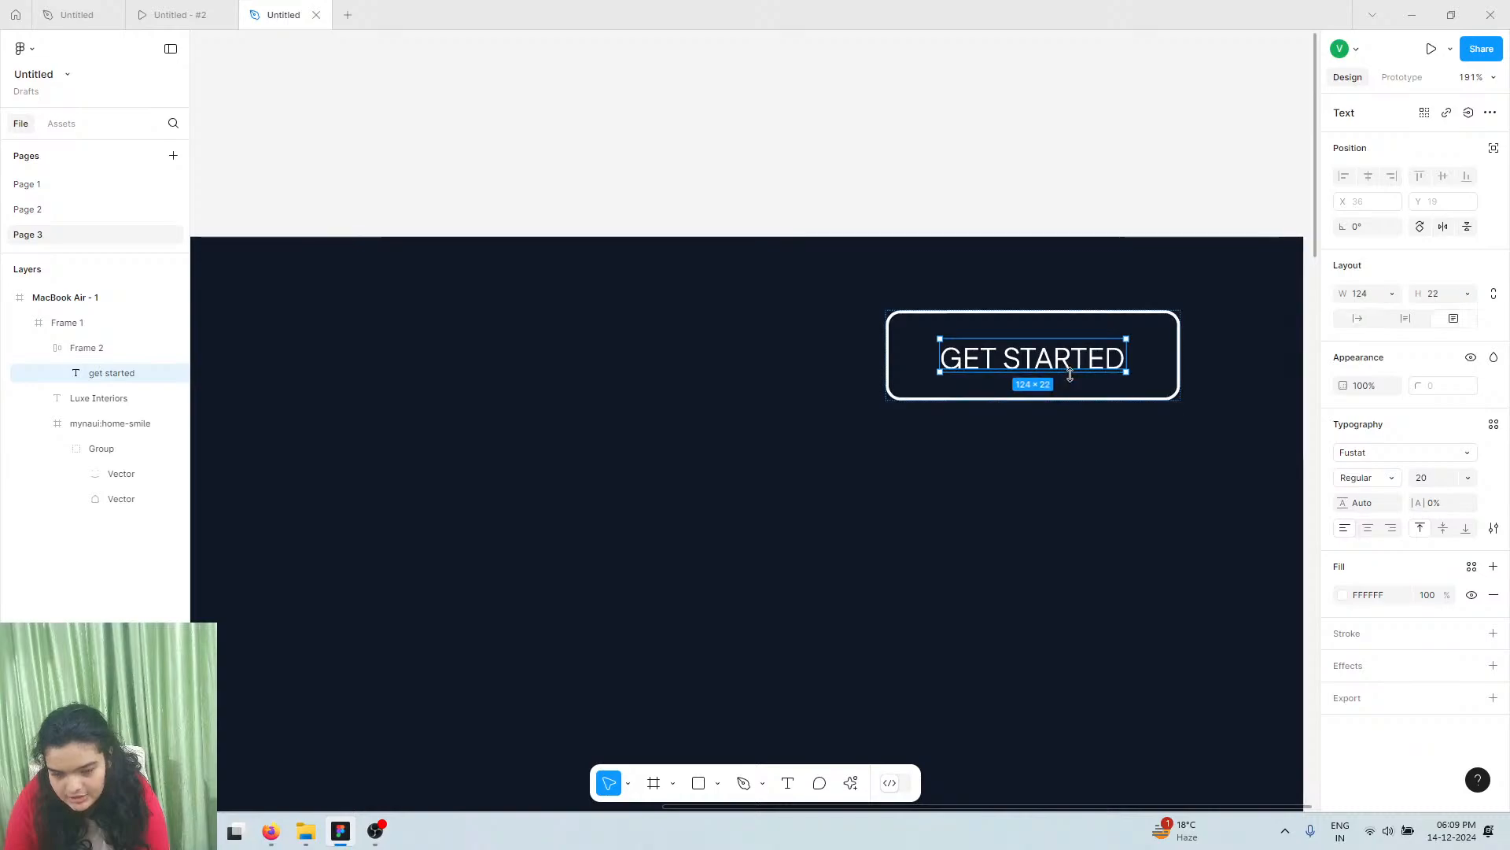
pyautogui.scroll(-5, 1068, 378)
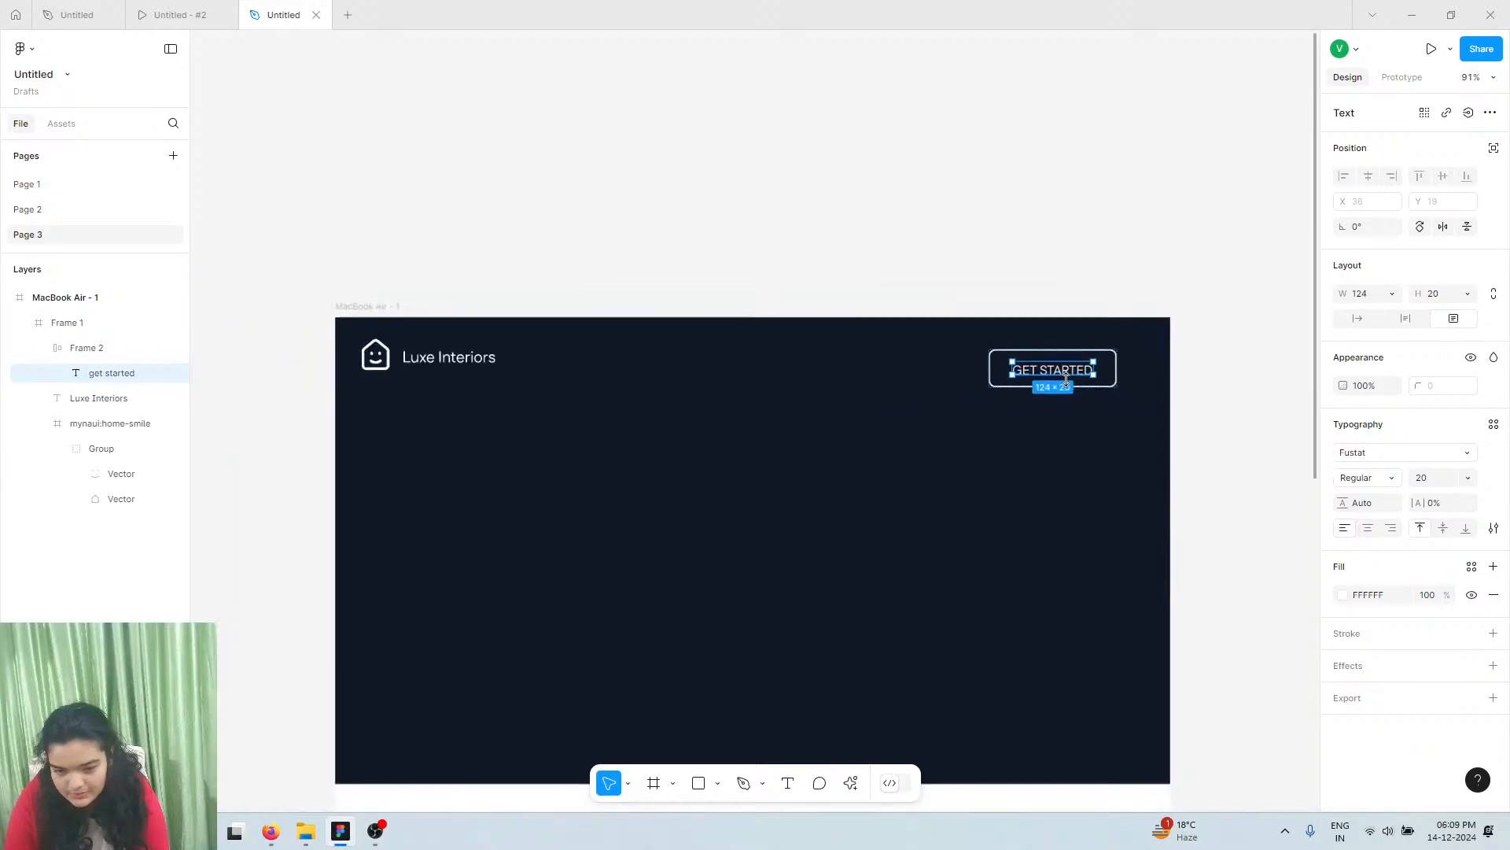
pyautogui.scroll(-1, 1067, 379)
pyautogui.press('Escape')
pyautogui.press('Escape')
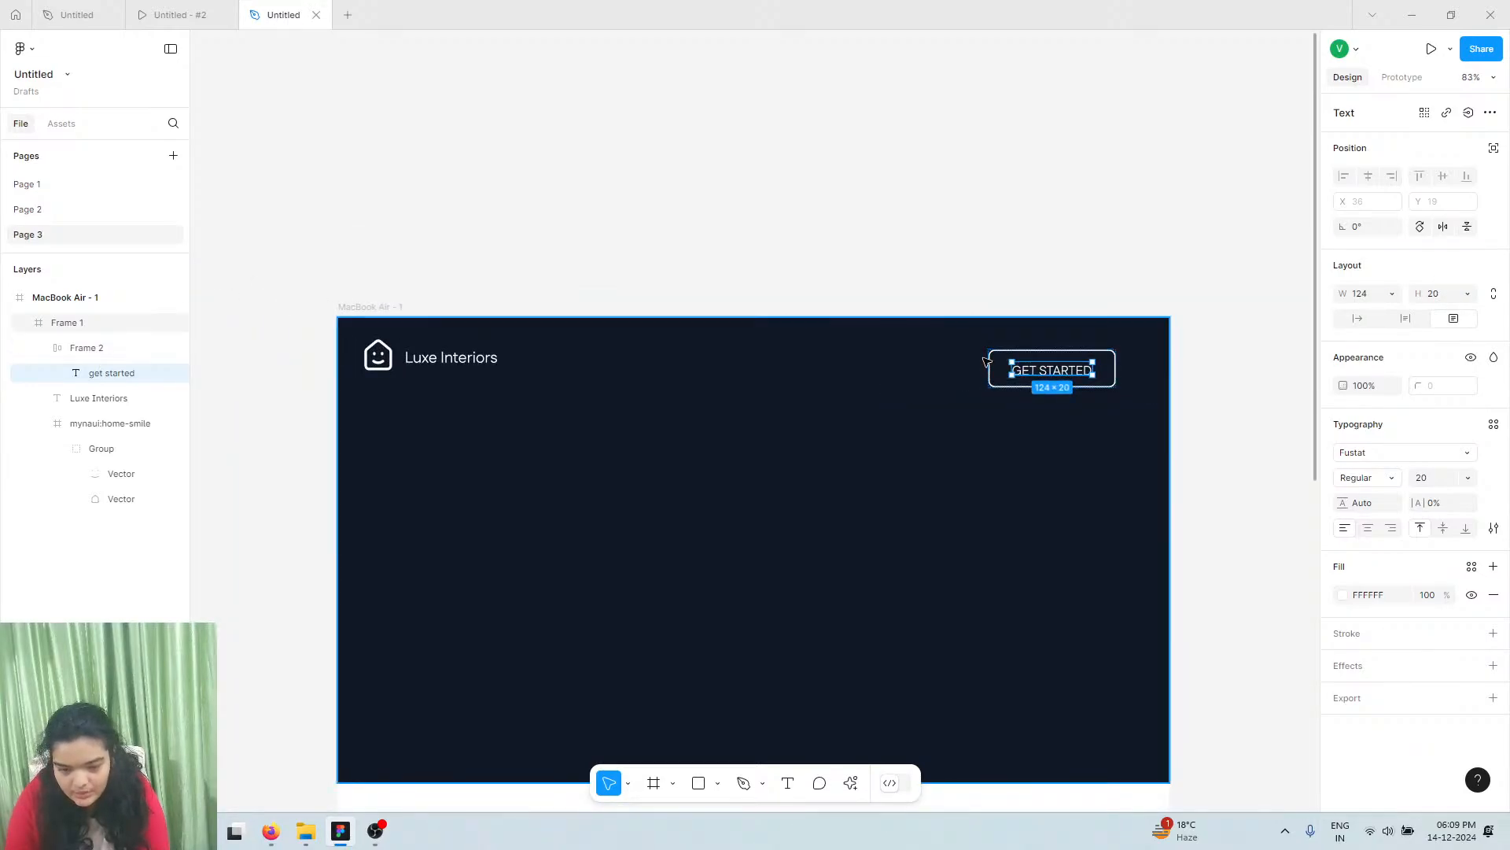
# Shrink the house logo icon to 51×51 and group it with the Luxe Interiors text
pyautogui.click(1017, 368)
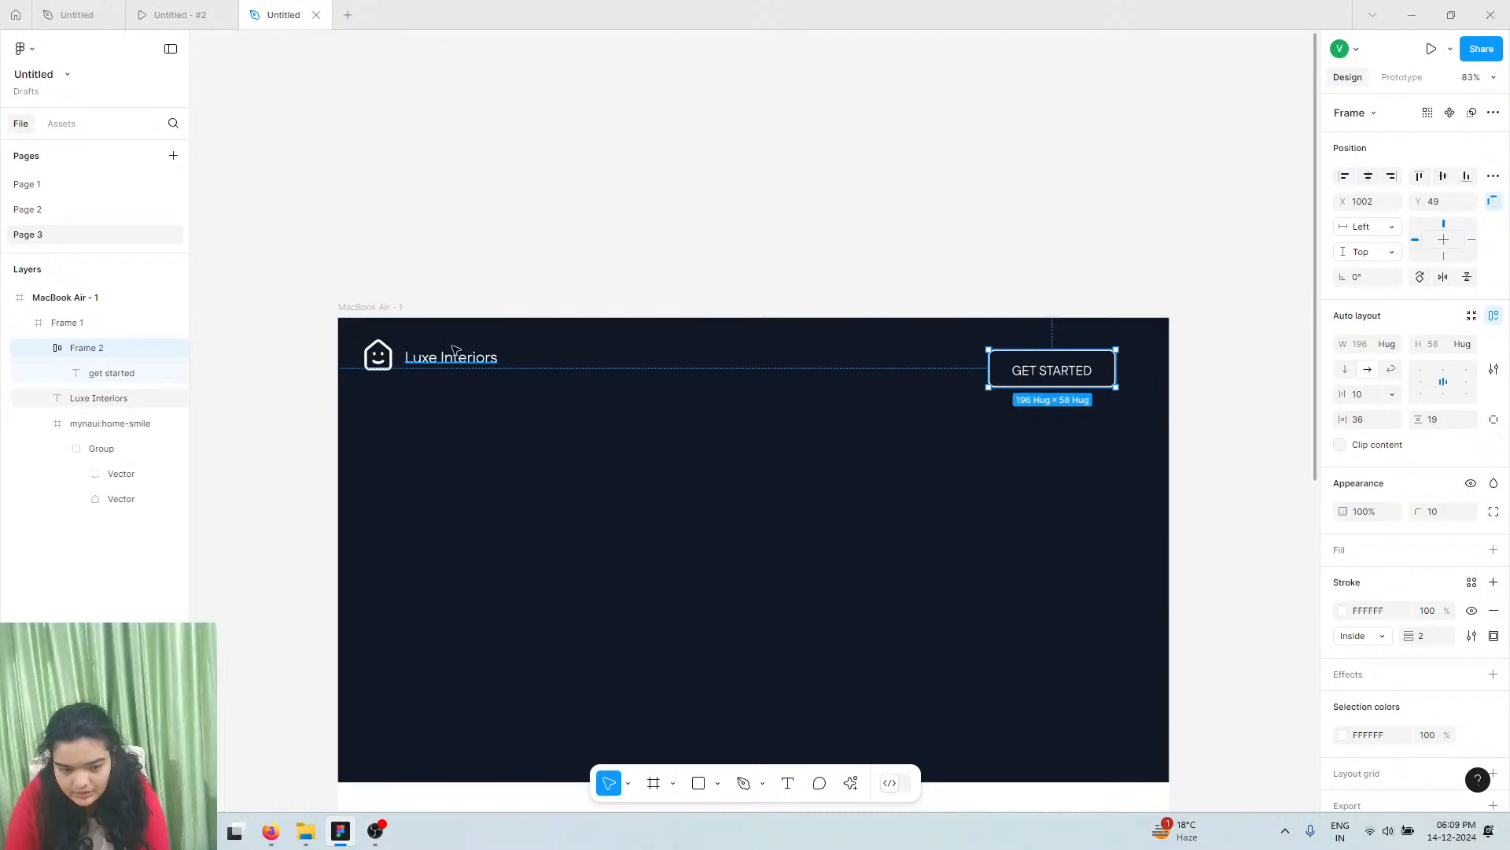
pyautogui.click(384, 363)
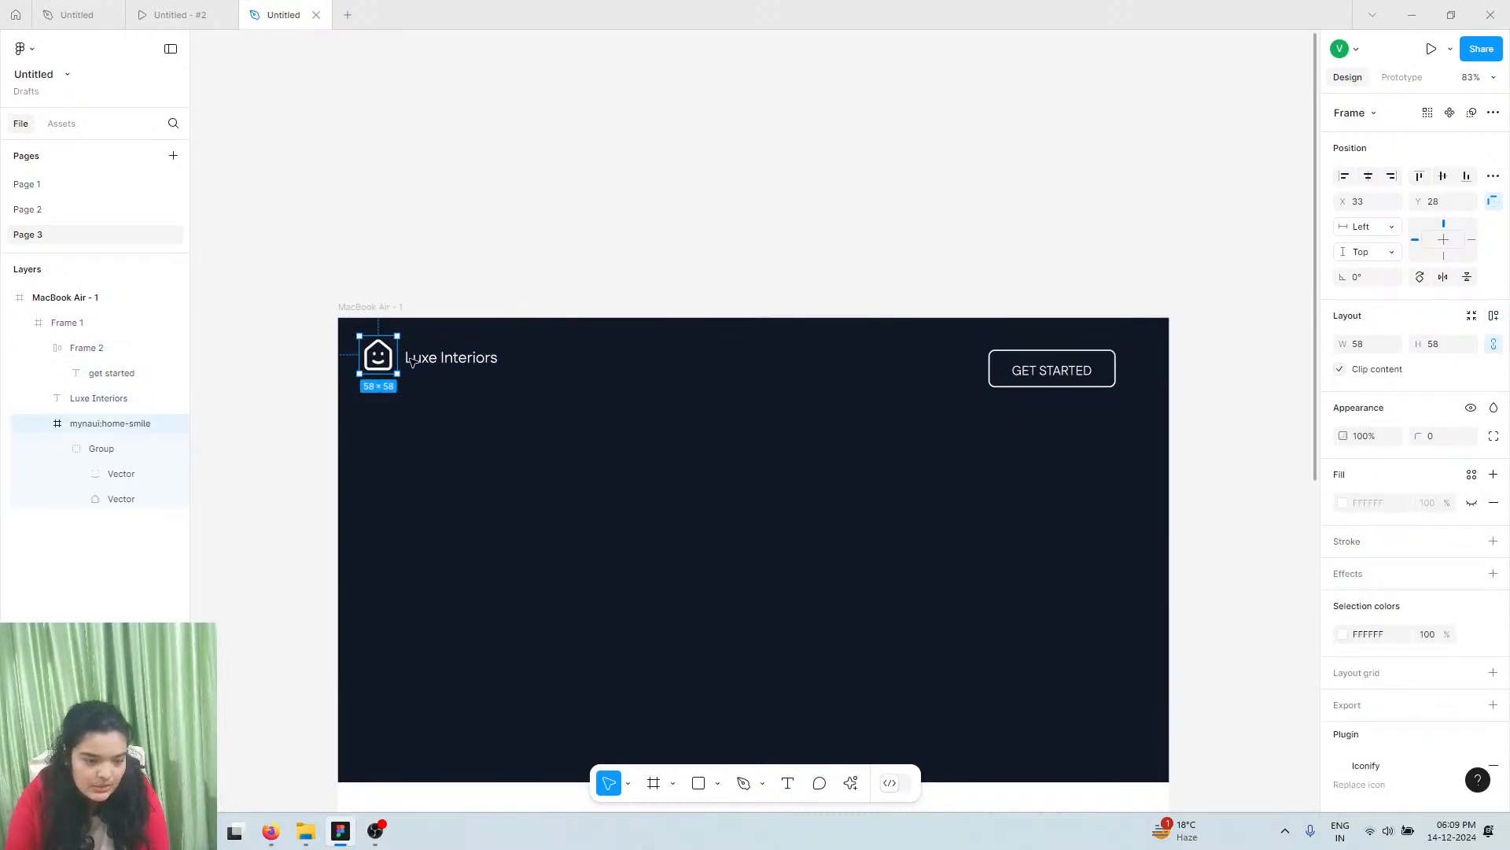
pyautogui.keyDown('shift'); pyautogui.click(424, 366); pyautogui.keyUp('shift')
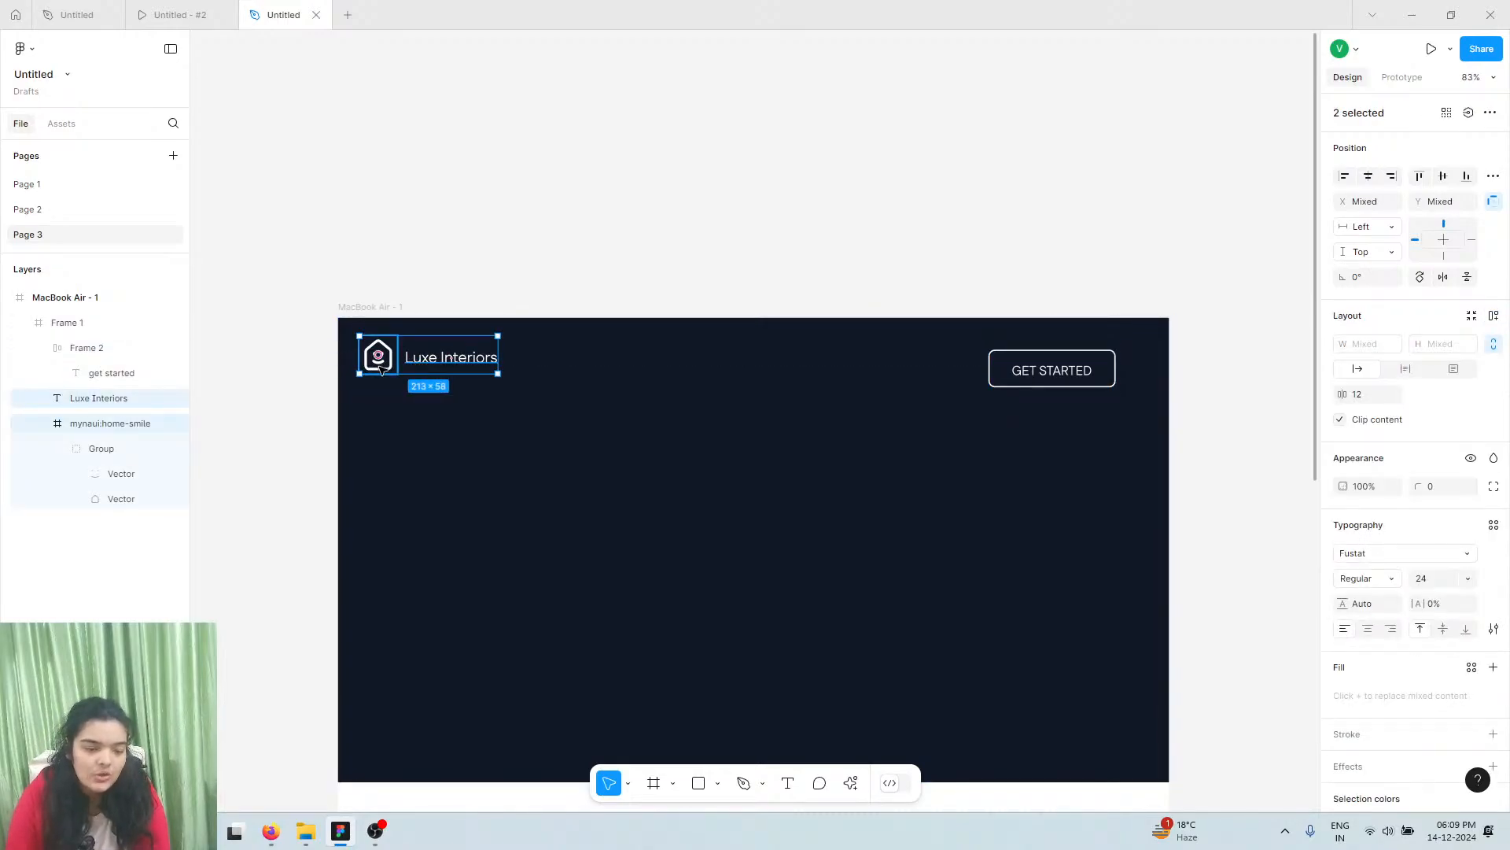
pyautogui.click(380, 370)
pyautogui.scroll(5, 380, 369)
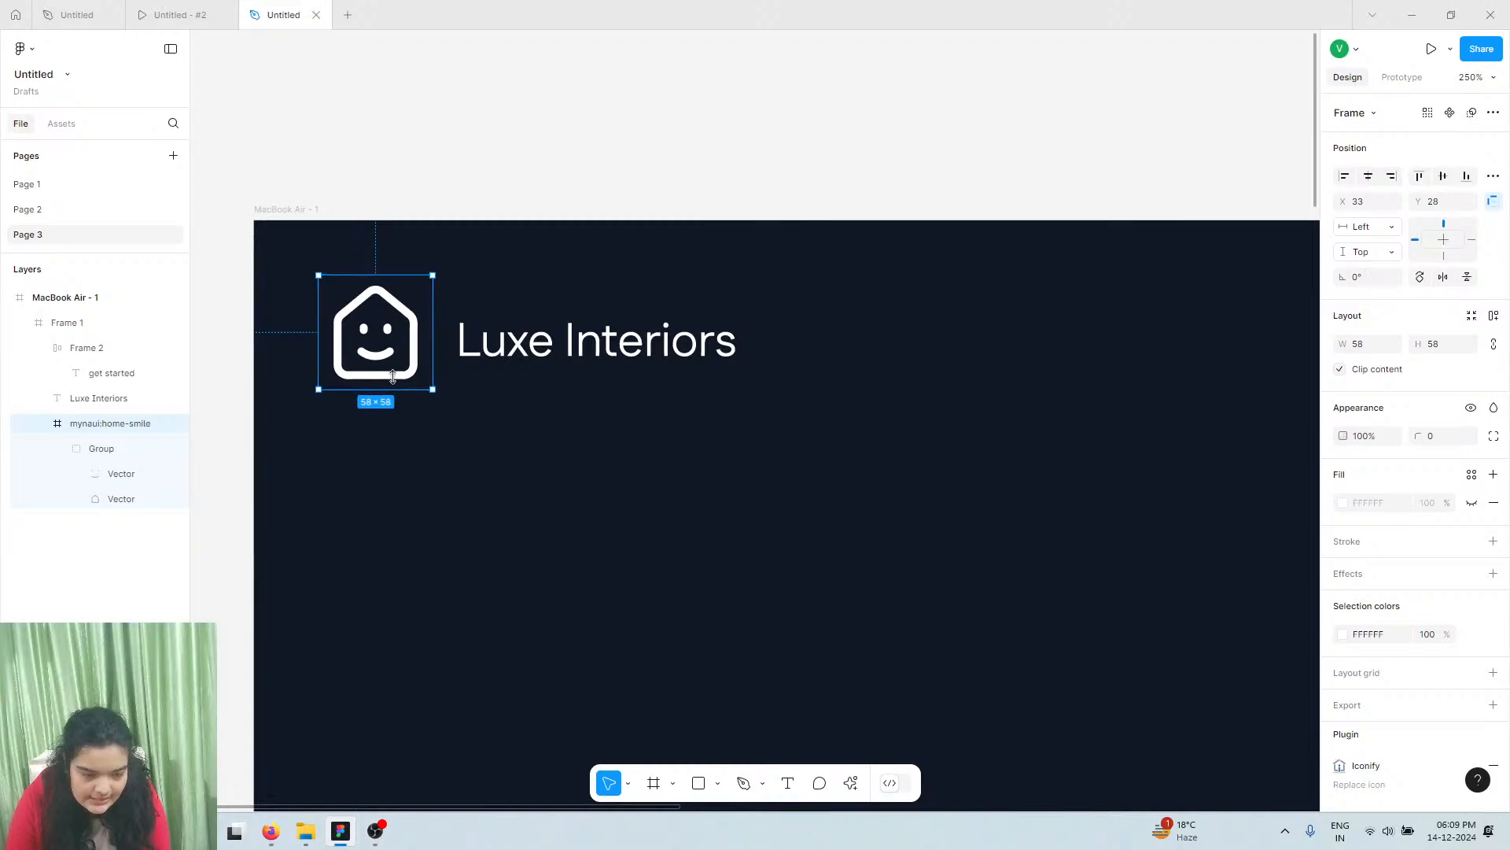
pyautogui.moveTo(394, 389); pyautogui.dragTo(397, 336)
pyautogui.keyDown('shift'); pyautogui.click(537, 344); pyautogui.keyUp('shift')
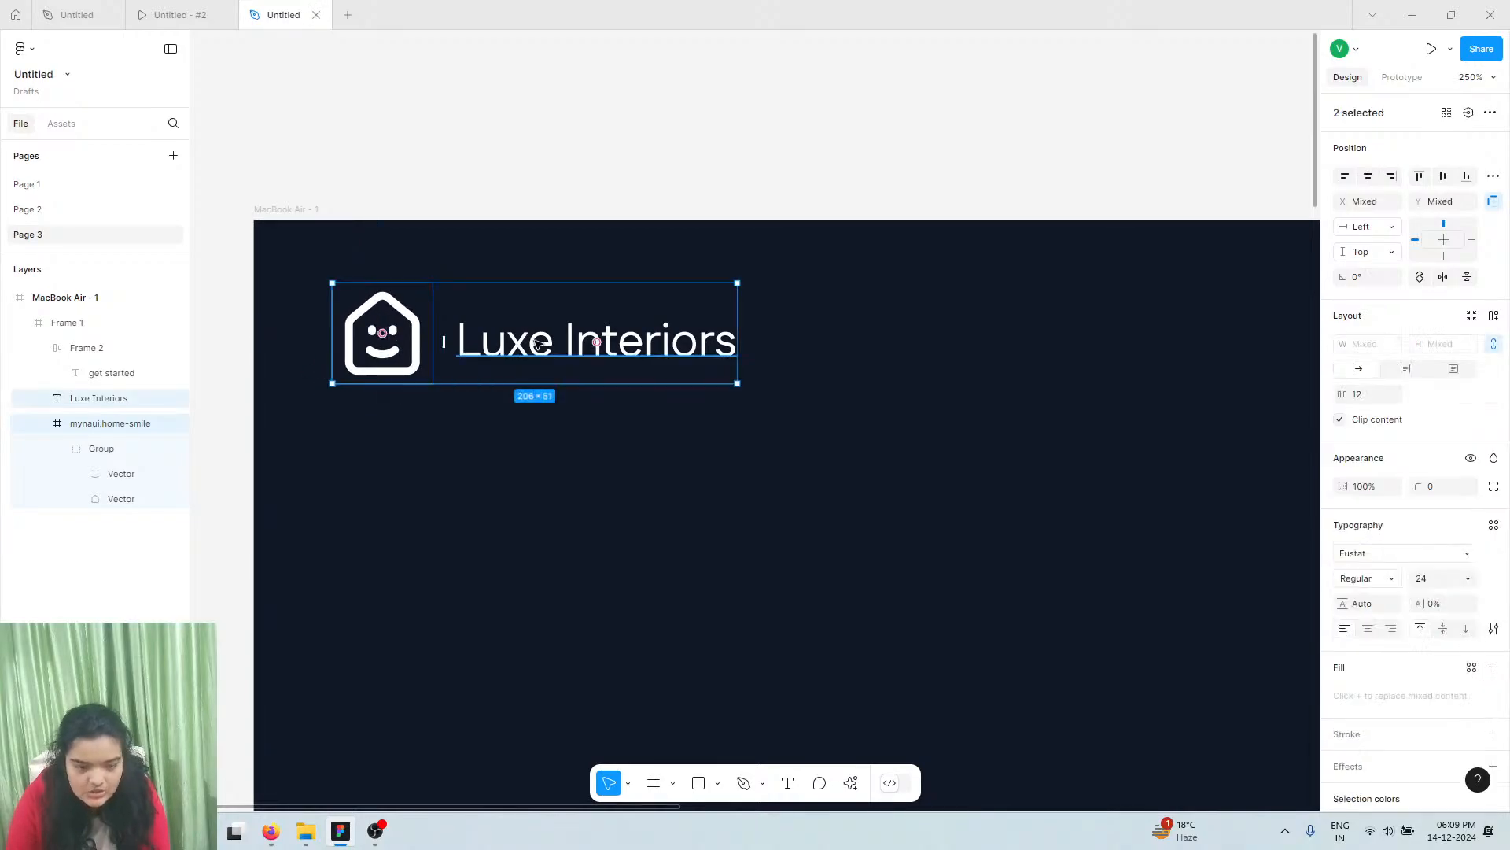
pyautogui.hotkey('ctrl', 'g')
# Align GET STARTED with the logo, group them, and make the group an auto-layout navbar
pyautogui.scroll(-5, 538, 344)
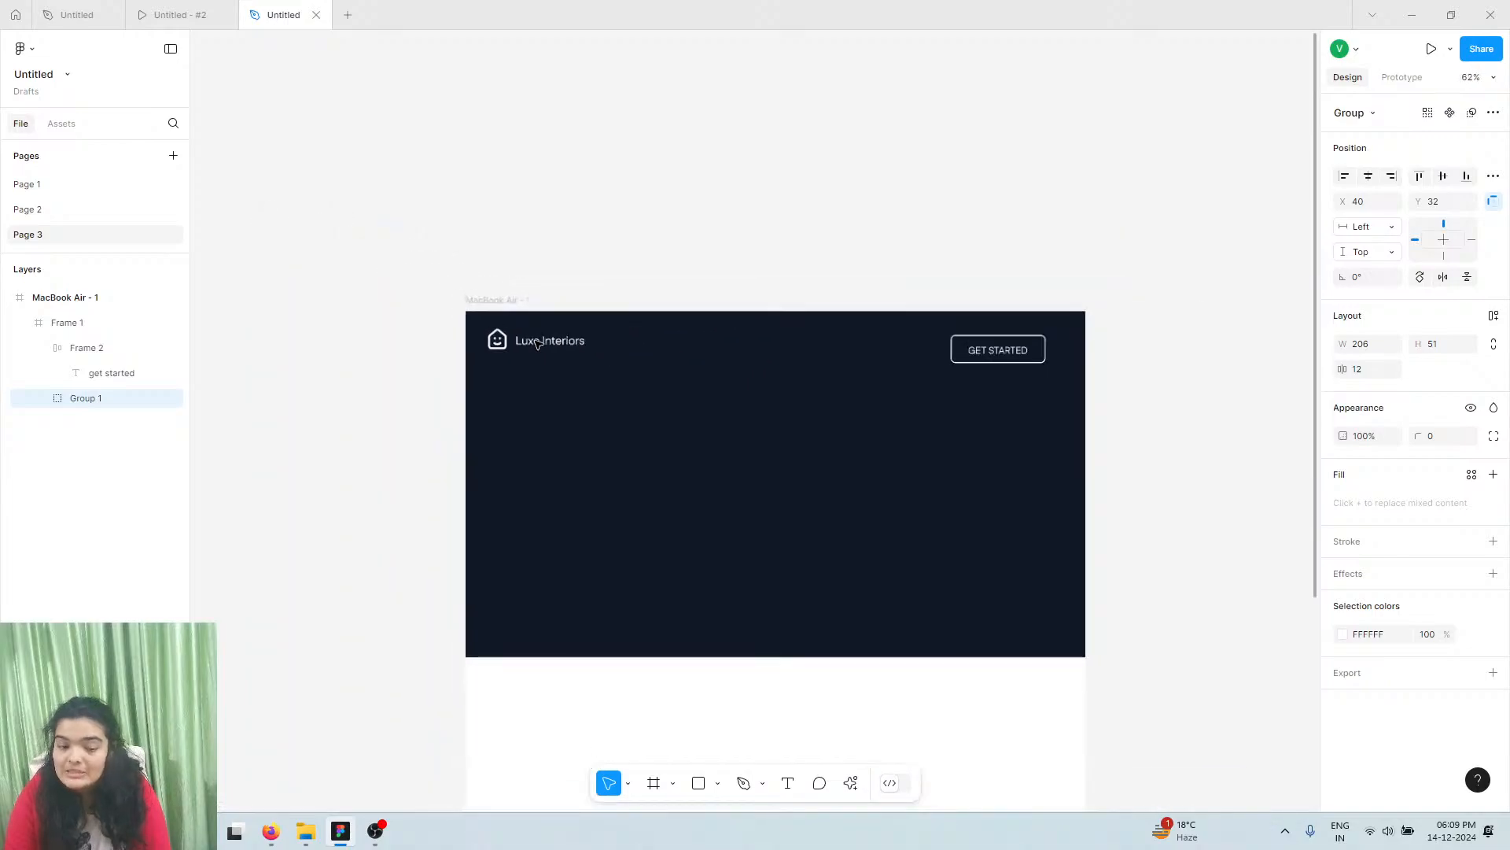
pyautogui.hscroll(3, 622, 354)
pyautogui.click(708, 354)
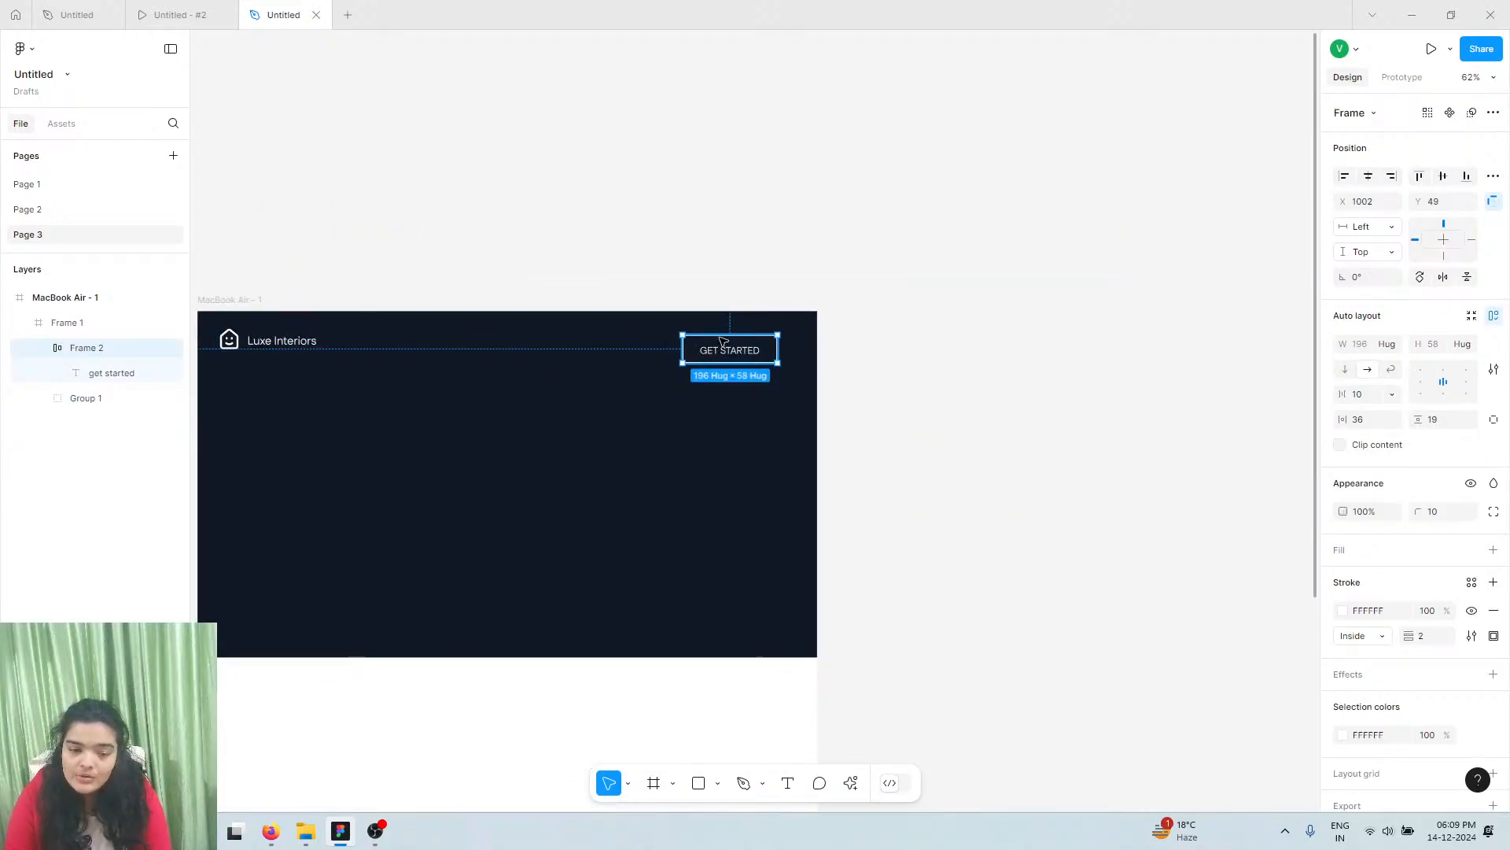
pyautogui.moveTo(709, 354); pyautogui.dragTo(732, 344)
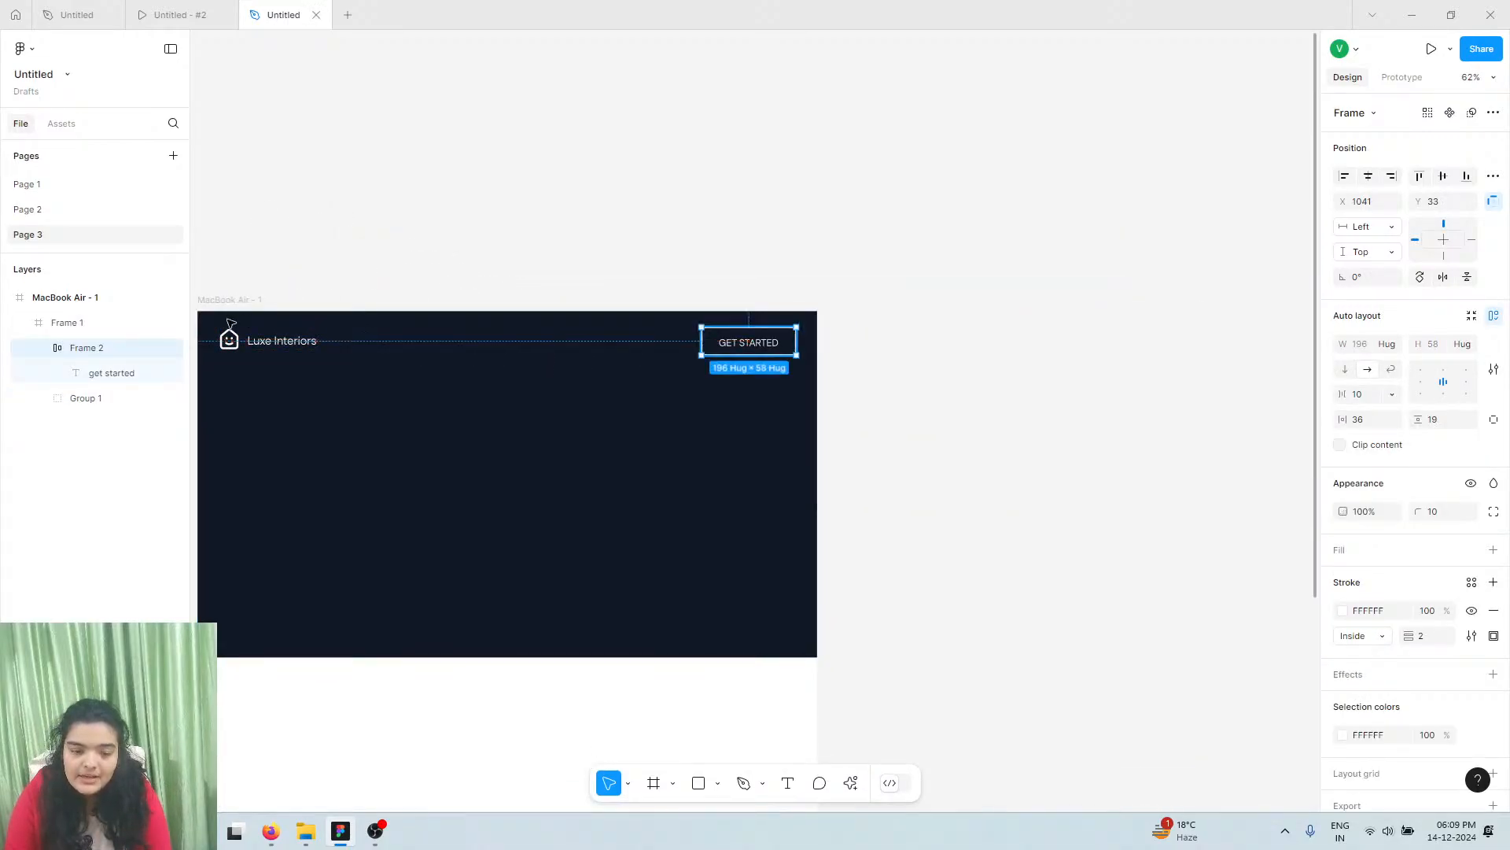
pyautogui.keyDown('shift'); pyautogui.click(236, 343); pyautogui.keyUp('shift')
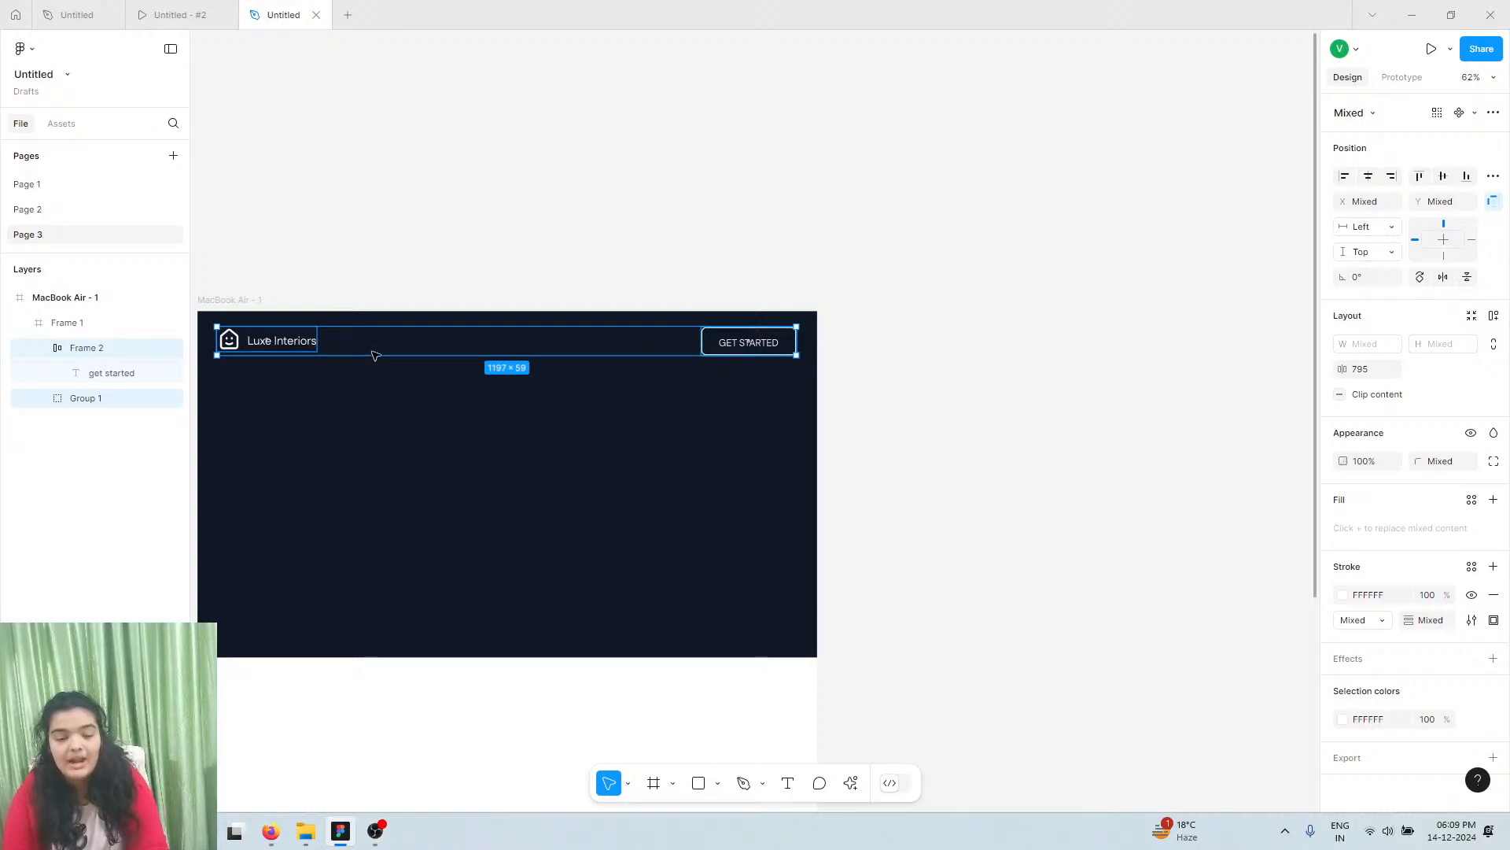
pyautogui.hotkey('ctrl', 'g')
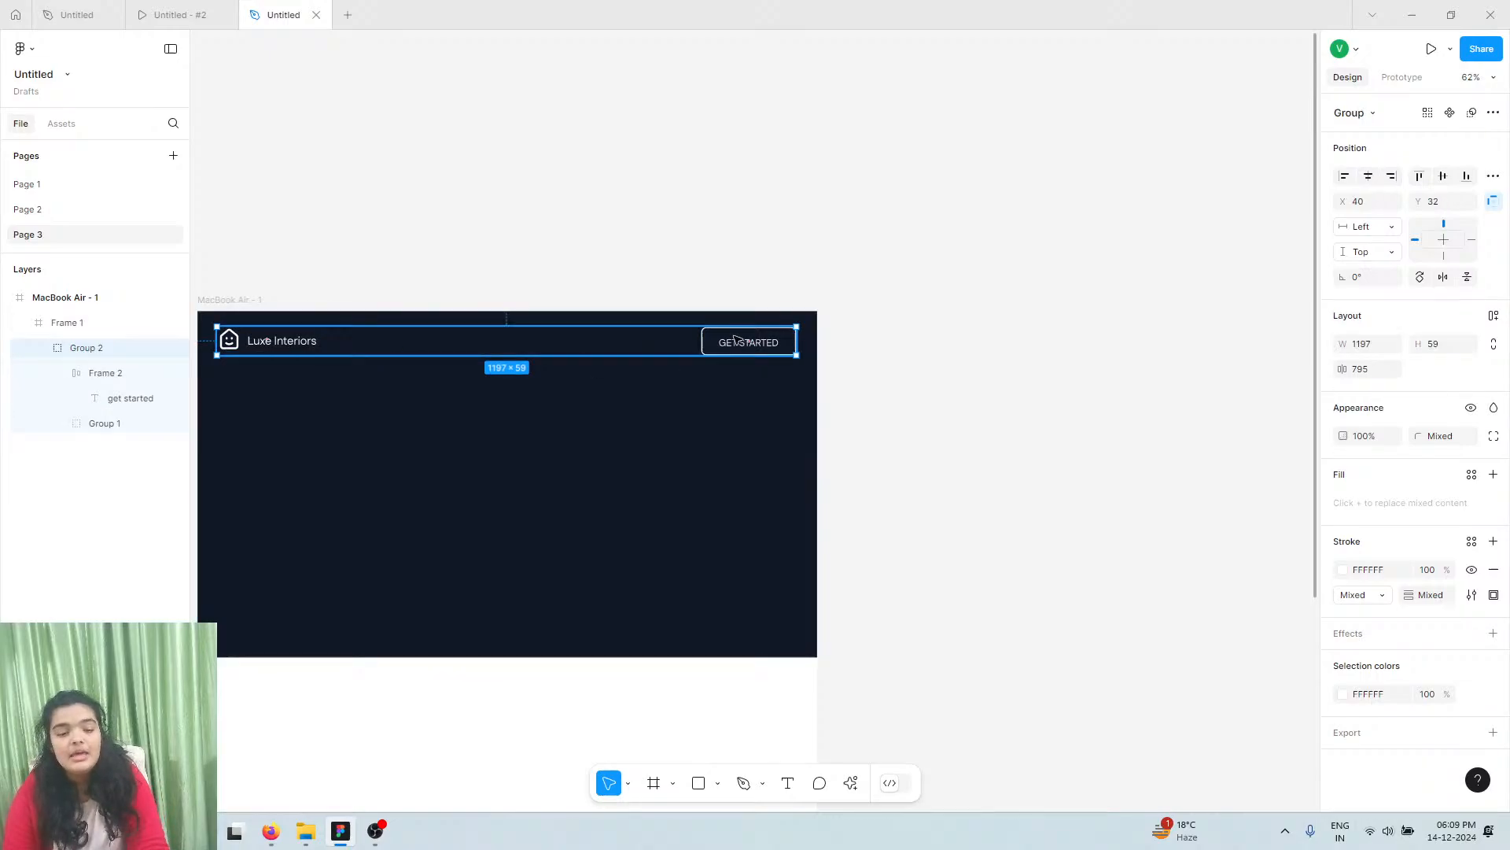
pyautogui.click(1494, 317)
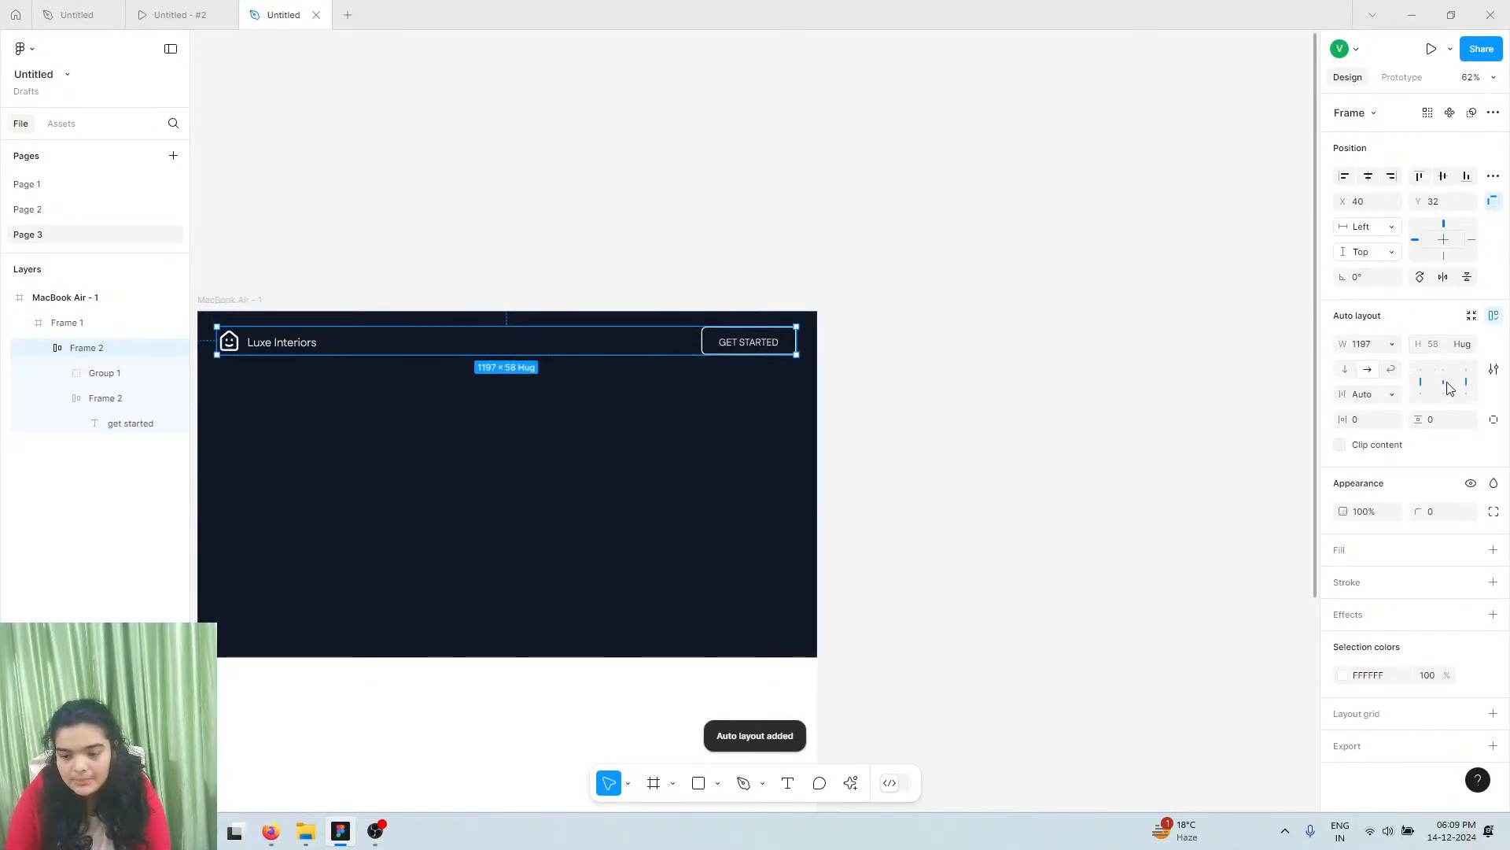
# Extend the dark MacBook page frame's height to 797
pyautogui.hscroll(-2, 318, 401)
pyautogui.hscroll(-2, 310, 382)
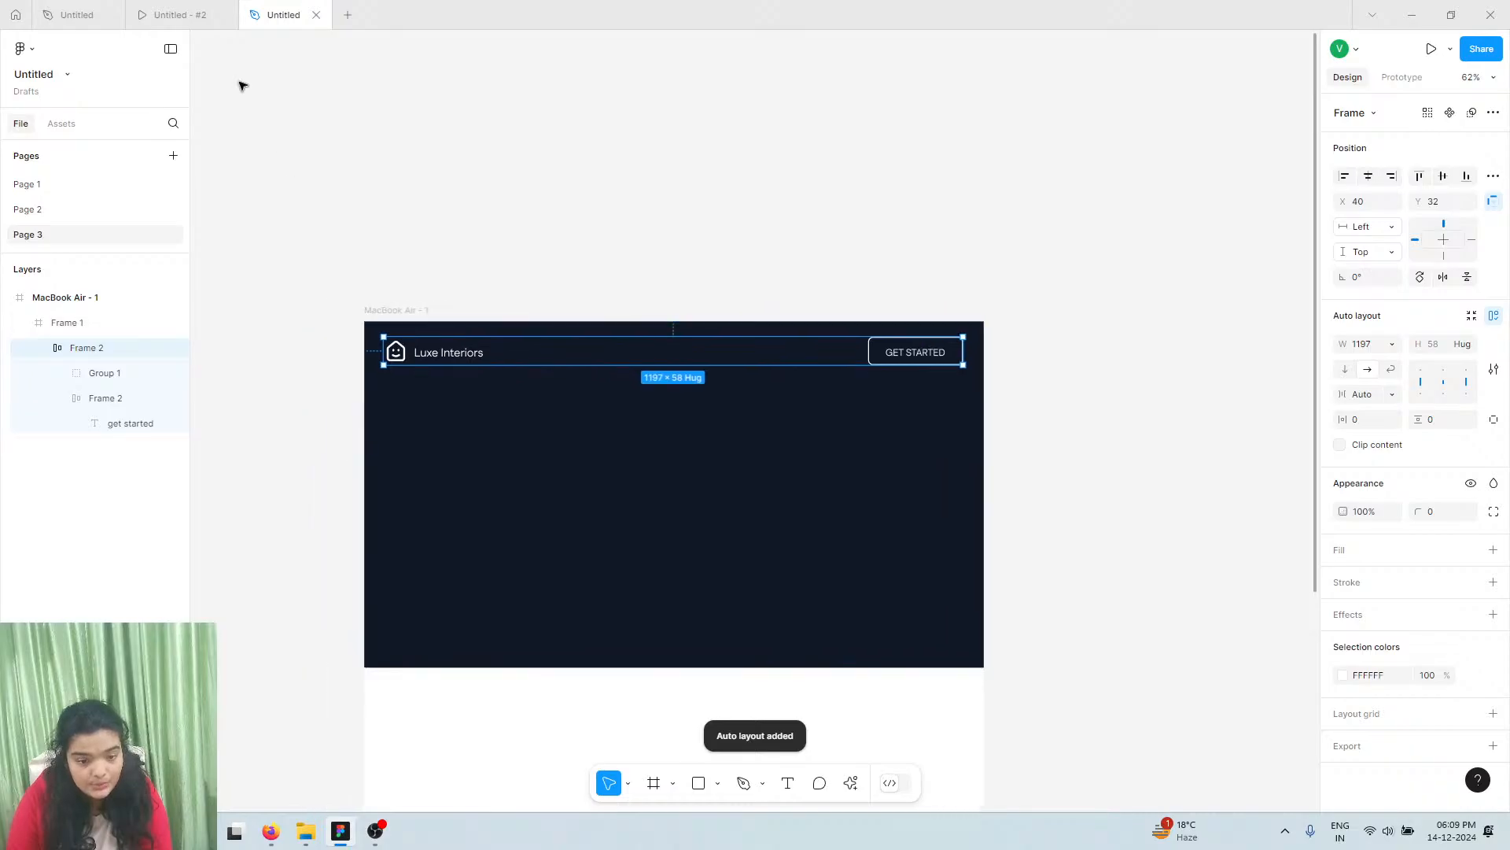
pyautogui.click(530, 590)
pyautogui.moveTo(527, 670); pyautogui.dragTo(528, 706)
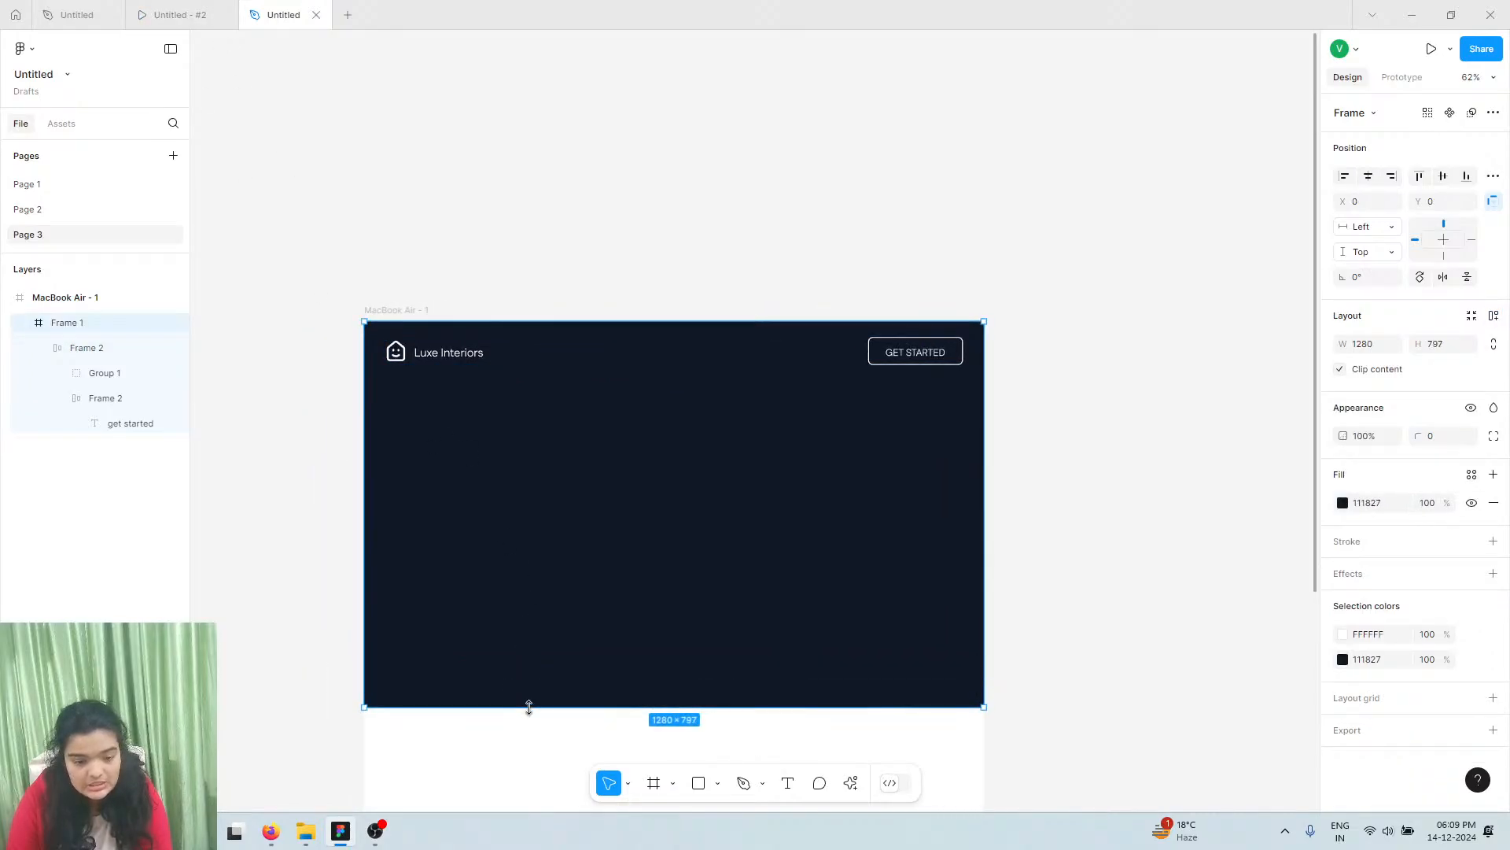
# View the Luxe Interiors reference prototype preview
pyautogui.click(167, 8)
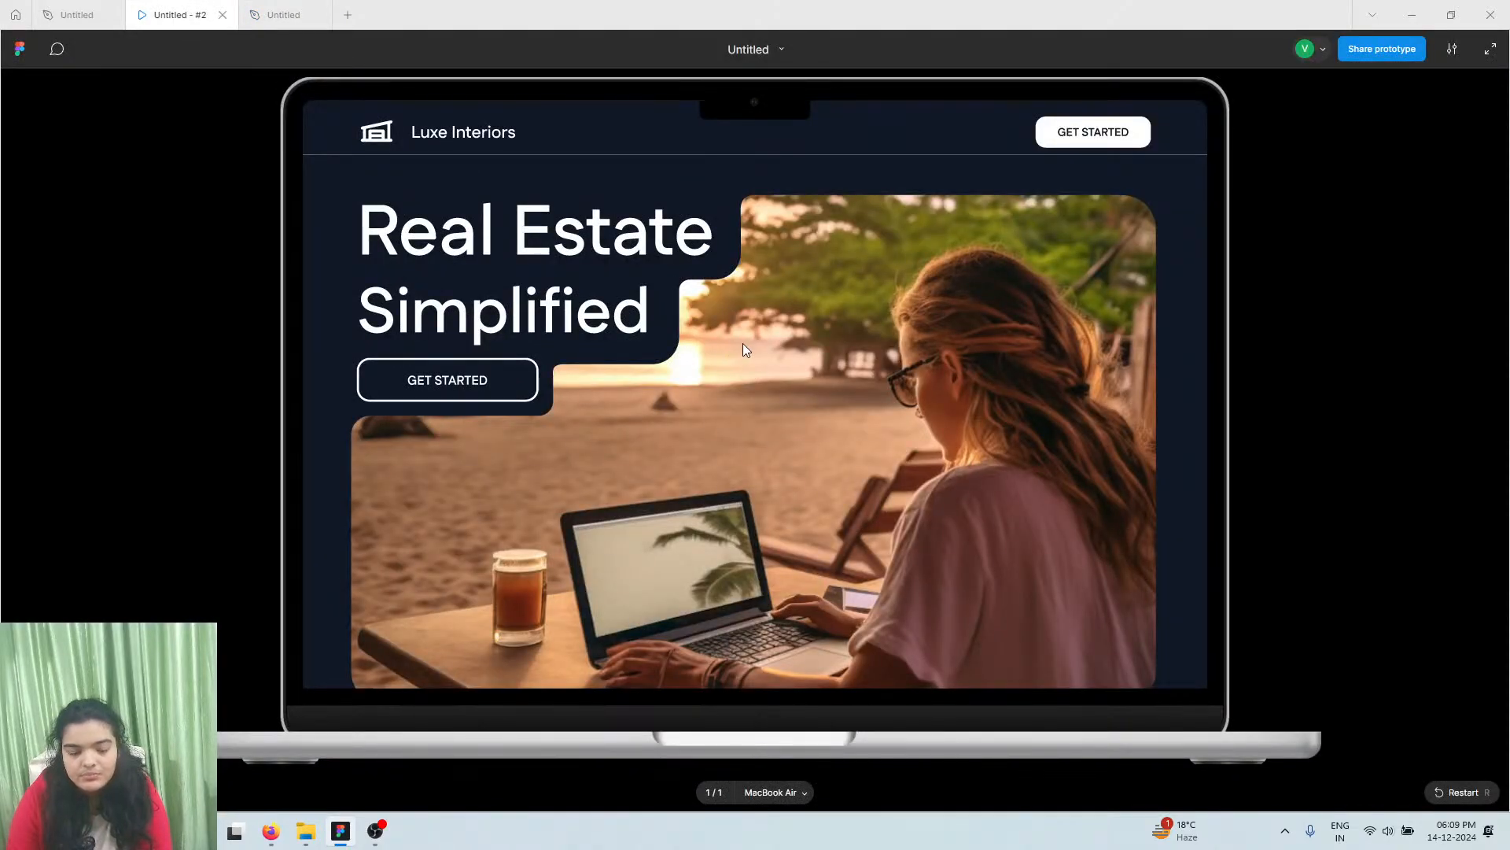
pyautogui.scroll(-2, 743, 339)
pyautogui.scroll(2, 744, 334)
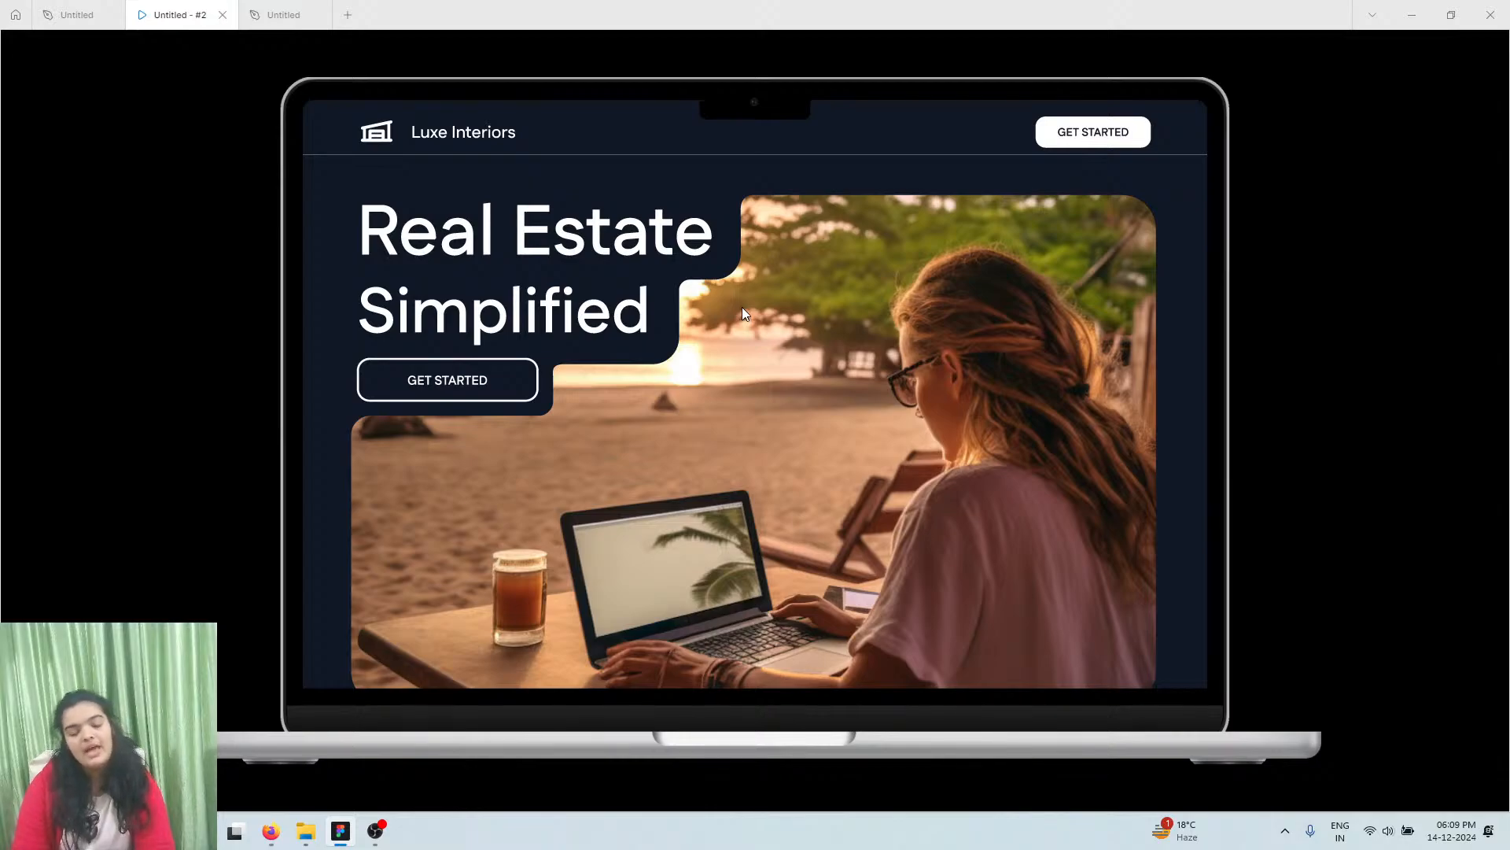
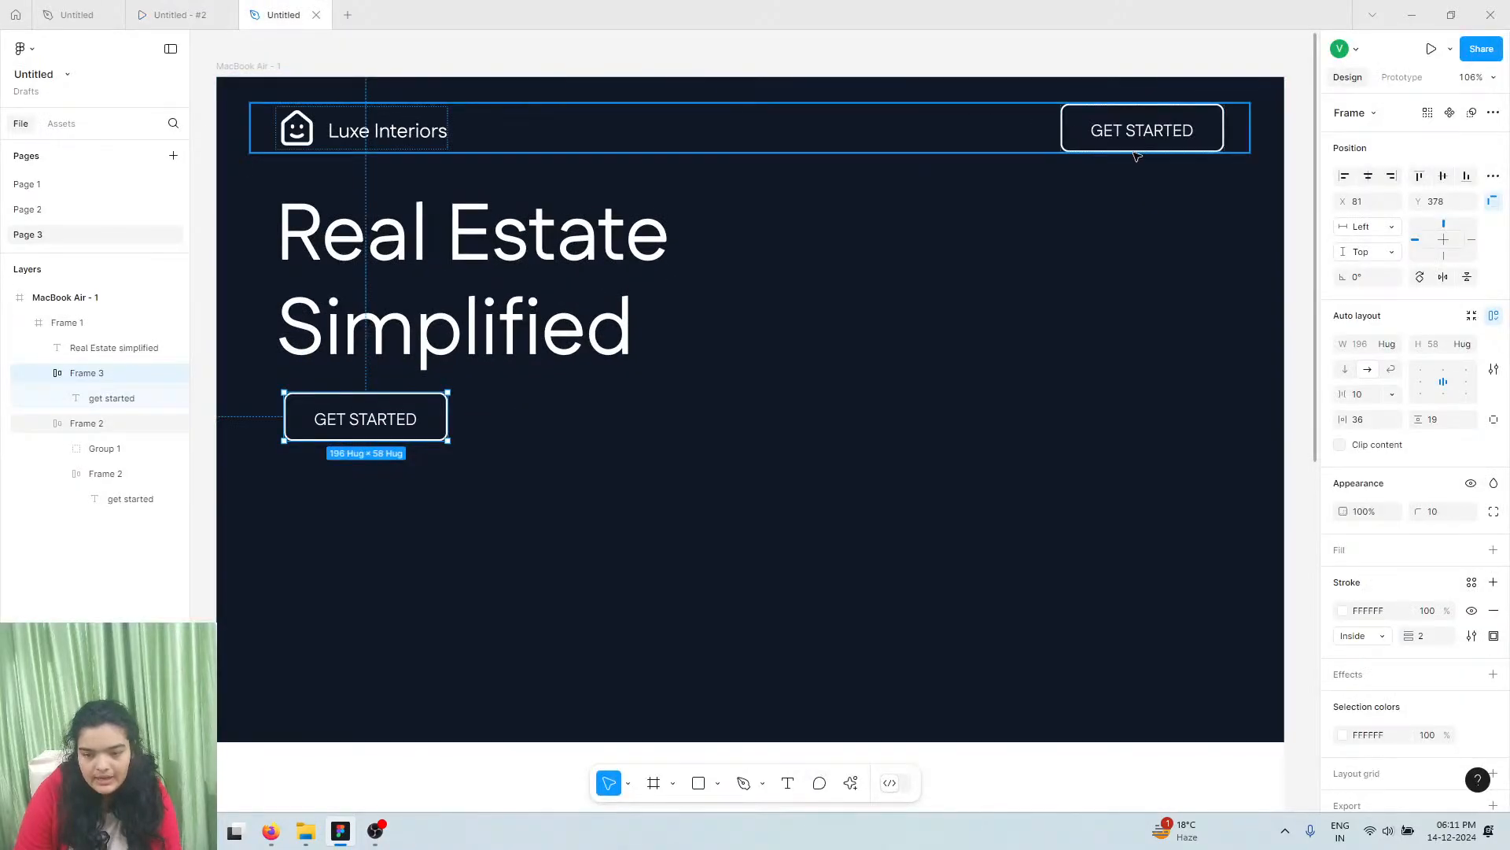
# Give the header GET STARTED button a white fill with dark 111827 Medium-weight label text
pyautogui.click(1136, 149)
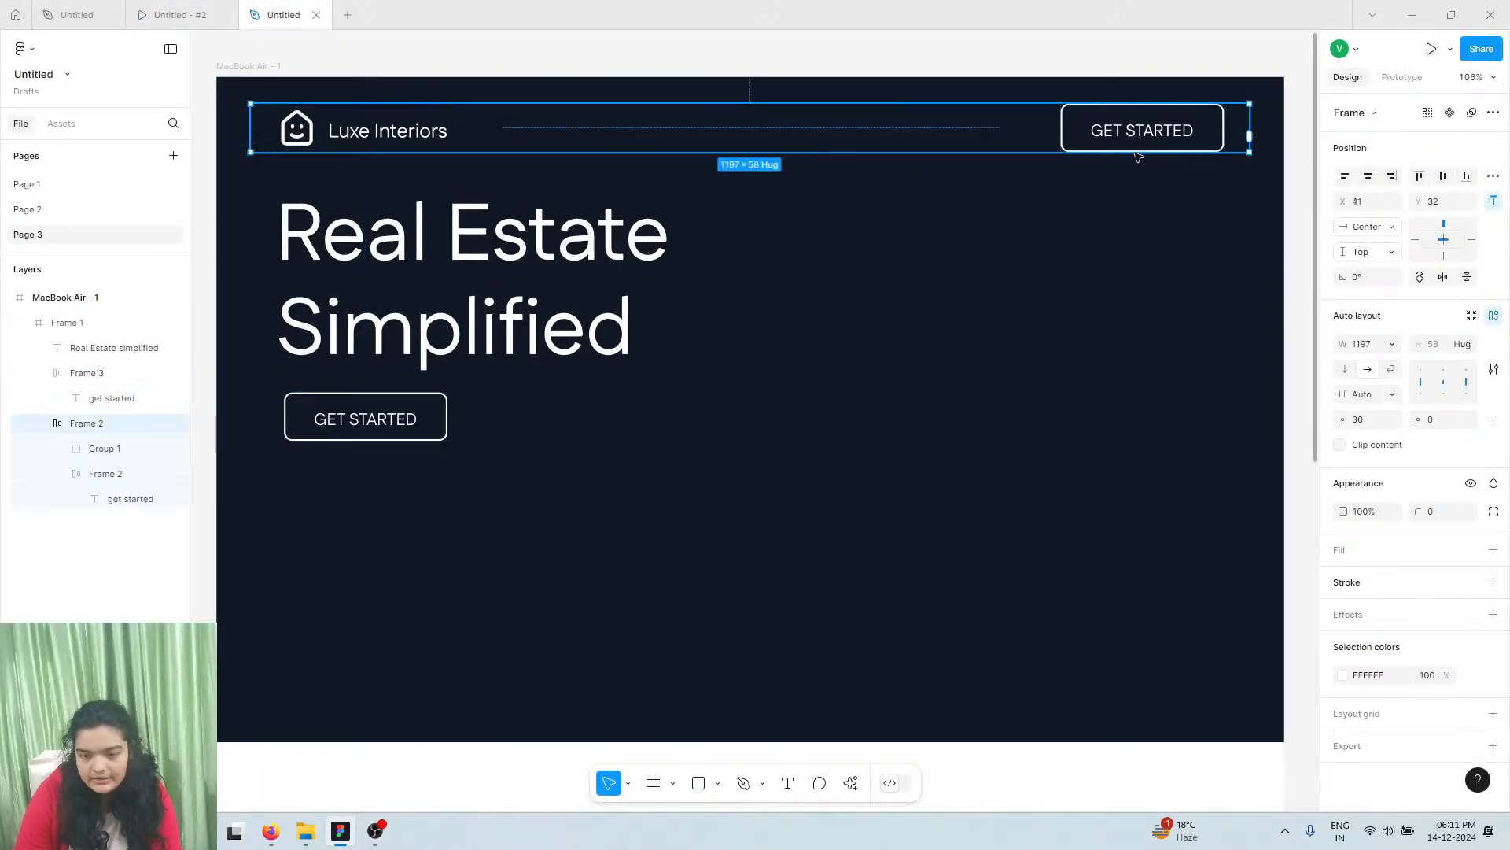
pyautogui.click(1141, 140)
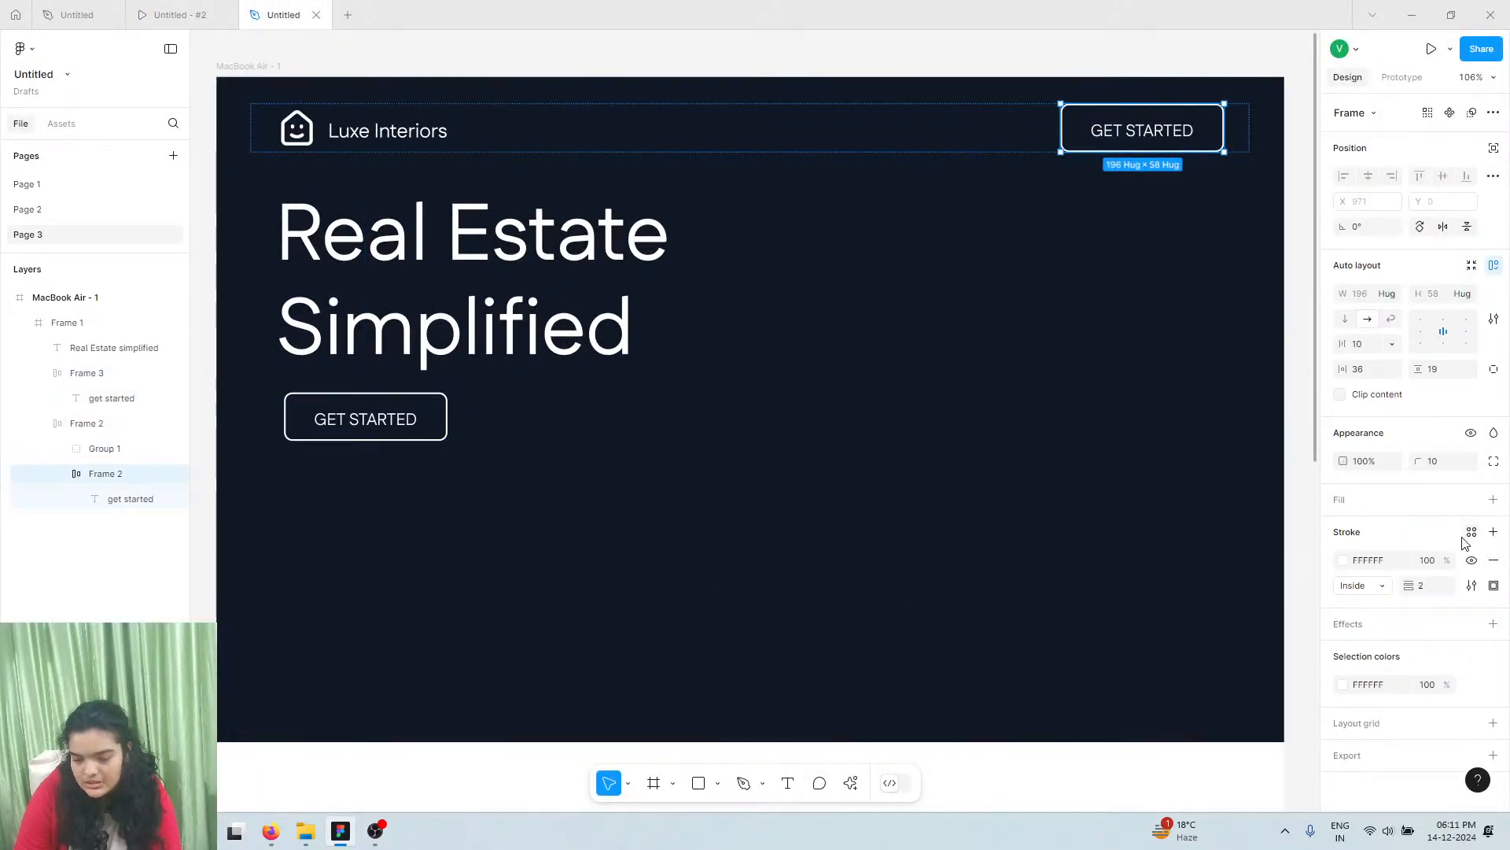
pyautogui.click(1493, 500)
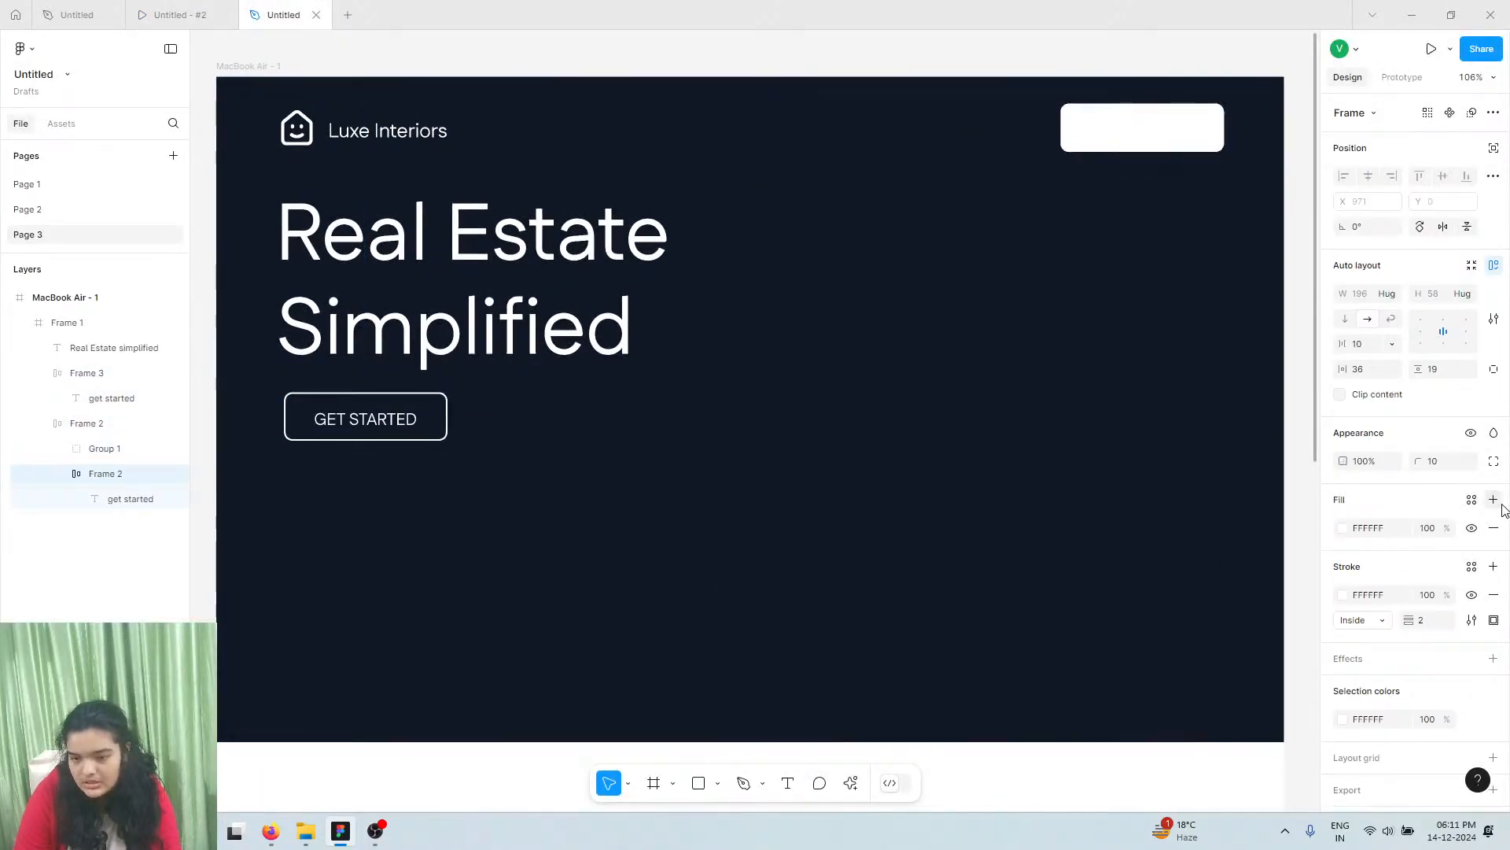
pyautogui.doubleClick(1130, 131)
pyautogui.click(1343, 596)
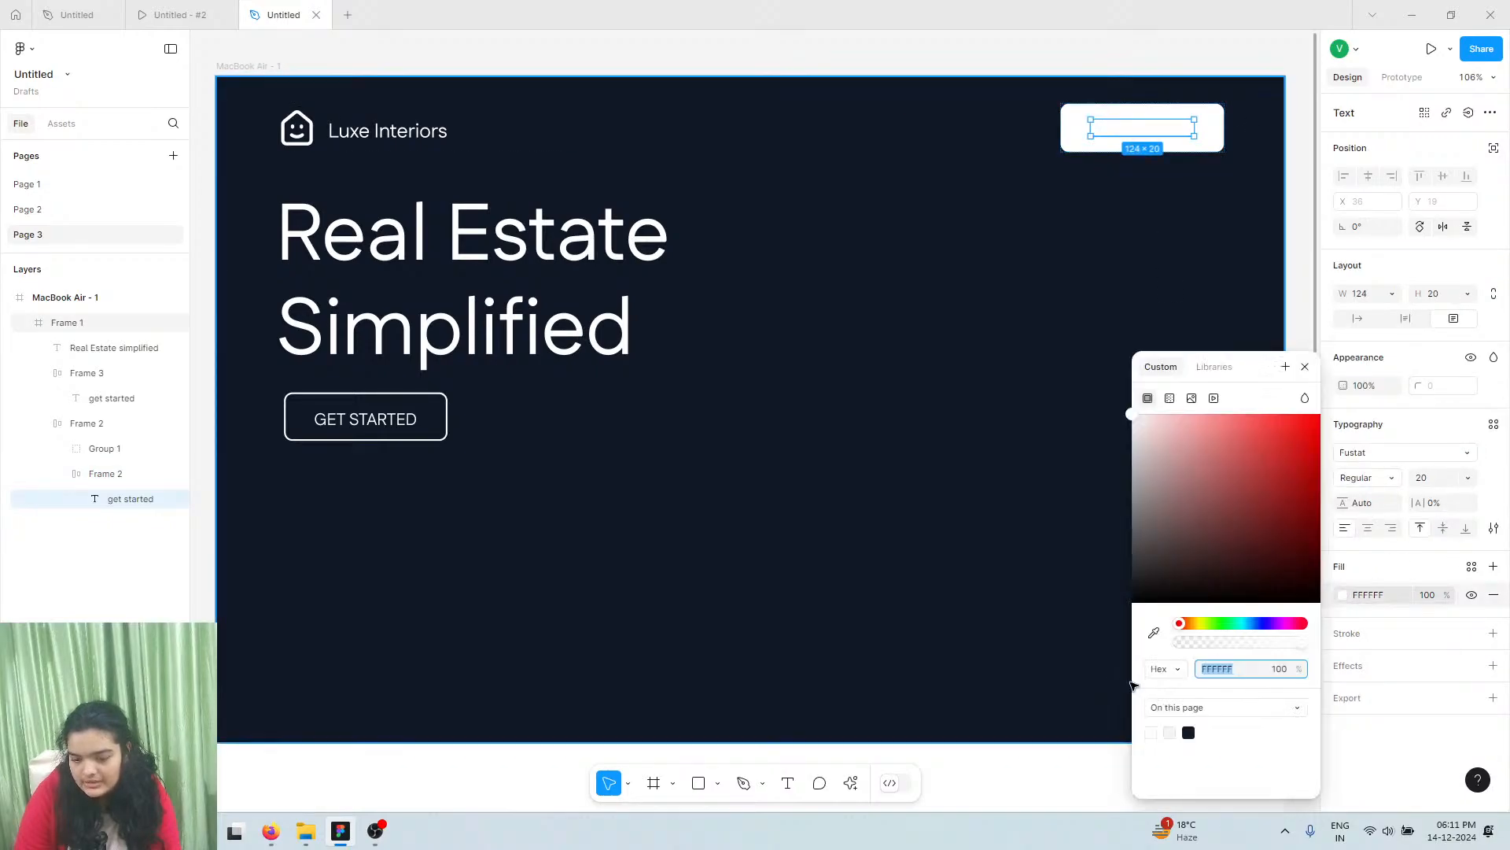
pyautogui.click(1188, 733)
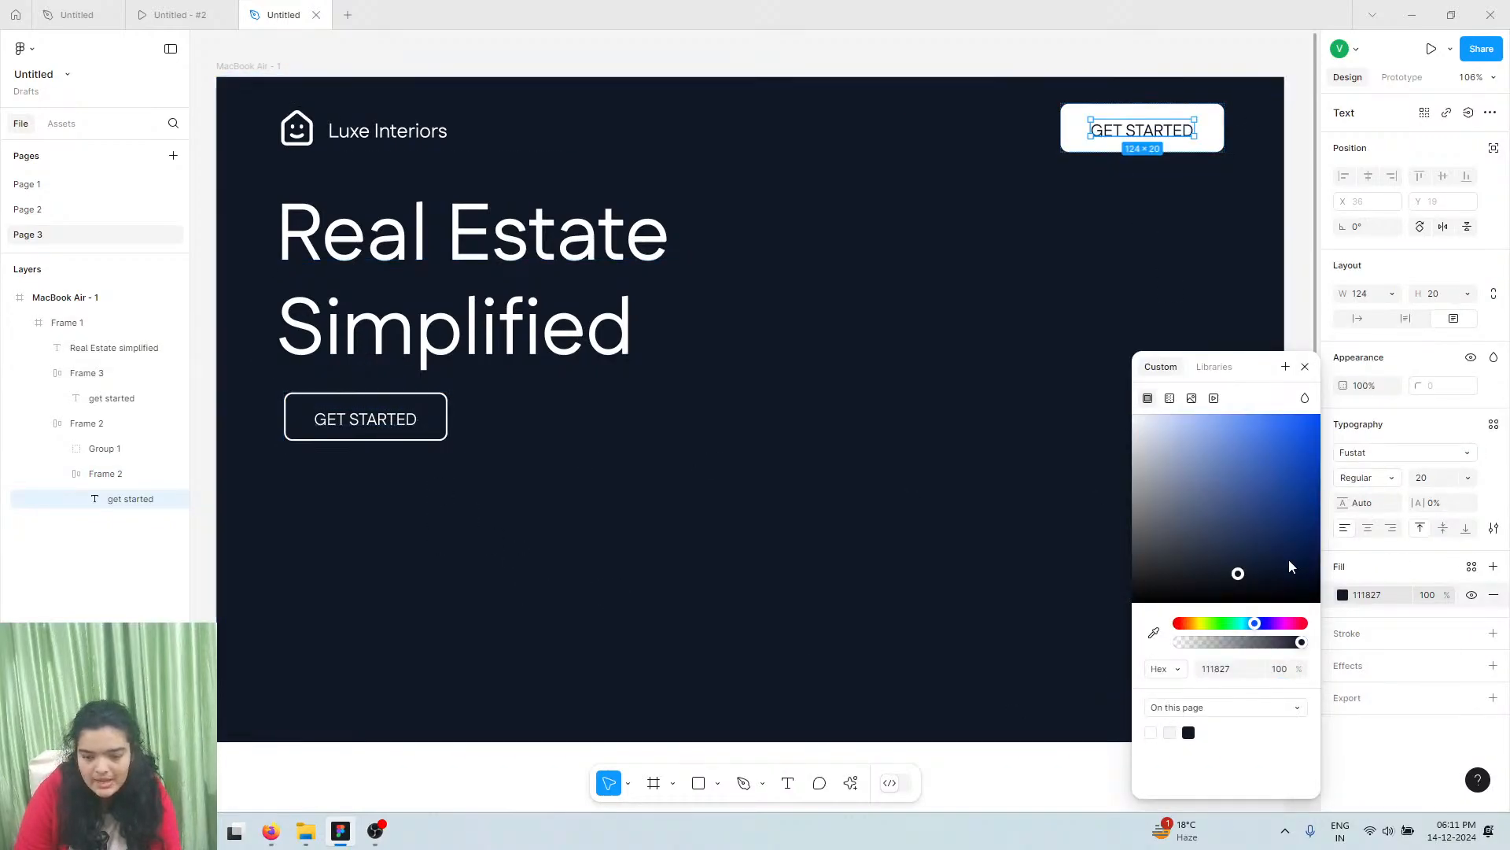
pyautogui.click(1354, 478)
pyautogui.click(1363, 496)
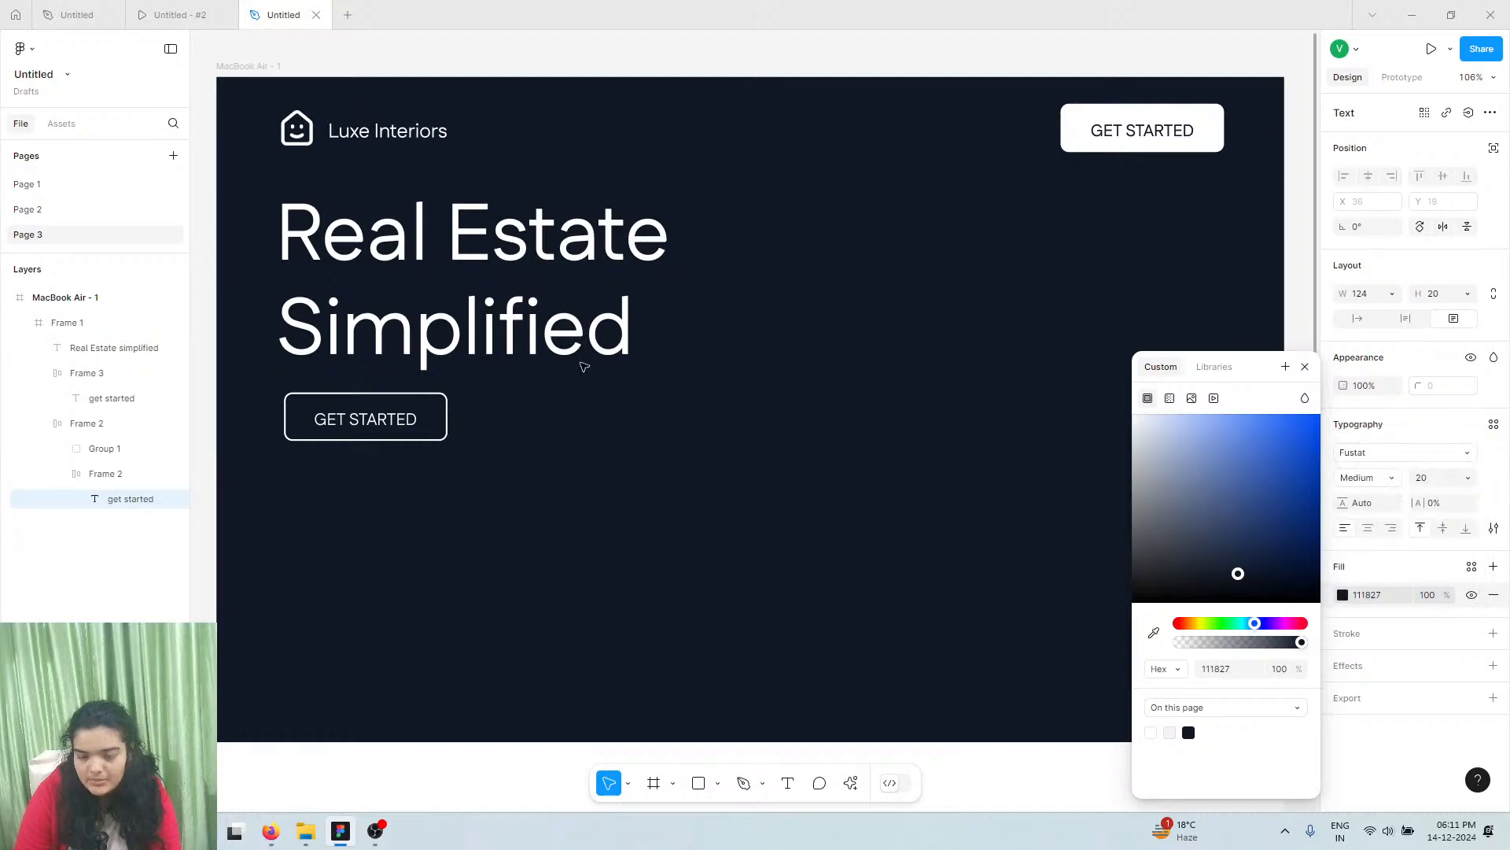
# Nudge the lower GET STARTED button slightly and set its label to Medium weight
pyautogui.moveTo(299, 431); pyautogui.dragTo(302, 429)
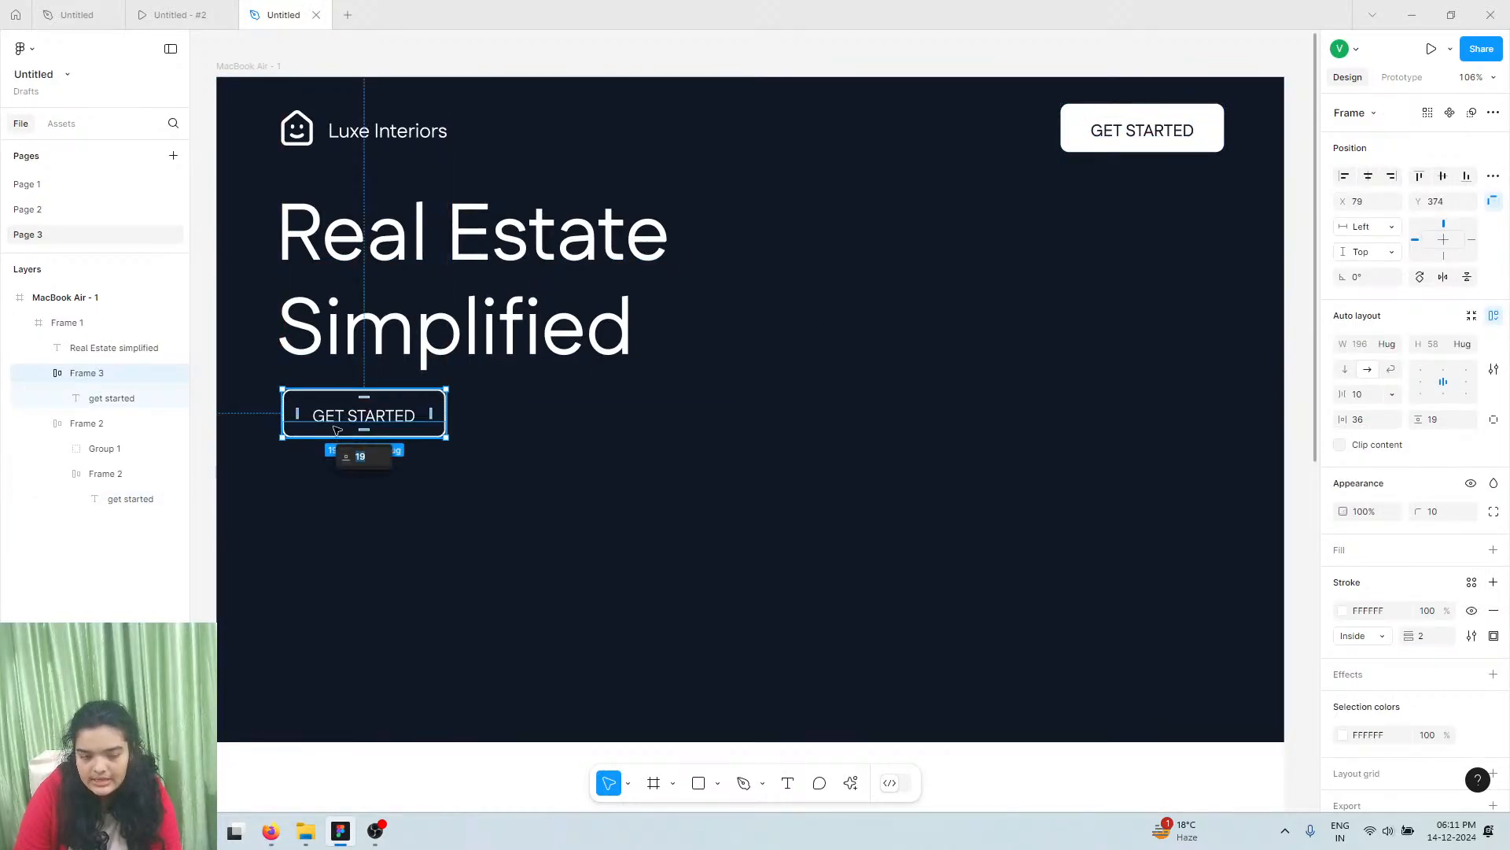
pyautogui.doubleClick(336, 426)
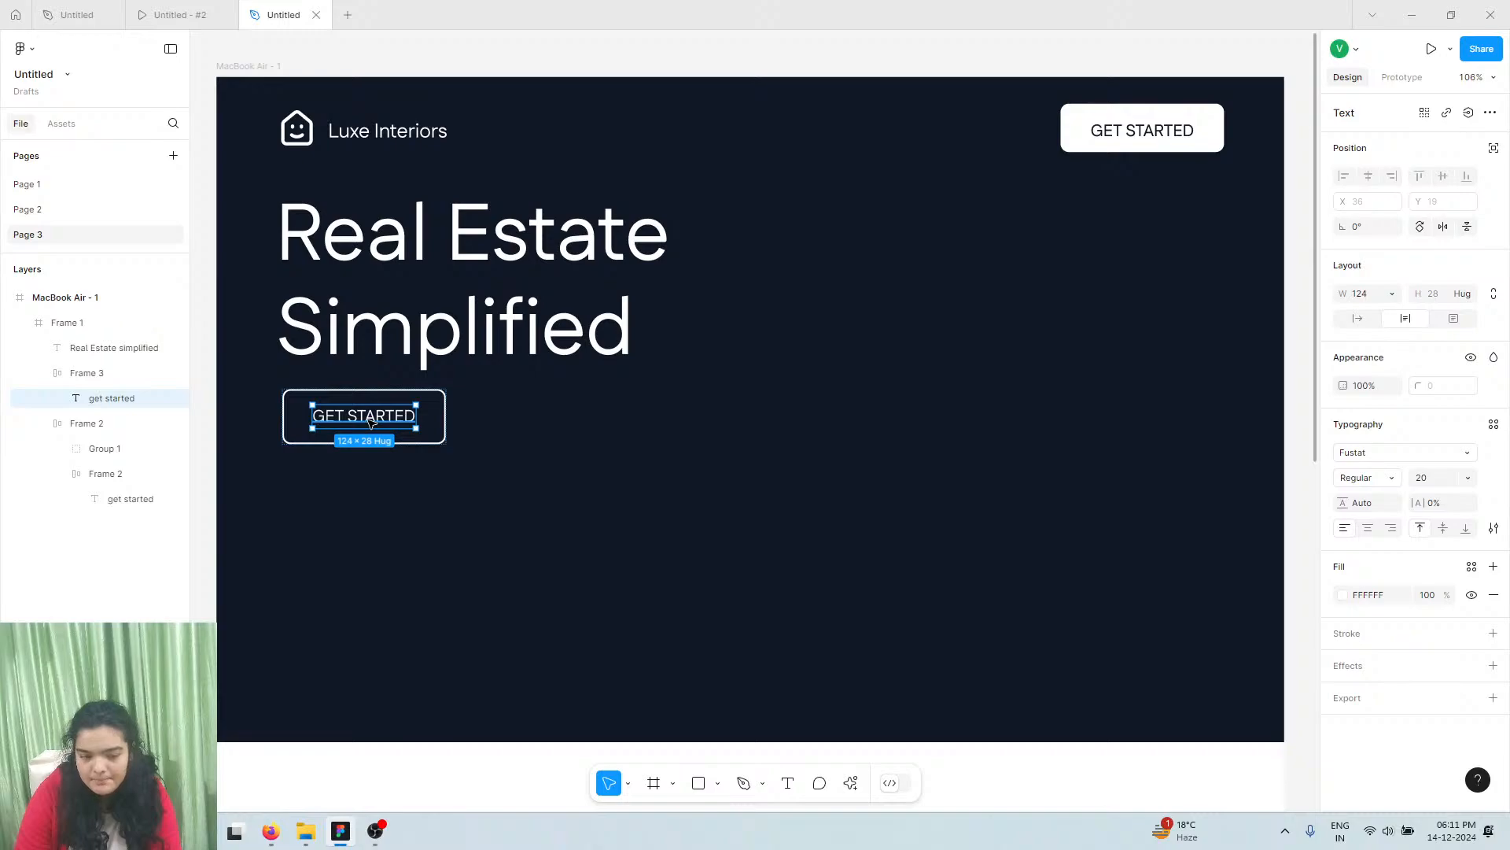
pyautogui.doubleClick(366, 416)
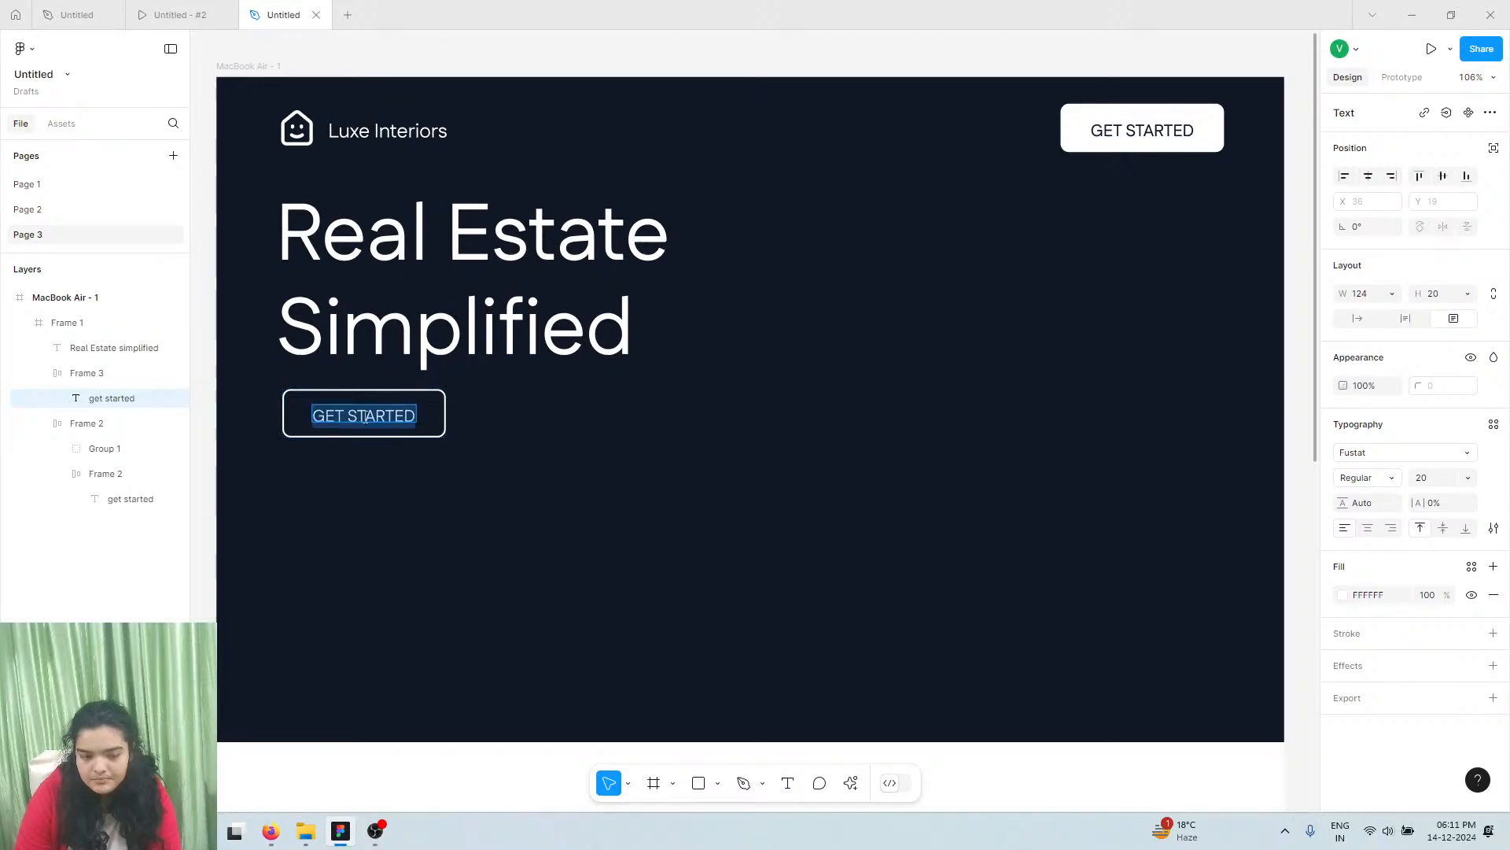
pyautogui.click(1391, 479)
pyautogui.click(1378, 496)
# Draw a rectangle across the hero area and size it to 1137 × 583
pyautogui.click(811, 364)
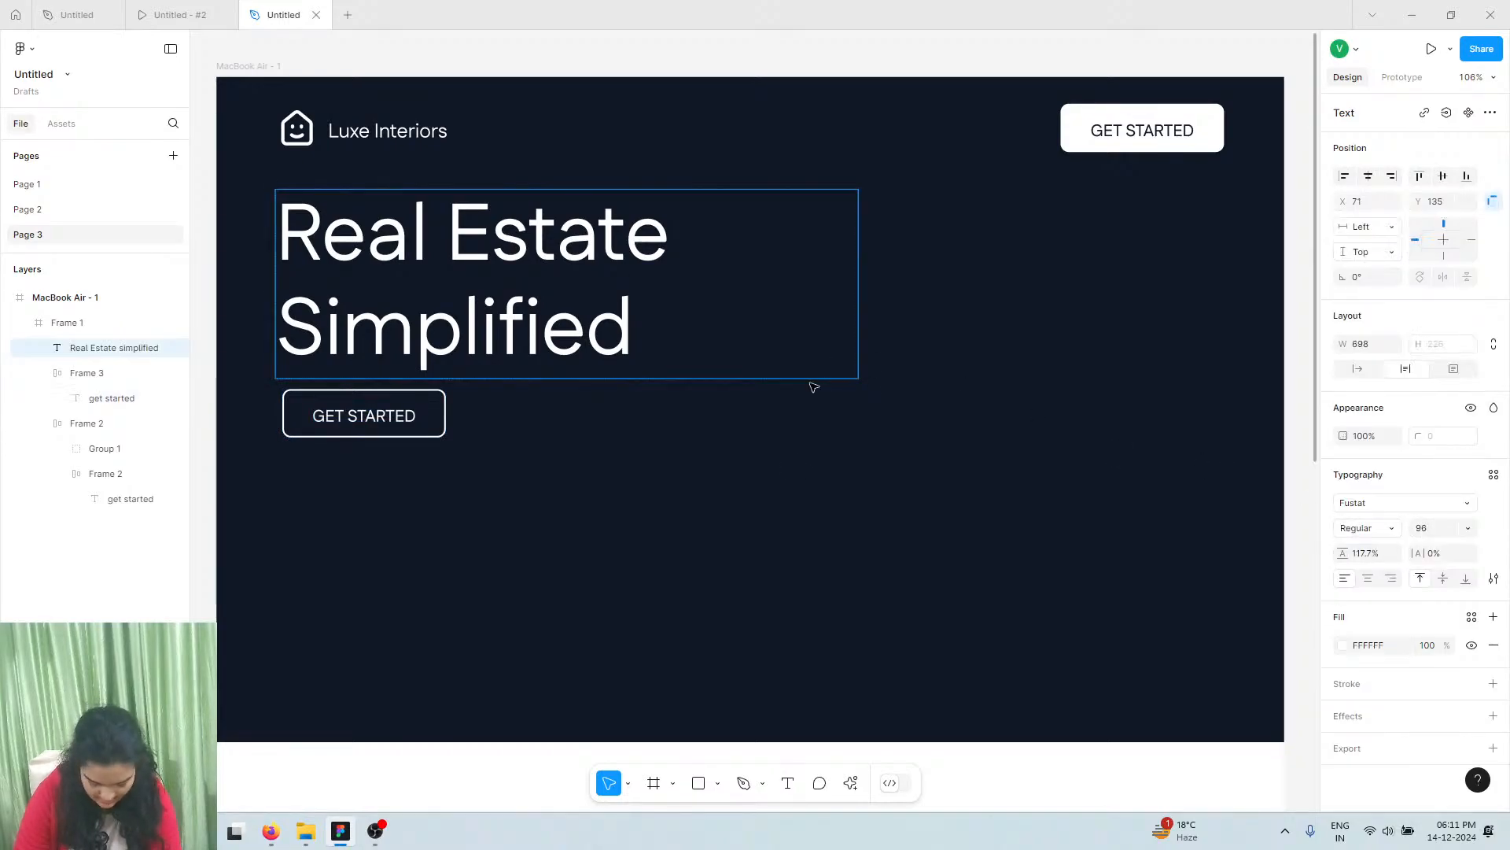
pyautogui.press('Escape')
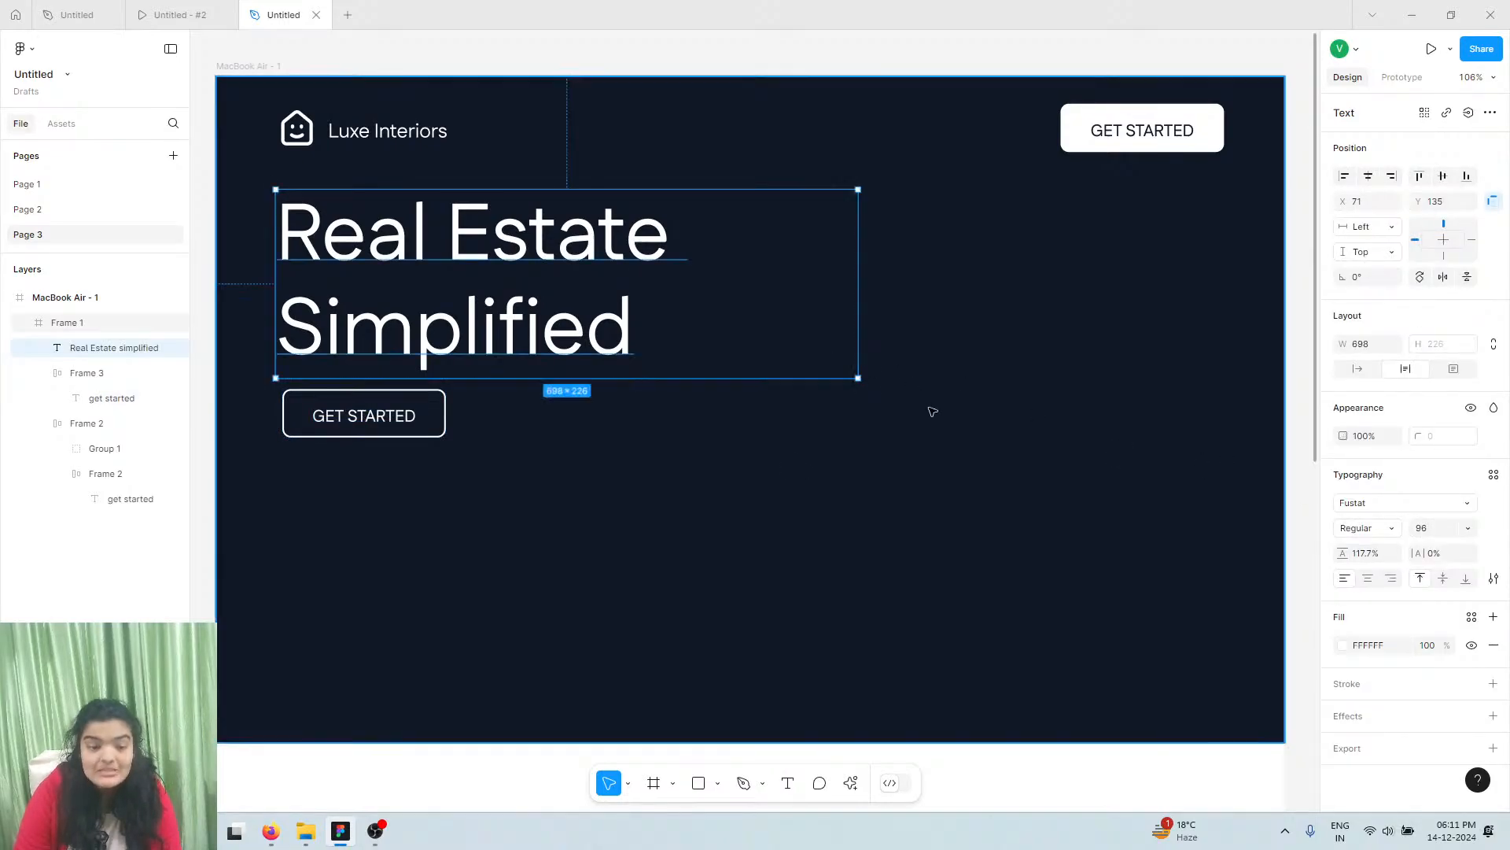
pyautogui.click(698, 783)
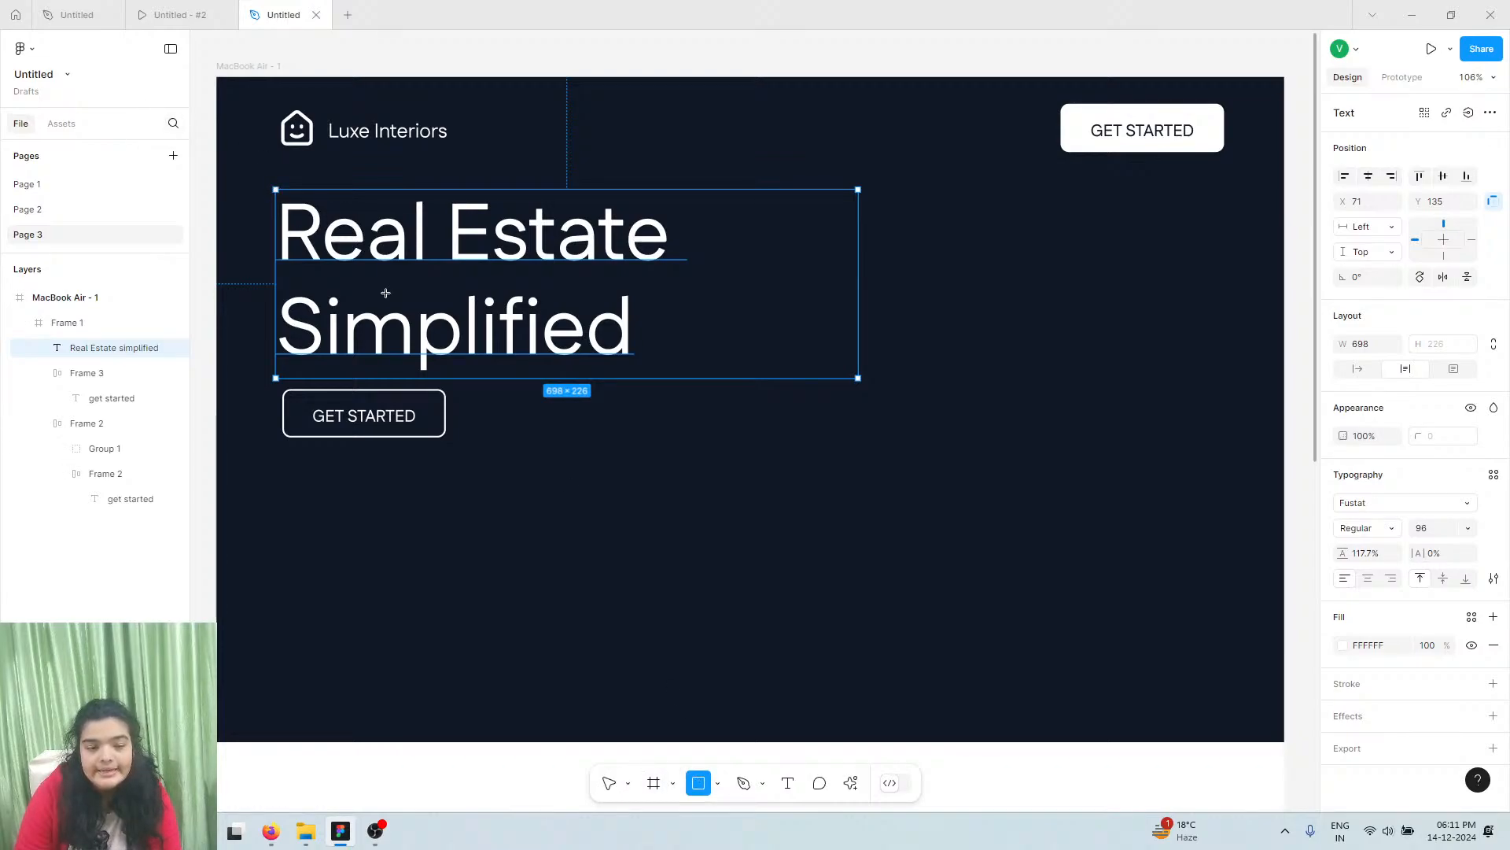
pyautogui.moveTo(275, 191); pyautogui.dragTo(1219, 693)
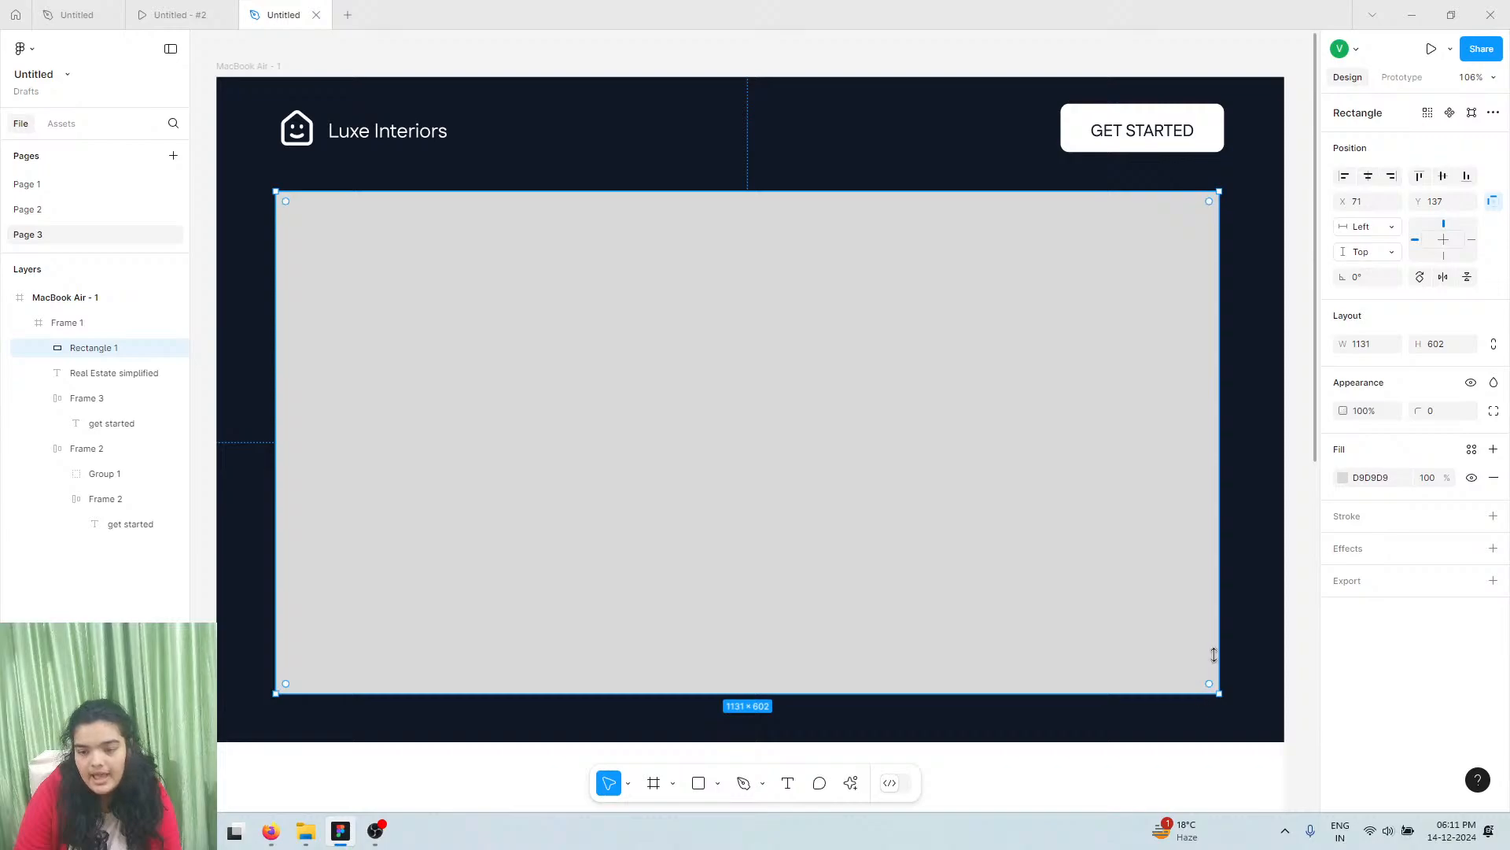
pyautogui.moveTo(1220, 582); pyautogui.dragTo(1224, 580)
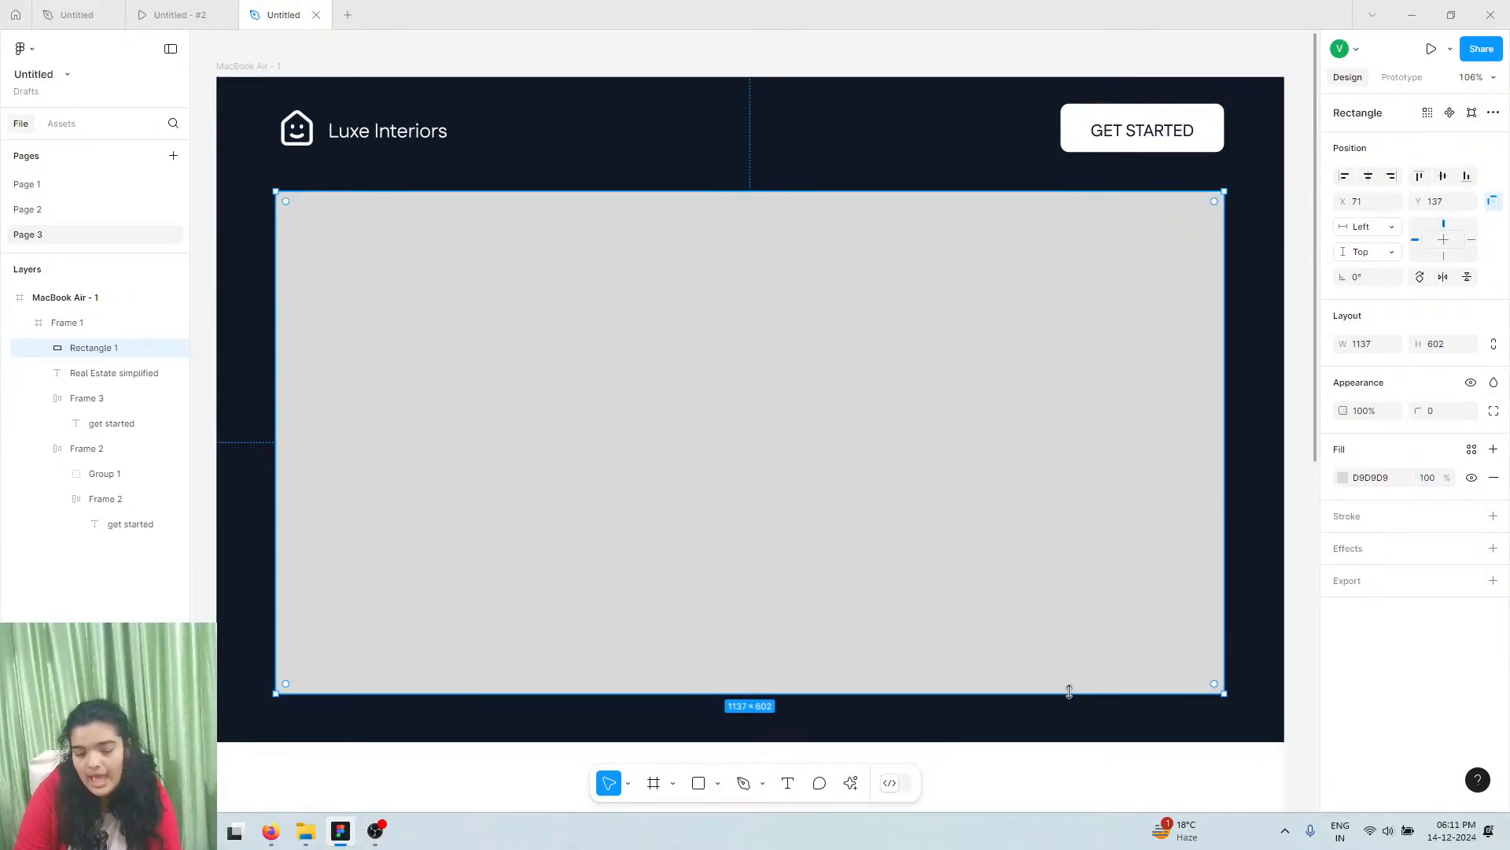
pyautogui.moveTo(1069, 692); pyautogui.dragTo(1065, 673)
# Search actions for 'lummi' and launch the Lummi photo plugin
pyautogui.click(851, 784)
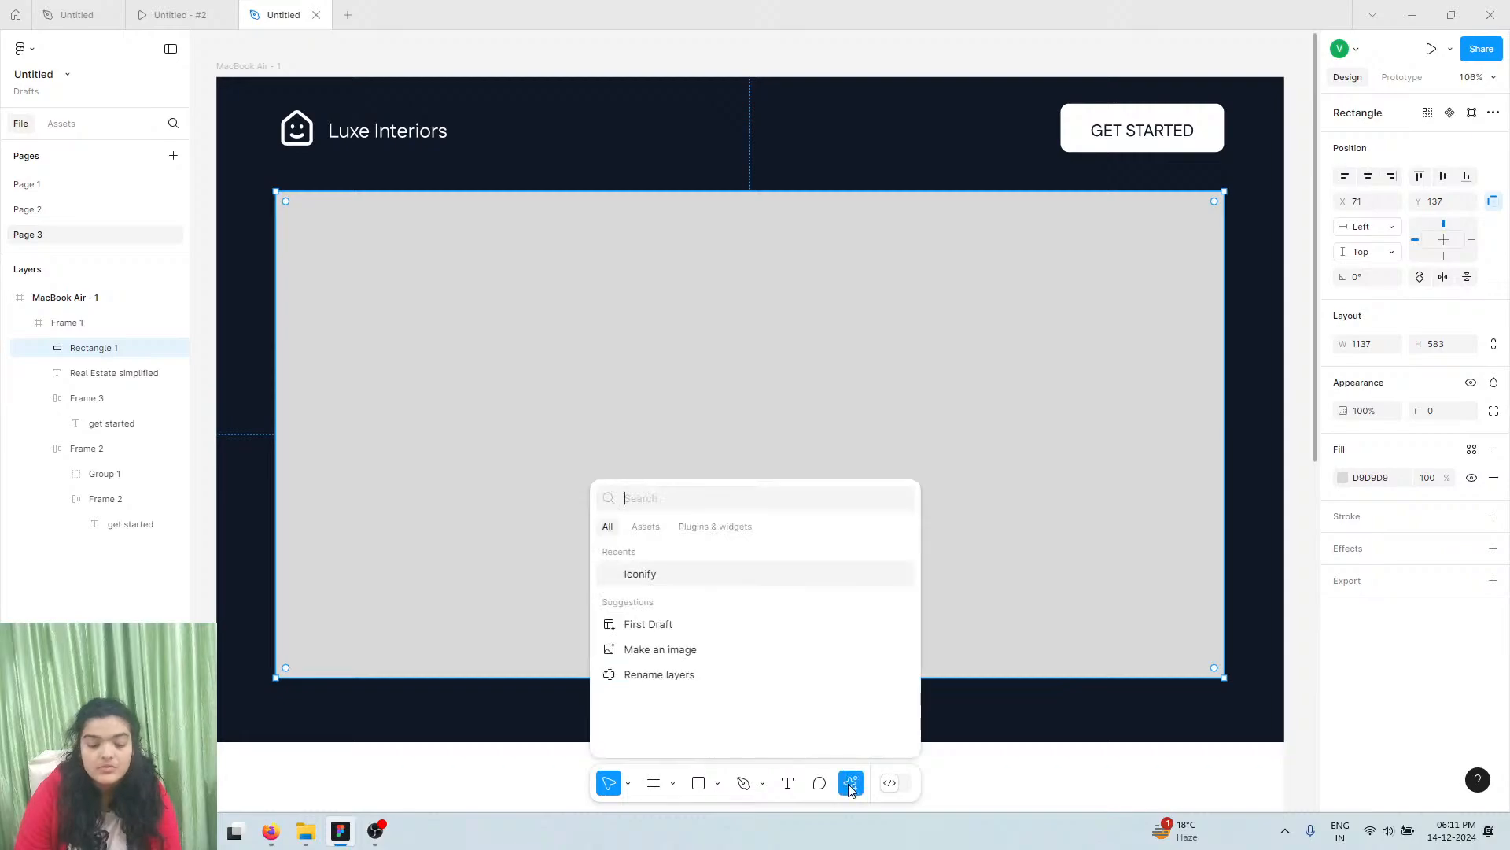
pyautogui.write('lu')
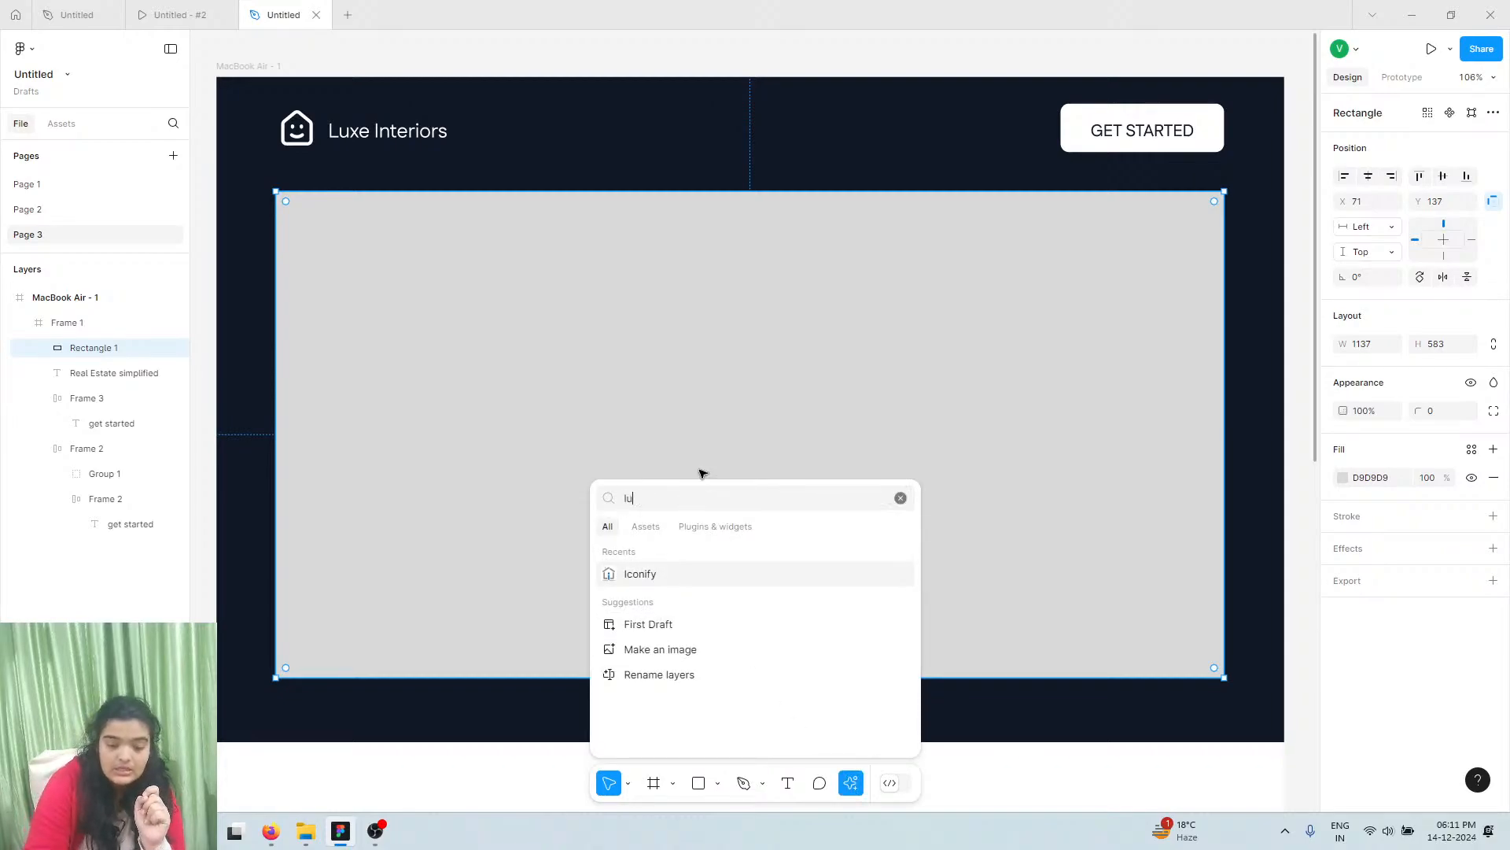
pyautogui.write('mmi')
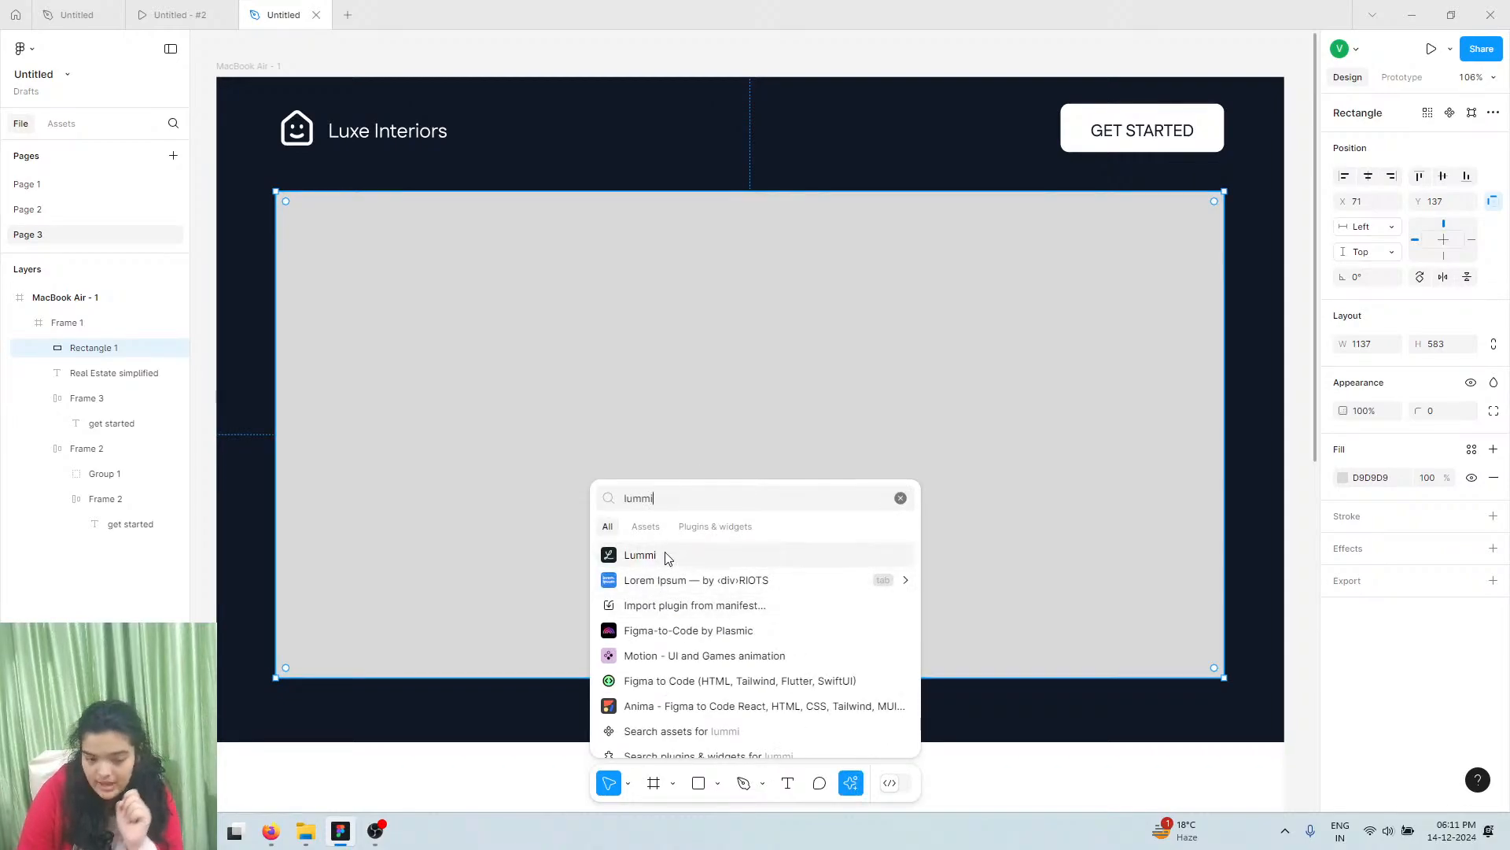
pyautogui.click(666, 557)
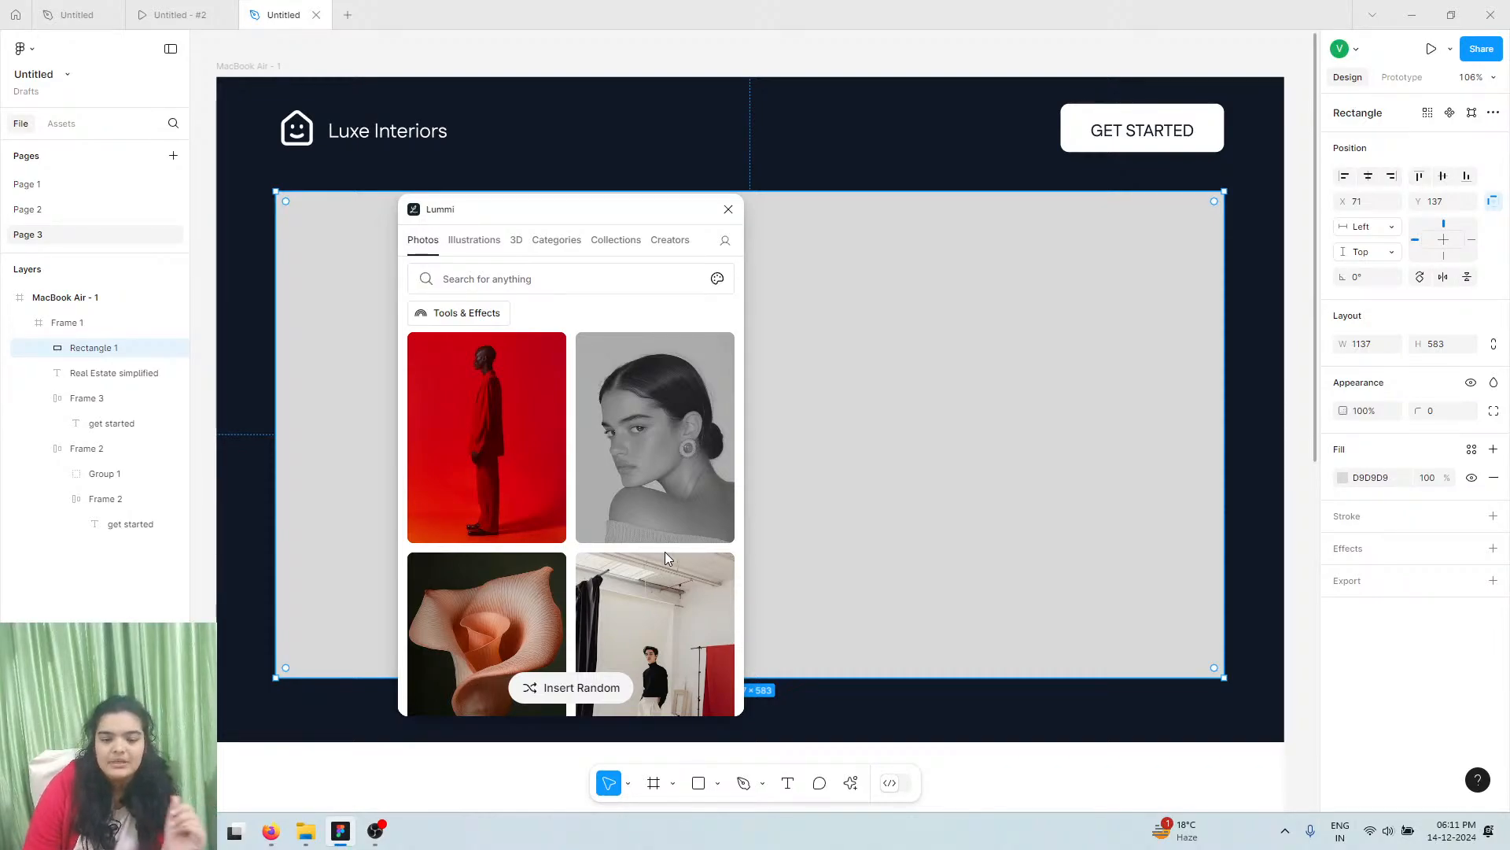
# Search Lummi for 'computer surfing' and fill the rectangle with the sunset beach laptop photo
pyautogui.click(621, 284)
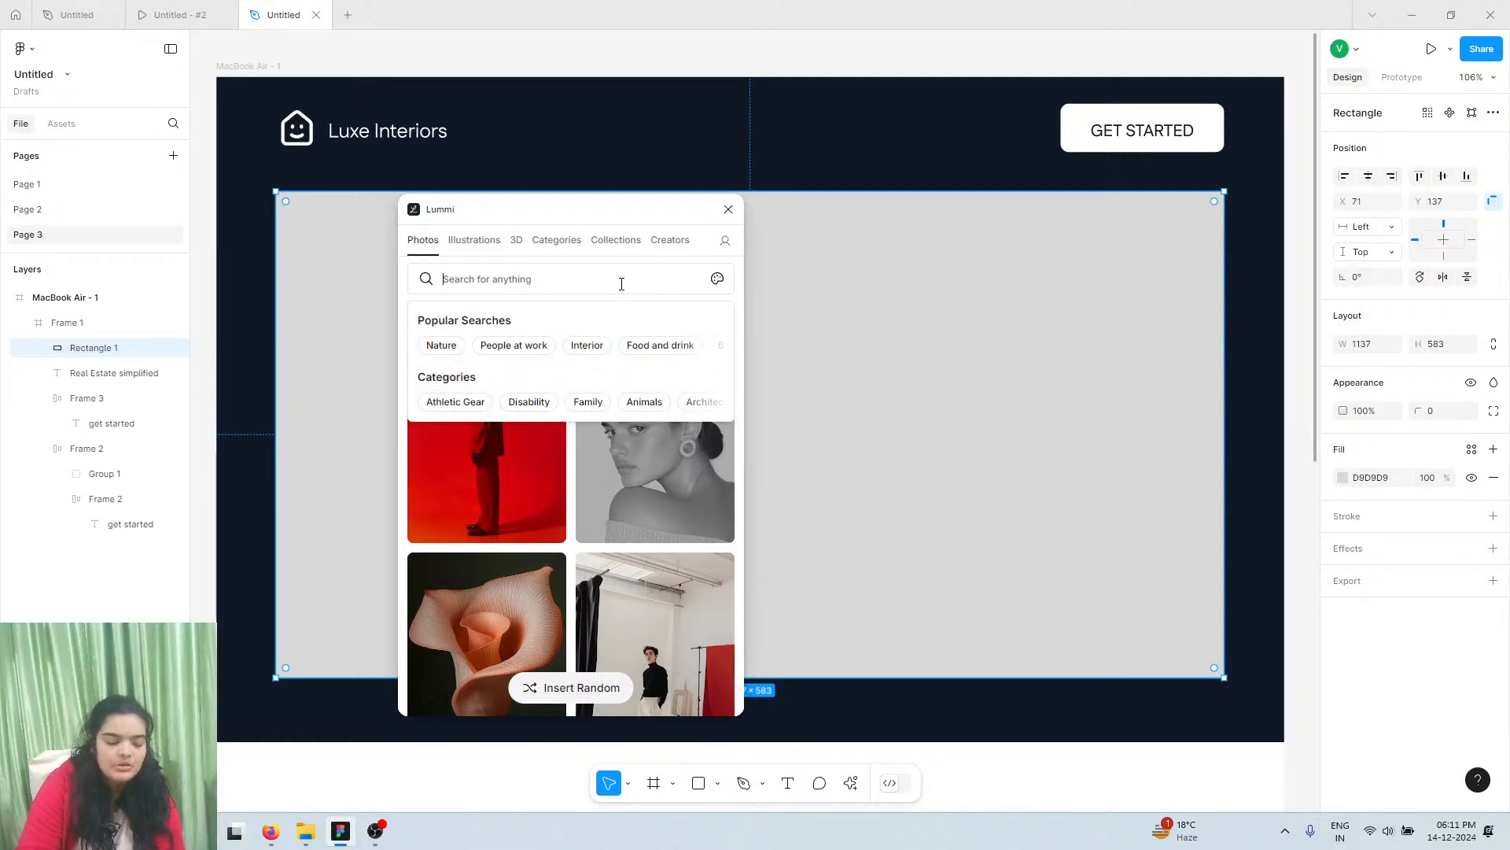
pyautogui.click(181, 15)
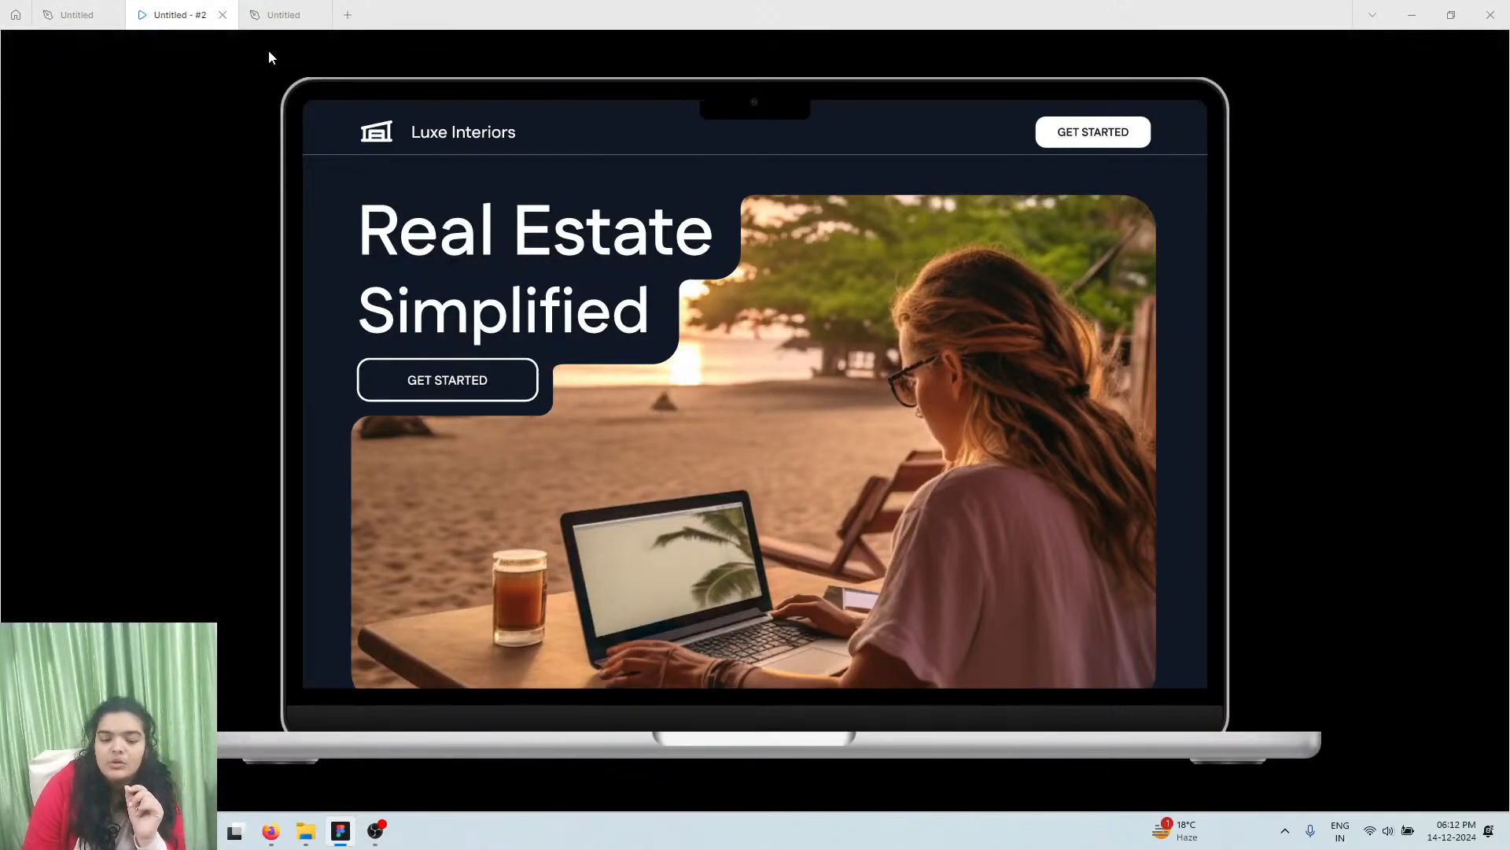
pyautogui.click(287, 15)
pyautogui.write('d')
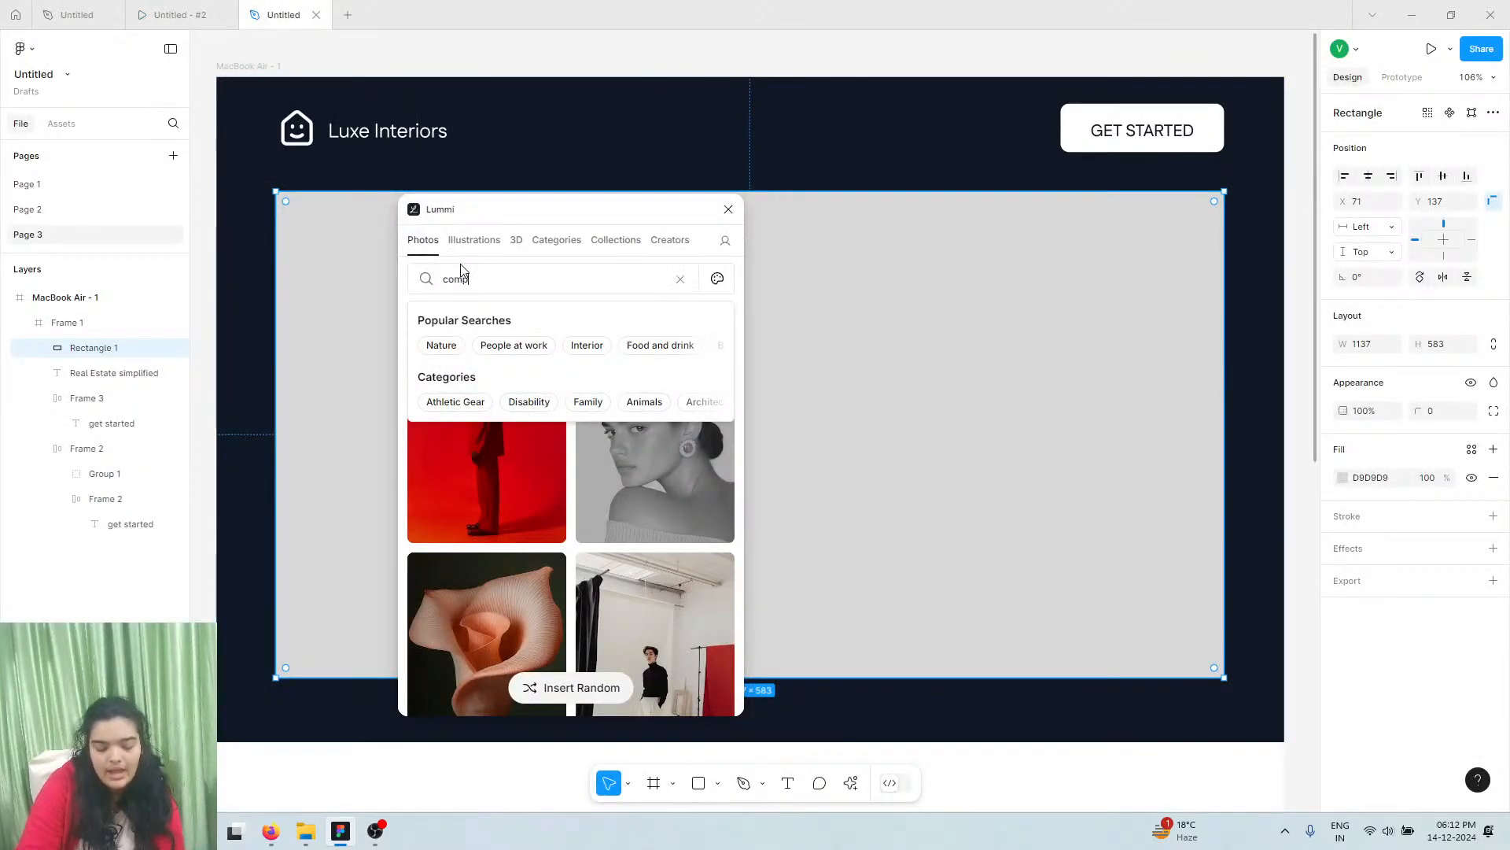
pyautogui.press('Return')
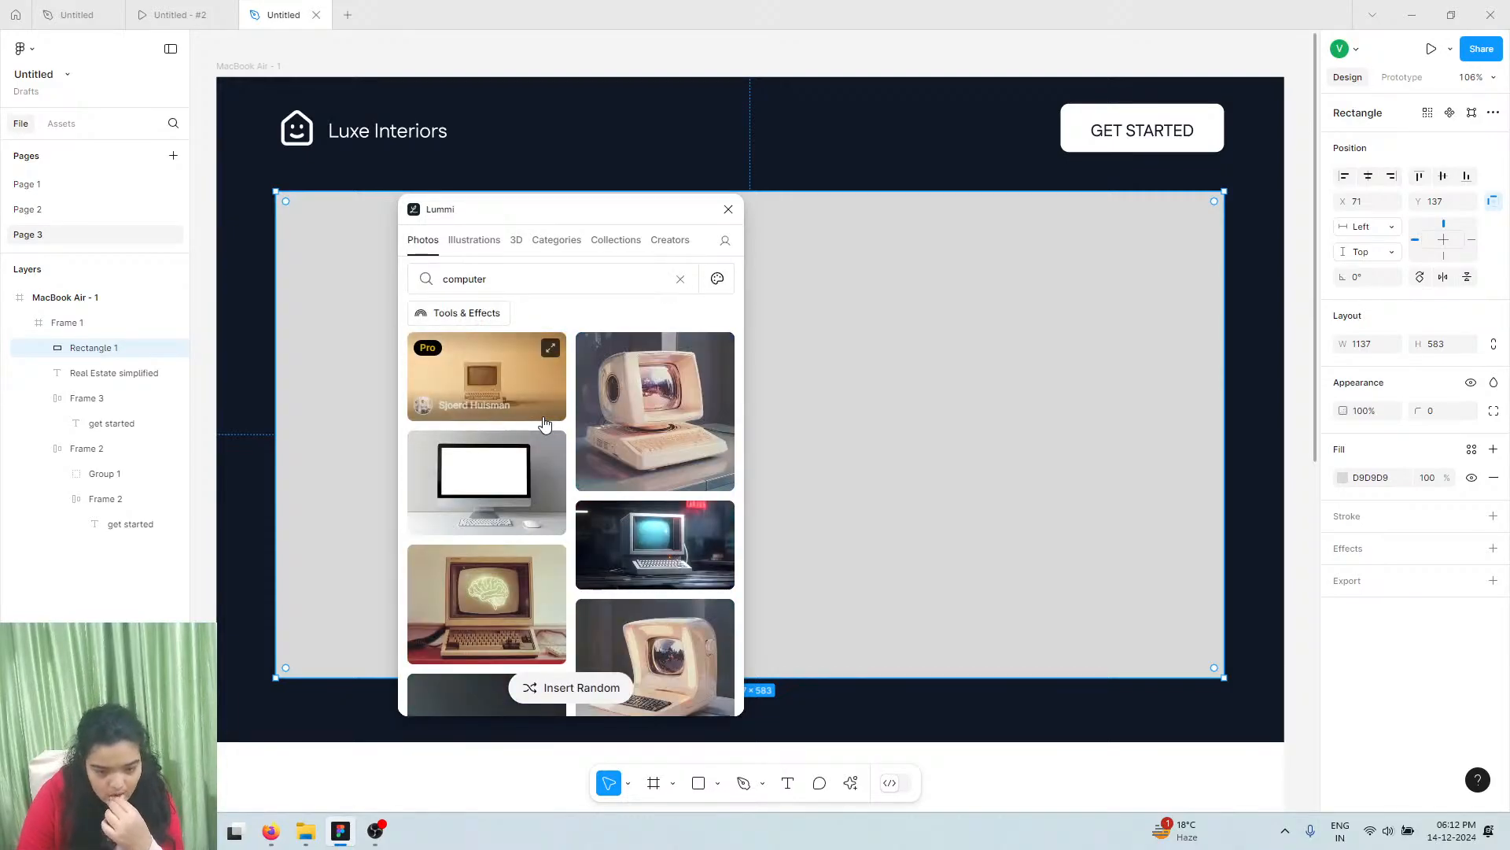
pyautogui.scroll(-2, 540, 428)
pyautogui.click(508, 280)
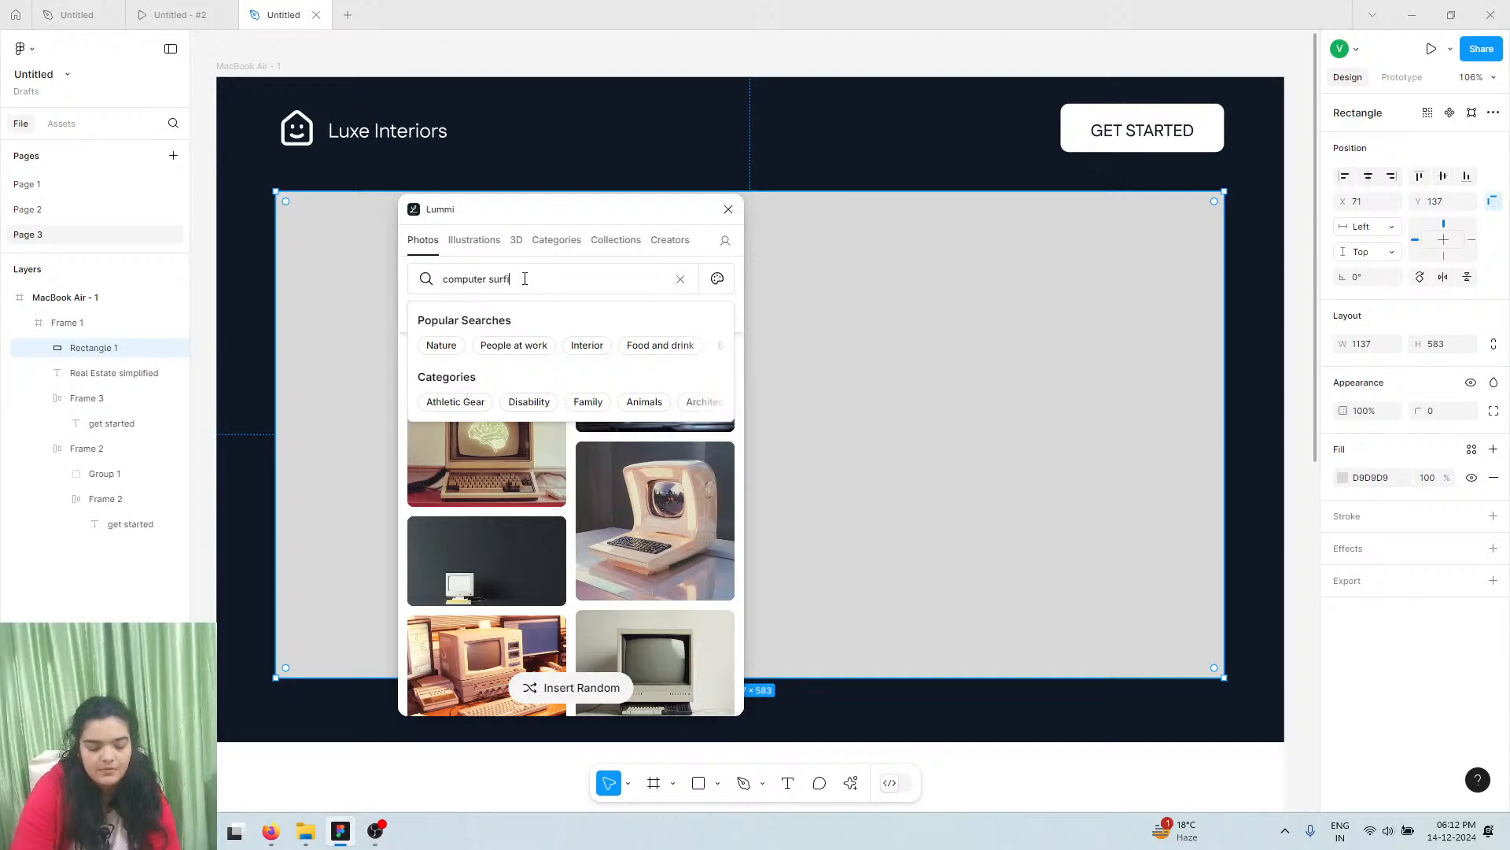
pyautogui.press('Return')
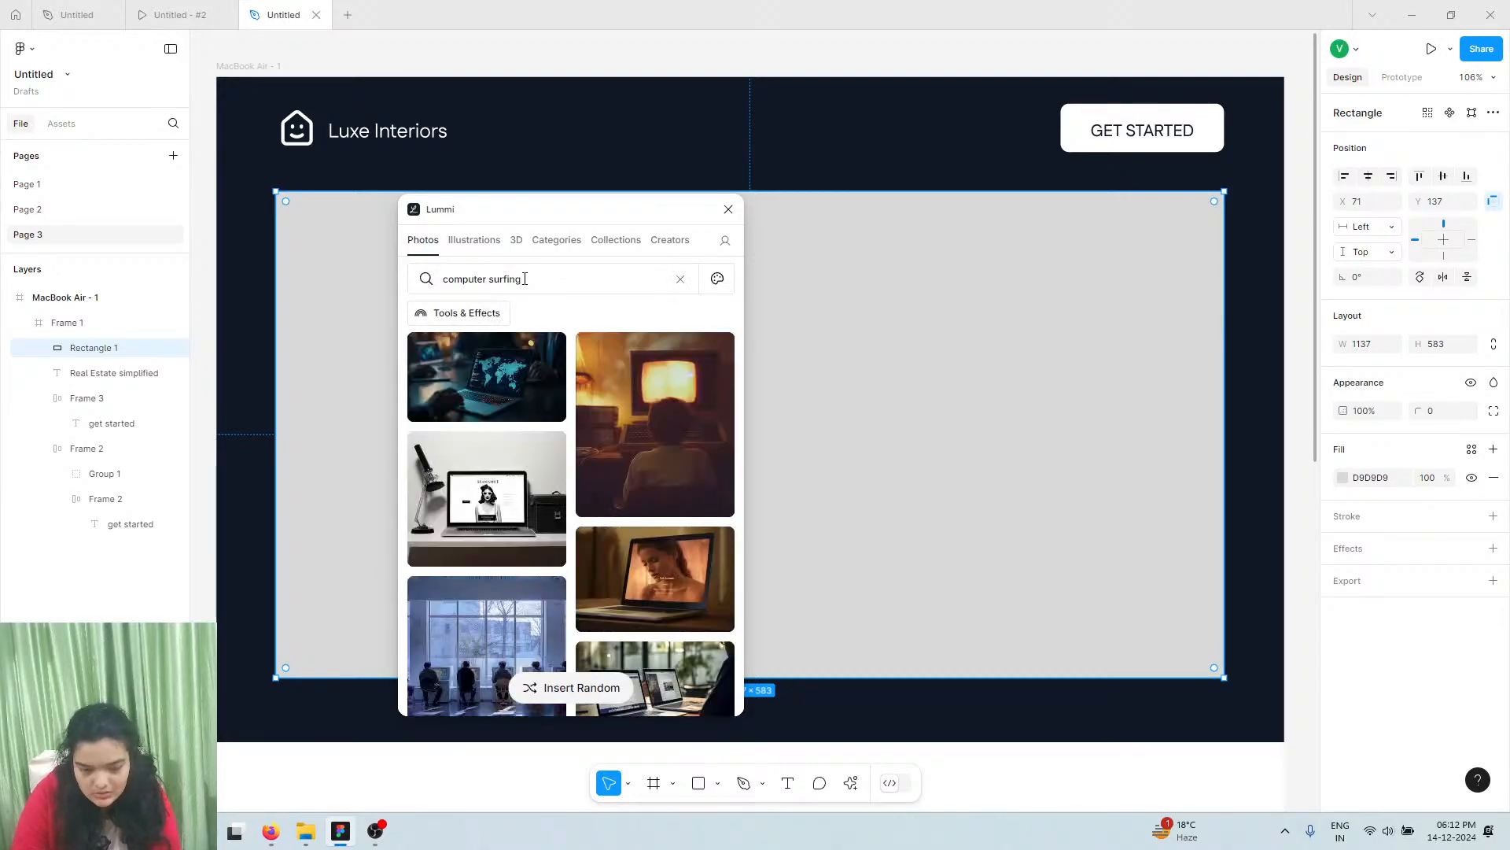
pyautogui.scroll(-3, 606, 460)
pyautogui.scroll(-3, 602, 468)
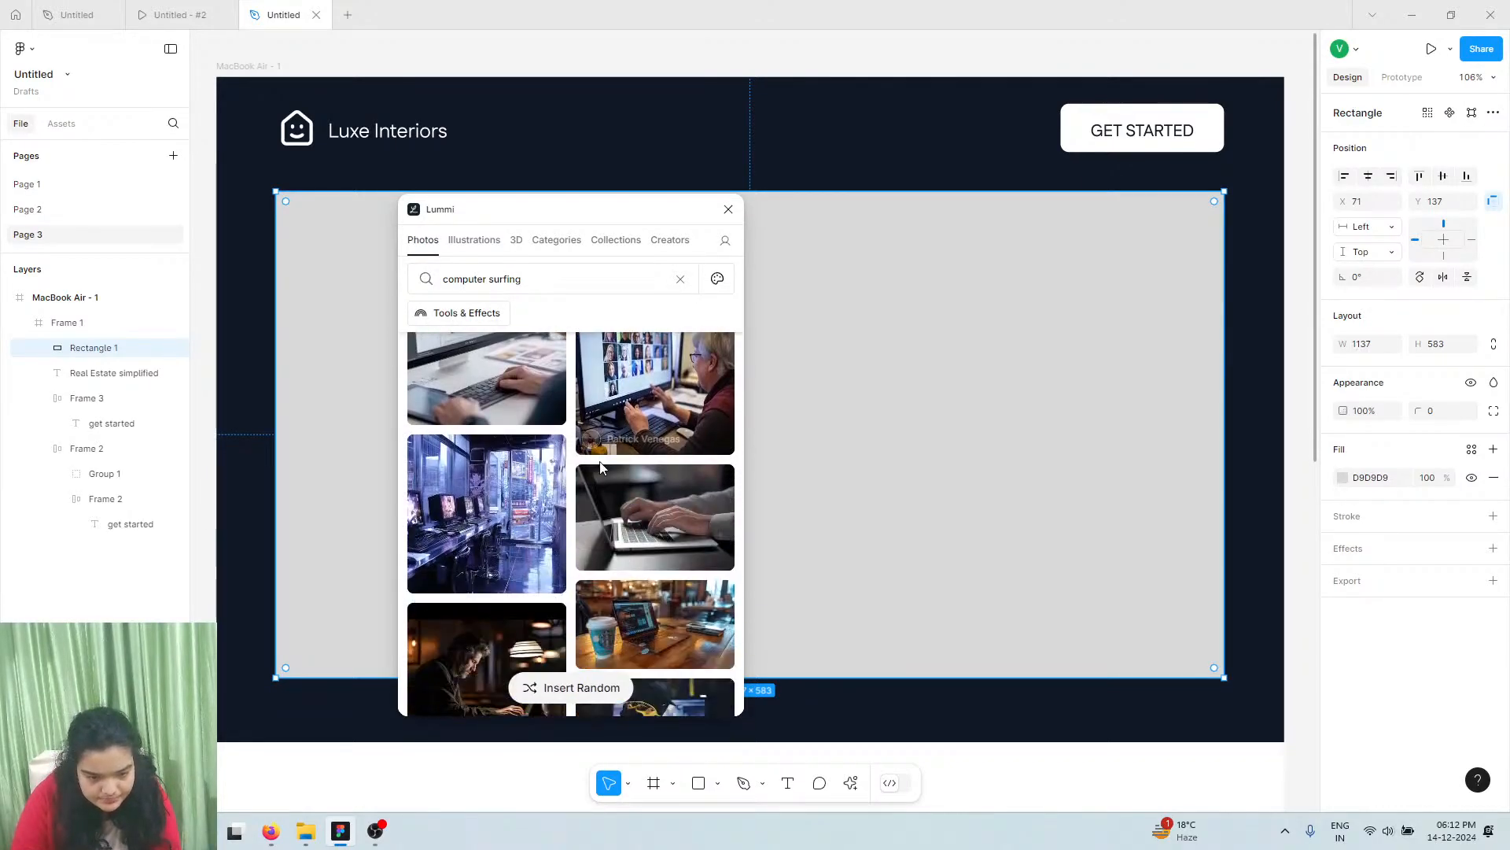
pyautogui.scroll(-10, 602, 469)
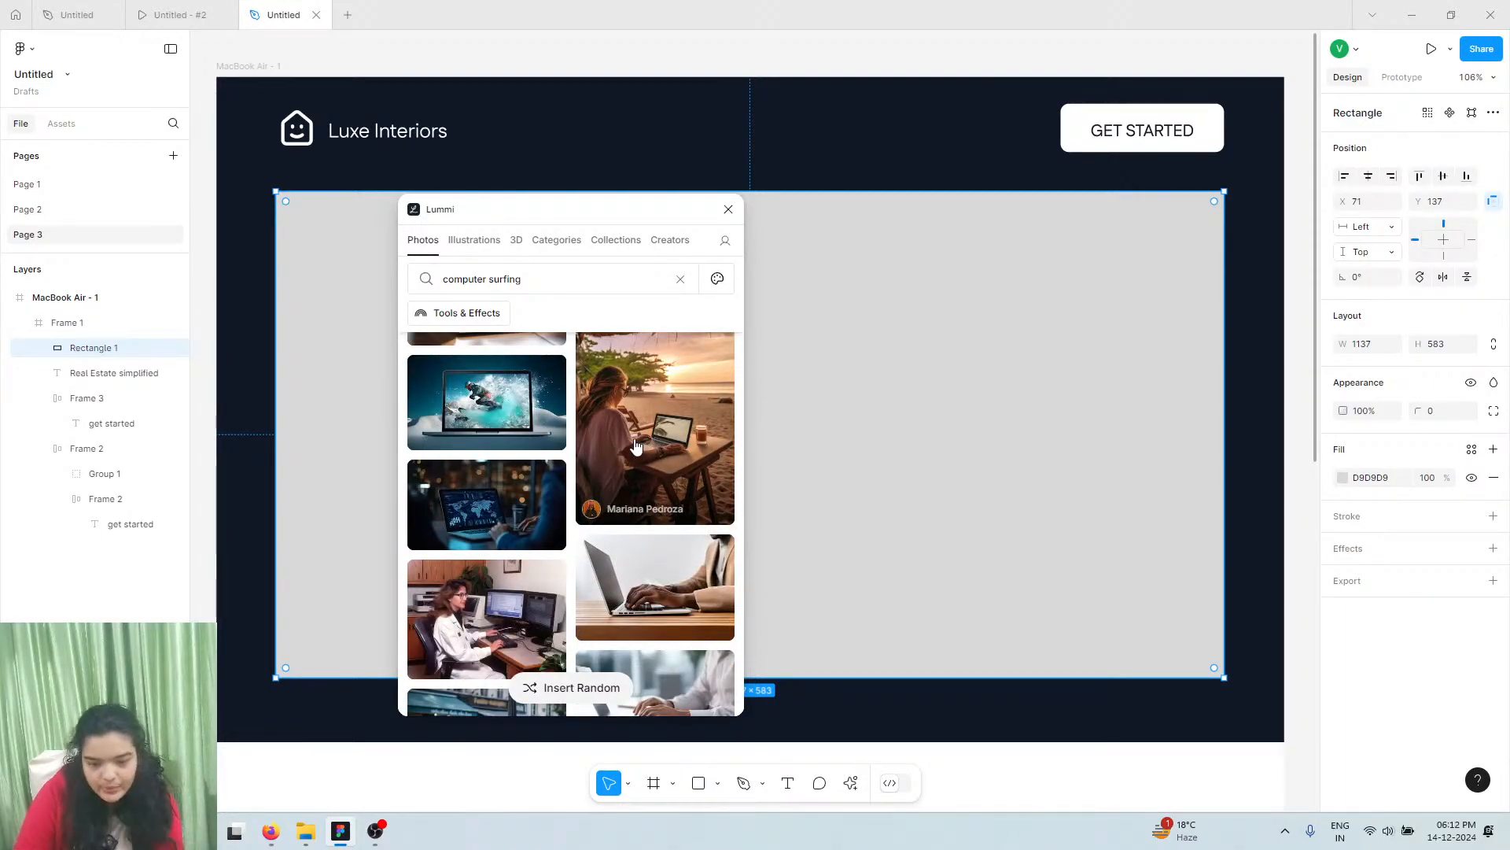
pyautogui.click(637, 445)
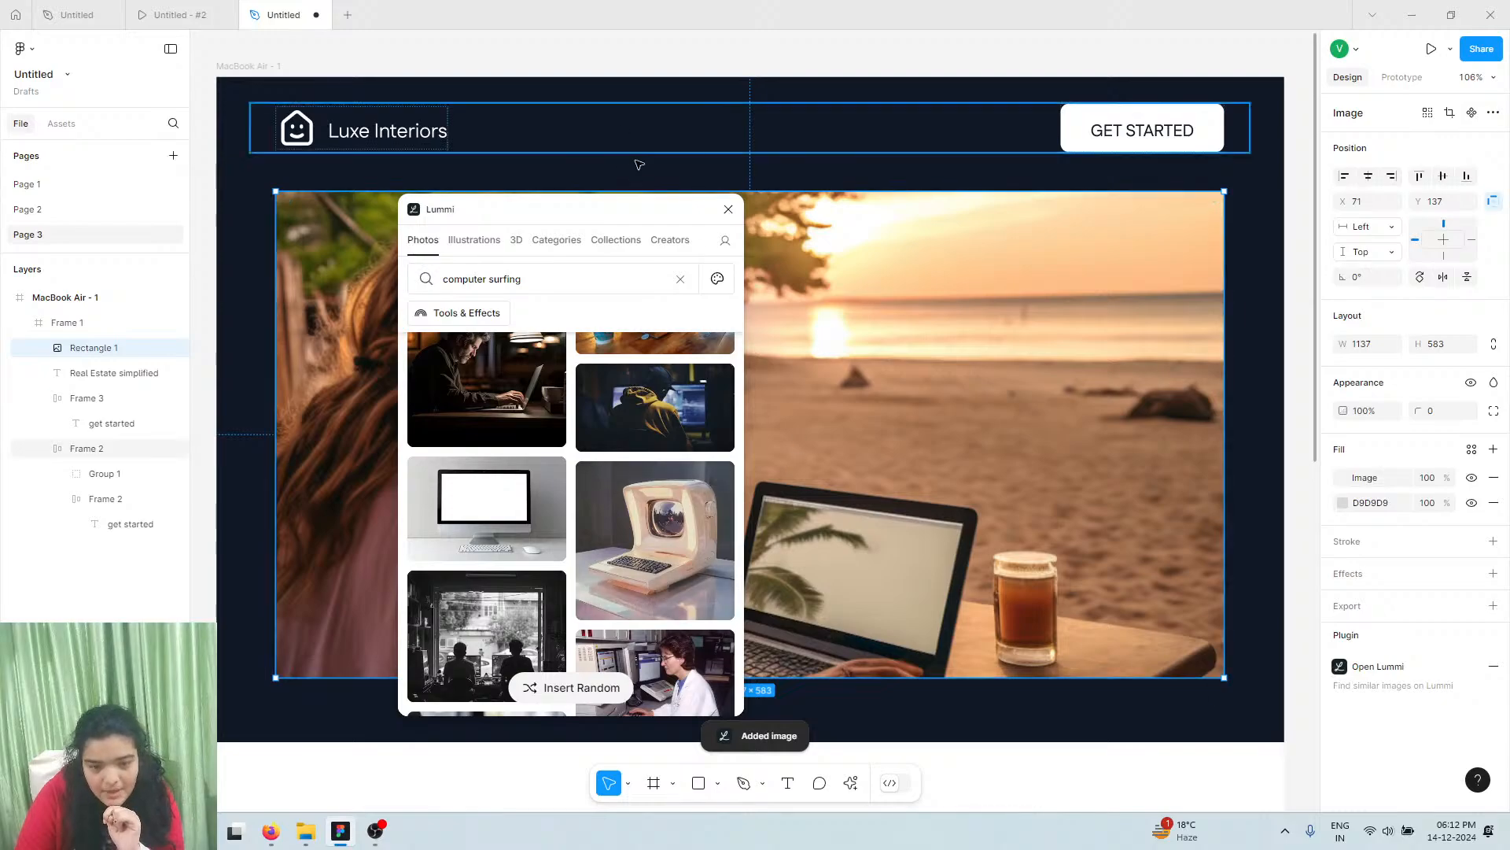
# Move the photo layer beneath the headline and button, then close the Lummi browser
pyautogui.moveTo(607, 208); pyautogui.dragTo(1153, 263)
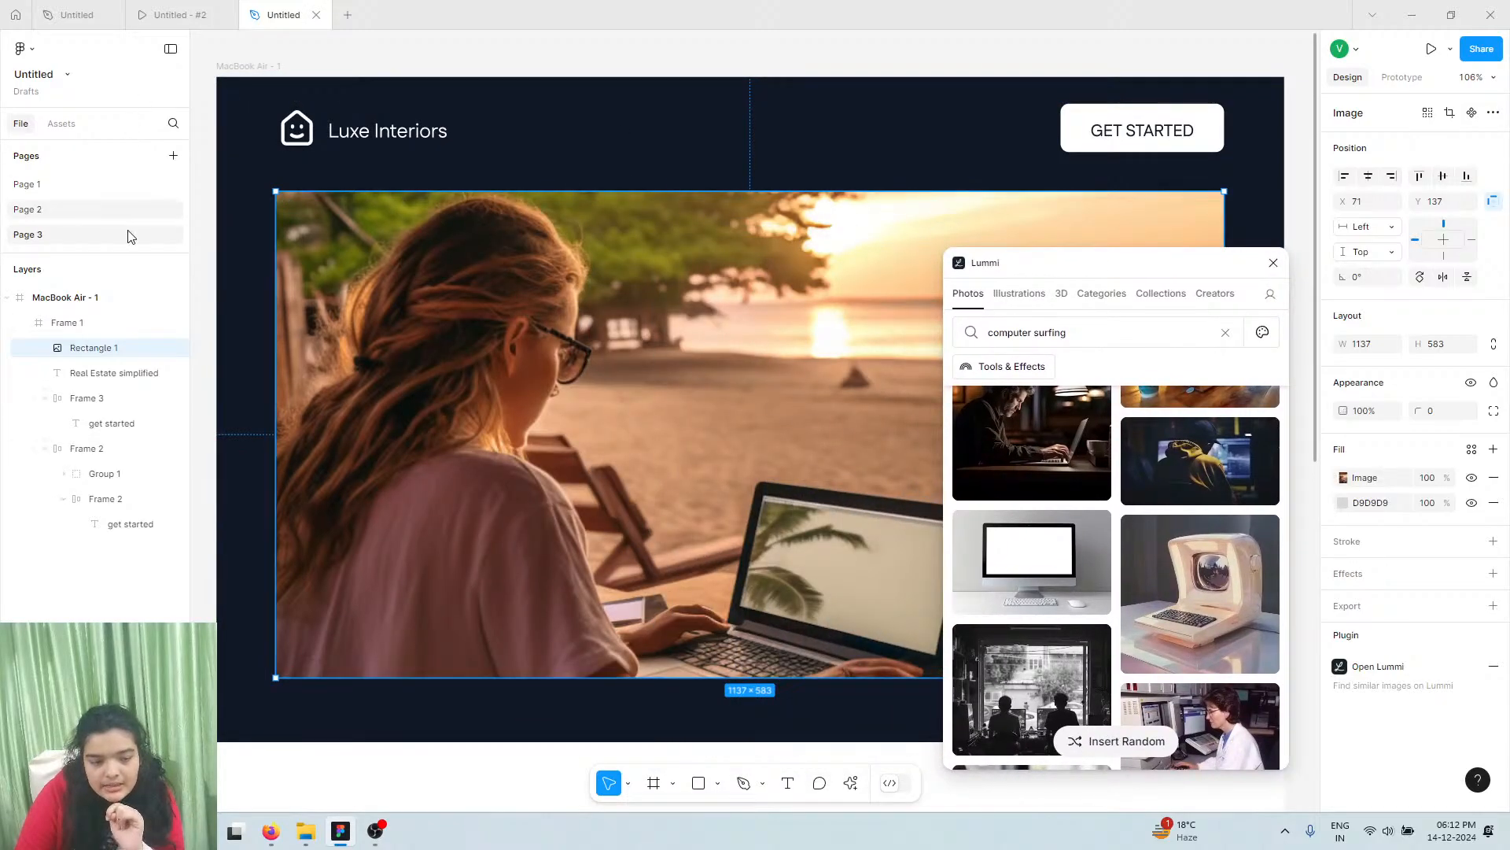
pyautogui.moveTo(91, 347); pyautogui.dragTo(104, 435)
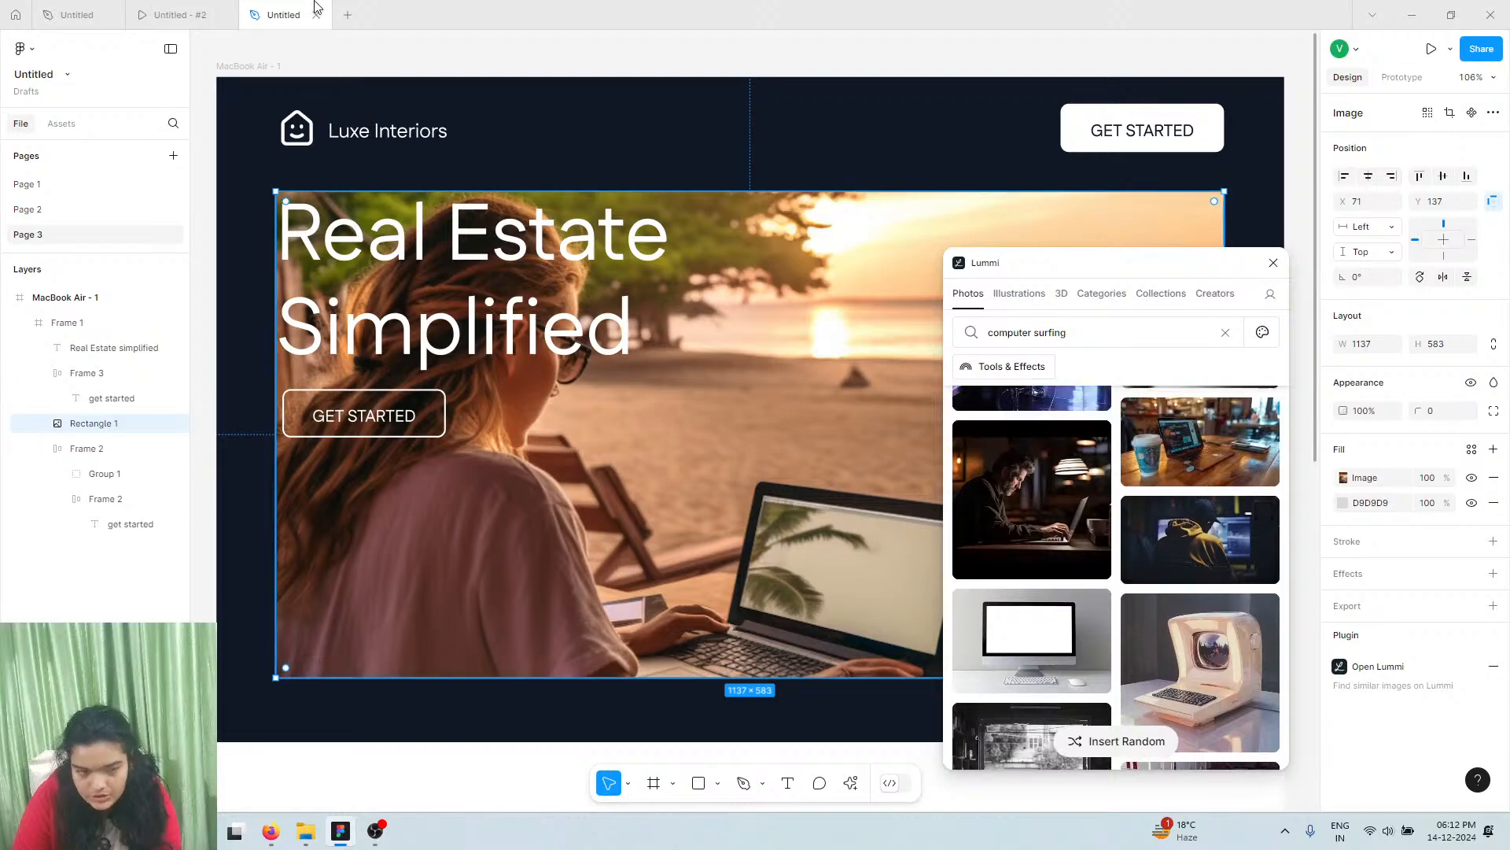
pyautogui.click(180, 15)
pyautogui.click(279, 15)
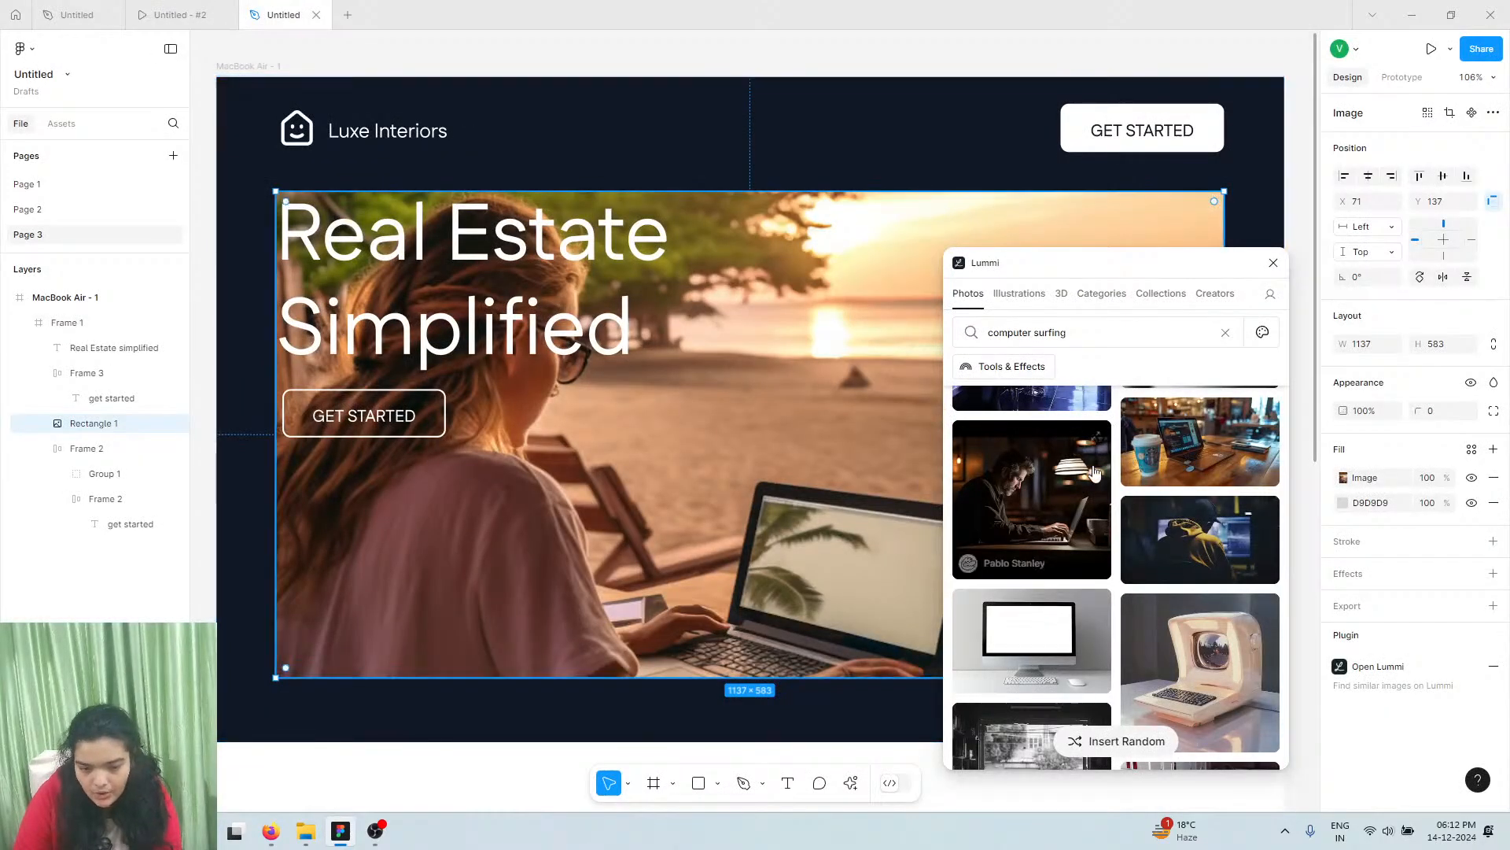
pyautogui.click(1274, 264)
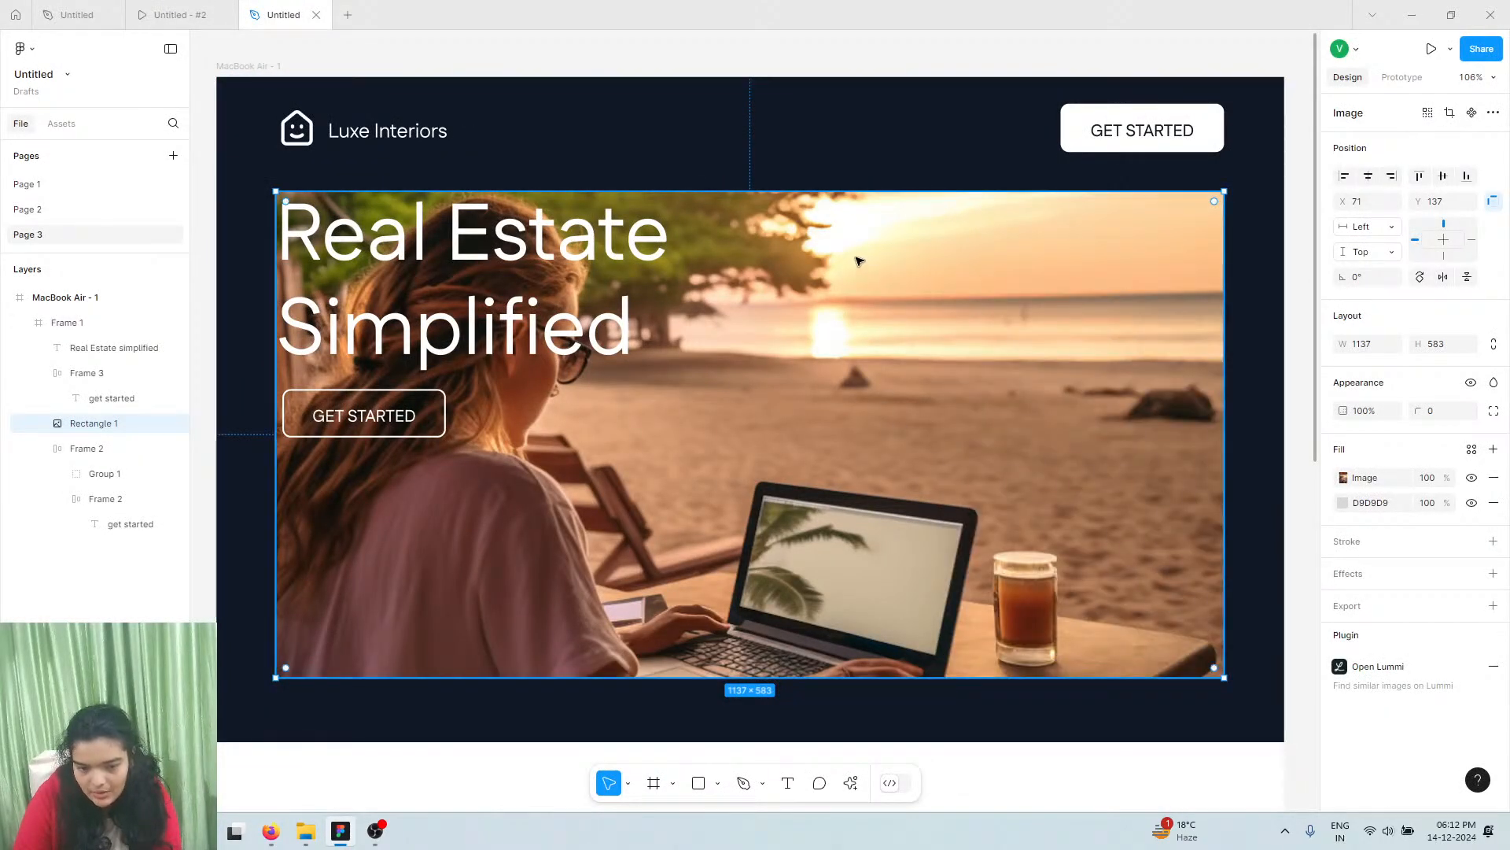
# Flip the photo horizontally and stretch it to 1137 × 625
pyautogui.rightClick(858, 260)
pyautogui.click(884, 692)
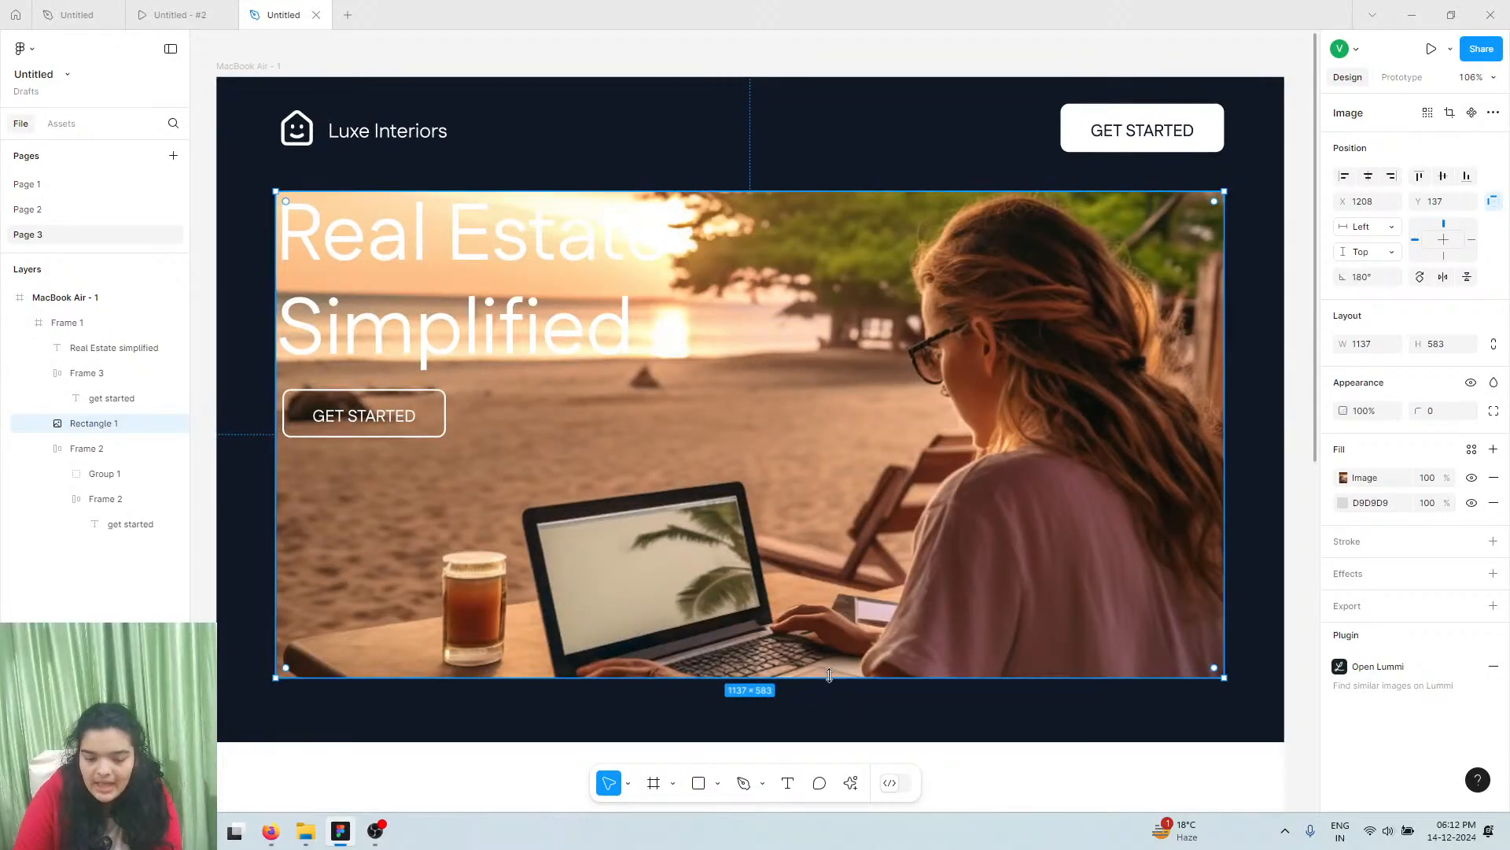
pyautogui.moveTo(818, 677); pyautogui.dragTo(810, 707)
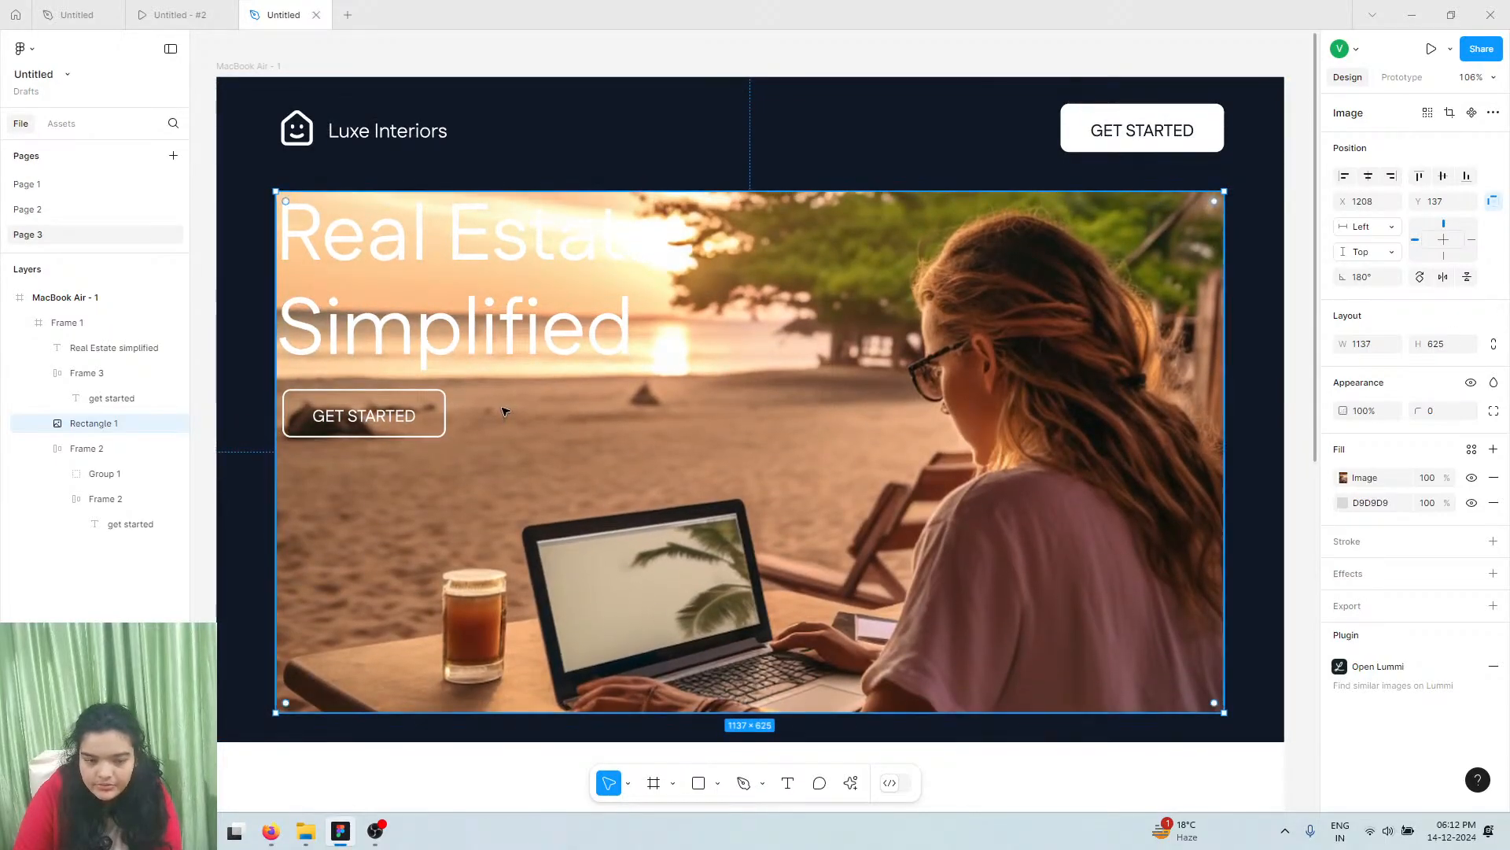
# Drag the page frame's bottom edge down to make it taller
pyautogui.scroll(-2, 502, 411)
pyautogui.scroll(-3, 501, 417)
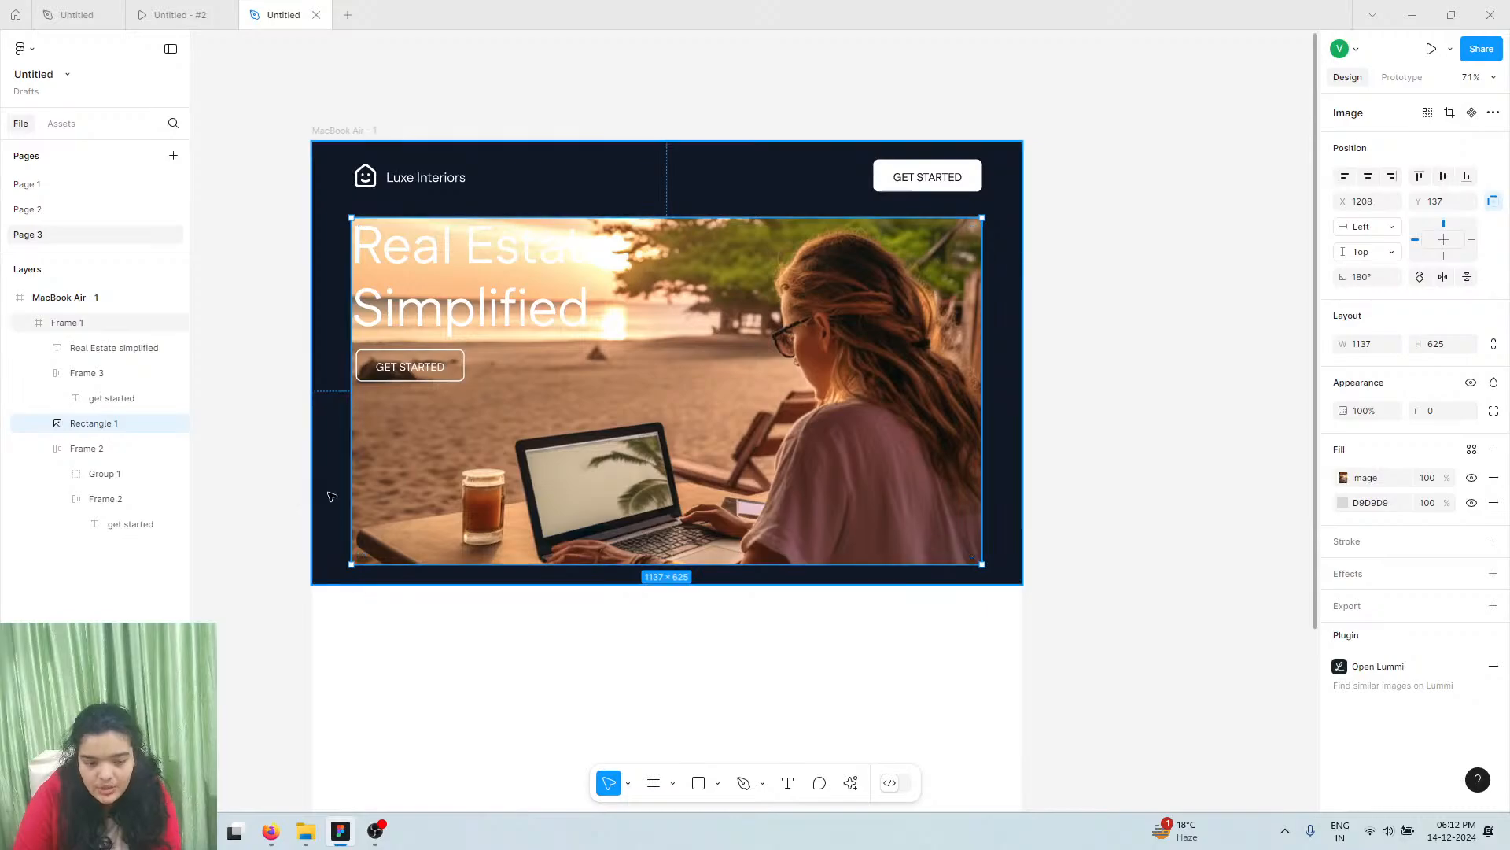
pyautogui.click(329, 497)
pyautogui.moveTo(404, 585)
pyautogui.mouseDown()
pyautogui.moveTo(405, 634)
pyautogui.moveTo(403, 611)
pyautogui.mouseUp()
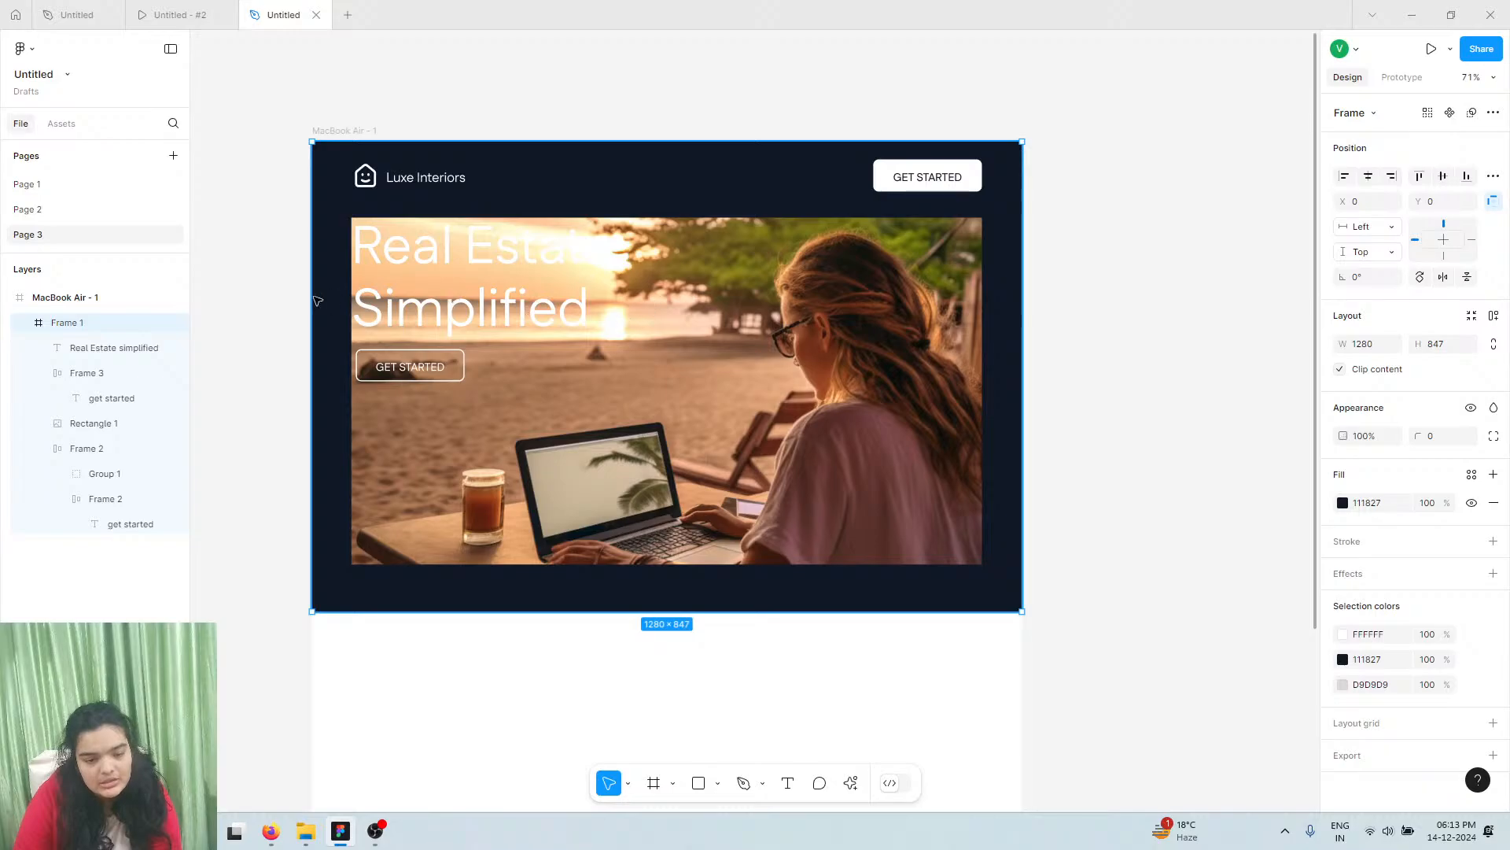
# Round the beach photo's corners to a radius of 46
pyautogui.scroll(4, 419, 385)
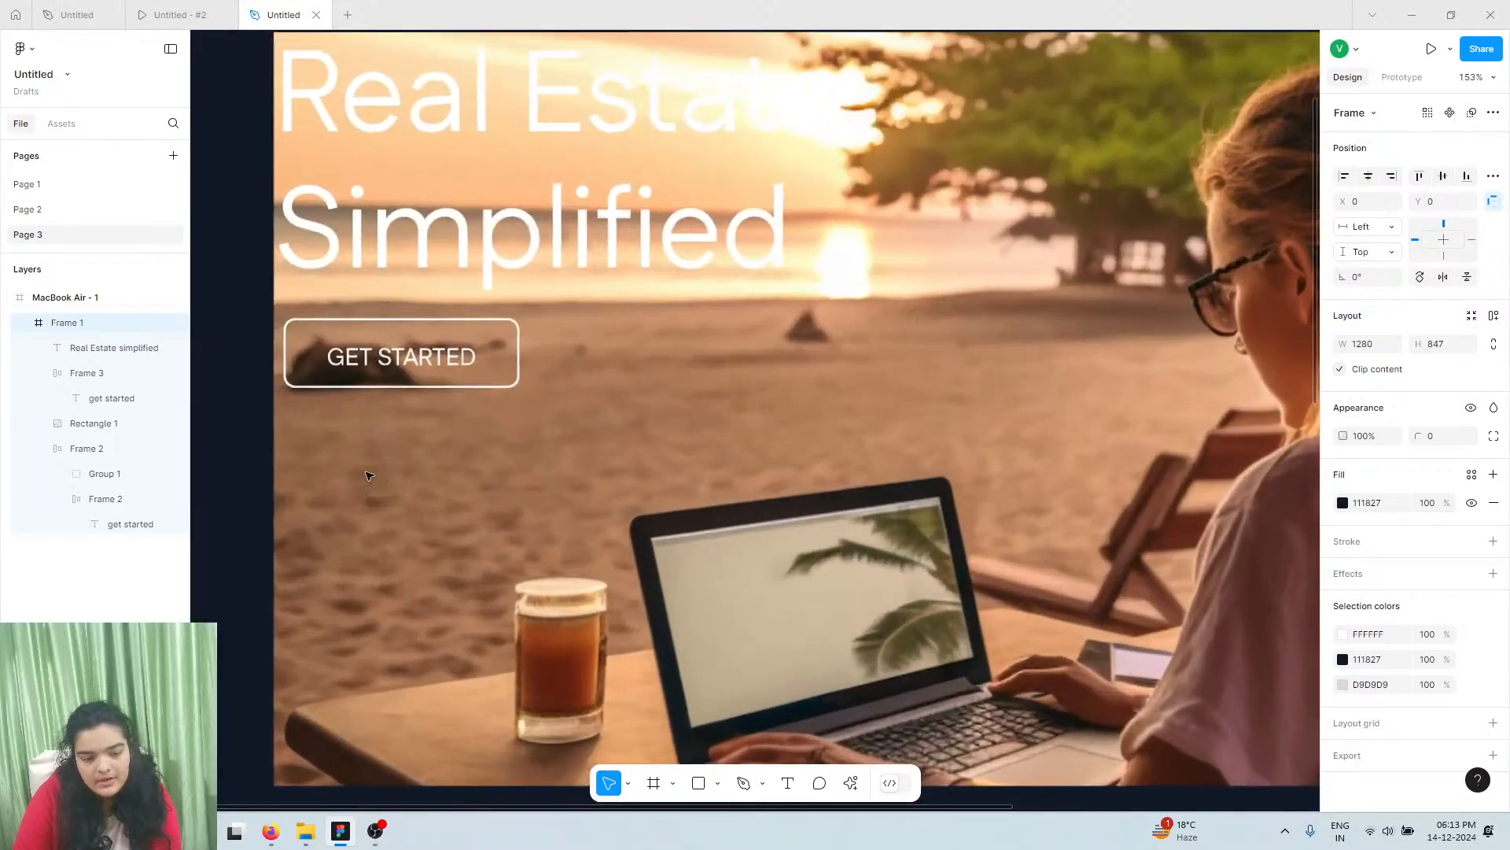
pyautogui.doubleClick(366, 475)
pyautogui.doubleClick(367, 475)
pyautogui.scroll(-2, 367, 475)
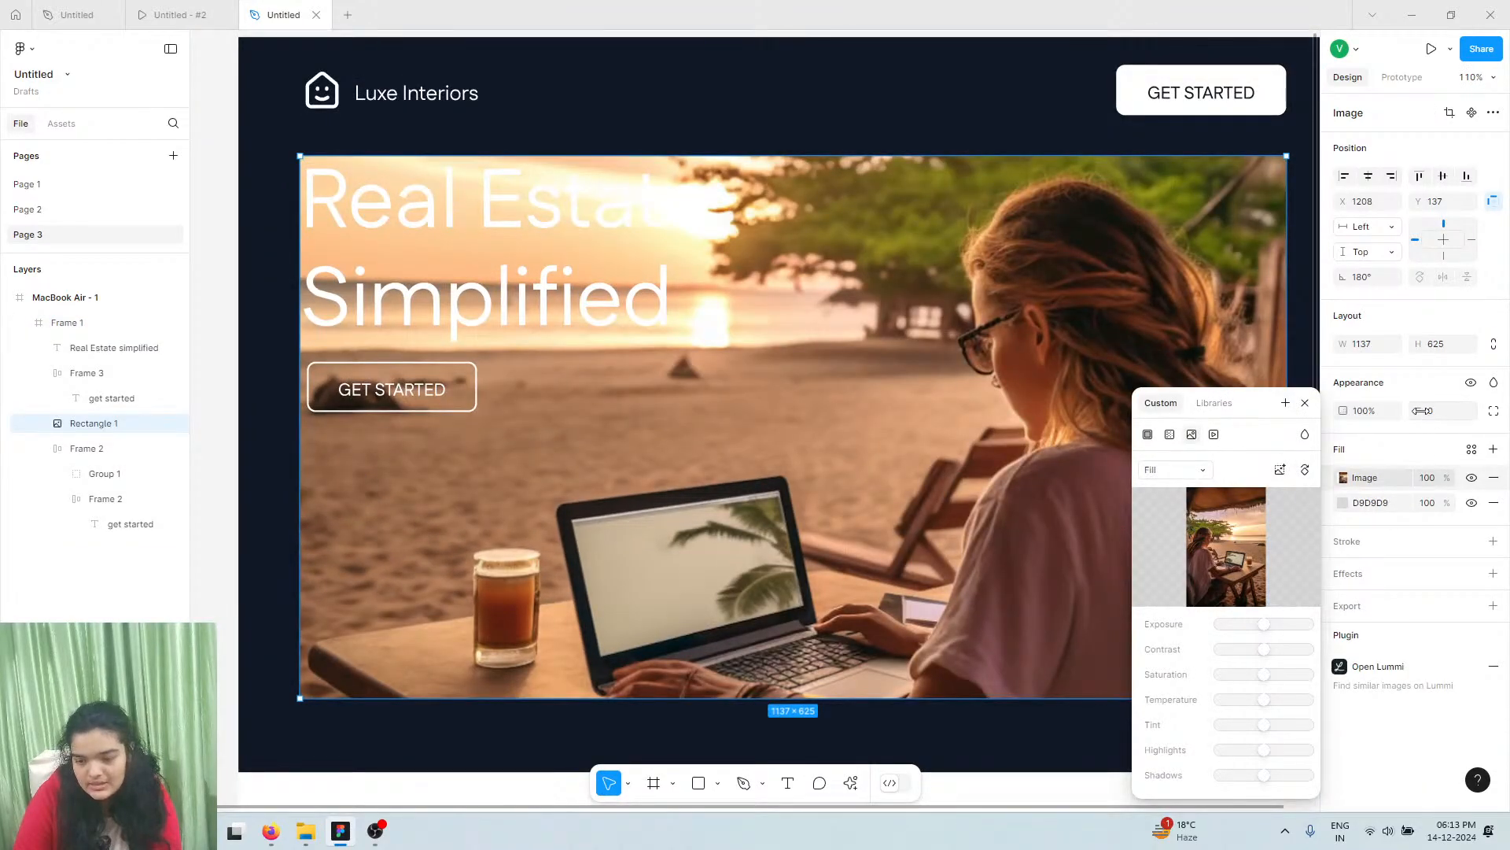
pyautogui.click(1427, 409)
pyautogui.moveTo(150, 411); pyautogui.dragTo(639, 464)
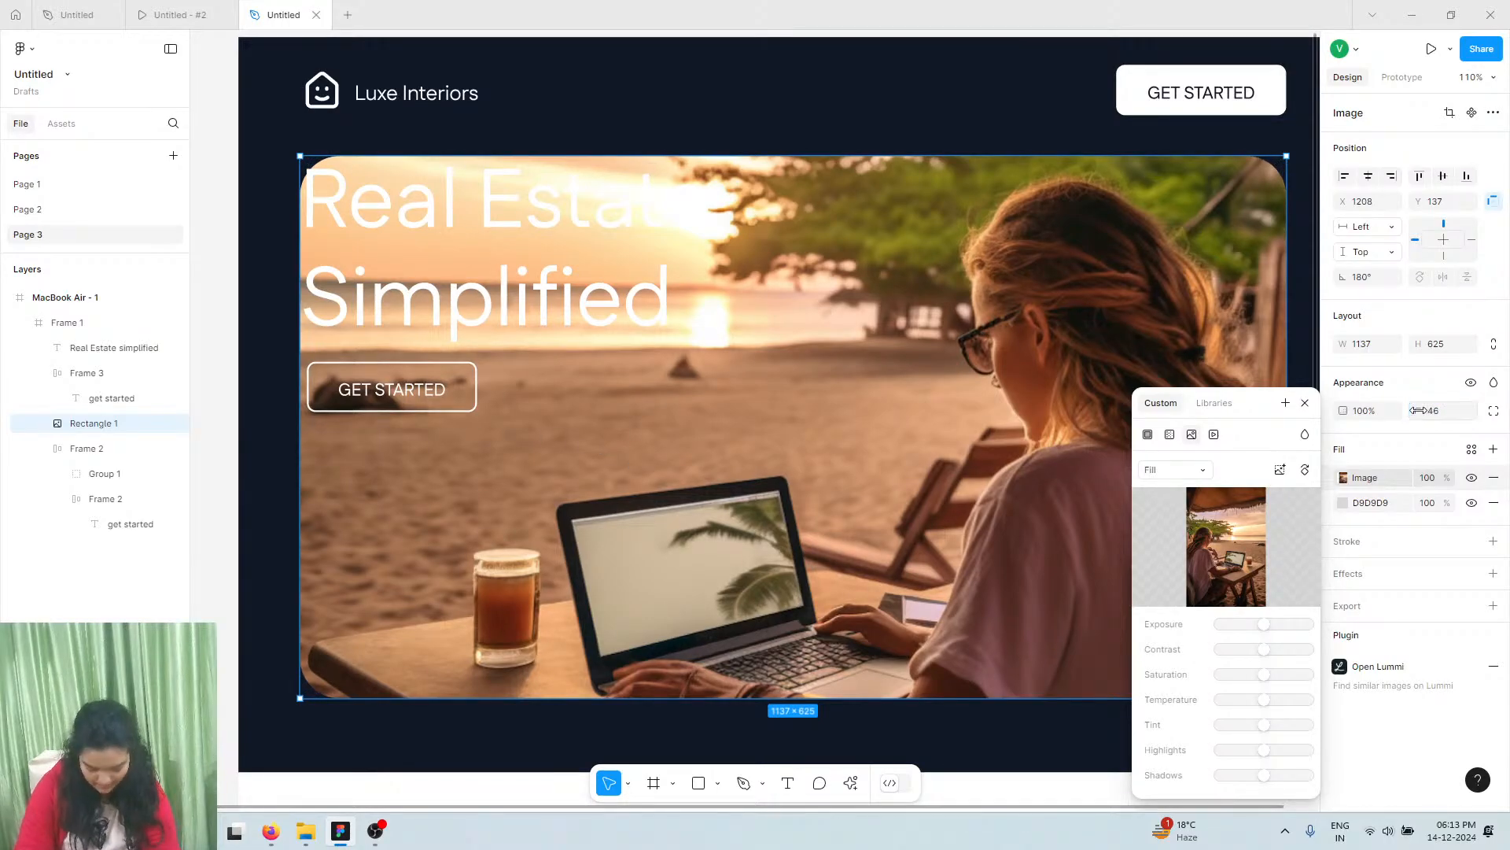
pyautogui.click(1493, 113)
pyautogui.click(1494, 113)
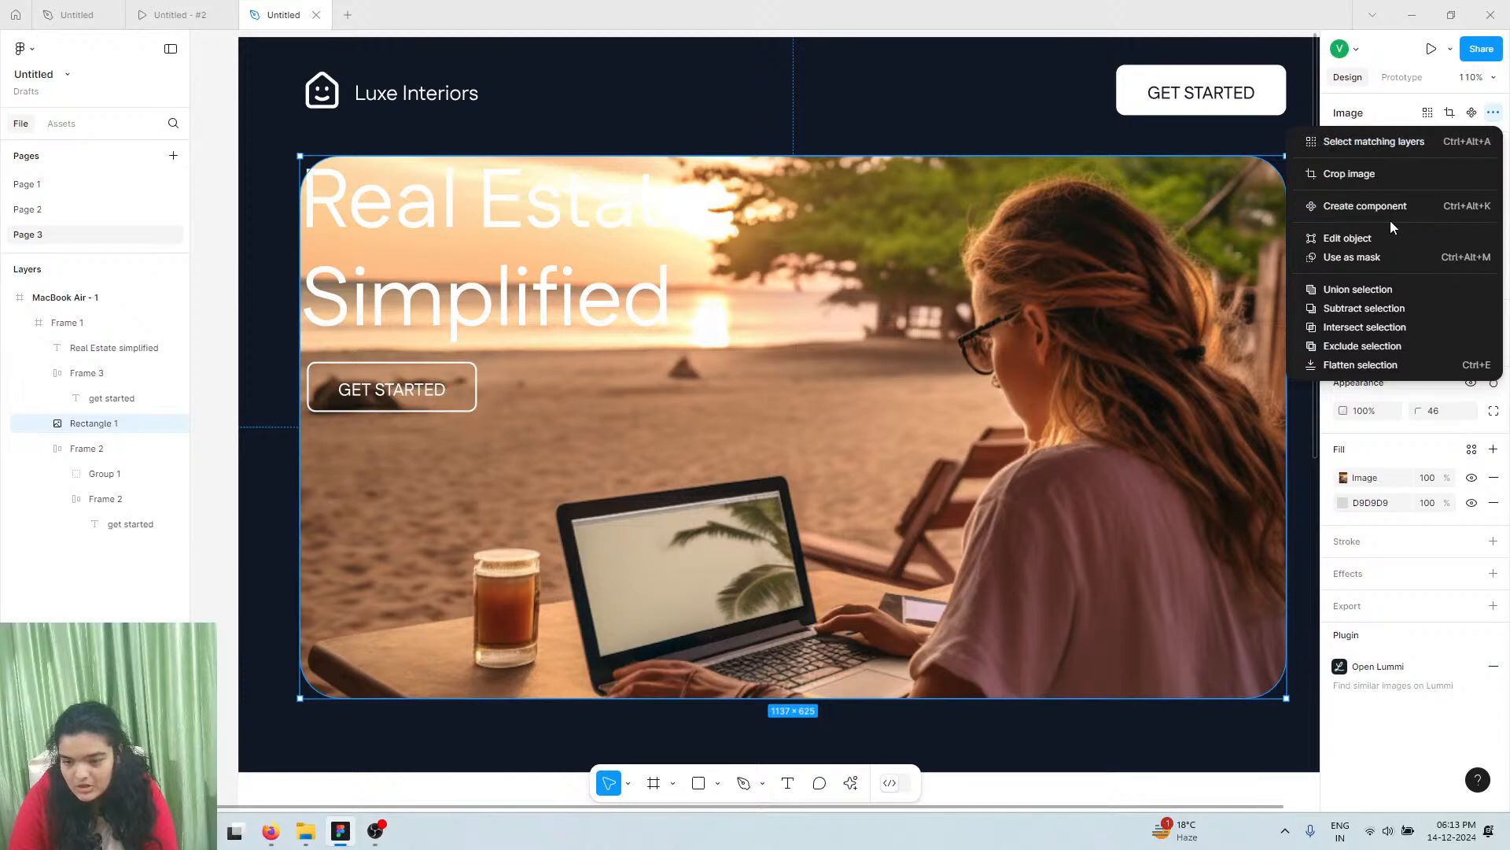
# Enter vector edit on the beach photo and switch to the Pen tool, undoing misplaced points
pyautogui.click(1365, 238)
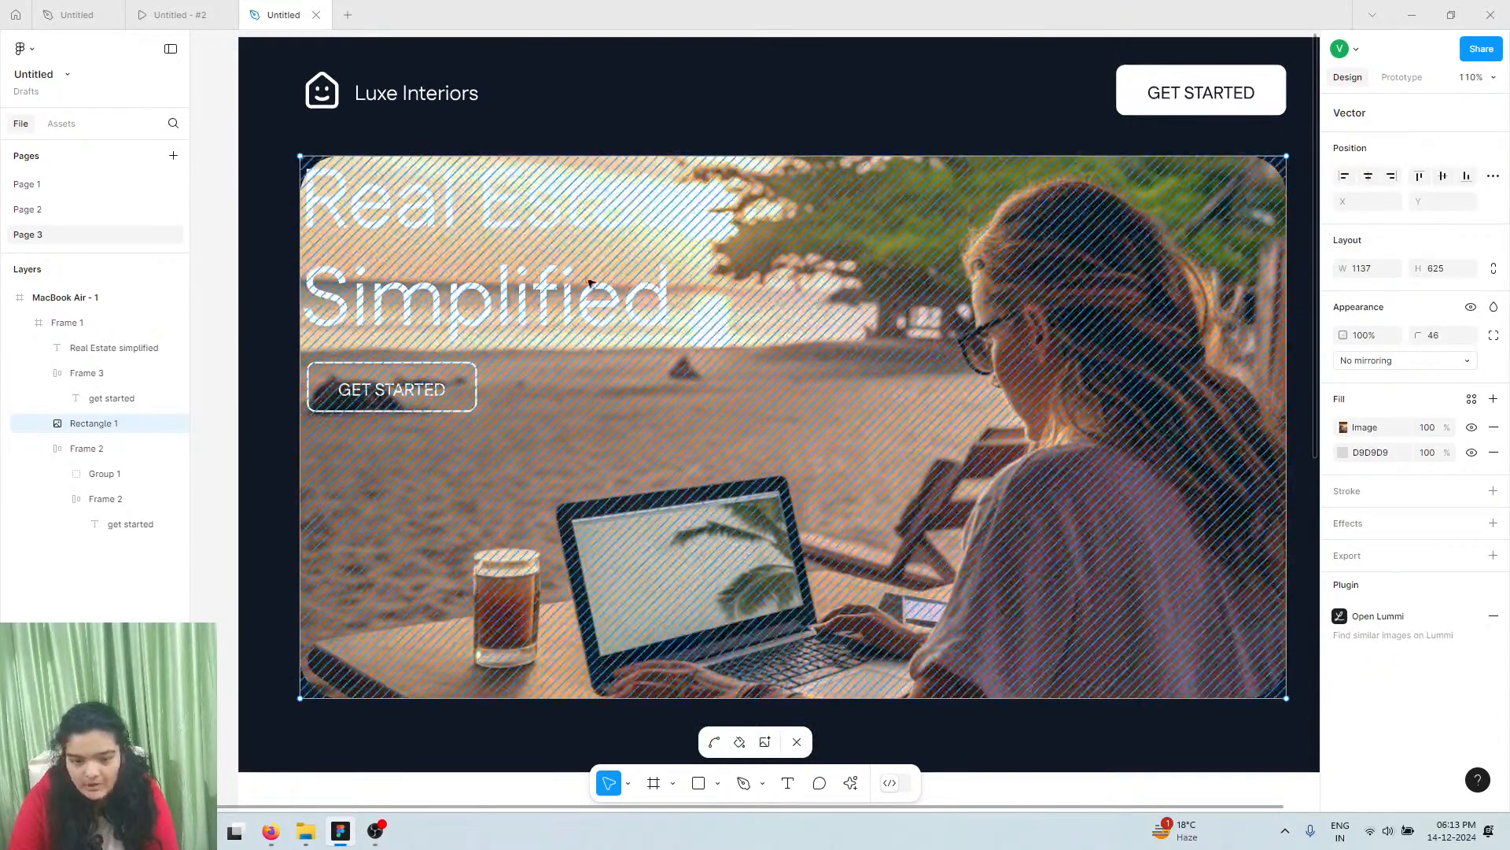
pyautogui.scroll(3, 730, 156)
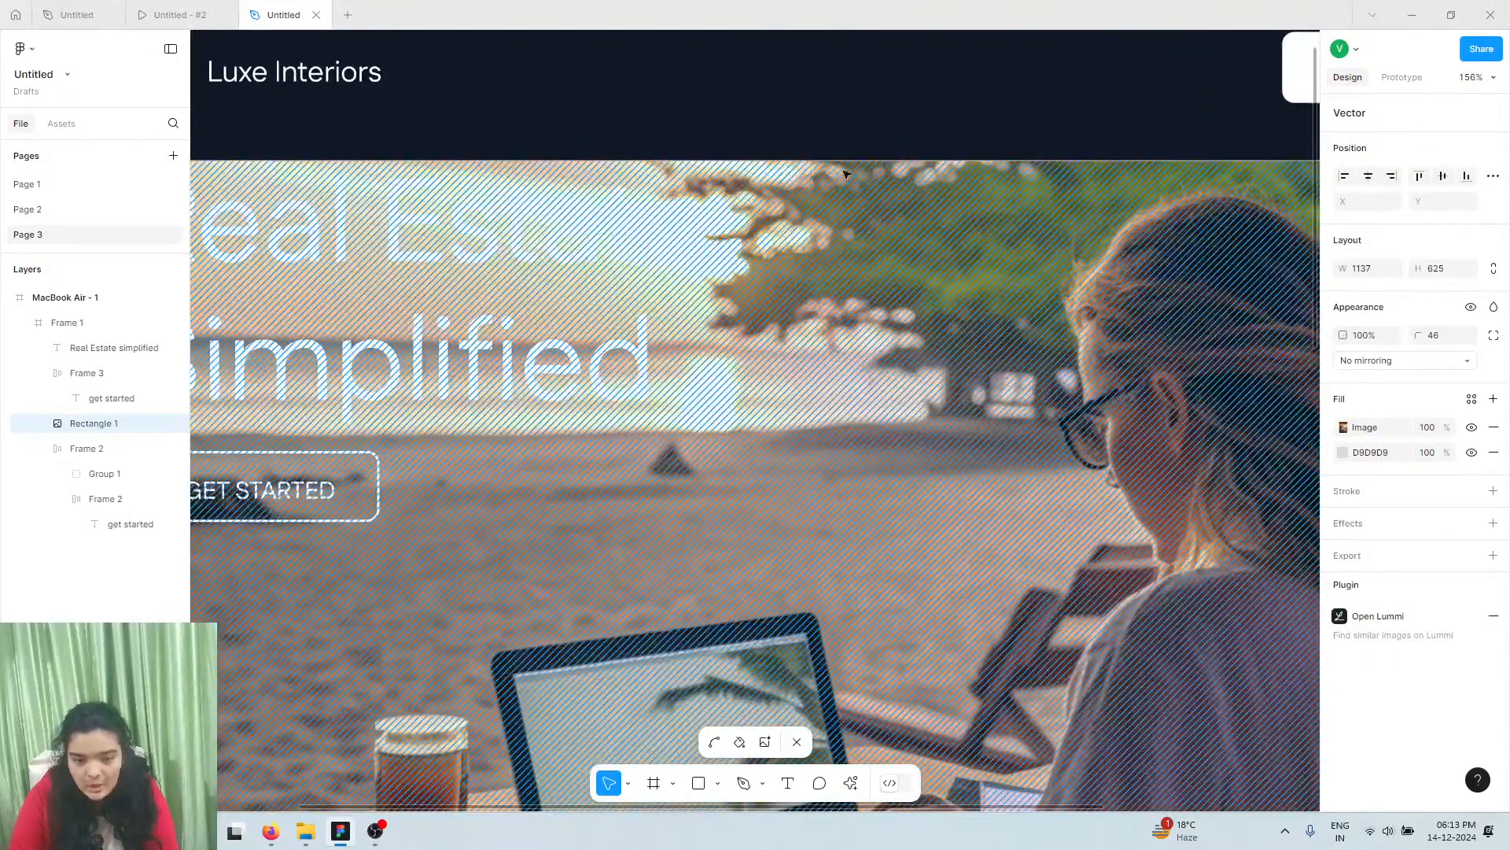
pyautogui.click(825, 161)
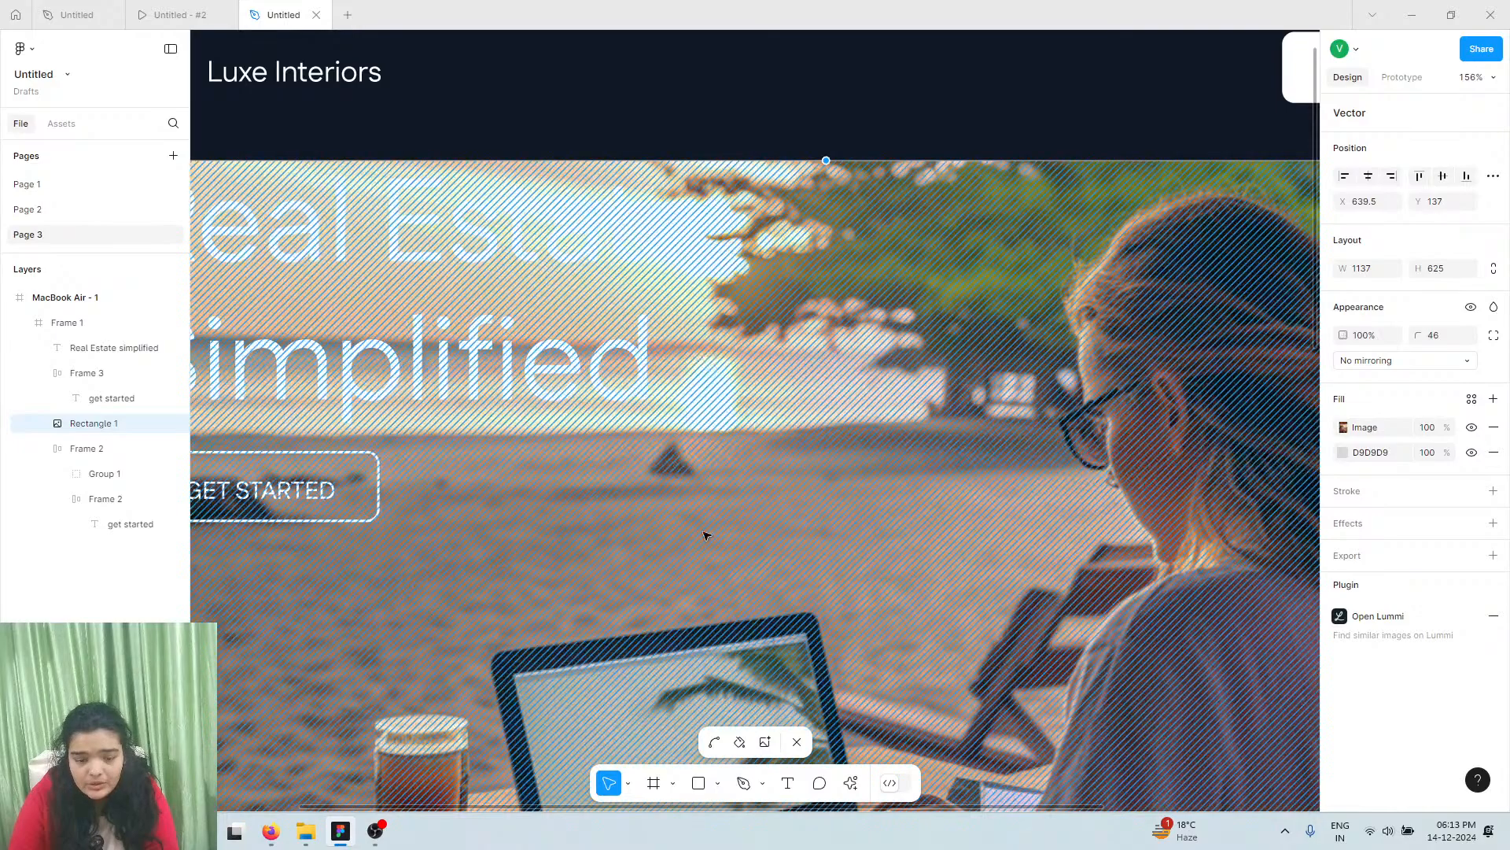
pyautogui.click(742, 782)
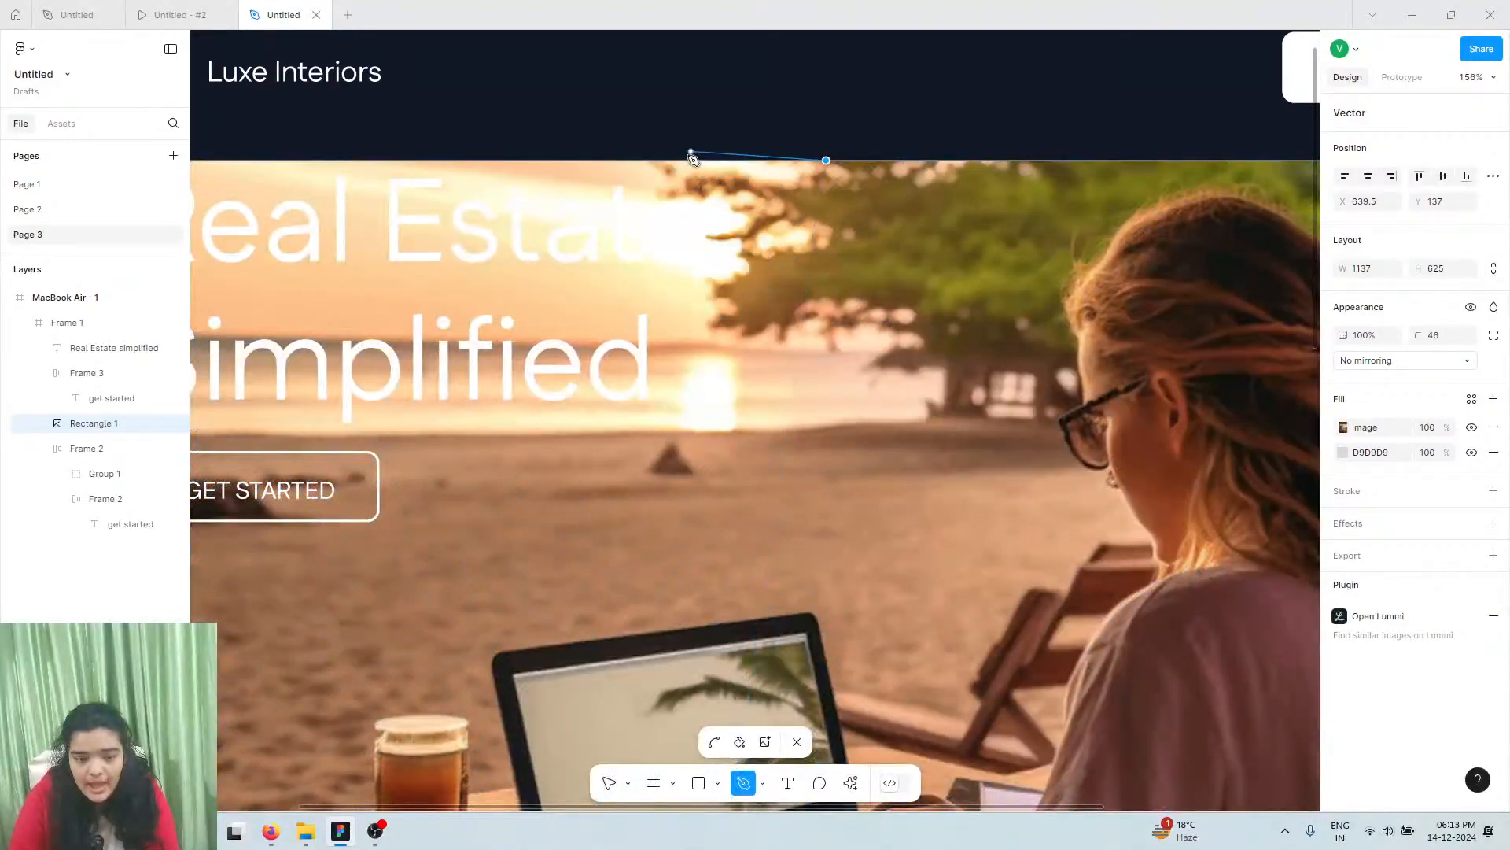
pyautogui.click(691, 161)
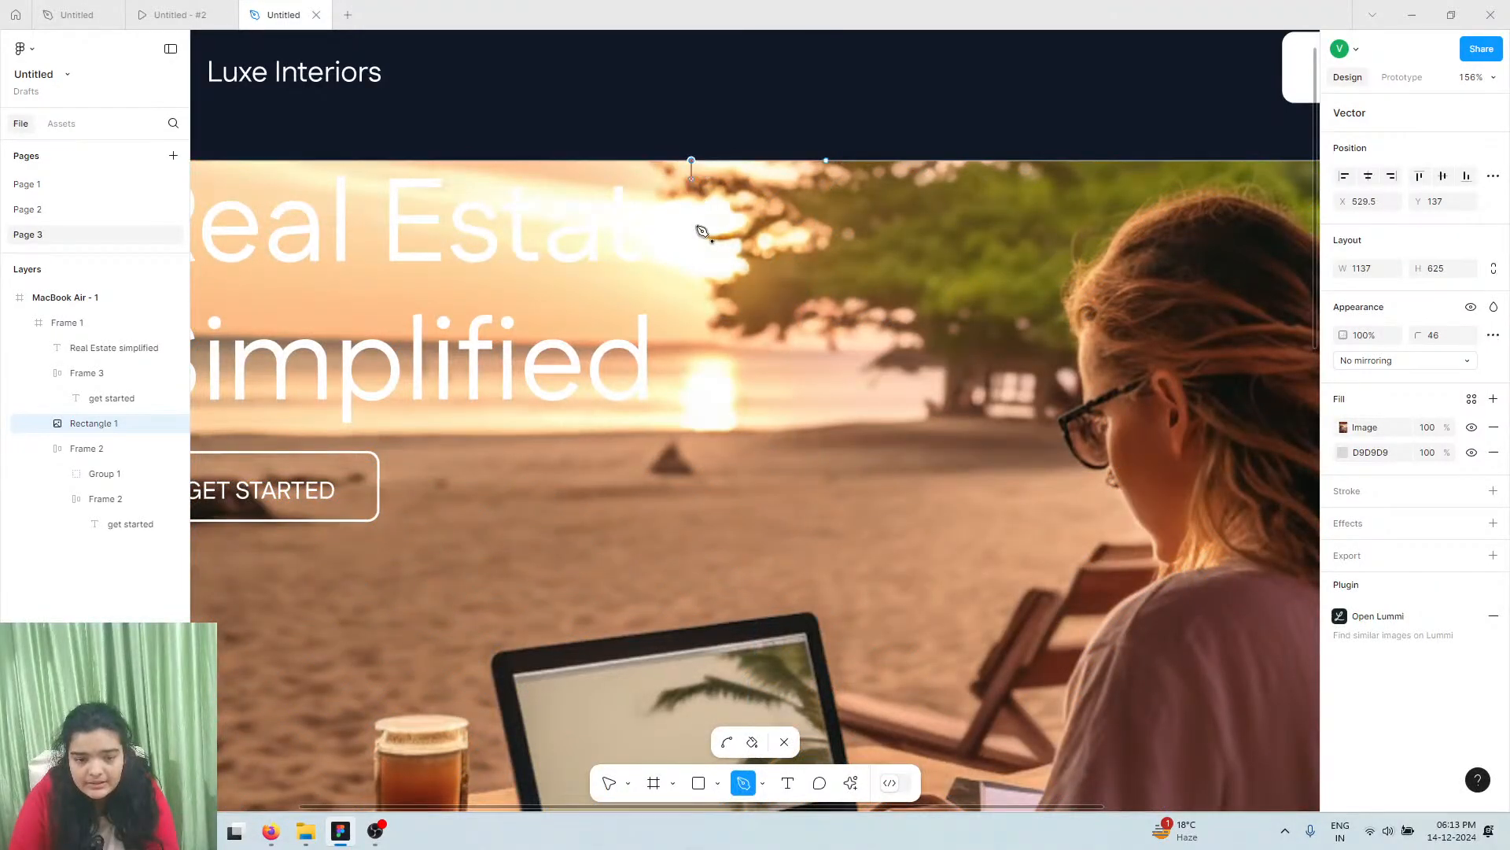
pyautogui.click(692, 288)
pyautogui.hscroll(-5, 558, 309)
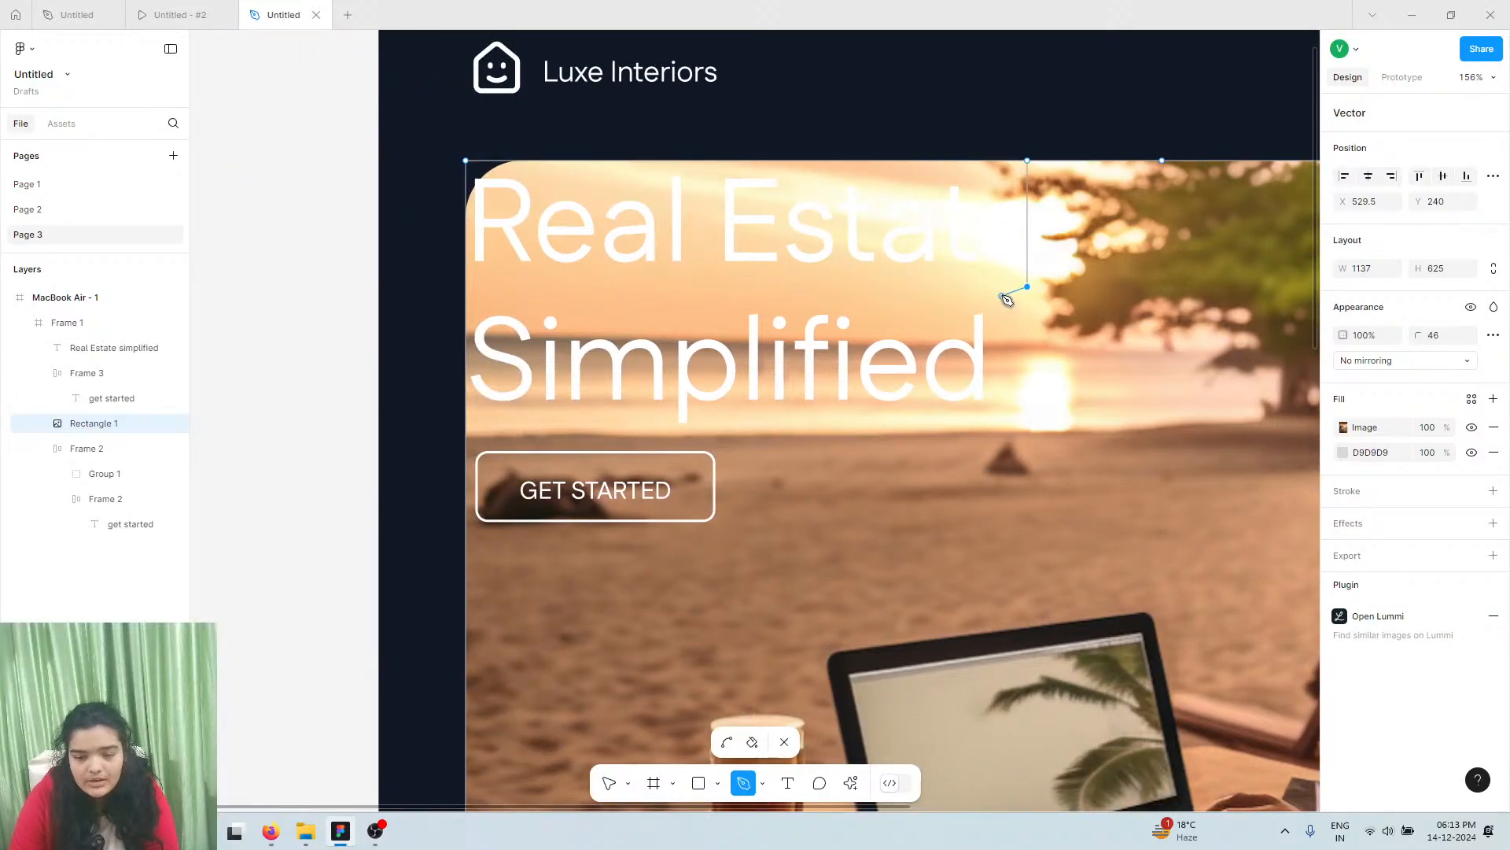
pyautogui.hotkey('ctrl', 'z')
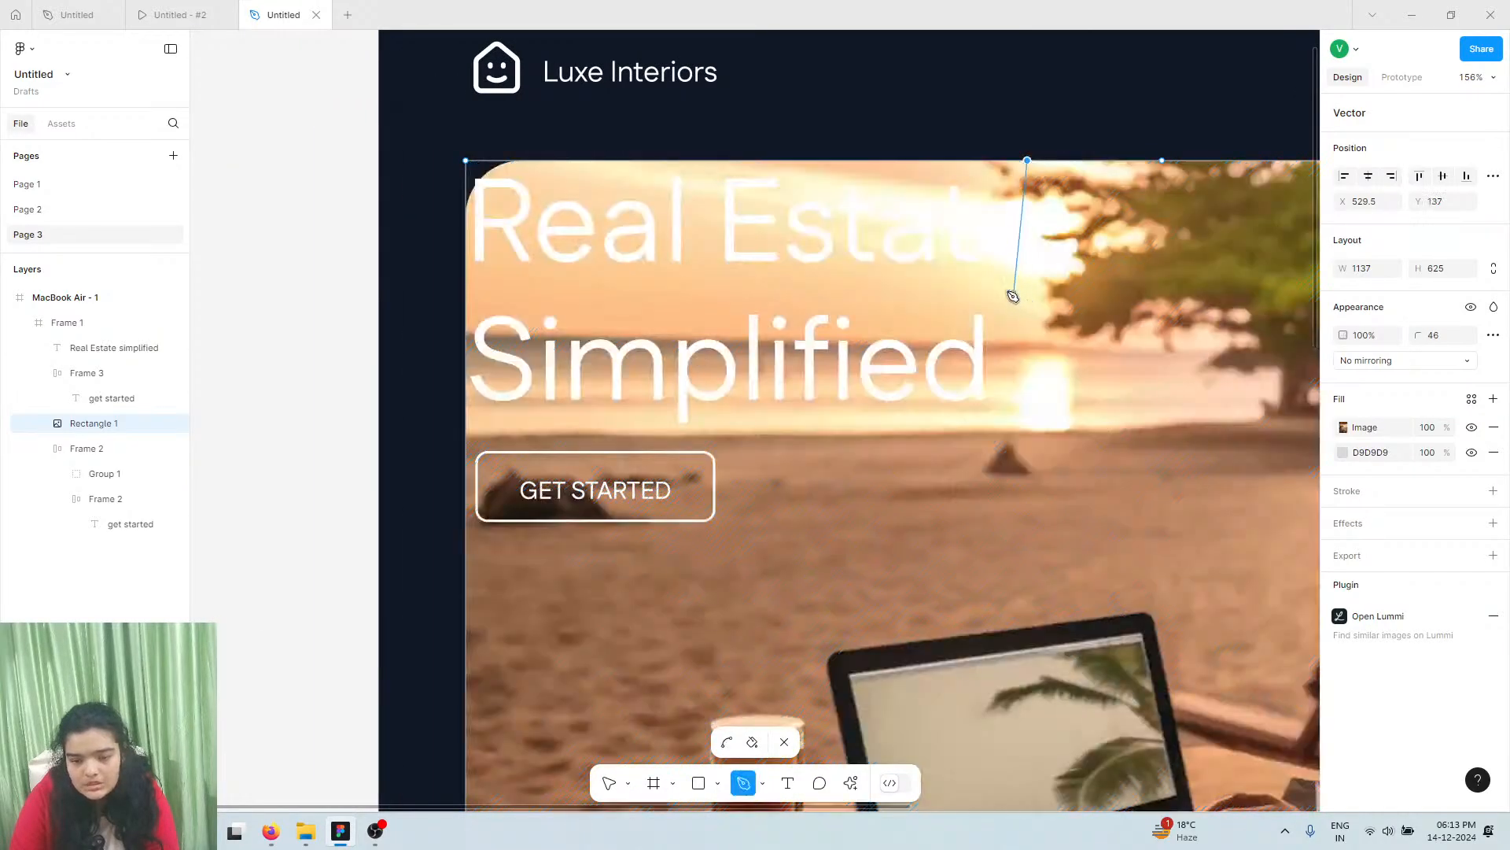
pyautogui.hotkey('ctrl', 'z')
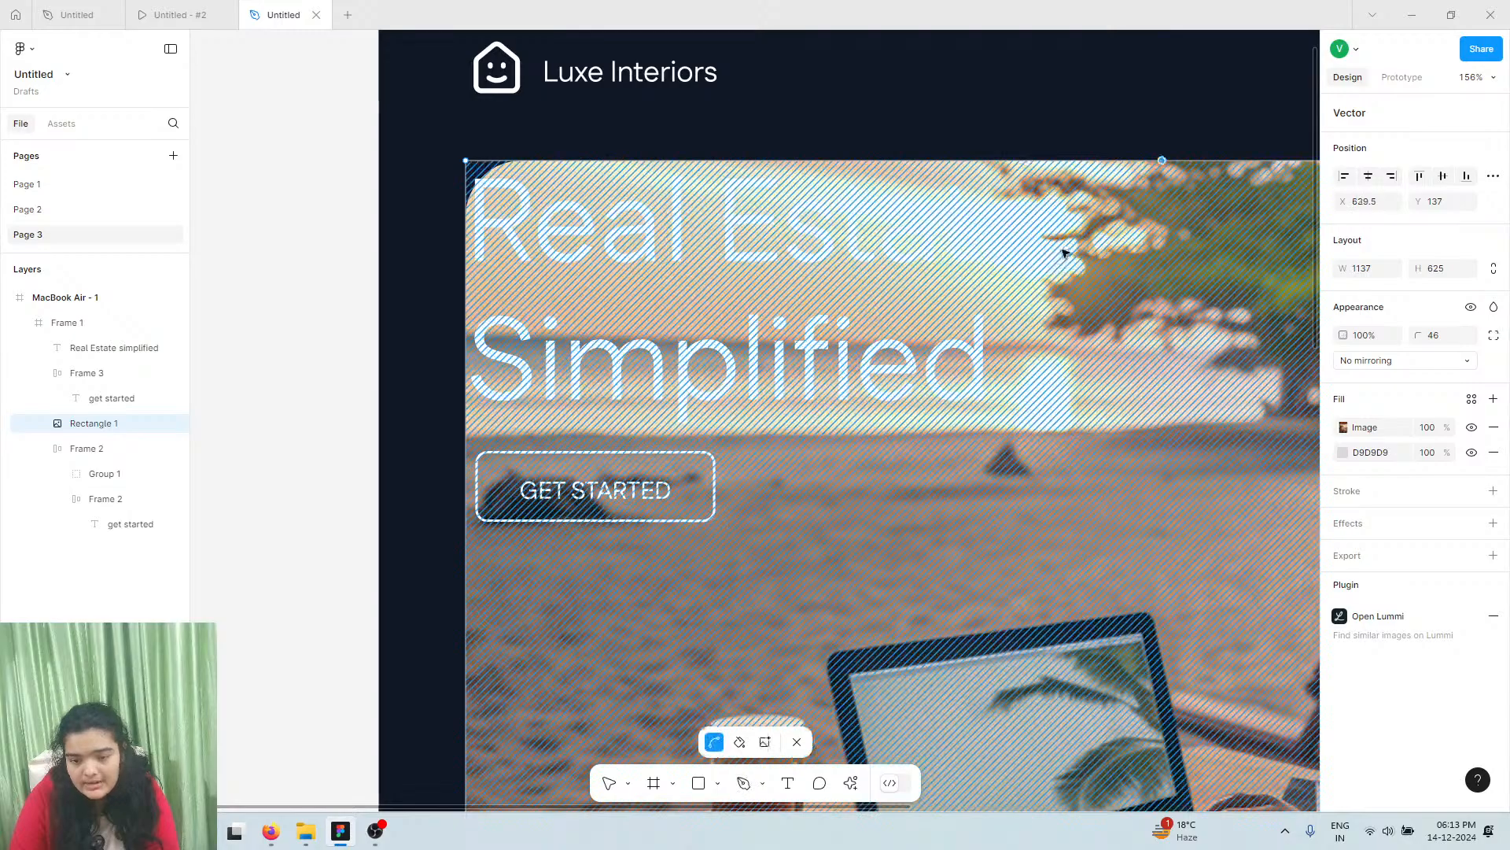
# Trace a stepped path from the top edge around the headline and GET STARTED to the left edge
pyautogui.click(1062, 161)
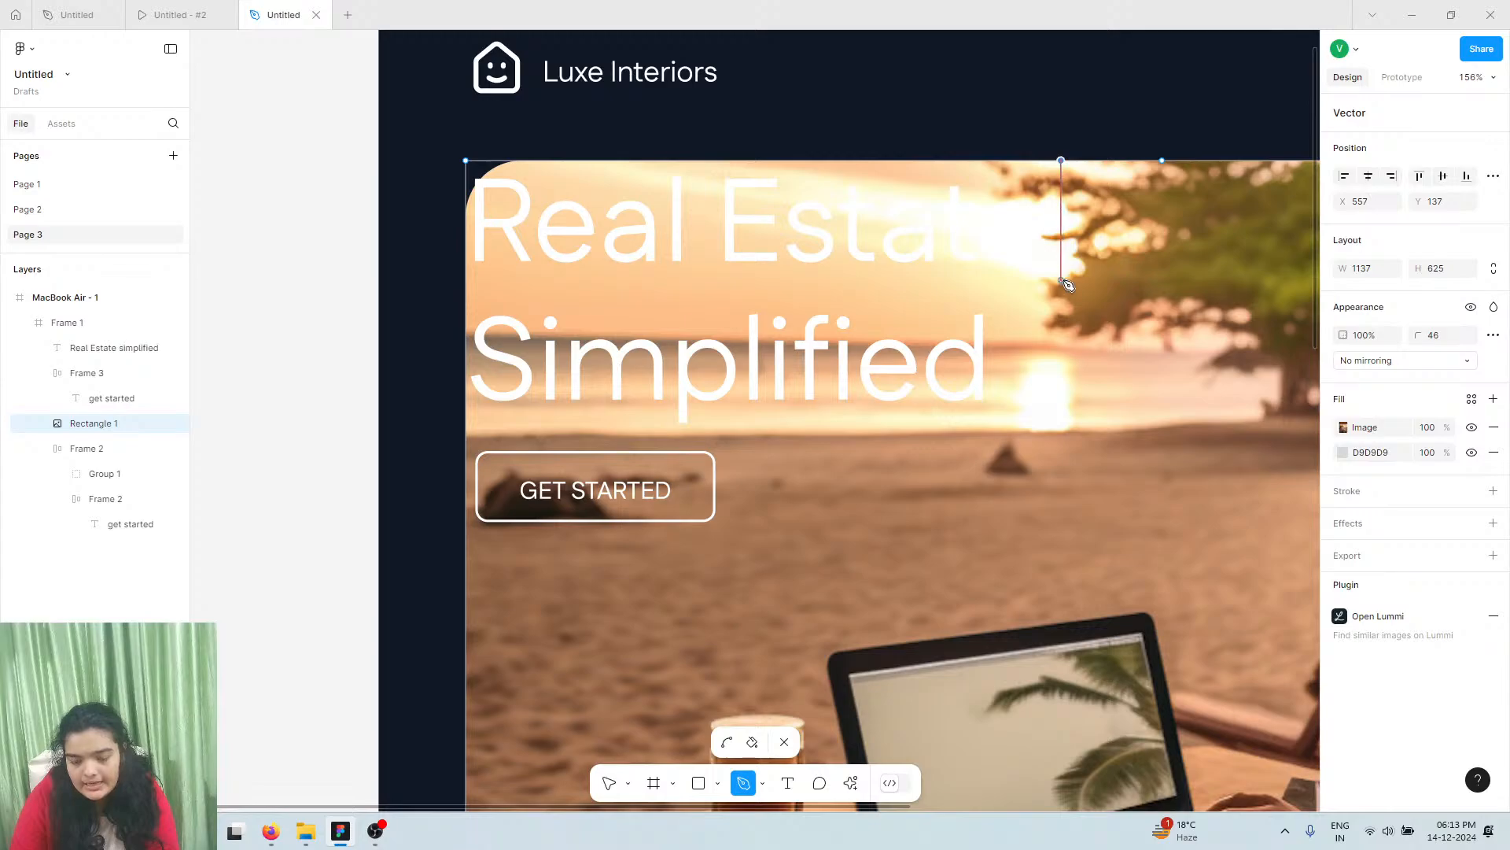
pyautogui.click(1062, 279)
pyautogui.click(1000, 279)
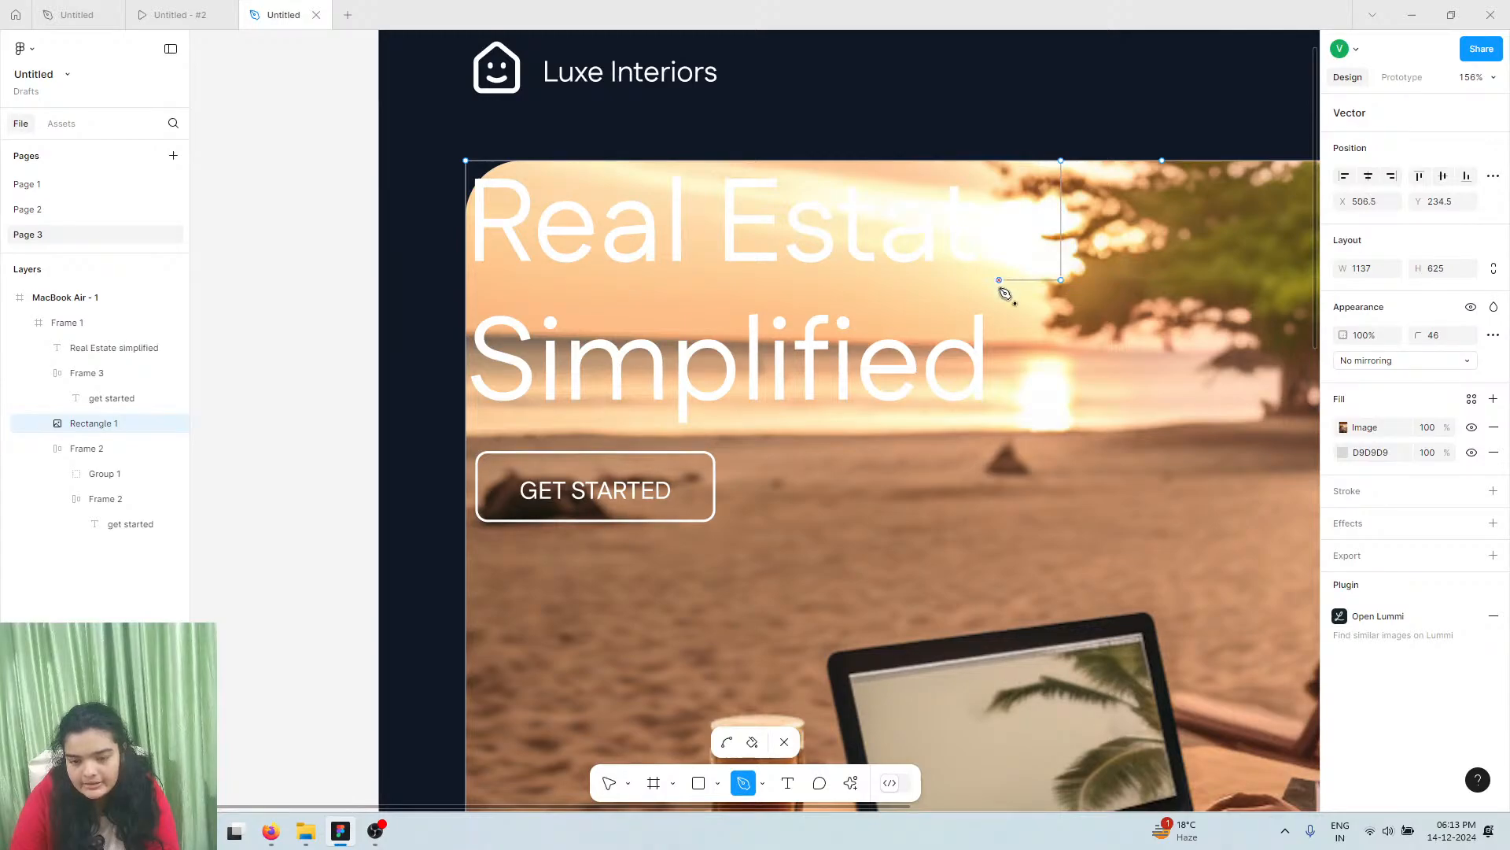
pyautogui.click(999, 428)
pyautogui.click(737, 428)
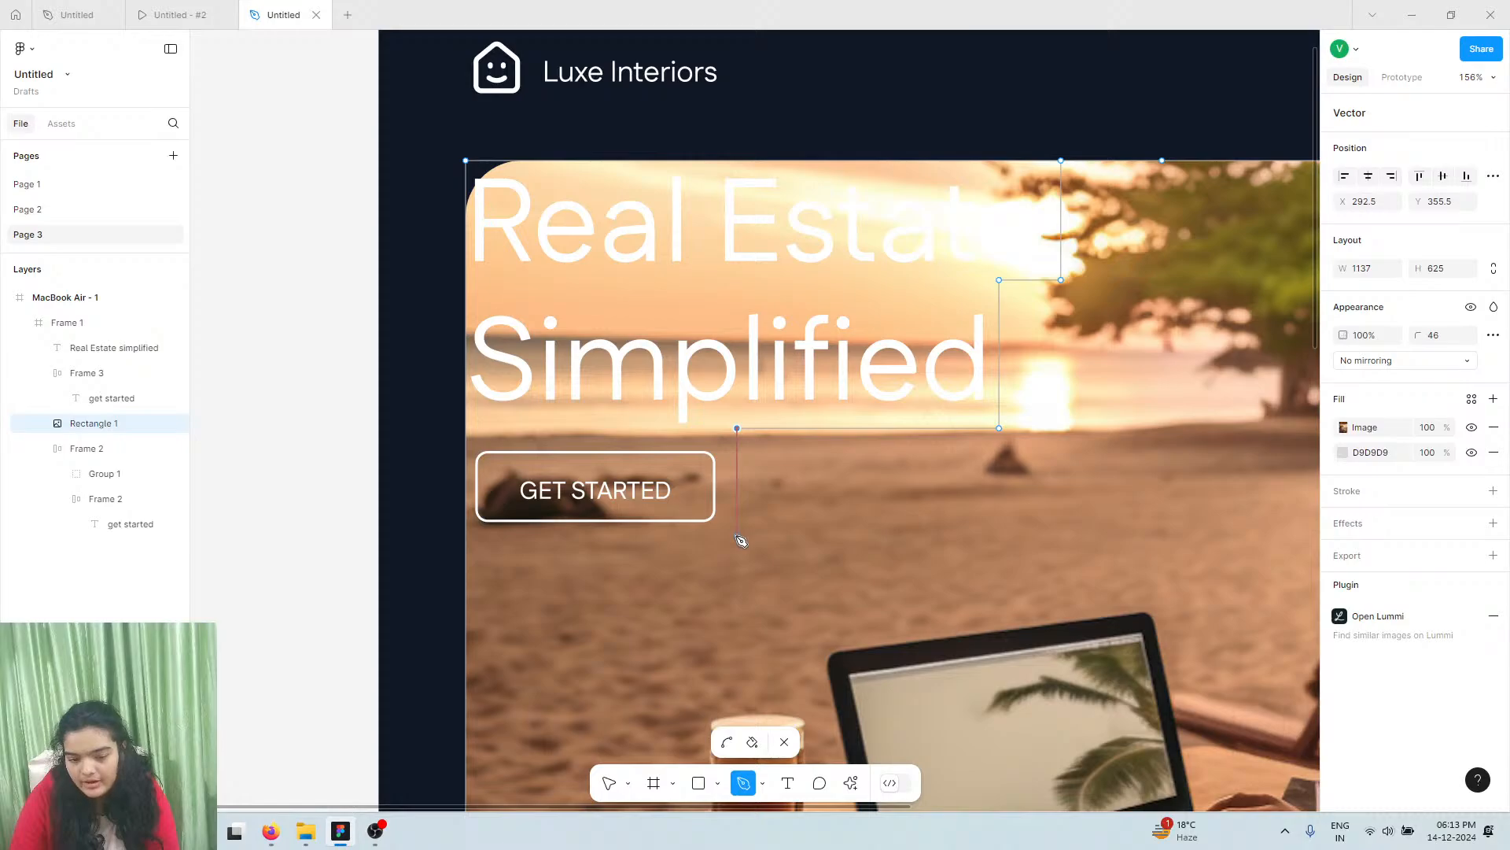
pyautogui.click(737, 539)
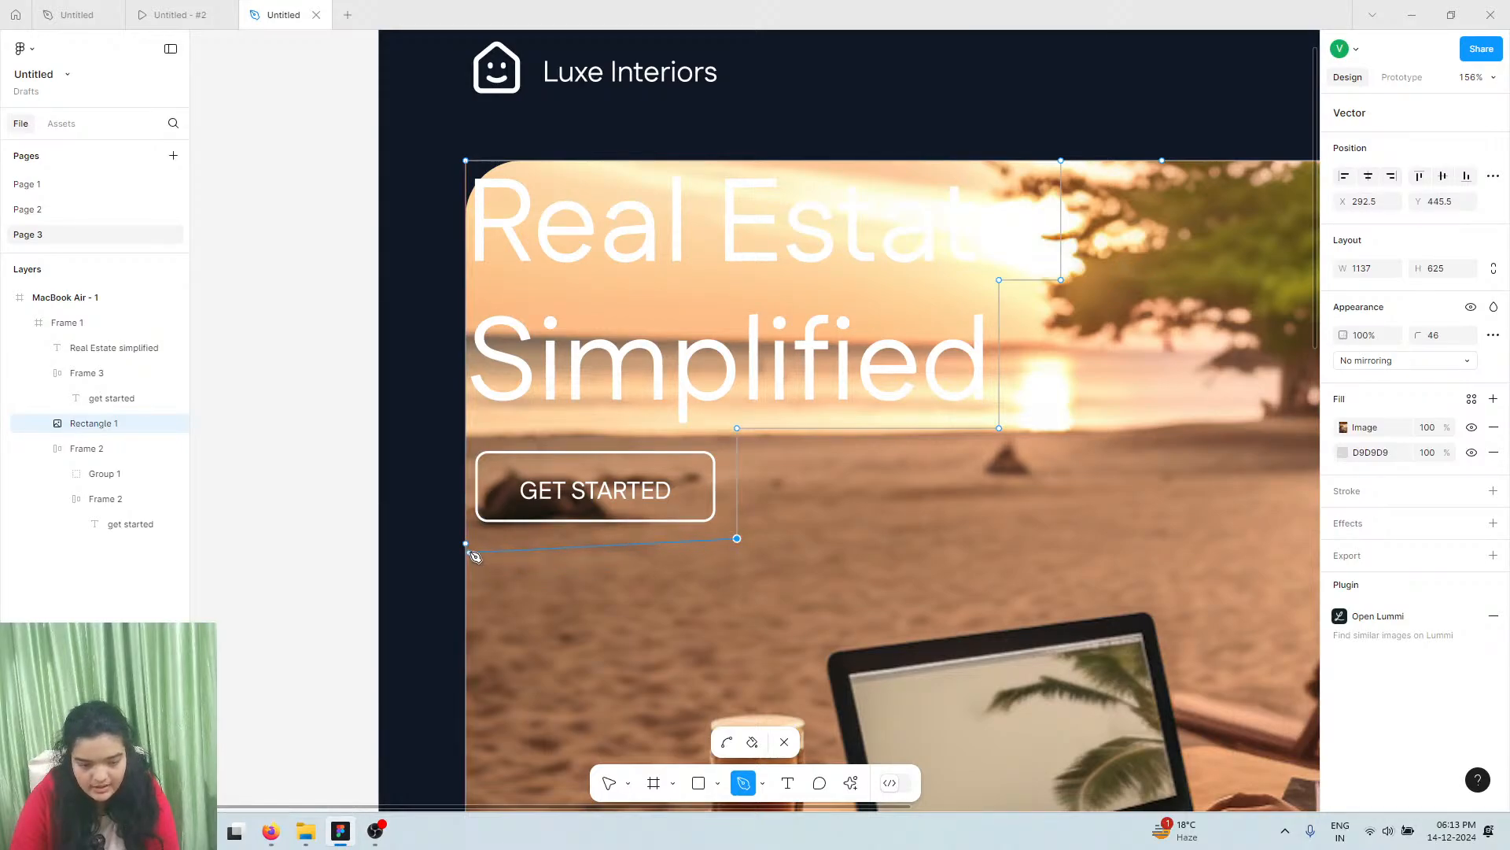
pyautogui.click(466, 543)
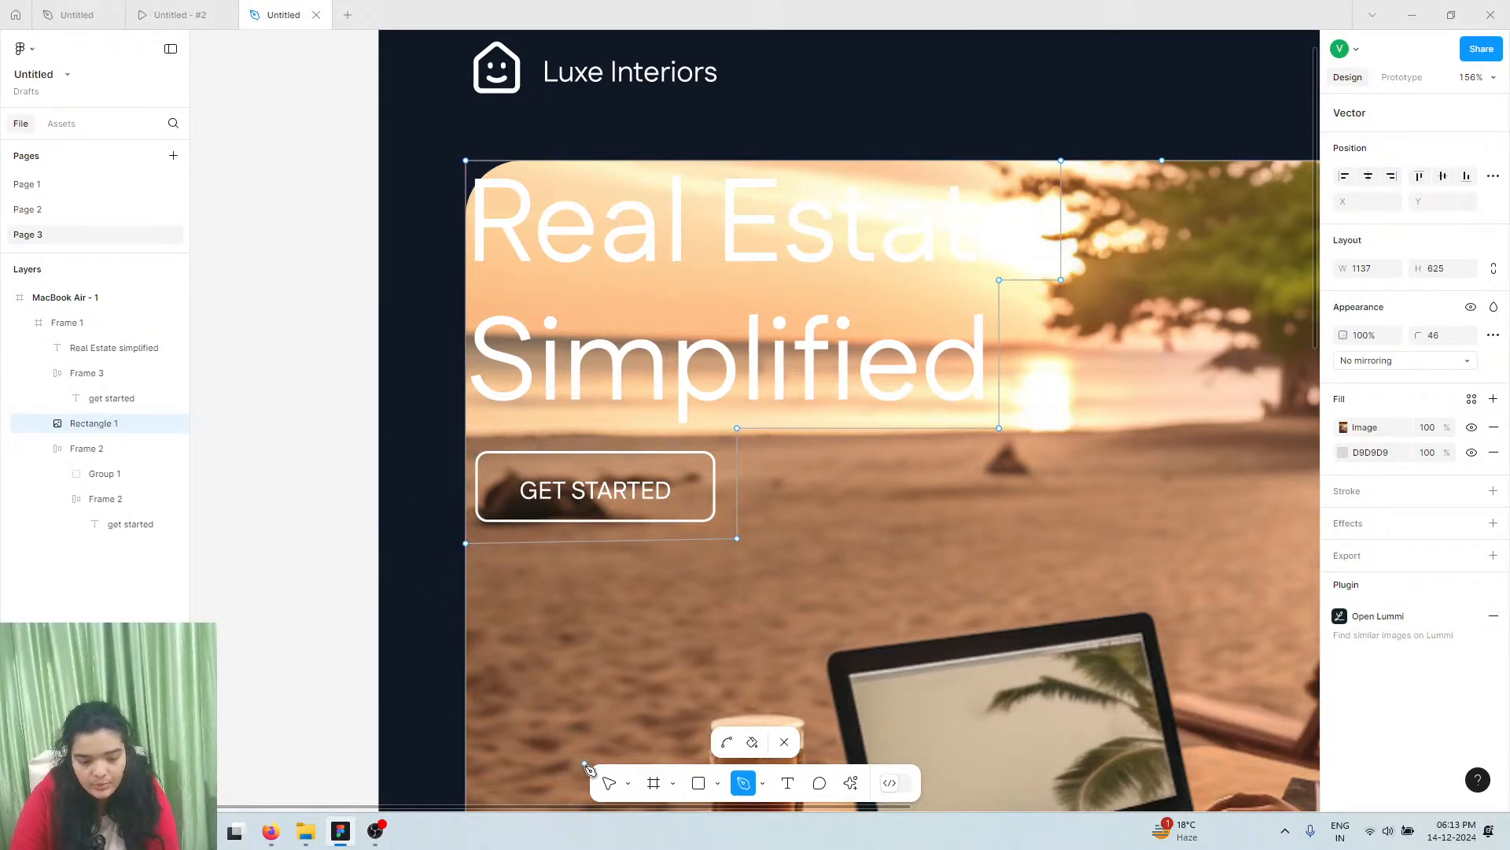
pyautogui.click(608, 782)
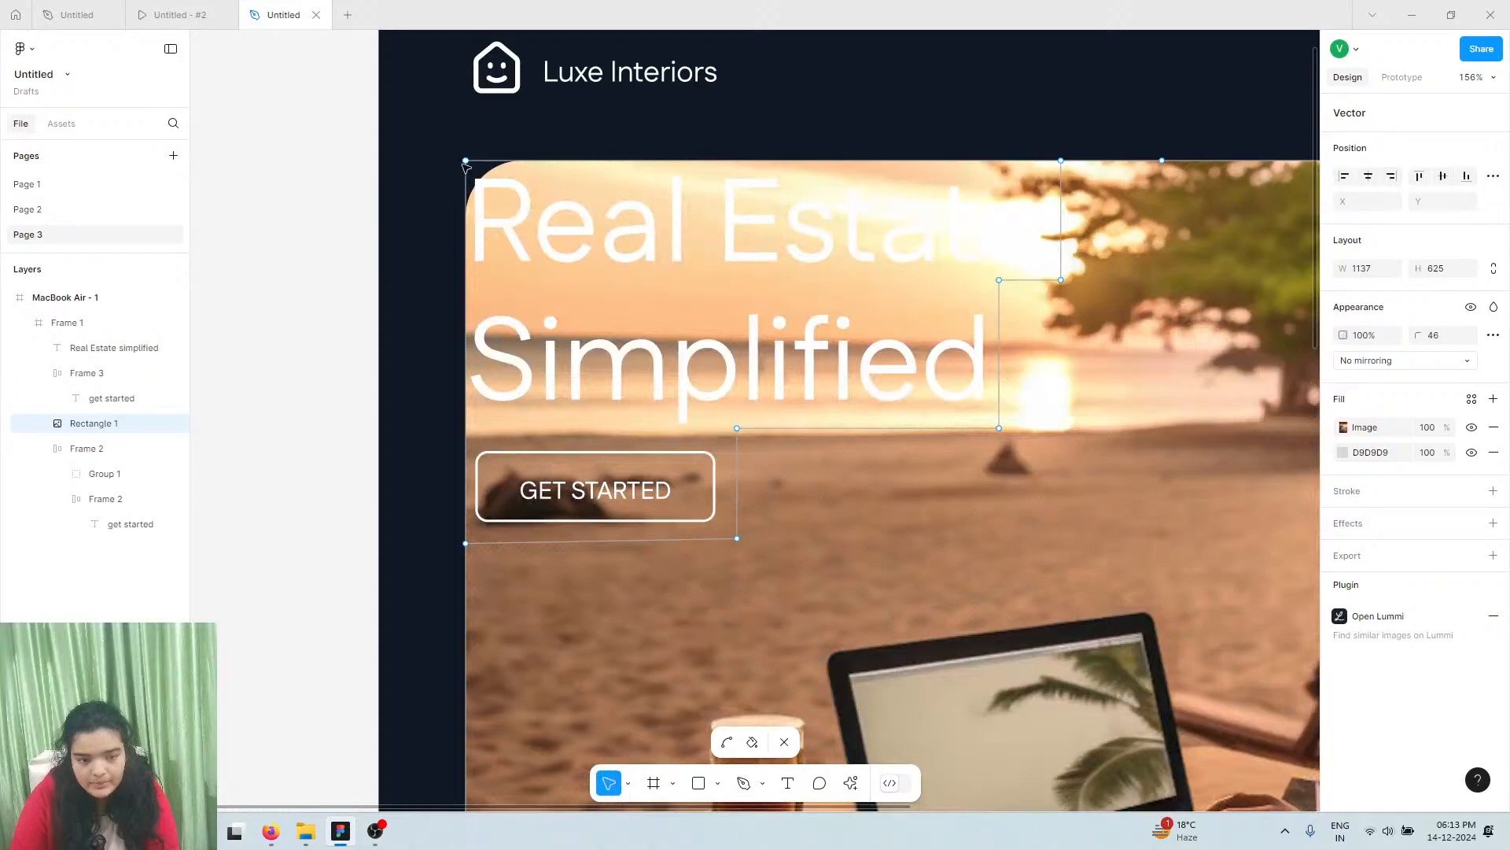
# Drag the photo's vertices into stepped notch corners beside the button, Simplified and Real Estate, then exit vector edit
pyautogui.moveTo(465, 162); pyautogui.dragTo(524, 257)
pyautogui.press('Delete')
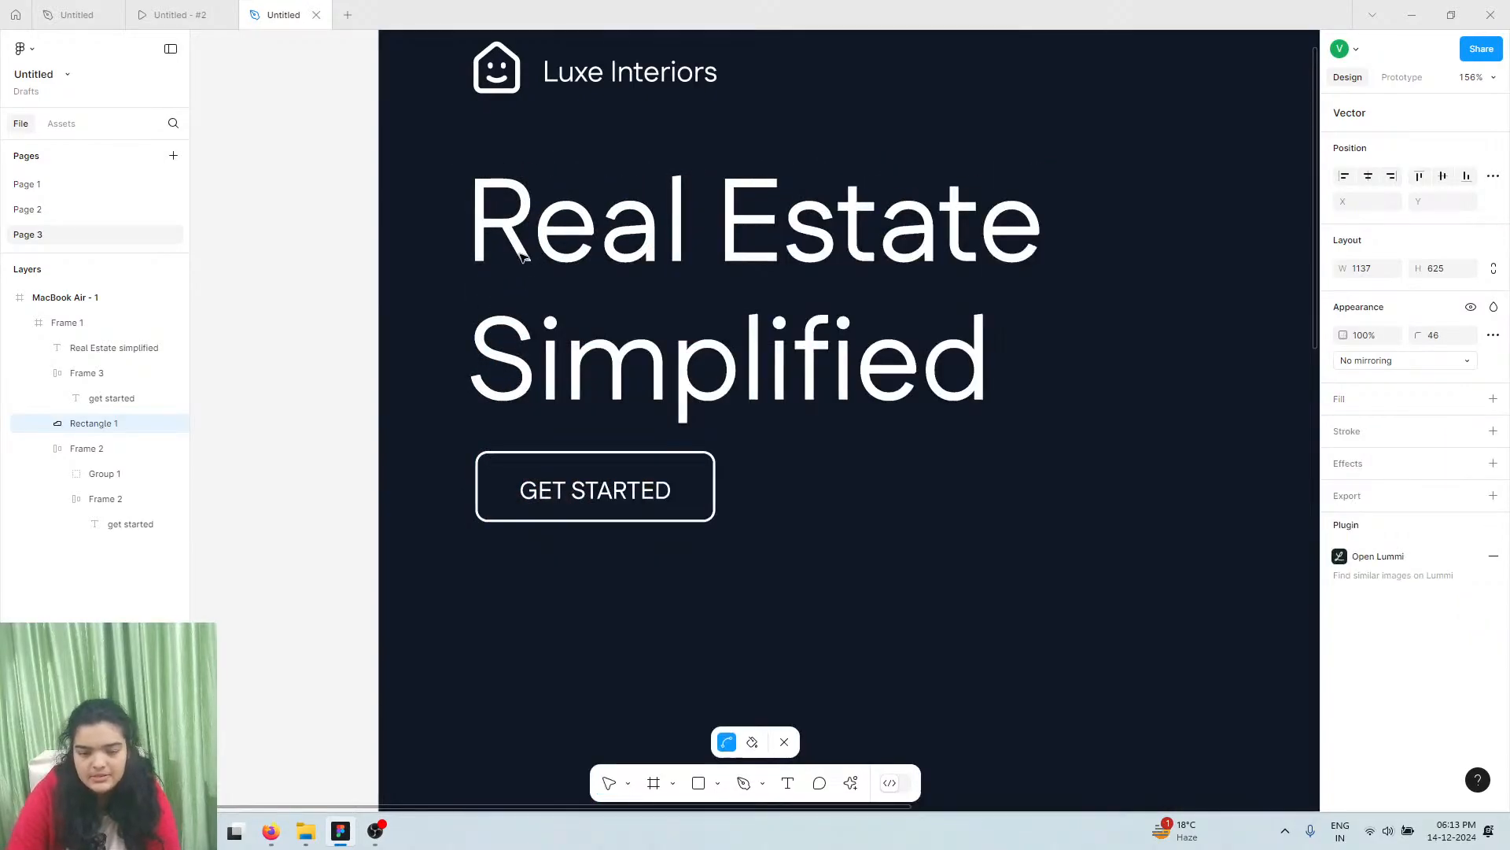
pyautogui.hotkey('ctrl', 'z')
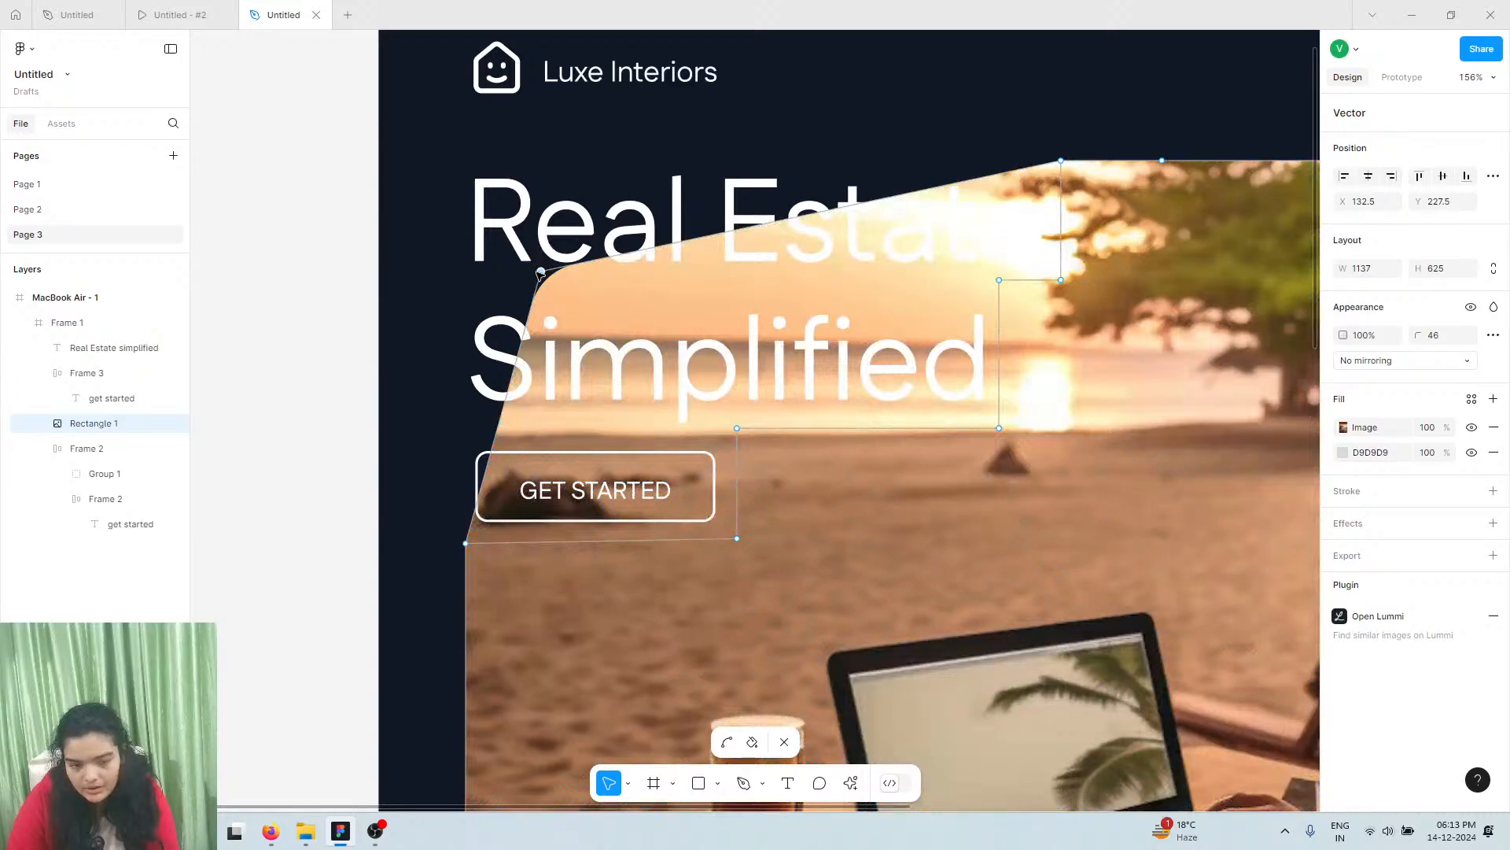
pyautogui.moveTo(540, 273); pyautogui.dragTo(737, 538)
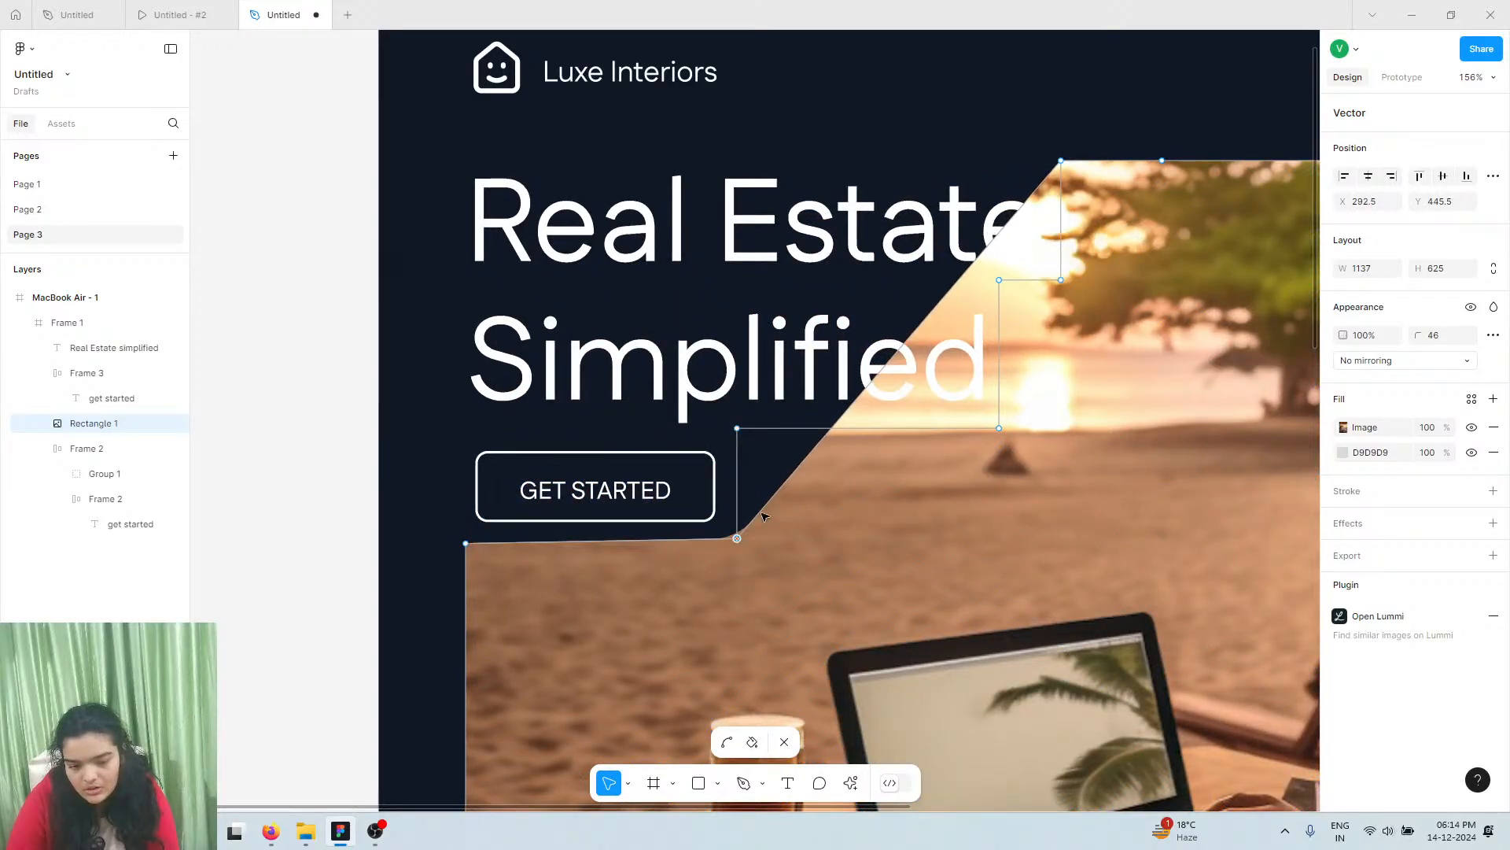
pyautogui.moveTo(904, 354); pyautogui.dragTo(737, 428)
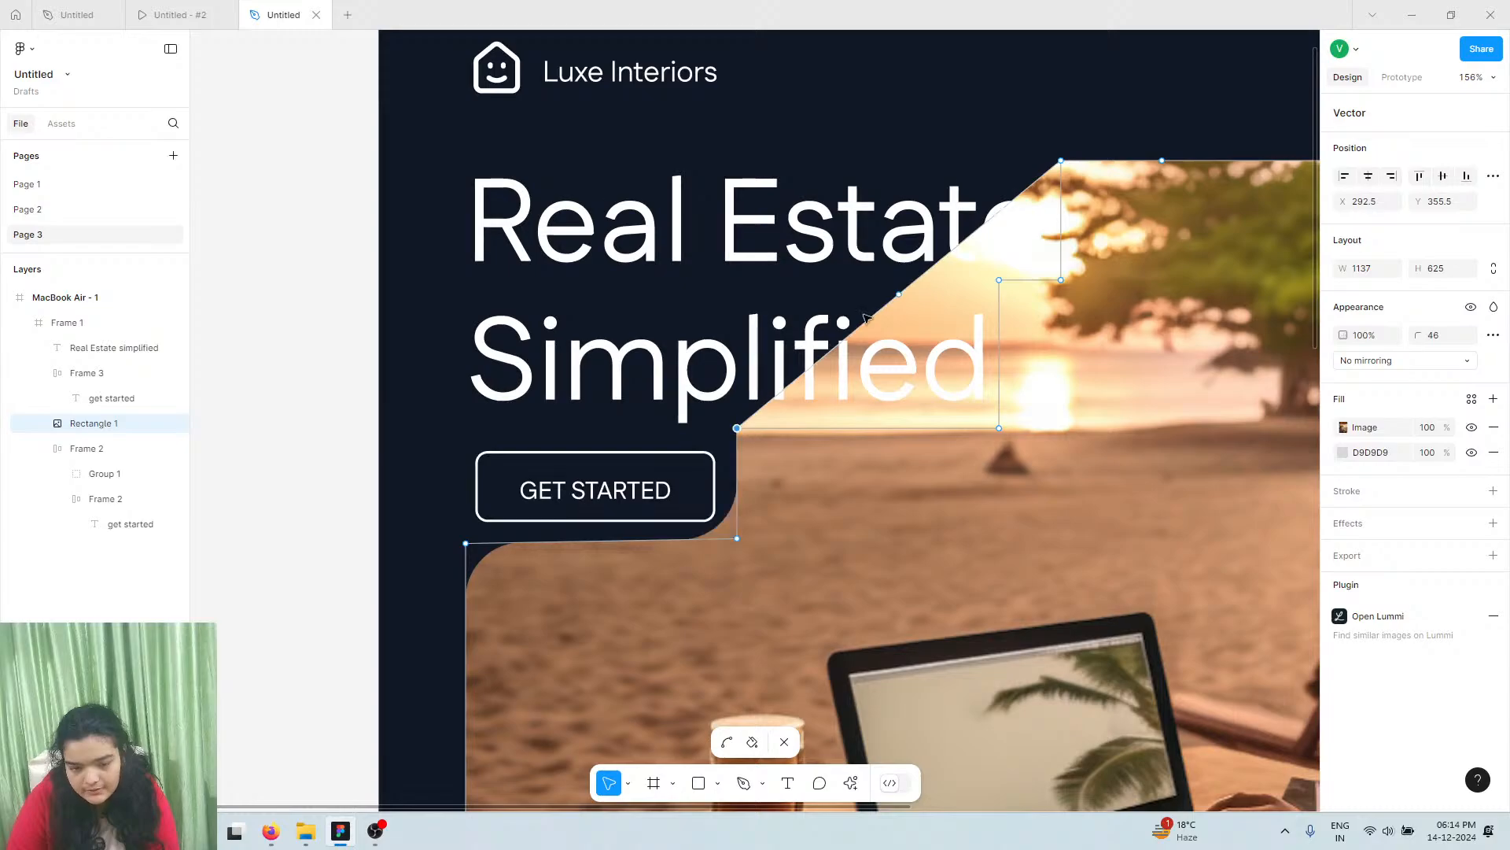
pyautogui.moveTo(903, 302); pyautogui.dragTo(999, 428)
pyautogui.moveTo(1042, 237); pyautogui.dragTo(1003, 283)
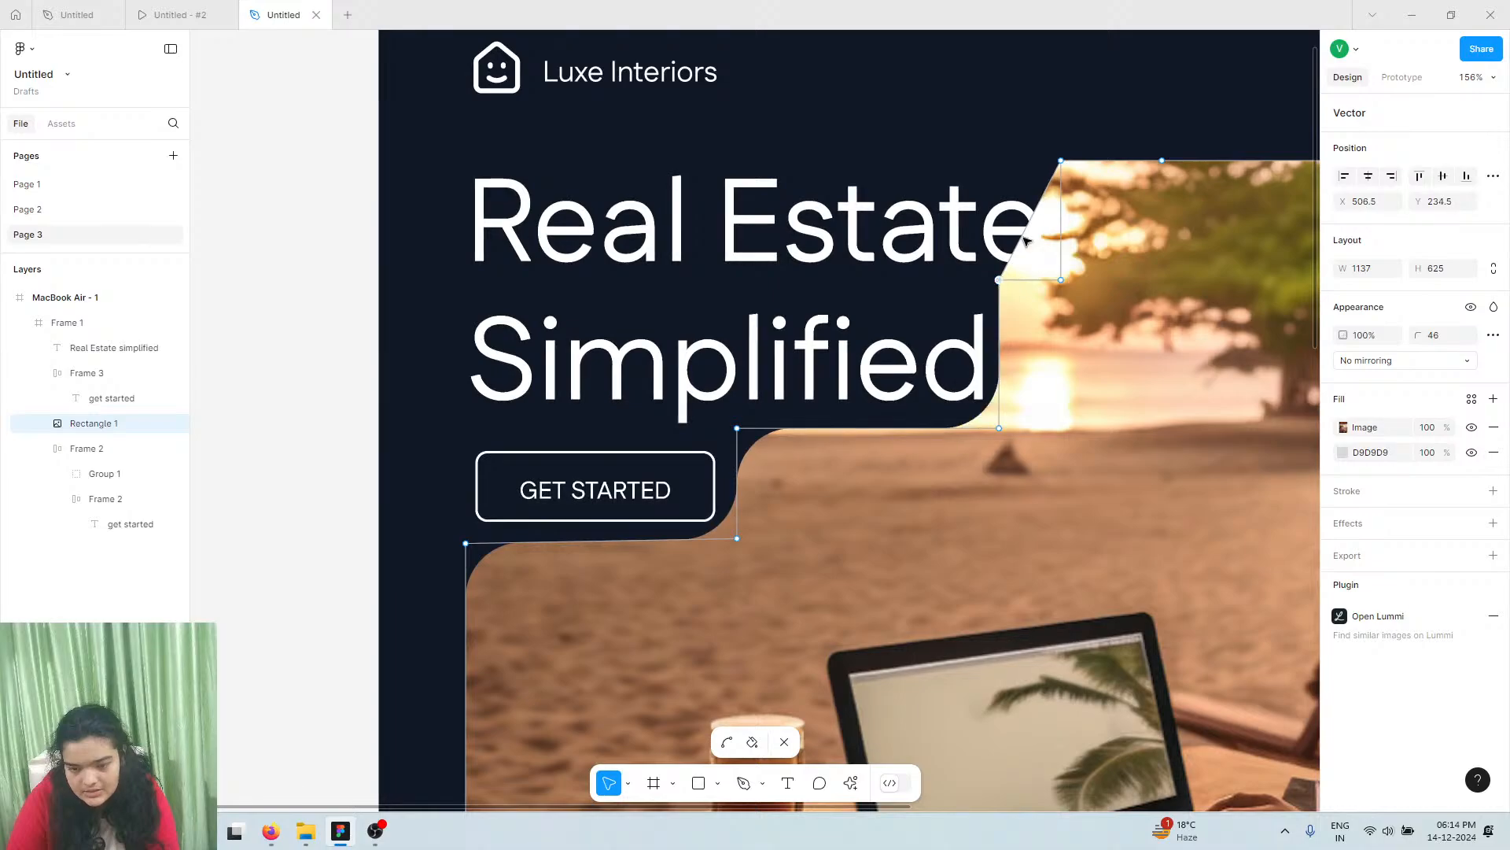
pyautogui.moveTo(1030, 221); pyautogui.dragTo(1062, 281)
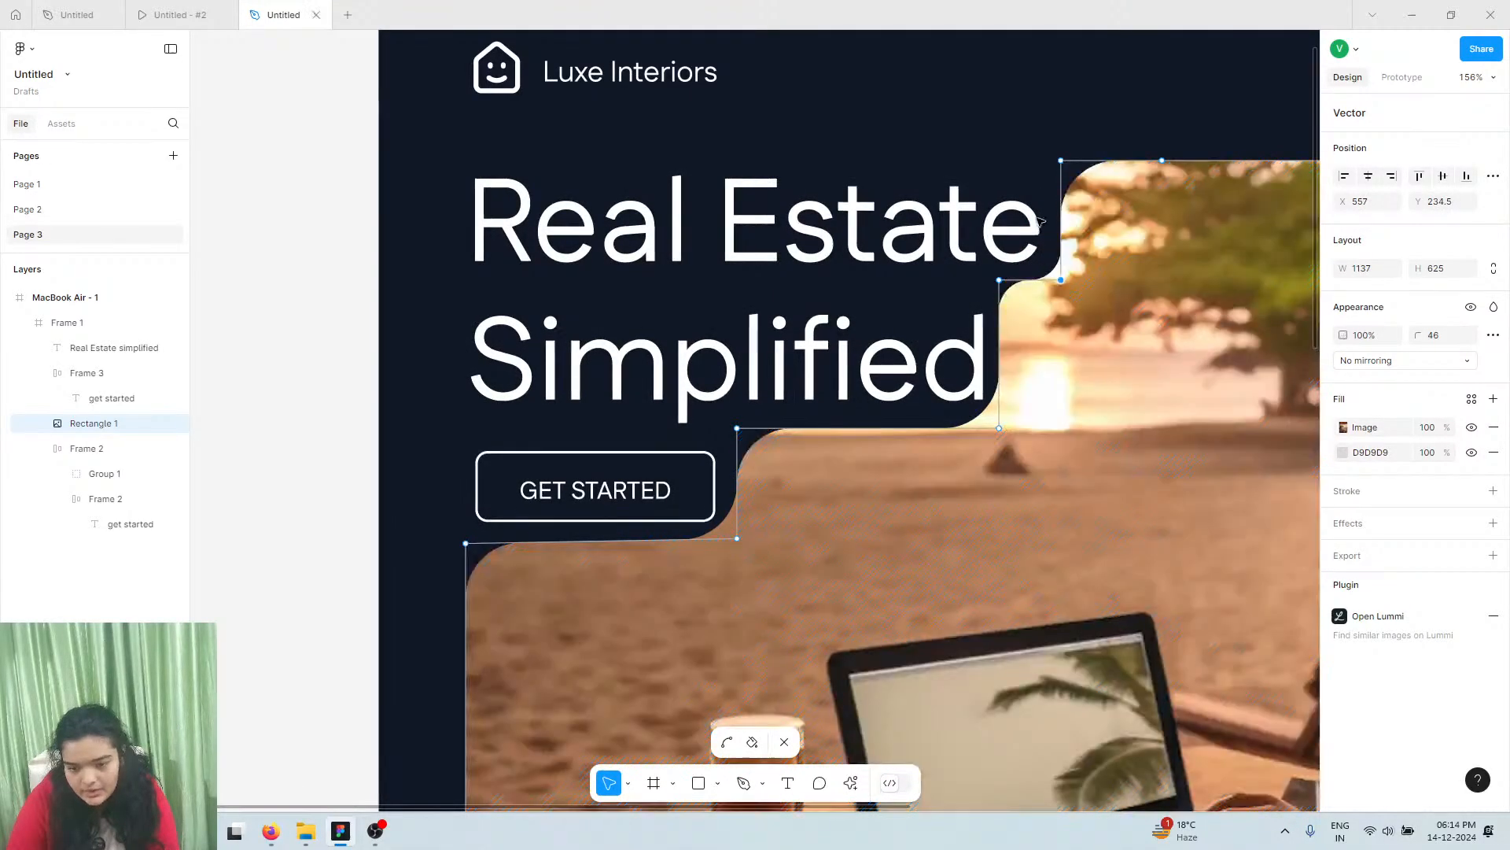
pyautogui.doubleClick(369, 383)
pyautogui.click(370, 384)
pyautogui.scroll(-6, 555, 511)
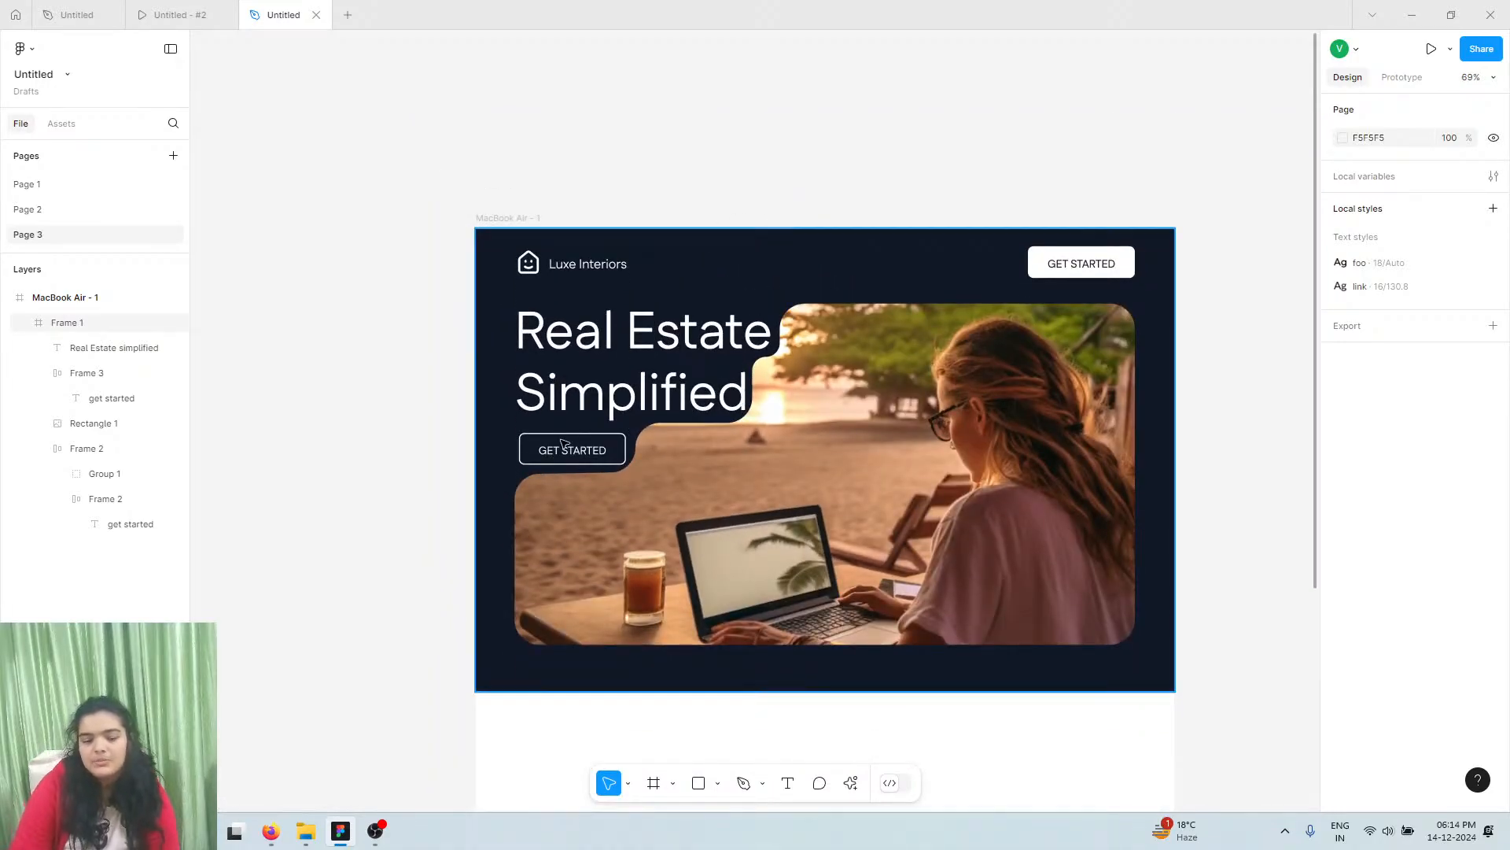
# Lower the notched photo's corner radius from 46 to 24
pyautogui.click(659, 453)
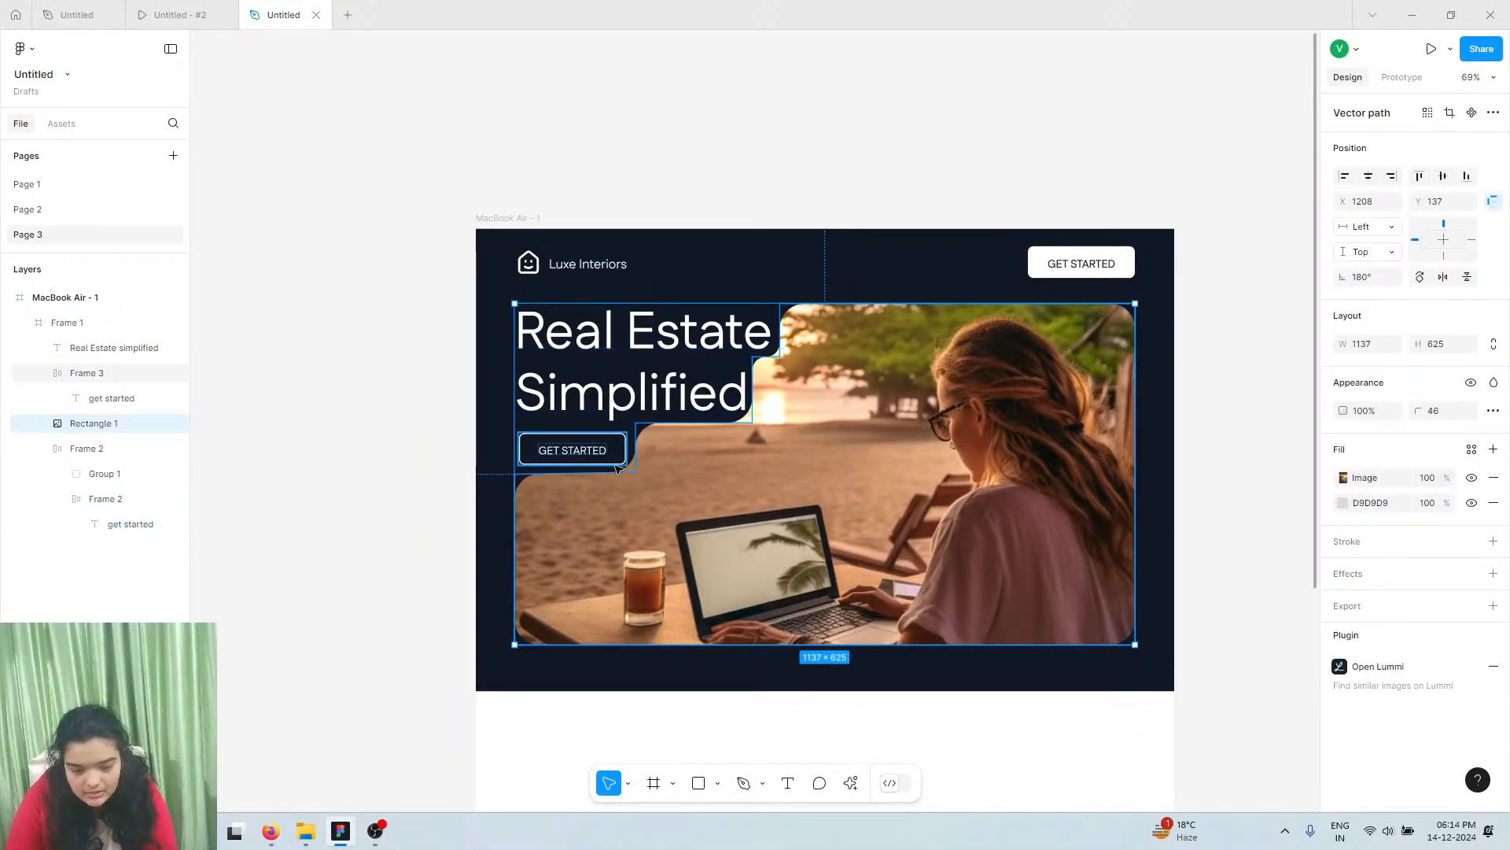
pyautogui.scroll(5, 620, 437)
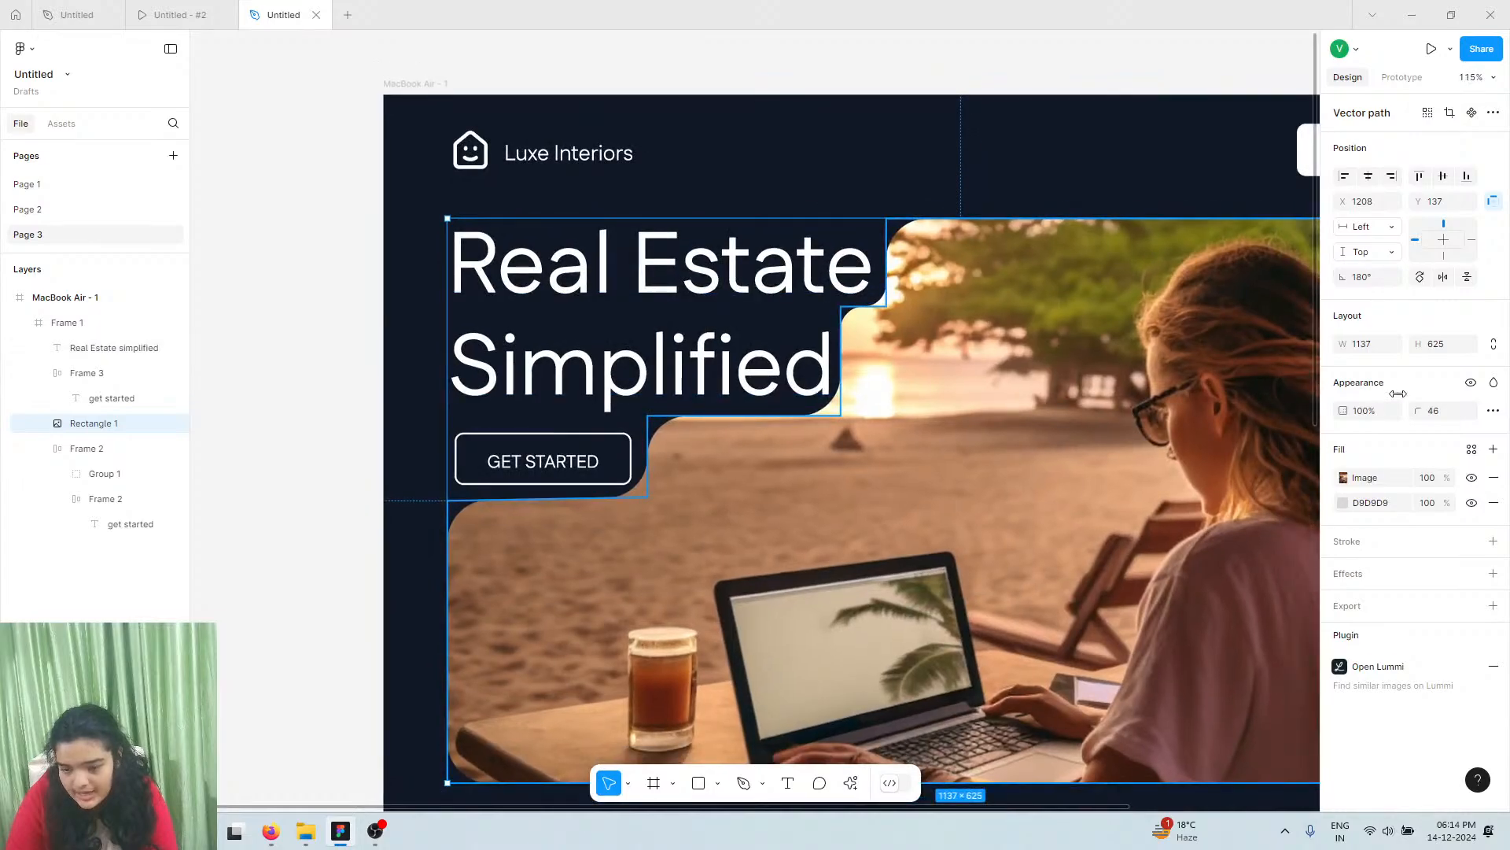
pyautogui.moveTo(1419, 410); pyautogui.dragTo(1359, 389)
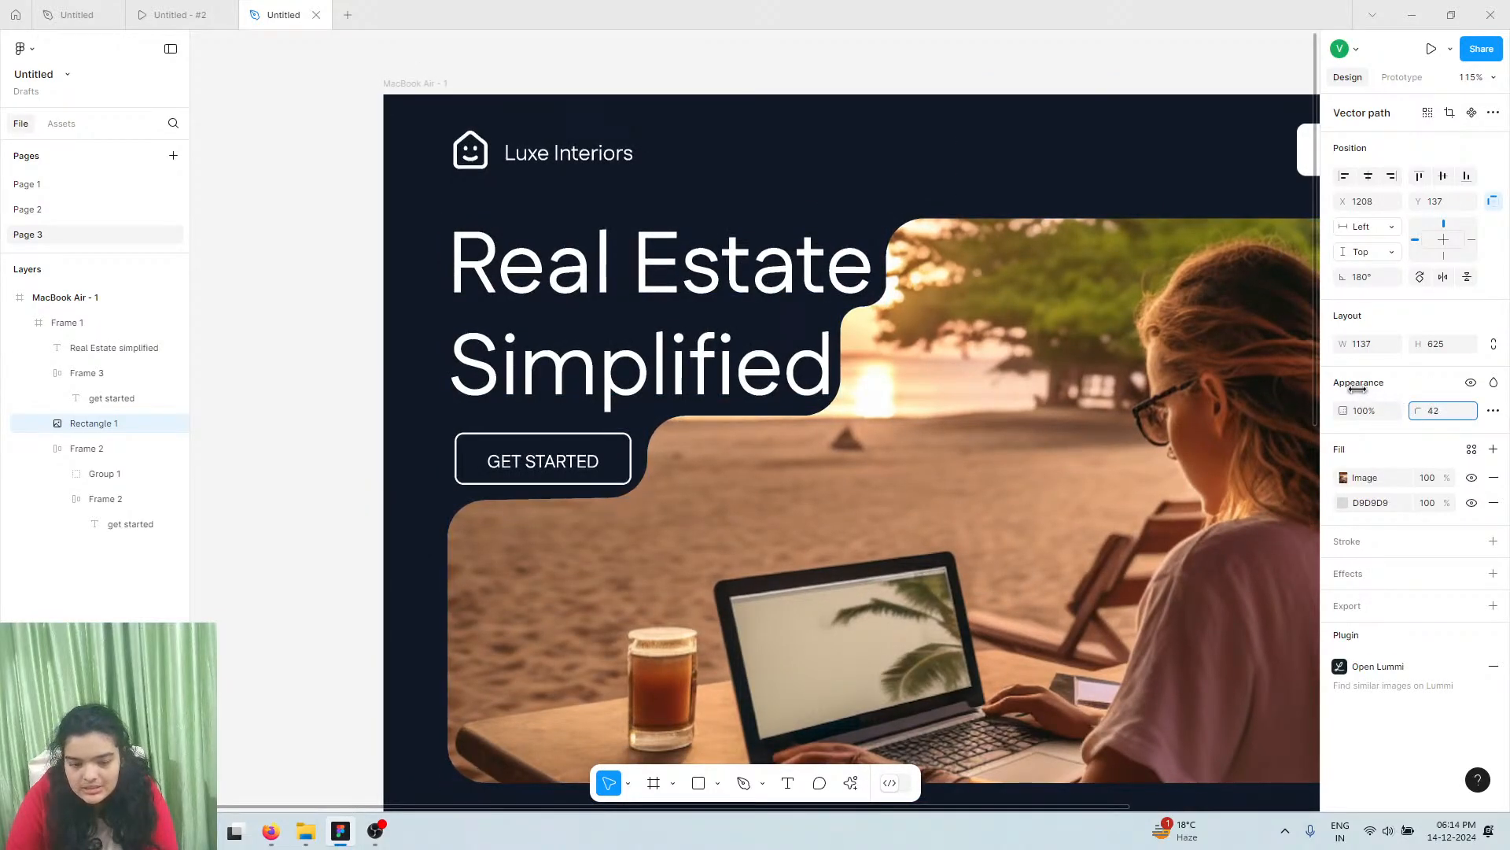
pyautogui.moveTo(1265, 390); pyautogui.dragTo(1072, 374)
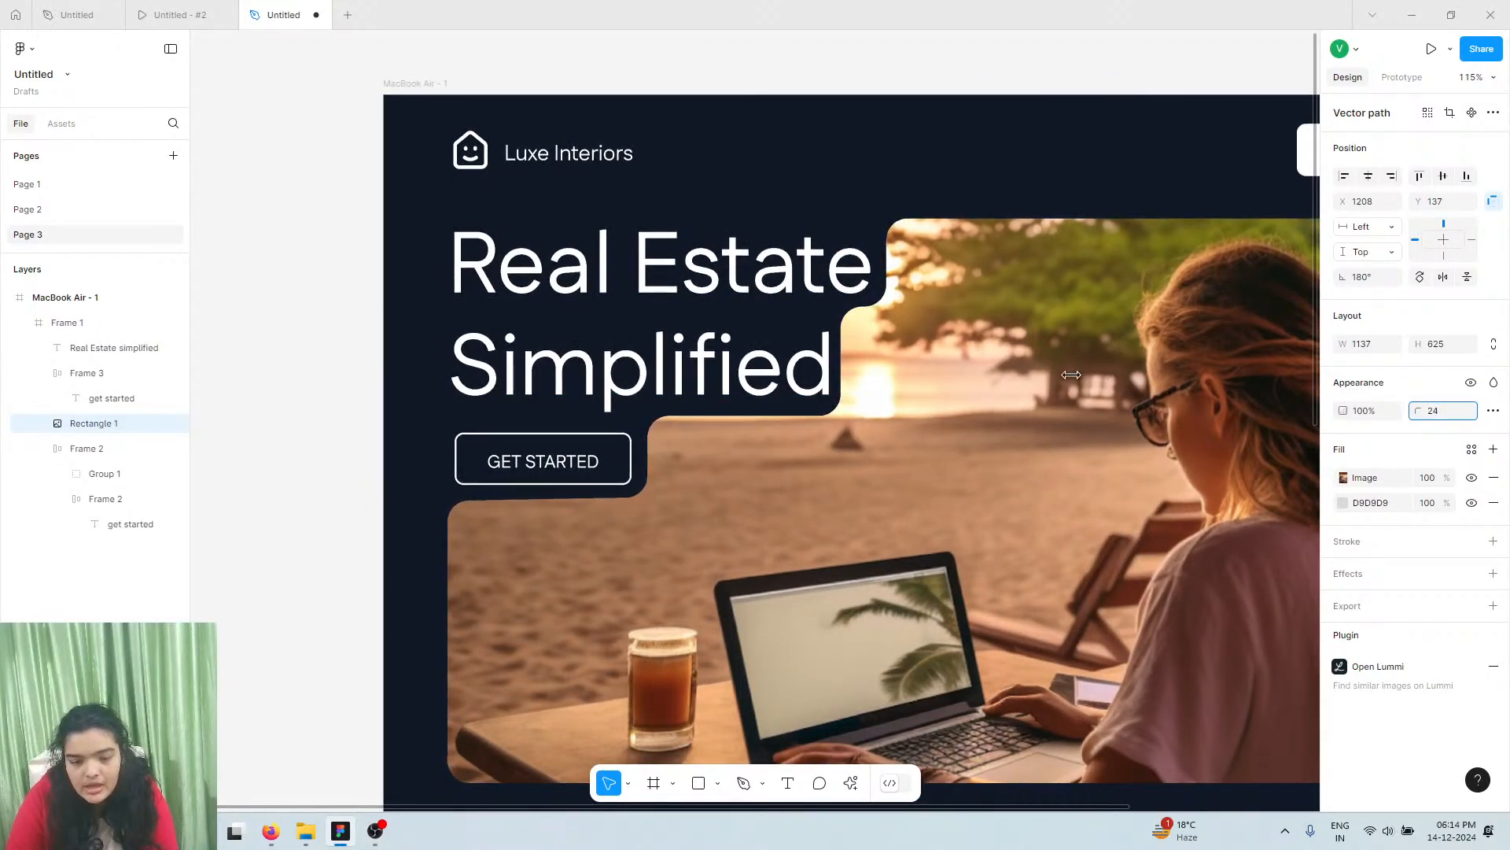
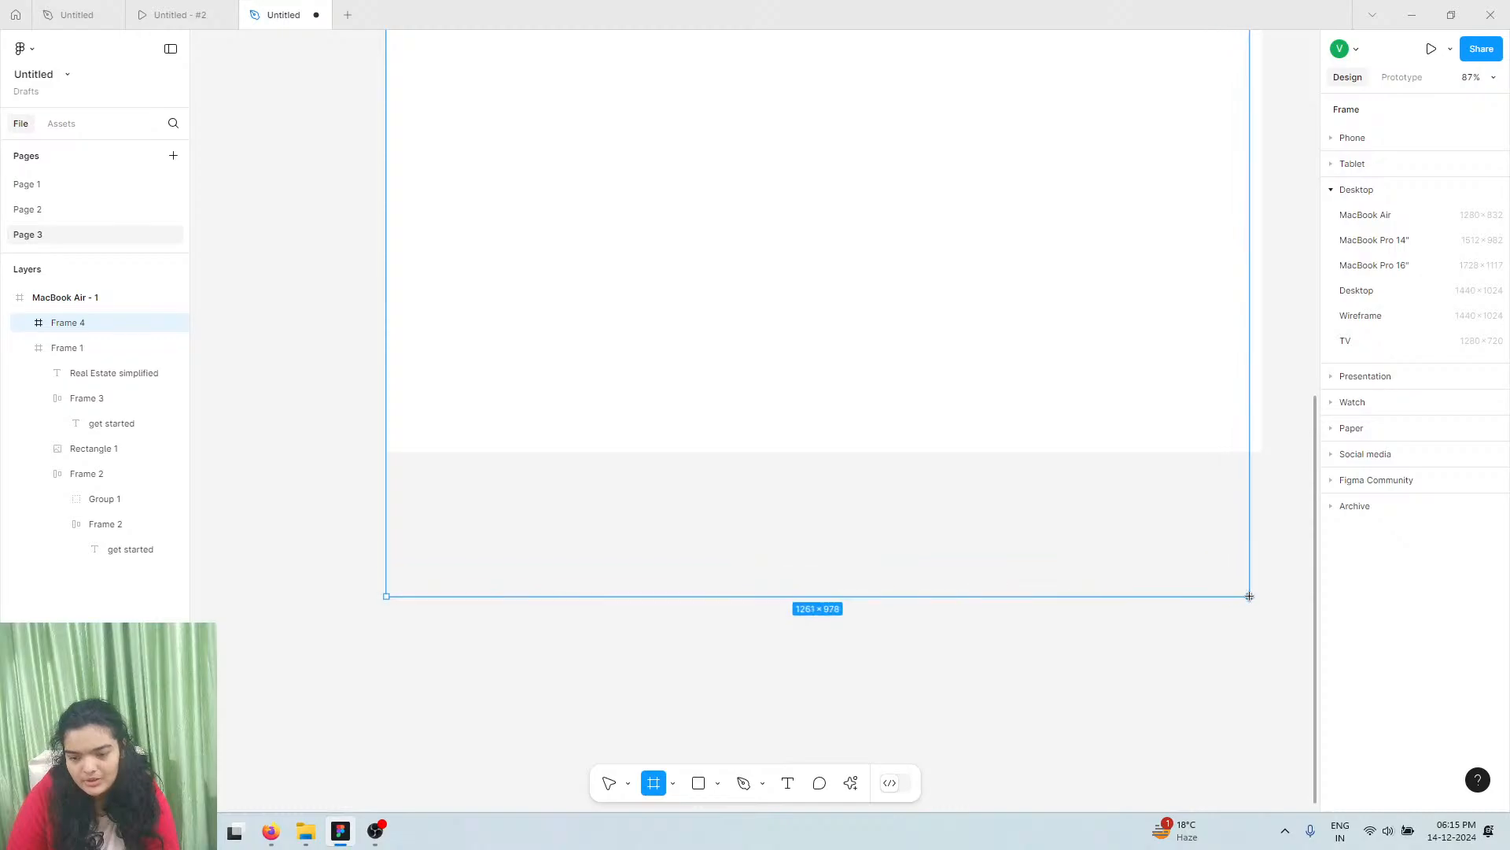
# Lengthen the MacBook Air - 1 frame to 2608 tall, adding a blank Frame 4 below the hero
pyautogui.click(37, 294)
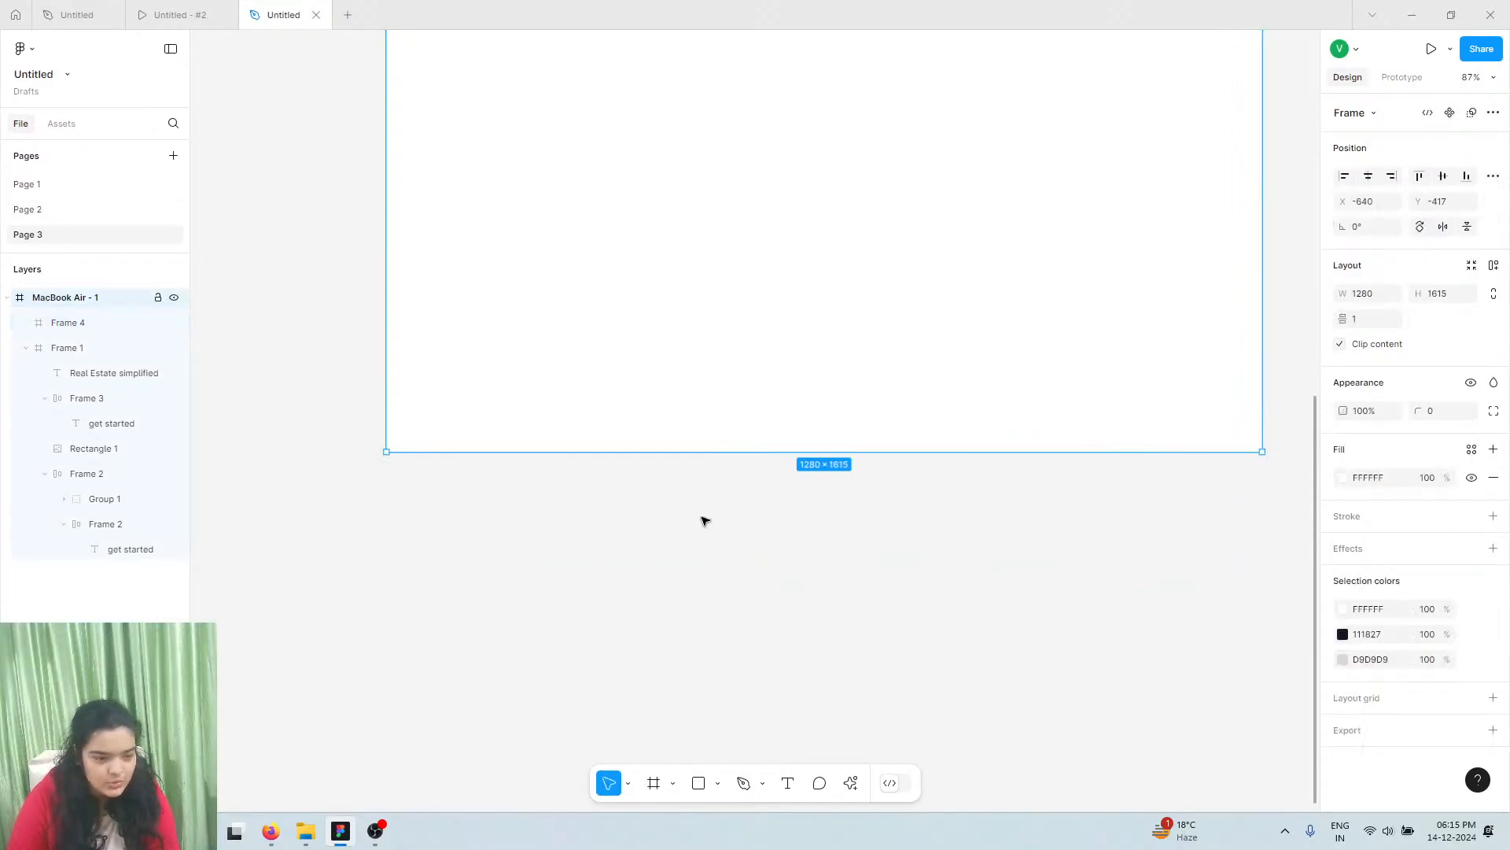
pyautogui.moveTo(836, 453); pyautogui.dragTo(984, 842)
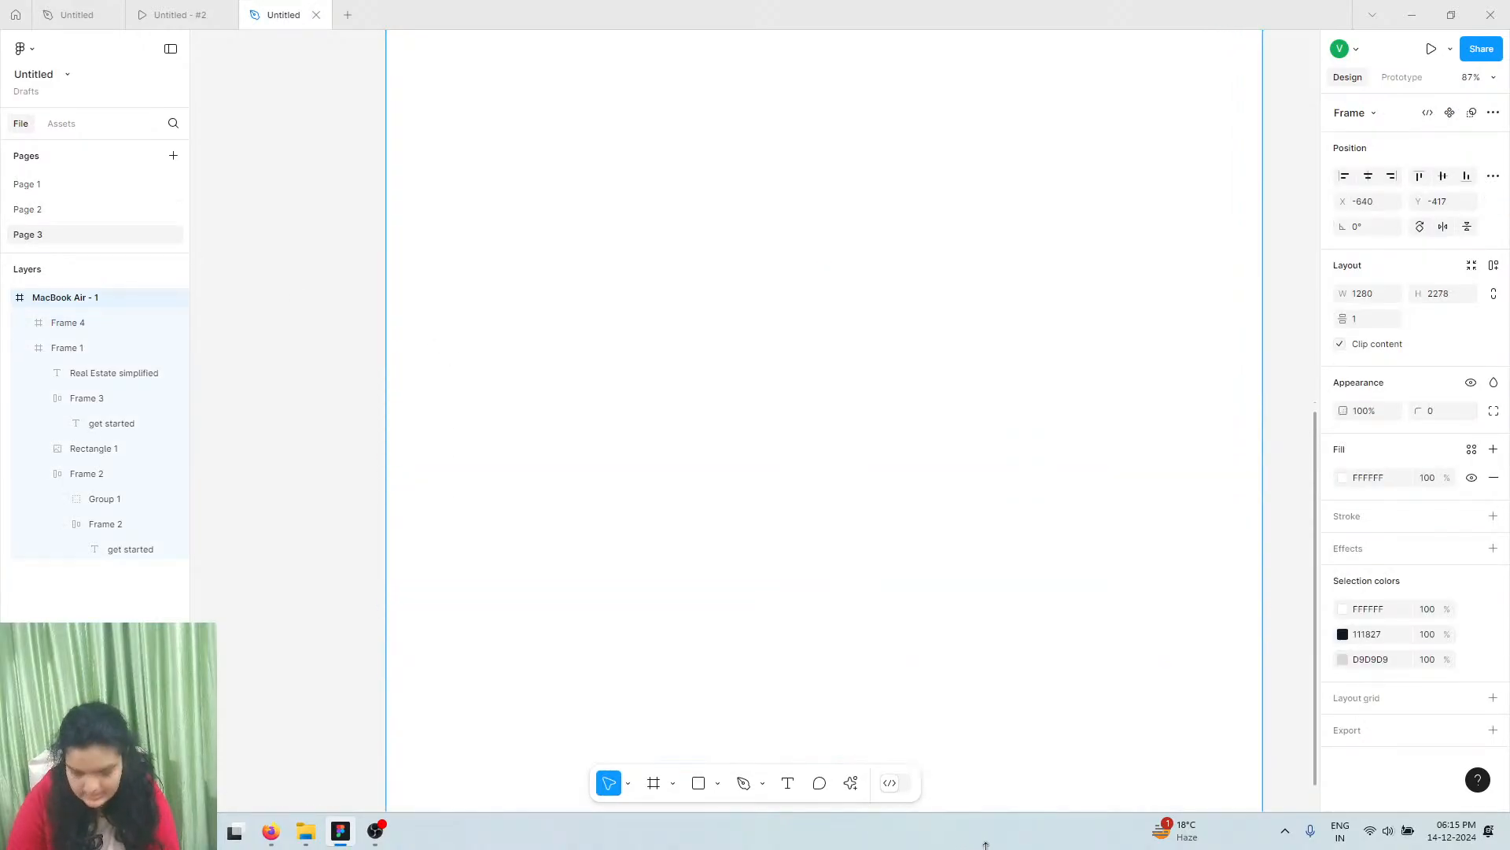
pyautogui.click(751, 409)
pyautogui.scroll(3, 693, 425)
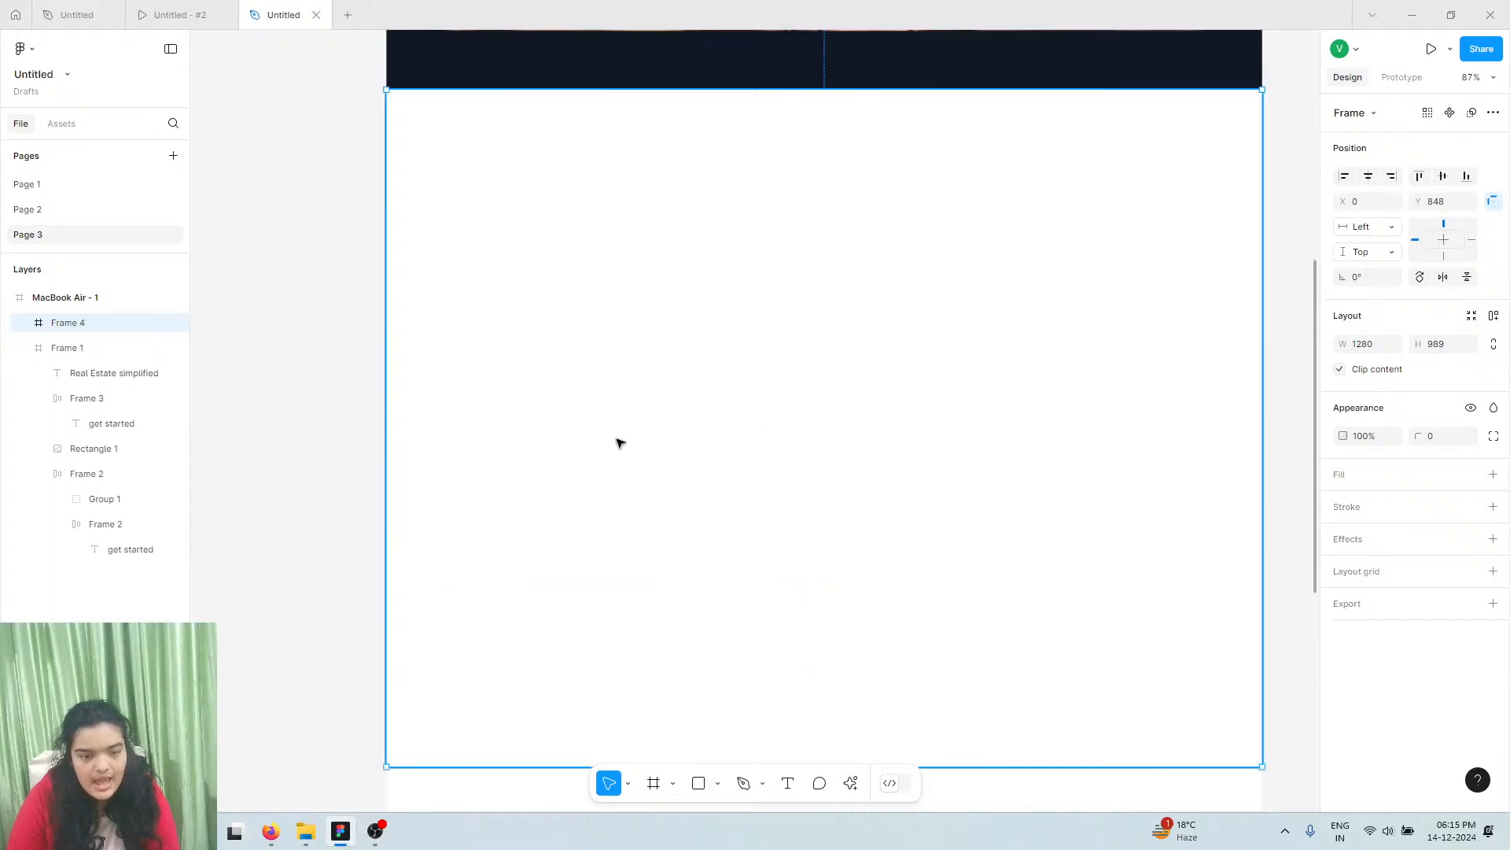
# Compare the design with the prototype preview's Exquisite Creations section
pyautogui.click(221, 6)
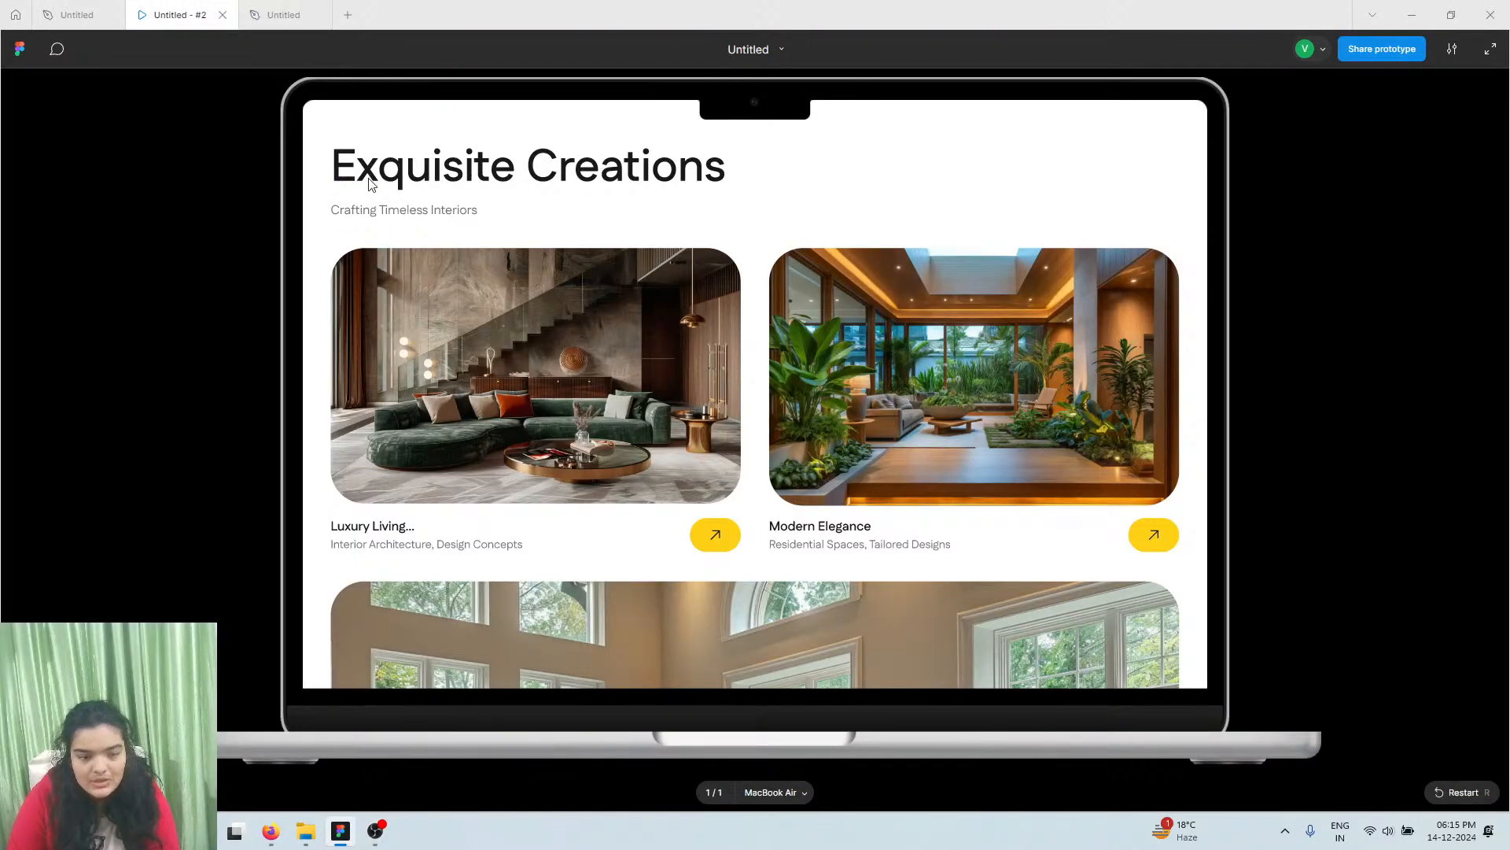
pyautogui.scroll(5, 457, 275)
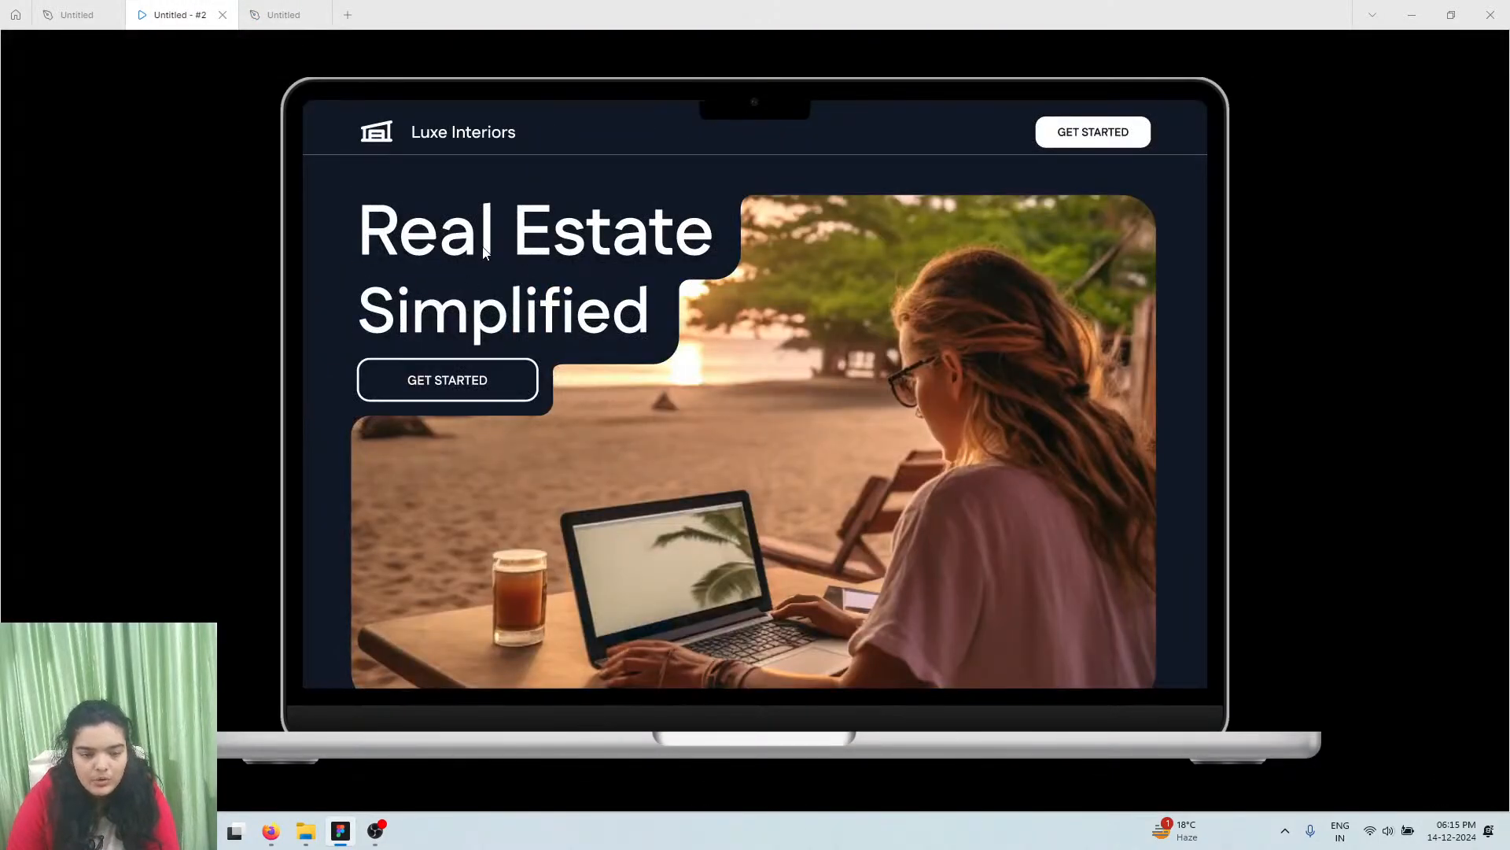
pyautogui.scroll(-5, 441, 322)
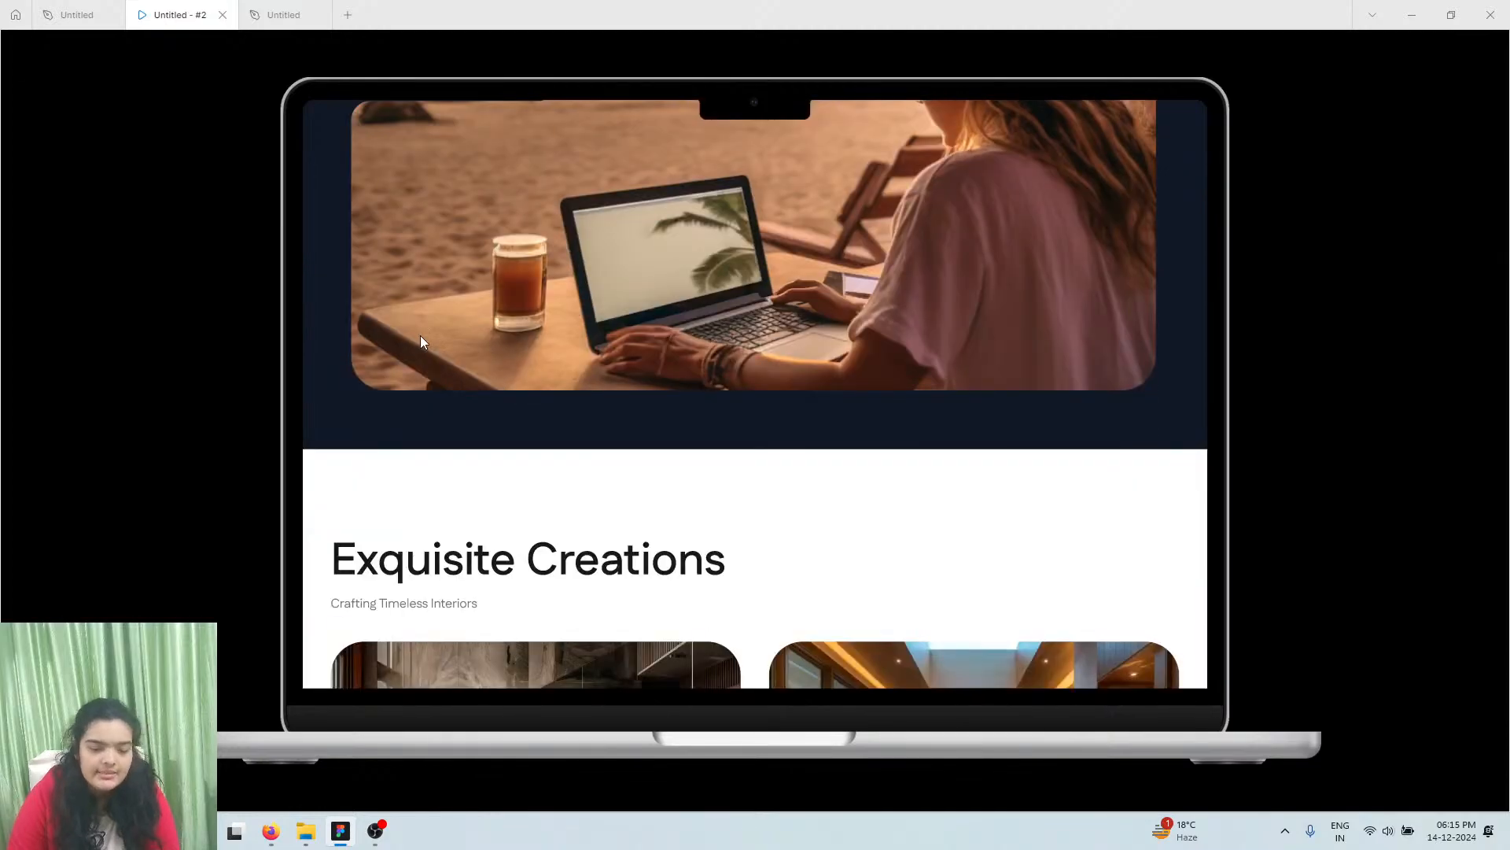
pyautogui.click(283, 14)
pyautogui.scroll(5, 473, 314)
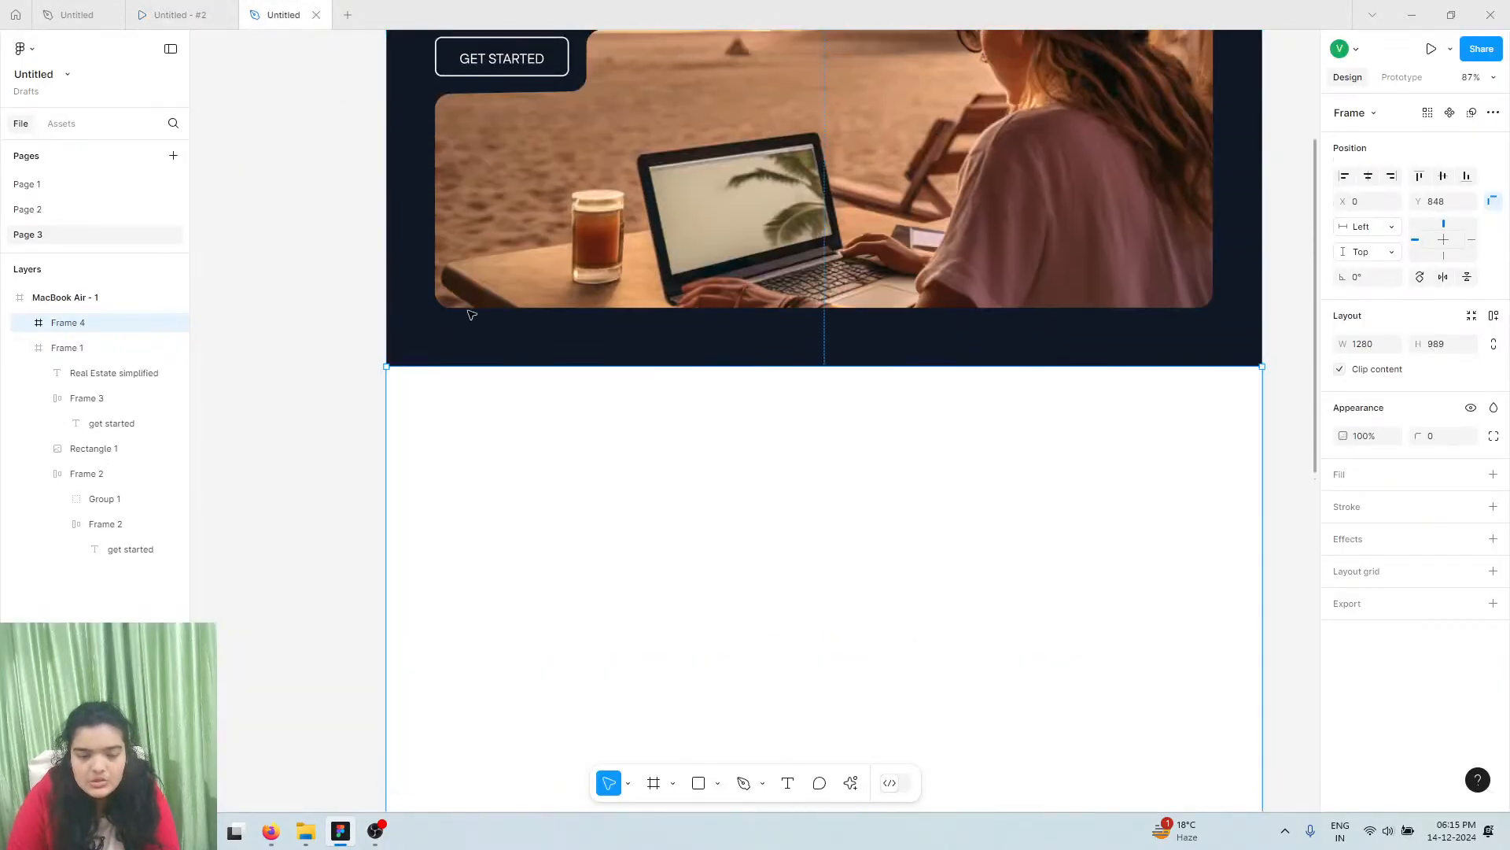
pyautogui.scroll(-2, 511, 567)
pyautogui.click(786, 781)
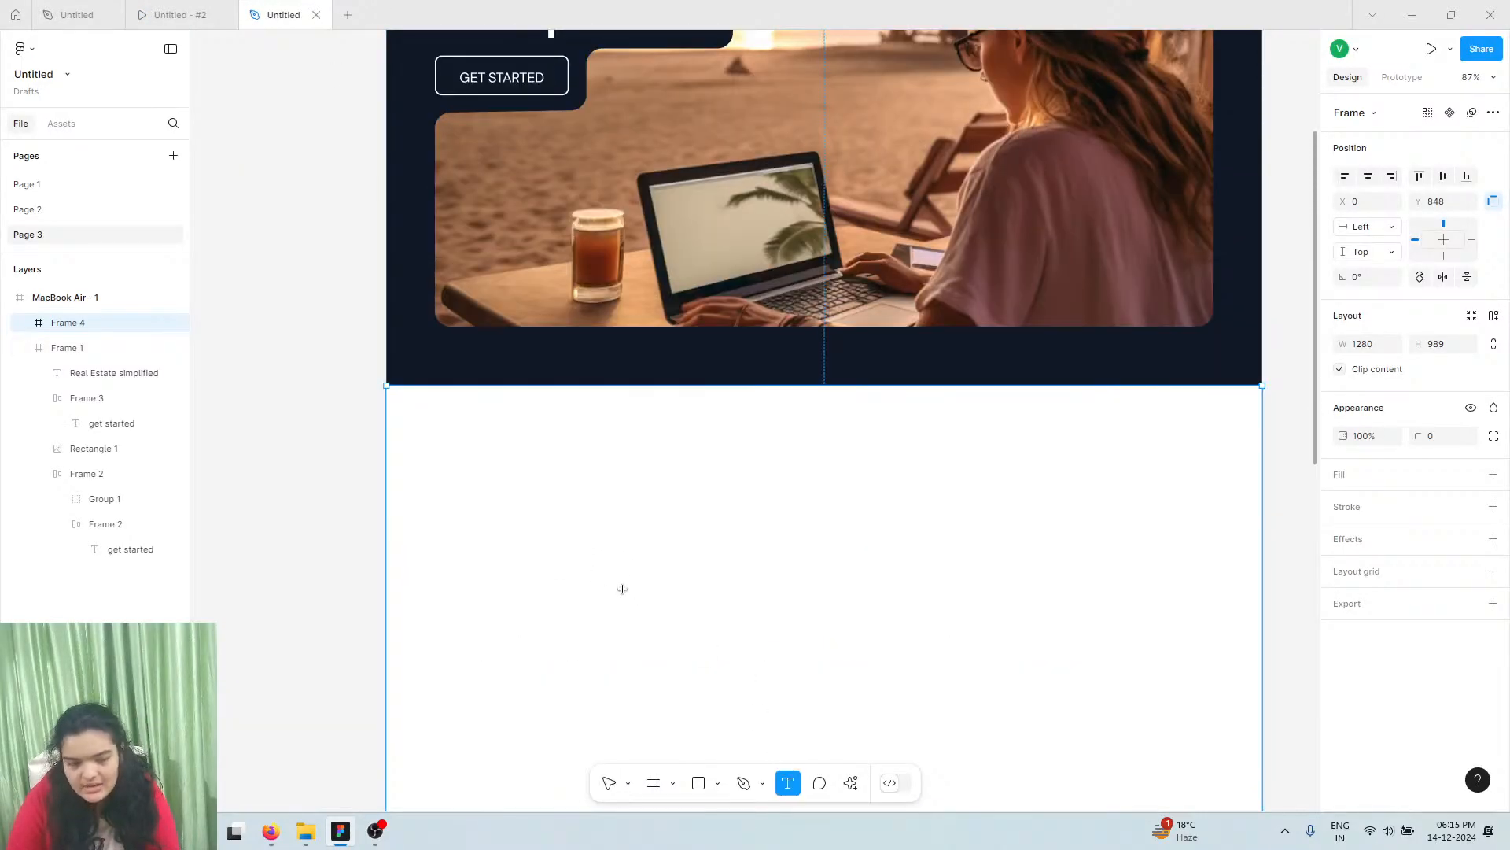
pyautogui.click(233, 14)
pyautogui.click(330, 9)
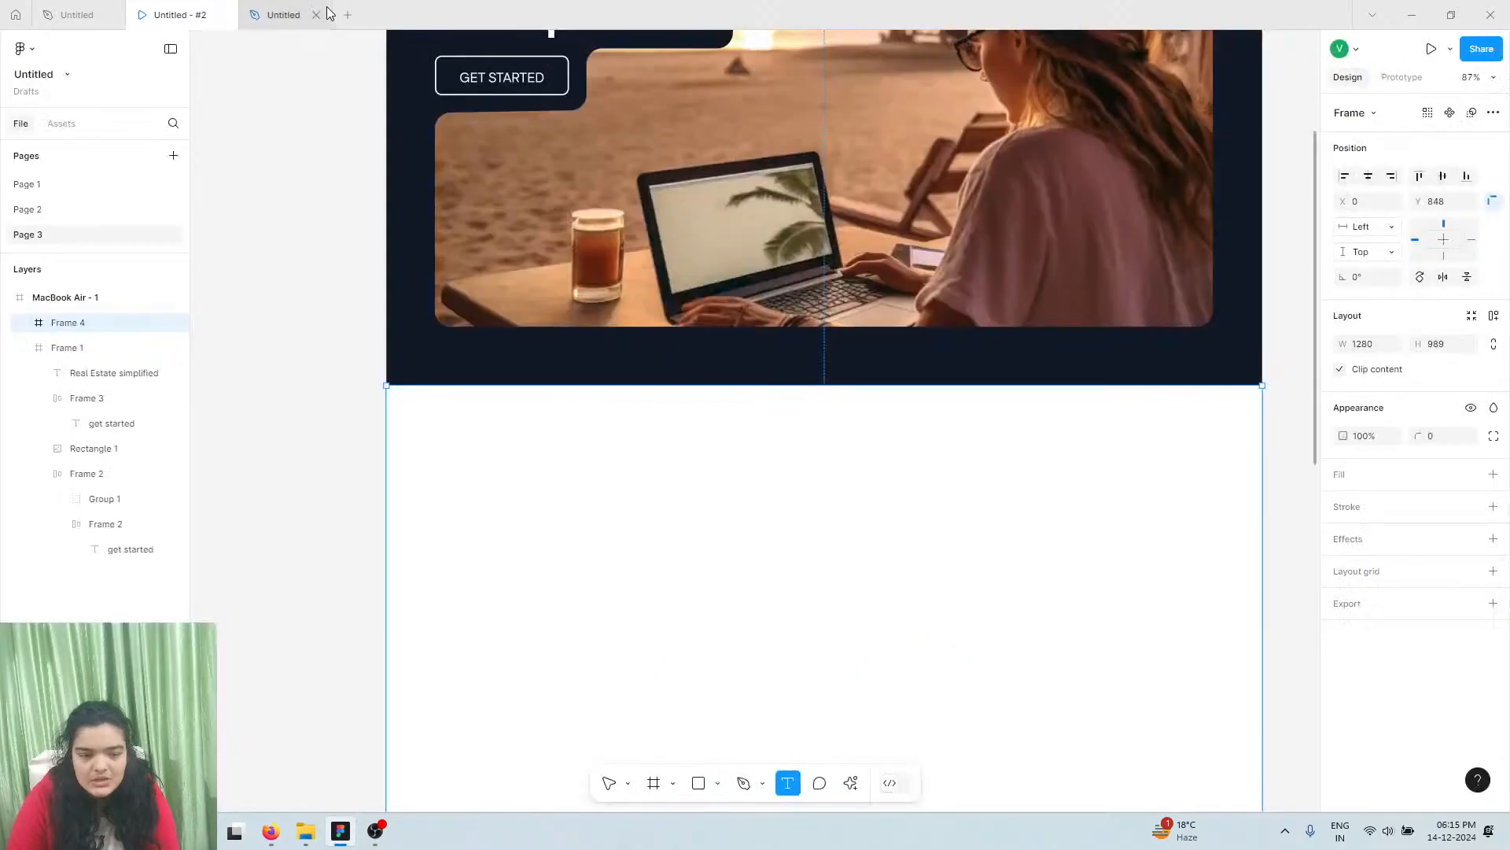
# Add an 'Exquisite Creations' heading in title case, SemiBold, size 64
pyautogui.click(469, 438)
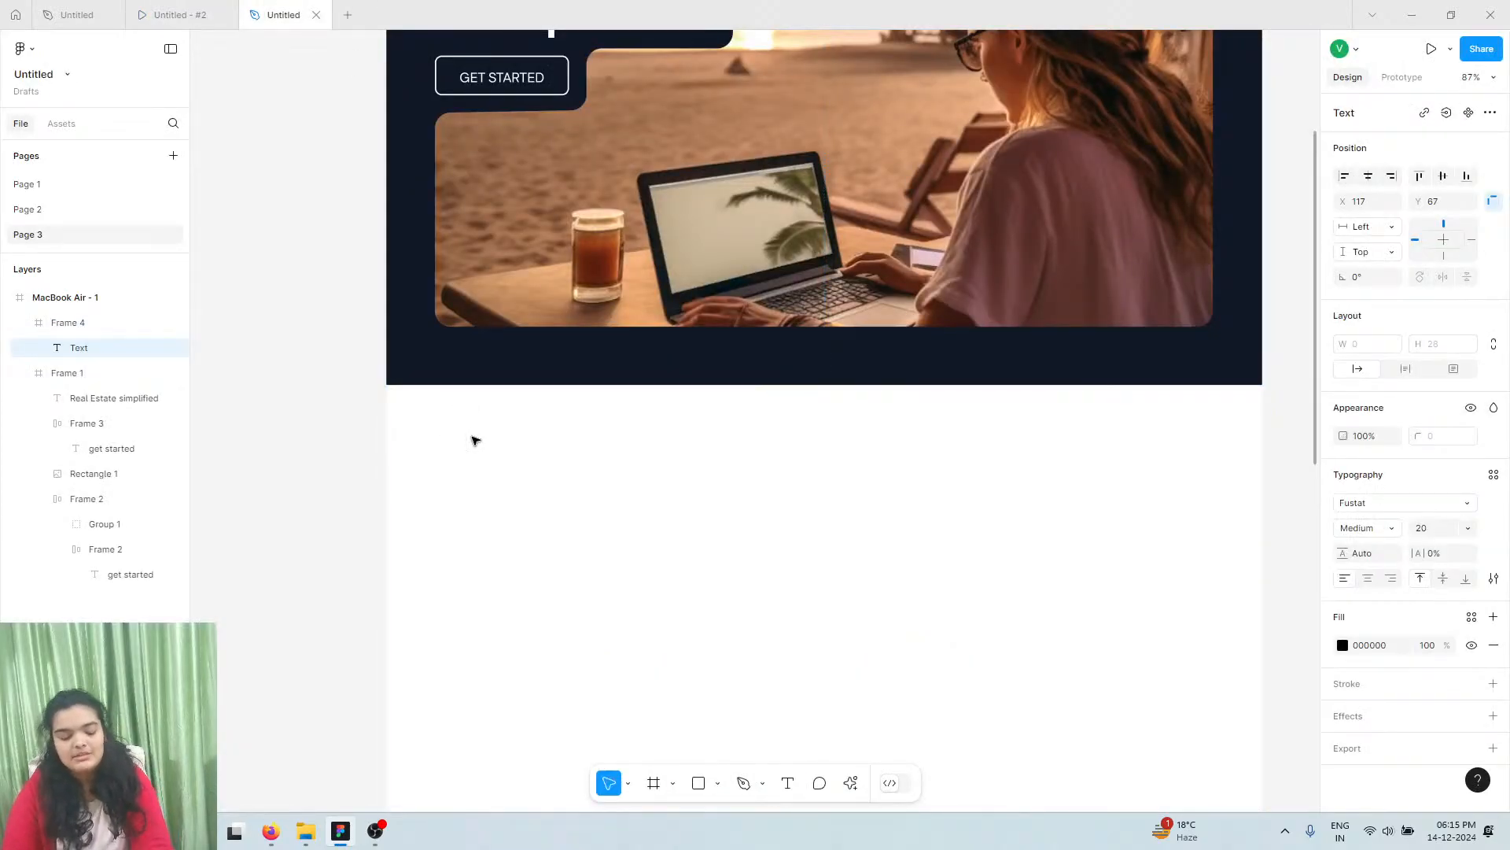
pyautogui.write('Exqui')
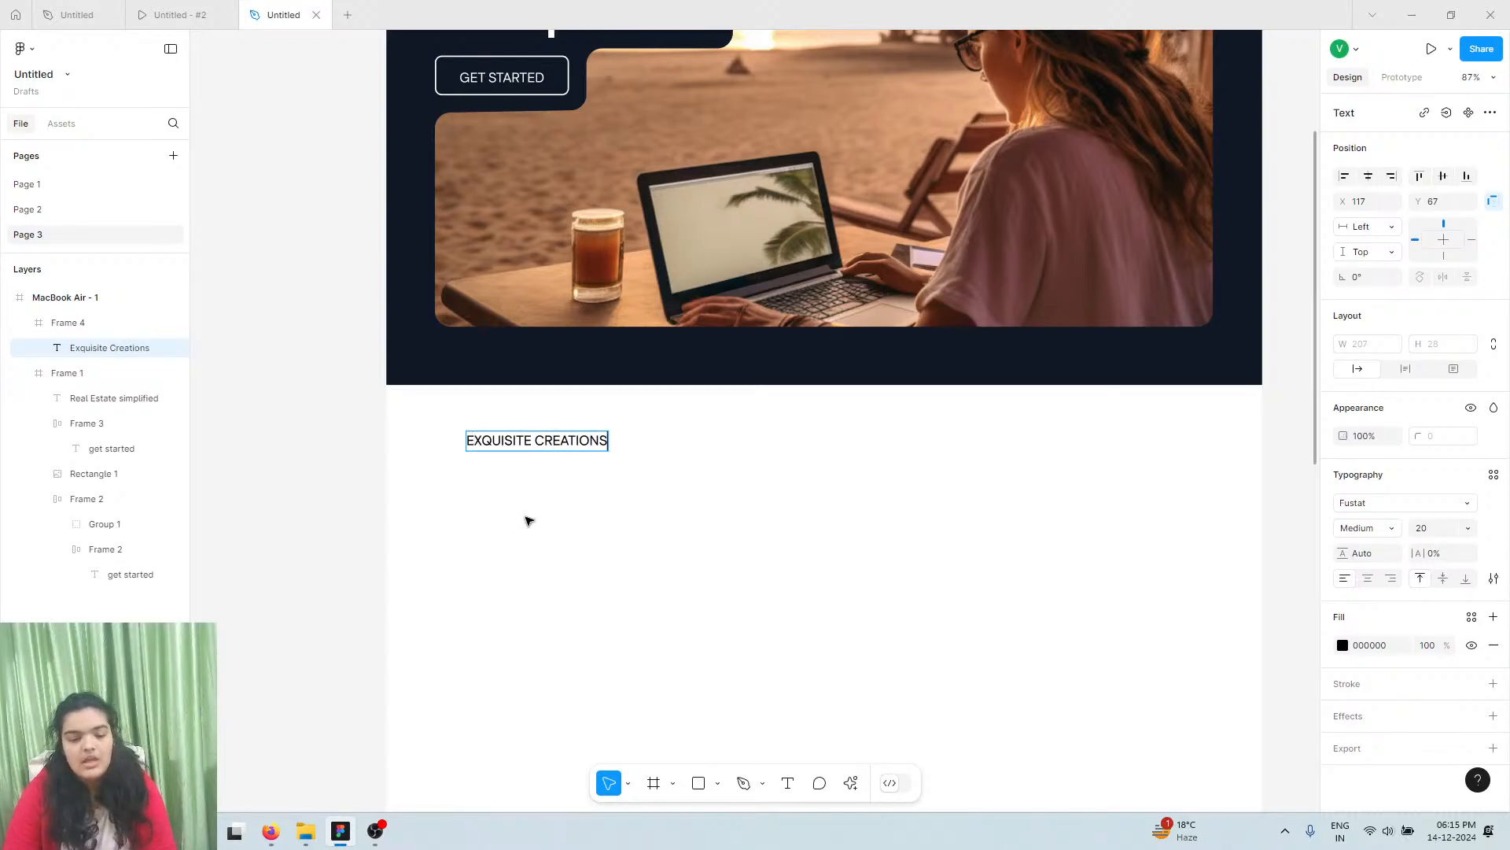
pyautogui.press('Escape')
pyautogui.click(1494, 578)
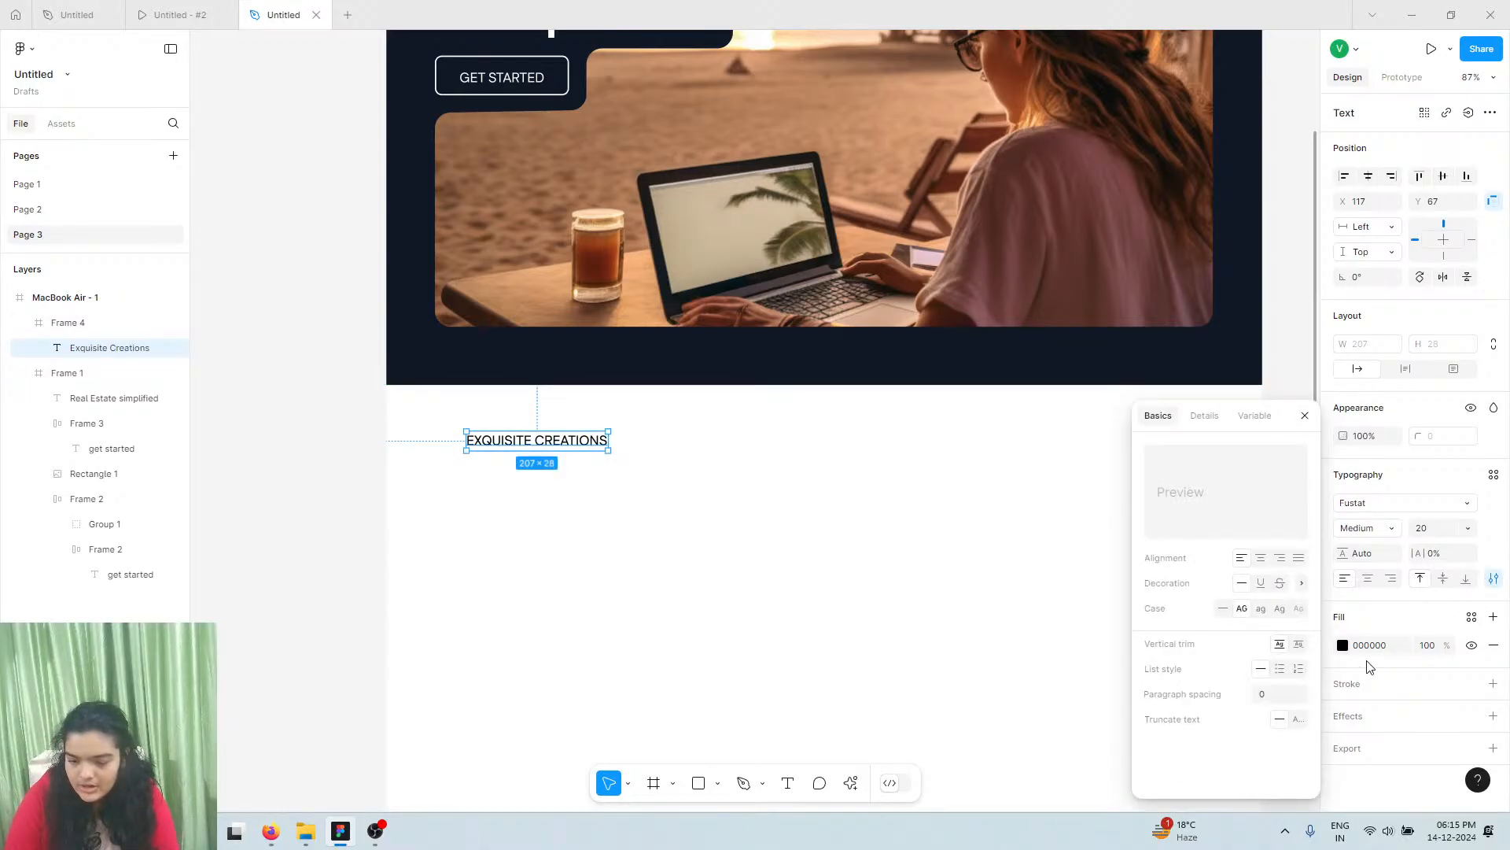
pyautogui.click(1280, 608)
pyautogui.click(1379, 529)
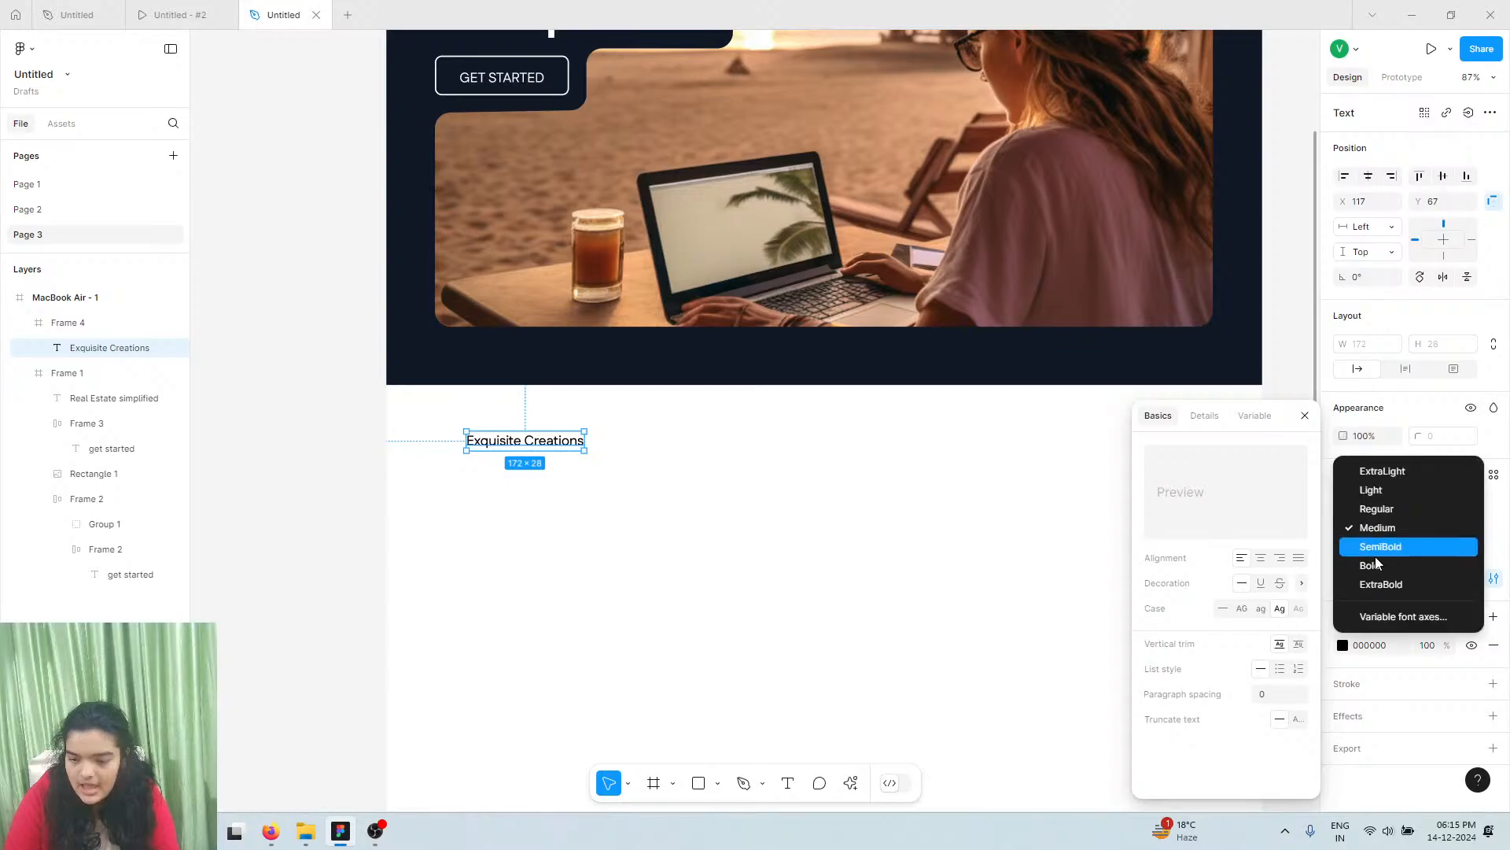
pyautogui.click(1381, 546)
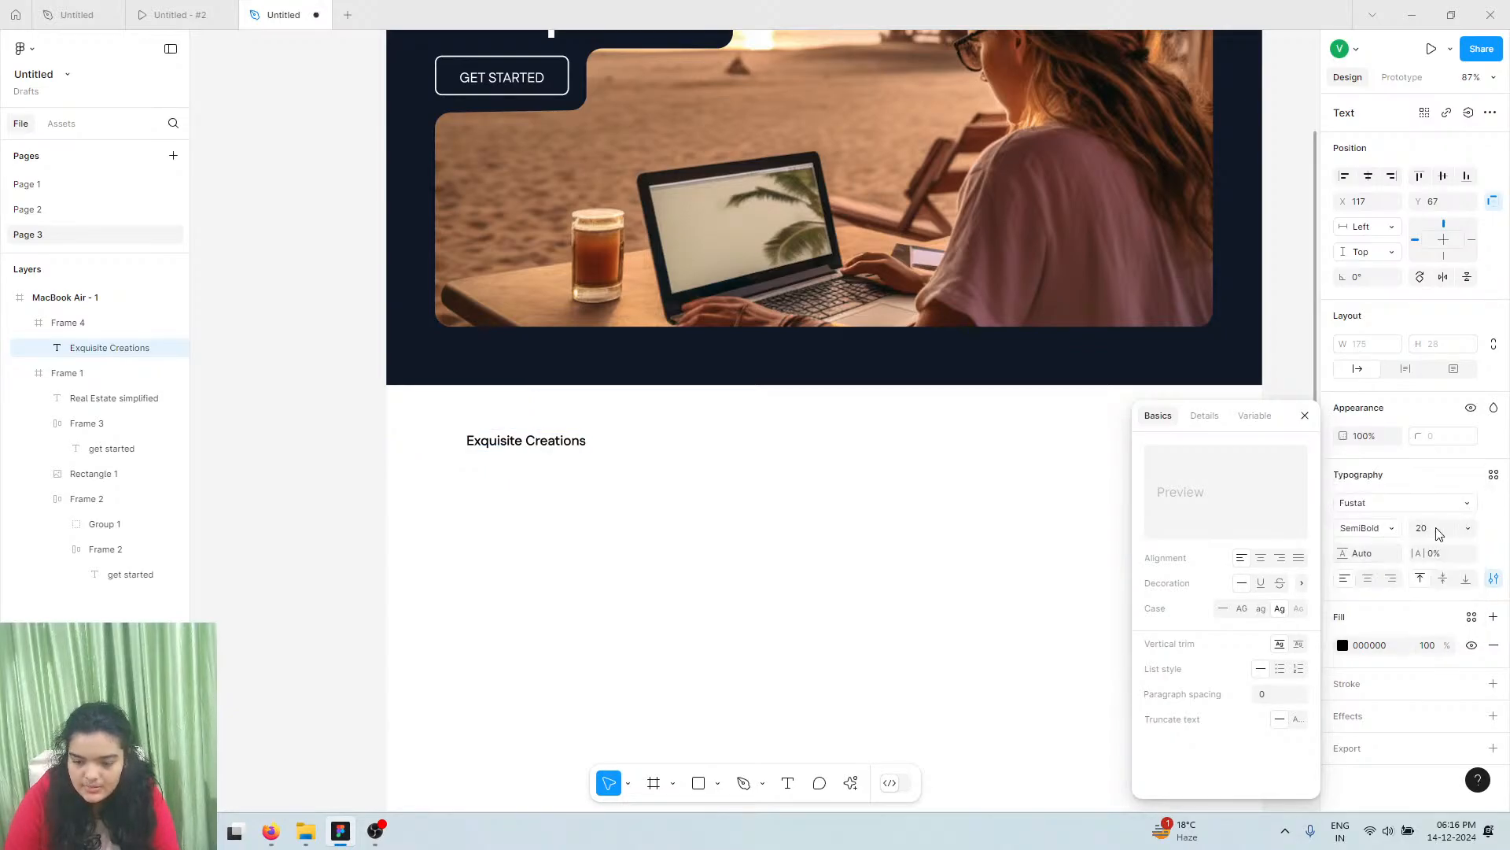
pyautogui.click(1442, 528)
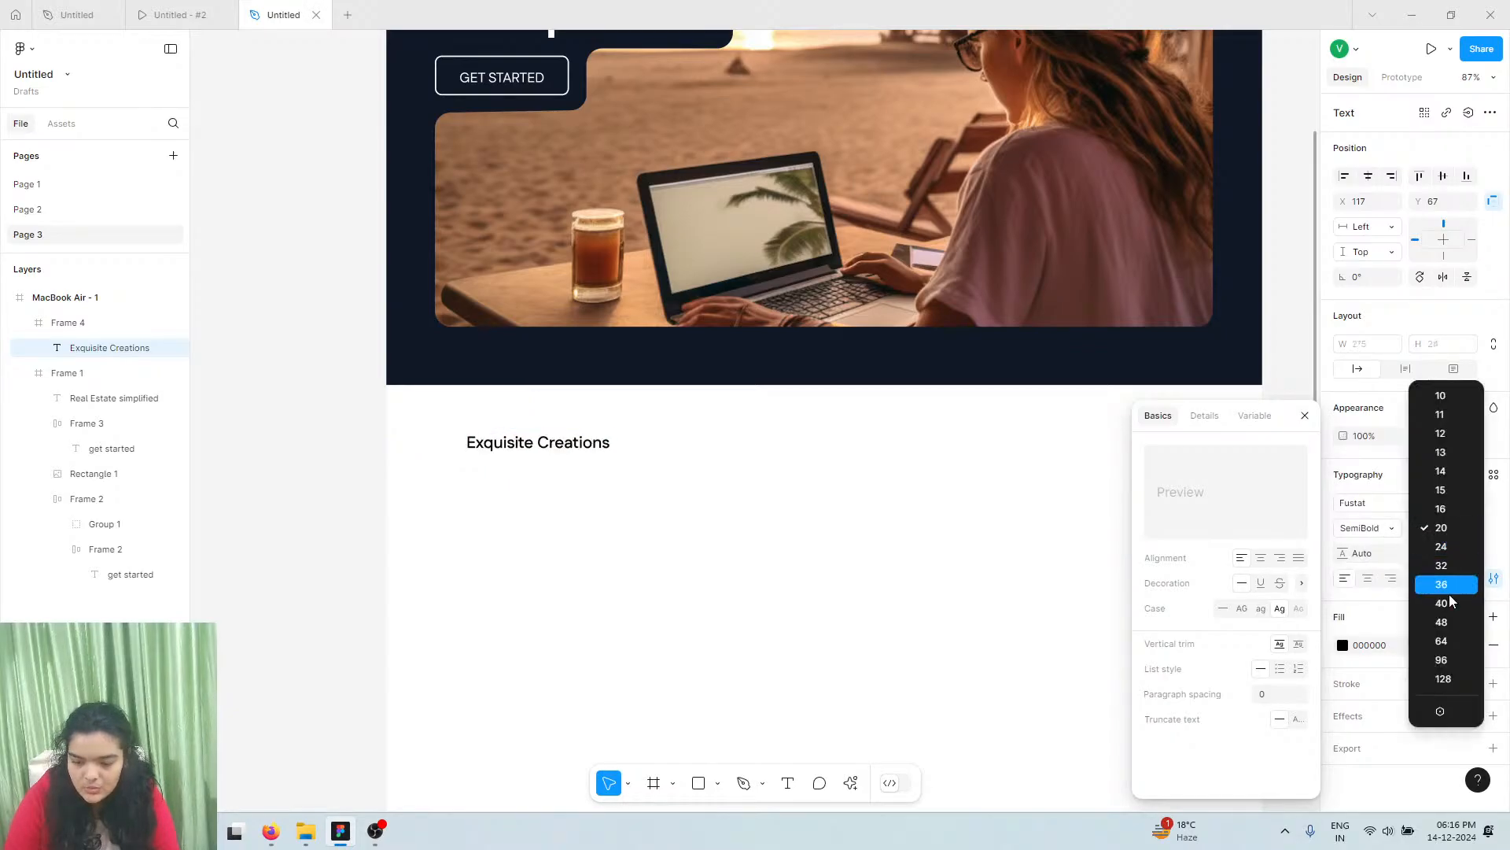
pyautogui.click(1442, 642)
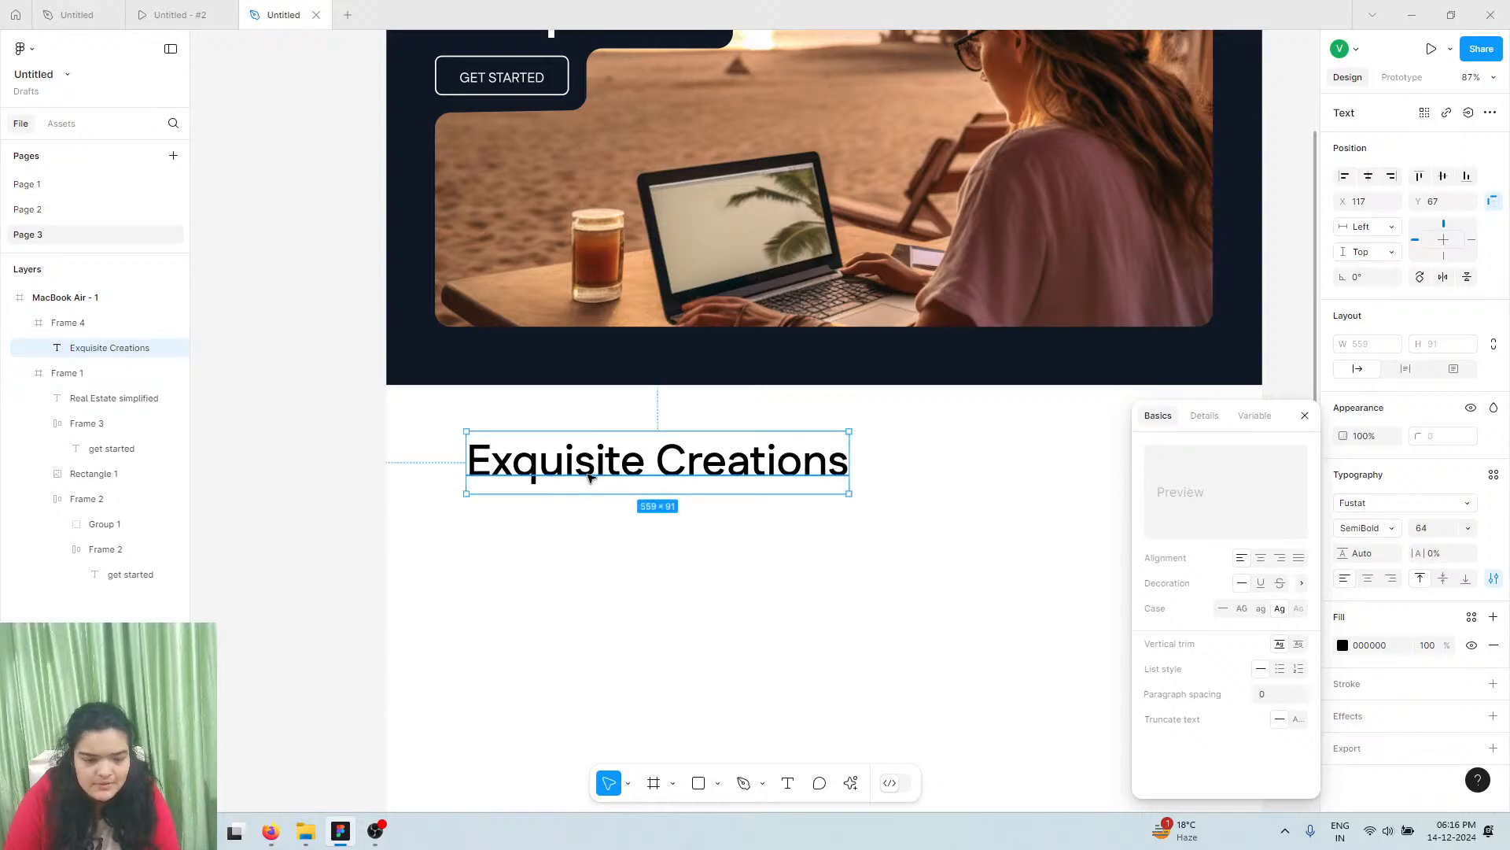
# Move the heading toward the section's top left and duplicate it just below
pyautogui.moveTo(603, 467); pyautogui.dragTo(579, 499)
pyautogui.click(580, 504)
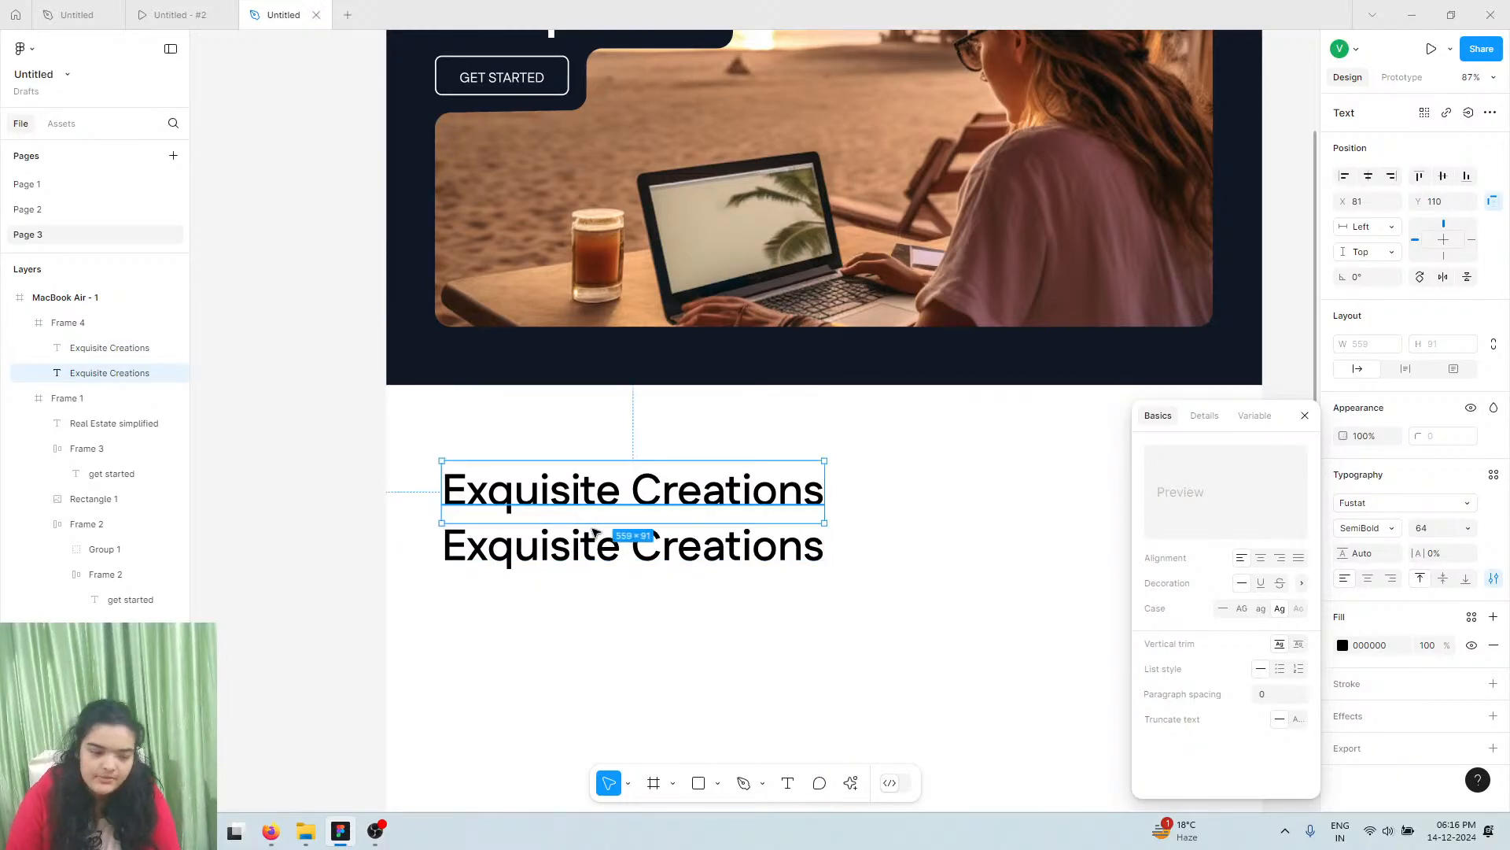
pyautogui.click(579, 560)
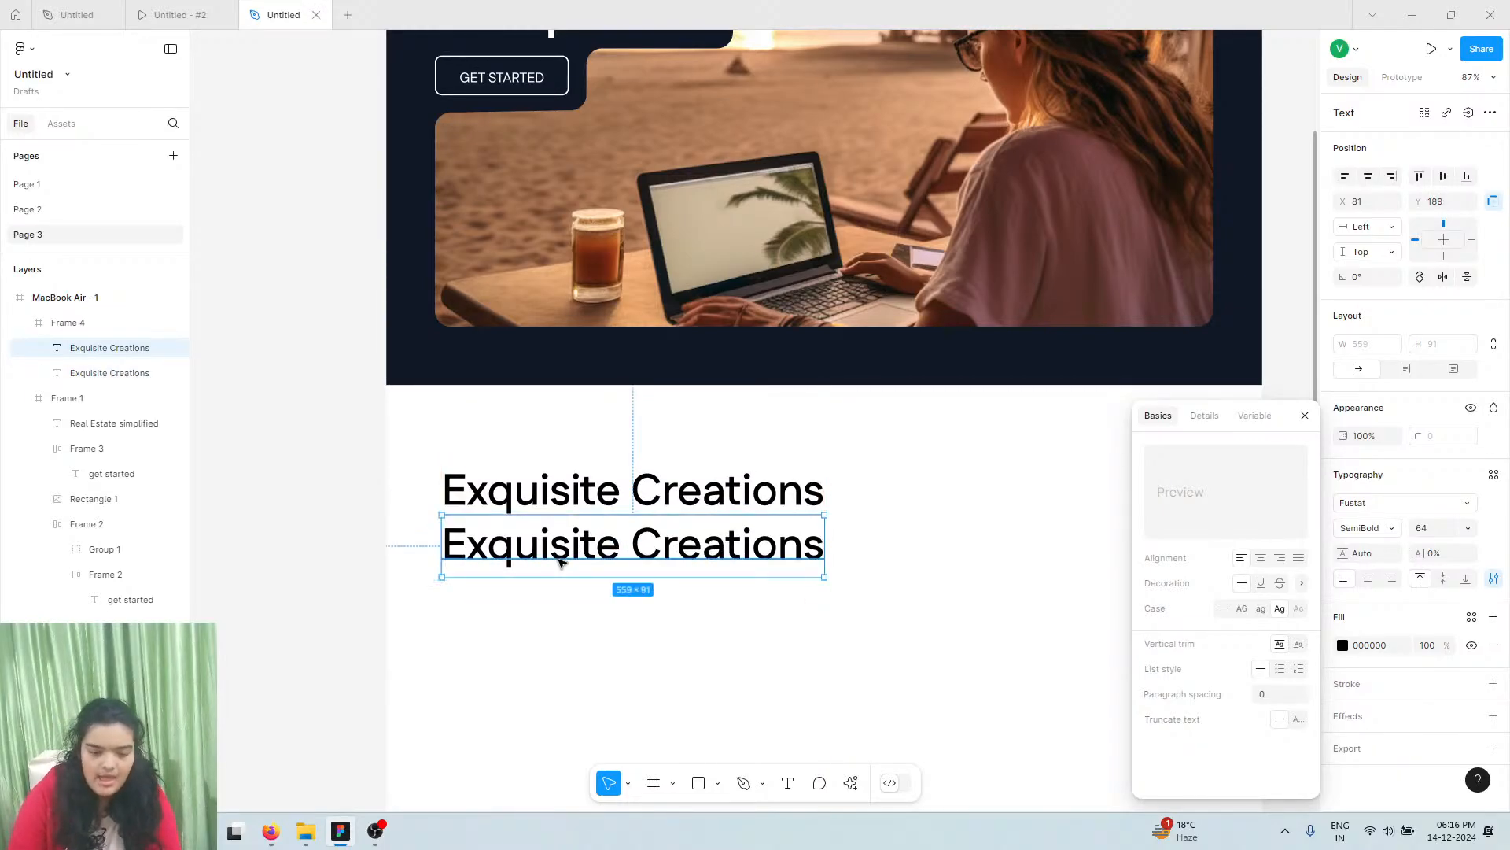
pyautogui.click(195, 14)
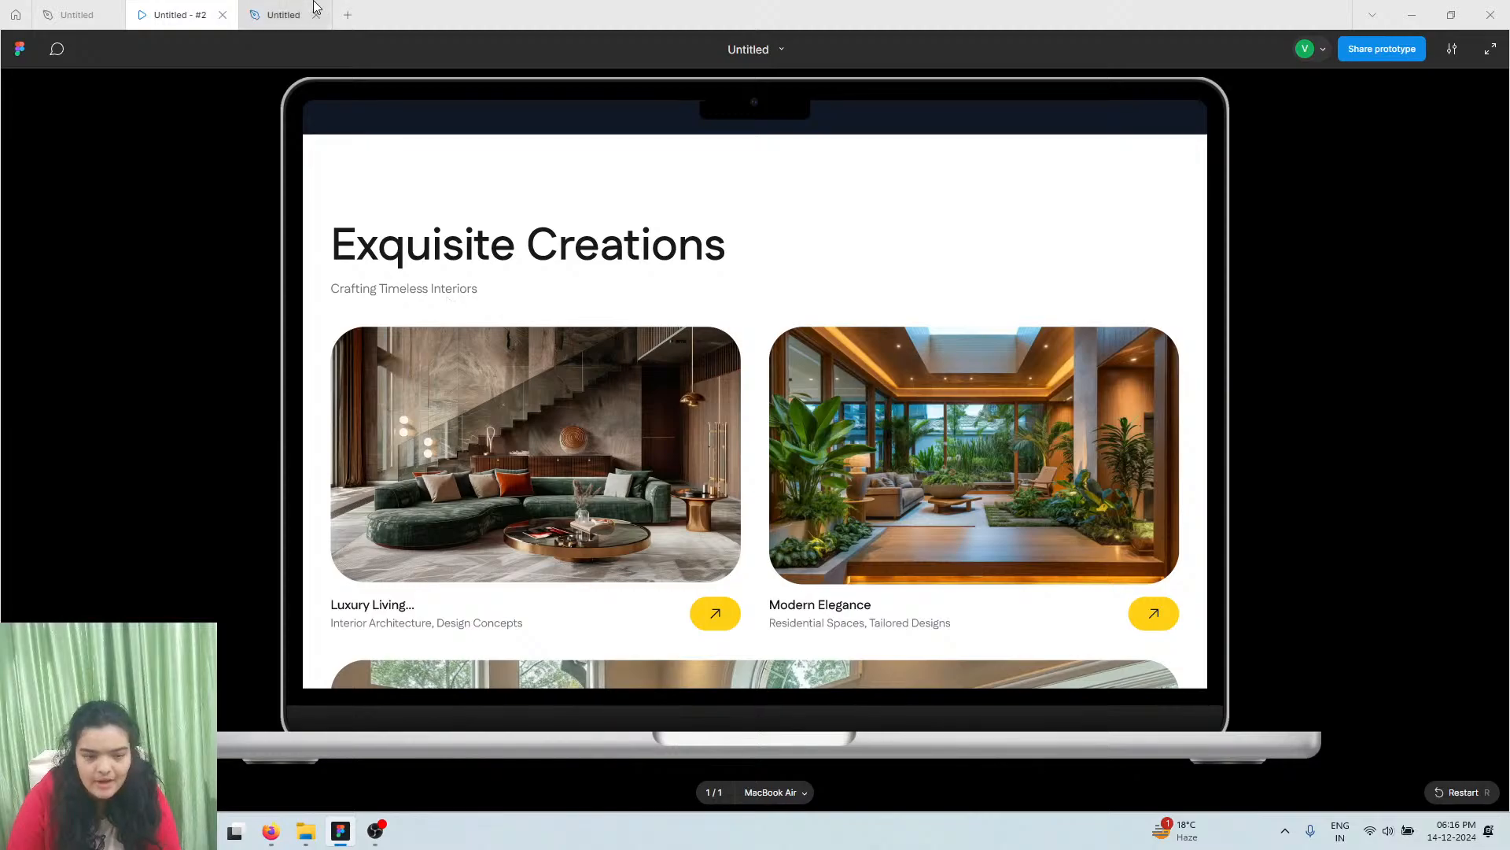
# Replace the lower heading's text with 'Crafting'
pyautogui.click(283, 14)
pyautogui.press('Return')
pyautogui.write('Cr')
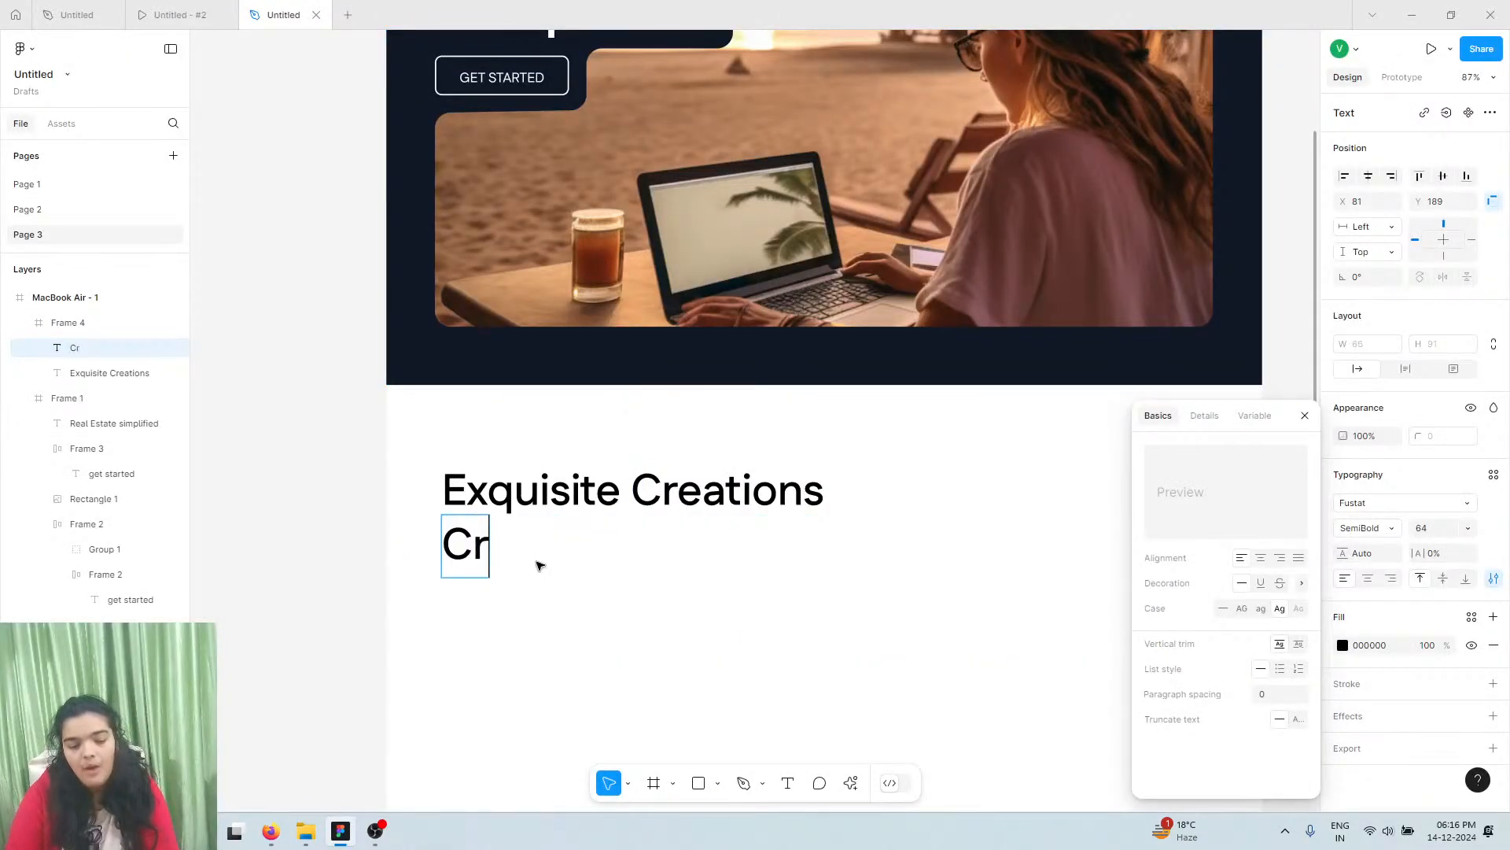
pyautogui.write('aft')
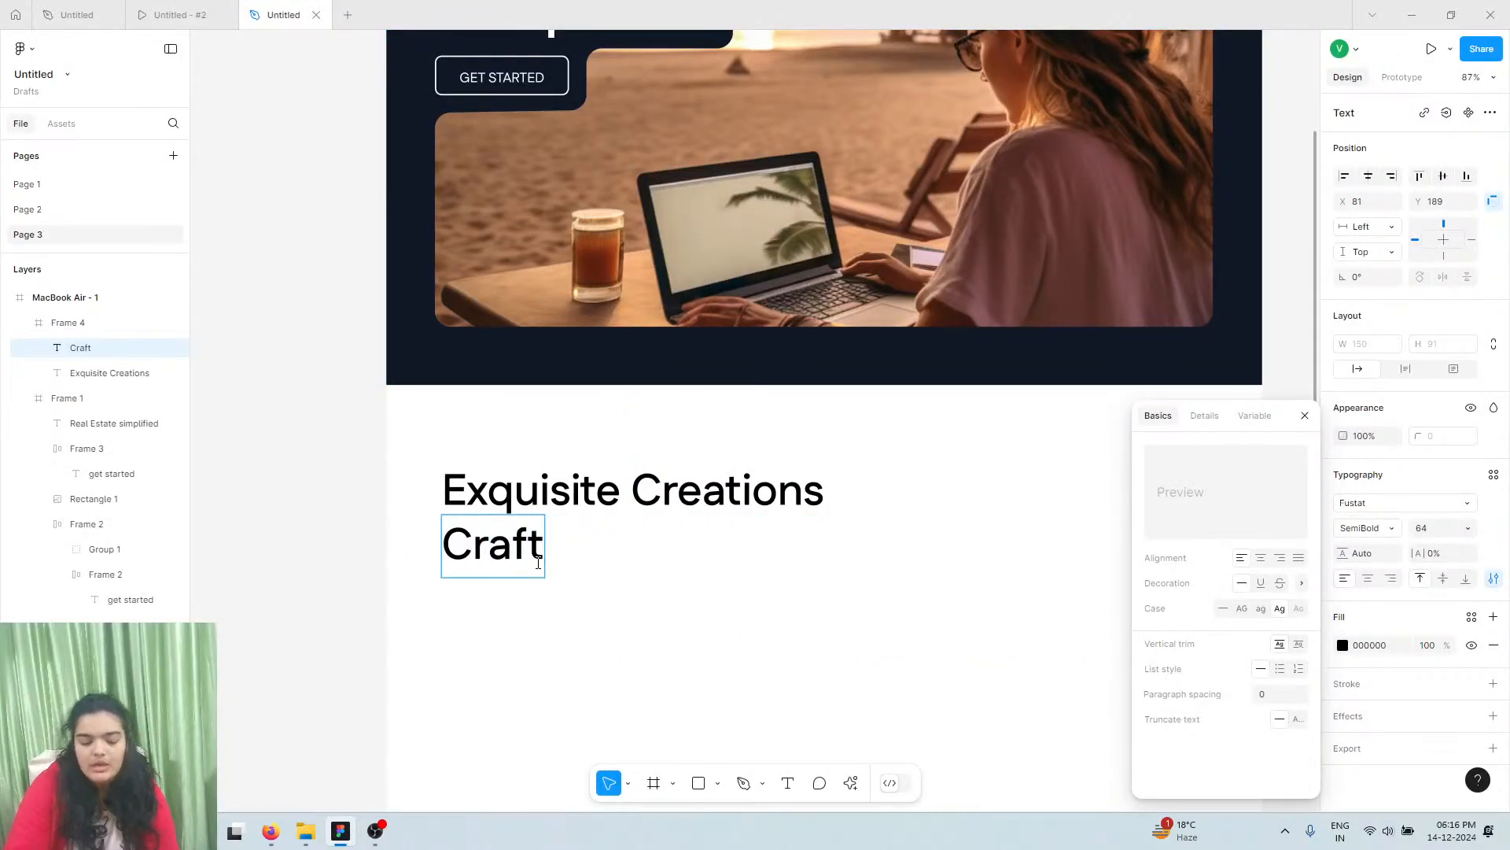
pyautogui.write('ing')
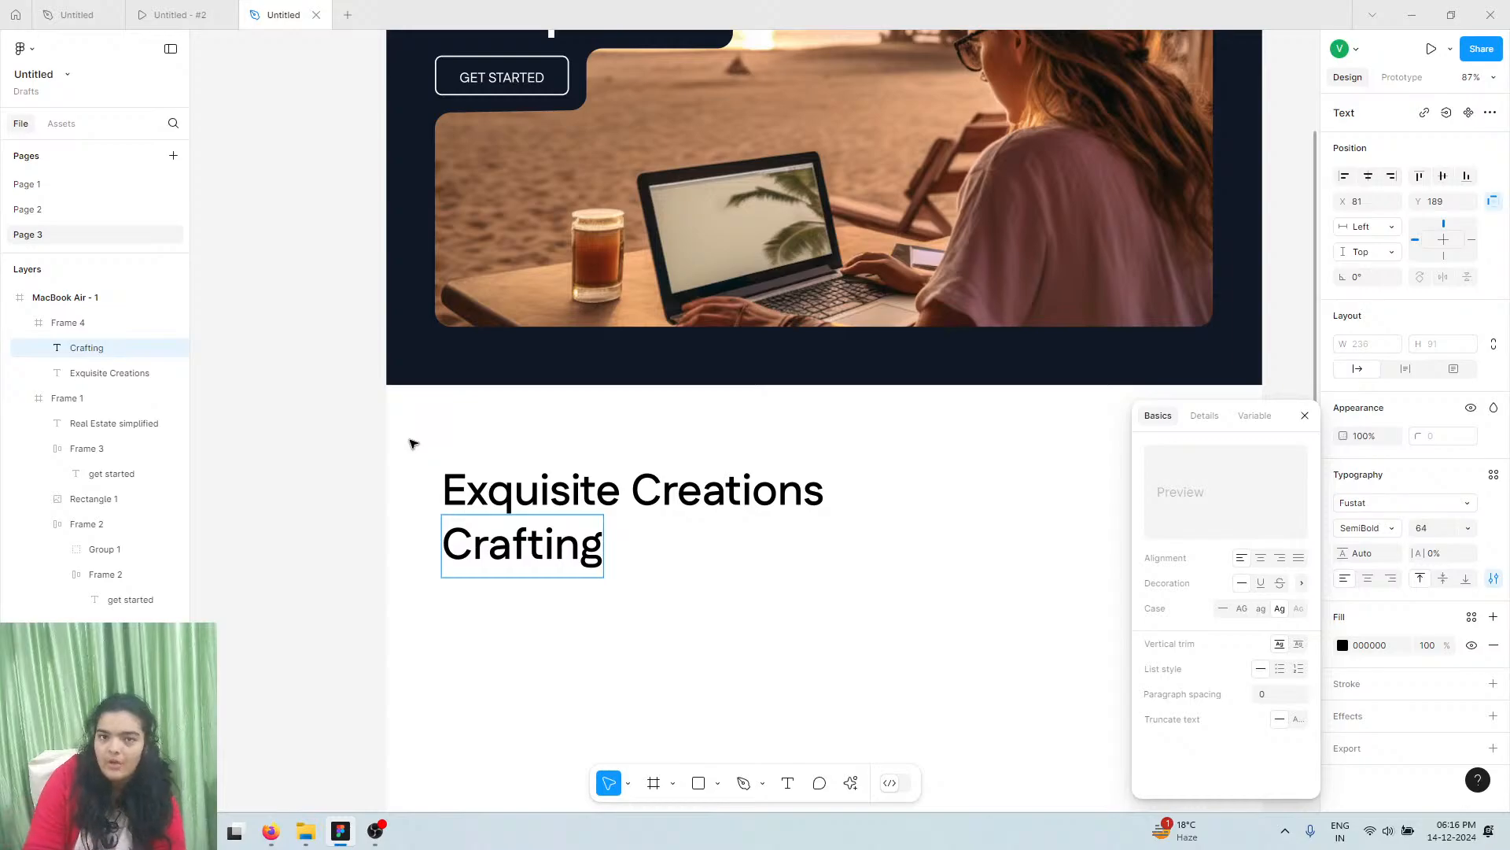
# Compare the subtitle wording against the prototype preview
pyautogui.click(201, 11)
pyautogui.scroll(-1, 446, 315)
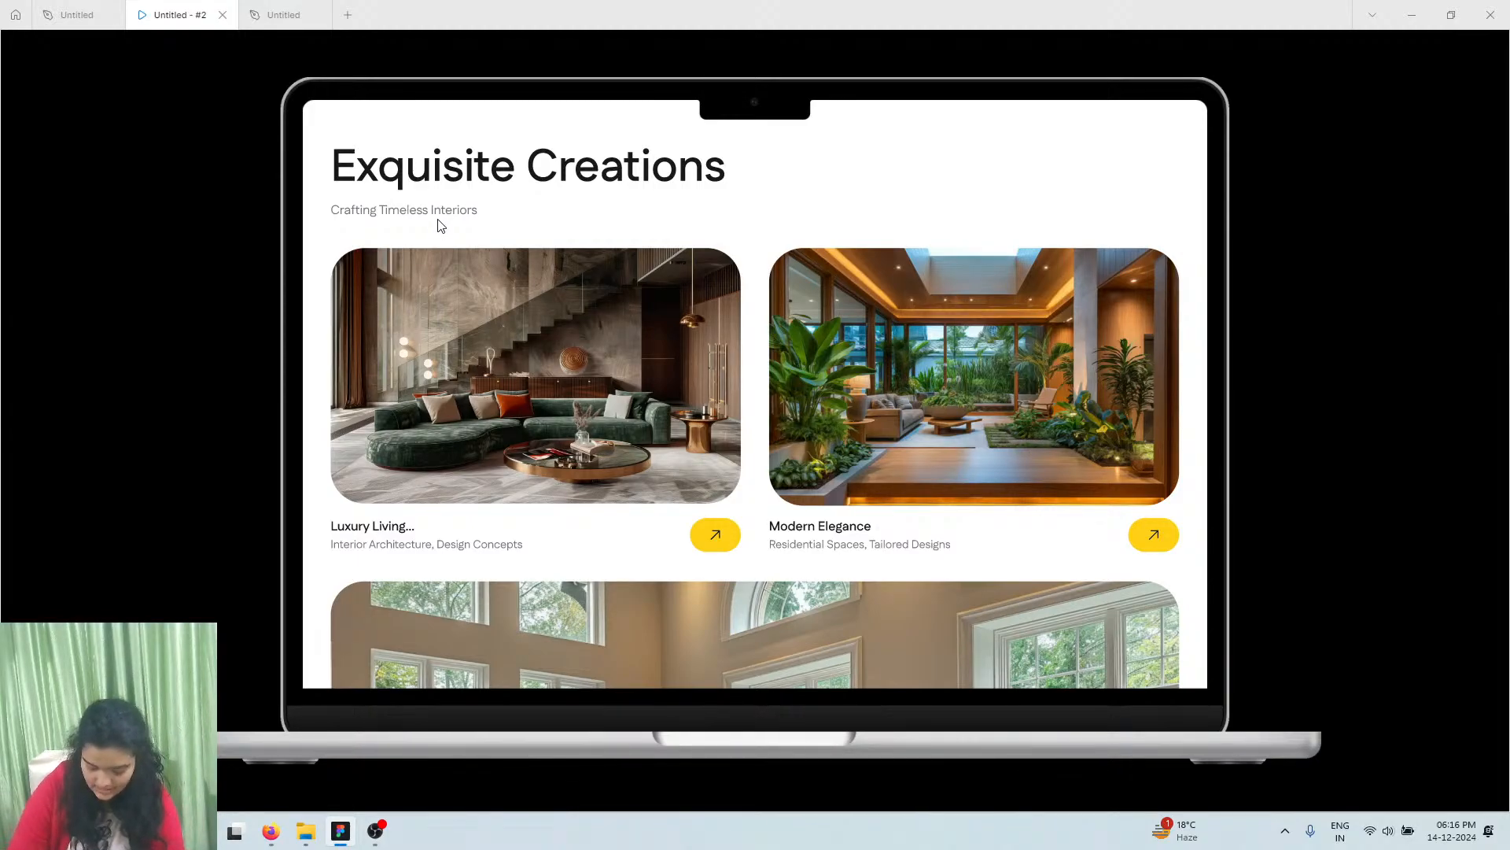
pyautogui.click(280, 15)
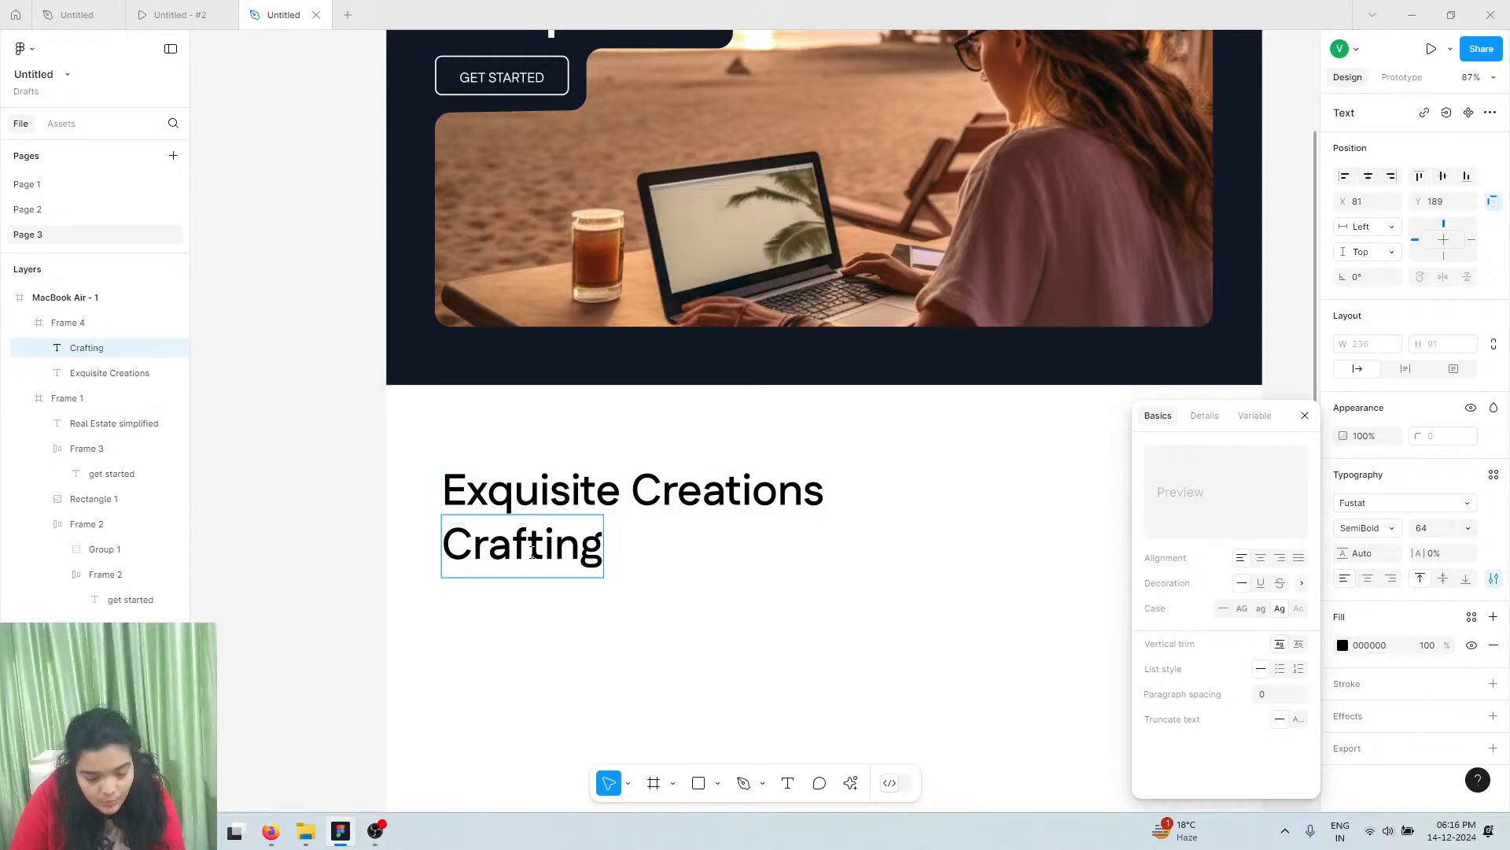
pyautogui.scroll(-1, 556, 506)
pyautogui.click(181, 14)
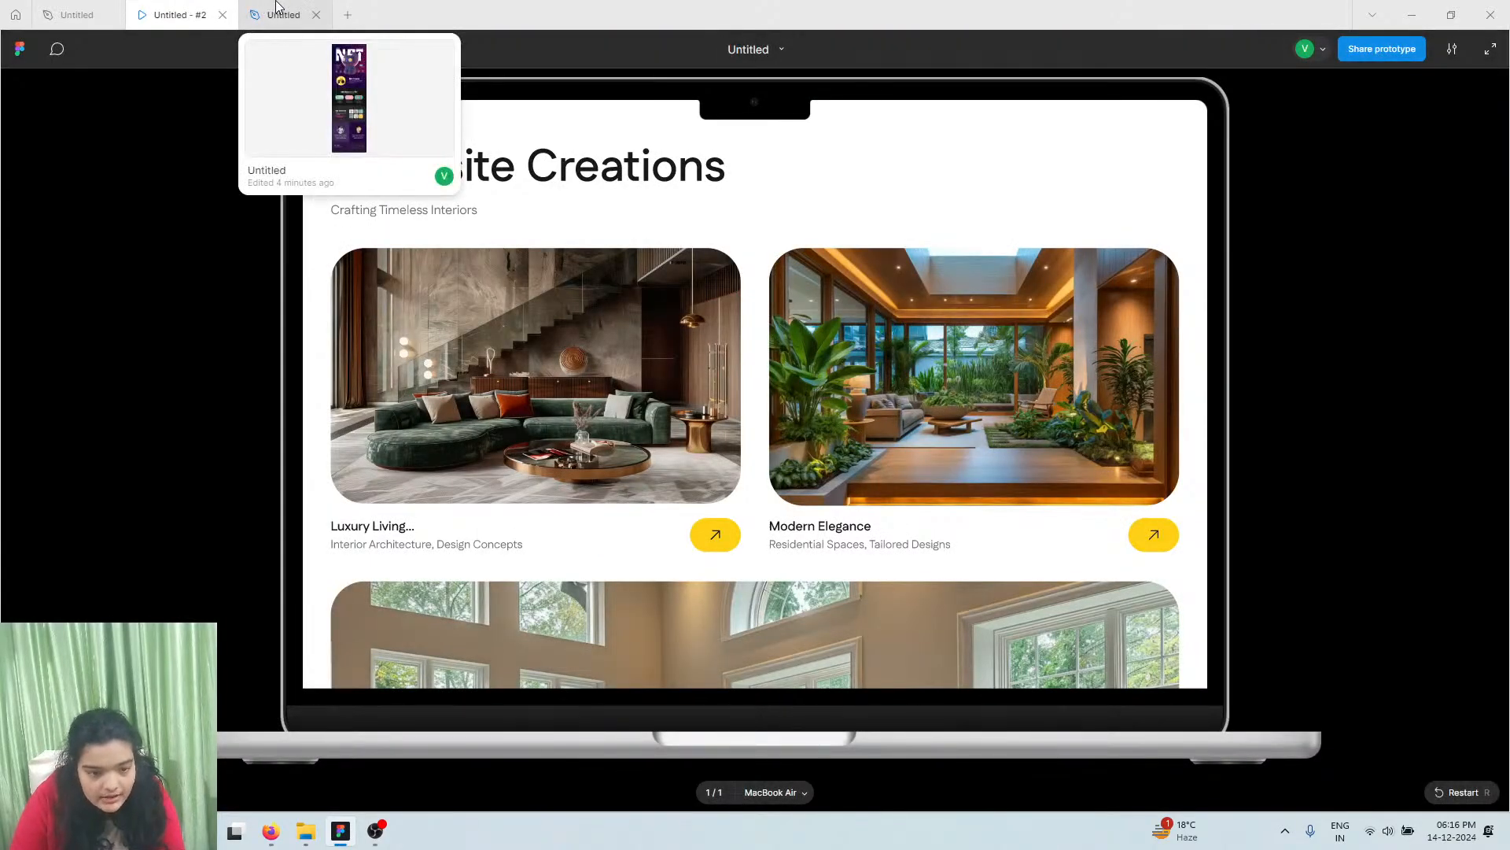
pyautogui.click(281, 14)
pyautogui.click(160, 9)
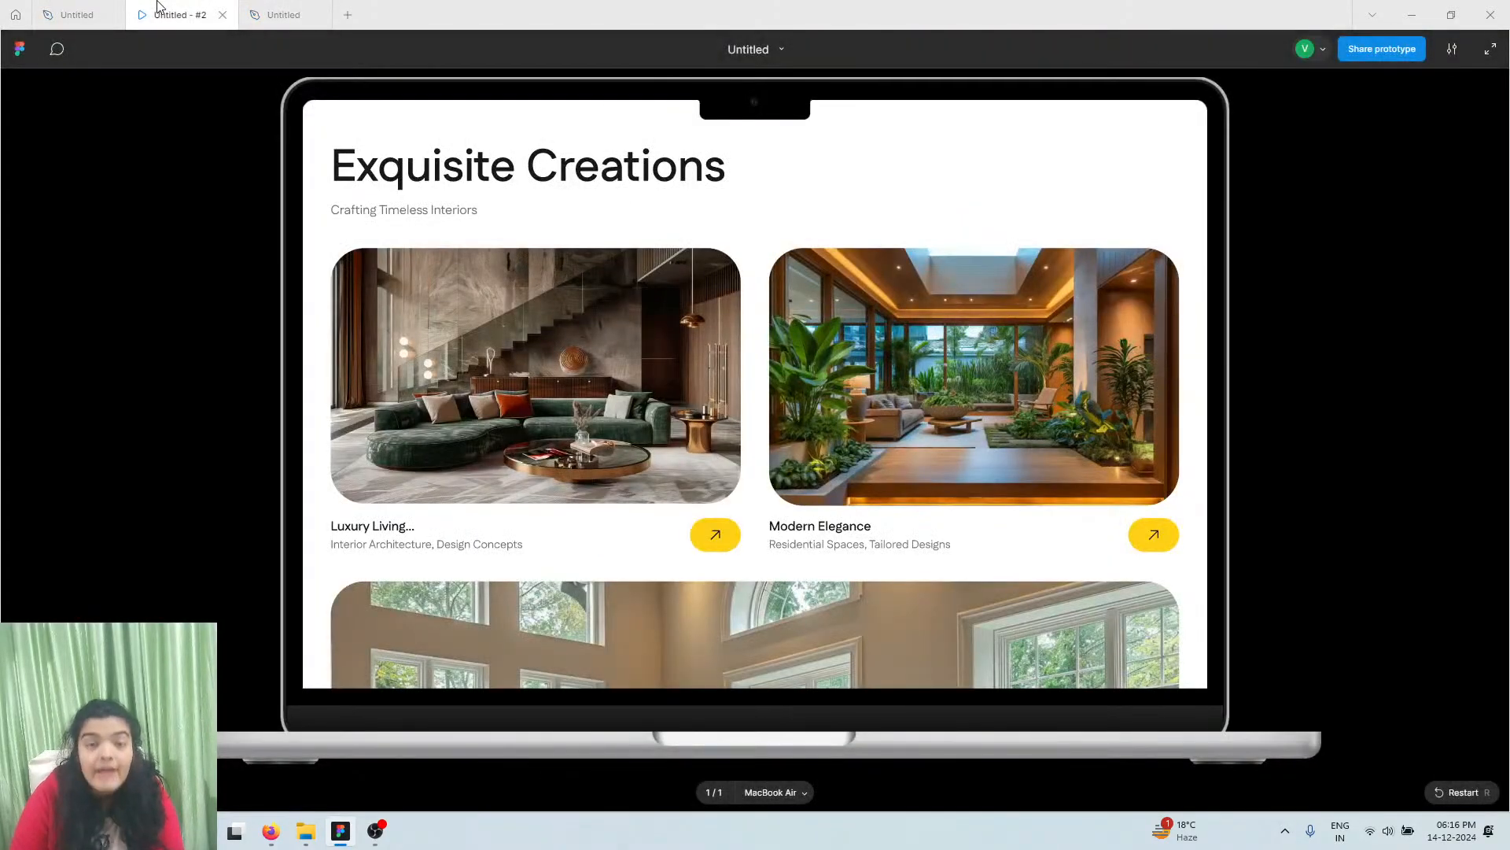
pyautogui.moveTo(252, 8)
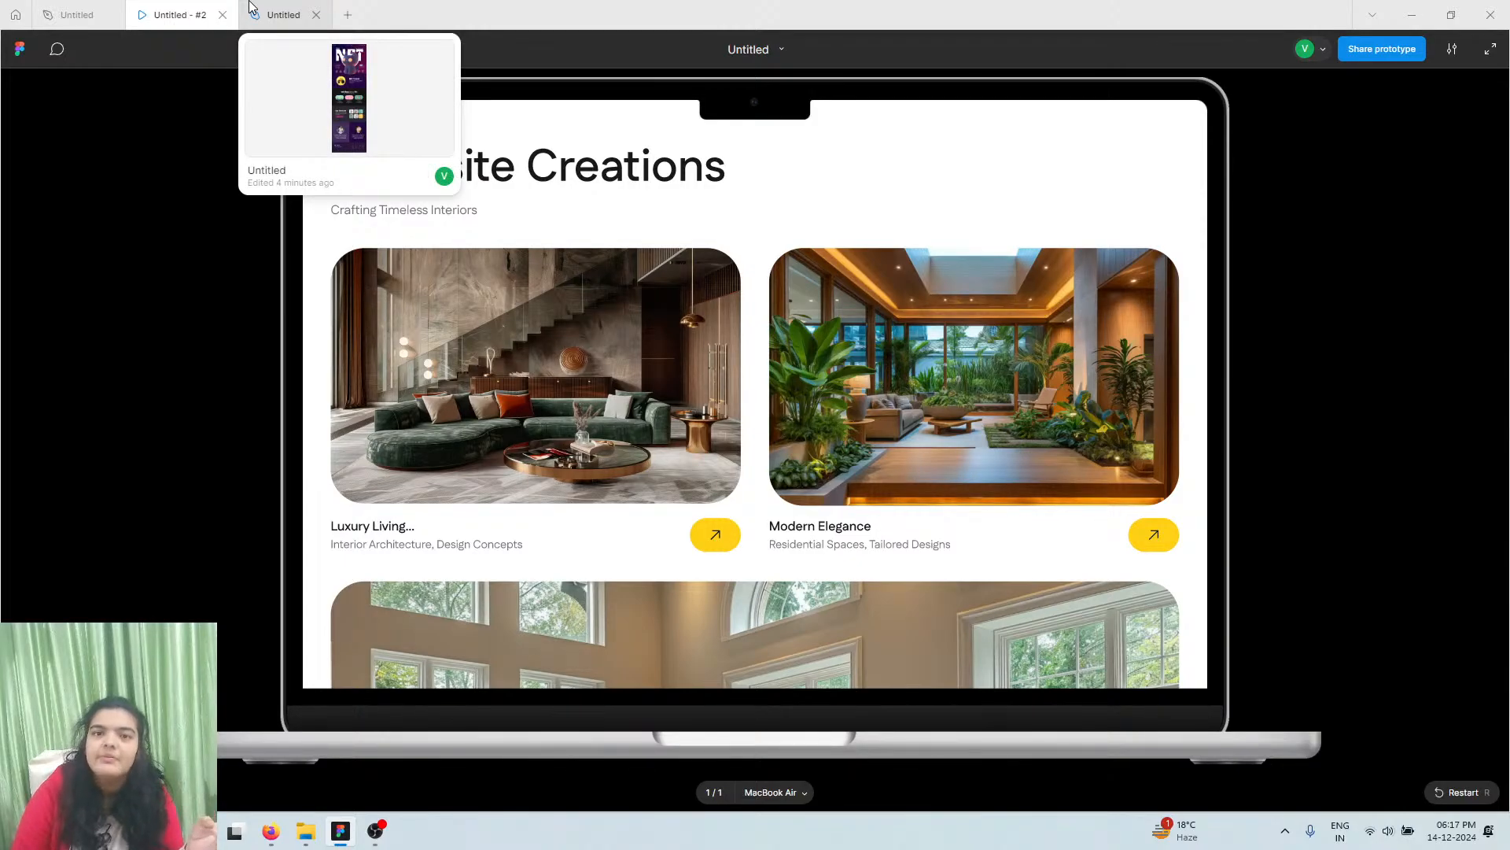
pyautogui.click(267, 15)
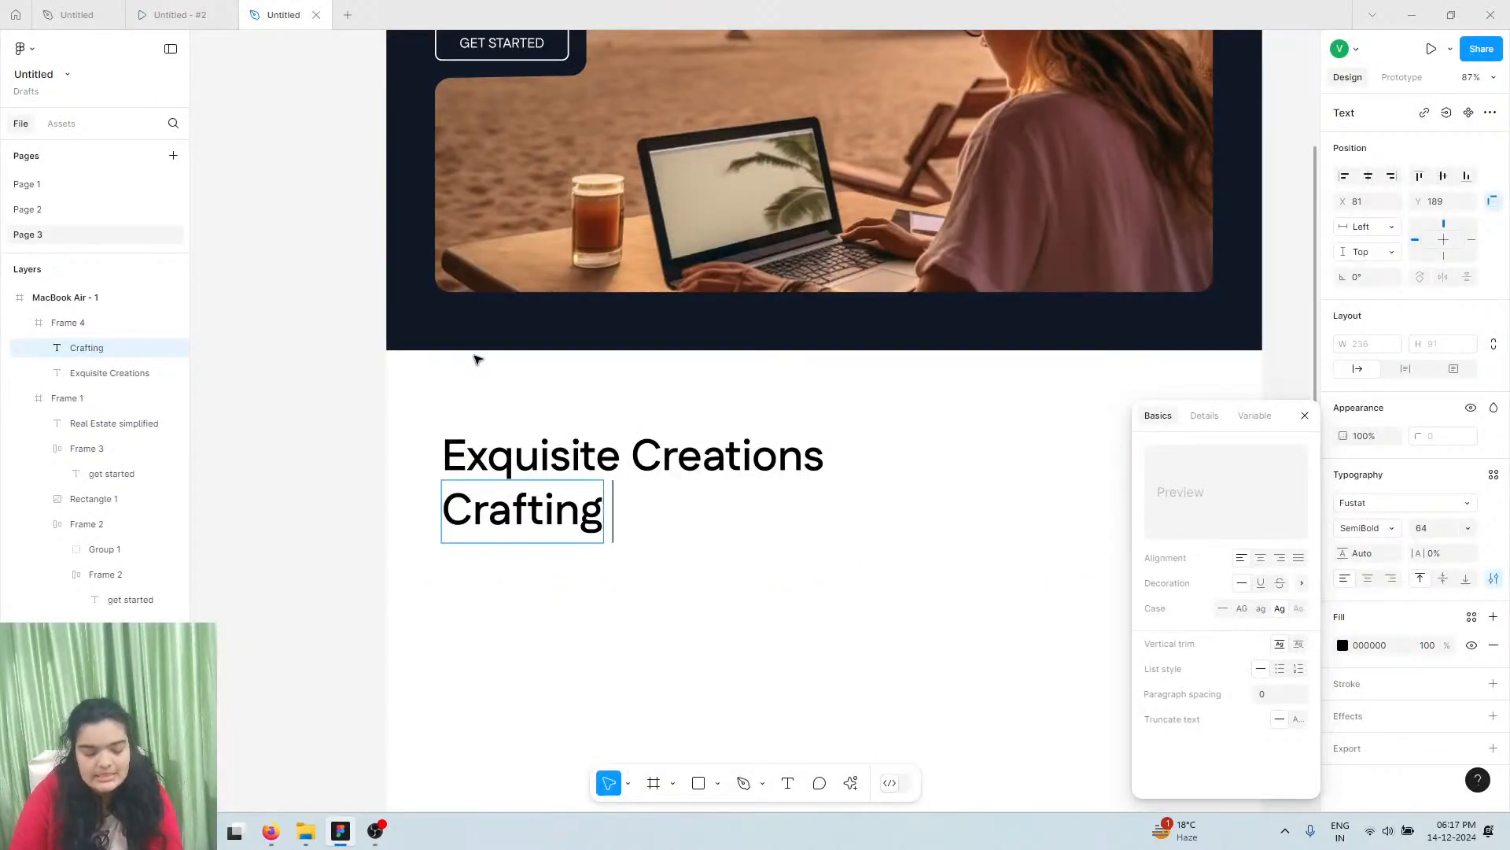
# Complete the subtitle as 'Crafting Timeless Interiors' in grey 9C9C9C at size 24
pyautogui.write('Timeless')
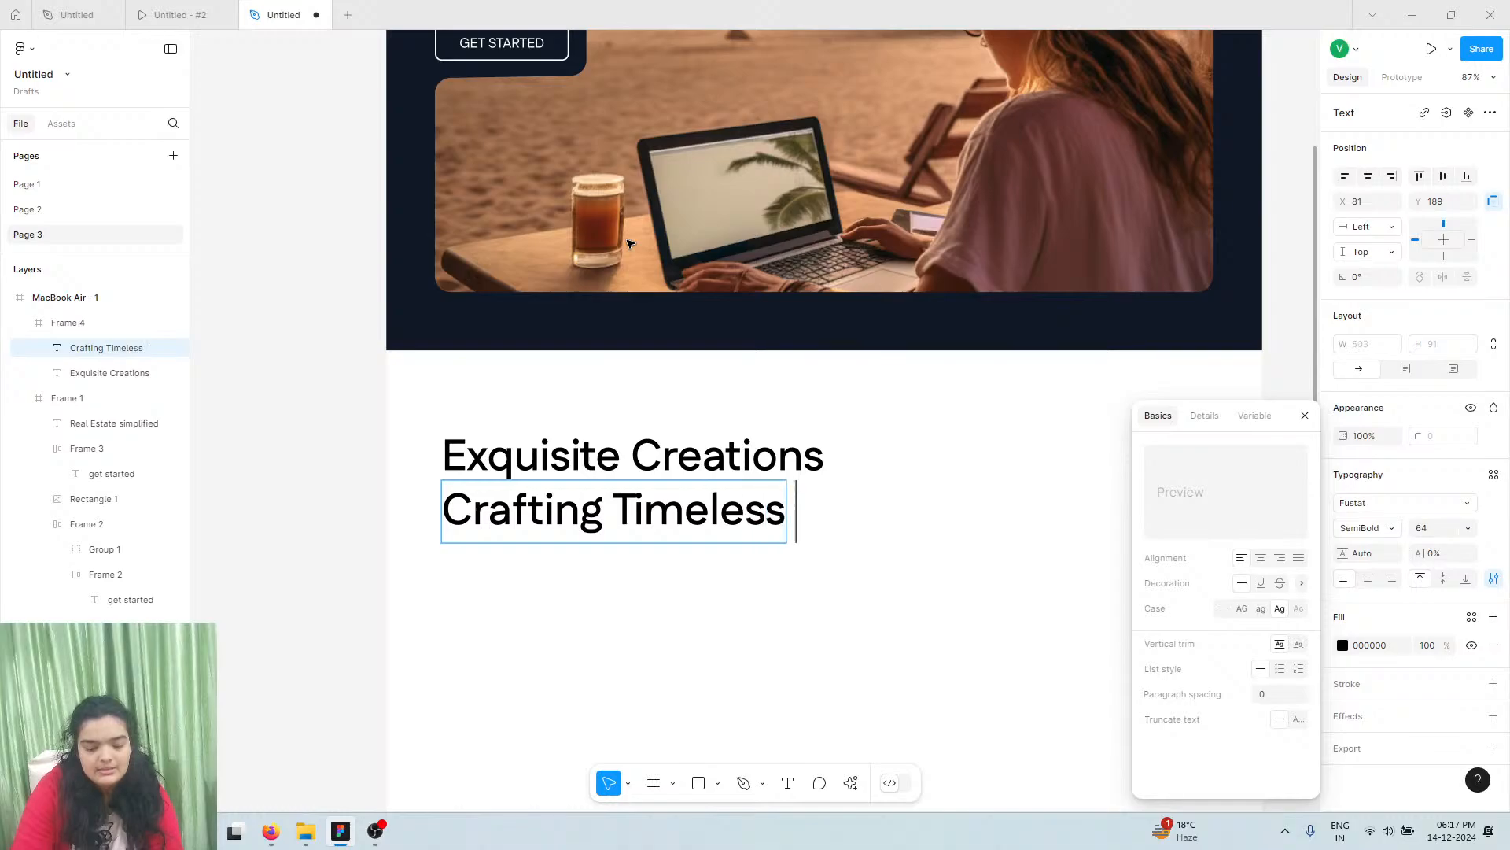
pyautogui.write(' Interiors')
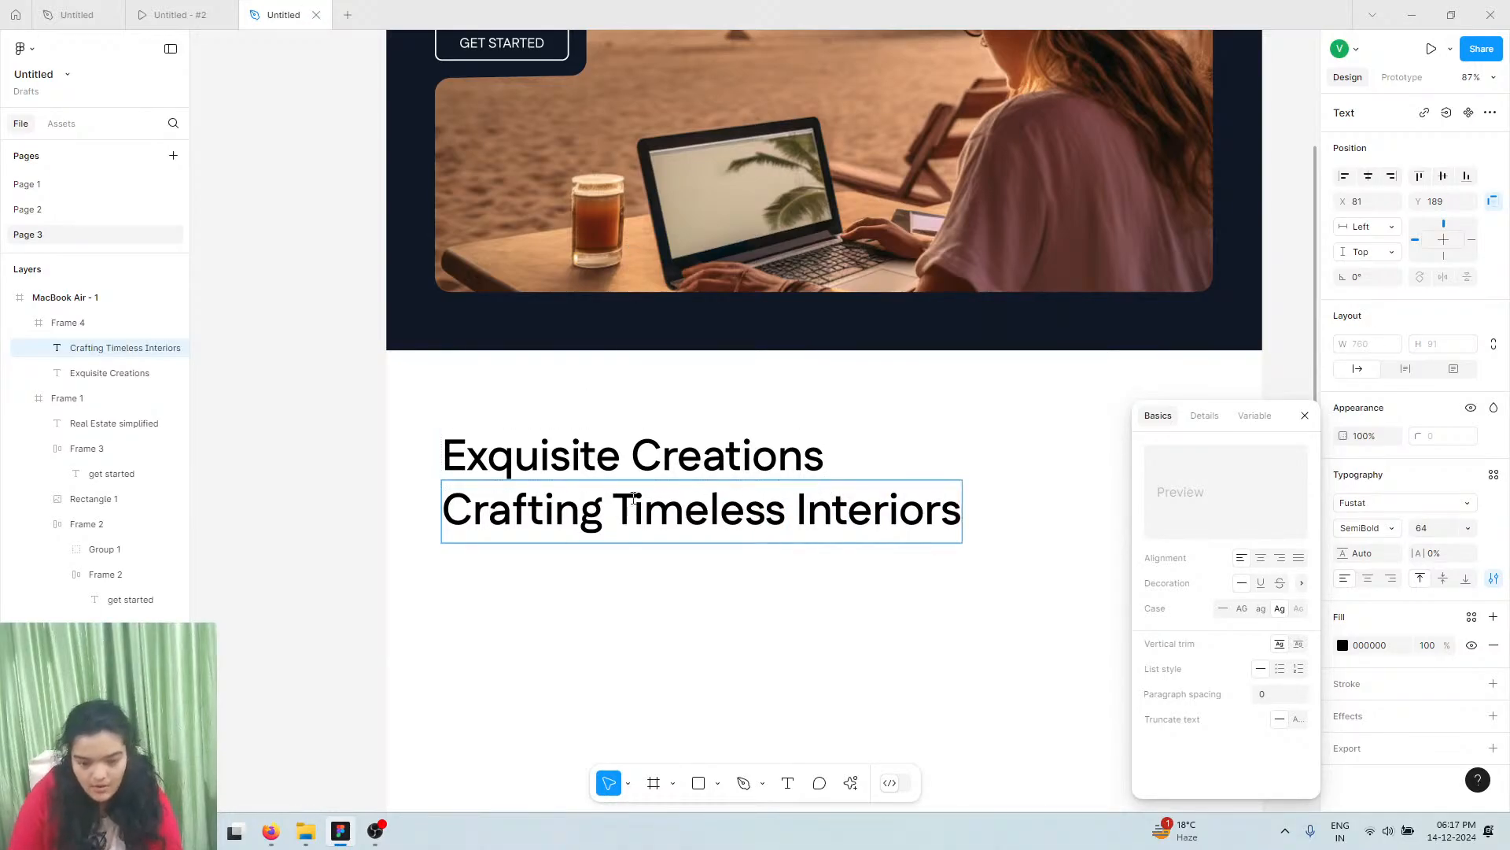
pyautogui.press('Escape')
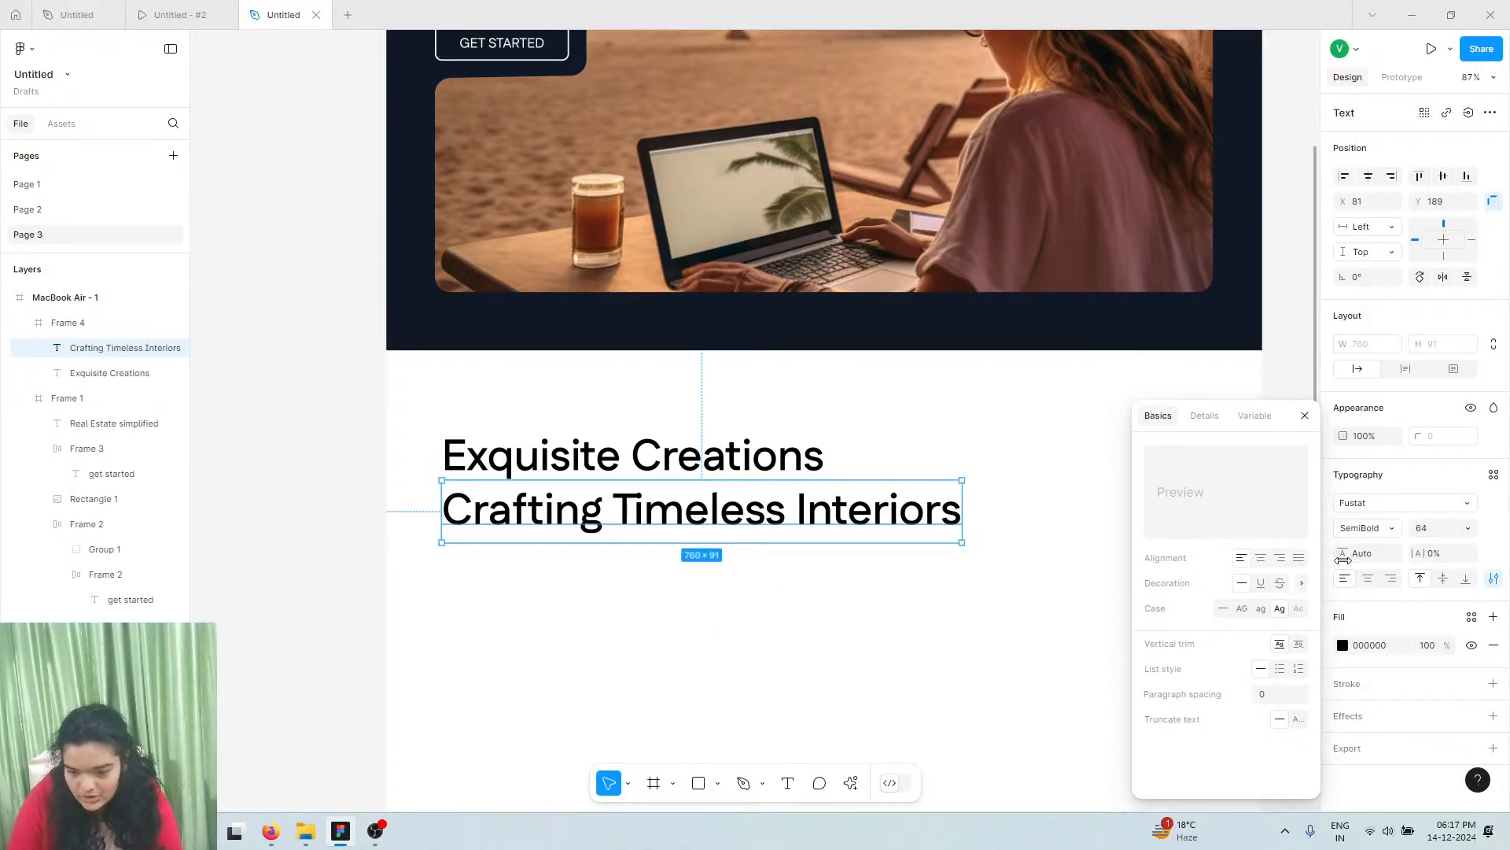
pyautogui.click(1344, 646)
pyautogui.moveTo(1204, 582)
pyautogui.mouseDown()
pyautogui.moveTo(1049, 533)
pyautogui.moveTo(1014, 479)
pyautogui.moveTo(1017, 491)
pyautogui.mouseUp()
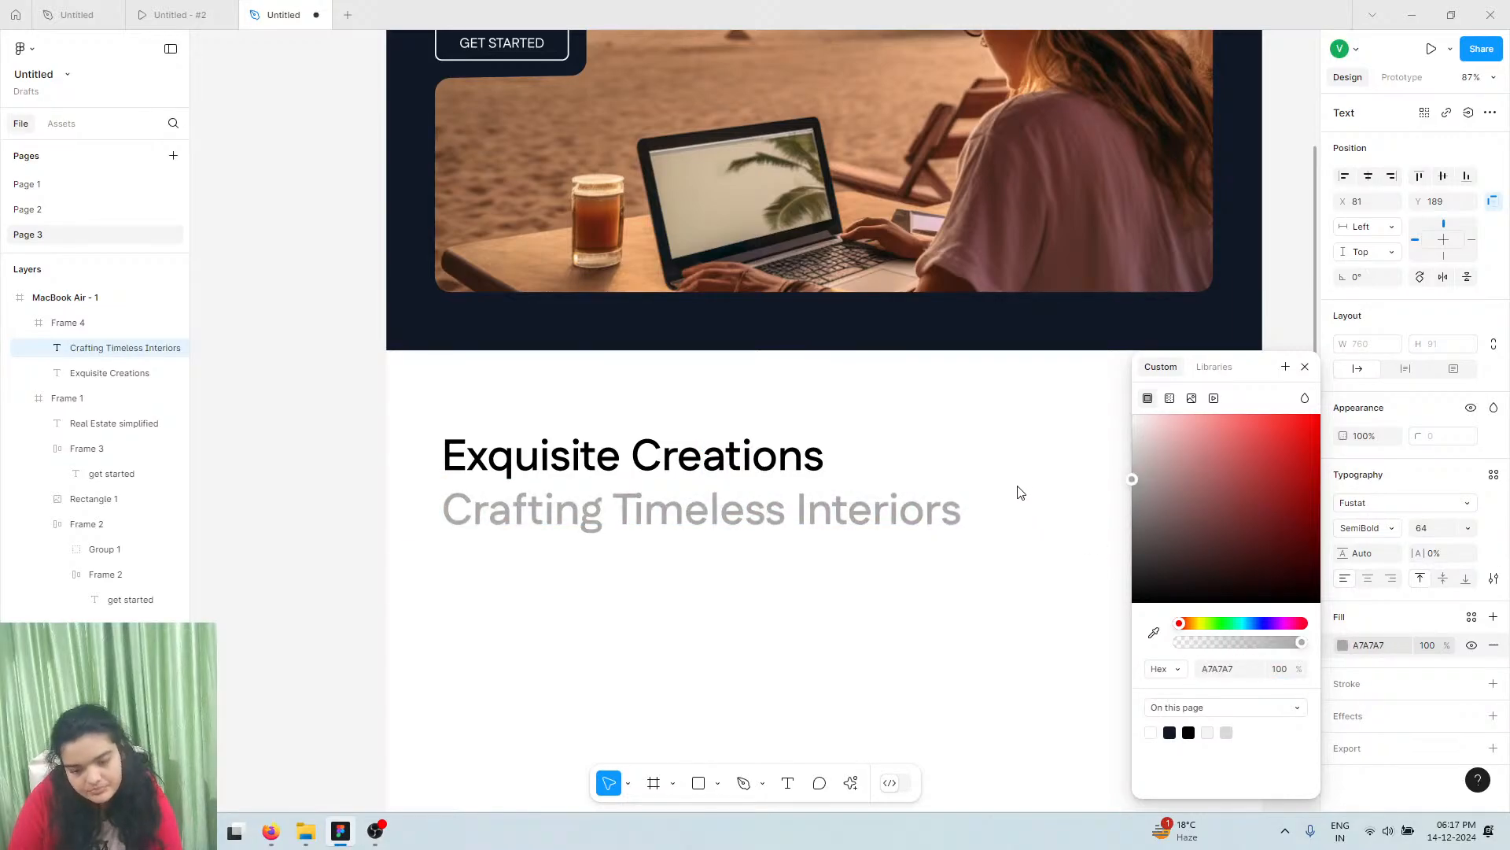
pyautogui.click(1463, 528)
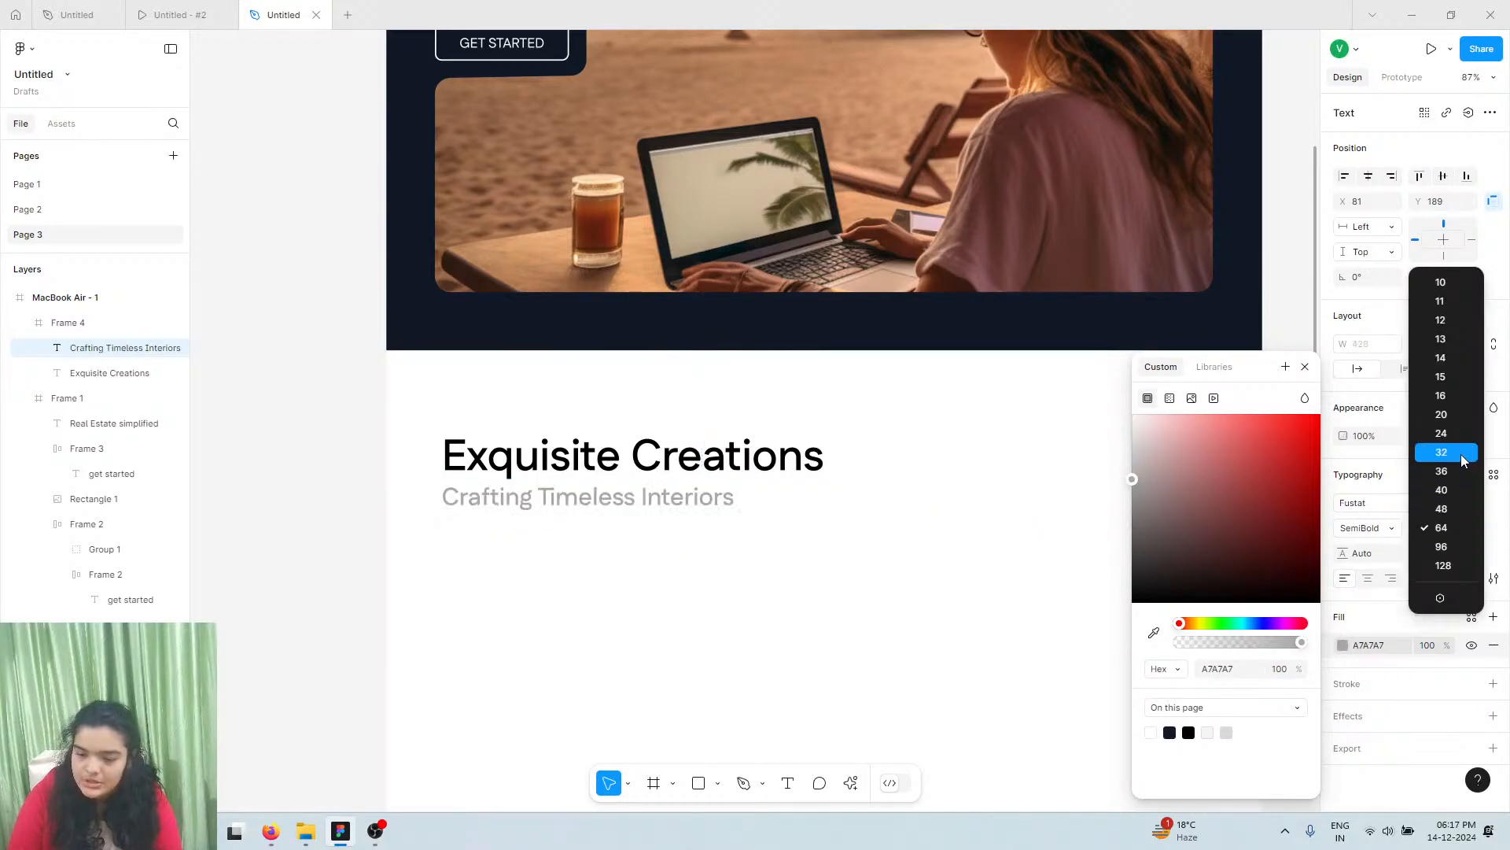
pyautogui.click(1426, 434)
pyautogui.click(1148, 455)
pyautogui.moveTo(1123, 498); pyautogui.dragTo(1123, 495)
pyautogui.scroll(5, 325, 512)
pyautogui.scroll(5, 895, 492)
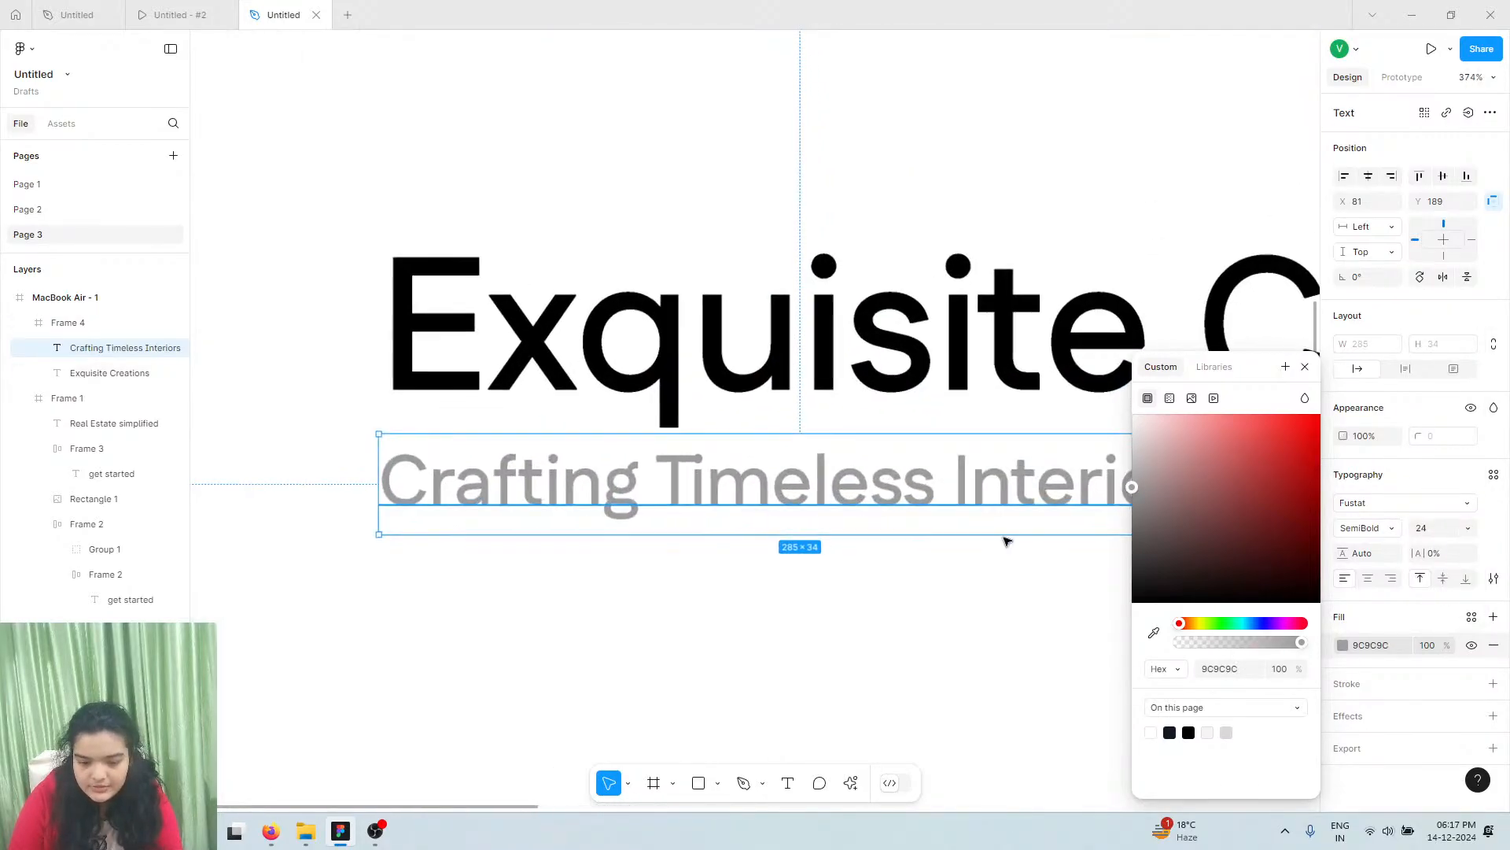
pyautogui.click(1306, 366)
# Make the subtitle Medium 16 and place it just under the heading, left-aligned
pyautogui.click(1367, 527)
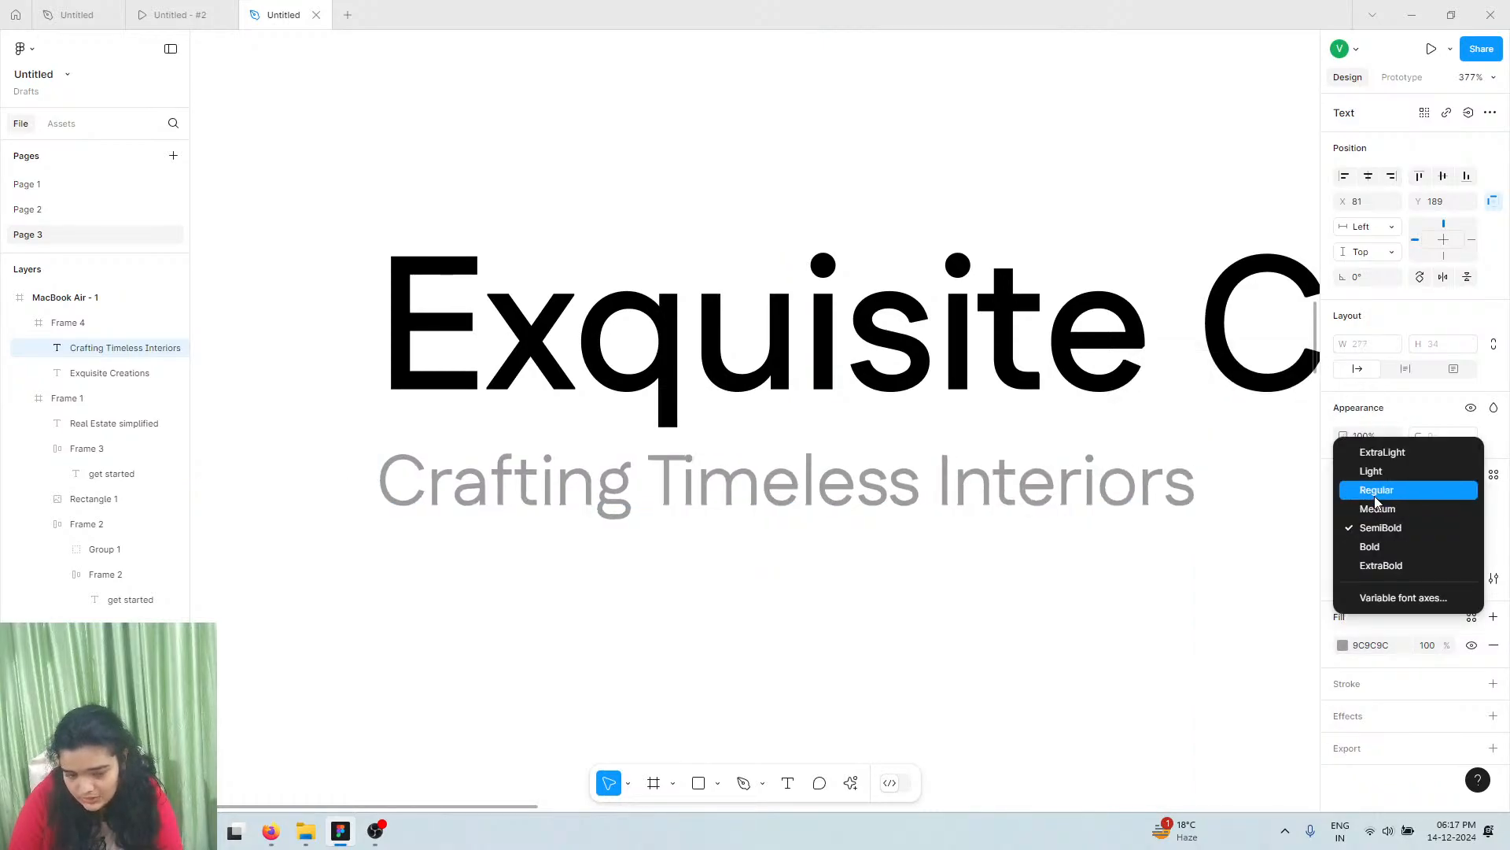
pyautogui.click(1376, 493)
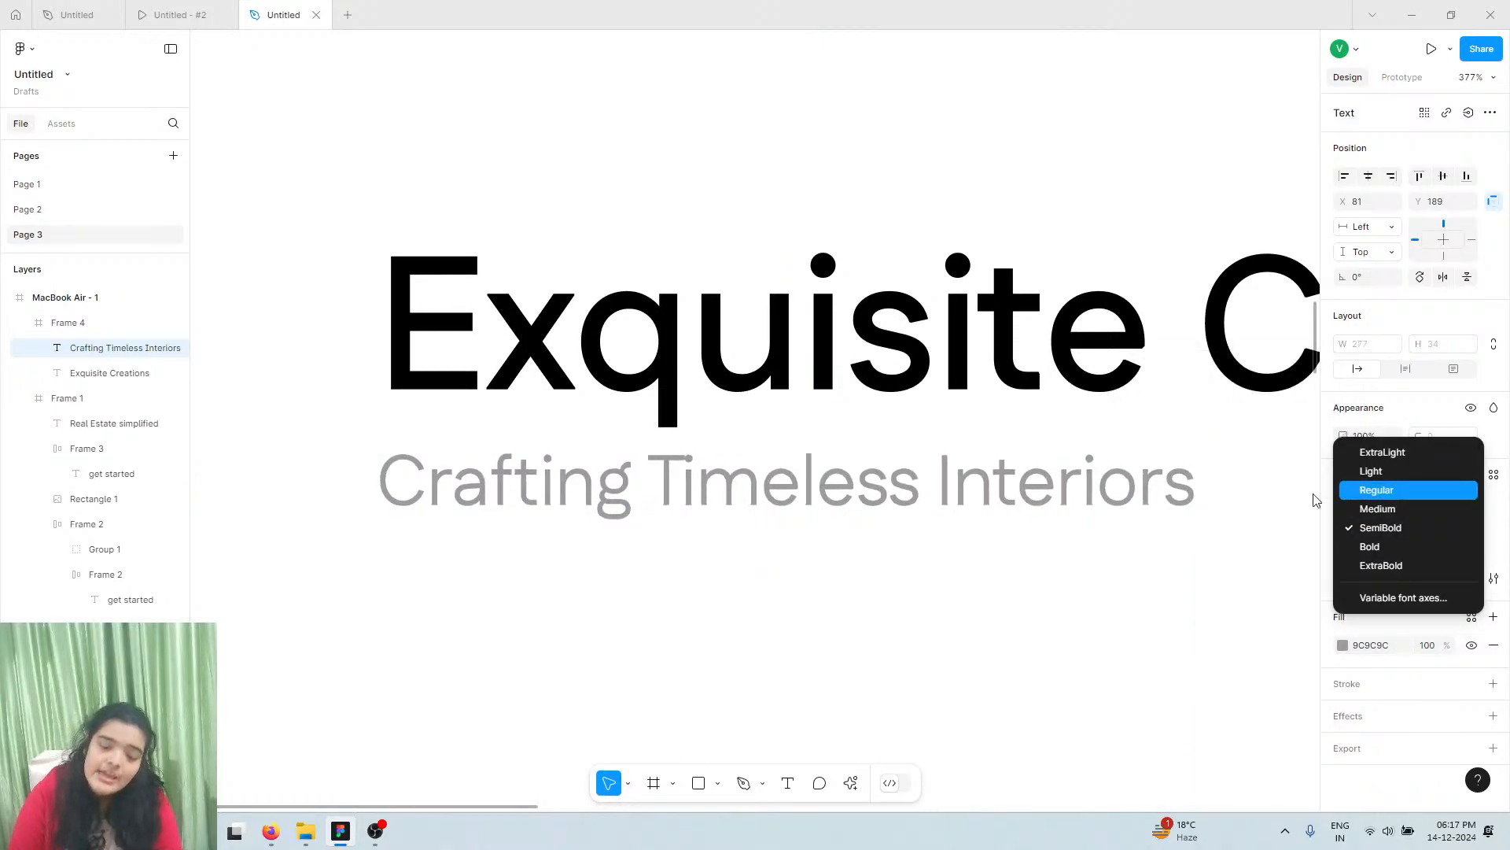
pyautogui.click(1468, 528)
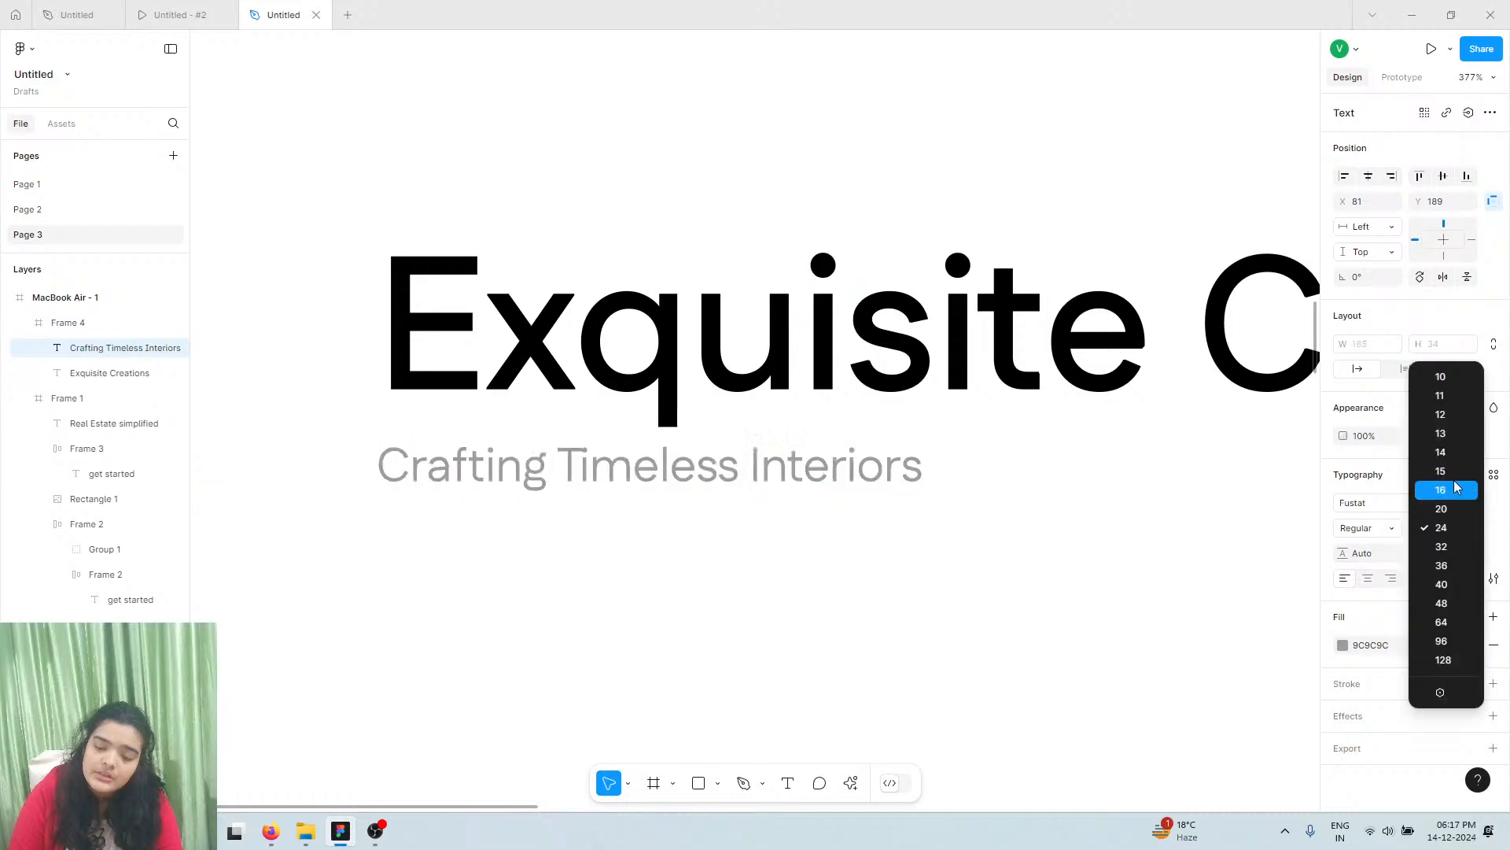
pyautogui.click(1454, 488)
pyautogui.moveTo(606, 468); pyautogui.dragTo(595, 498)
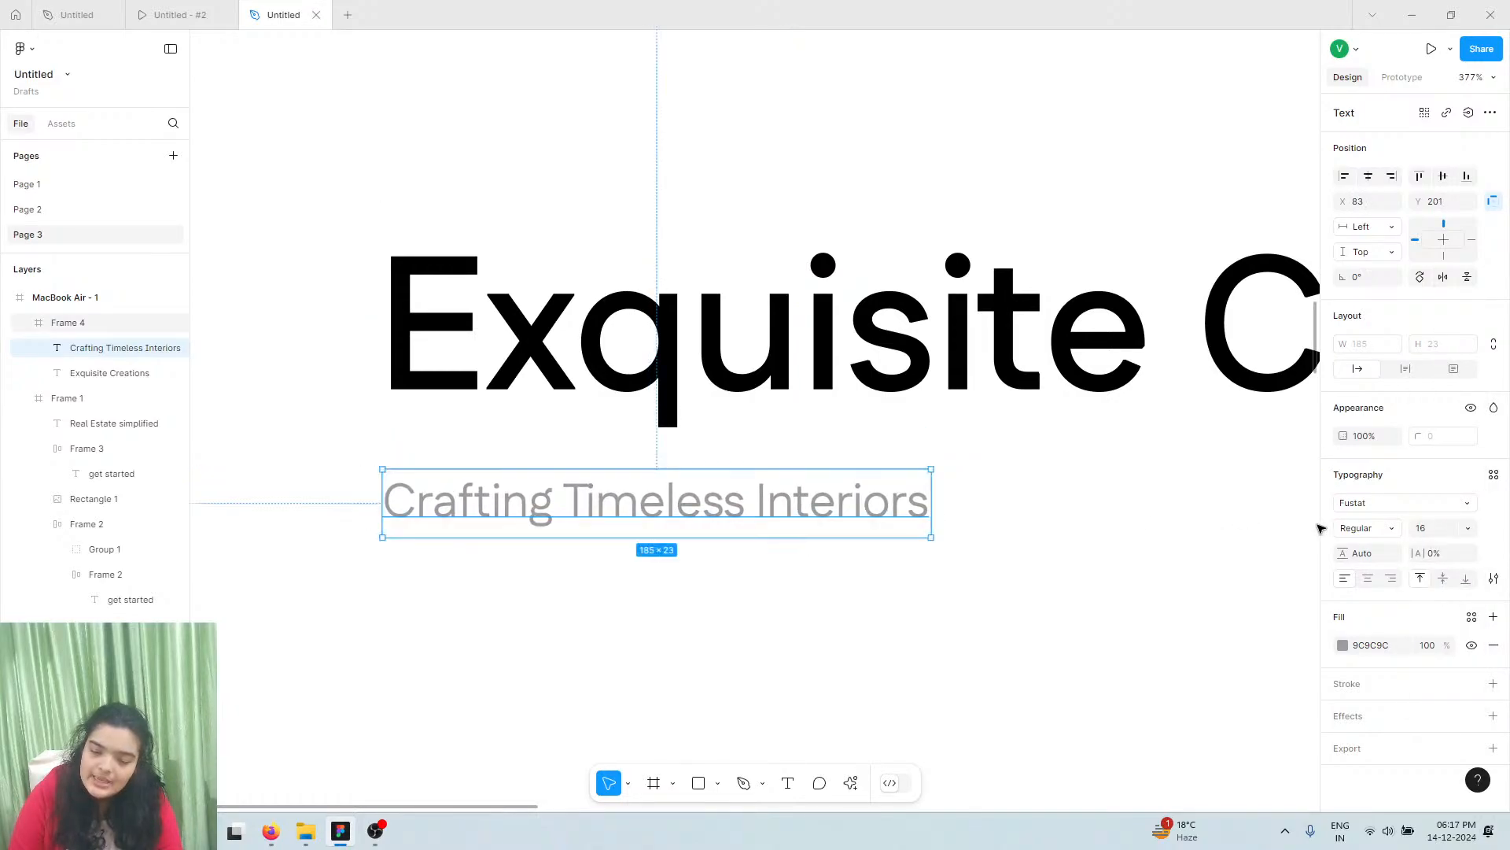
pyautogui.click(1366, 528)
pyautogui.click(1375, 546)
pyautogui.moveTo(492, 510); pyautogui.dragTo(497, 516)
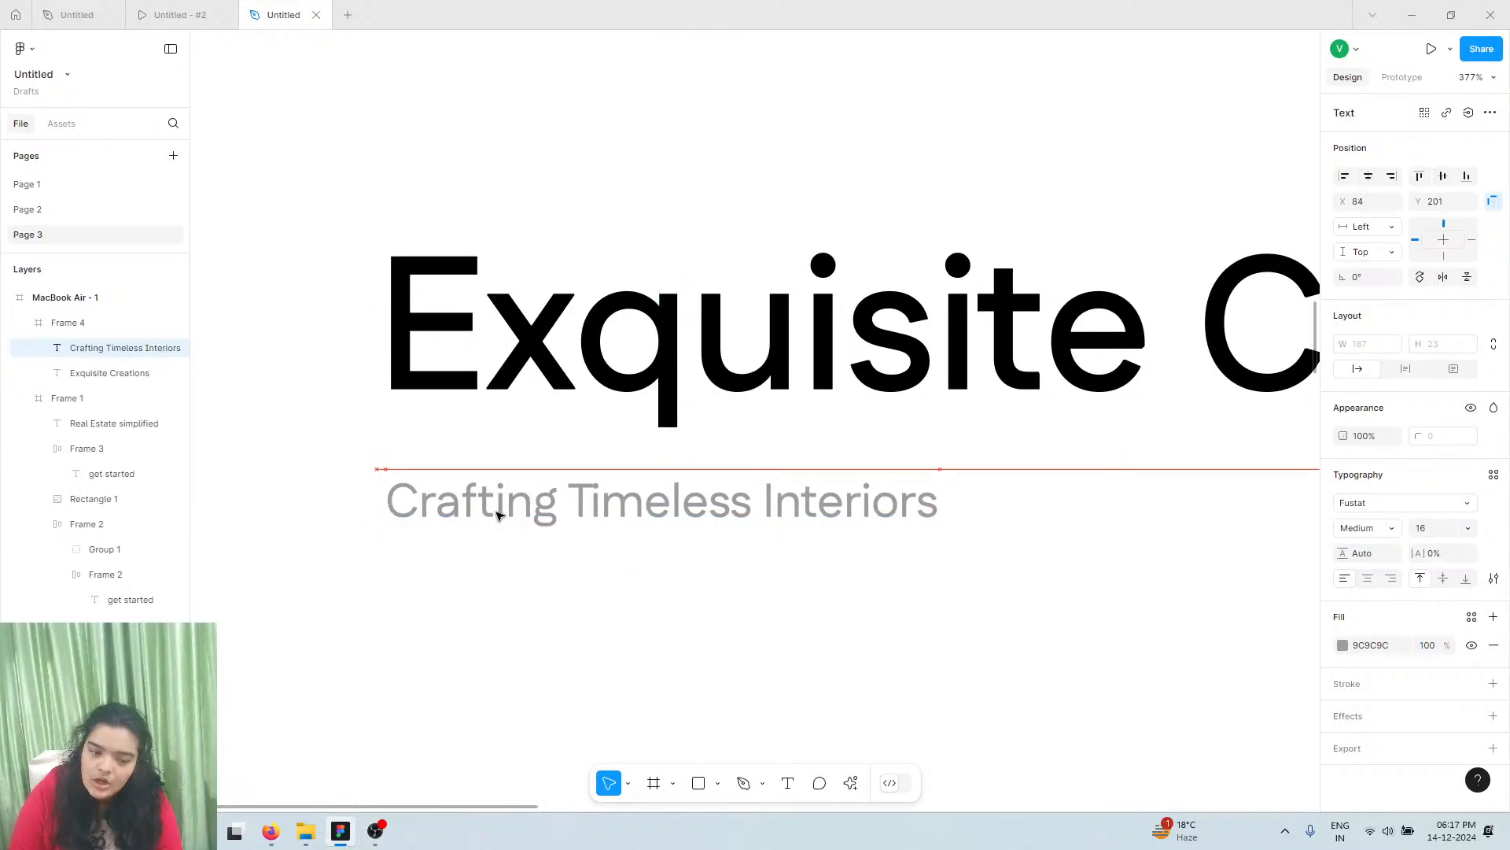
pyautogui.scroll(-5, 497, 515)
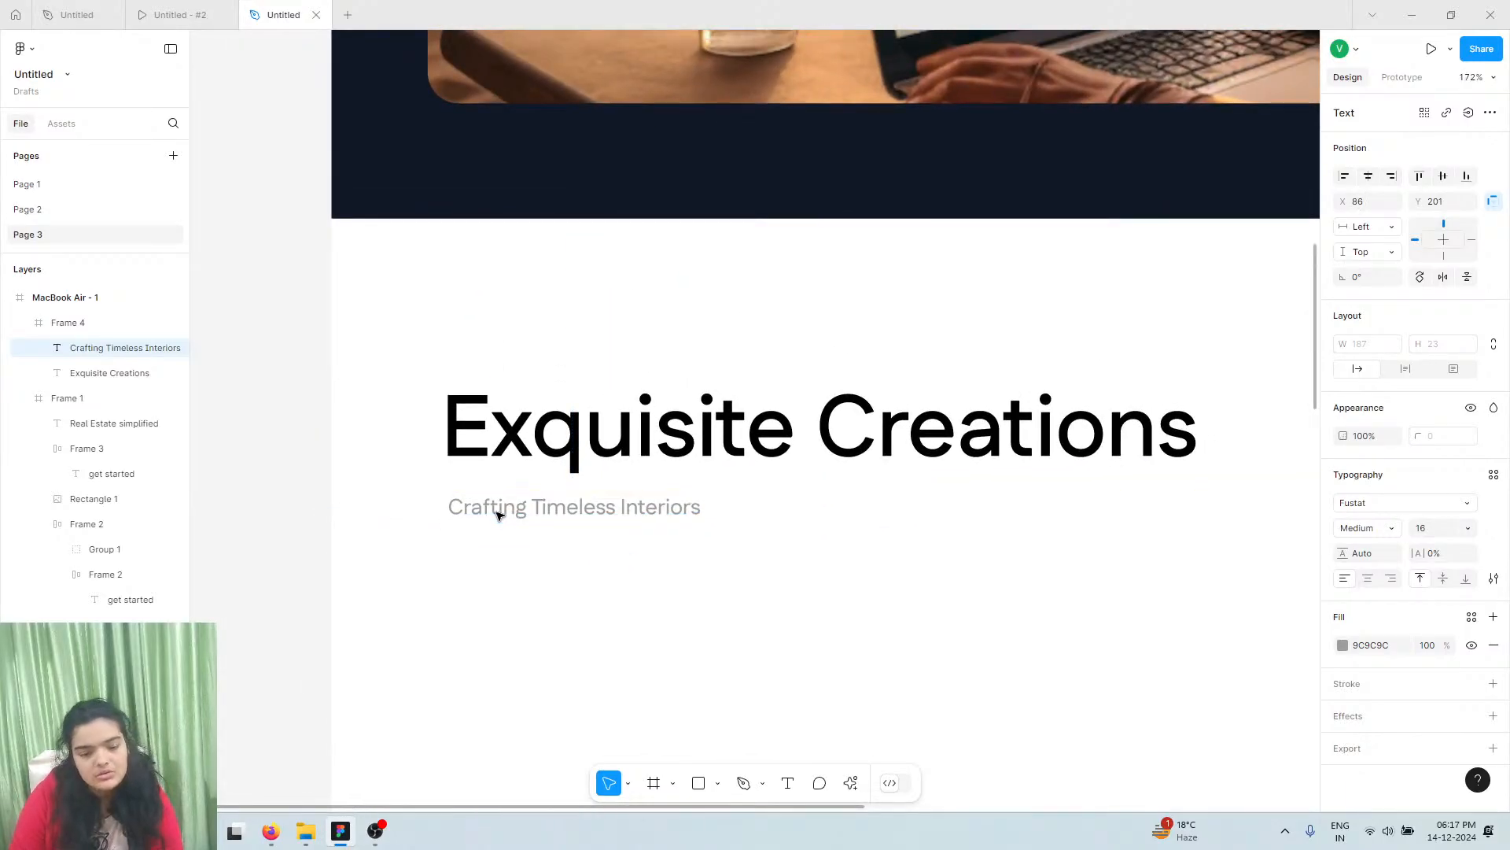
pyautogui.moveTo(497, 515); pyautogui.dragTo(496, 509)
pyautogui.click(146, 14)
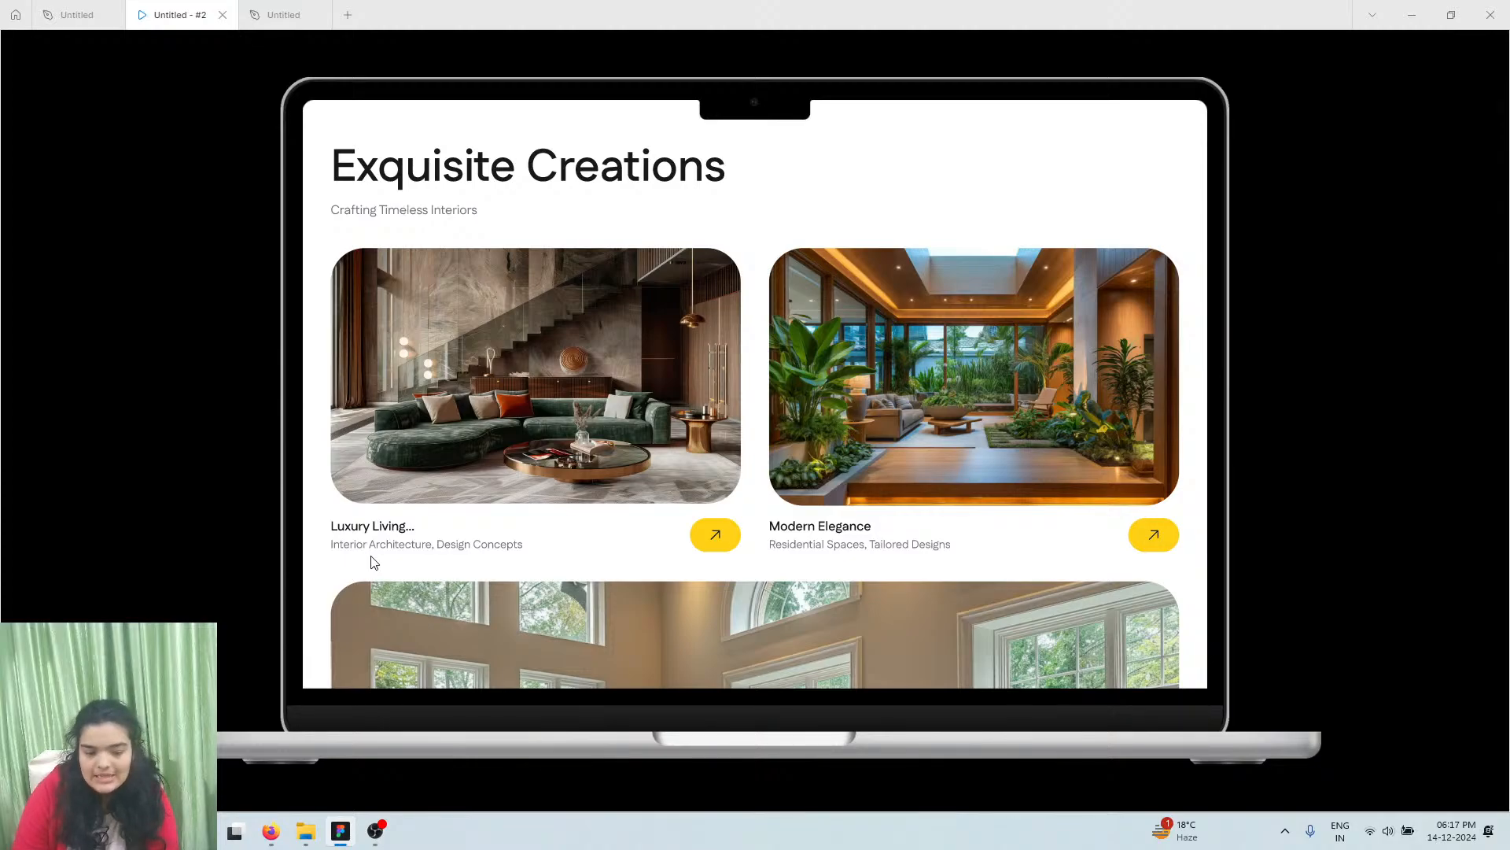
# Draw a grey 532 × 305 rectangle under the subtitle, left-aligned with the heading, with rounded corners
pyautogui.click(280, 14)
pyautogui.scroll(-3, 744, 598)
pyautogui.scroll(-3, 746, 592)
pyautogui.scroll(-5, 743, 629)
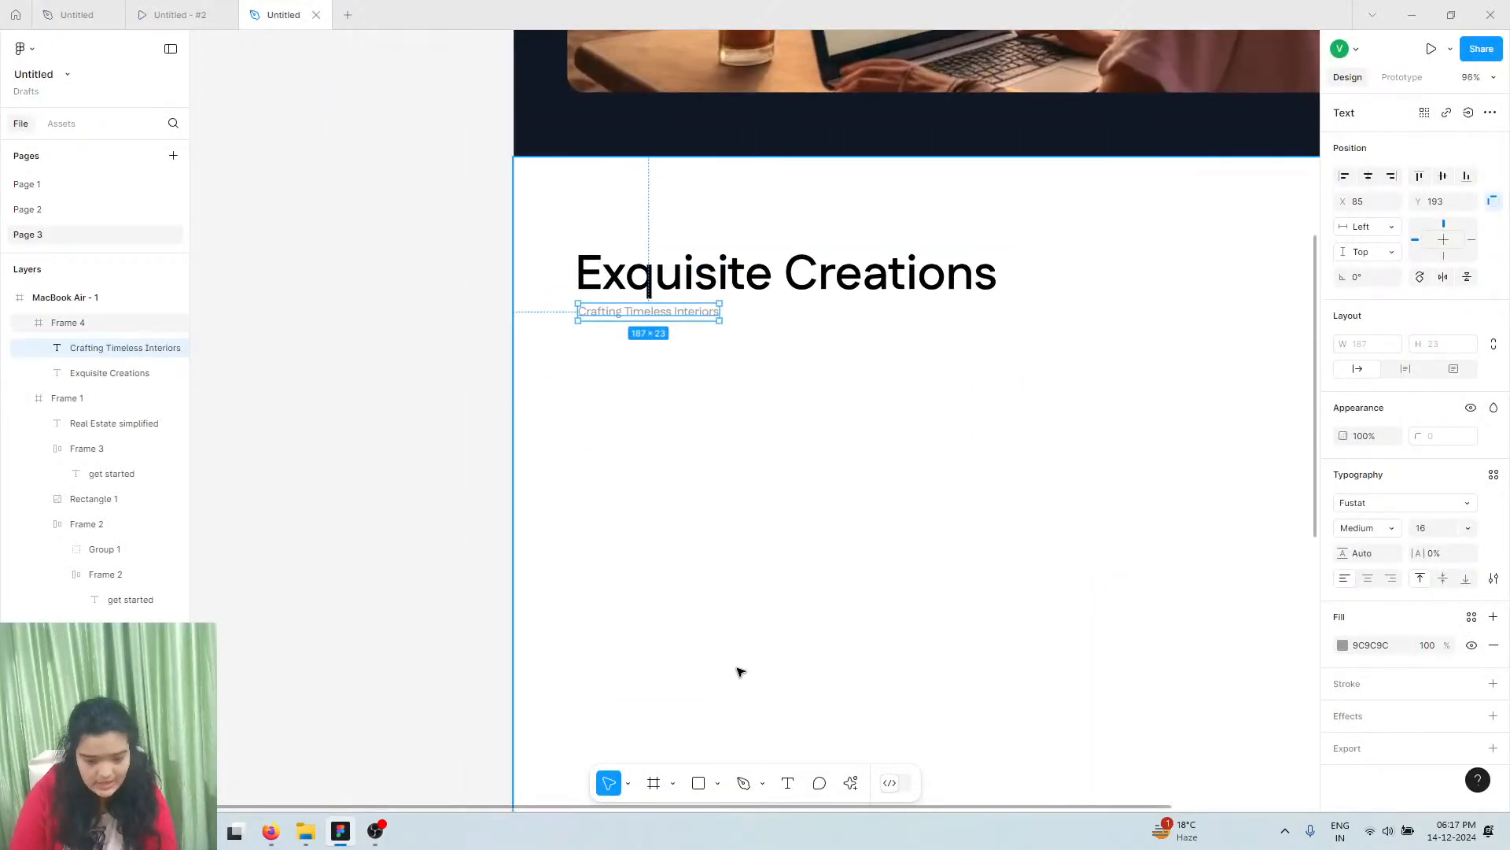
pyautogui.scroll(-1, 722, 739)
pyautogui.click(651, 781)
pyautogui.click(697, 782)
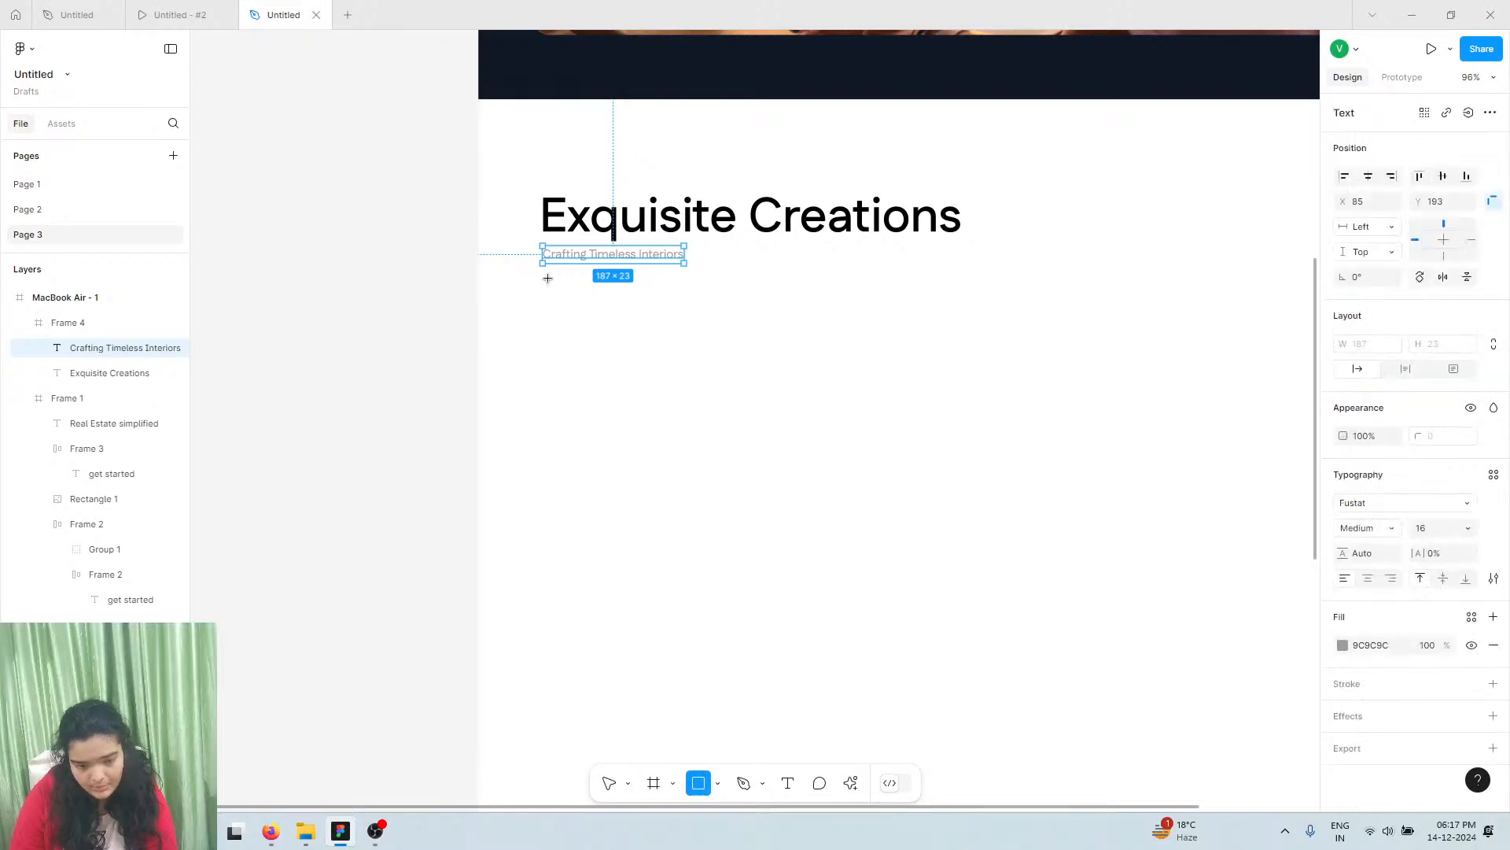
pyautogui.moveTo(540, 297)
pyautogui.mouseDown()
pyautogui.moveTo(890, 530)
pyautogui.moveTo(942, 527)
pyautogui.mouseUp()
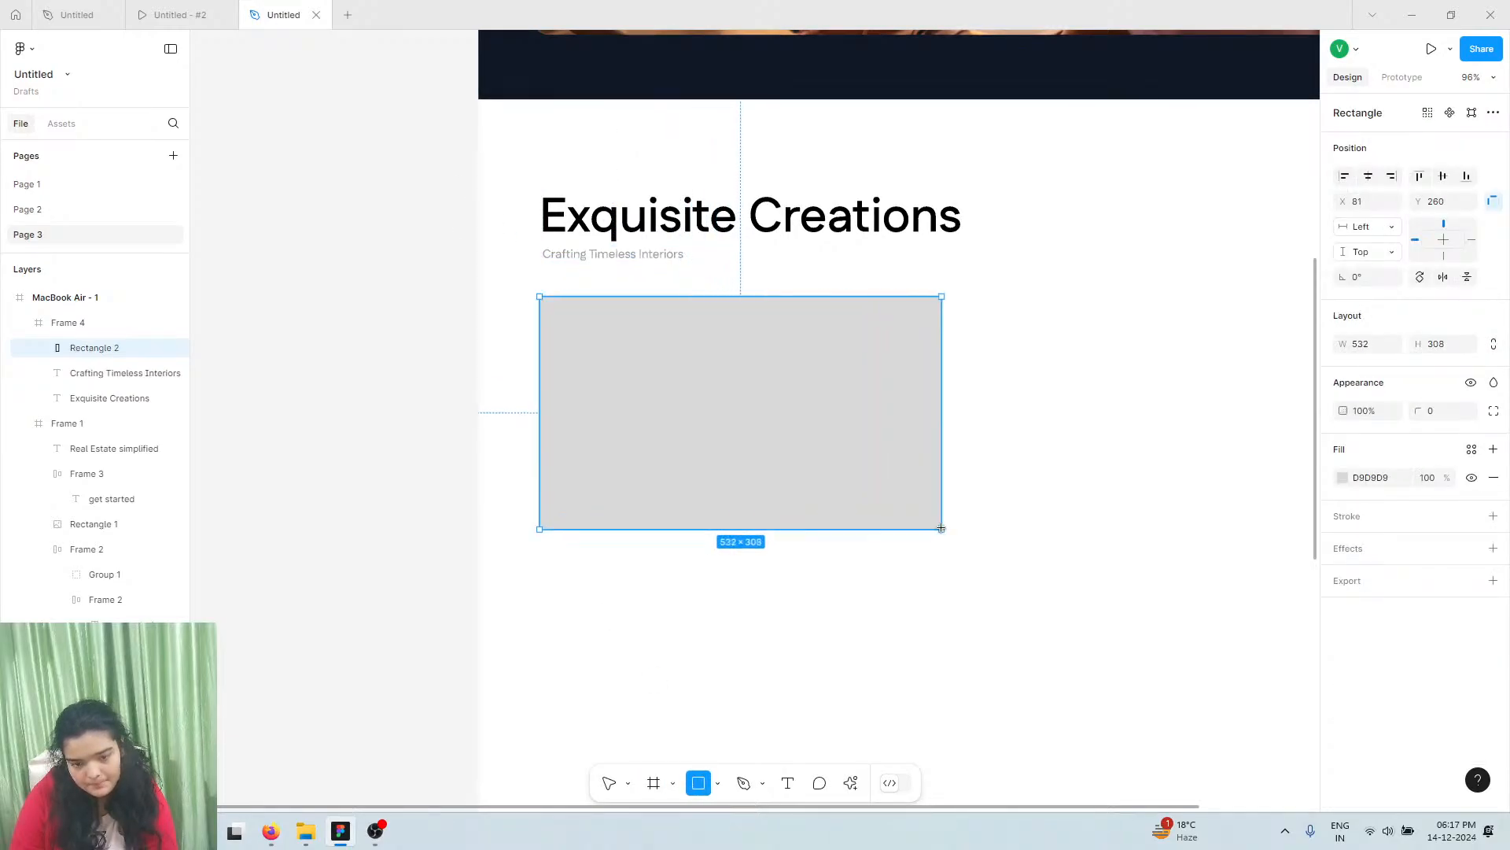
pyautogui.moveTo(593, 343); pyautogui.dragTo(601, 356)
pyautogui.moveTo(552, 308); pyautogui.dragTo(580, 329)
# Duplicate the heading and subtitle and move the copies below the grey rectangle
pyautogui.click(612, 254)
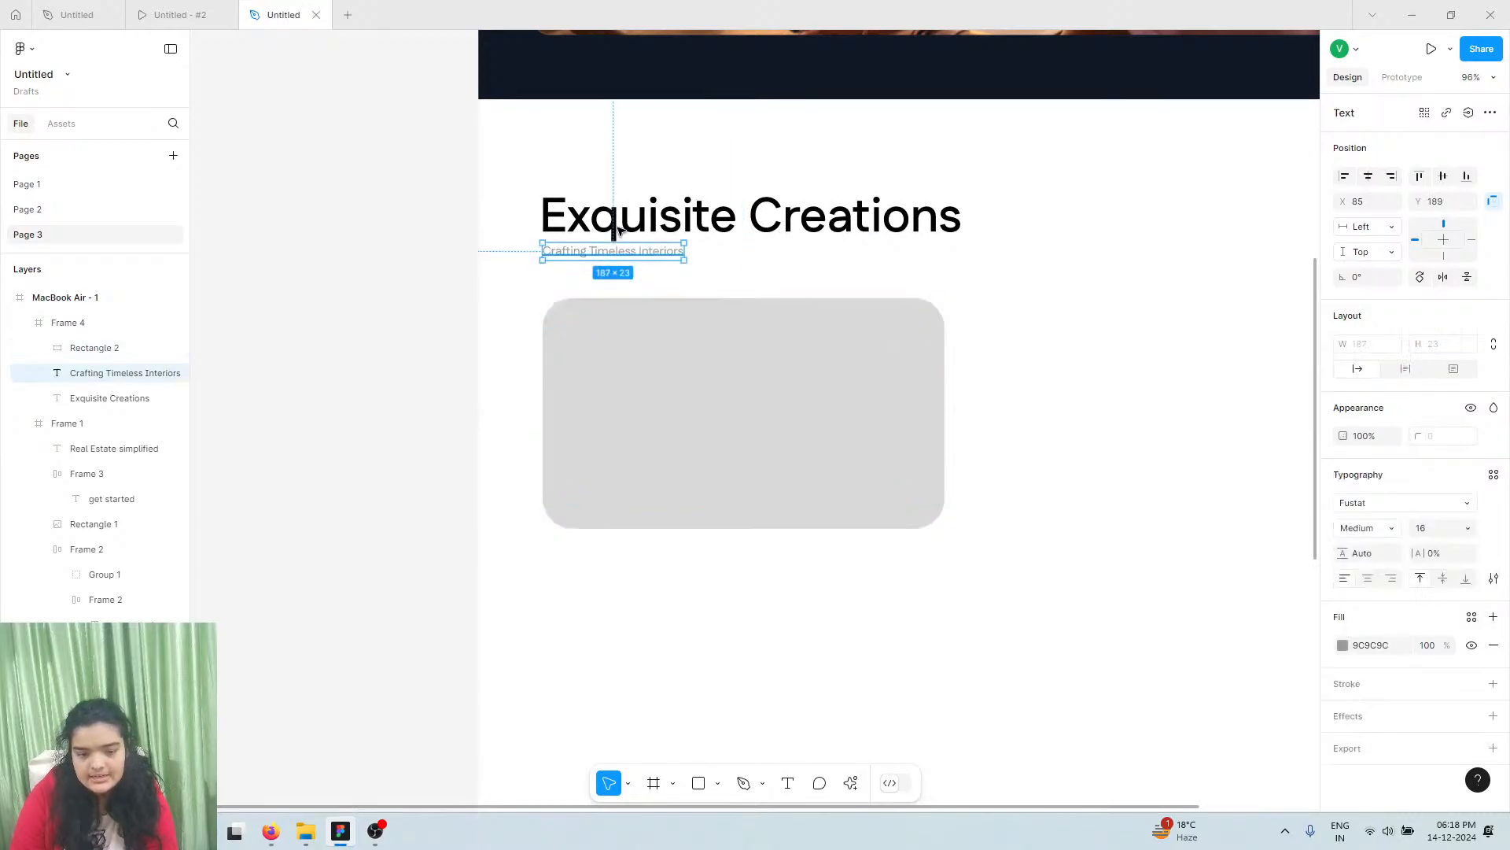
pyautogui.keyDown('shift'); pyautogui.click(613, 234); pyautogui.keyUp('shift')
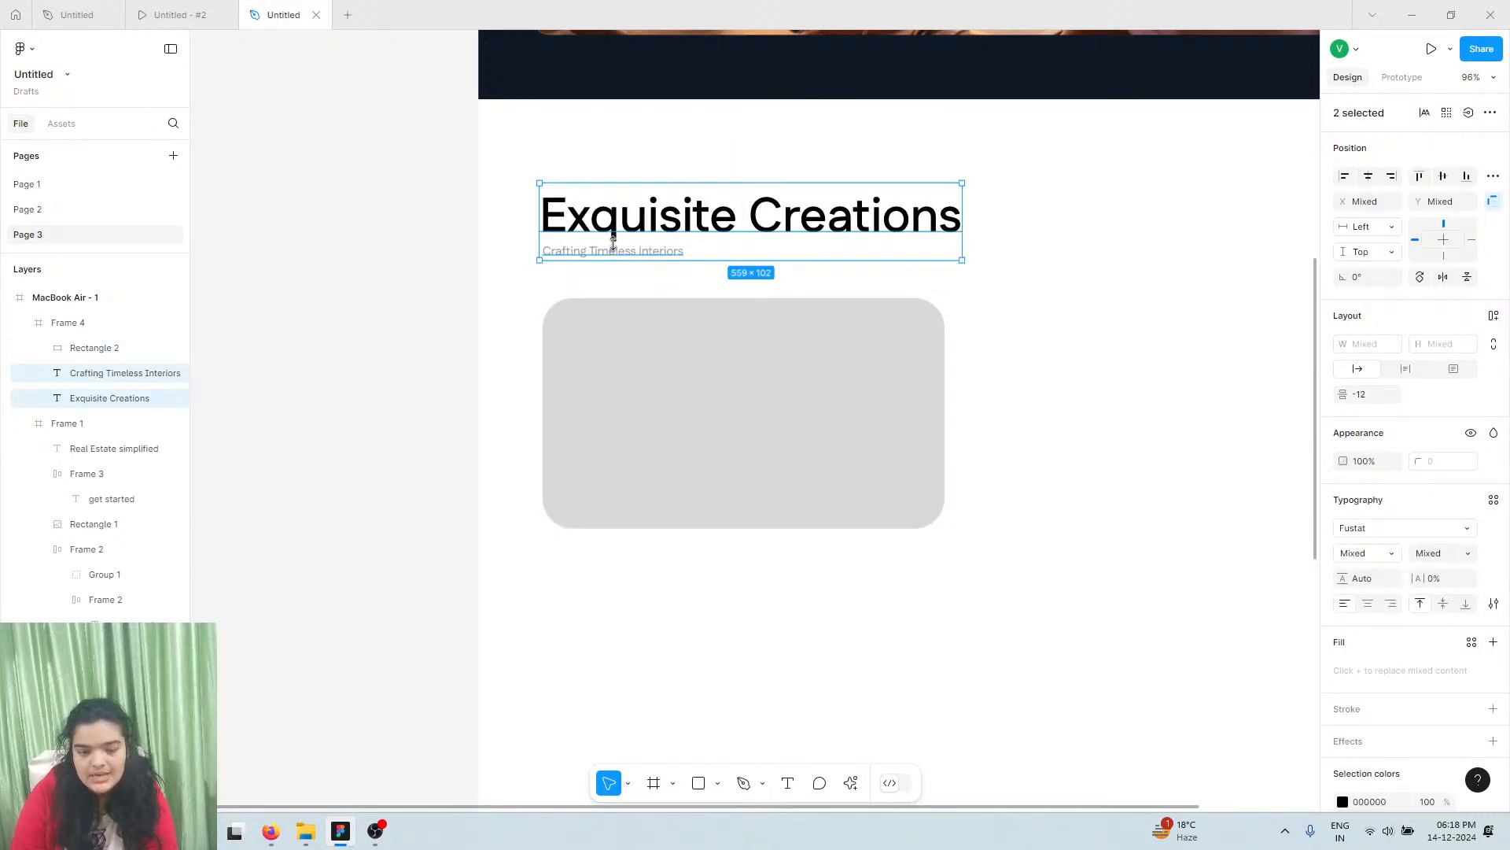
pyautogui.hotkey('ctrl', 'd')
pyautogui.moveTo(614, 240); pyautogui.dragTo(616, 581)
pyautogui.hotkey('ctrl', 'z')
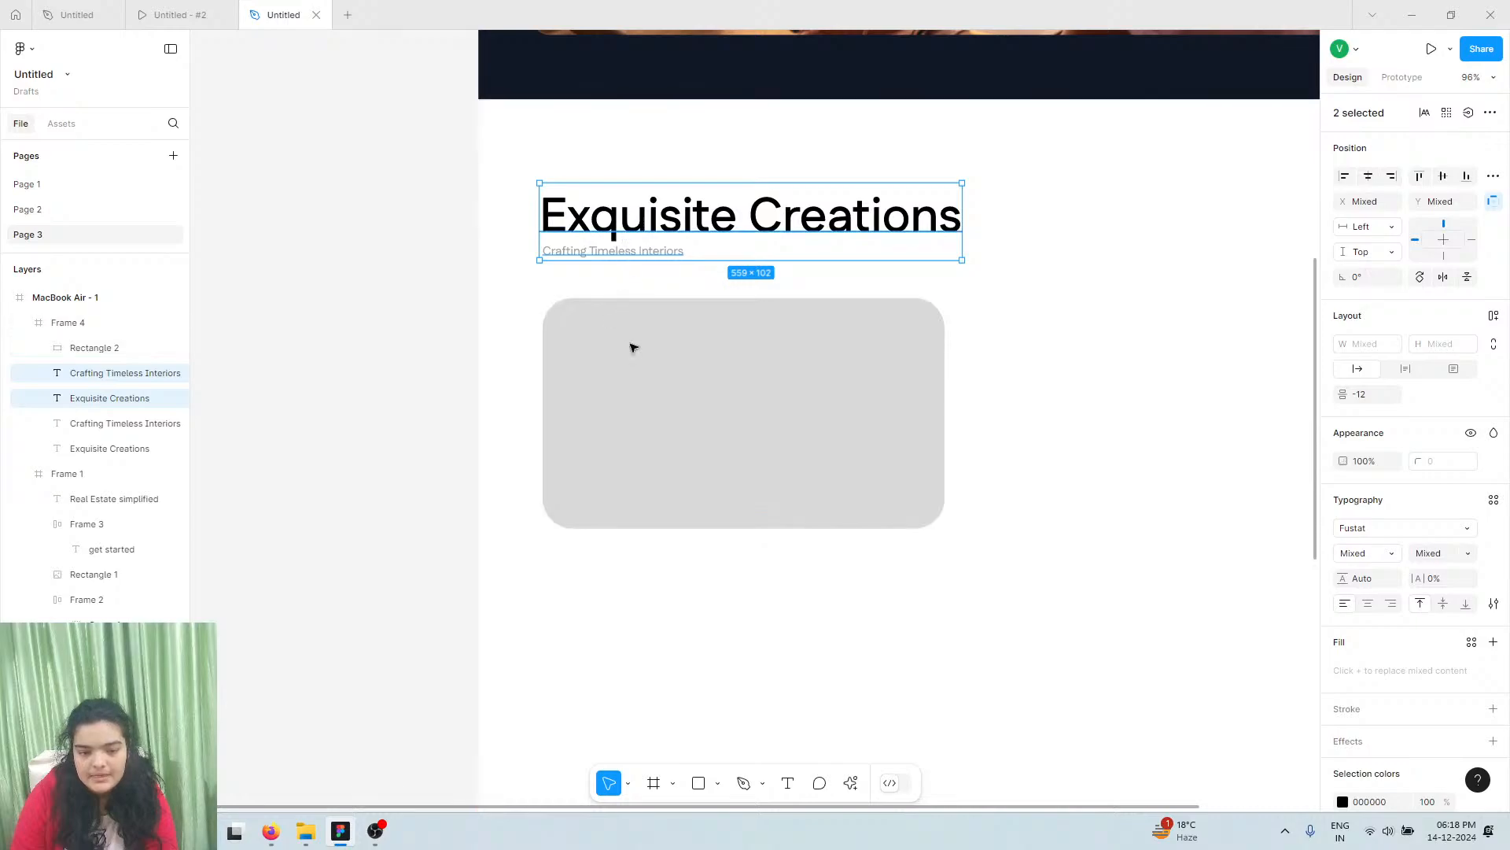
pyautogui.moveTo(630, 219); pyautogui.dragTo(633, 572)
# Set the copied 'Exquisite Creations' heading to font size 32
pyautogui.doubleClick(634, 572)
pyautogui.click(1465, 530)
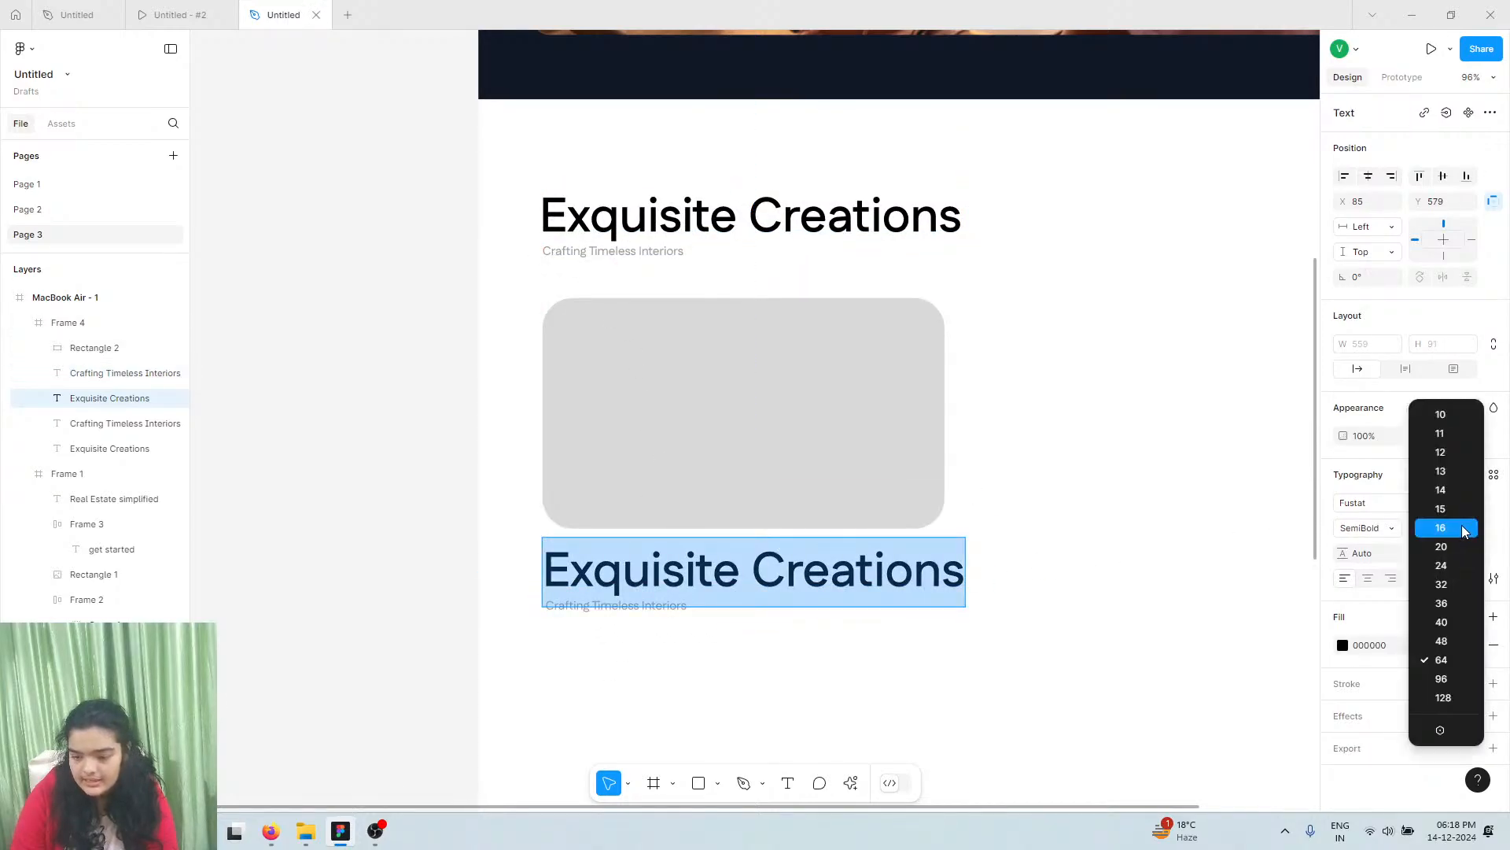
pyautogui.click(1453, 591)
pyautogui.keyDown('ctrl'); pyautogui.scroll(4, 677, 650); pyautogui.keyUp('ctrl')
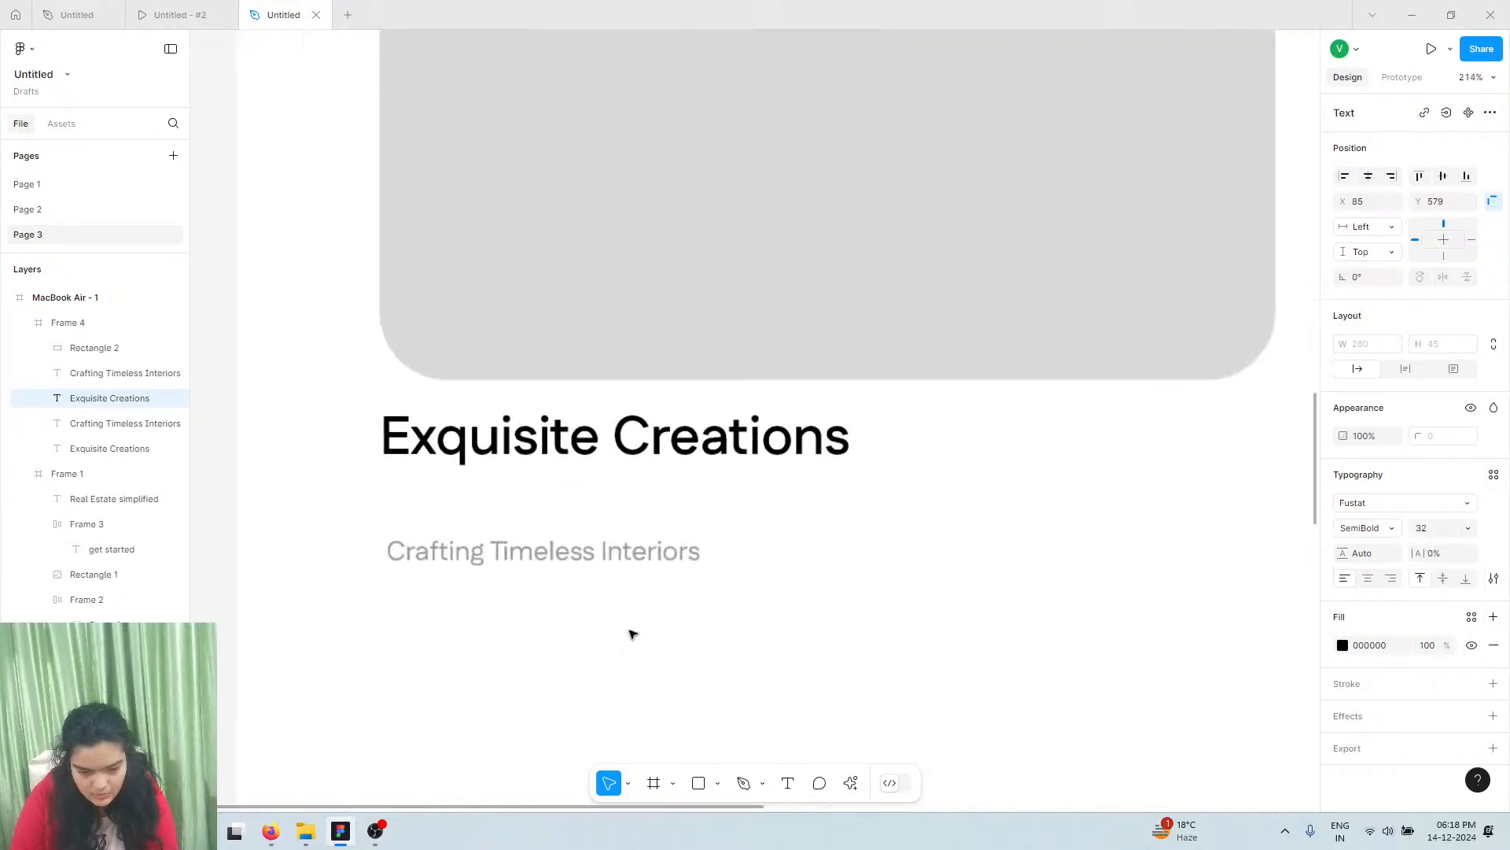
pyautogui.press('Escape')
# Tuck the copied subtitle under its heading and set its size to 18
pyautogui.click(527, 560)
pyautogui.moveTo(527, 560); pyautogui.dragTo(521, 512)
pyautogui.click(1421, 528)
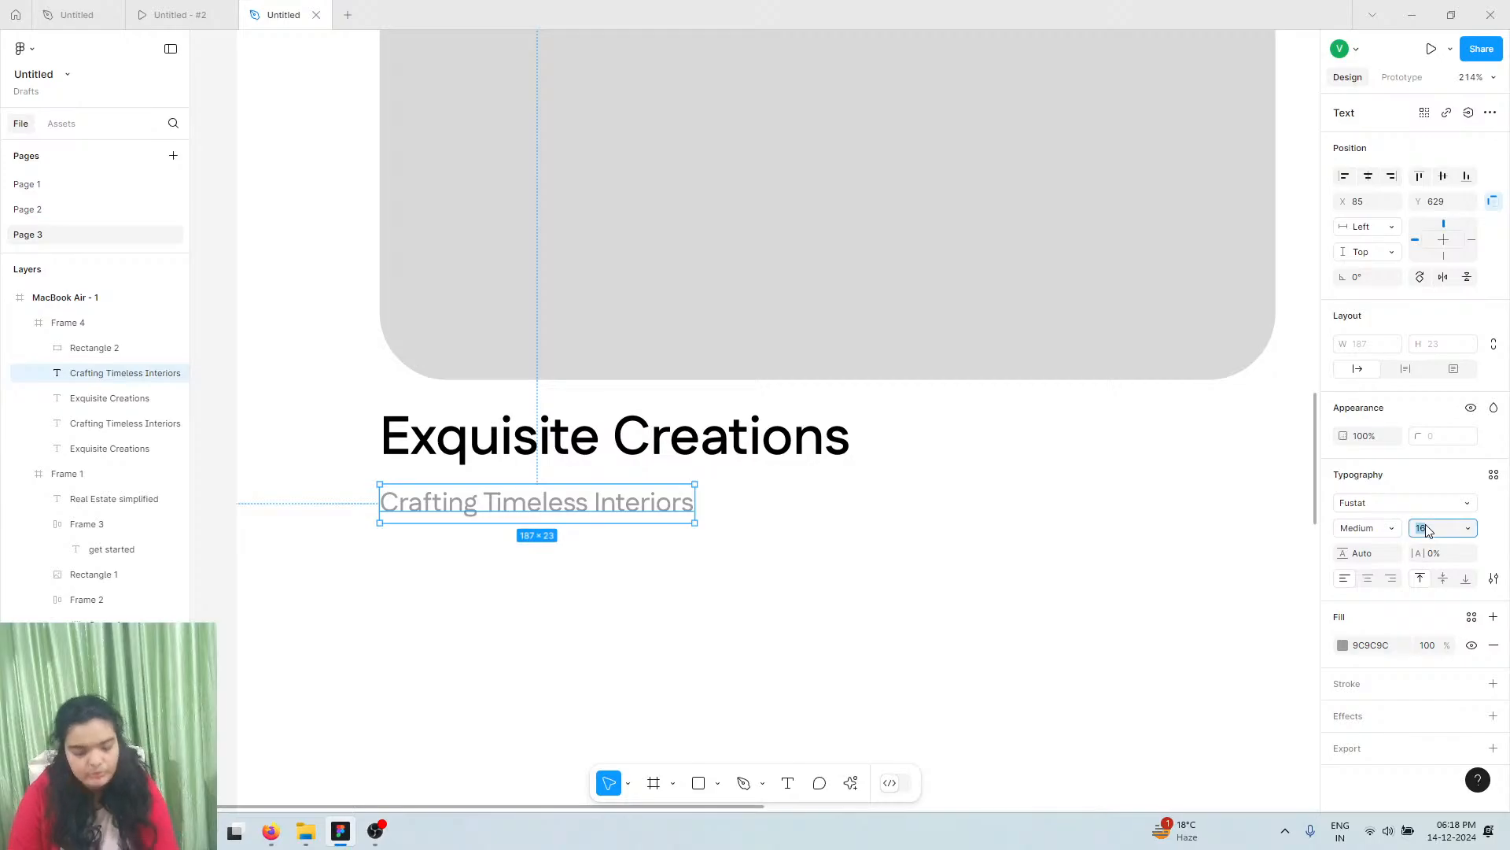
pyautogui.write('18')
pyautogui.press('Return')
pyautogui.click(682, 412)
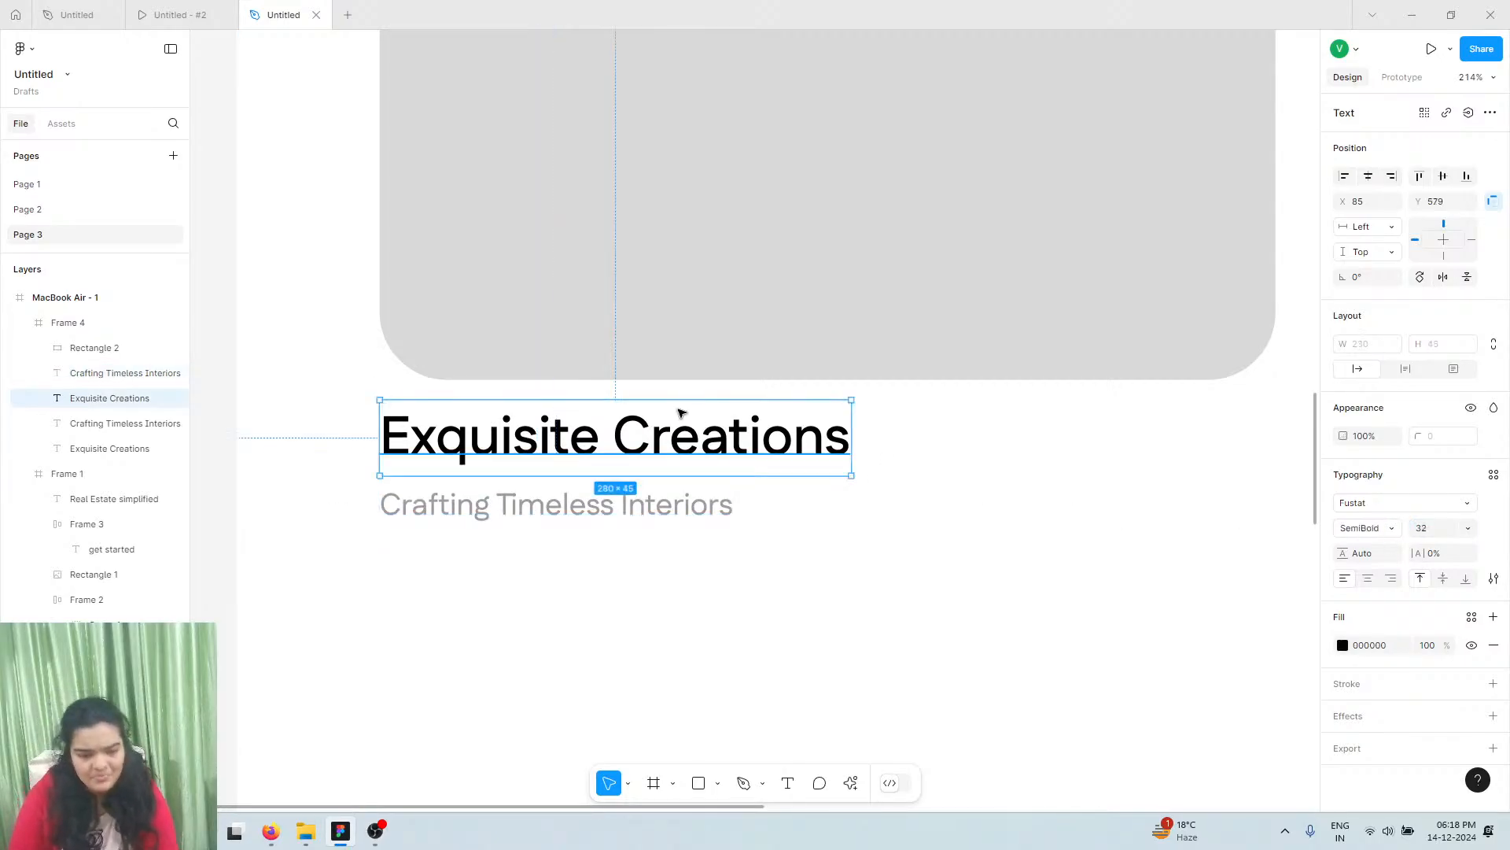
pyautogui.click(156, 18)
pyautogui.click(299, 15)
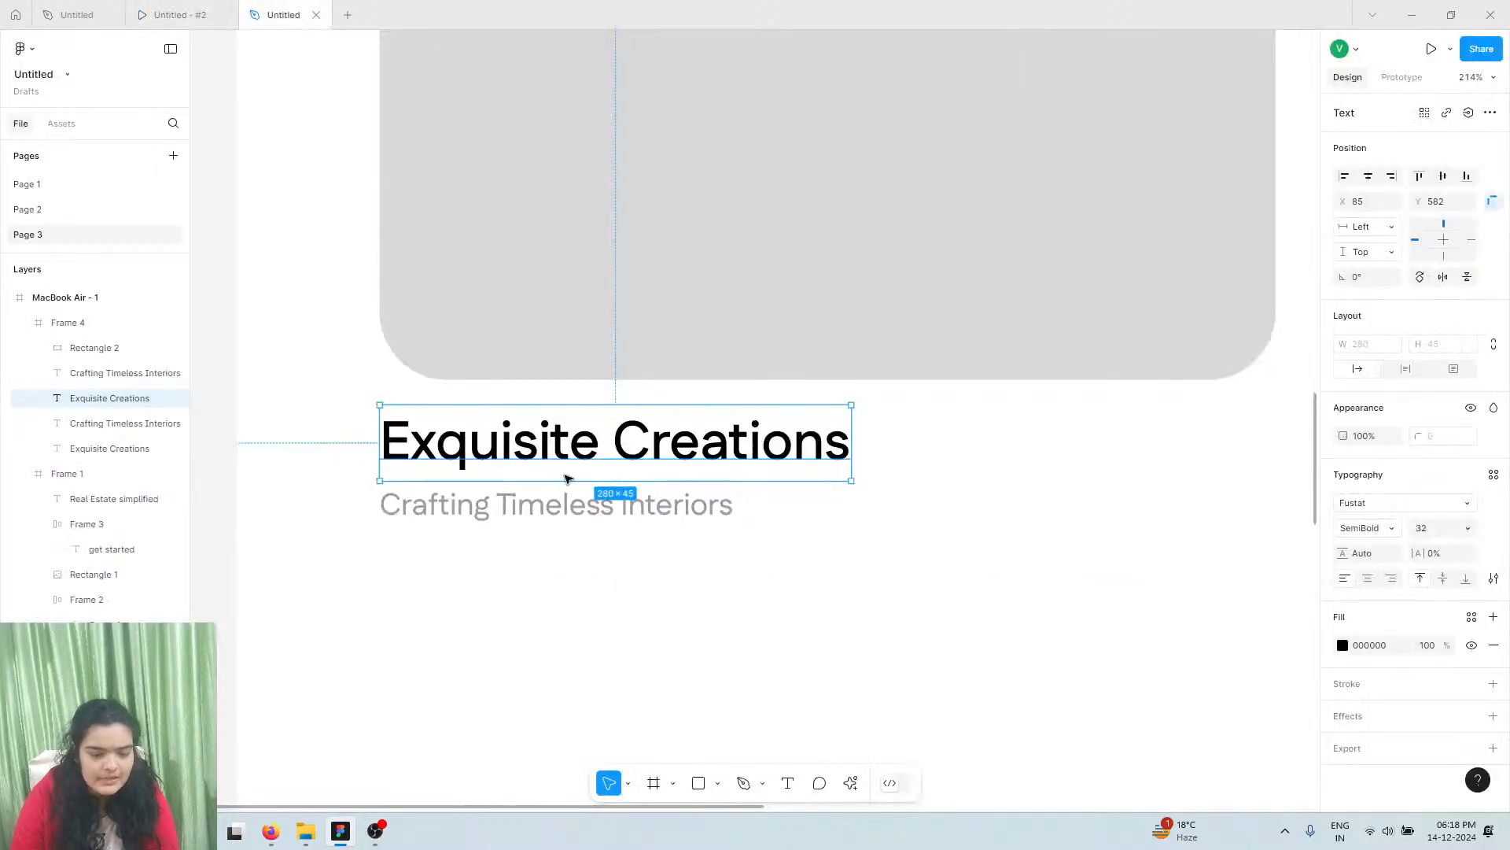
pyautogui.click(65, 8)
# In the reference file, drill into the Luxury Living card and copy its title text
pyautogui.scroll(-5, 596, 588)
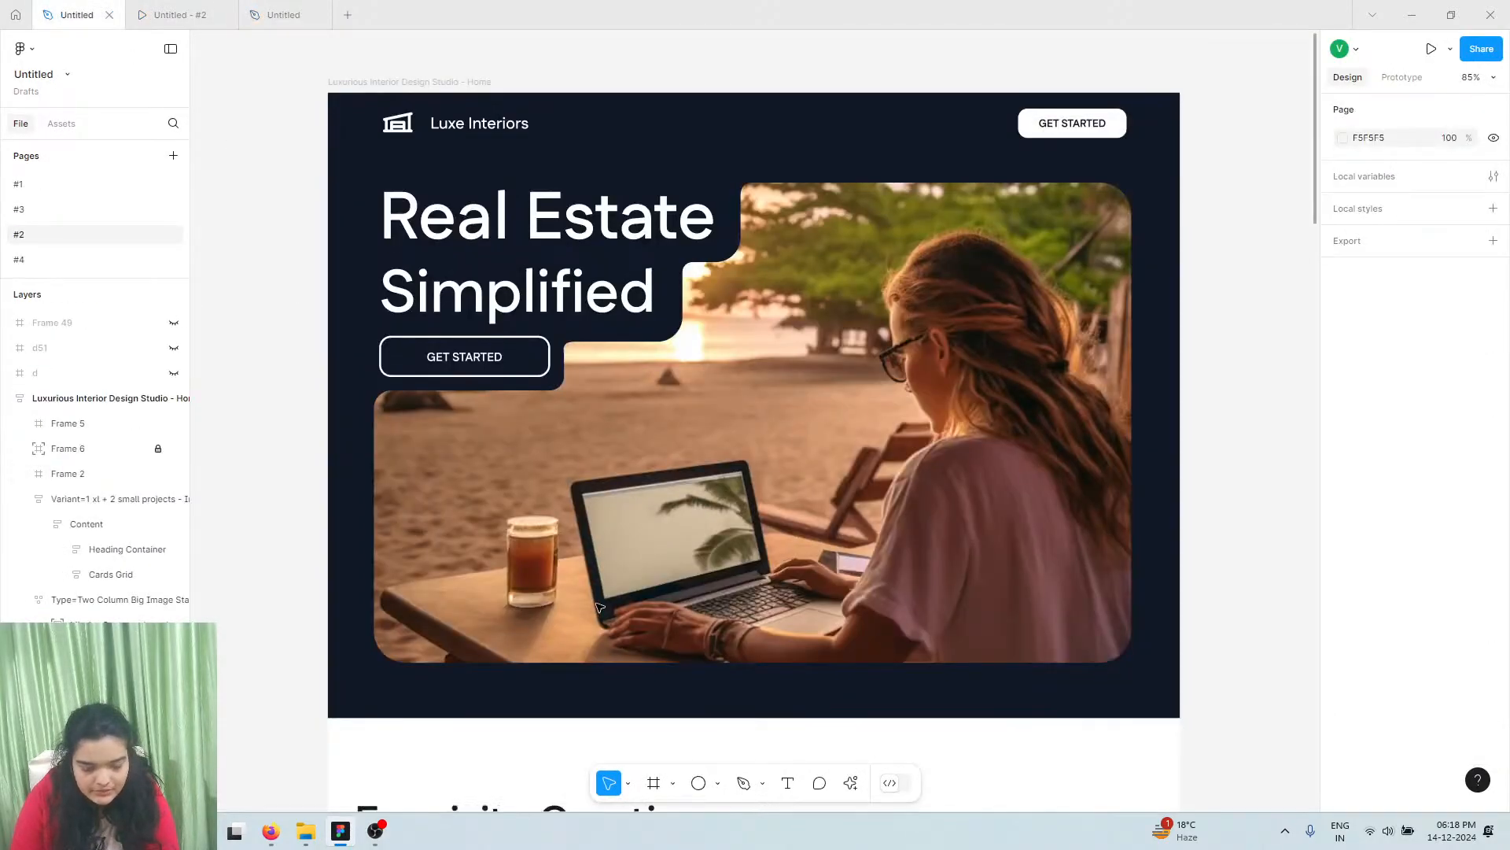
pyautogui.scroll(-6, 595, 589)
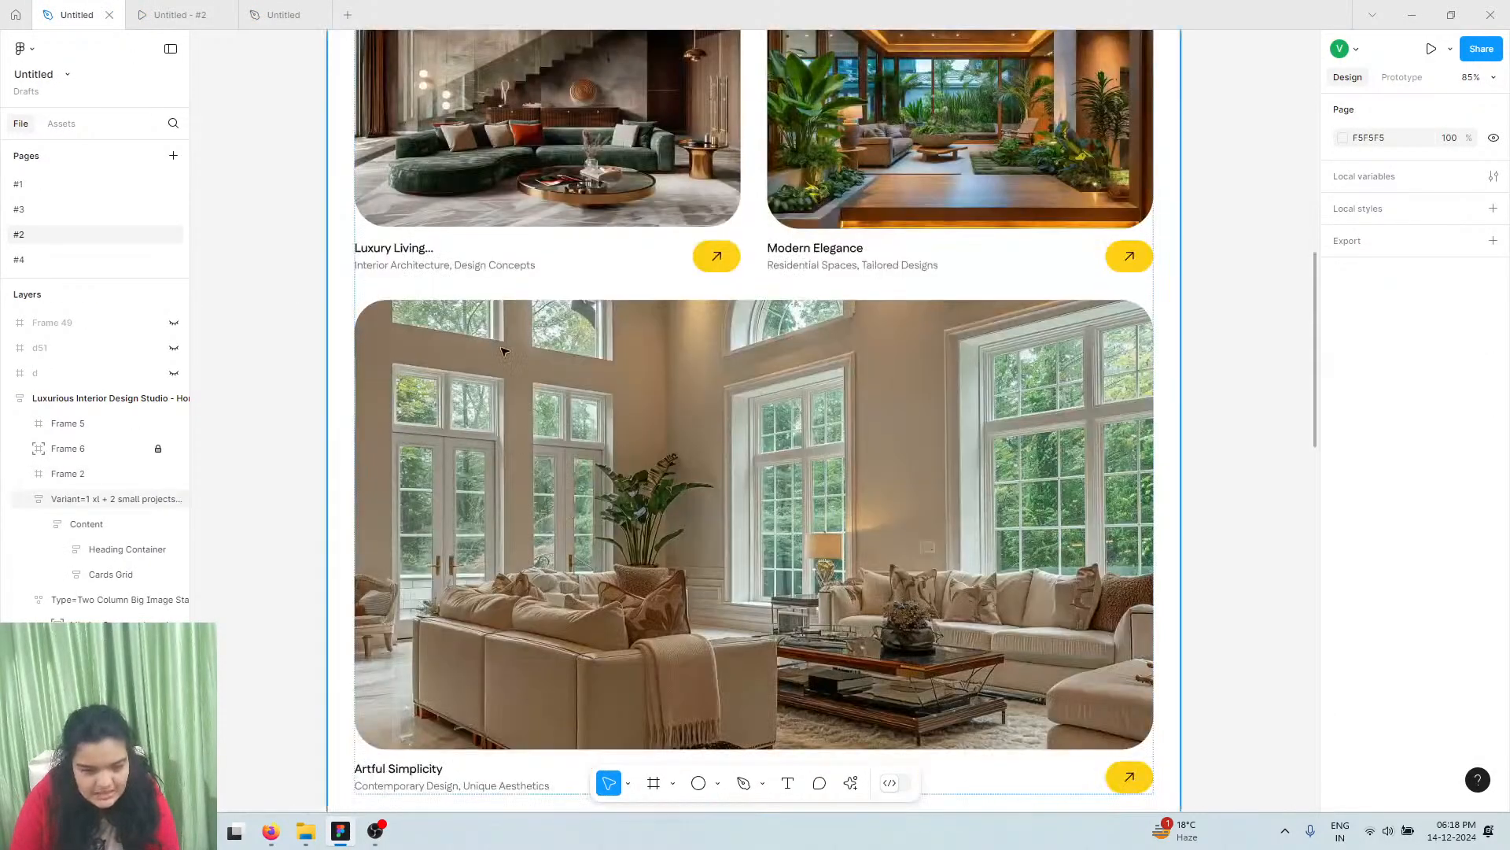
pyautogui.doubleClick(412, 249)
pyautogui.doubleClick(412, 249)
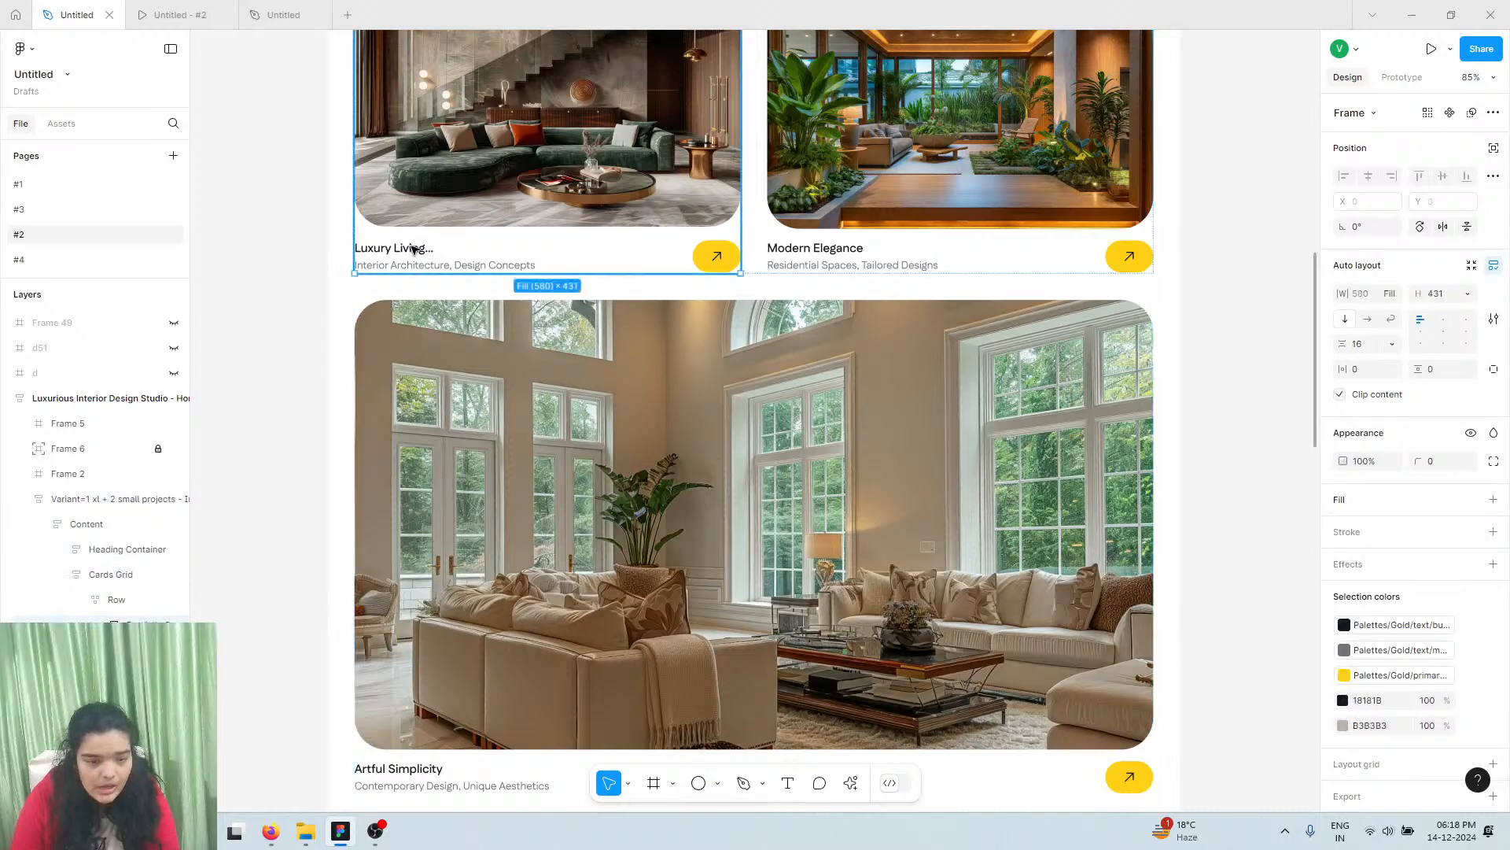
pyautogui.doubleClick(417, 251)
pyautogui.doubleClick(417, 251)
pyautogui.click(417, 251)
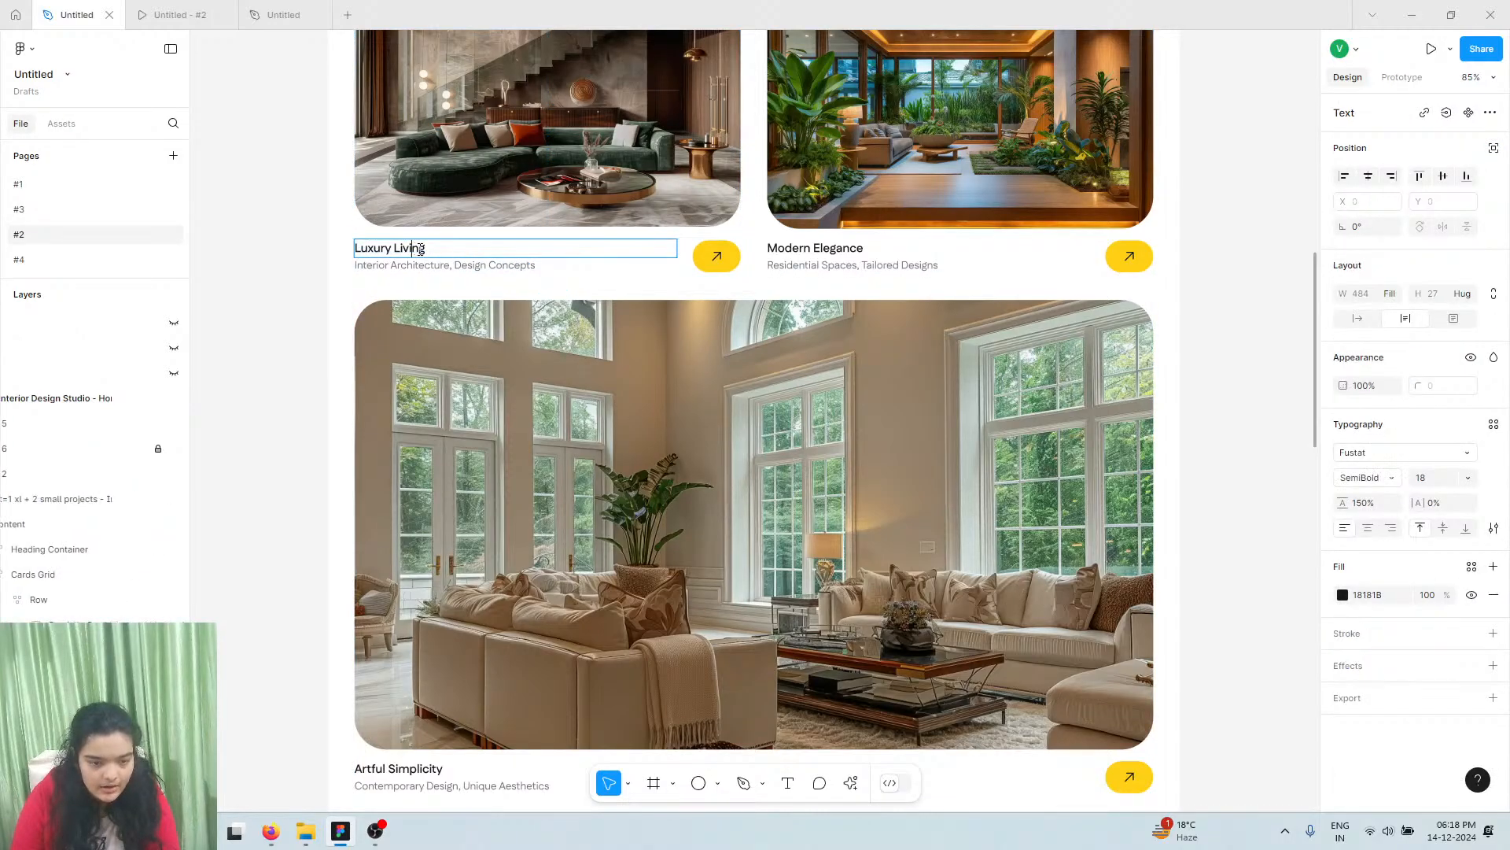
pyautogui.doubleClick(421, 249)
pyautogui.hotkey('ctrl', 'c')
pyautogui.click(197, 13)
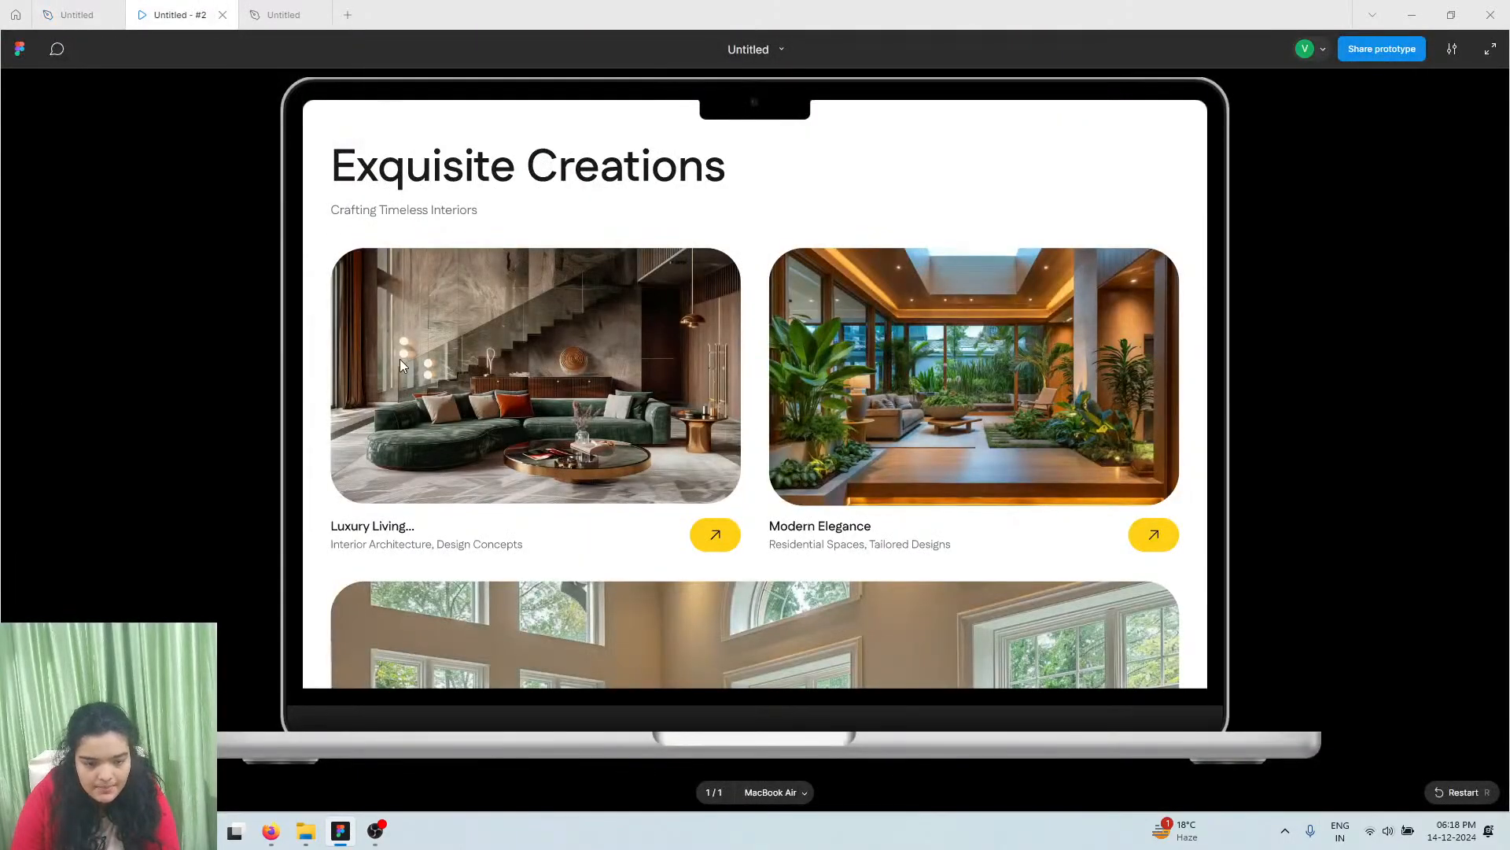
pyautogui.click(303, 14)
# Replace the copied heading with 'Luxury Living' in the heading's style and nudge it down
pyautogui.doubleClick(526, 447)
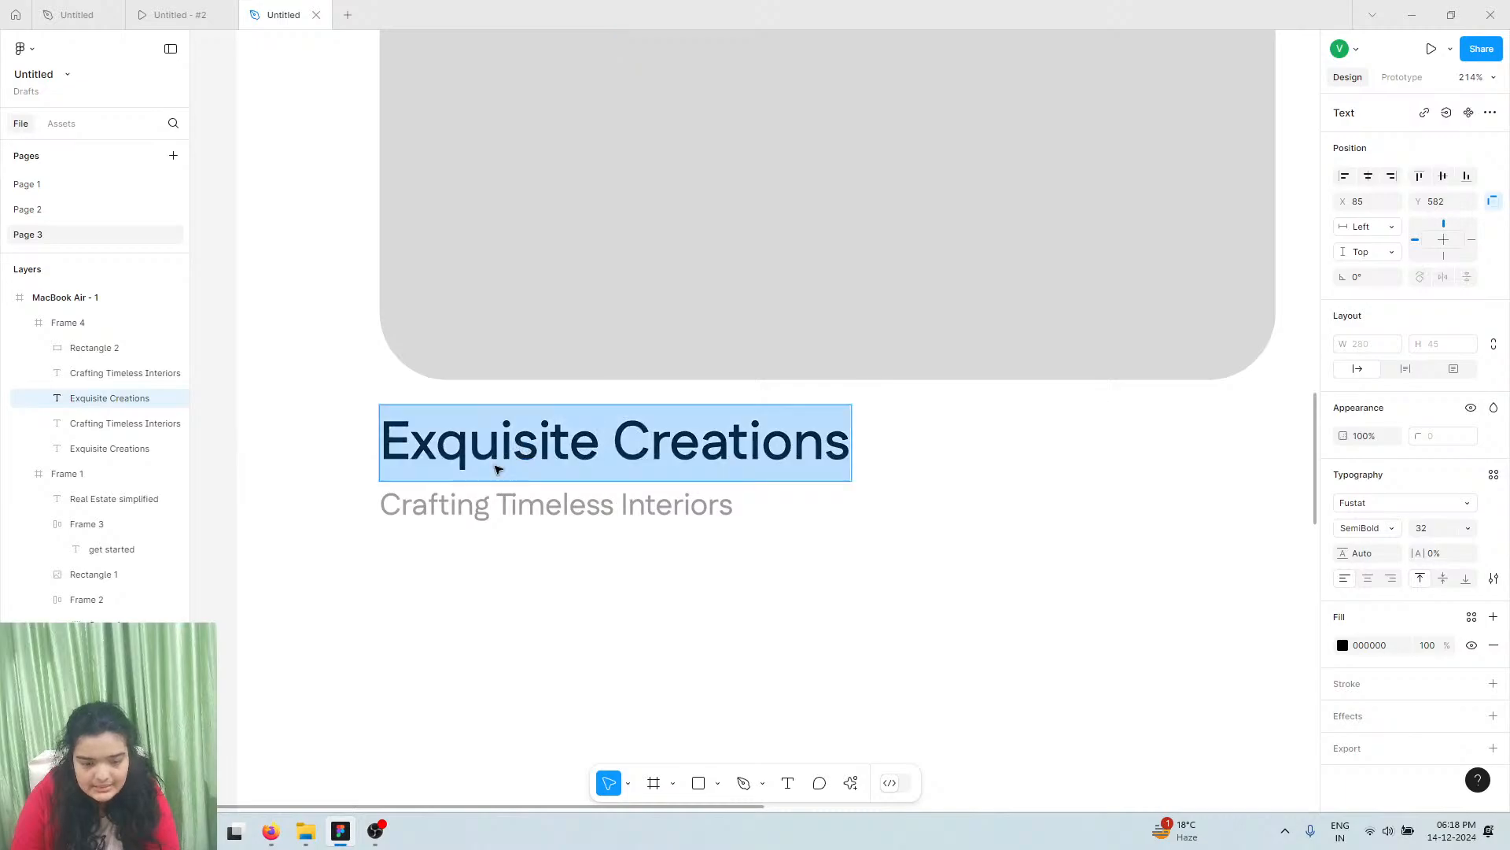
pyautogui.hotkey('ctrl', 'v')
pyautogui.press('Escape')
pyautogui.doubleClick(445, 439)
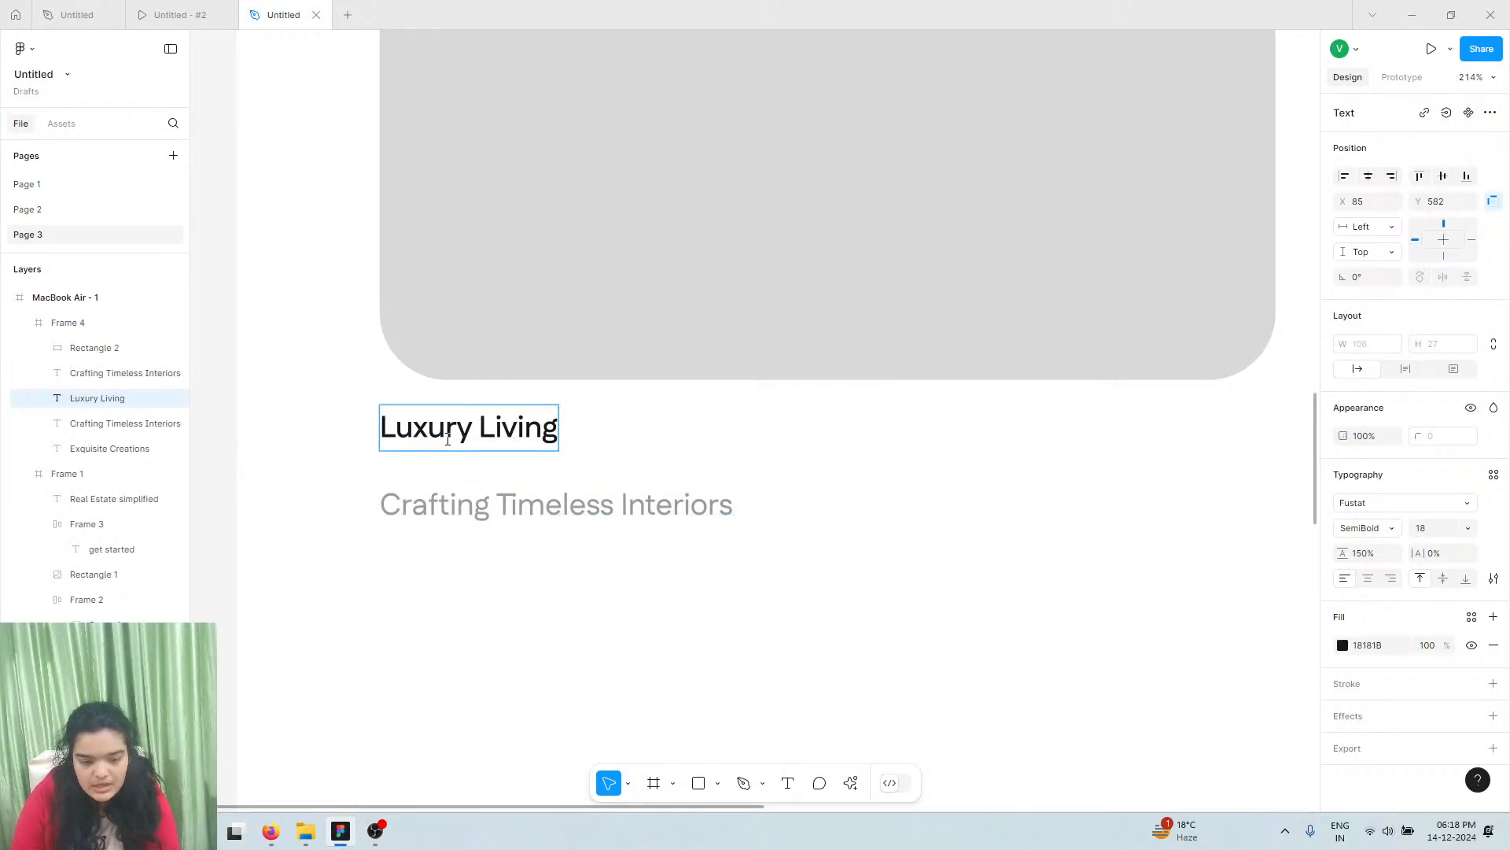
pyautogui.hotkey('ctrl', 'z')
pyautogui.rightClick(446, 438)
pyautogui.click(507, 490)
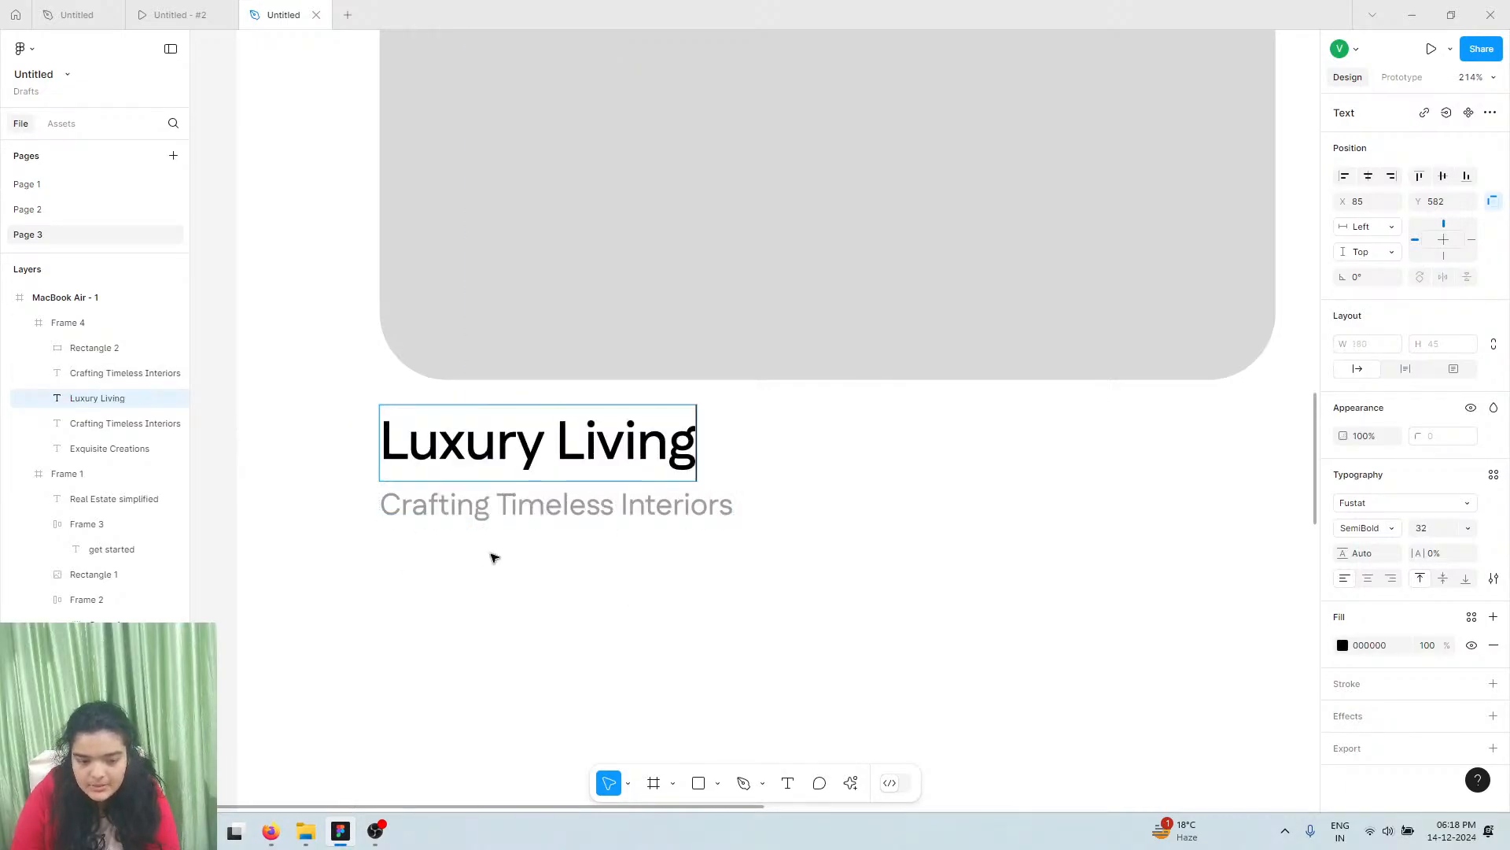
pyautogui.click(494, 558)
pyautogui.click(496, 511)
pyautogui.click(497, 455)
pyautogui.press('Down')
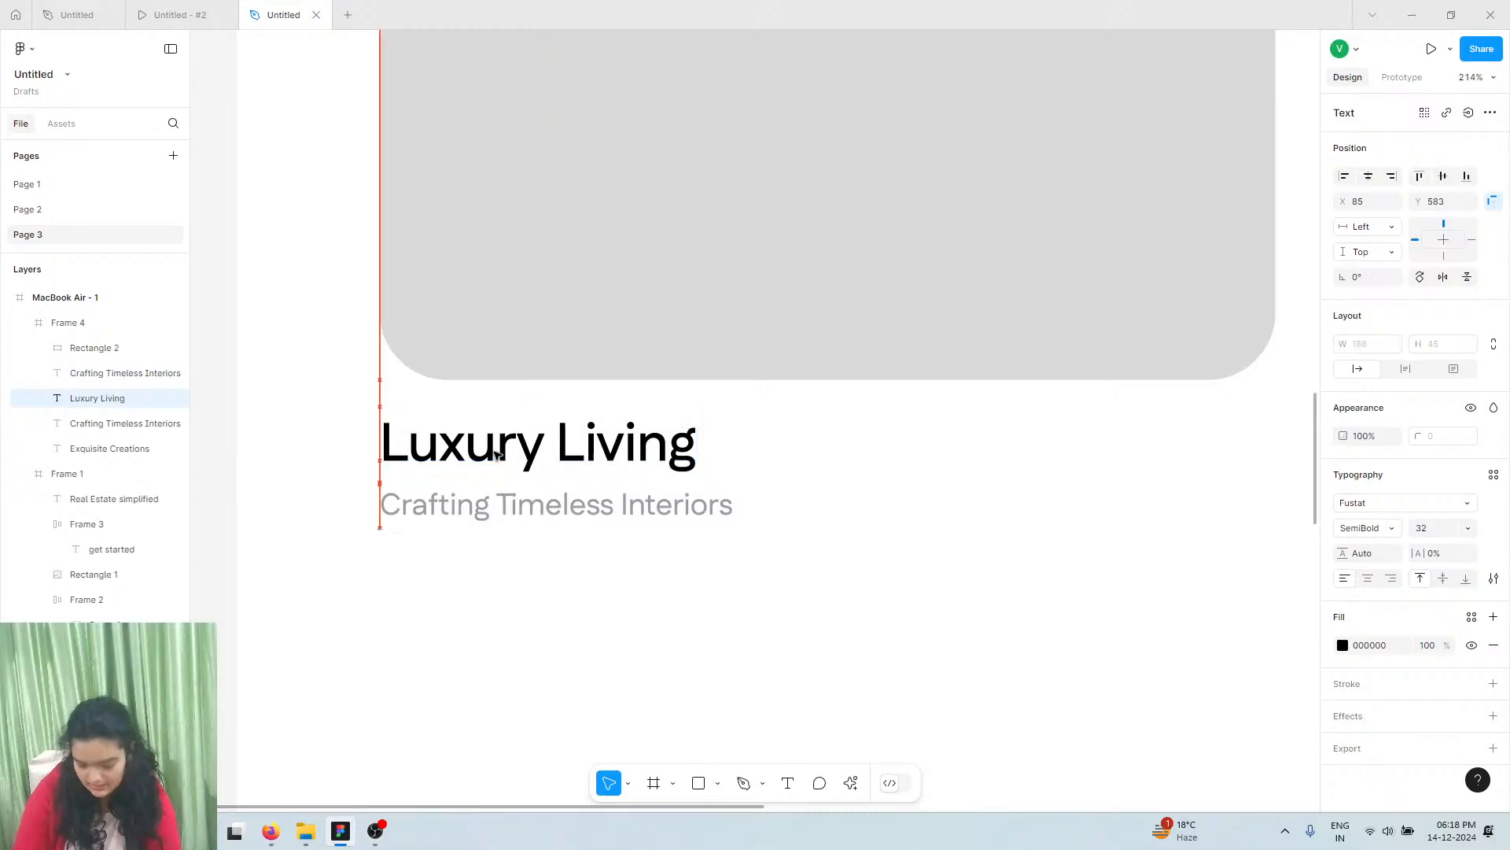
pyautogui.click(480, 515)
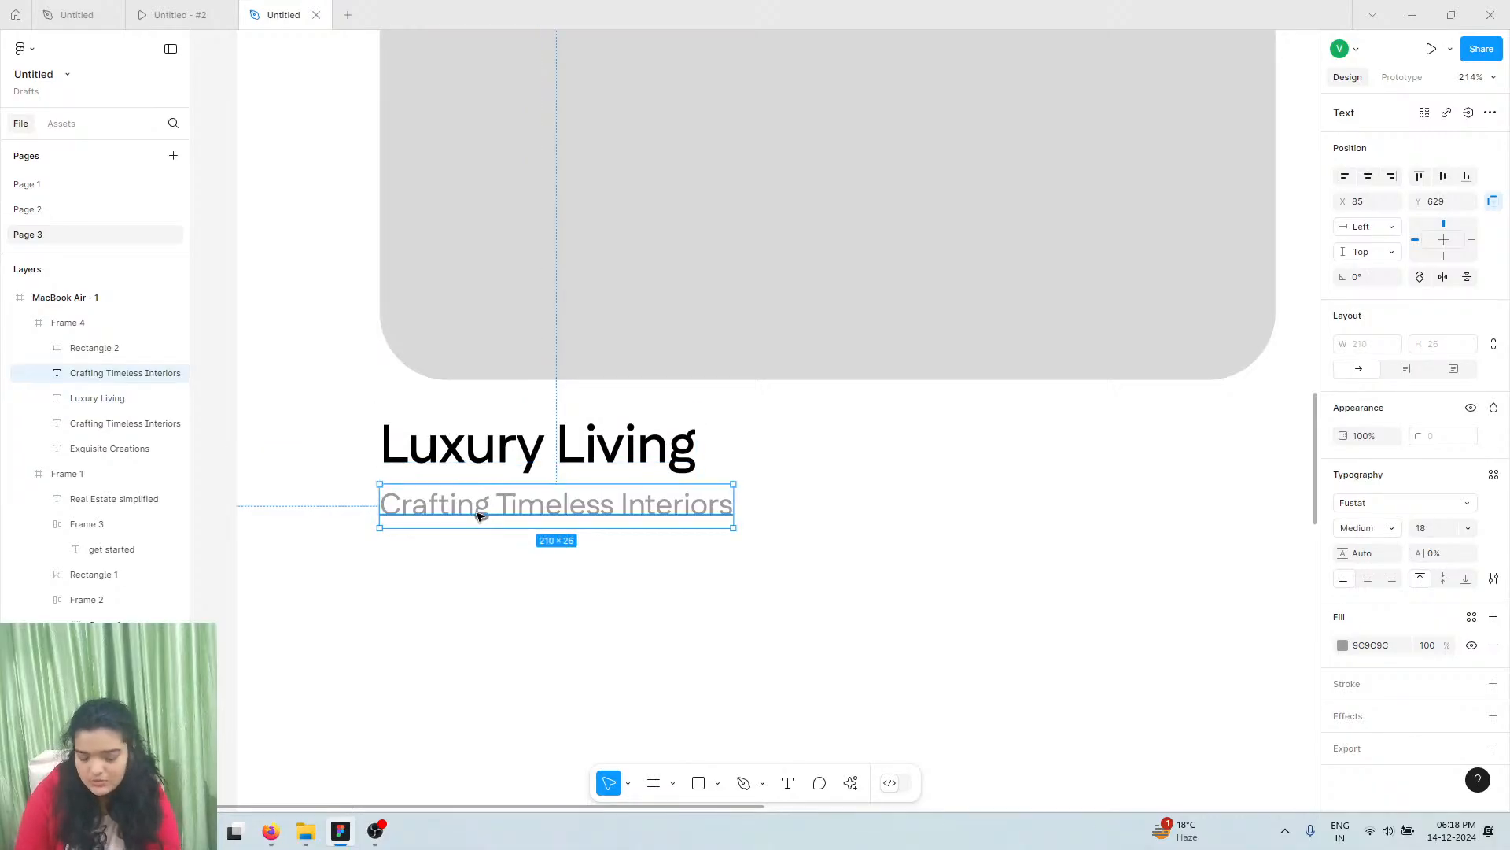
# Copy 'Interior Architecture, Design Concepts' from the reference card and paste it over the subtitle
pyautogui.click(76, 14)
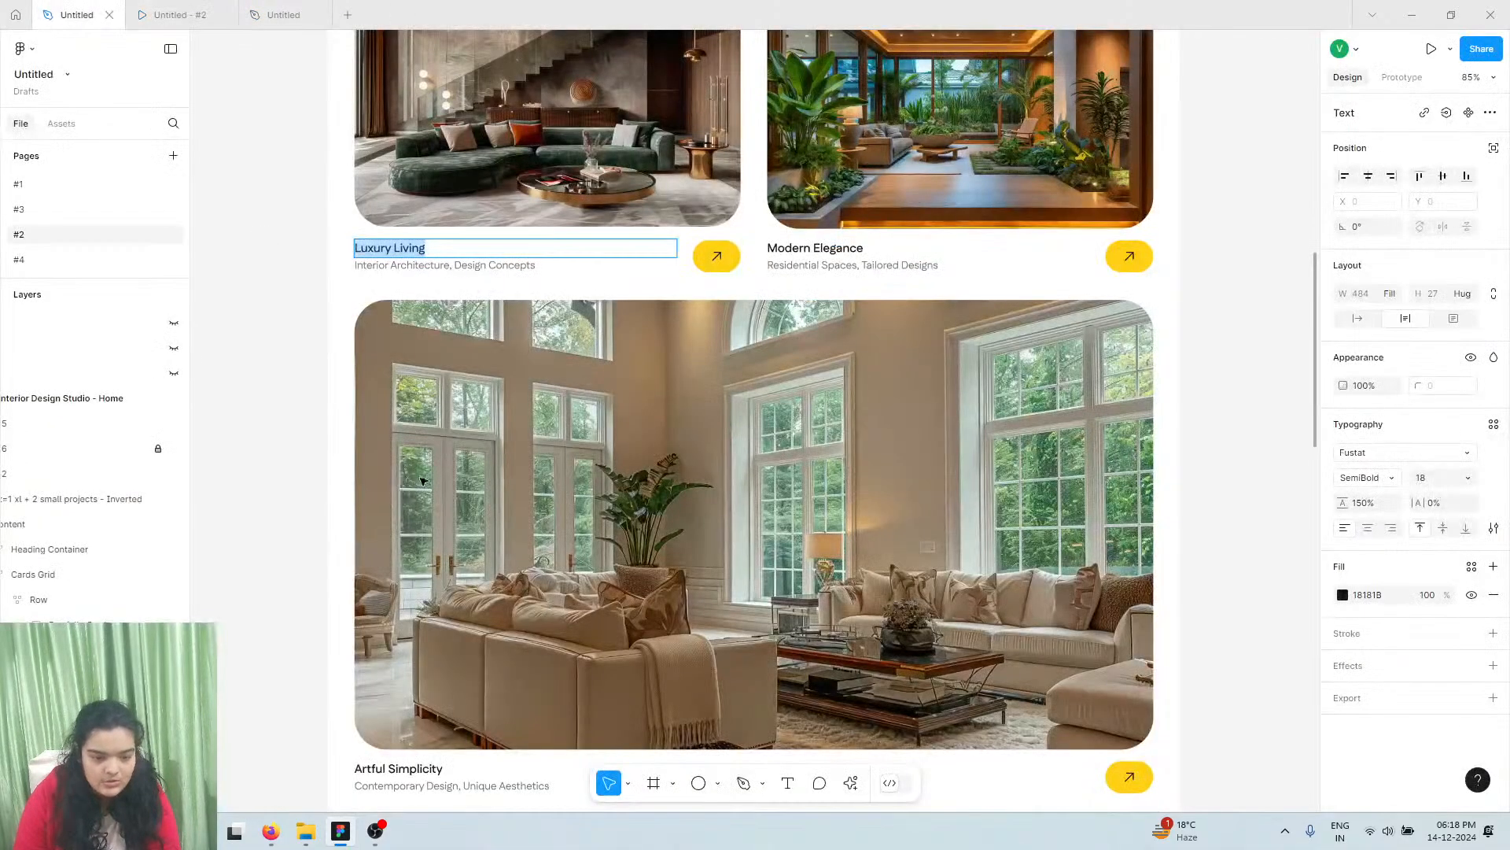
pyautogui.click(412, 255)
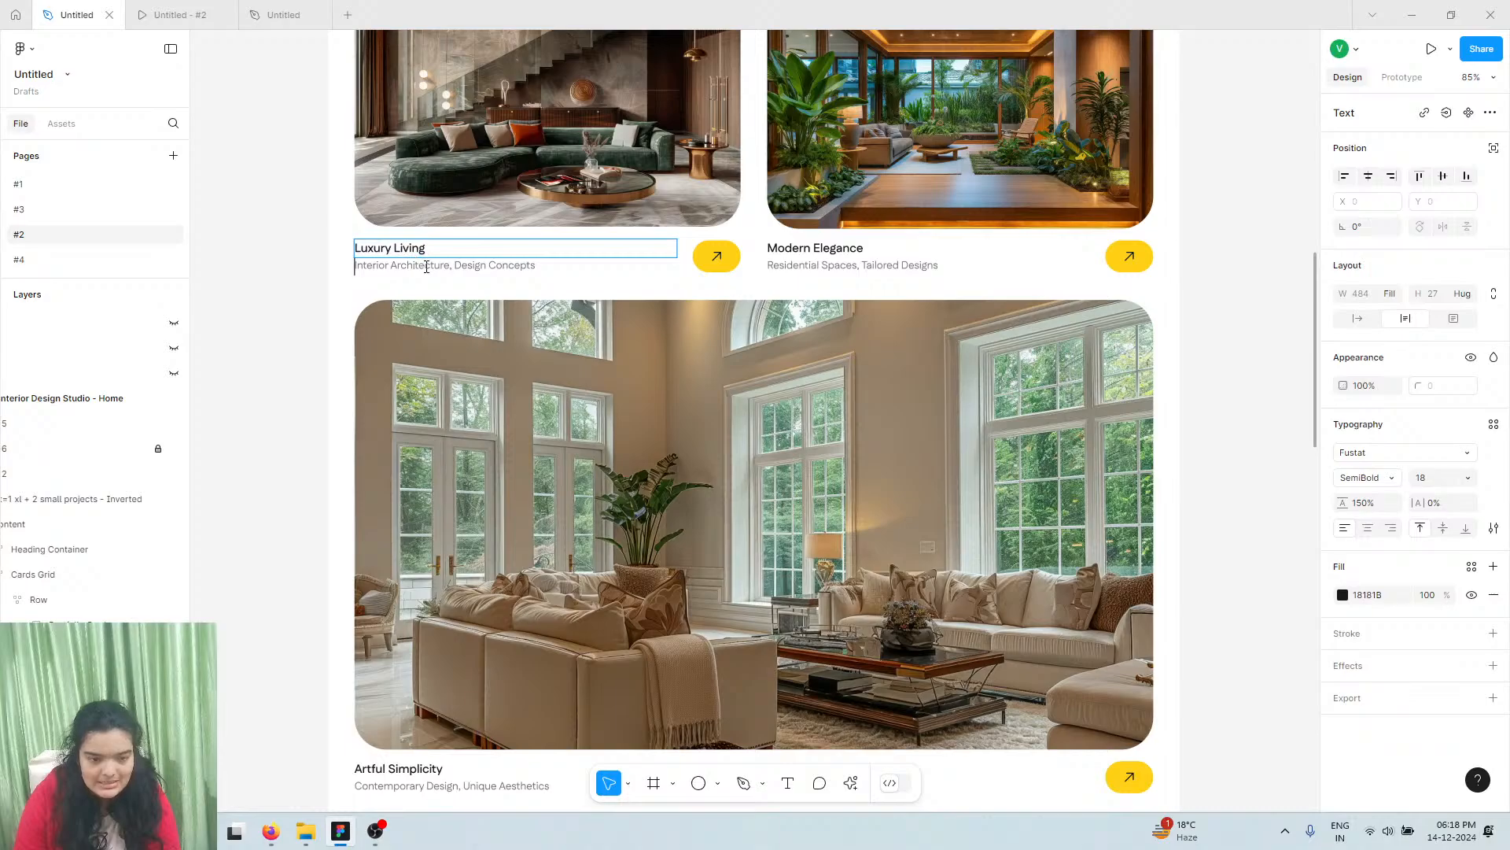
pyautogui.hotkey('ctrl', 'a')
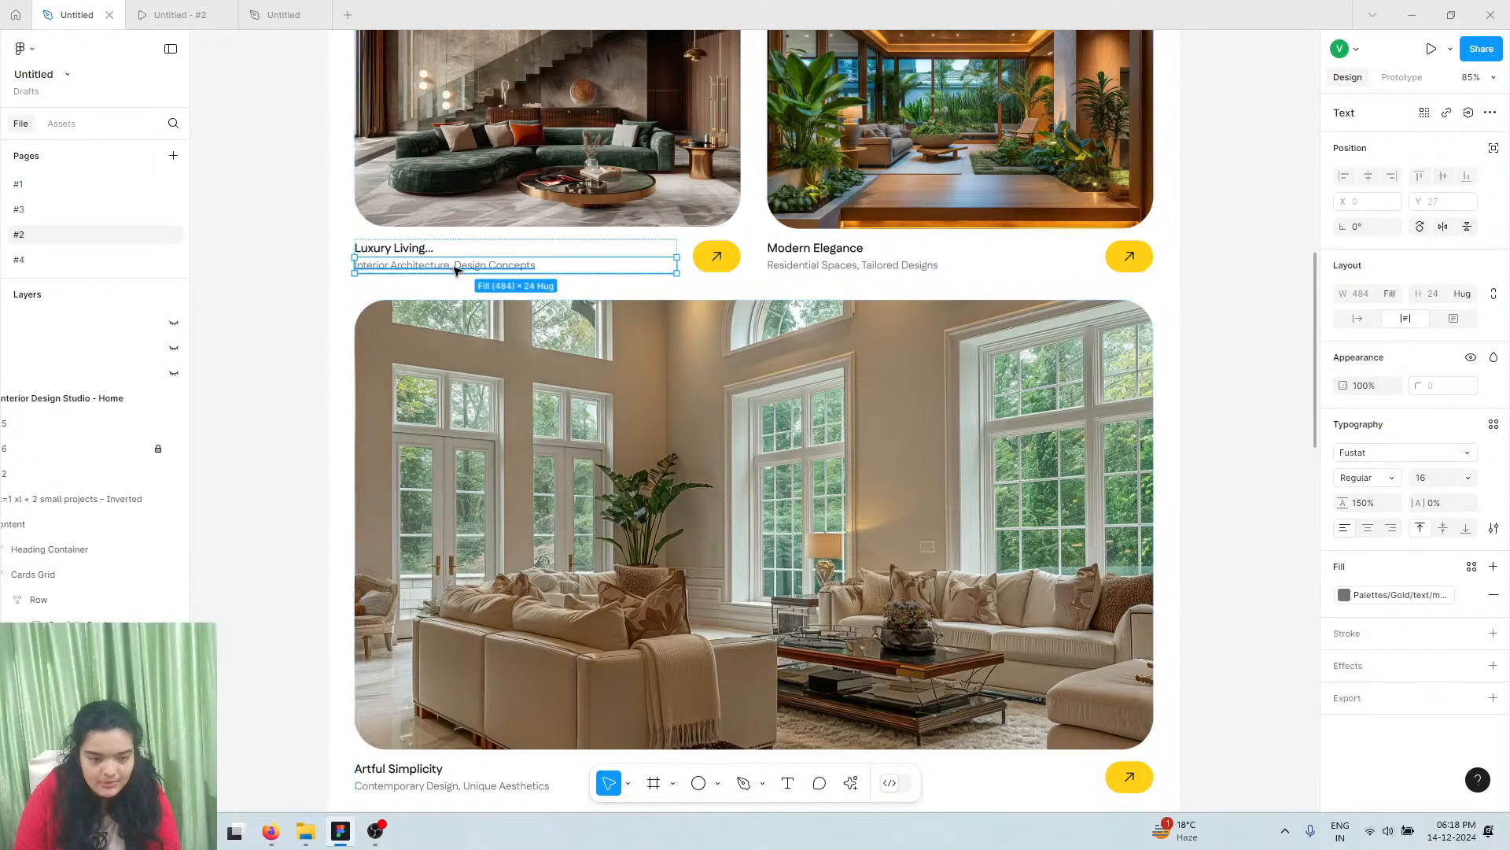
pyautogui.doubleClick(455, 267)
pyautogui.hotkey('ctrl', 'c')
pyautogui.press('Escape')
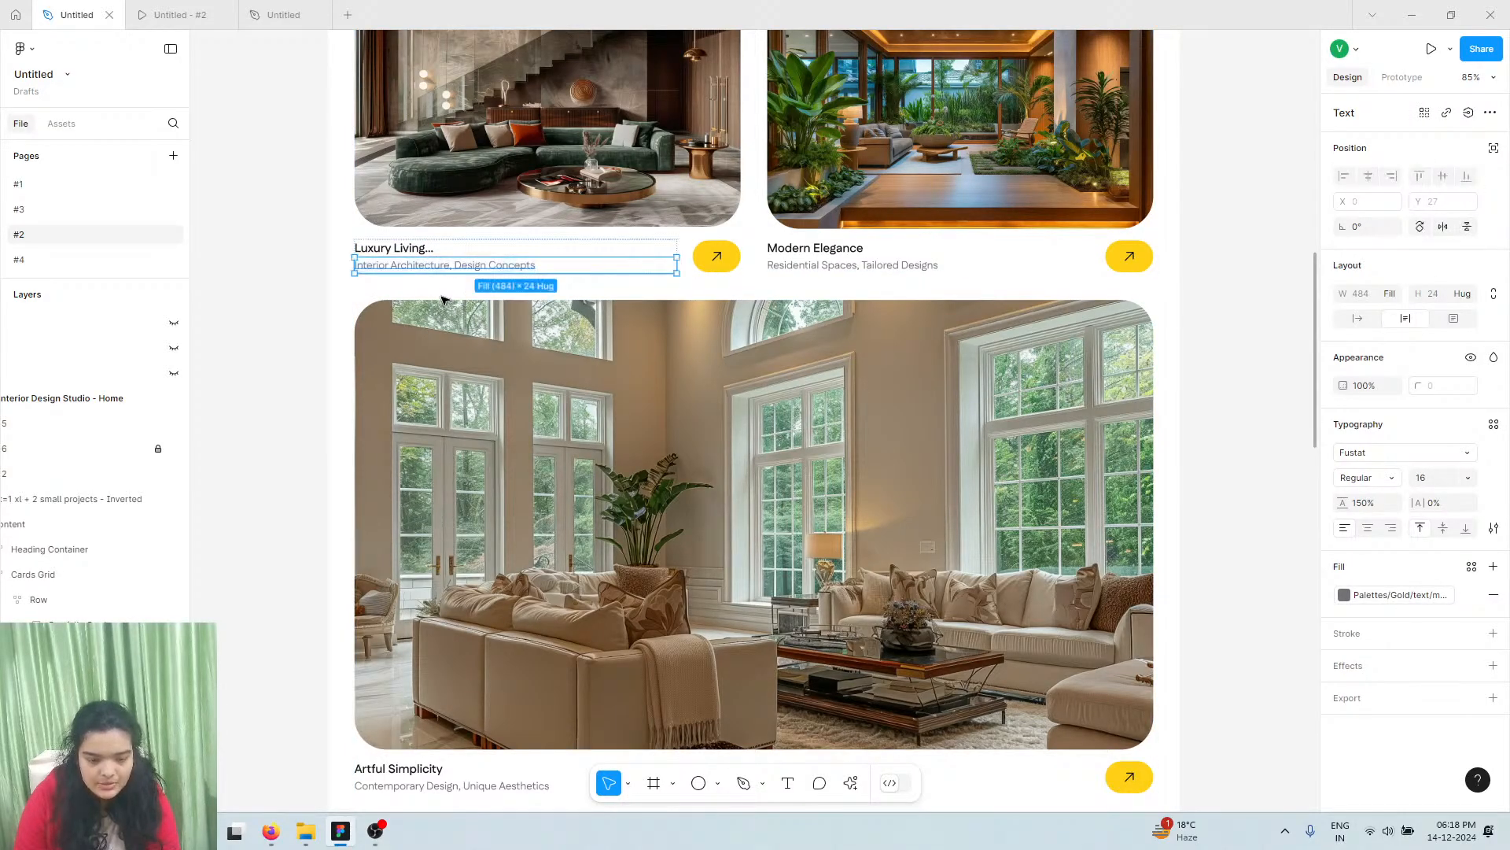
pyautogui.click(284, 14)
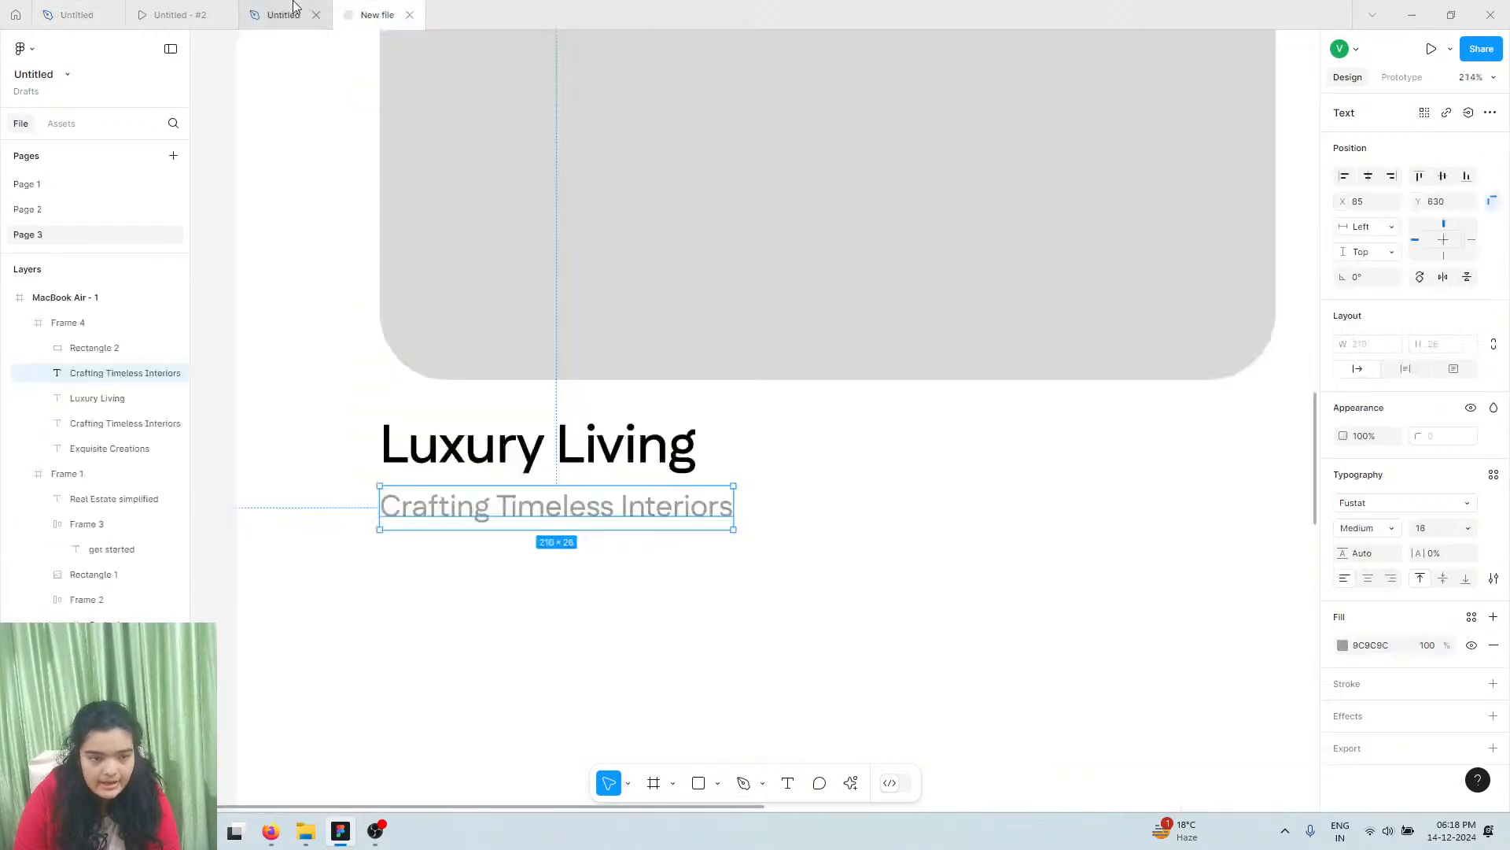
pyautogui.doubleClick(484, 516)
pyautogui.rightClick(486, 512)
pyautogui.press('Escape')
pyautogui.hotkey('ctrl', 'v')
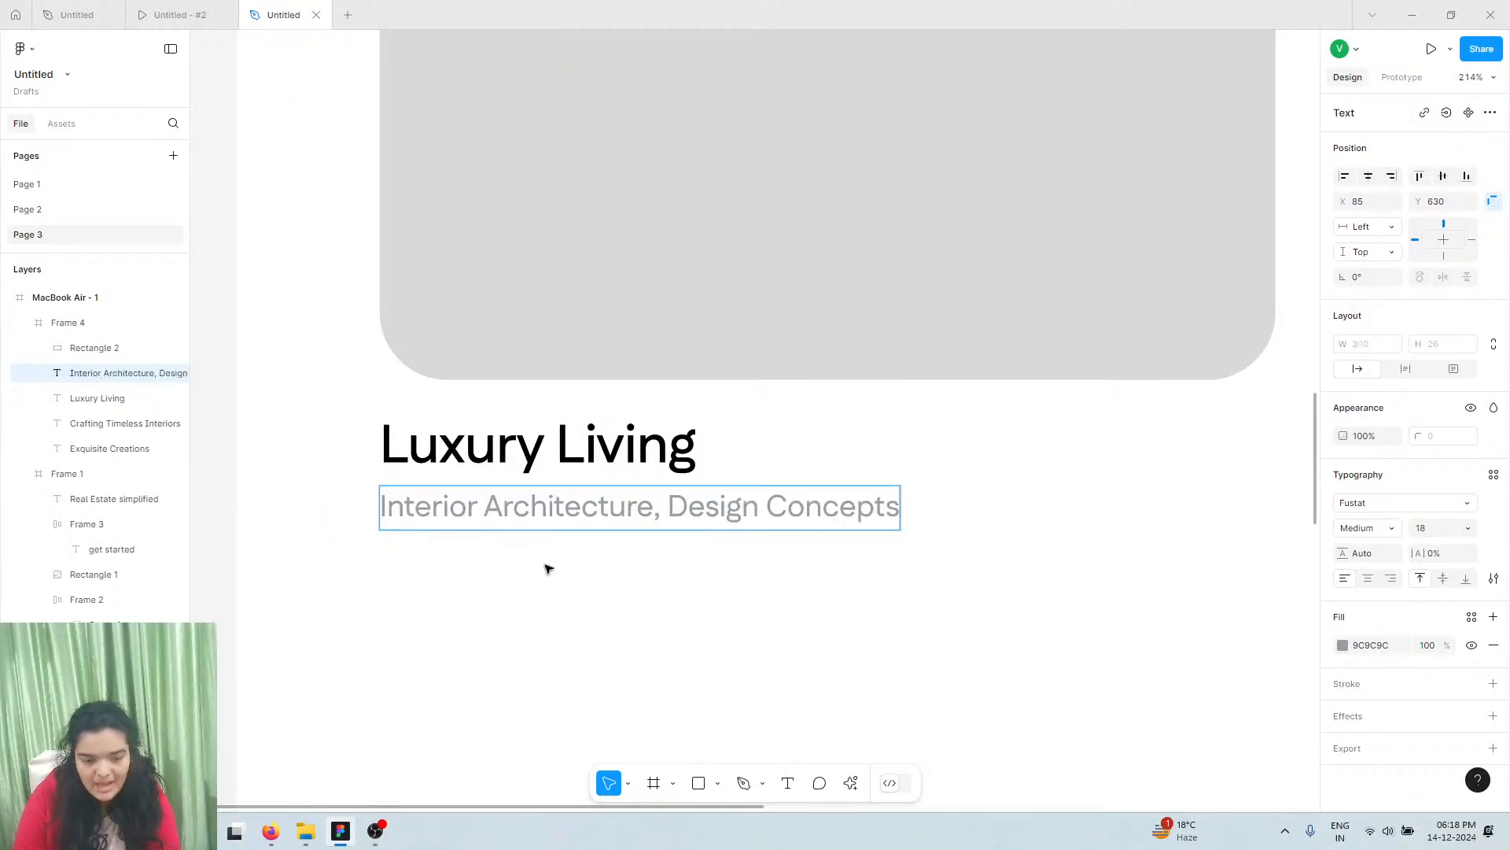
pyautogui.press('Escape')
pyautogui.scroll(-3, 513, 577)
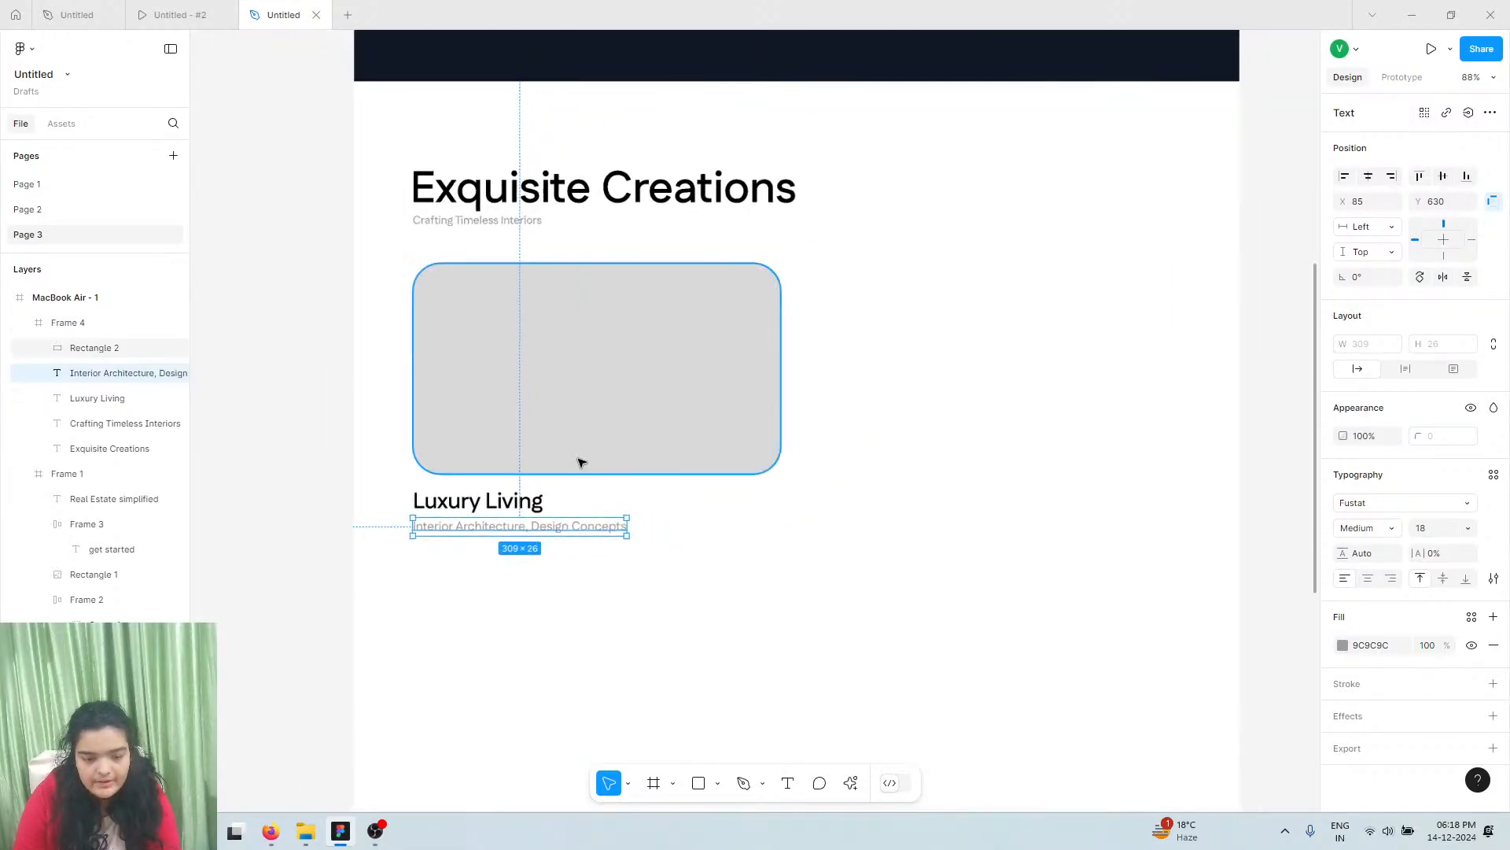
# Set 'Luxury Living' to font size 28 and nudge the subtitle up beneath it
pyautogui.moveTo(503, 445); pyautogui.dragTo(510, 496)
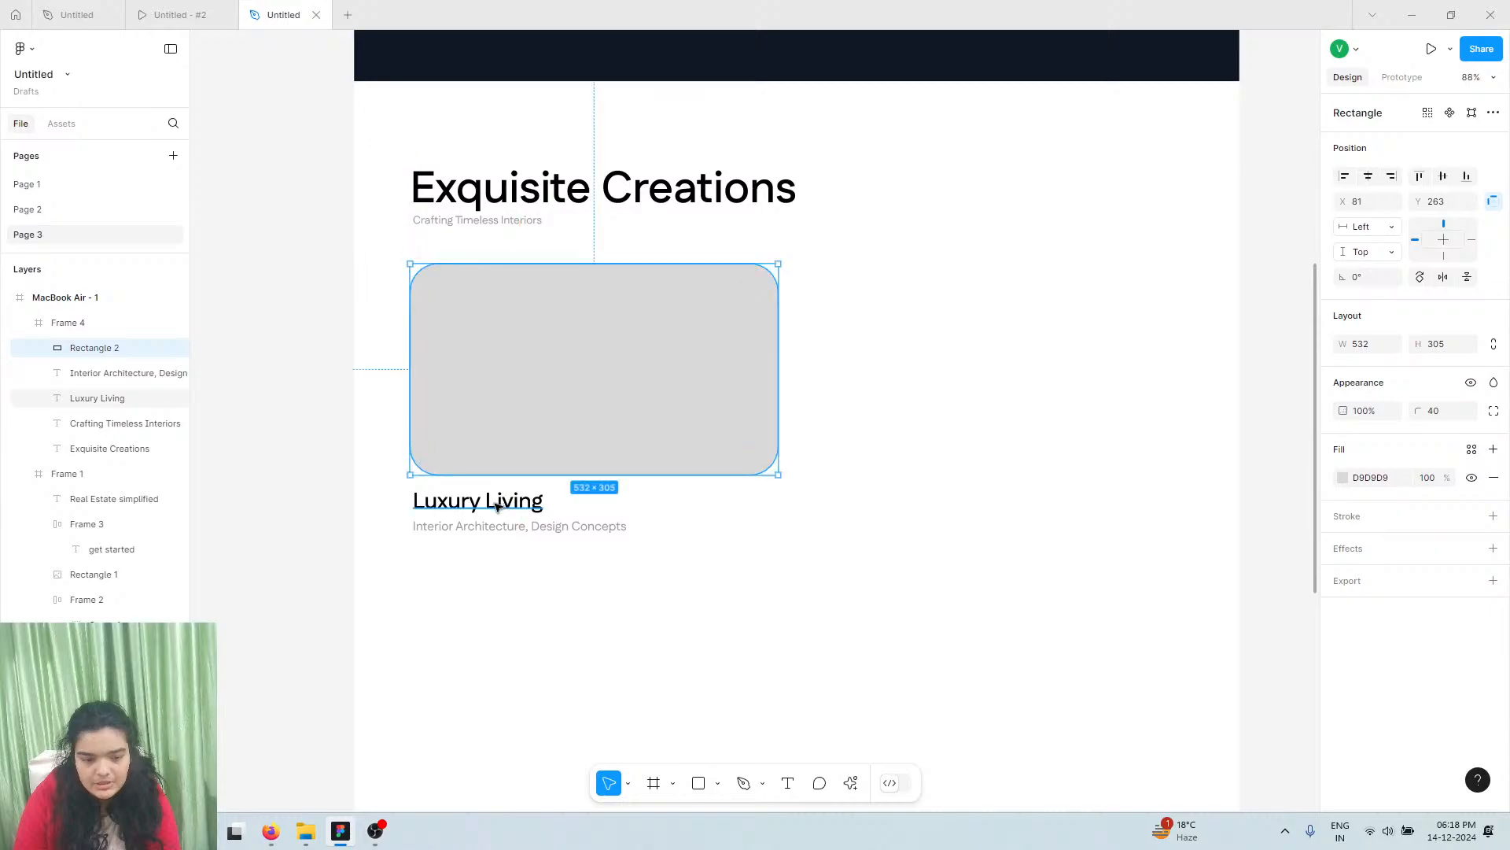
pyautogui.click(507, 500)
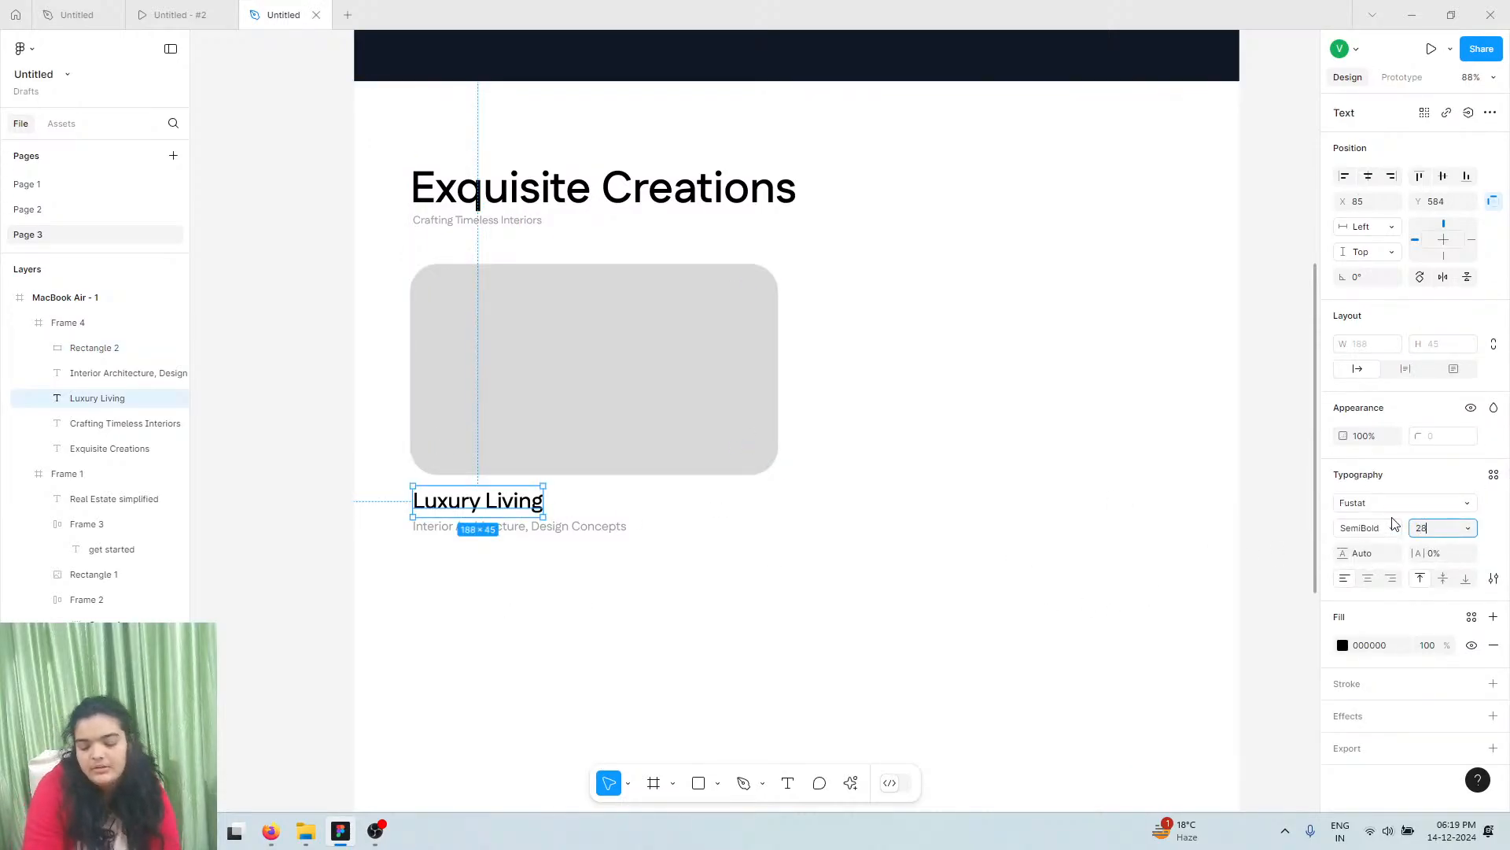
pyautogui.write('28')
pyautogui.press('Return')
pyautogui.scroll(5, 559, 512)
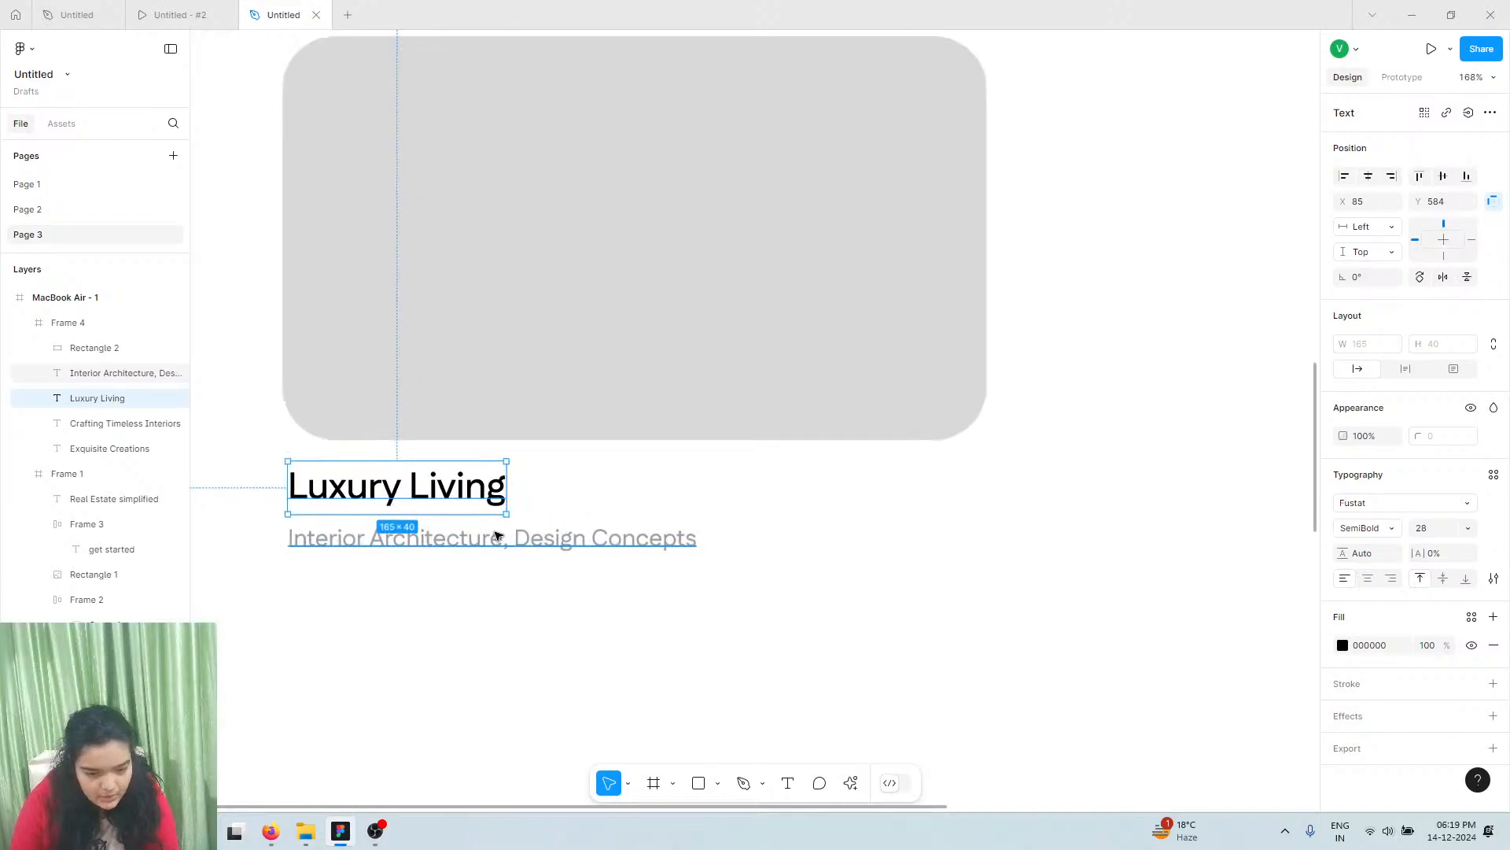
pyautogui.click(480, 542)
pyautogui.moveTo(464, 546); pyautogui.dragTo(464, 539)
# Set the 'Interior Architecture, Design Concepts' subtitle to font size 16
pyautogui.click(531, 322)
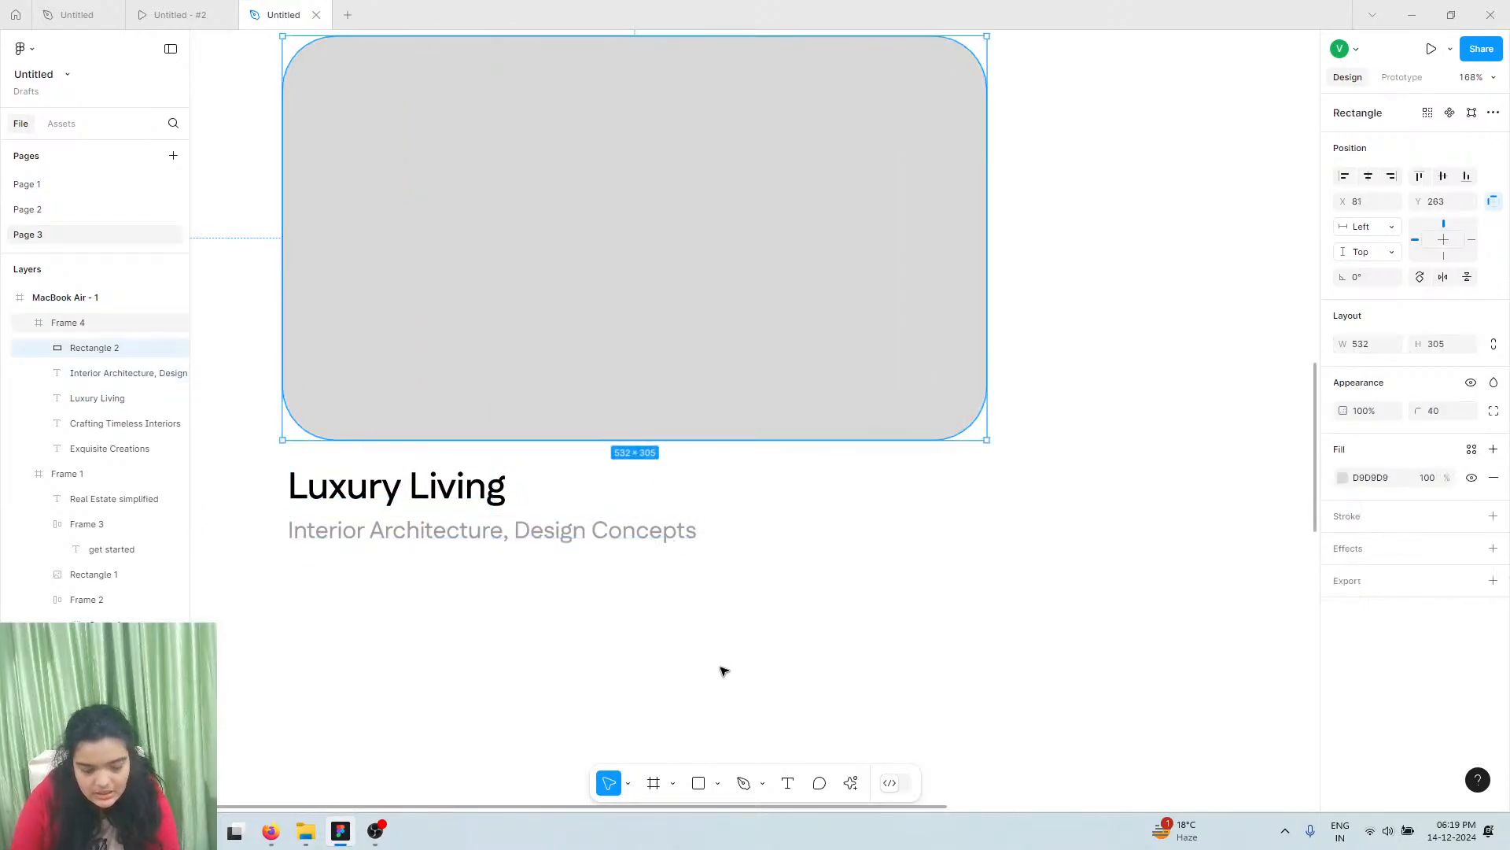
pyautogui.click(536, 526)
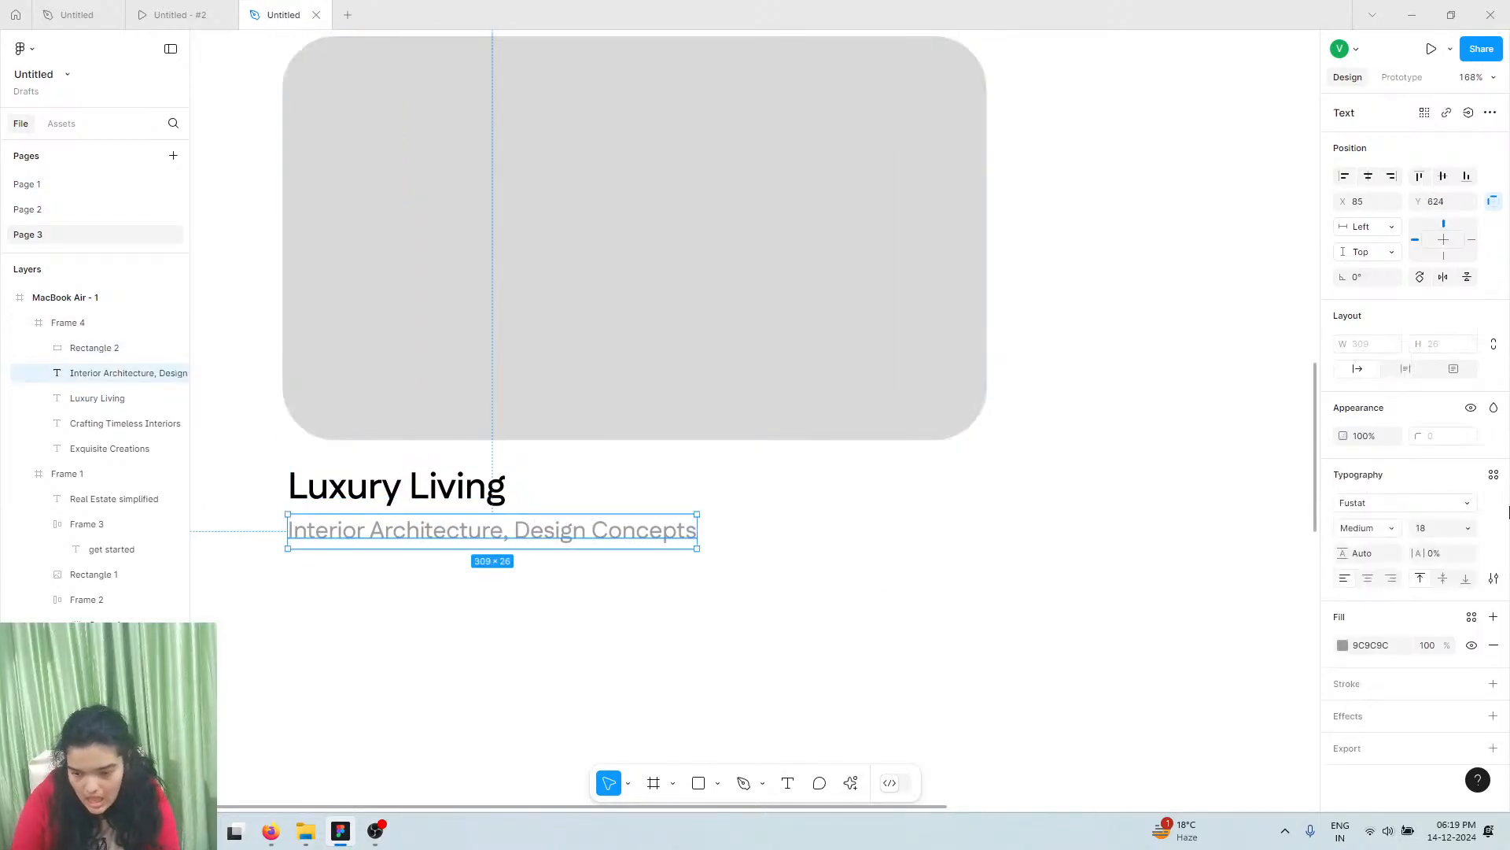
pyautogui.click(1433, 528)
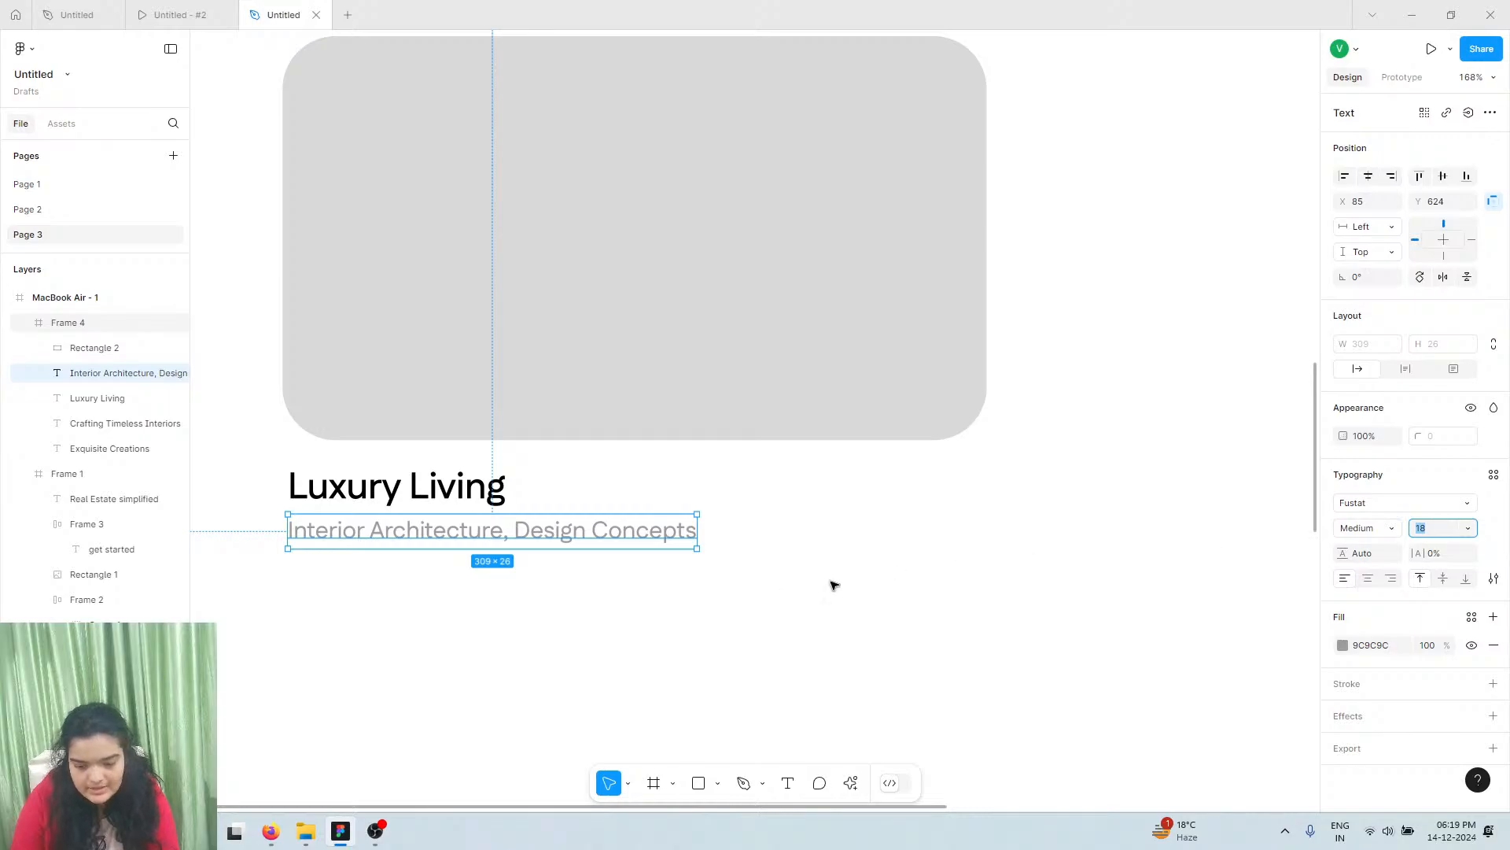
pyautogui.write('16')
pyautogui.press('Return')
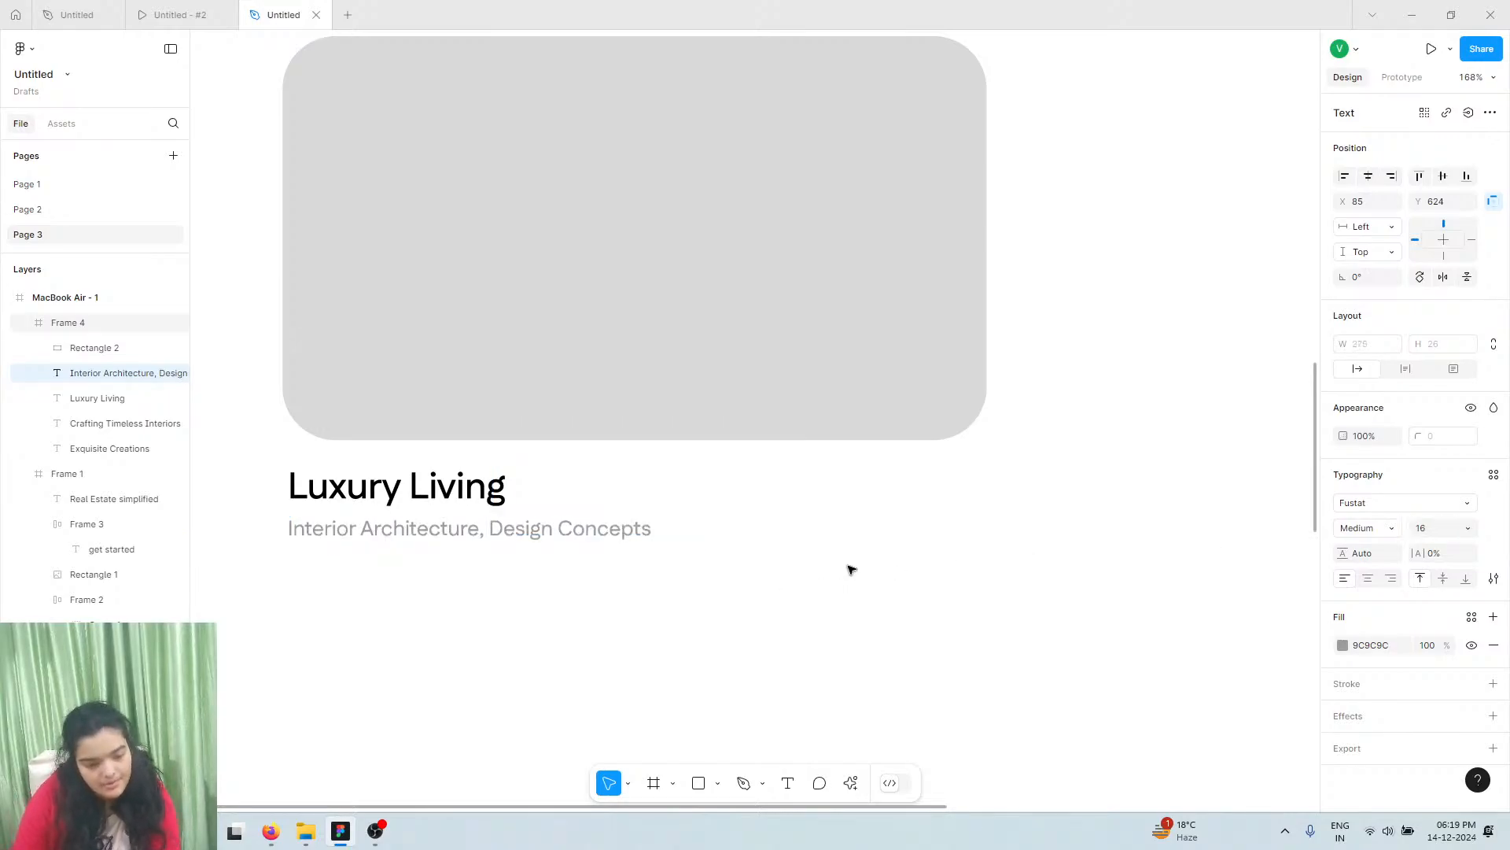
pyautogui.moveTo(290, 546); pyautogui.dragTo(347, 539)
pyautogui.scroll(3, 346, 540)
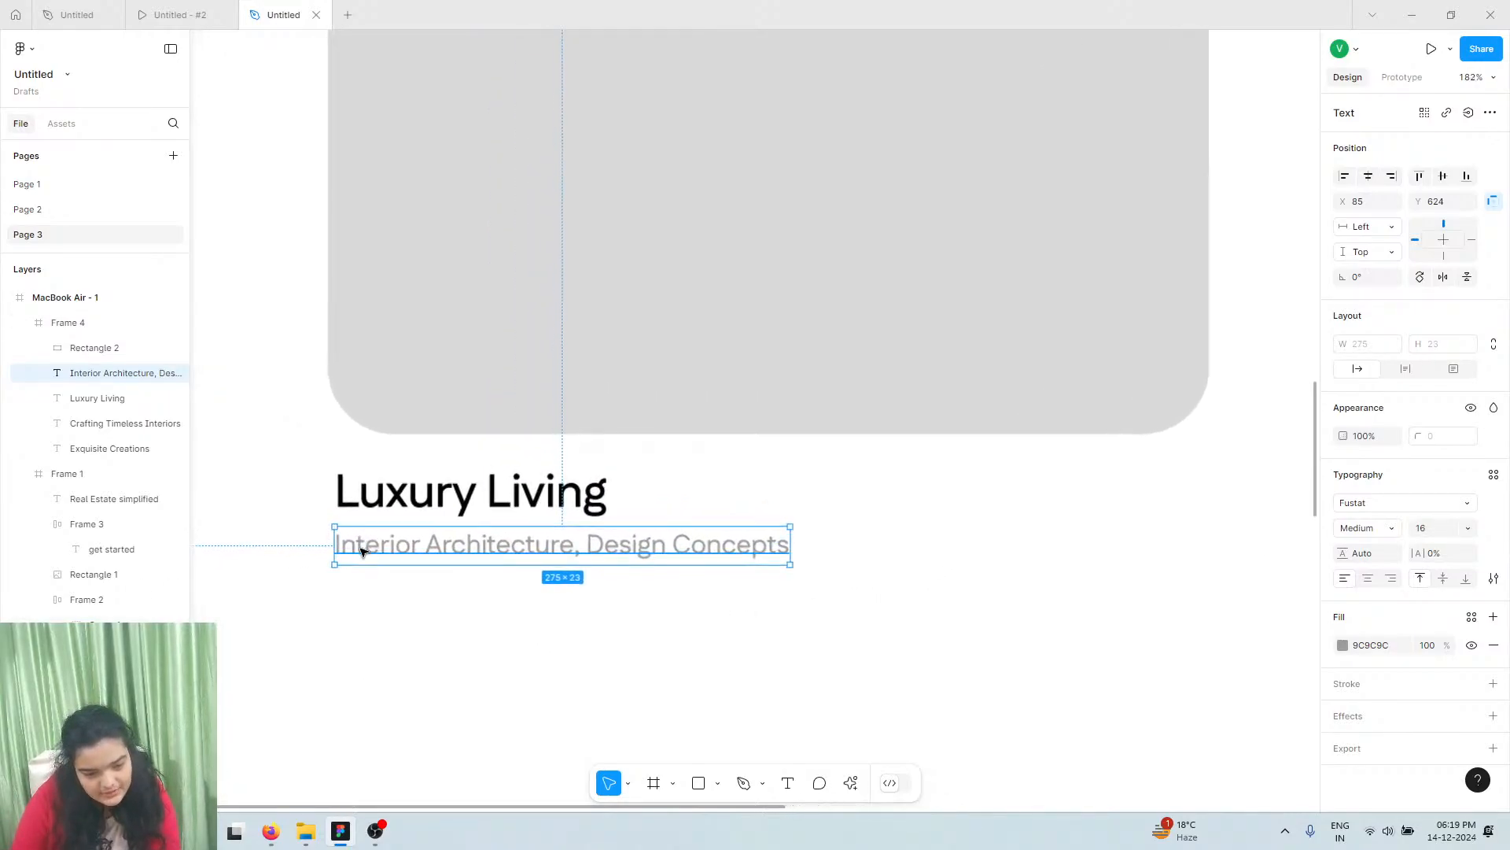
pyautogui.click(489, 310)
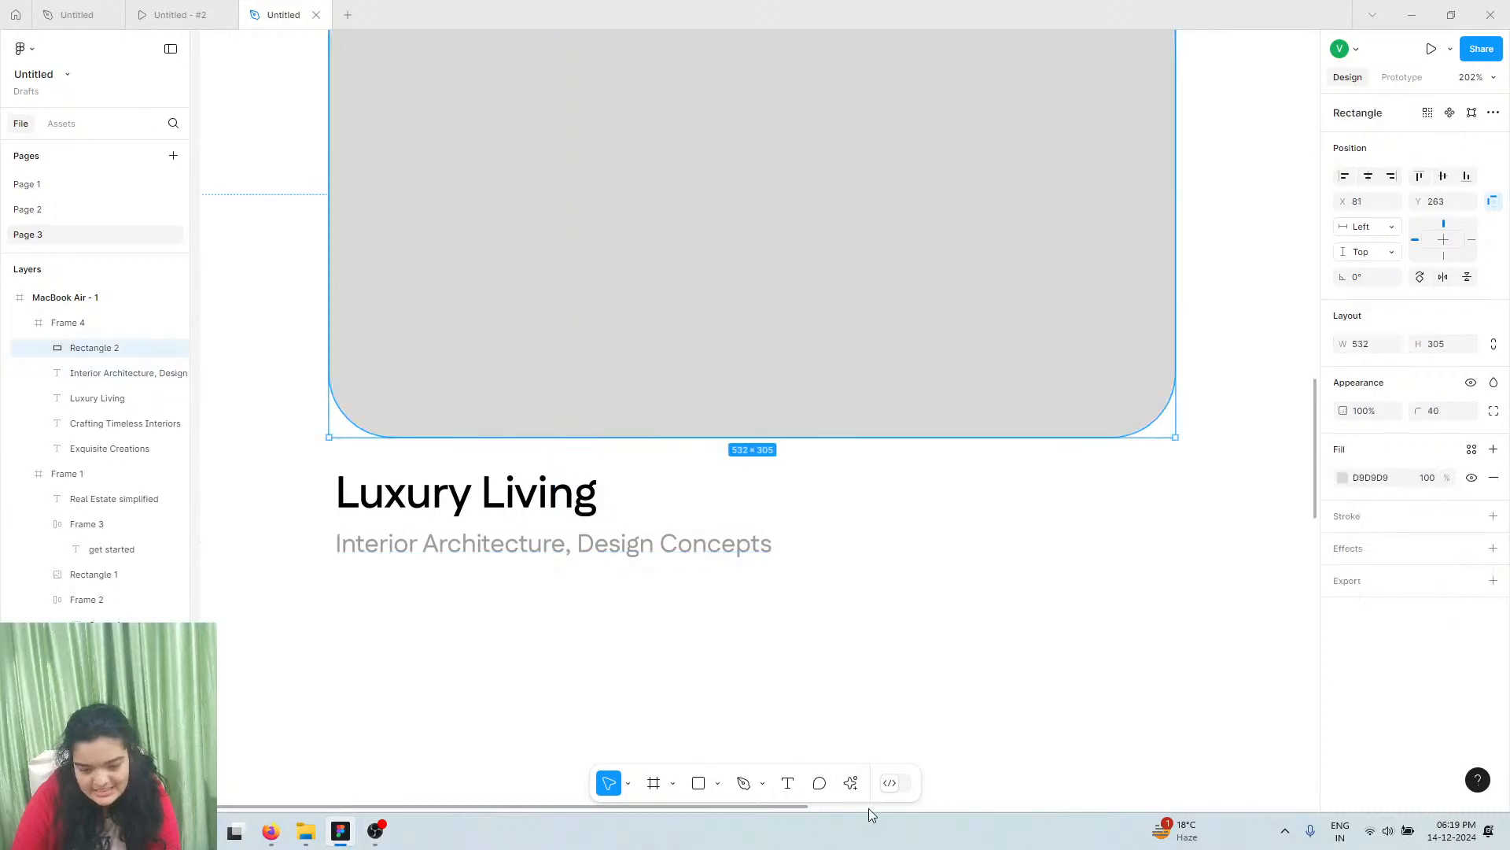
# Search Lummi for 'homes' and fill the grey rounded rectangle with a modern house photo
pyautogui.click(851, 783)
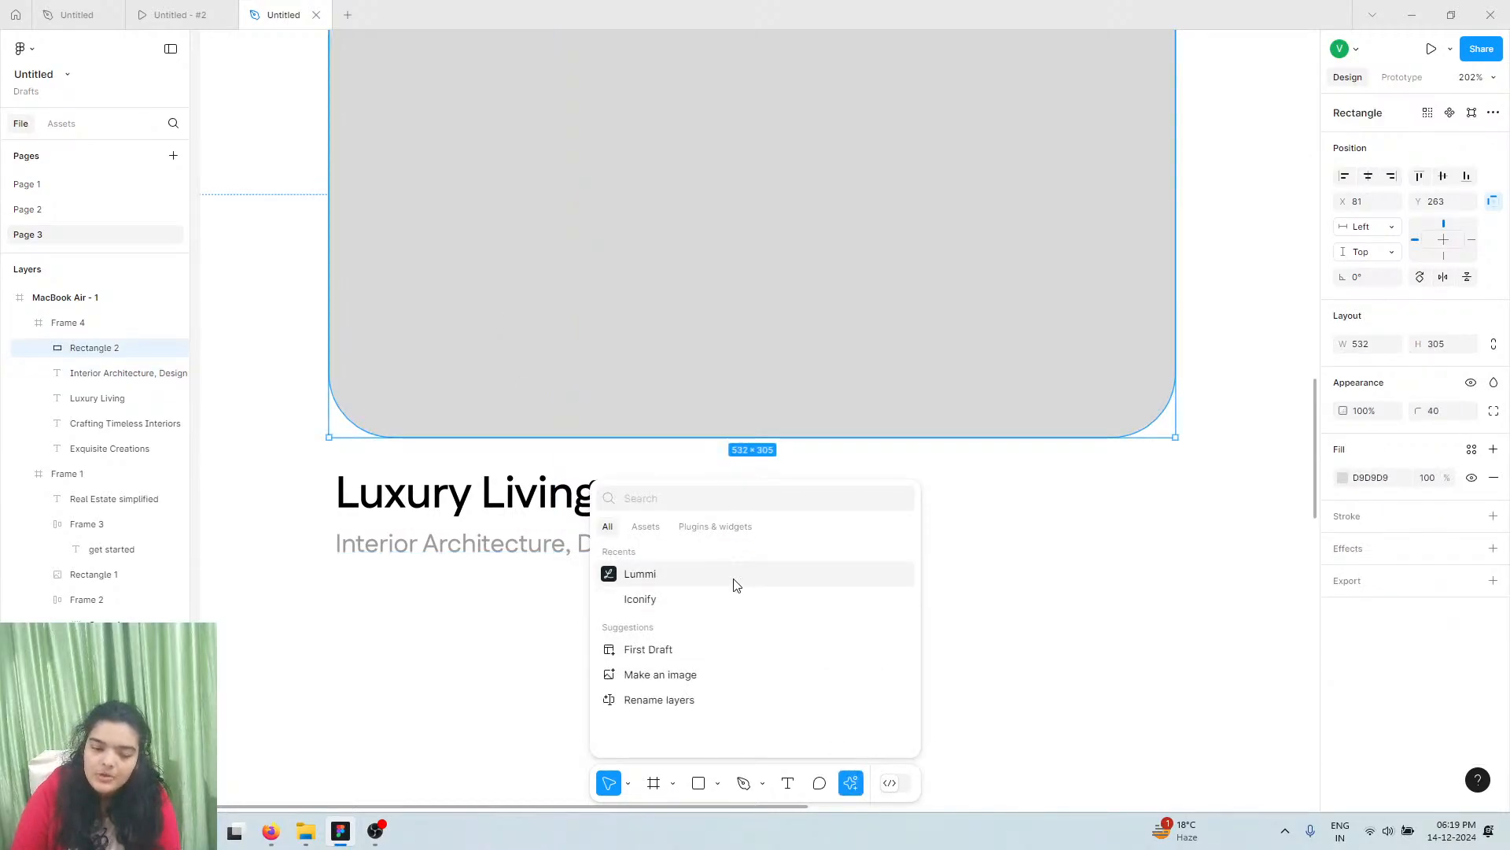
pyautogui.press('Escape')
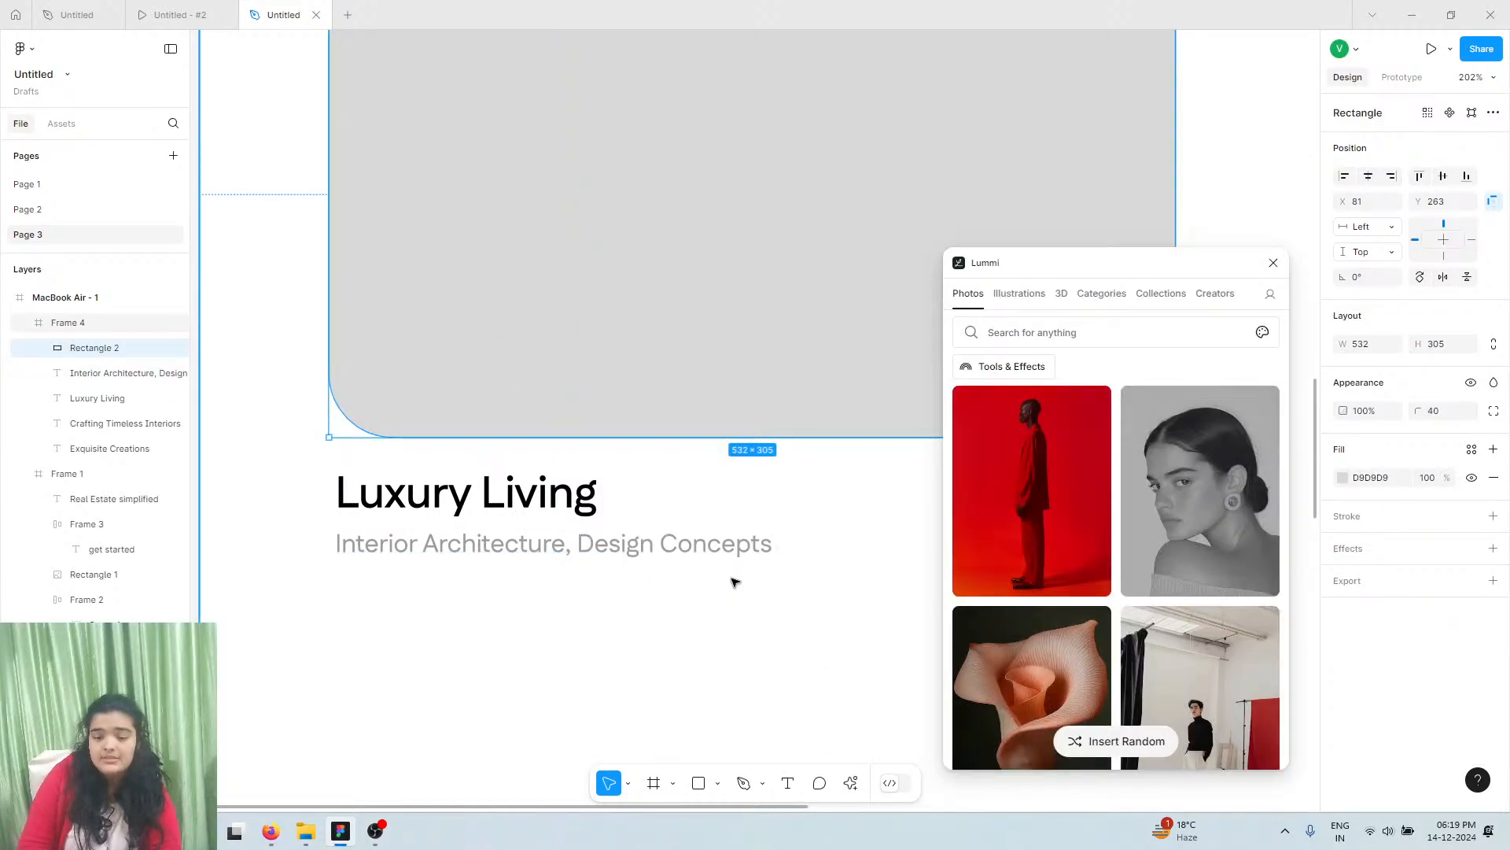
pyautogui.click(1021, 333)
pyautogui.write('ho')
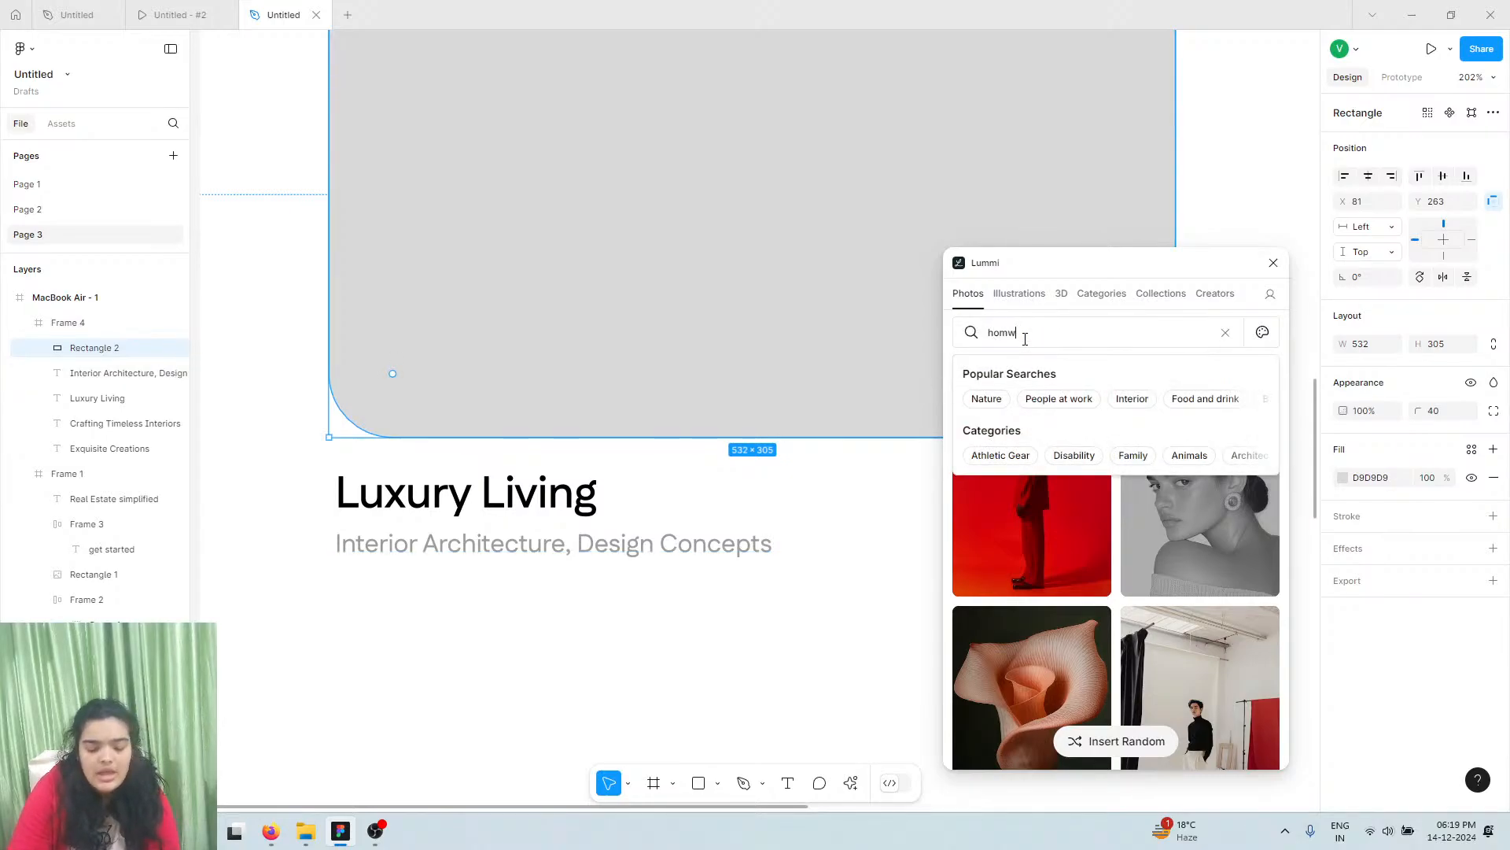
pyautogui.write('mes')
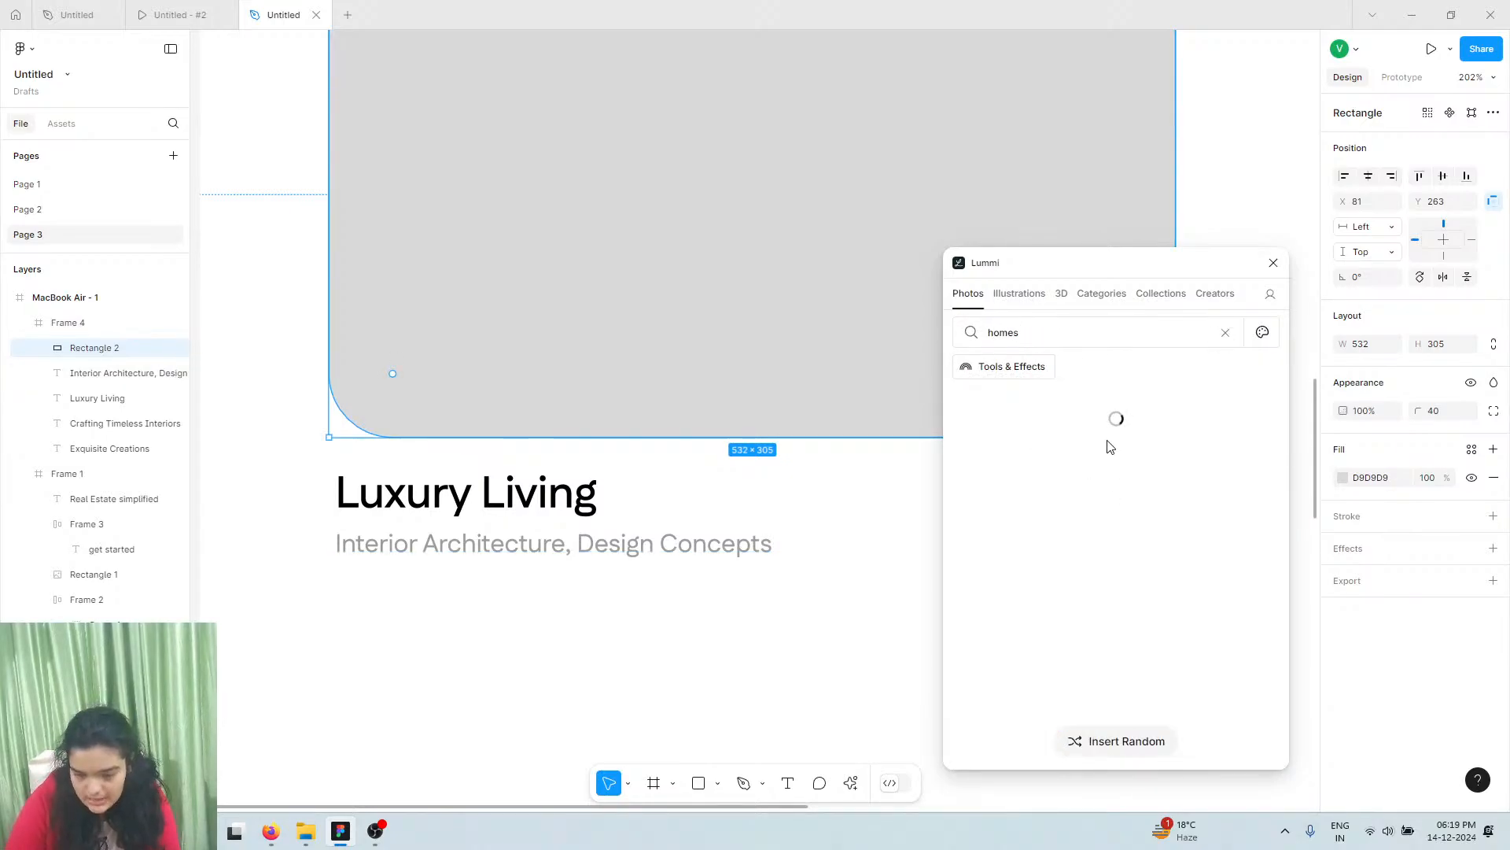
pyautogui.scroll(-3, 853, 374)
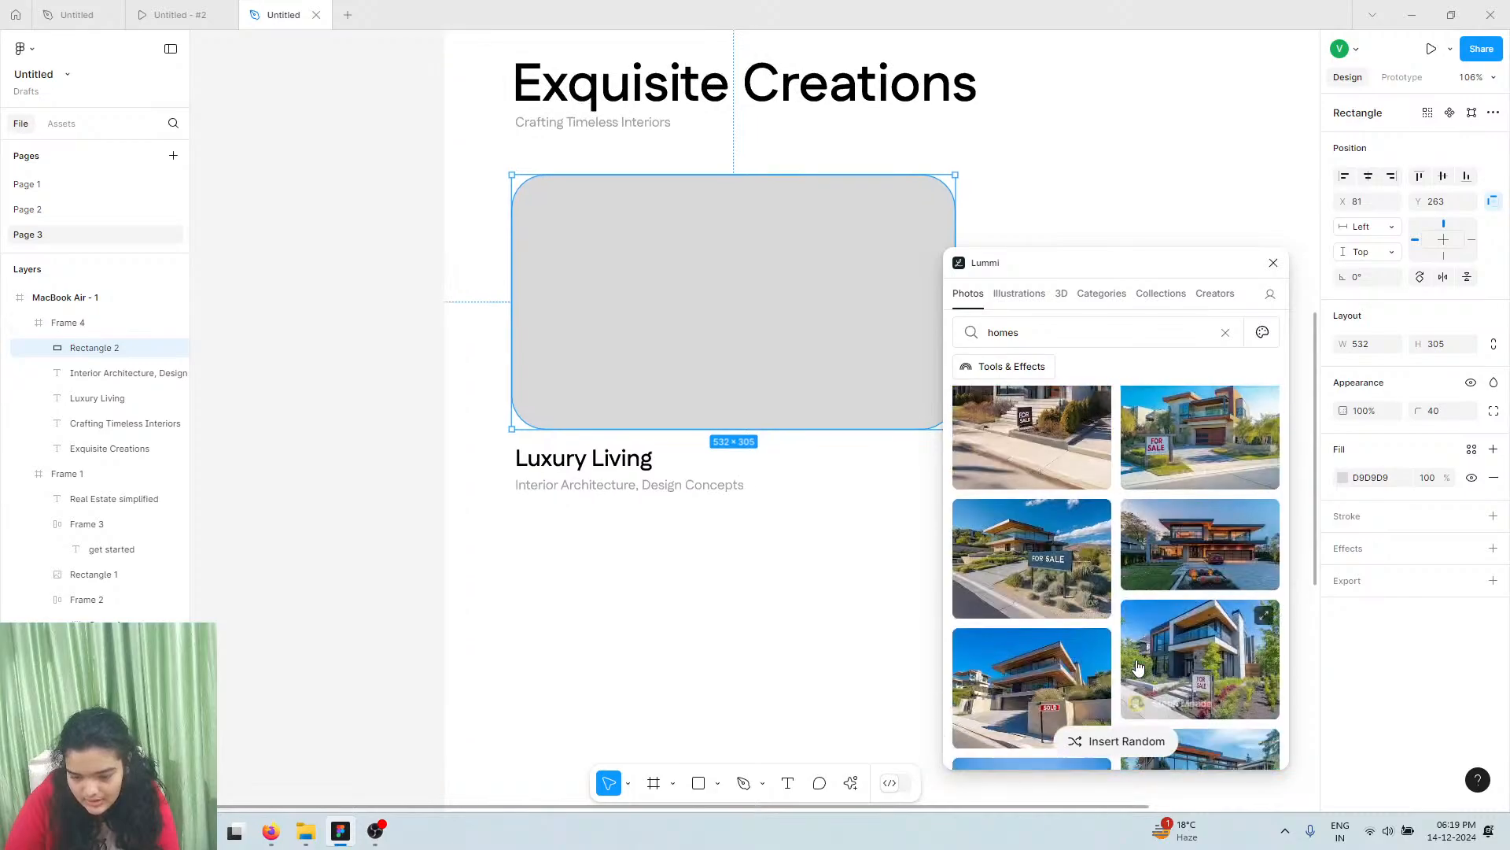
pyautogui.scroll(-3, 1137, 667)
pyautogui.scroll(-5, 1030, 582)
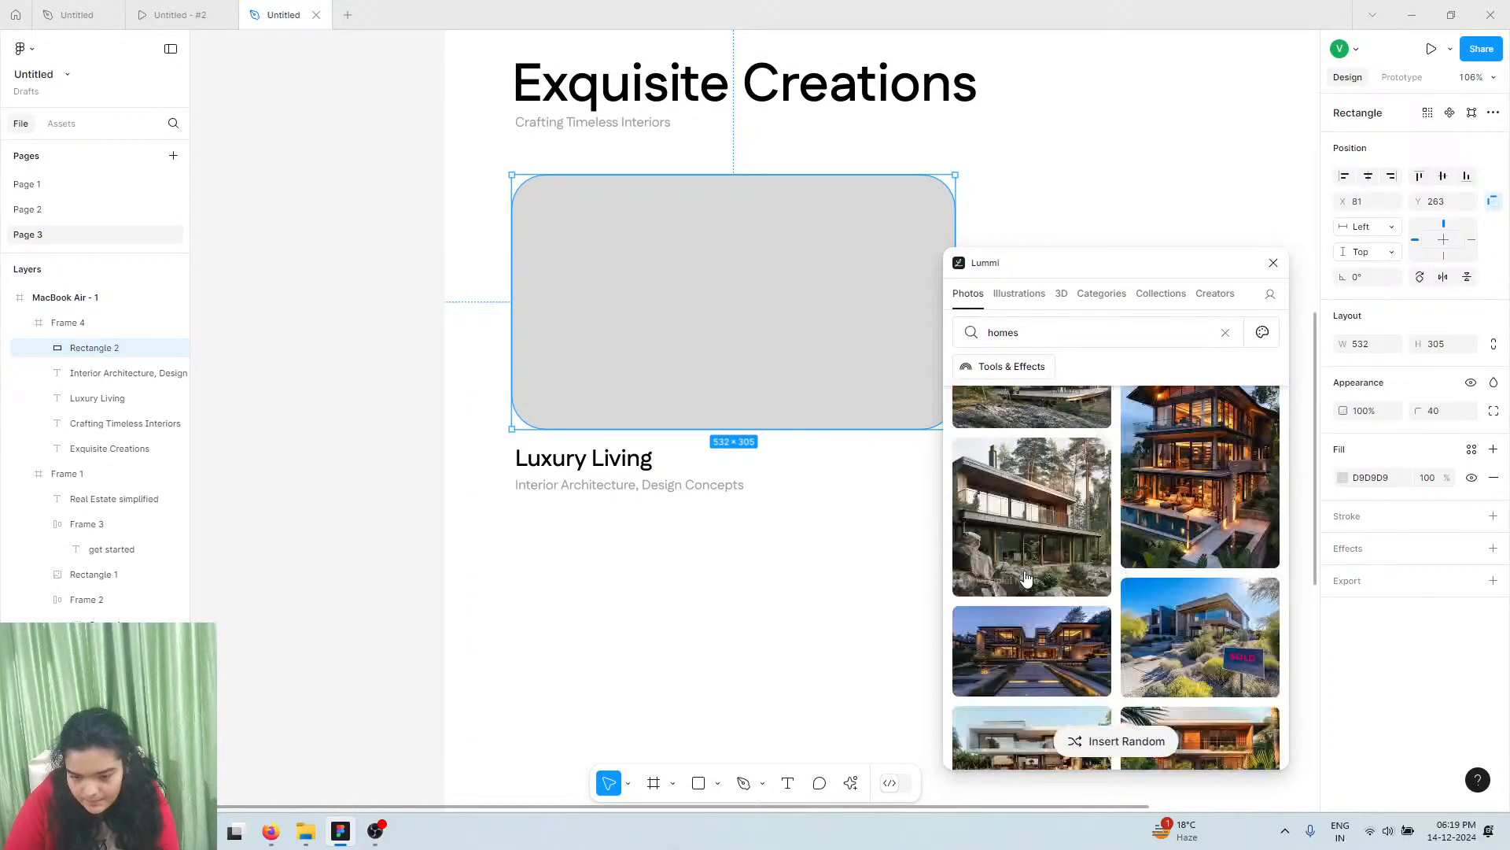
pyautogui.scroll(-5, 1026, 578)
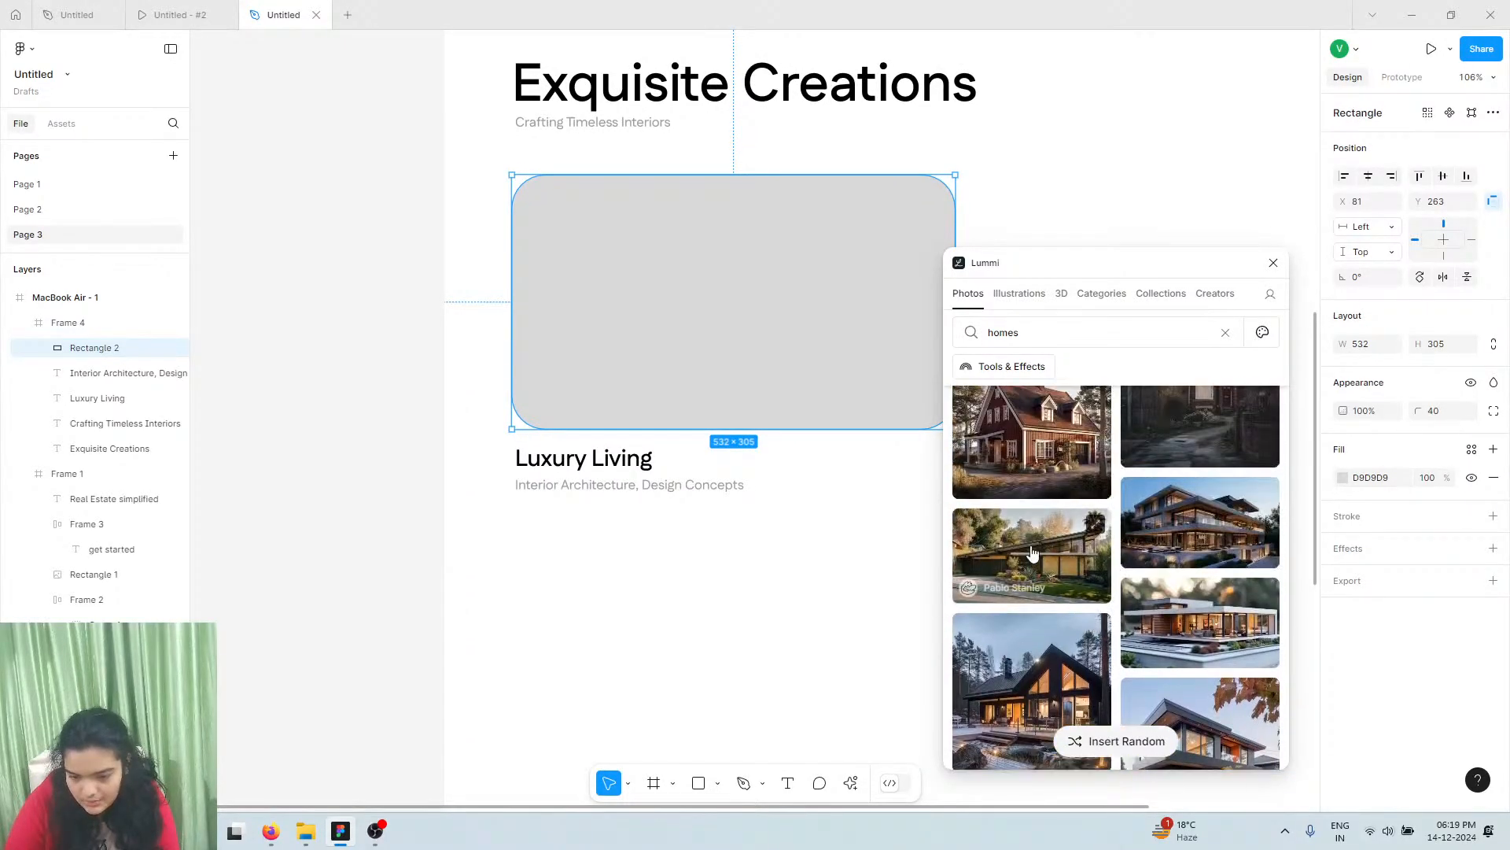
pyautogui.click(1030, 555)
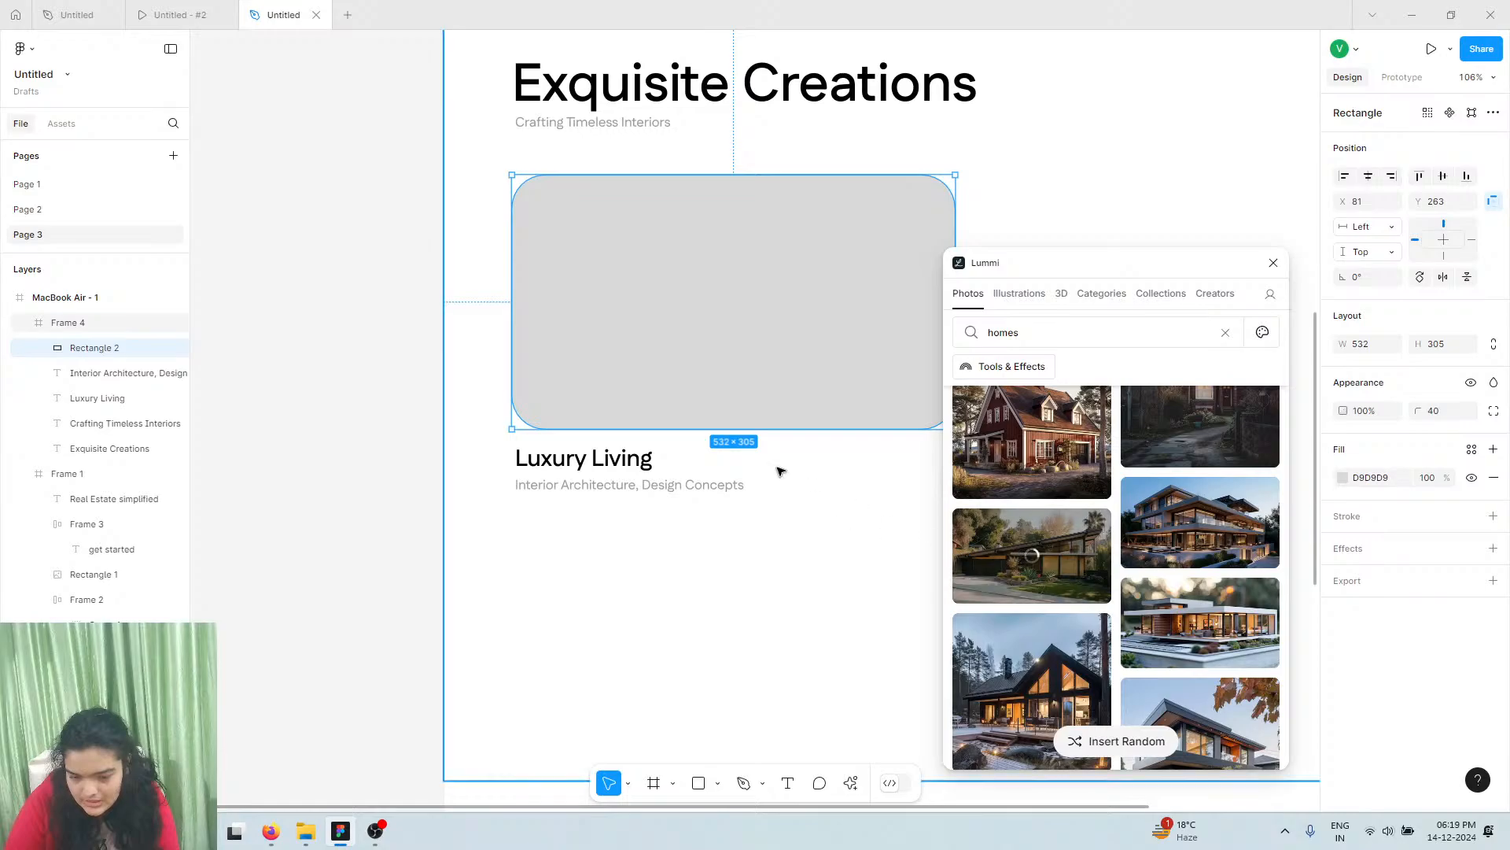
# Return to the homes results and bring up the Untitled - #2 prototype preview
pyautogui.hscroll(3, 779, 470)
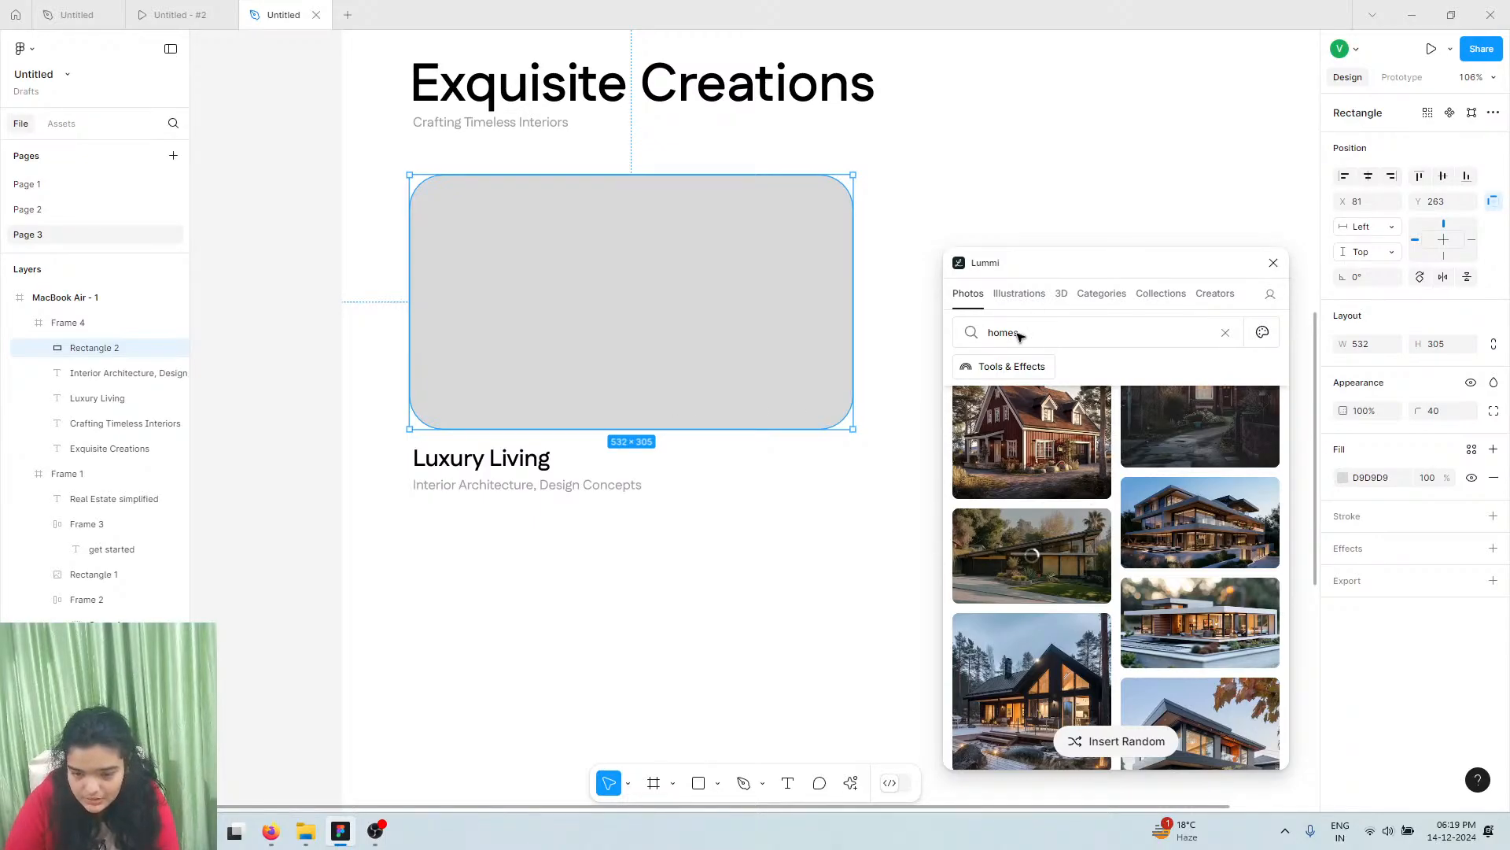
pyautogui.click(1013, 481)
pyautogui.hscroll(1, 1224, 280)
pyautogui.hscroll(1, 1201, 297)
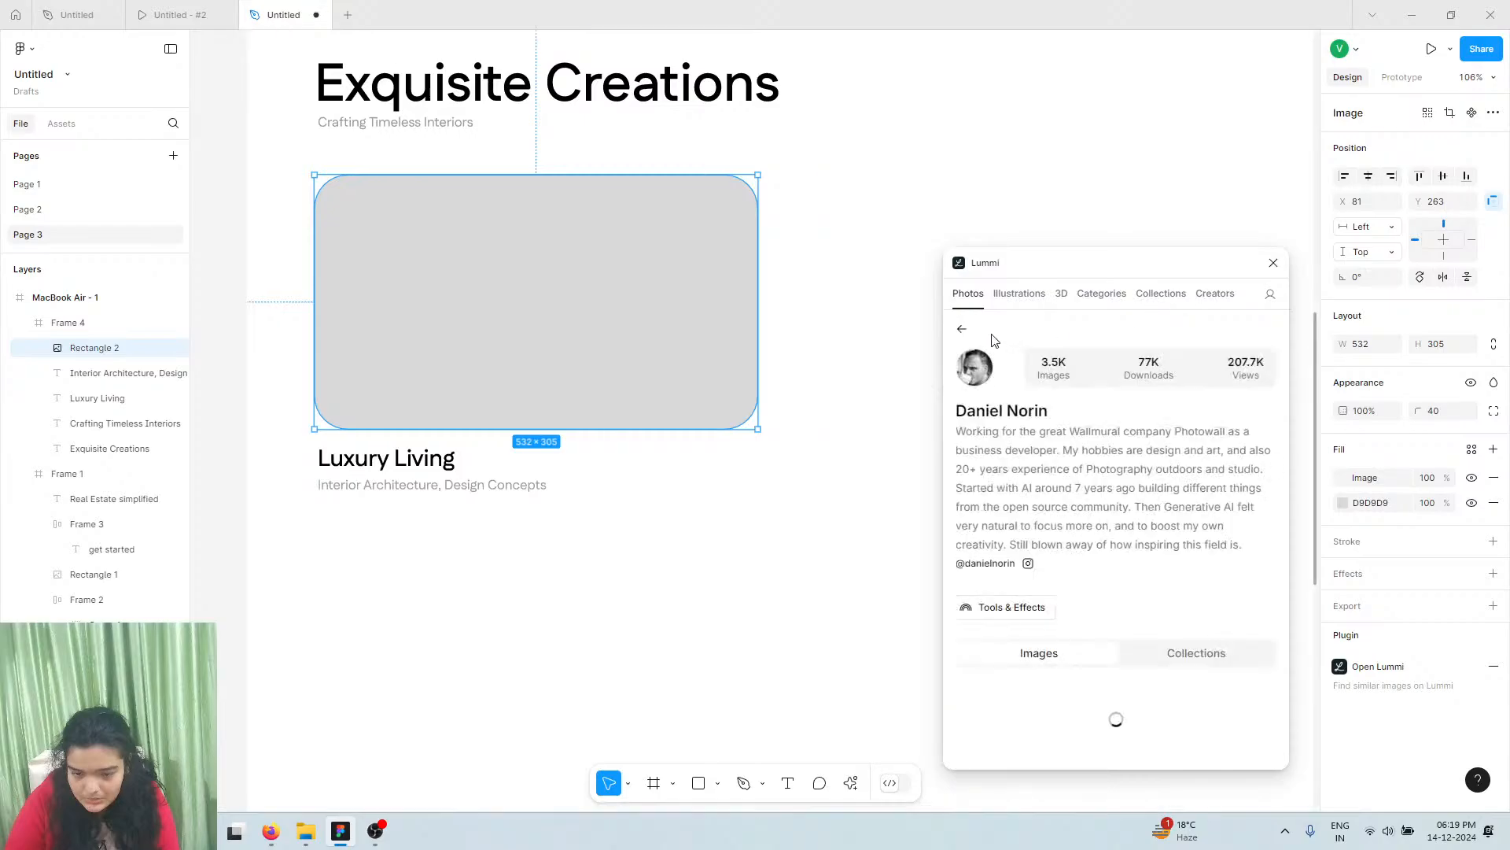
pyautogui.click(963, 331)
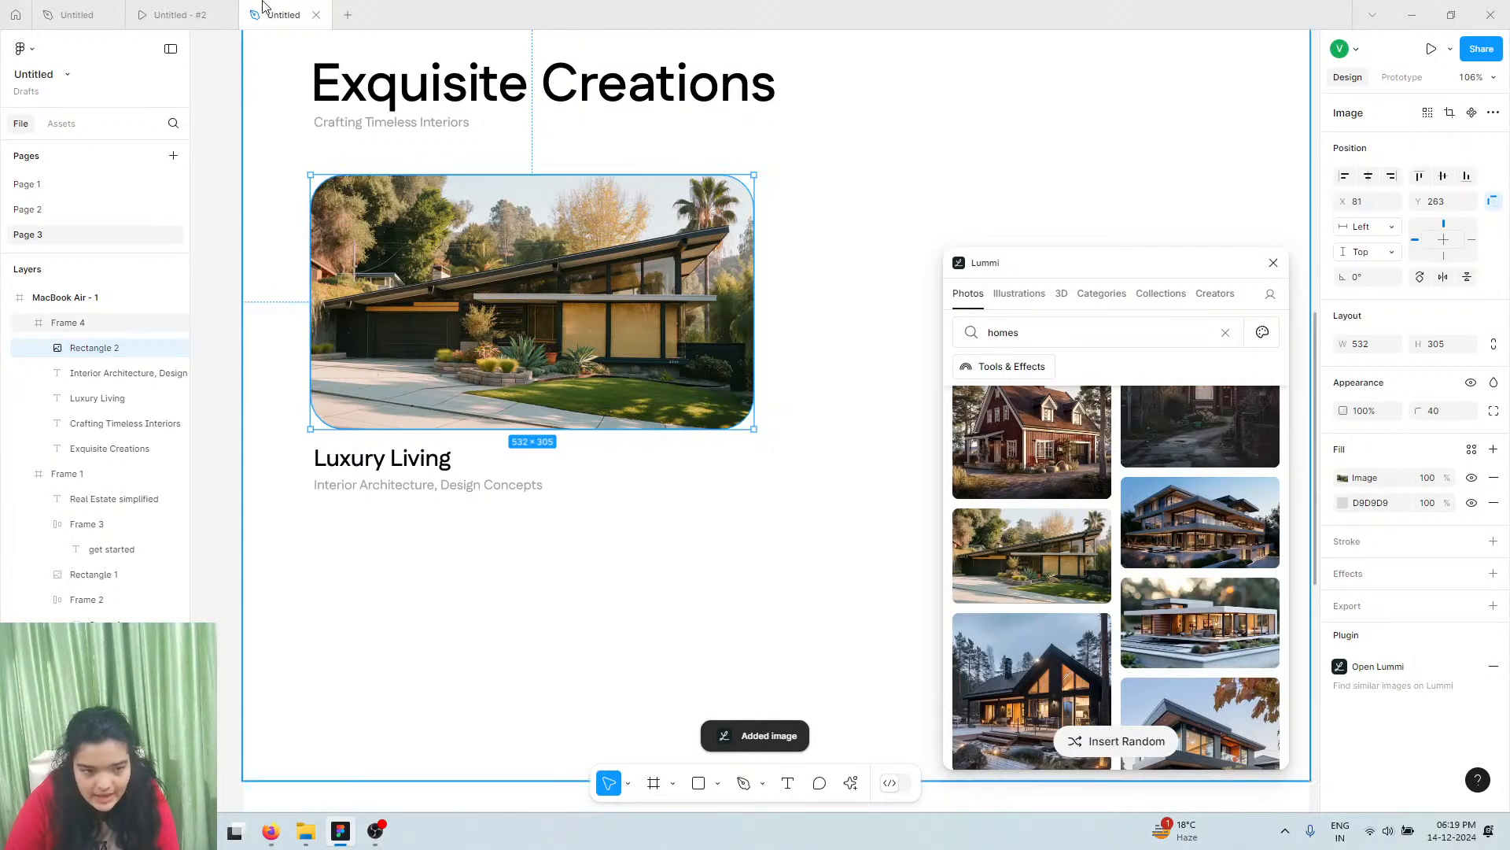
pyautogui.click(179, 15)
pyautogui.scroll(-10, 440, 372)
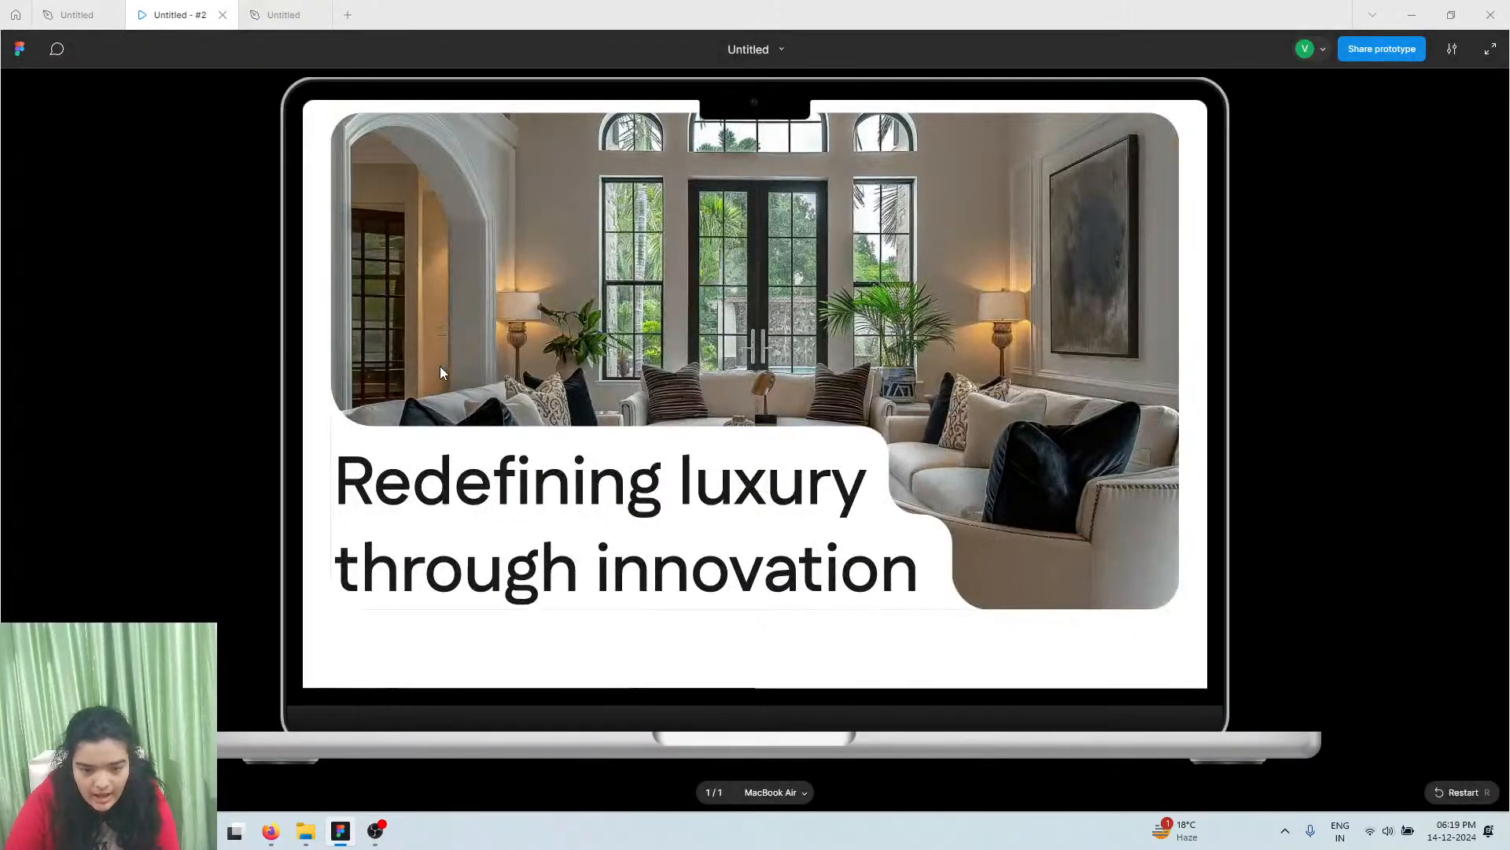
# Group the house photo, 'Luxury Living' title and subtitle into a 532 × 384 Group 2
pyautogui.scroll(5, 441, 372)
pyautogui.scroll(5, 441, 365)
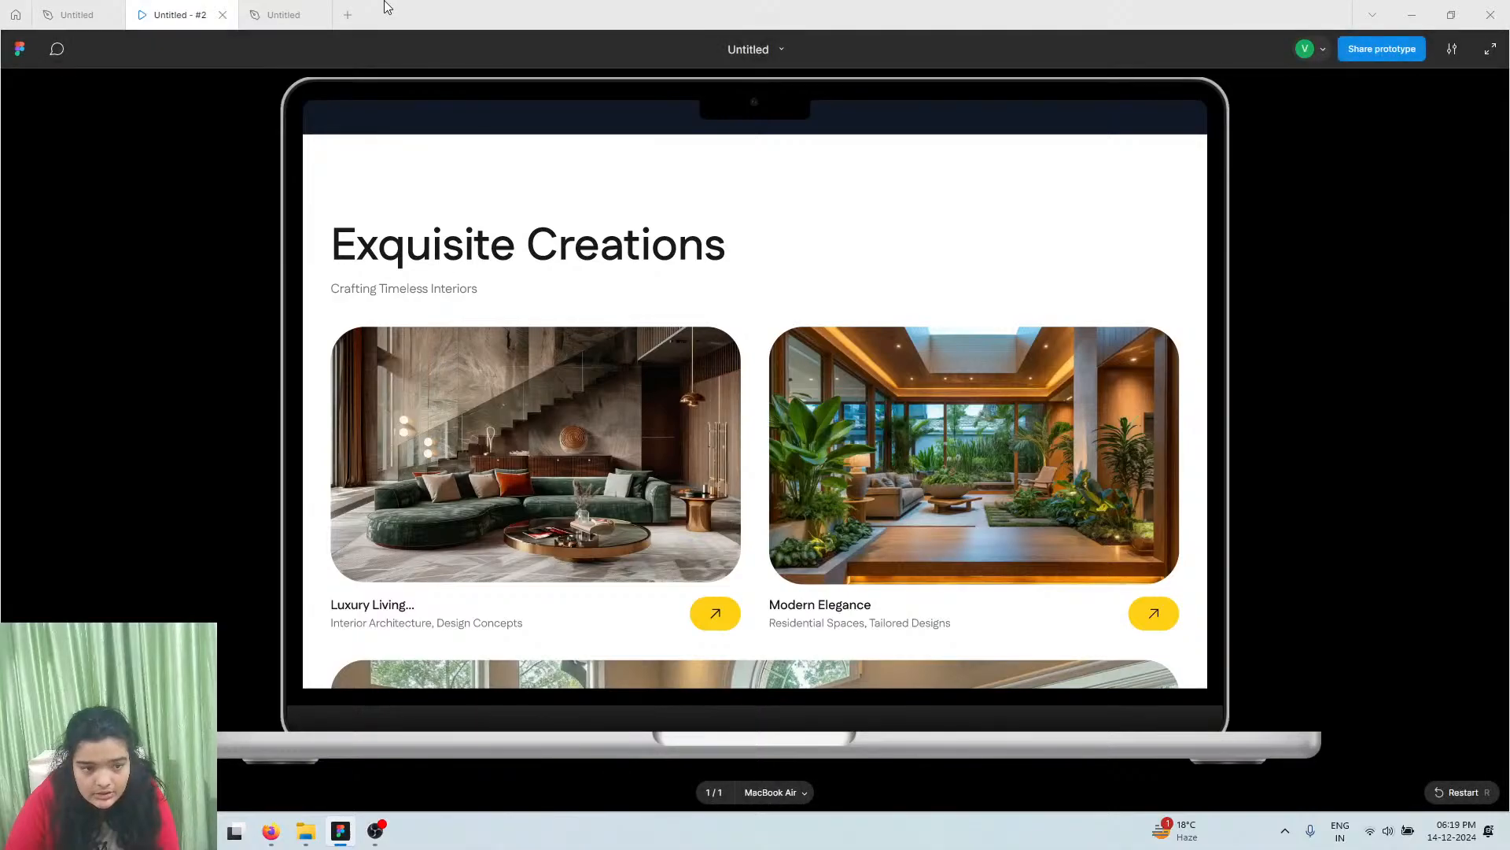
pyautogui.click(295, 16)
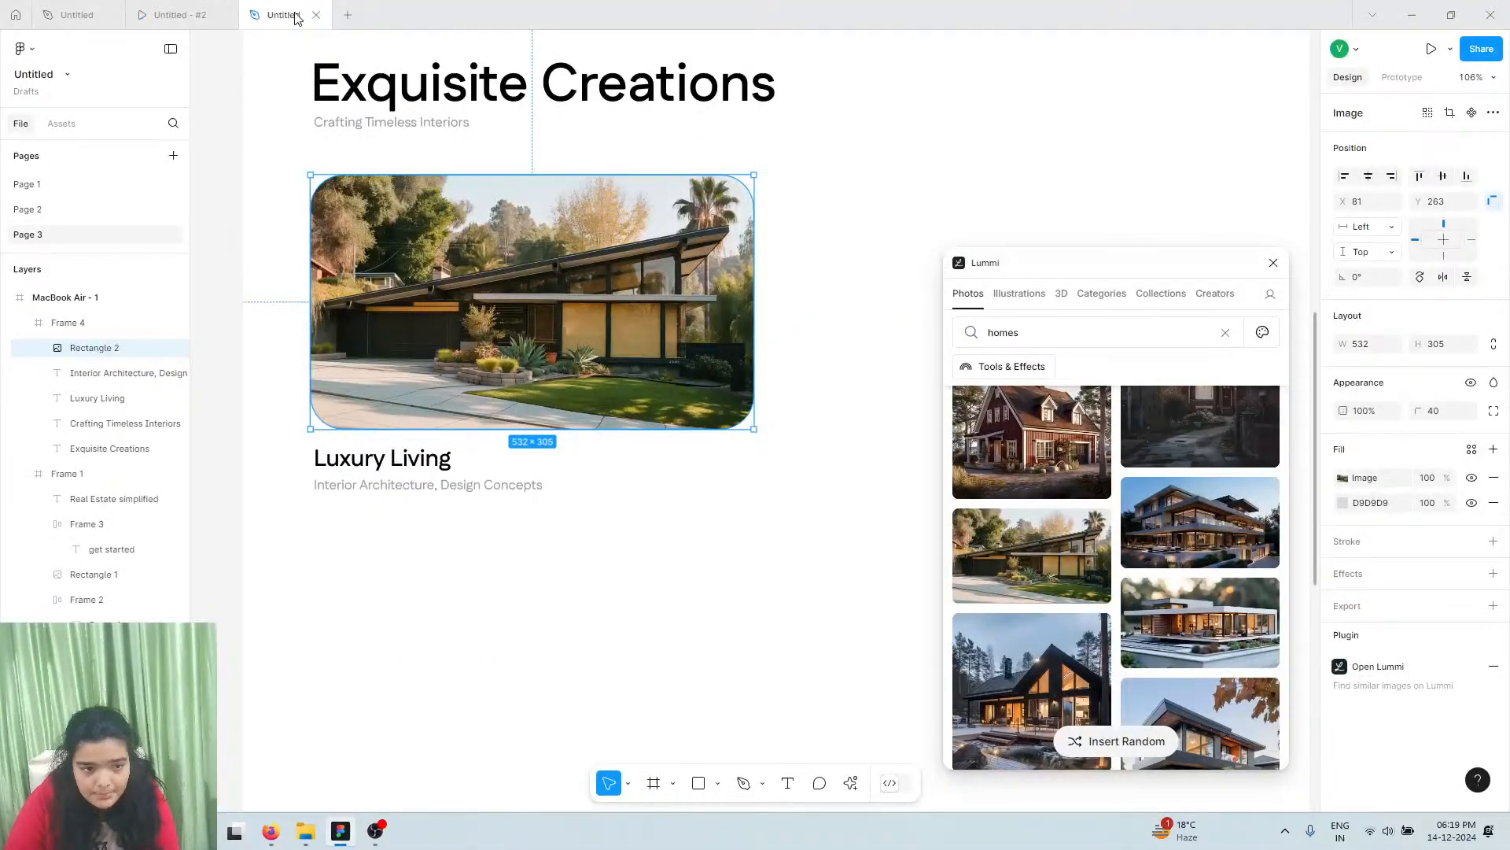
pyautogui.click(434, 480)
pyautogui.keyDown('shift'); pyautogui.click(419, 458); pyautogui.keyUp('shift')
pyautogui.keyDown('shift'); pyautogui.click(431, 391); pyautogui.keyUp('shift')
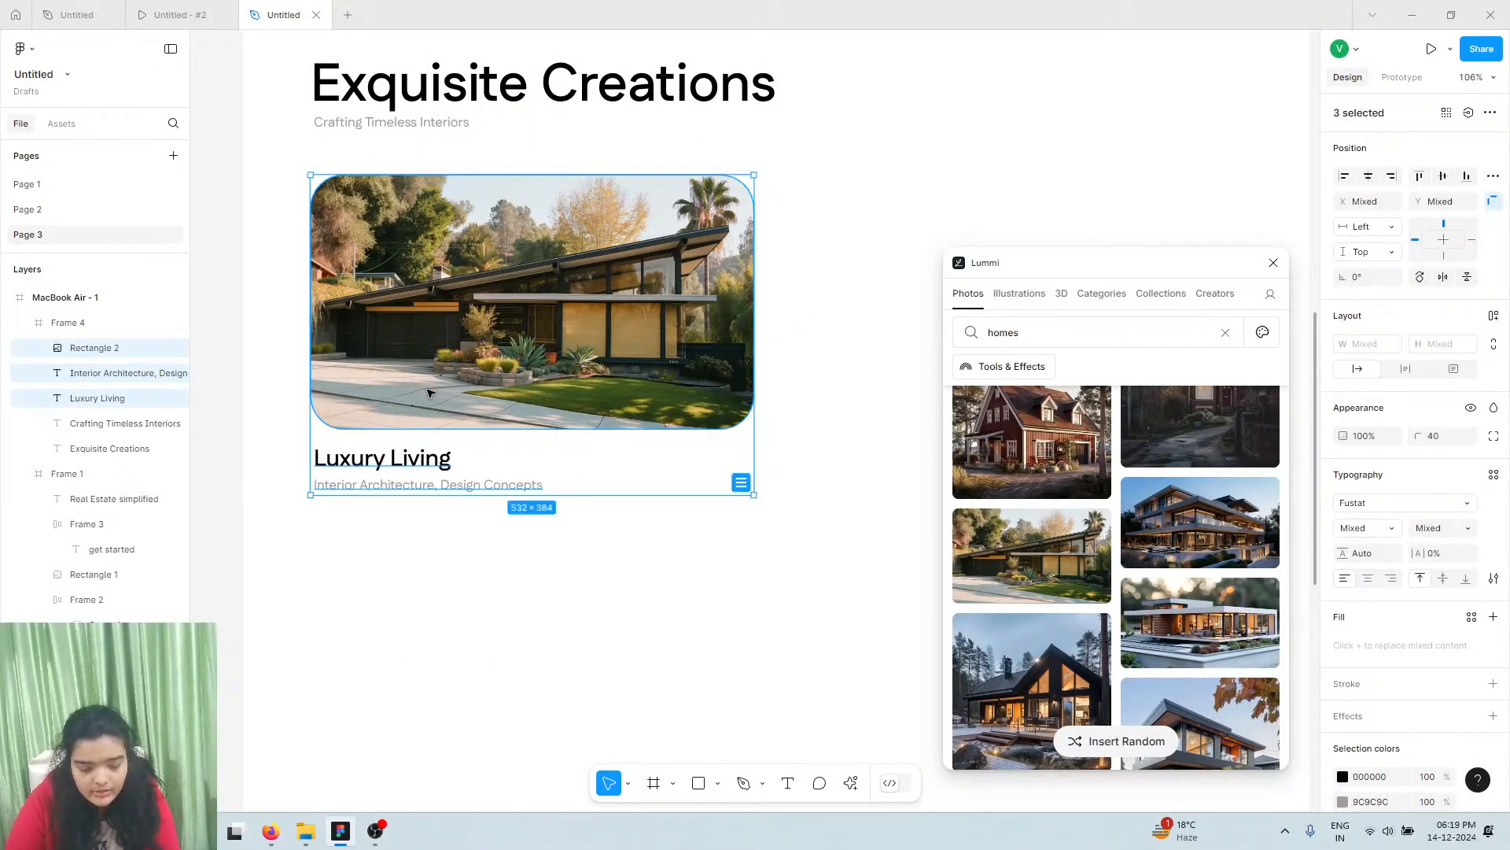
pyautogui.hotkey('ctrl', 'g')
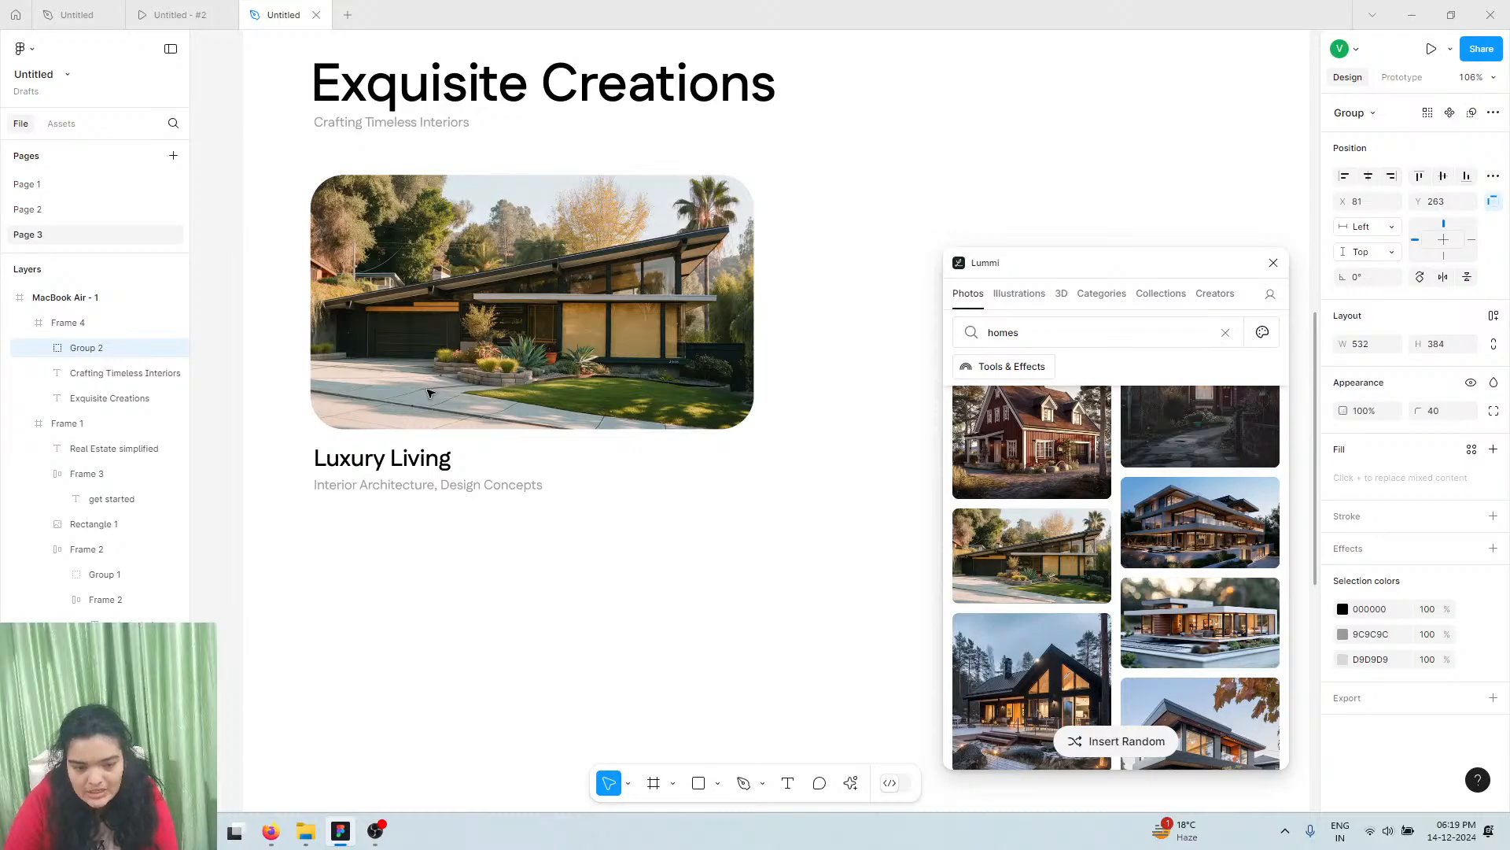
# Close the Lummi plugin window
pyautogui.scroll(-5, 431, 391)
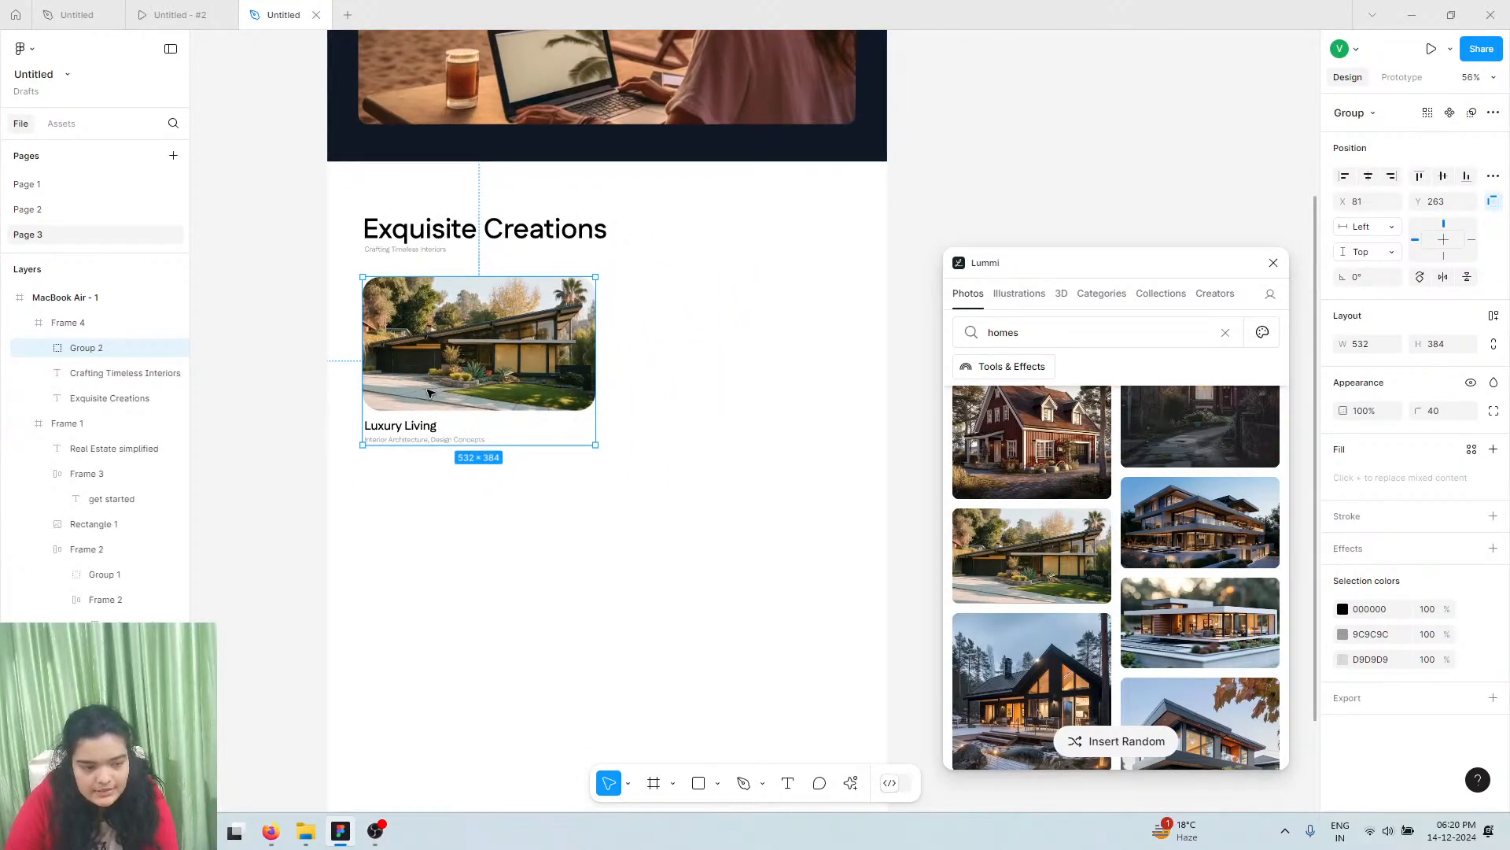
pyautogui.click(1273, 262)
pyautogui.scroll(10, 573, 365)
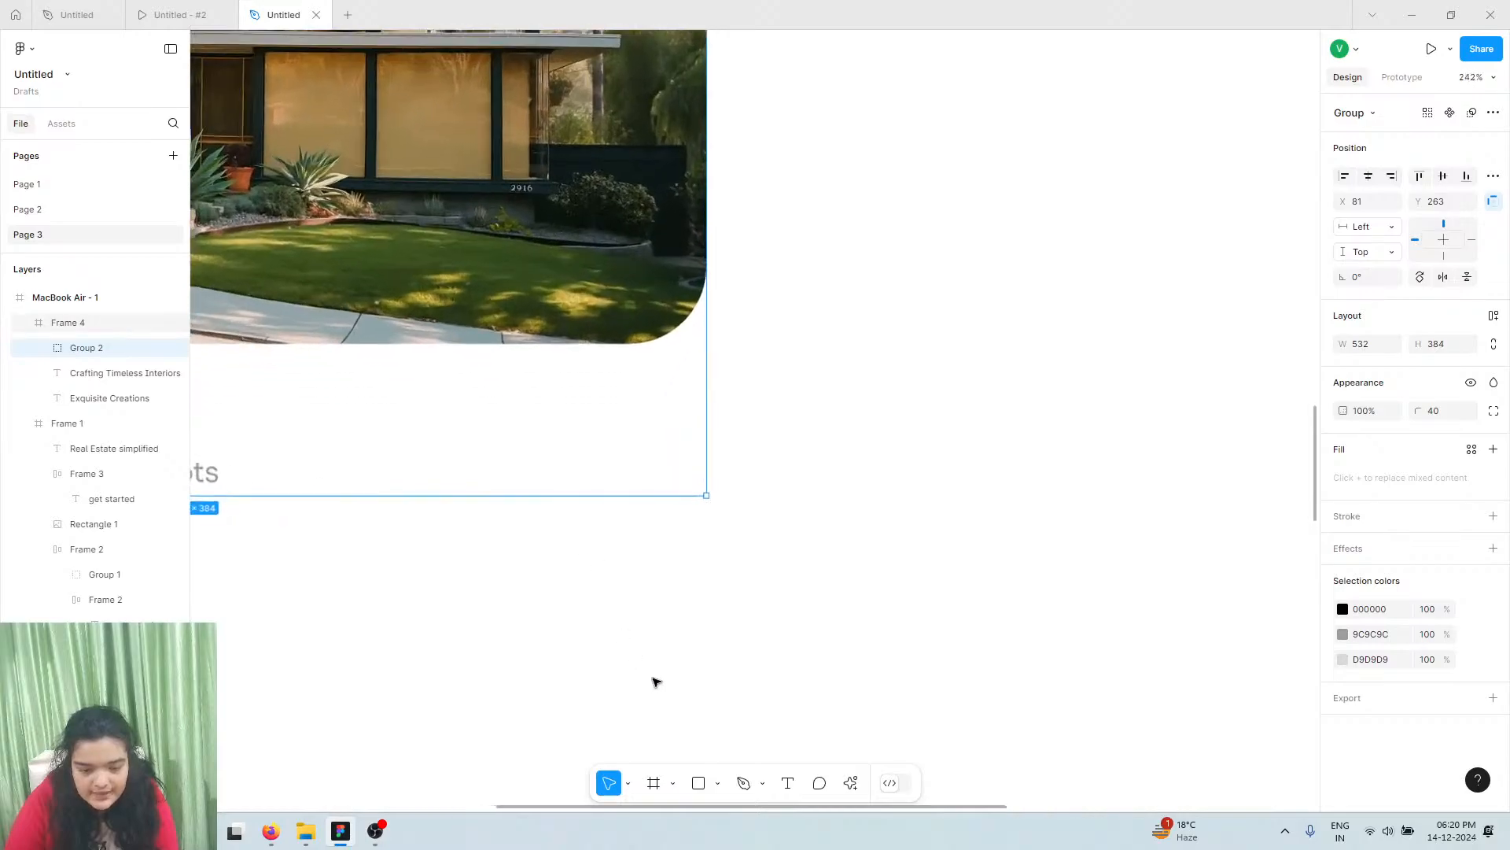
pyautogui.scroll(1, 606, 543)
# Draw a 76×40 rectangle below the photo with corner radius 13
pyautogui.press('r')
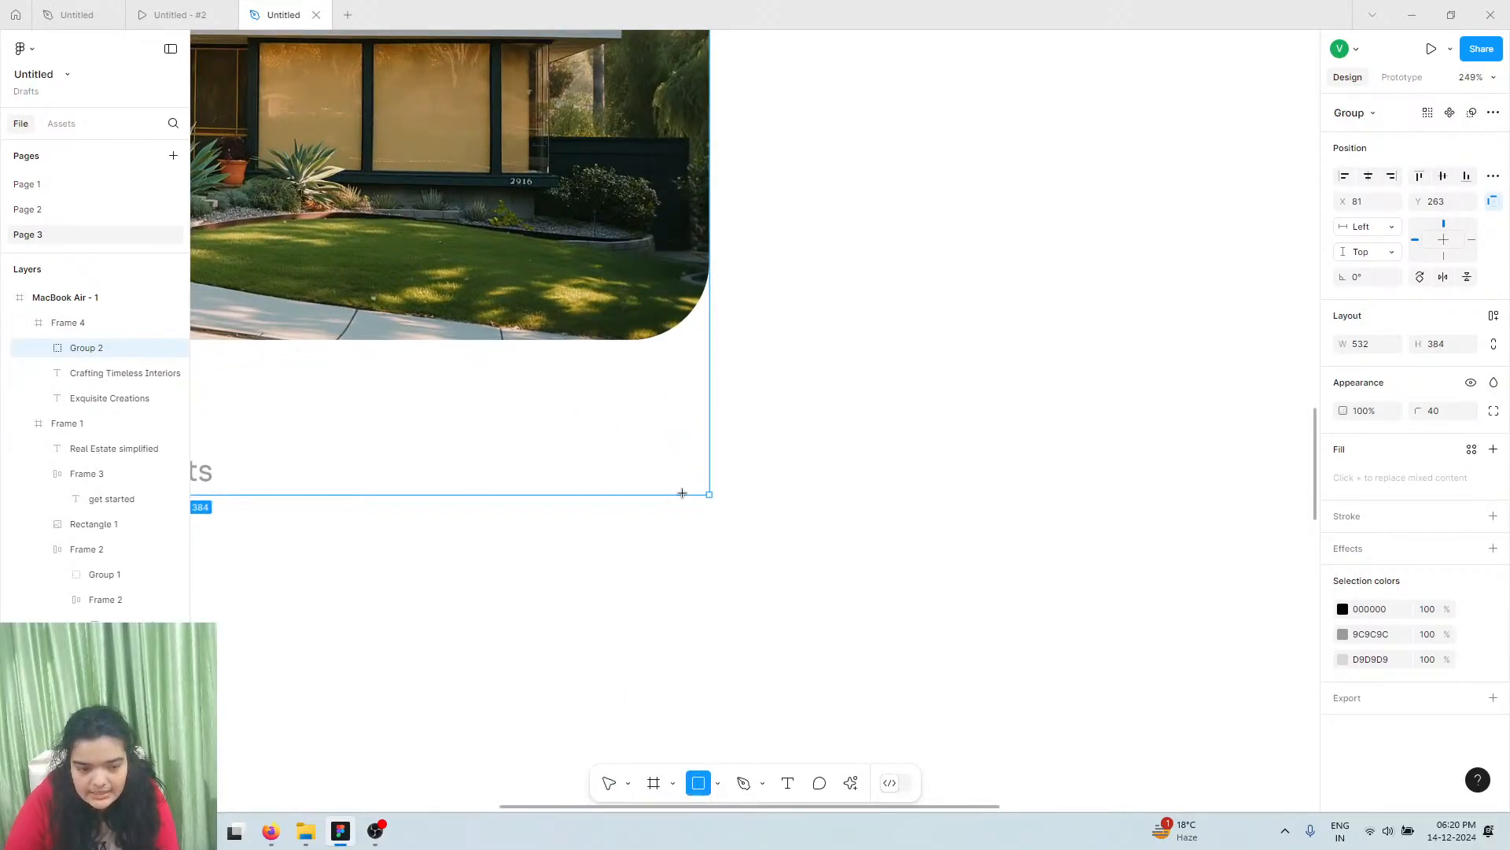
pyautogui.moveTo(555, 416); pyautogui.dragTo(708, 495)
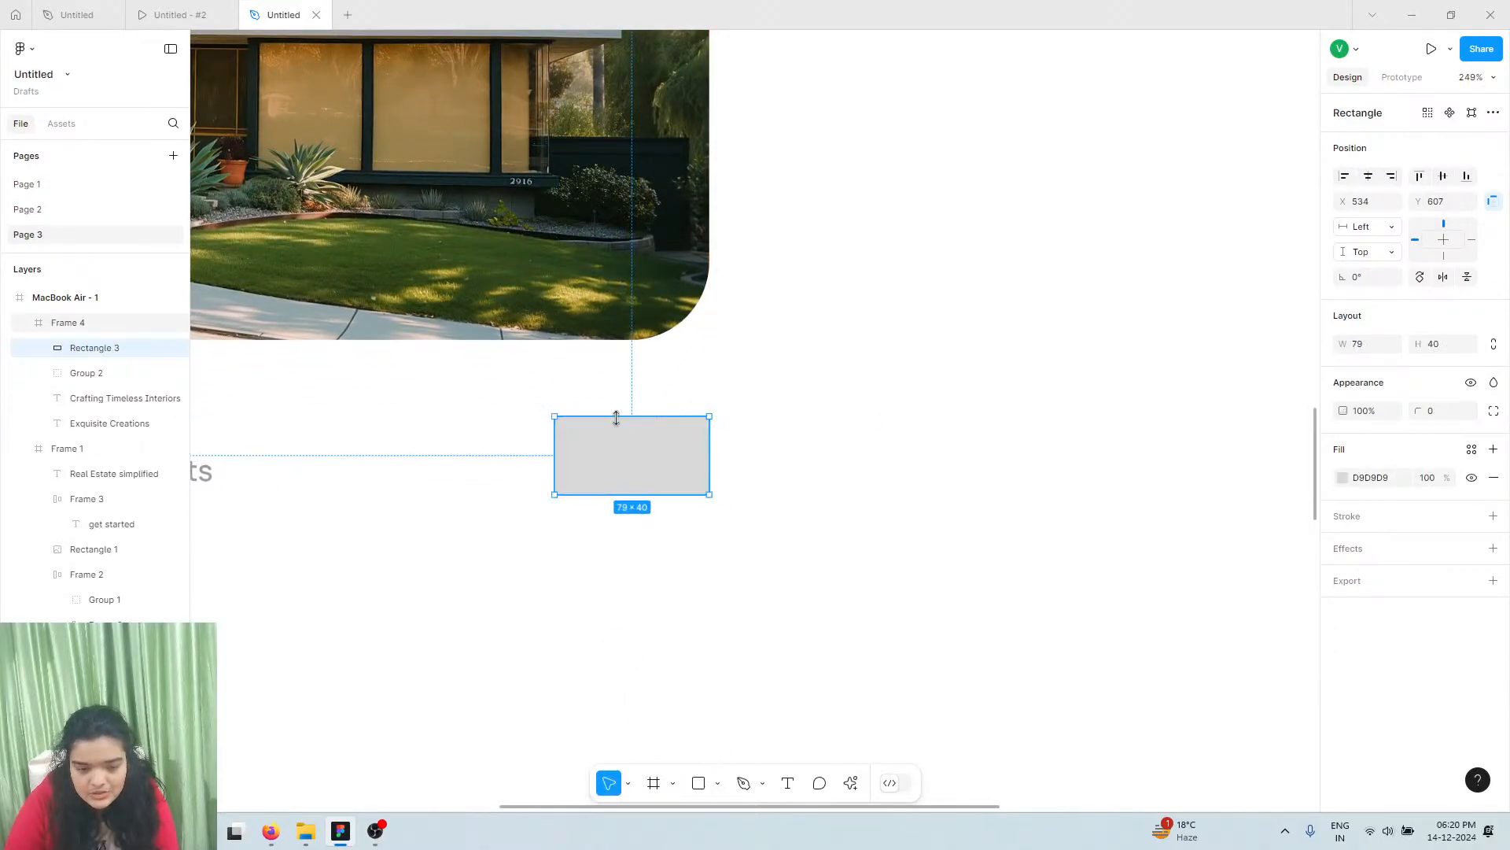
pyautogui.moveTo(555, 417); pyautogui.dragTo(558, 416)
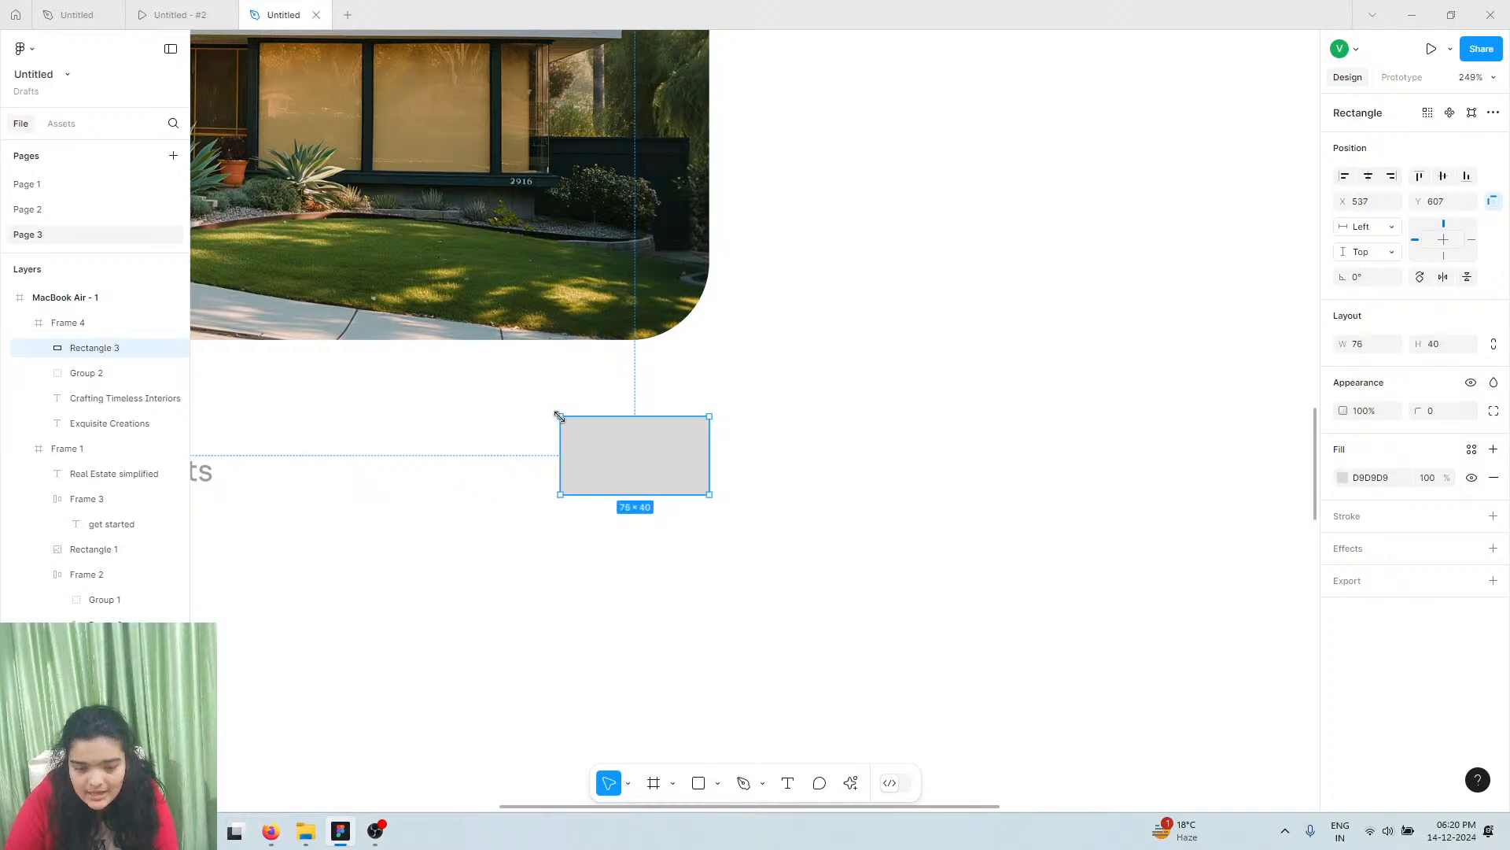
pyautogui.moveTo(1416, 409); pyautogui.dragTo(1331, 374)
pyautogui.moveTo(6, 411); pyautogui.dragTo(1382, 526)
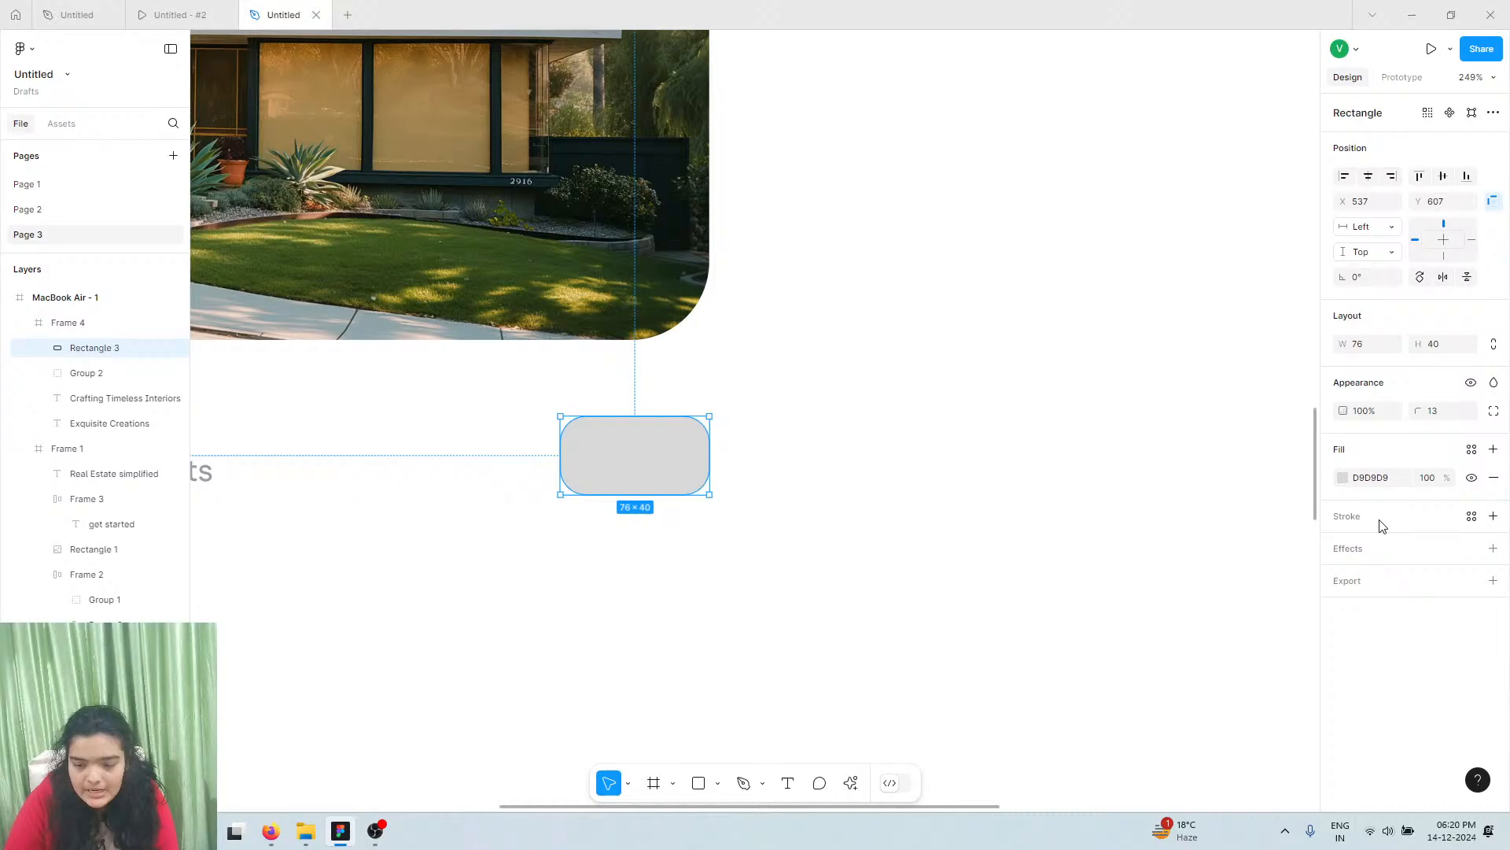
# Fill the rectangle with amber FBC000
pyautogui.click(1342, 480)
pyautogui.click(1203, 623)
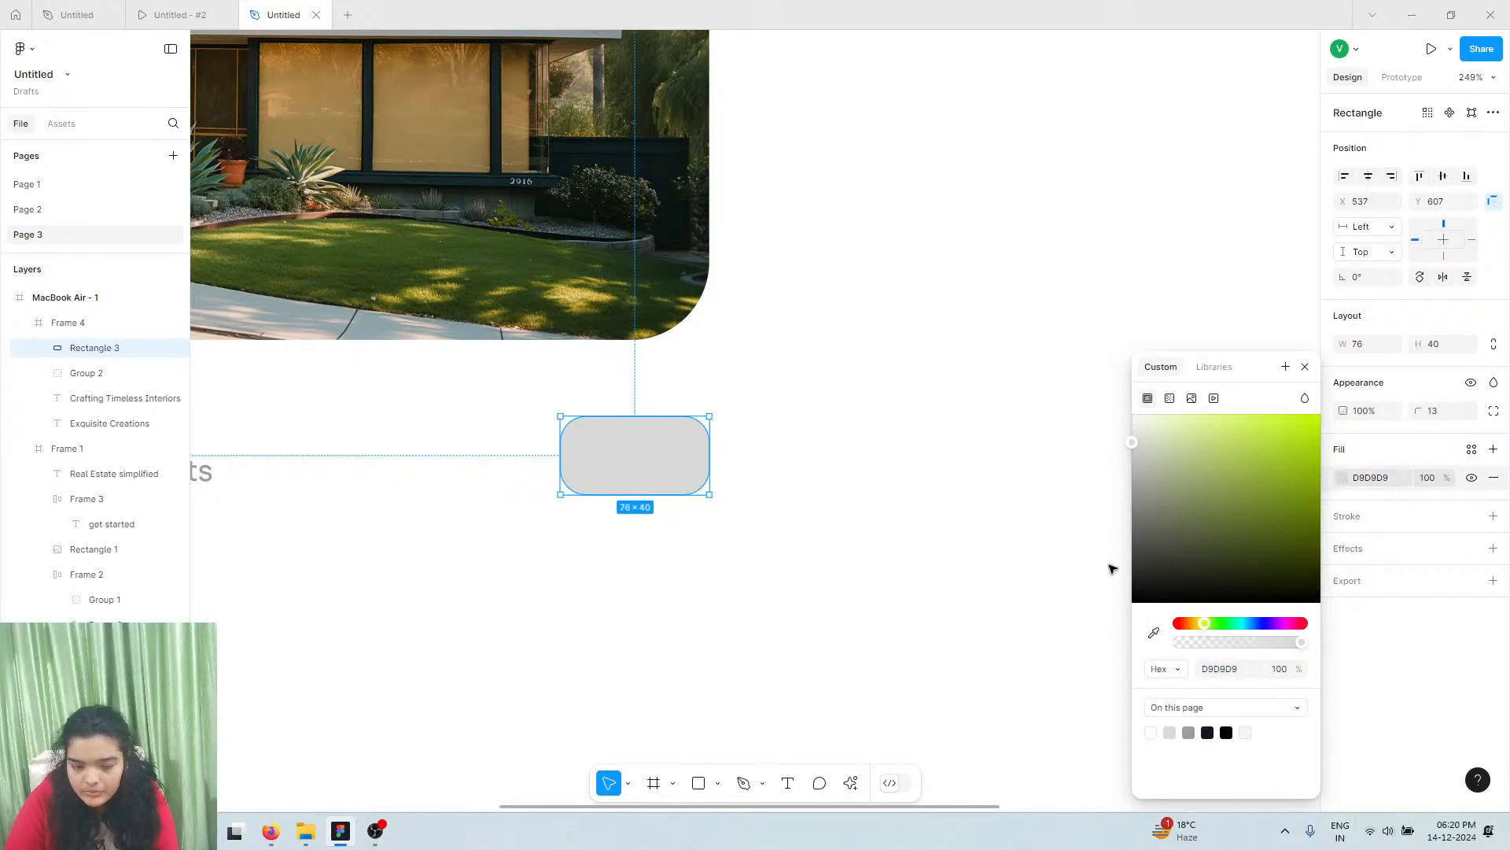
pyautogui.moveTo(1193, 634); pyautogui.dragTo(1199, 634)
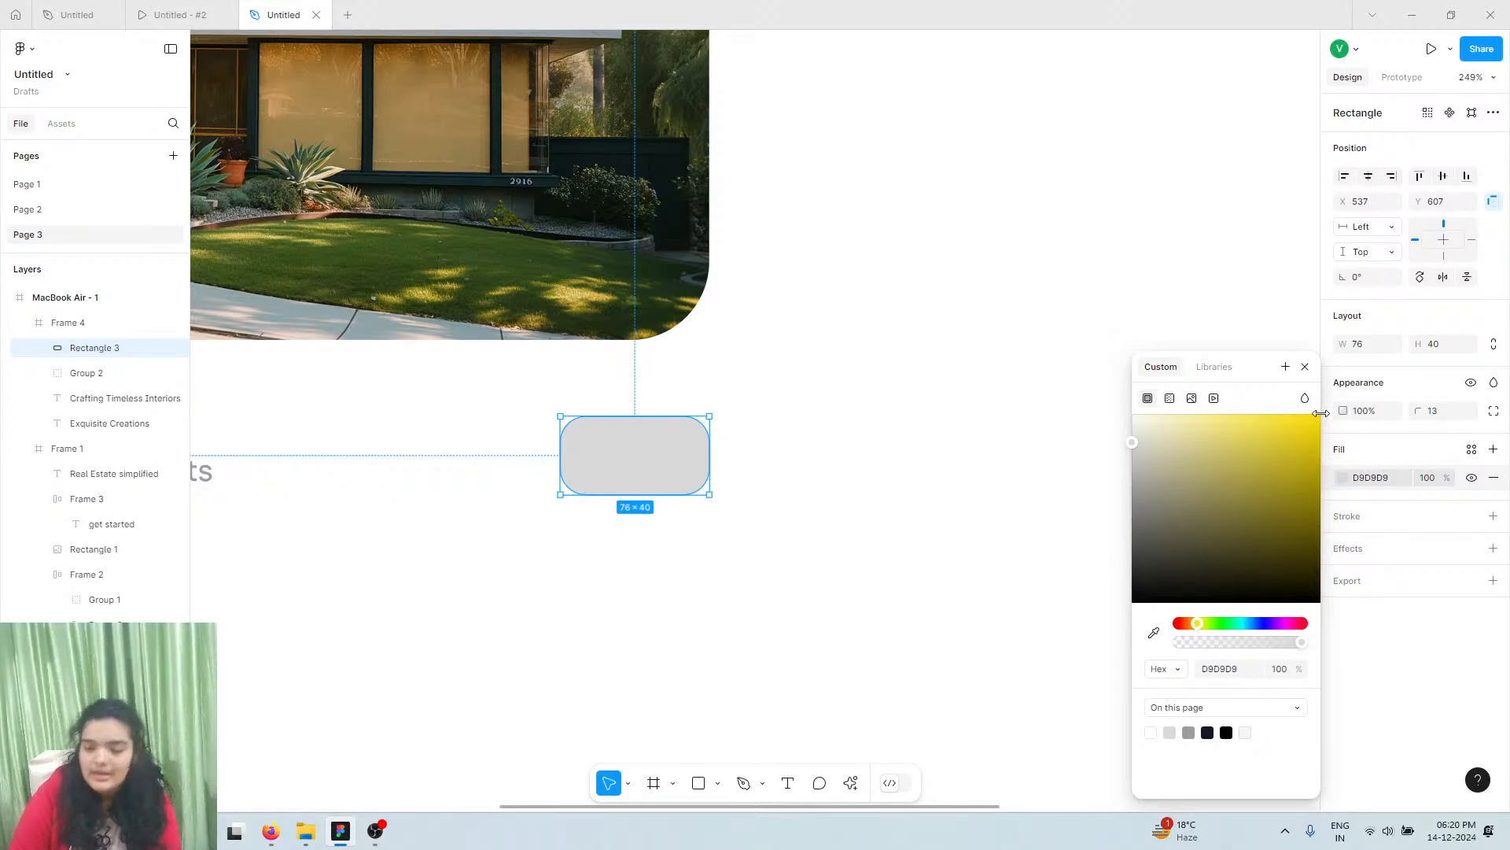
pyautogui.moveTo(1312, 419); pyautogui.dragTo(1373, 414)
pyautogui.moveTo(1196, 623); pyautogui.dragTo(1196, 628)
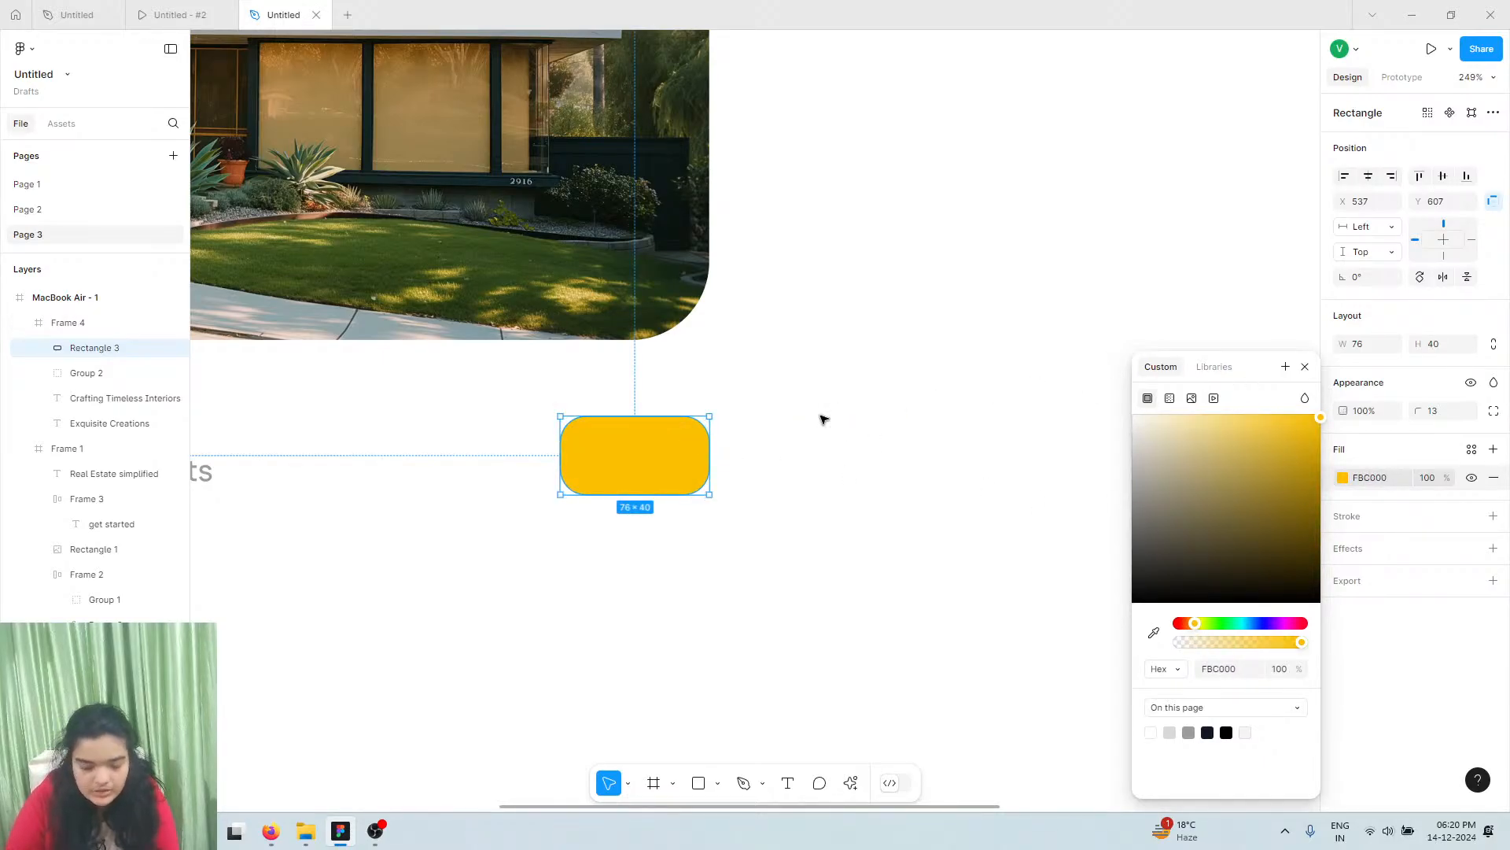
pyautogui.click(790, 744)
# Import the link-next arrow icon from an Iconify search for 'next'
pyautogui.click(851, 784)
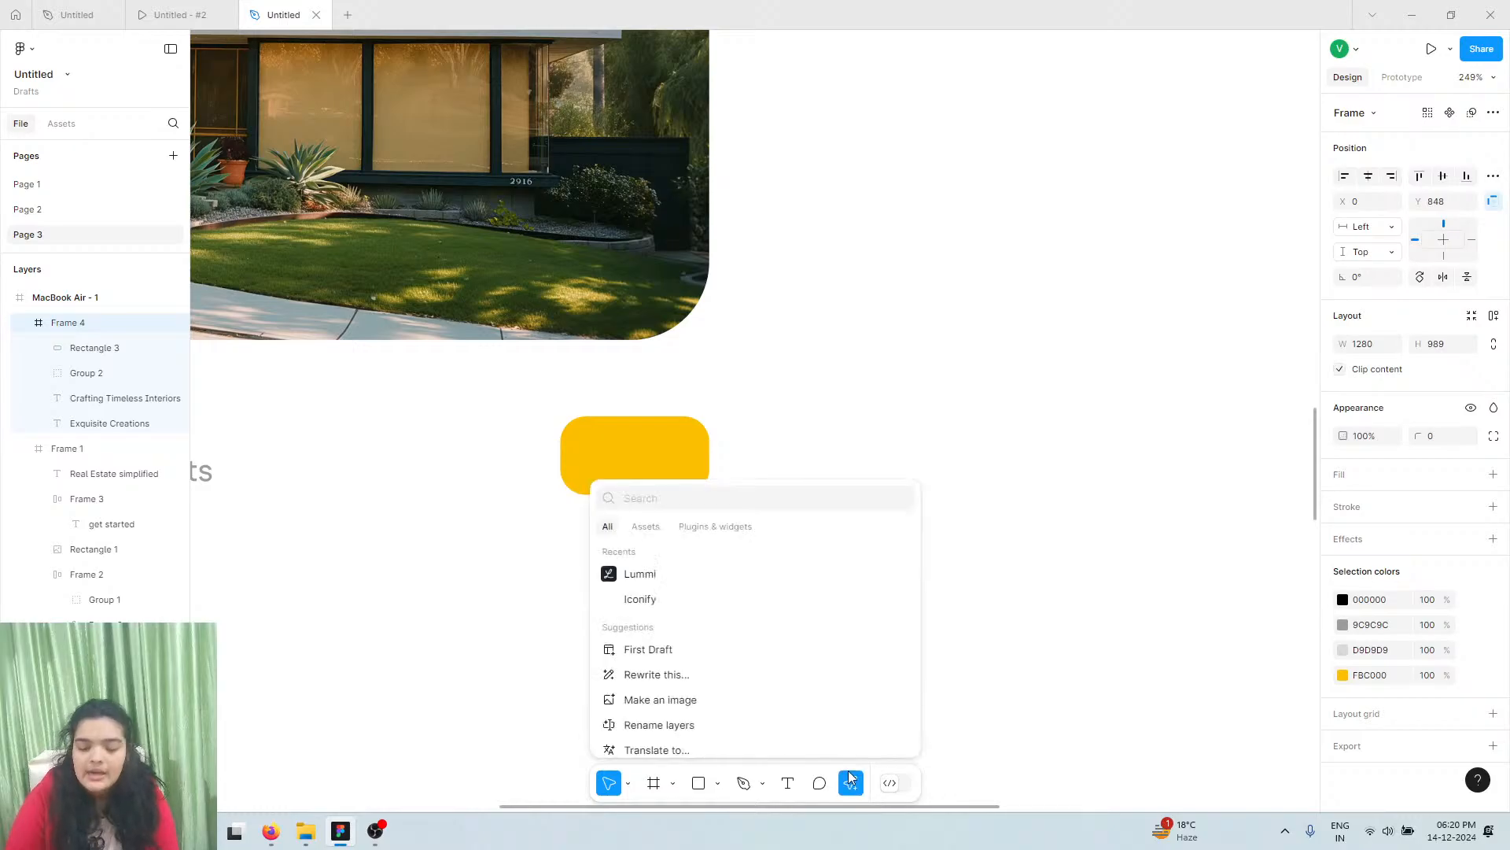
pyautogui.click(633, 600)
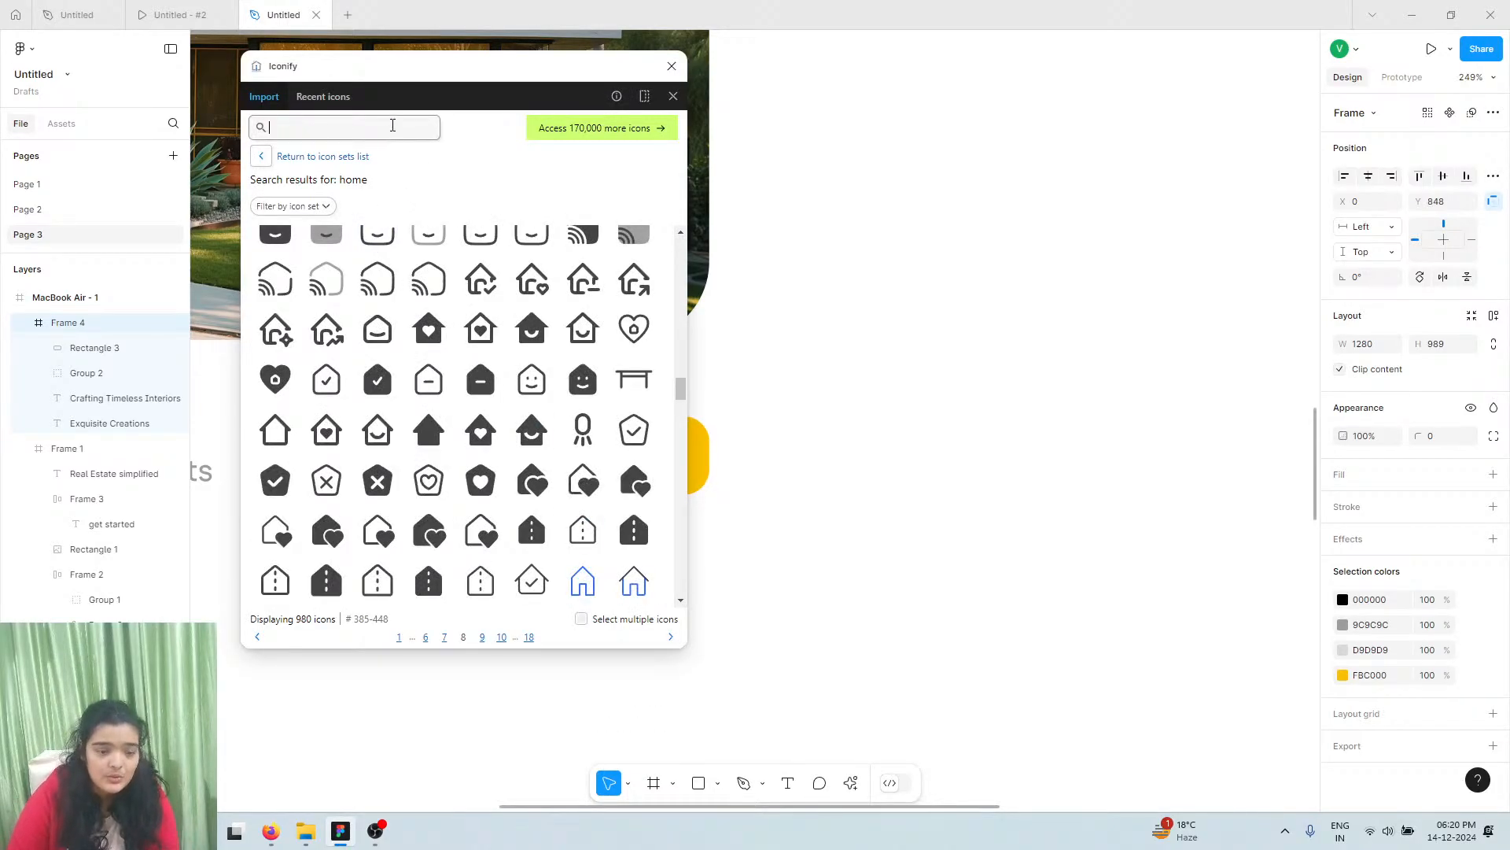
pyautogui.write('ne')
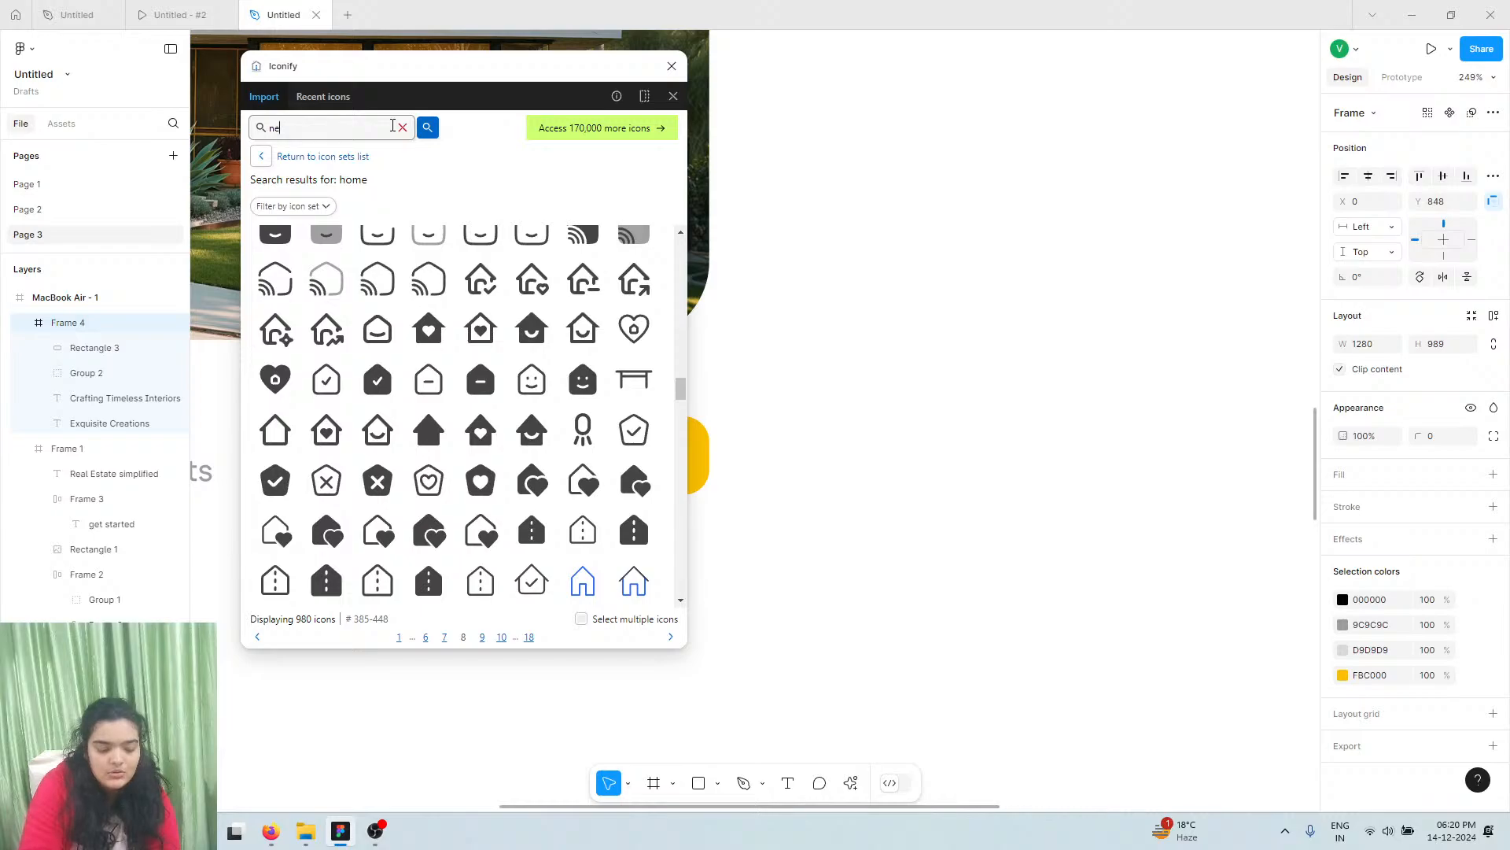
pyautogui.write('xt')
pyautogui.press('Return')
pyautogui.scroll(-3, 394, 373)
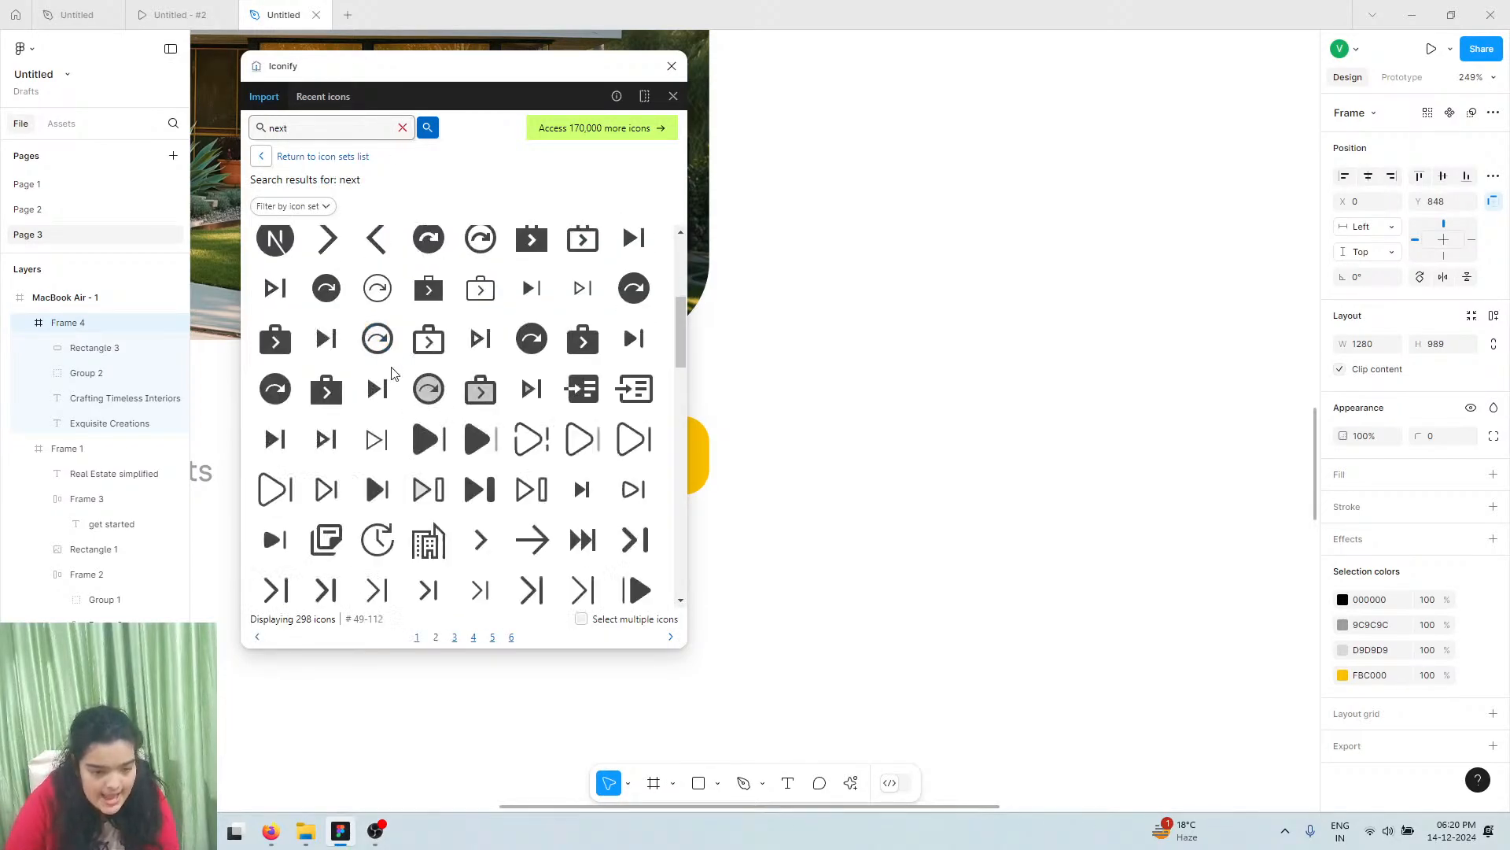
pyautogui.scroll(-3, 374, 486)
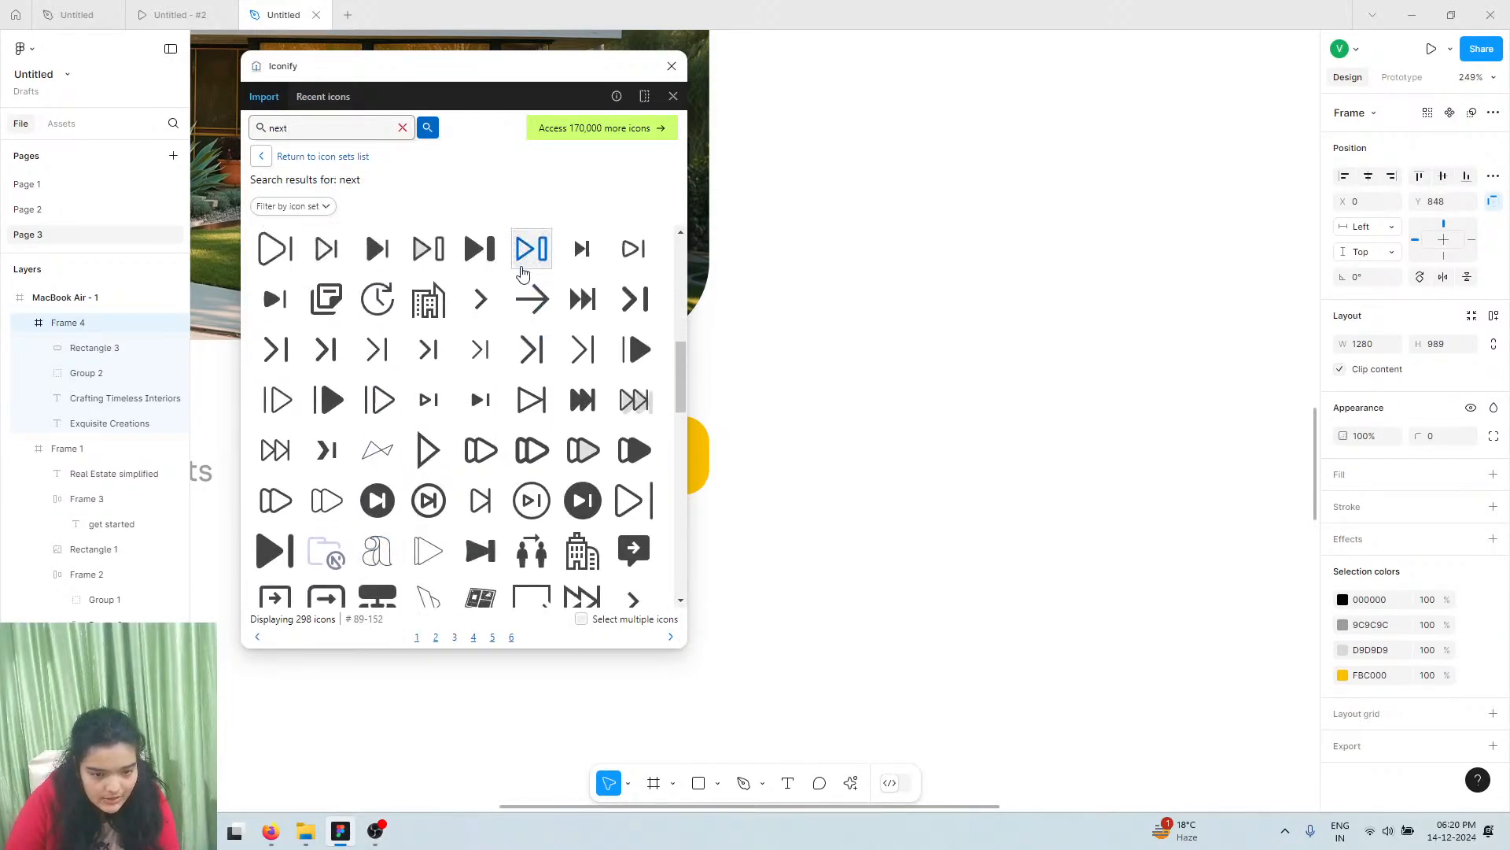
pyautogui.click(531, 299)
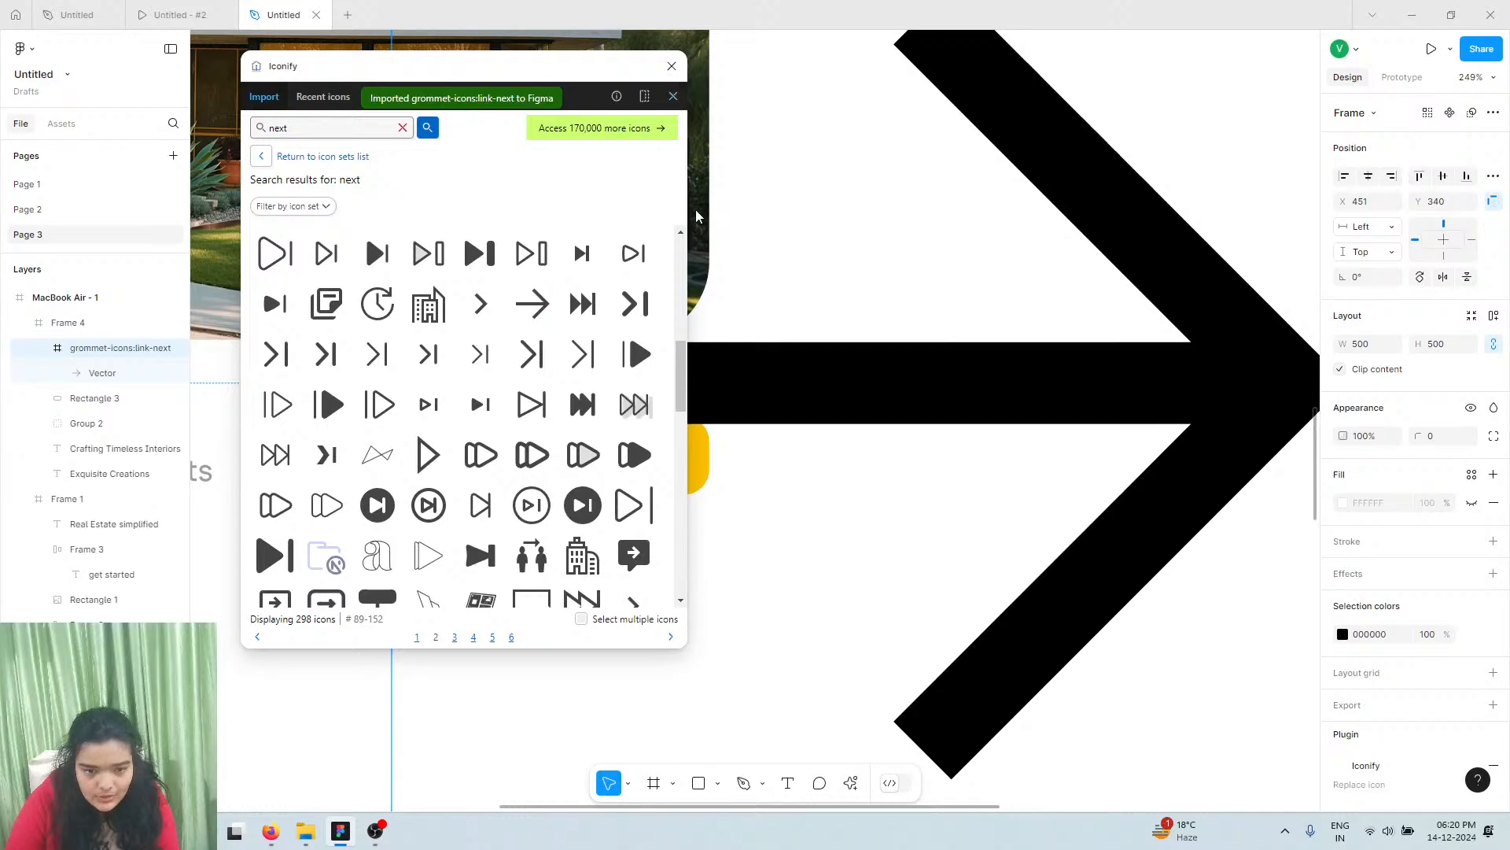
pyautogui.click(672, 66)
# Thin the arrow's stroke and shrink it to 22×22 inside the yellow button
pyautogui.moveTo(391, 254); pyautogui.dragTo(1015, 327)
pyautogui.moveTo(1298, 399); pyautogui.dragTo(614, 432)
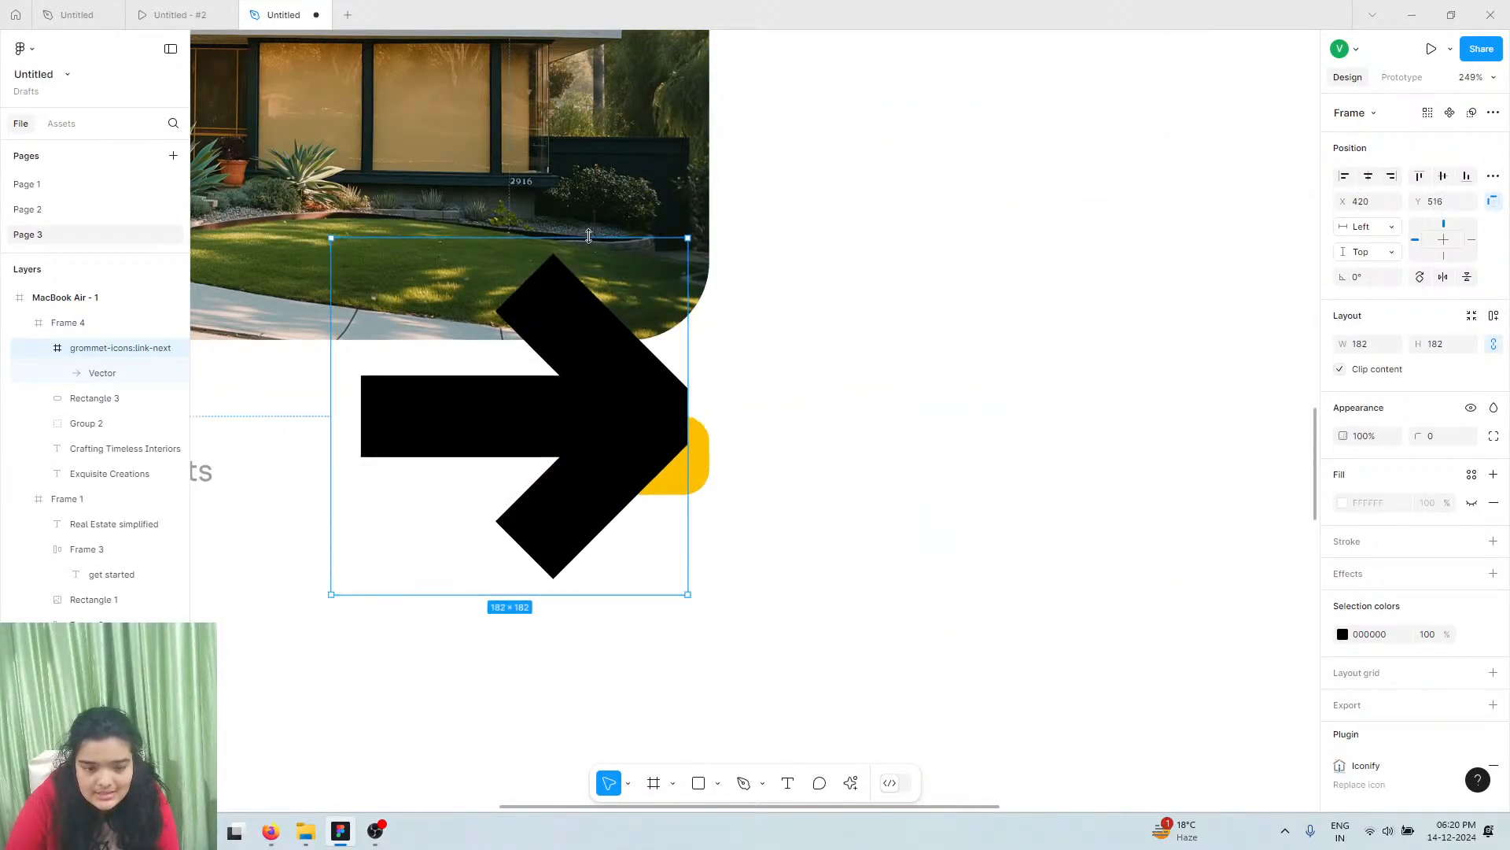
pyautogui.moveTo(596, 327); pyautogui.dragTo(619, 485)
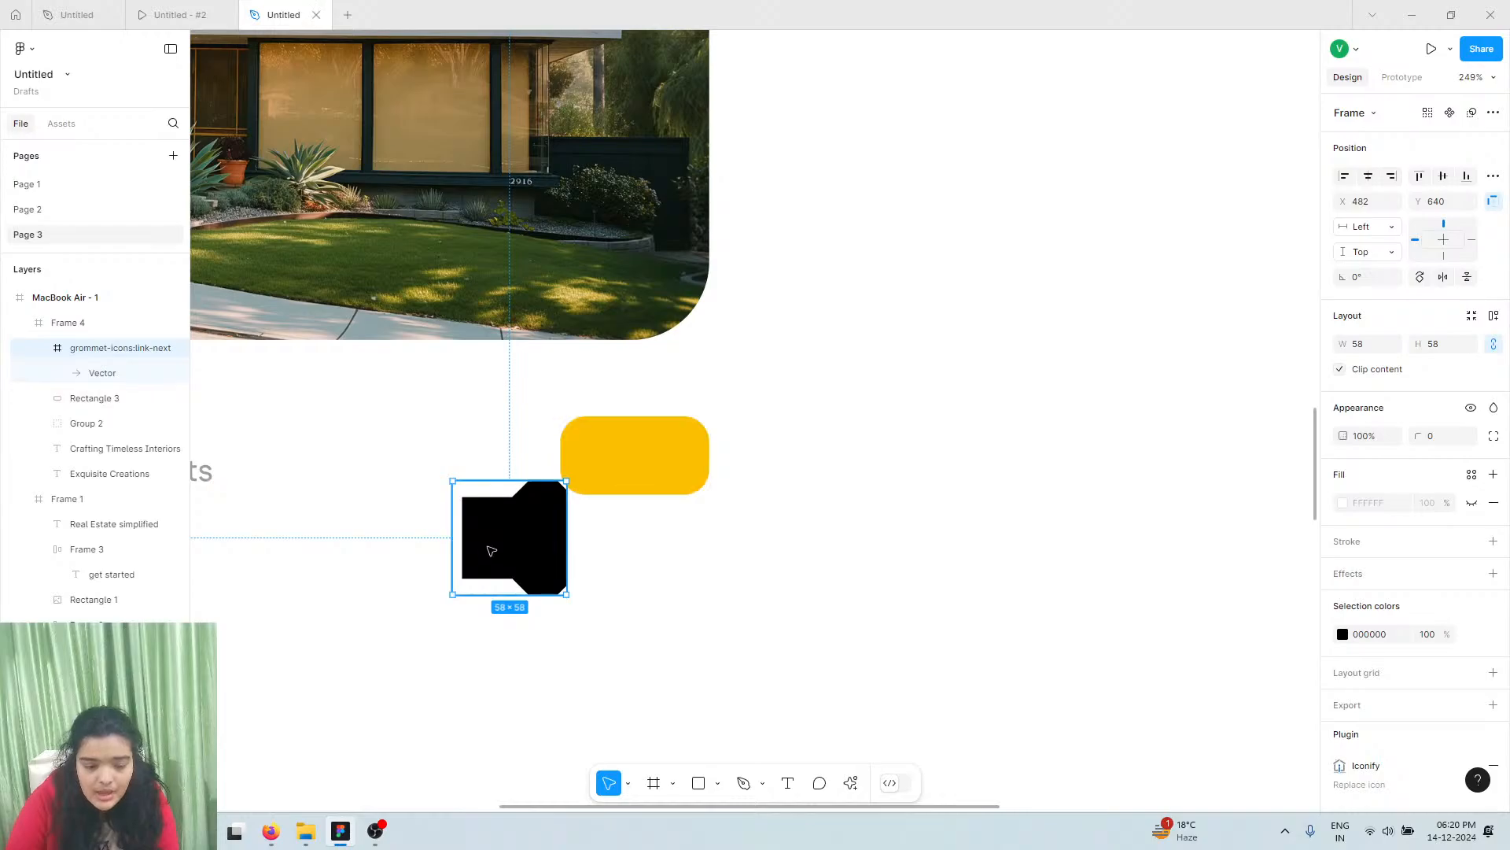
pyautogui.doubleClick(494, 548)
pyautogui.moveTo(1408, 534); pyautogui.dragTo(1357, 527)
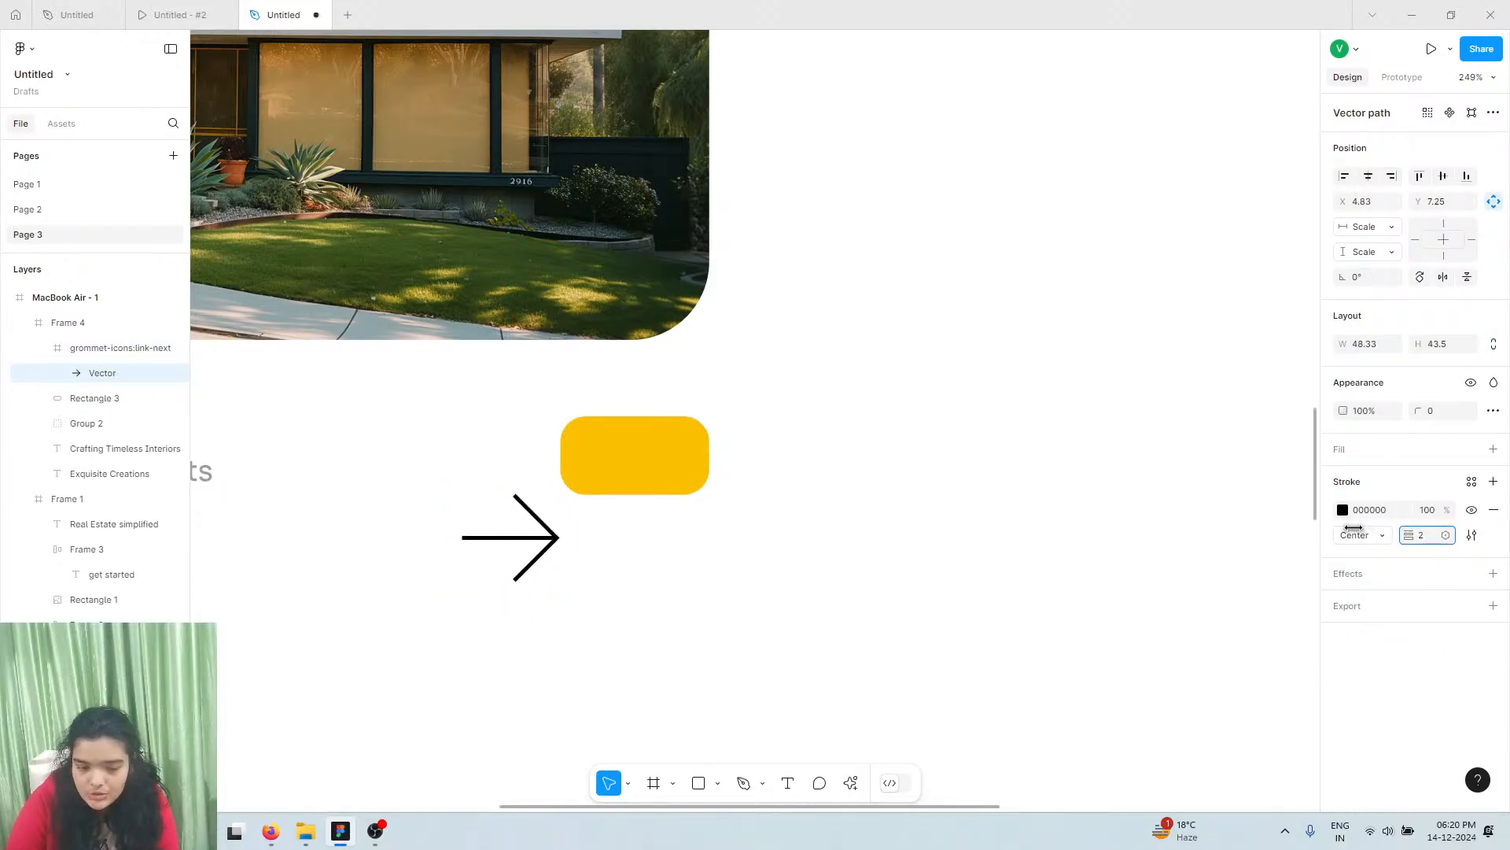
pyautogui.click(477, 483)
pyautogui.moveTo(476, 483); pyautogui.dragTo(636, 466)
# Colour the arrow dark navy 111827
pyautogui.click(1345, 635)
pyautogui.moveTo(1180, 543); pyautogui.dragTo(954, 407)
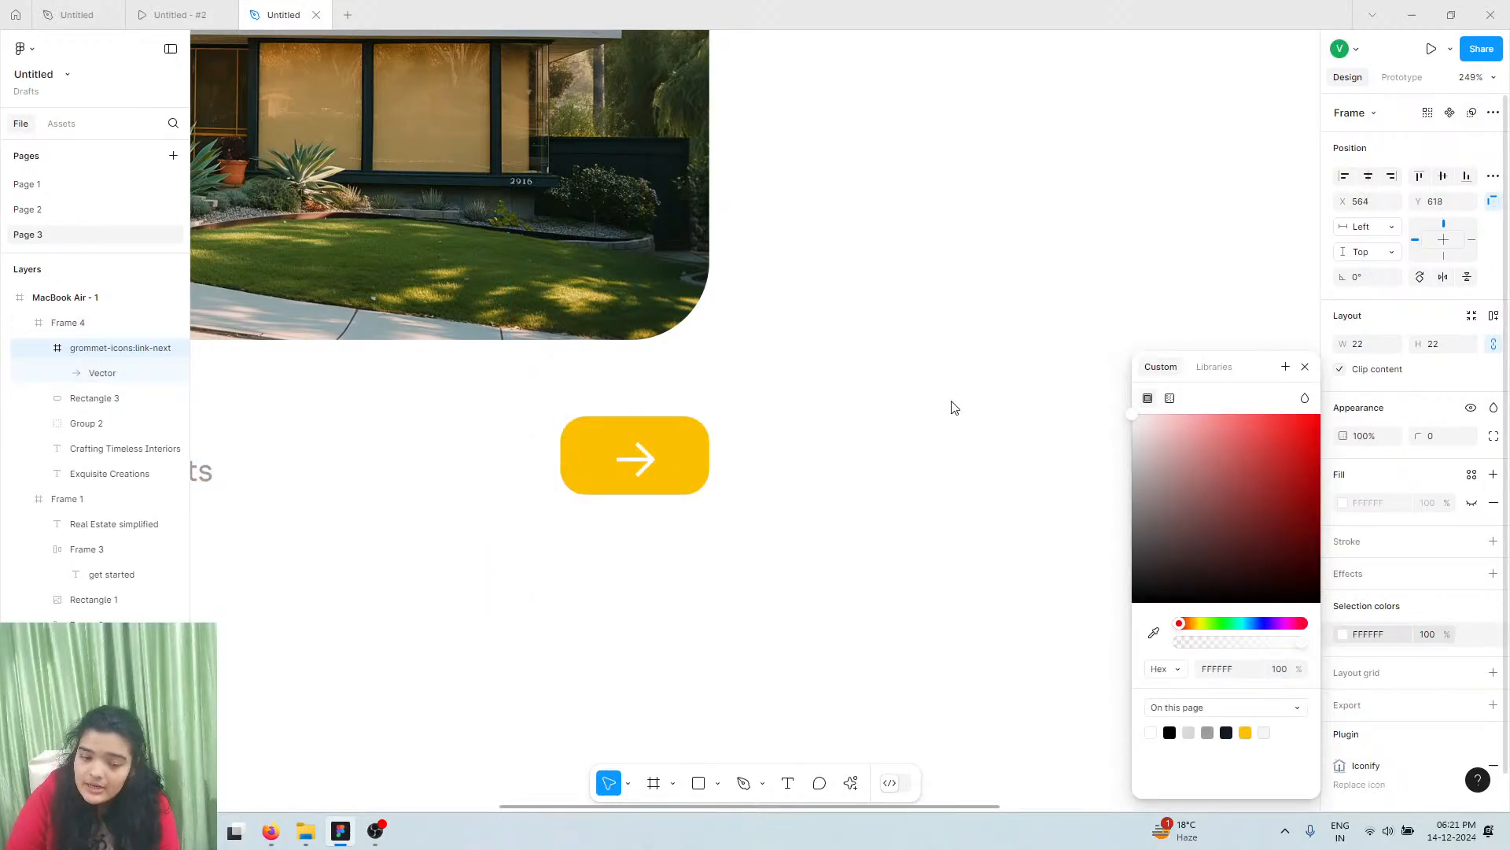
pyautogui.click(1170, 732)
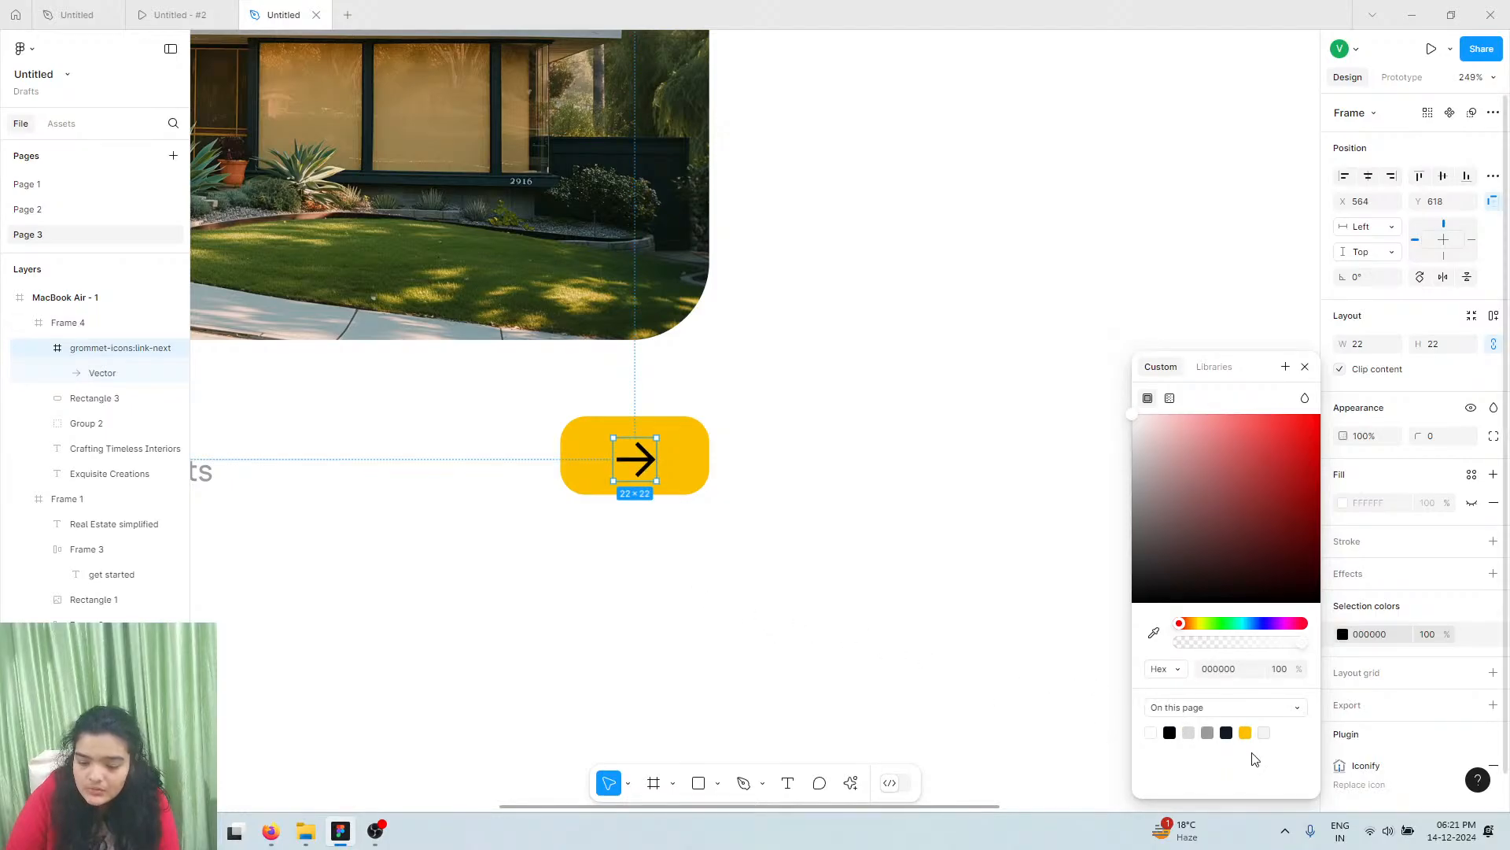
pyautogui.click(1227, 733)
pyautogui.scroll(-5, 641, 614)
pyautogui.hscroll(-5, 641, 613)
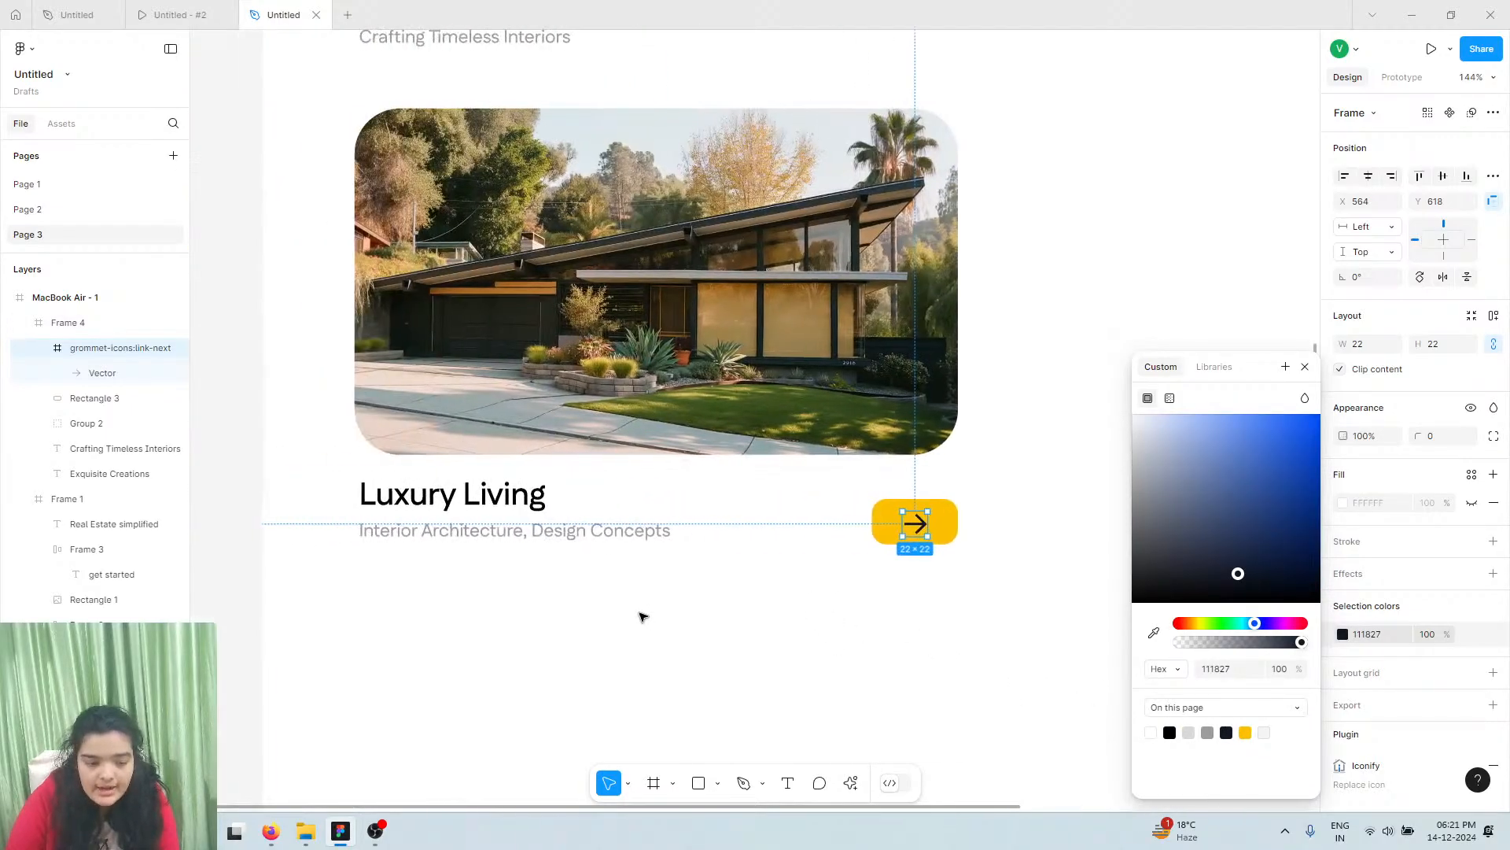
# Group the arrow and yellow rectangle into an auto layout button aligned to the photo's right edge
pyautogui.click(736, 510)
pyautogui.click(884, 517)
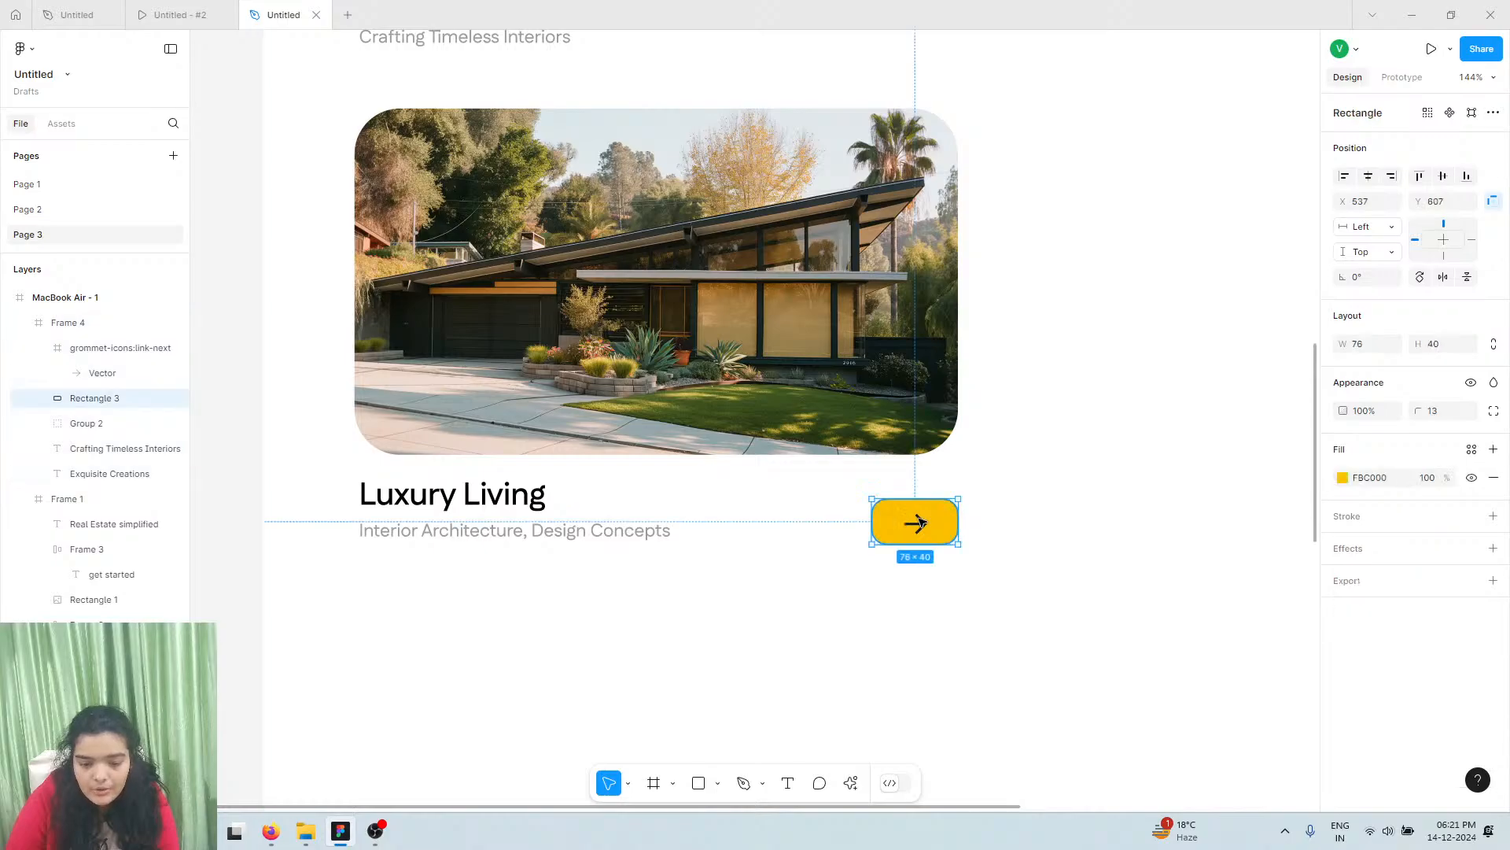
pyautogui.keyDown('shift'); pyautogui.click(925, 527); pyautogui.keyUp('shift')
pyautogui.hotkey('ctrl', 'g')
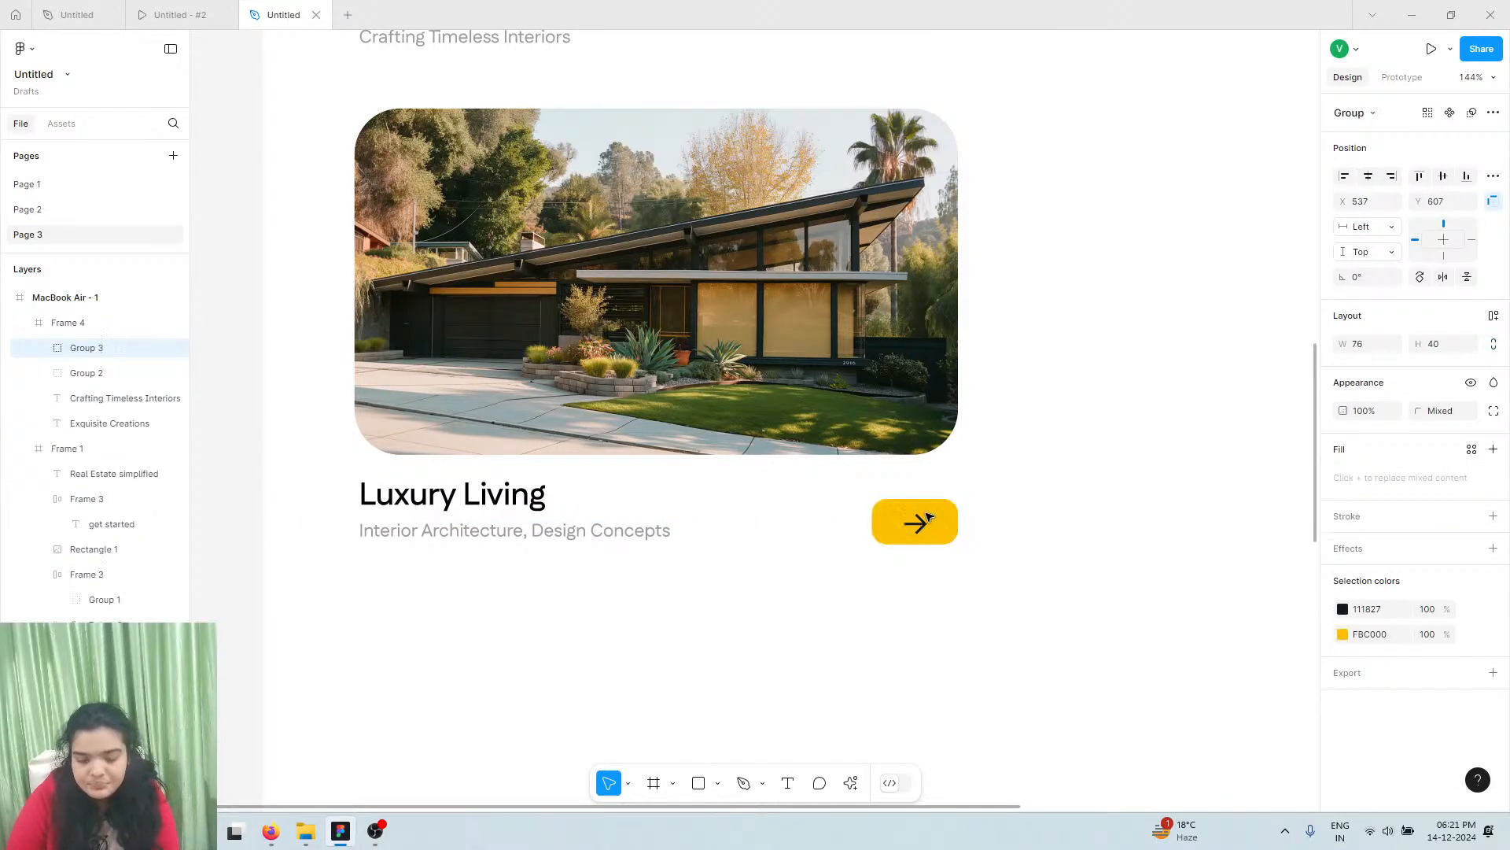
pyautogui.click(1494, 317)
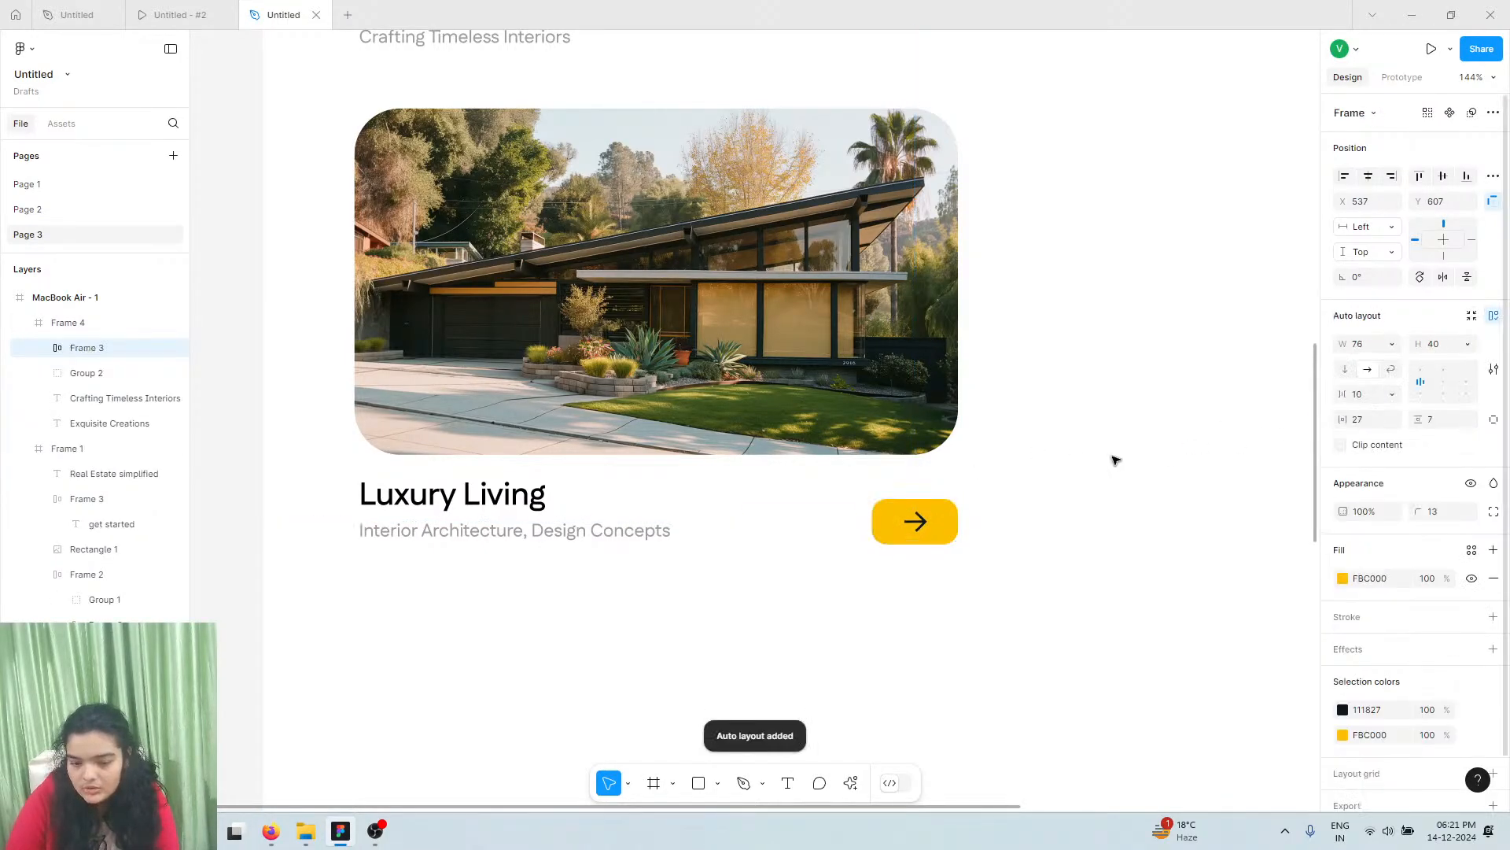
pyautogui.moveTo(930, 519); pyautogui.dragTo(926, 518)
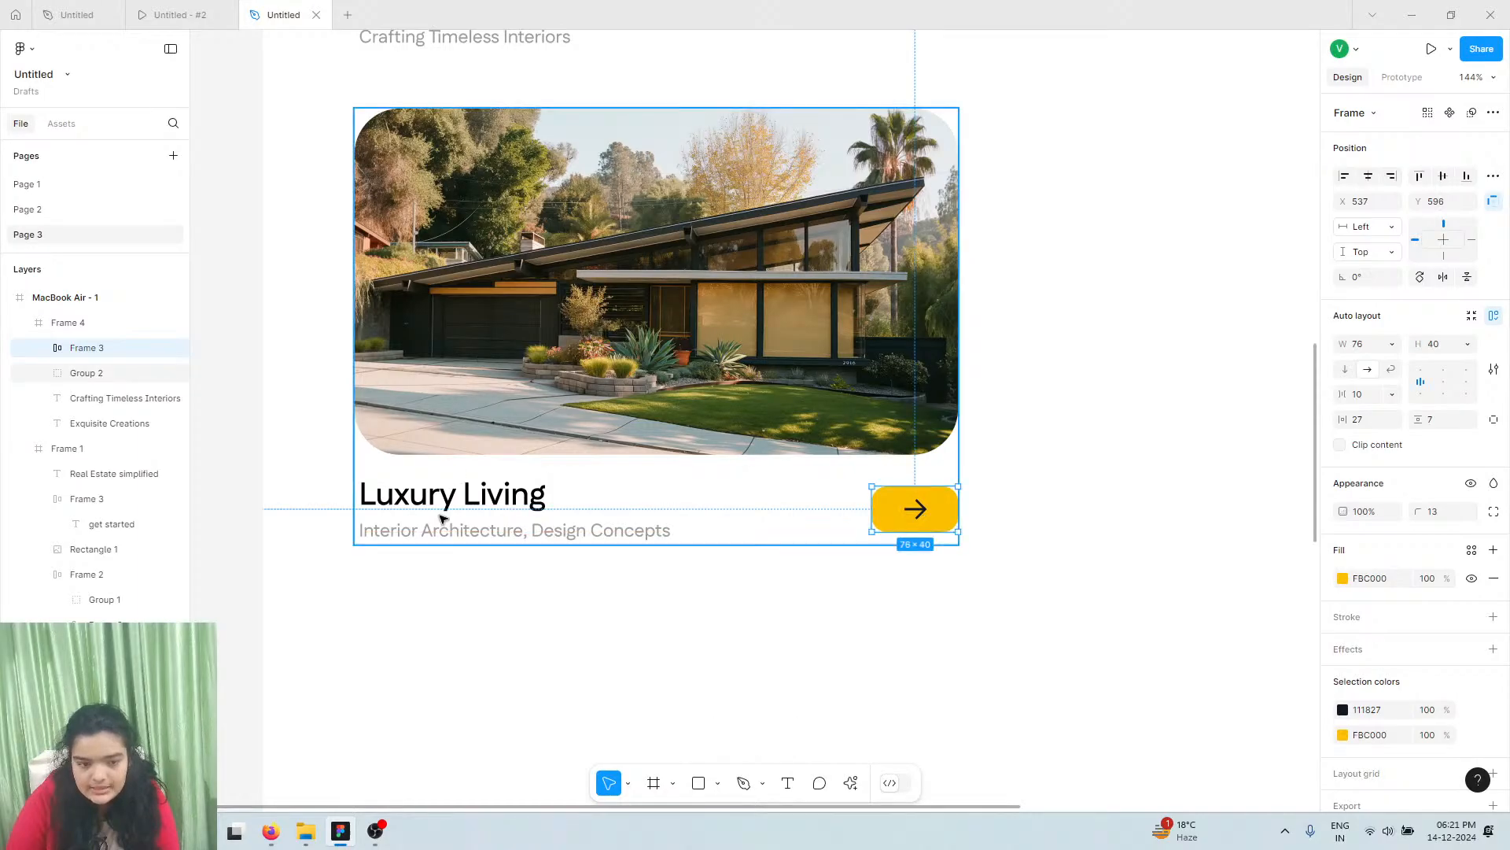
# Move the arrow button into the Luxury Living card's group in Layers
pyautogui.click(494, 519)
pyautogui.hotkey('ctrl', 'd')
pyautogui.scroll(-3, 494, 515)
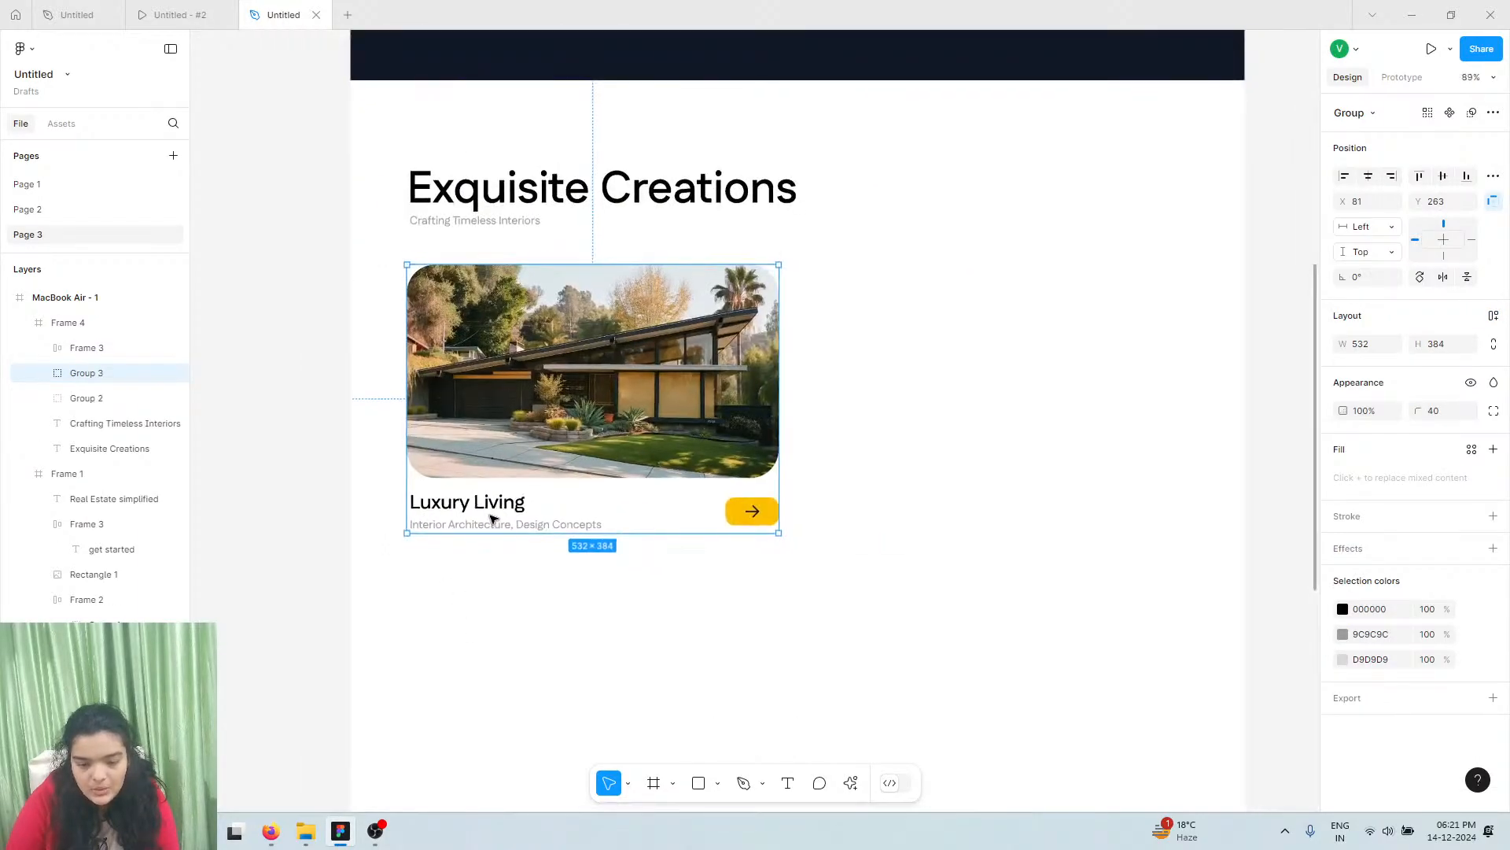
pyautogui.moveTo(695, 390); pyautogui.dragTo(1114, 390)
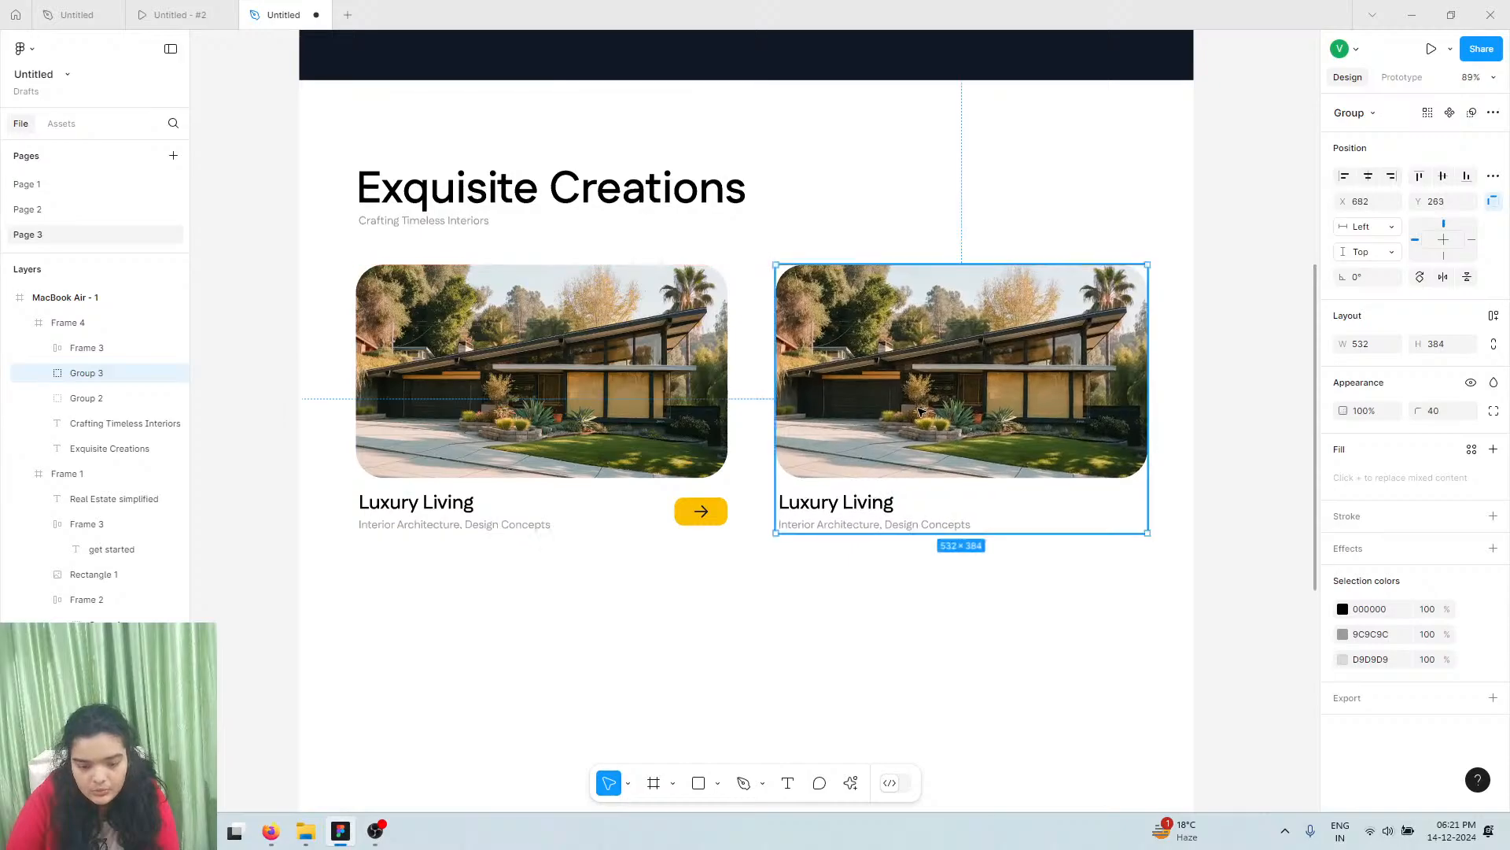
pyautogui.hotkey('ctrl', 'z')
pyautogui.hotkey('ctrl', 'z')
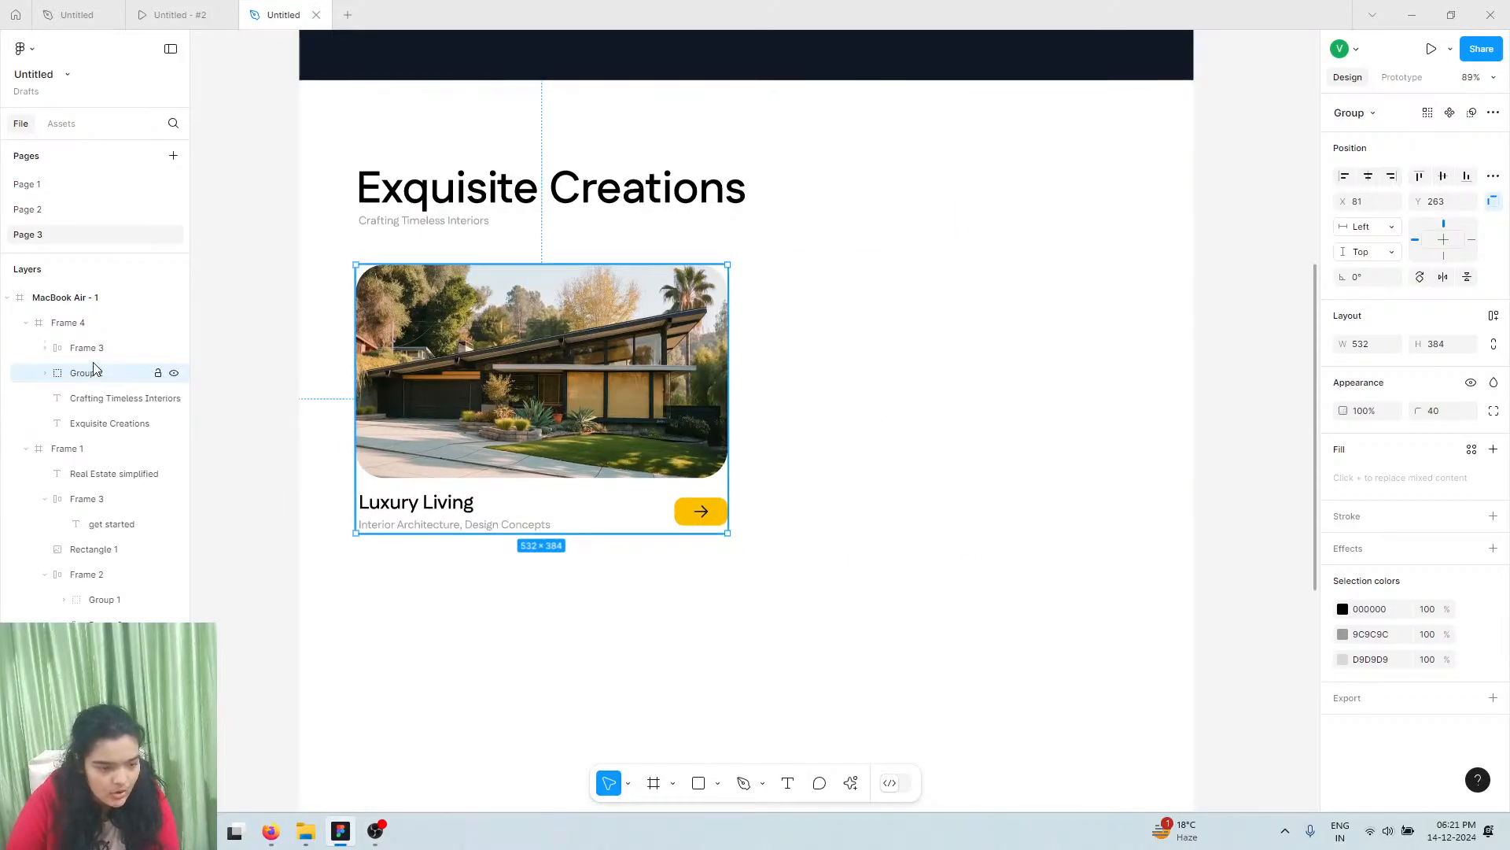
pyautogui.click(90, 351)
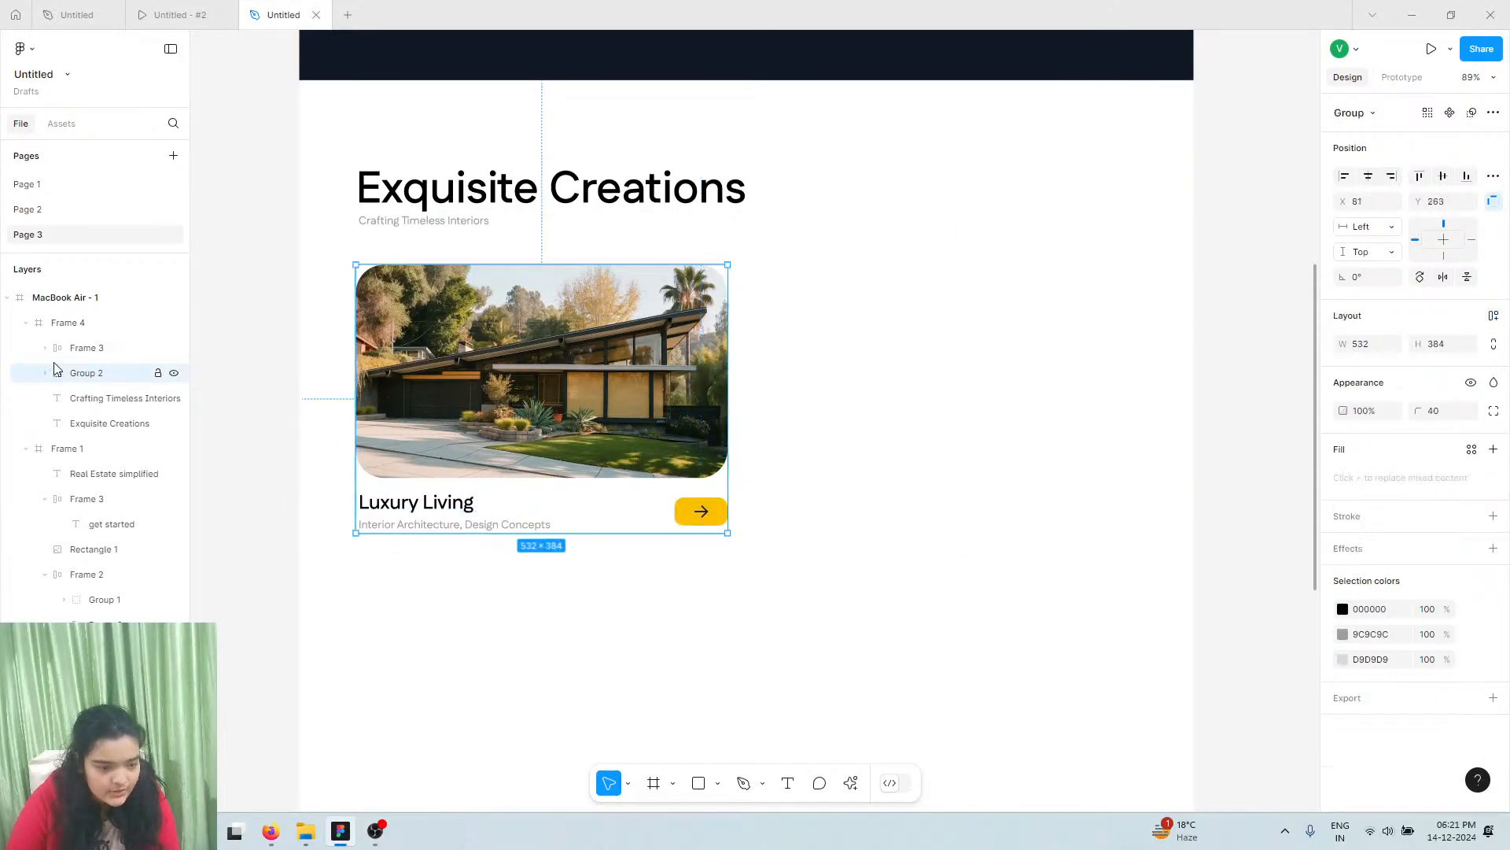
pyautogui.click(45, 373)
pyautogui.moveTo(67, 348); pyautogui.dragTo(93, 375)
# Alt-drag a duplicate card, Group 3, beside the original
pyautogui.click(505, 393)
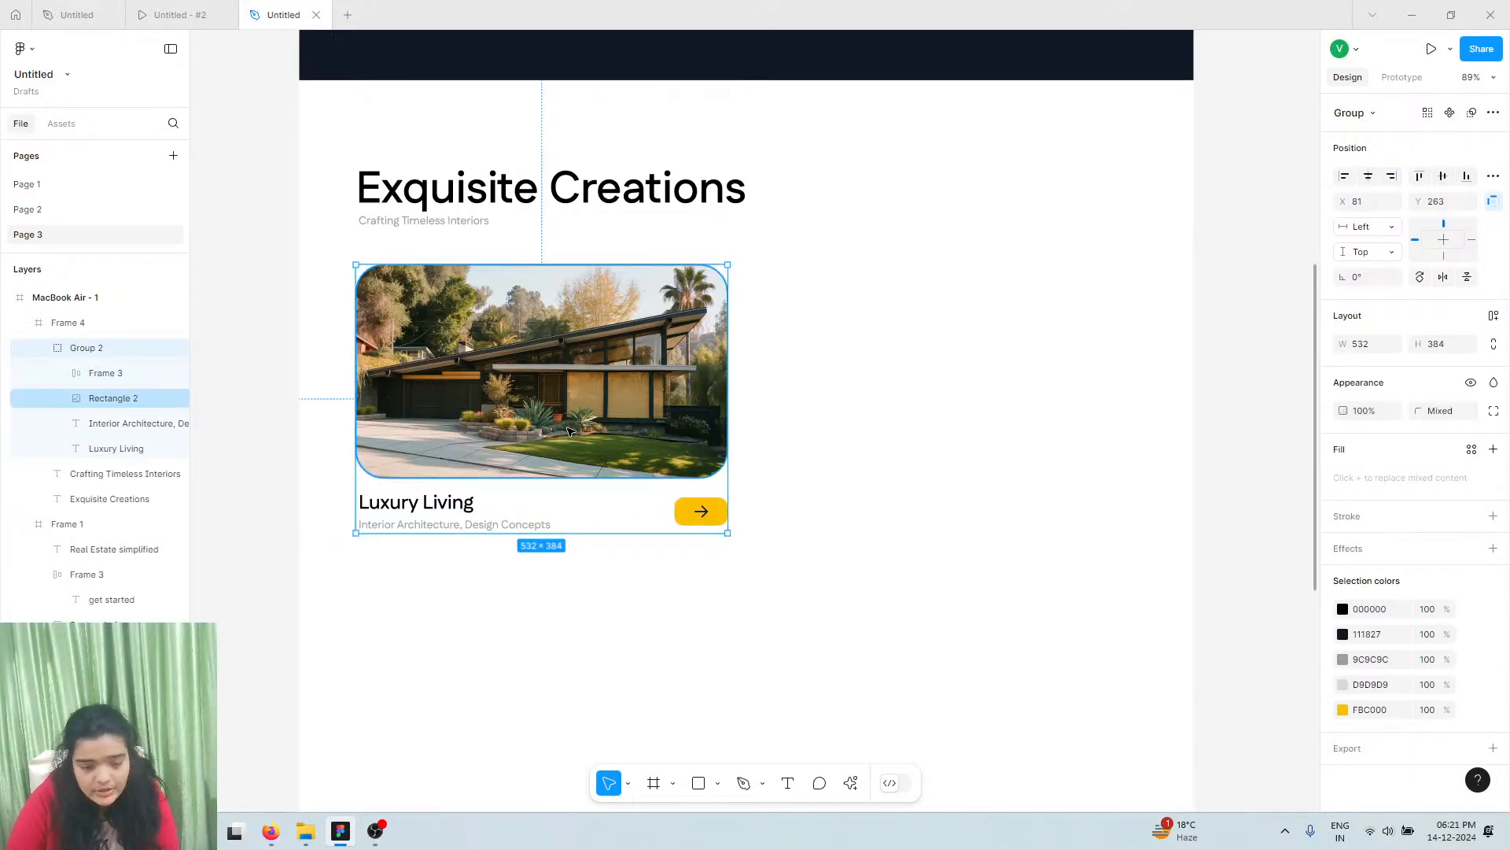
pyautogui.moveTo(544, 454); pyautogui.dragTo(922, 431)
pyautogui.doubleClick(899, 396)
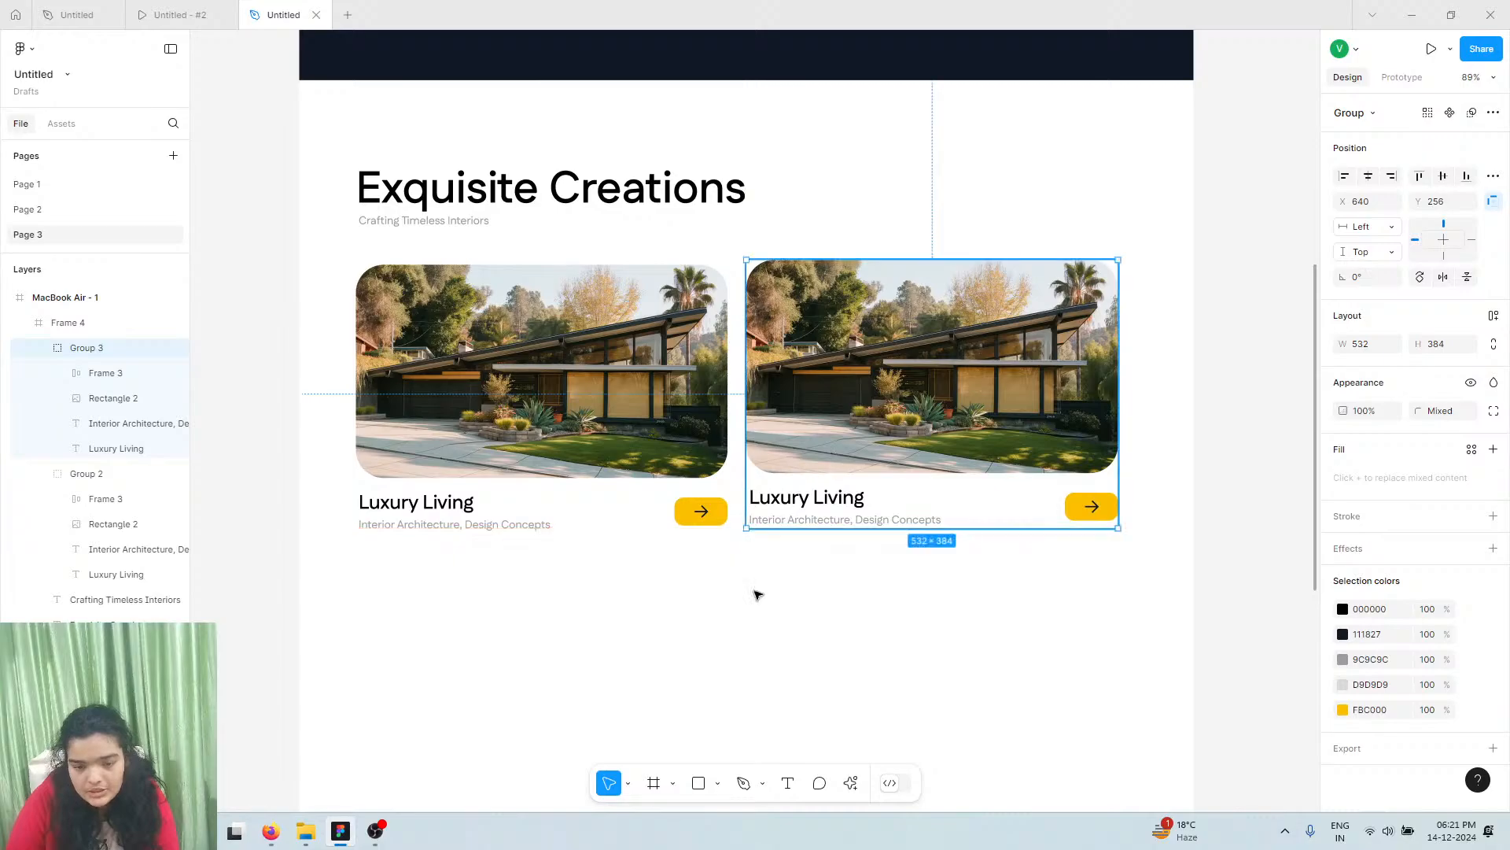
# Swap the right card's photo for Lummi's patio house image with an orange lounger
pyautogui.click(851, 783)
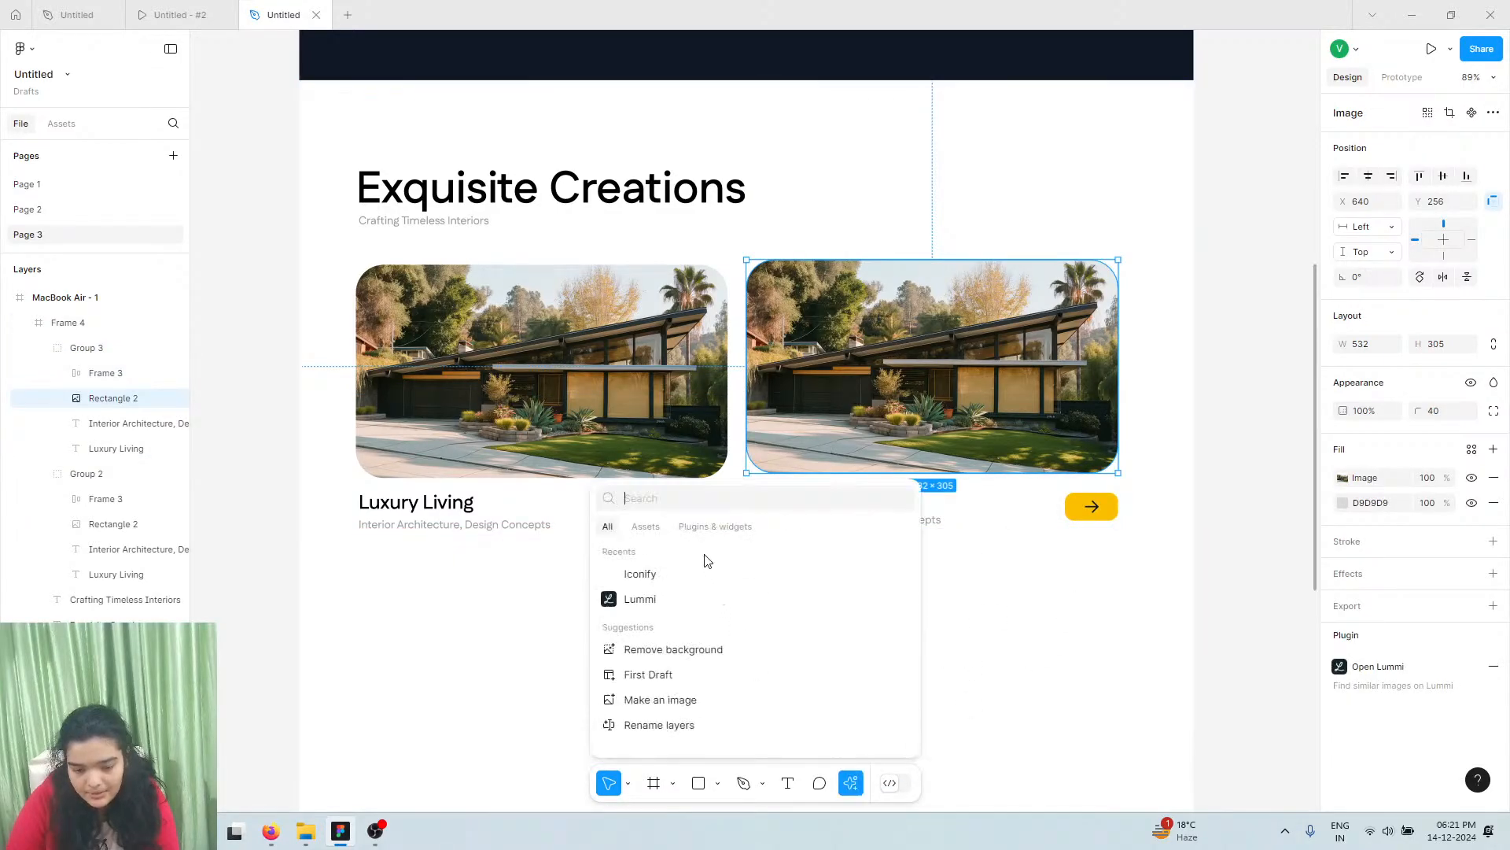
pyautogui.click(651, 597)
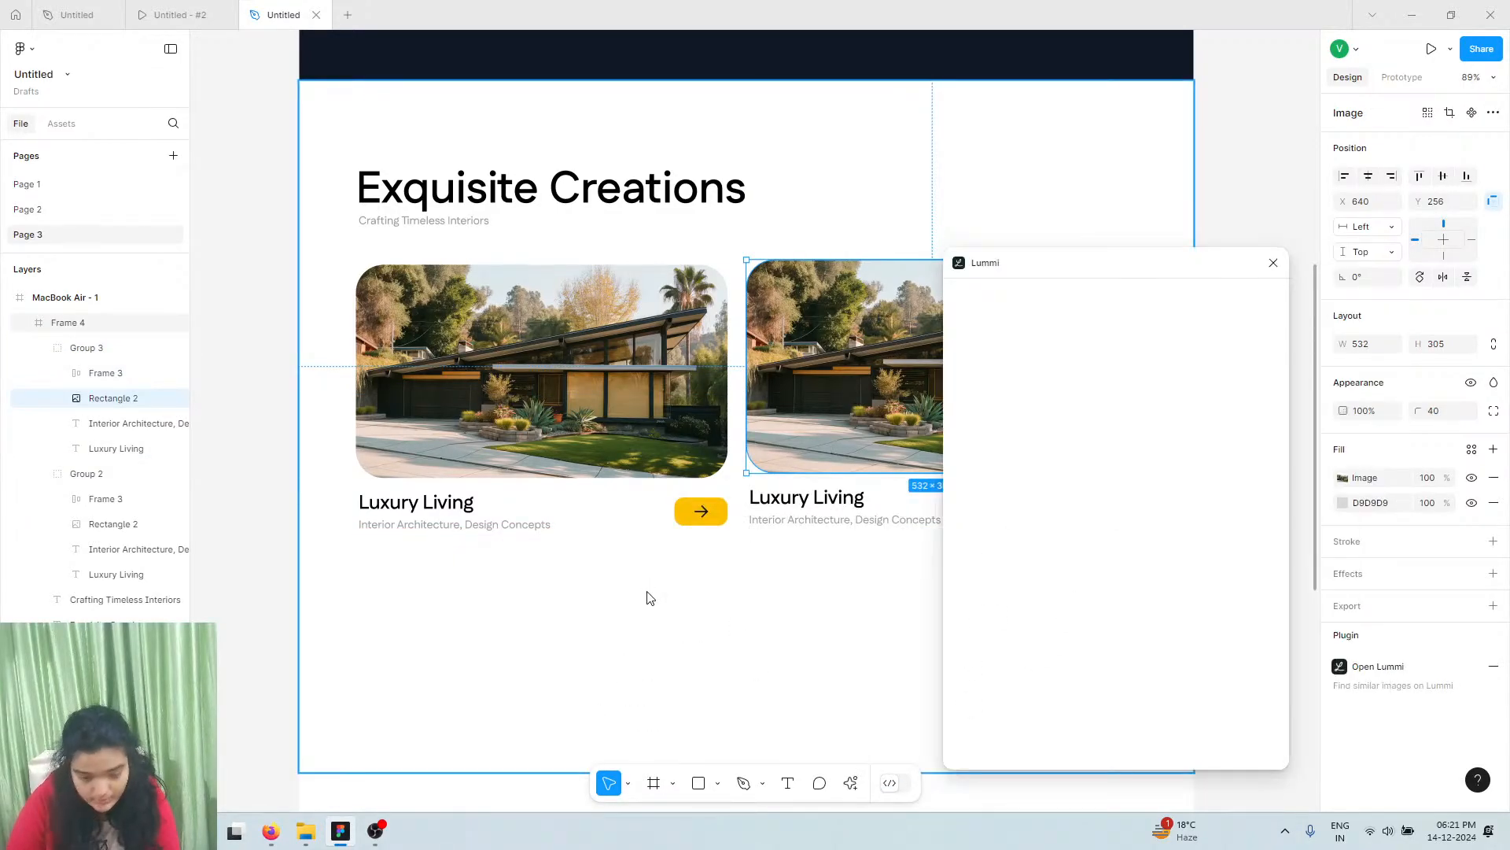
pyautogui.click(1074, 331)
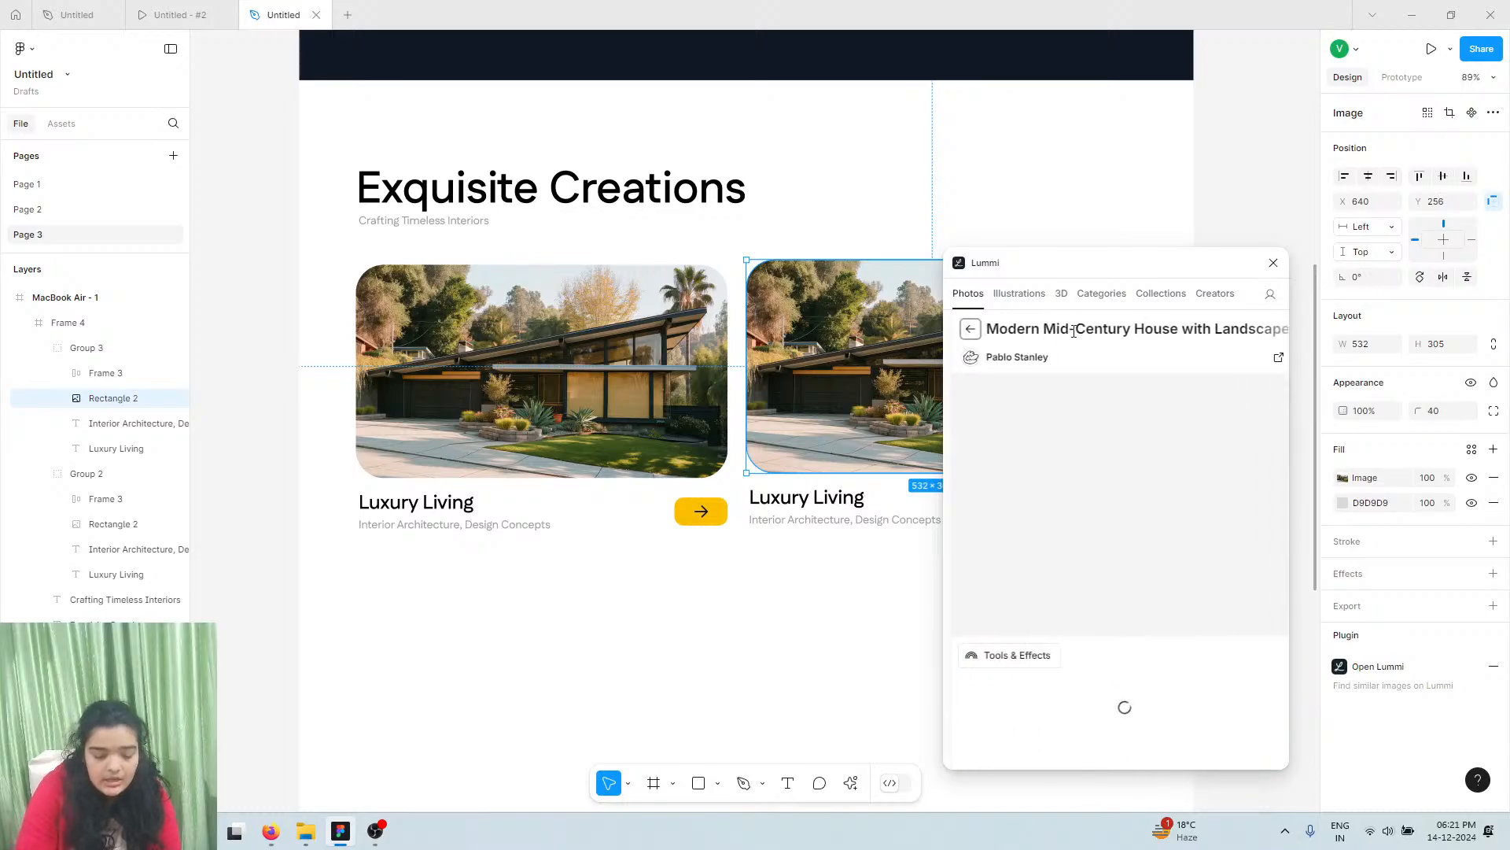
pyautogui.scroll(-3, 1179, 646)
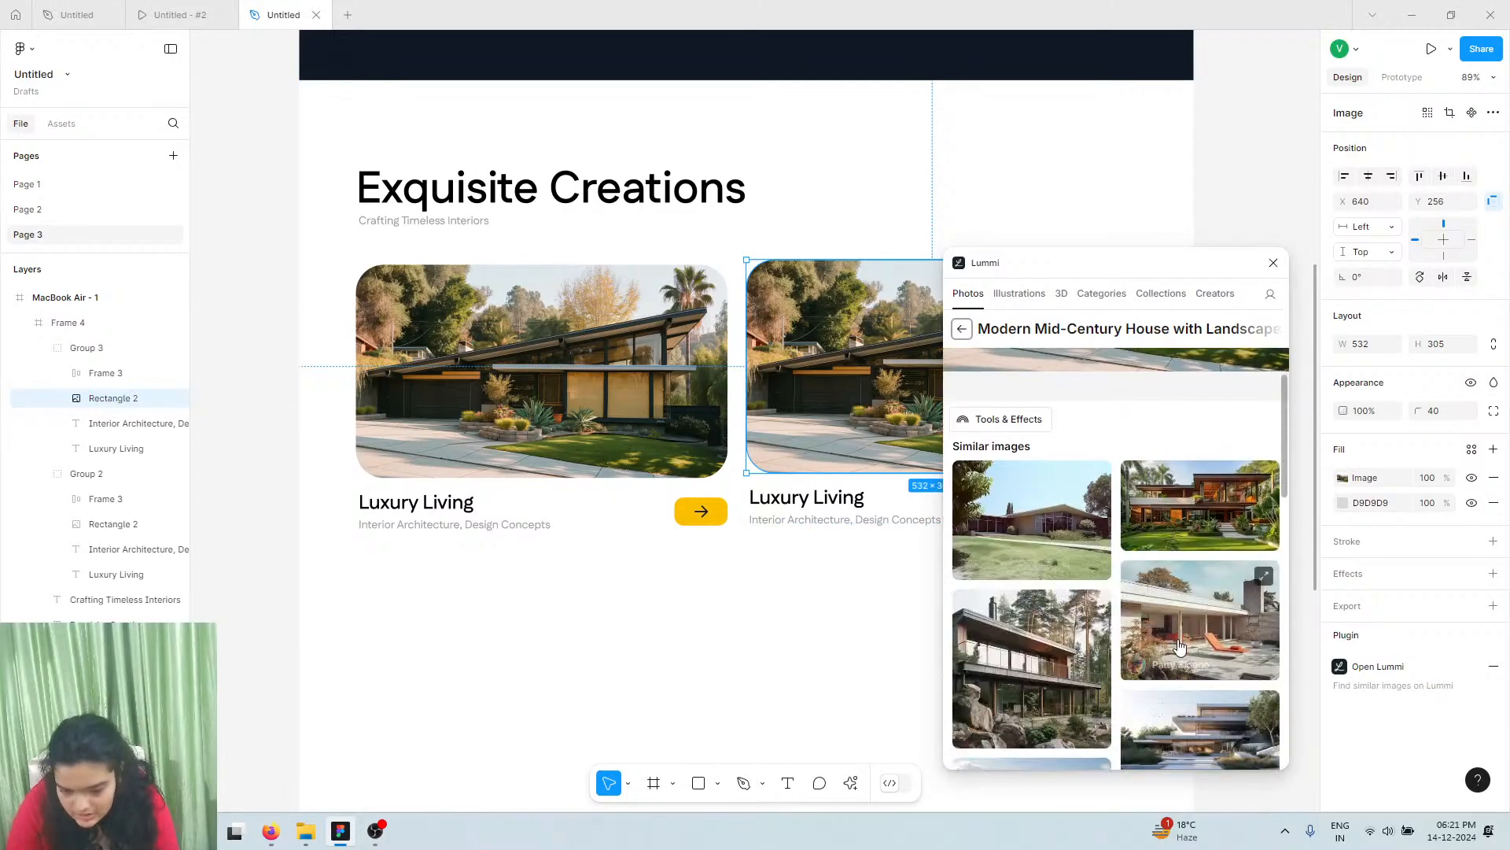
pyautogui.scroll(-2, 1179, 647)
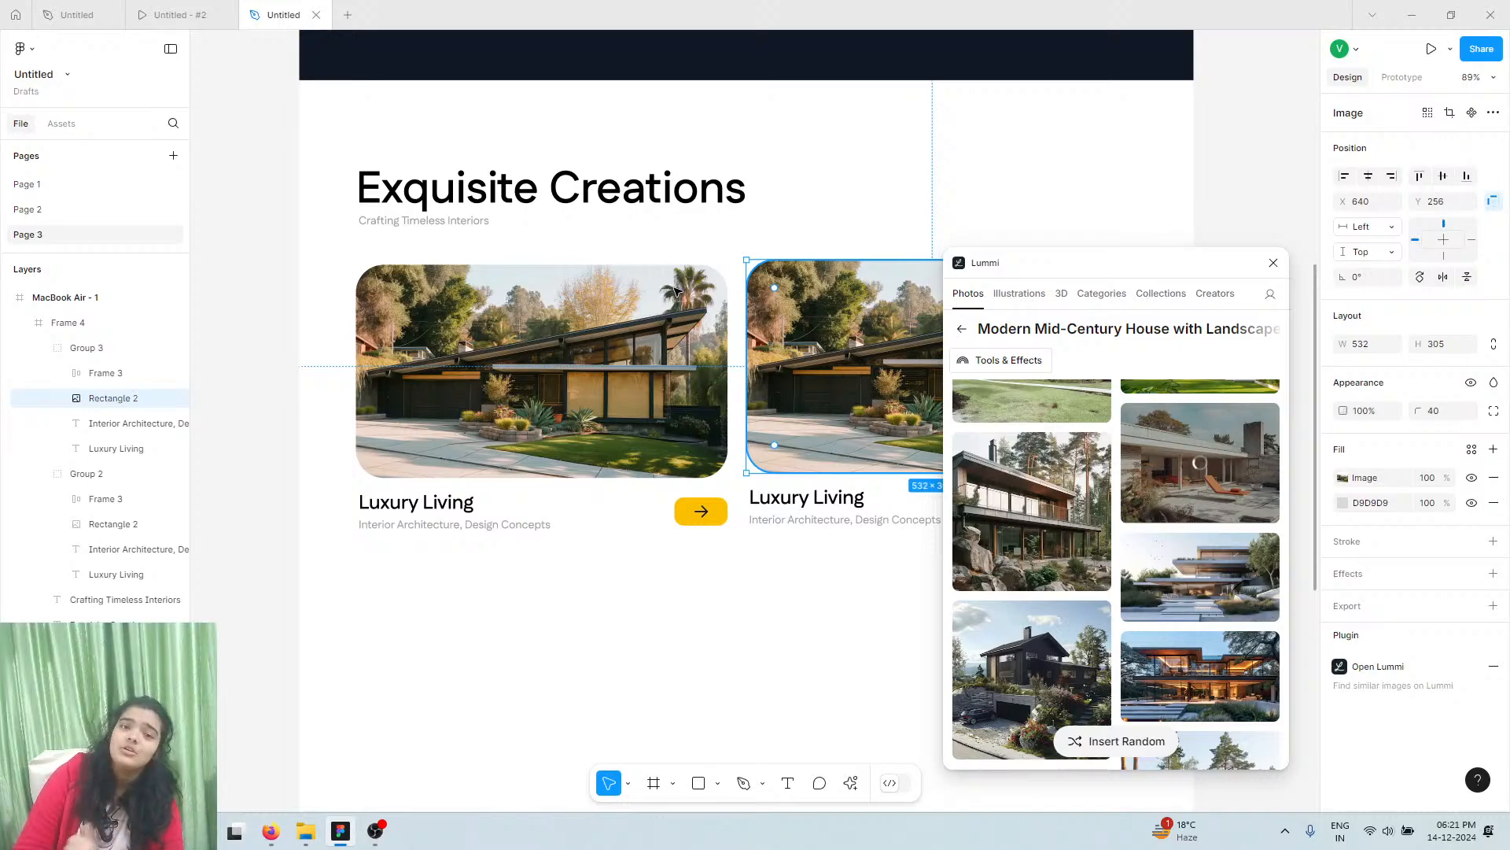
pyautogui.click(181, 14)
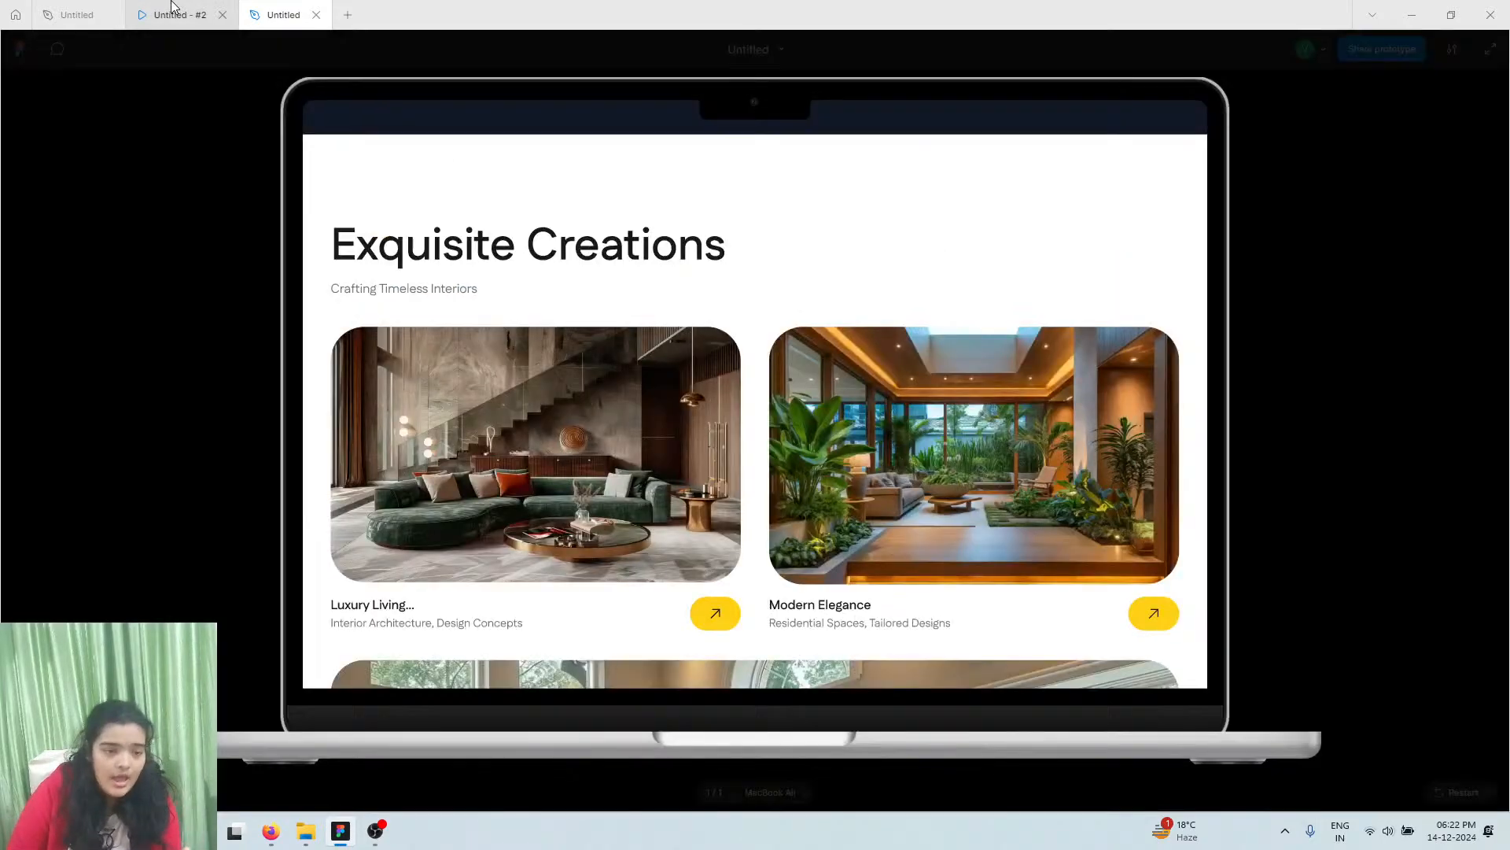
pyautogui.click(245, 6)
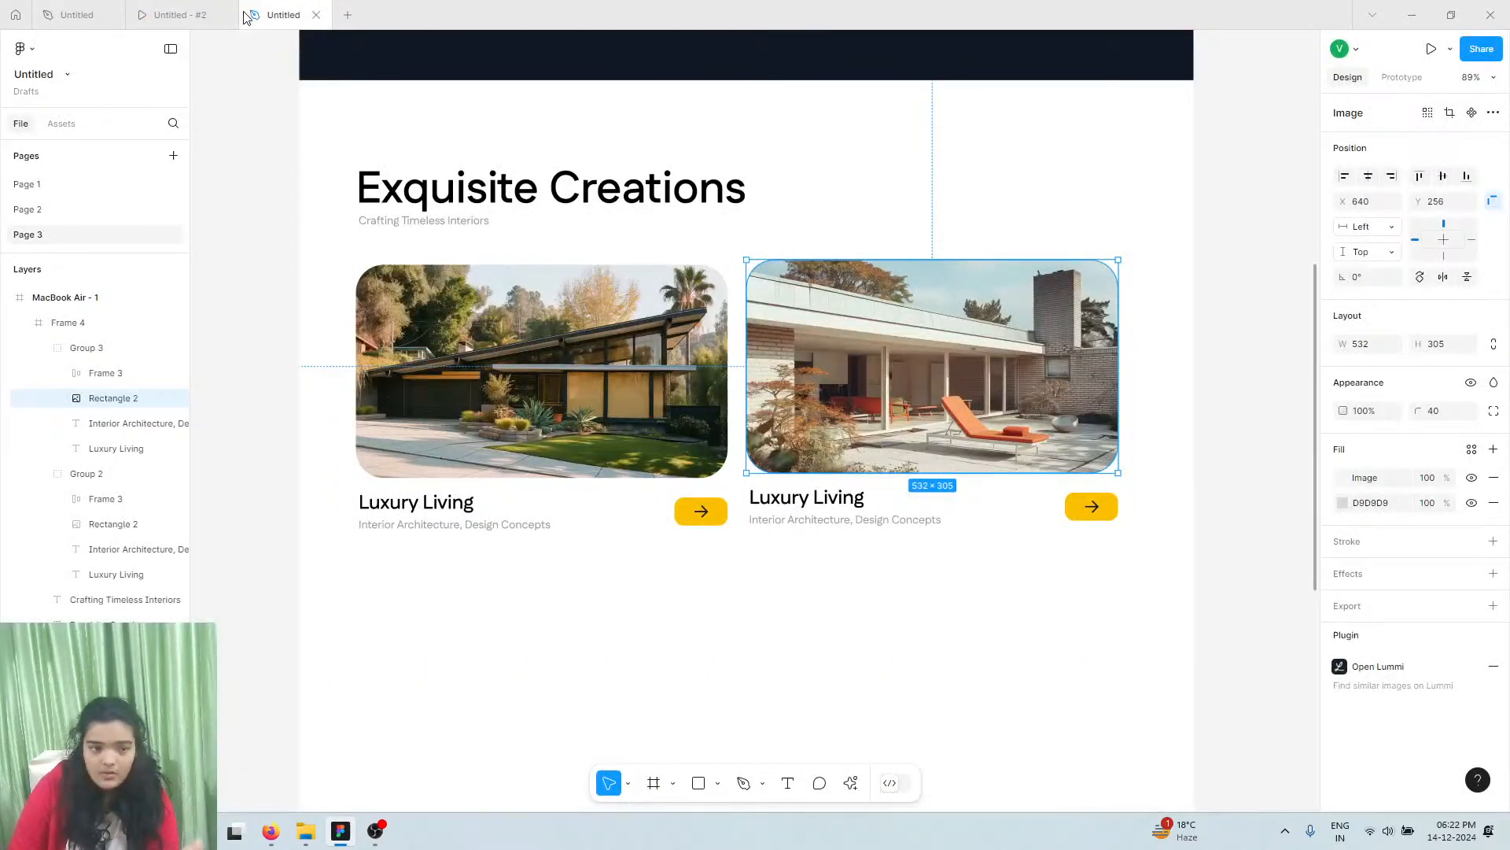
# Move the right card group down to line up with the left card
pyautogui.click(818, 520)
pyautogui.doubleClick(833, 452)
pyautogui.doubleClick(833, 443)
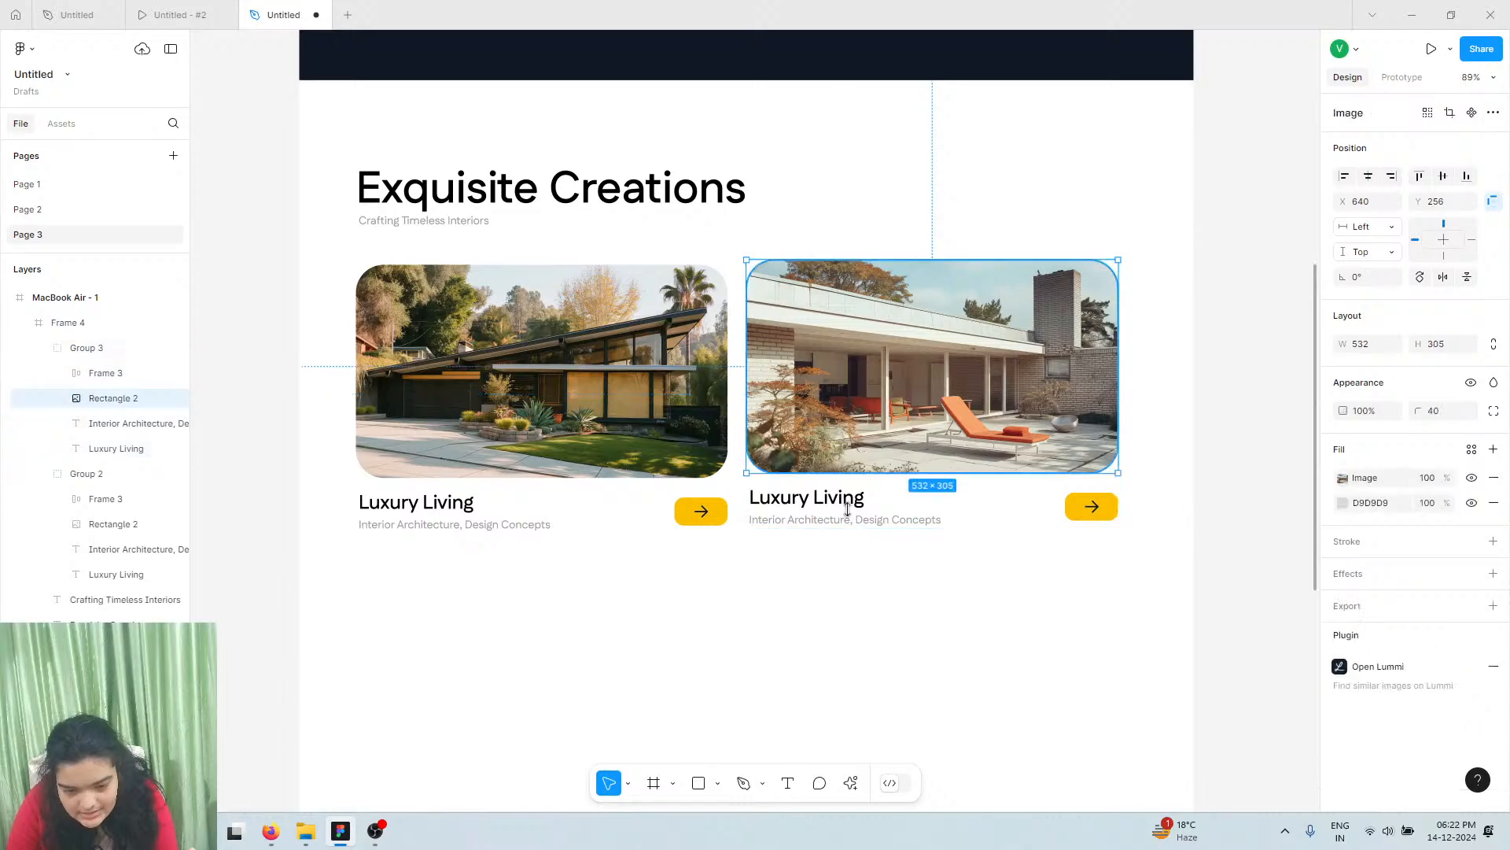
pyautogui.click(842, 548)
pyautogui.click(846, 450)
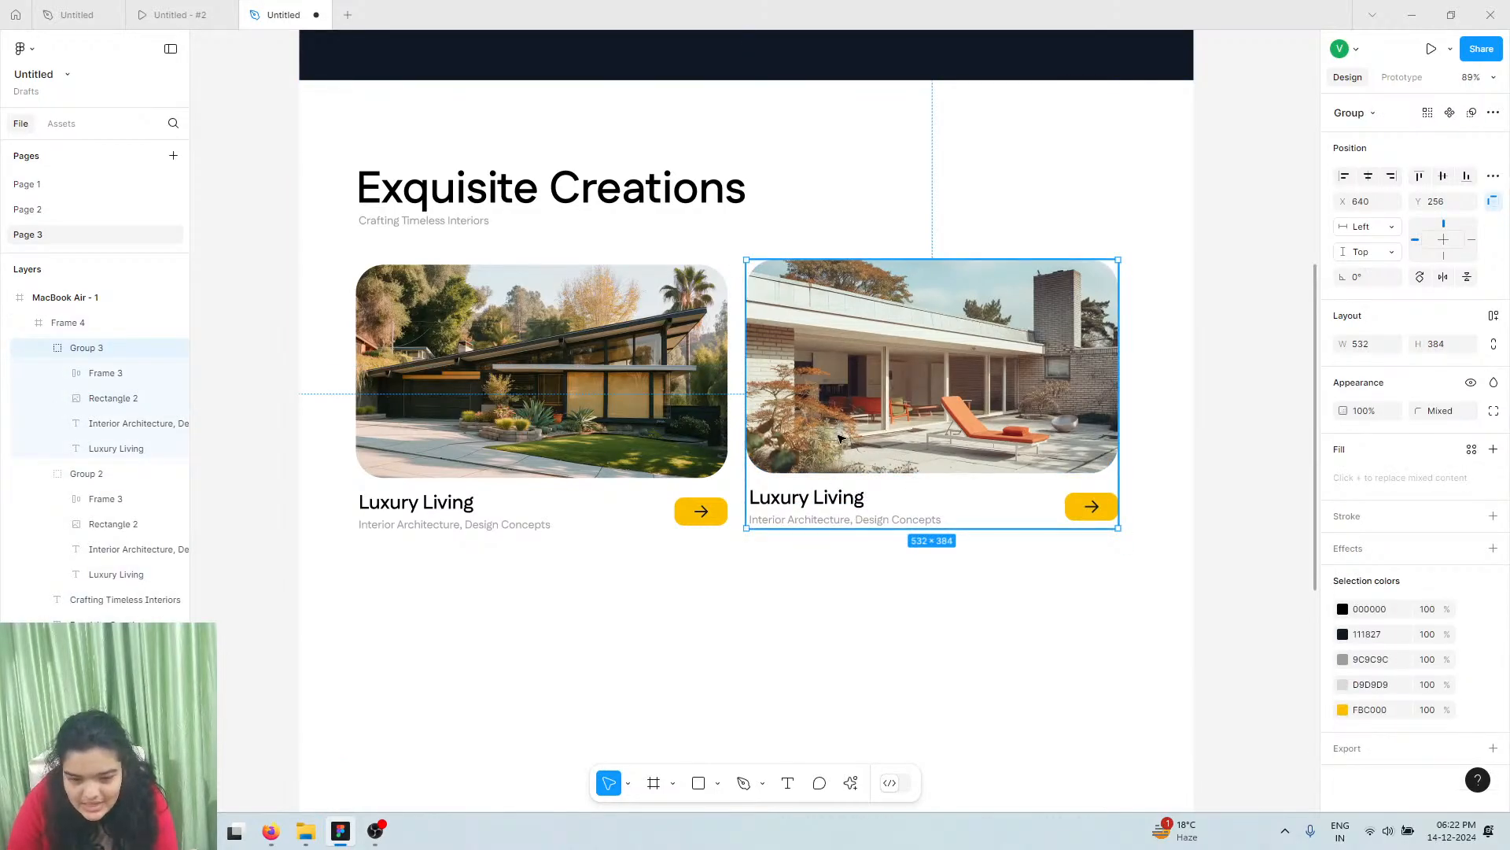
pyautogui.moveTo(843, 421); pyautogui.dragTo(840, 428)
# Select both Luxury Living cards and widen their gap to 49, undoing trial alignment moves
pyautogui.moveTo(841, 429); pyautogui.dragTo(840, 428)
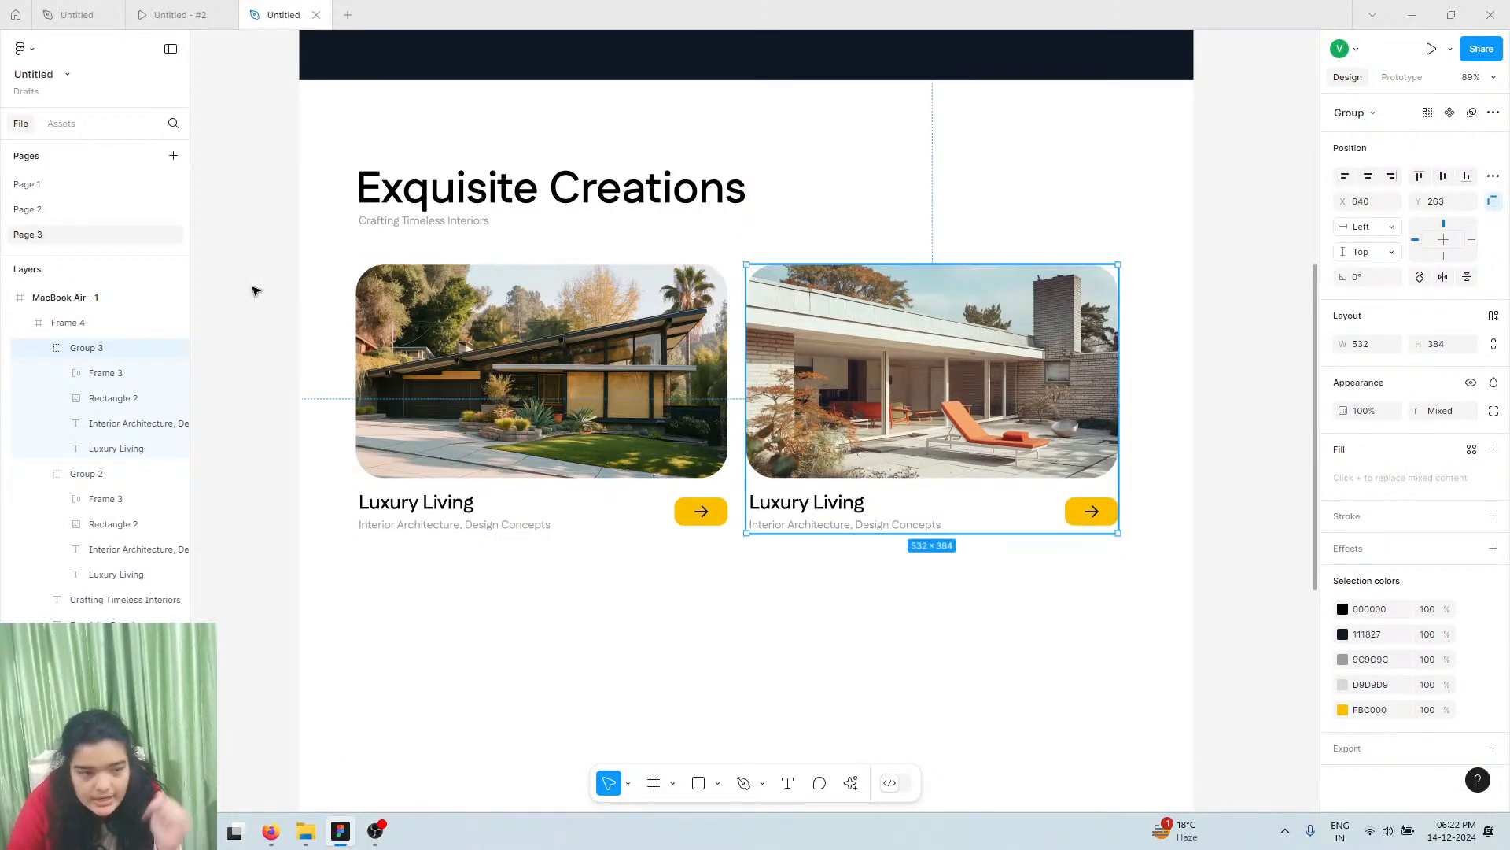
pyautogui.click(737, 397)
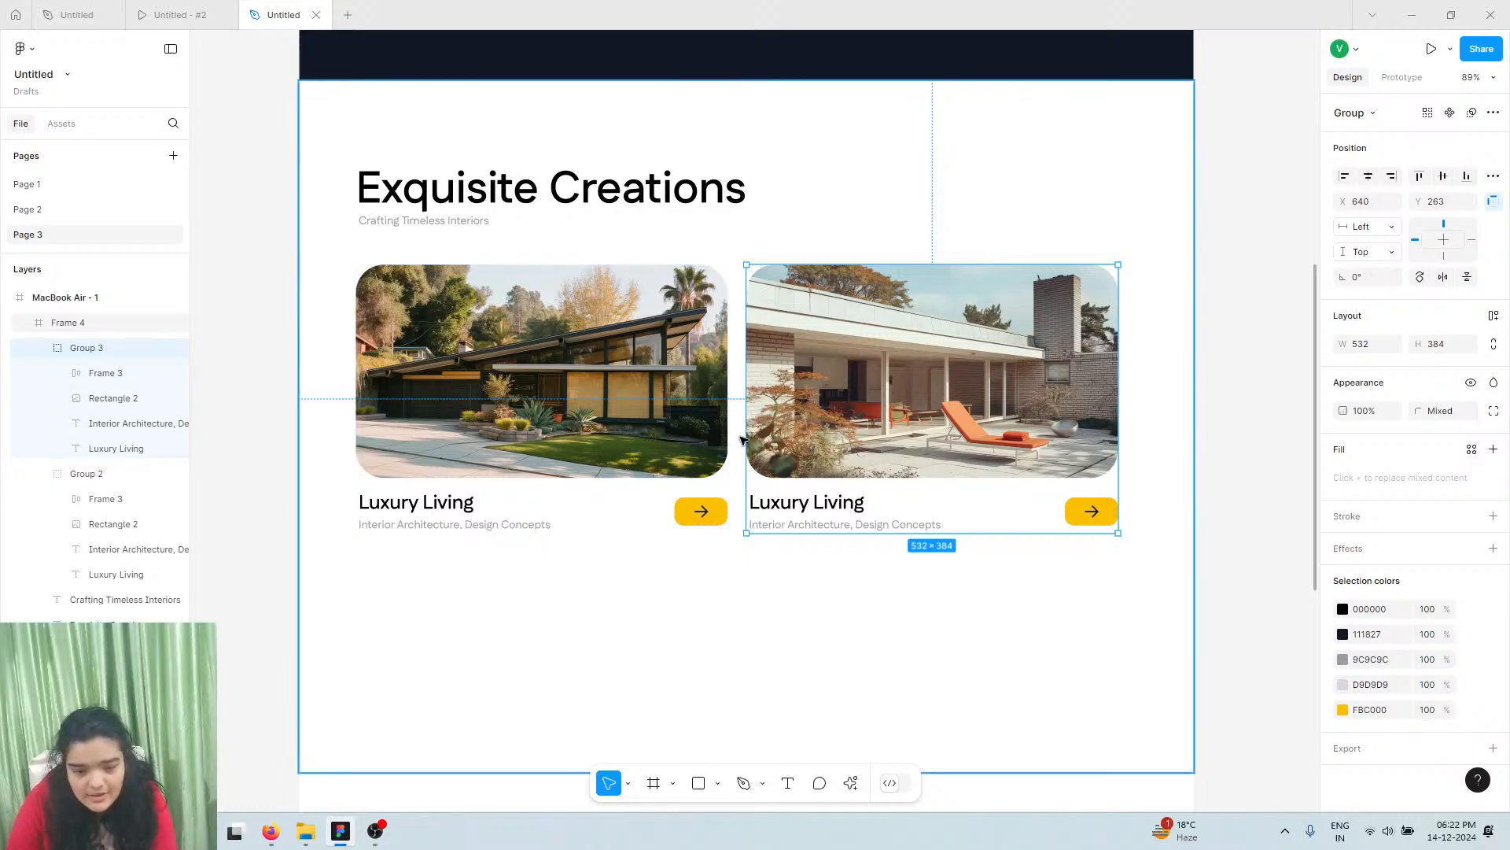
pyautogui.doubleClick(780, 435)
pyautogui.keyDown('shift'); pyautogui.click(692, 413); pyautogui.keyUp('shift')
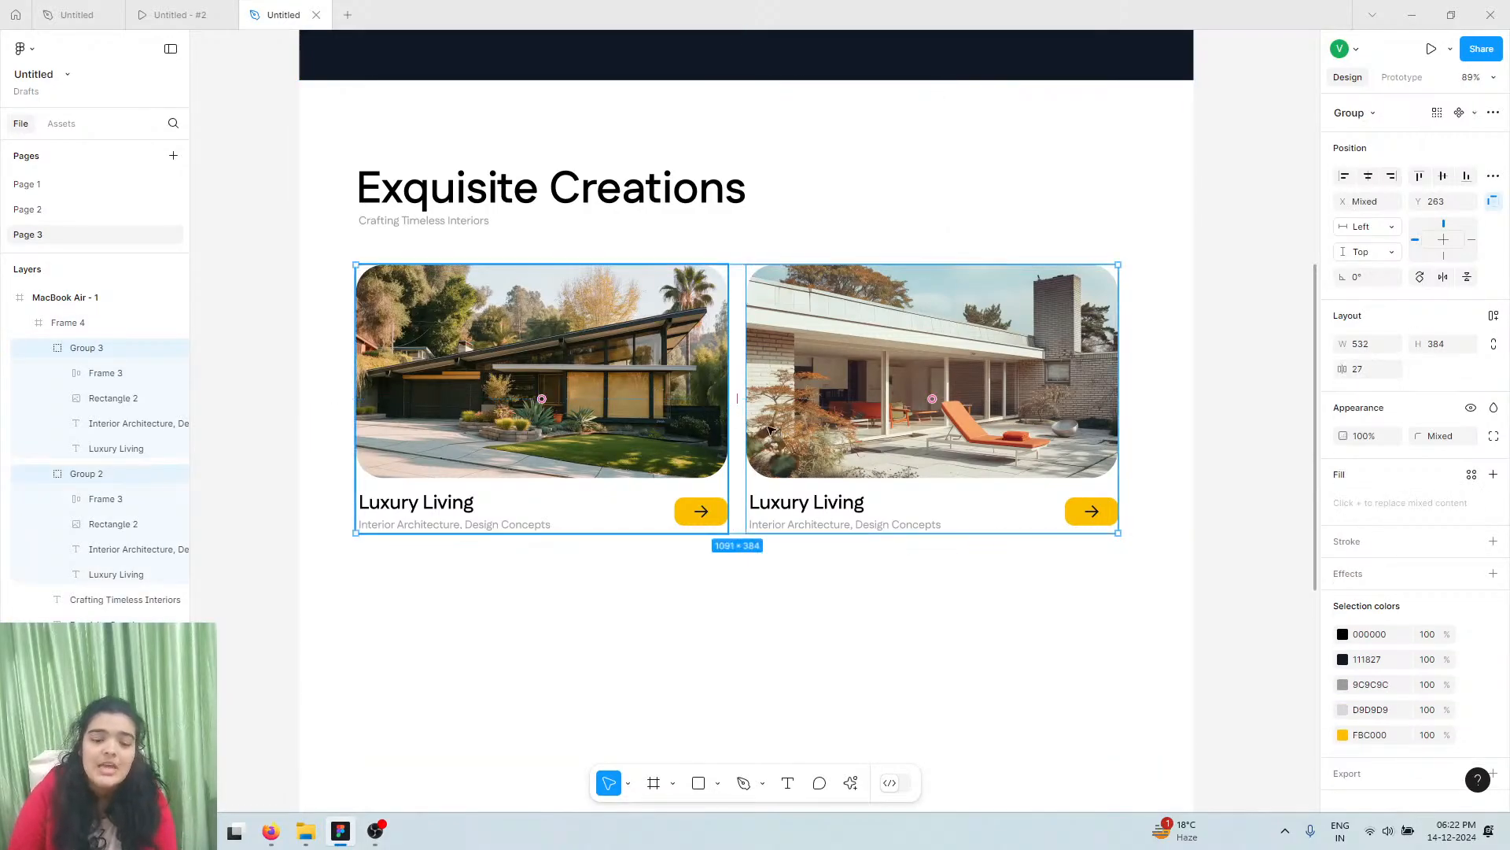
pyautogui.moveTo(740, 398); pyautogui.dragTo(748, 397)
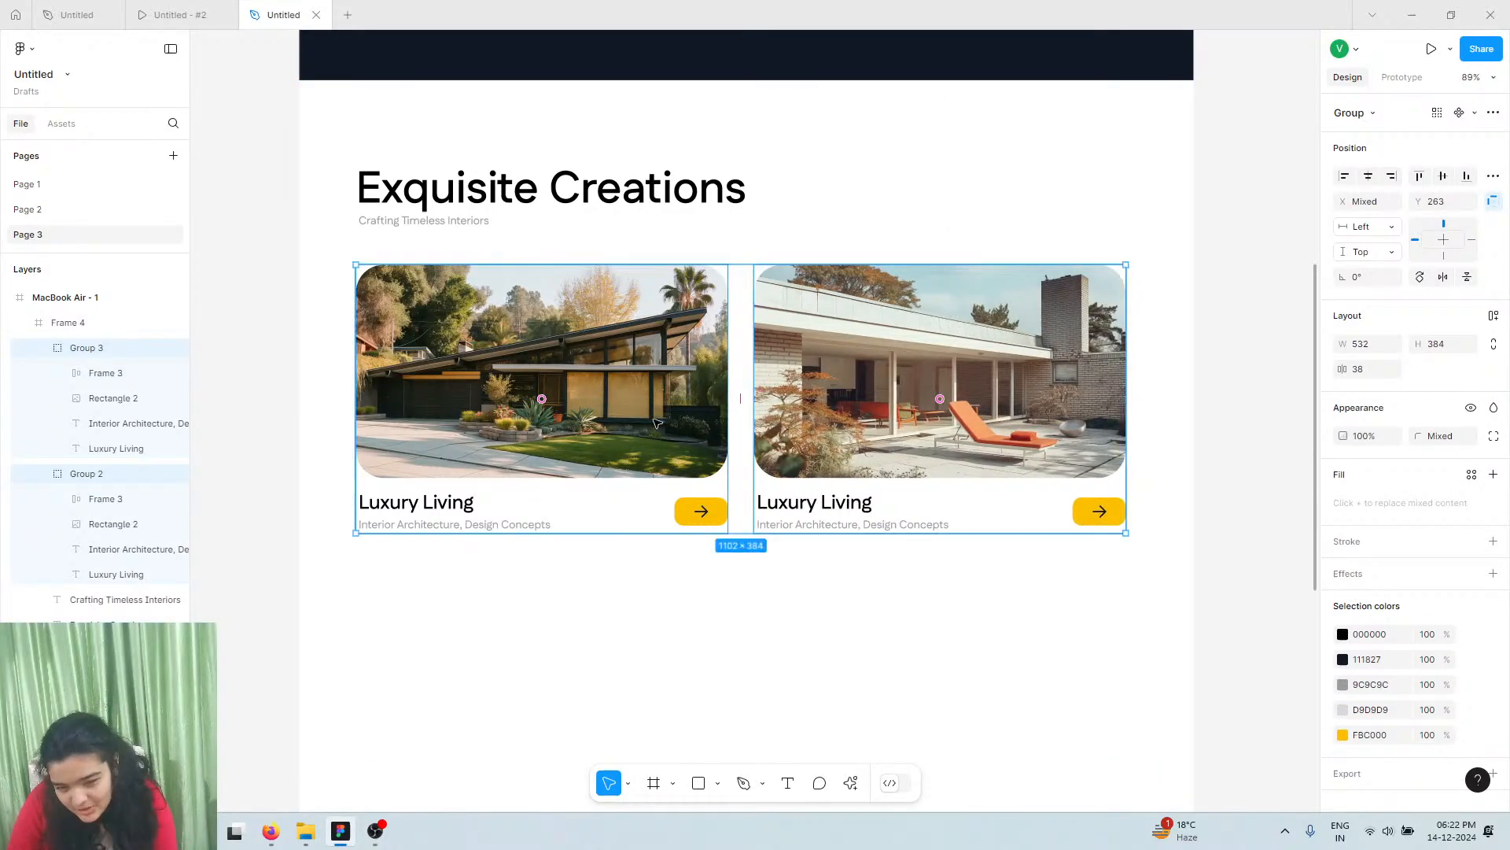
pyautogui.click(1369, 178)
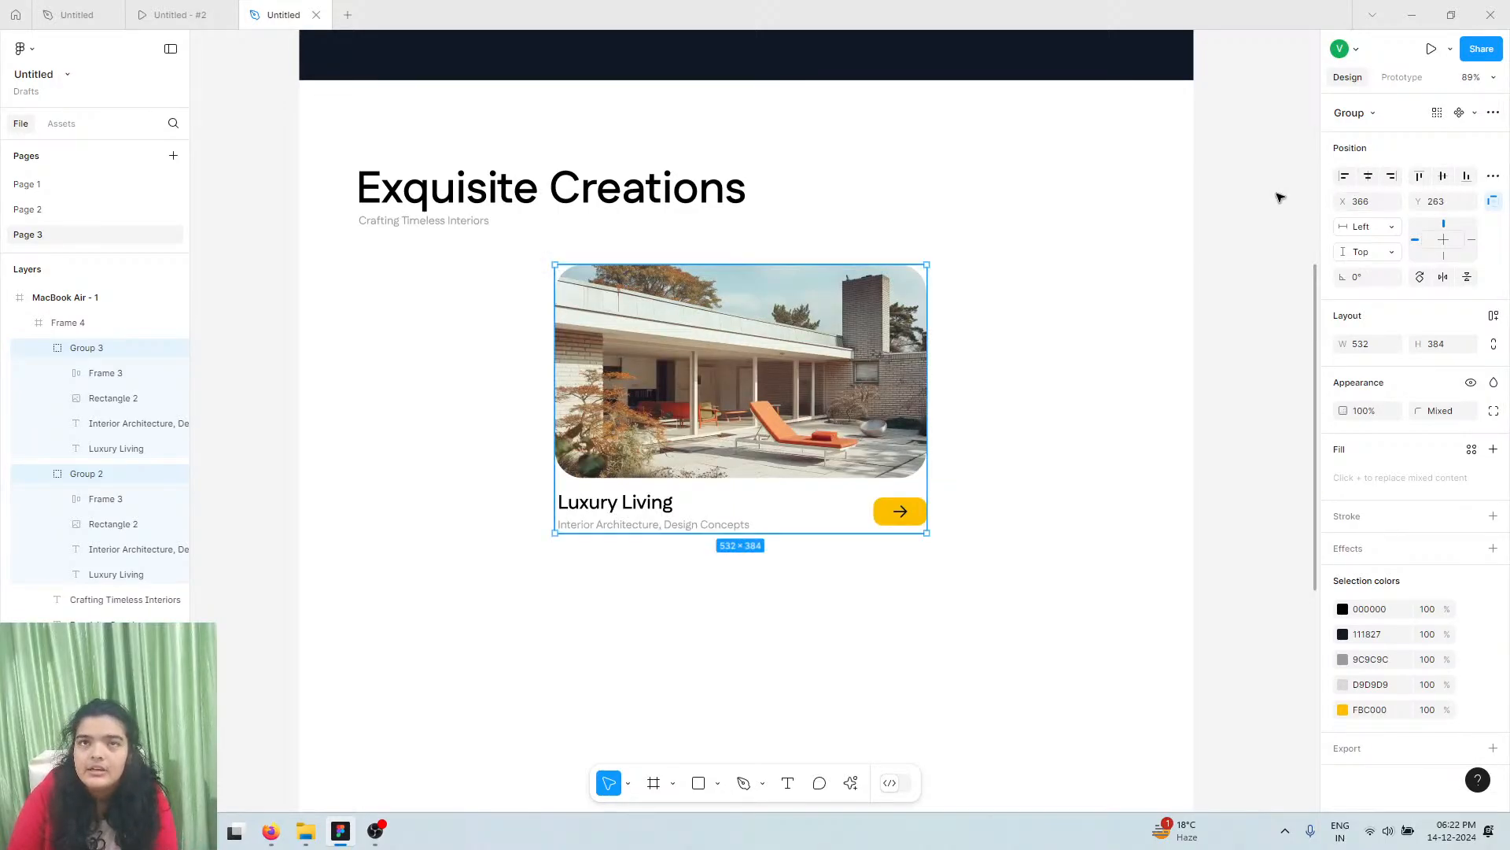
pyautogui.hotkey('ctrl', 'z')
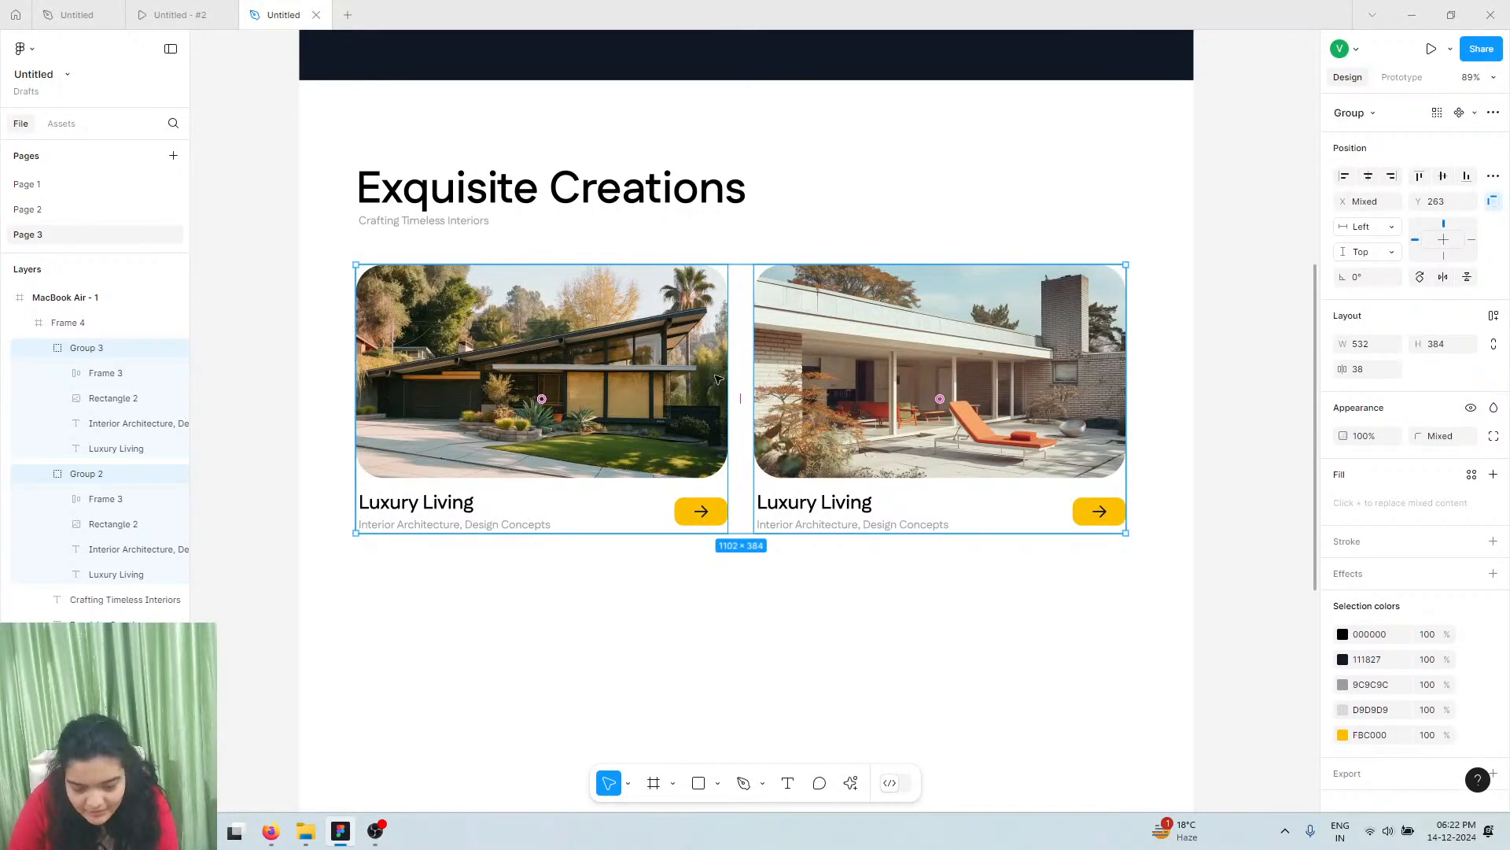
pyautogui.moveTo(777, 376); pyautogui.dragTo(806, 389)
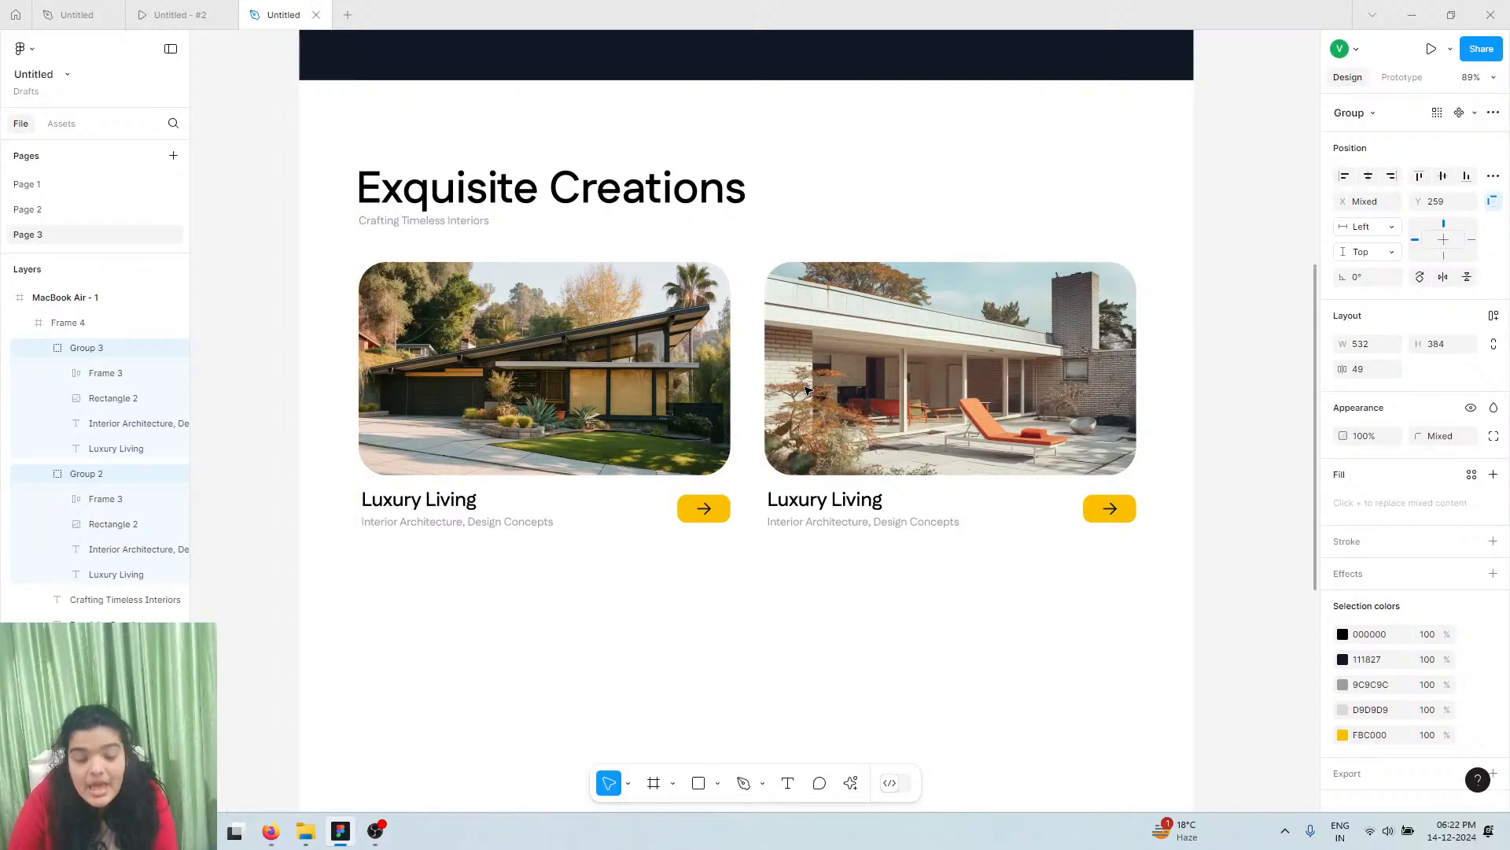
pyautogui.hotkey('ctrl', 'z')
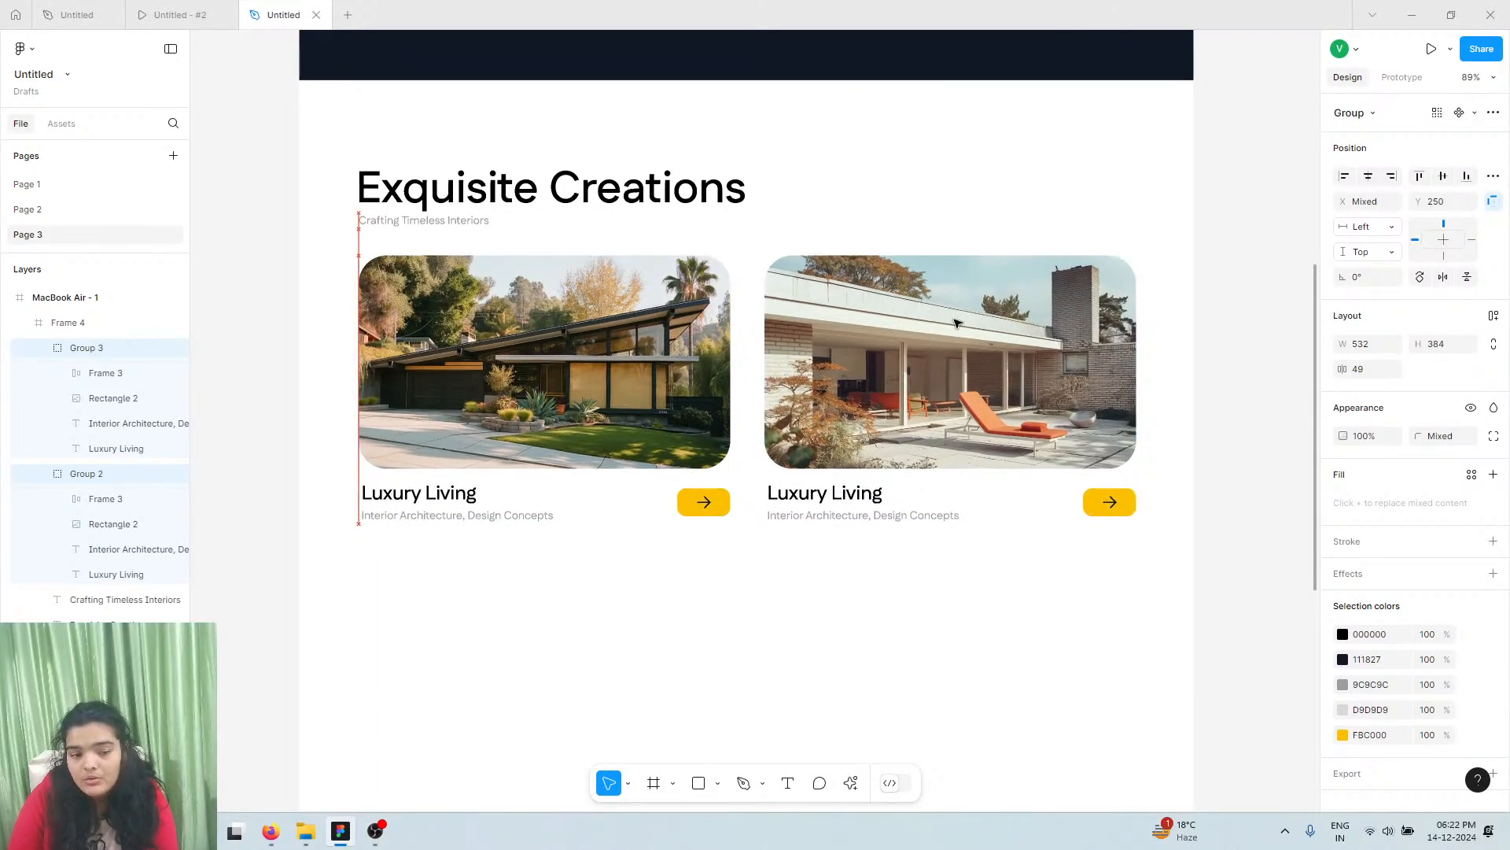
pyautogui.hotkey('ctrl', 'z')
pyautogui.click(961, 330)
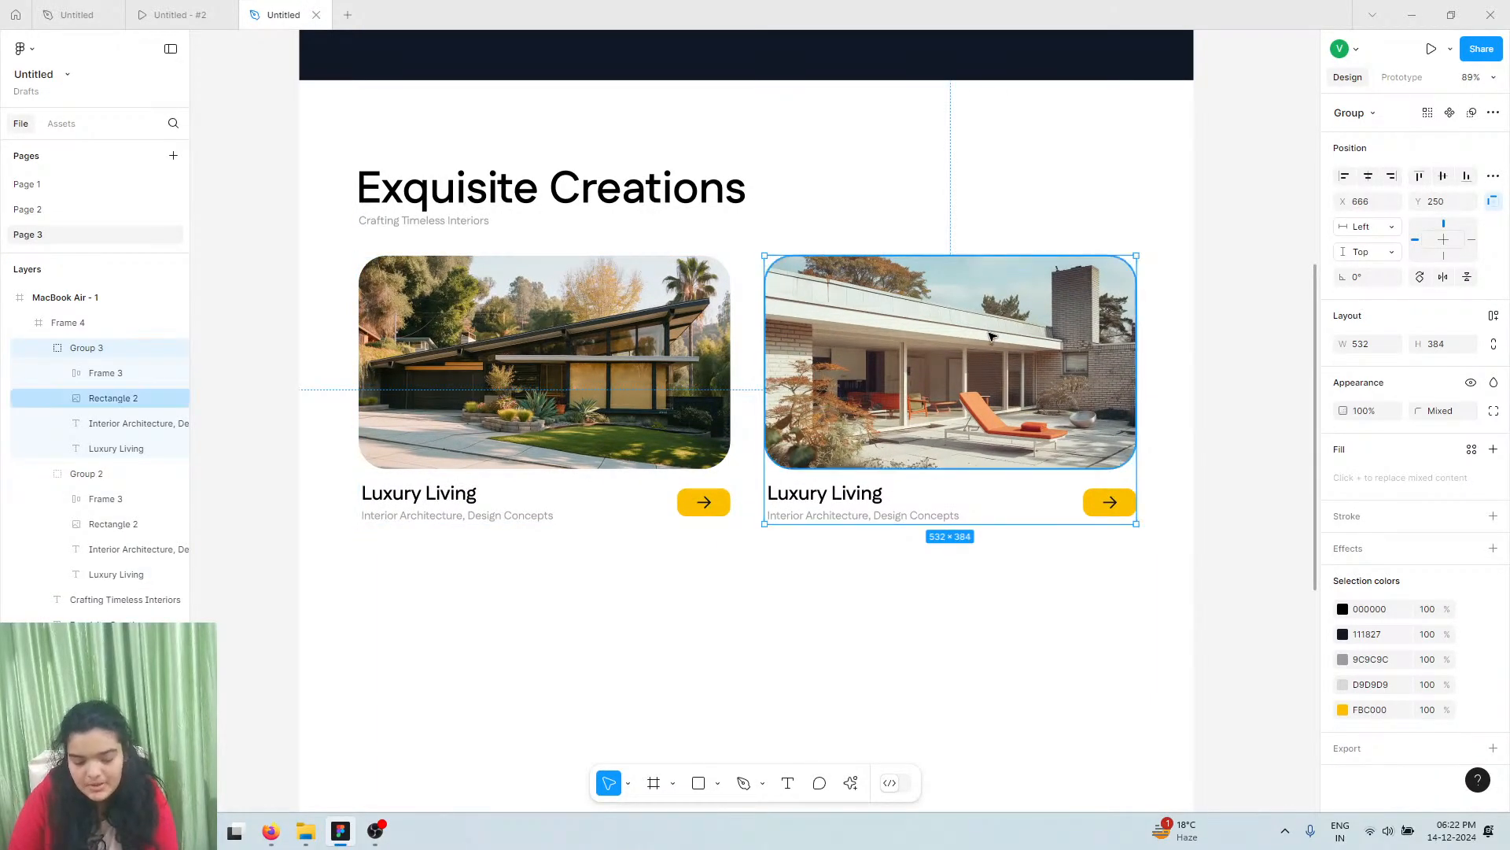
# Alt-drag a copy of the right card below the first row
pyautogui.keyDown('alt'); pyautogui.moveTo(999, 312); pyautogui.dragTo(591, 594); pyautogui.keyUp('alt')
pyautogui.scroll(-5, 708, 512)
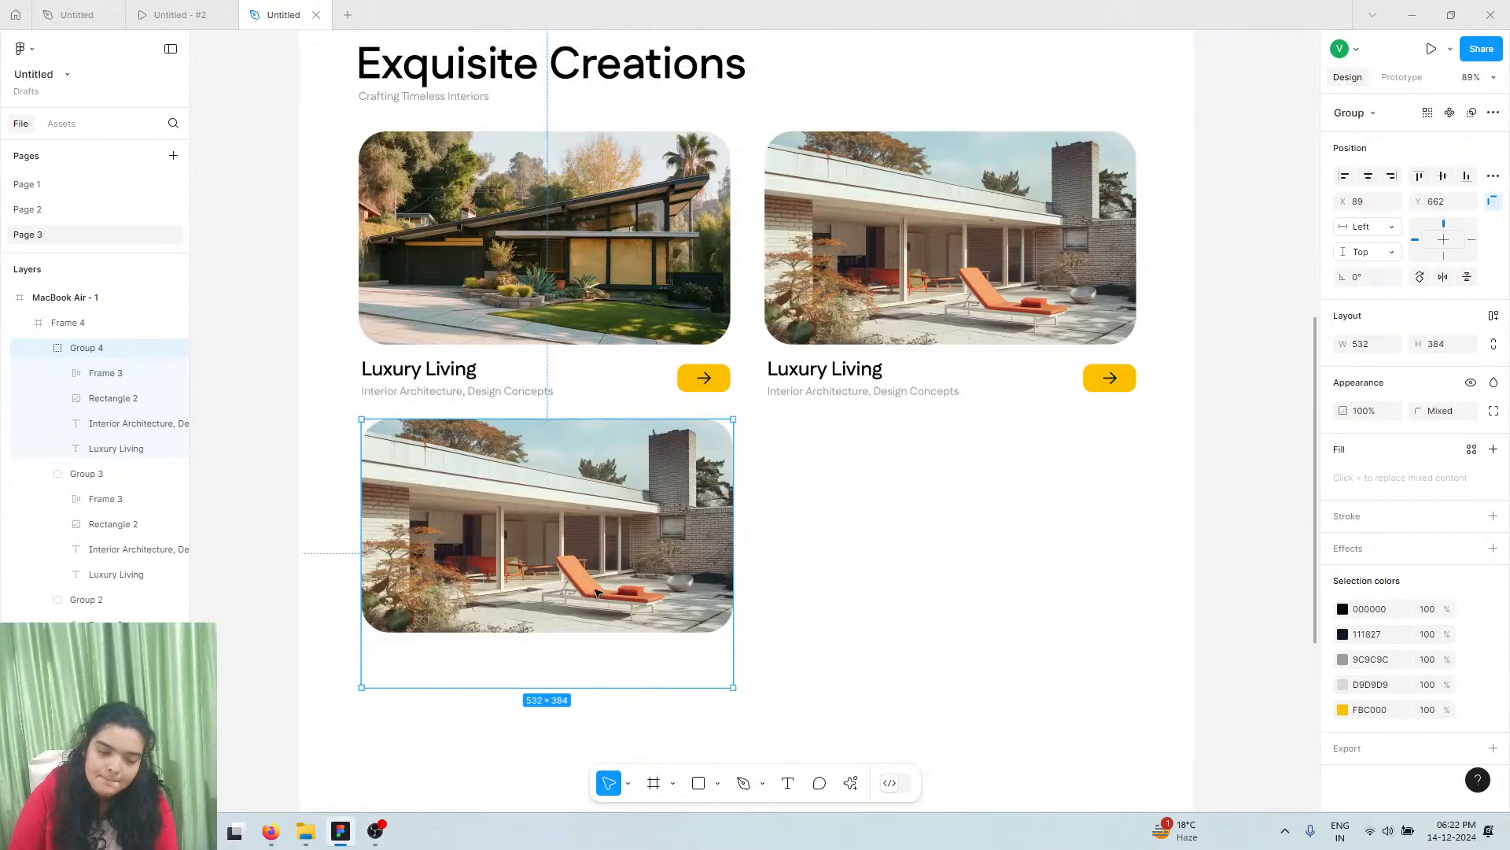
pyautogui.moveTo(118, 348); pyautogui.dragTo(111, 318)
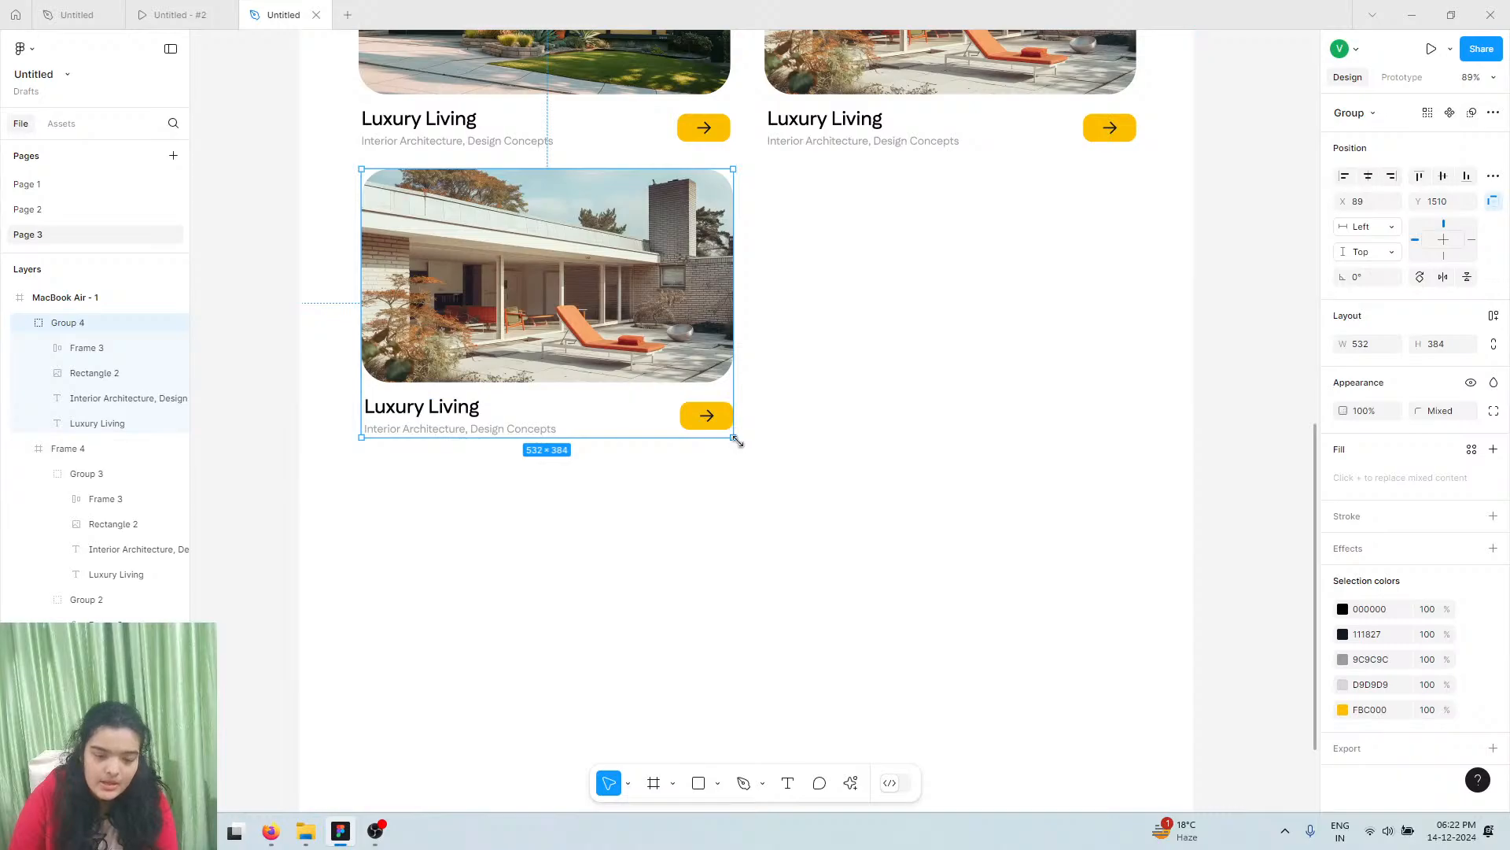
# Make Frame 4 1426 tall and scale the copy inside it to 1109 × 800.48
pyautogui.click(63, 448)
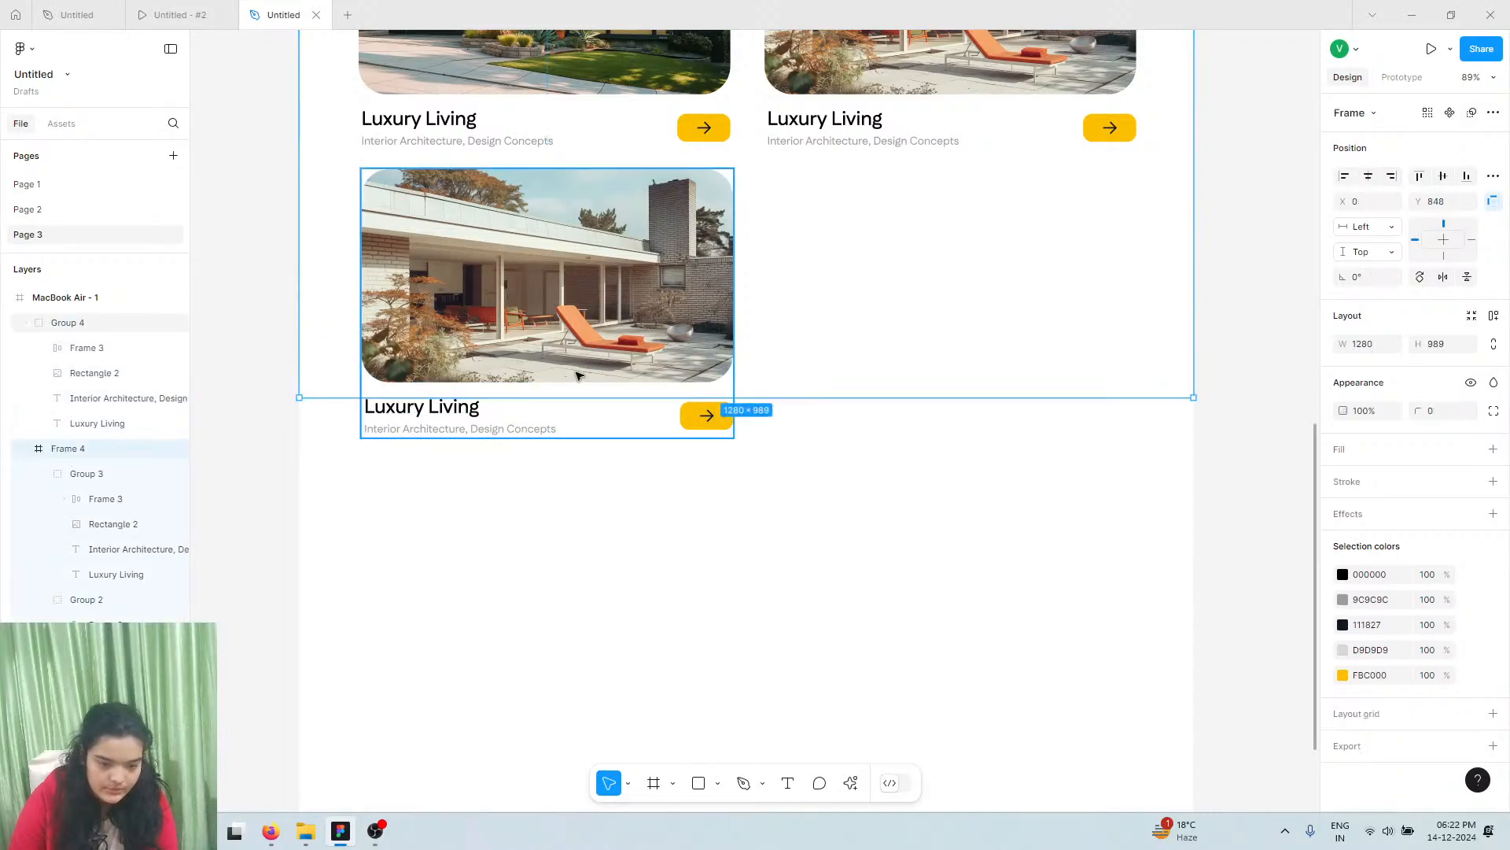
pyautogui.moveTo(560, 402); pyautogui.dragTo(516, 701)
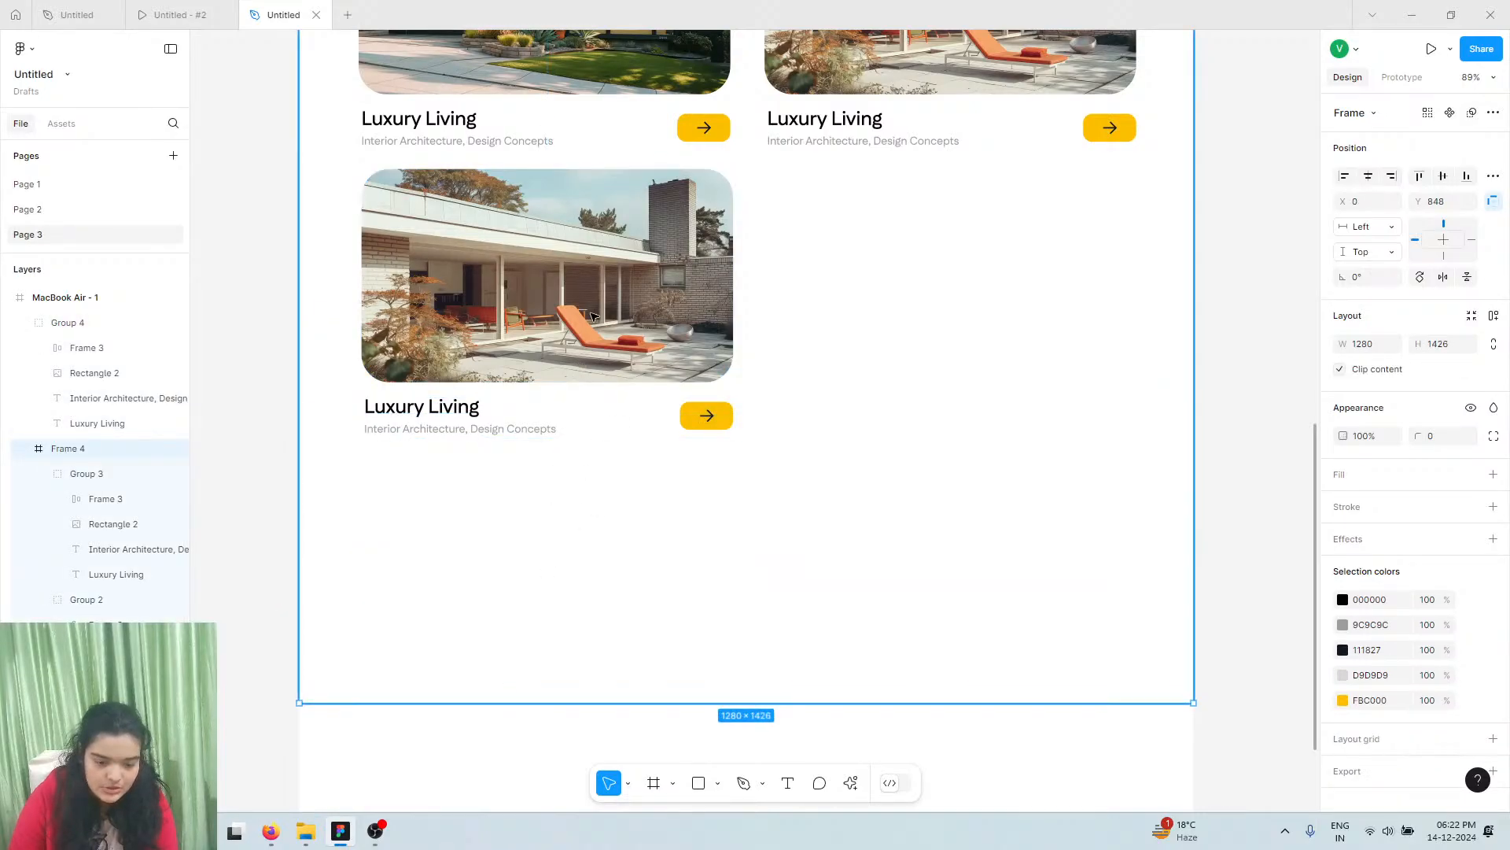
pyautogui.moveTo(68, 322); pyautogui.dragTo(95, 463)
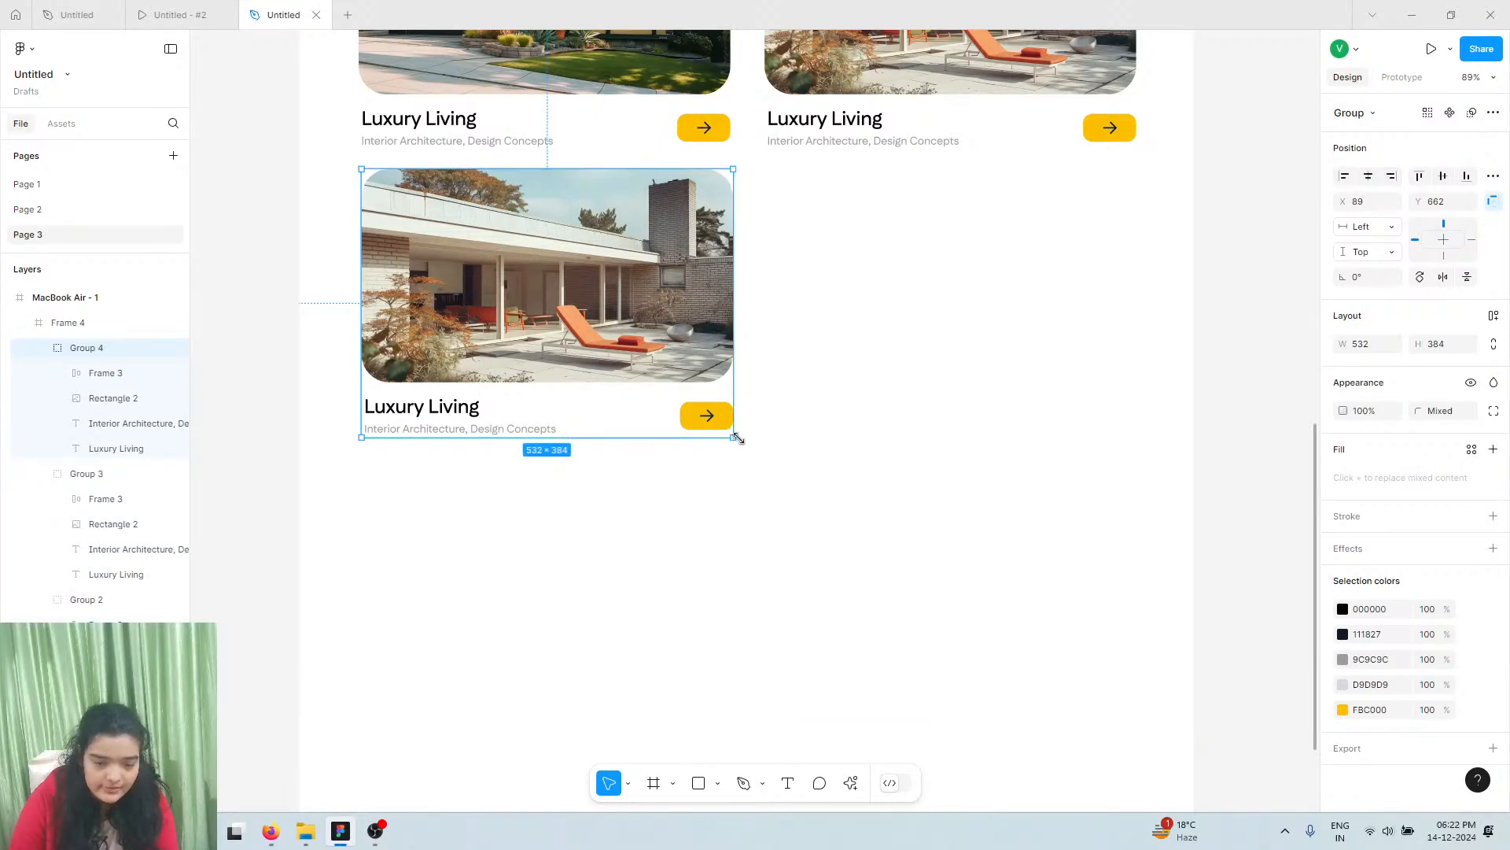
pyautogui.moveTo(833, 513); pyautogui.dragTo(1136, 665)
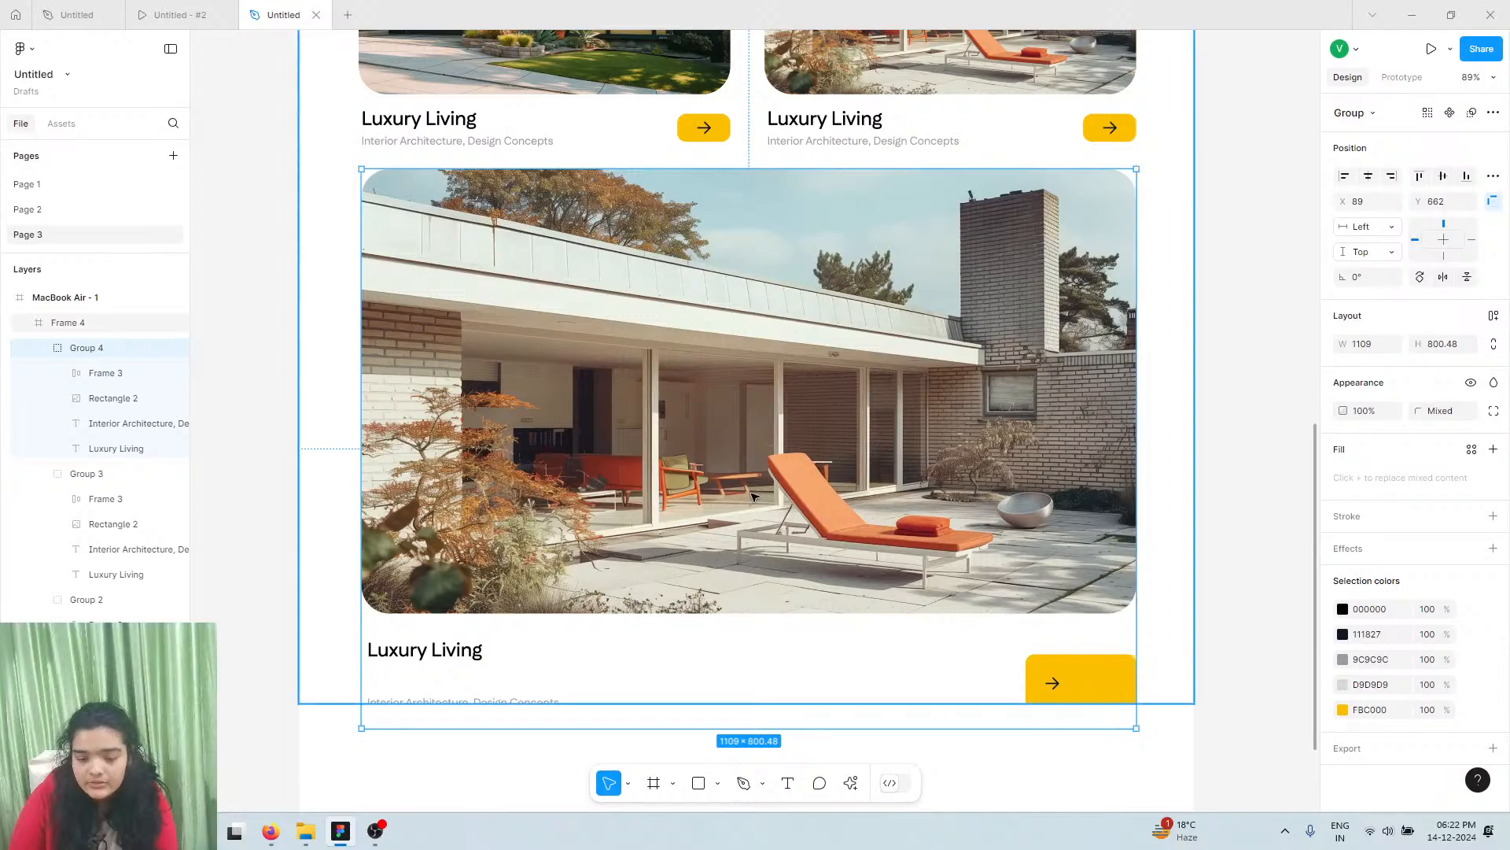
# Move the large card's subtitle up under its Luxury Living title
pyautogui.scroll(-2, 465, 593)
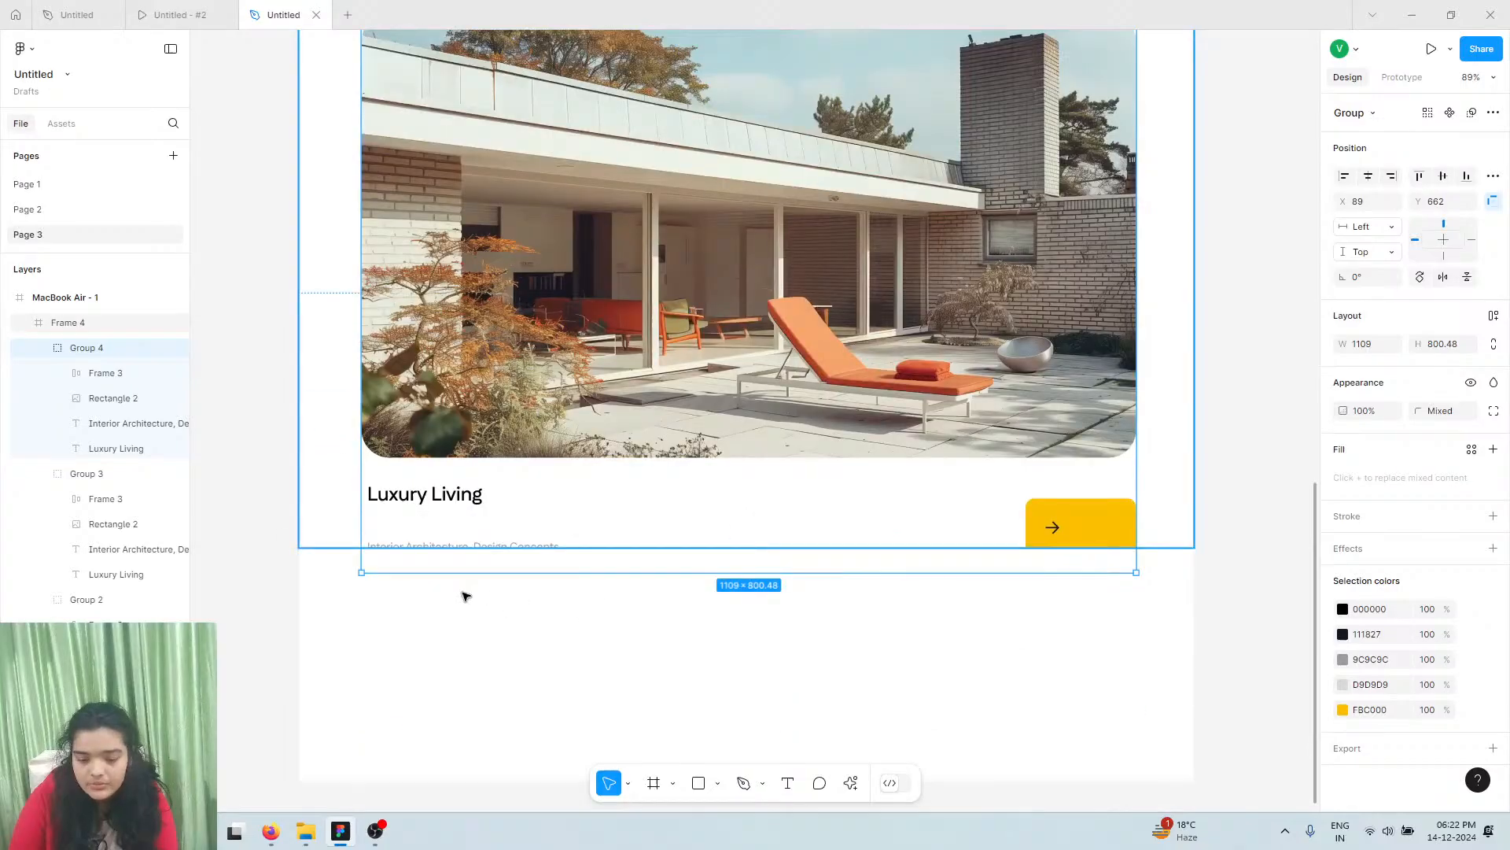
pyautogui.doubleClick(456, 545)
pyautogui.scroll(-1, 458, 541)
pyautogui.keyDown('ctrl'); pyautogui.scroll(5, 433, 502); pyautogui.keyUp('ctrl')
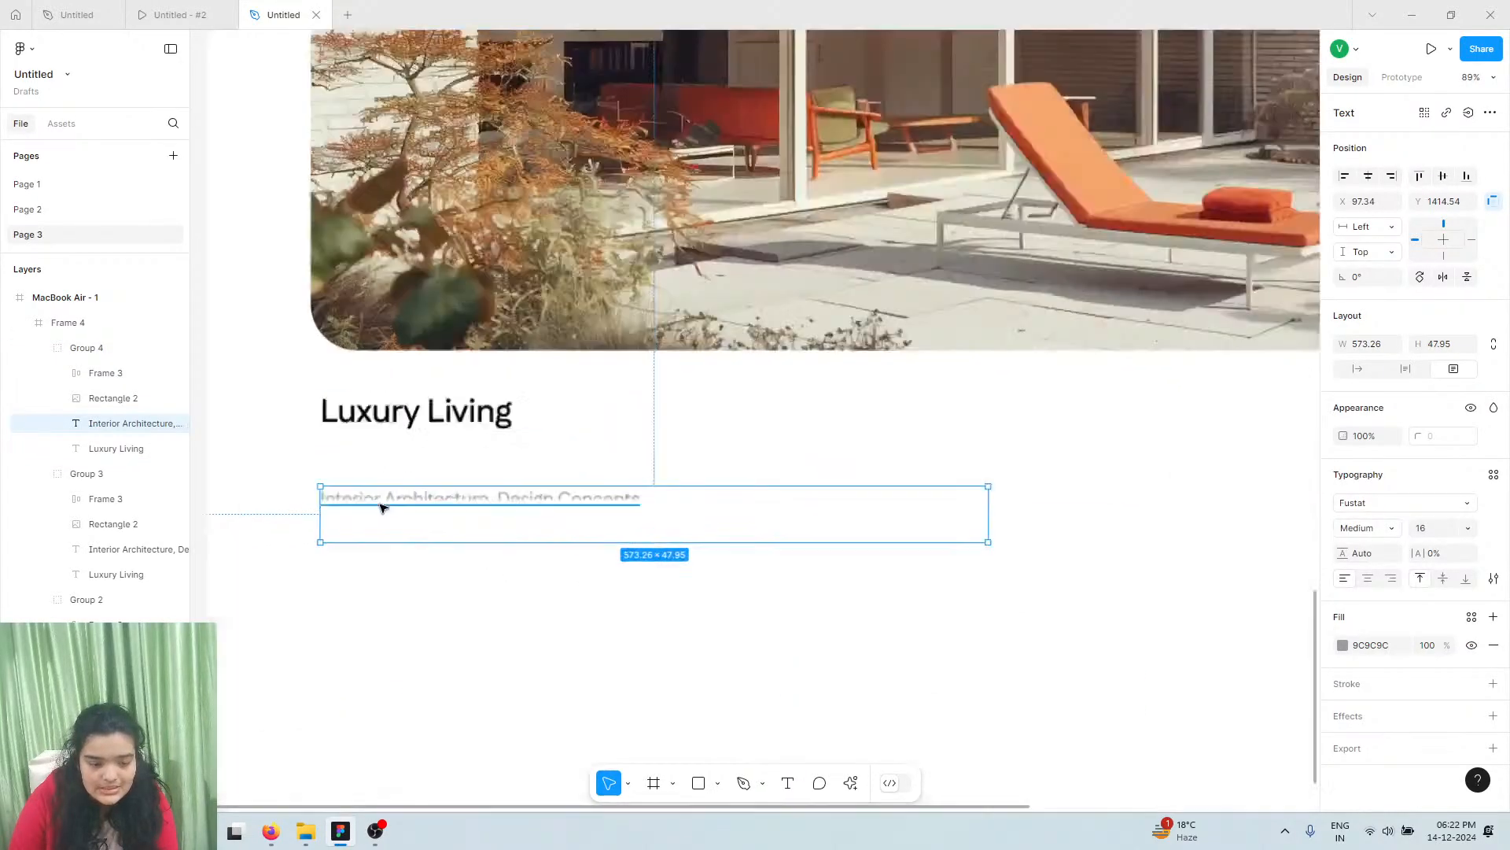
pyautogui.moveTo(318, 456); pyautogui.dragTo(318, 430)
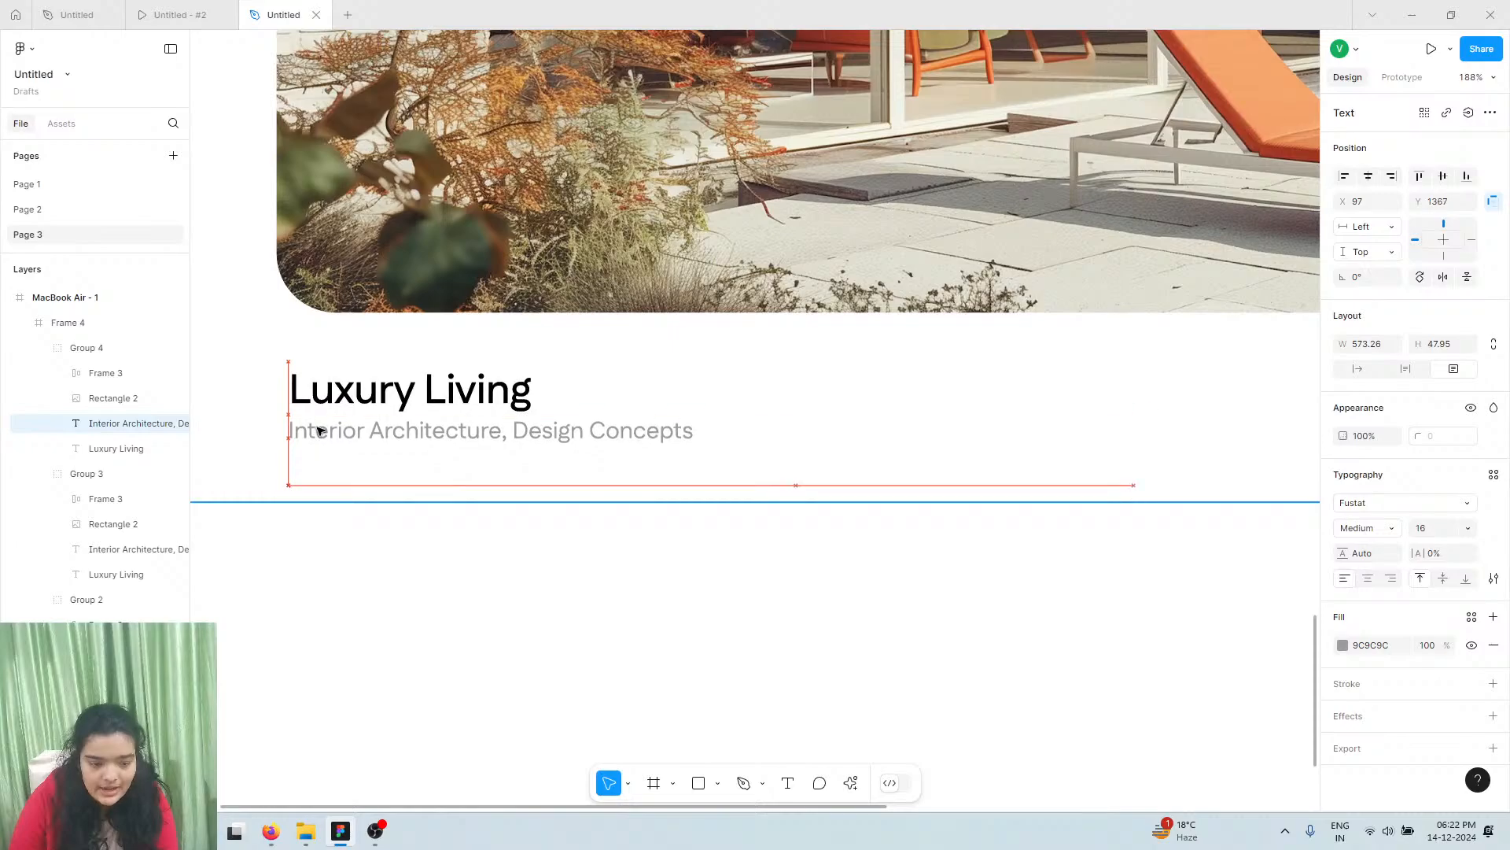
pyautogui.keyDown('ctrl'); pyautogui.scroll(-5, 319, 430); pyautogui.keyUp('ctrl')
pyautogui.hscroll(1, 766, 435)
# Paste the small card's 76 × 40 yellow arrow button onto the large card's bottom right
pyautogui.click(869, 438)
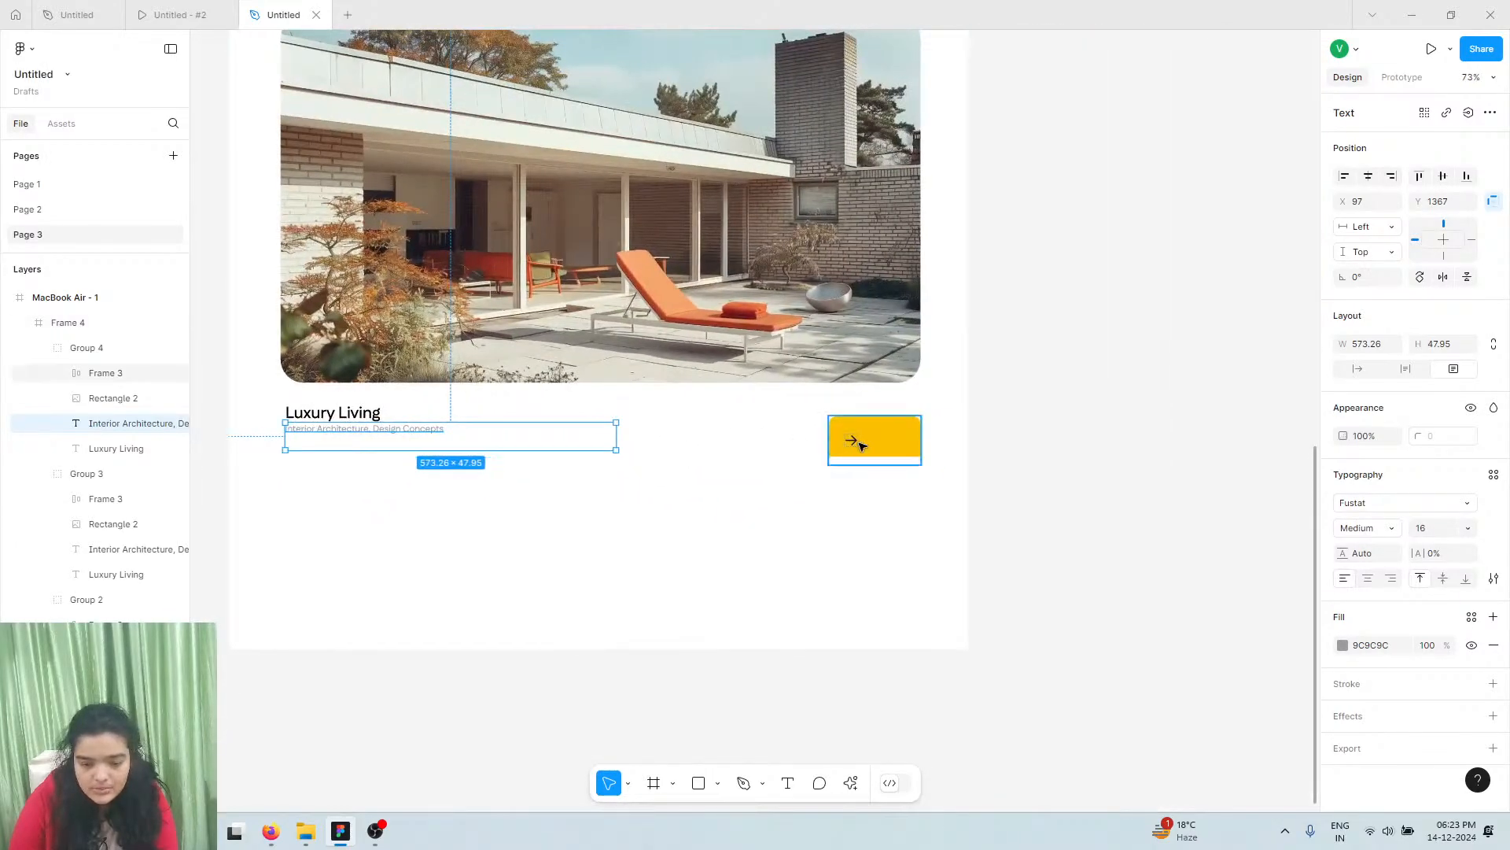
pyautogui.scroll(4, 799, 439)
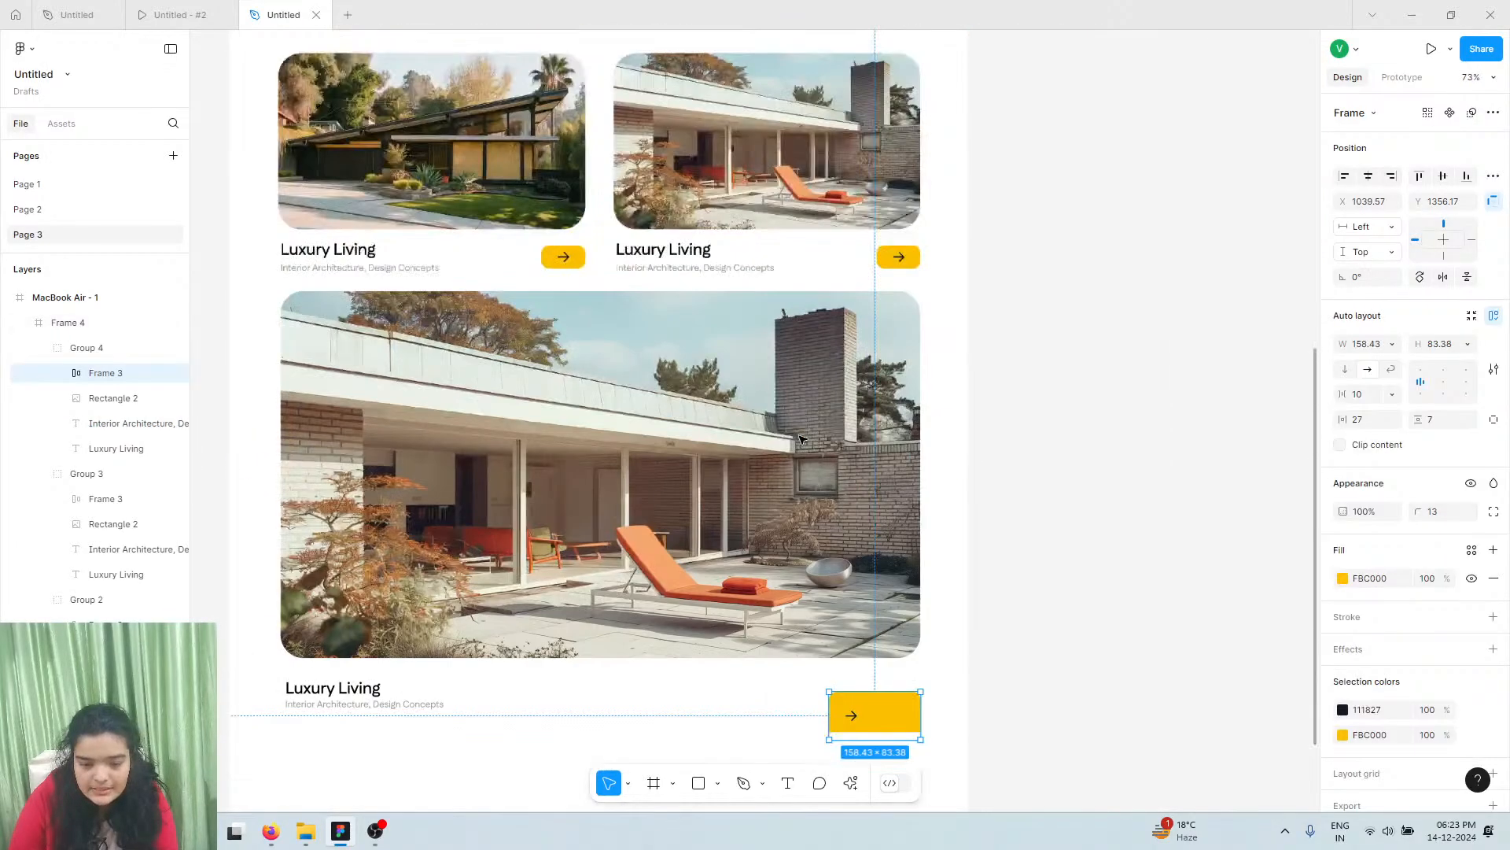
pyautogui.click(556, 261)
pyautogui.click(557, 260)
pyautogui.scroll(-1, 805, 610)
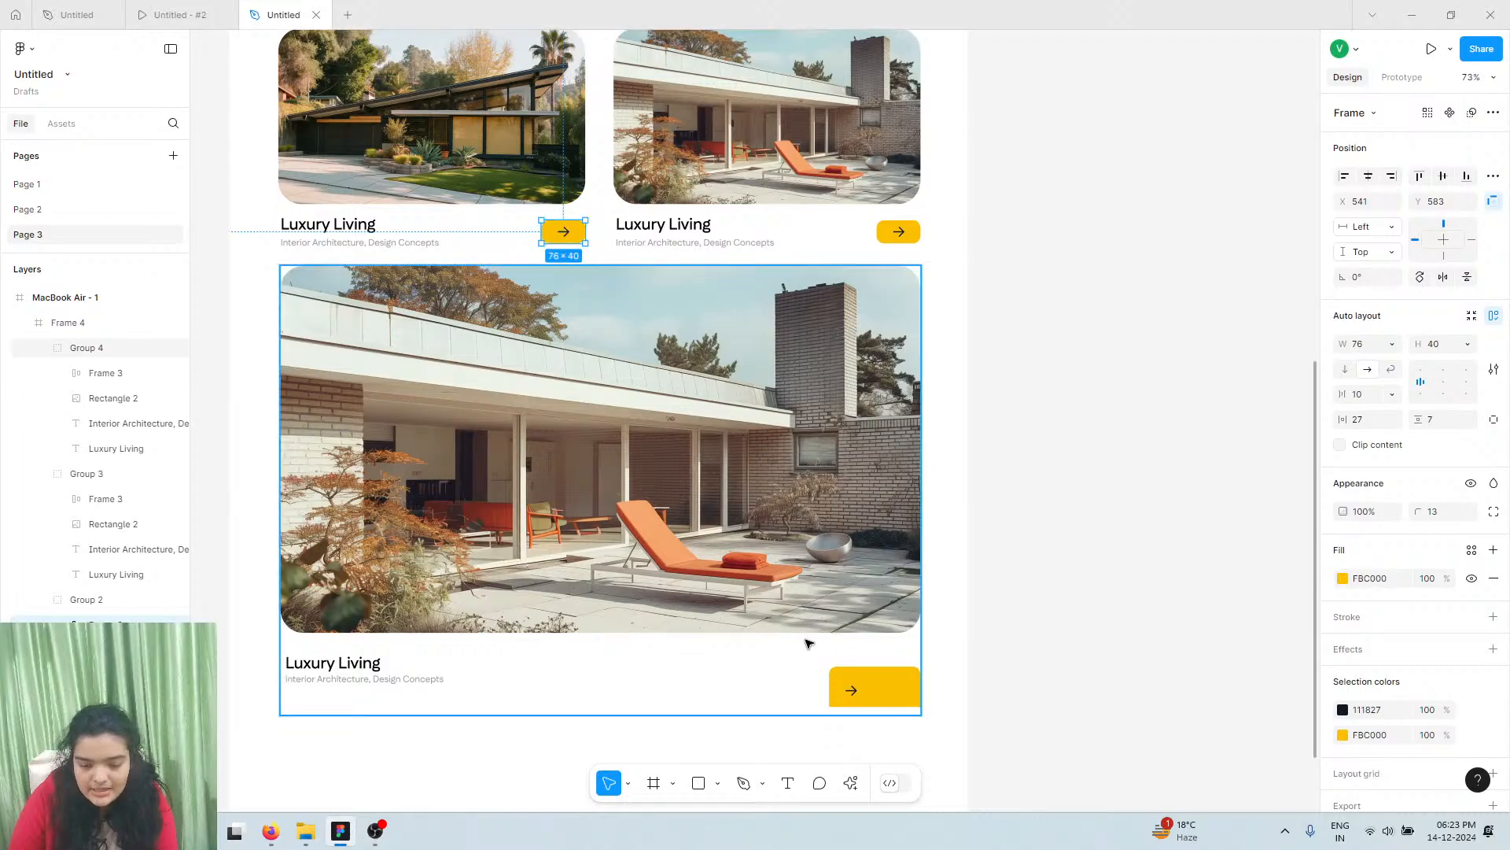
pyautogui.click(370, 670)
pyautogui.doubleClick(369, 670)
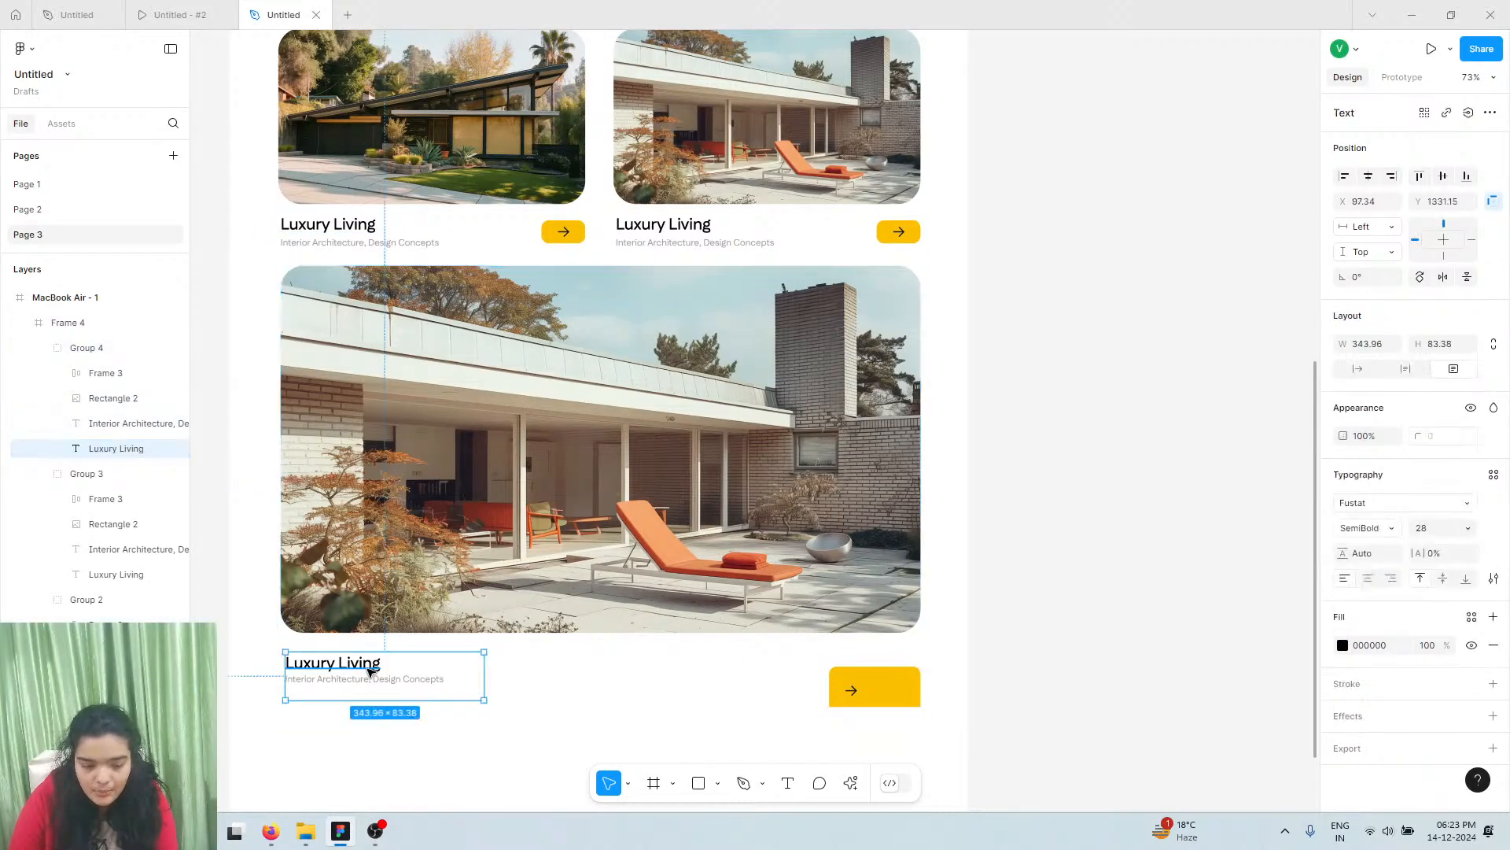
pyautogui.hotkey('ctrl', 'v')
pyautogui.moveTo(562, 474); pyautogui.dragTo(897, 667)
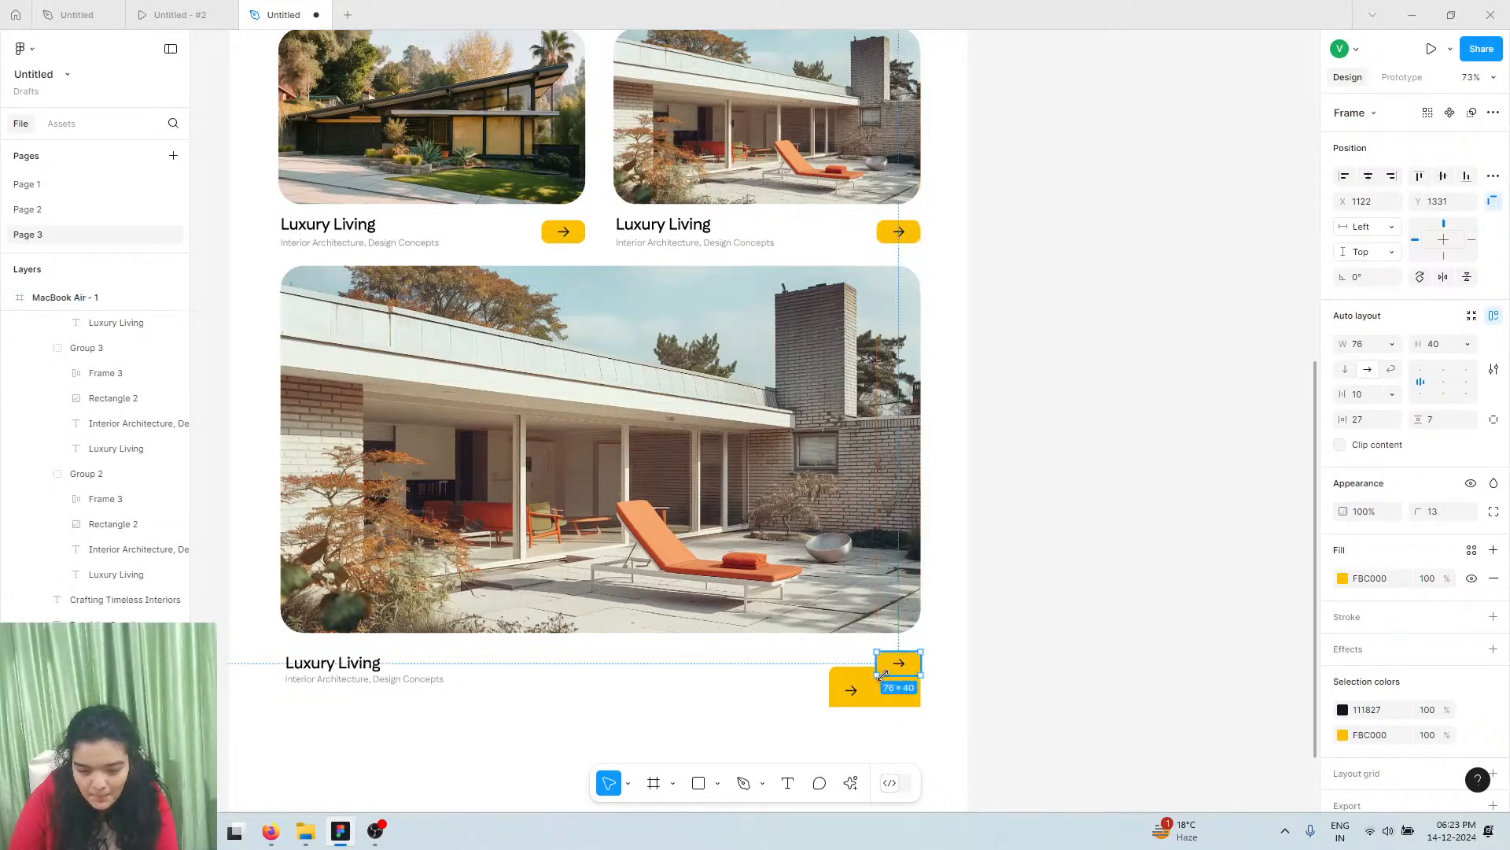
# Nudge the pasted arrow button slightly down into place
pyautogui.click(802, 728)
pyautogui.scroll(5, 802, 732)
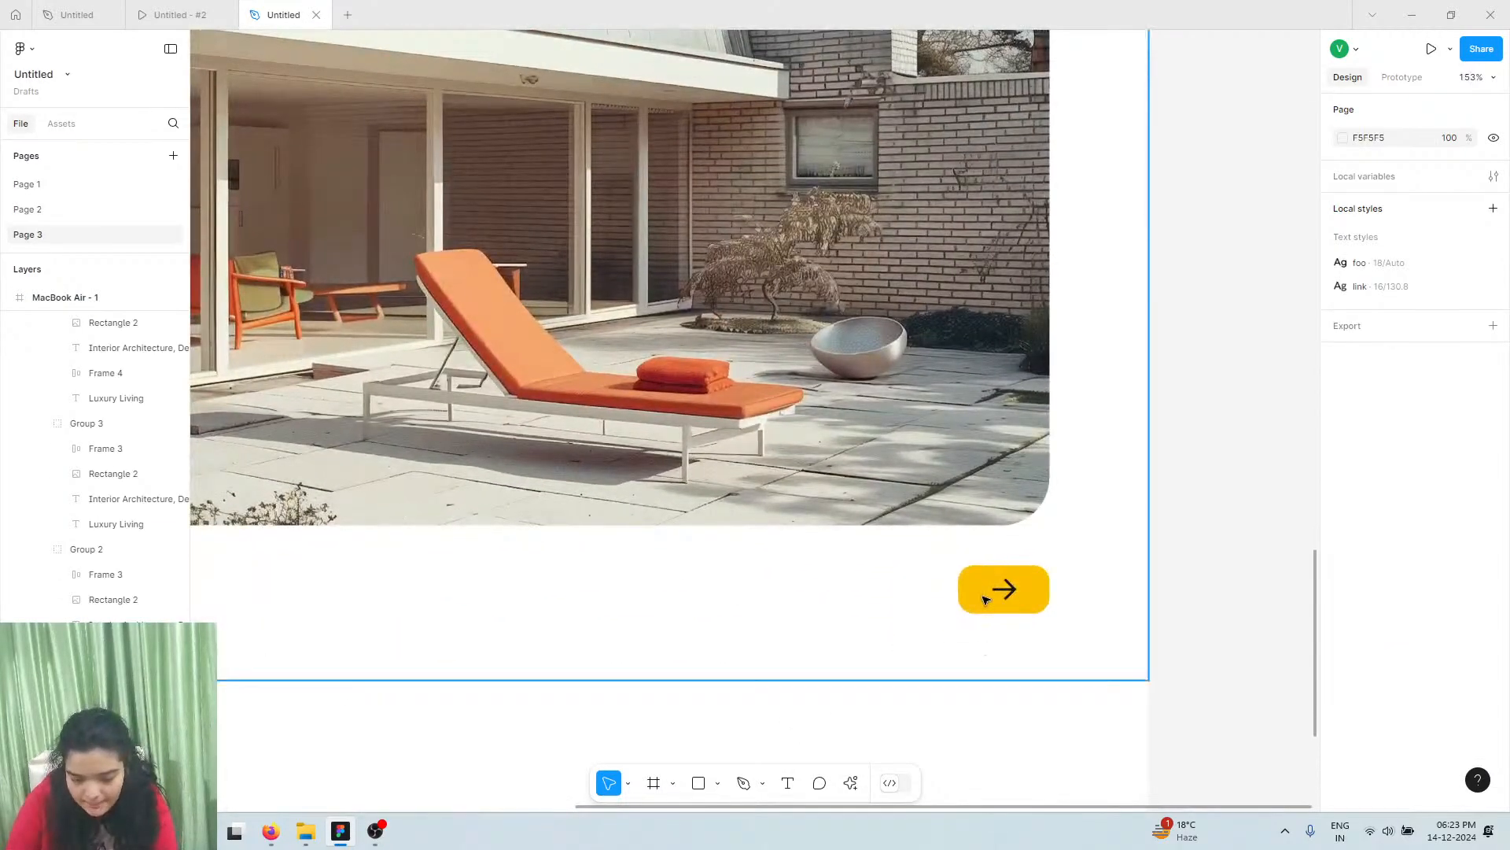
pyautogui.click(985, 599)
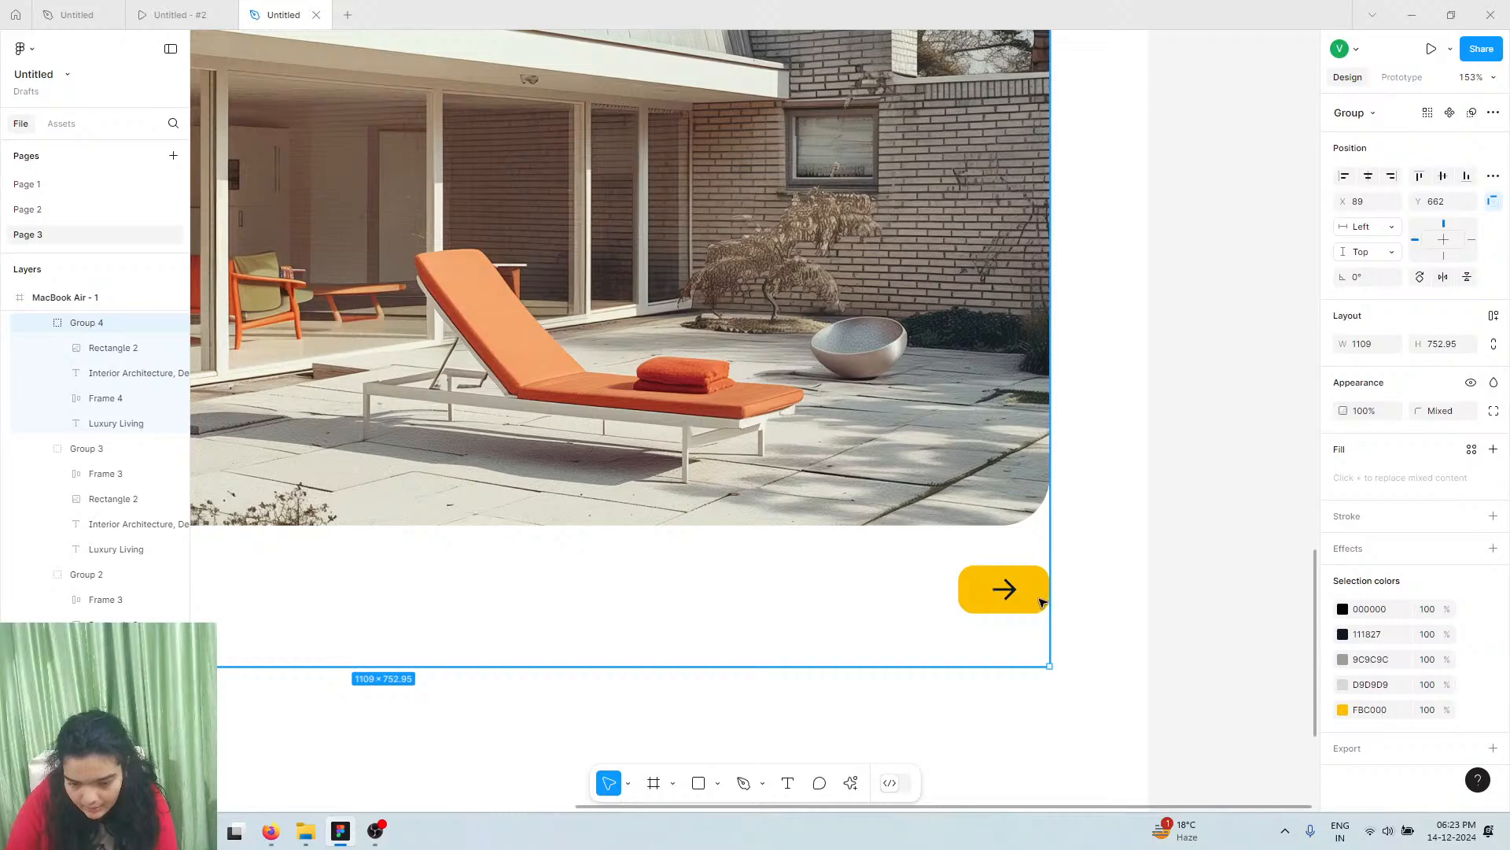
pyautogui.moveTo(1029, 589); pyautogui.dragTo(1029, 595)
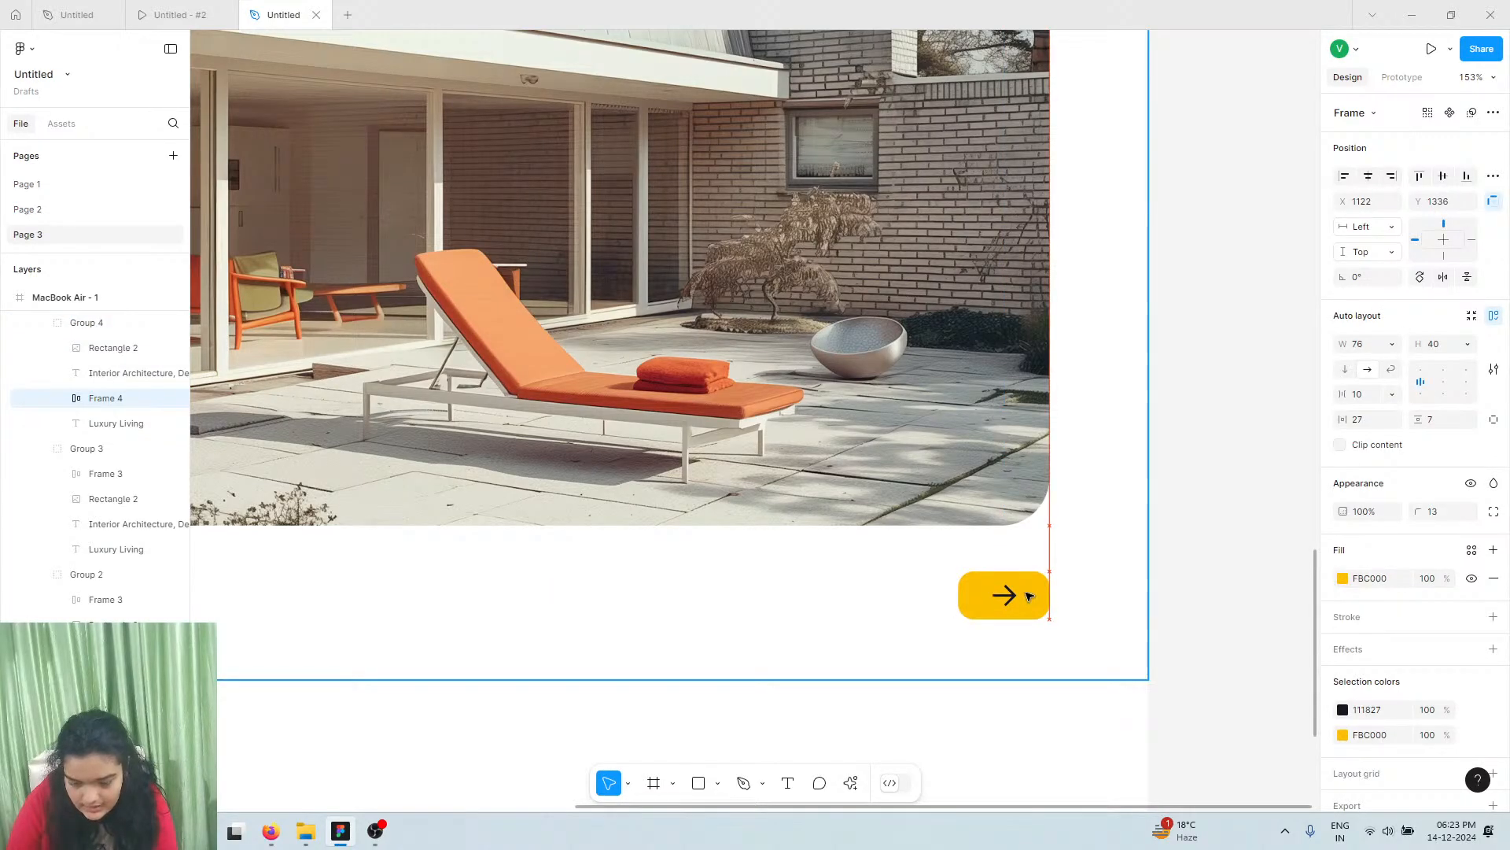
pyautogui.scroll(-3, 1029, 595)
pyautogui.hscroll(-2, 1093, 590)
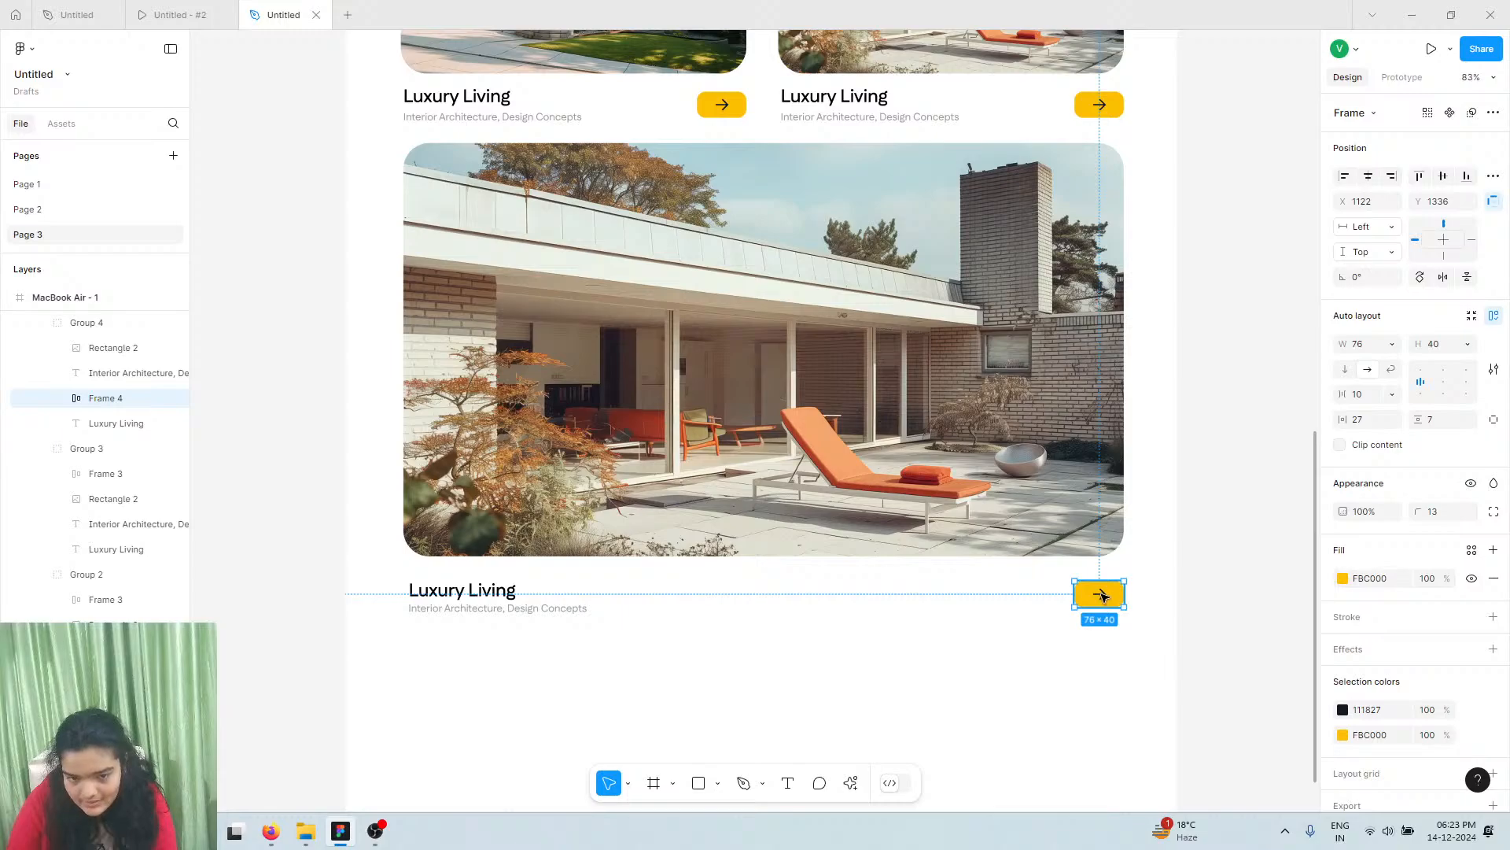
pyautogui.click(929, 538)
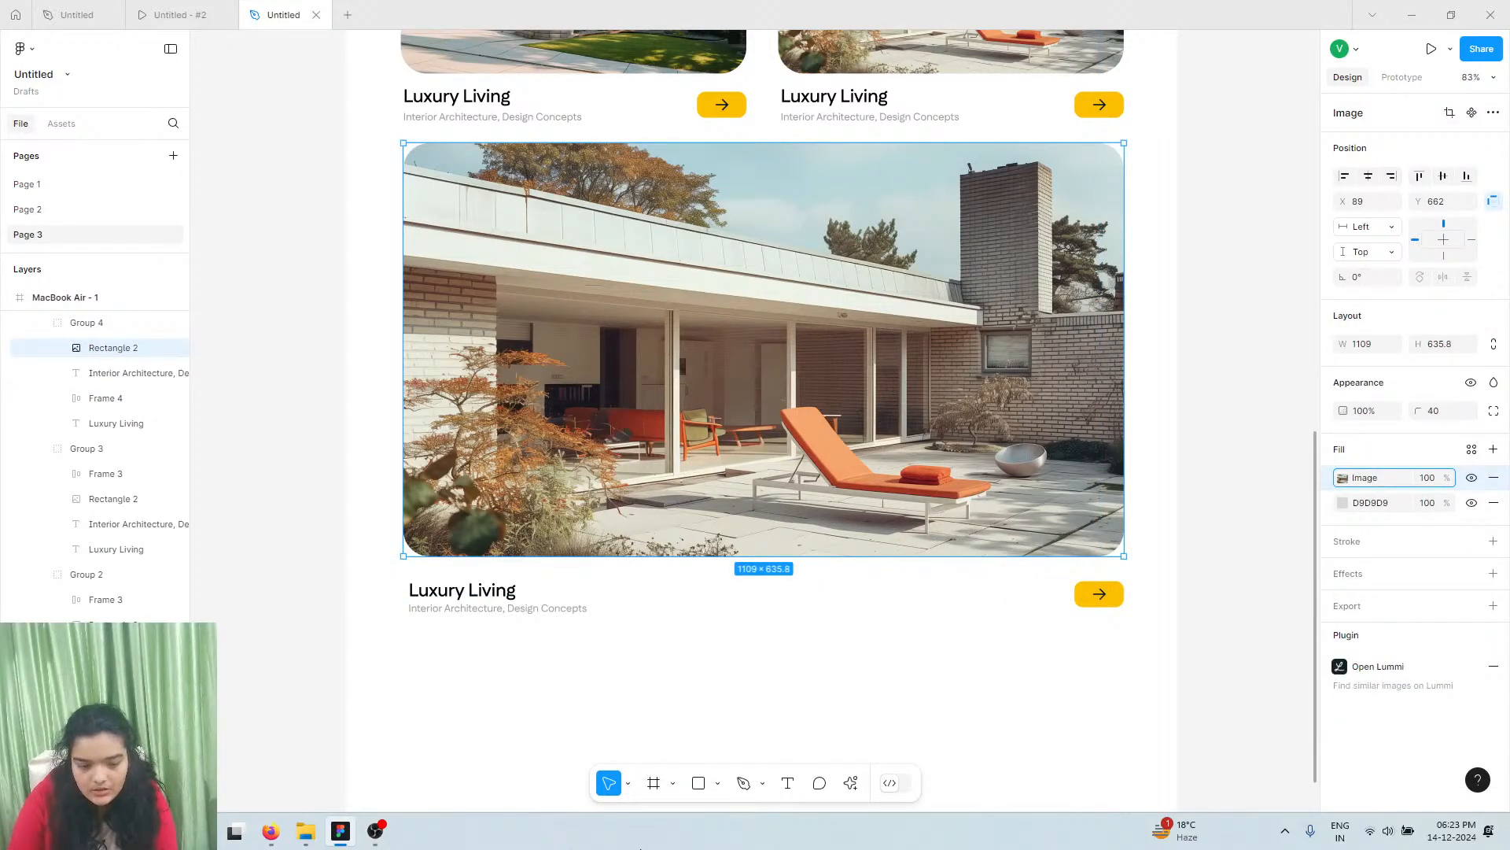
# Position Group 4 at X 89, Y 667, aligned under the two smaller cards
pyautogui.moveTo(767, 437); pyautogui.dragTo(772, 451)
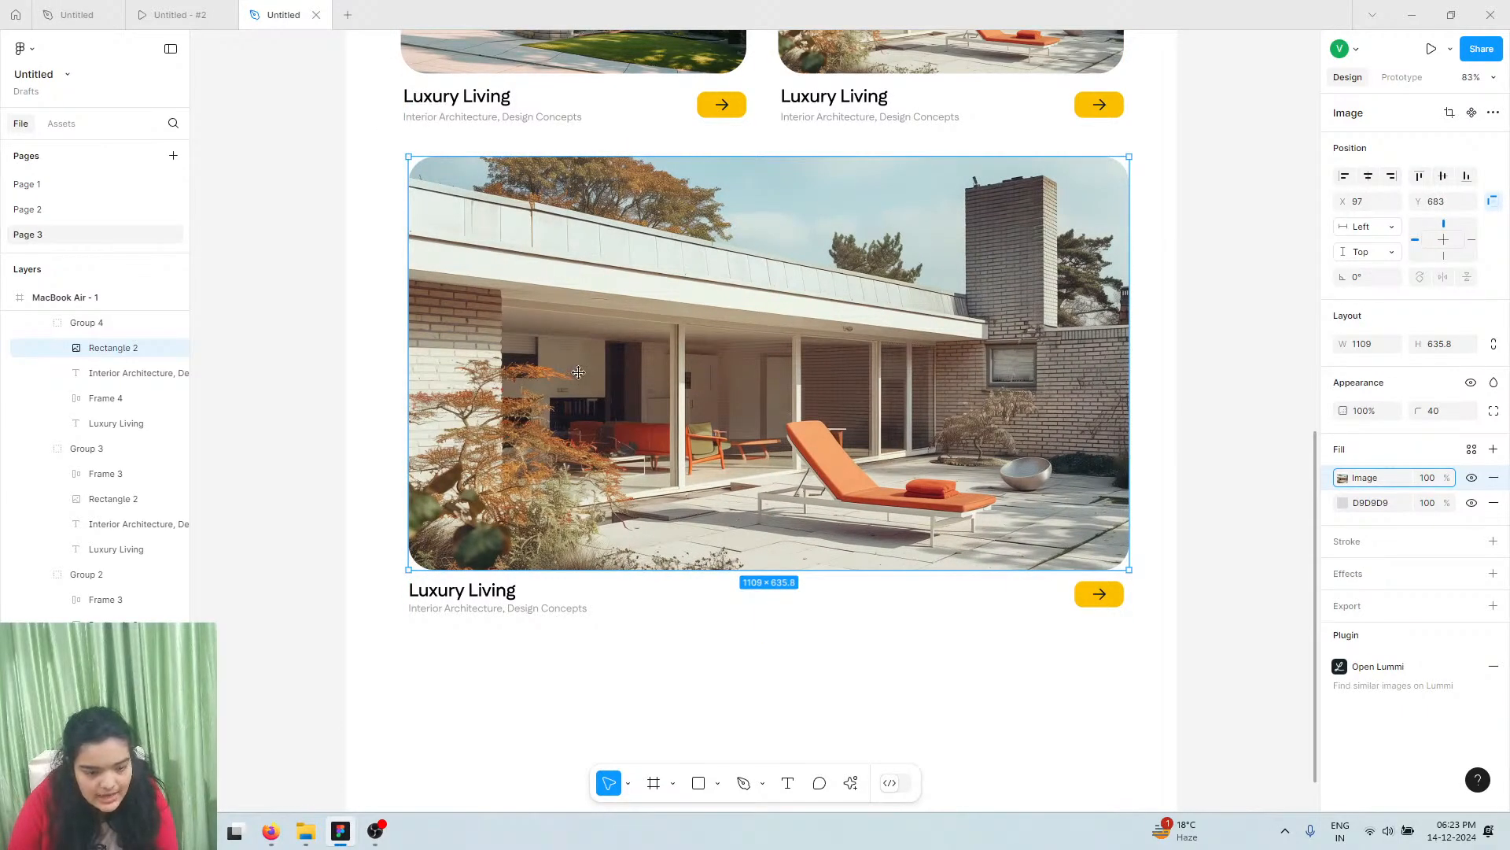
pyautogui.press('Up')
pyautogui.press('Up')
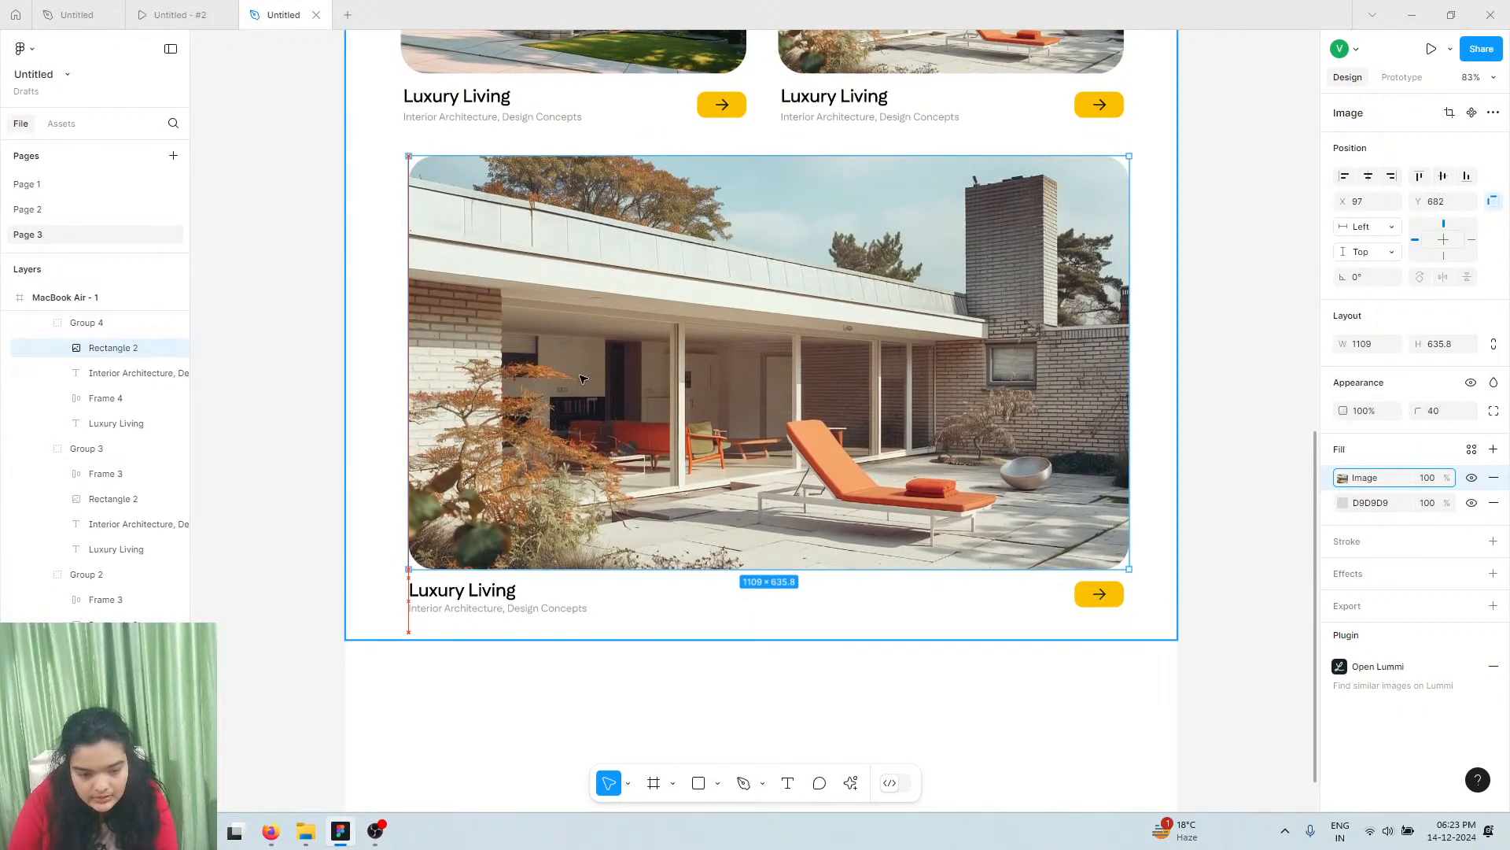
pyautogui.hotkey('ctrl', 'z')
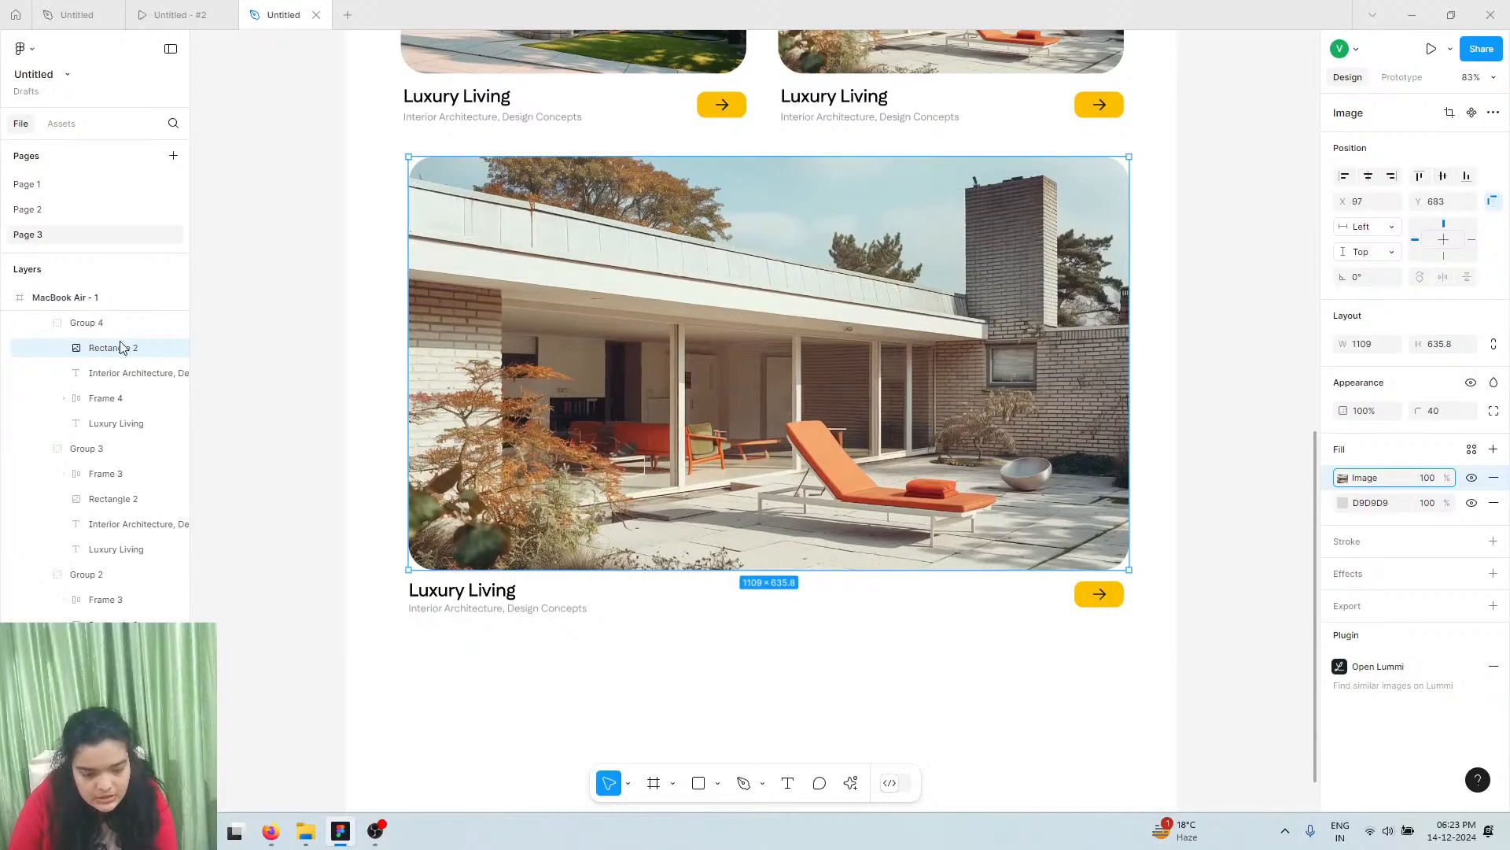
pyautogui.click(126, 326)
pyautogui.moveTo(916, 543); pyautogui.dragTo(913, 533)
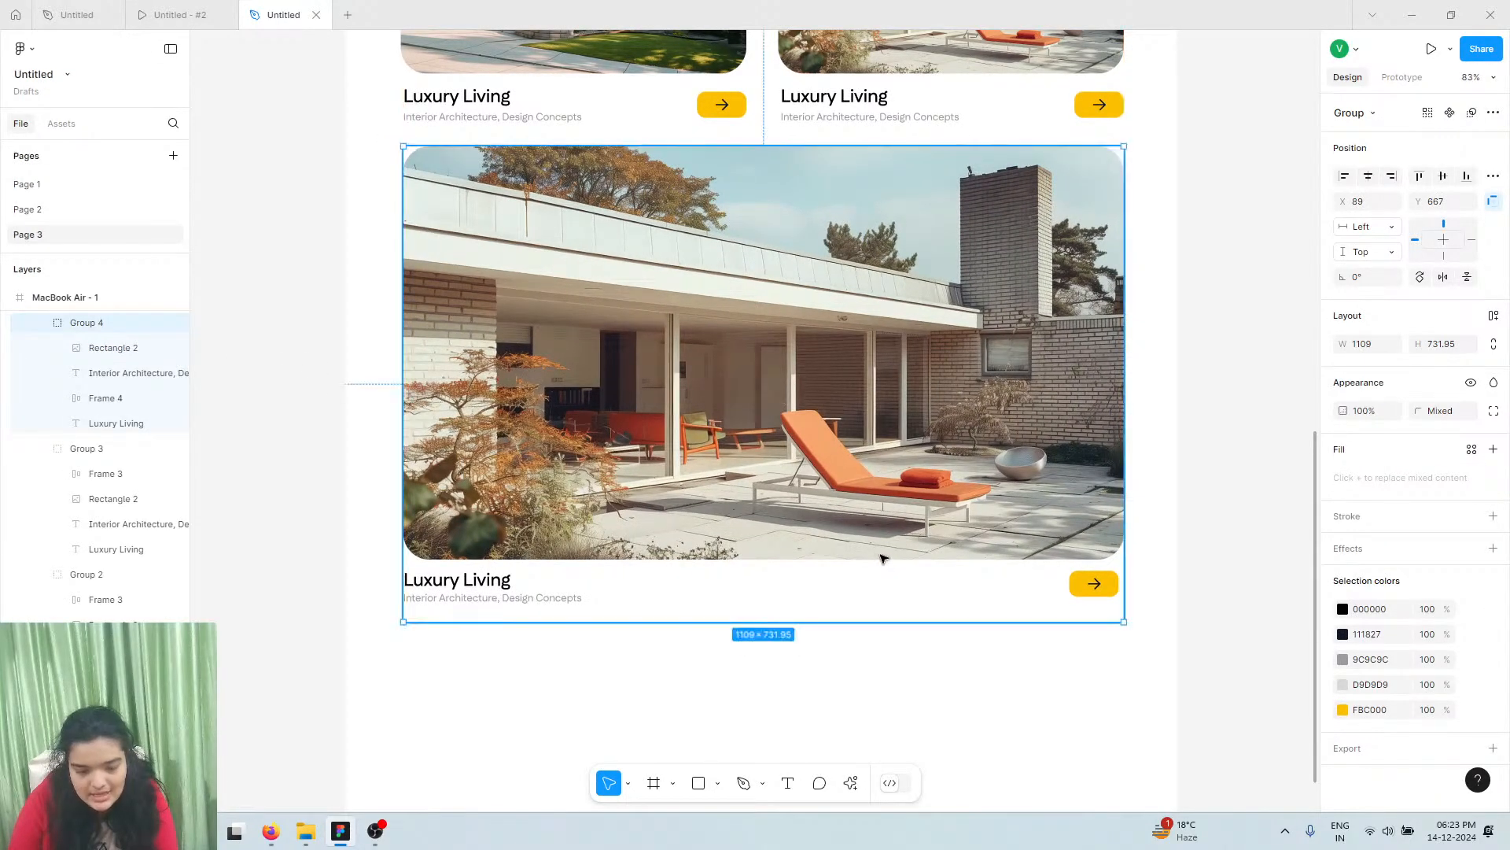
pyautogui.scroll(6, 868, 541)
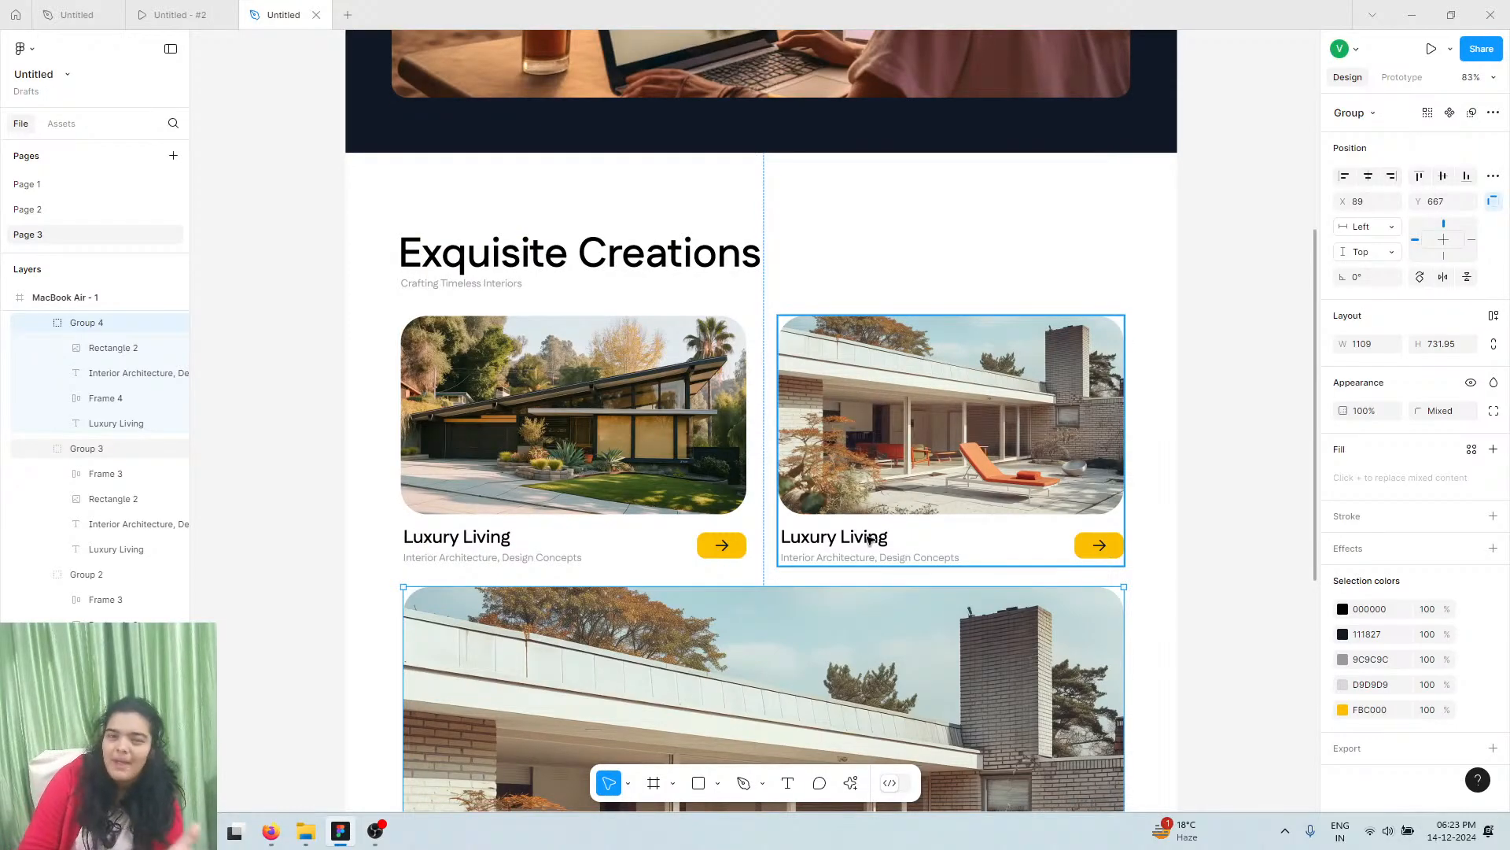
pyautogui.scroll(-2, 869, 538)
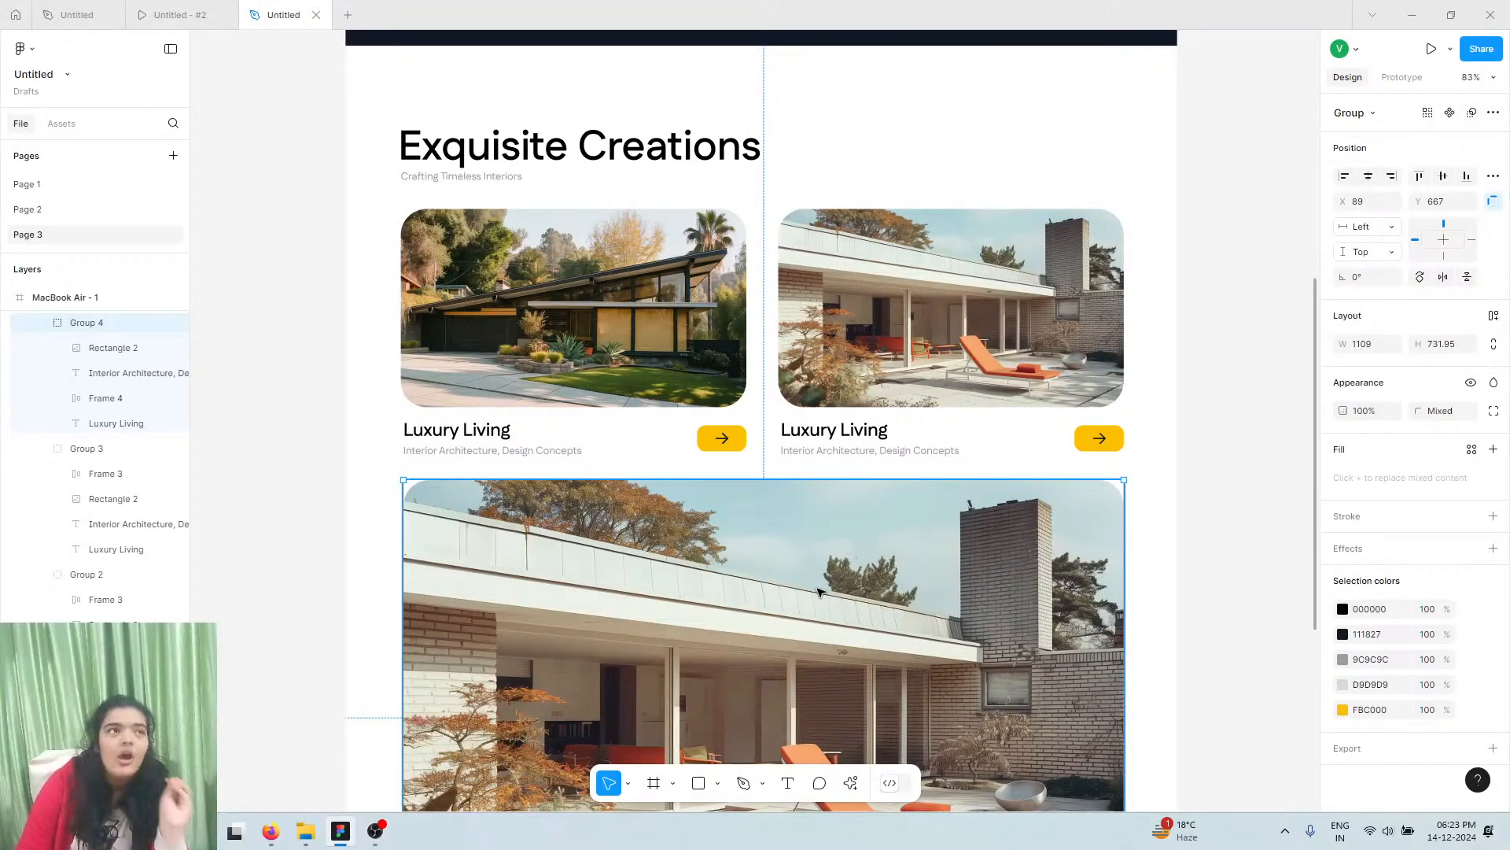
# Run Lummi on the wide card's patio photo and scroll through its Similar images grid
pyautogui.doubleClick(883, 564)
pyautogui.click(850, 784)
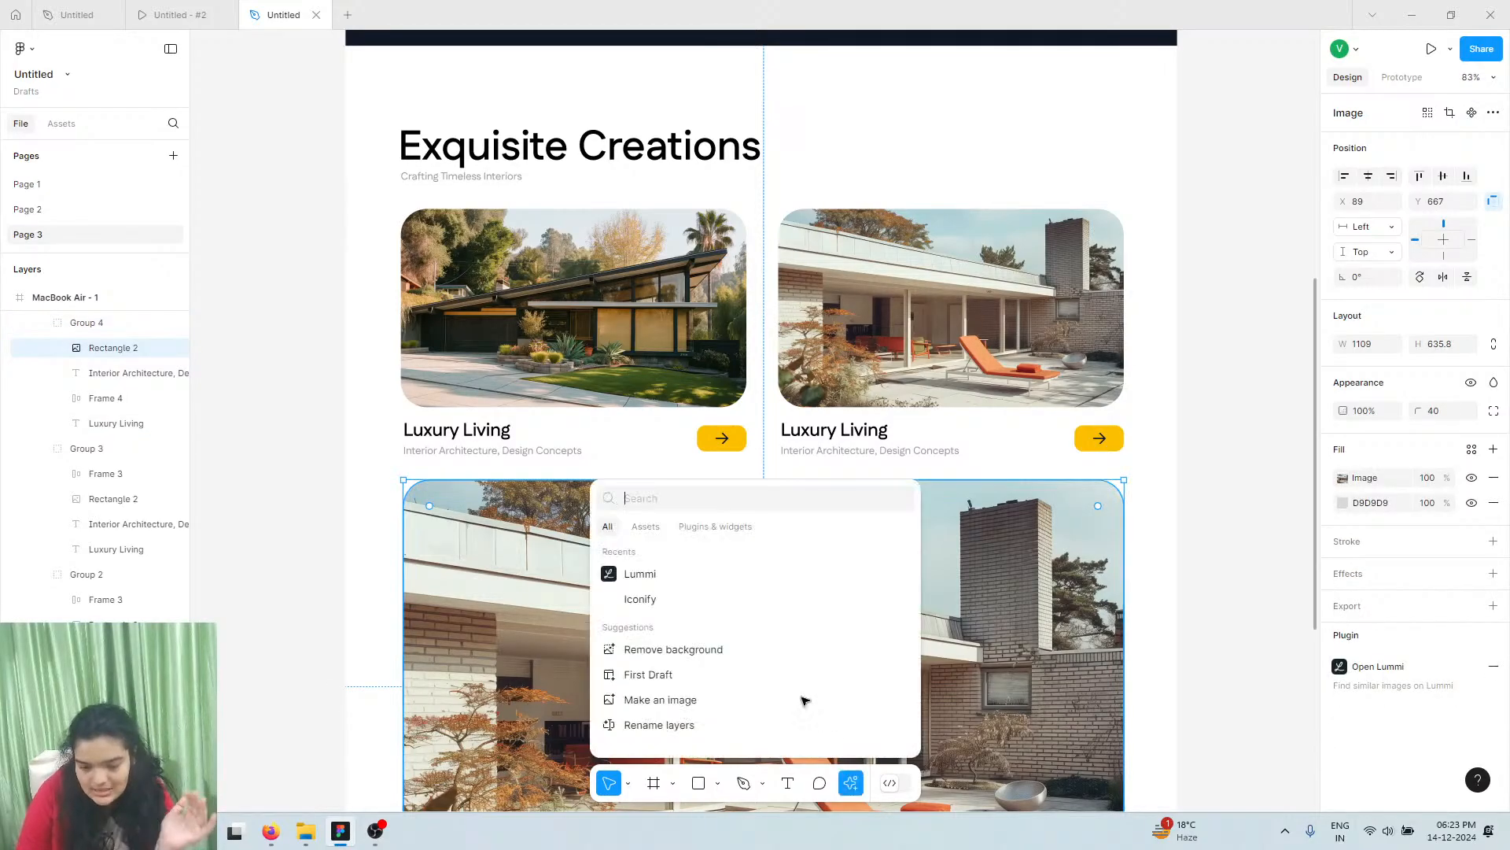
pyautogui.click(696, 575)
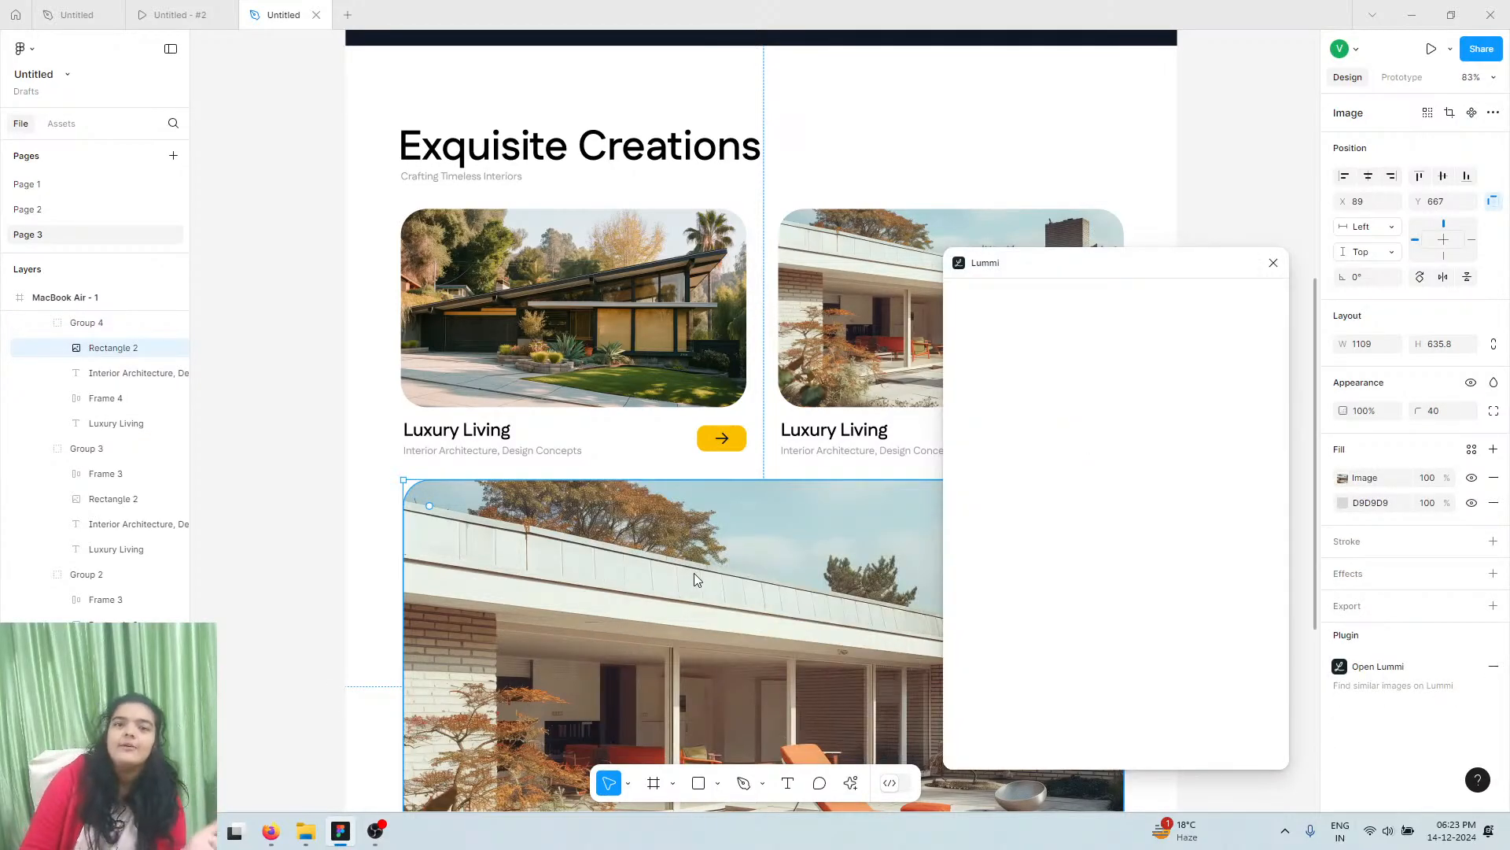
pyautogui.click(1018, 332)
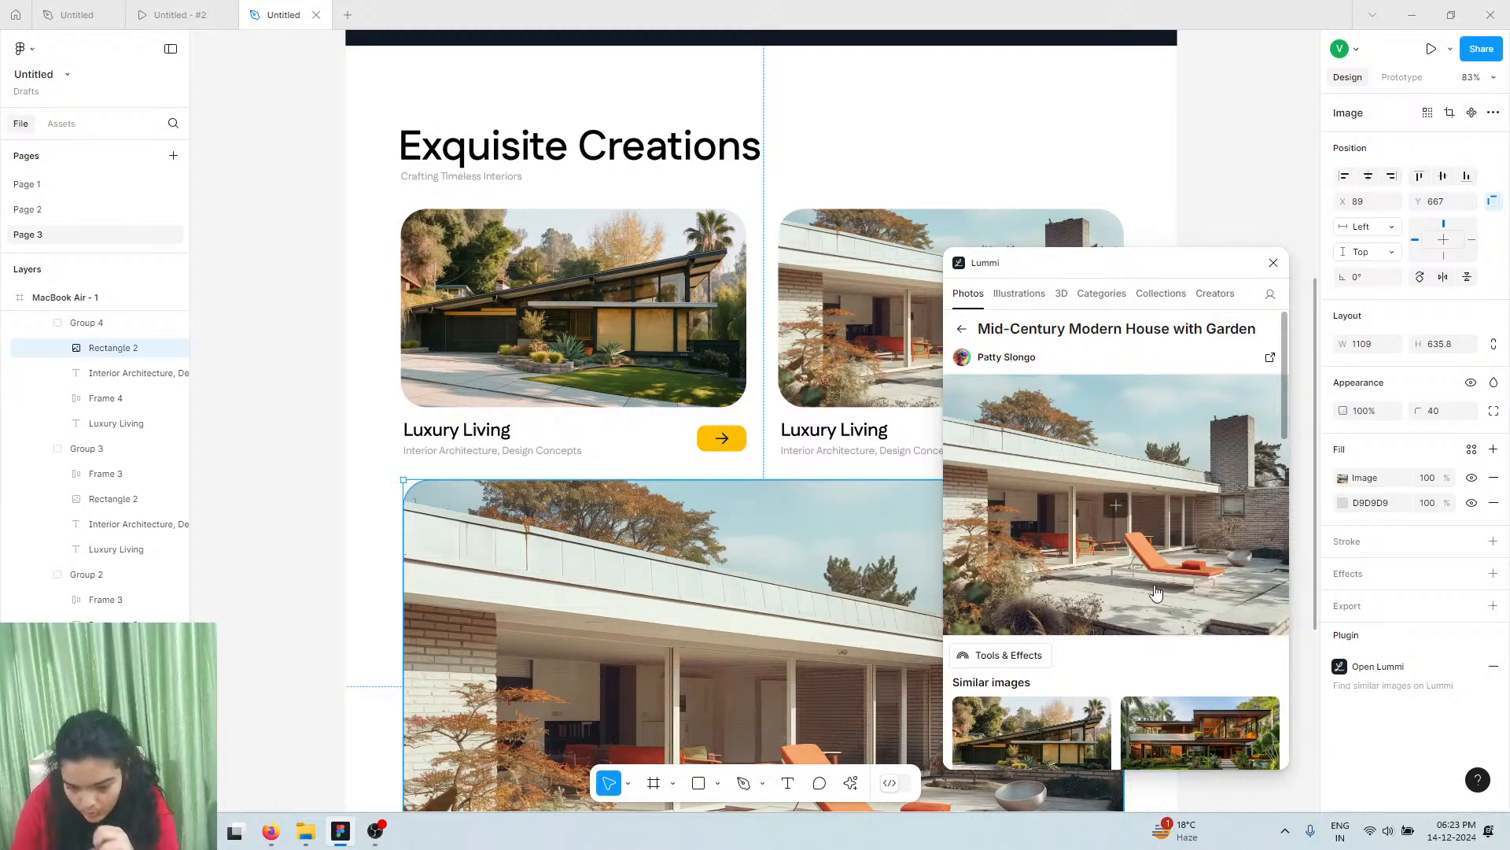
pyautogui.scroll(-5, 1156, 592)
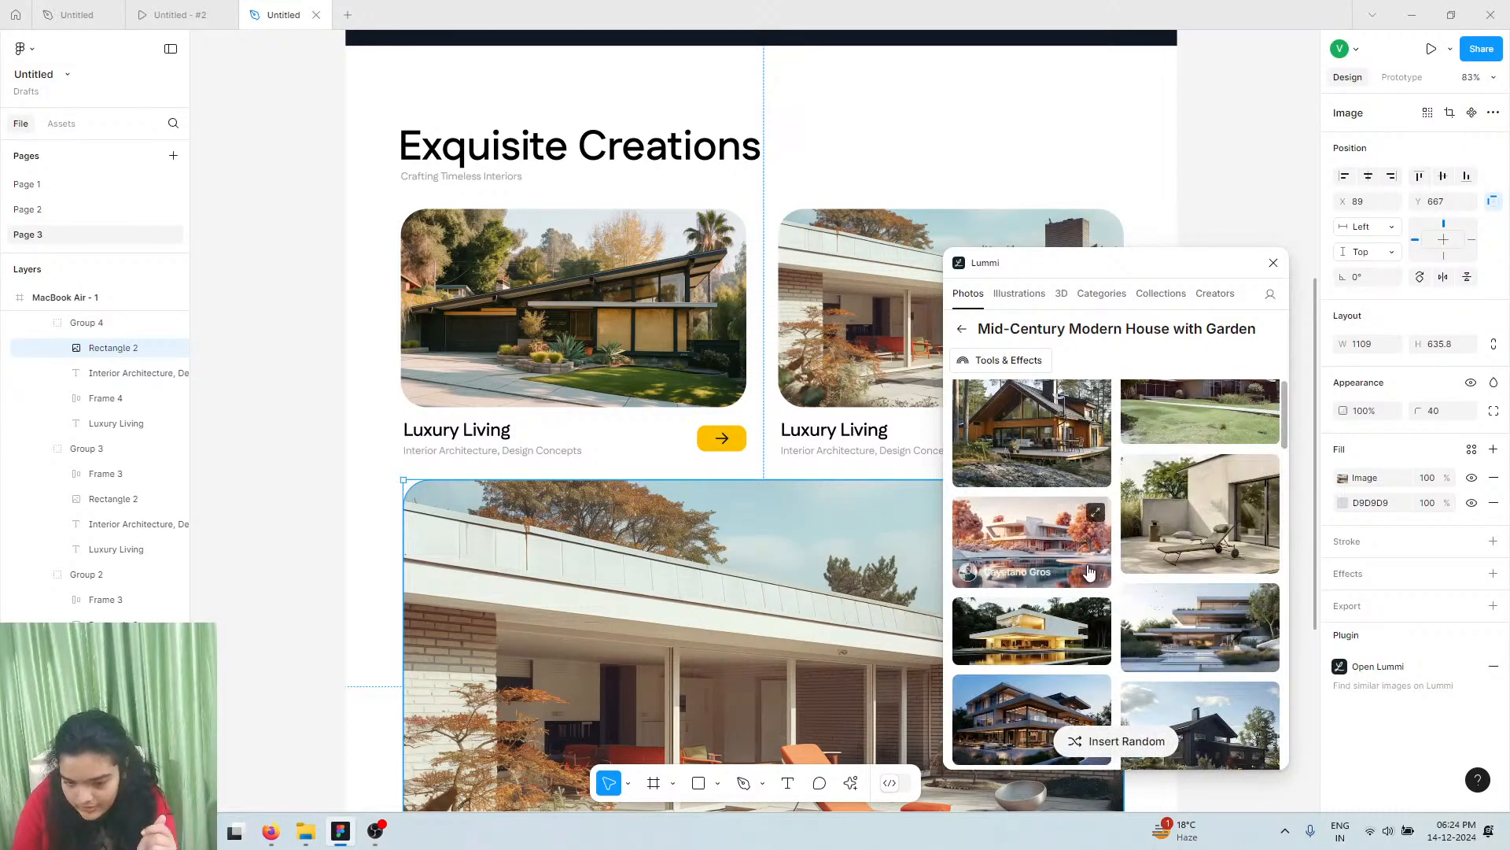
pyautogui.scroll(-1, 879, 629)
pyautogui.scroll(-1, 880, 629)
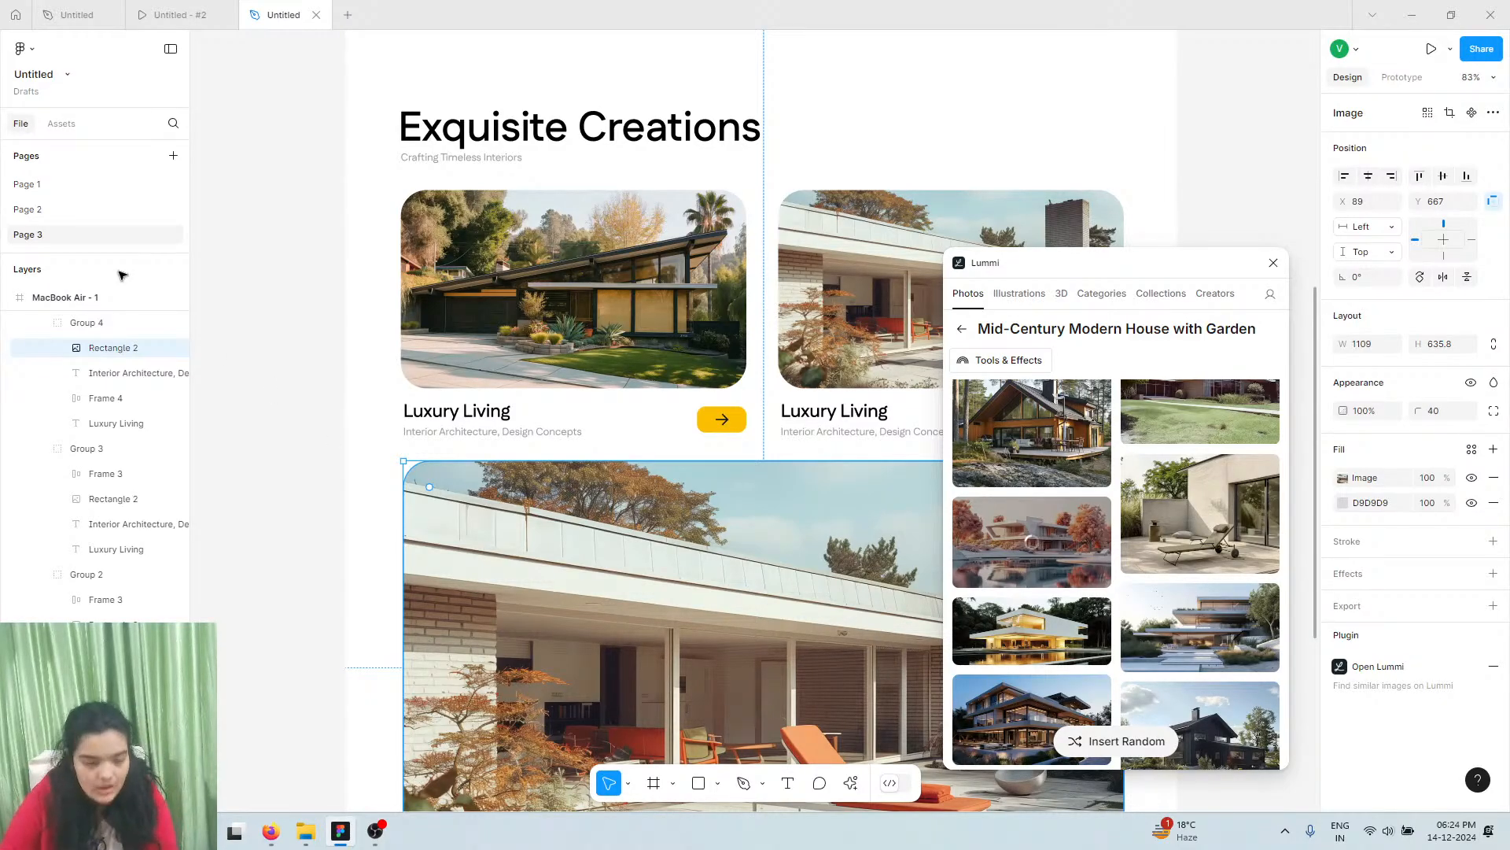
# Preview the landing page in the prototype view, scrolling through the sections
pyautogui.click(174, 14)
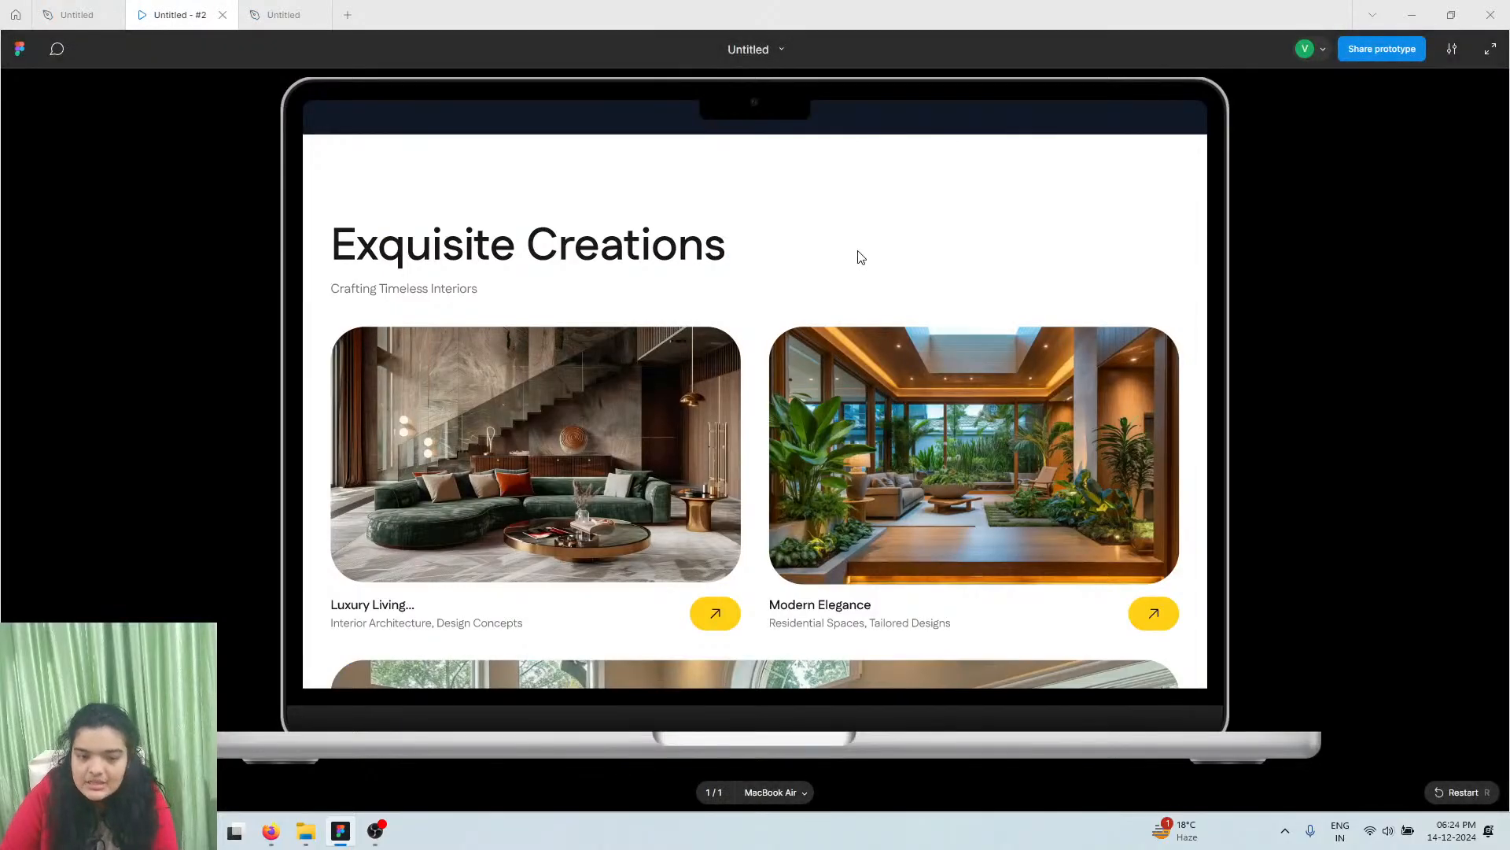
pyautogui.scroll(-15, 860, 256)
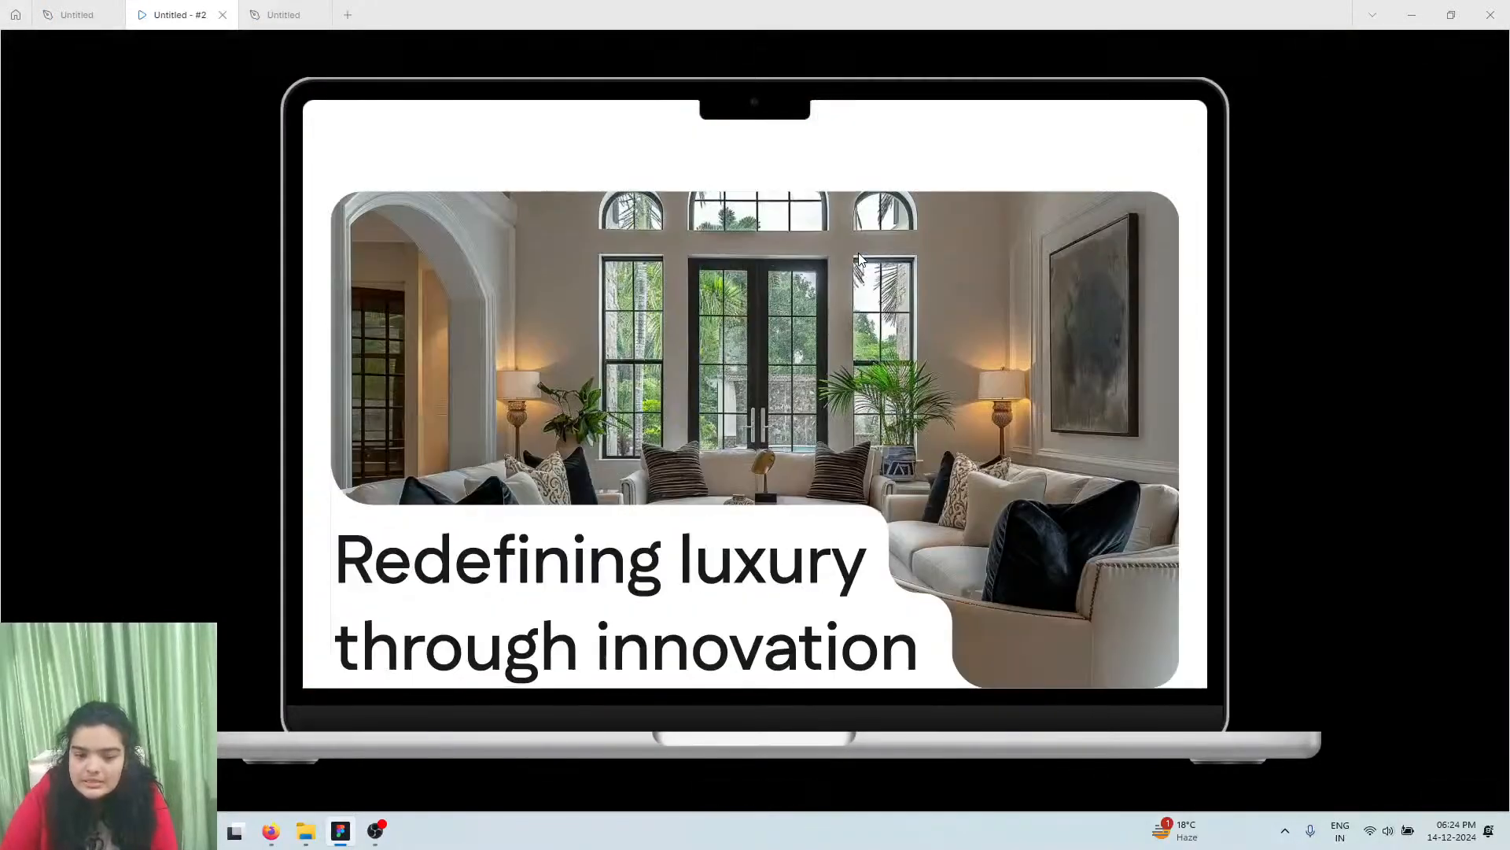
pyautogui.scroll(-2, 860, 261)
pyautogui.scroll(2, 860, 260)
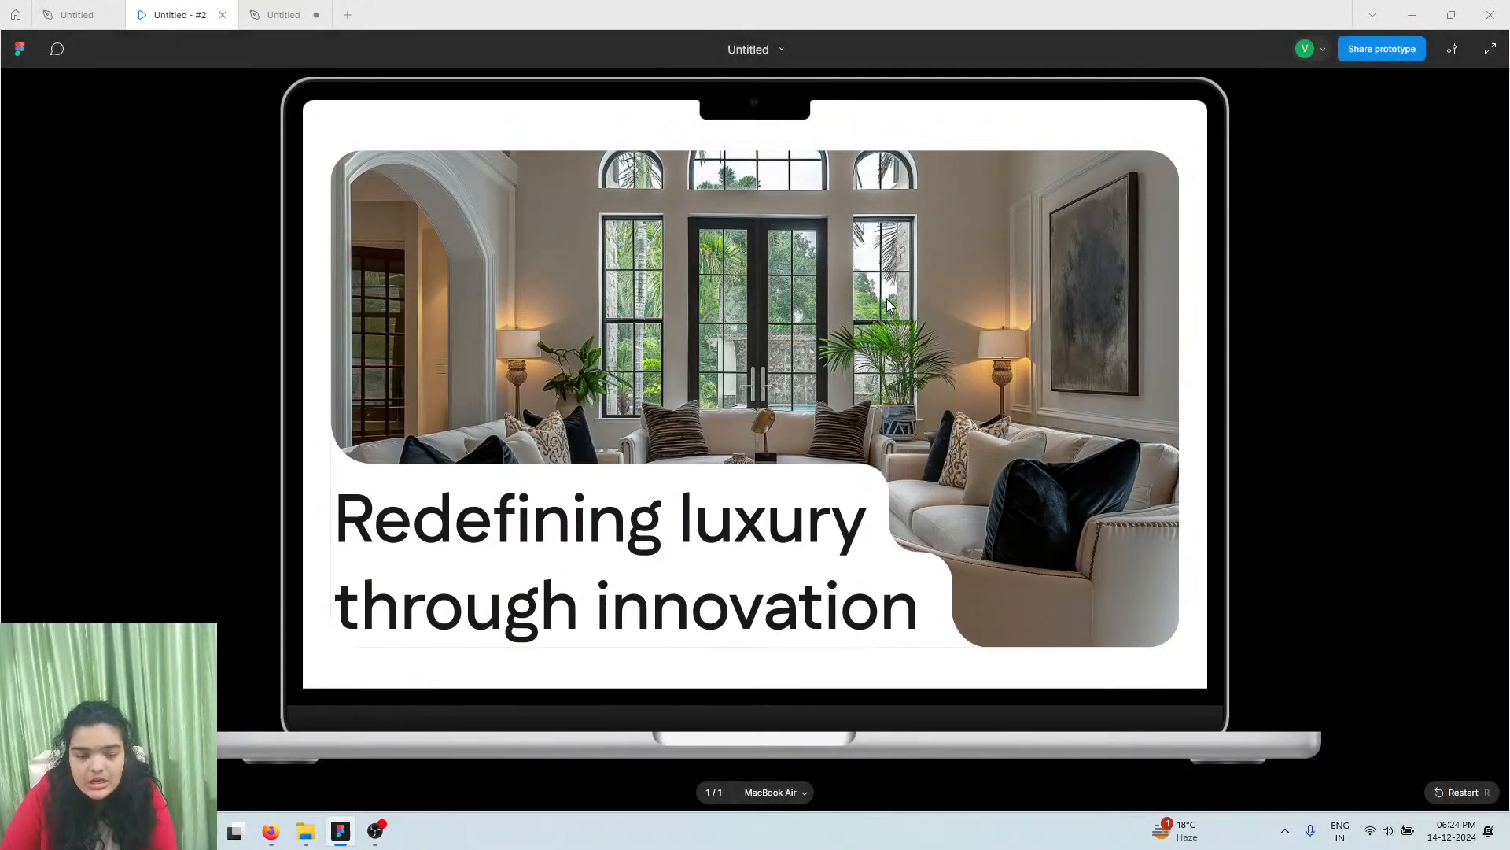
pyautogui.scroll(15, 863, 385)
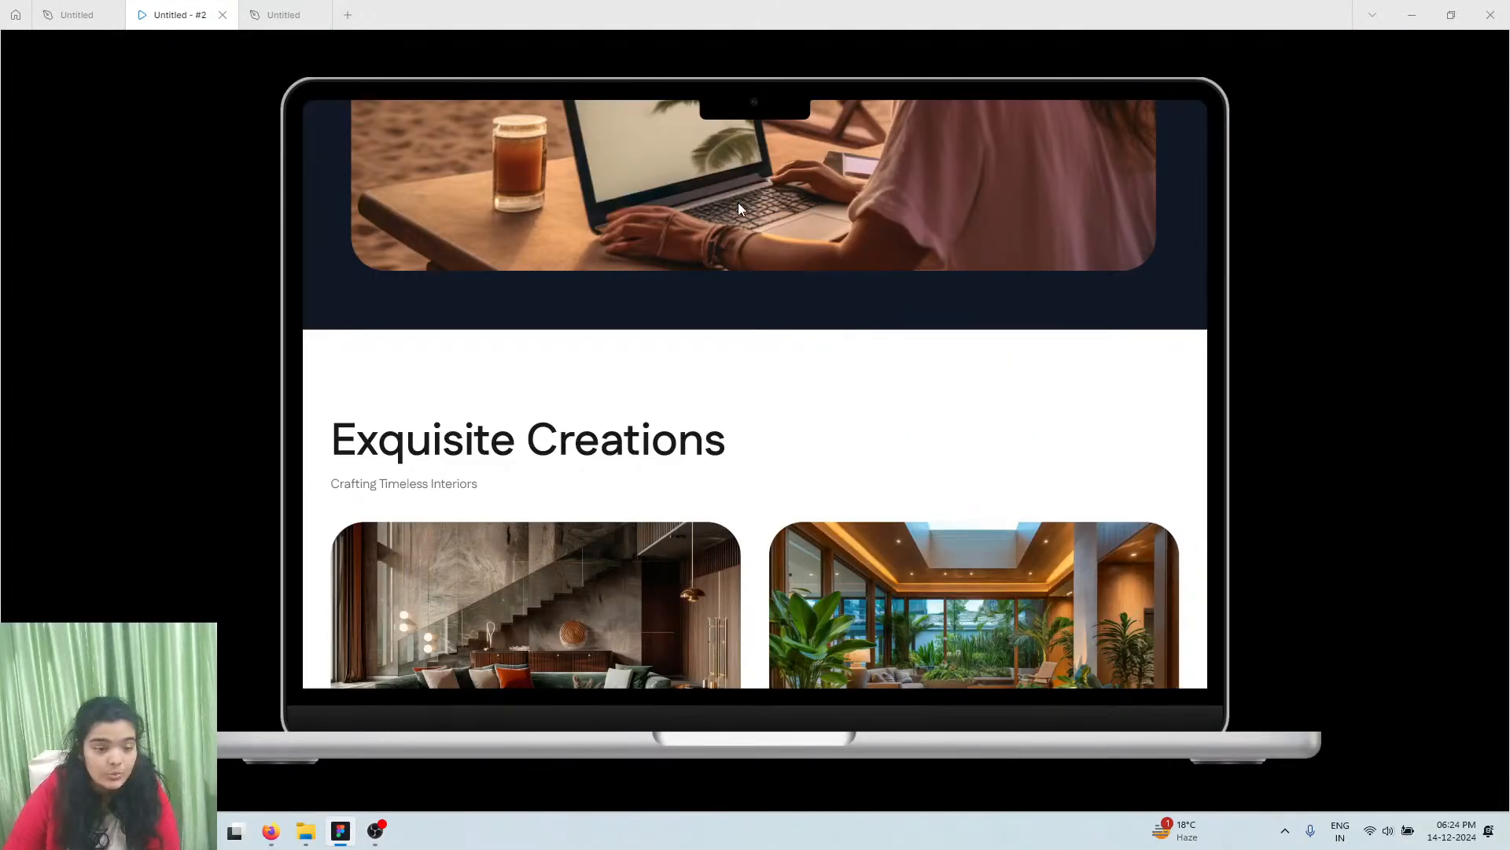
# Back in the editor, bring the wide card into view showing the white house with reflecting pool
pyautogui.click(281, 14)
pyautogui.scroll(2, 860, 474)
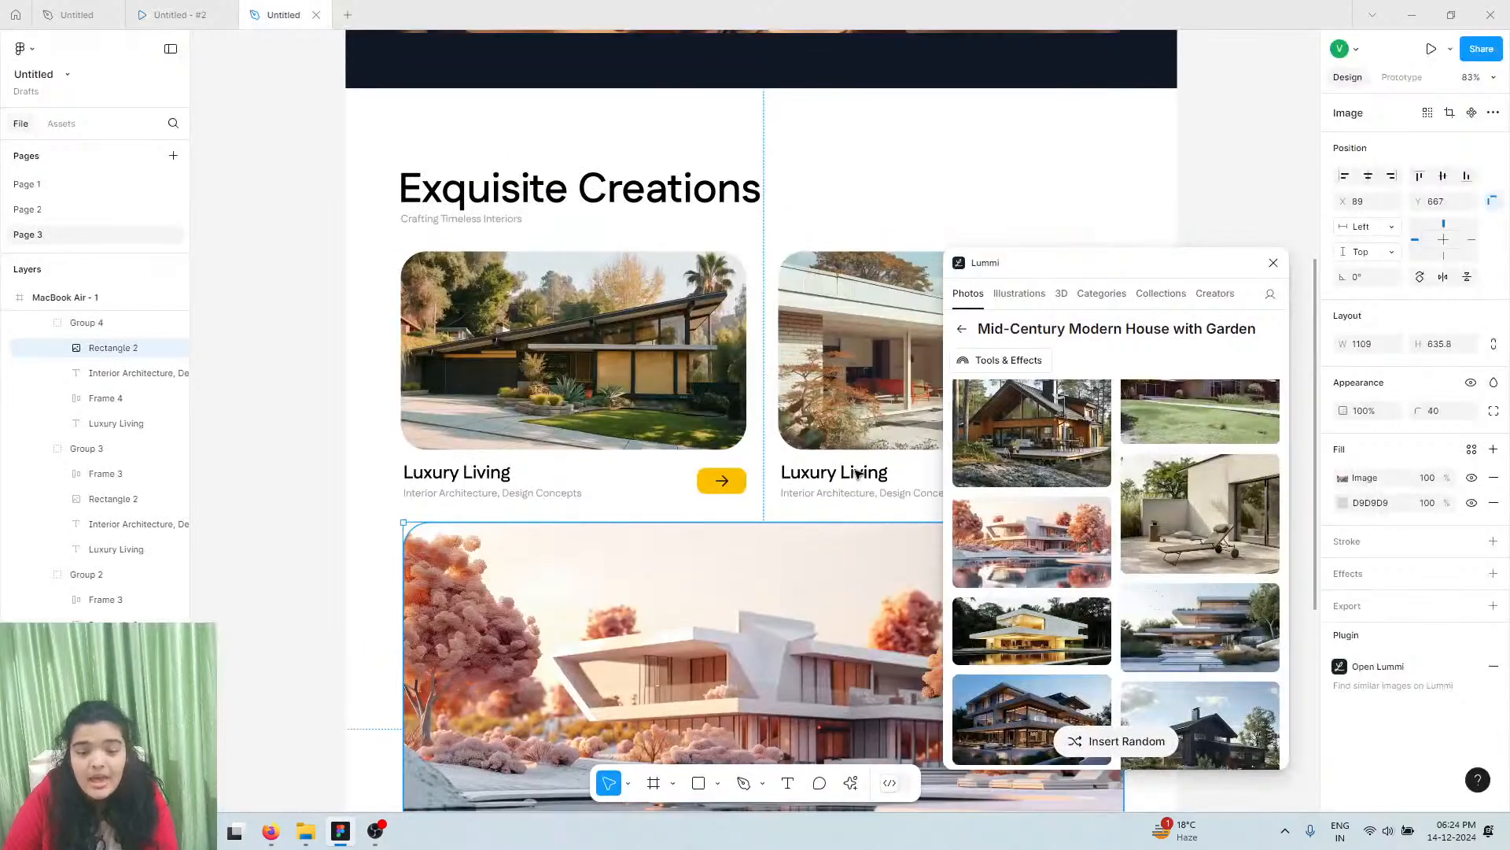
pyautogui.scroll(5, 859, 474)
pyautogui.scroll(-5, 860, 473)
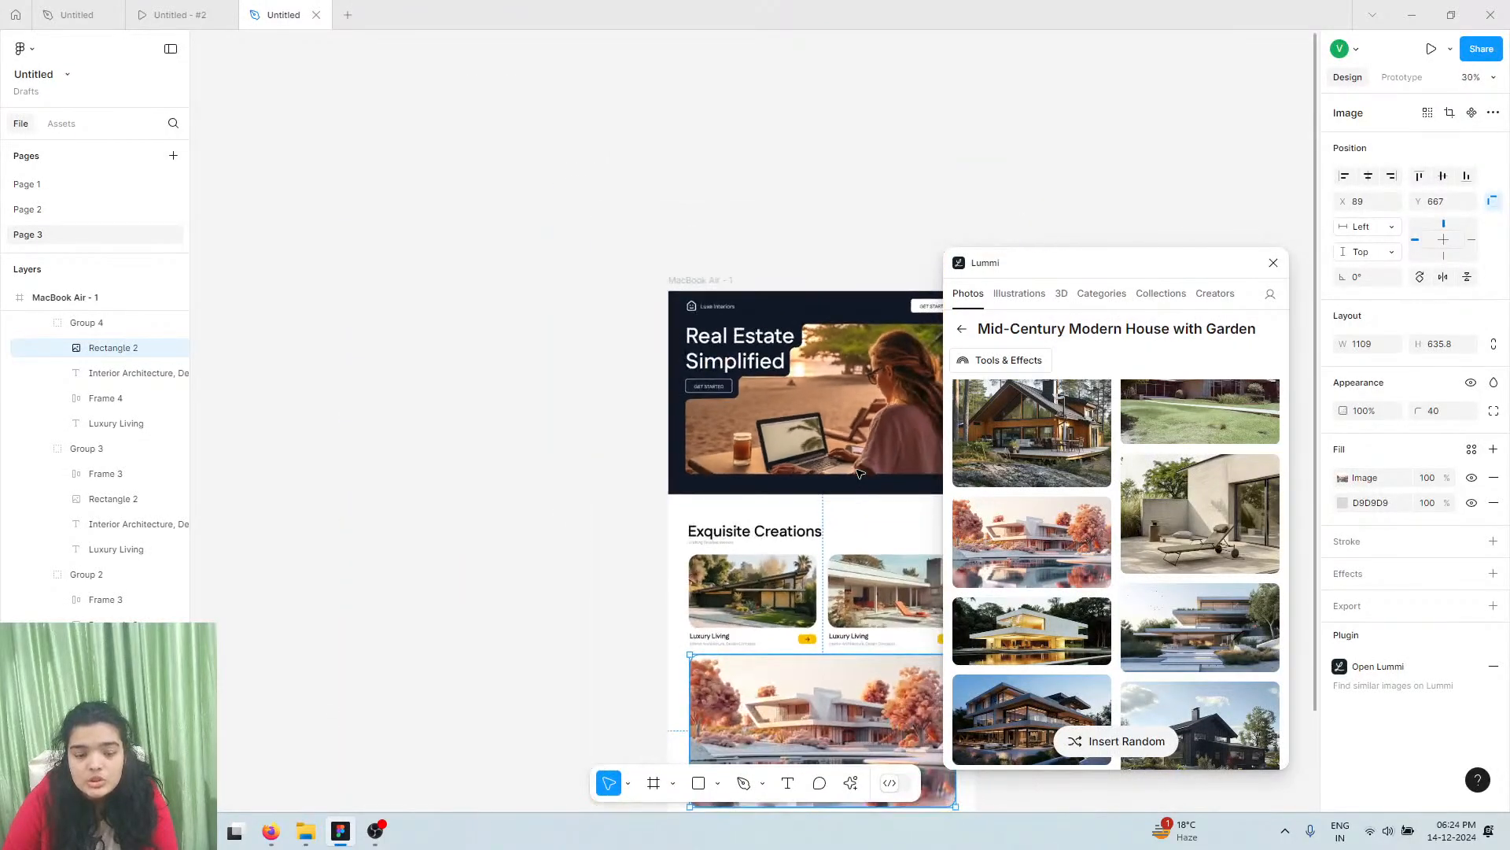
pyautogui.hscroll(1, 859, 472)
pyautogui.scroll(-2, 860, 472)
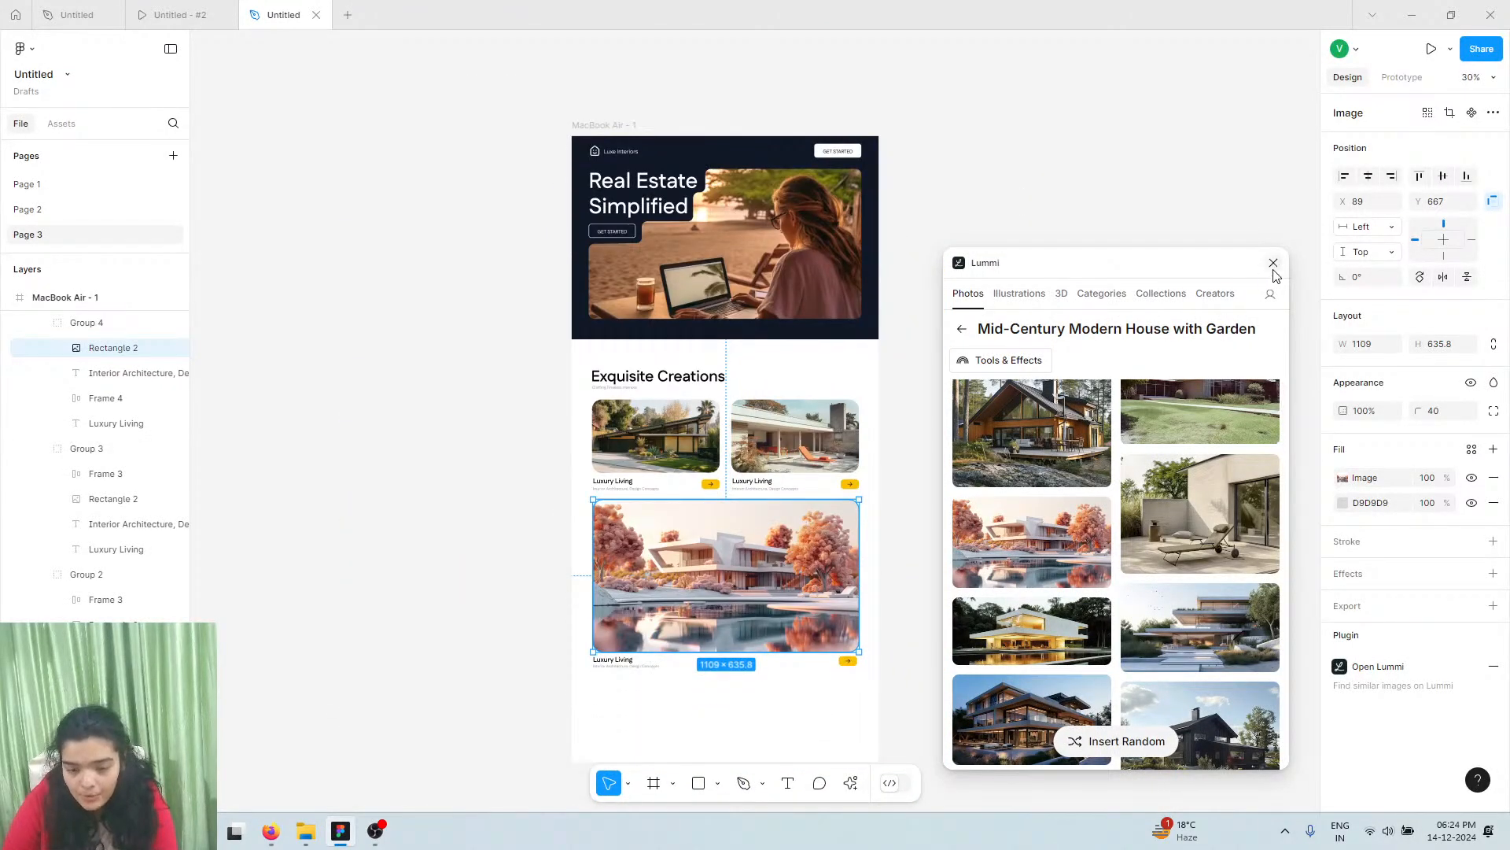
# Close Lummi, shorten the card photo to 581 high, and nudge its title, subtitle and arrow up
pyautogui.click(1274, 264)
pyautogui.moveTo(753, 642); pyautogui.dragTo(753, 638)
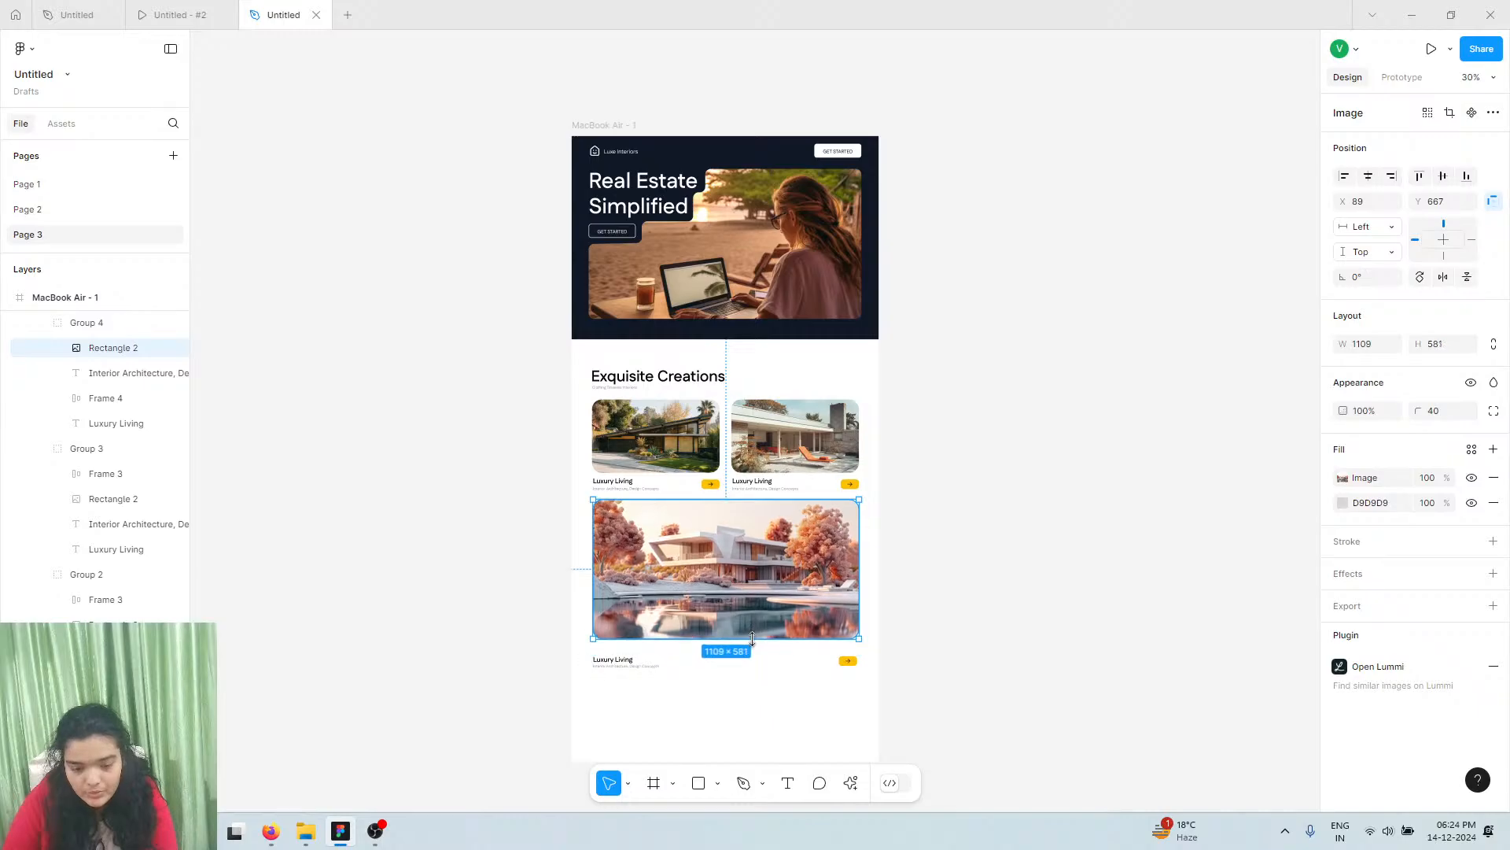
pyautogui.click(621, 666)
pyautogui.scroll(3, 622, 665)
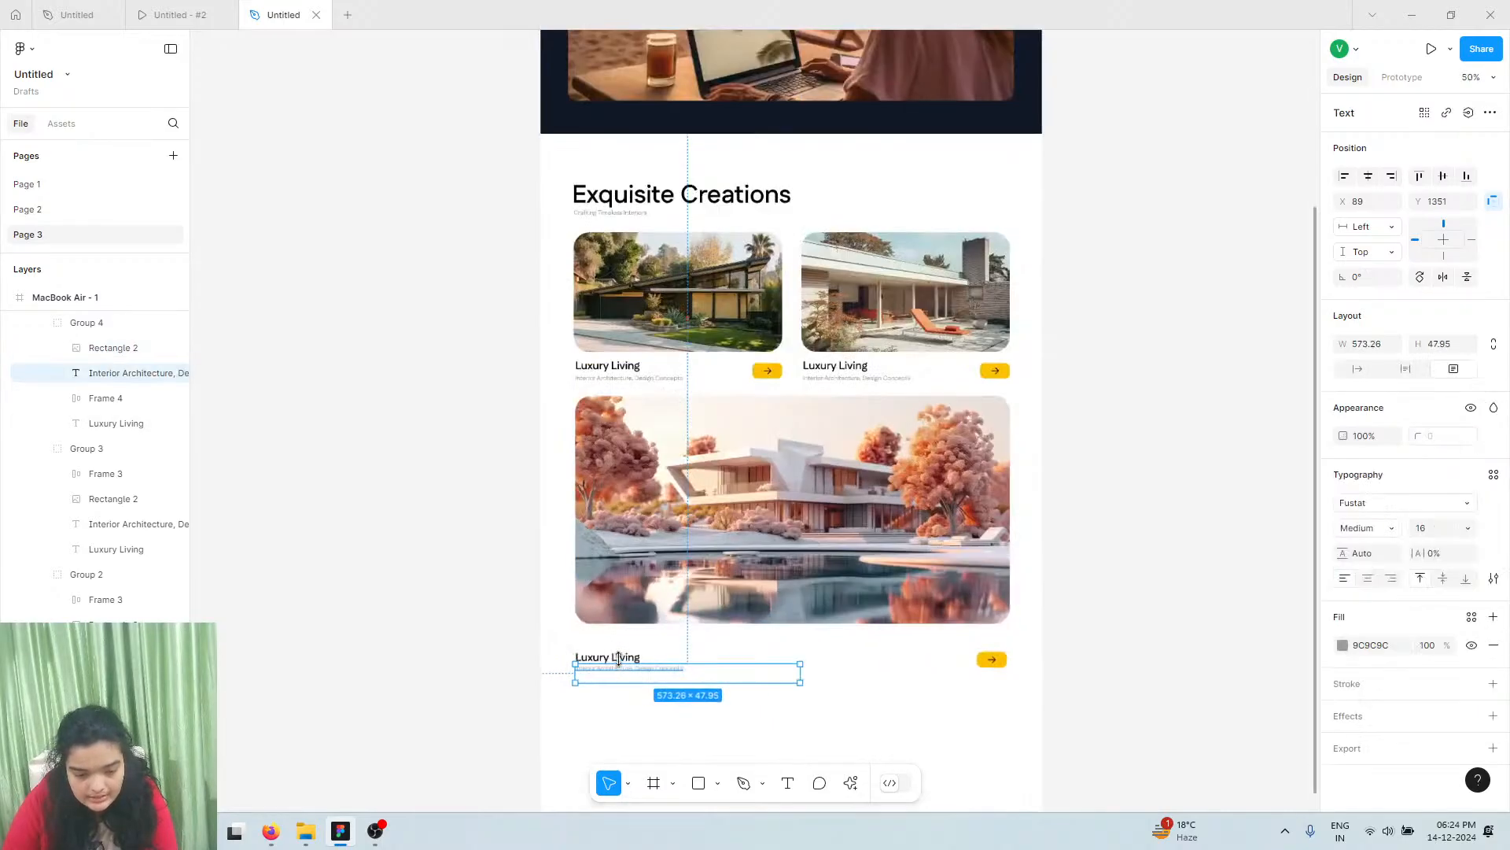
pyautogui.keyDown('shift'); pyautogui.click(596, 658); pyautogui.keyUp('shift')
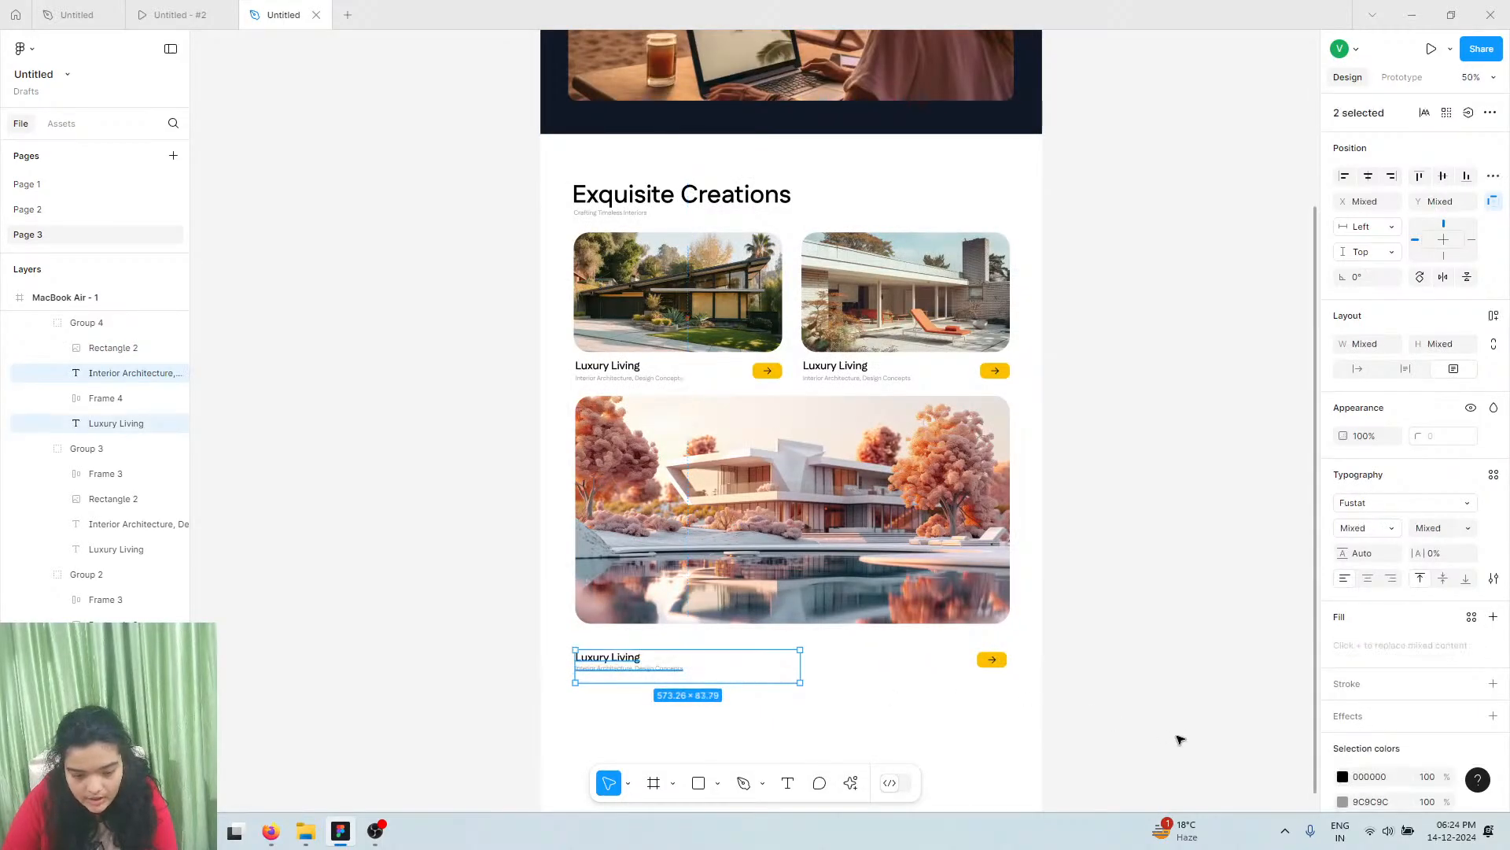
pyautogui.keyDown('shift'); pyautogui.click(991, 660); pyautogui.keyUp('shift')
pyautogui.hotkey('shift', 'Up')
pyautogui.hotkey('shift', 'Up')
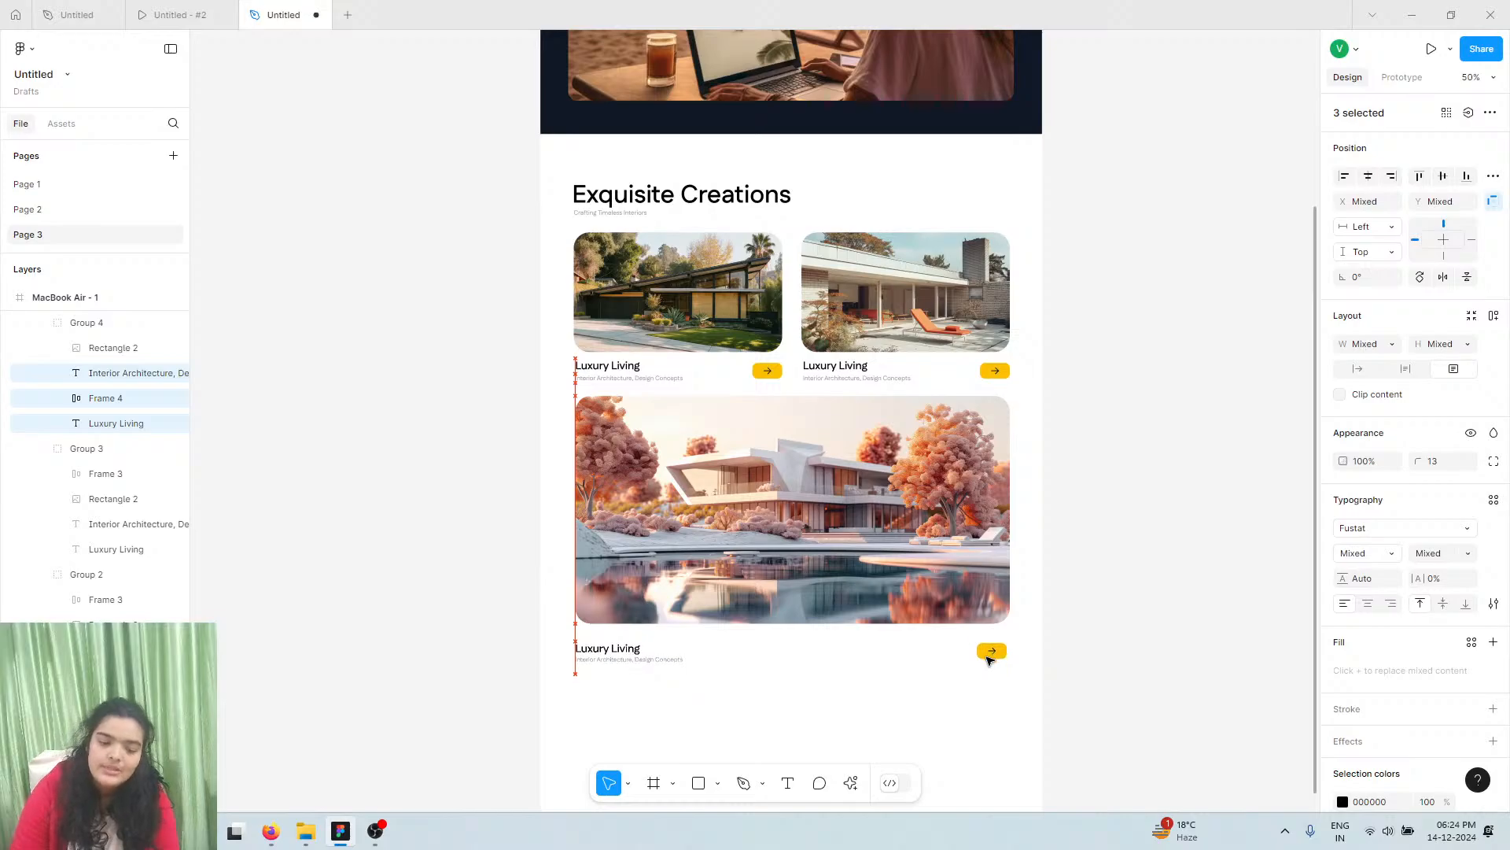
pyautogui.hotkey('shift', 'Up')
pyautogui.hotkey('shift', 'Up')
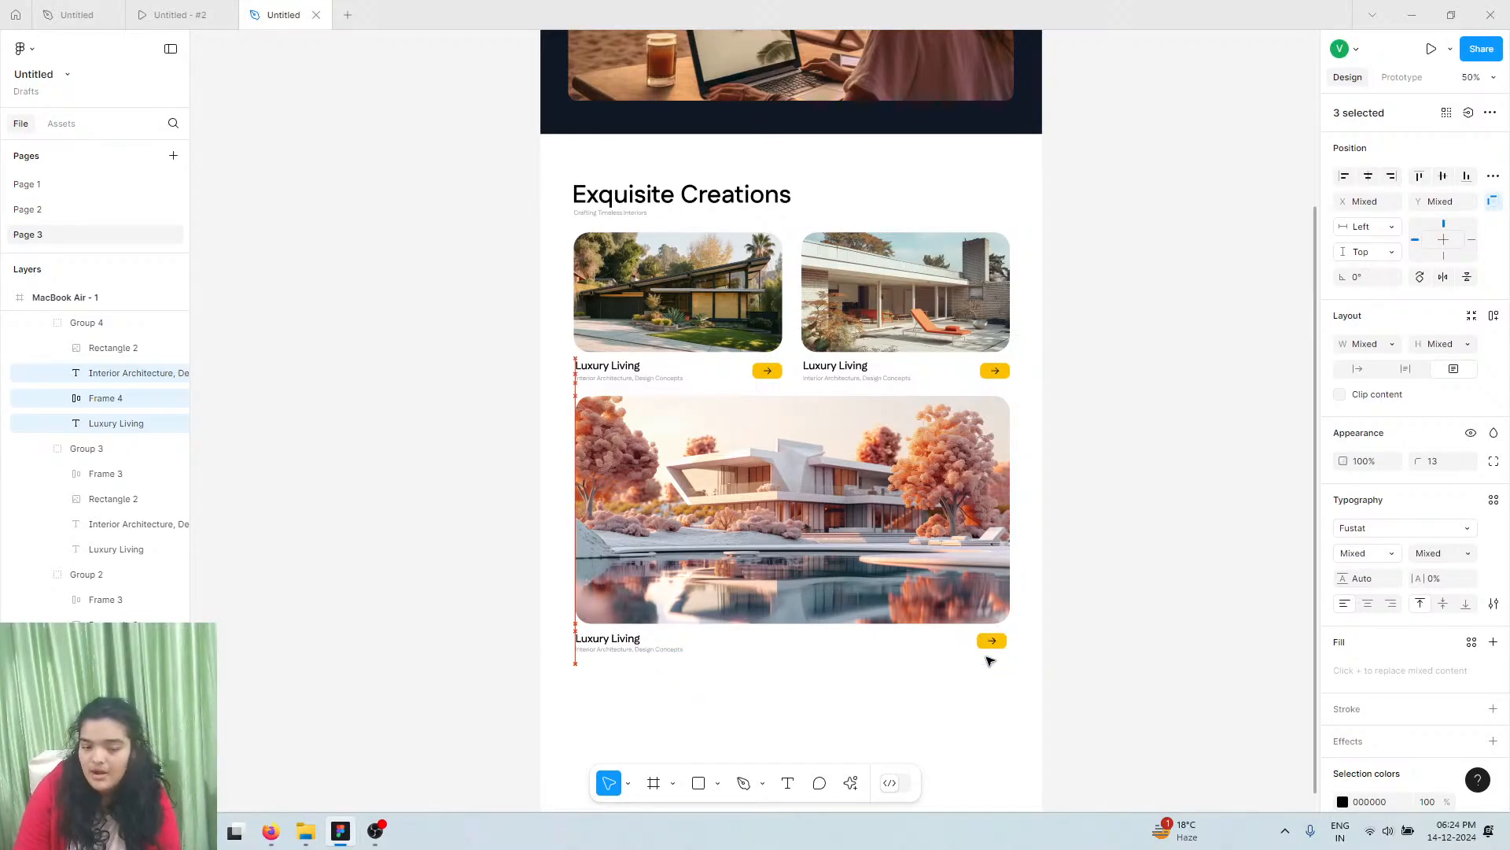
# Trim the Exquisite Creations section frame to 1396 tall and check it in the prototype preview
pyautogui.click(582, 173)
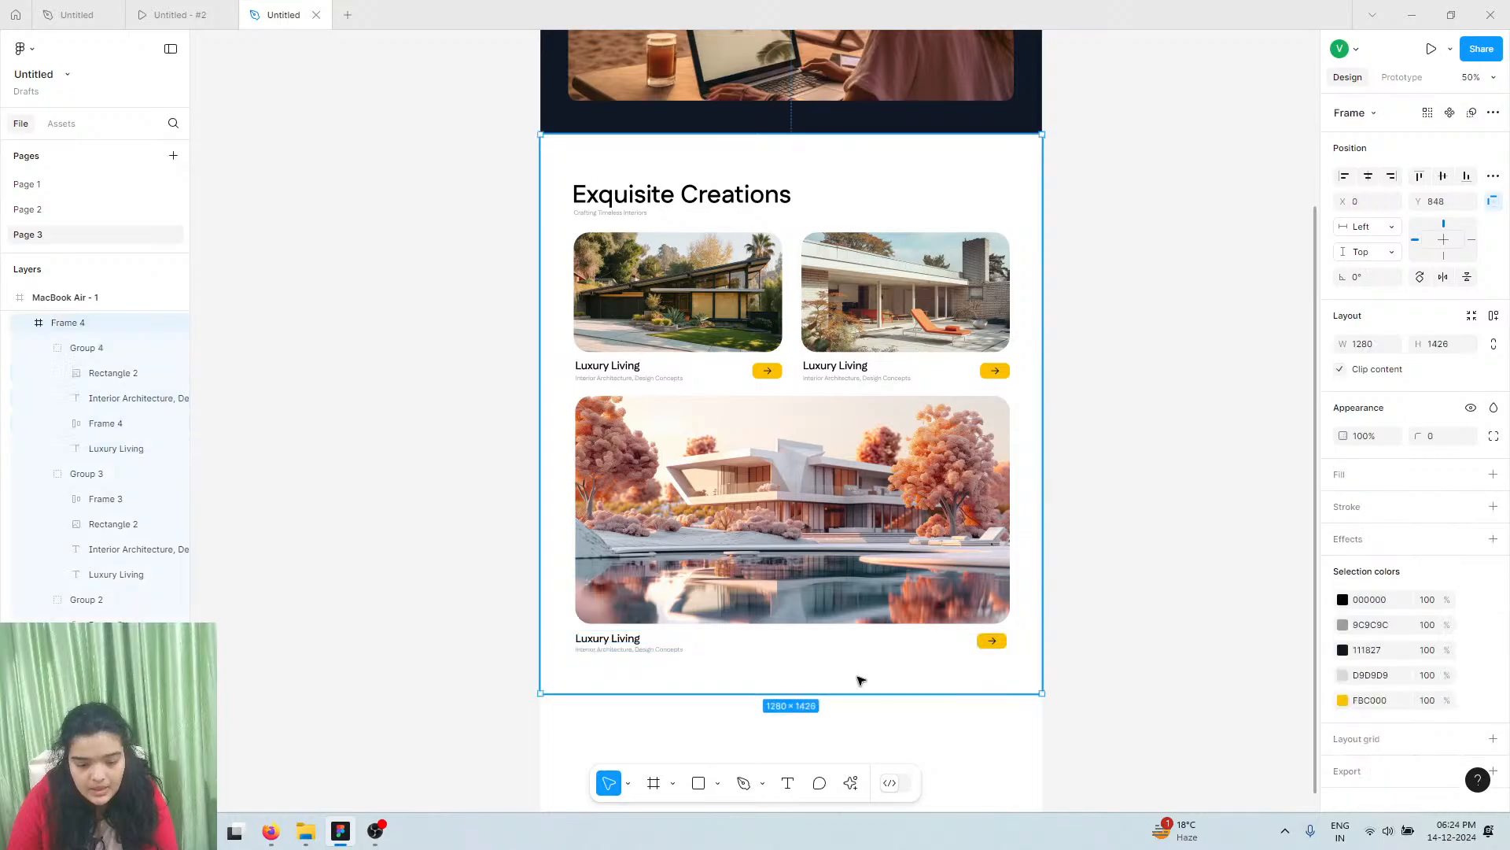
pyautogui.moveTo(853, 692); pyautogui.dragTo(852, 681)
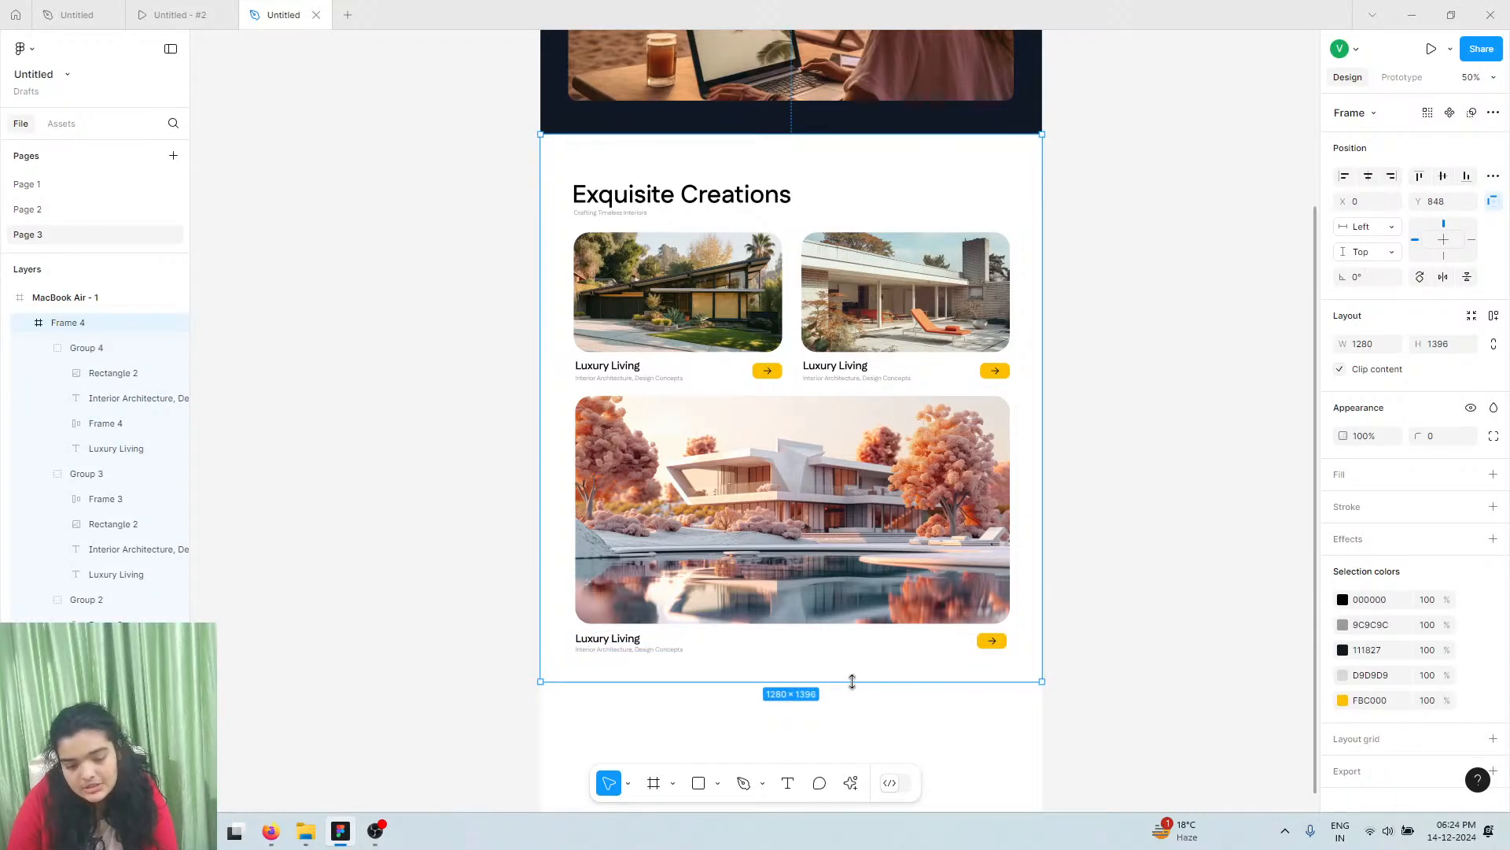
pyautogui.click(179, 14)
pyautogui.scroll(-12, 785, 451)
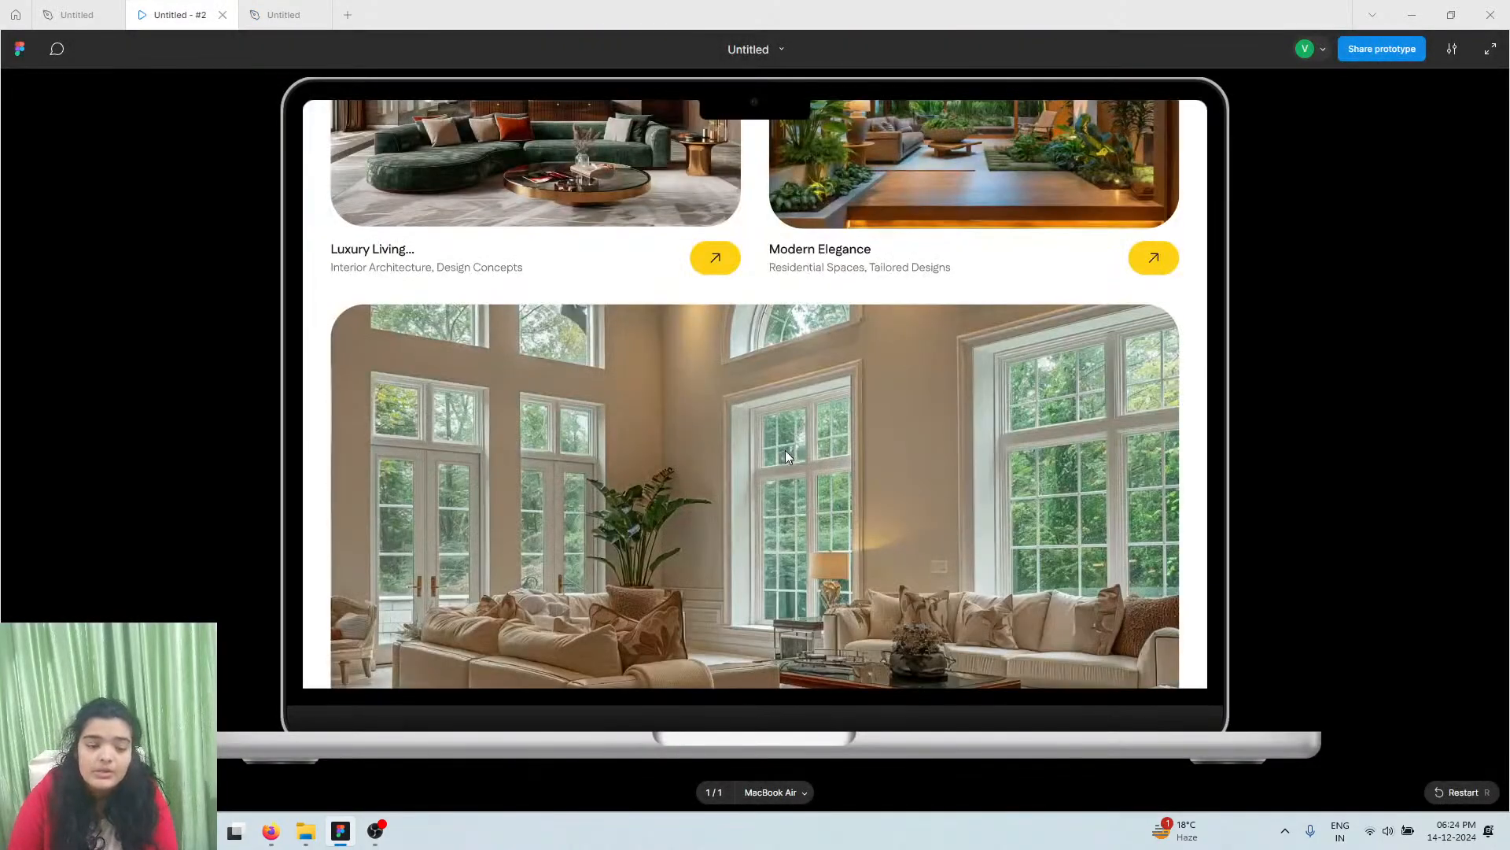
pyautogui.scroll(-4, 785, 456)
pyautogui.scroll(3, 769, 495)
pyautogui.scroll(-1, 763, 488)
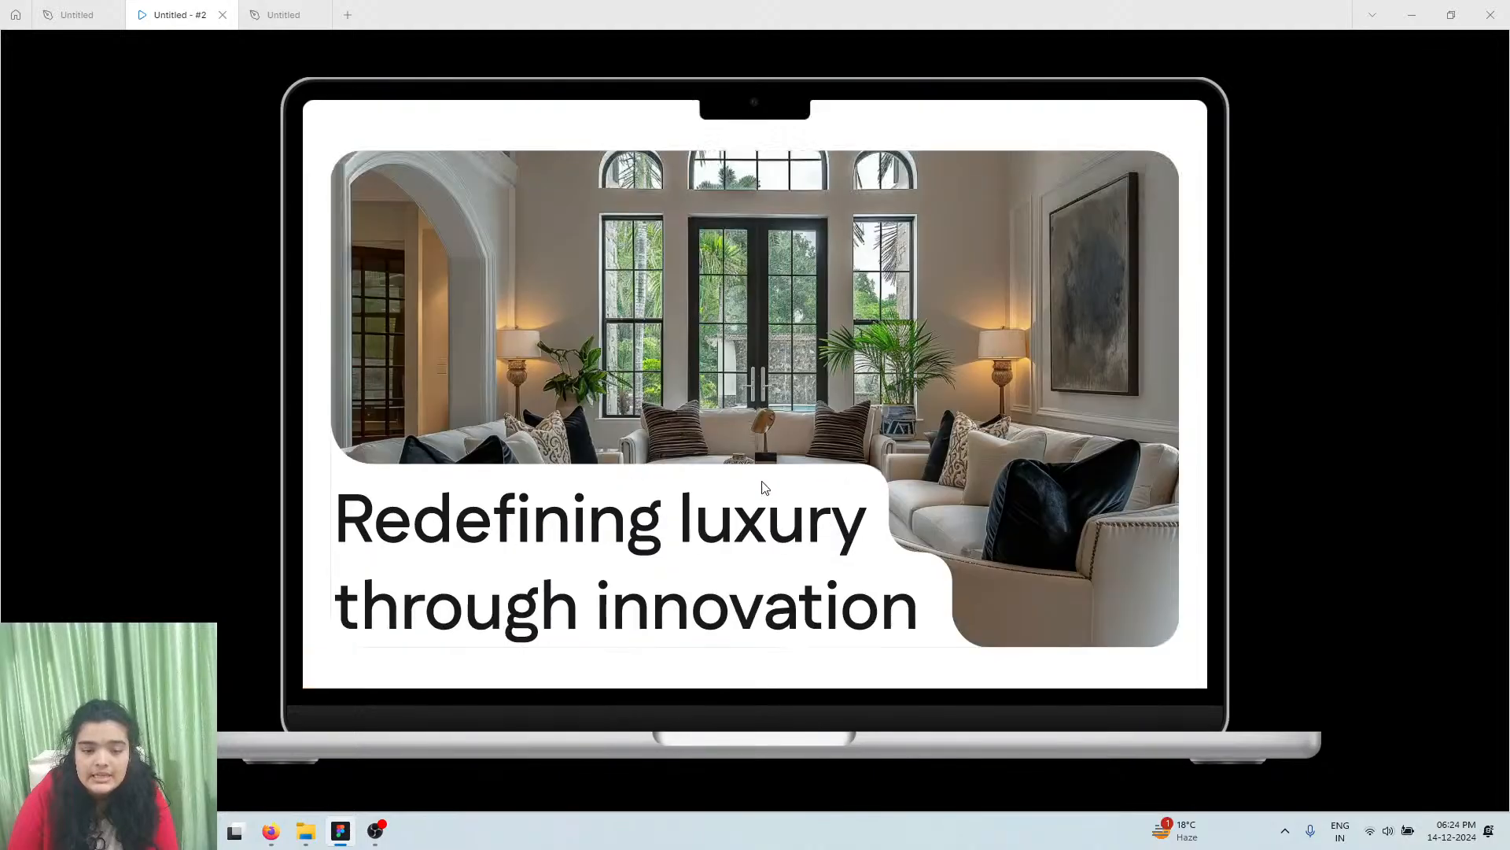
pyautogui.click(258, 10)
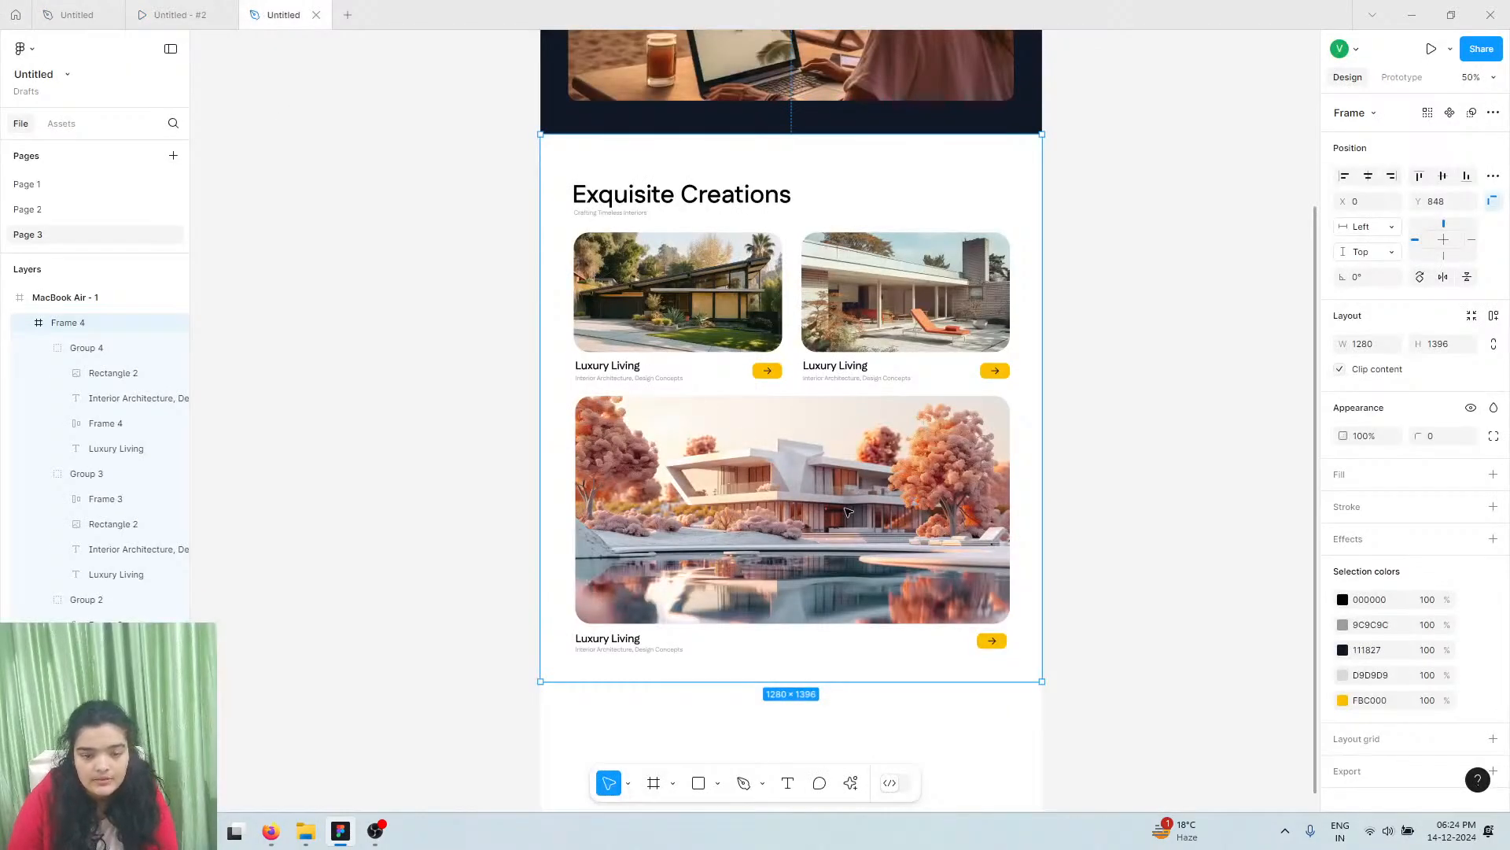
pyautogui.scroll(-4, 848, 512)
pyautogui.scroll(-1, 459, 149)
pyautogui.scroll(1, 314, 197)
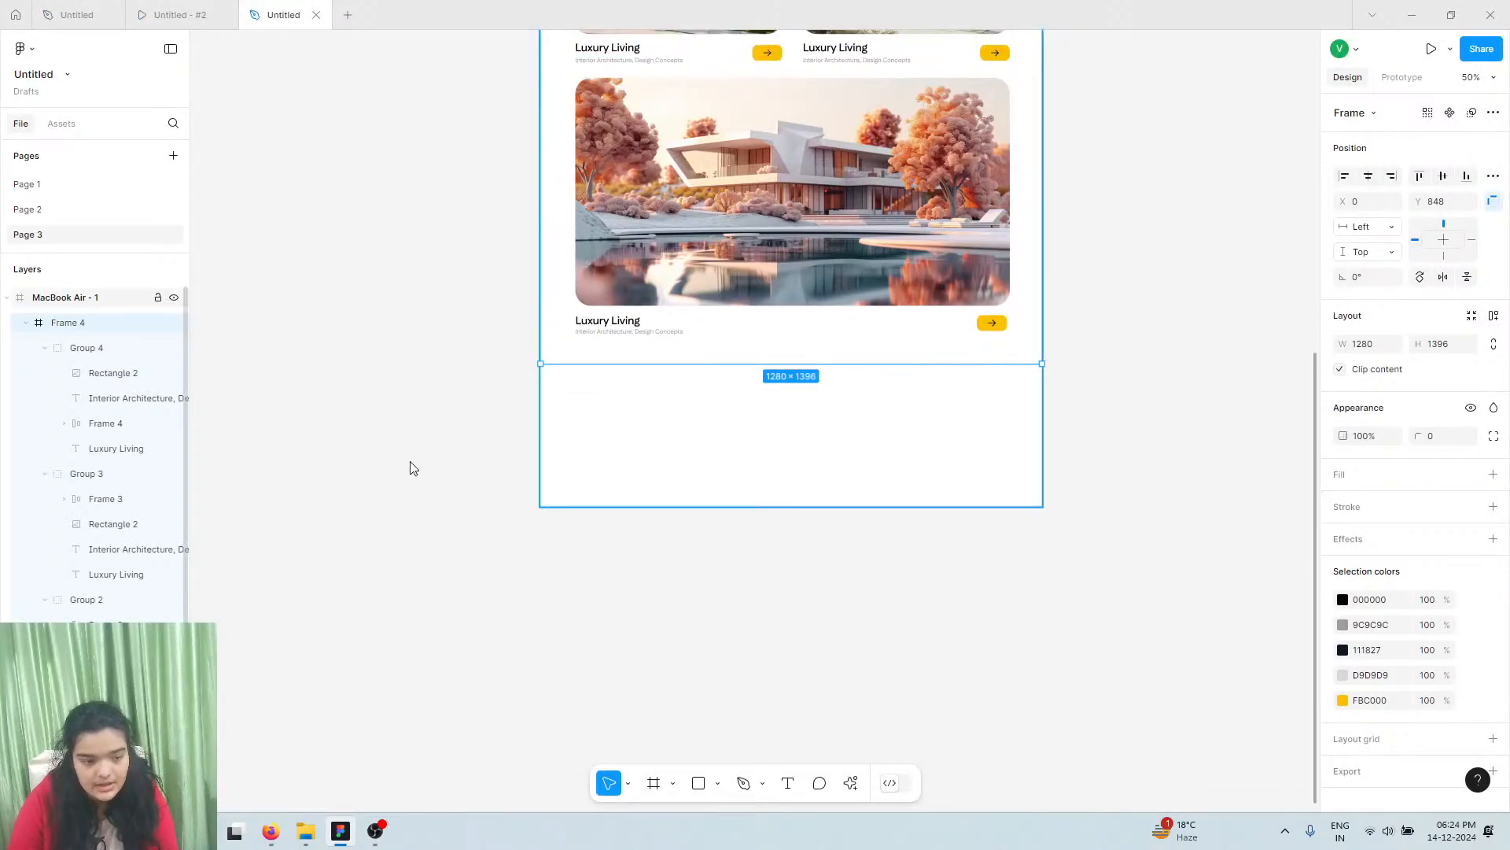
# Stretch the MacBook Air - 1 frame to 4088 tall, then deselect
pyautogui.press('Escape')
pyautogui.moveTo(701, 508); pyautogui.dragTo(888, 848)
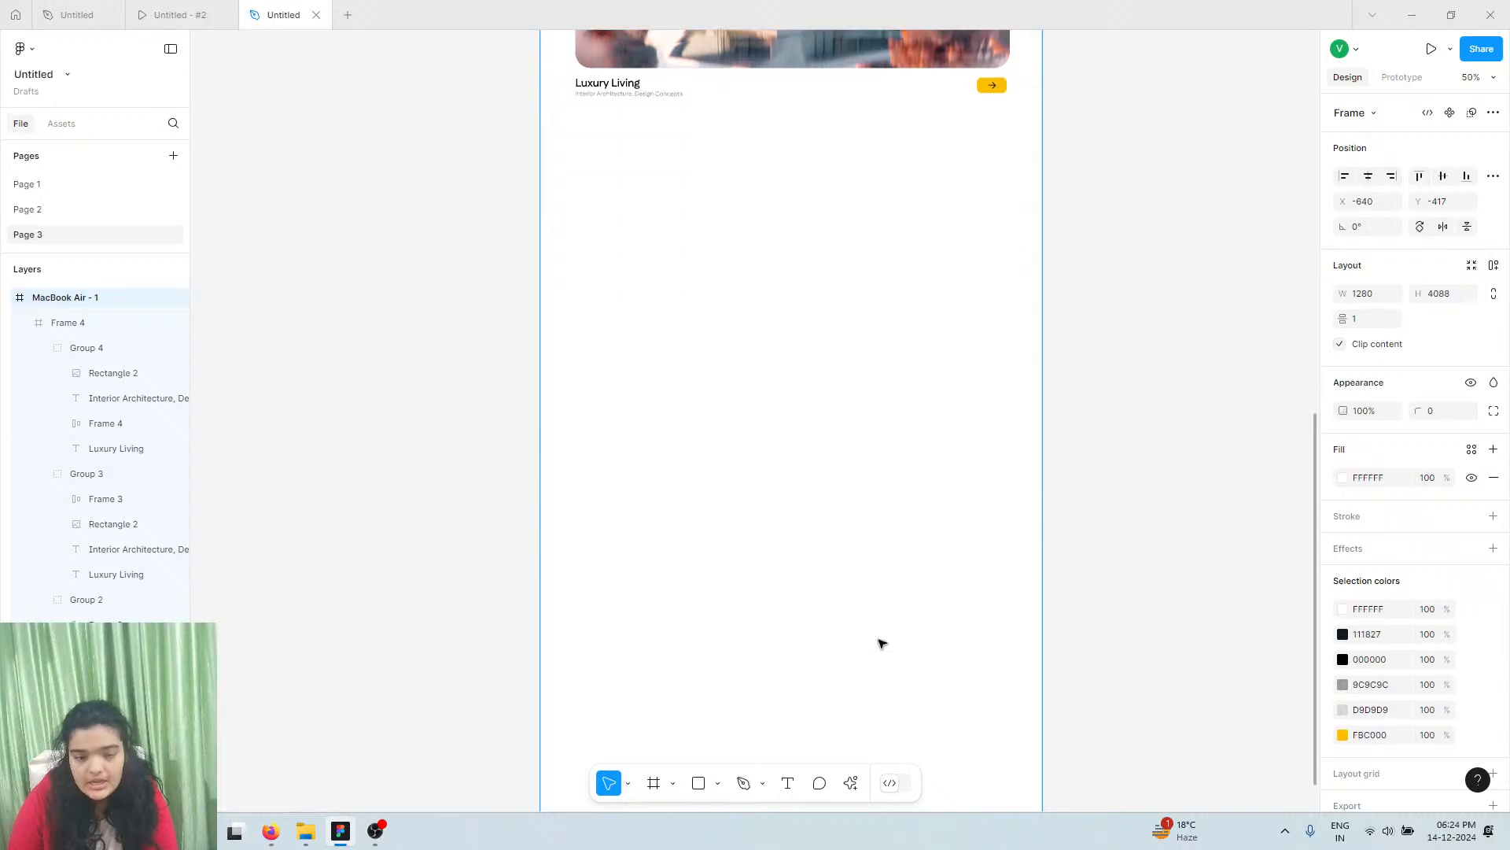
pyautogui.scroll(2, 775, 458)
pyautogui.press('Escape')
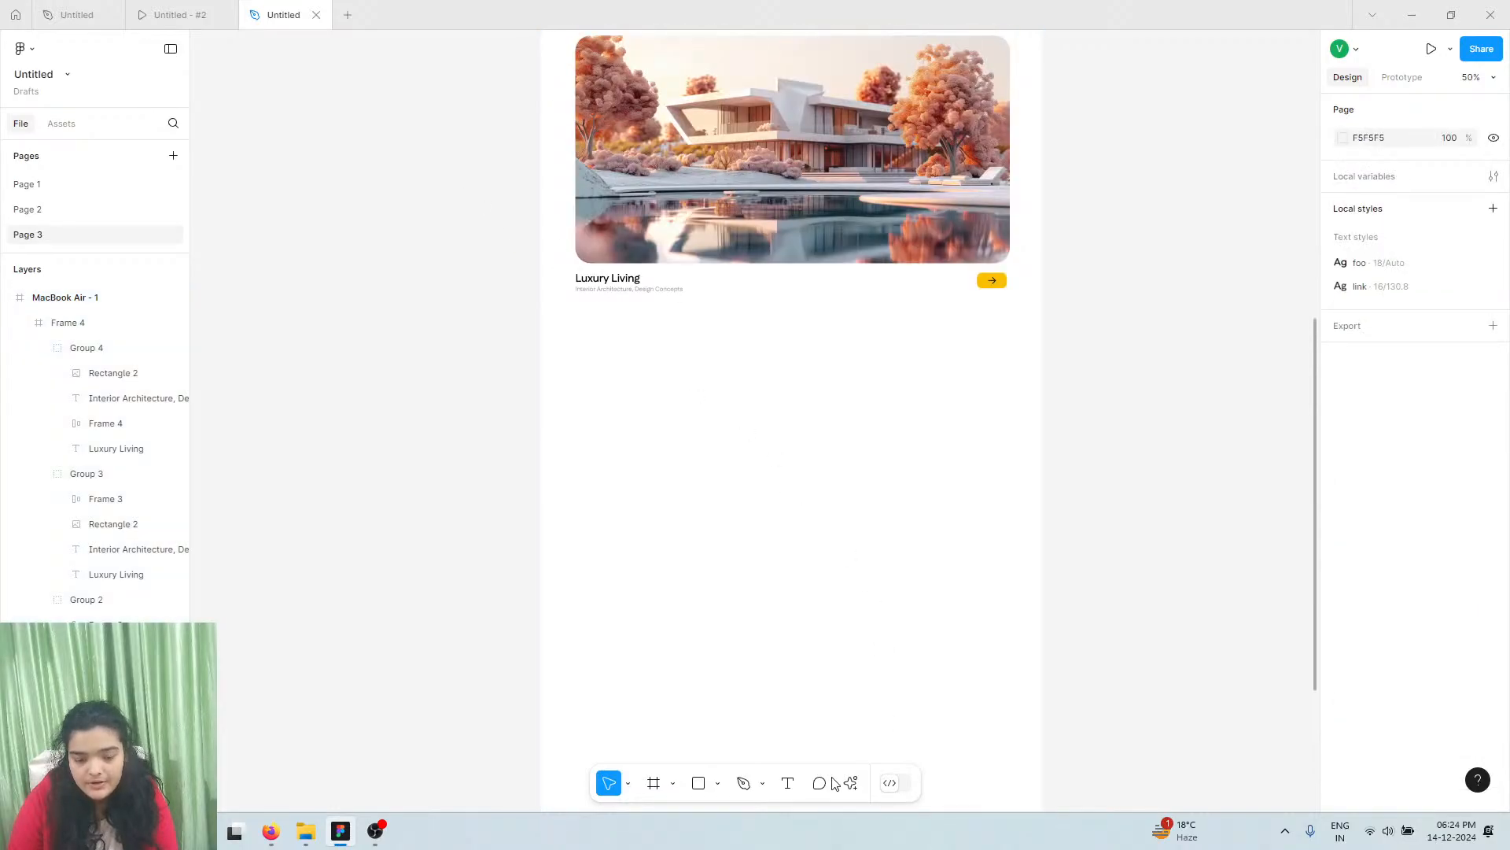
# Draw a 1280×797 Frame 5 snapped directly below the cards at Y 2244, checking the prototype
pyautogui.click(672, 784)
pyautogui.click(677, 705)
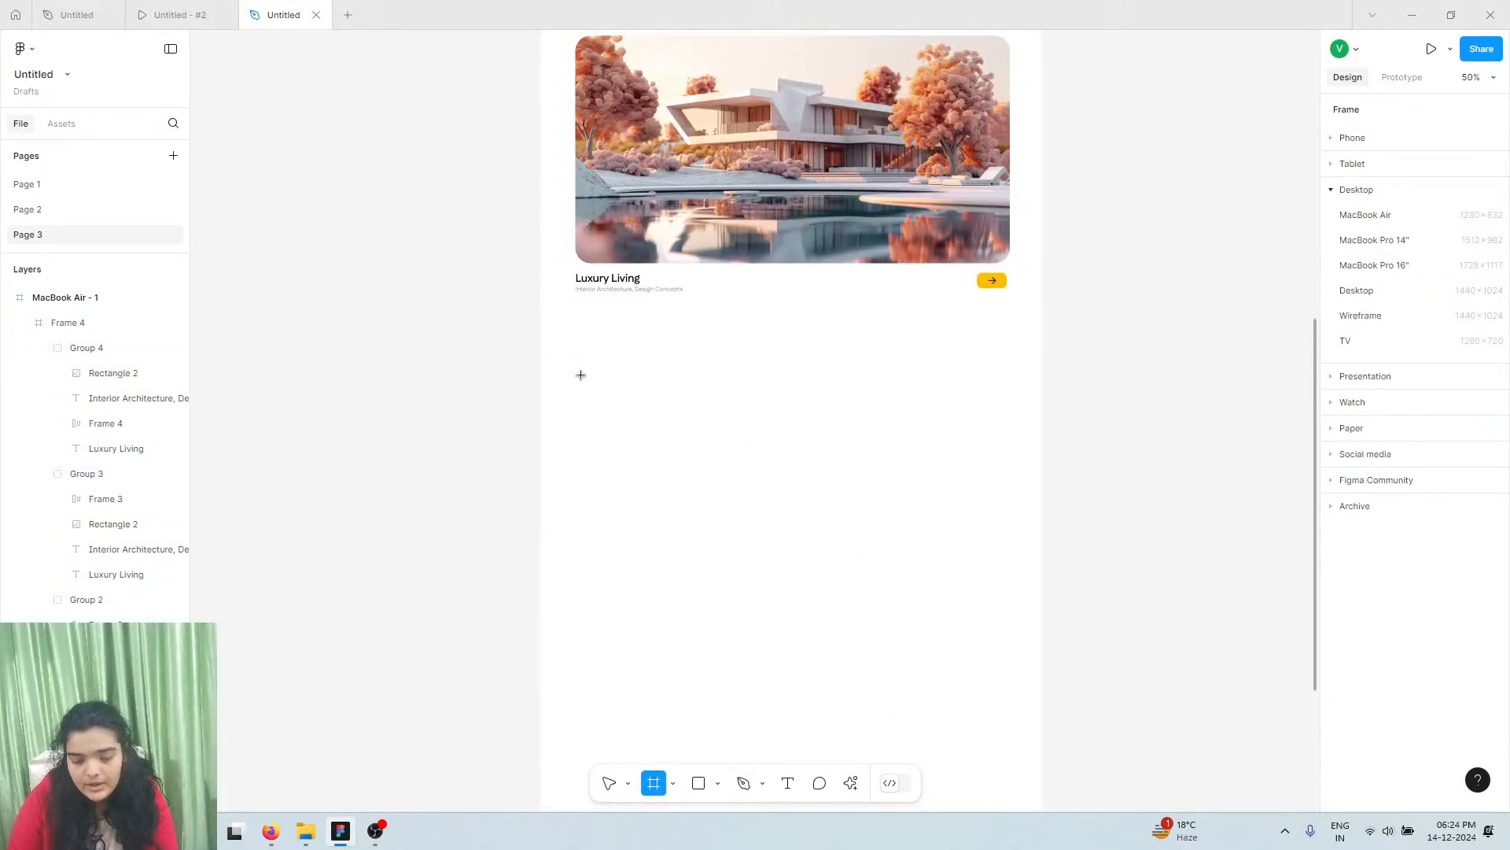
pyautogui.moveTo(541, 343); pyautogui.dragTo(1042, 504)
pyautogui.moveTo(951, 411); pyautogui.dragTo(952, 407)
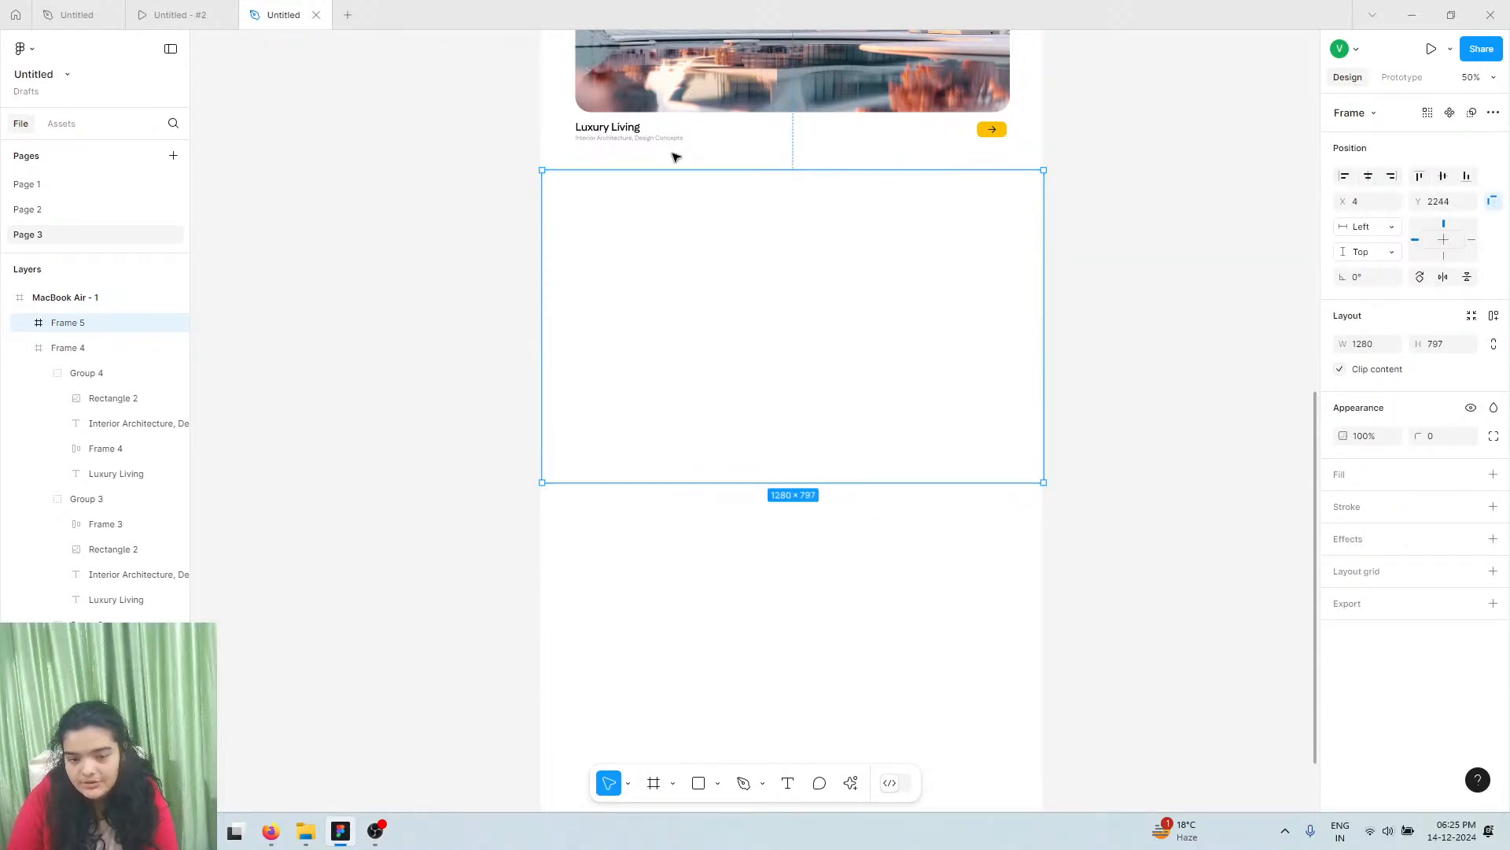
pyautogui.scroll(3, 691, 146)
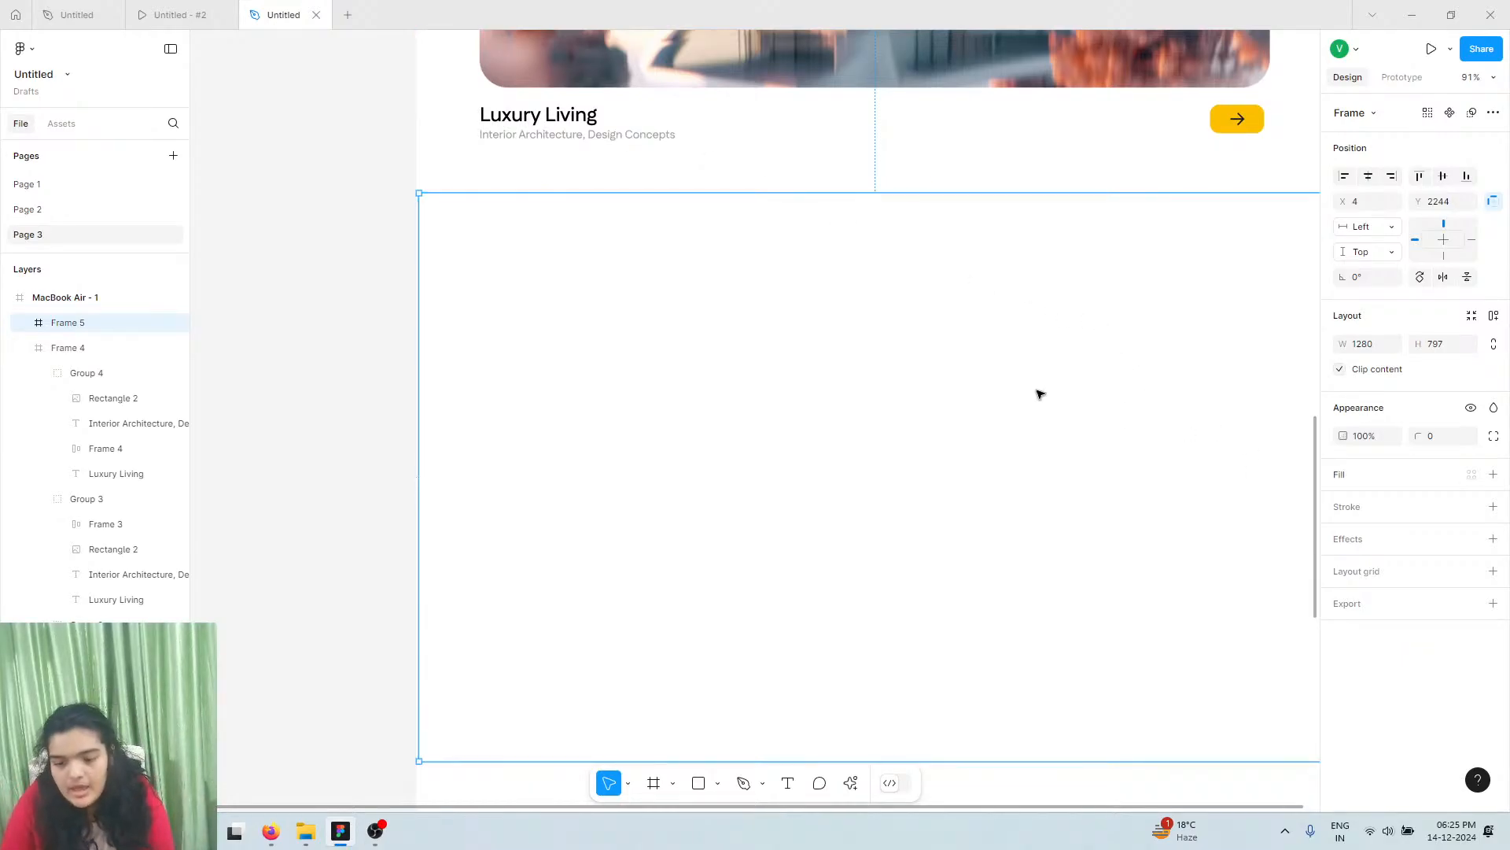
pyautogui.click(175, 14)
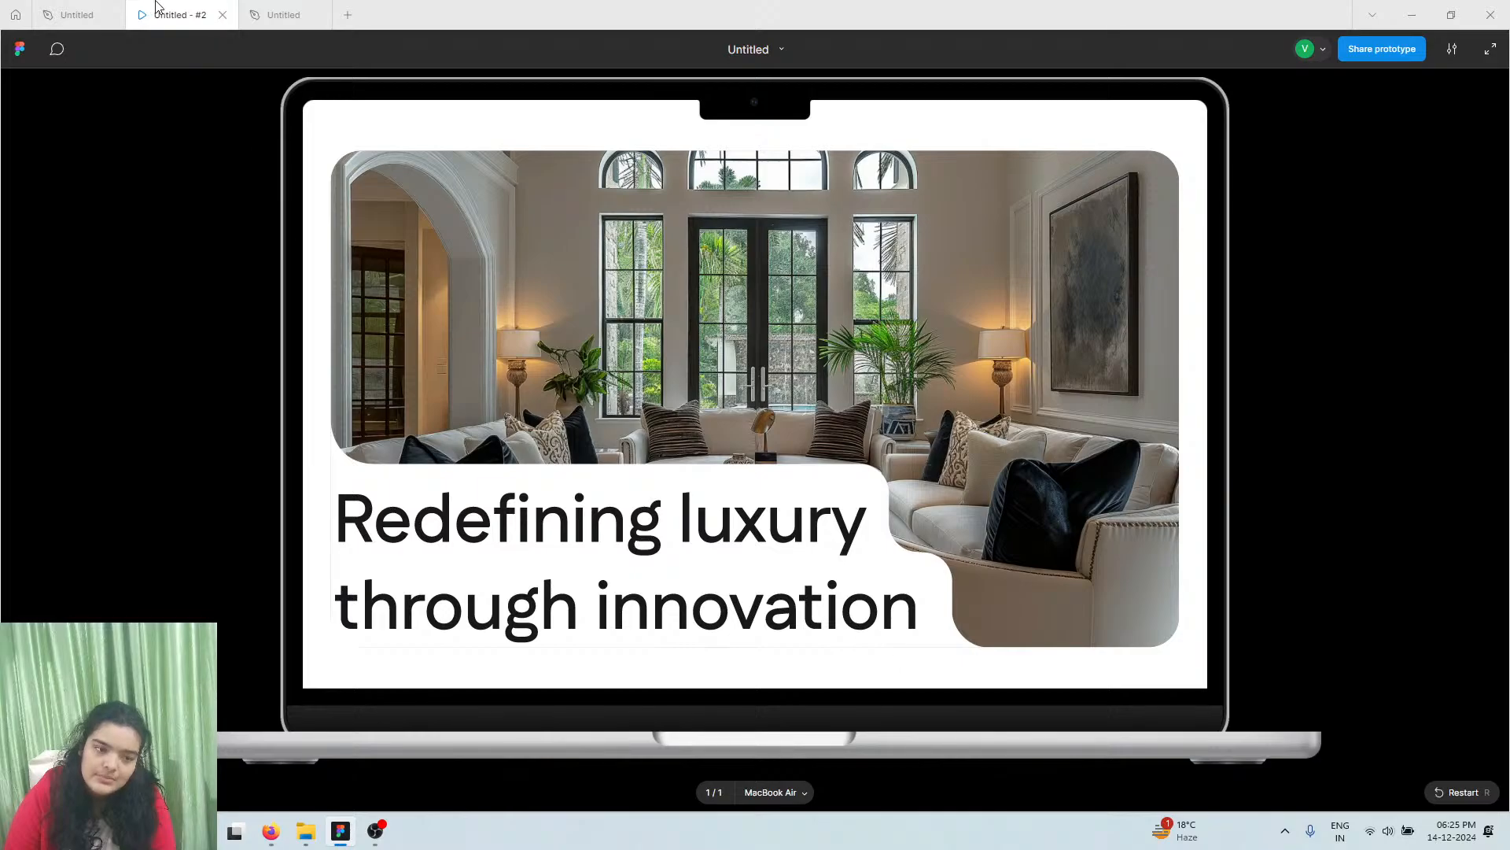
pyautogui.click(297, 11)
# Draw a 1102×614 rectangle in Frame 5 and centre it horizontally and vertically
pyautogui.click(700, 783)
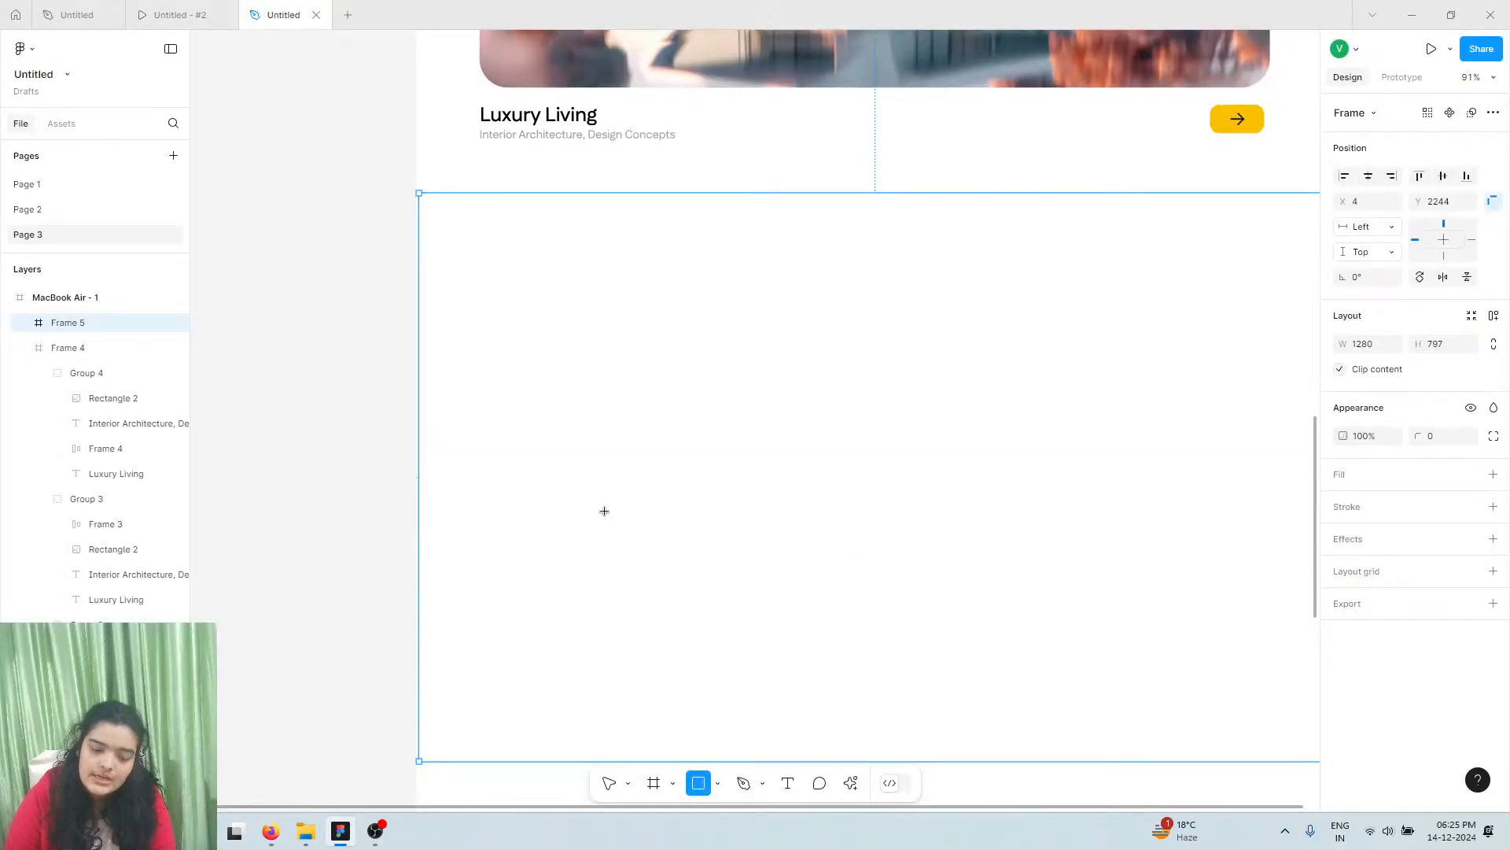
pyautogui.moveTo(512, 270)
pyautogui.mouseDown()
pyautogui.moveTo(1369, 658)
pyautogui.moveTo(1177, 641)
pyautogui.moveTo(1112, 677)
pyautogui.moveTo(1062, 668)
pyautogui.moveTo(1077, 685)
pyautogui.mouseUp()
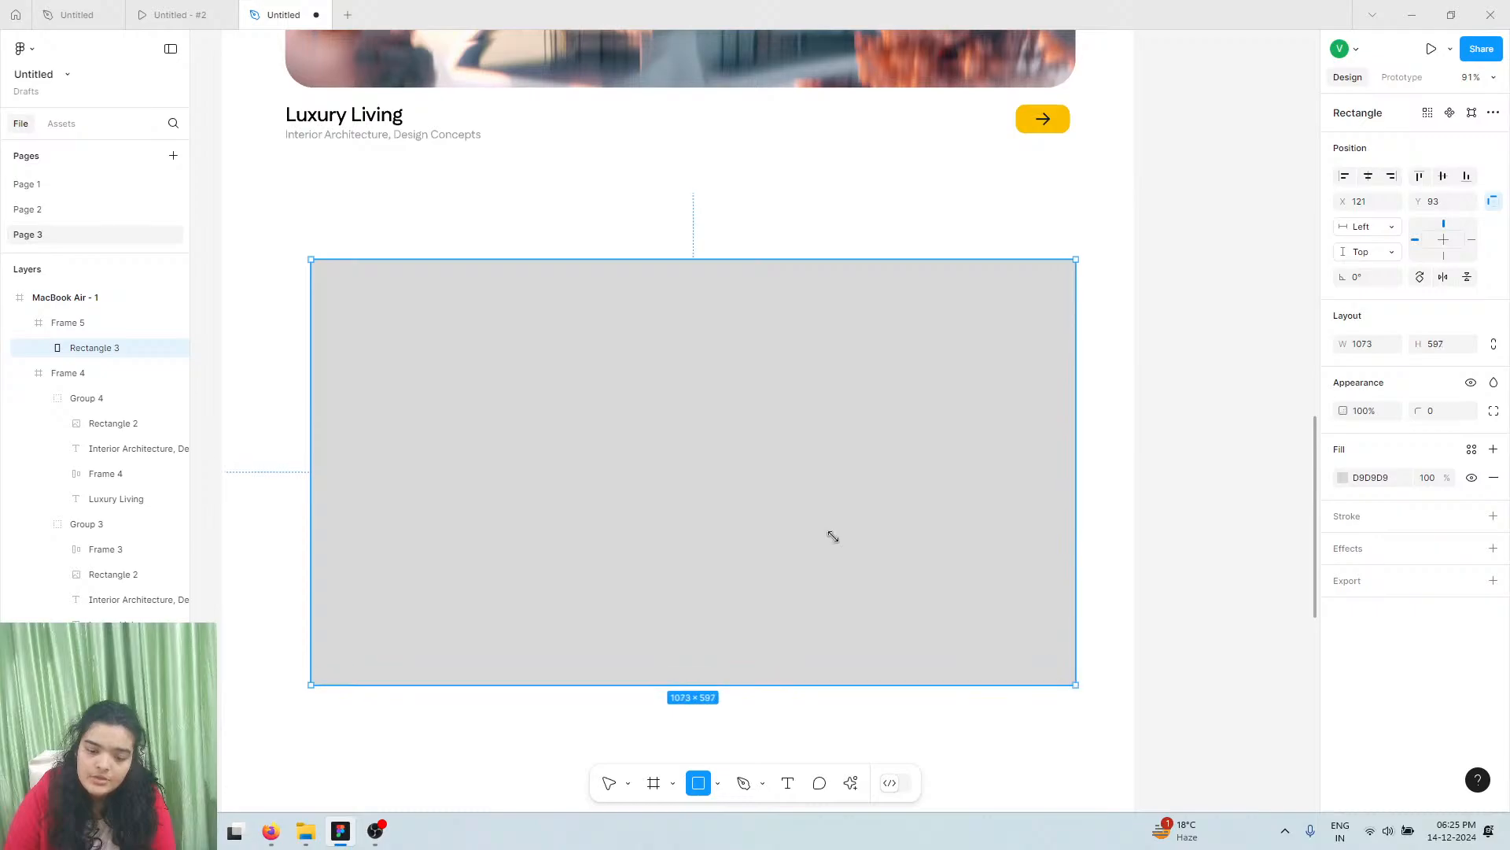
pyautogui.moveTo(297, 375); pyautogui.dragTo(290, 378)
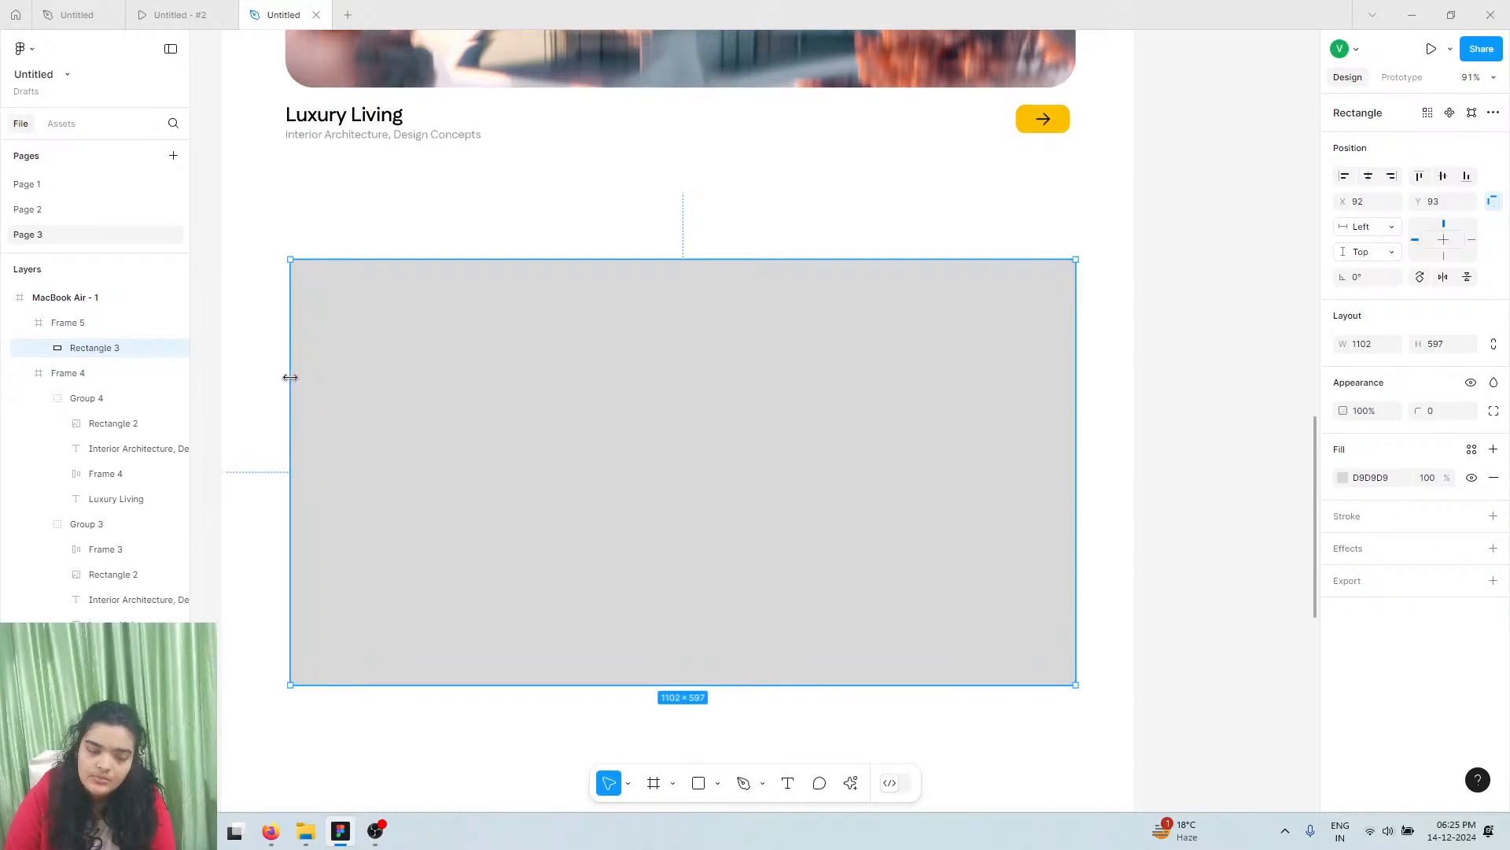
pyautogui.scroll(-3, 246, 341)
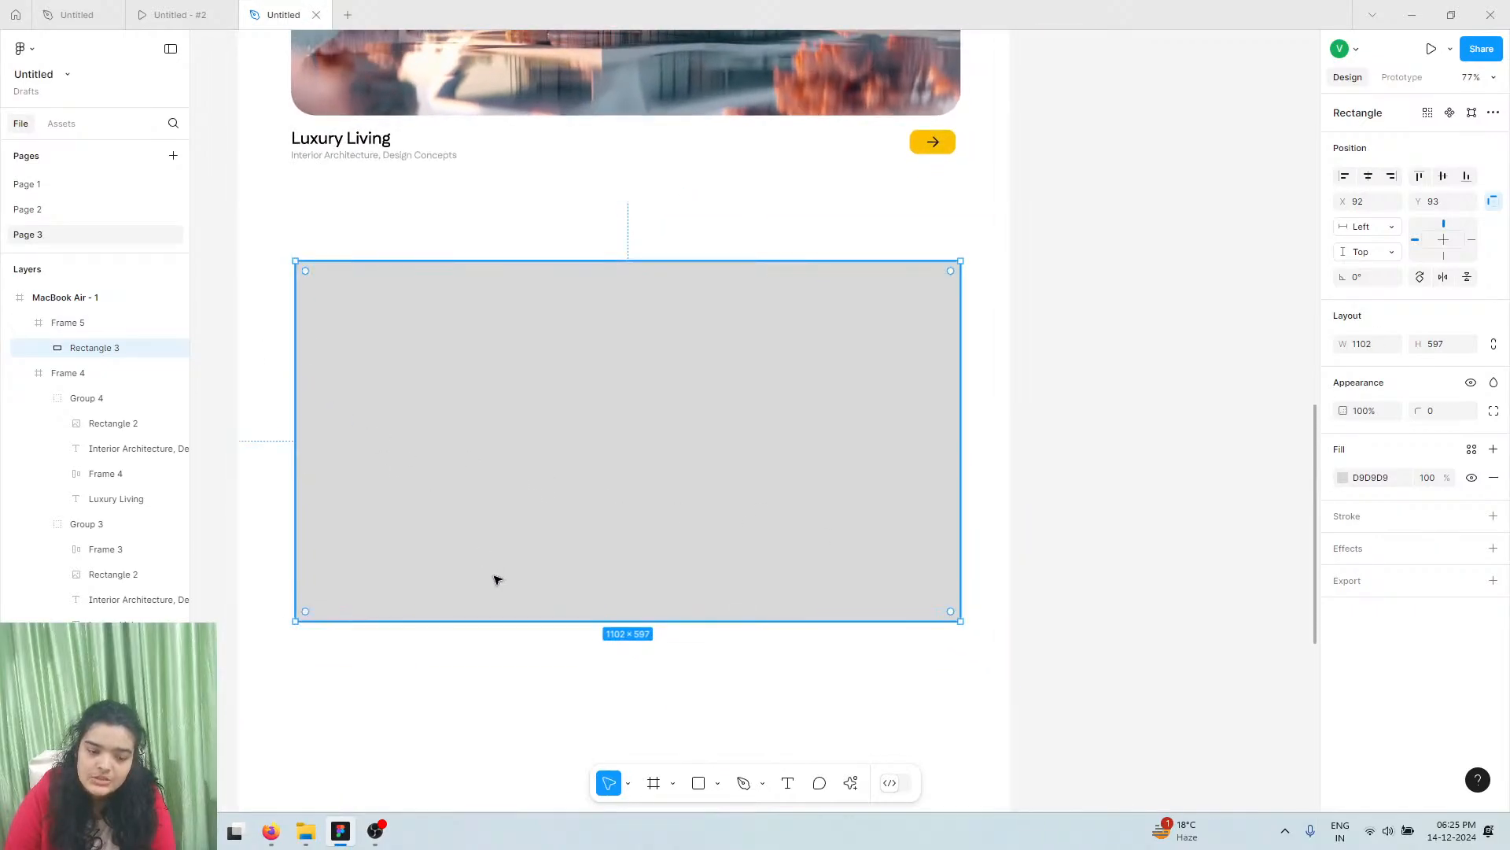
pyautogui.moveTo(569, 624); pyautogui.dragTo(571, 634)
pyautogui.moveTo(579, 549); pyautogui.dragTo(581, 533)
pyautogui.click(1375, 177)
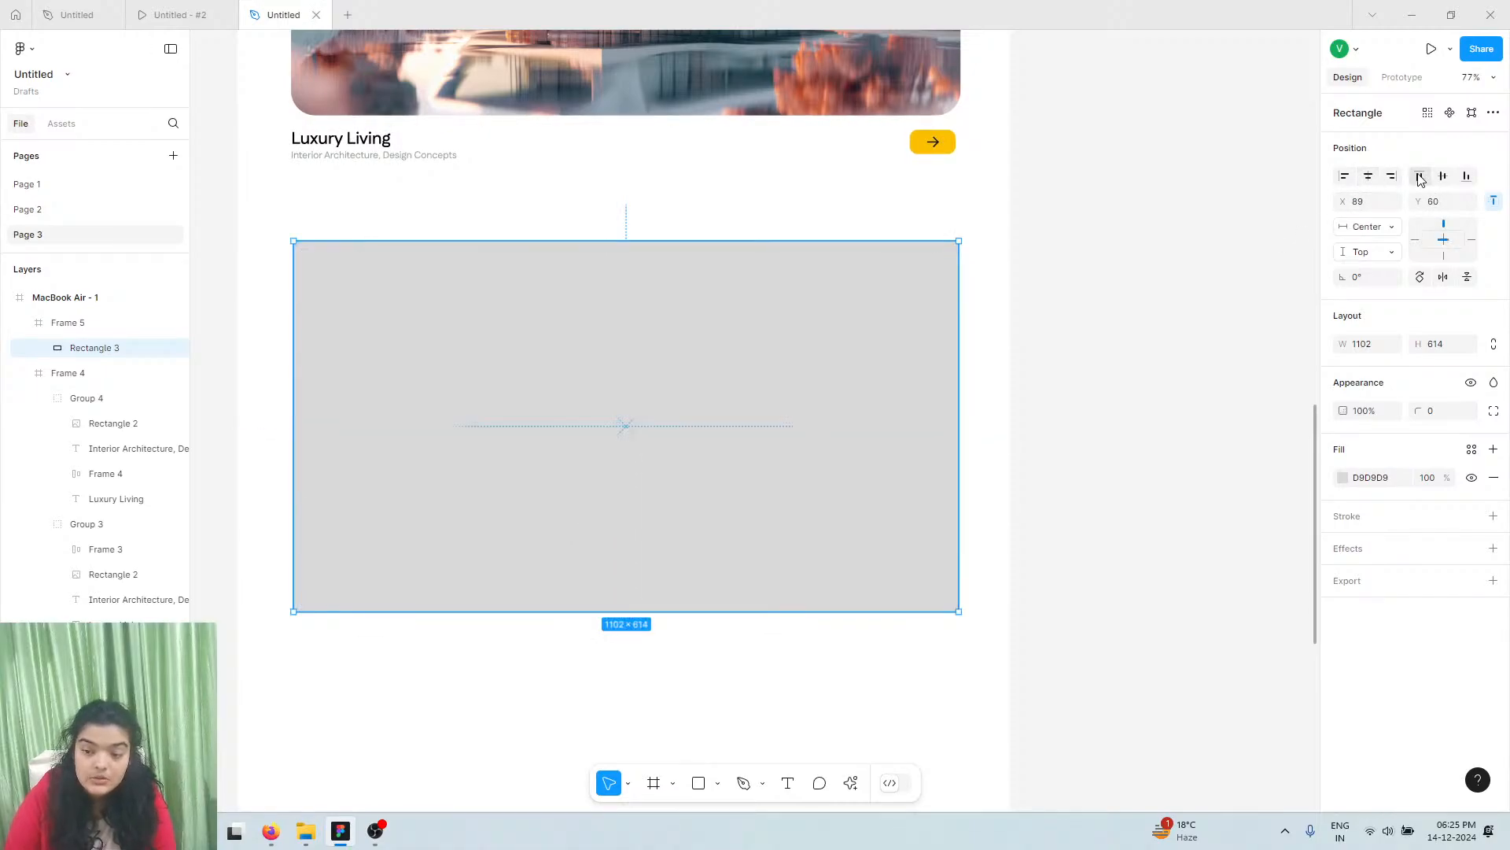
pyautogui.click(1439, 177)
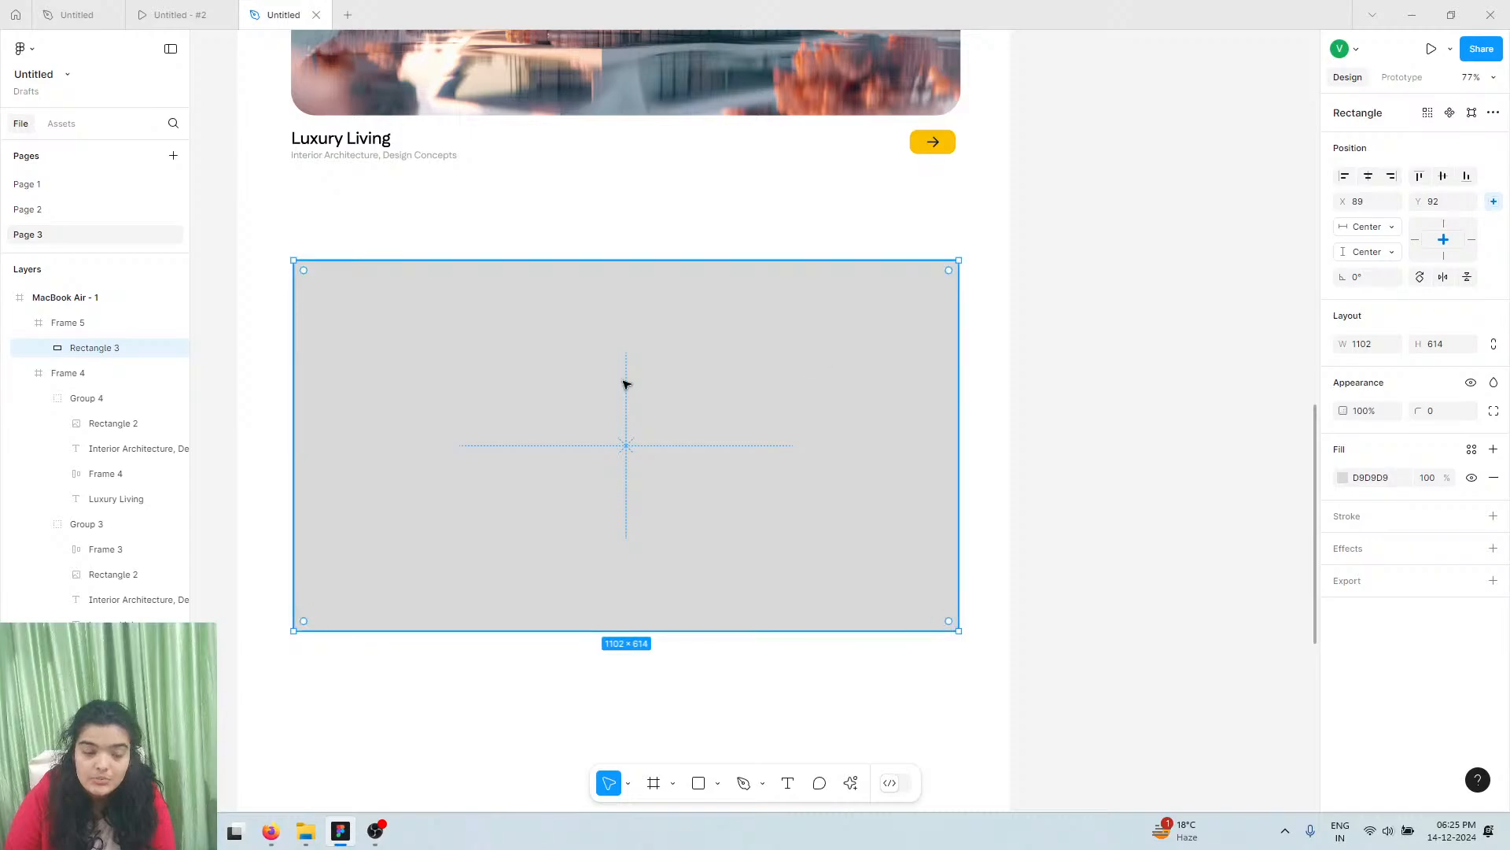
# Check the card photo's corner radius and give the rectangle a matching 40 radius
pyautogui.click(397, 93)
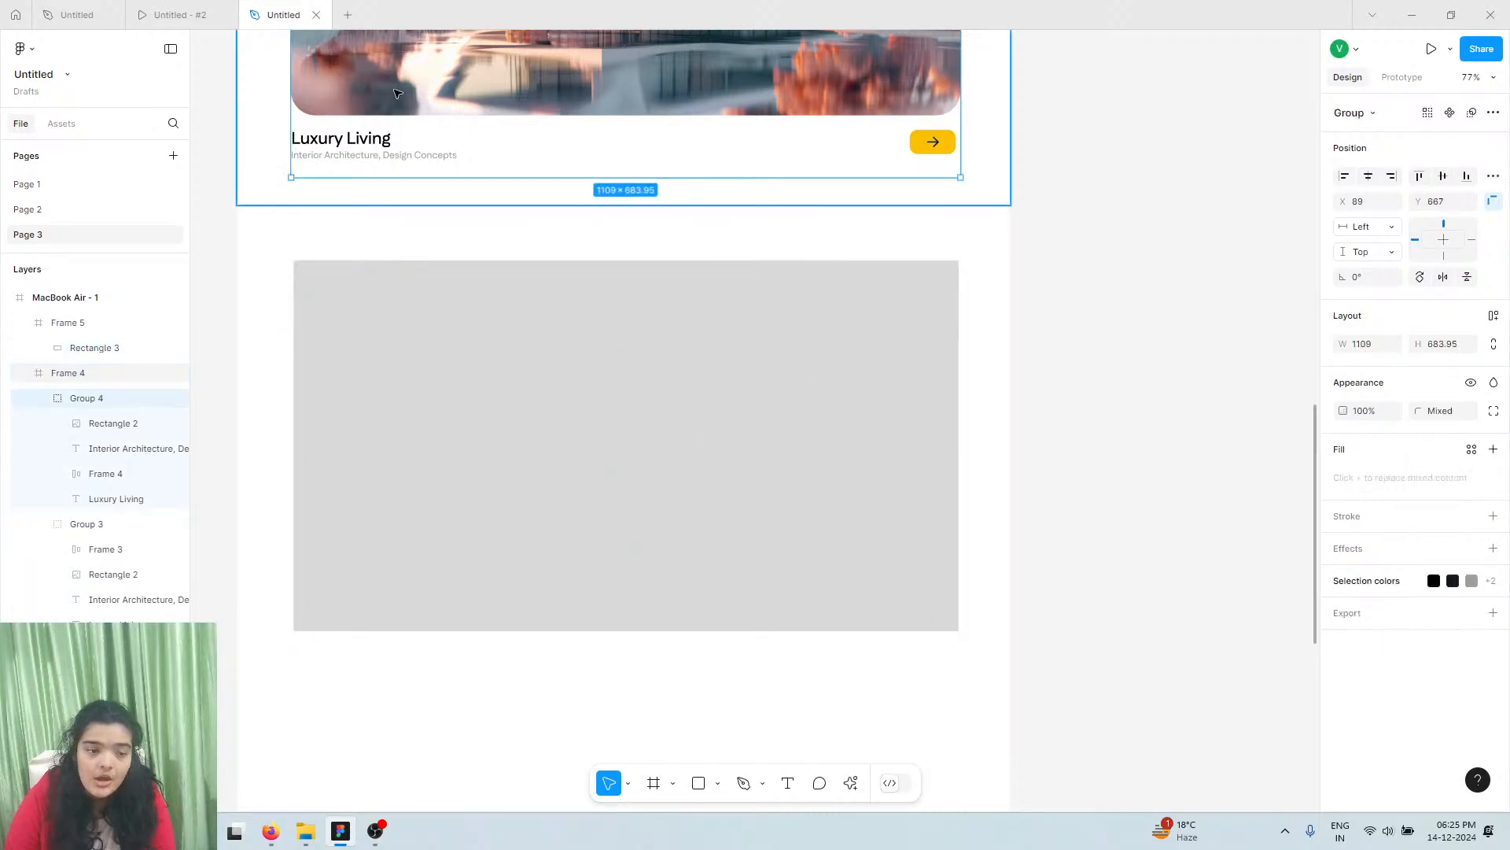
pyautogui.click(397, 94)
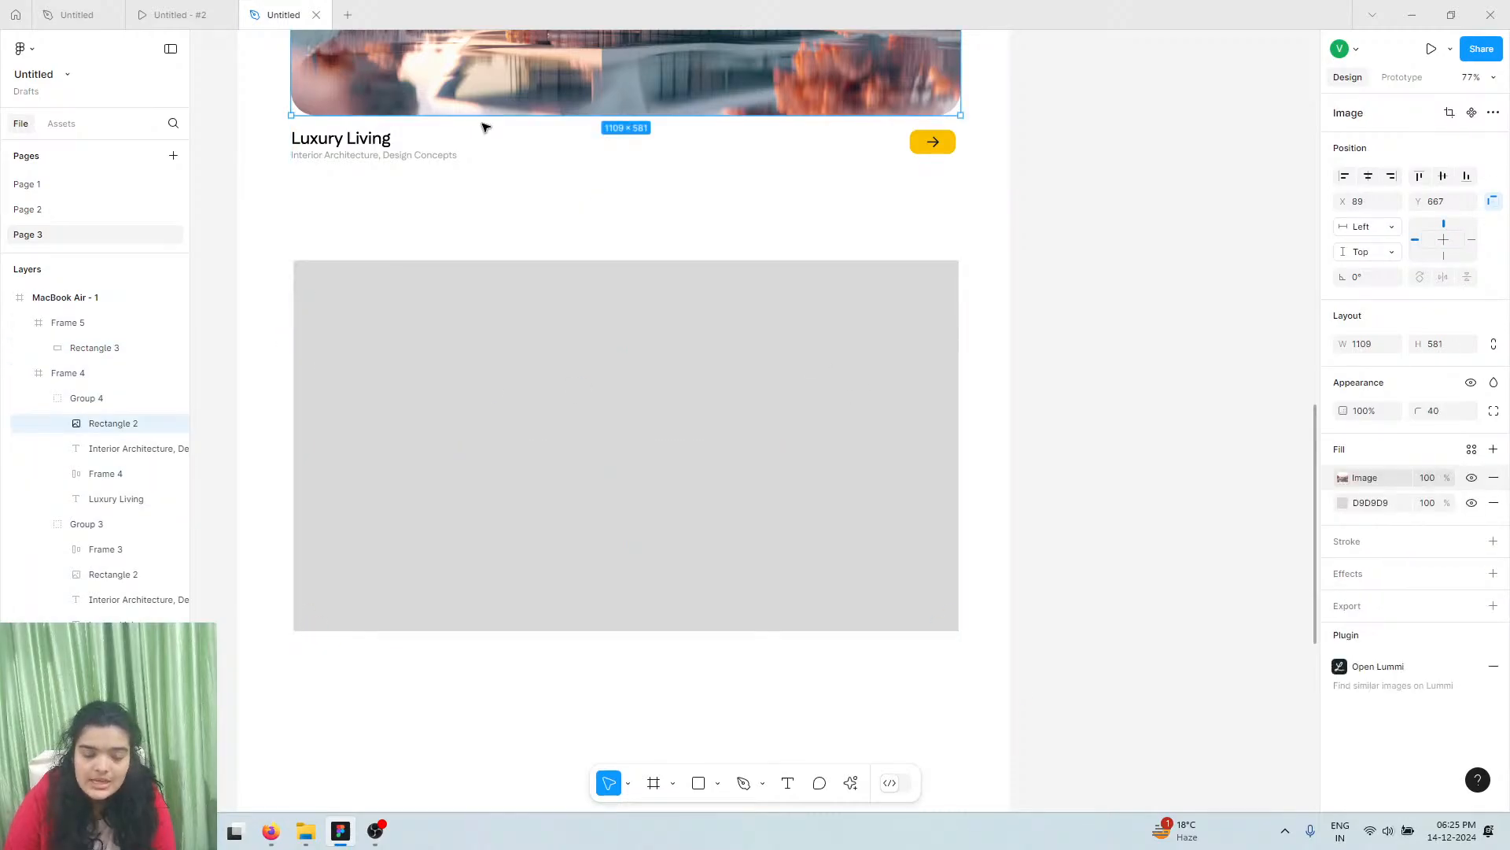
pyautogui.click(502, 314)
pyautogui.click(500, 331)
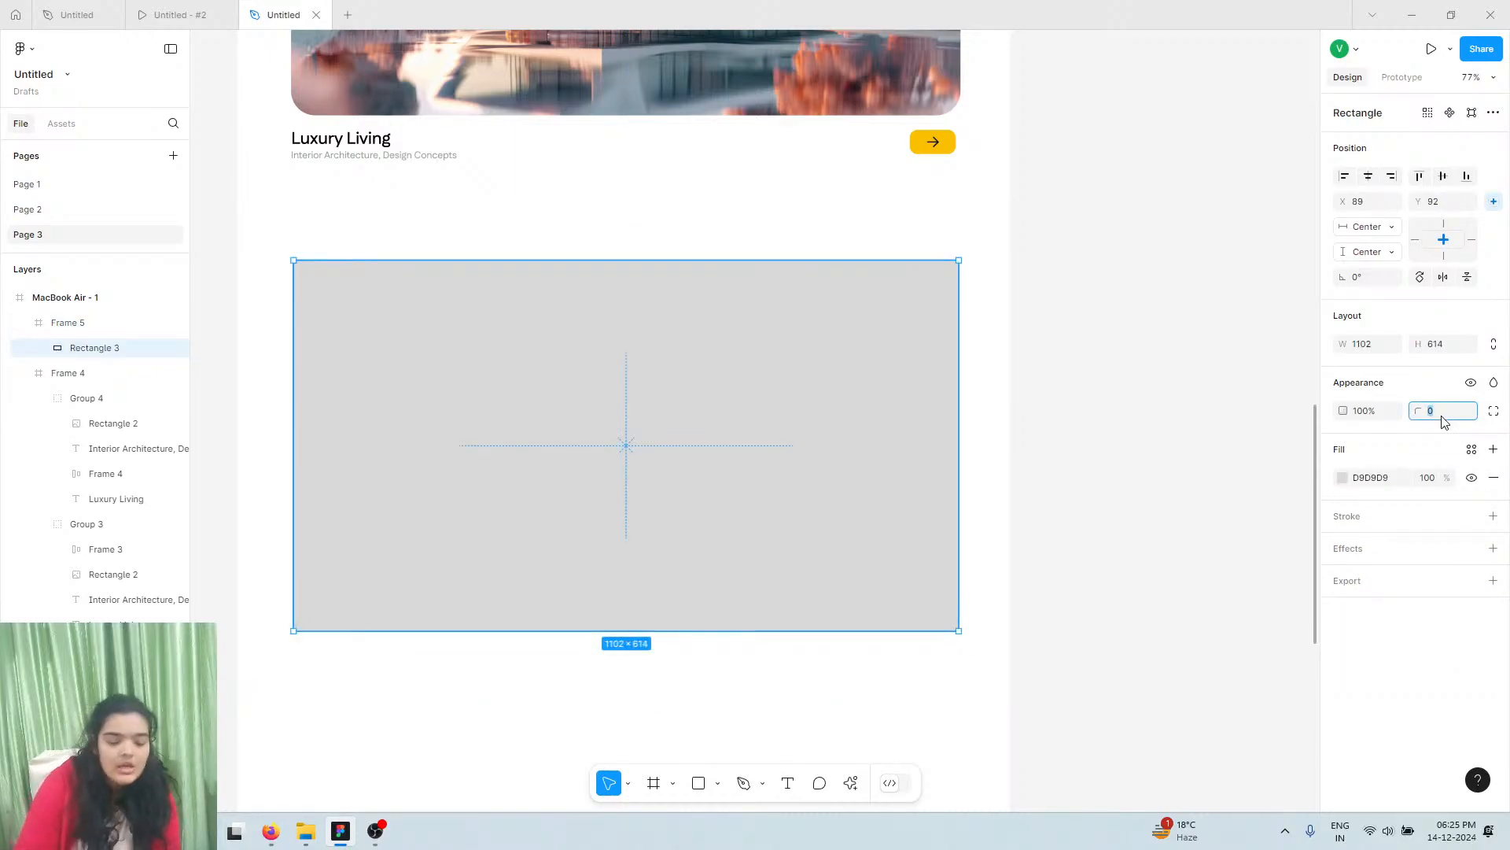
pyautogui.write('40')
pyautogui.press('Return')
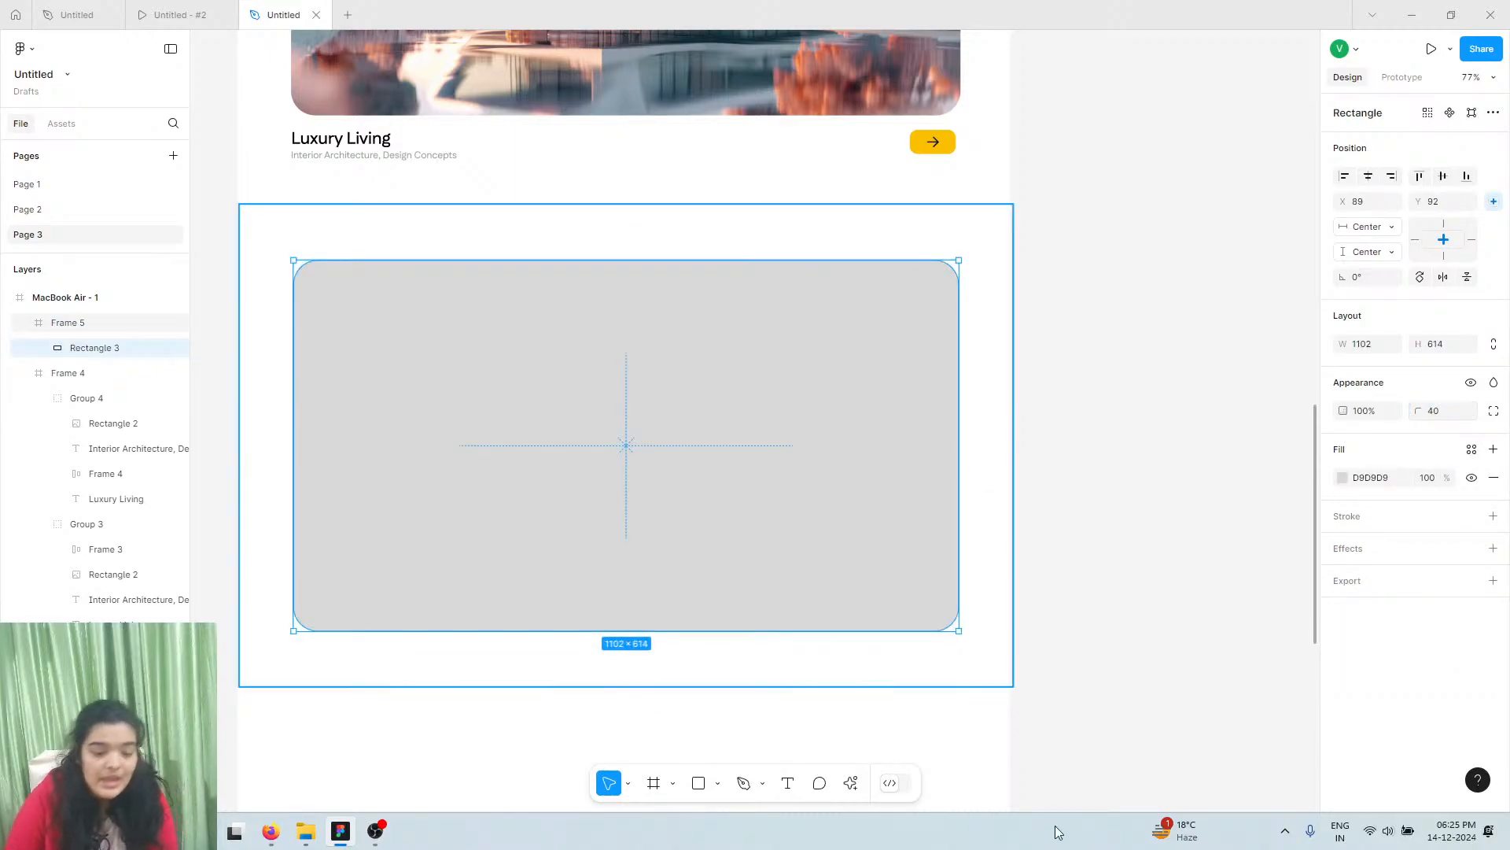
pyautogui.click(852, 783)
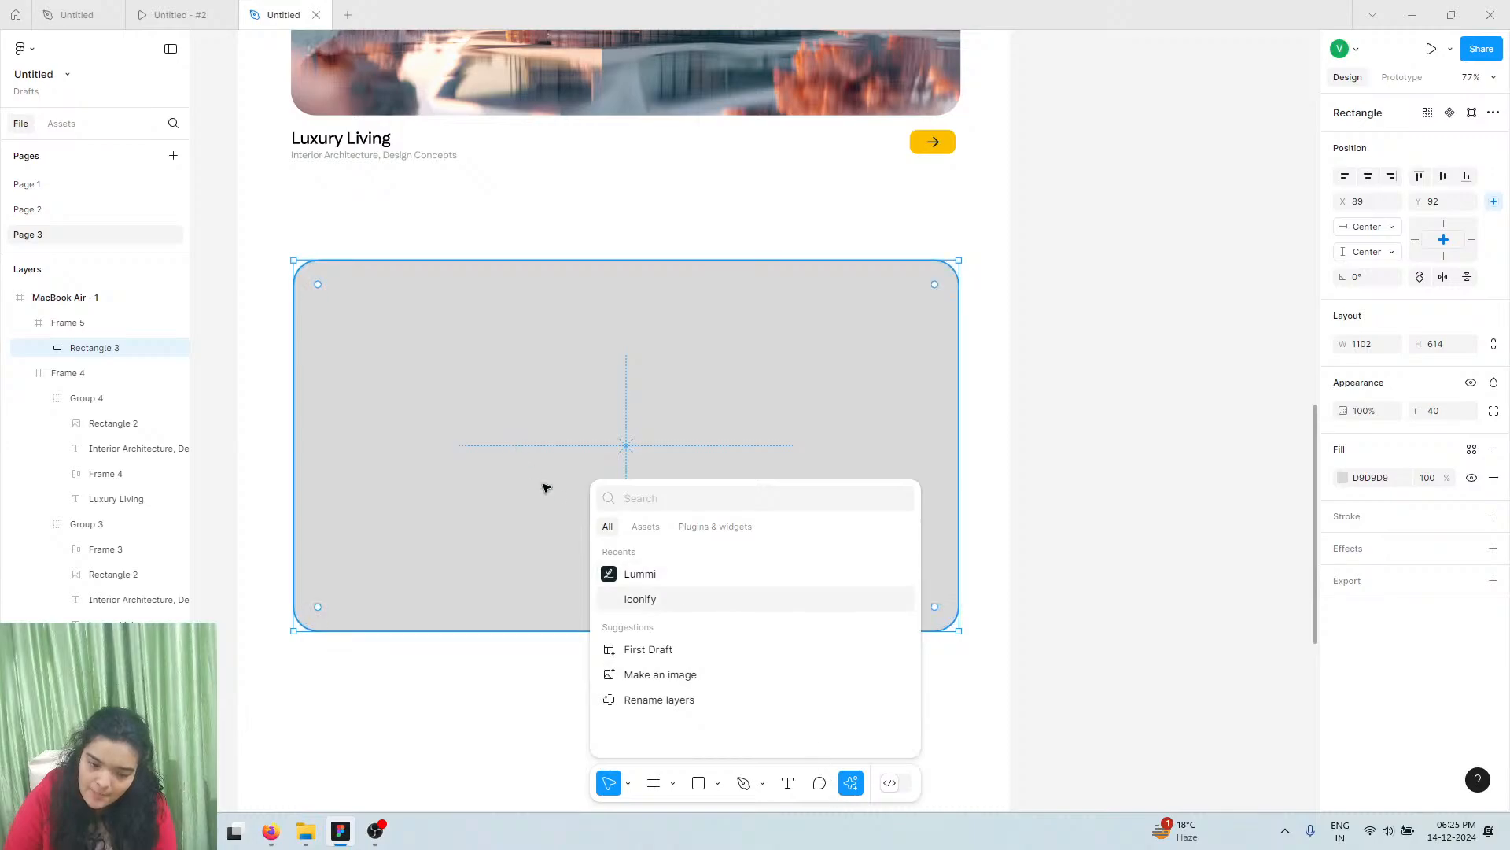
# Launch the Lummi plugin and run a search for interior images
pyautogui.click(664, 582)
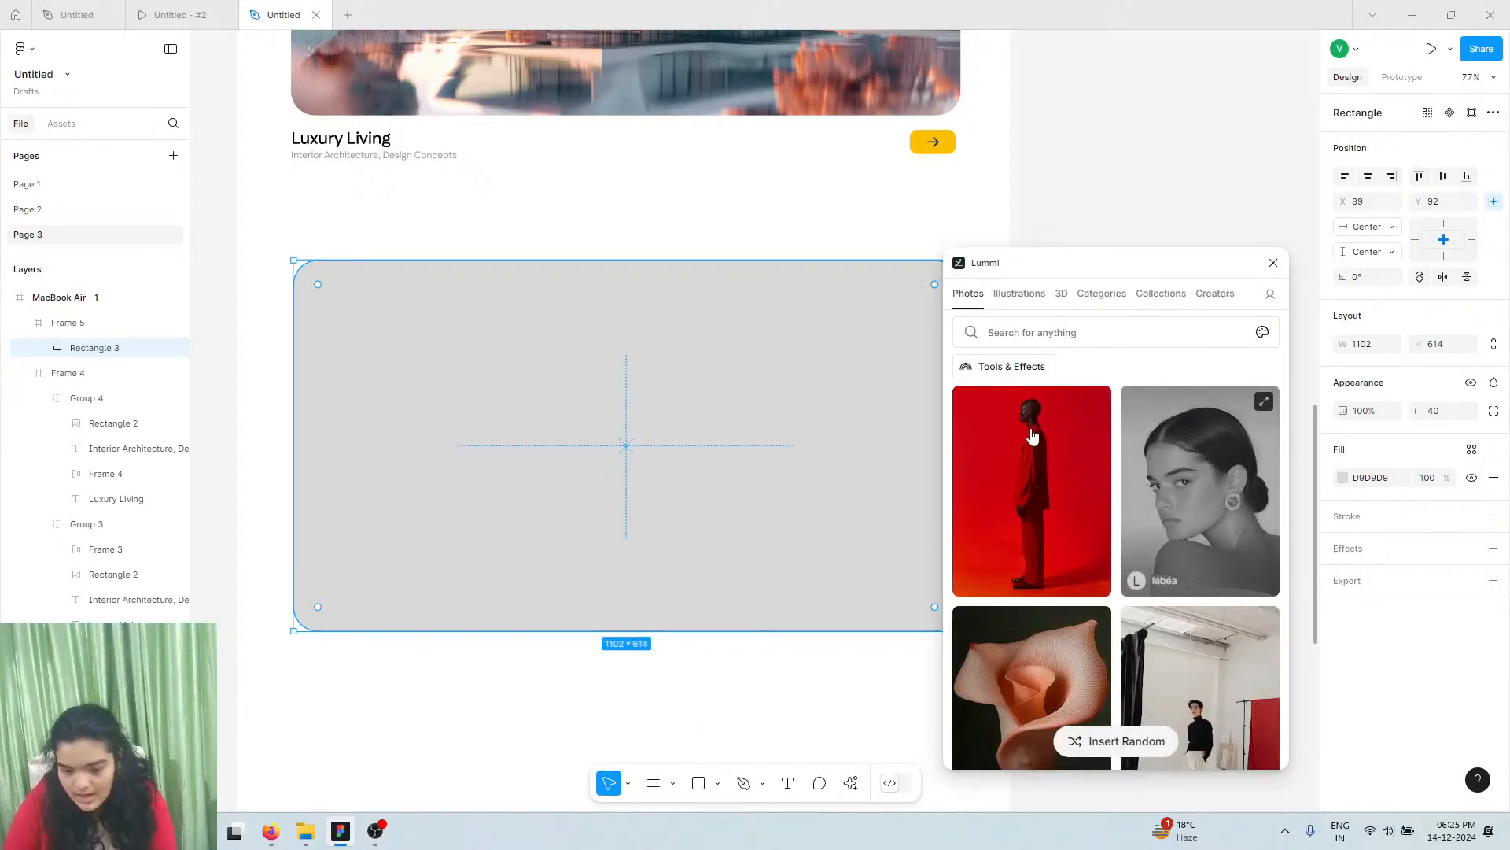
pyautogui.scroll(-3, 1033, 437)
pyautogui.scroll(-2, 1045, 411)
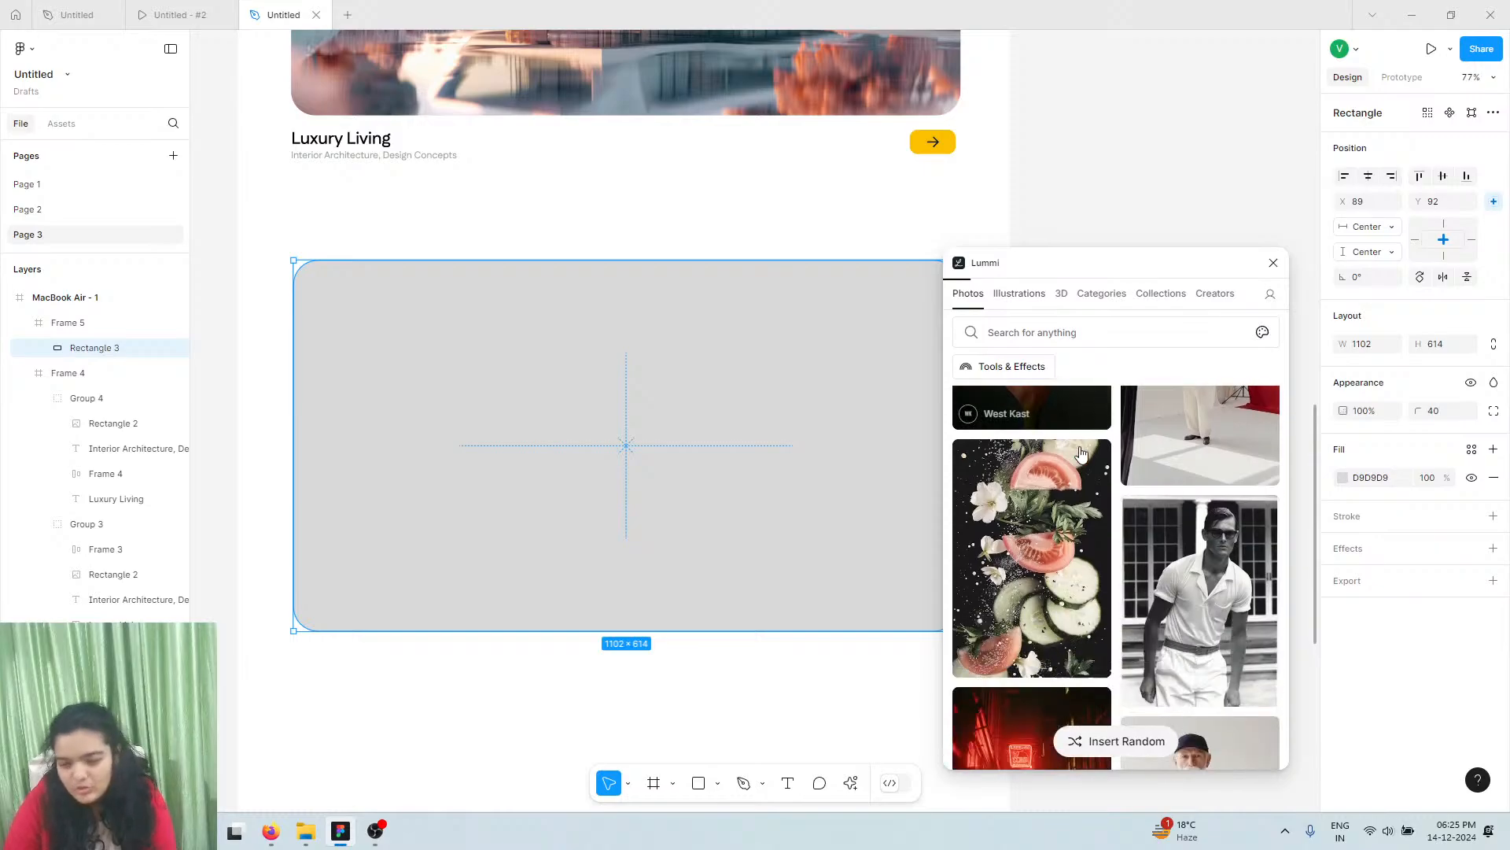
pyautogui.click(1079, 335)
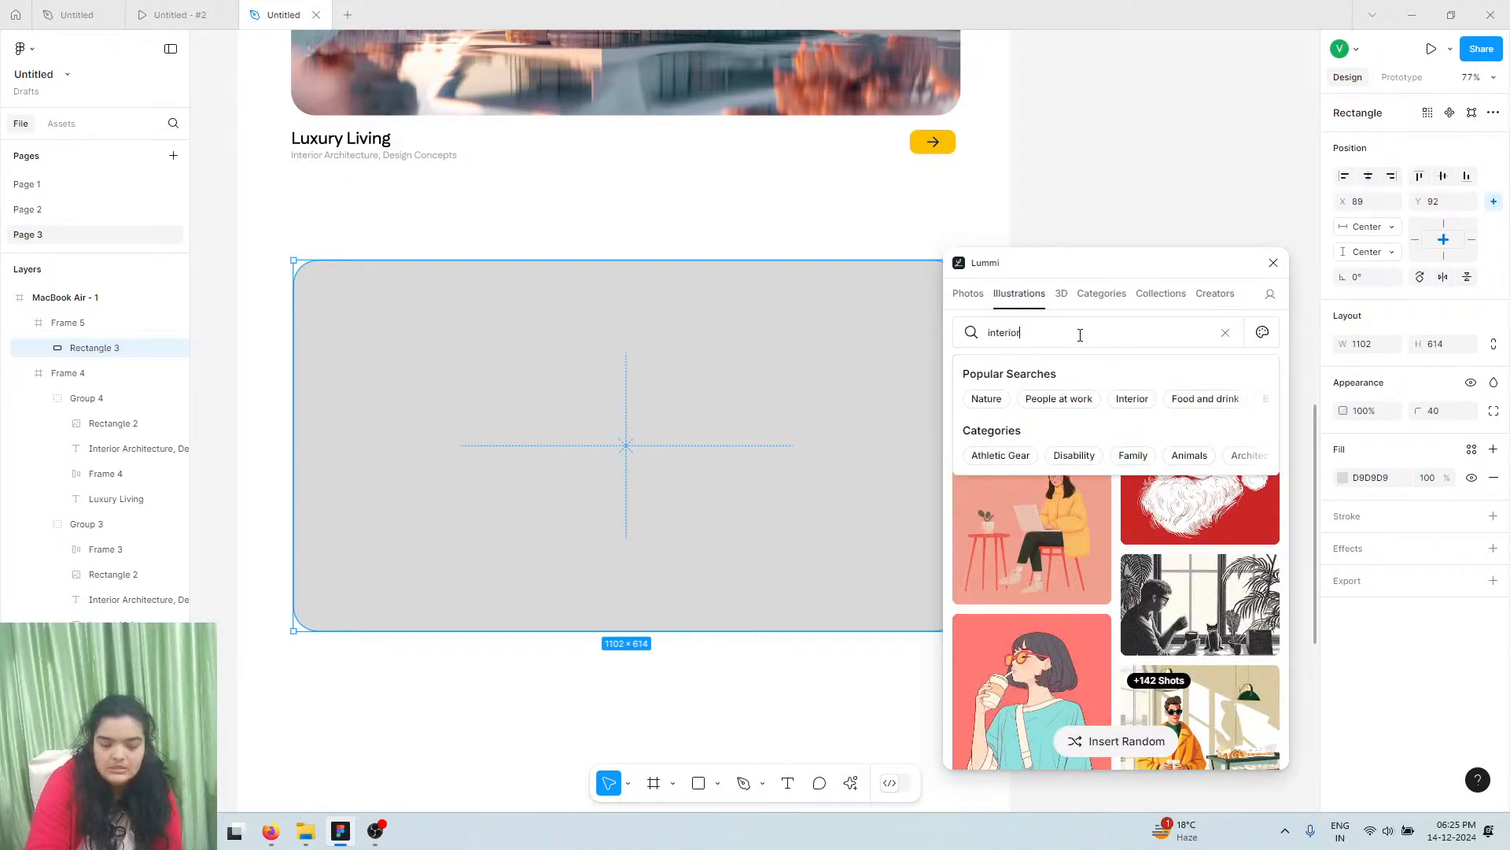
pyautogui.press('Return')
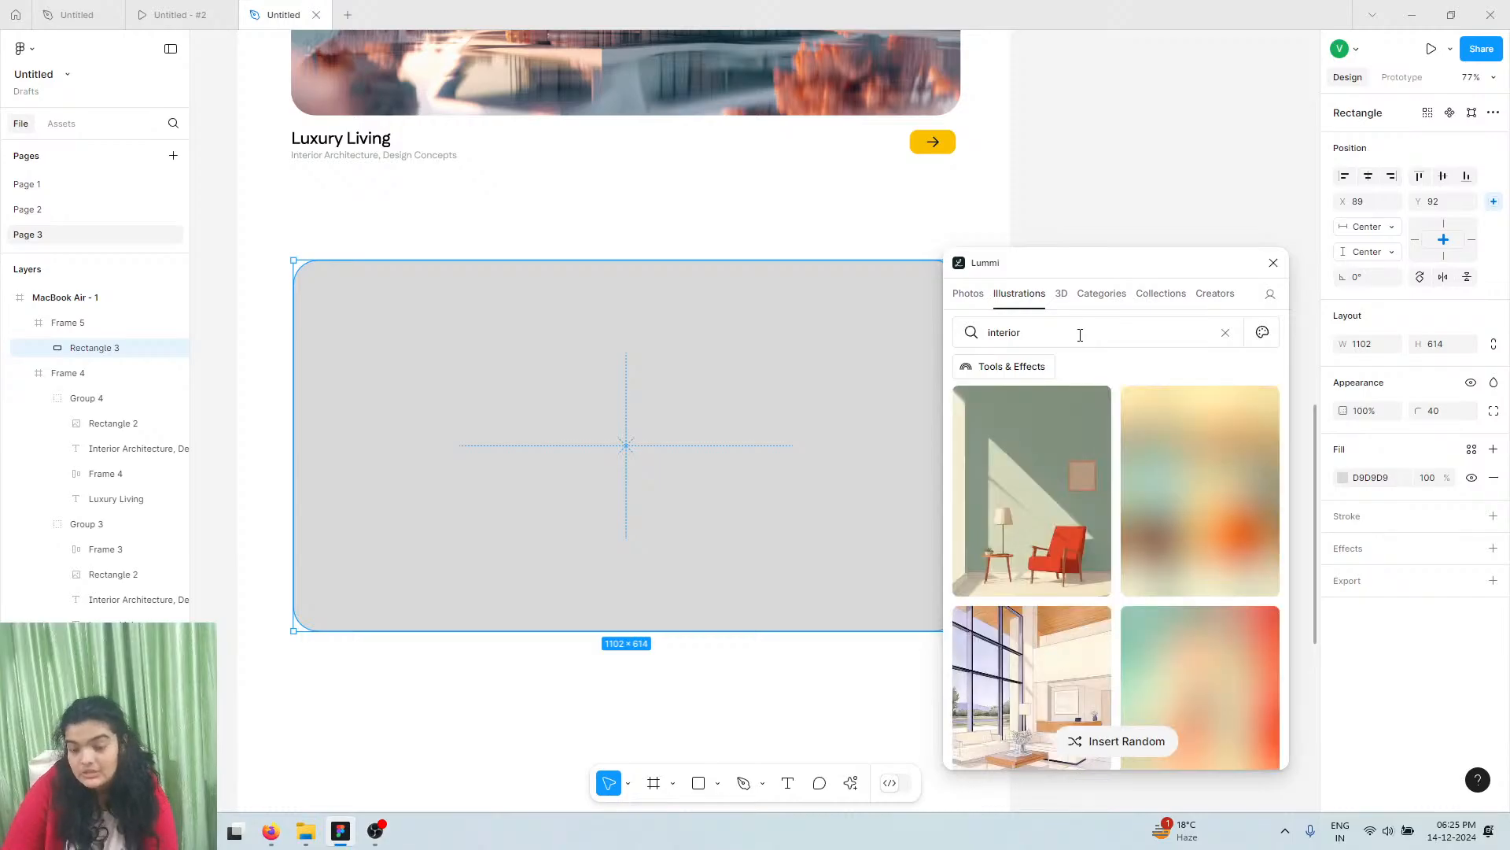
pyautogui.scroll(-5, 1186, 637)
pyautogui.scroll(-5, 1186, 637)
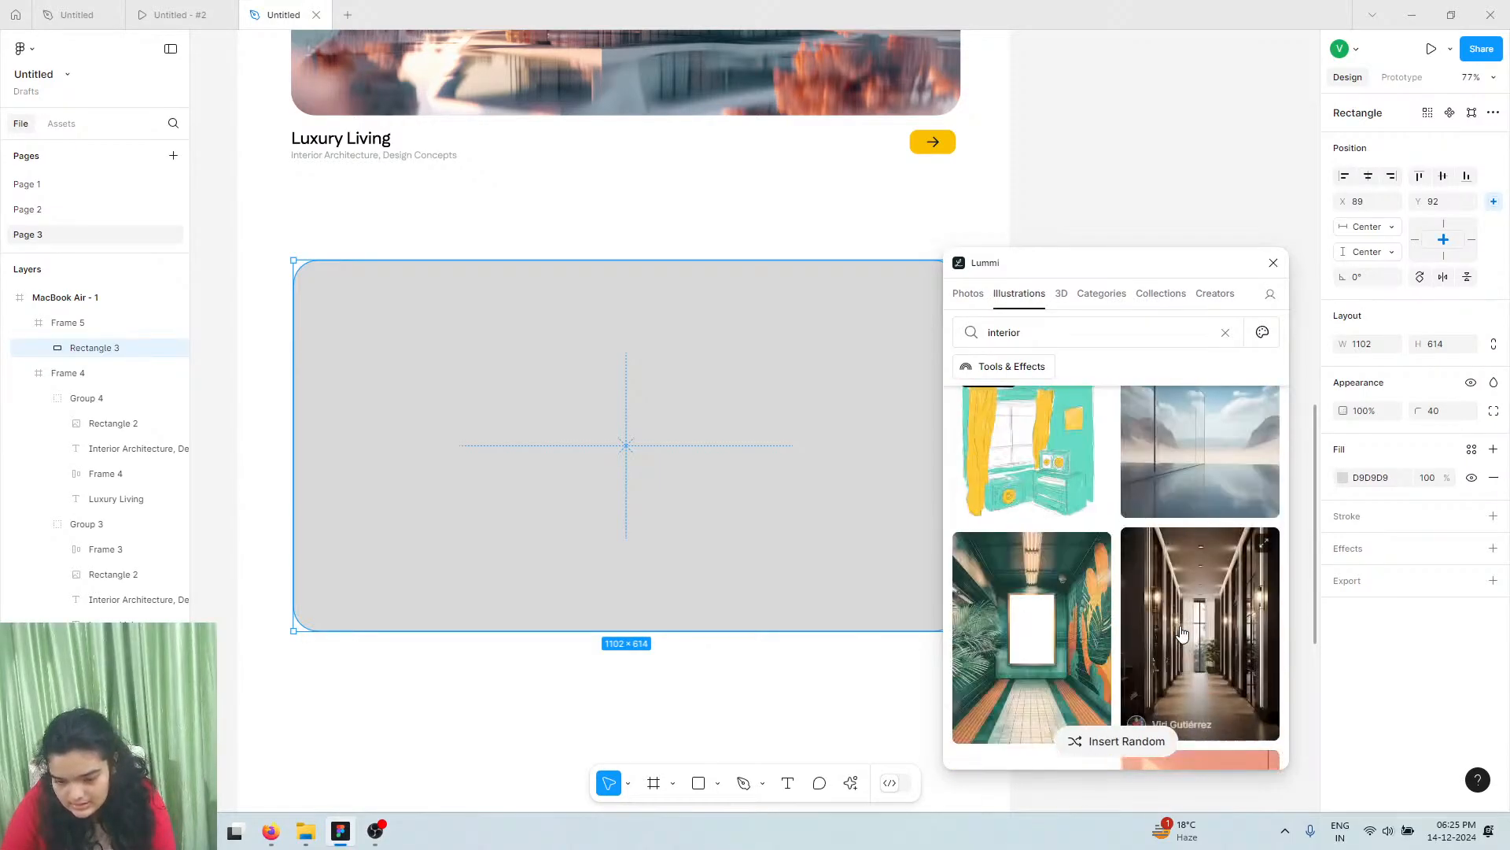
# Search 'house' under Photos and fill the rectangle with the modern white house by the pool
pyautogui.click(1105, 332)
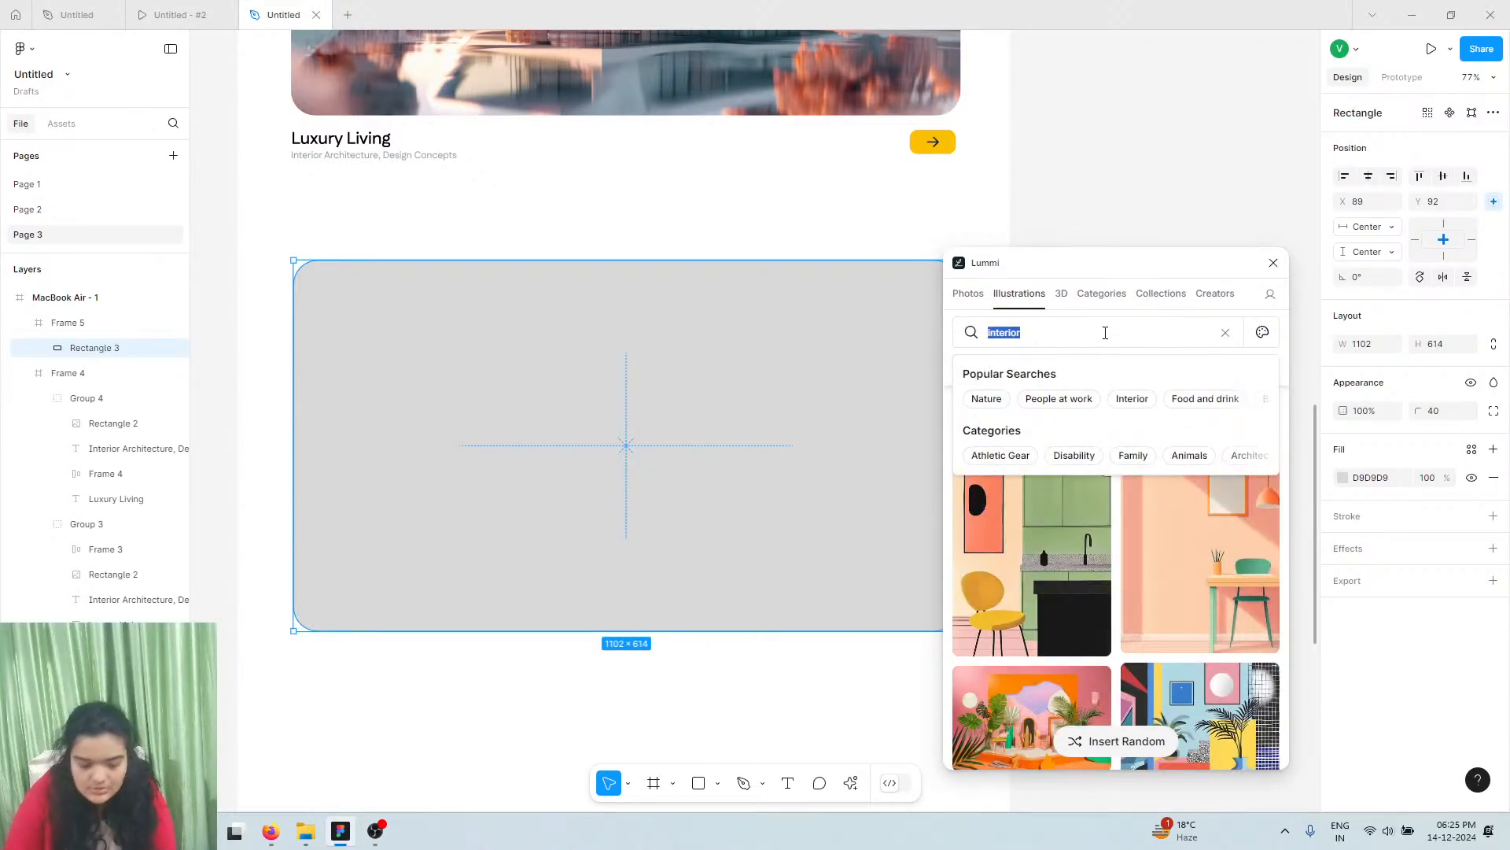
pyautogui.press('Return')
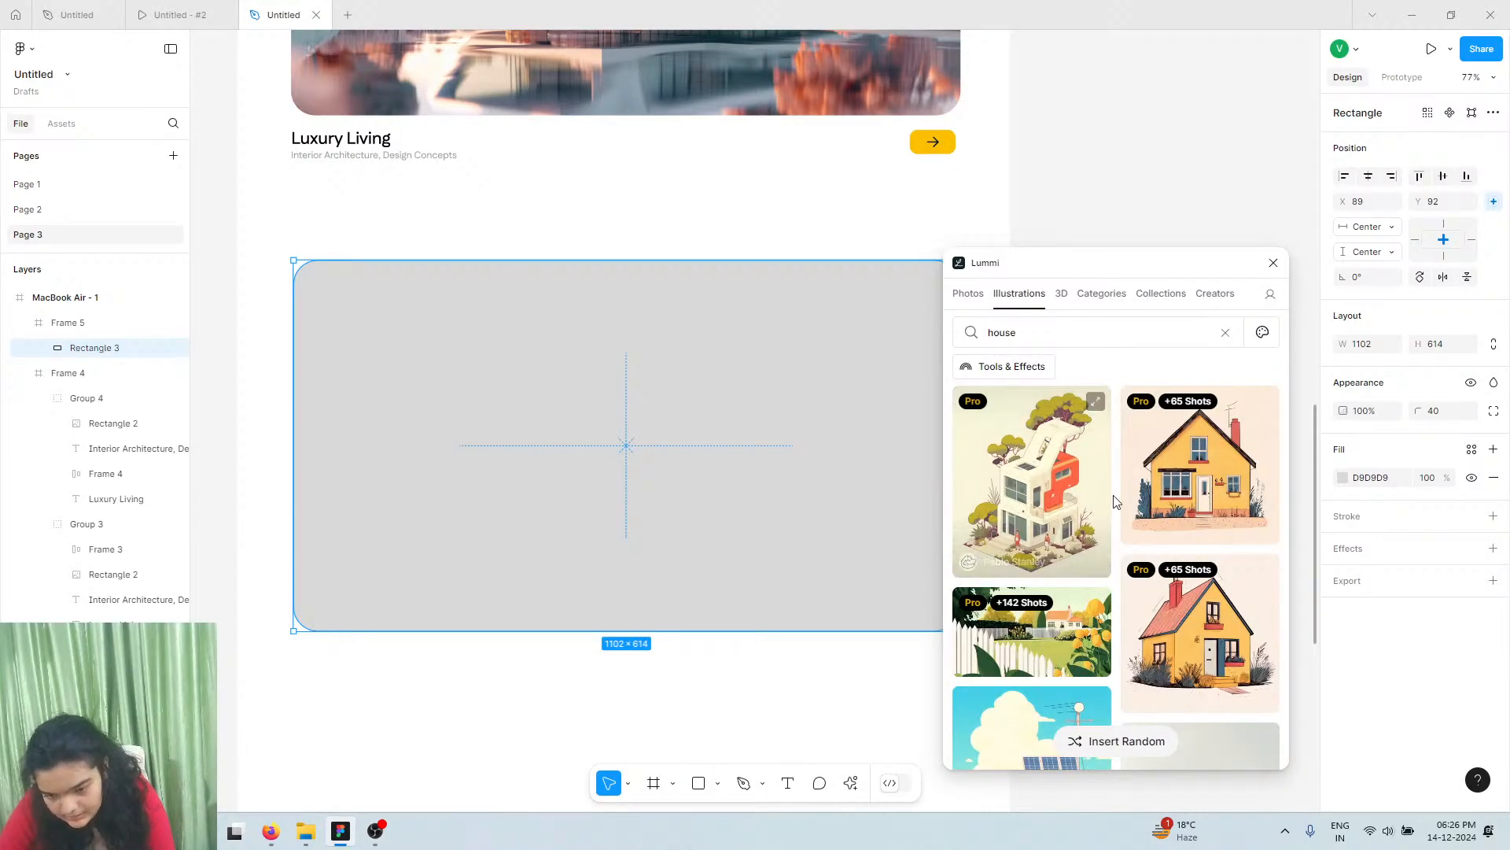
pyautogui.scroll(-5, 1113, 499)
pyautogui.click(968, 293)
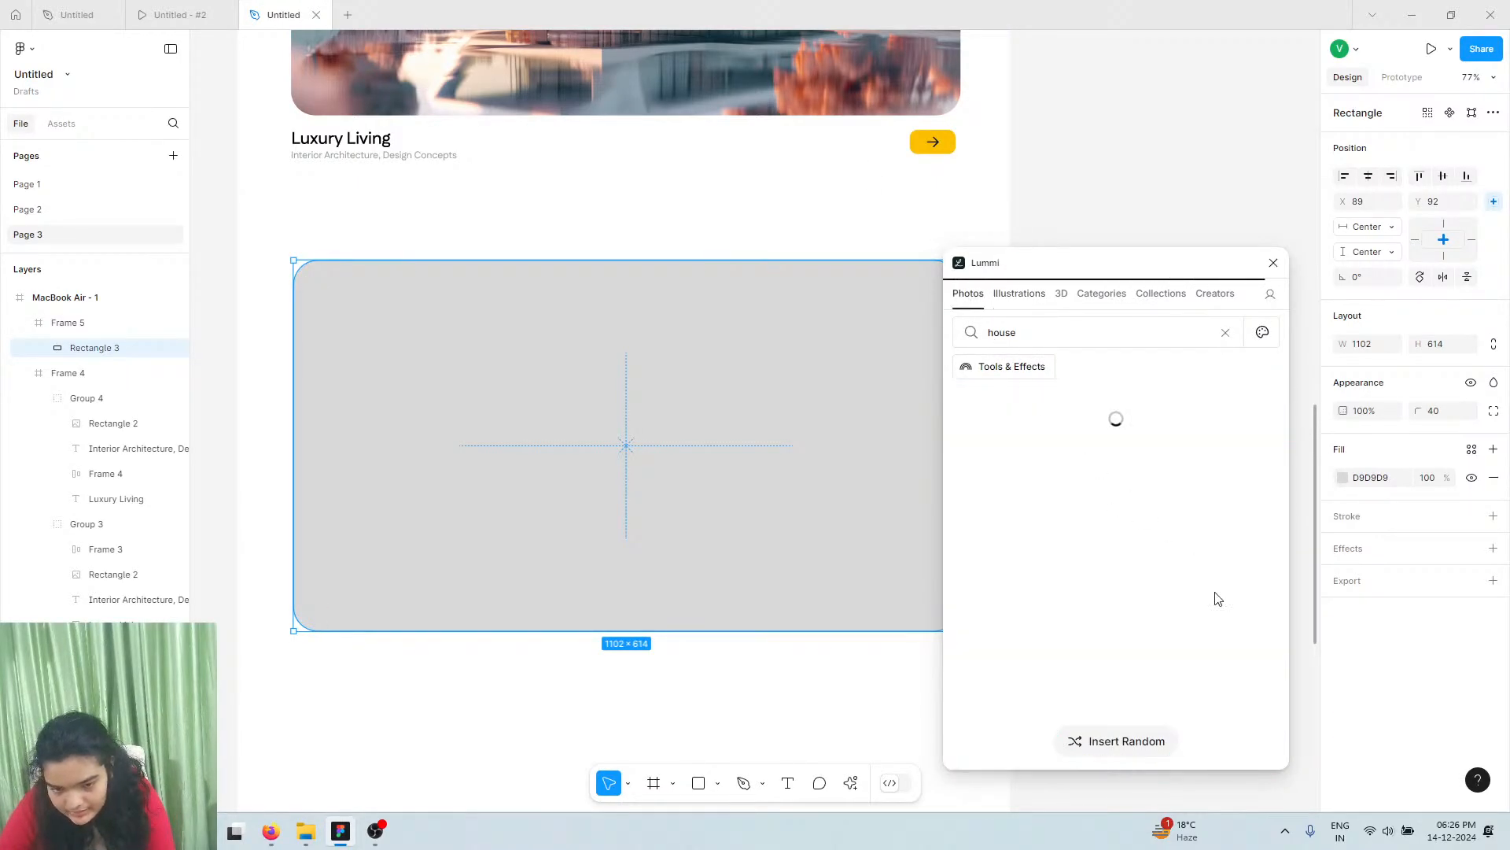
pyautogui.scroll(-10, 1077, 531)
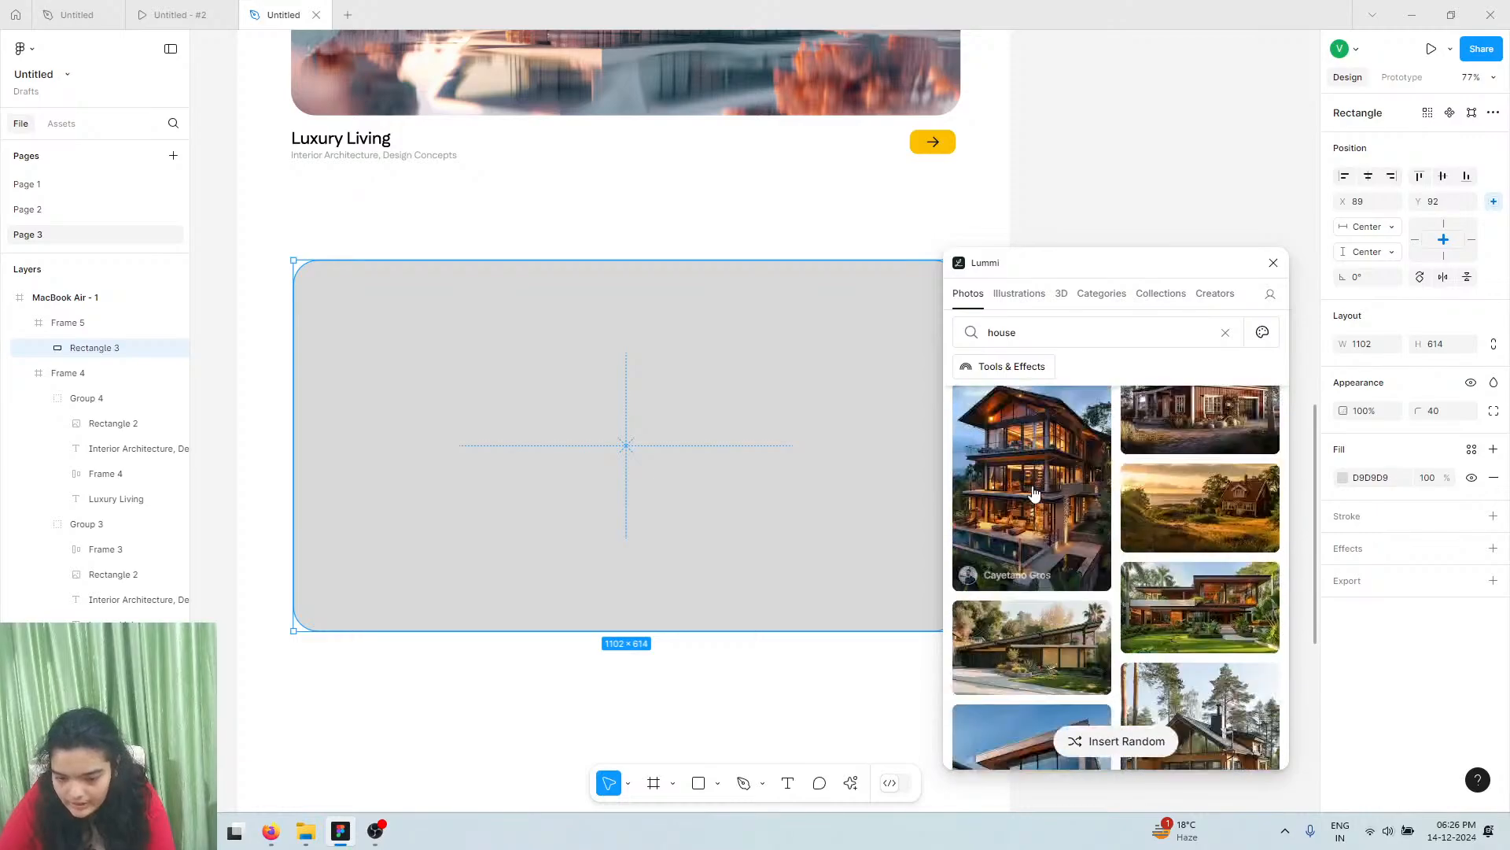
pyautogui.scroll(-10, 1035, 493)
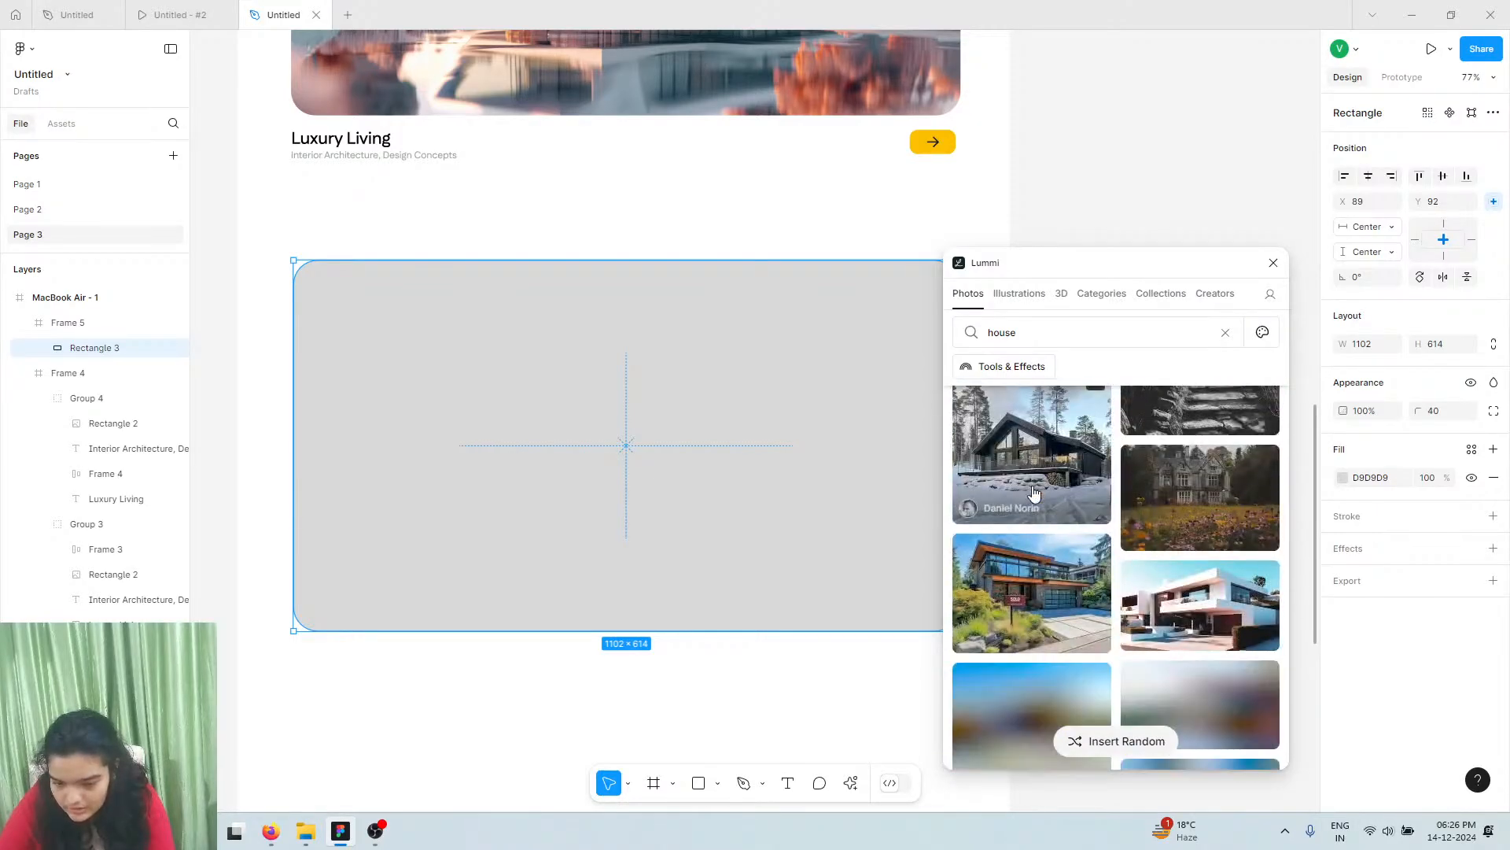
pyautogui.scroll(-10, 1035, 493)
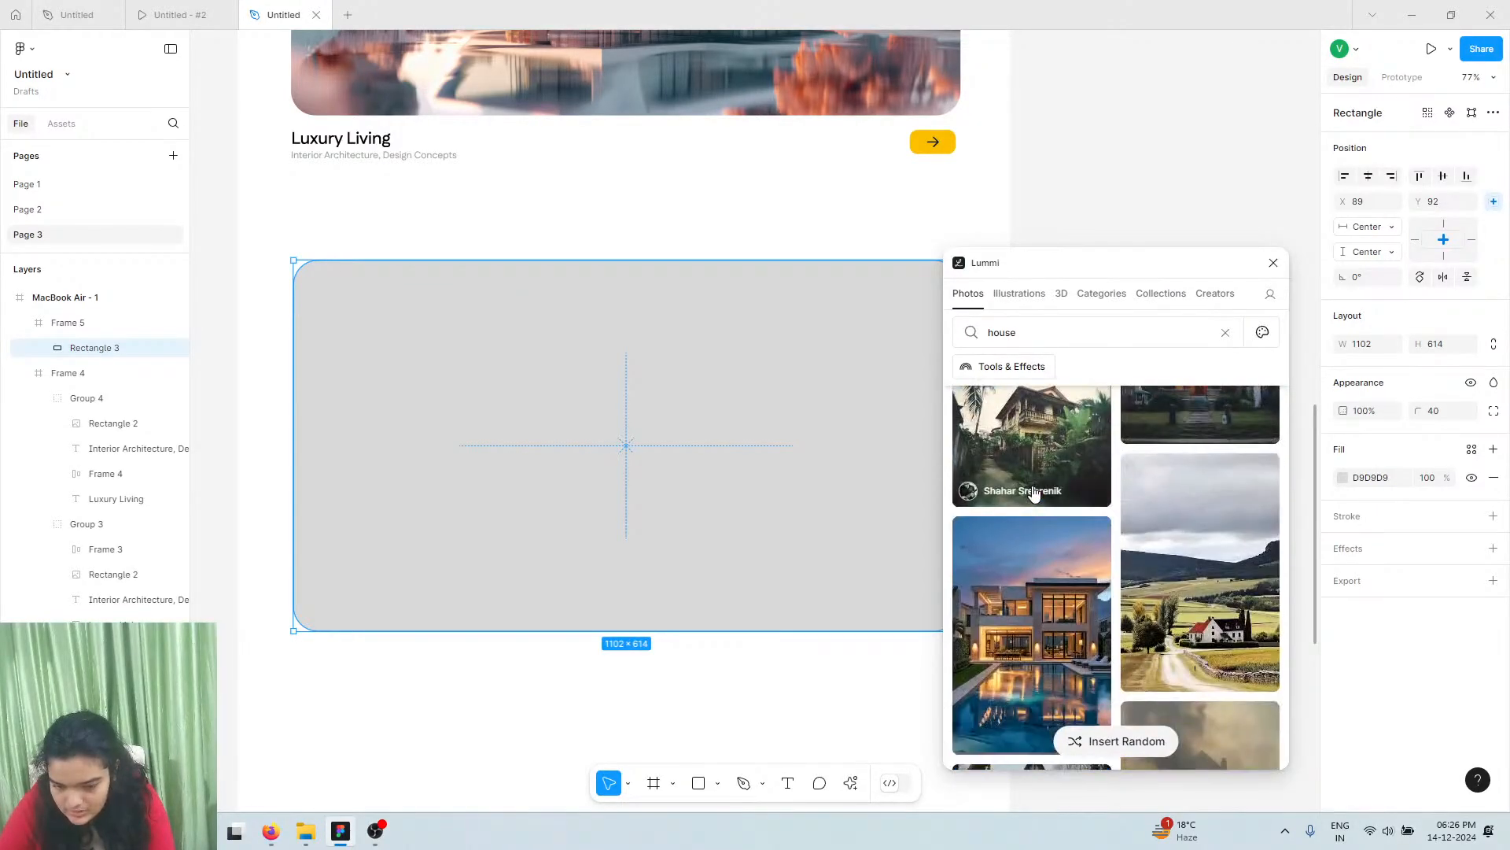
pyautogui.scroll(-3, 1035, 493)
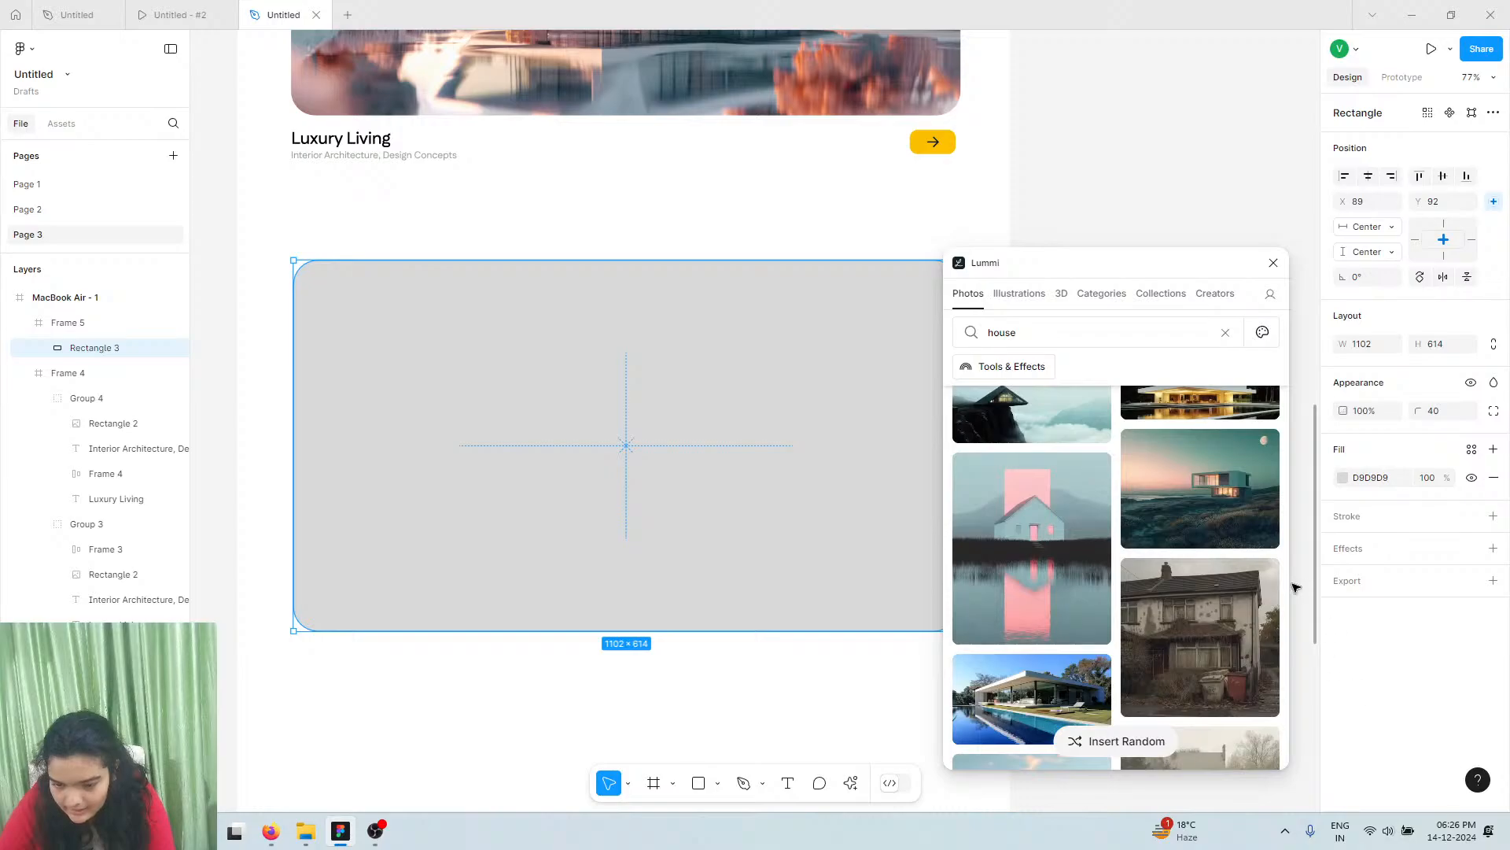
pyautogui.scroll(-3, 1241, 584)
pyautogui.click(1232, 565)
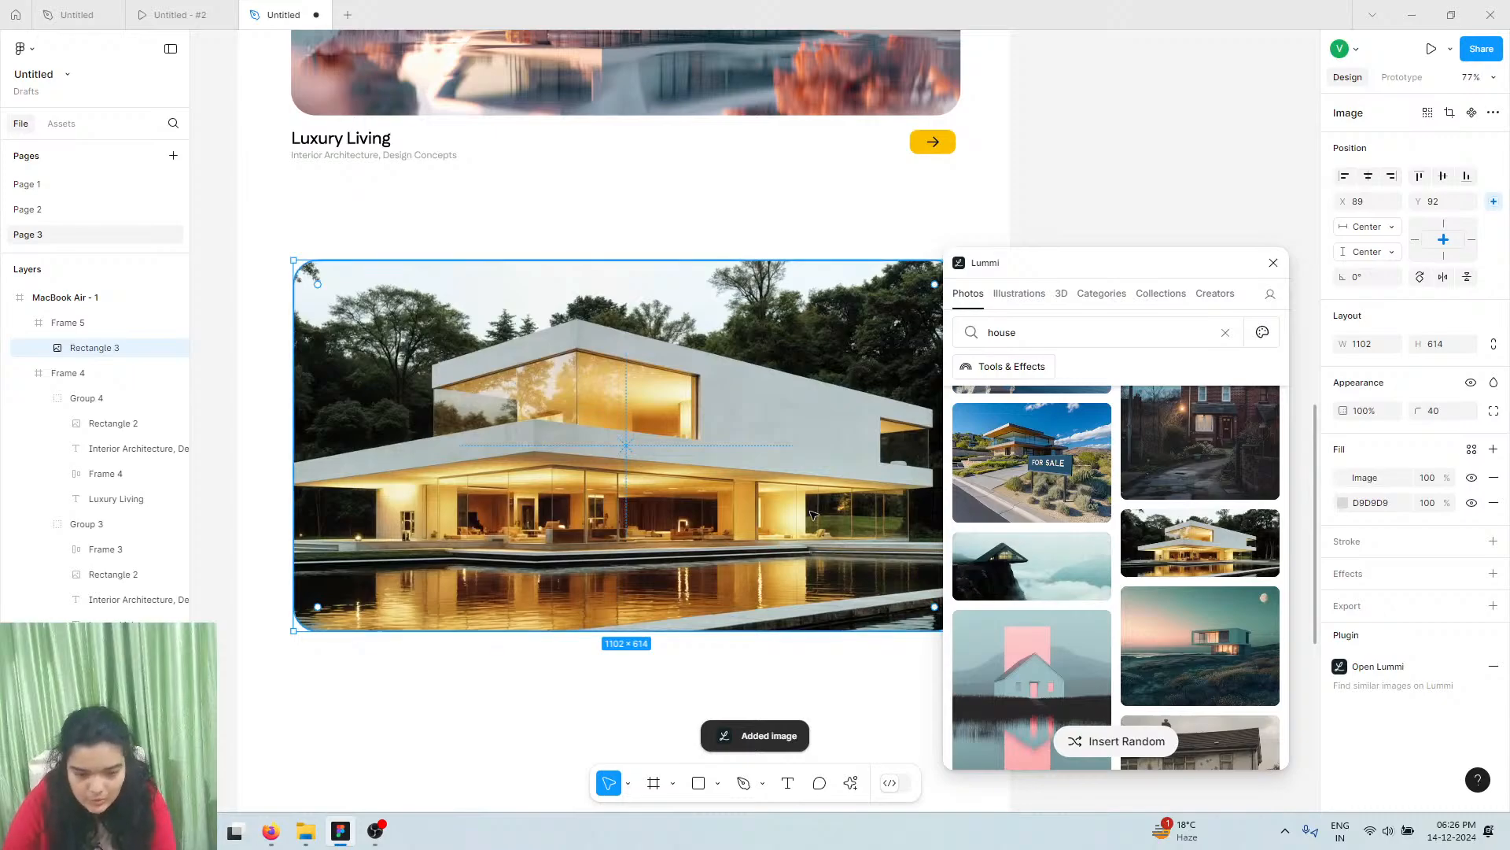
pyautogui.click(1272, 262)
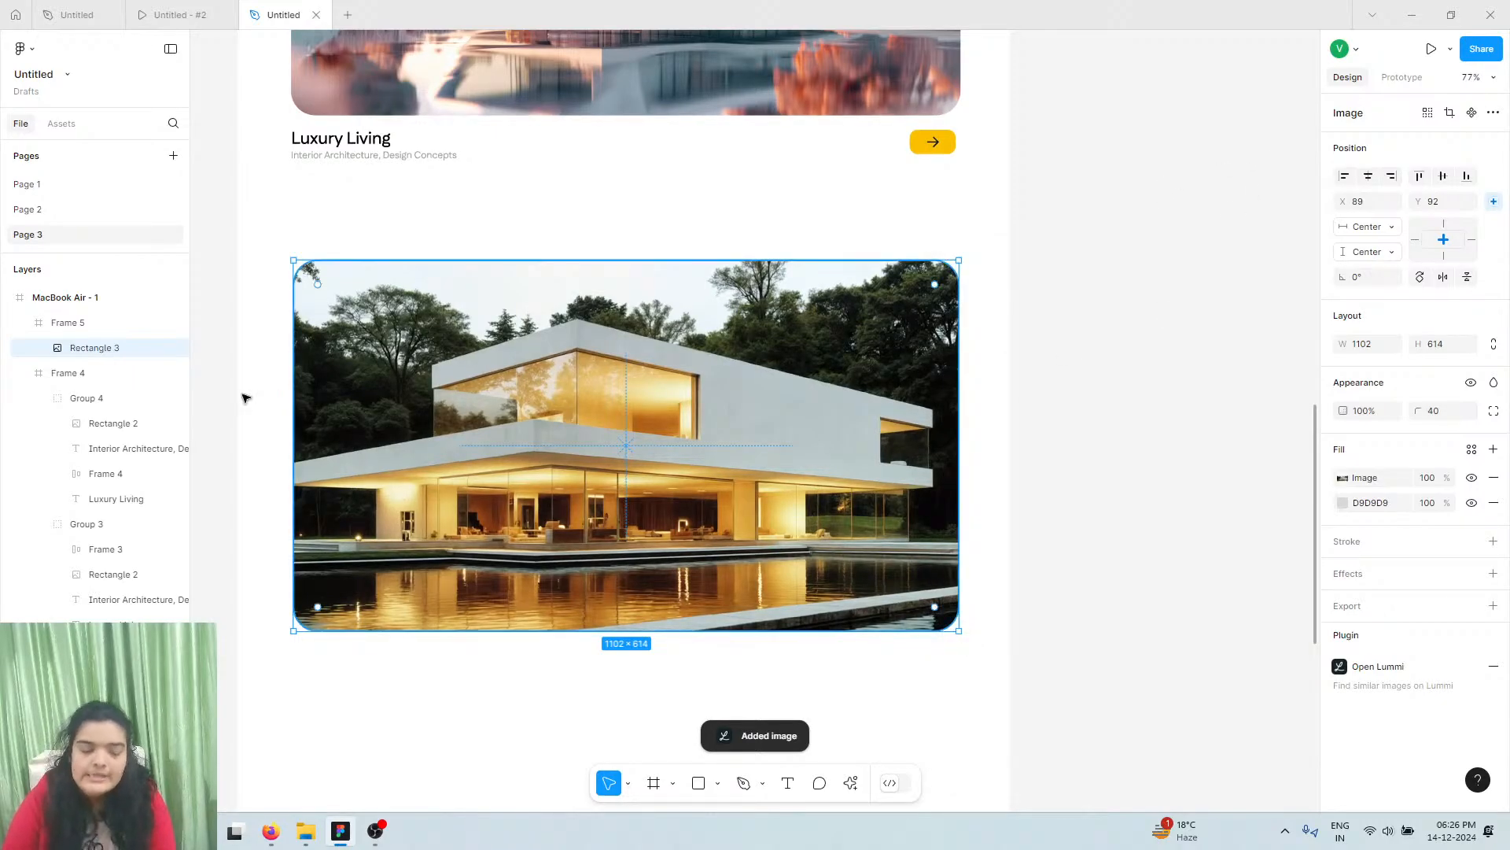
pyautogui.click(181, 14)
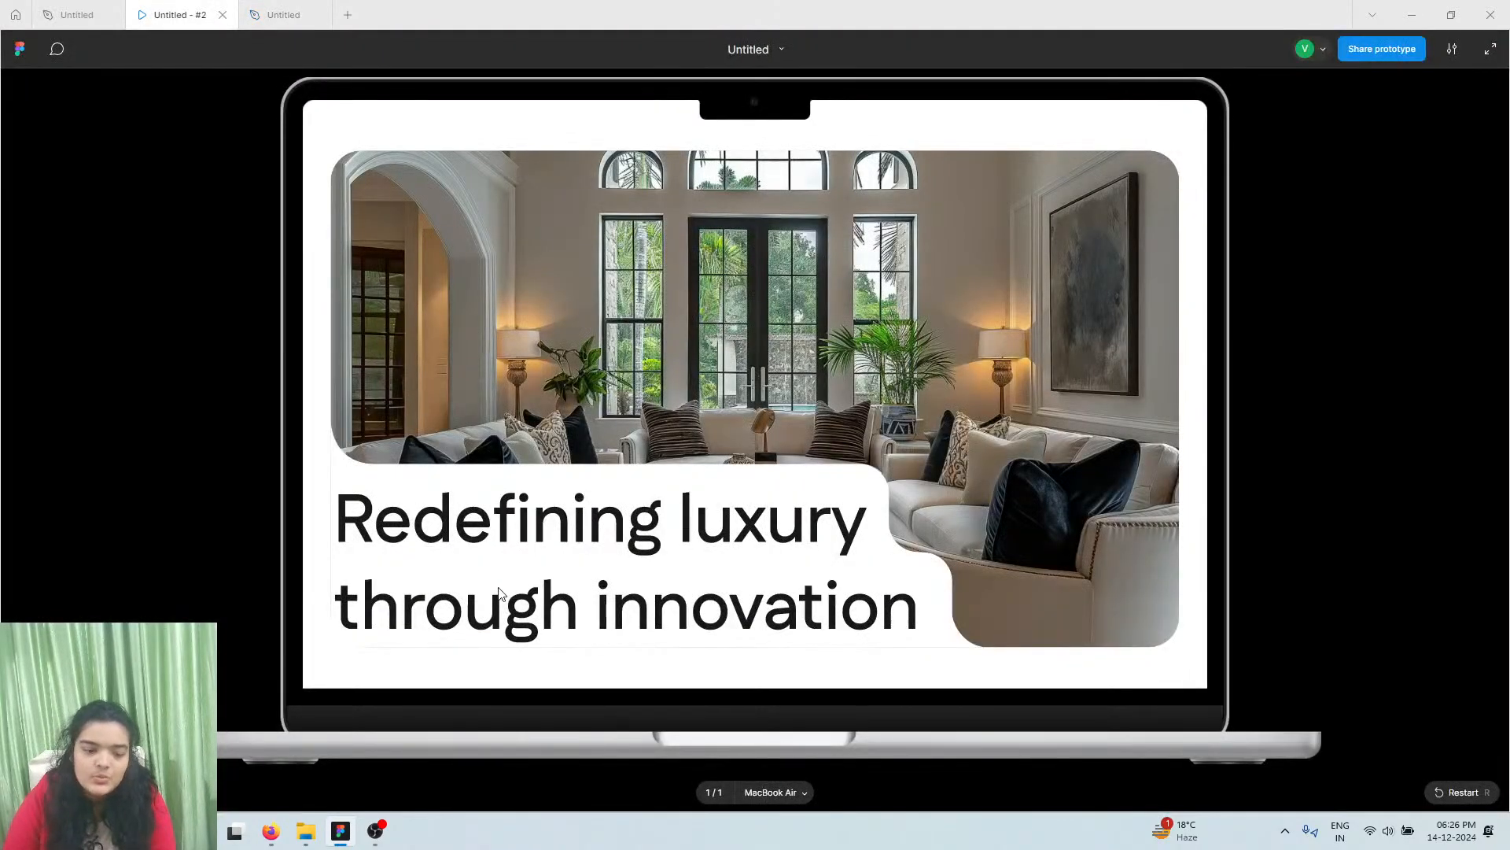
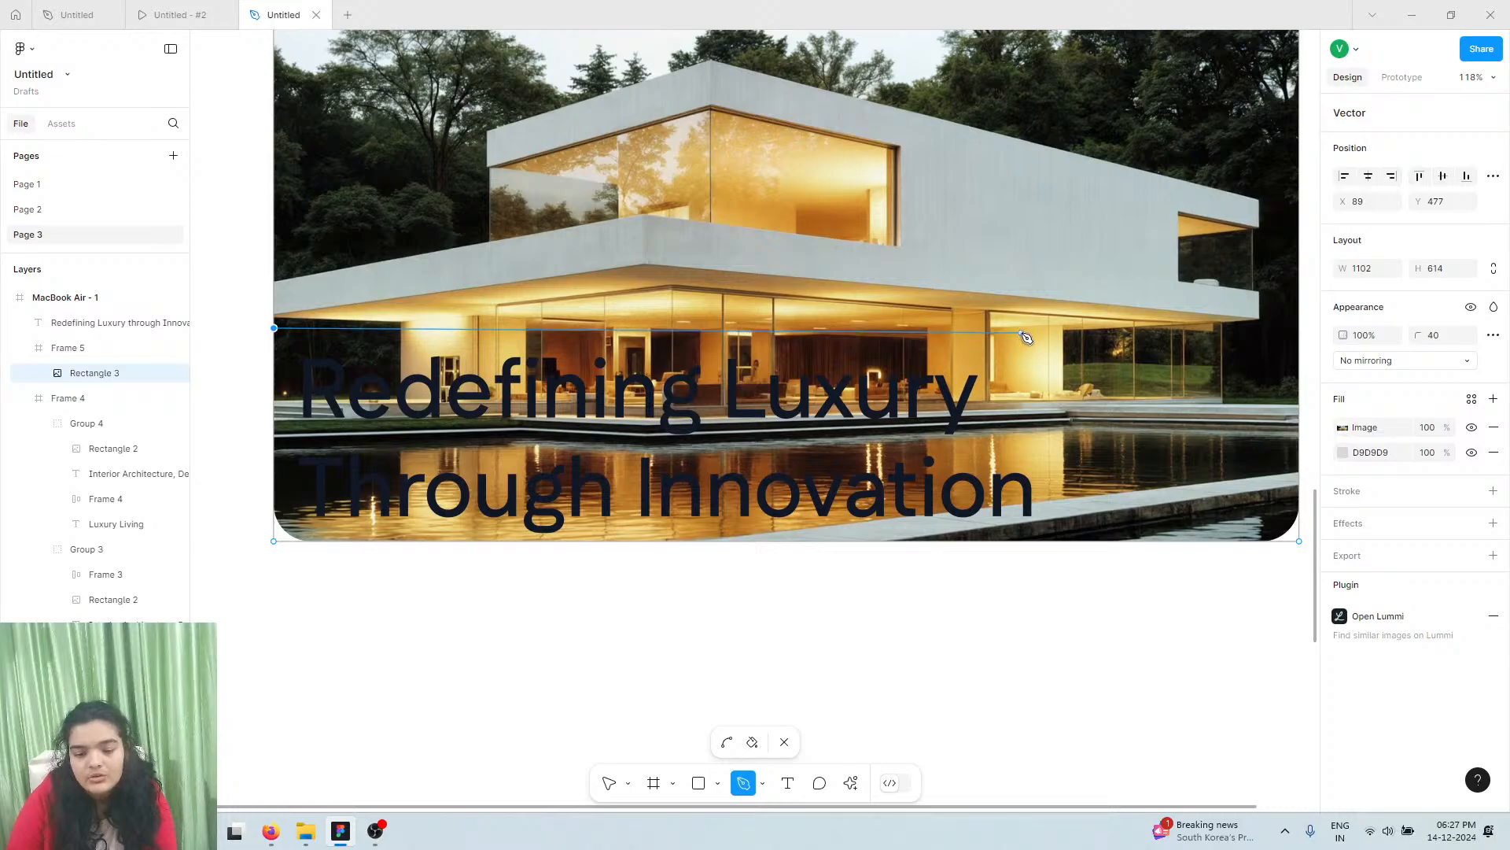
# Add Pen points on the photo outlining a step around the 'Redefining Luxury' heading
pyautogui.click(1023, 329)
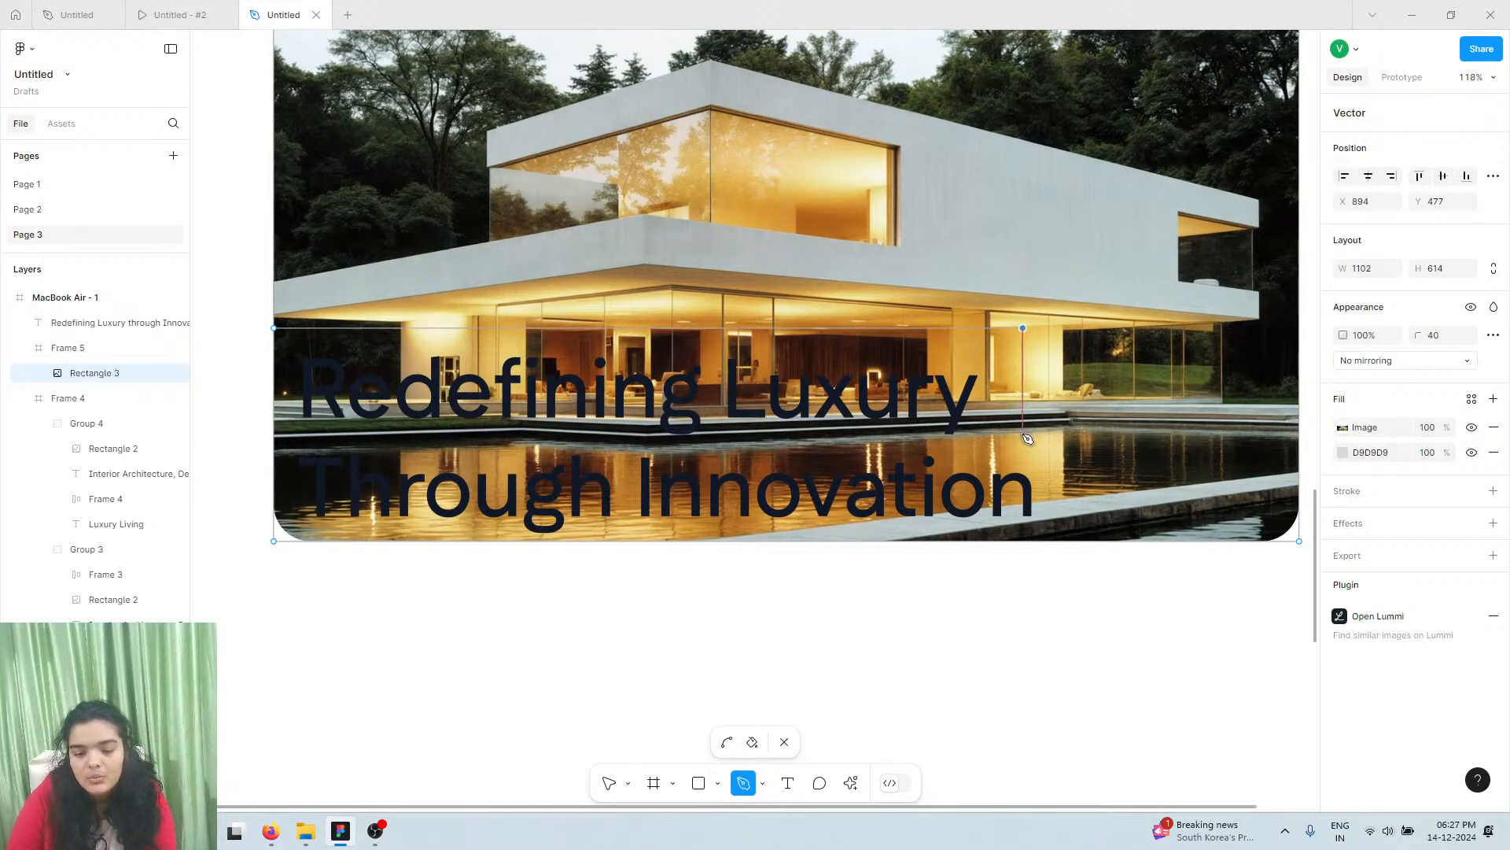
pyautogui.hotkey('ctrl', 'z')
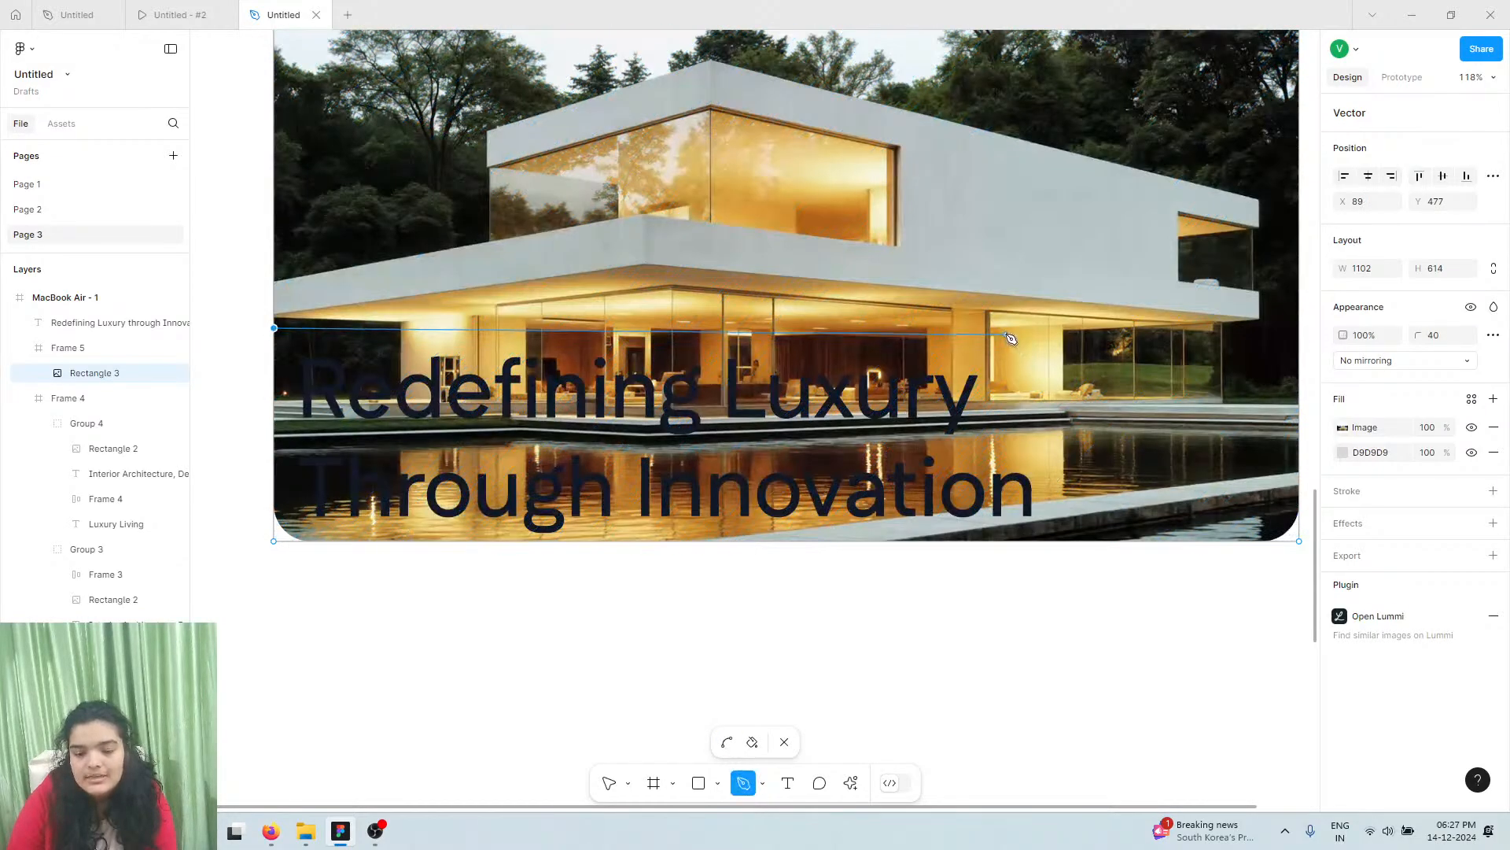
pyautogui.click(1006, 328)
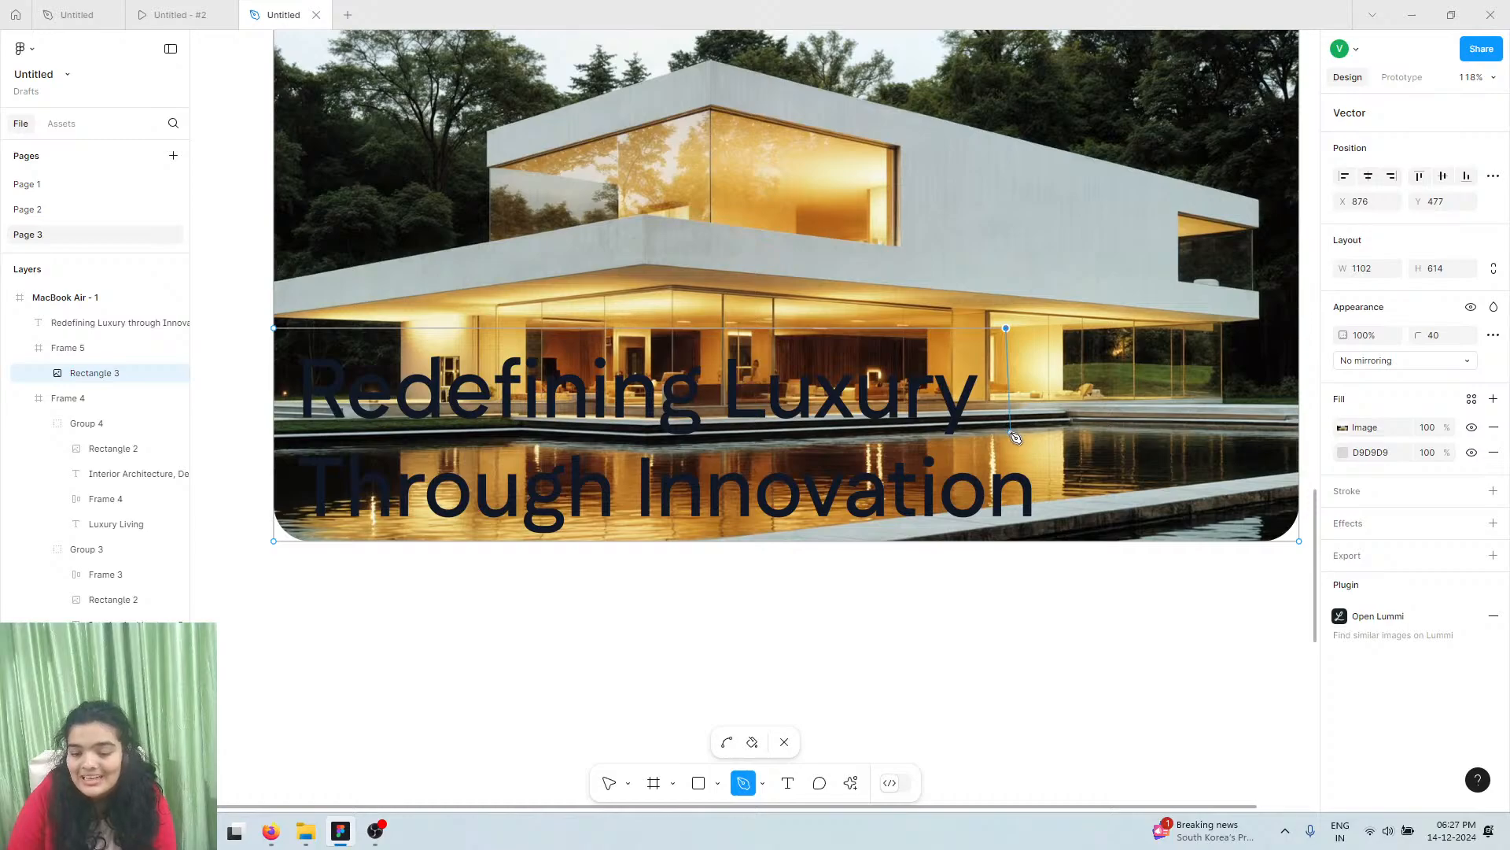
pyautogui.click(1007, 439)
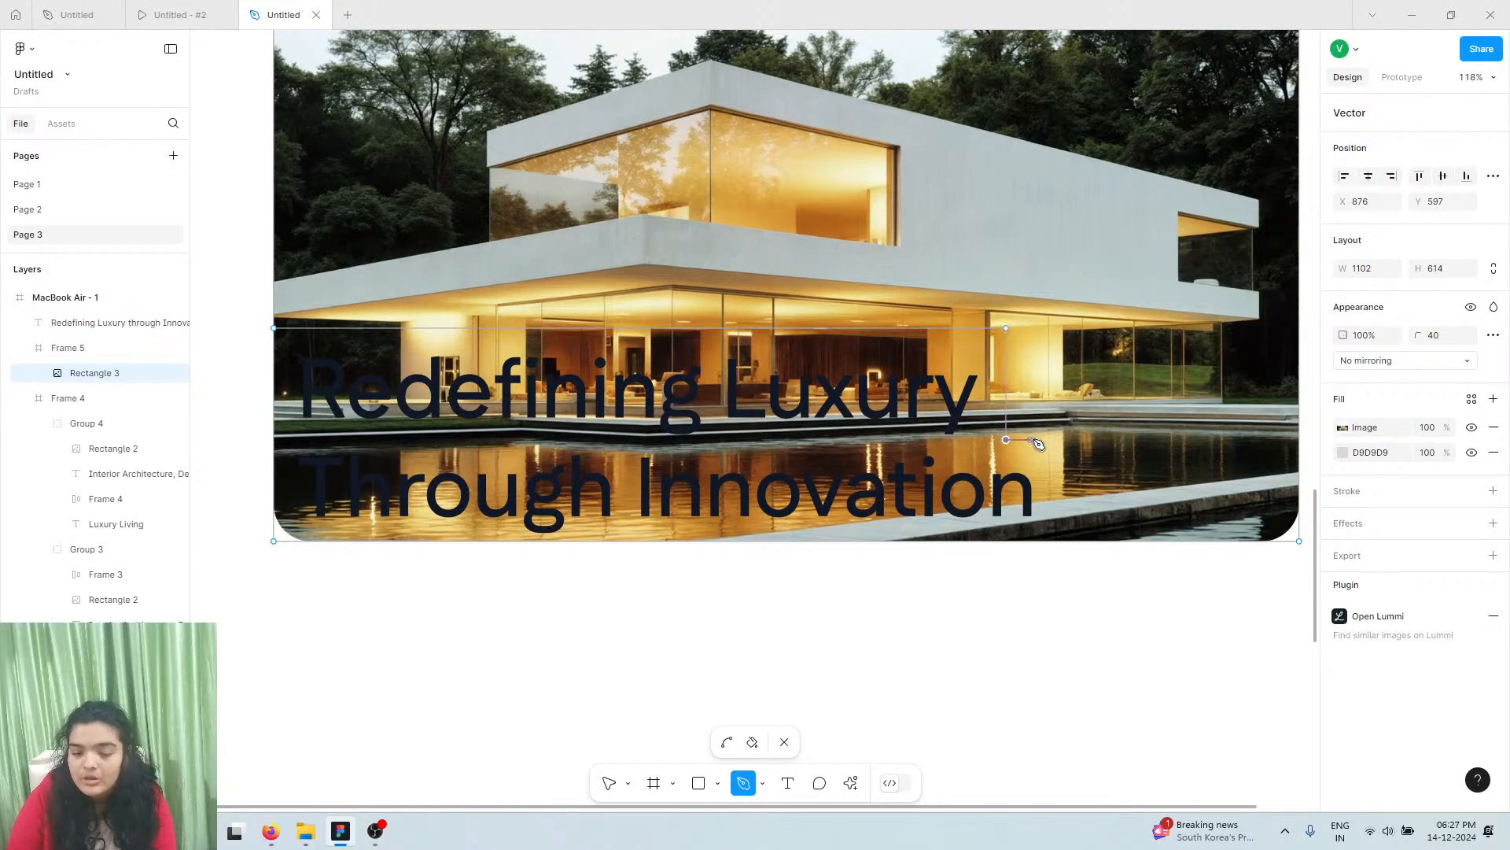
pyautogui.click(1062, 437)
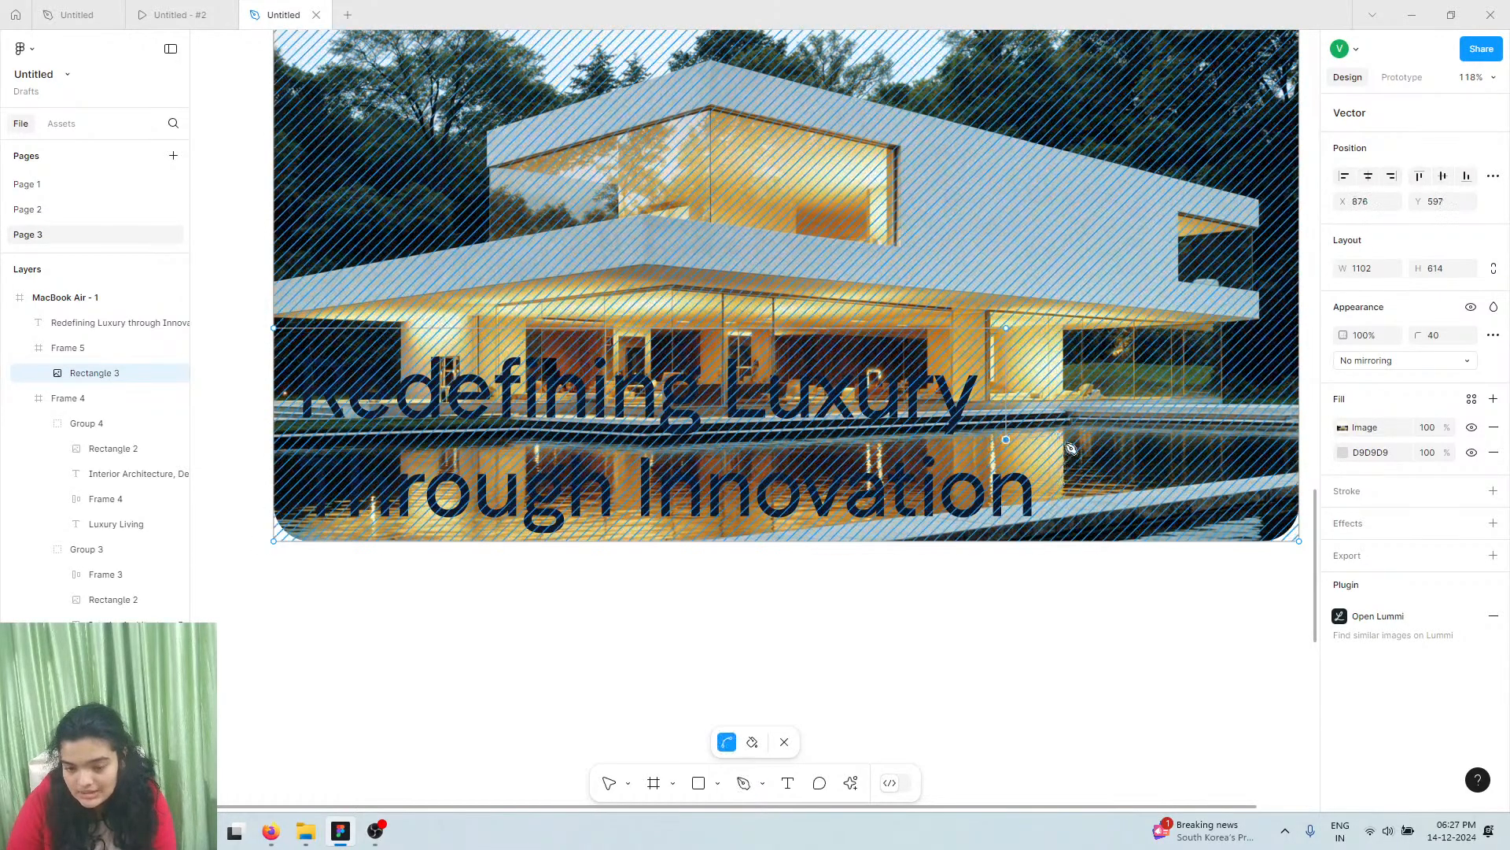
pyautogui.click(1065, 540)
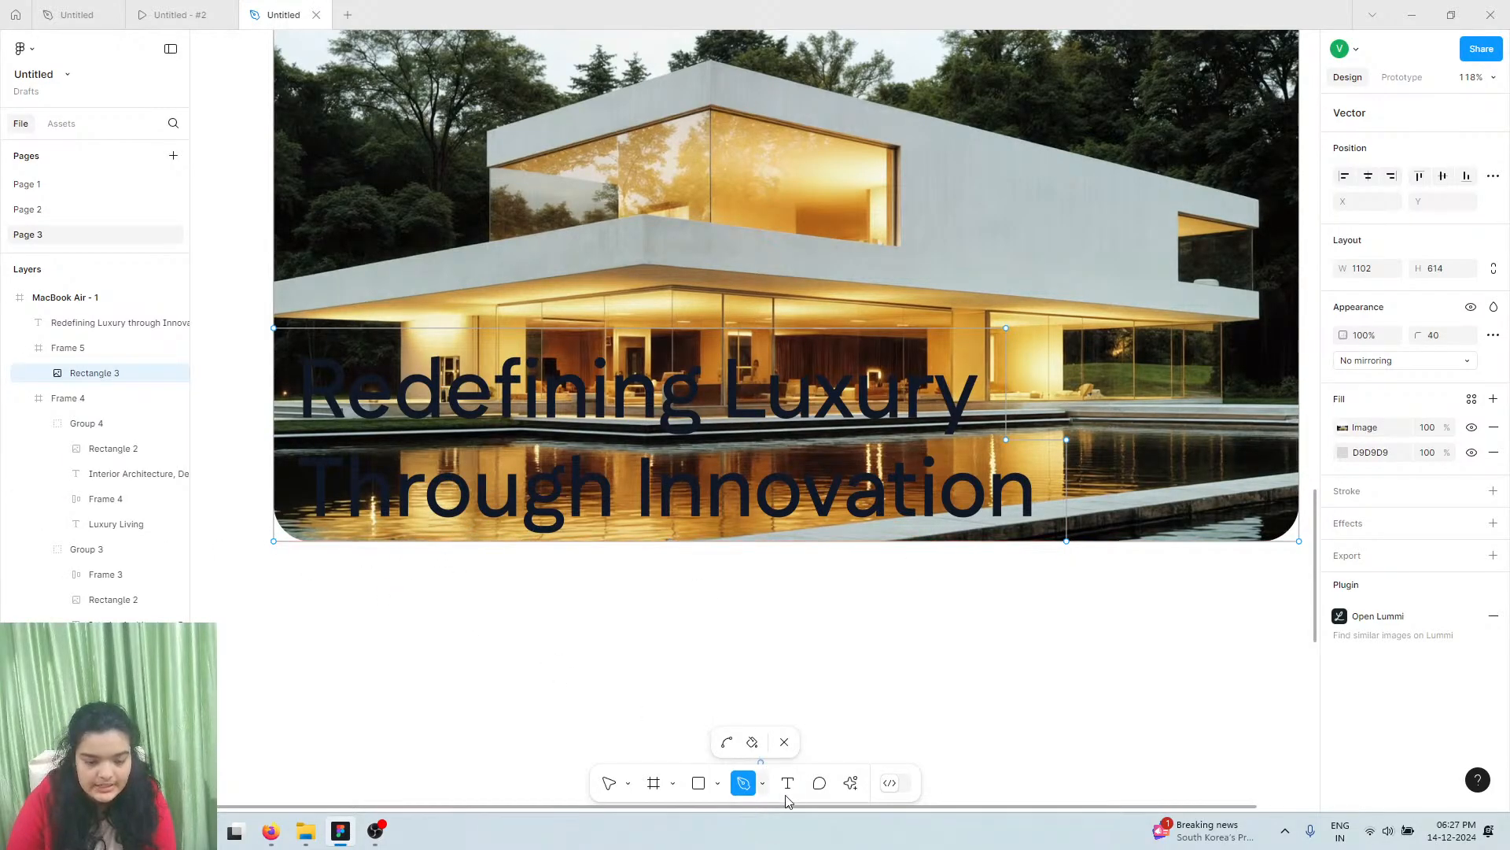
# Drag the photo's vertices into a right-angled step notch clearing the heading
pyautogui.click(610, 783)
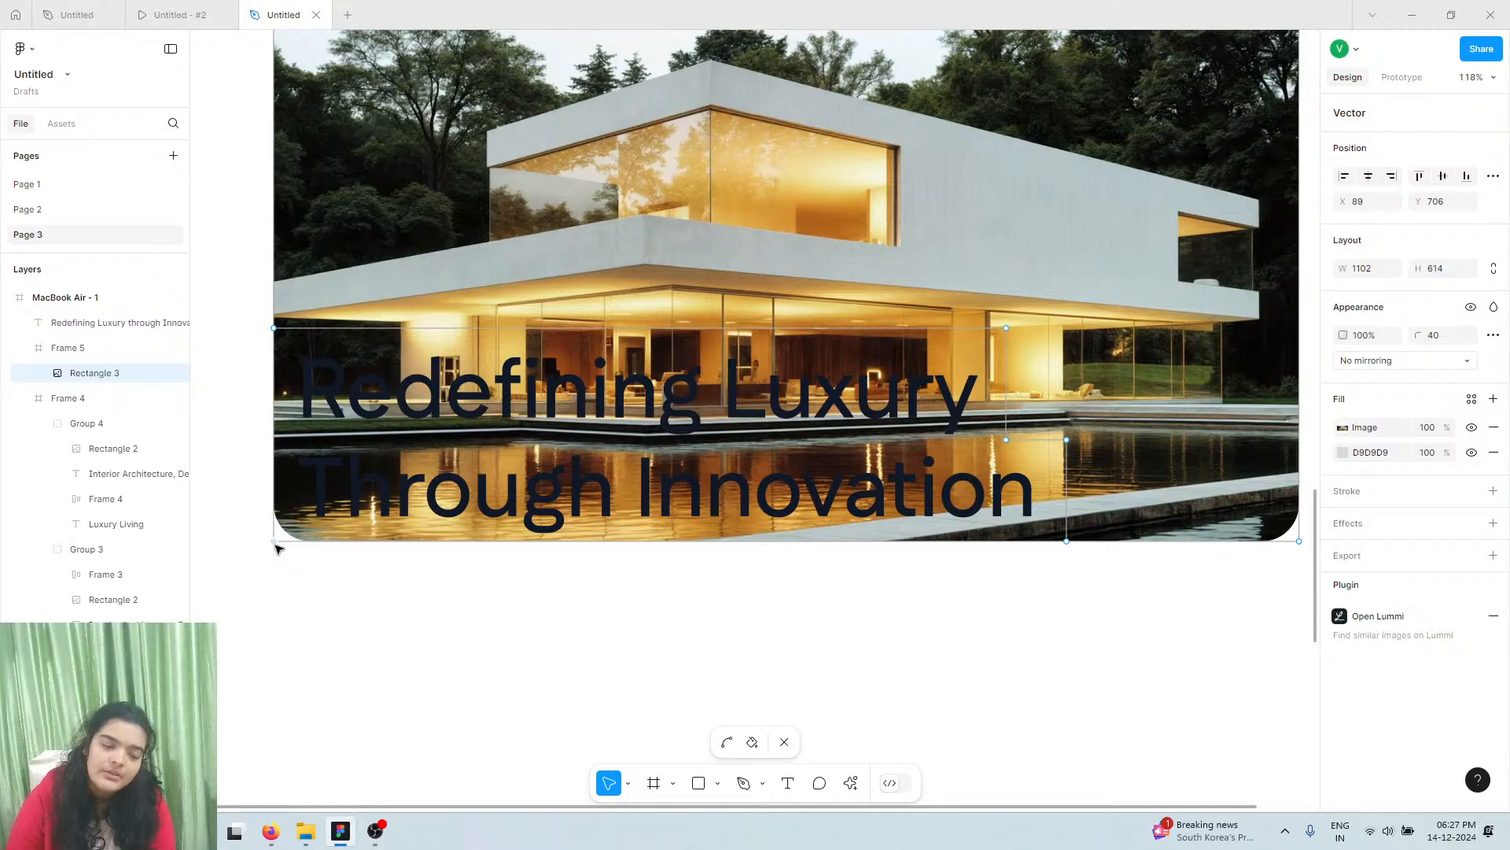
pyautogui.moveTo(275, 542); pyautogui.dragTo(1007, 329)
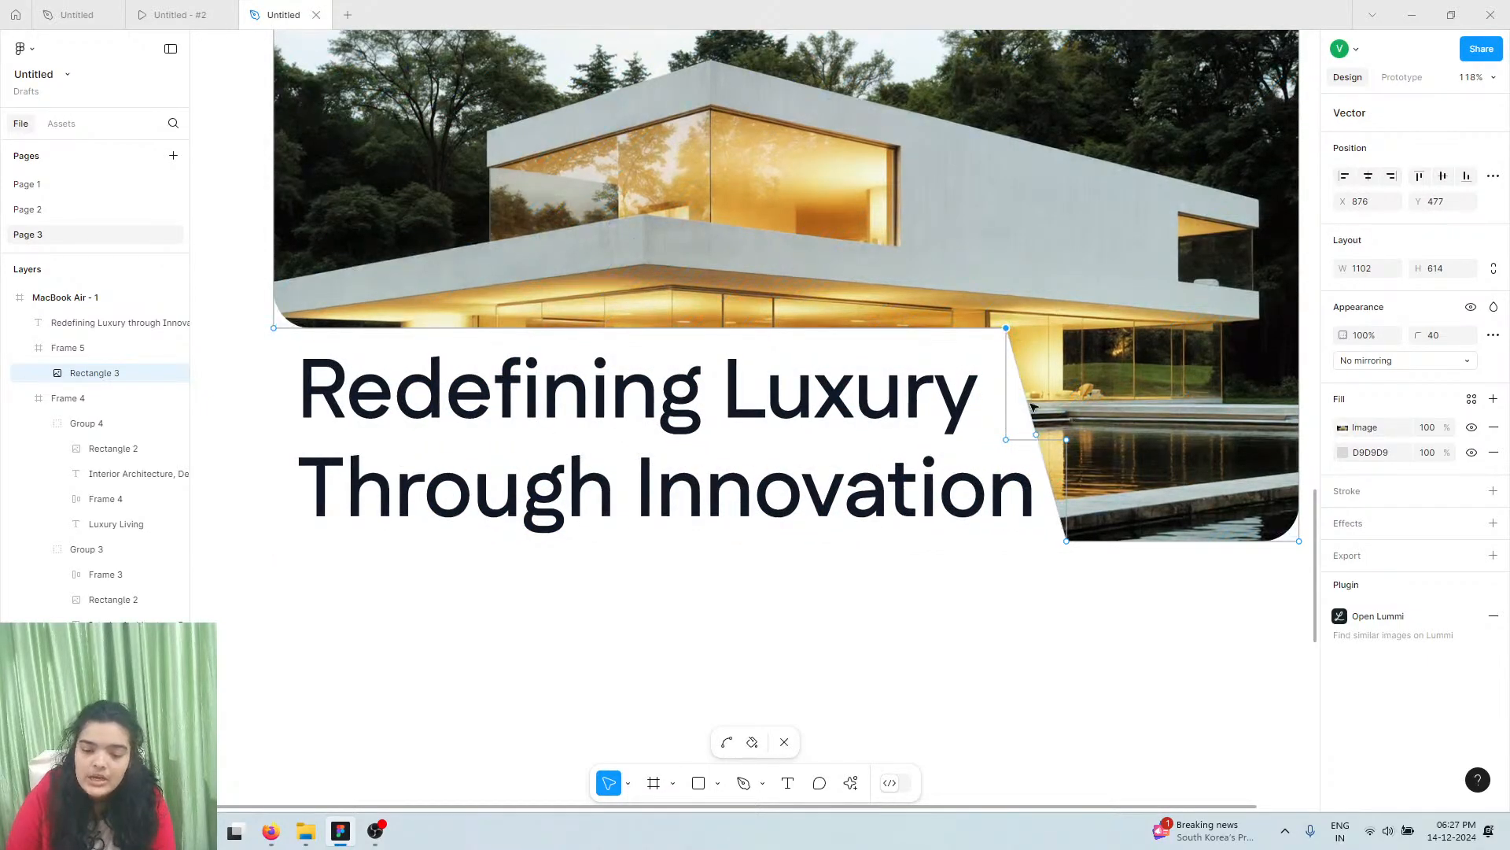
pyautogui.click(1037, 440)
pyautogui.moveTo(1036, 440); pyautogui.dragTo(1006, 440)
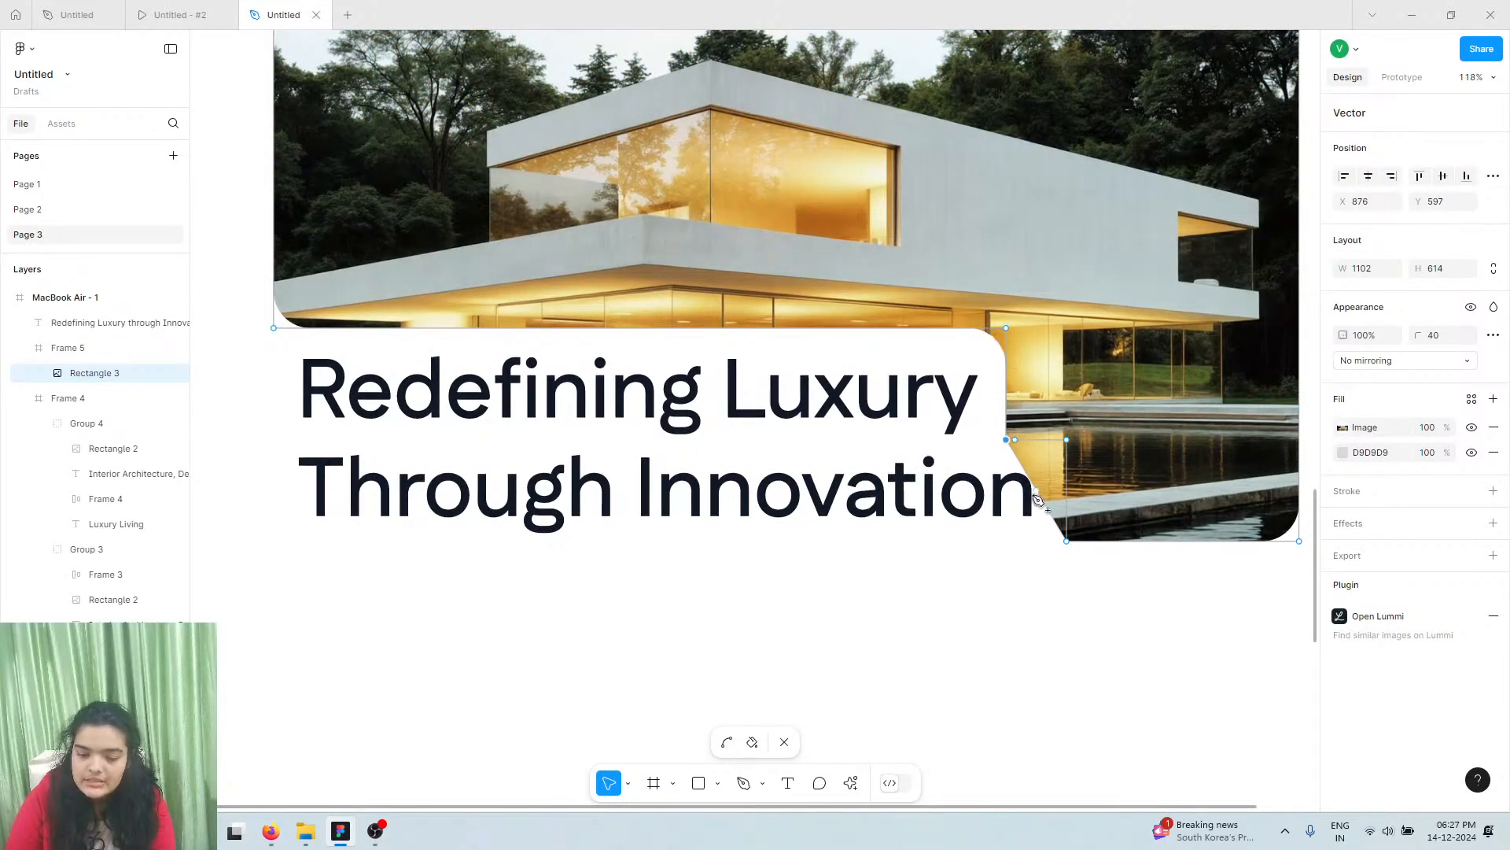
pyautogui.moveTo(1037, 498); pyautogui.dragTo(1067, 441)
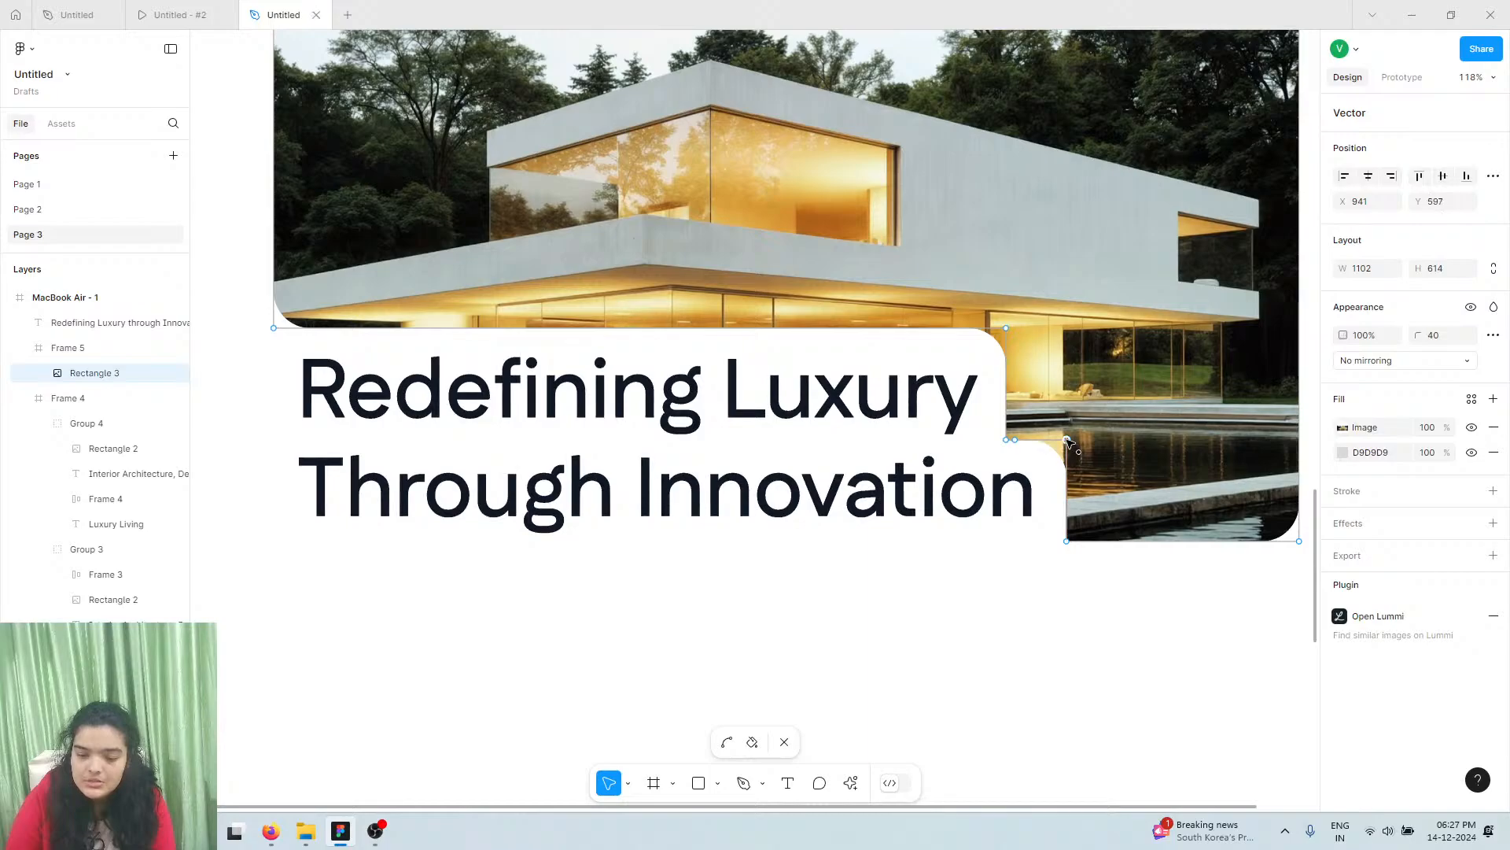
# Merge the extra vertex into the notch corner so the cutout's corners round smoothly
pyautogui.press('Escape')
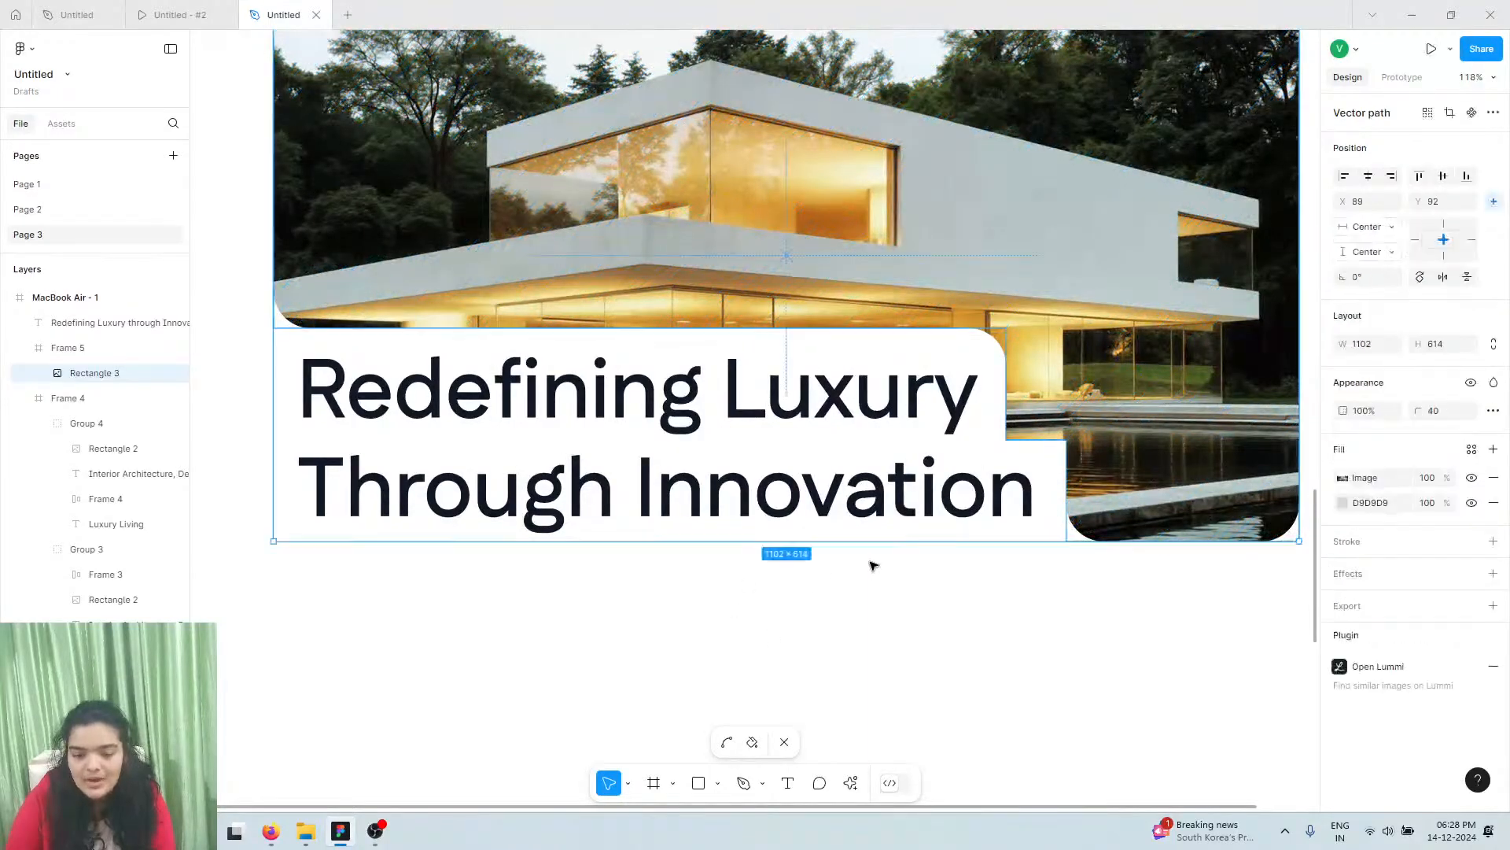
pyautogui.click(870, 569)
pyautogui.scroll(-3, 870, 568)
pyautogui.doubleClick(1072, 455)
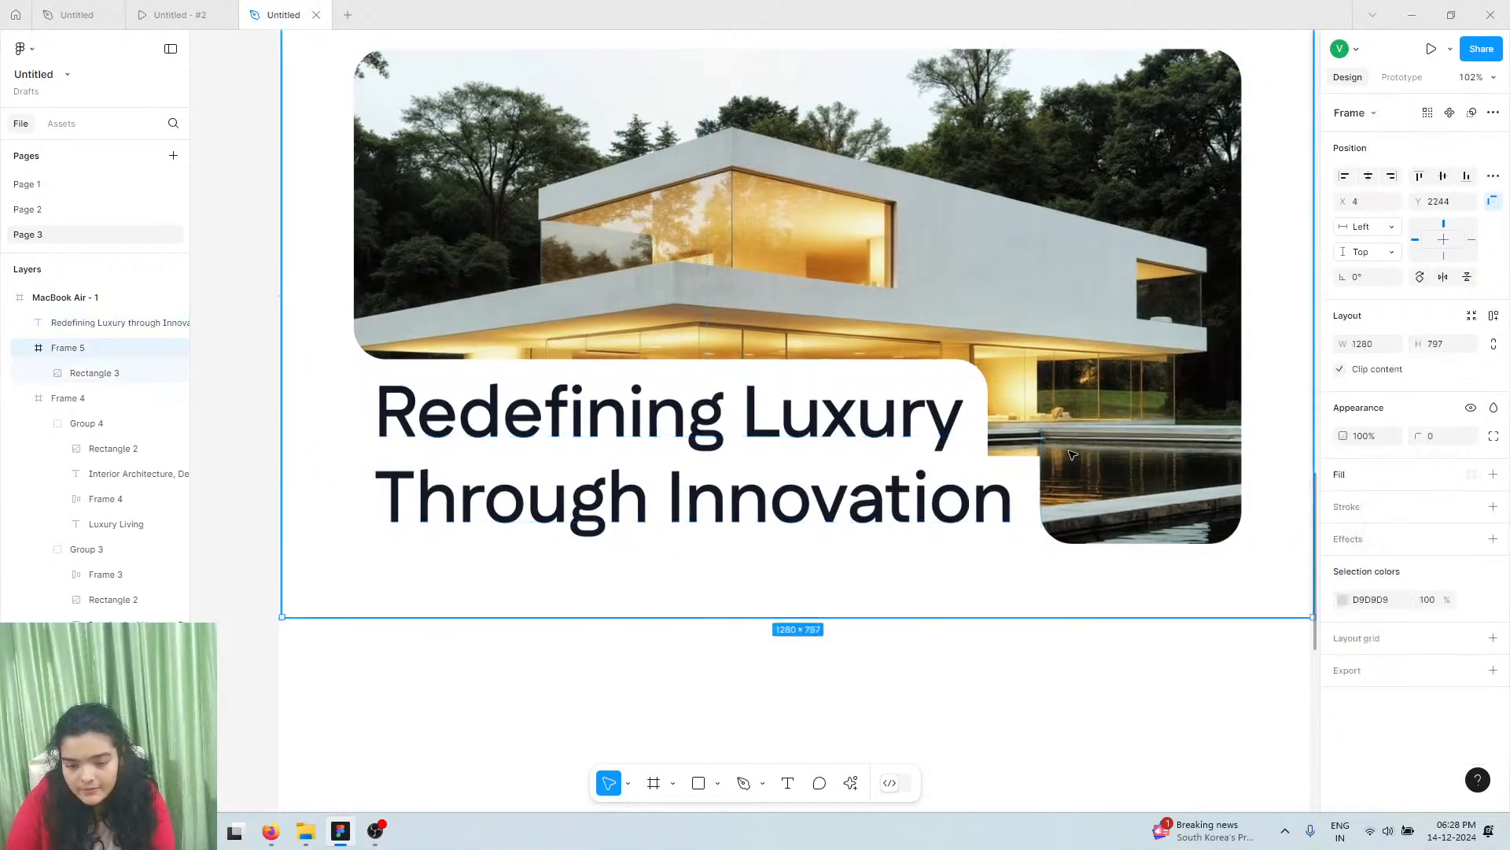
pyautogui.doubleClick(1072, 455)
pyautogui.scroll(3, 1071, 454)
pyautogui.moveTo(952, 458); pyautogui.dragTo(941, 459)
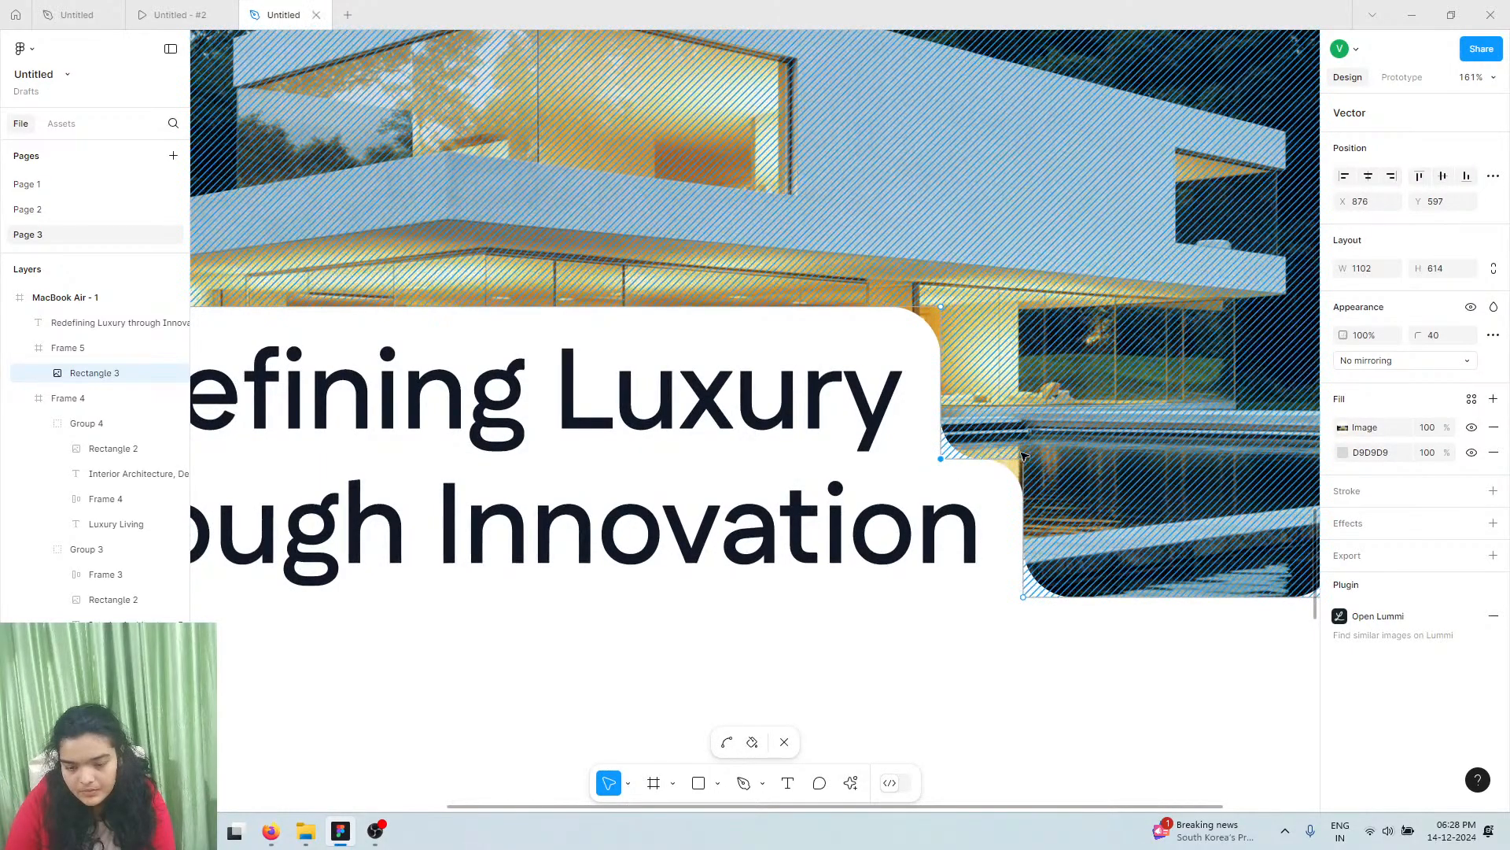
# Exit path editing and reselect the notched house photo
pyautogui.scroll(-5, 1023, 454)
pyautogui.click(1013, 542)
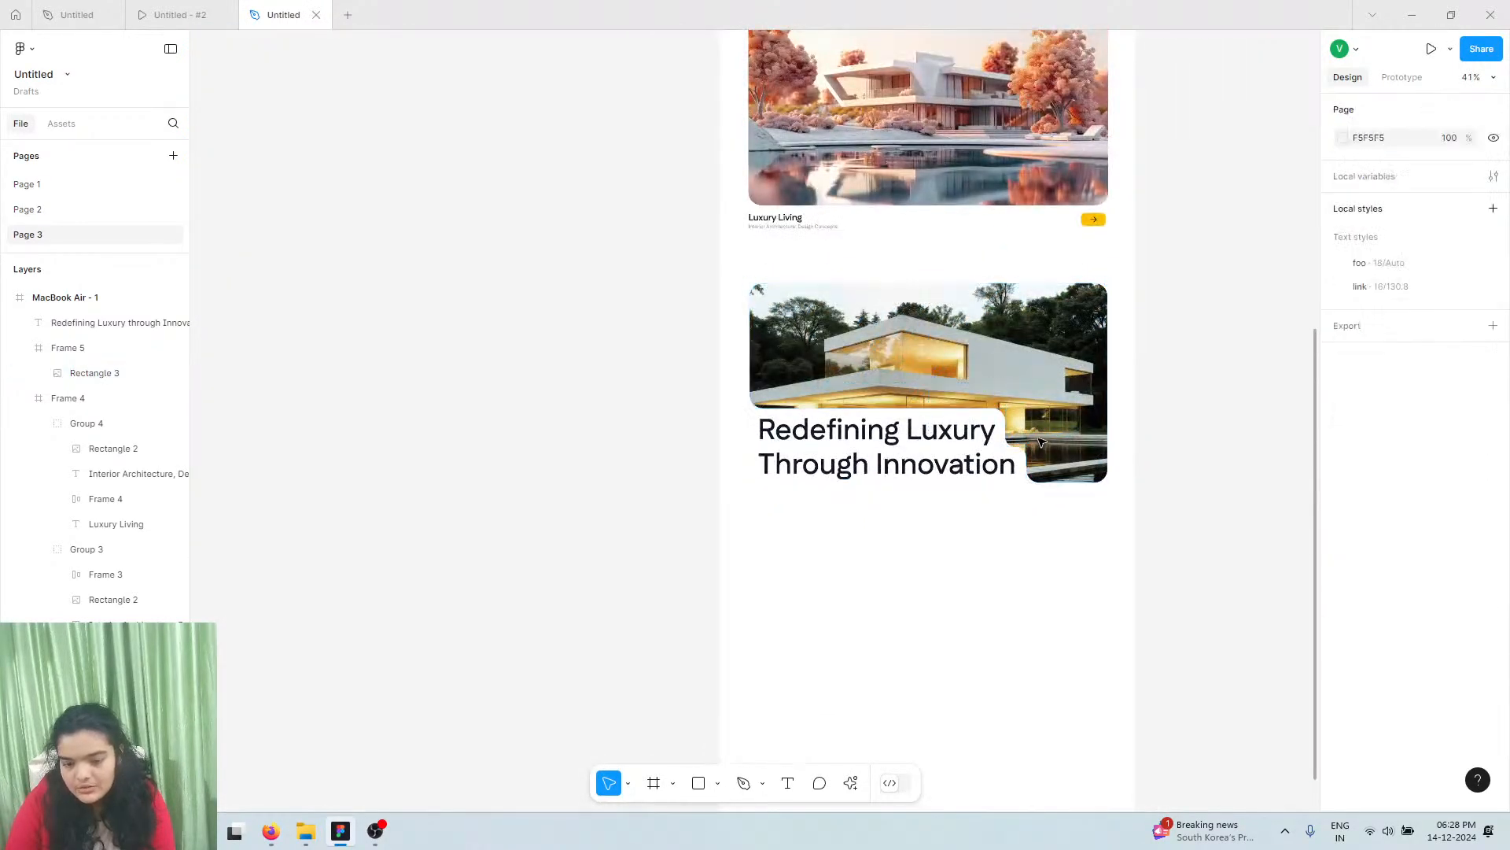
pyautogui.scroll(3, 1013, 472)
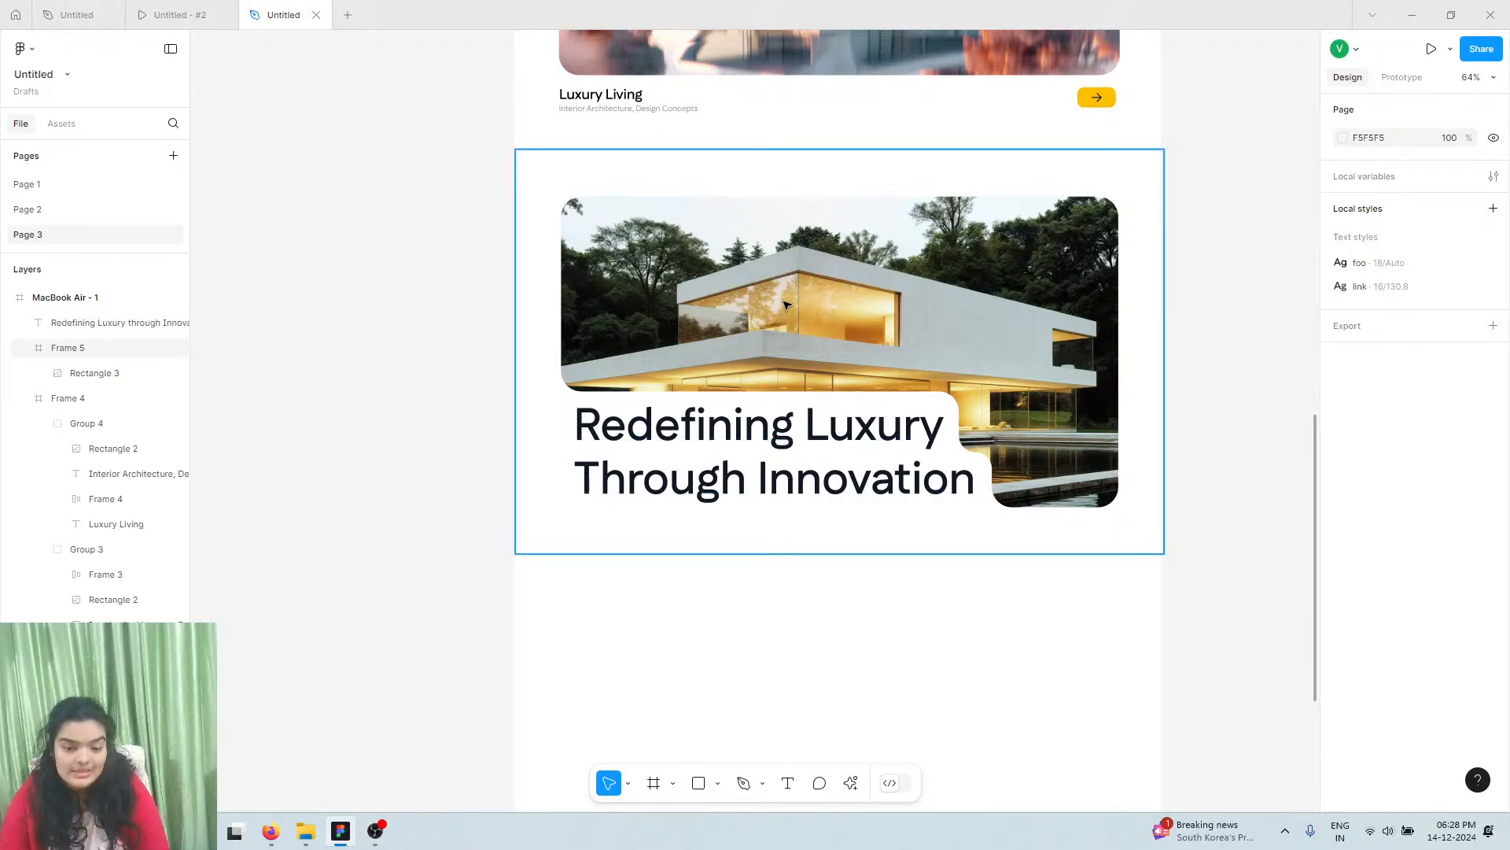
pyautogui.doubleClick(811, 300)
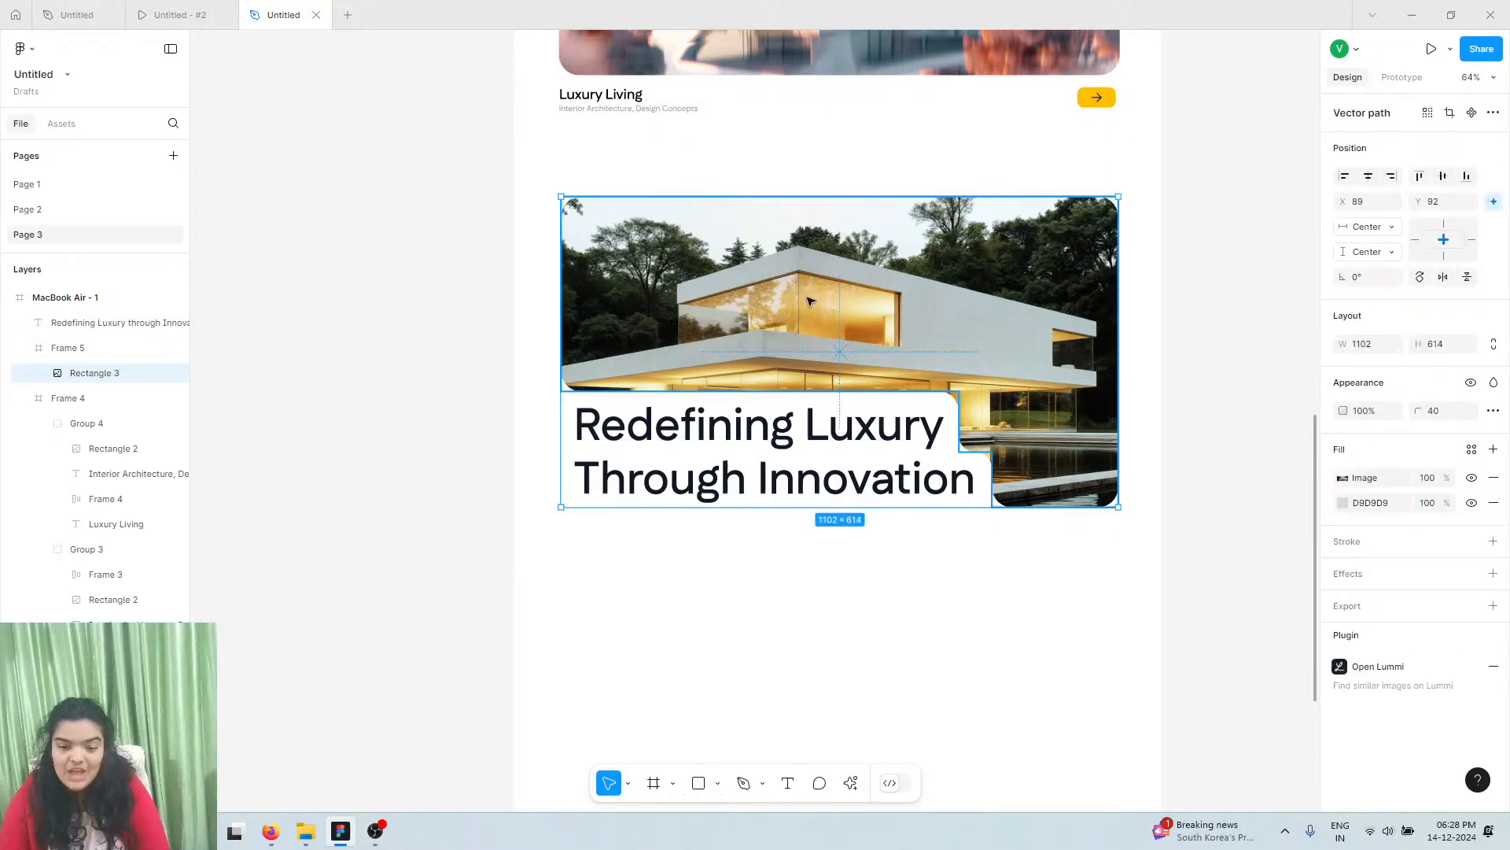
# Relaunch Lummi with the house photo selected and open its Reframe tool
pyautogui.click(852, 783)
pyautogui.press('Return')
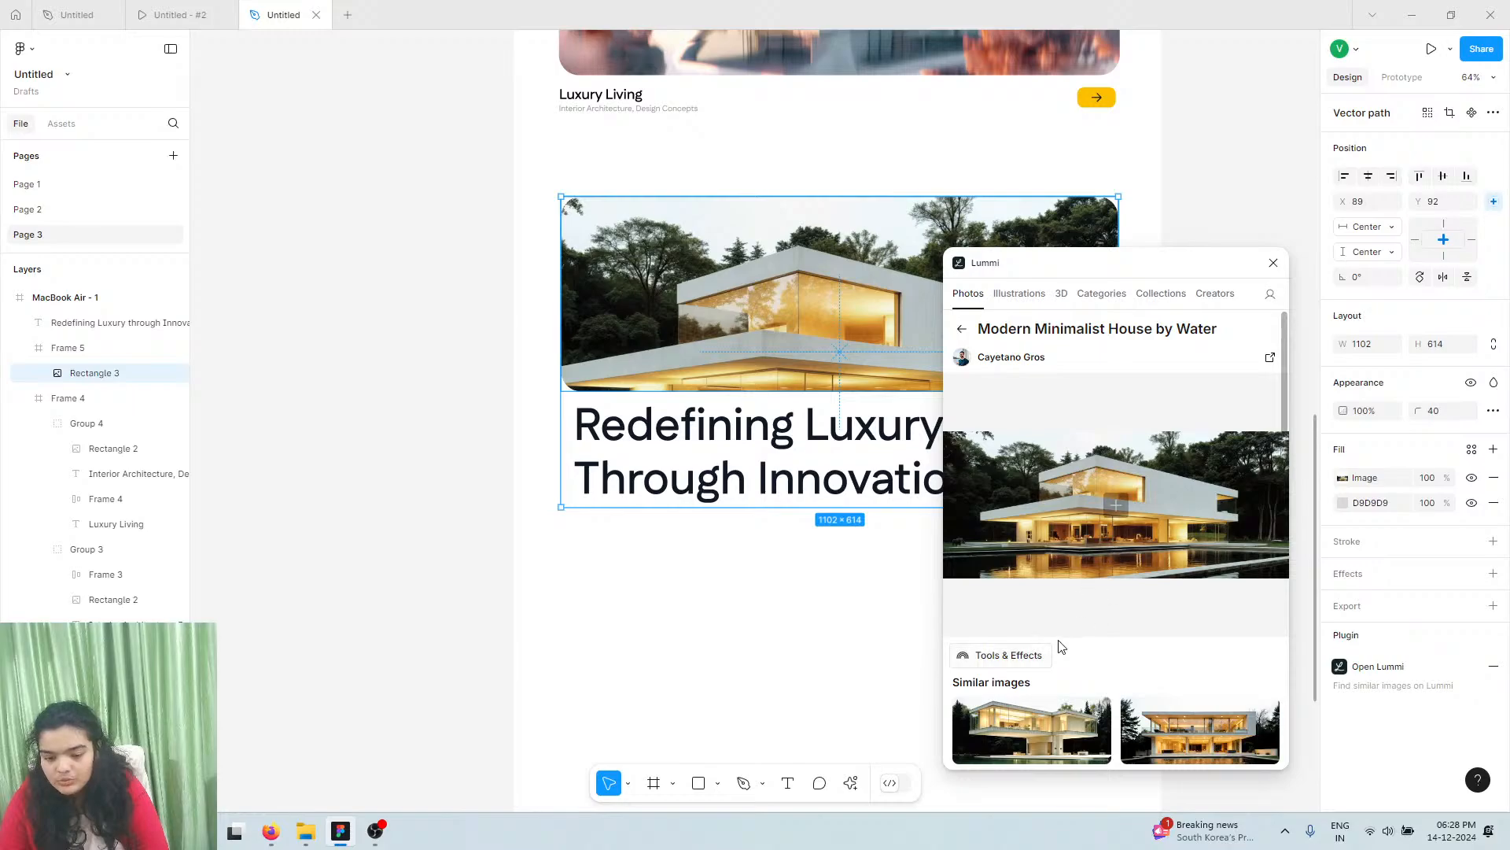
pyautogui.press('Escape')
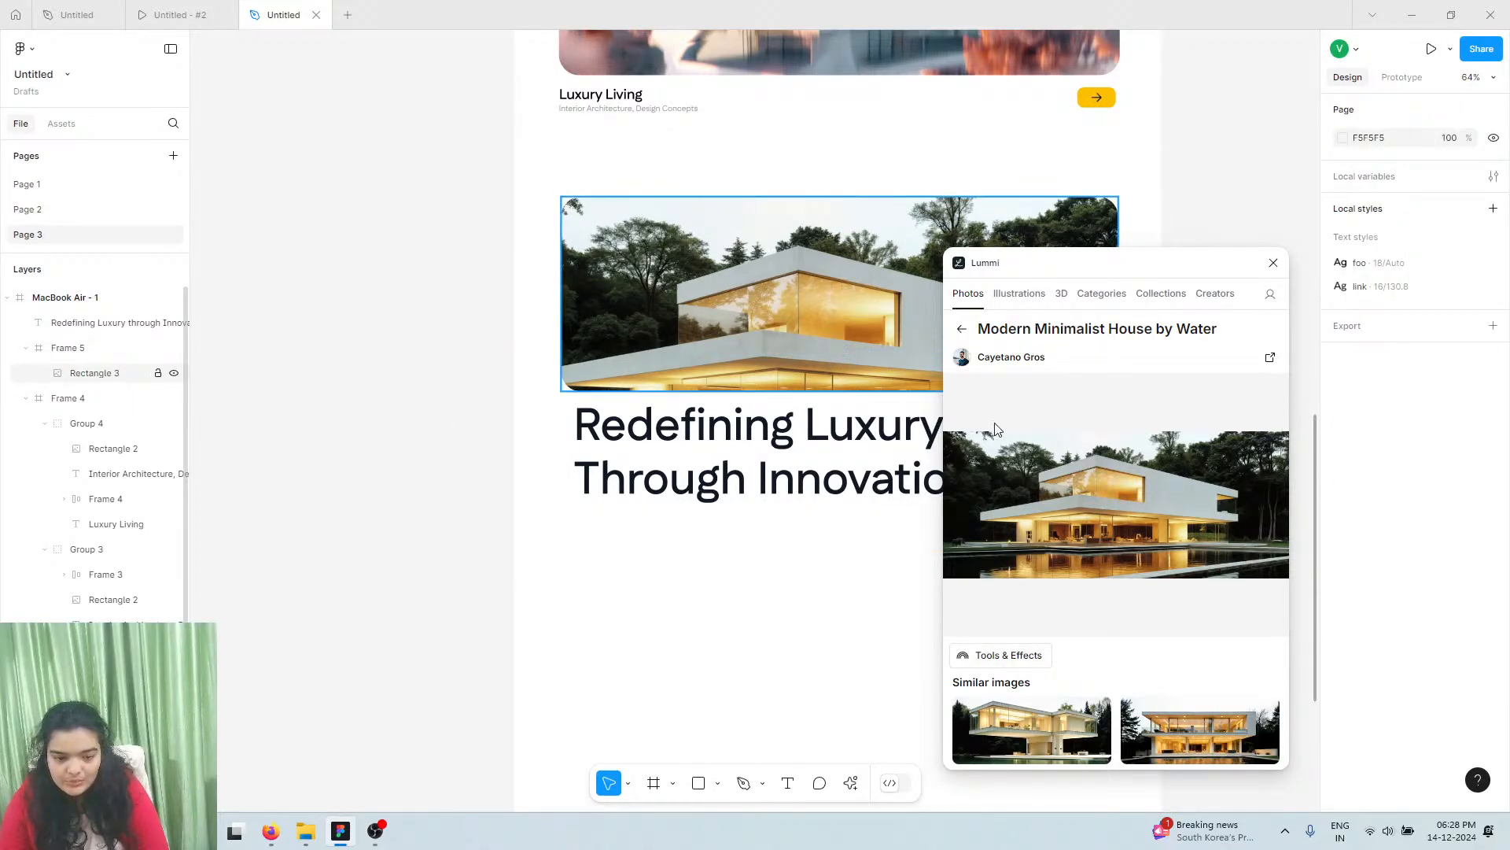
pyautogui.click(784, 305)
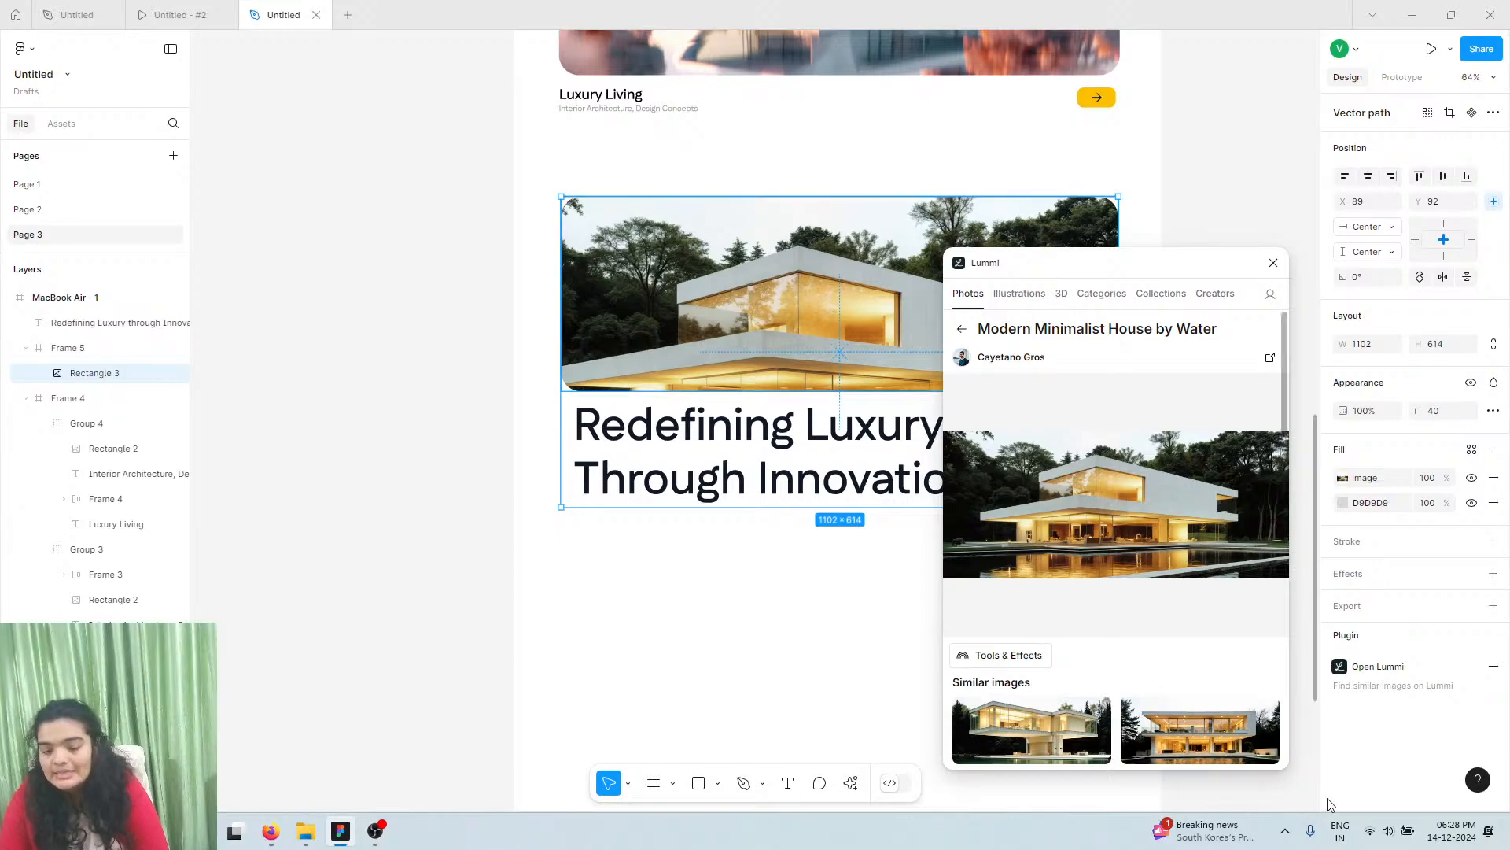
pyautogui.click(1004, 655)
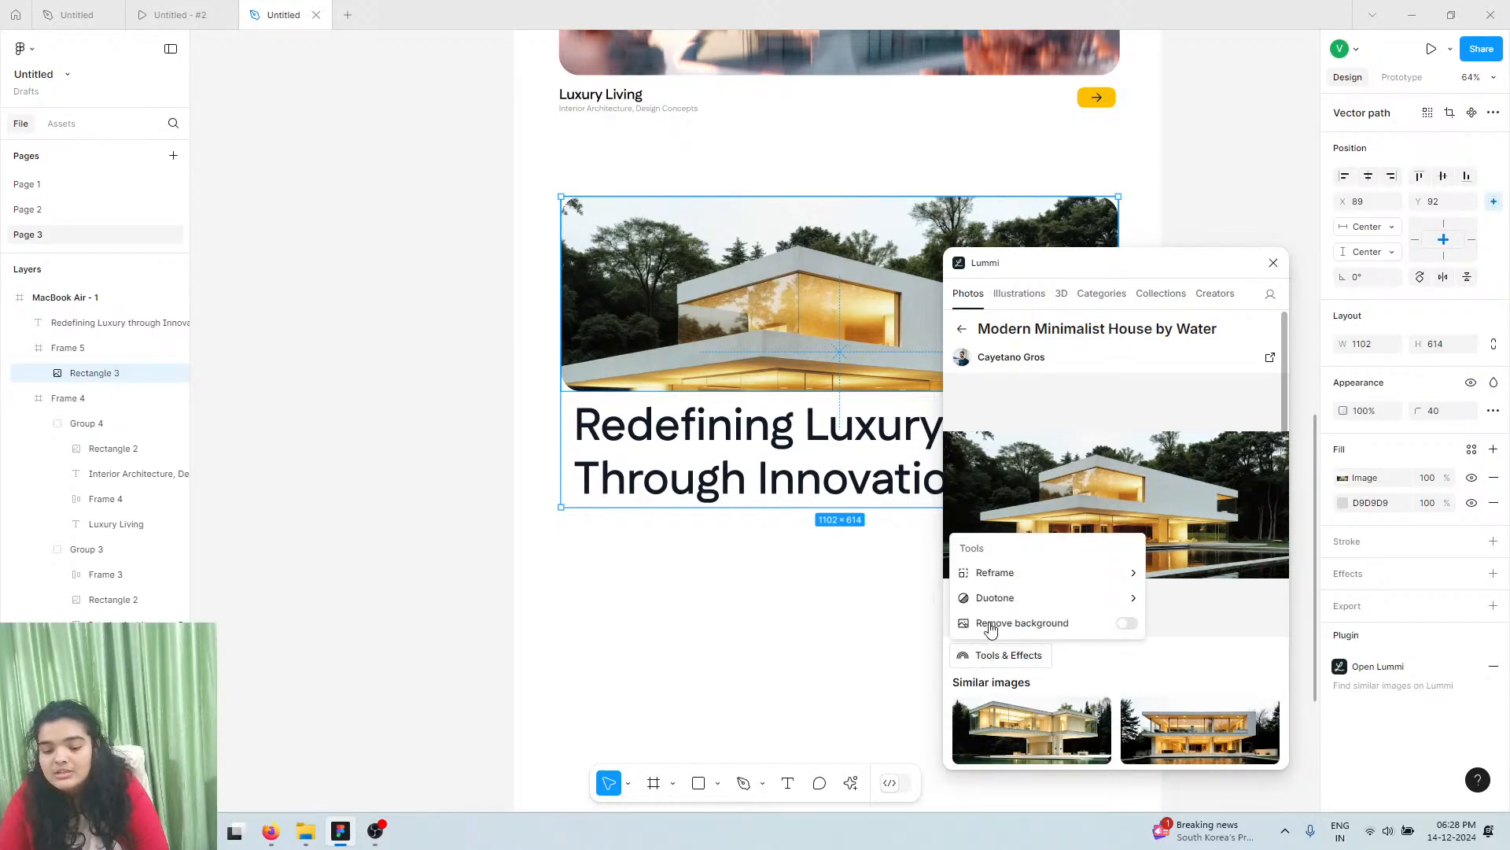
pyautogui.click(980, 577)
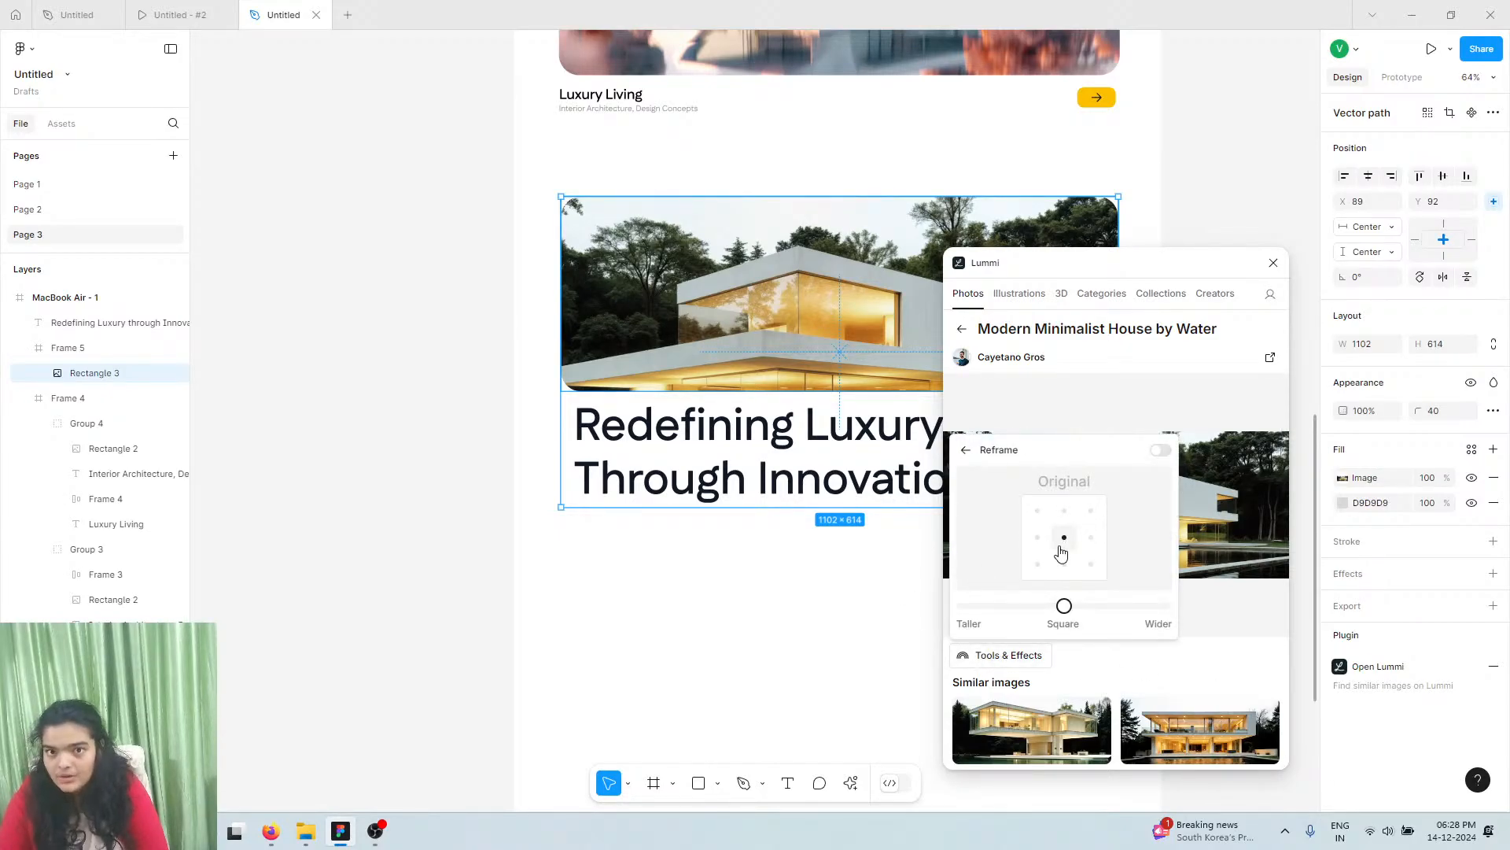
# Anchor the reframe right-middle and try 16:9, 4:3 and 2:1 before settling on 3:2
pyautogui.click(1091, 537)
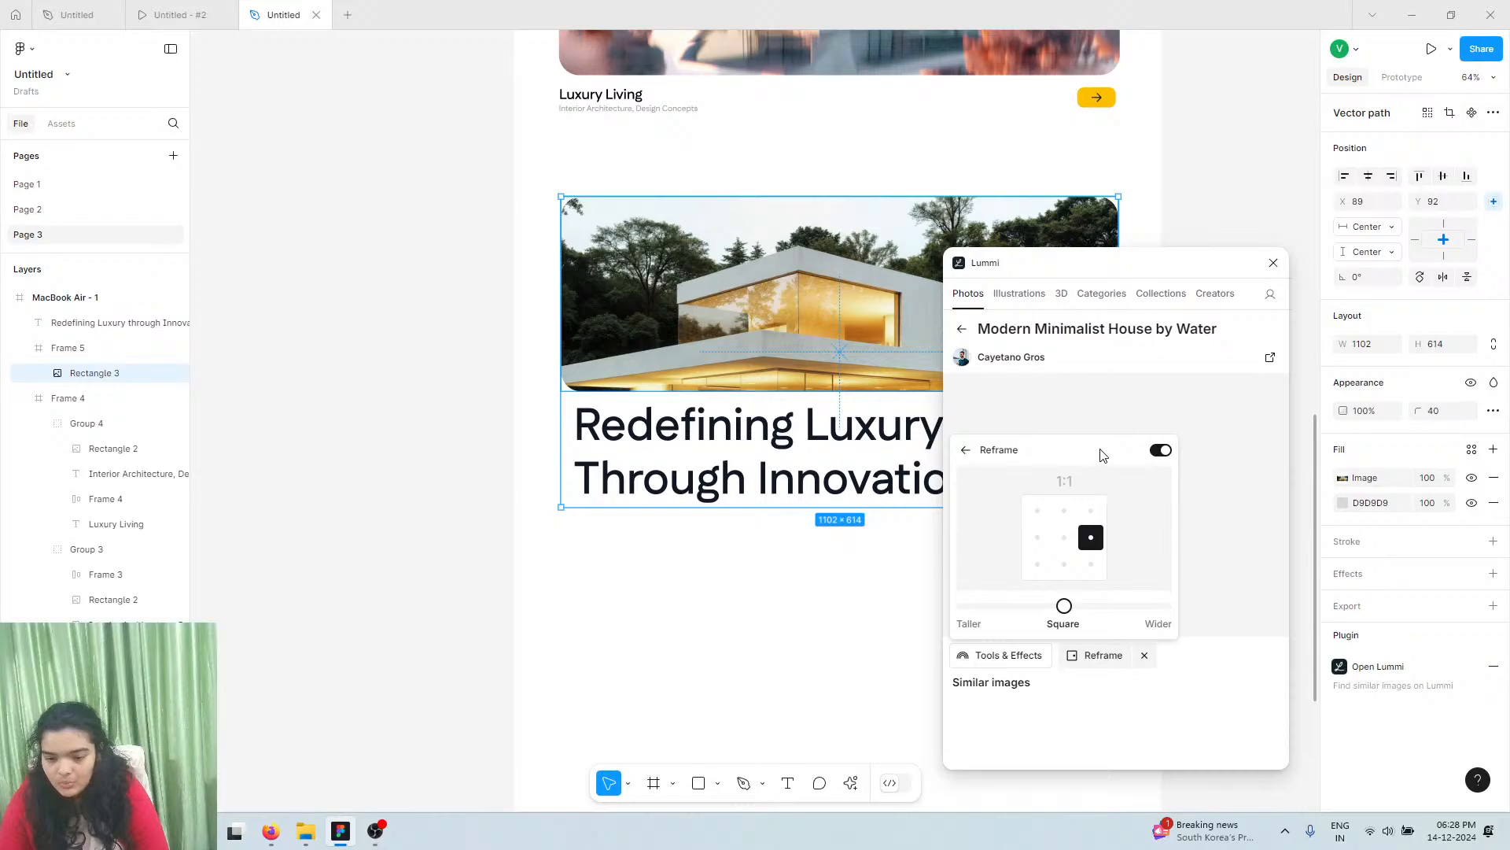
pyautogui.click(1143, 606)
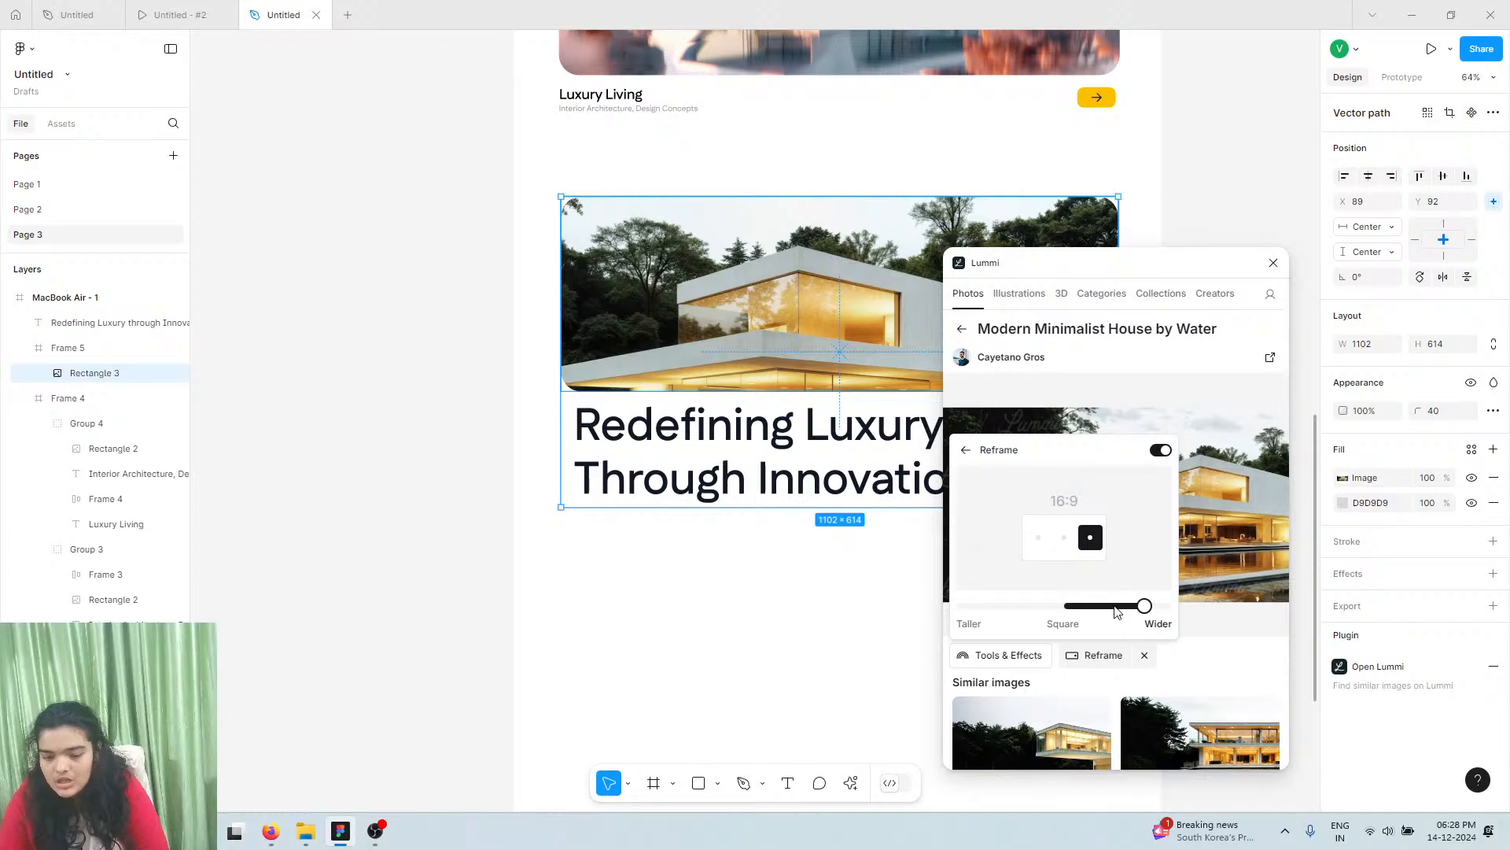
pyautogui.click(1105, 606)
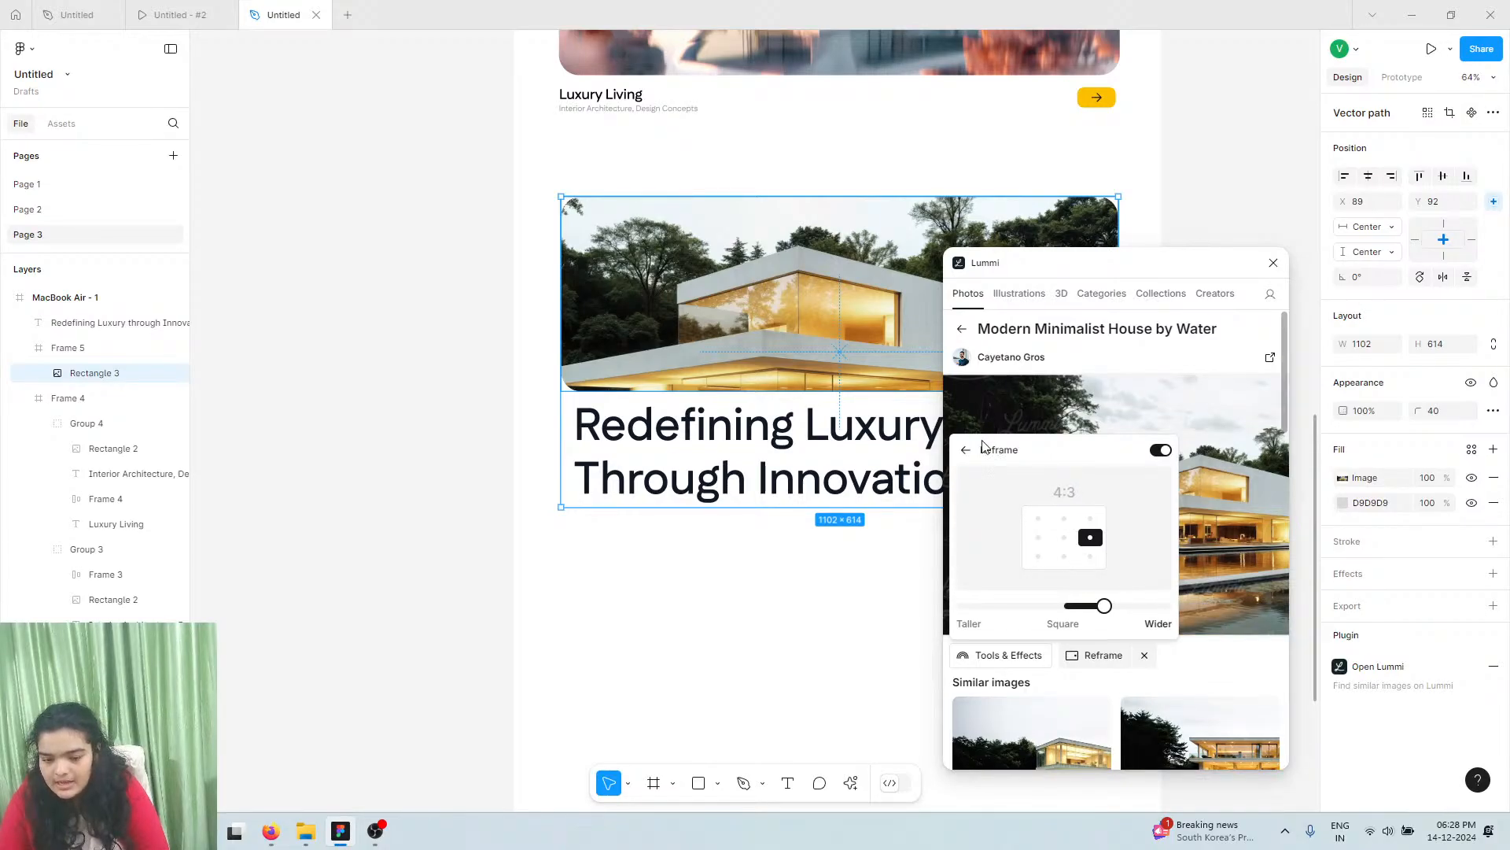
pyautogui.click(961, 450)
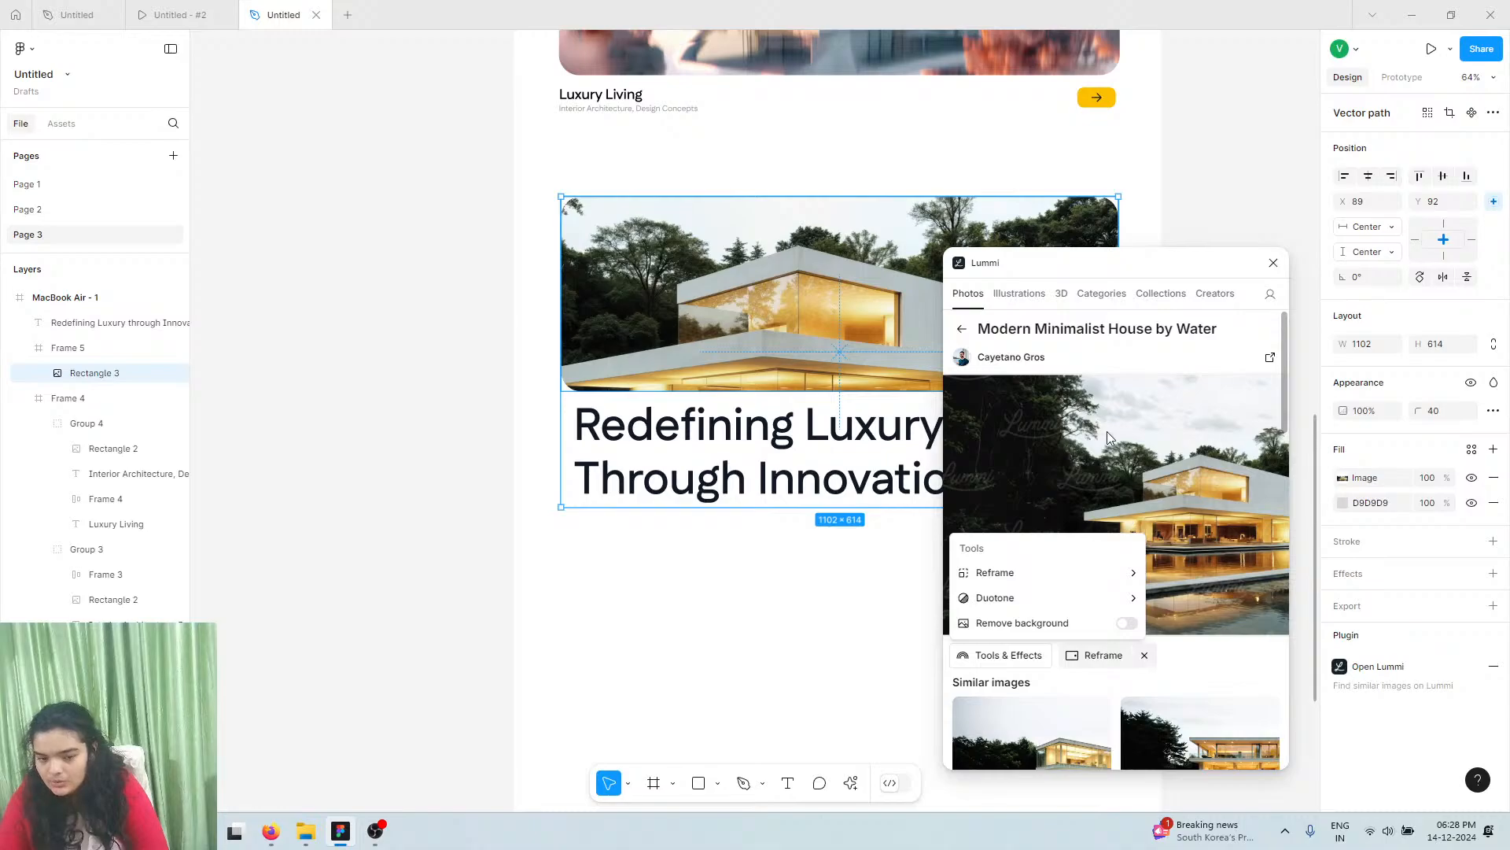
pyautogui.click(1073, 657)
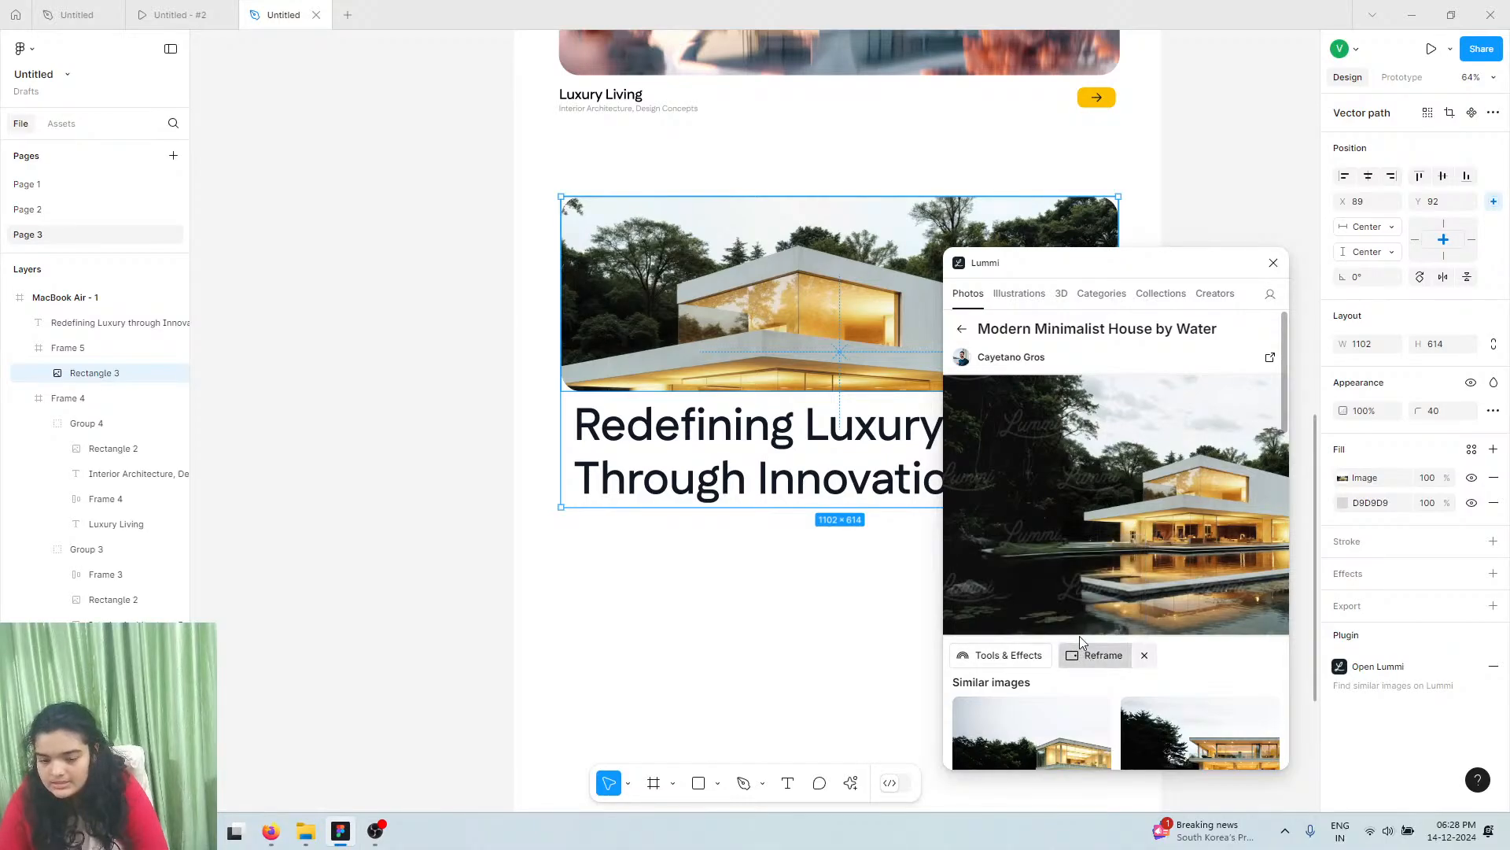
pyautogui.click(1086, 657)
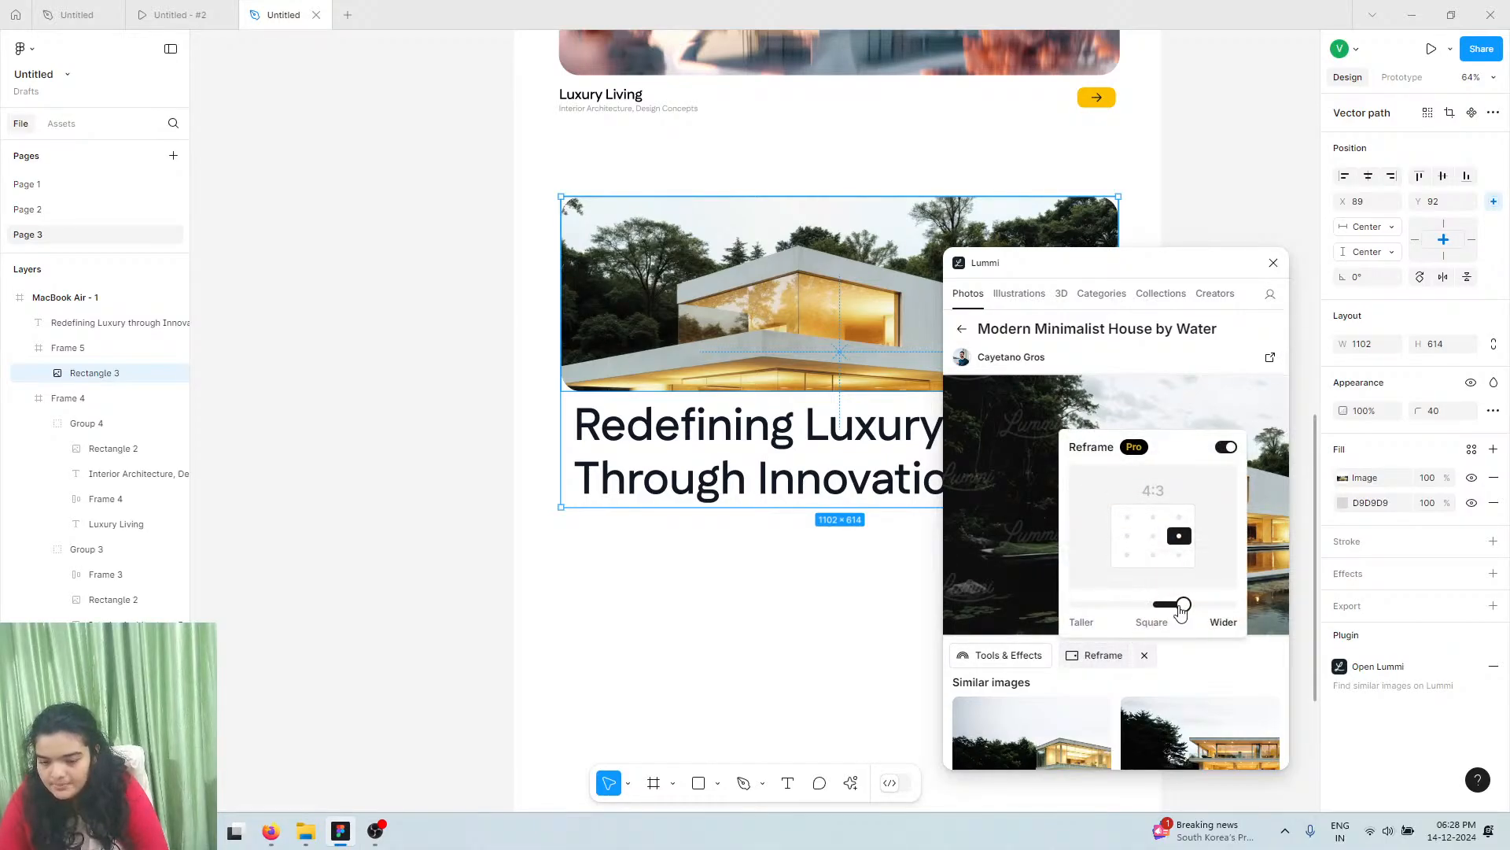
pyautogui.moveTo(1209, 611)
pyautogui.mouseDown()
pyautogui.moveTo(1231, 610)
pyautogui.moveTo(1214, 606)
pyautogui.mouseUp()
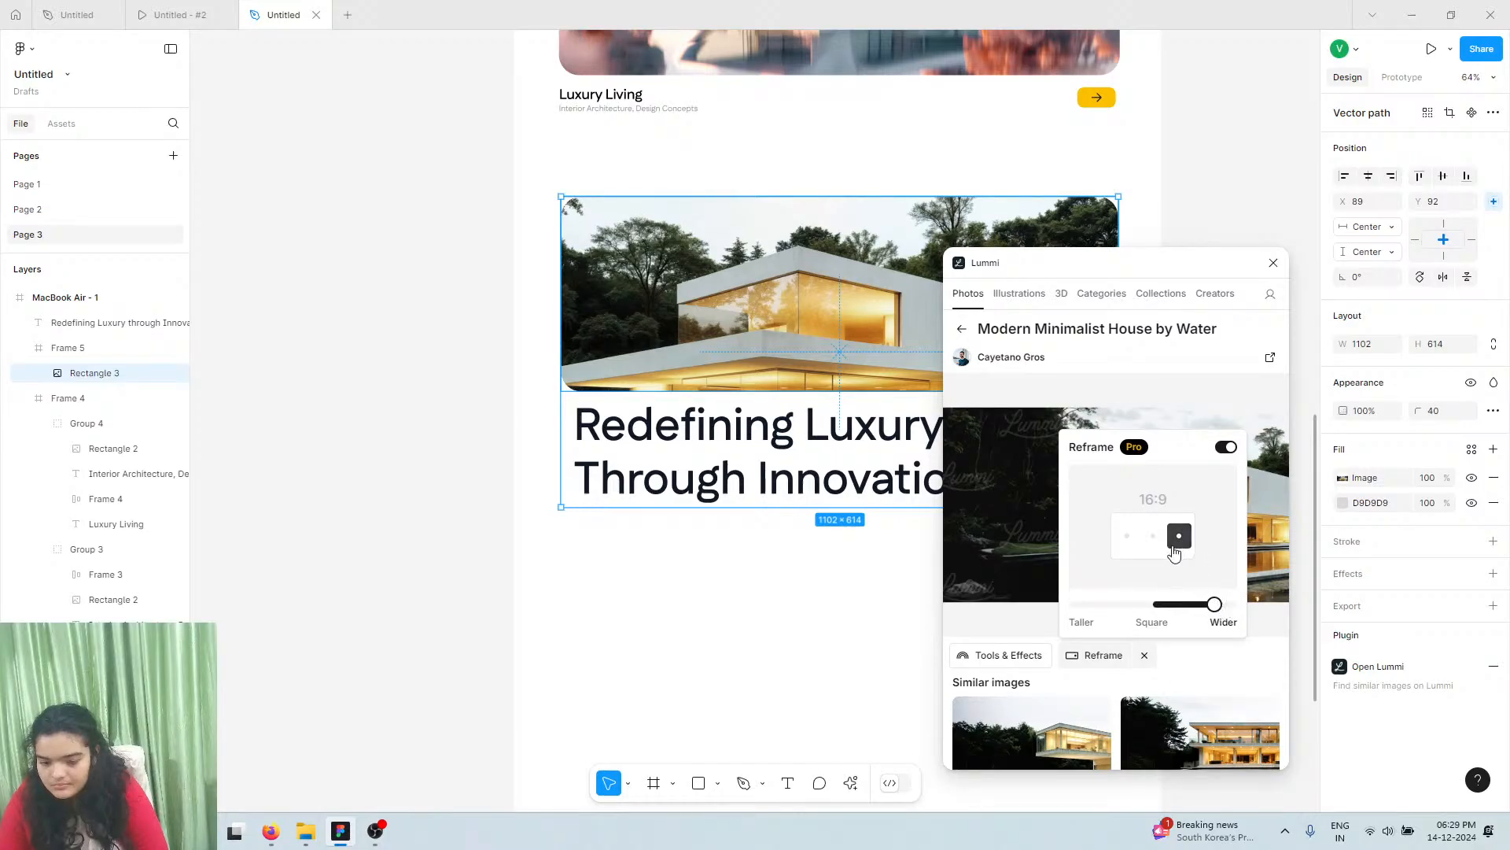
pyautogui.click(1251, 646)
pyautogui.click(1121, 658)
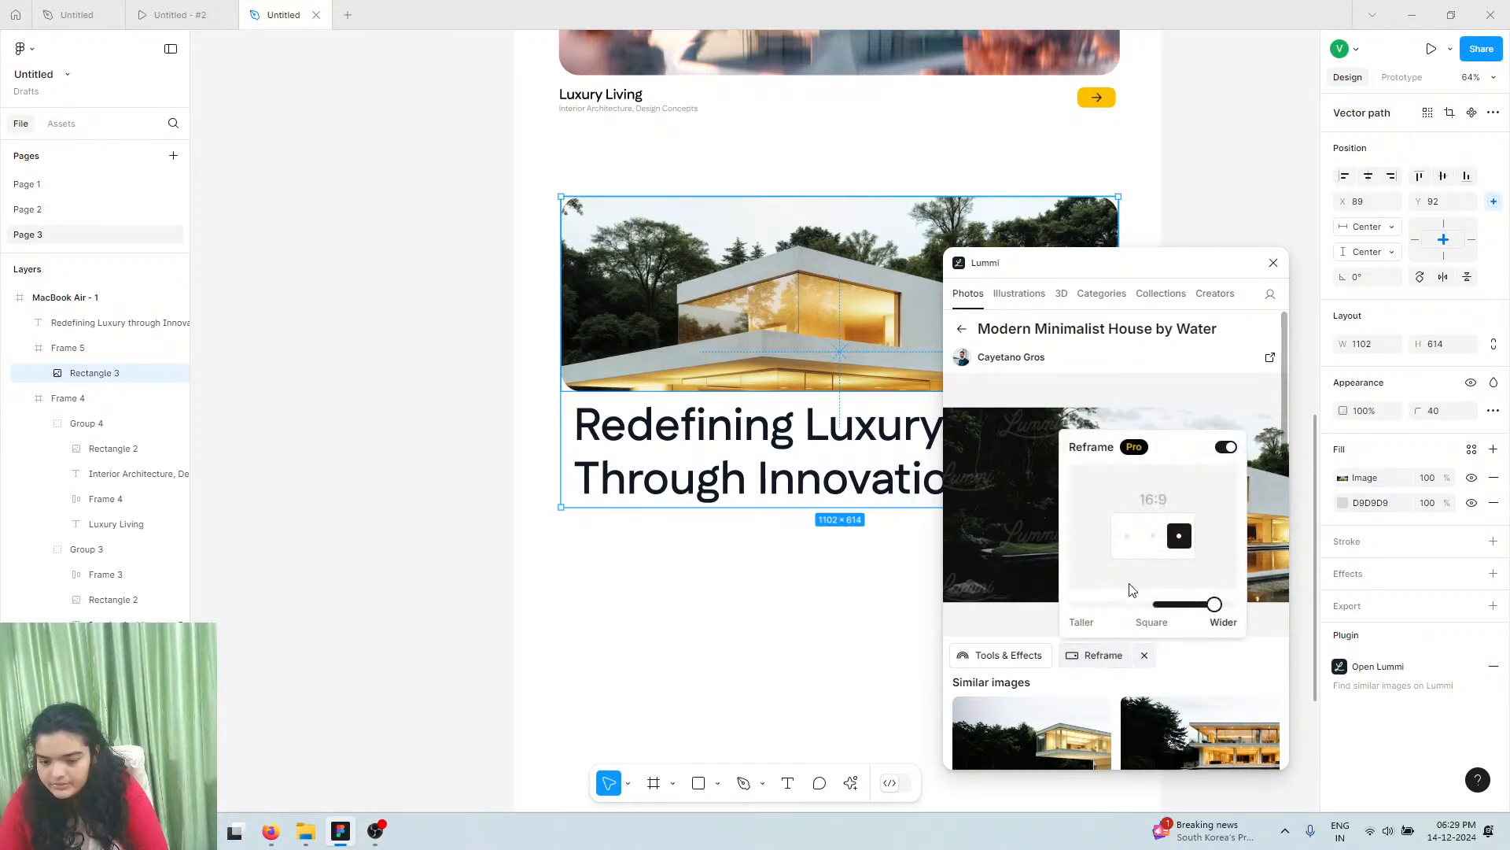
pyautogui.moveTo(1215, 605)
pyautogui.mouseDown()
pyautogui.moveTo(1198, 604)
pyautogui.moveTo(1214, 604)
pyautogui.mouseUp()
# Remove the photo fill, refill the rectangle with the house image, and reframe it to 2:1
pyautogui.click(1252, 643)
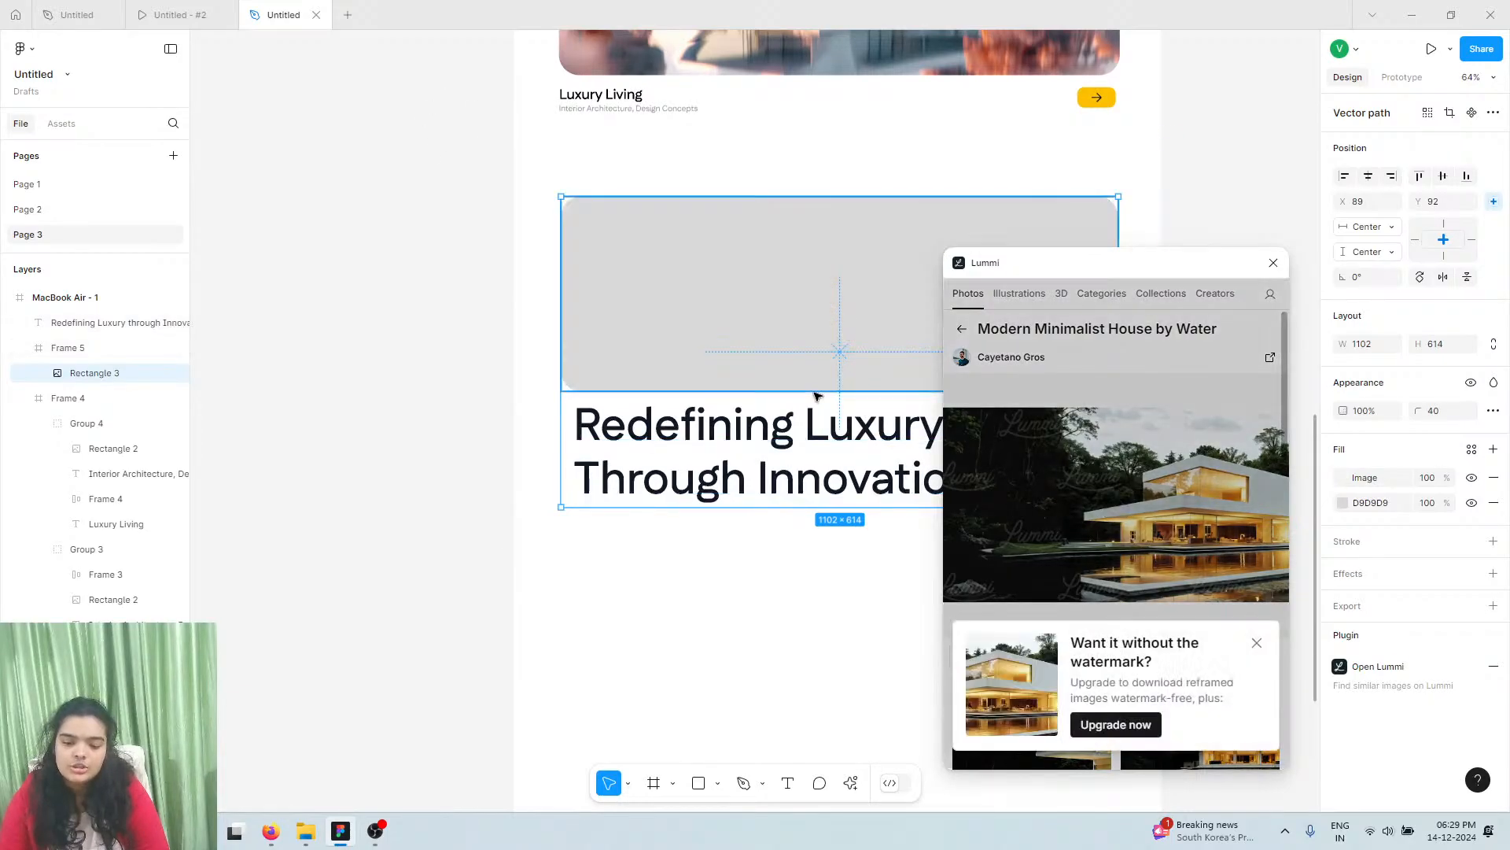
pyautogui.hscroll(5, 816, 396)
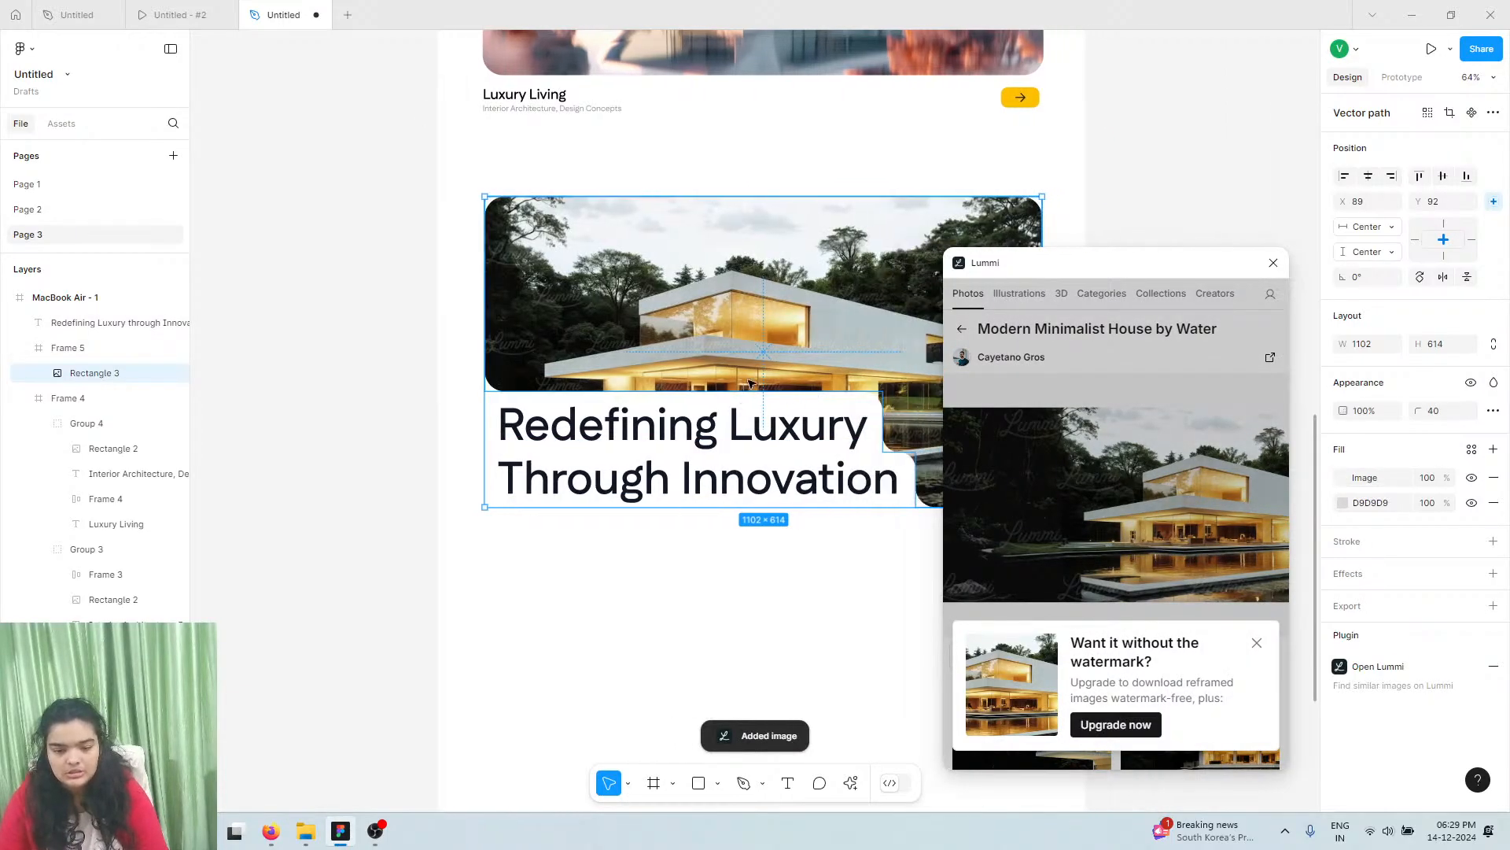
pyautogui.hscroll(2, 746, 383)
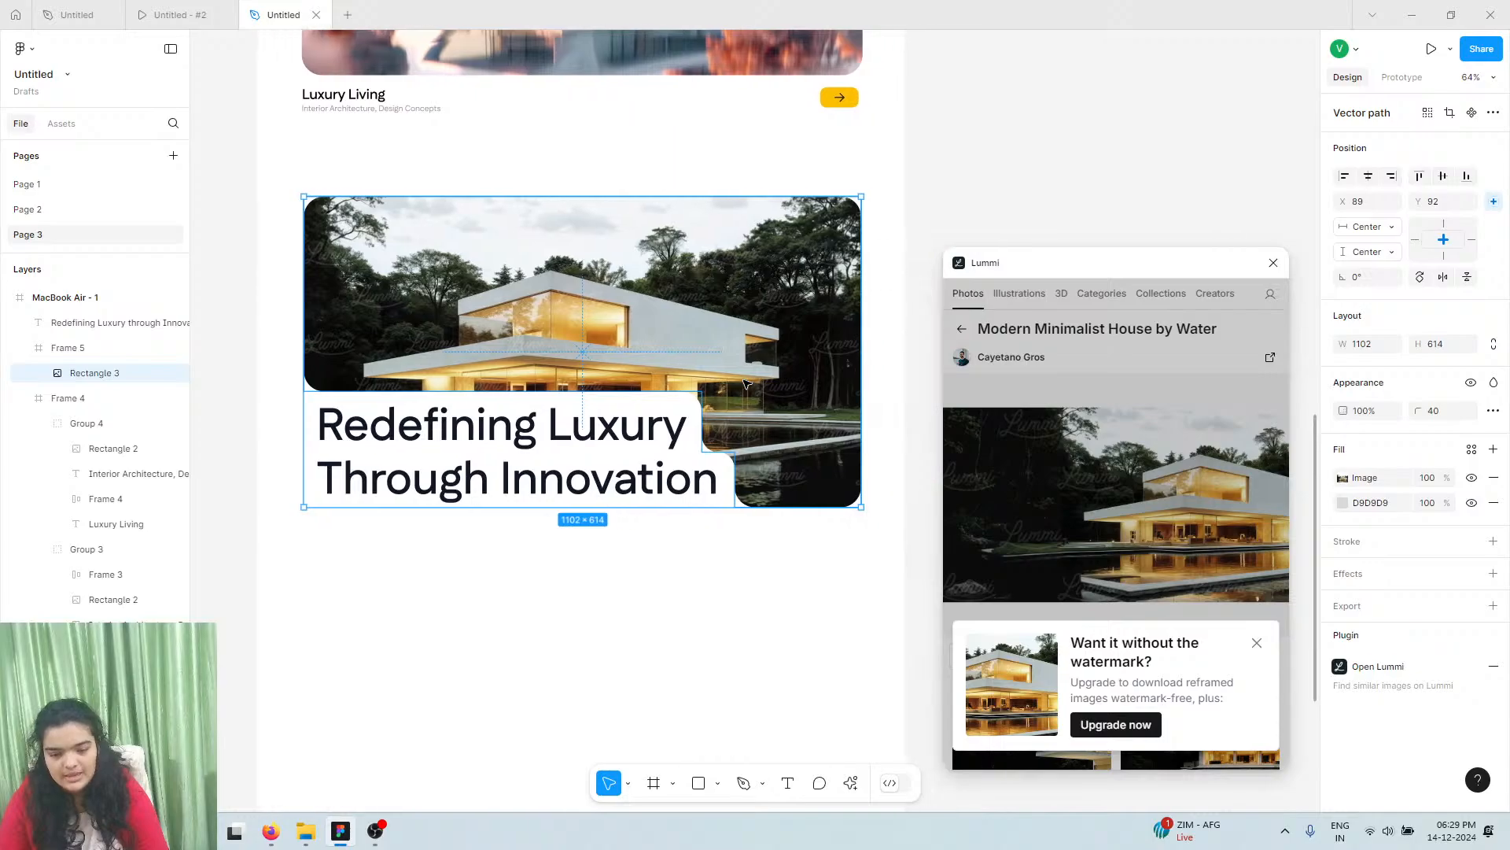
pyautogui.click(1265, 646)
pyautogui.click(1494, 478)
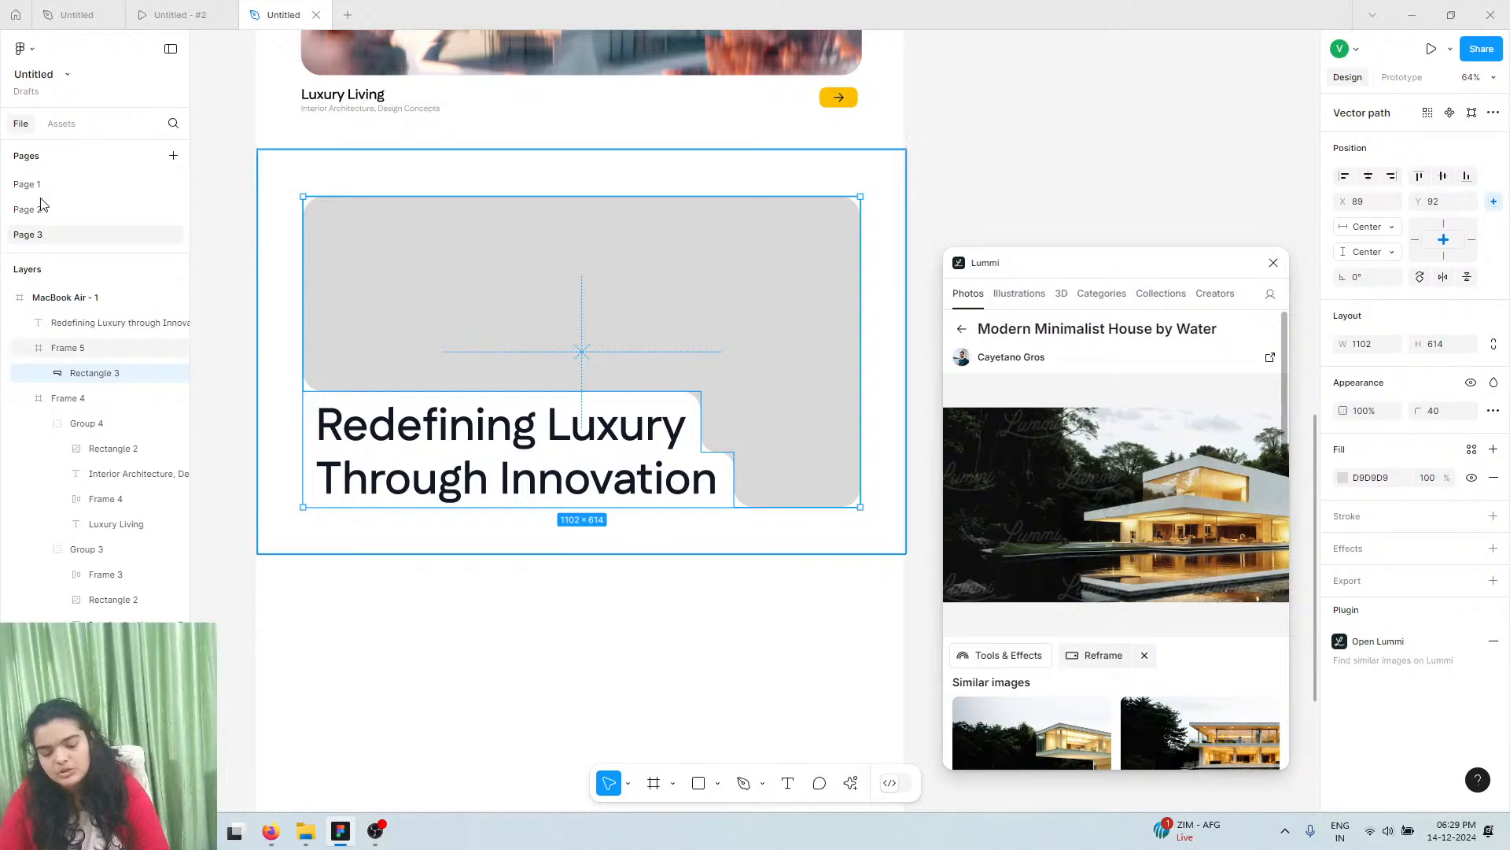
pyautogui.click(1050, 538)
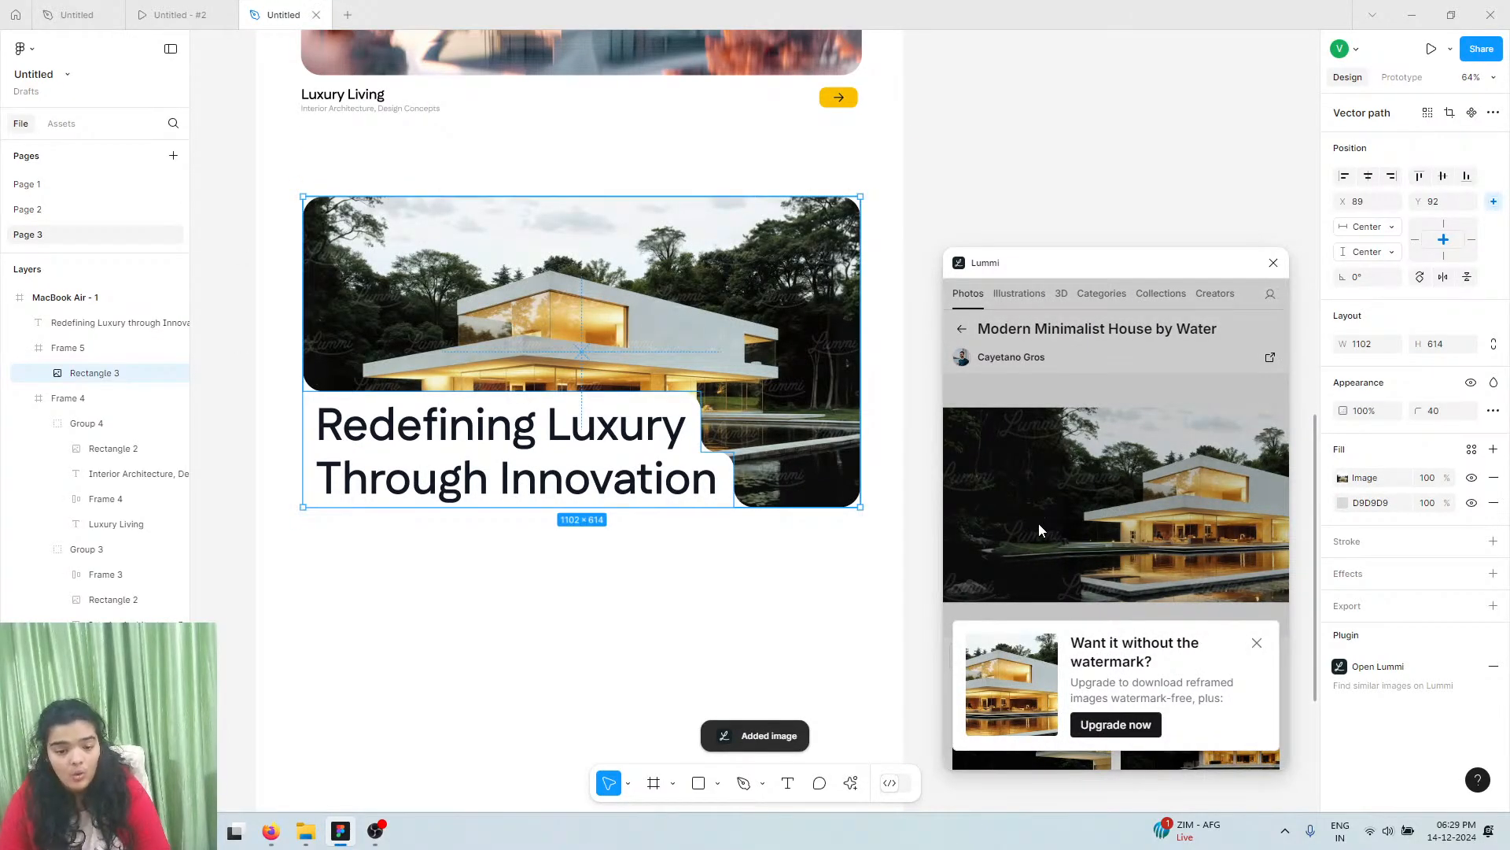
pyautogui.click(1256, 642)
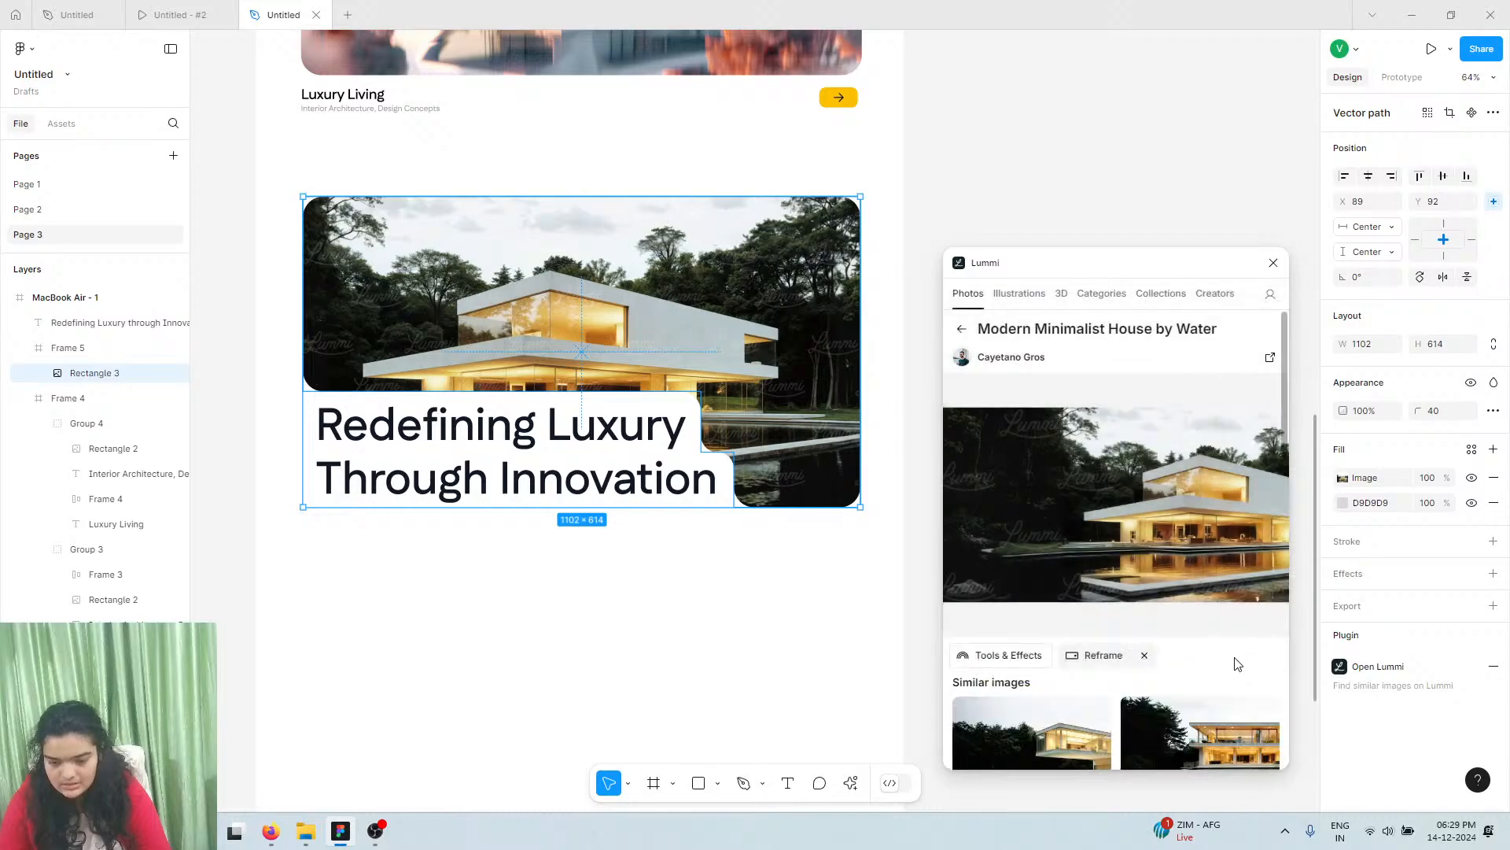
pyautogui.click(1106, 656)
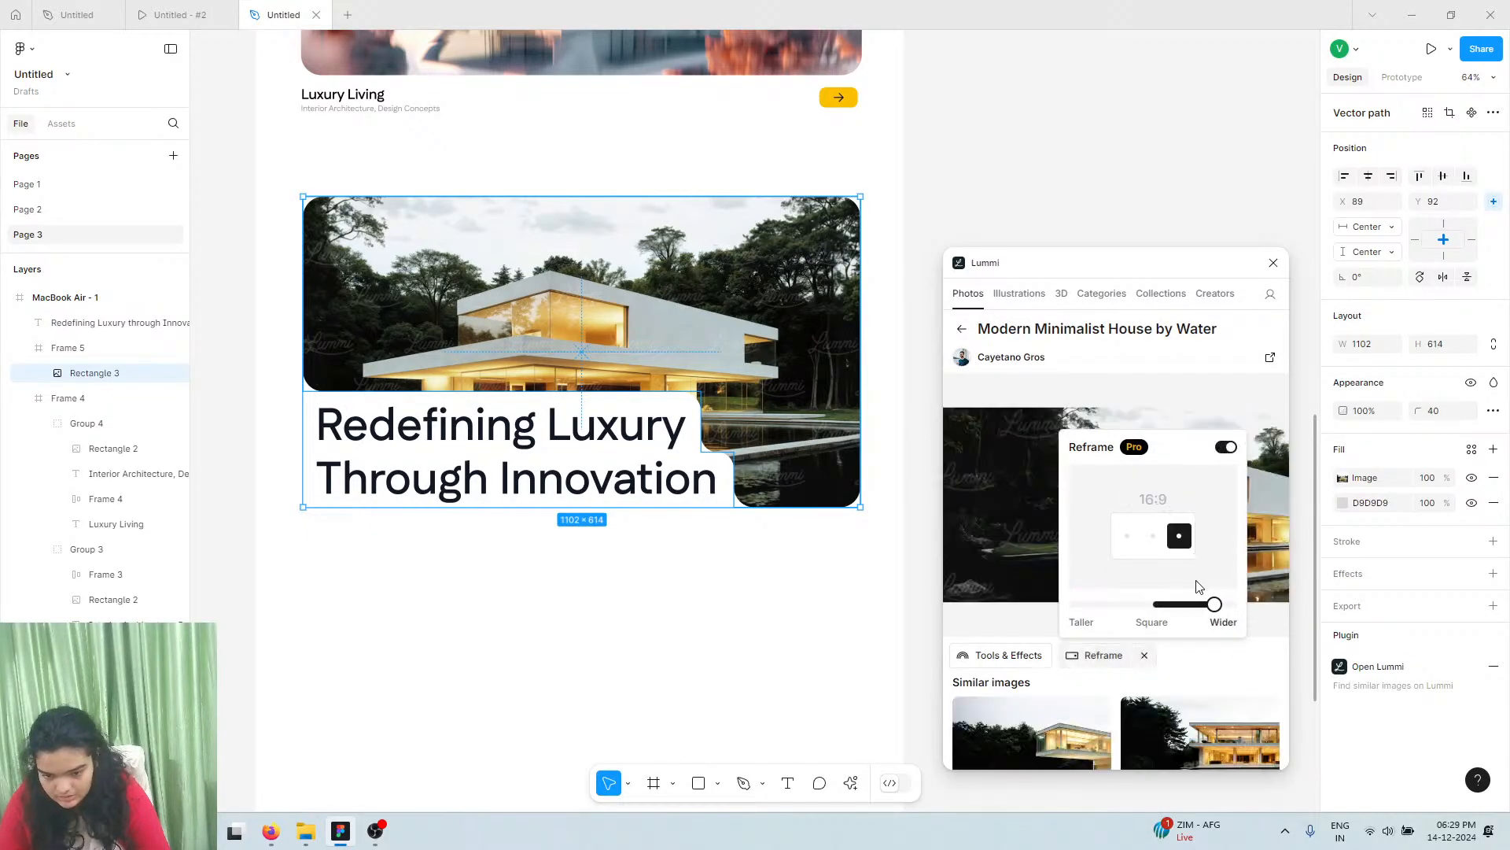
pyautogui.moveTo(1211, 604); pyautogui.dragTo(1254, 611)
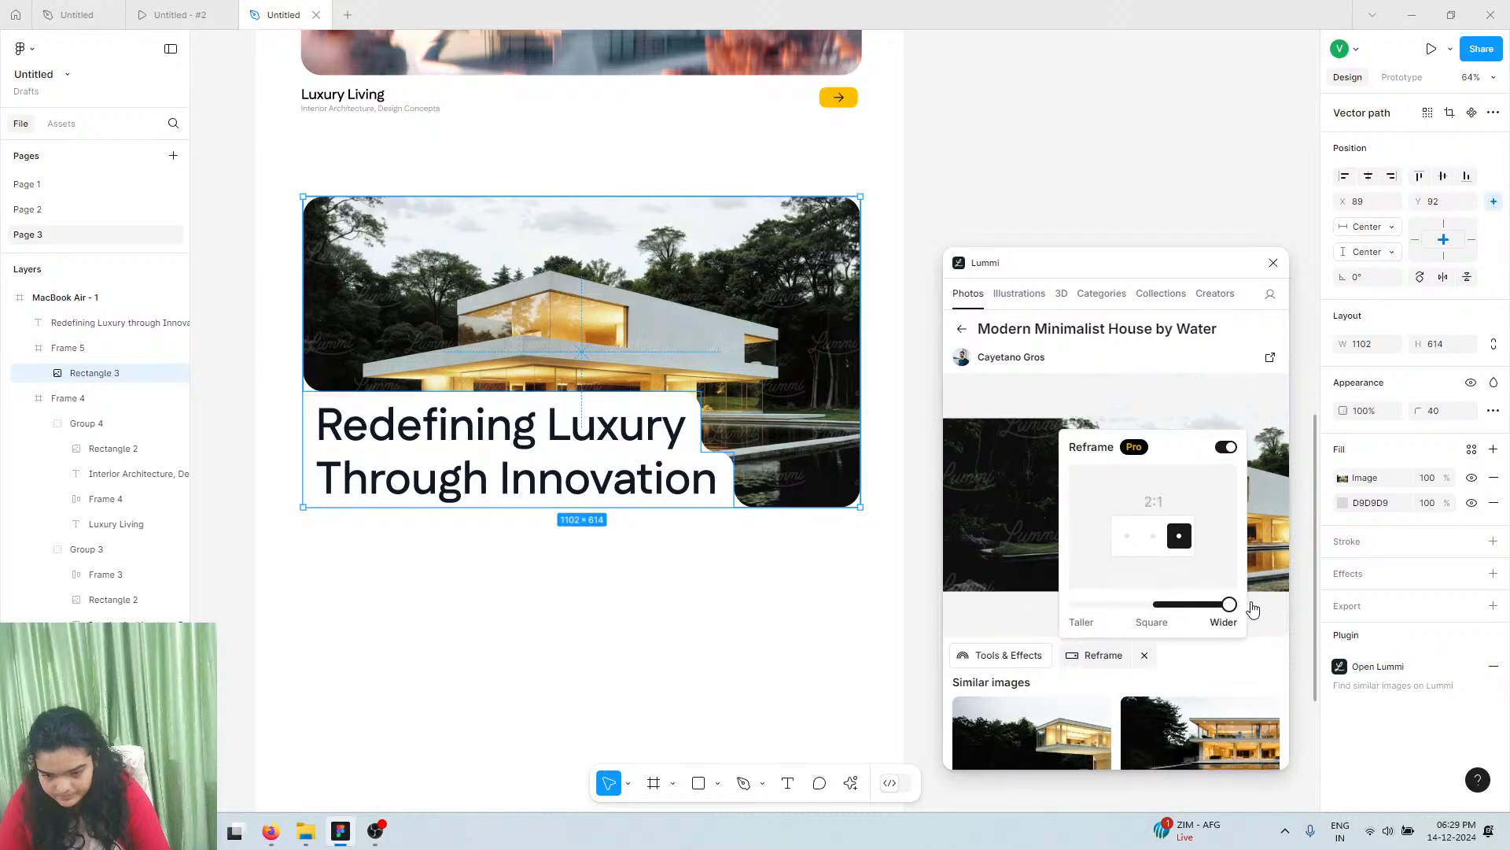
pyautogui.click(1239, 666)
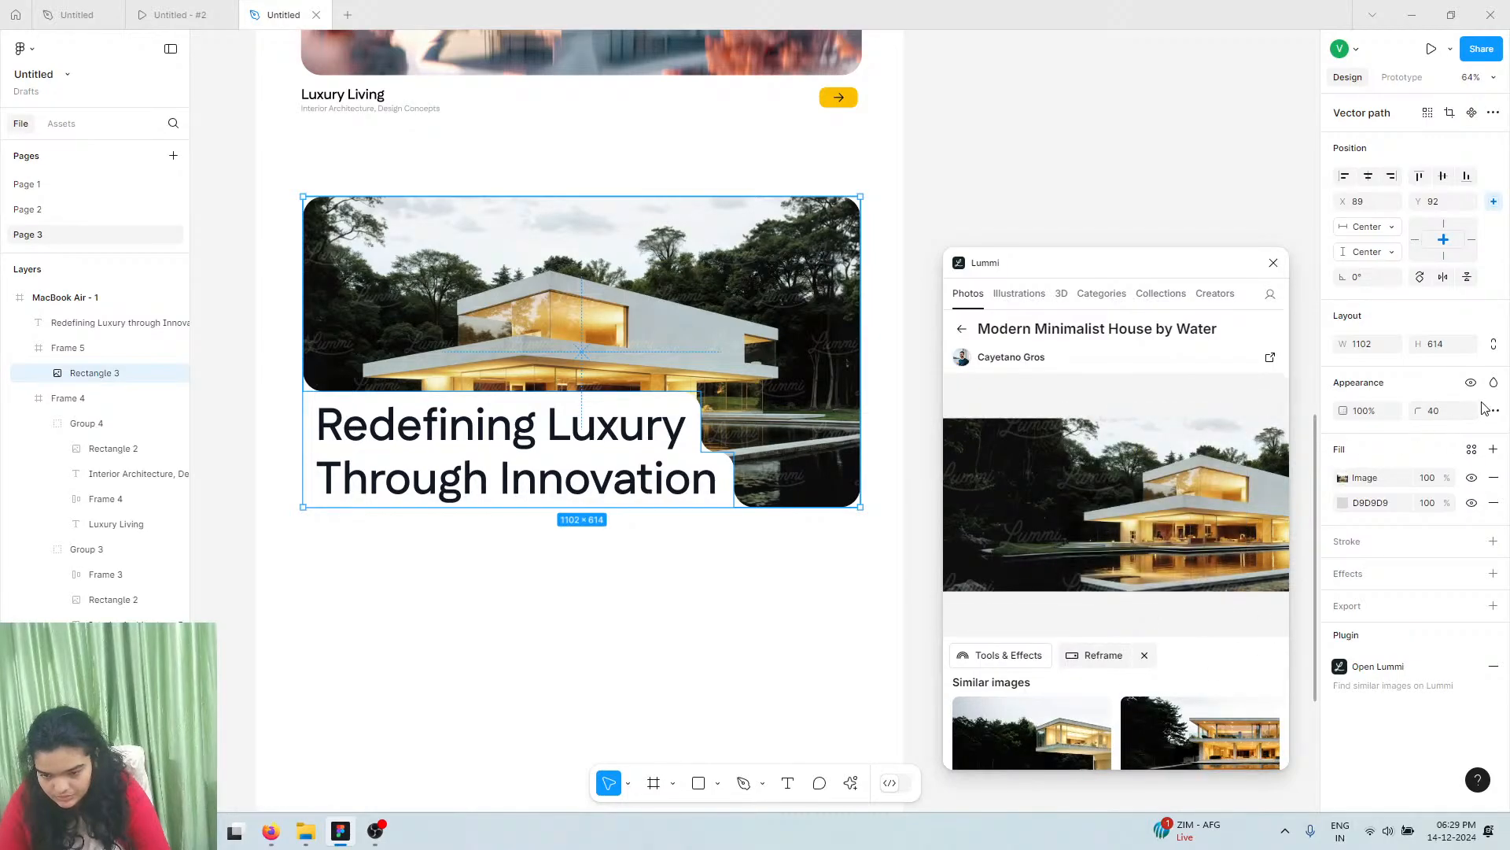
# Try a 20% black overlay fill, then delete it and the image fill, leaving D9D9D9
pyautogui.click(1493, 453)
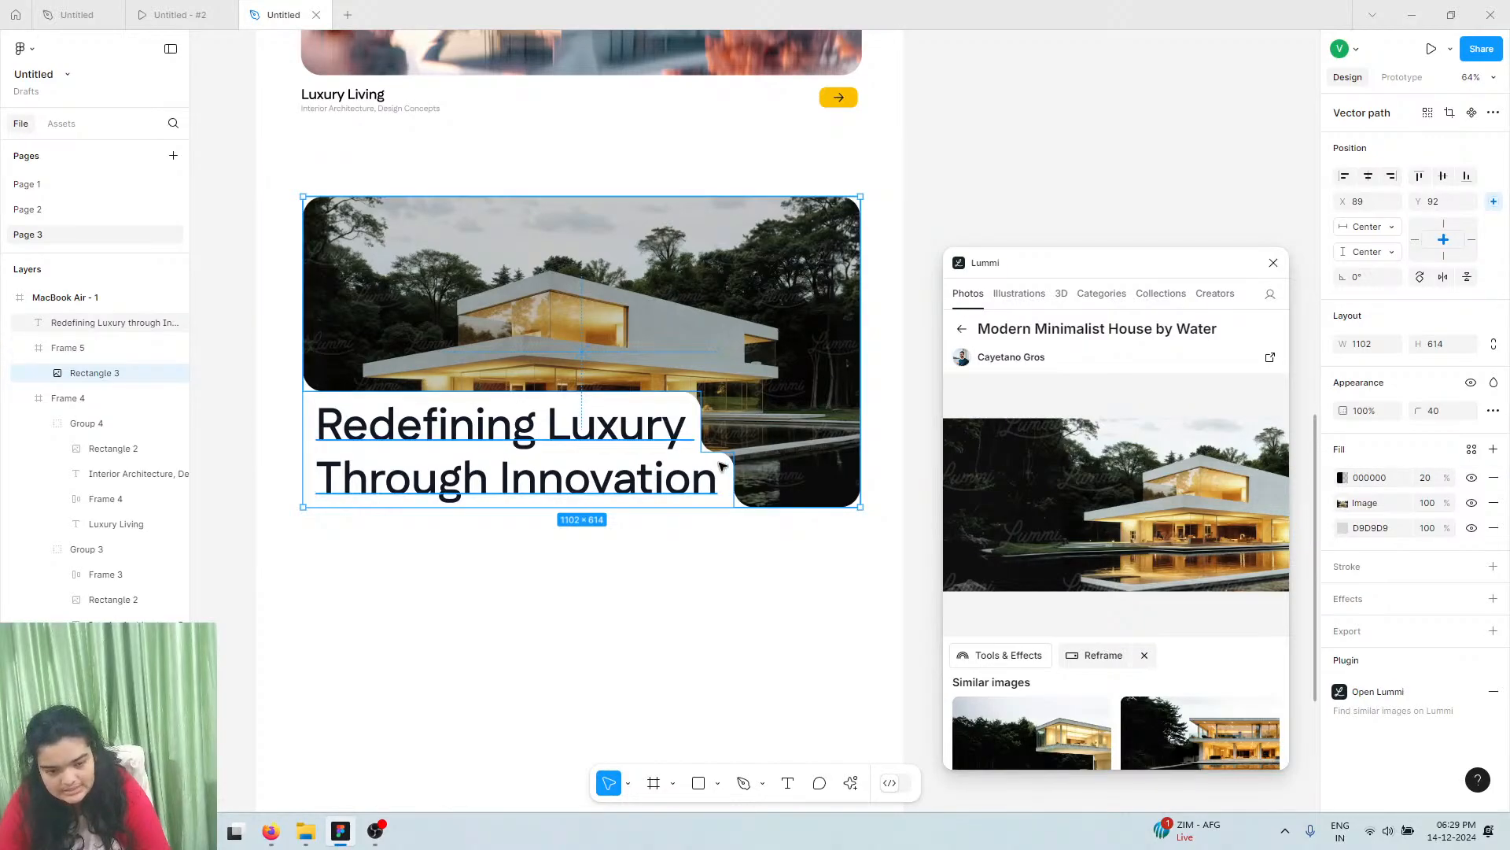
pyautogui.scroll(-1, 721, 466)
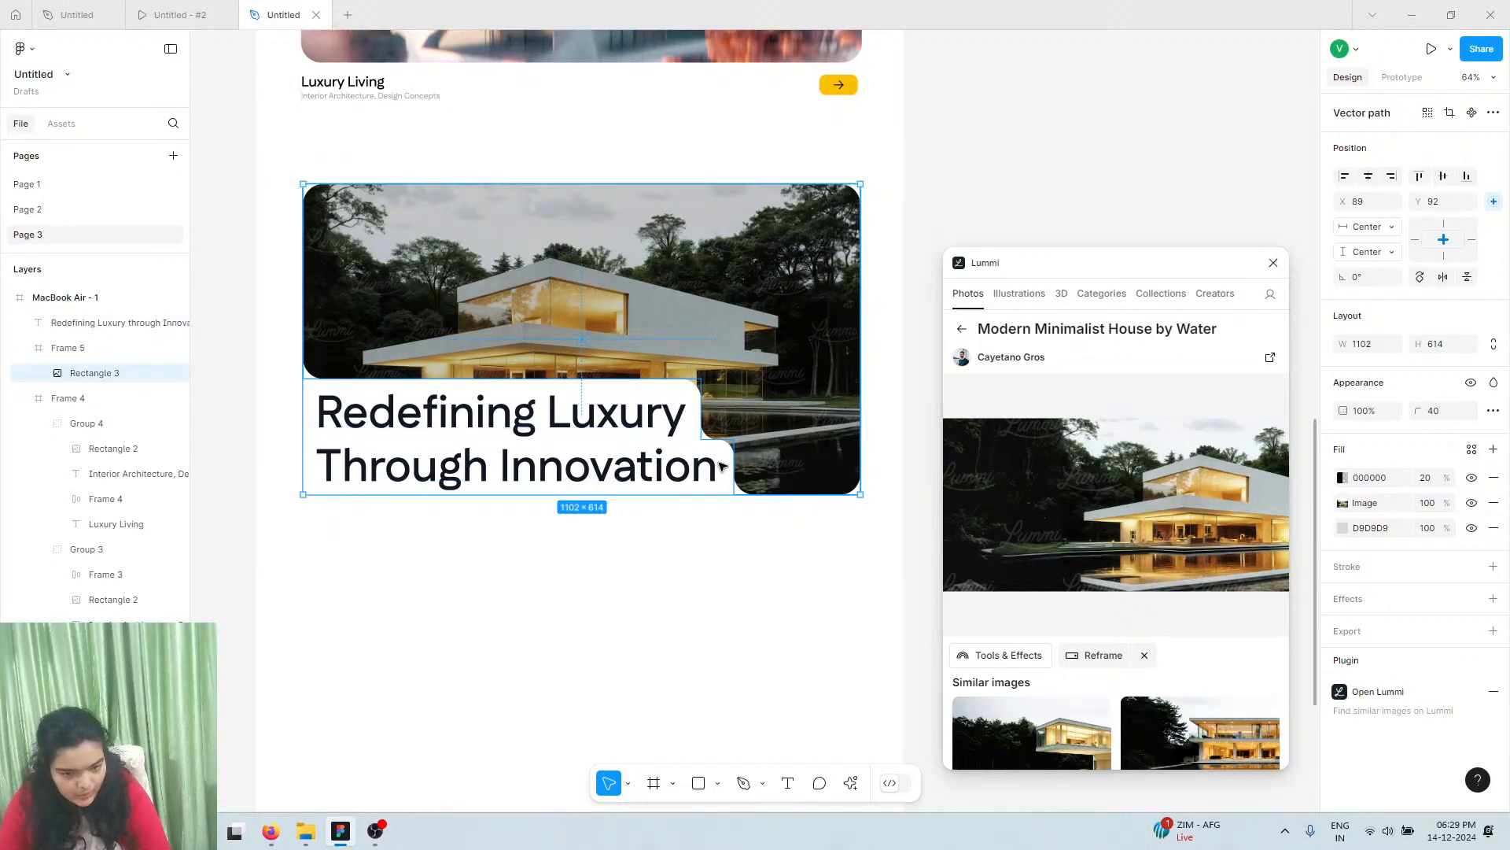
pyautogui.click(1494, 477)
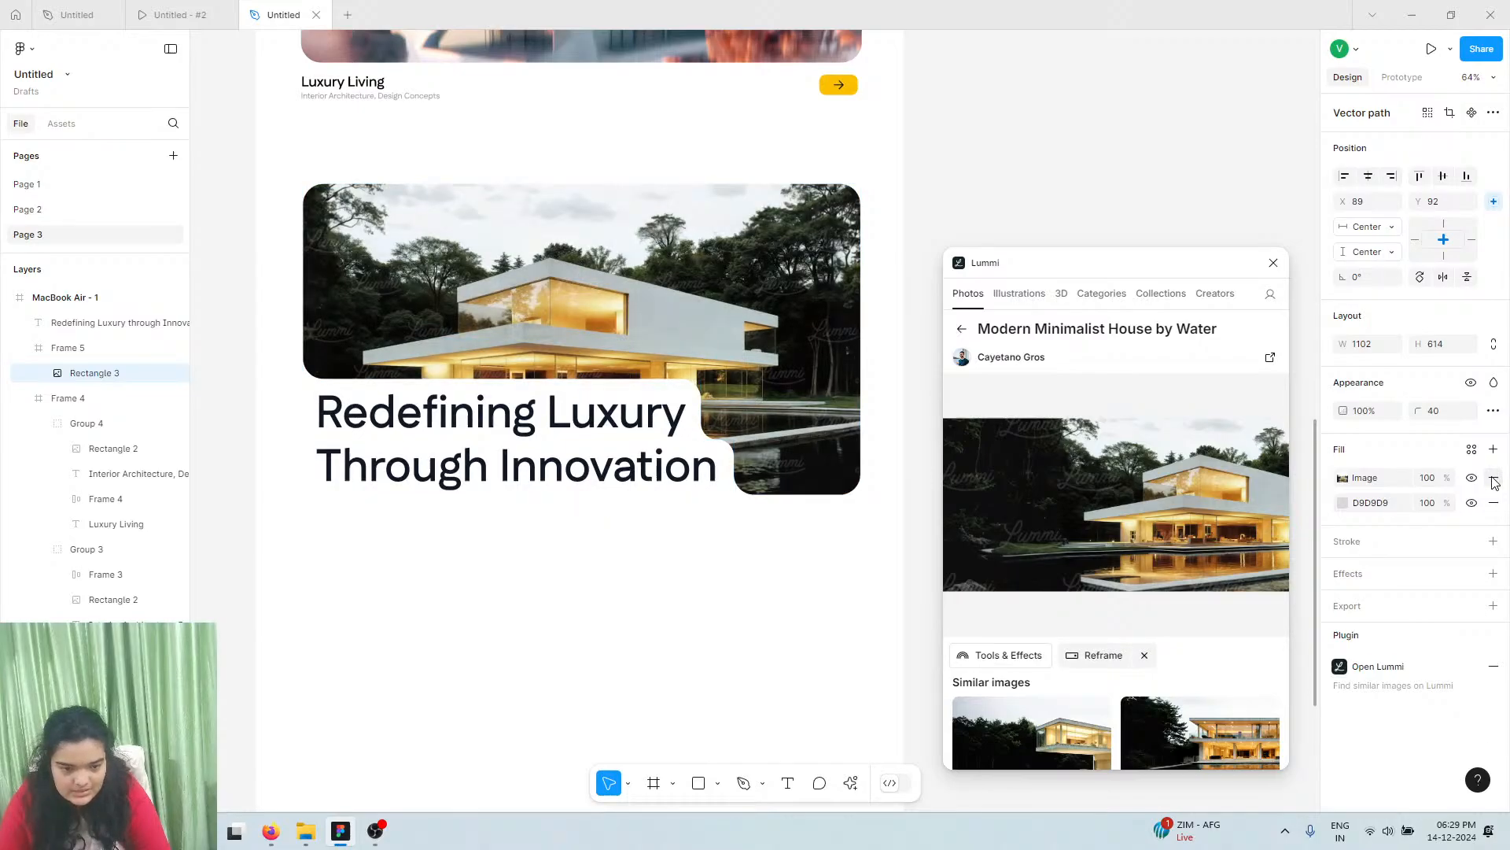
pyautogui.click(111, 356)
pyautogui.click(97, 371)
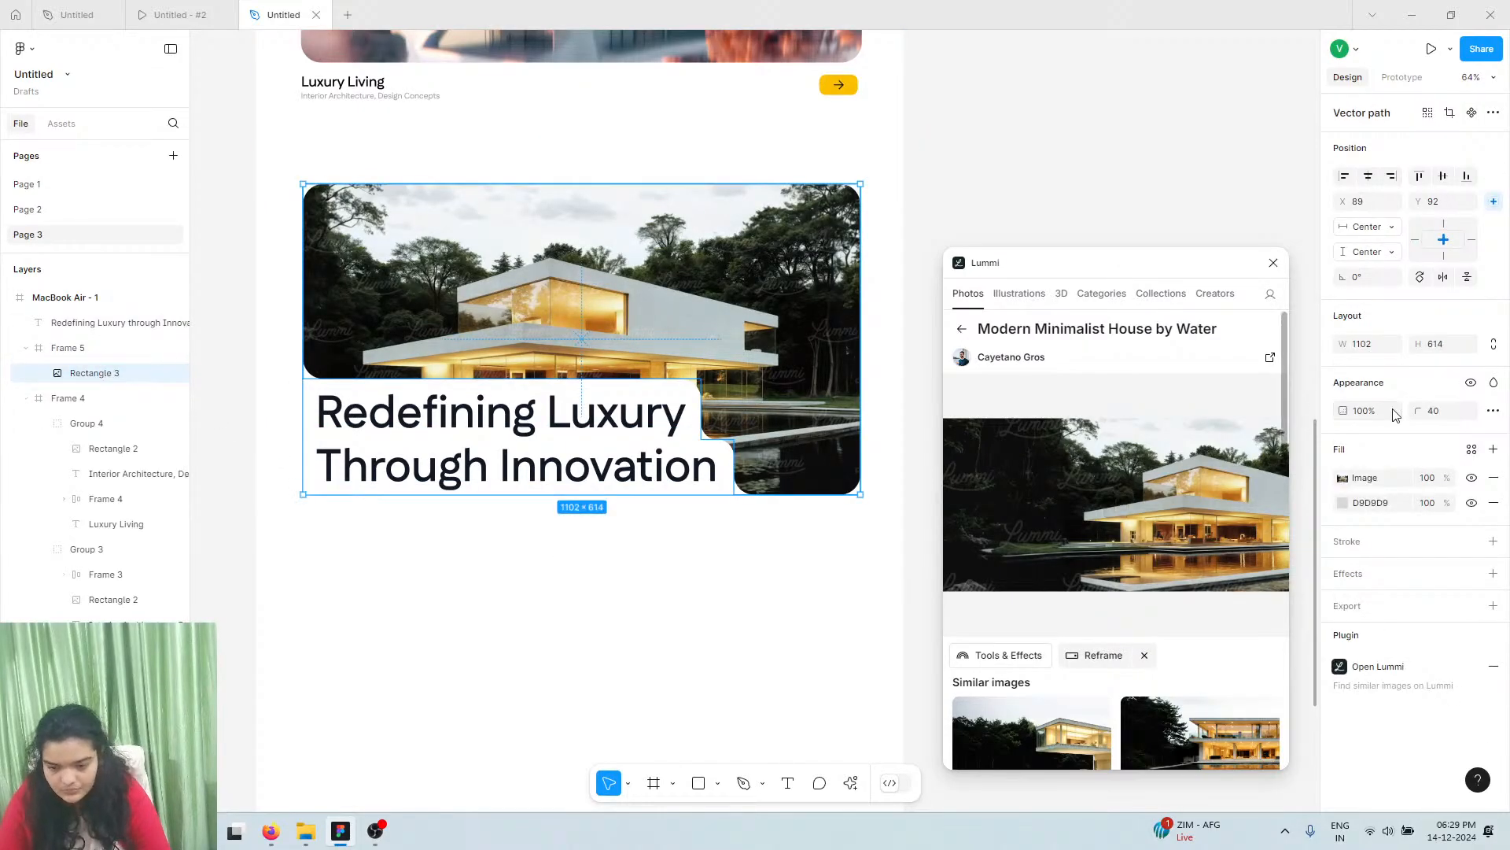
pyautogui.click(1494, 477)
# Reframe the Modern Minimalist House photo to a 1:1 square anchored at the top right
pyautogui.scroll(-6, 1051, 560)
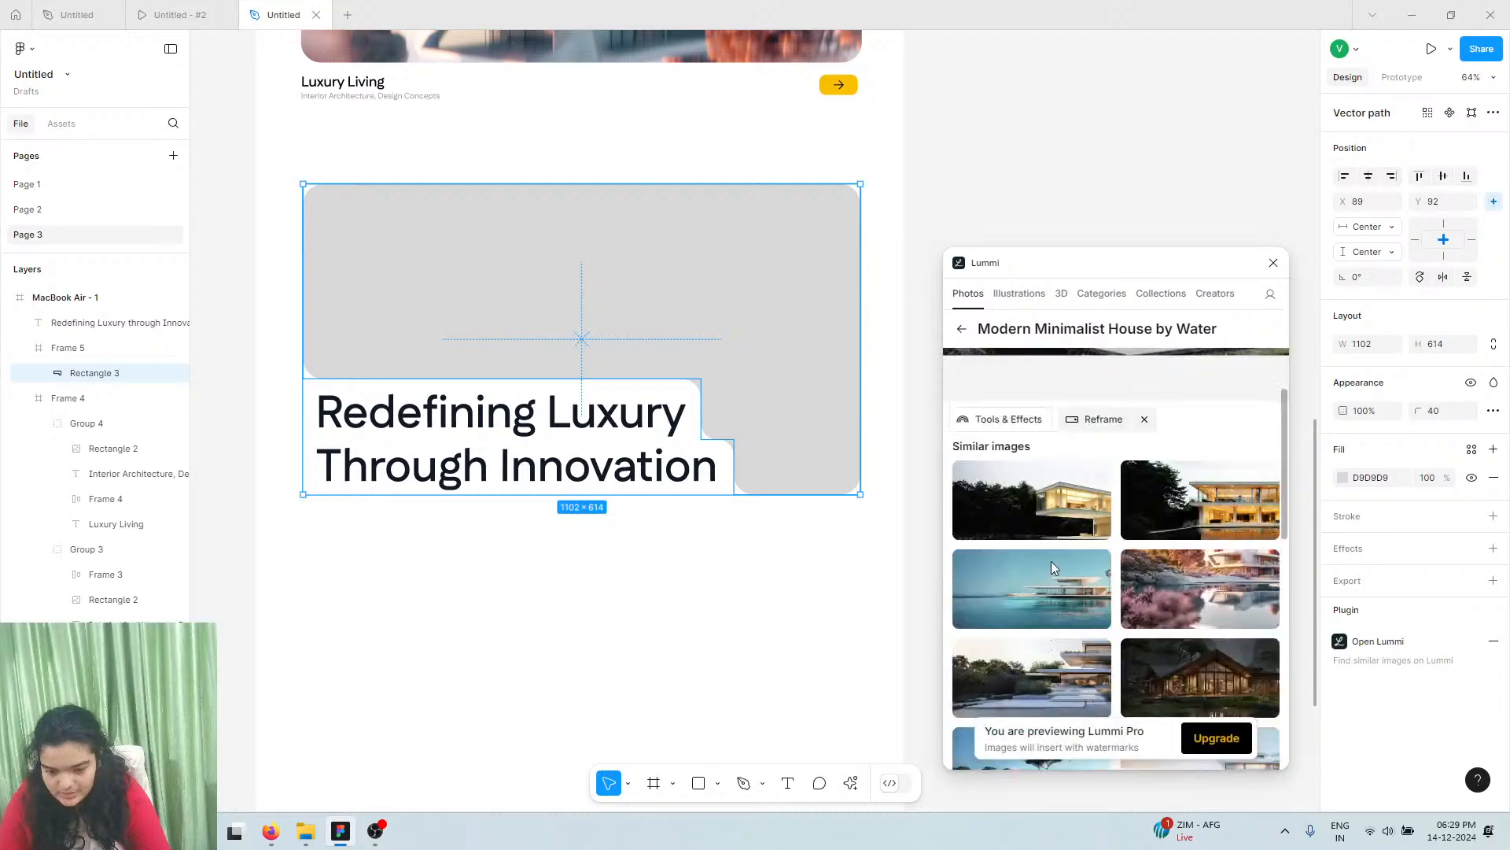
pyautogui.scroll(3, 1040, 556)
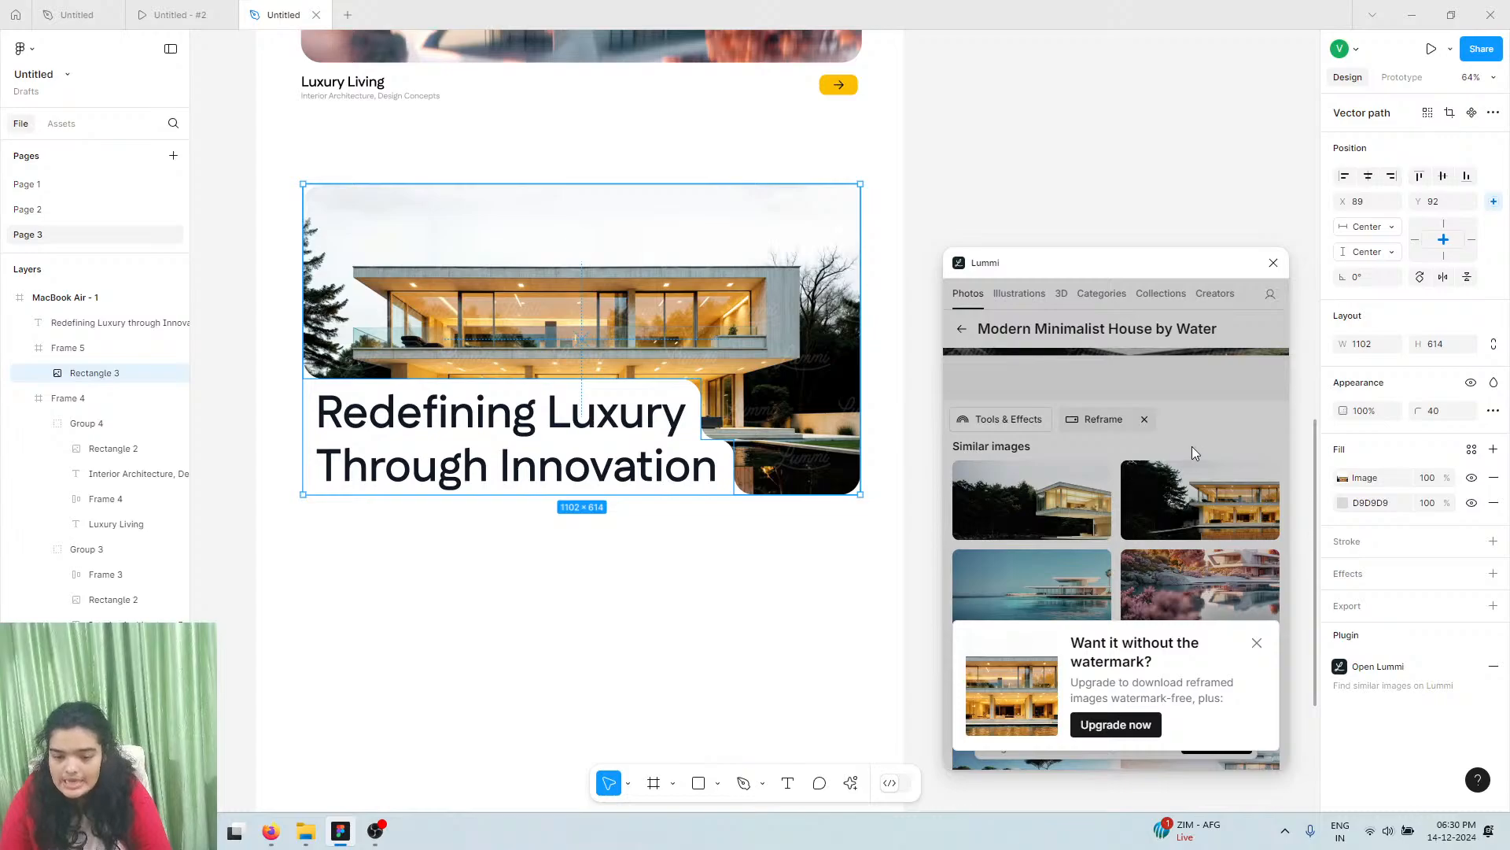
pyautogui.click(1149, 483)
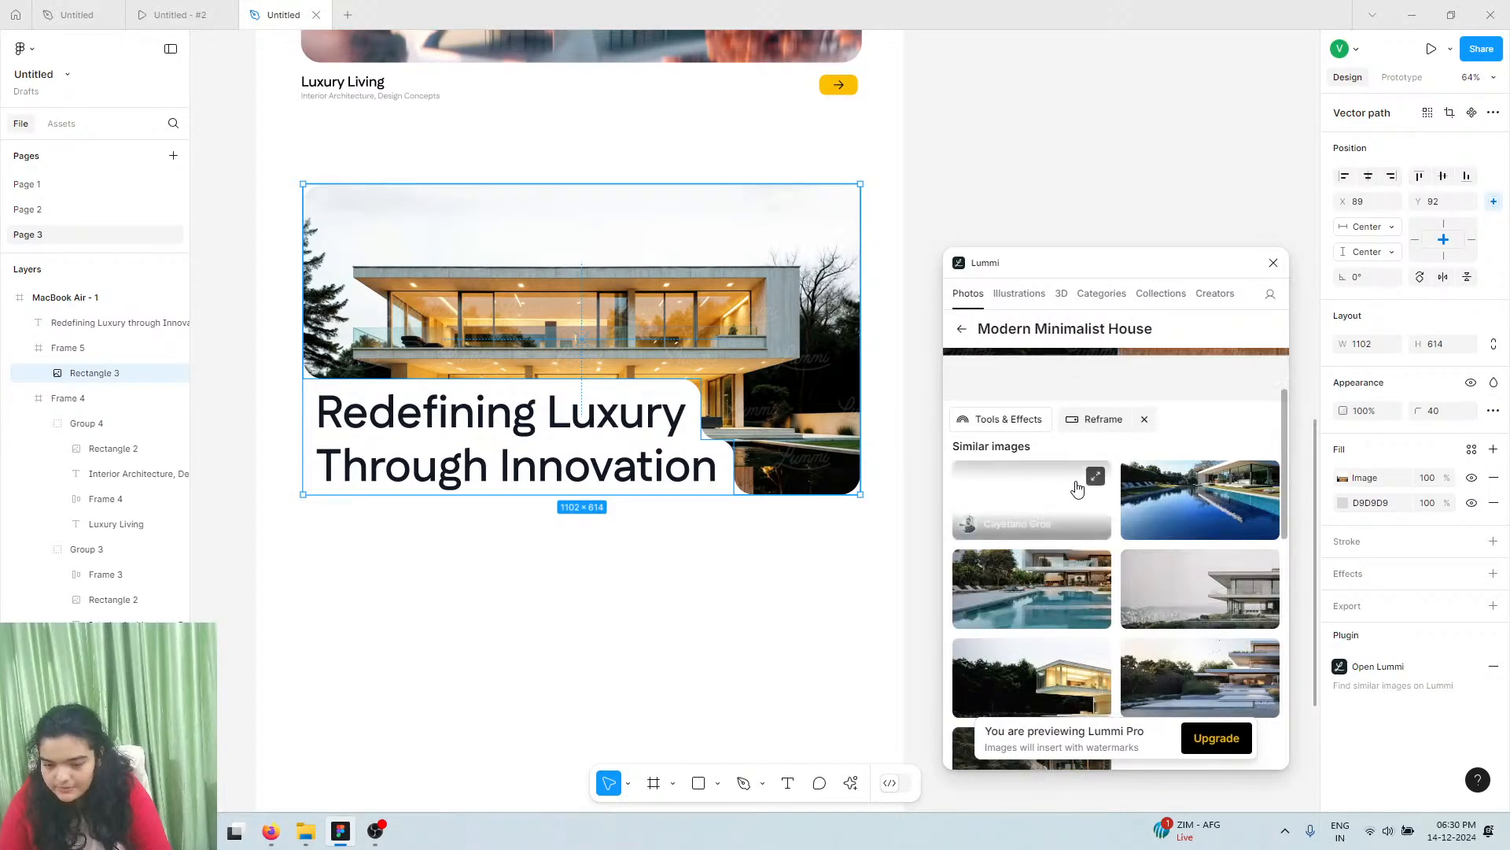
pyautogui.click(1105, 655)
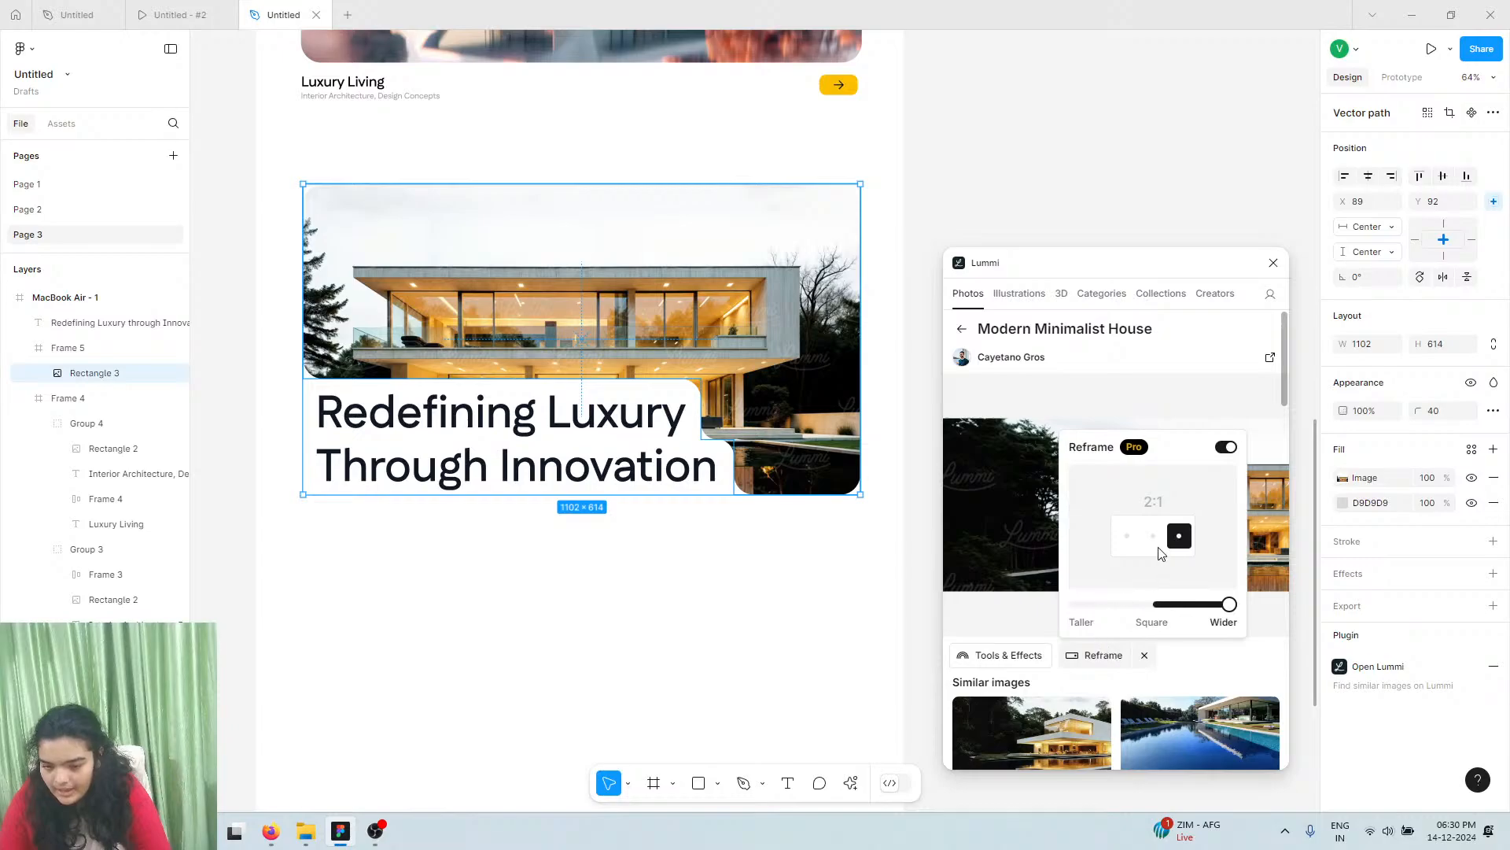
pyautogui.click(1153, 604)
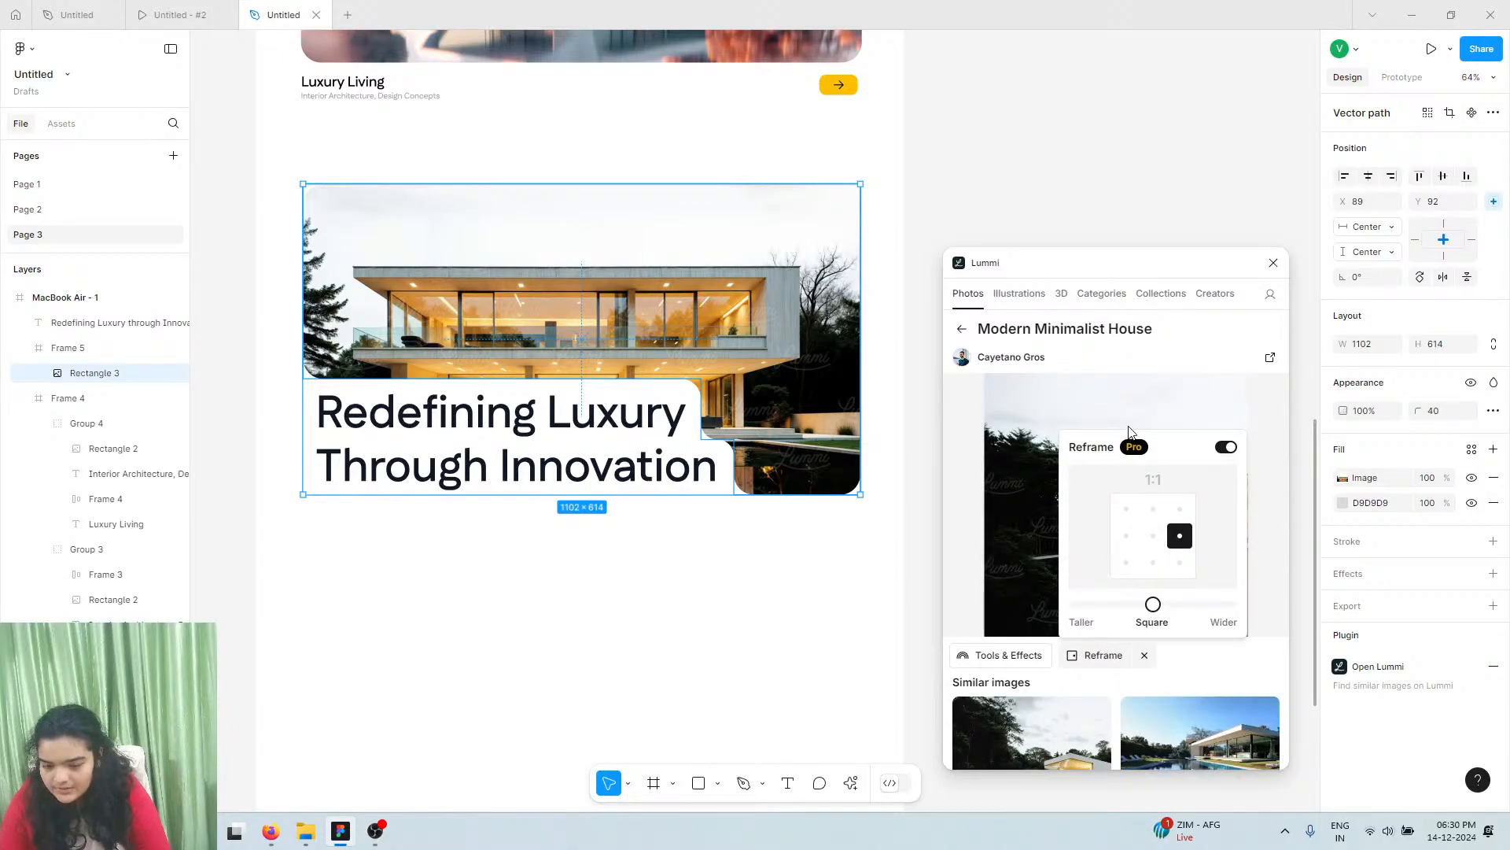
pyautogui.click(1153, 538)
pyautogui.click(1154, 510)
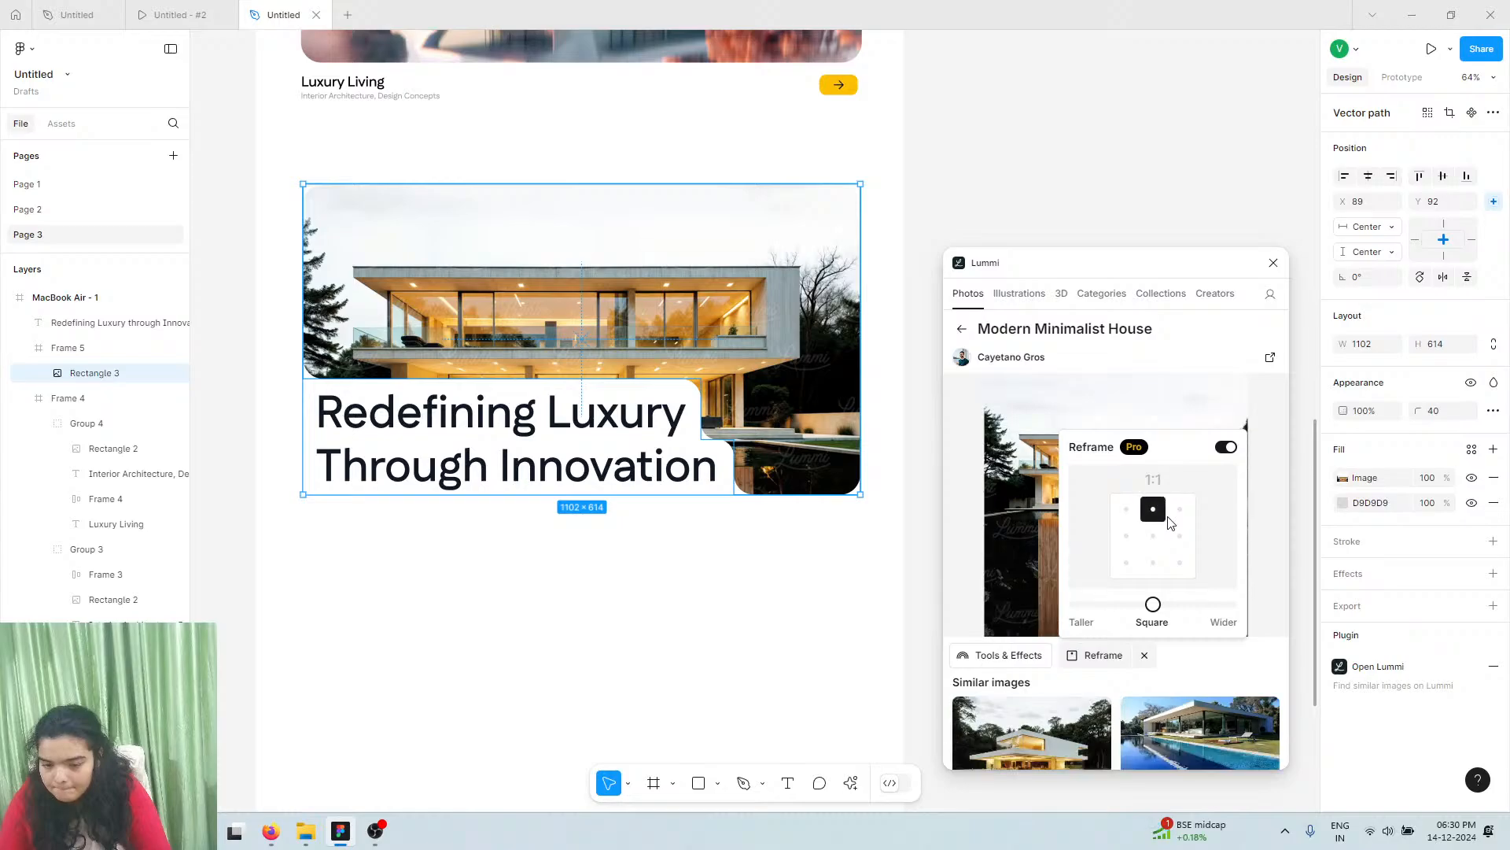
pyautogui.click(1180, 512)
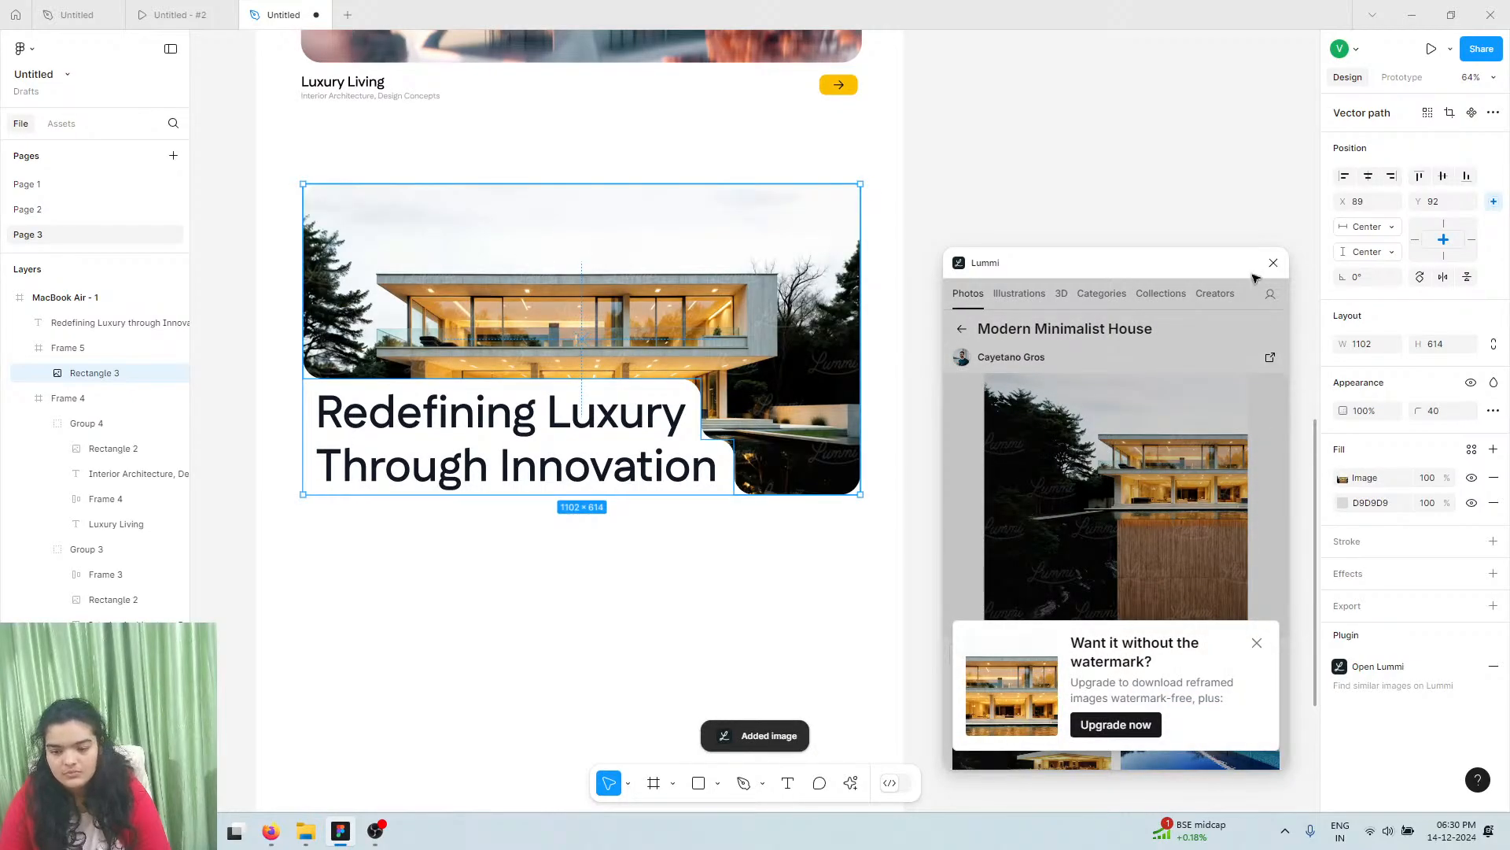
# Switch the image fill to Crop and enlarge and shift the house photo within the shape
pyautogui.click(1273, 264)
pyautogui.click(1342, 480)
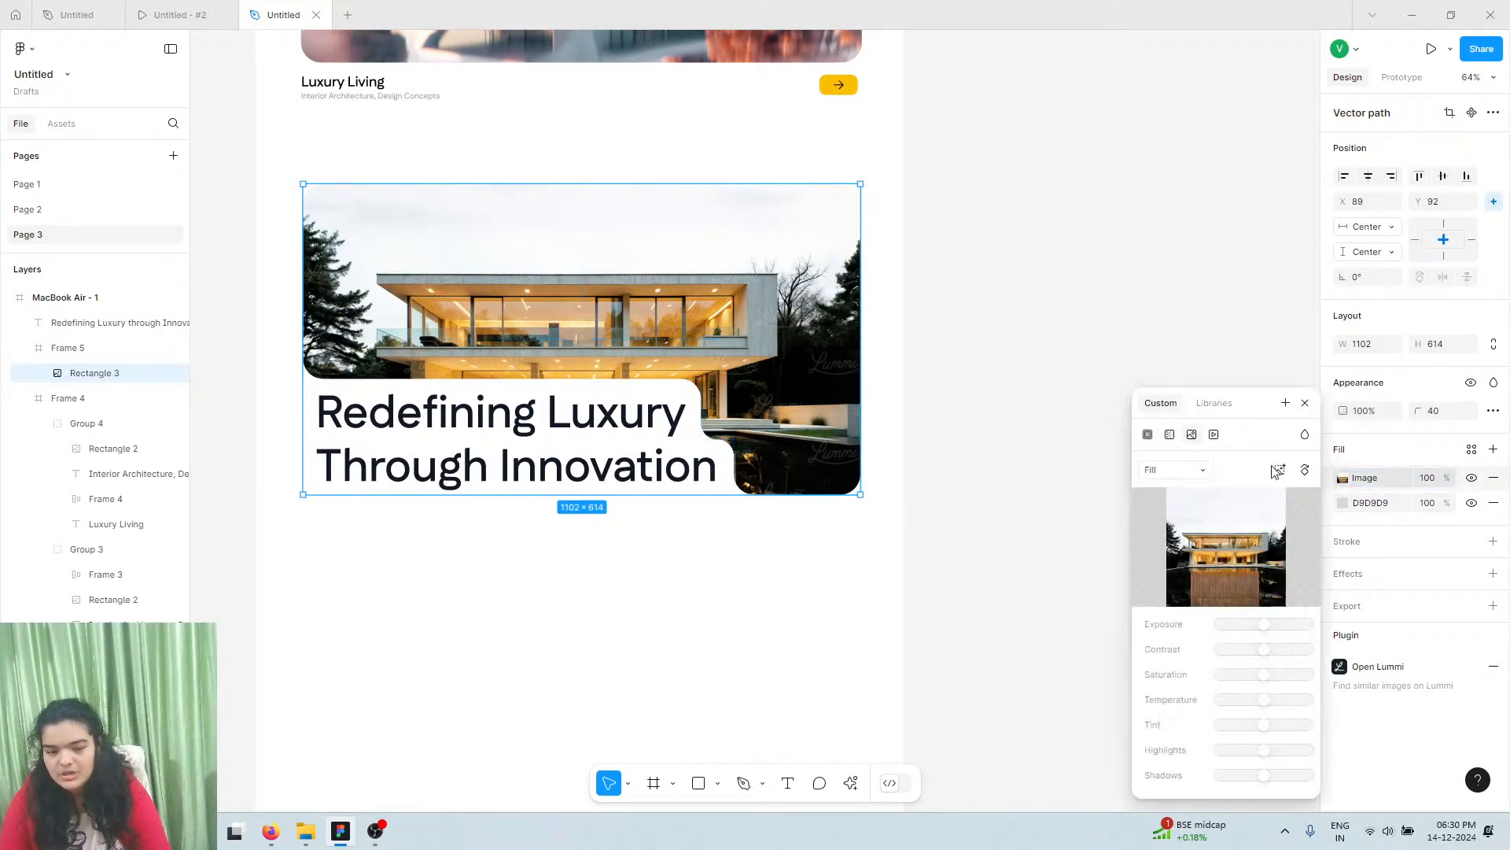
pyautogui.click(1180, 470)
pyautogui.click(1176, 507)
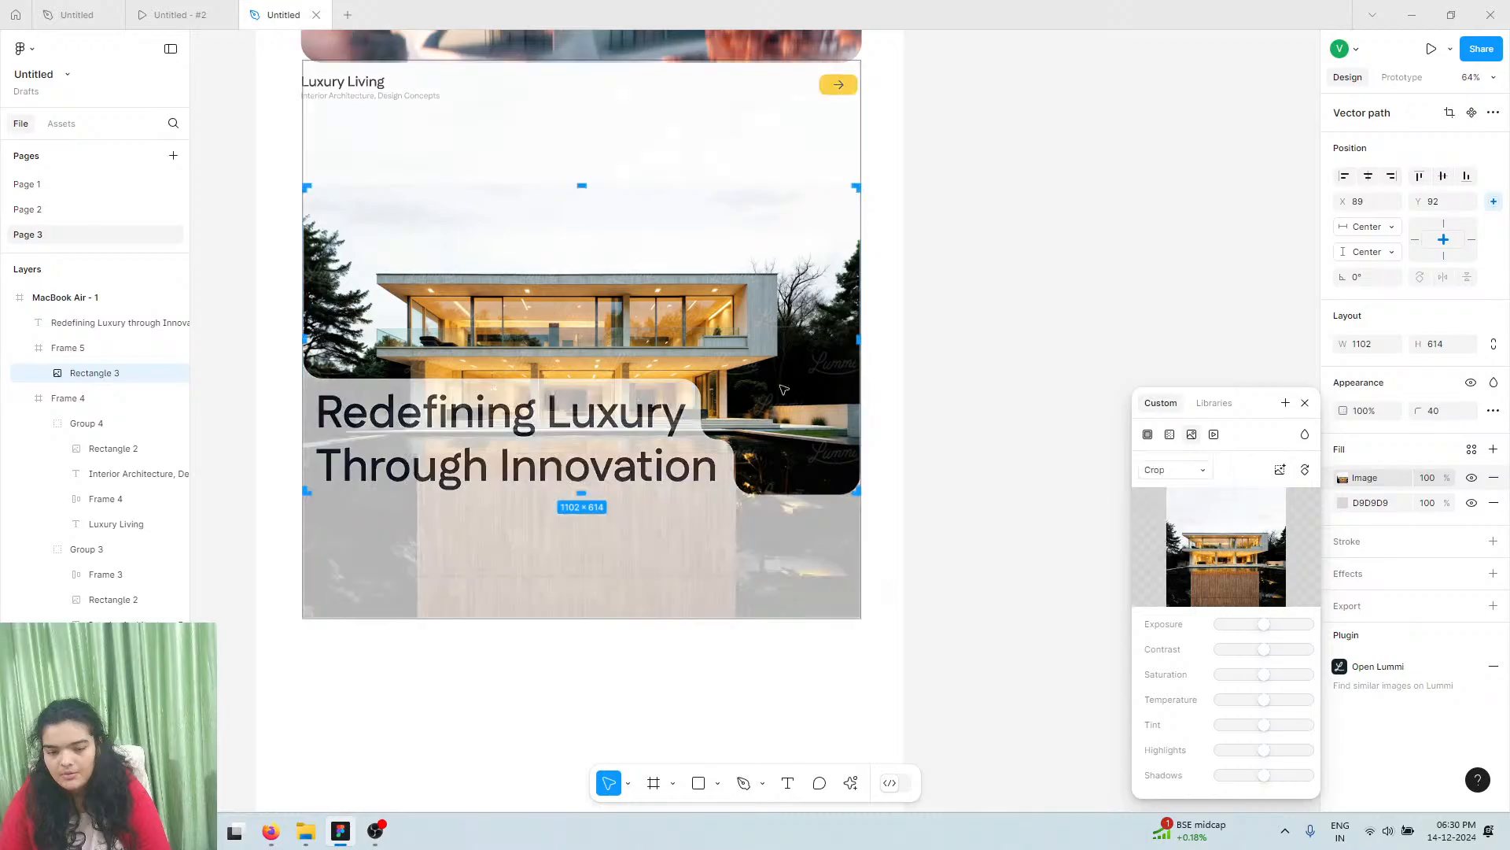
pyautogui.moveTo(690, 359); pyautogui.dragTo(754, 291)
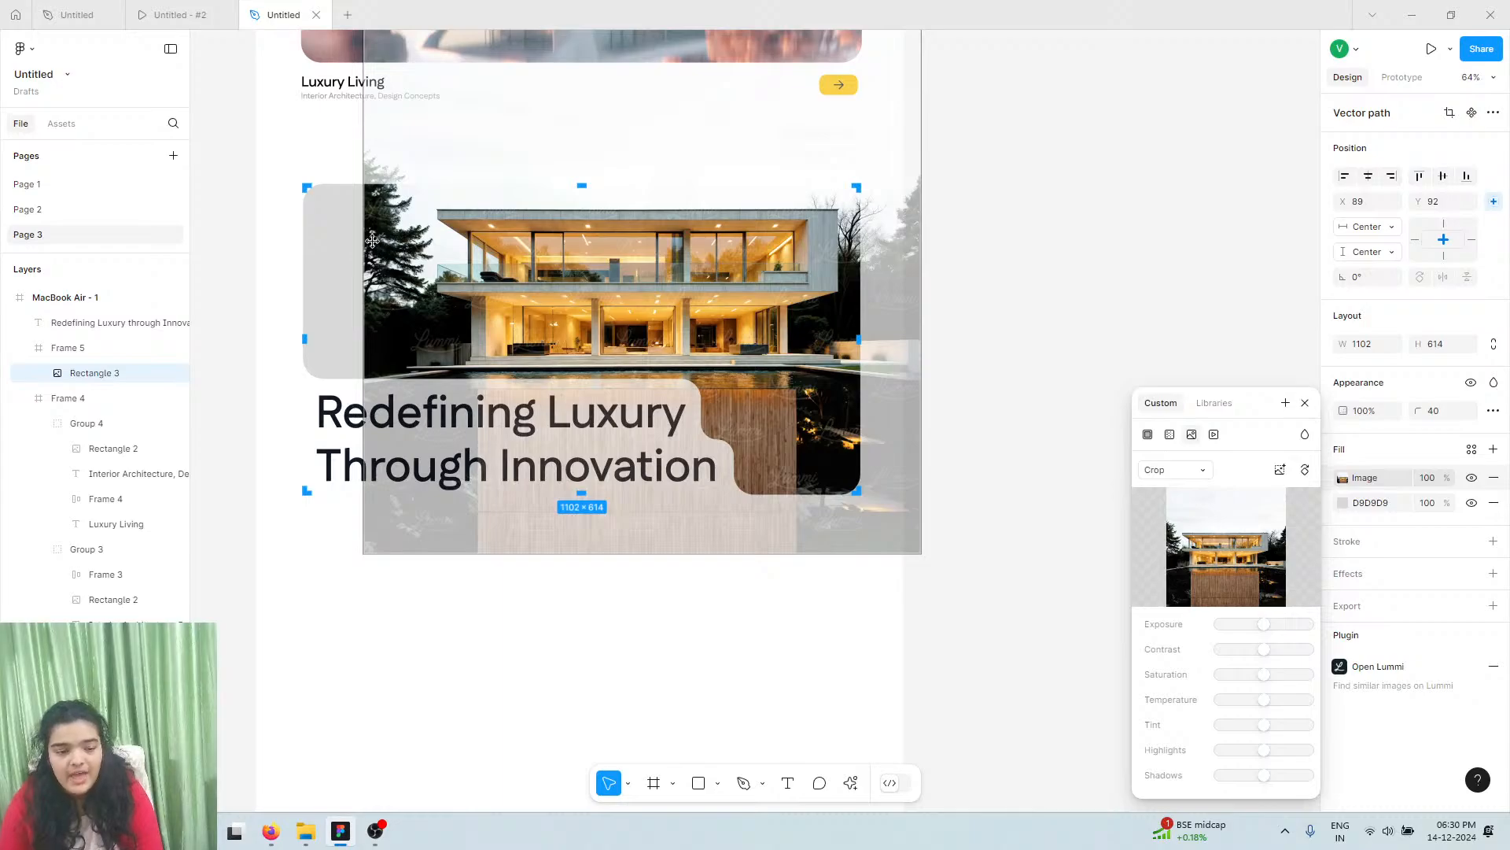
pyautogui.moveTo(369, 235); pyautogui.dragTo(297, 240)
pyautogui.hotkey('ctrl', 'z')
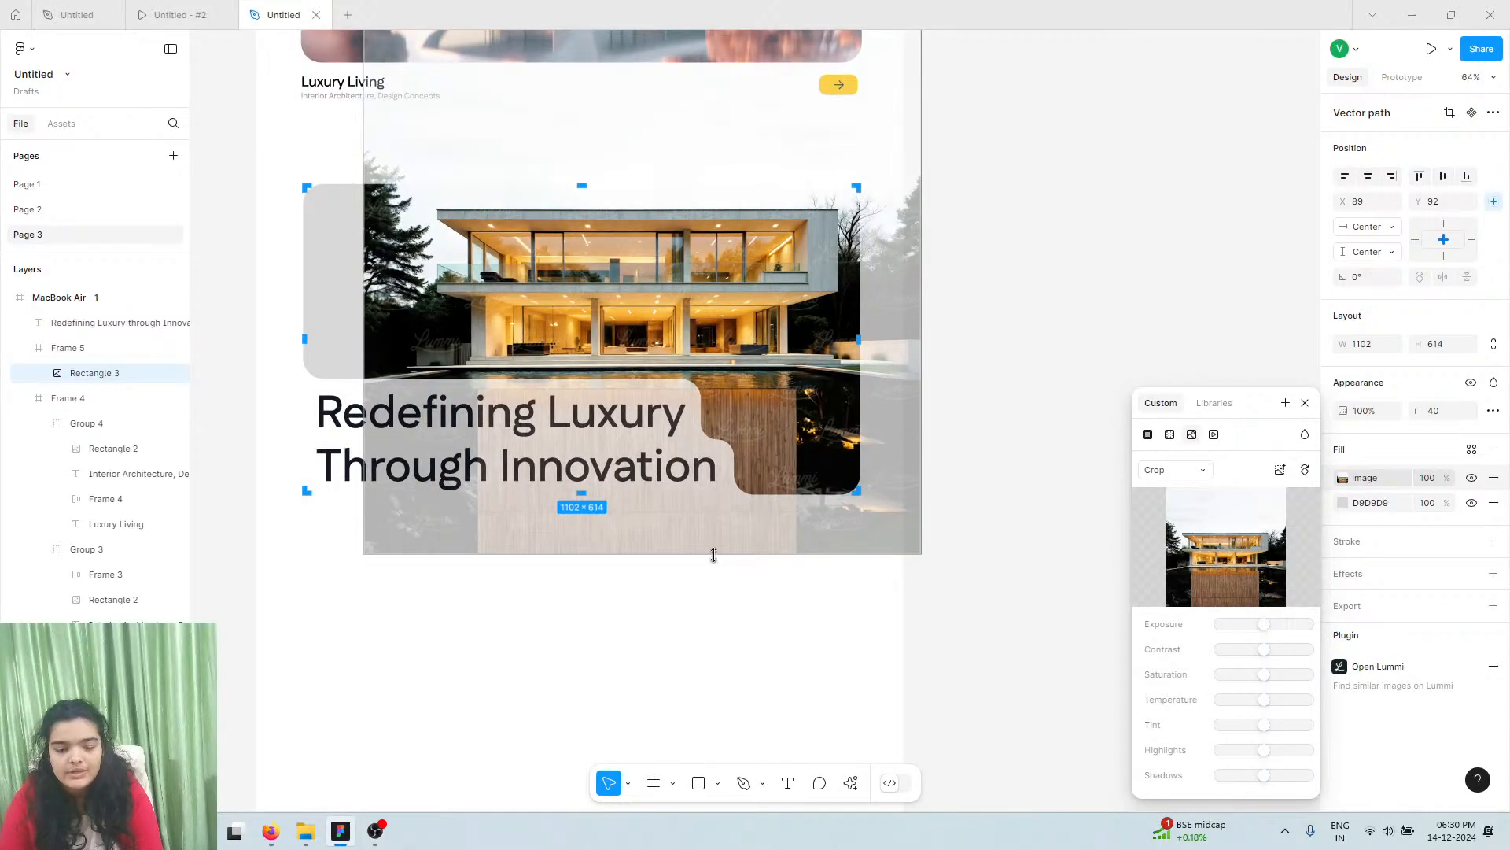
pyautogui.moveTo(713, 554); pyautogui.dragTo(718, 627)
pyautogui.moveTo(661, 531); pyautogui.dragTo(642, 496)
pyautogui.moveTo(642, 498); pyautogui.dragTo(639, 499)
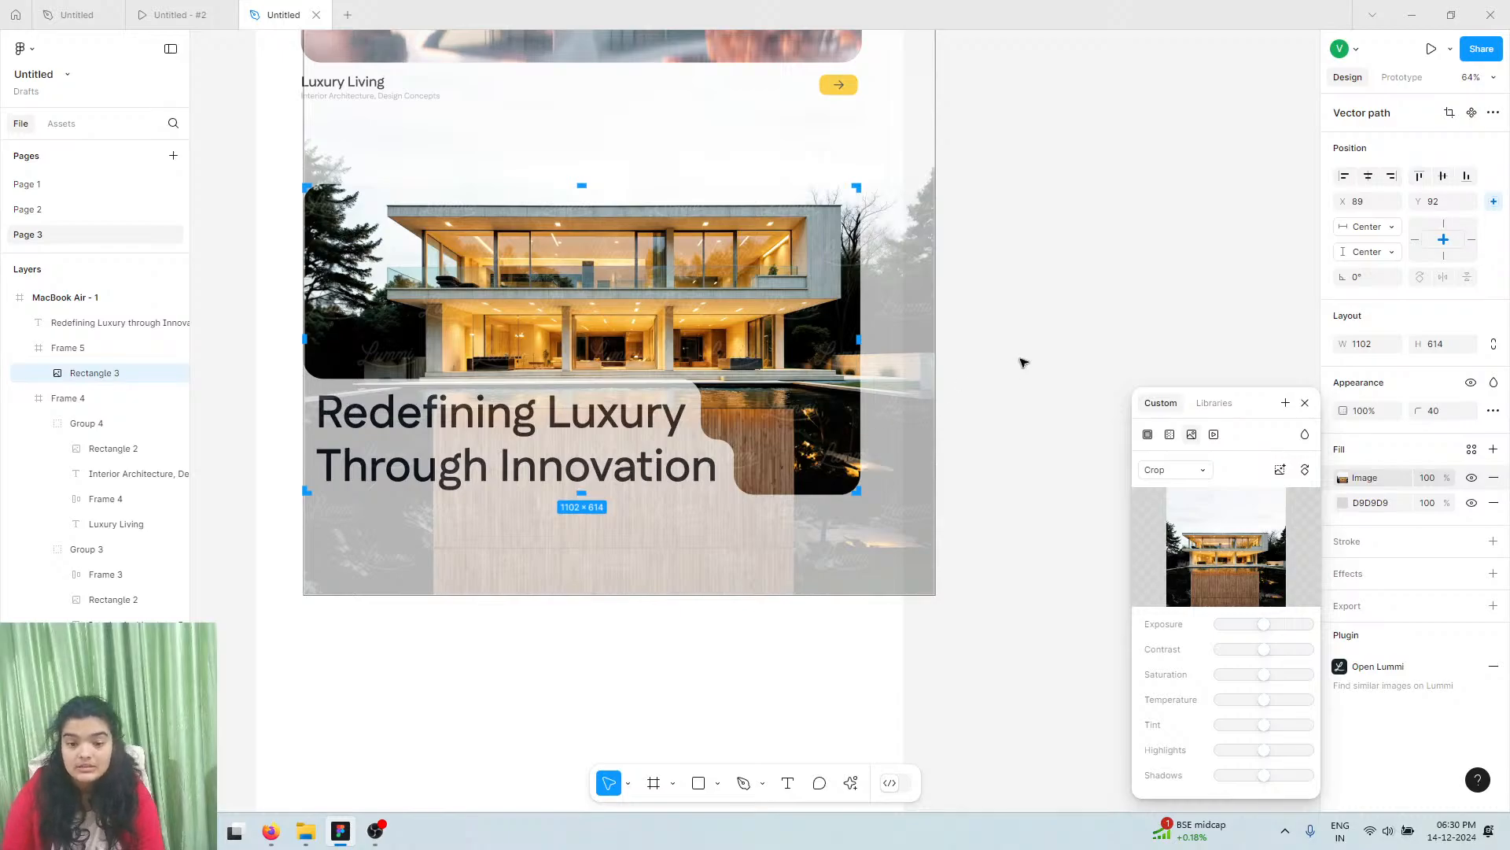
pyautogui.click(1021, 360)
# Reopen the photo's crop and nudge the image slightly up before applying
pyautogui.click(954, 371)
pyautogui.click(723, 340)
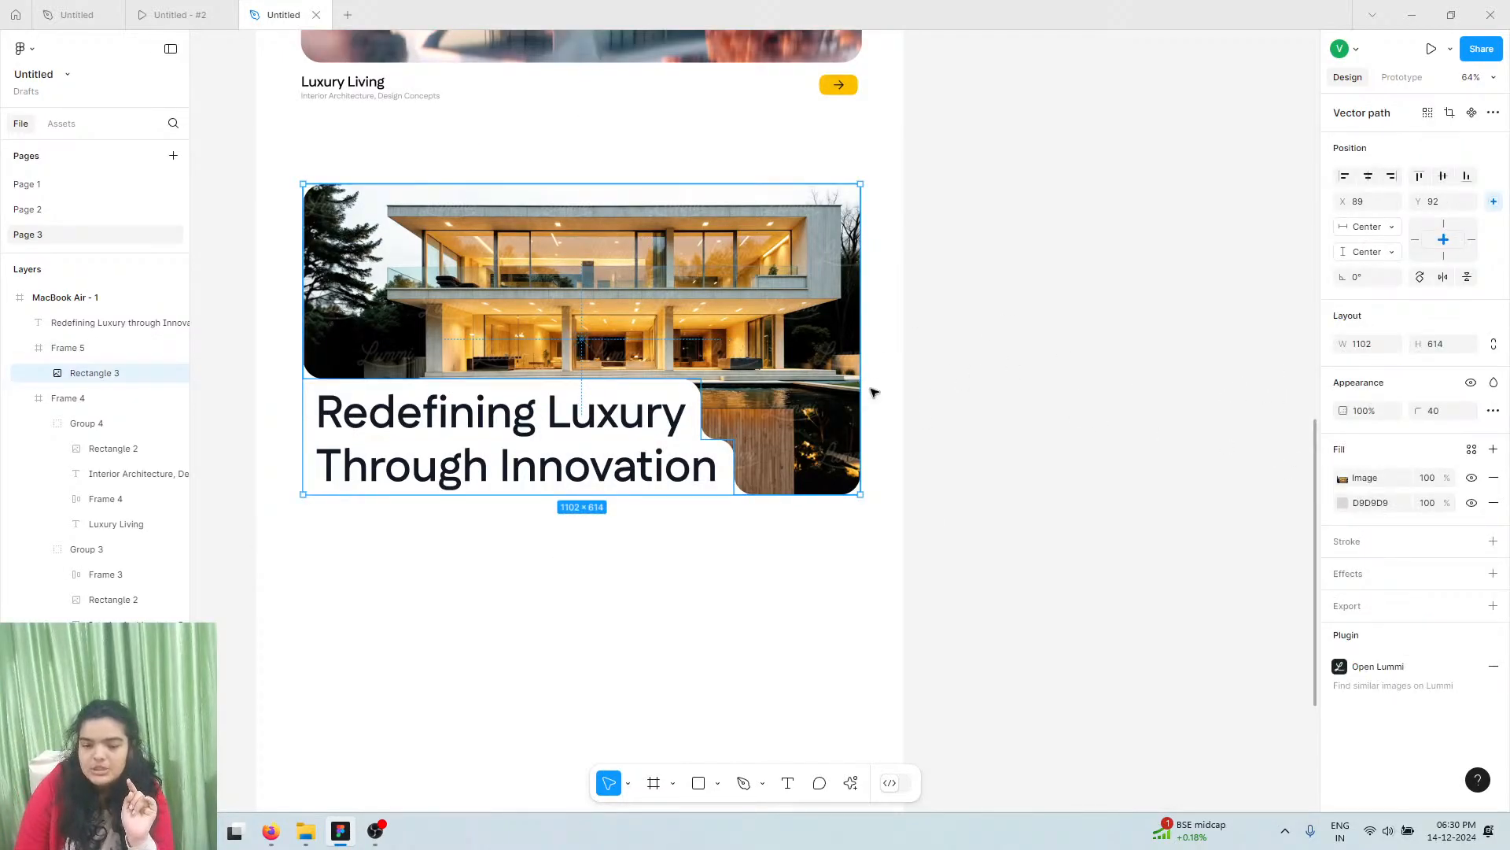
pyautogui.click(1343, 477)
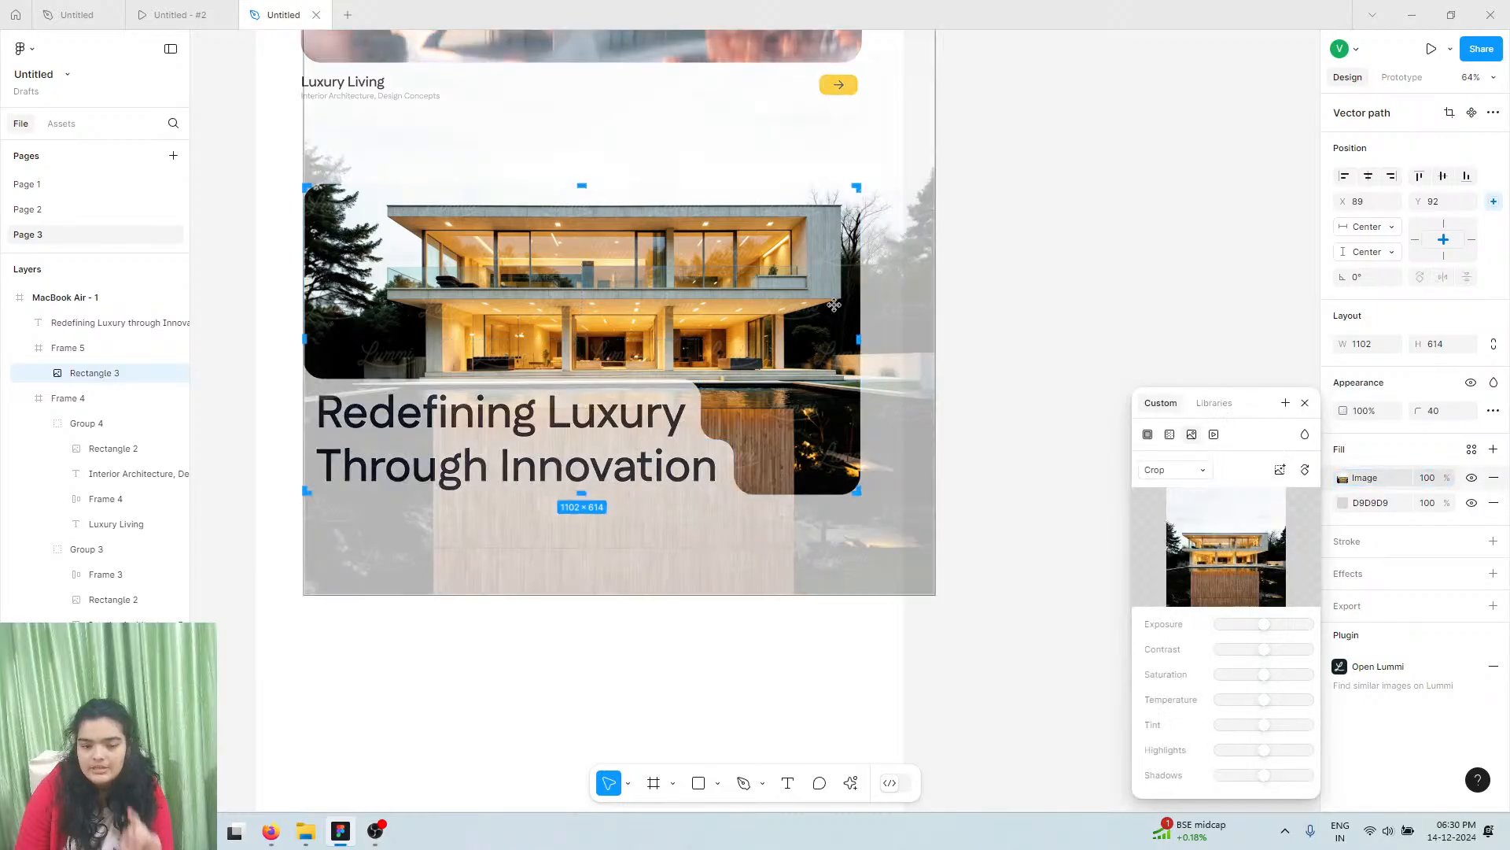
pyautogui.moveTo(777, 294); pyautogui.dragTo(776, 284)
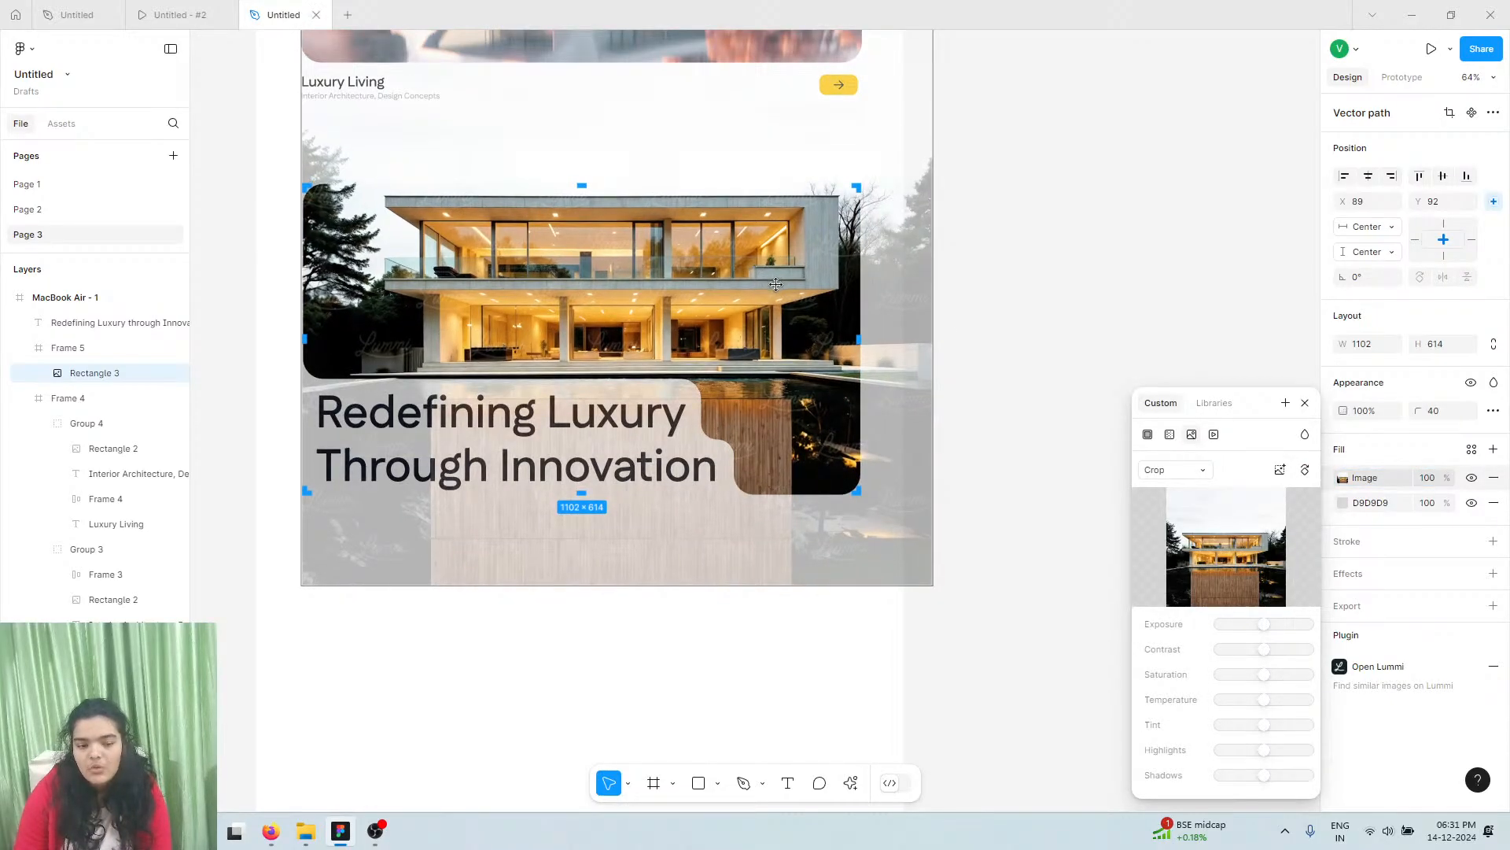
pyautogui.click(1042, 248)
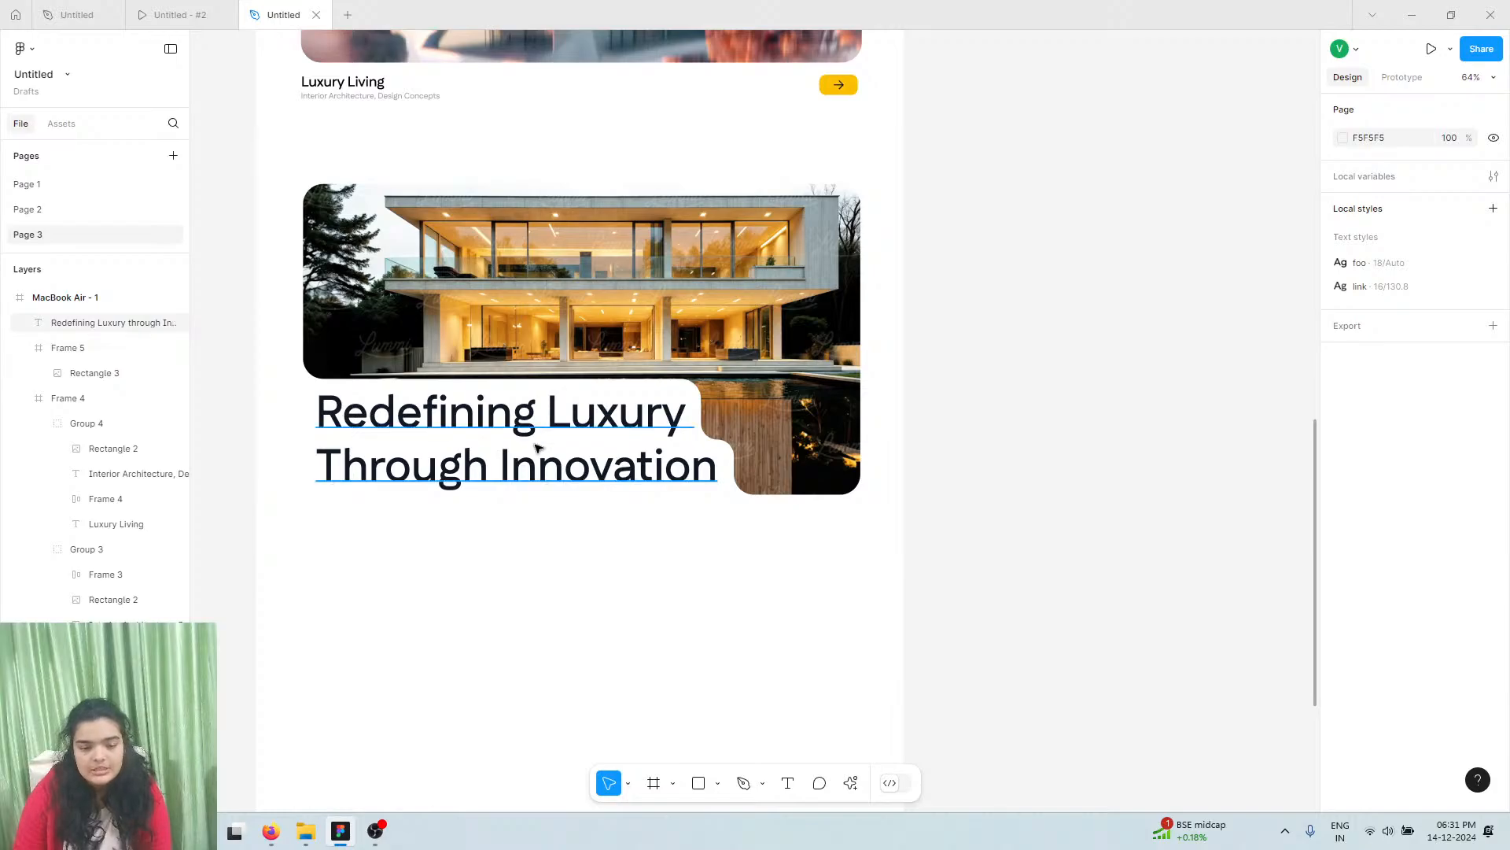
# Set the headline's line height to 122% and nudge it down to Y 2743
pyautogui.click(561, 456)
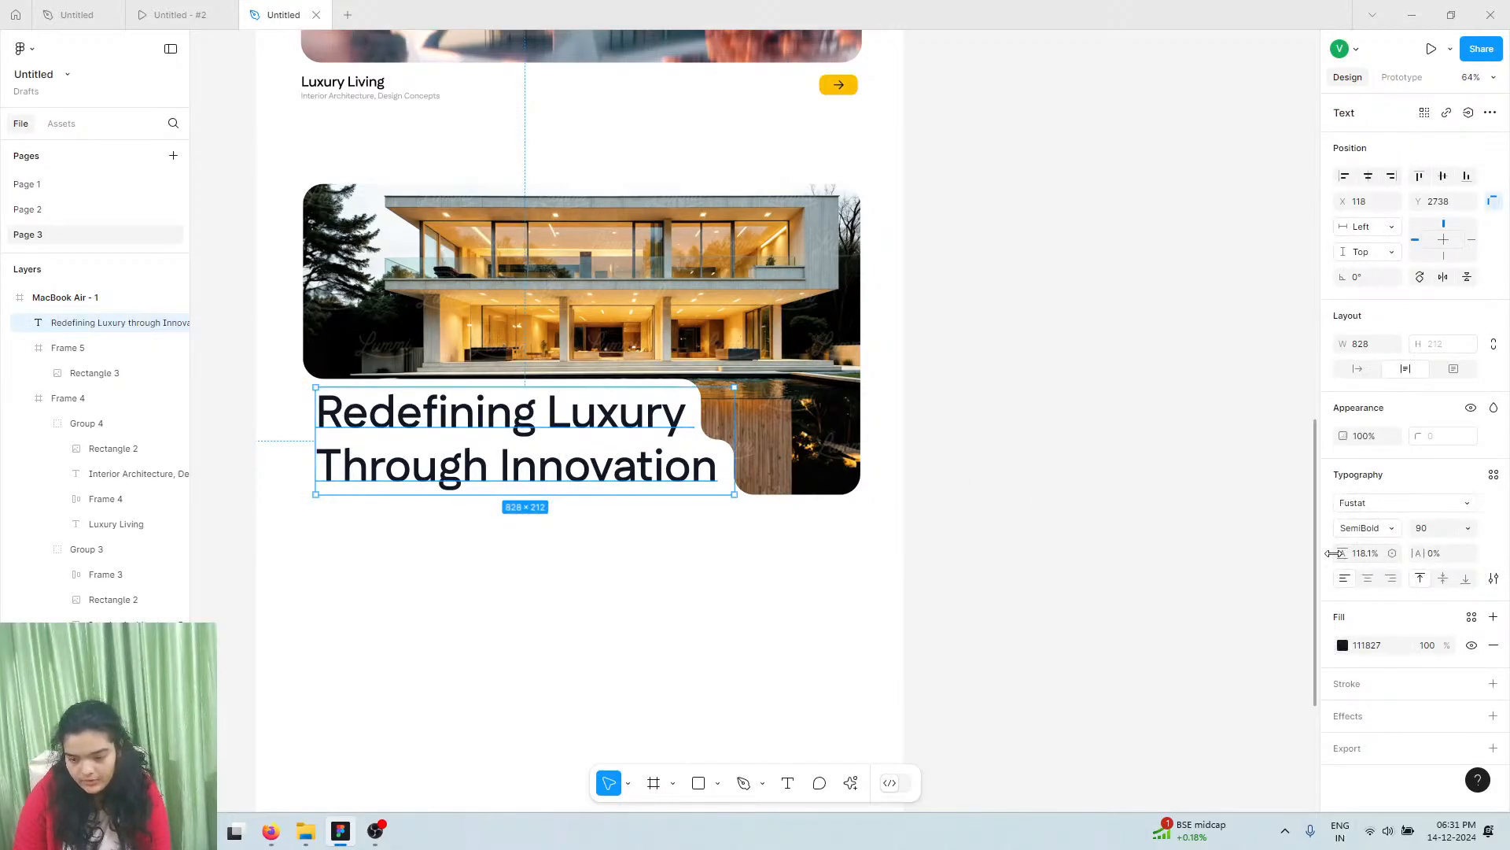
pyautogui.moveTo(1341, 555); pyautogui.dragTo(1347, 537)
pyautogui.moveTo(431, 468); pyautogui.dragTo(432, 470)
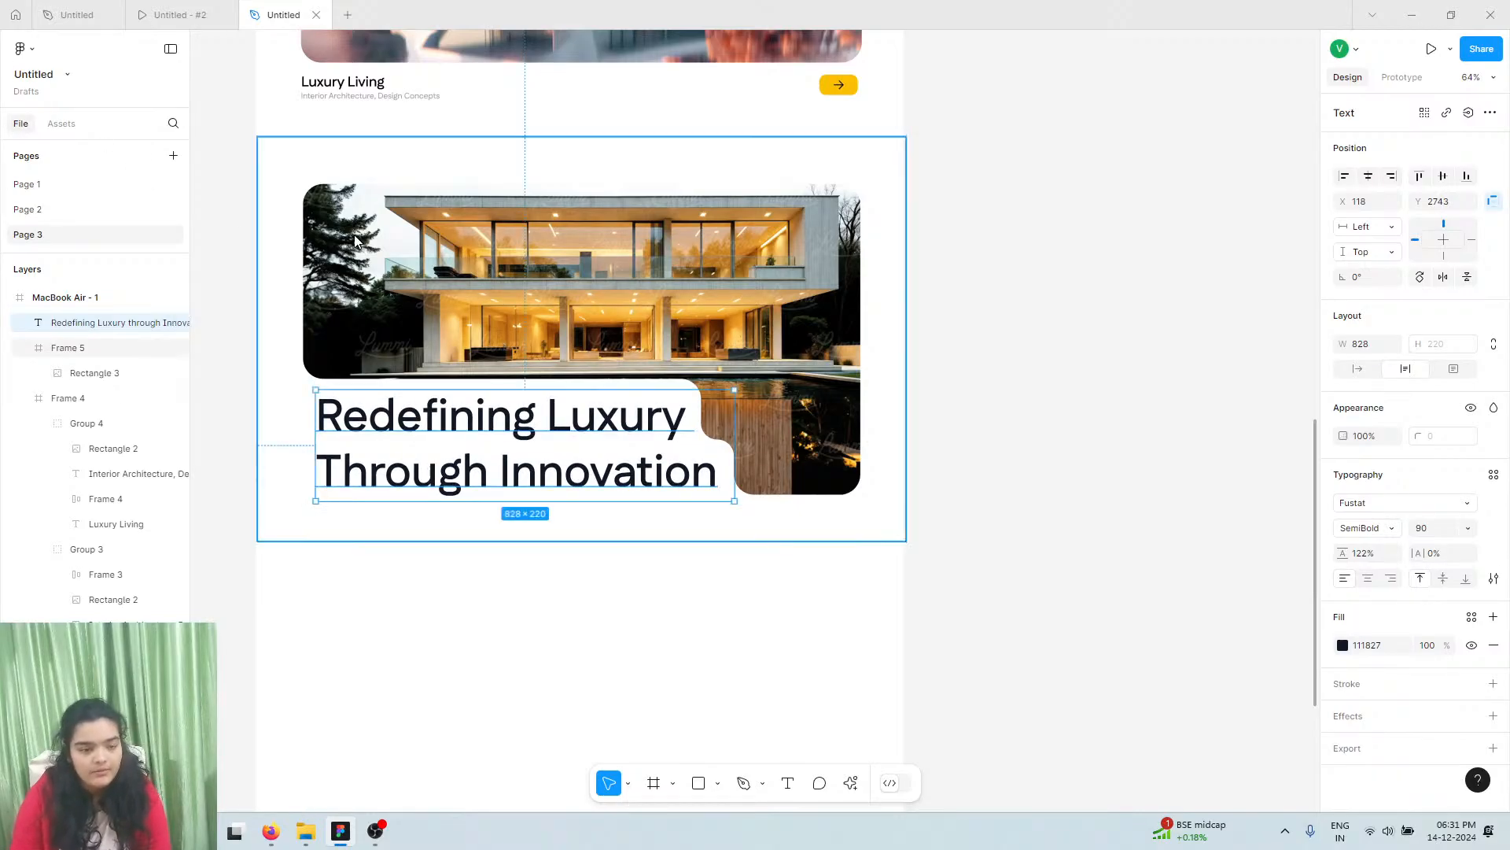
# Switch to the 'Untitled - #2' prototype preview and scroll up to the 'Real Estate Simplified' hero
pyautogui.click(177, 9)
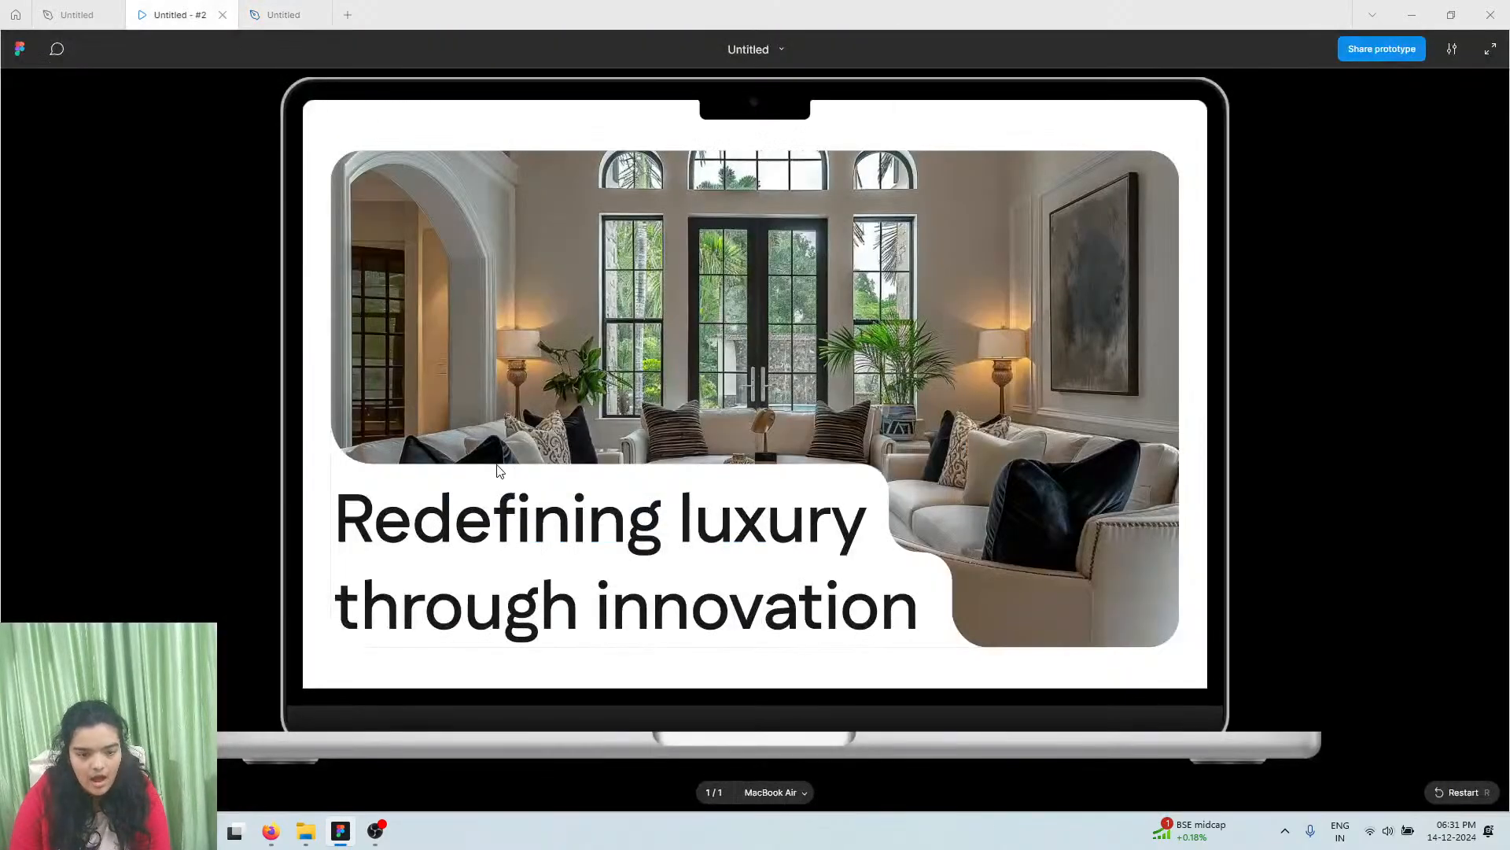
pyautogui.scroll(2, 497, 470)
pyautogui.scroll(-1, 497, 470)
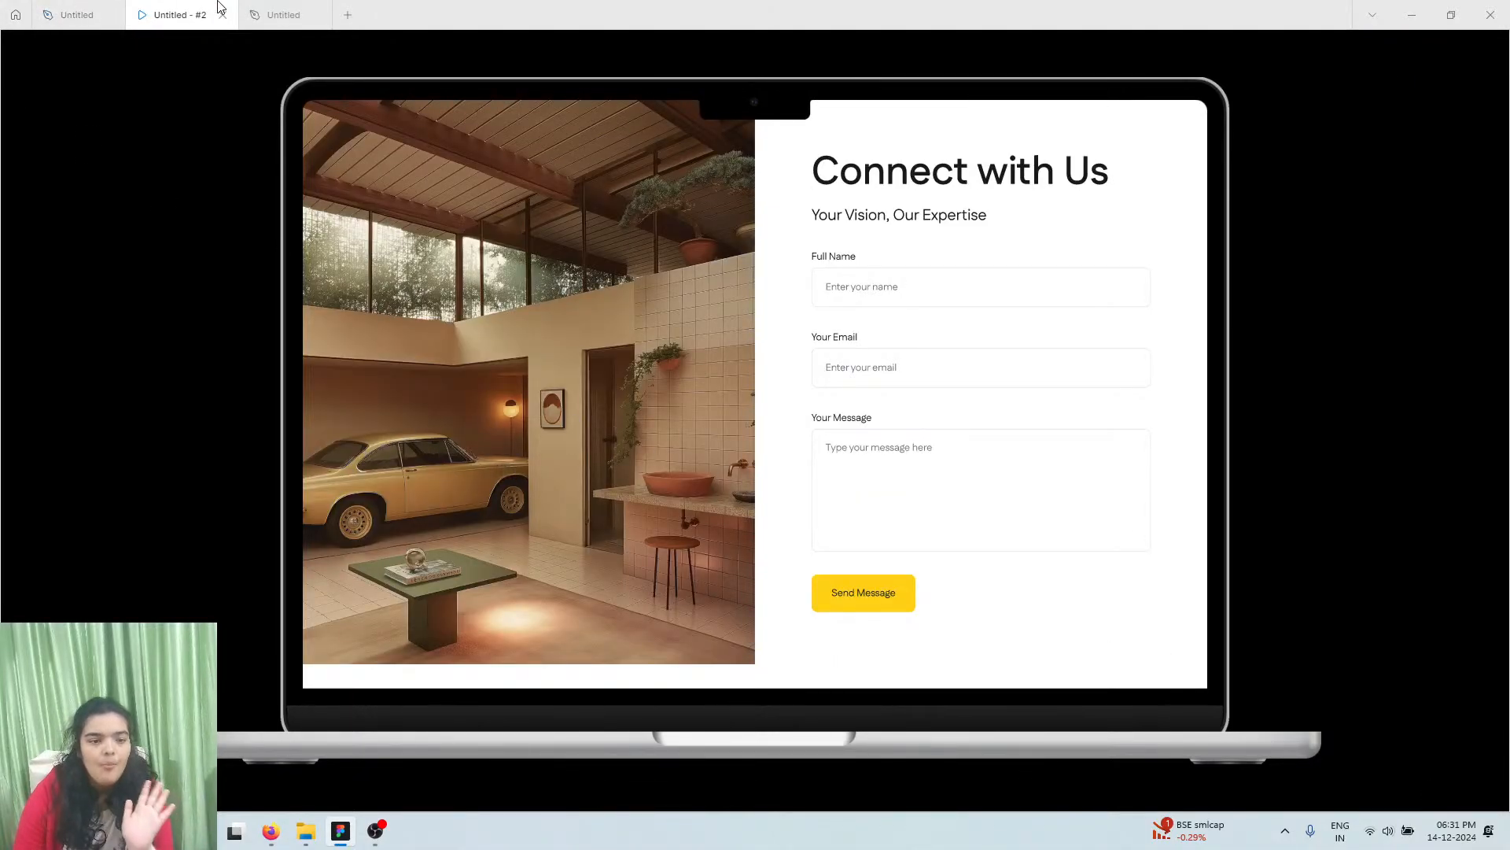
pyautogui.scroll(2, 516, 320)
pyautogui.scroll(15, 516, 319)
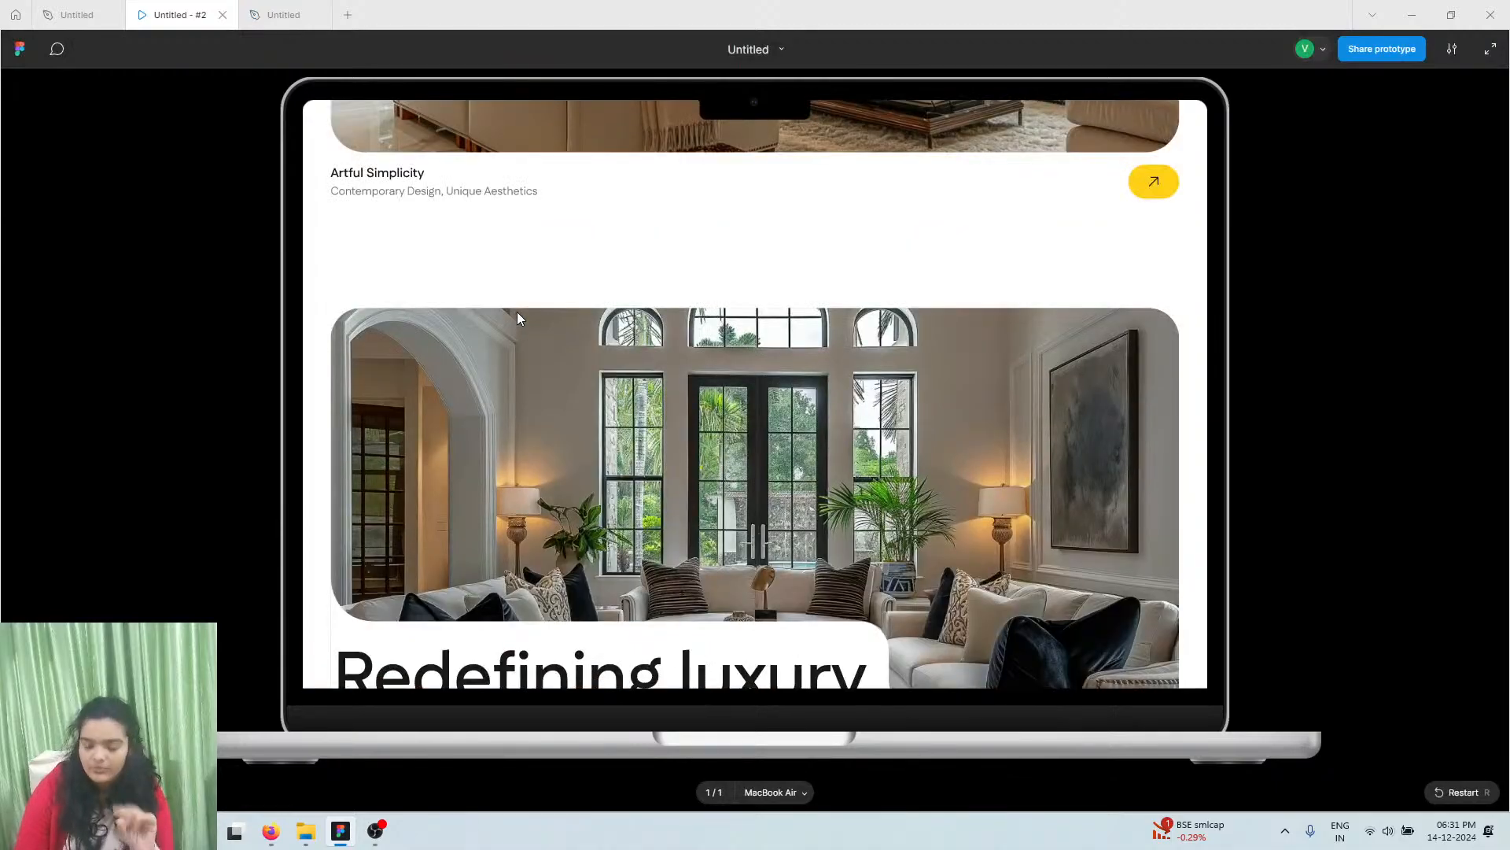
pyautogui.scroll(-2, 516, 318)
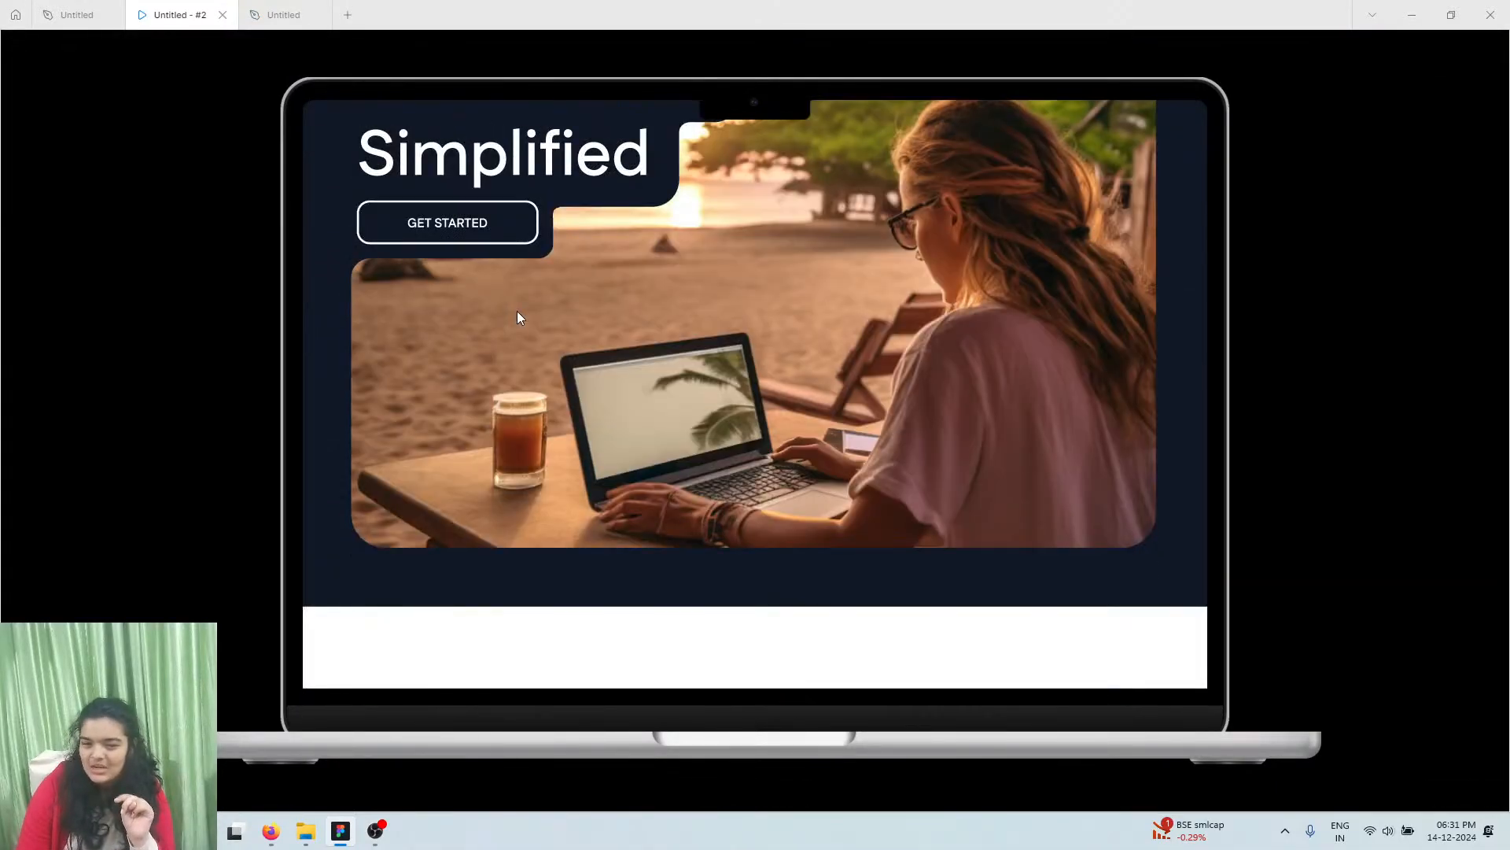
pyautogui.scroll(2, 517, 317)
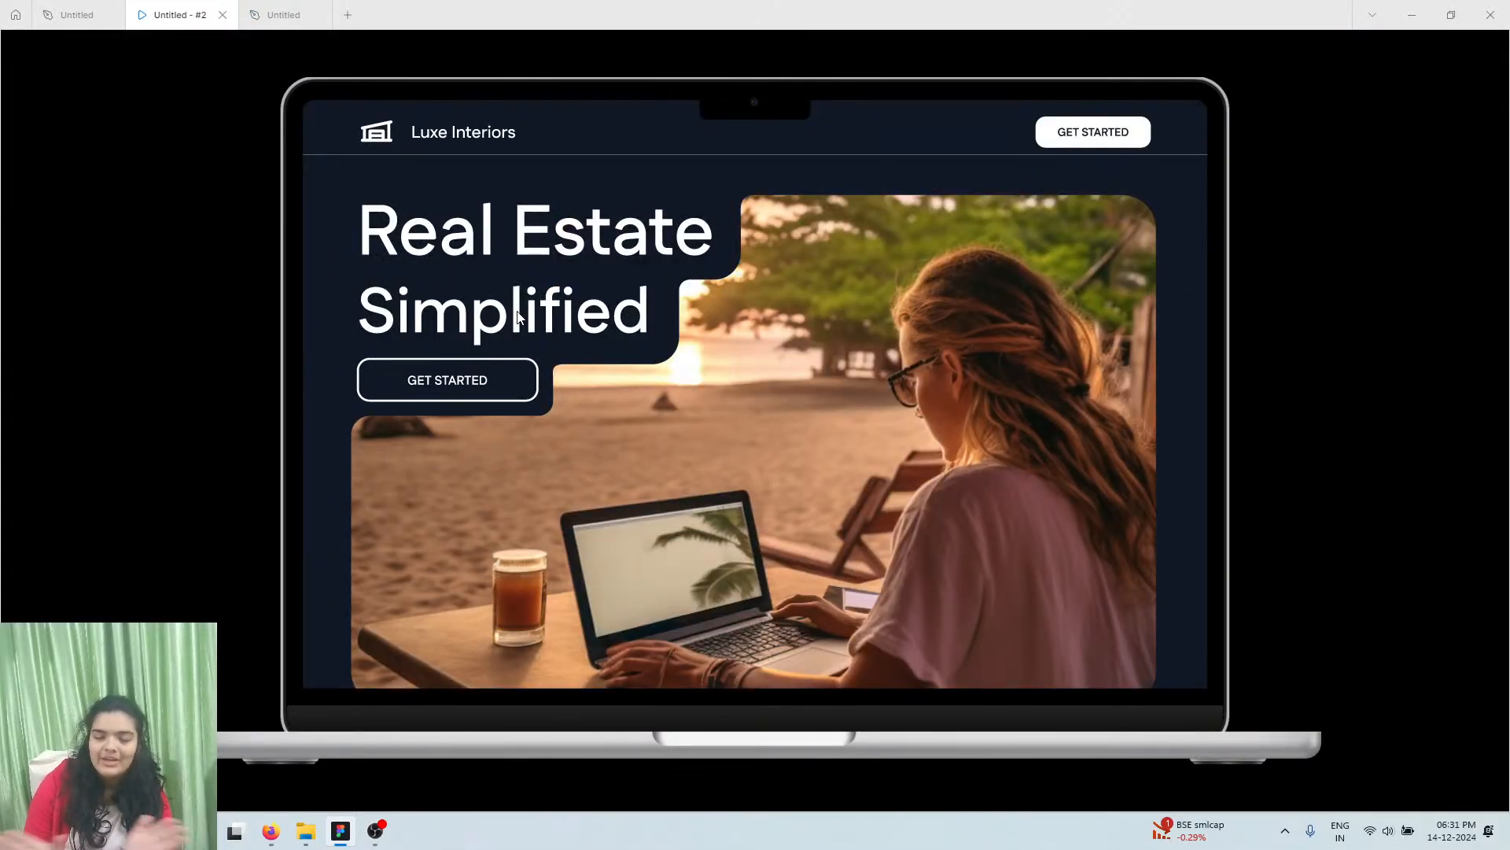
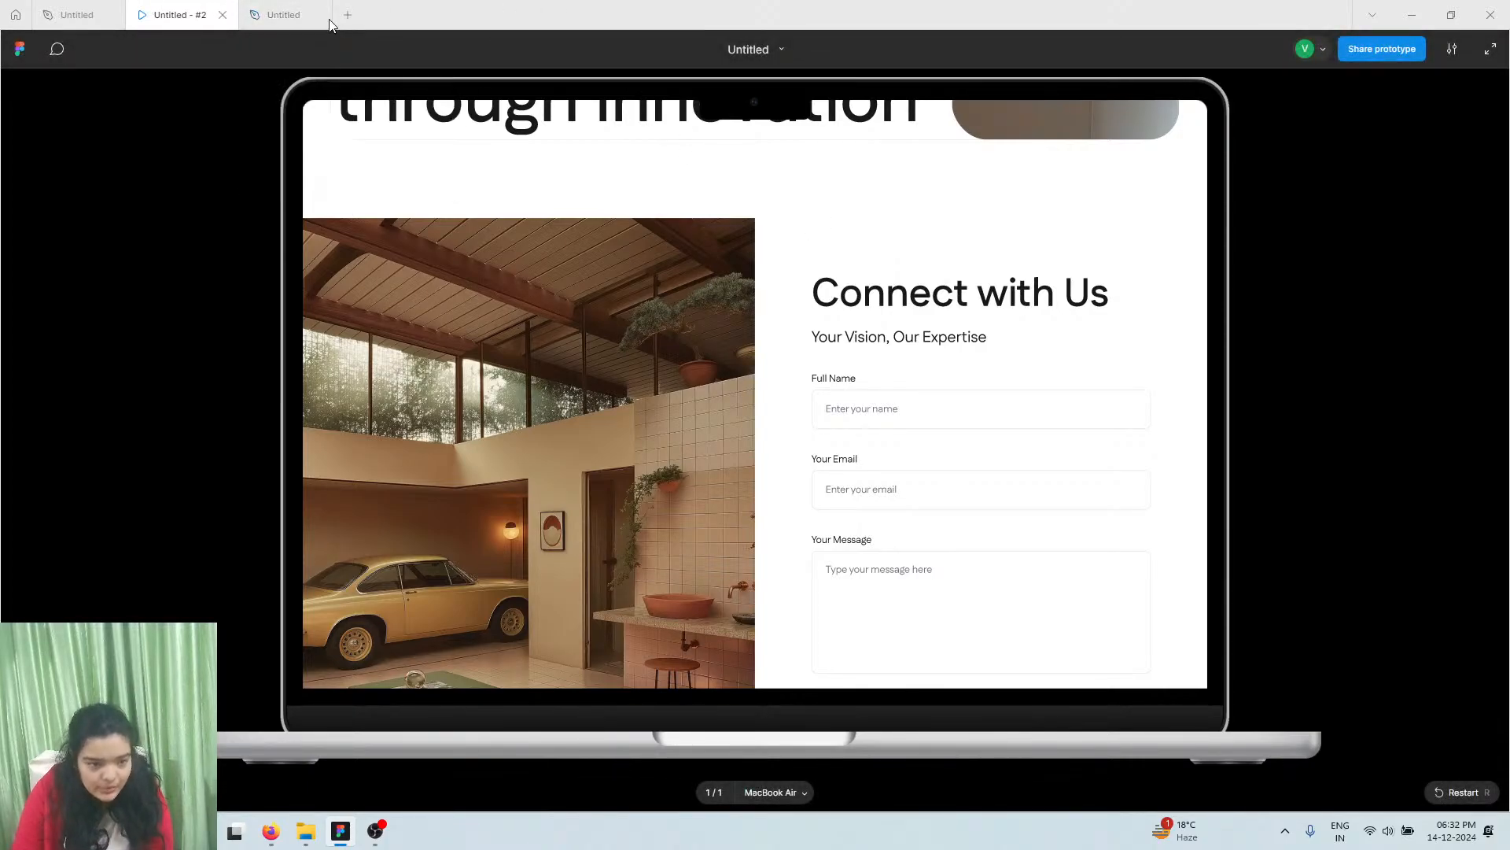
# Leave the contact-section prototype preview and go back to the third 'Untitled' design tab
pyautogui.scroll(-4, 402, 228)
pyautogui.scroll(3, 406, 252)
pyautogui.scroll(-1, 440, 283)
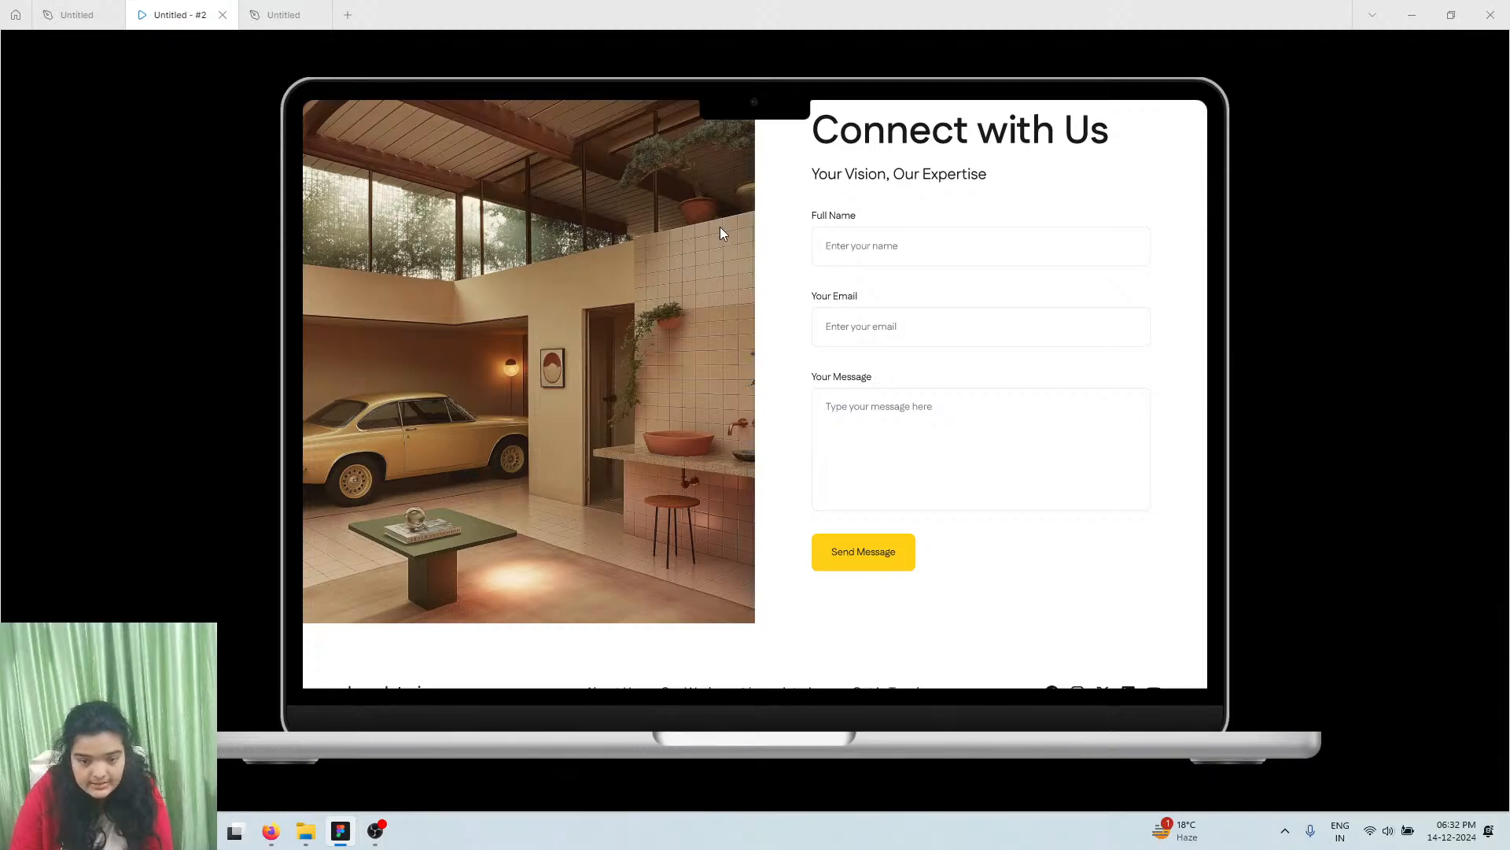
pyautogui.click(279, 14)
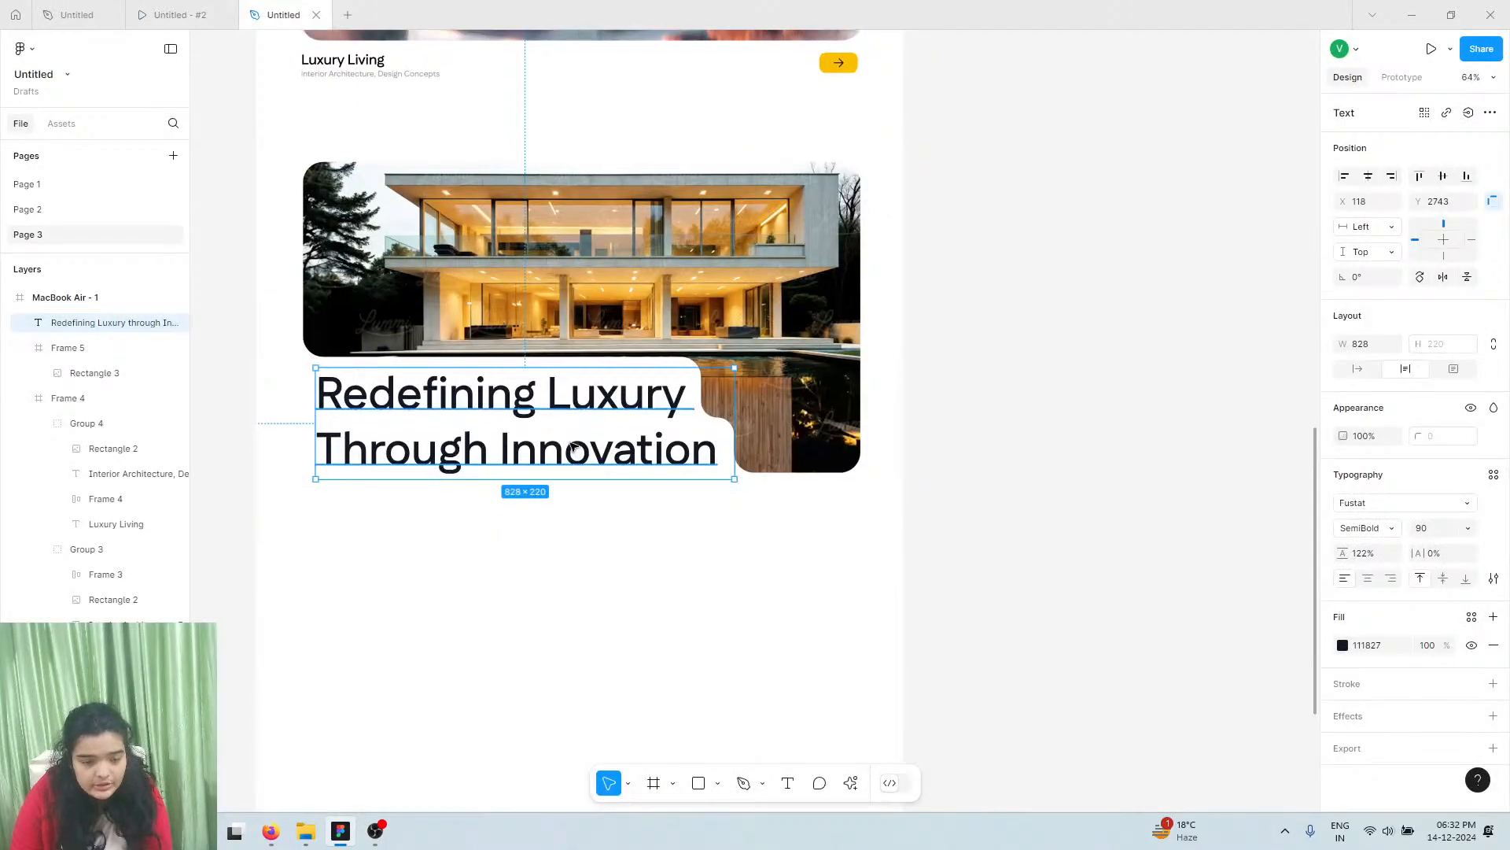
# Draw a 1280-wide frame below the Redefining Luxury block and set its height to 832
pyautogui.scroll(-3, 572, 446)
pyautogui.click(656, 783)
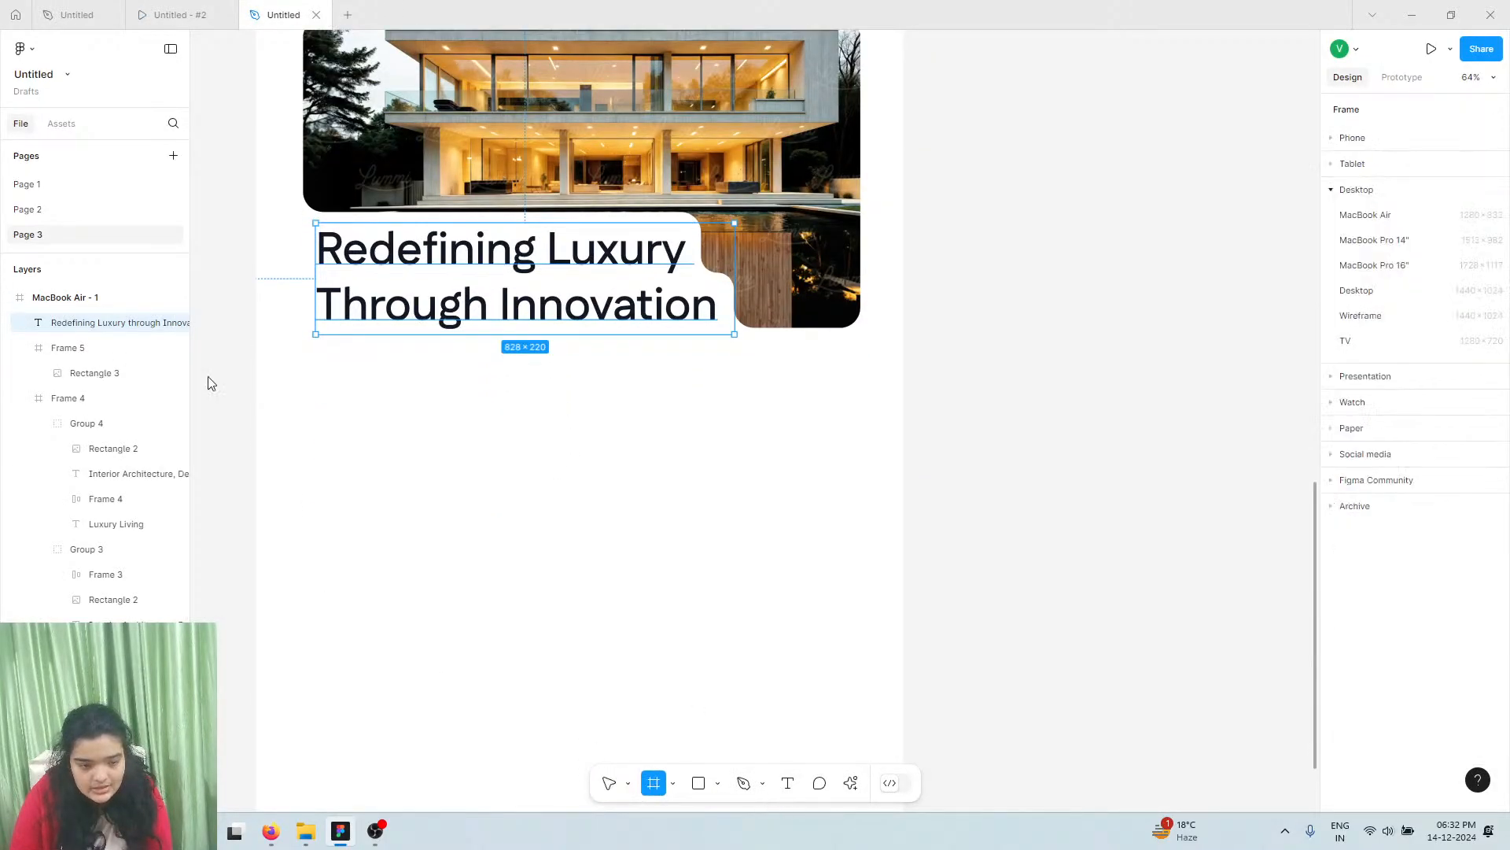
pyautogui.moveTo(261, 371); pyautogui.dragTo(901, 680)
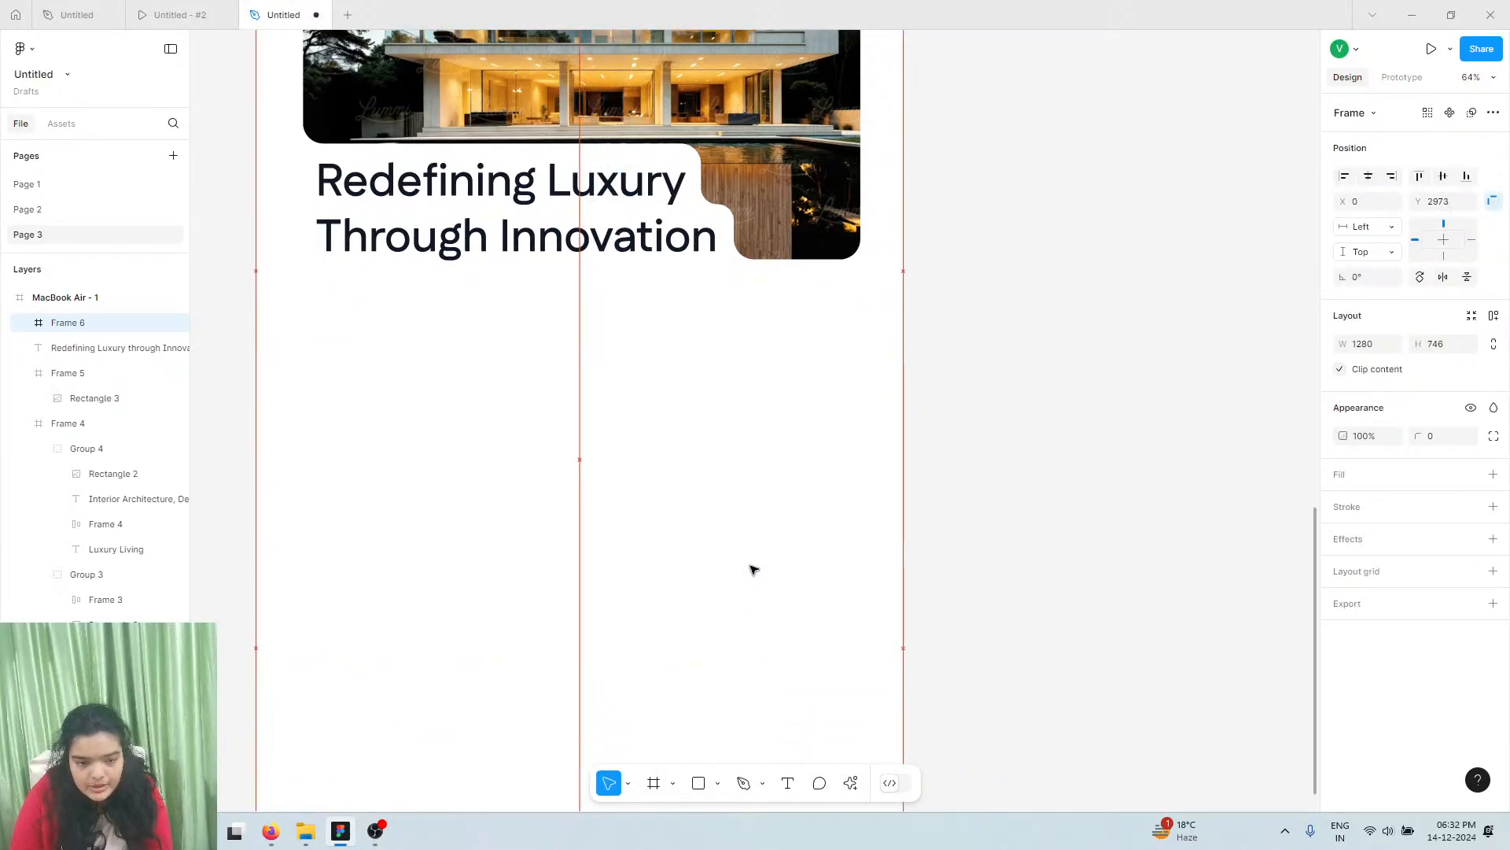
pyautogui.moveTo(752, 560); pyautogui.dragTo(755, 590)
pyautogui.click(858, 268)
pyautogui.click(799, 353)
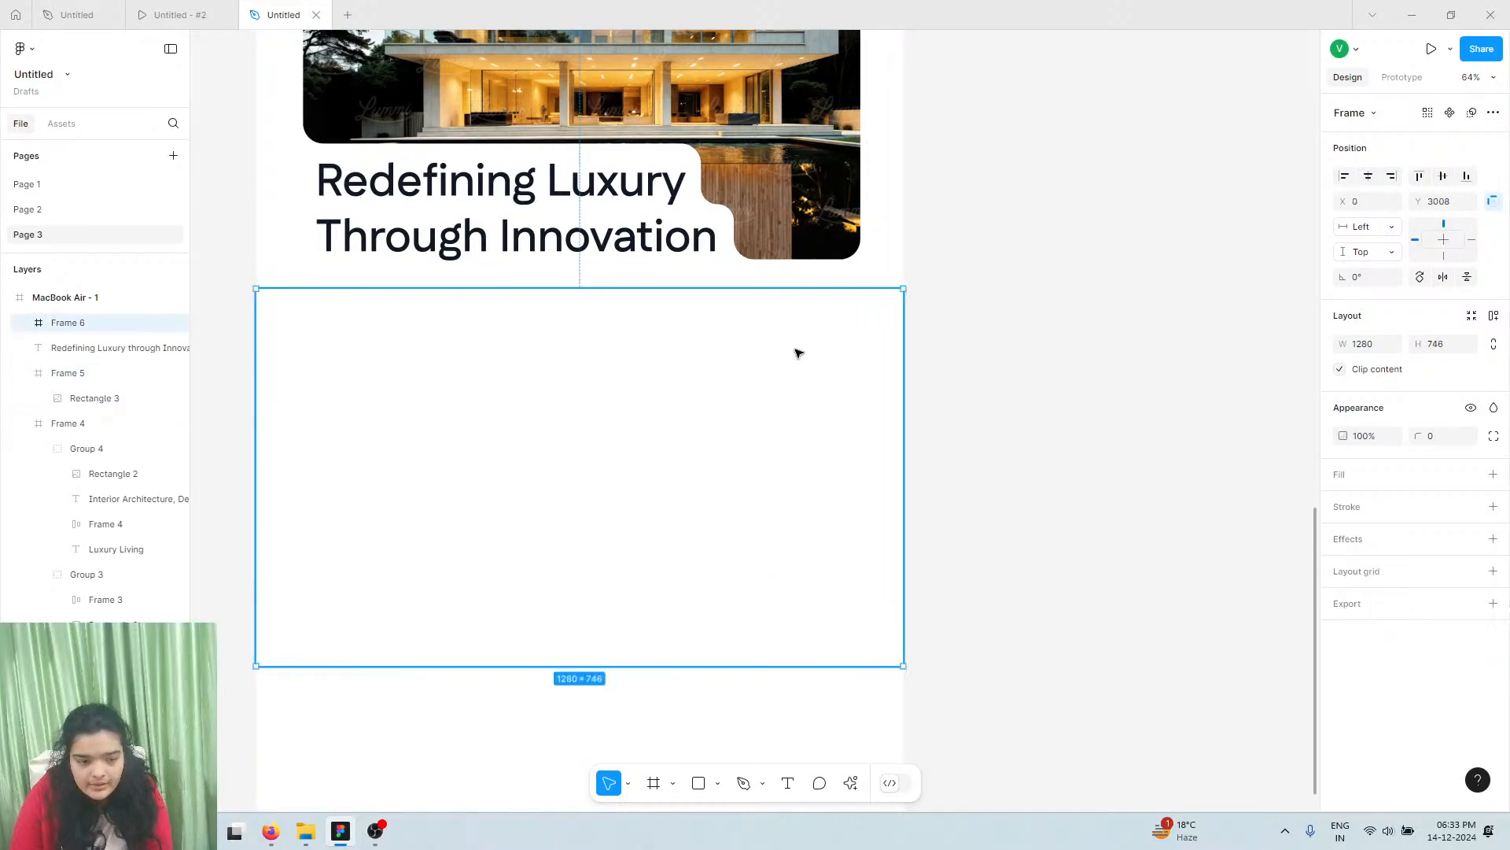
pyautogui.moveTo(798, 354); pyautogui.dragTo(752, 375)
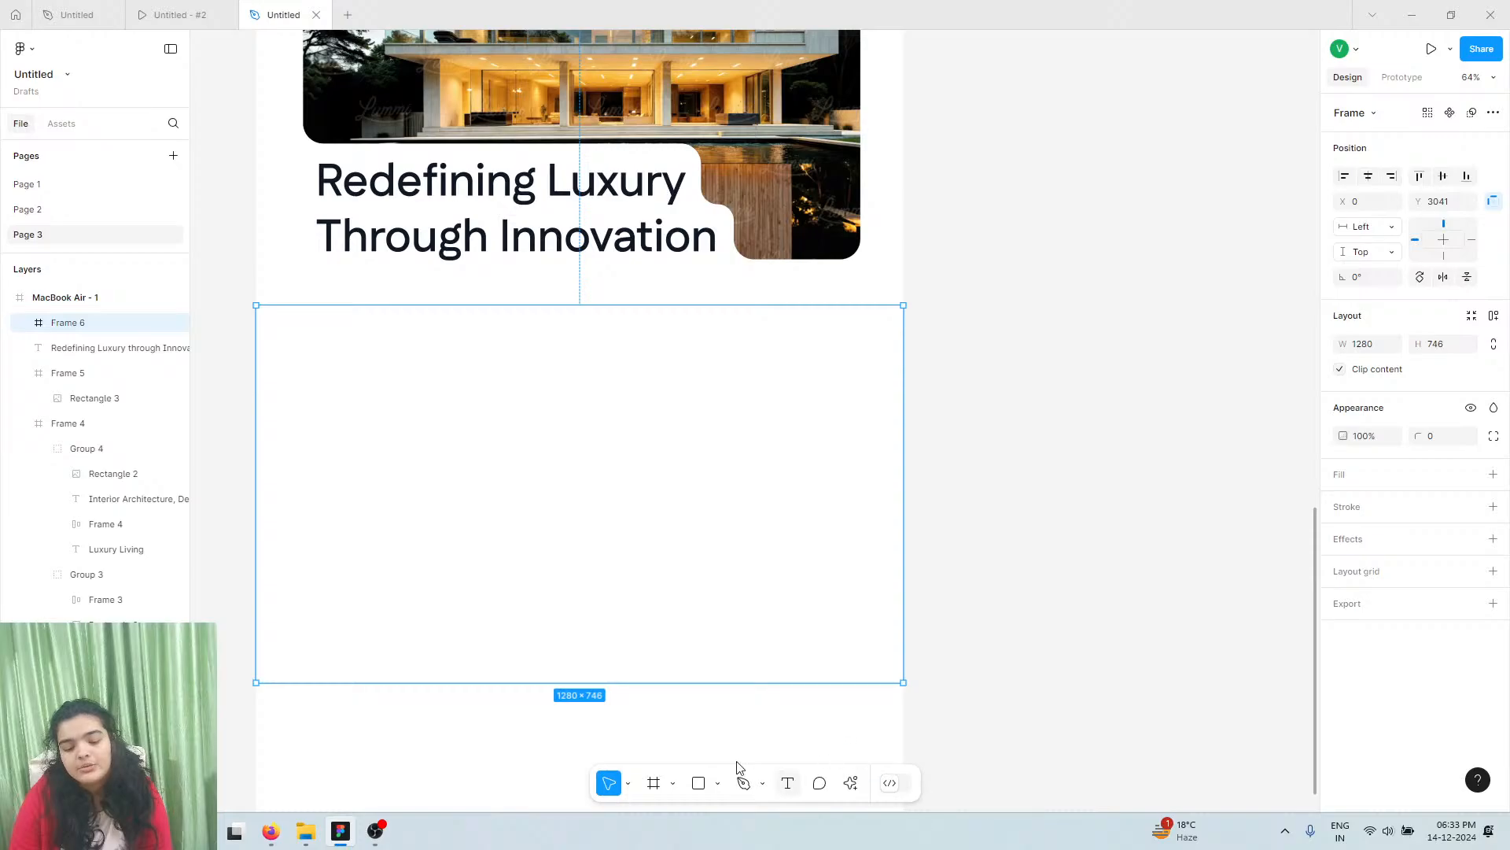
pyautogui.moveTo(716, 689); pyautogui.dragTo(719, 701)
pyautogui.click(1434, 345)
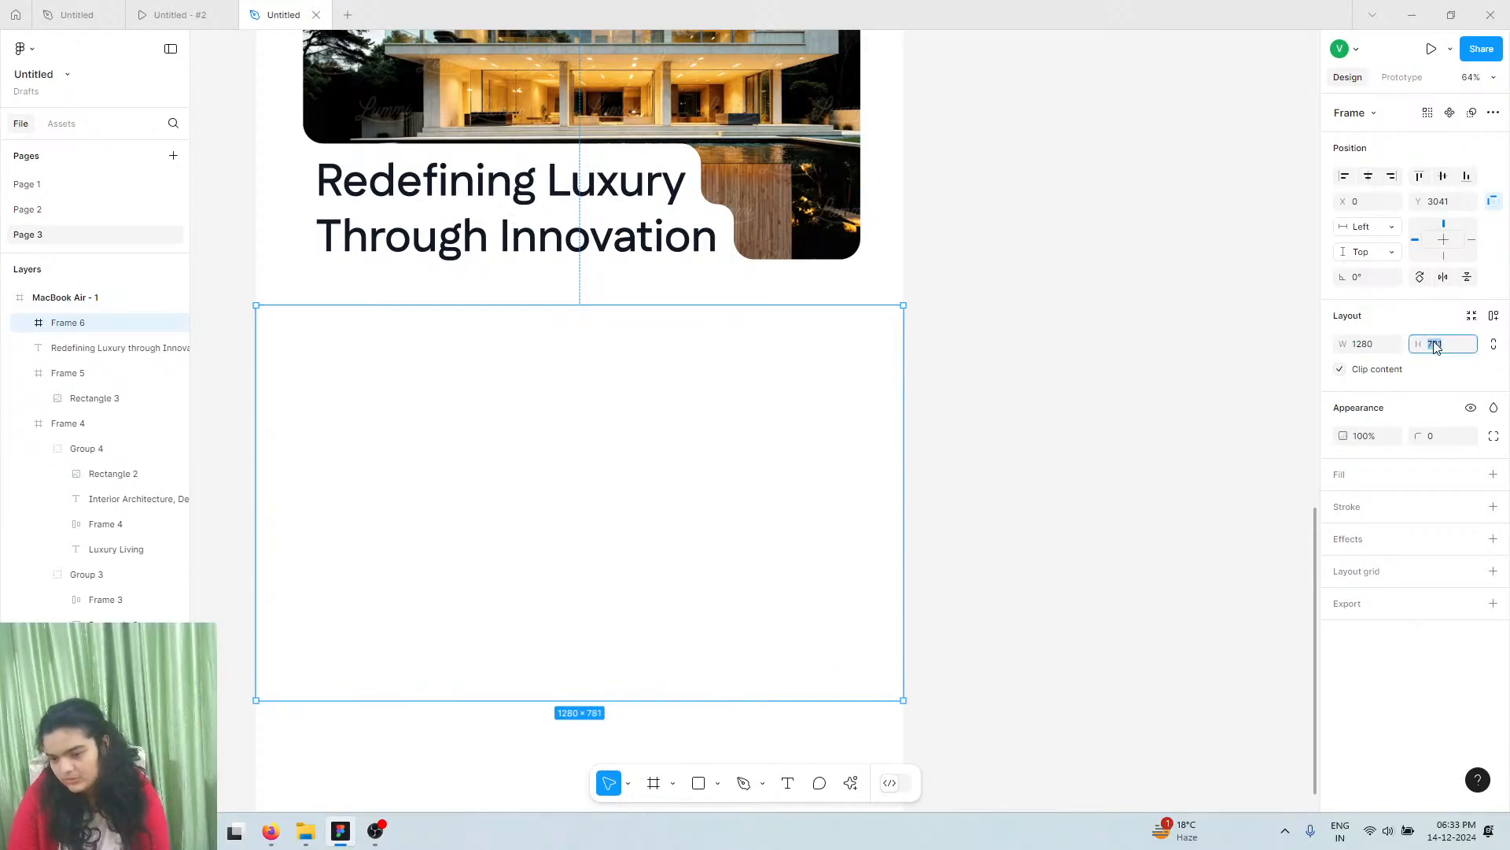
pyautogui.write('832')
pyautogui.press('Return')
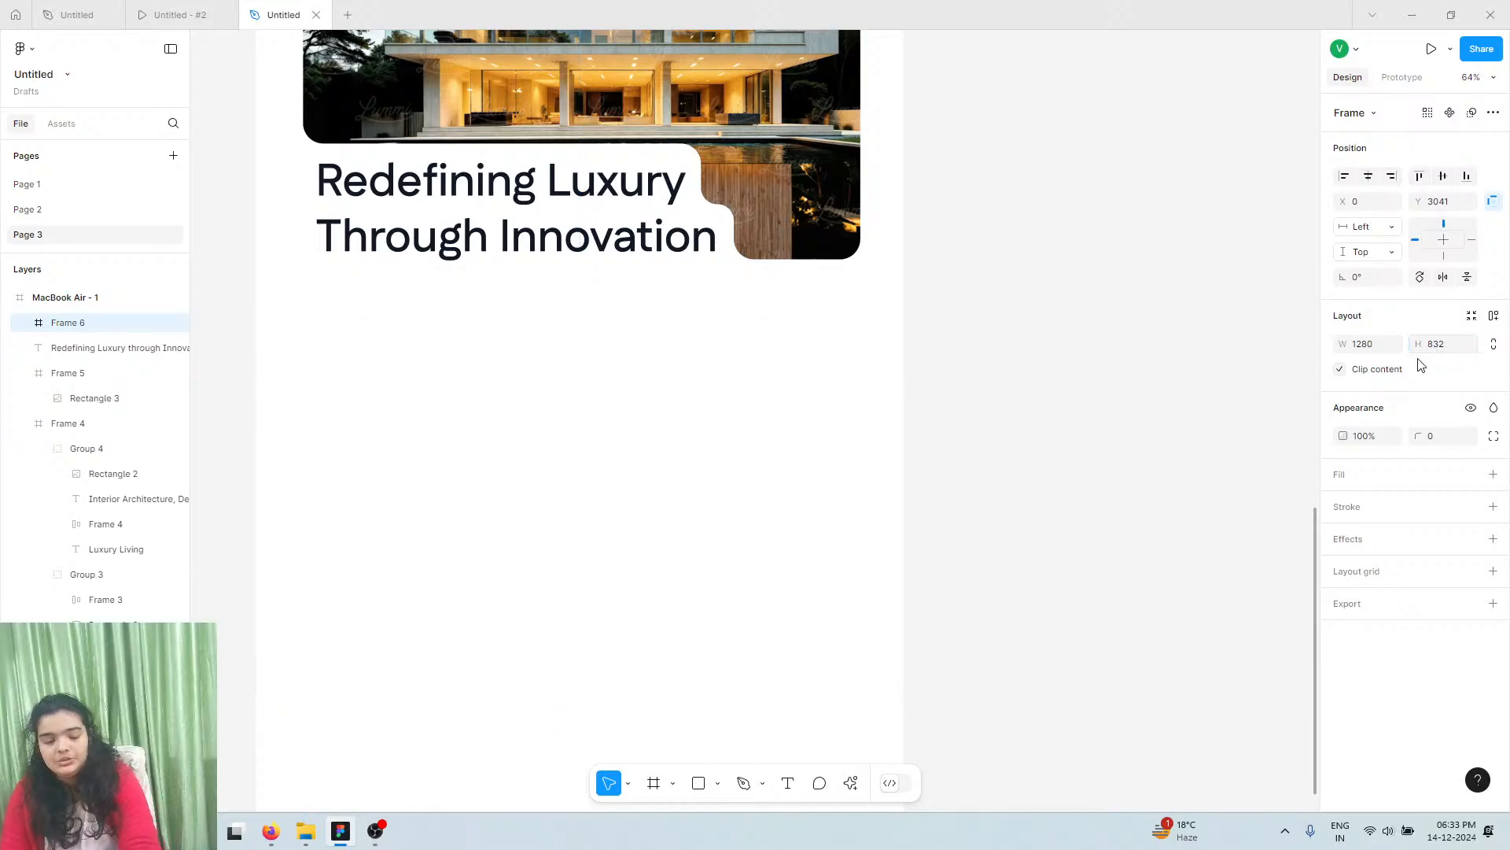
# Draw a 640×832 frame filling the left half of the new section
pyautogui.hscroll(-3, 708, 669)
pyautogui.hscroll(-2, 739, 753)
pyautogui.scroll(-2, 731, 753)
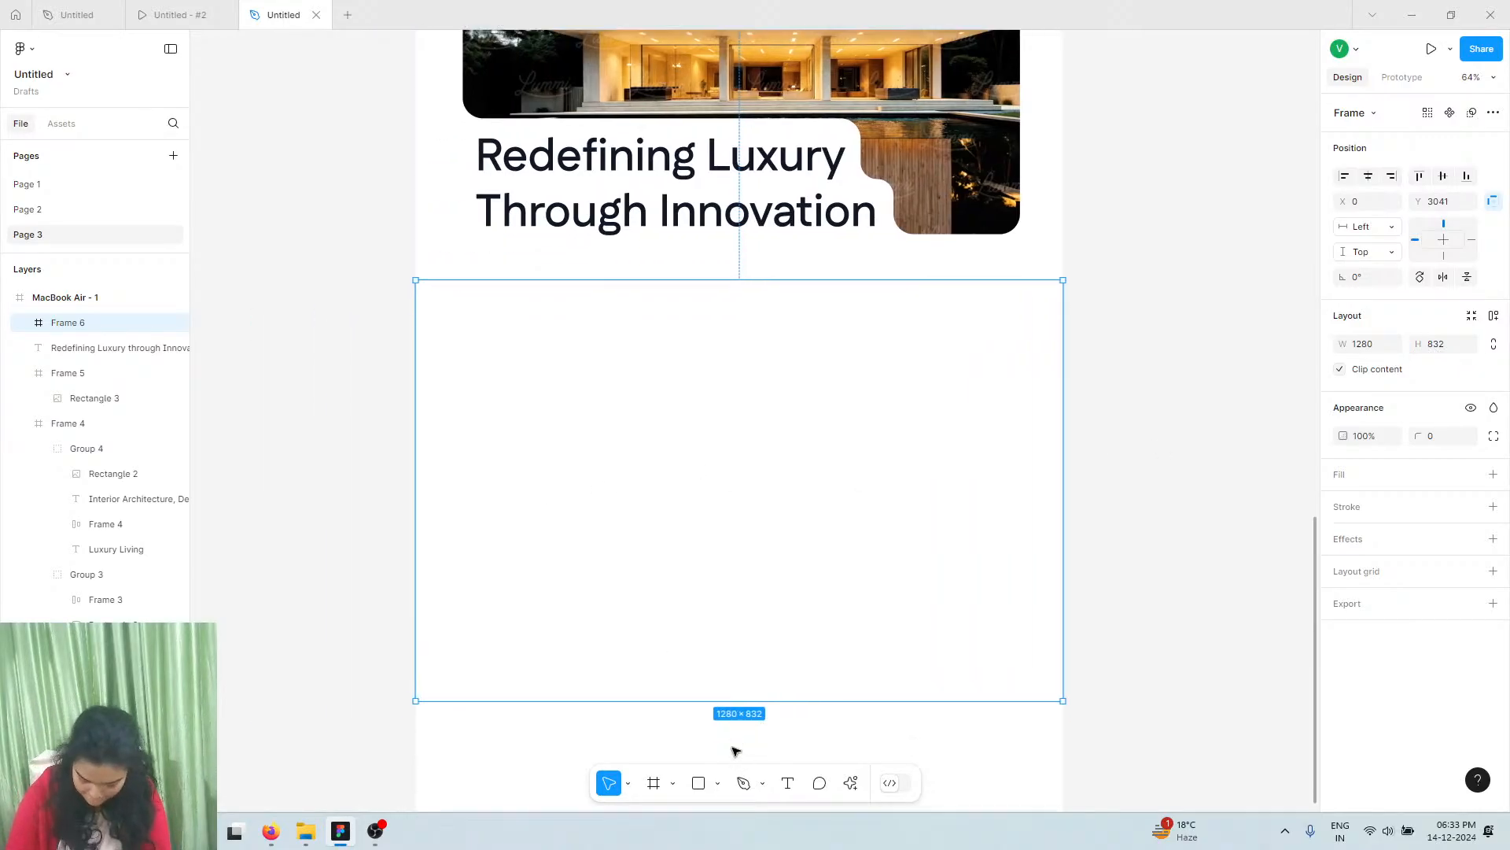
pyautogui.click(672, 784)
pyautogui.click(658, 785)
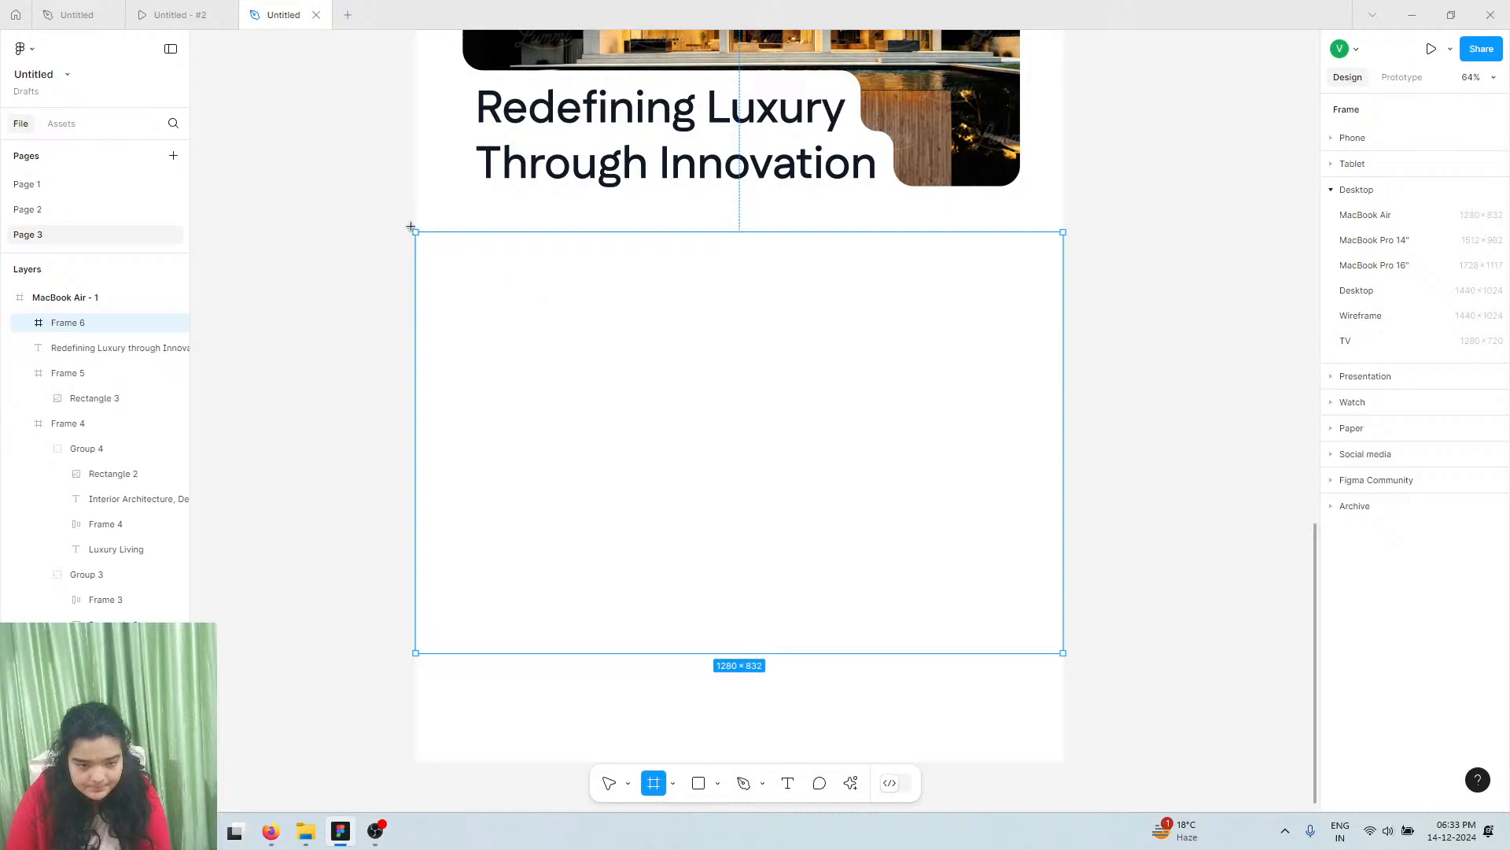
pyautogui.moveTo(416, 232); pyautogui.dragTo(740, 653)
pyautogui.moveTo(520, 233); pyautogui.dragTo(520, 229)
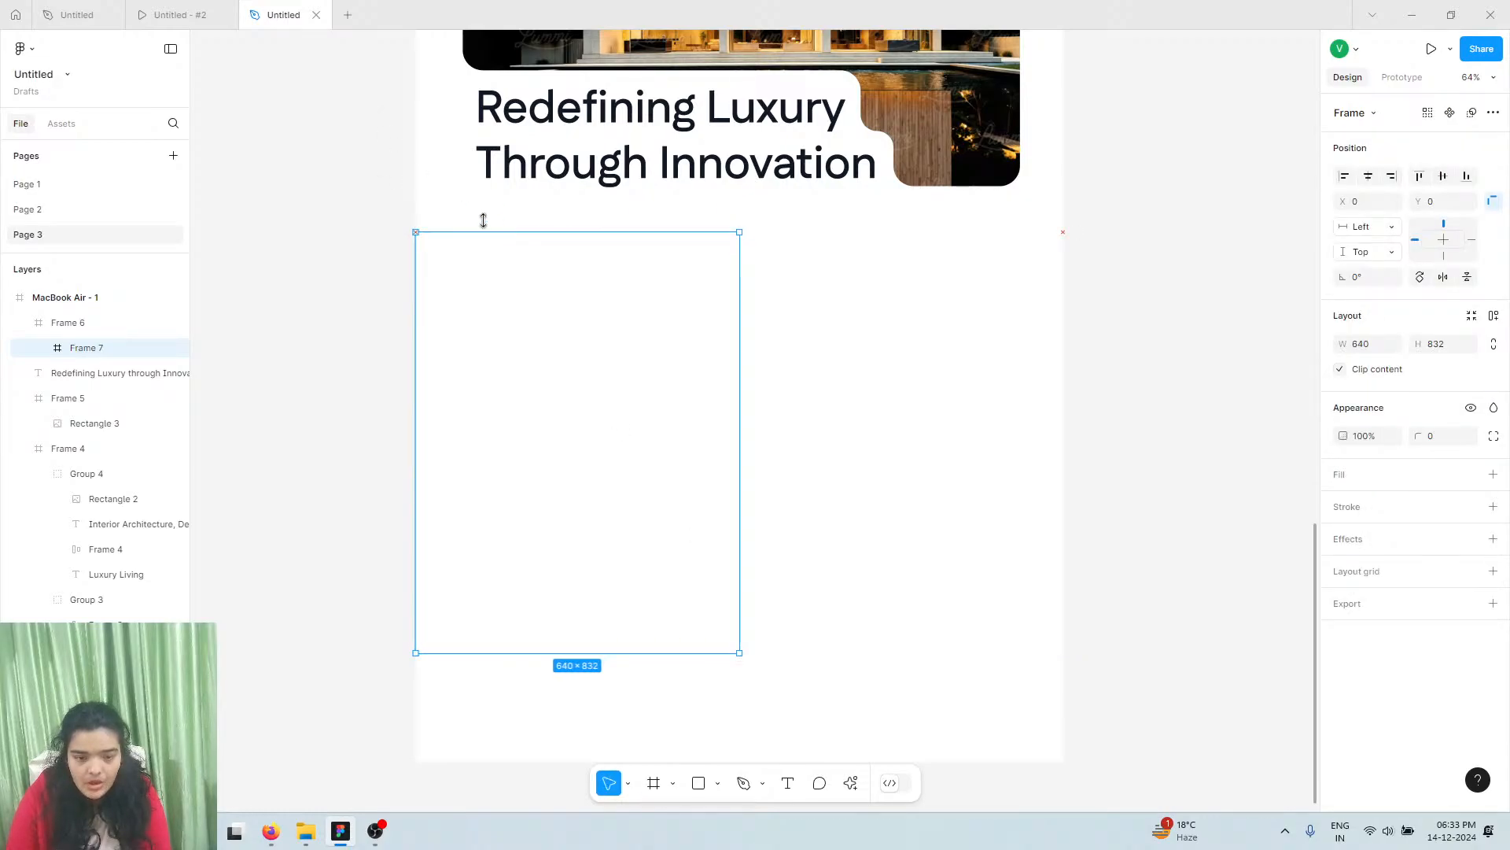
# Search Lummi for 'interior' photos and insert the car-in-garage image into the empty frame
pyautogui.click(850, 783)
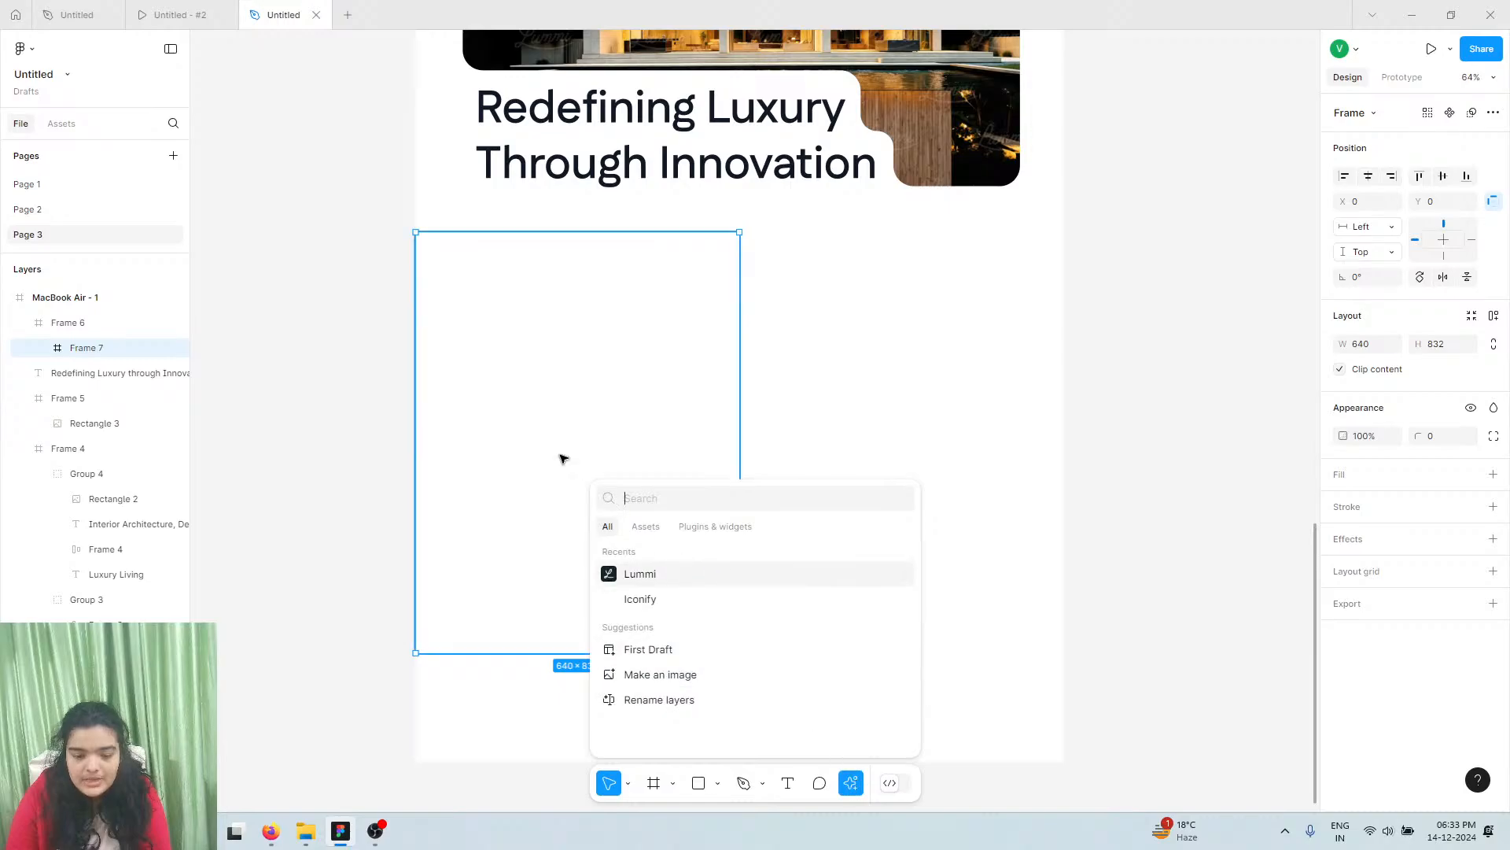
pyautogui.click(673, 584)
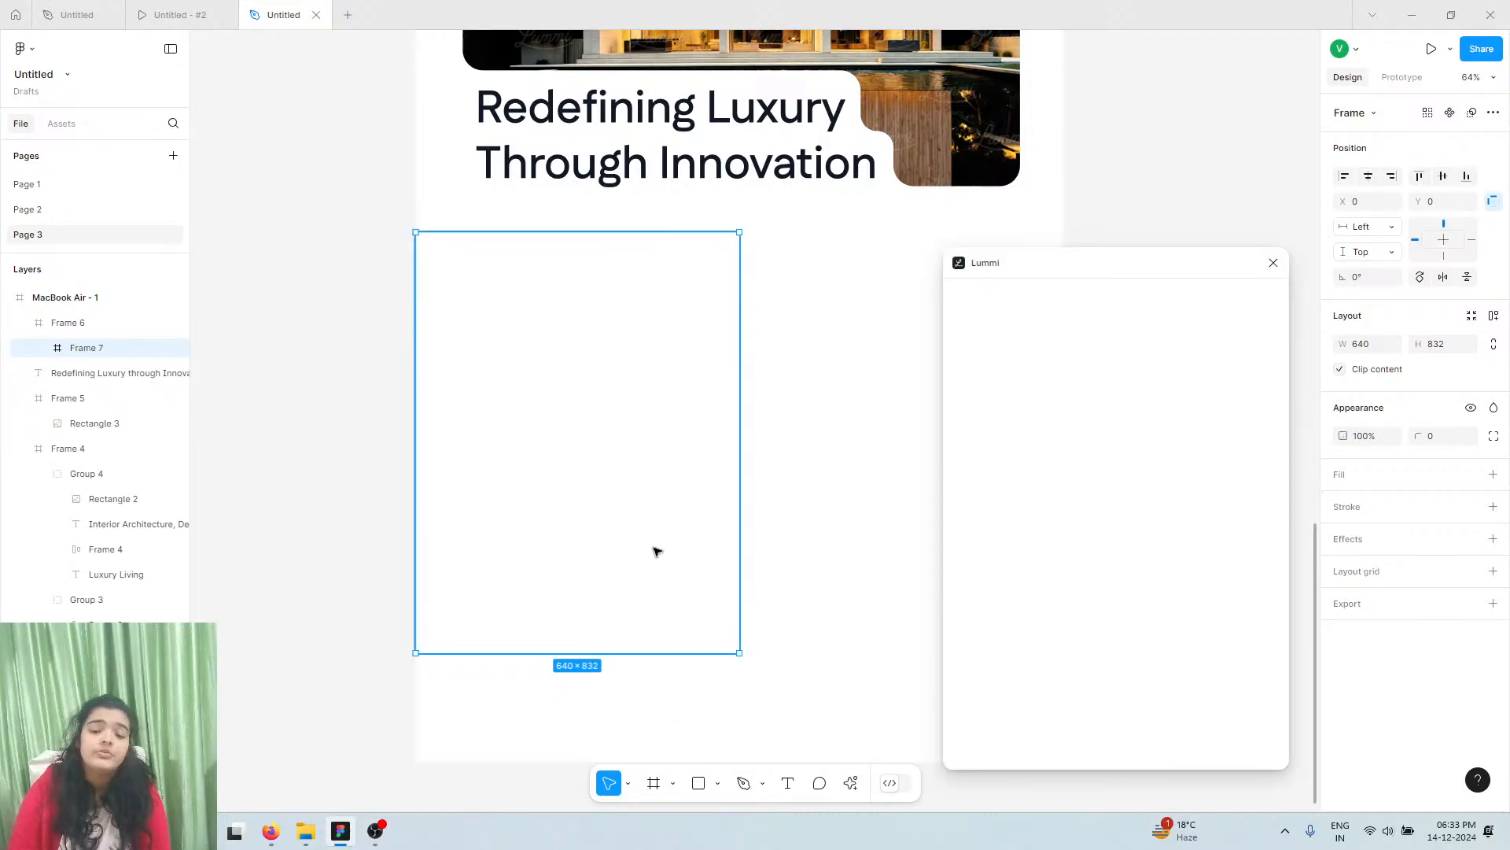
pyautogui.click(1010, 337)
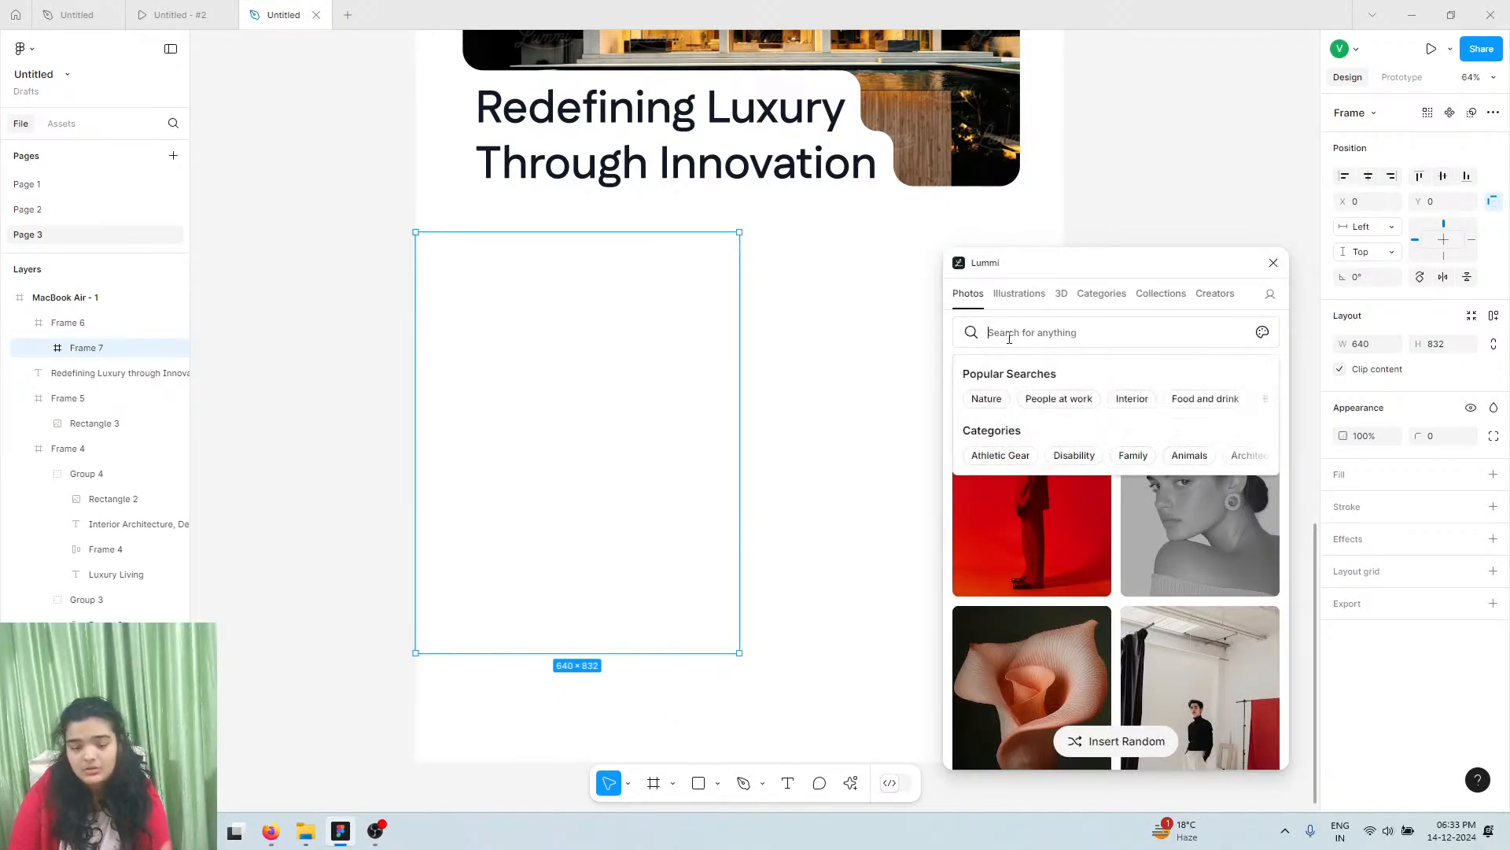
pyautogui.write('interior')
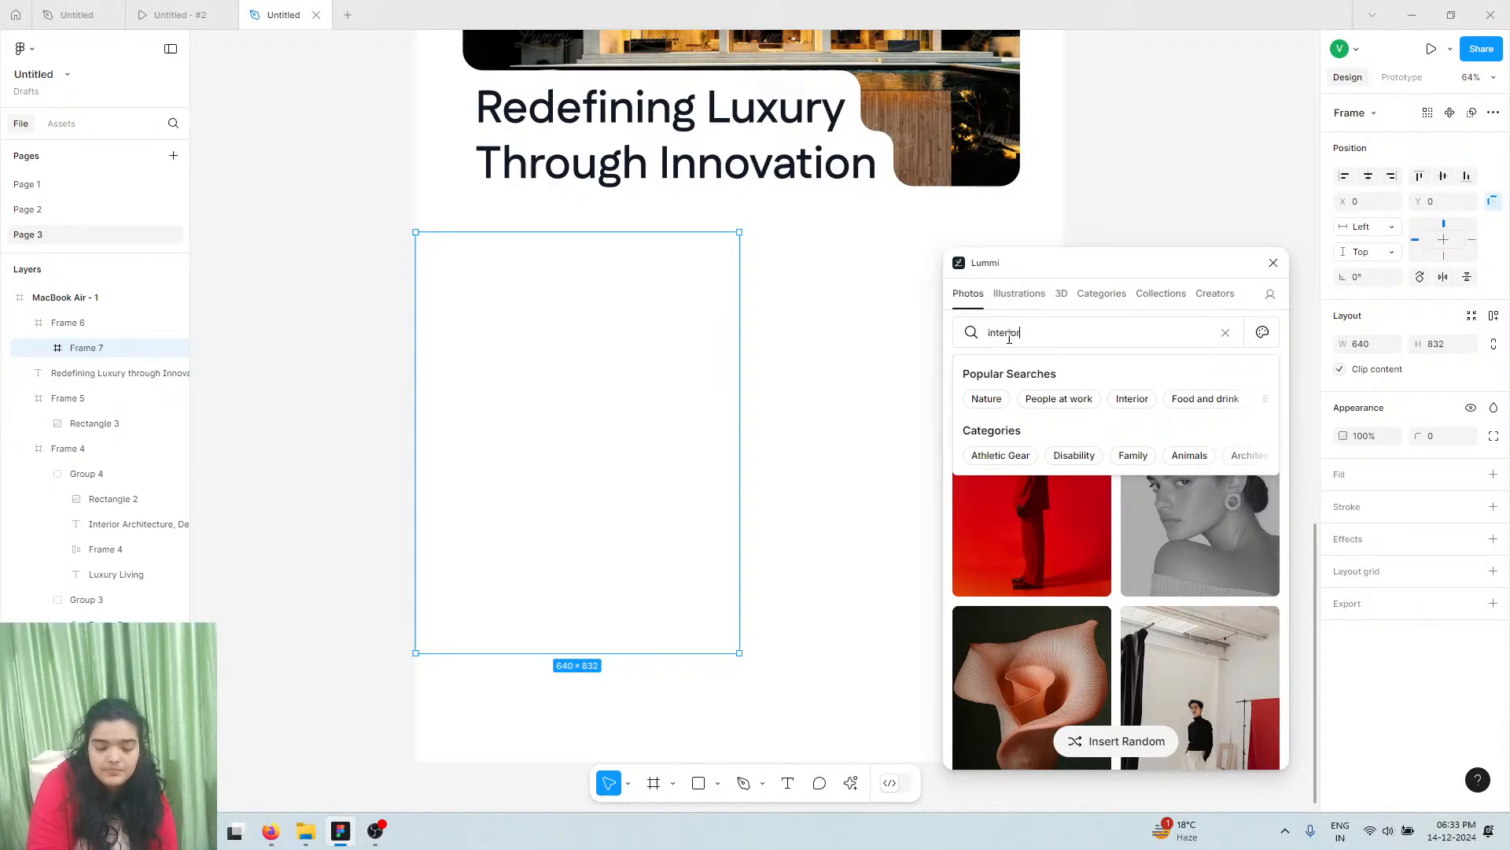
pyautogui.press('Return')
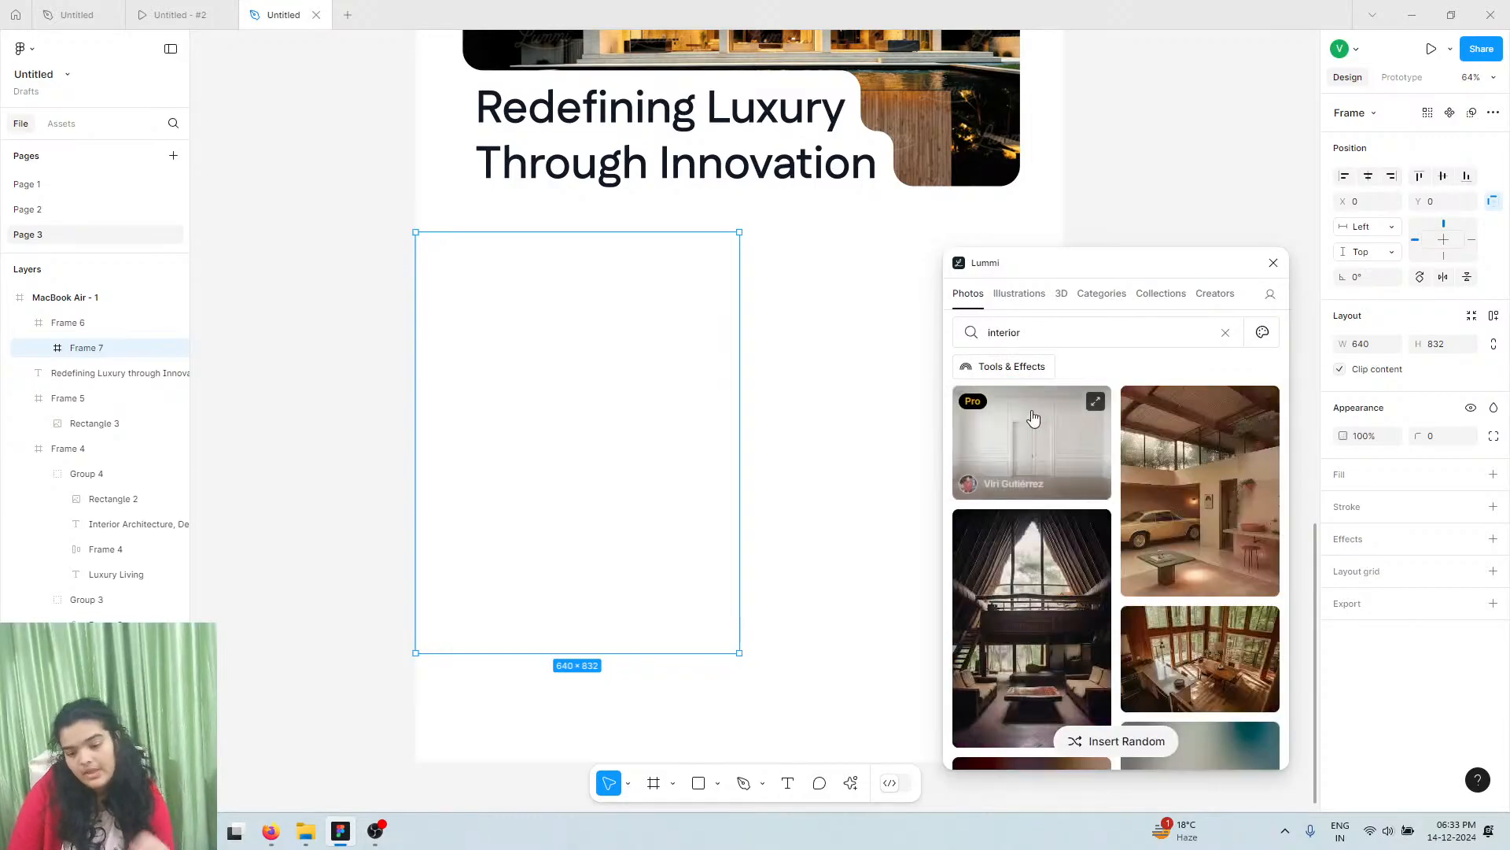
pyautogui.click(1127, 547)
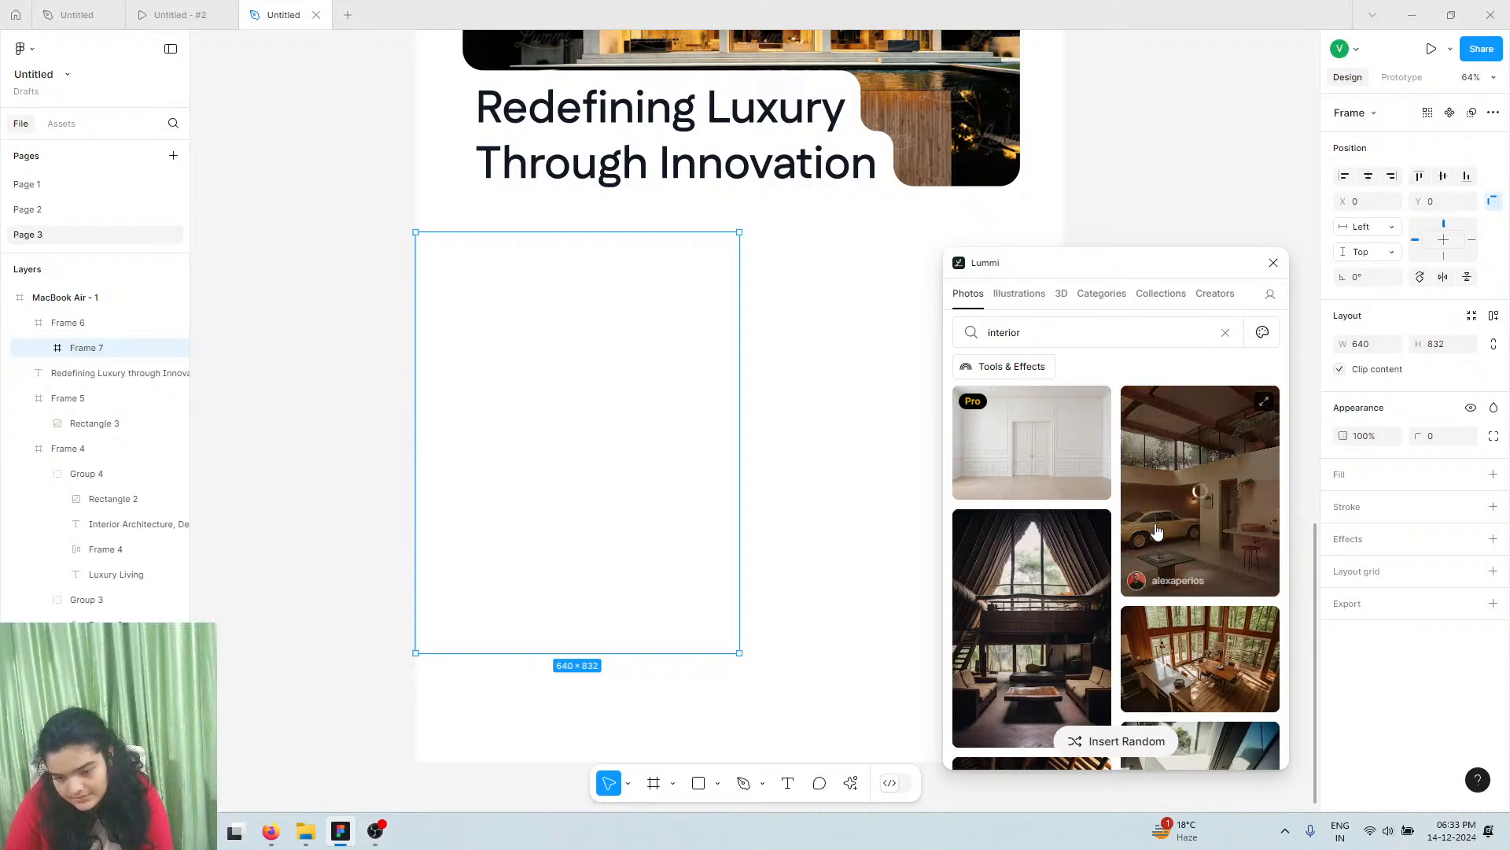
pyautogui.click(158, 14)
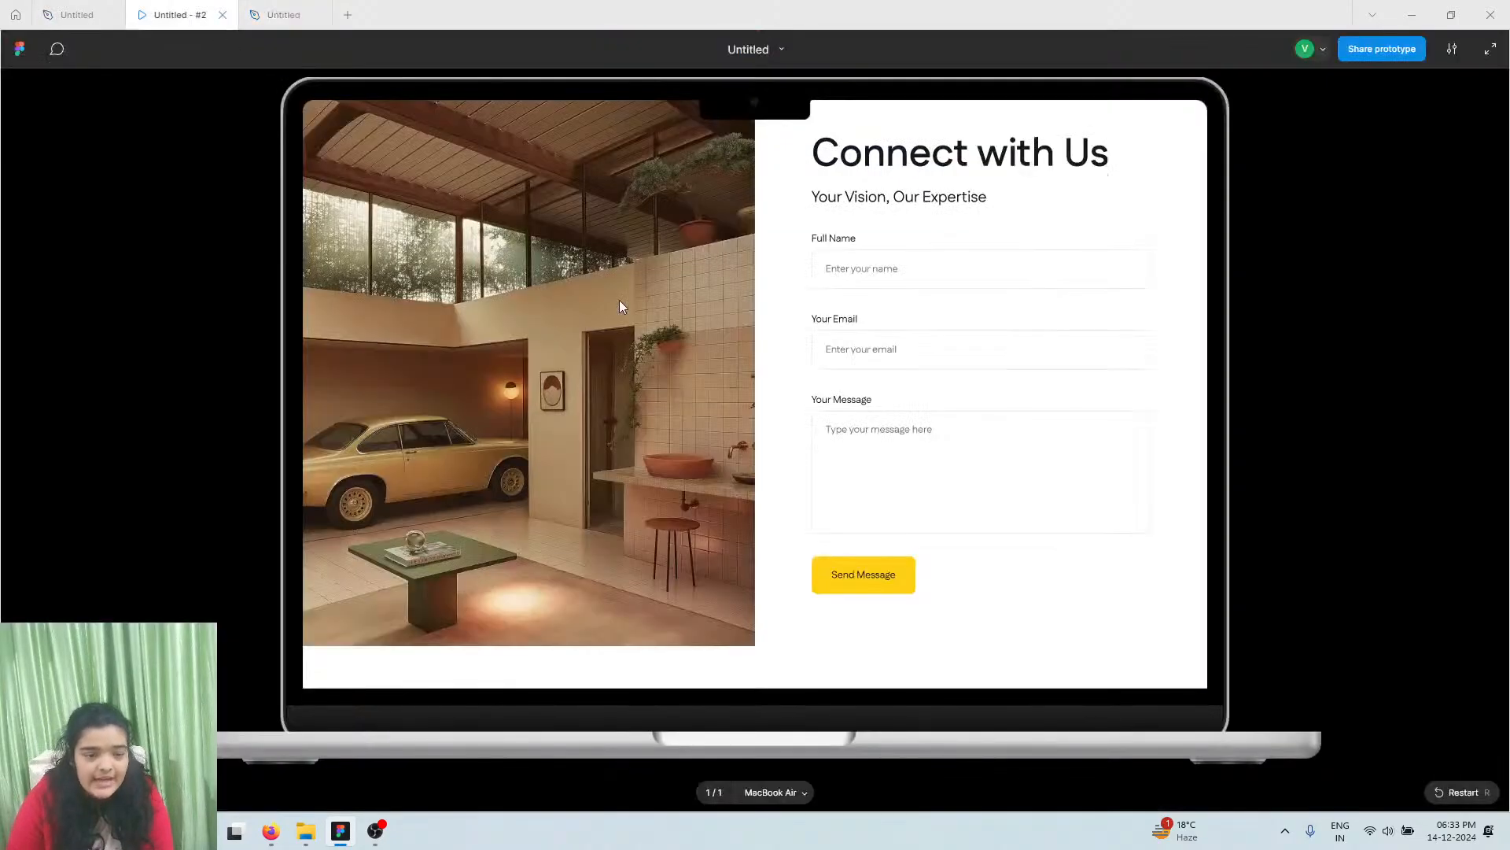
# Scroll the prototype up through the hero and Exquisite Creations sections, then return to the design tab
pyautogui.click(271, 15)
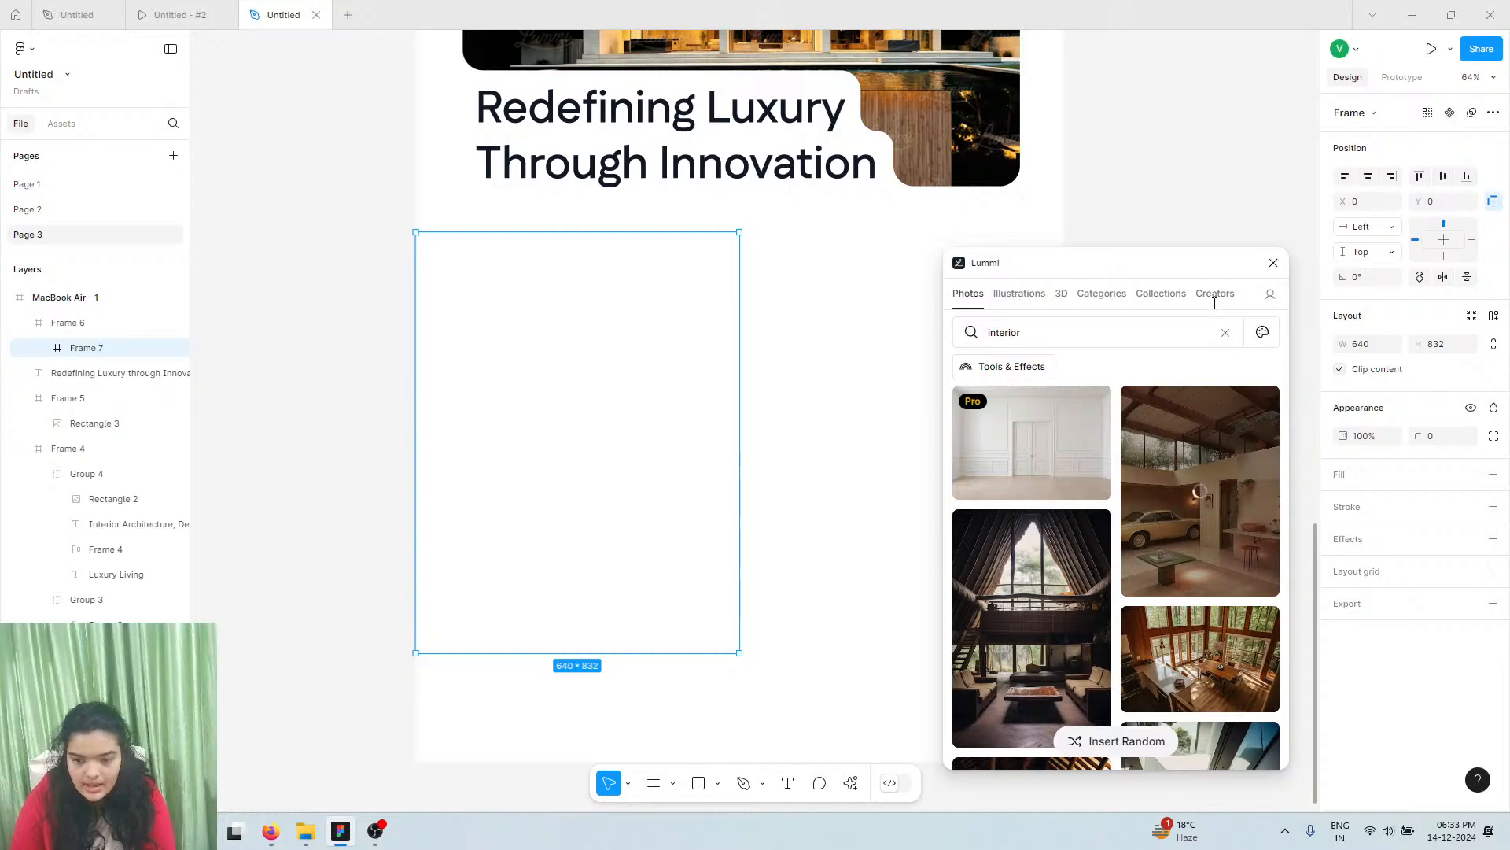
pyautogui.click(157, 14)
pyautogui.scroll(20, 893, 354)
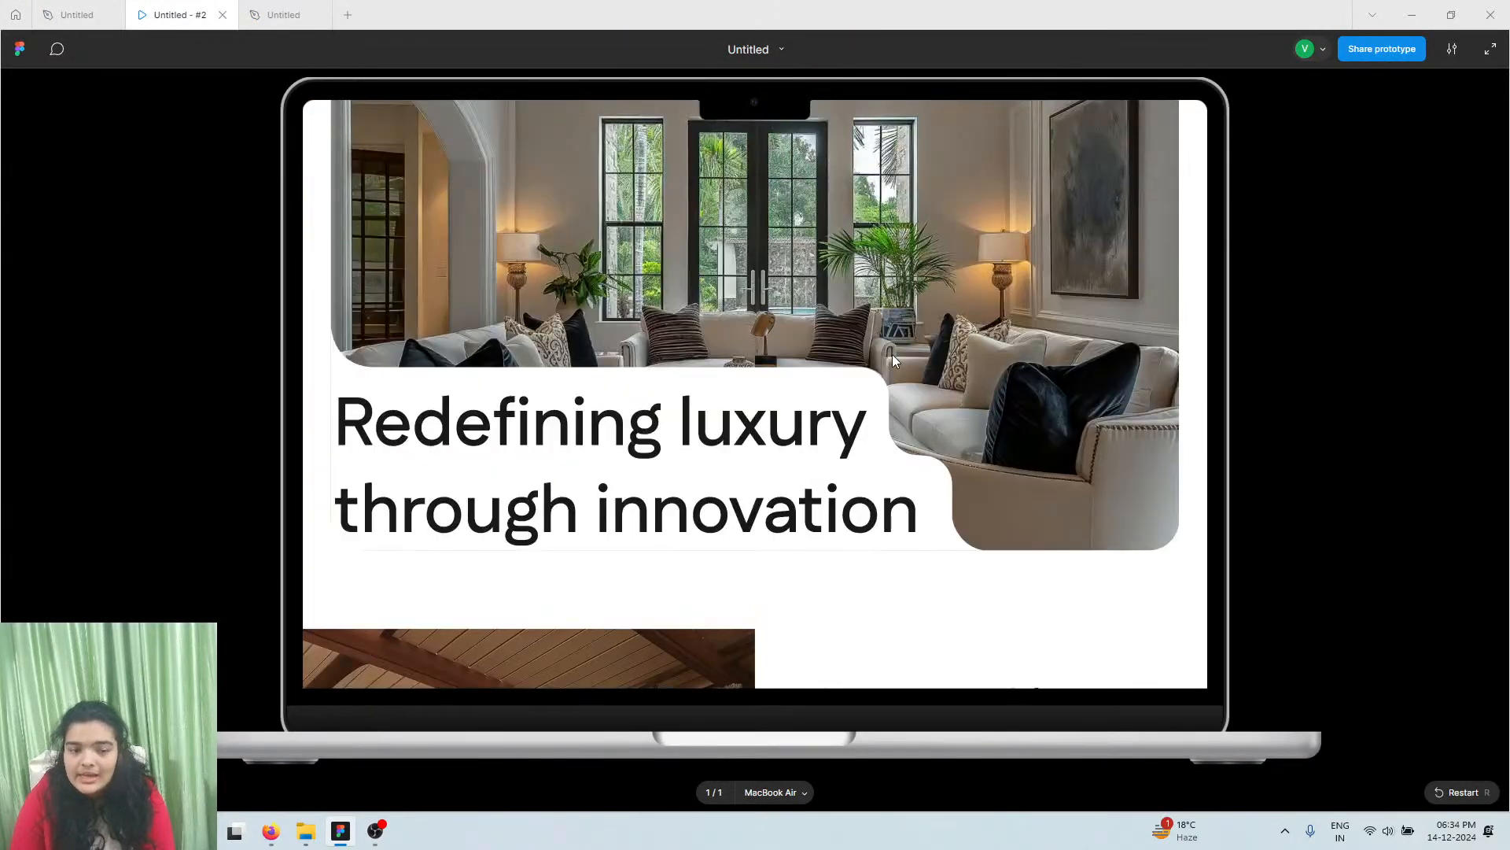
pyautogui.scroll(5, 445, 551)
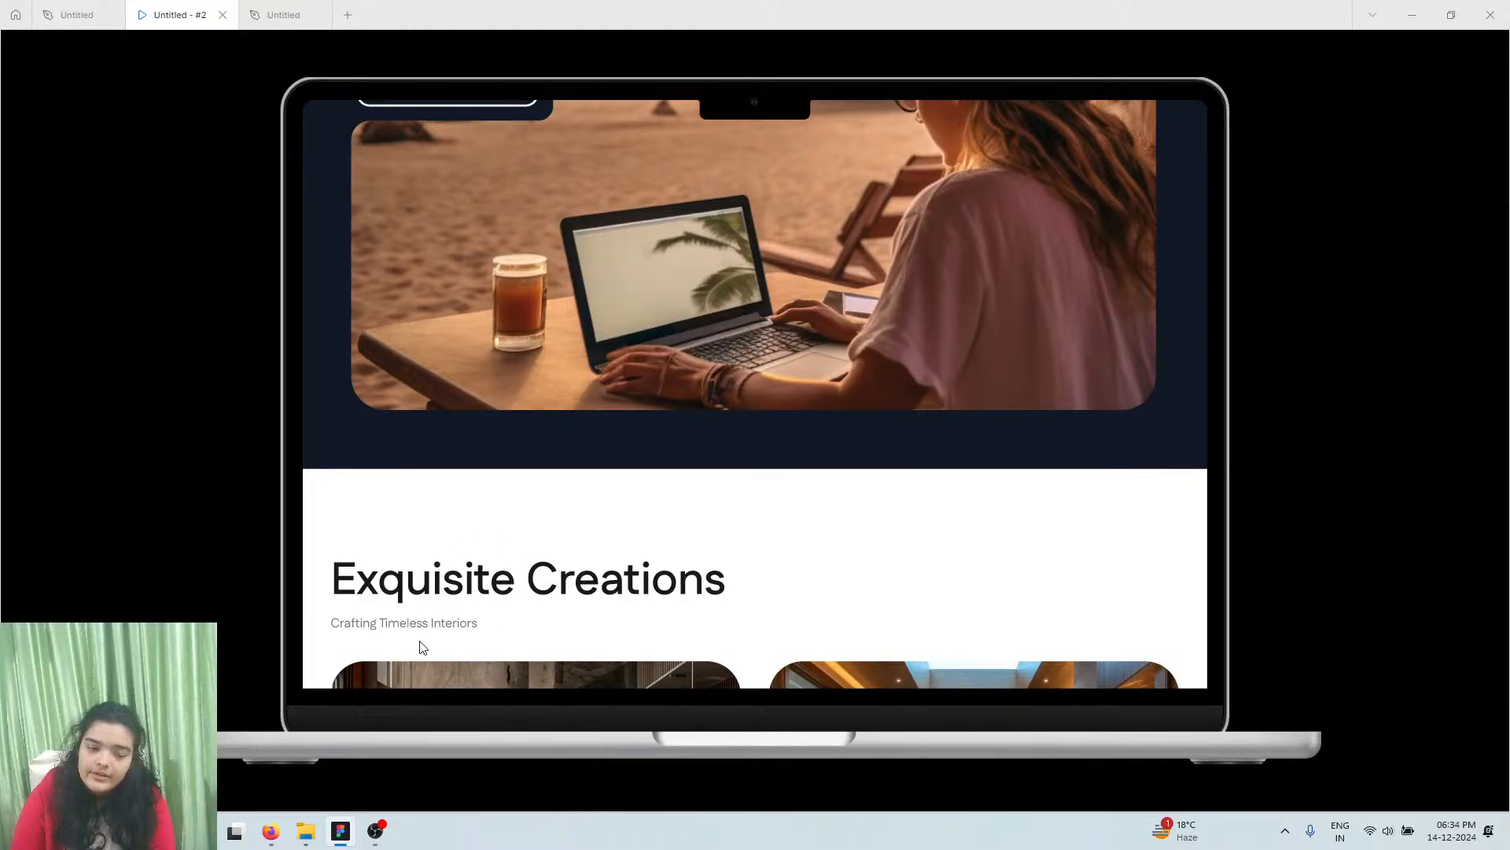
pyautogui.click(283, 14)
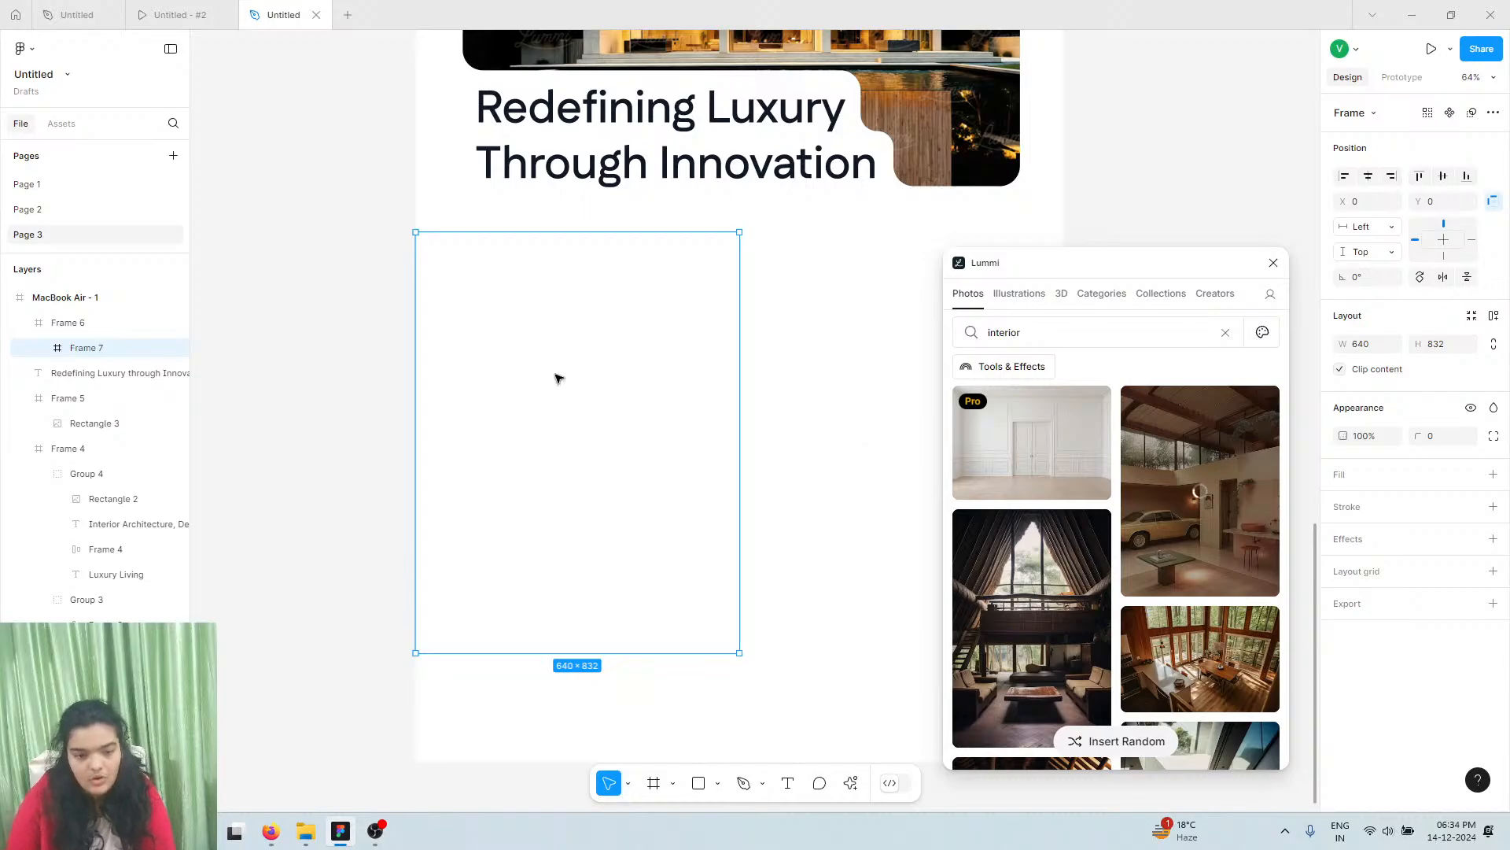
# Close Lummi and Alt-drag copies of 'Exquisite Creations' and 'Crafting Timeless Interiors' beside the garage photo
pyautogui.click(177, 15)
pyautogui.click(287, 17)
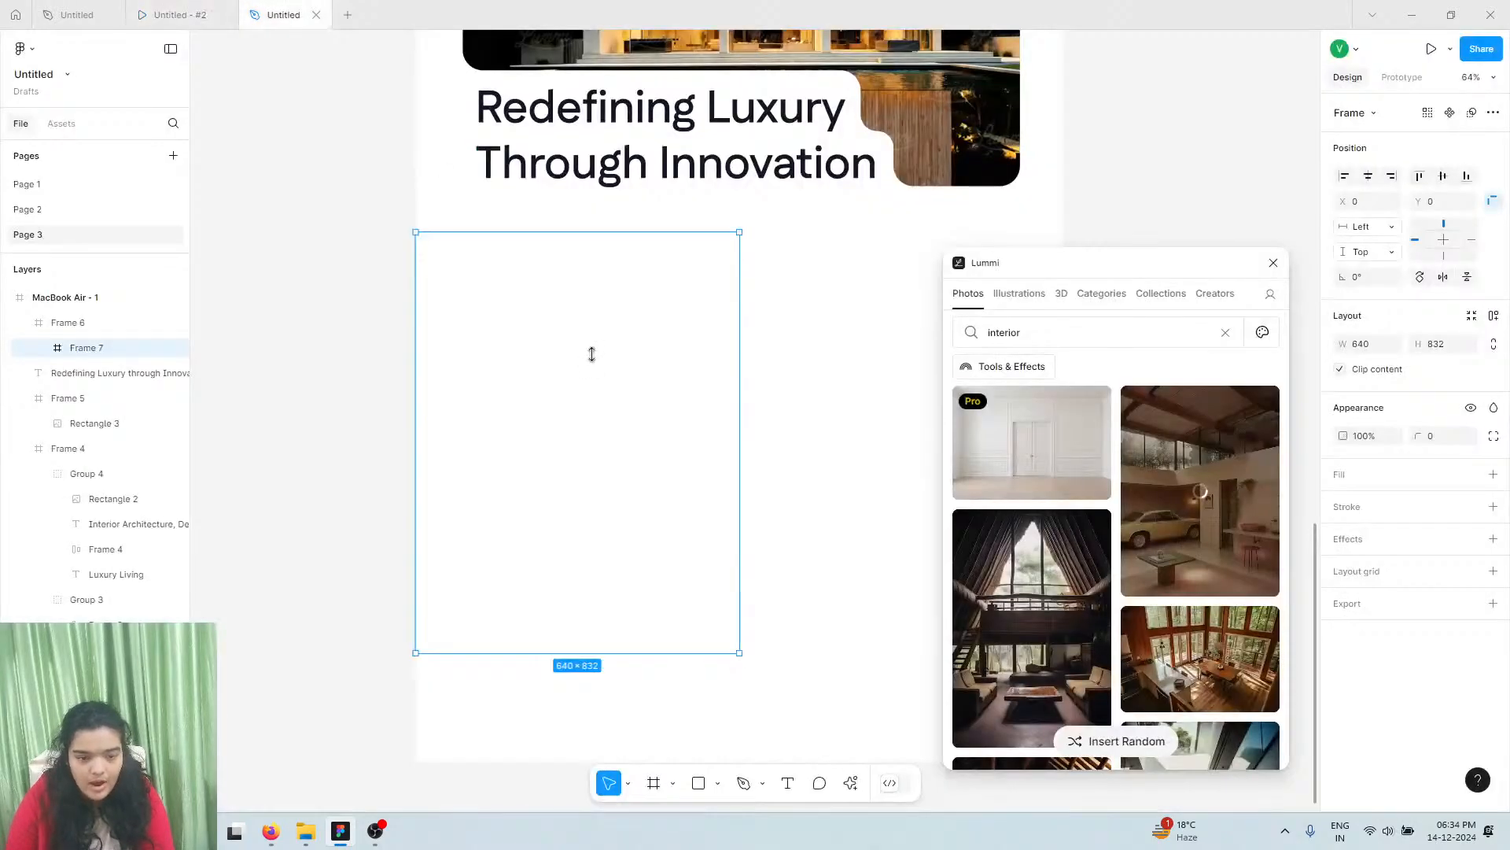
pyautogui.click(1273, 263)
pyautogui.scroll(6, 1160, 265)
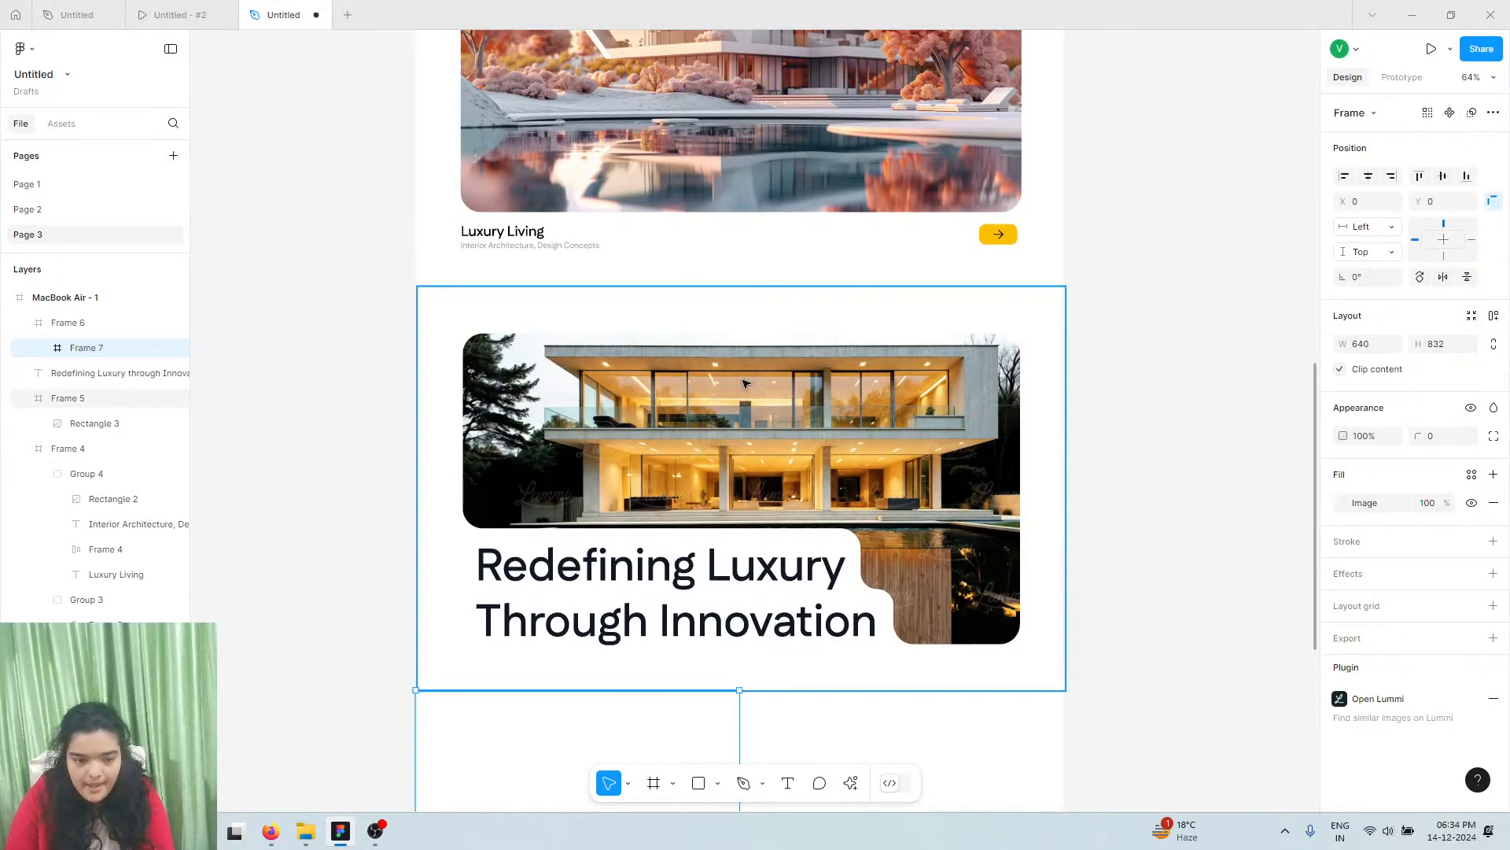
pyautogui.scroll(10, 745, 384)
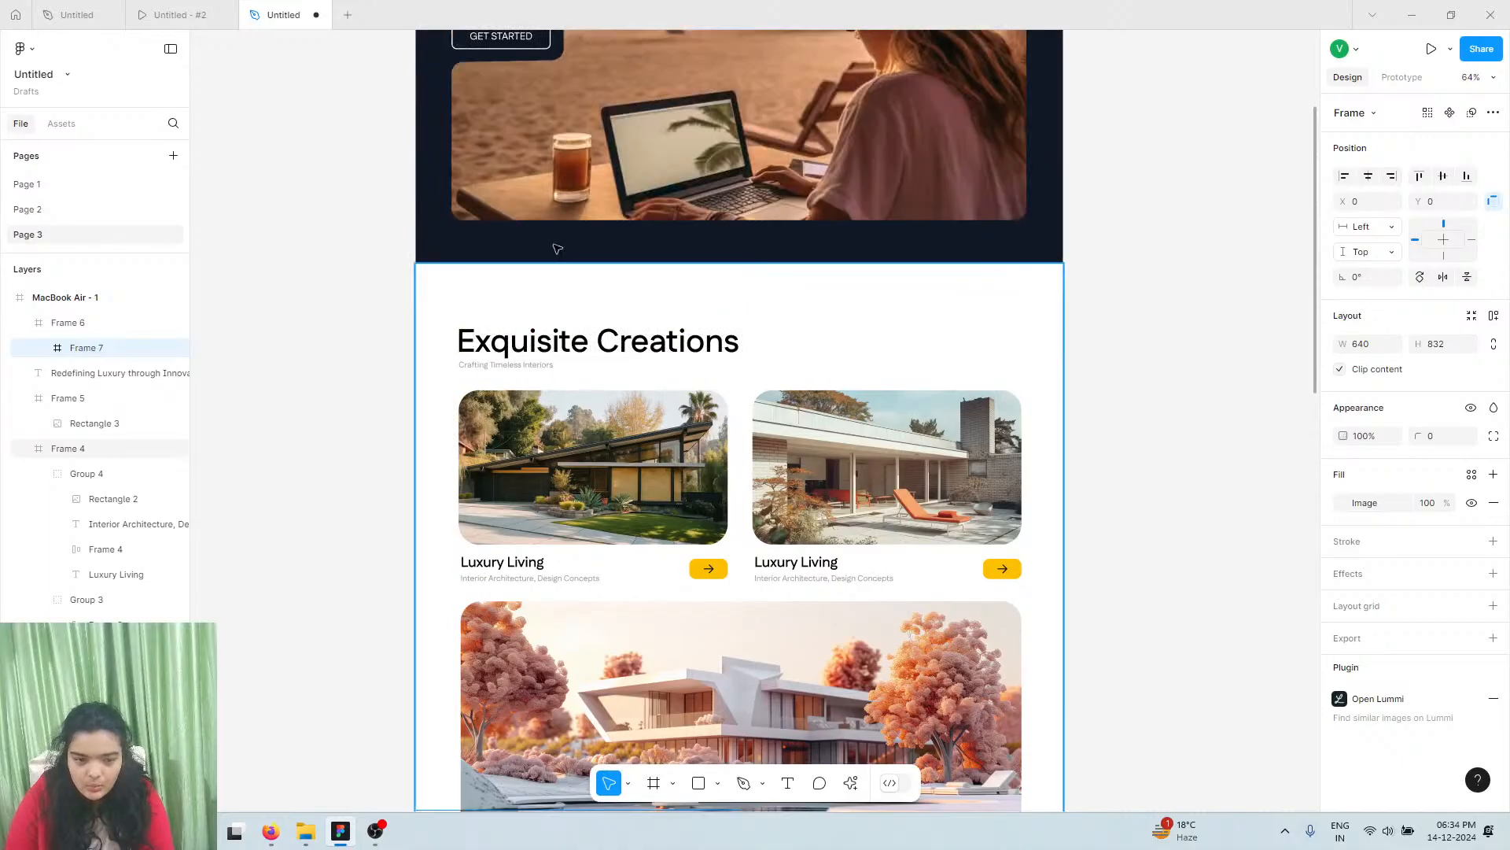
pyautogui.click(557, 351)
pyautogui.doubleClick(516, 345)
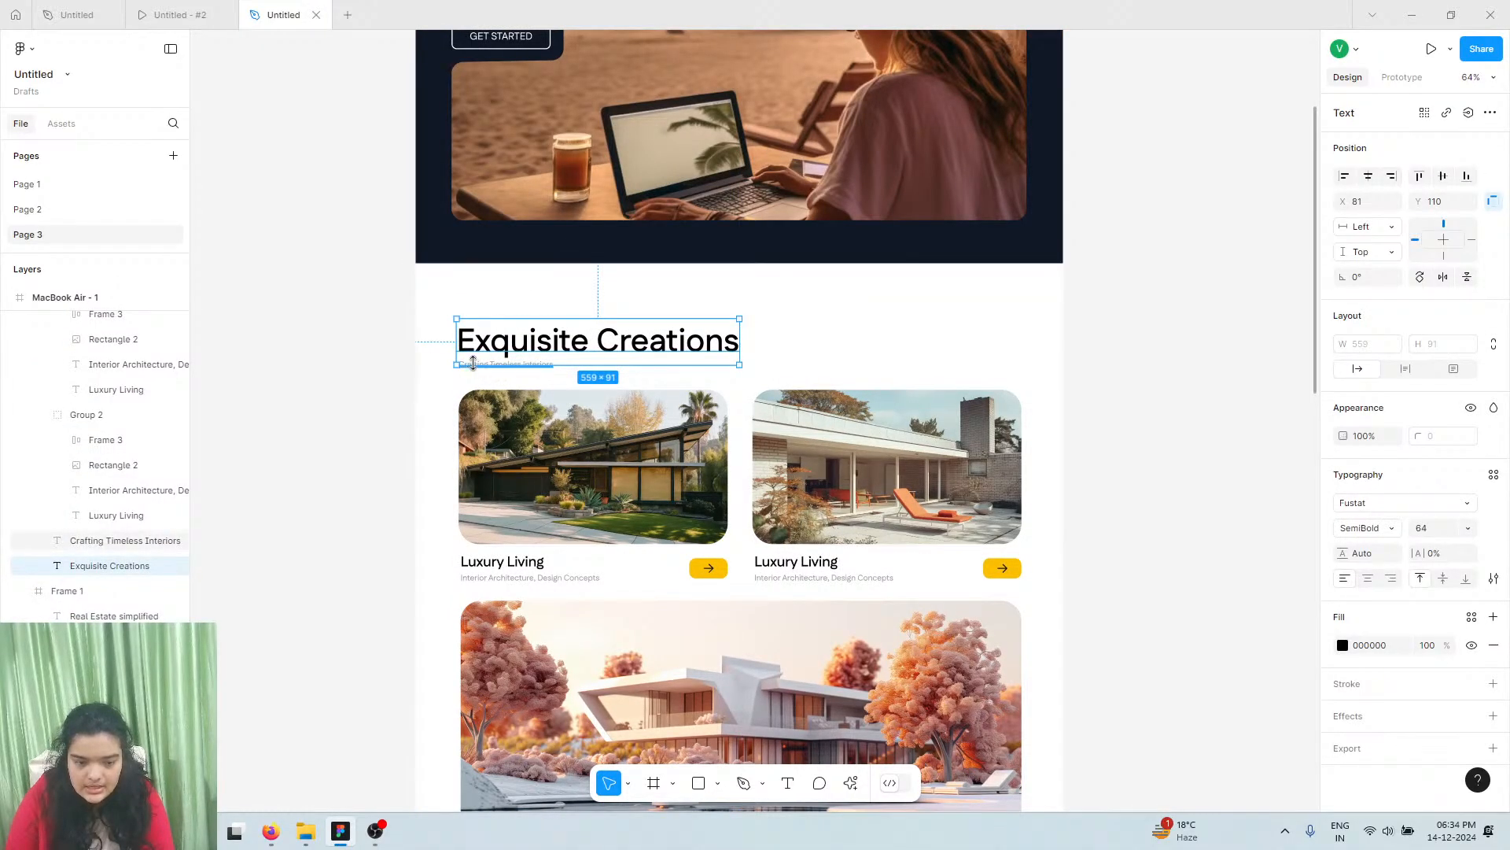
pyautogui.keyDown('shift'); pyautogui.click(485, 370); pyautogui.keyUp('shift')
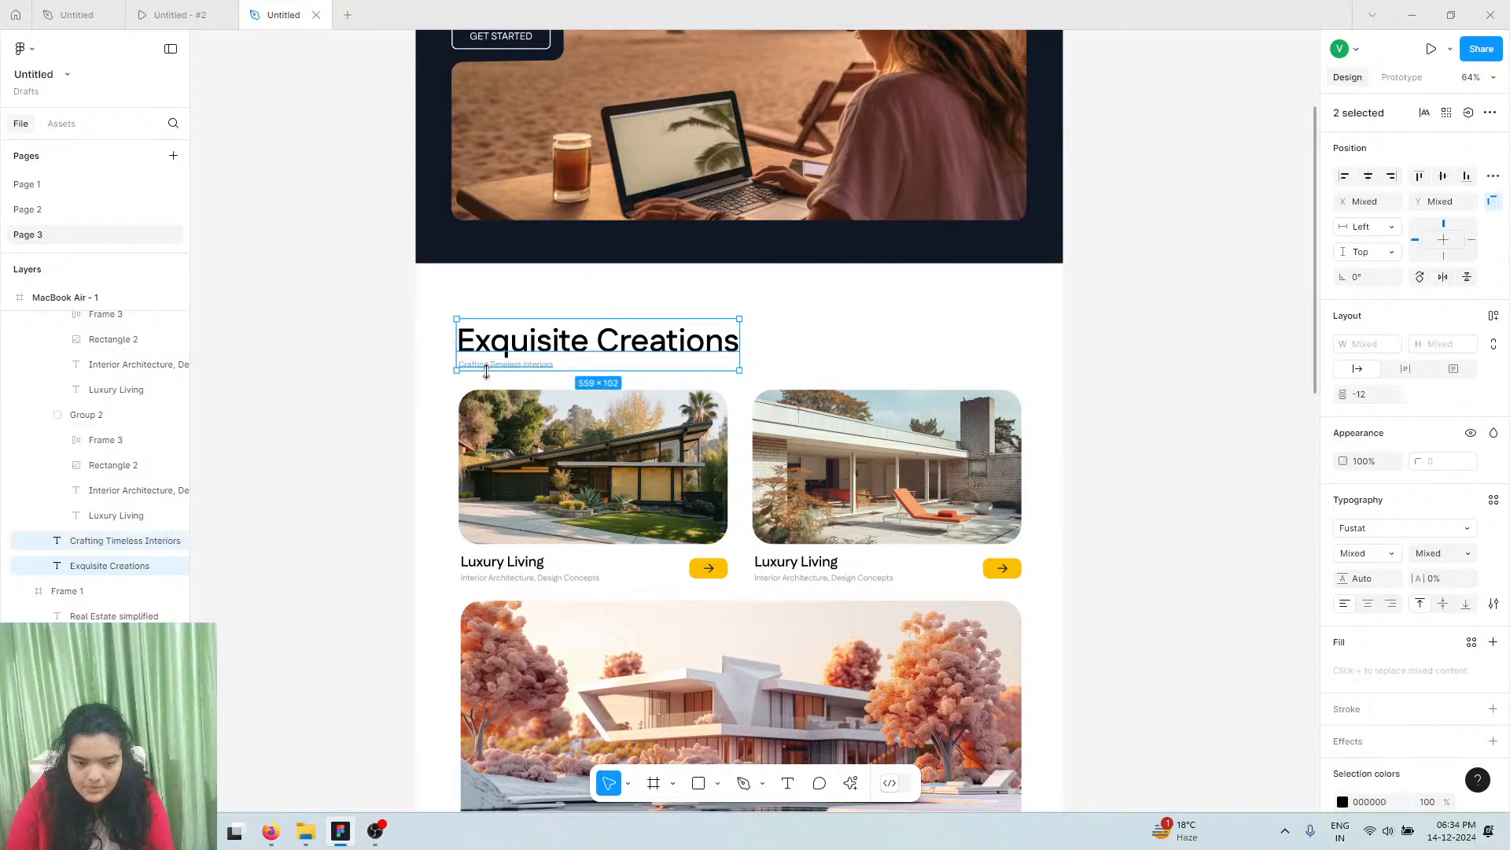
pyautogui.keyDown('alt'); pyautogui.moveTo(485, 353); pyautogui.dragTo(753, 848); pyautogui.keyUp('alt')
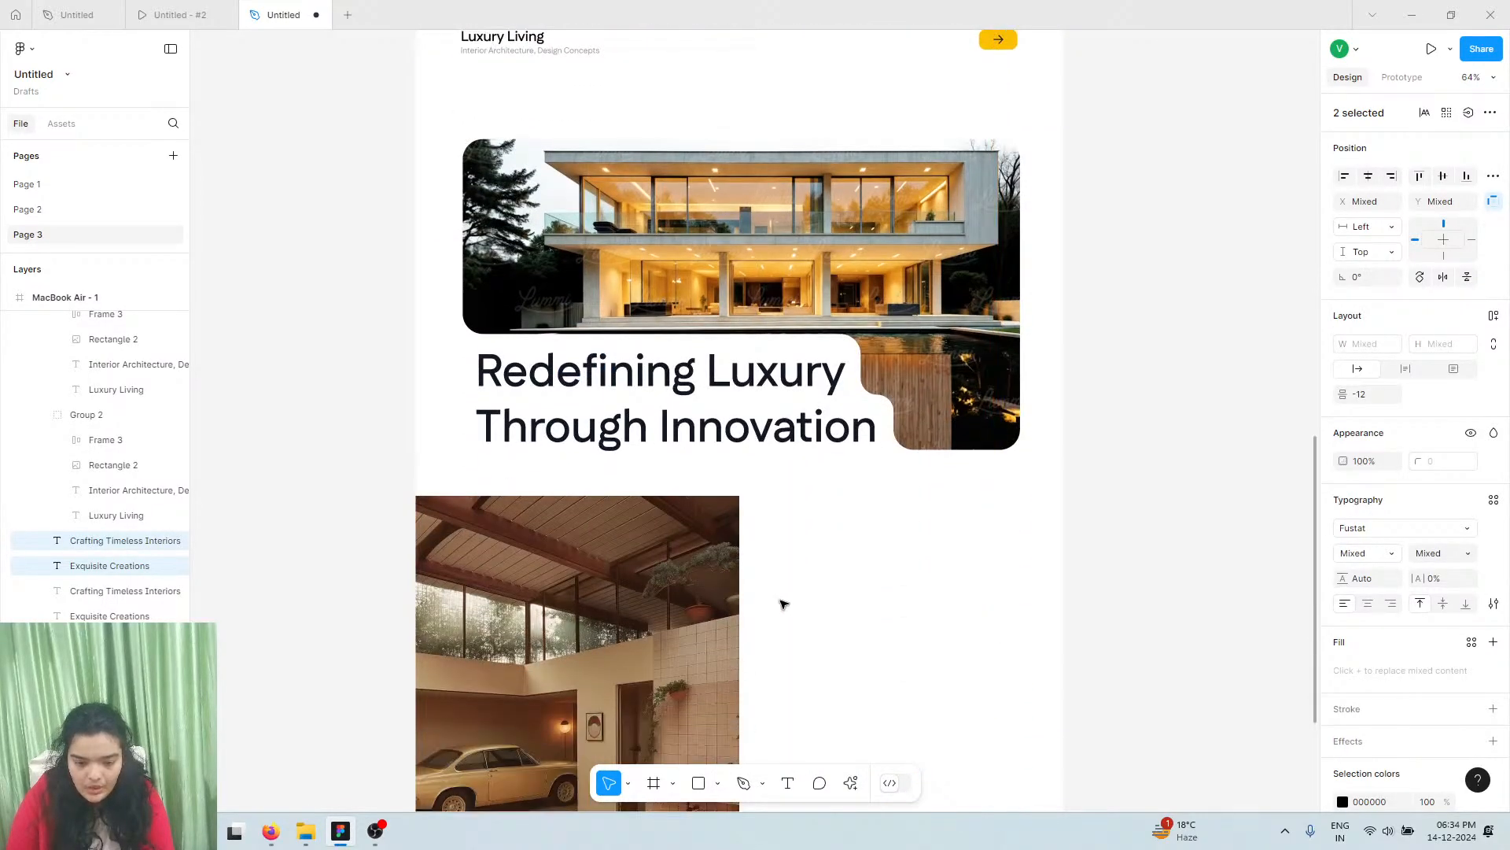
pyautogui.keyDown('alt'); pyautogui.moveTo(854, 586); pyautogui.dragTo(810, 553); pyautogui.keyUp('alt')
# Try a black fill on the copied 'Crafting Timeless Interiors' subtitle, then restore grey 9C9C9C
pyautogui.click(172, 14)
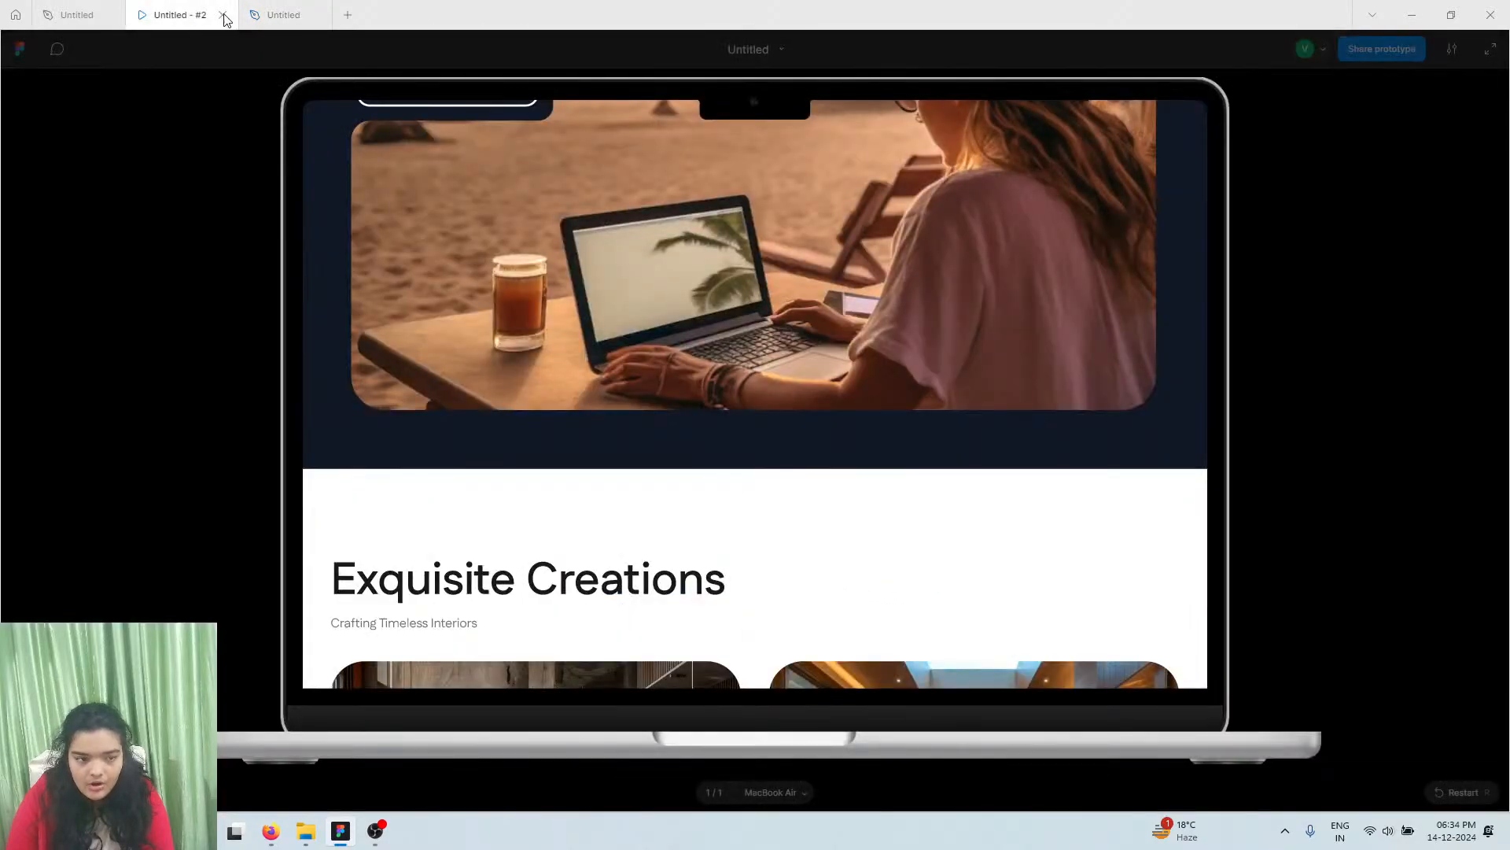
pyautogui.scroll(-15, 519, 513)
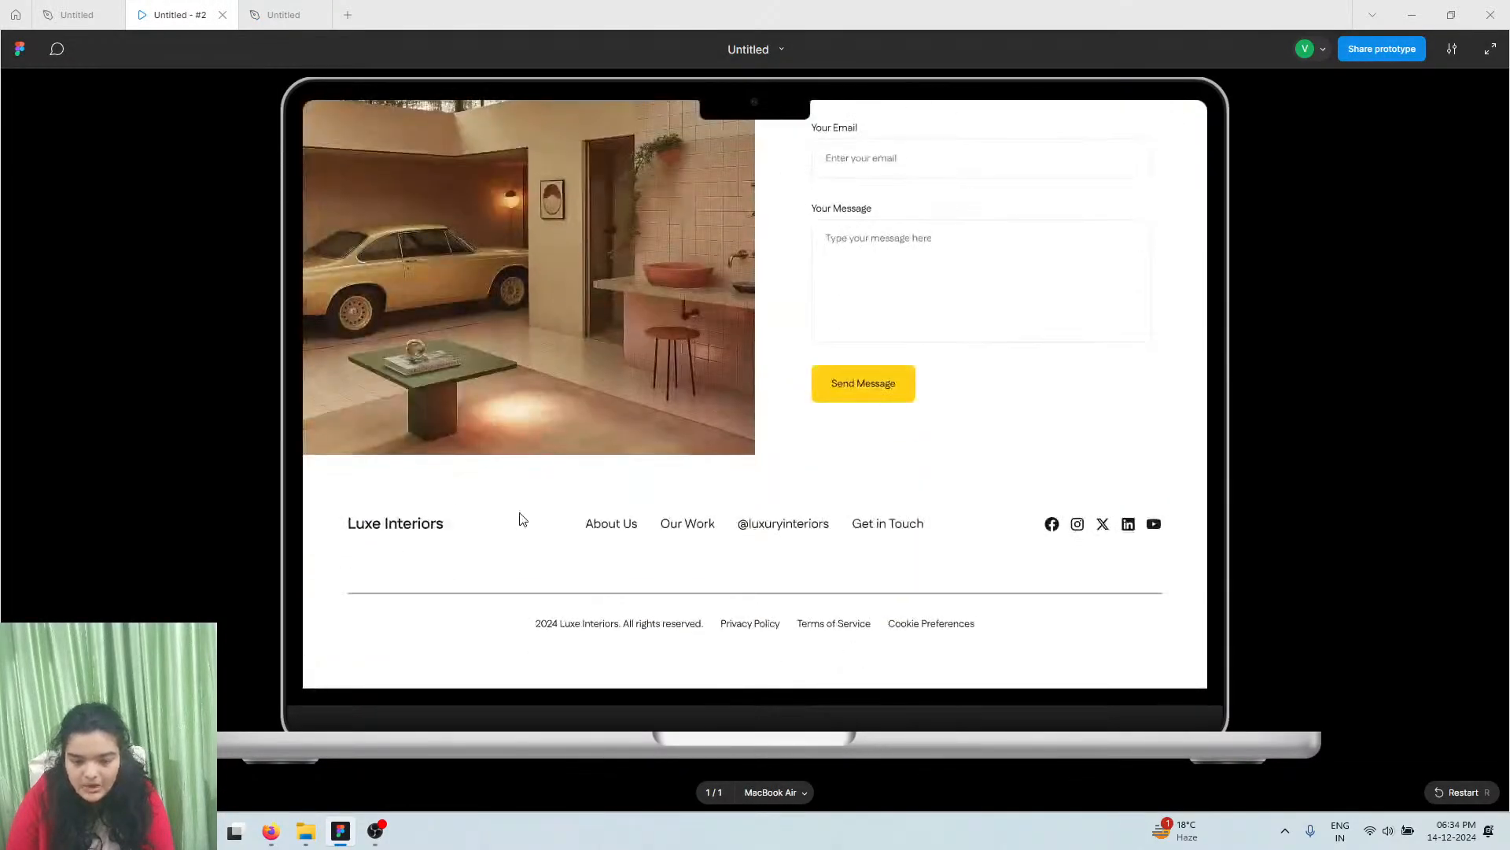
pyautogui.scroll(5, 520, 513)
pyautogui.scroll(-2, 519, 512)
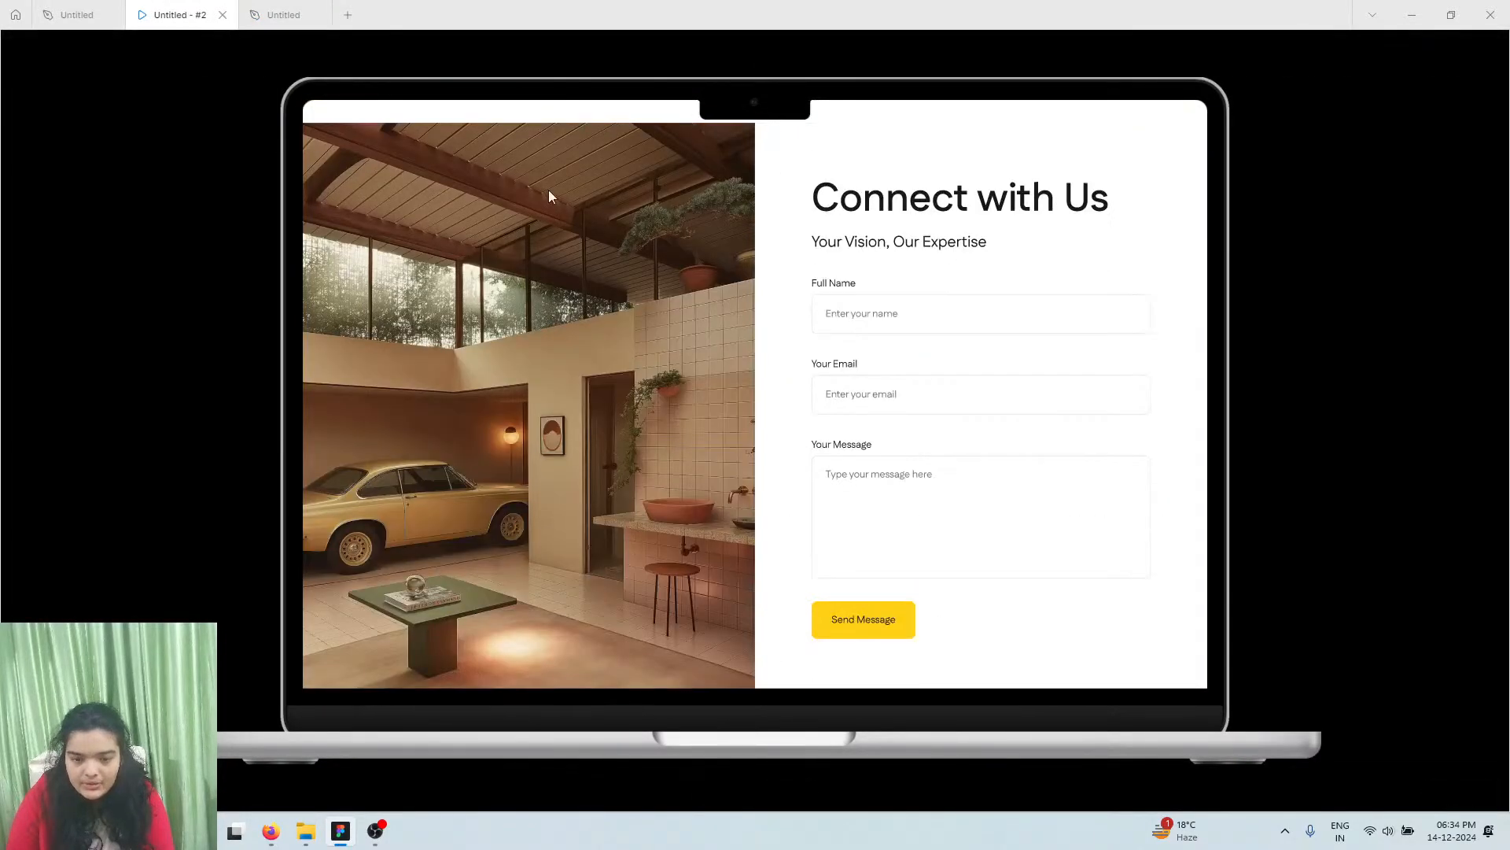
pyautogui.click(284, 15)
pyautogui.scroll(5, 806, 565)
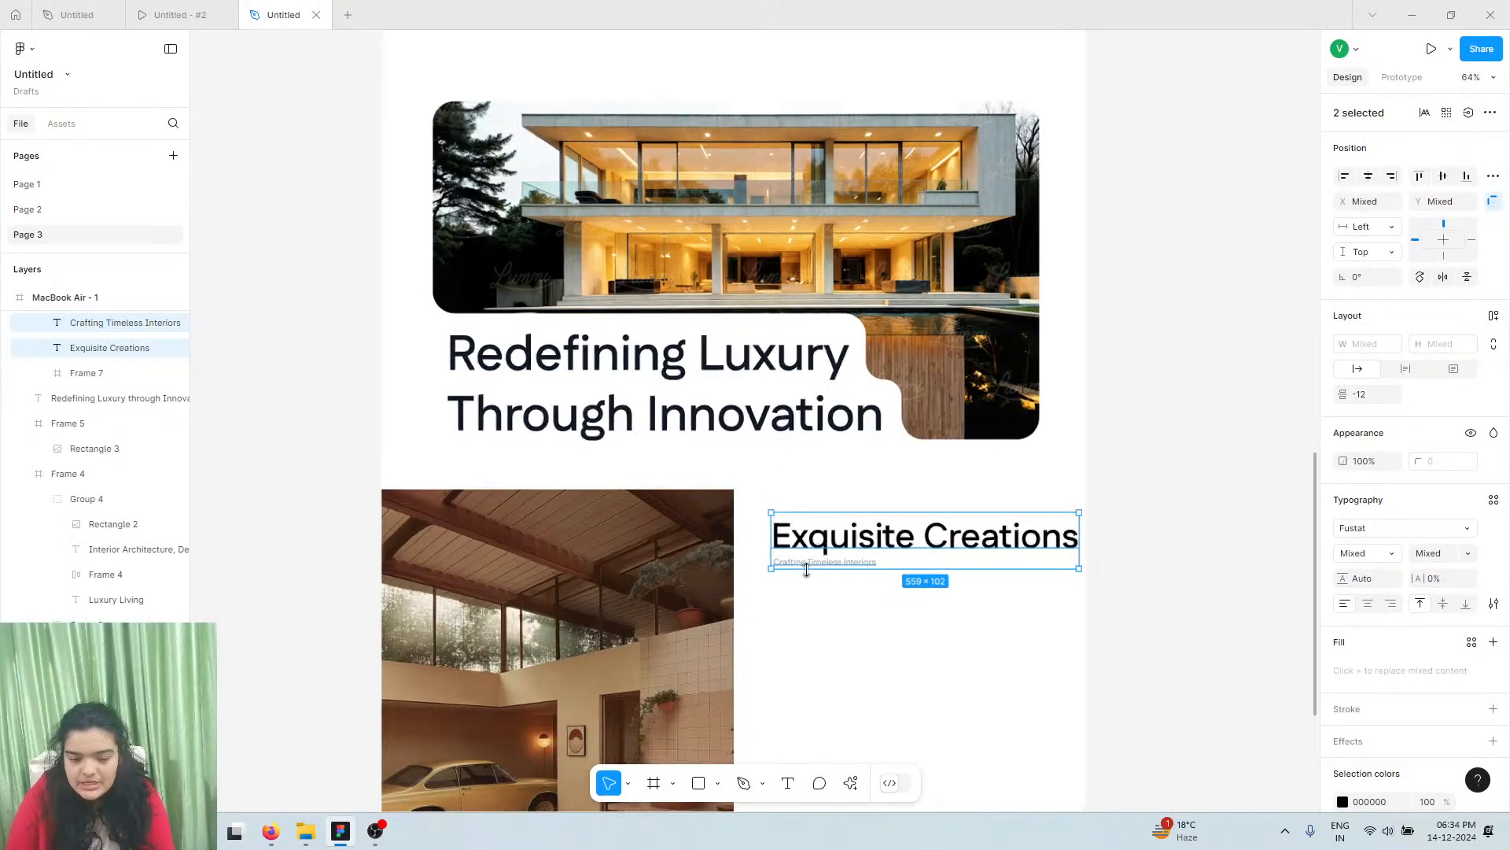
pyautogui.click(818, 555)
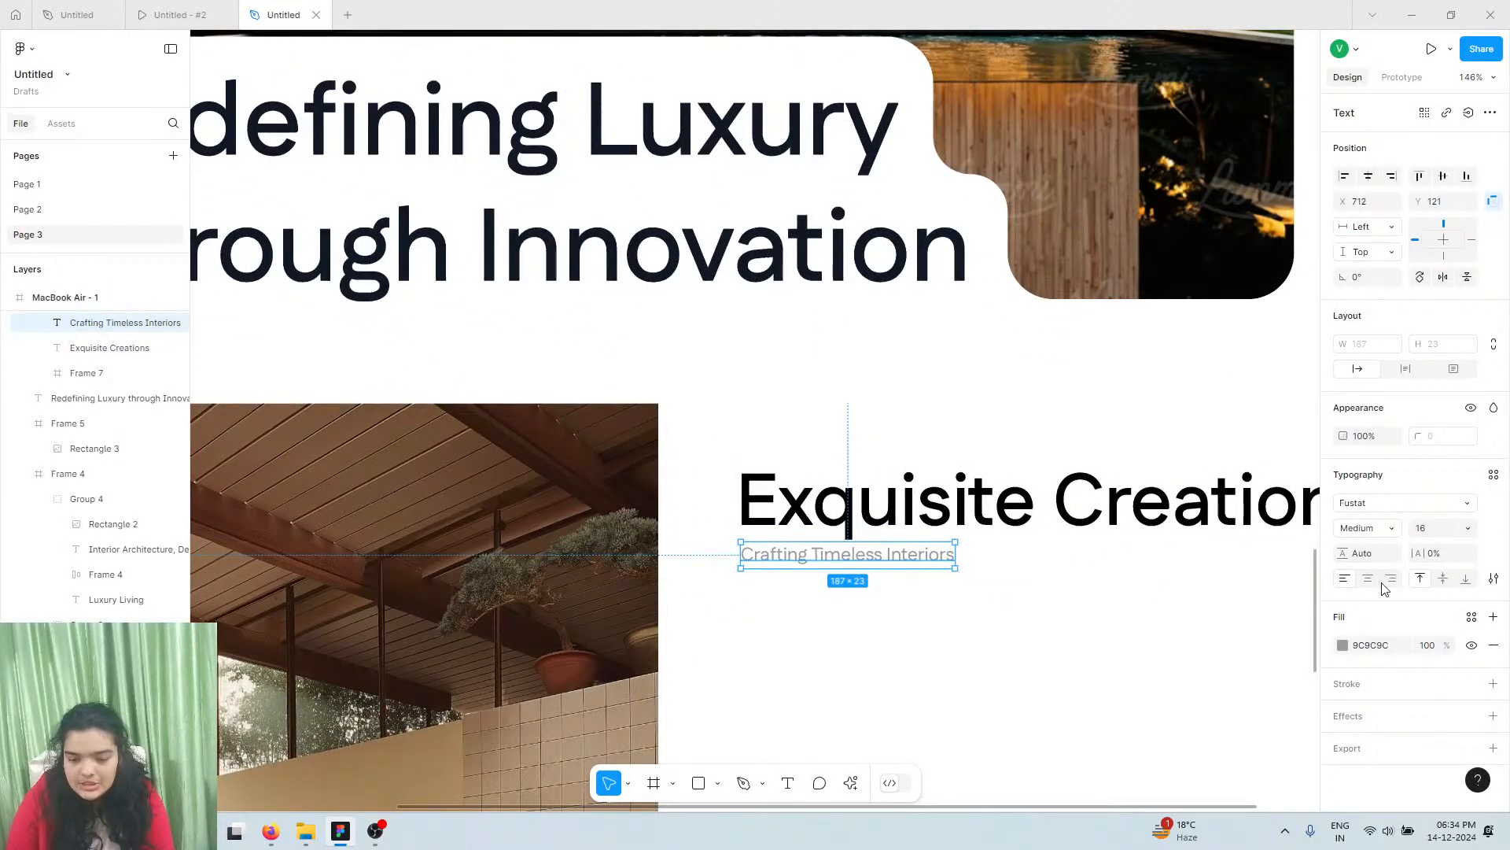
pyautogui.click(1343, 646)
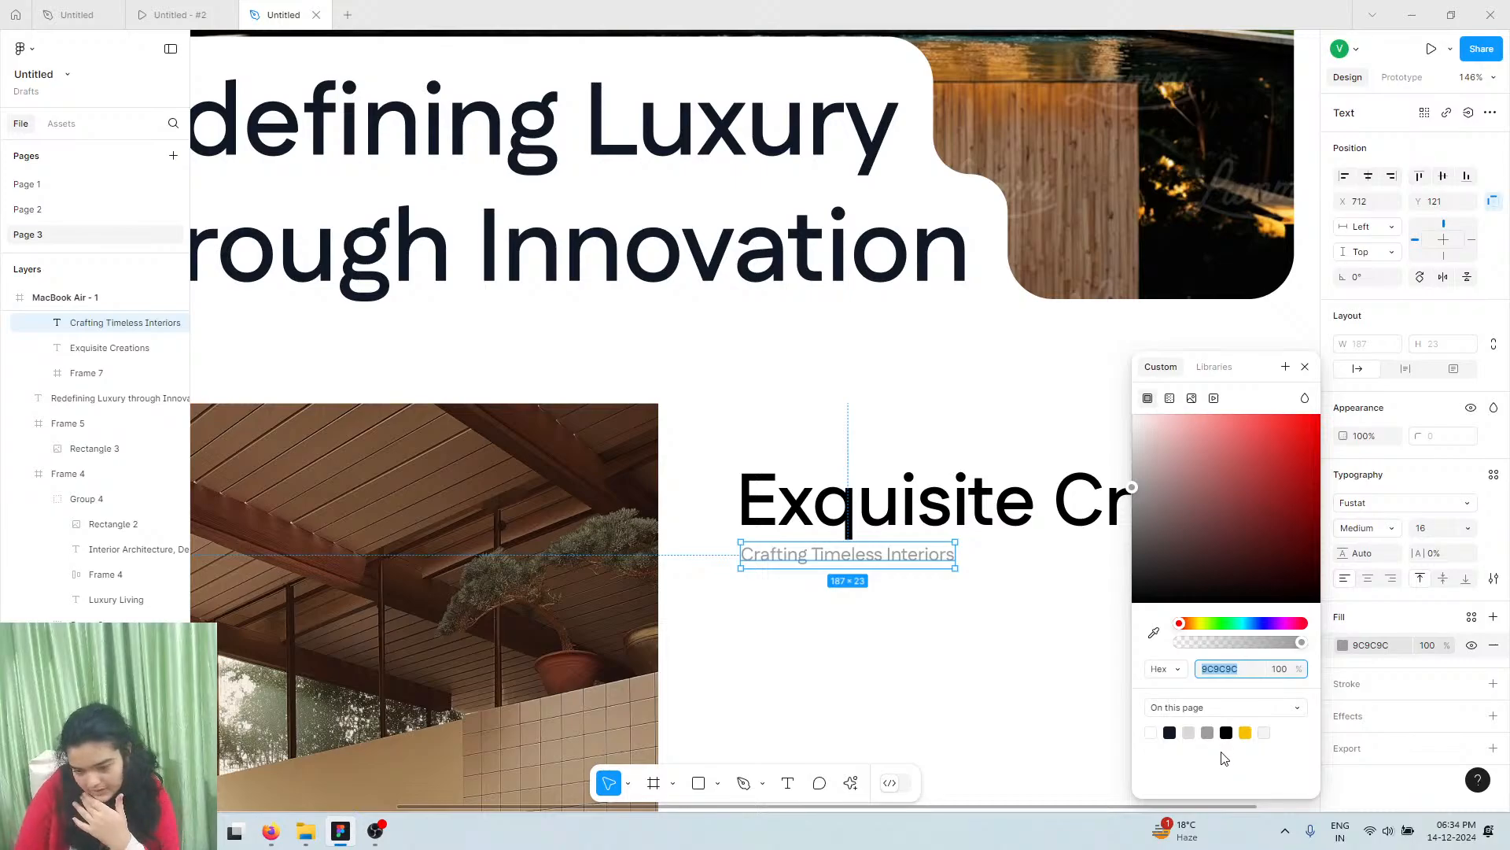
pyautogui.click(1227, 733)
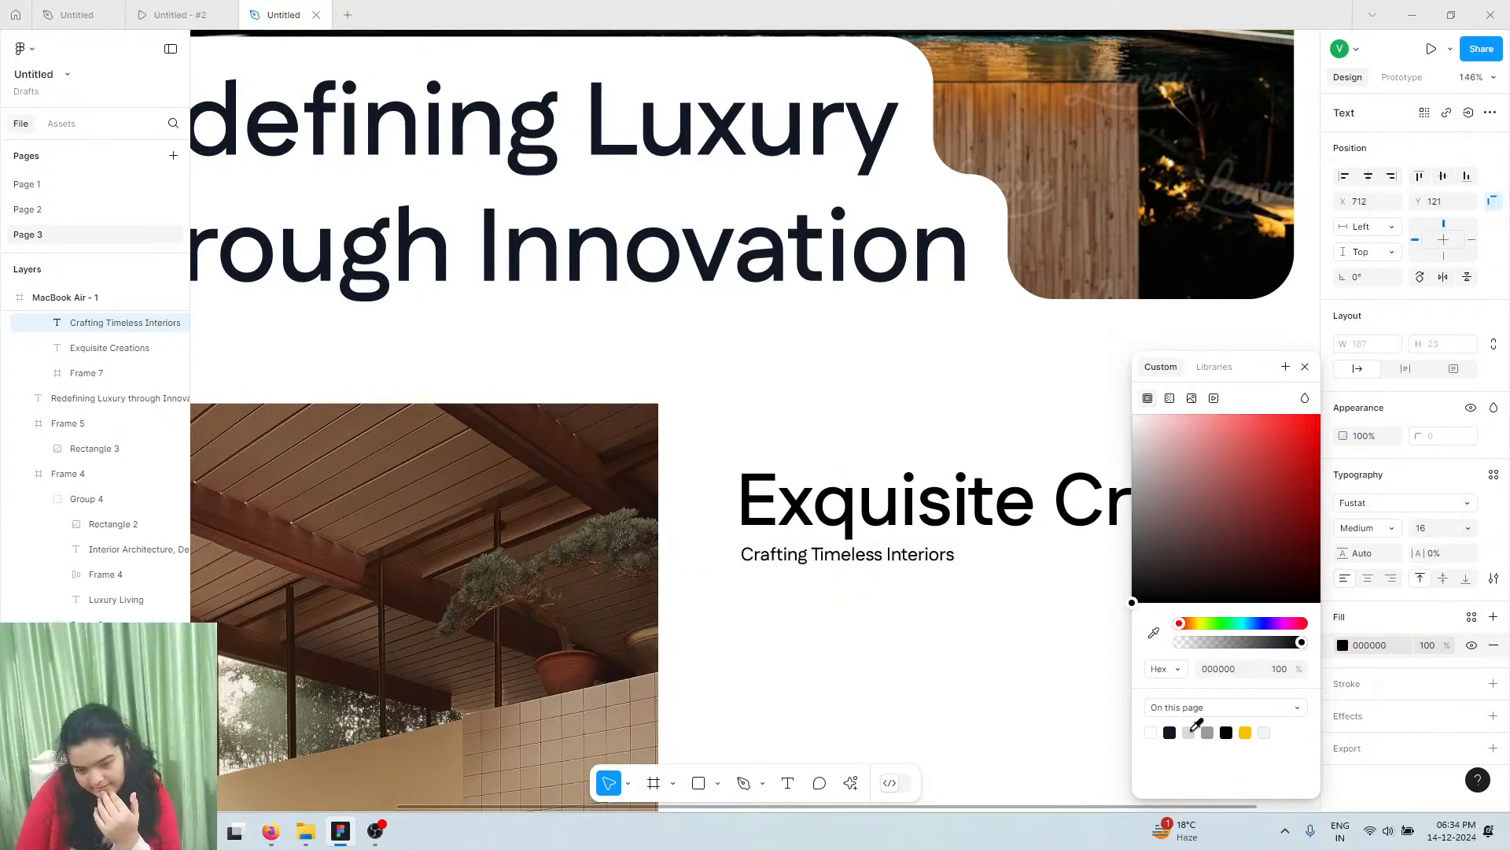
pyautogui.click(1208, 732)
pyautogui.click(854, 445)
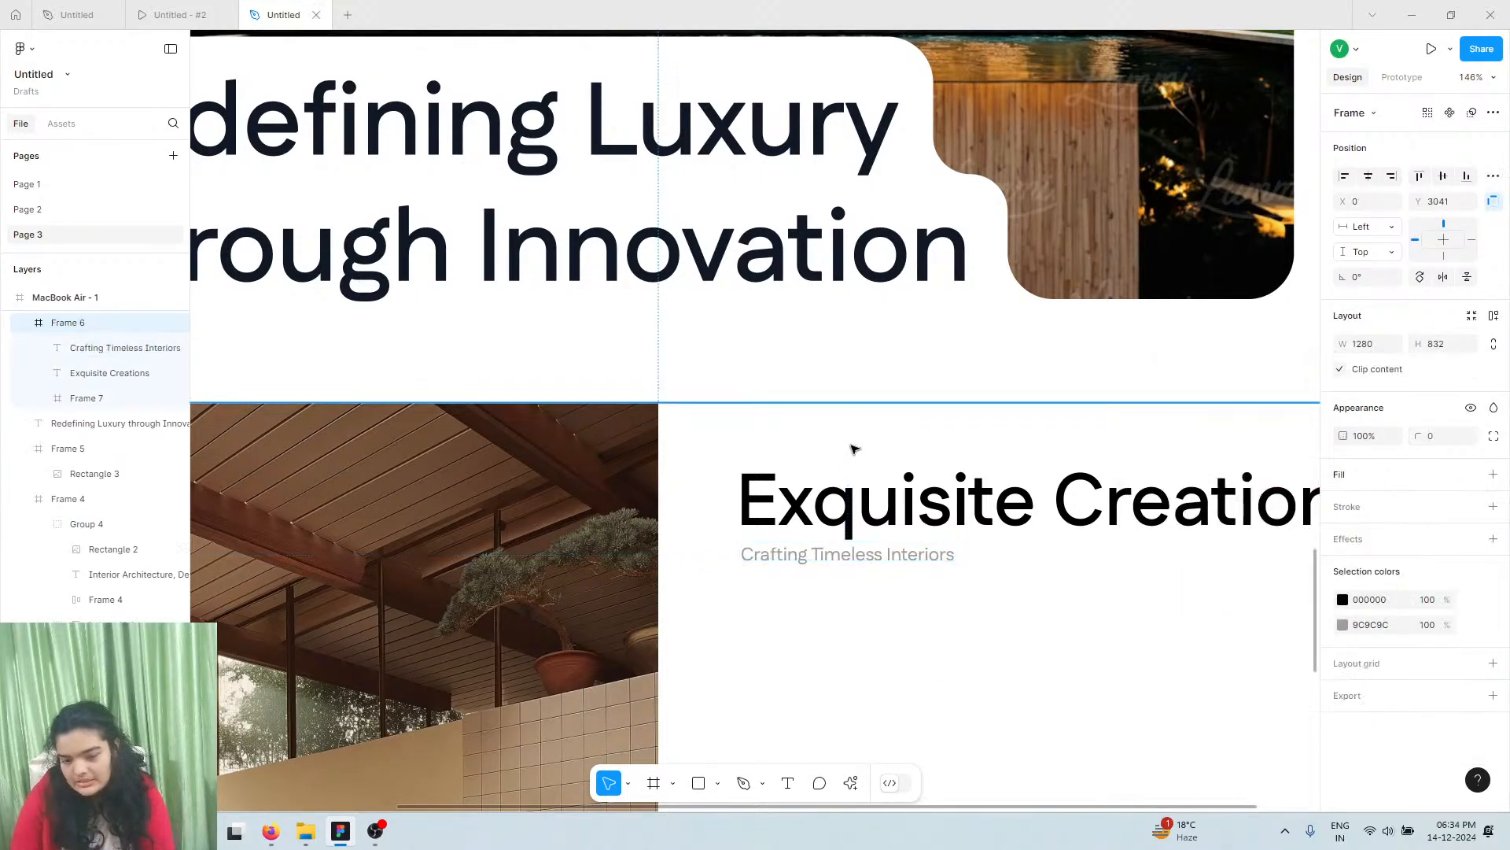
# Retitle the copied heading 'Connect With Us' and move it and the subtitle lower
pyautogui.doubleClick(872, 502)
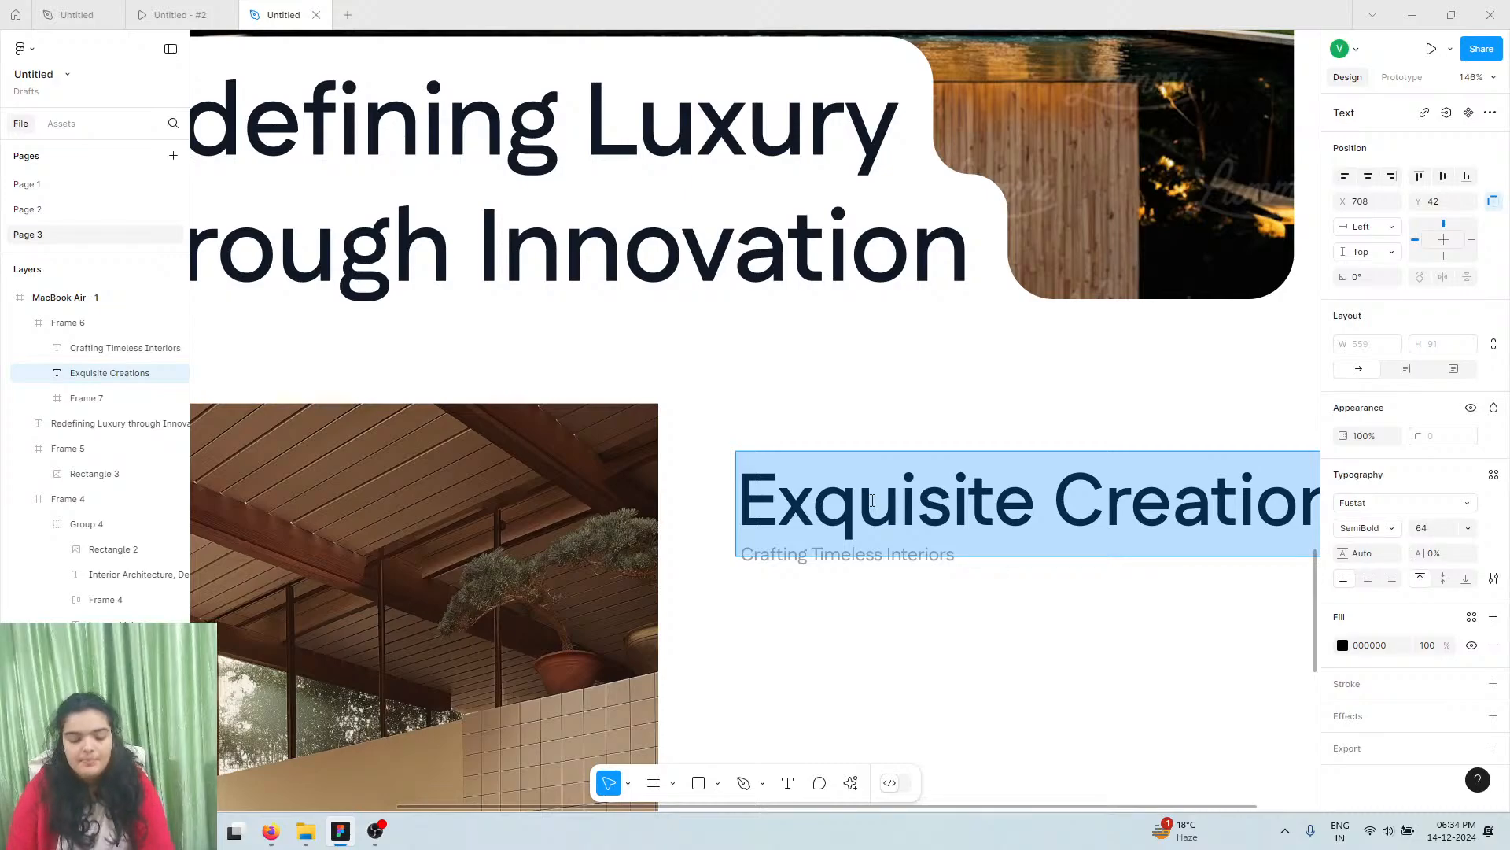
pyautogui.write('Connect')
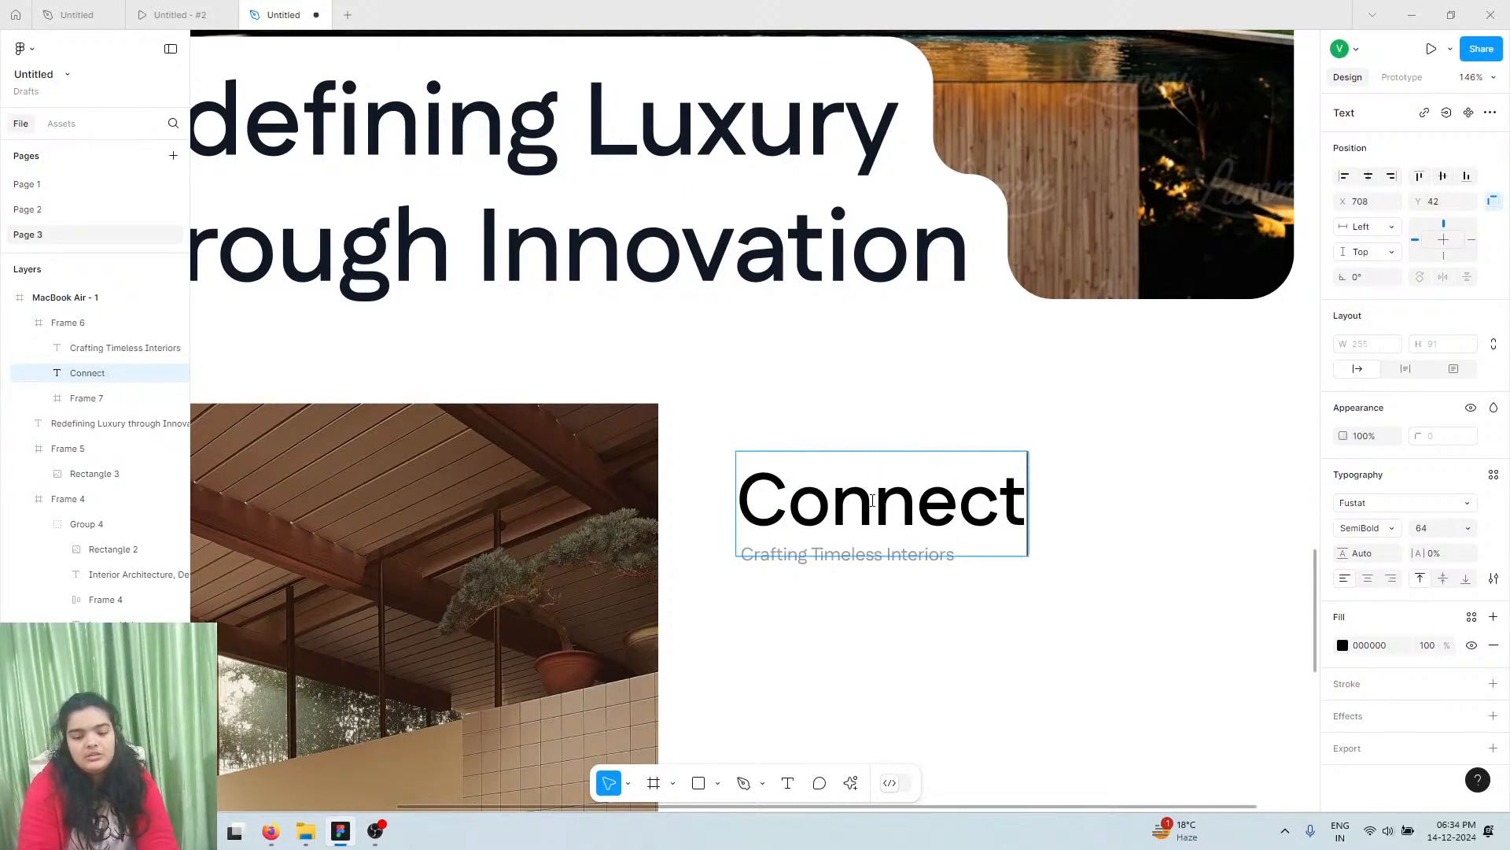
pyautogui.write(' With US')
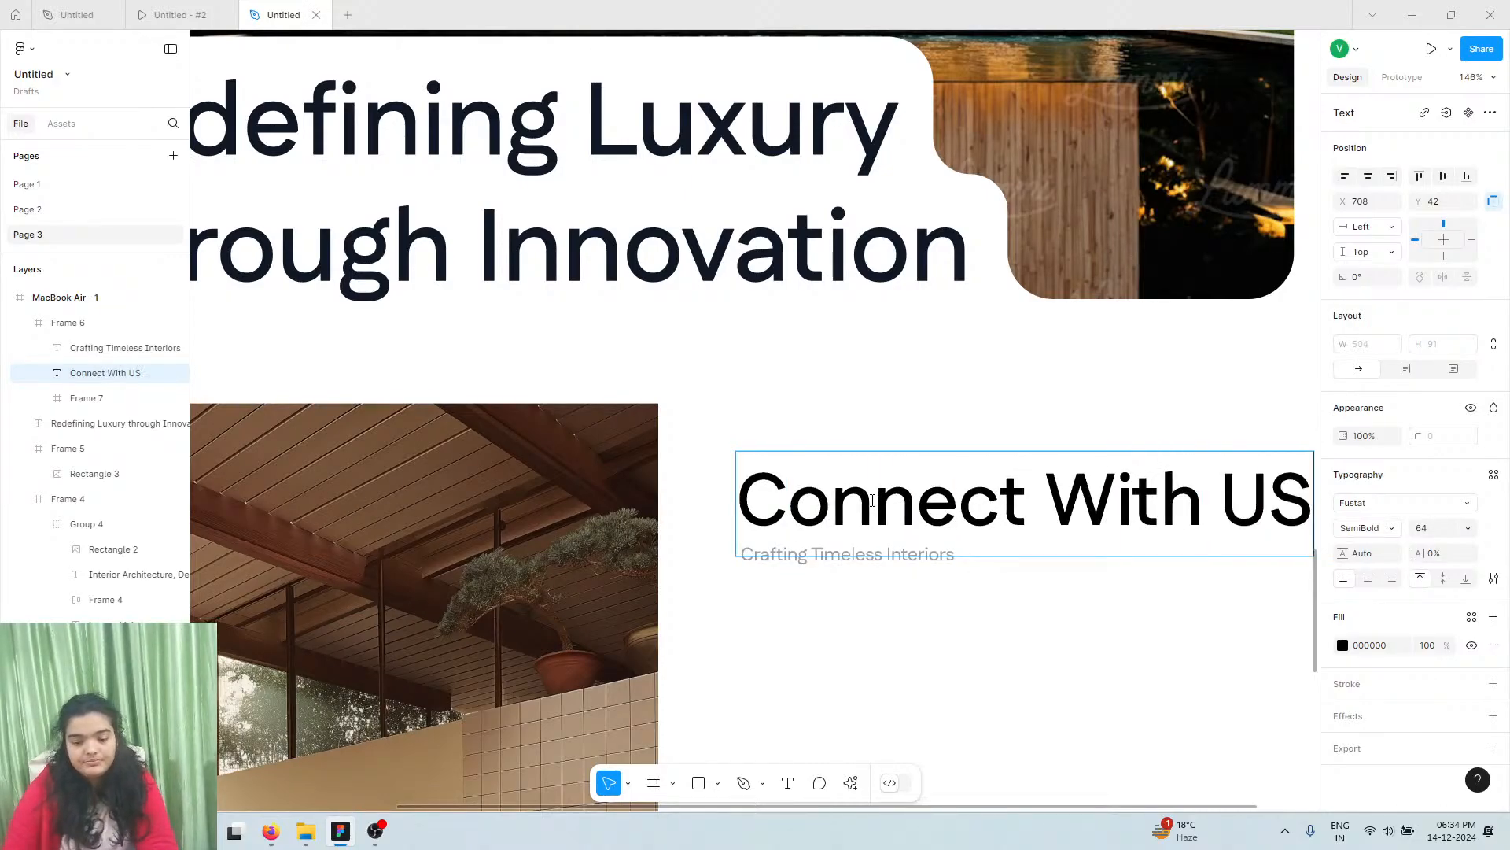
pyautogui.press('BackSpace')
pyautogui.write('s')
pyautogui.press('Escape')
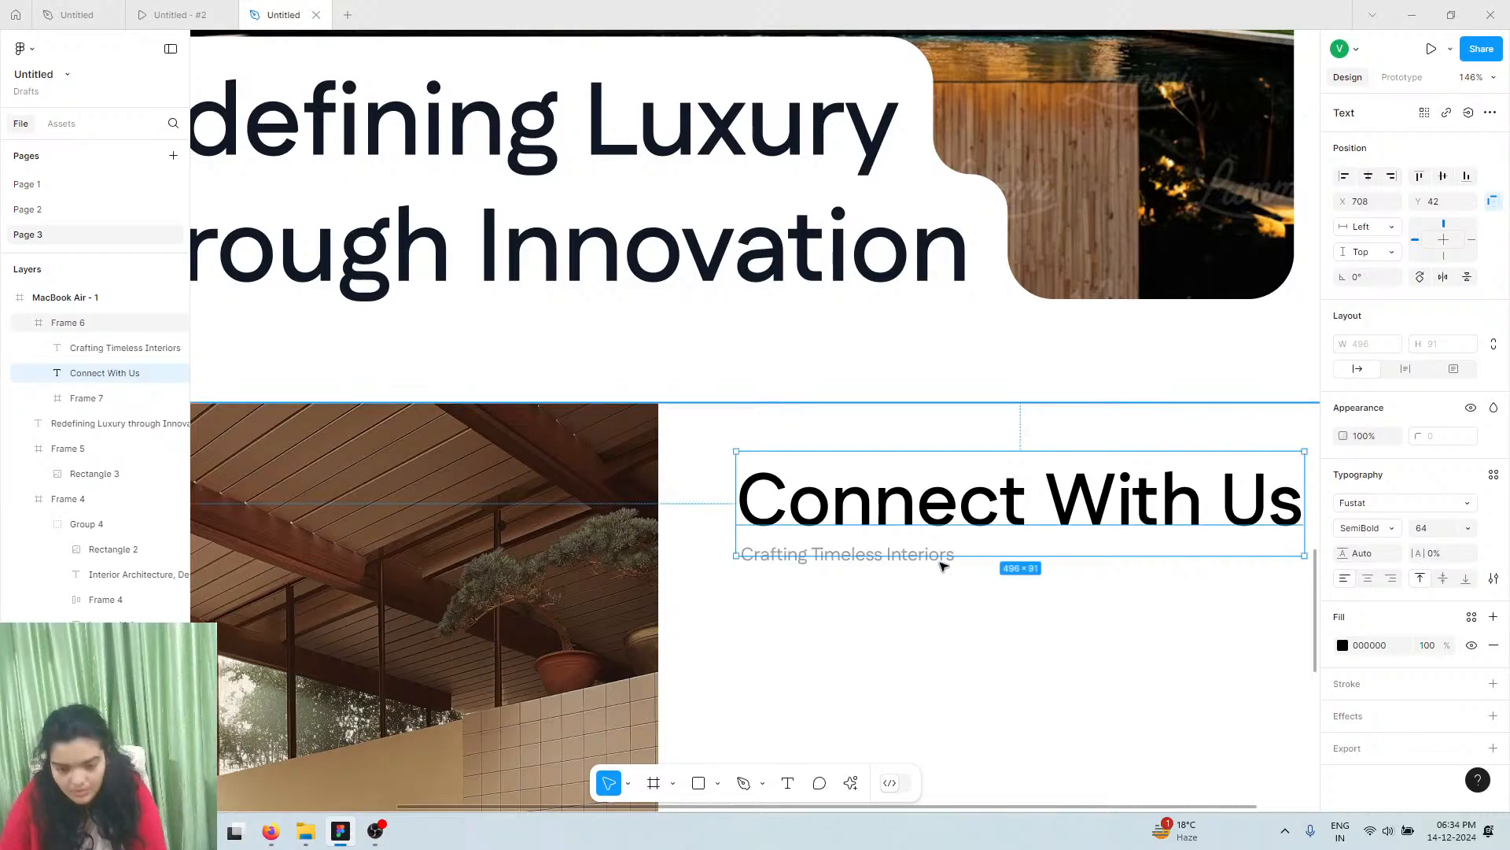
pyautogui.scroll(-2, 944, 566)
pyautogui.hscroll(1, 865, 465)
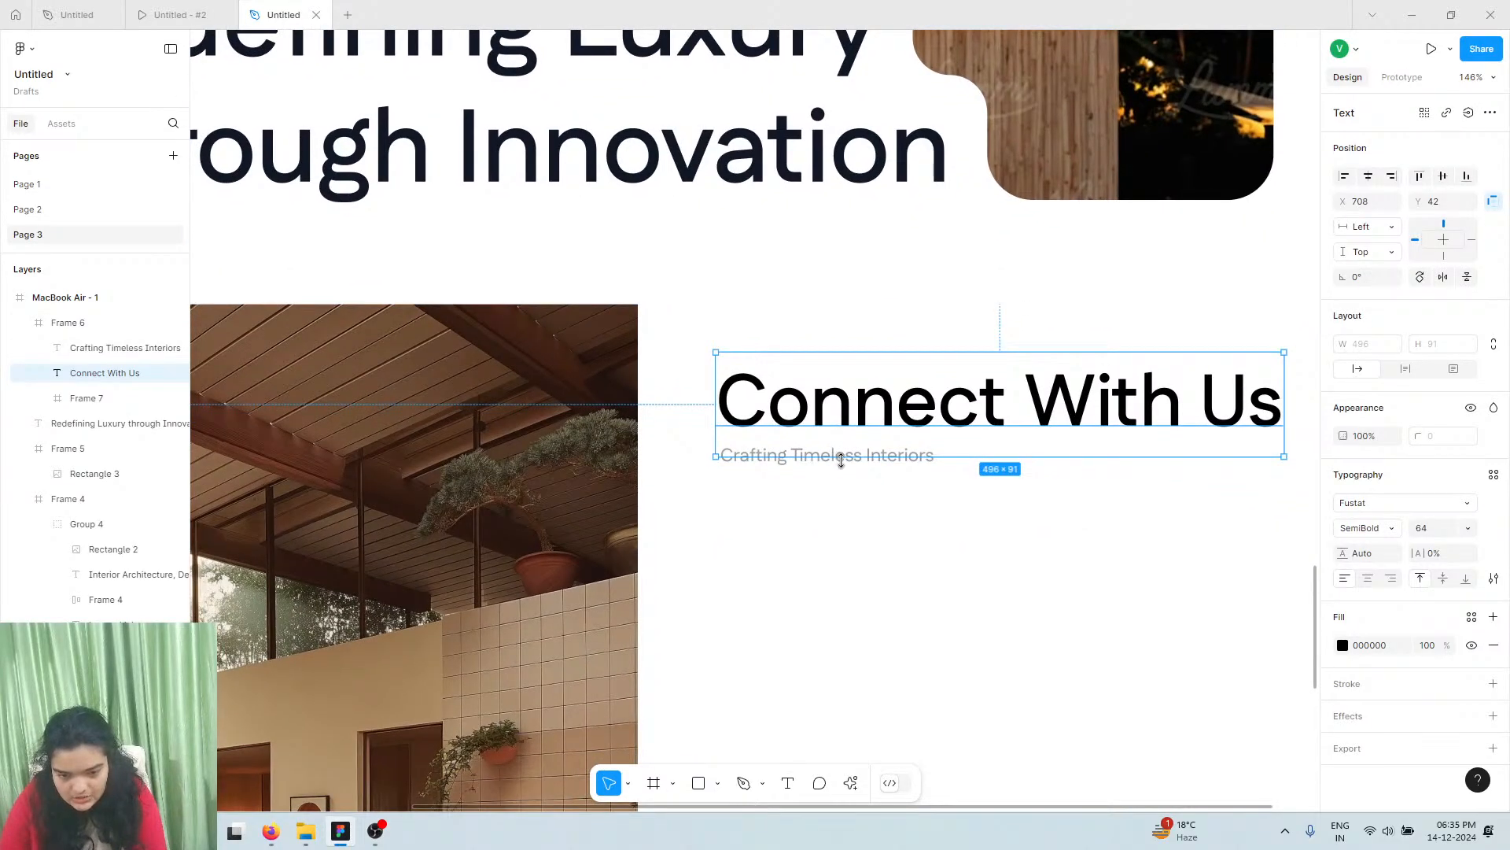
pyautogui.keyDown('shift'); pyautogui.click(851, 458); pyautogui.keyUp('shift')
pyautogui.moveTo(857, 443); pyautogui.dragTo(857, 485)
# Open the reference design file and select its contact section
pyautogui.click(78, 14)
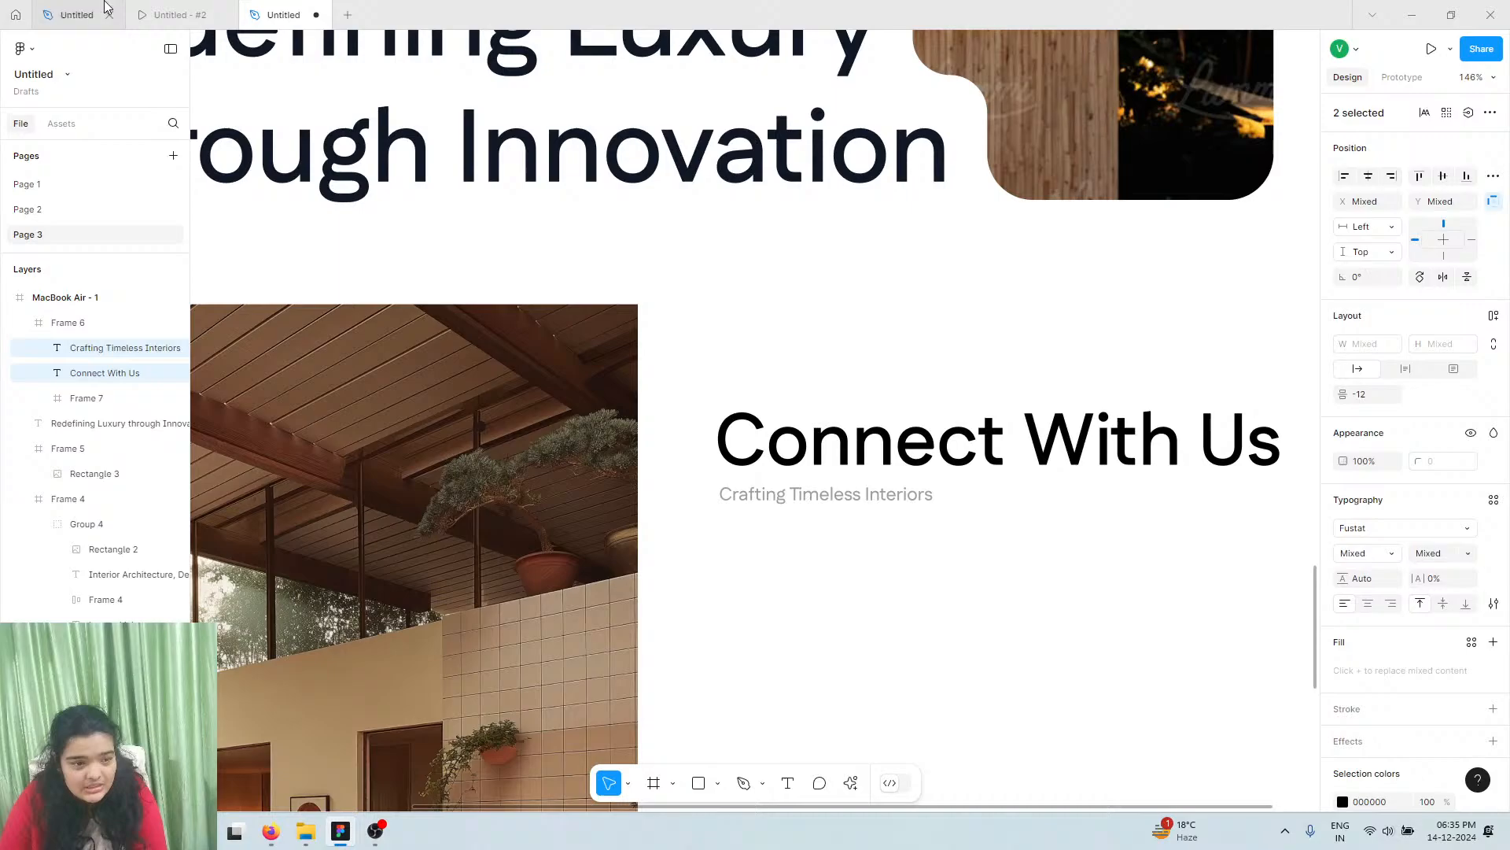
pyautogui.click(168, 9)
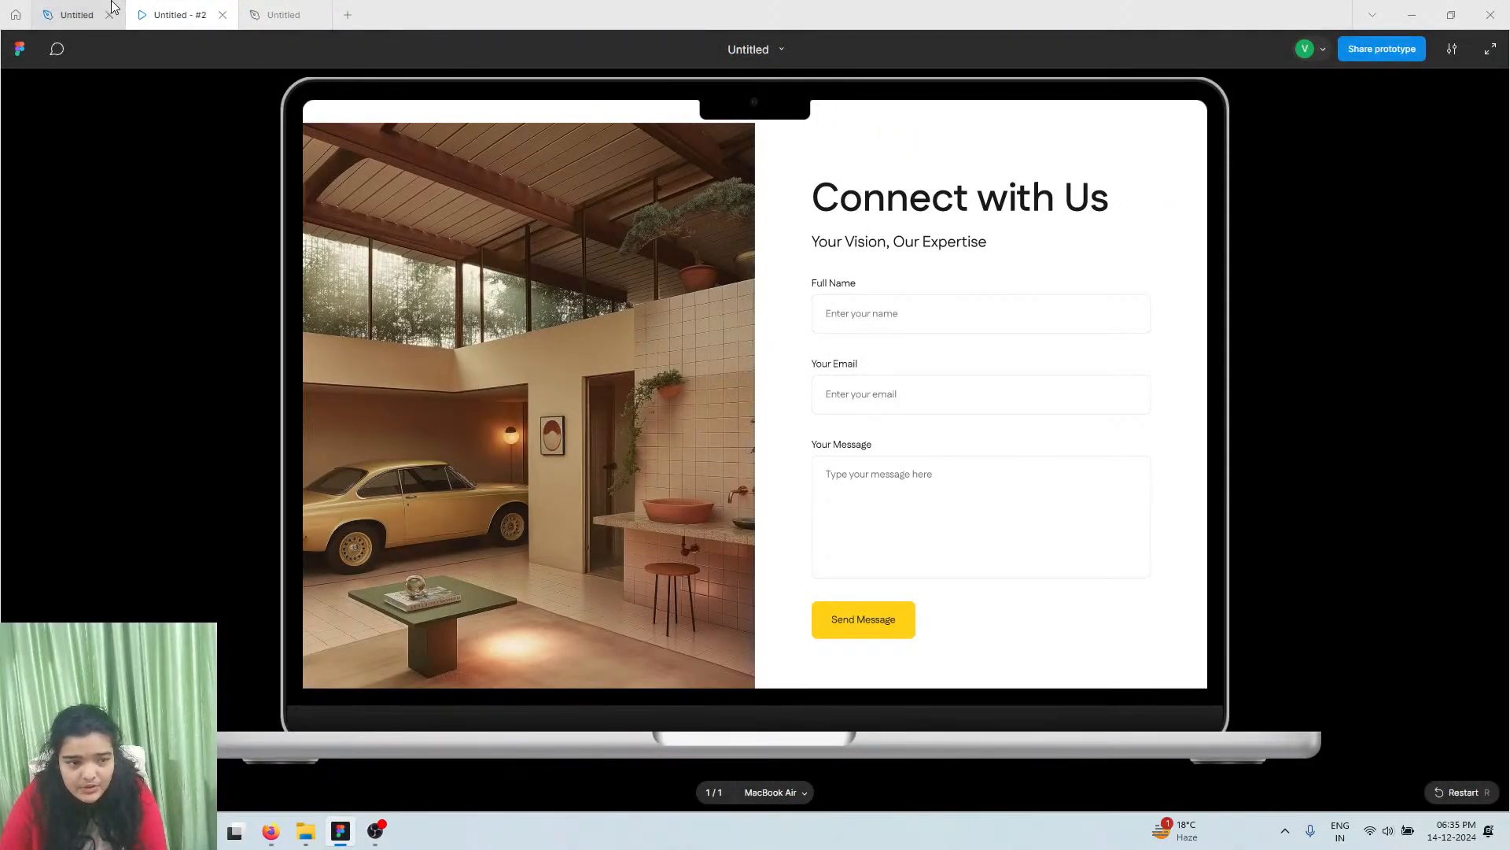
pyautogui.click(79, 15)
pyautogui.scroll(-5, 1043, 565)
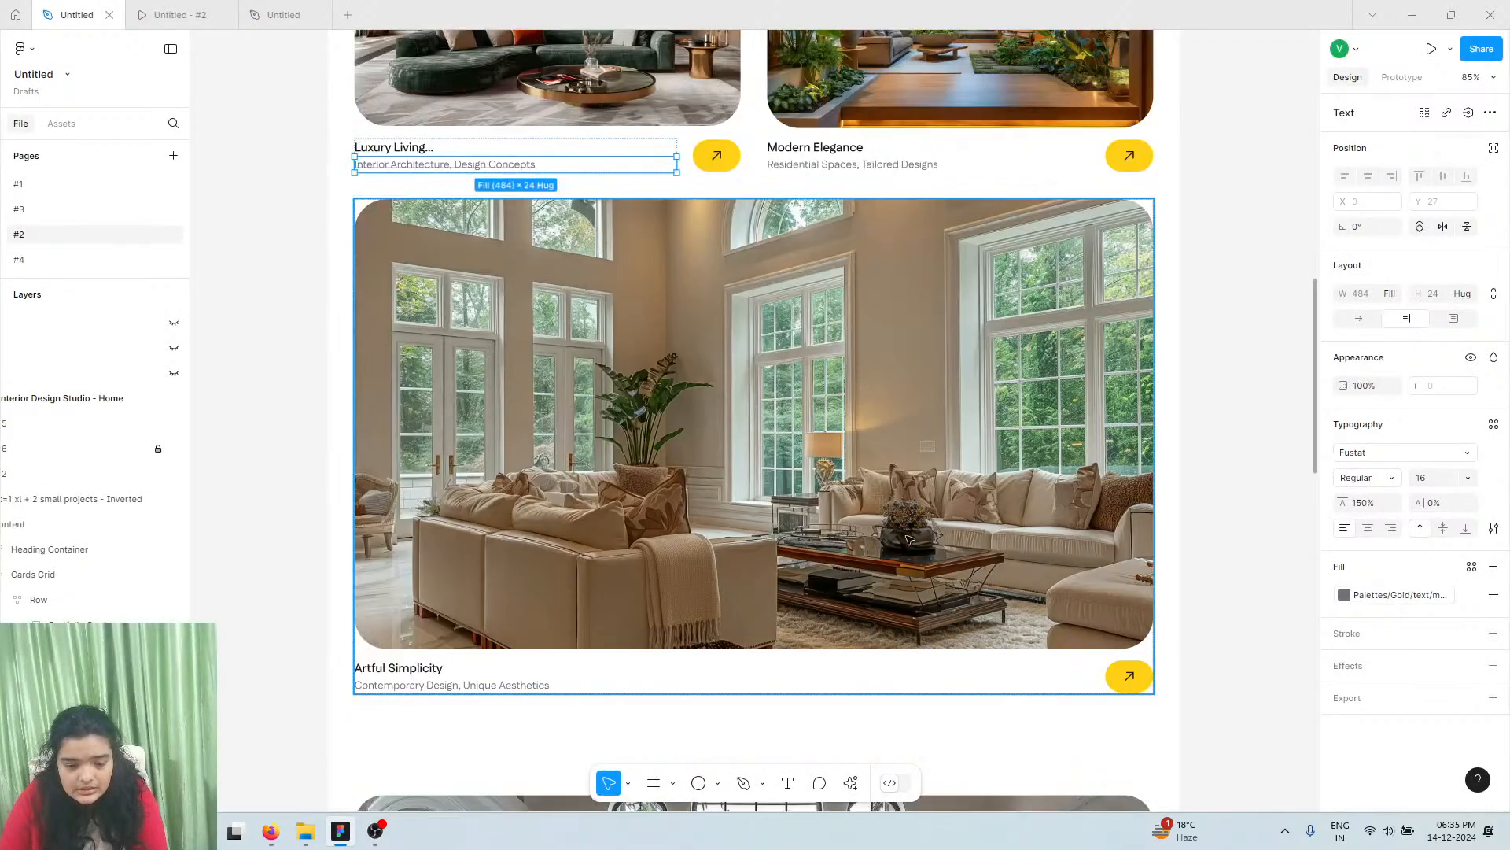
pyautogui.scroll(-14, 1043, 565)
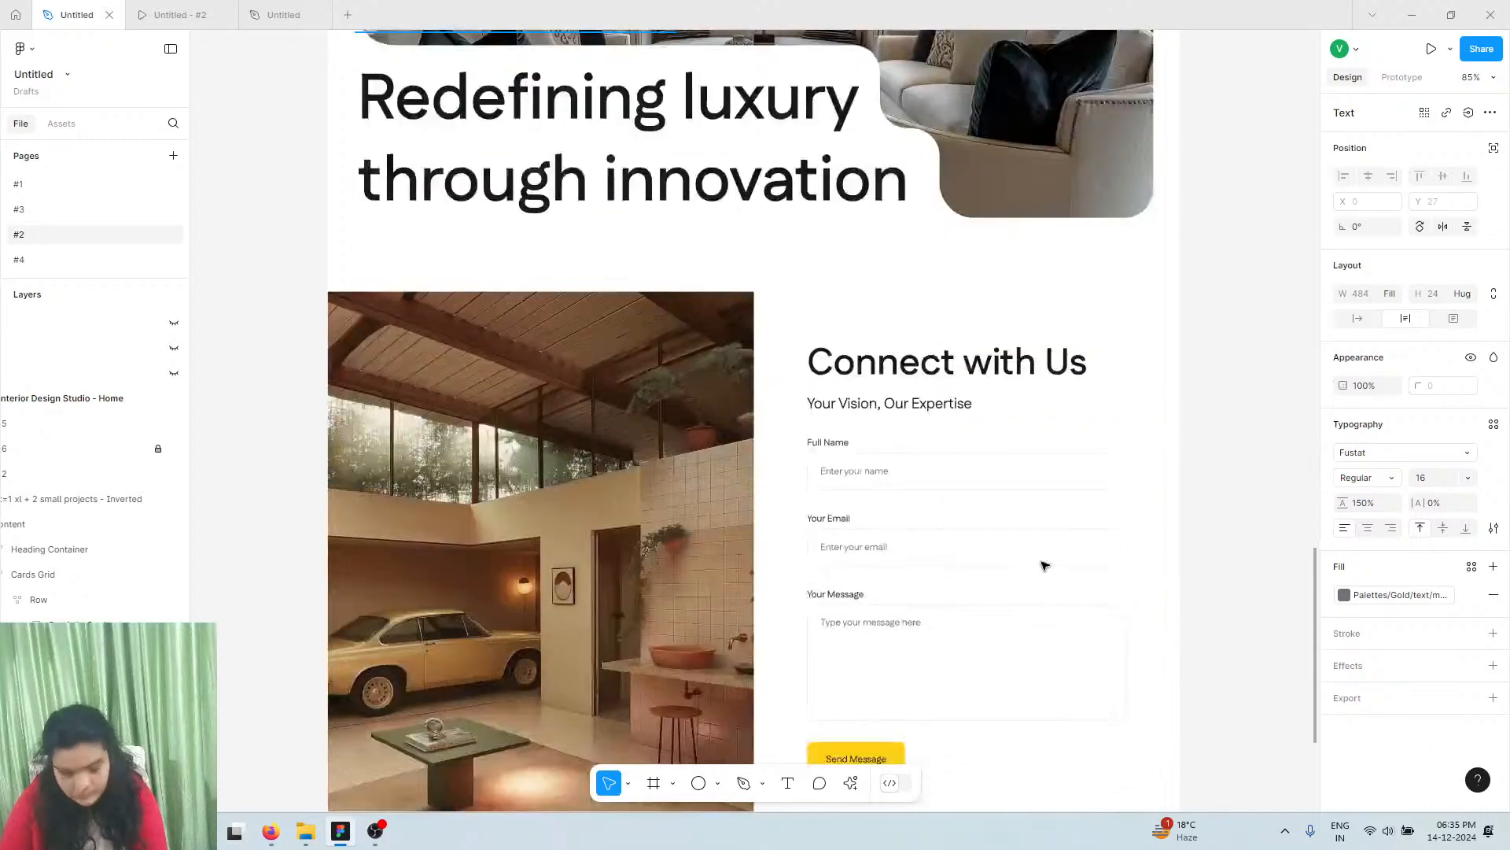
pyautogui.click(941, 407)
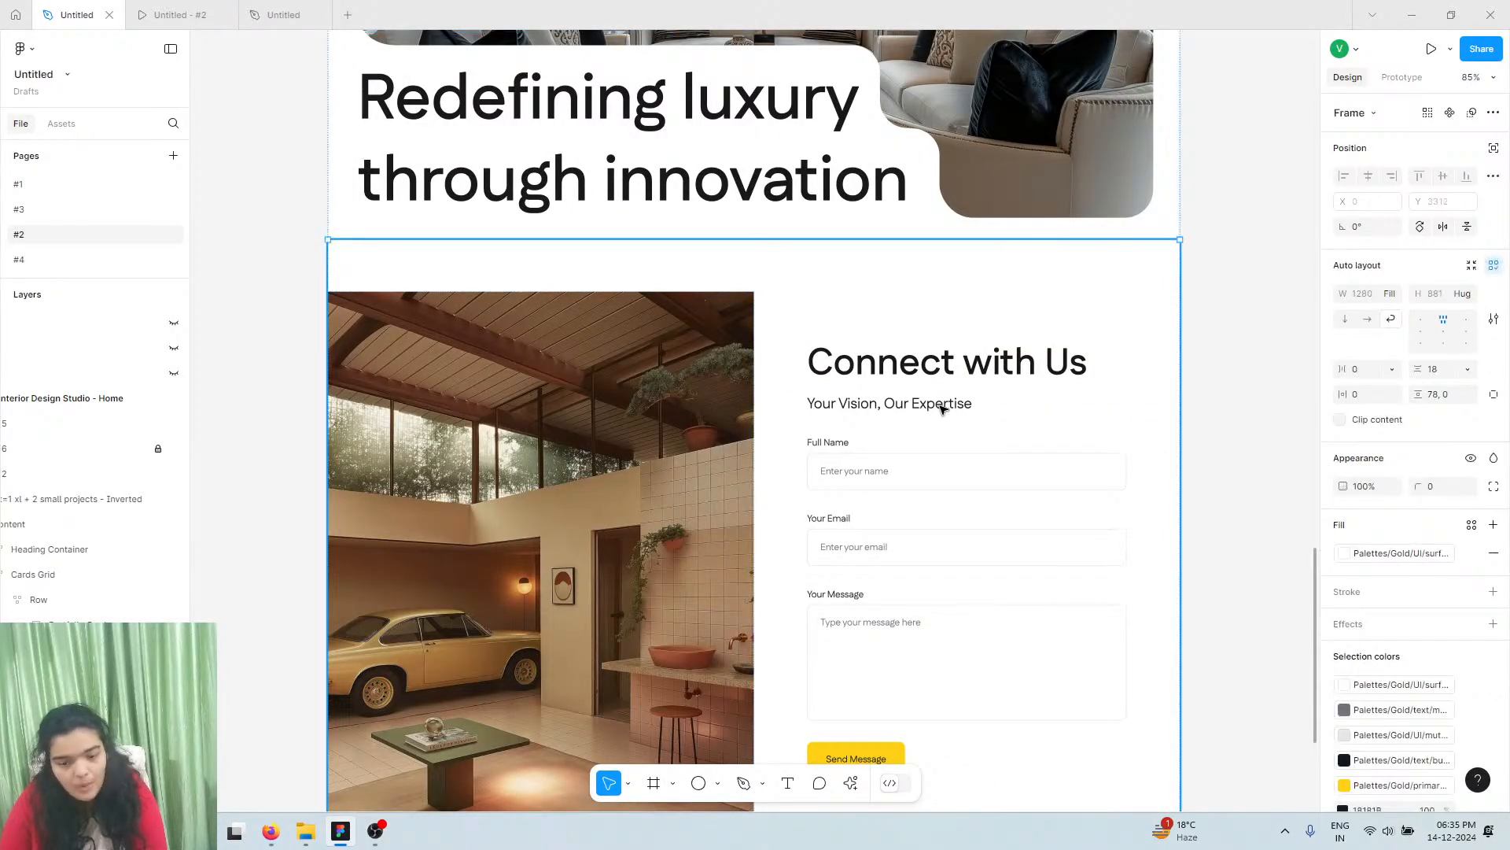
# Replace the subtitle with the reference's 'Your Vision, Our Expertise' tagline, pasted to match style
pyautogui.click(942, 408)
pyautogui.doubleClick(942, 407)
pyautogui.hotkey('ctrl', 'a')
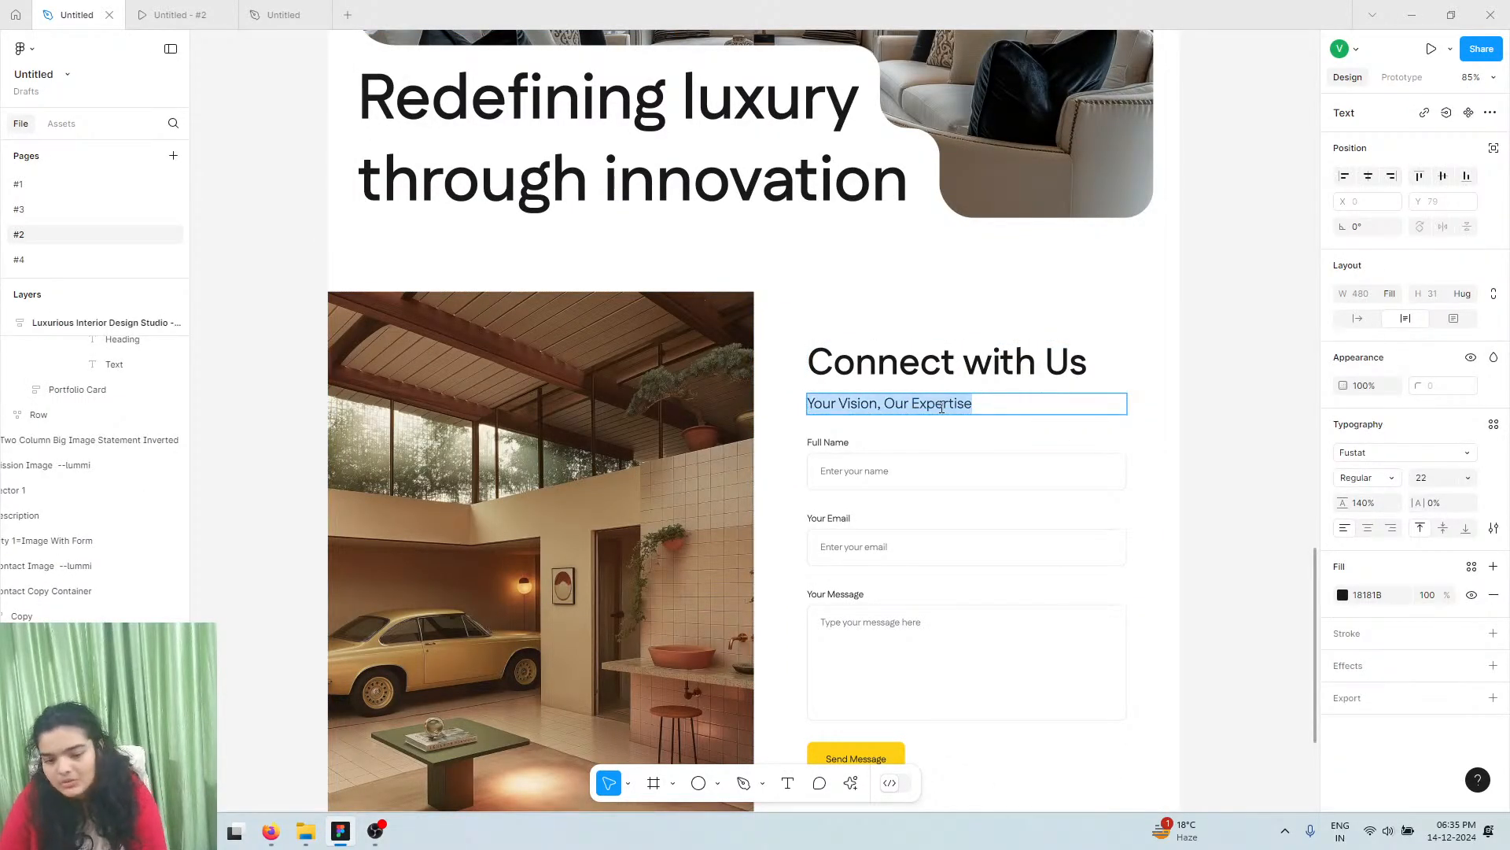
pyautogui.rightClick(938, 404)
pyautogui.click(960, 419)
pyautogui.click(298, 9)
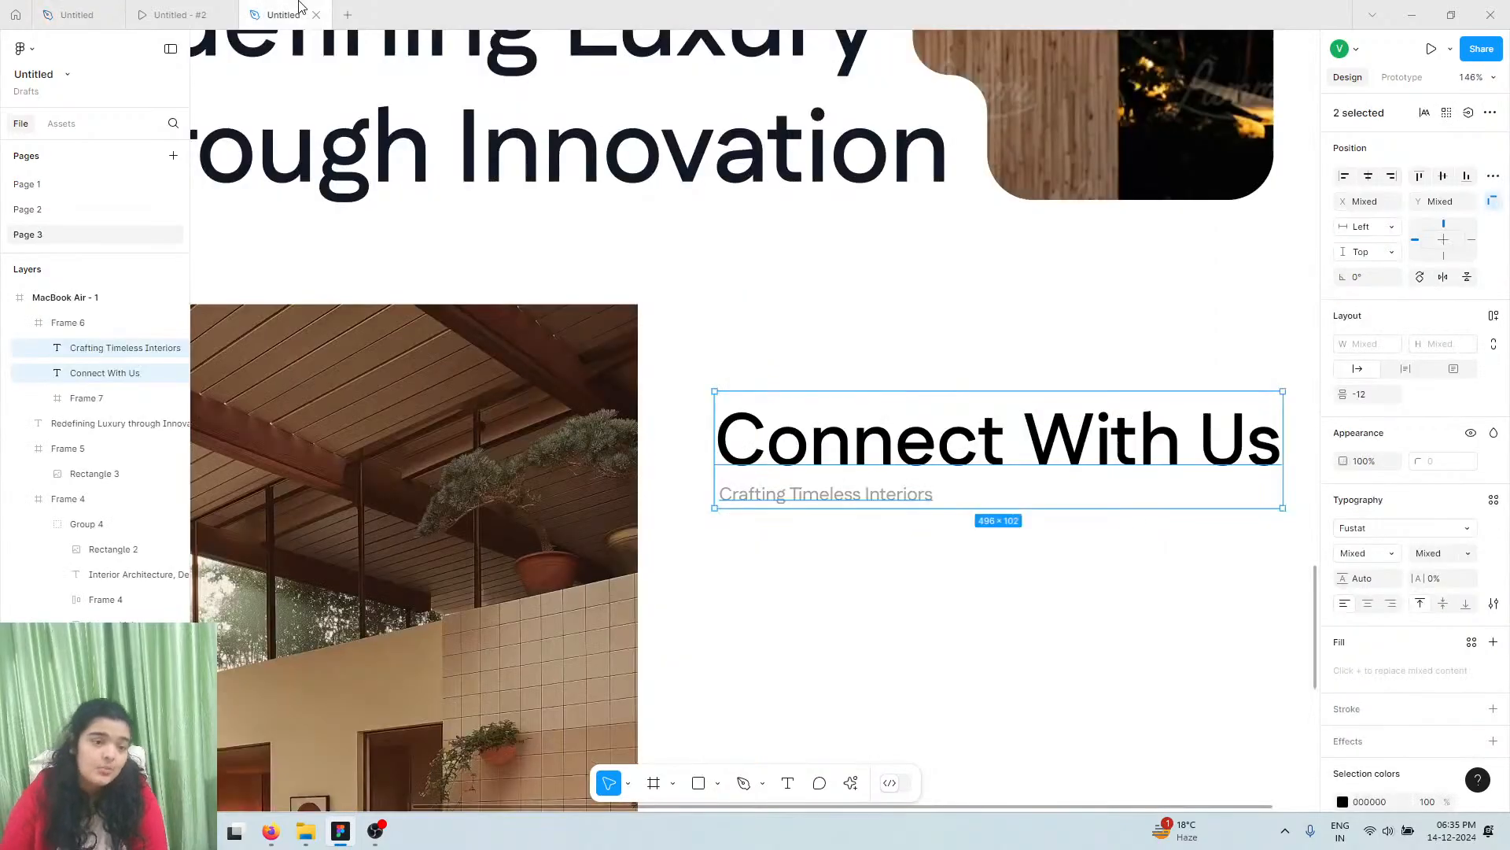
pyautogui.doubleClick(768, 493)
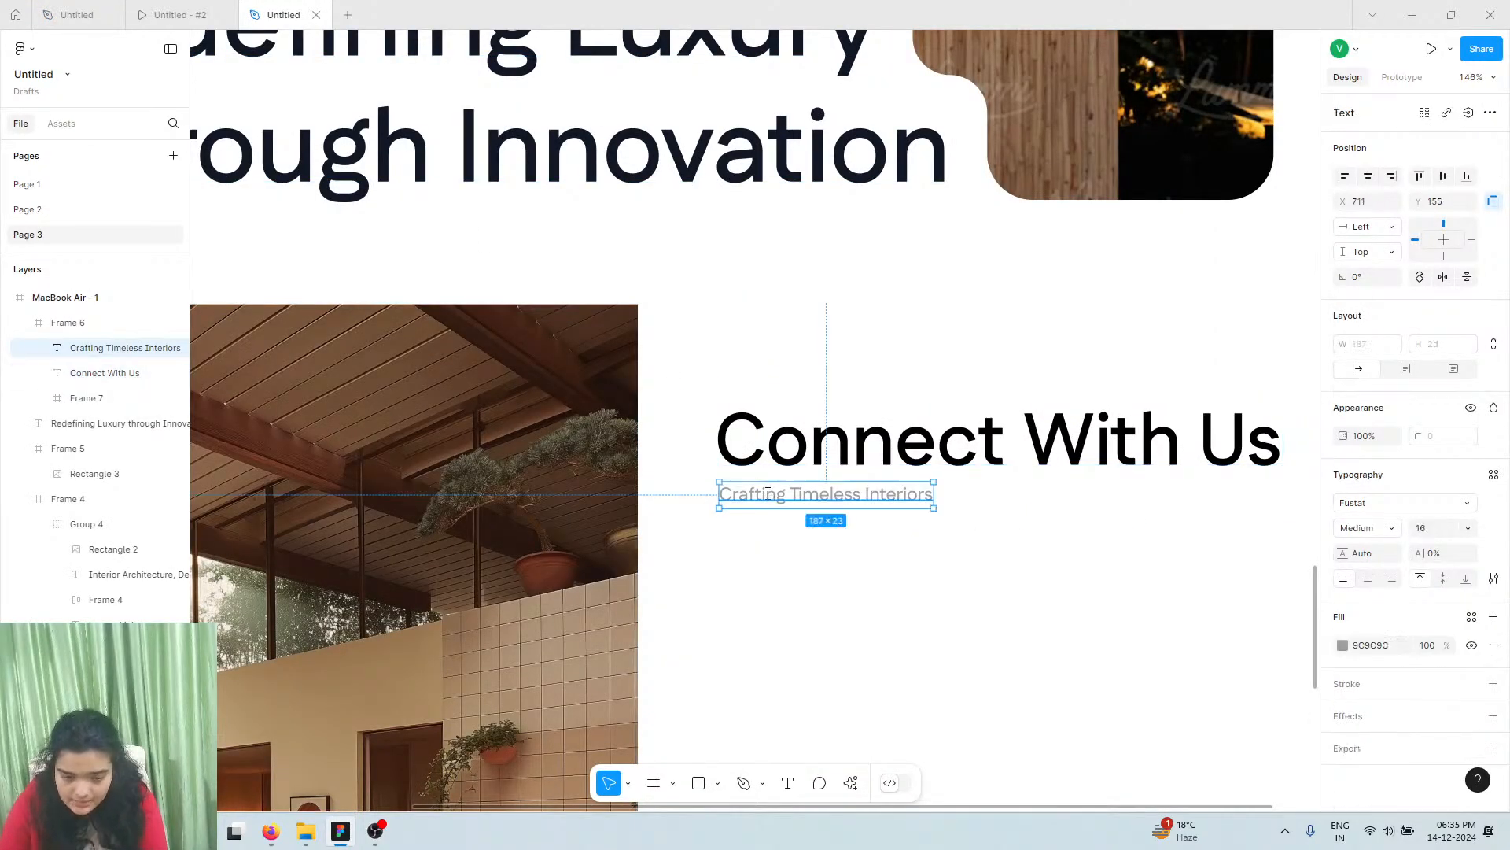
pyautogui.hotkey('ctrl', 'a')
pyautogui.rightClick(765, 492)
pyautogui.click(796, 549)
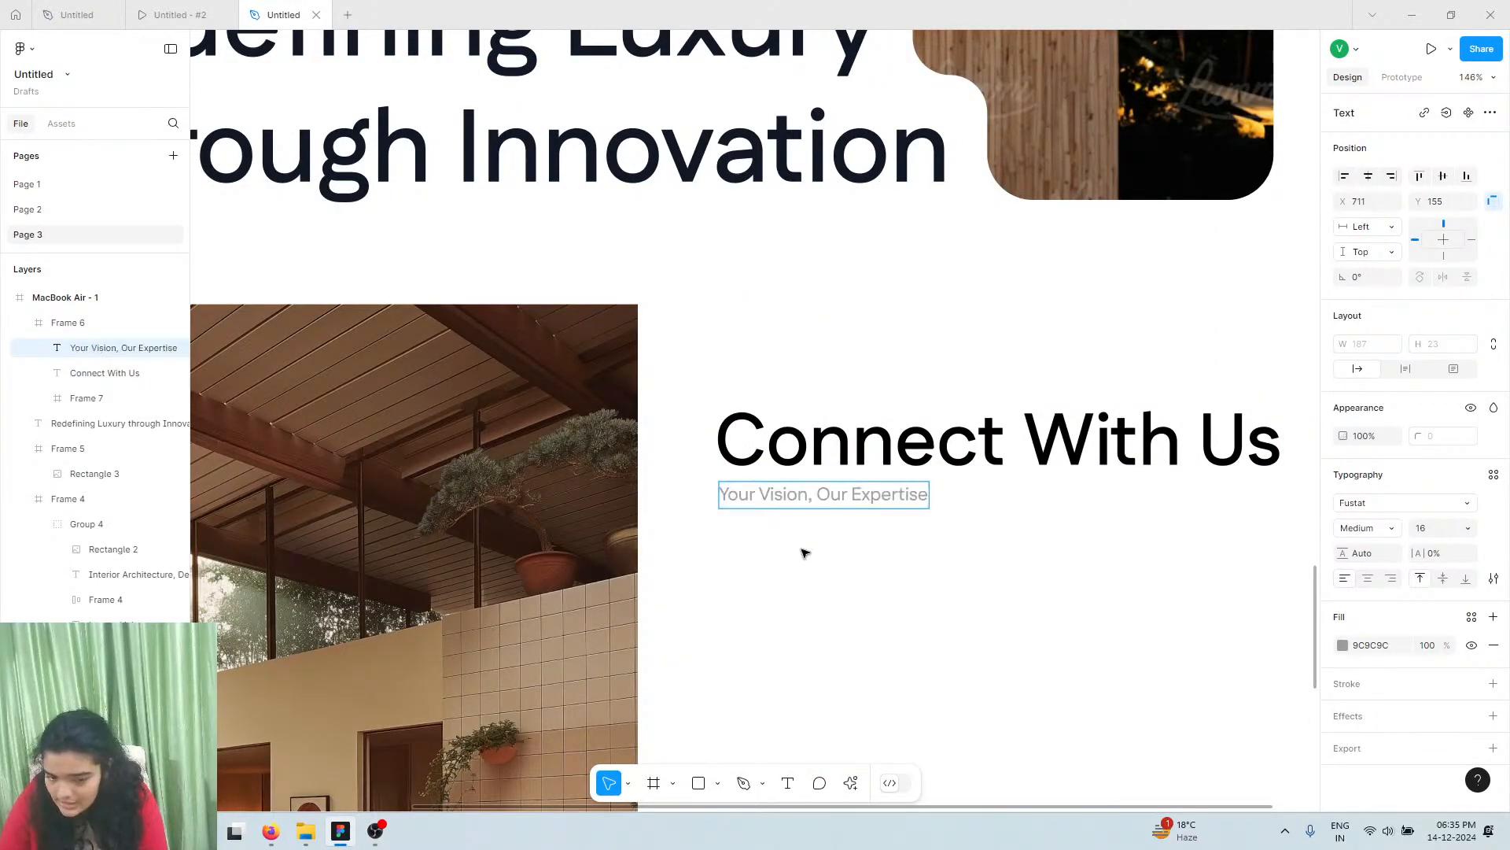
pyautogui.press('Escape')
# Set the new tagline's font size to 20
pyautogui.click(1469, 529)
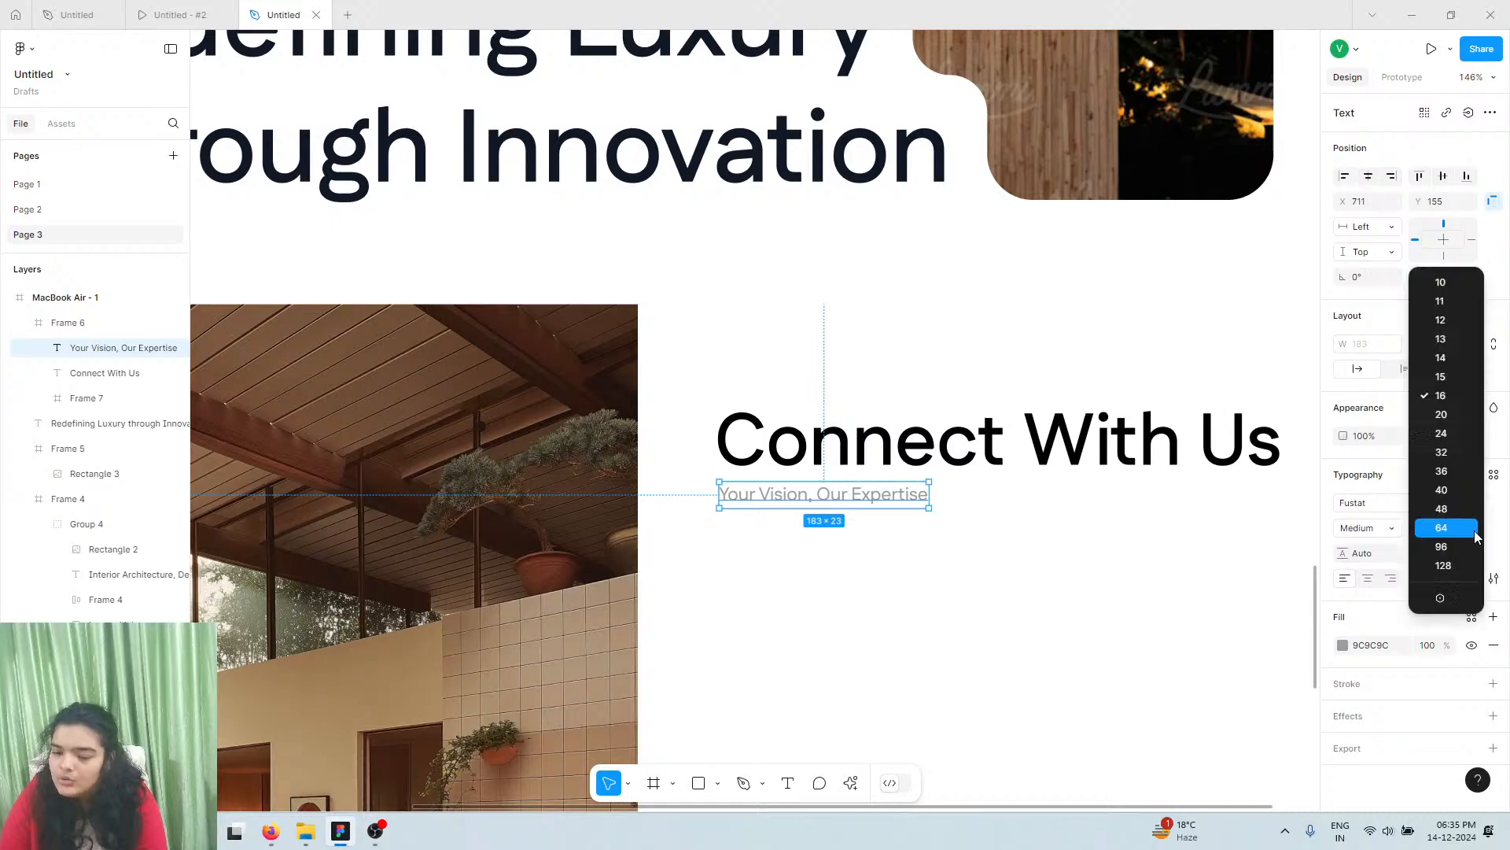
pyautogui.click(1469, 414)
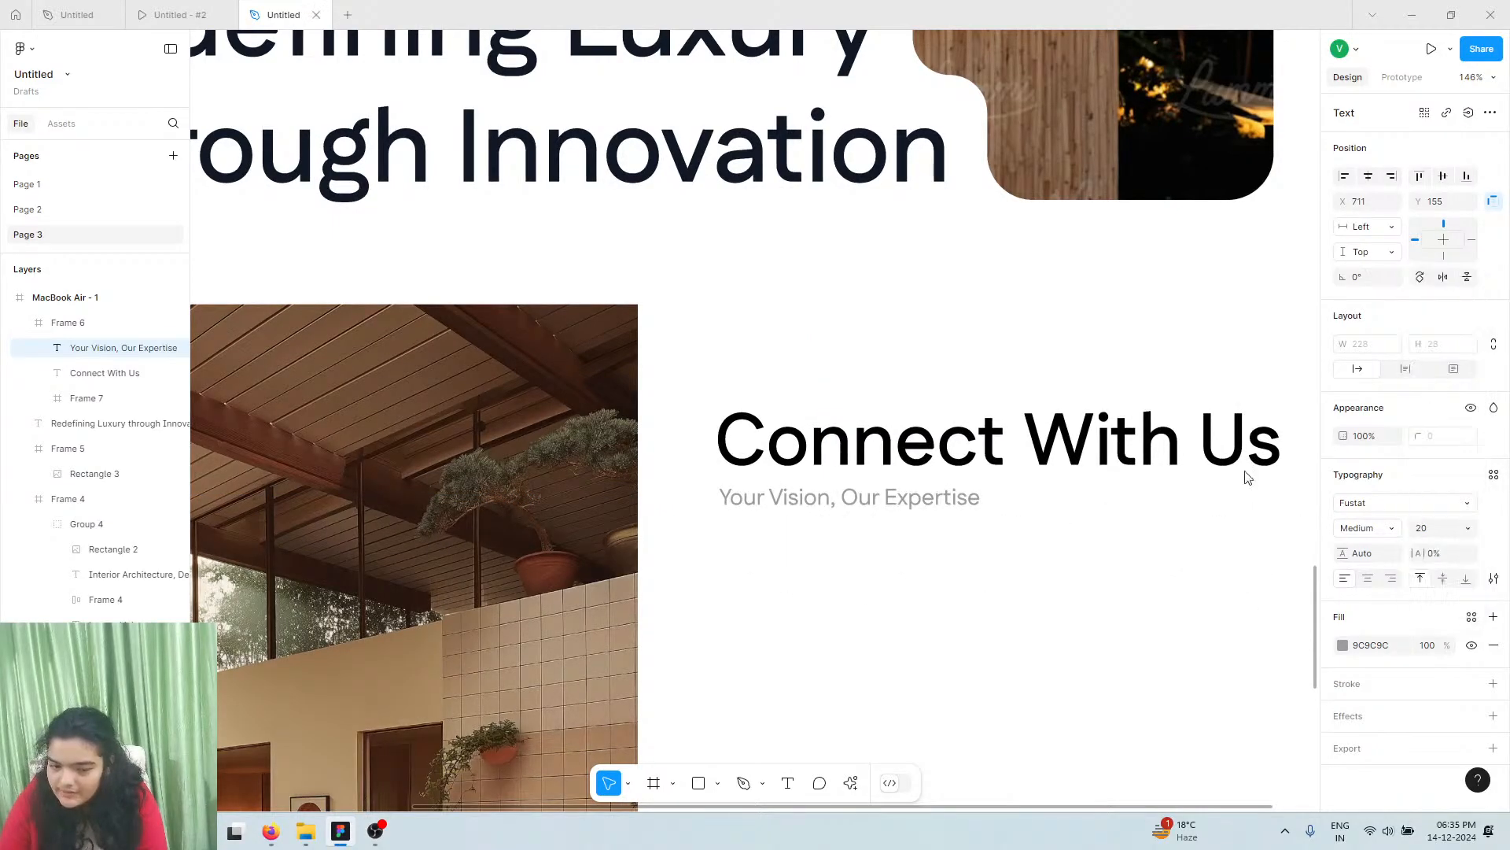
pyautogui.scroll(-2, 1054, 531)
pyautogui.scroll(-2, 1054, 532)
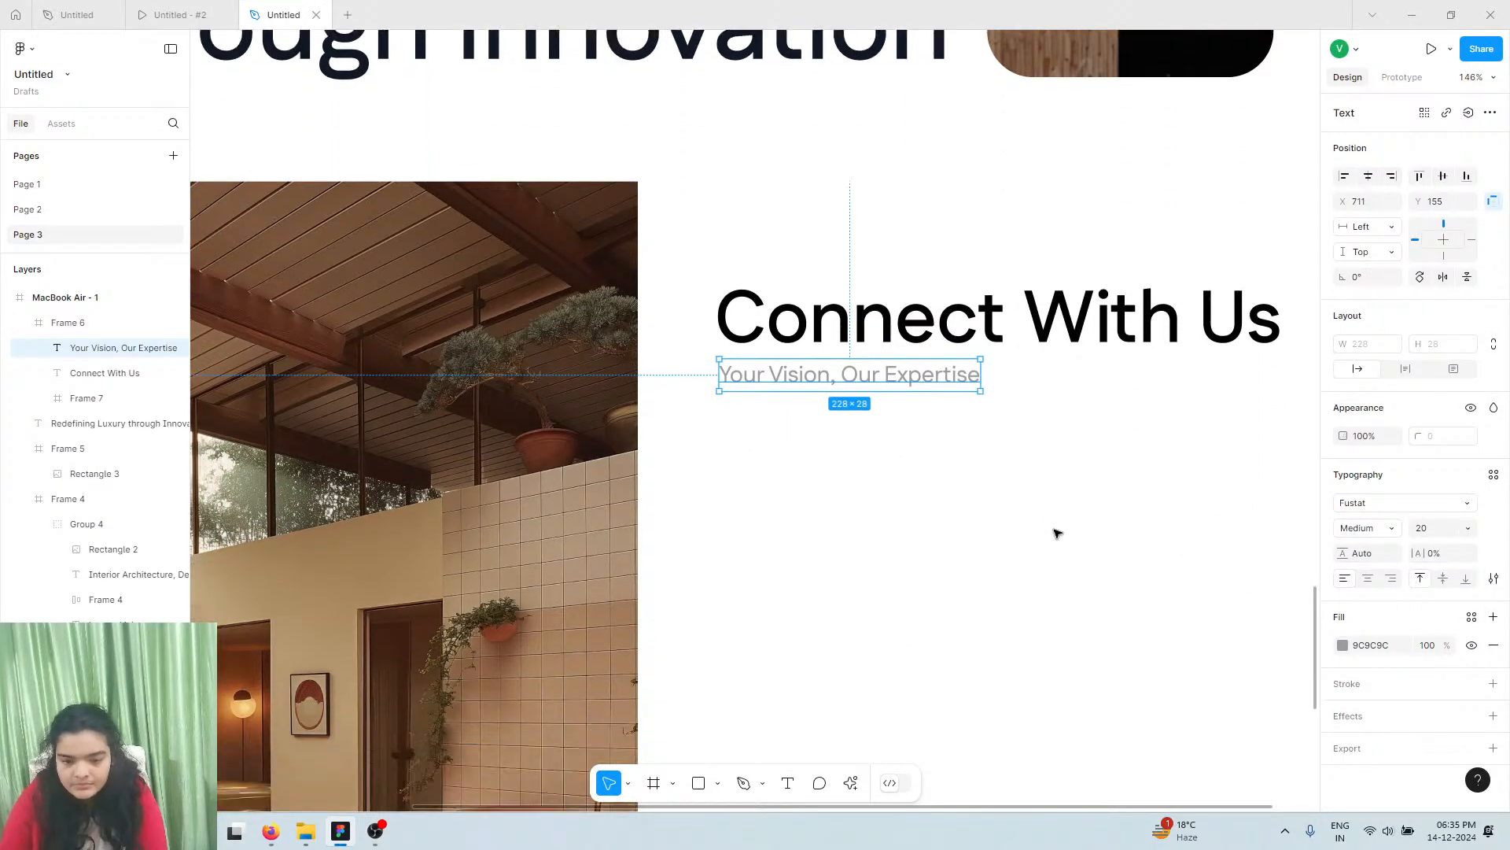
pyautogui.scroll(-4, 1050, 536)
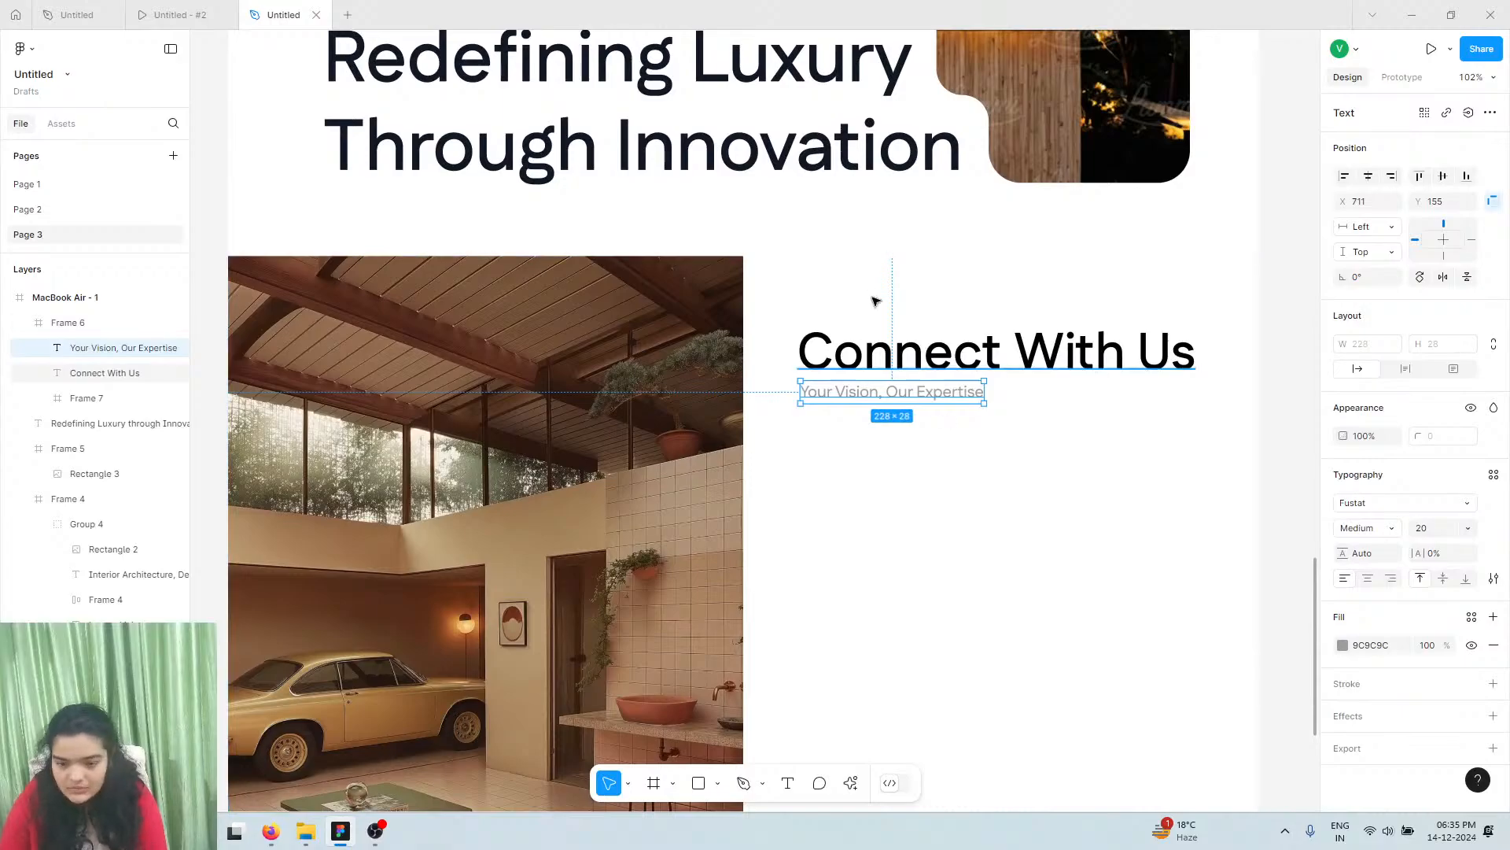
pyautogui.click(944, 350)
pyautogui.click(149, 10)
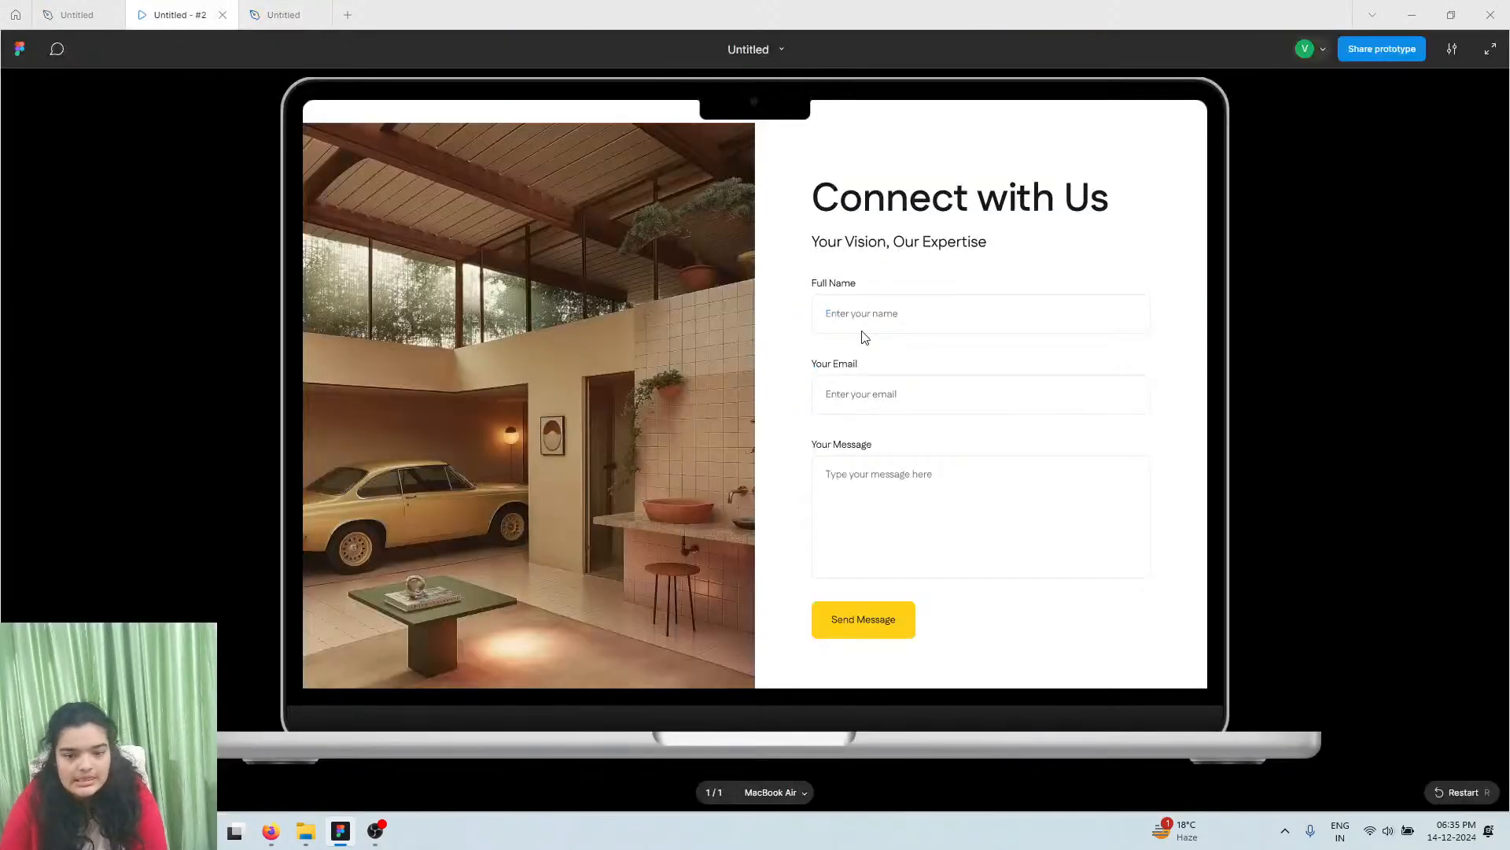
# Return to the working file and scroll to the Connect With Us section beside the garage photo
pyautogui.scroll(-2, 934, 310)
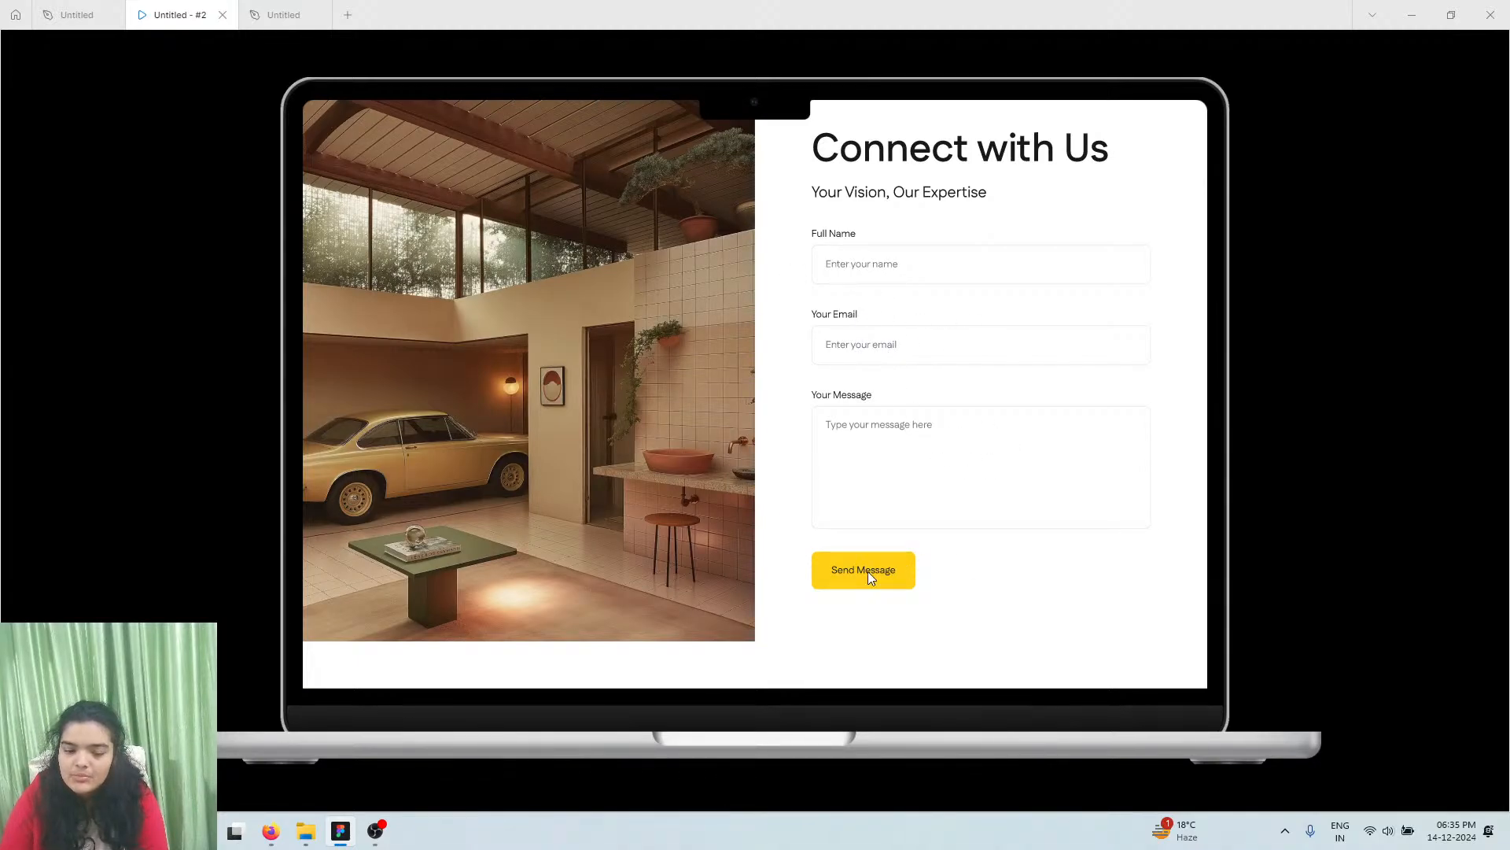
pyautogui.click(279, 14)
pyautogui.scroll(2, 863, 422)
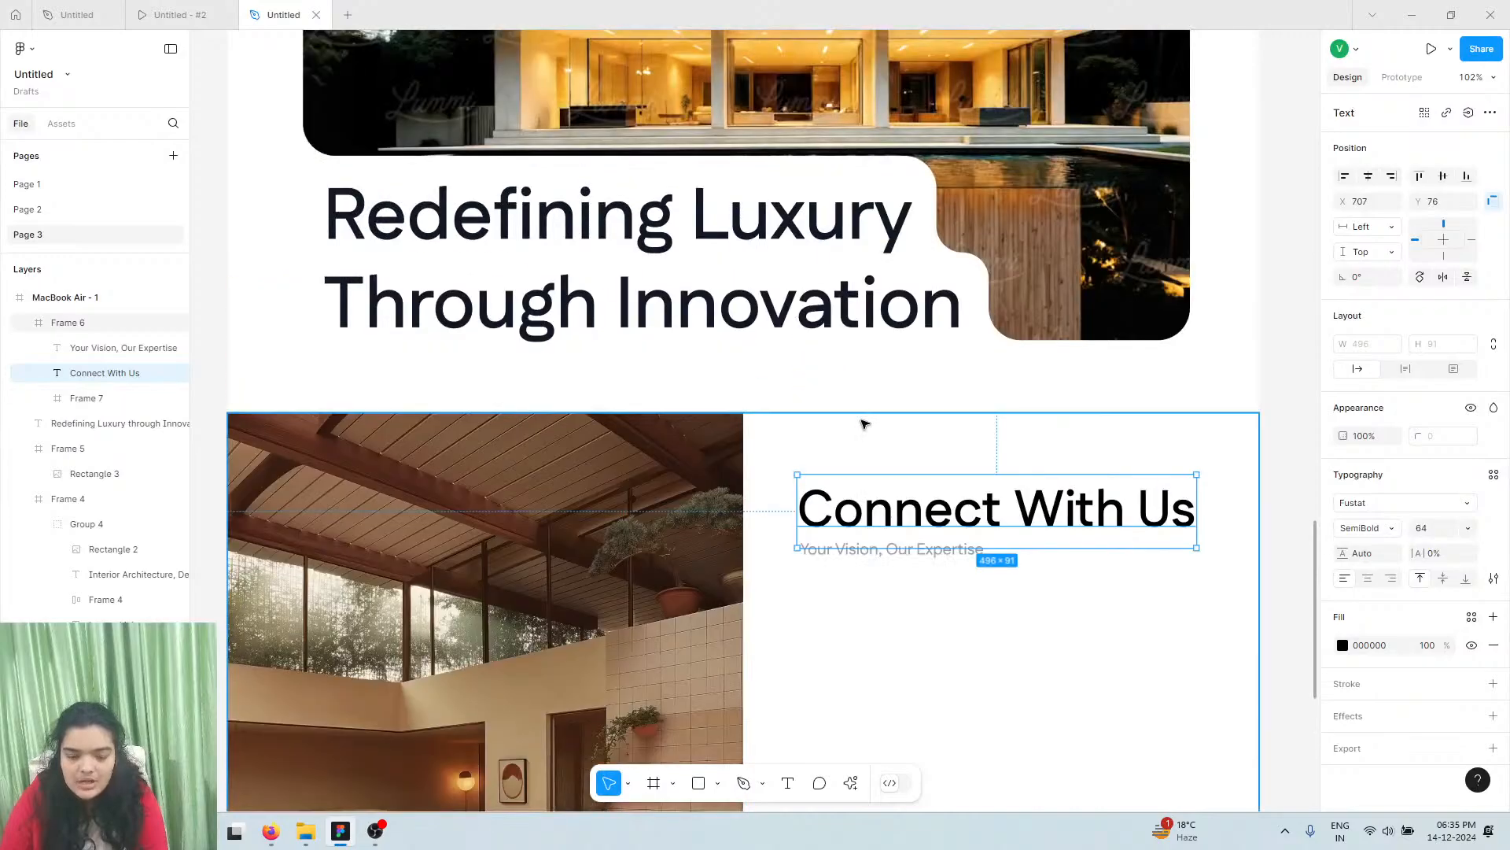
pyautogui.scroll(10, 863, 422)
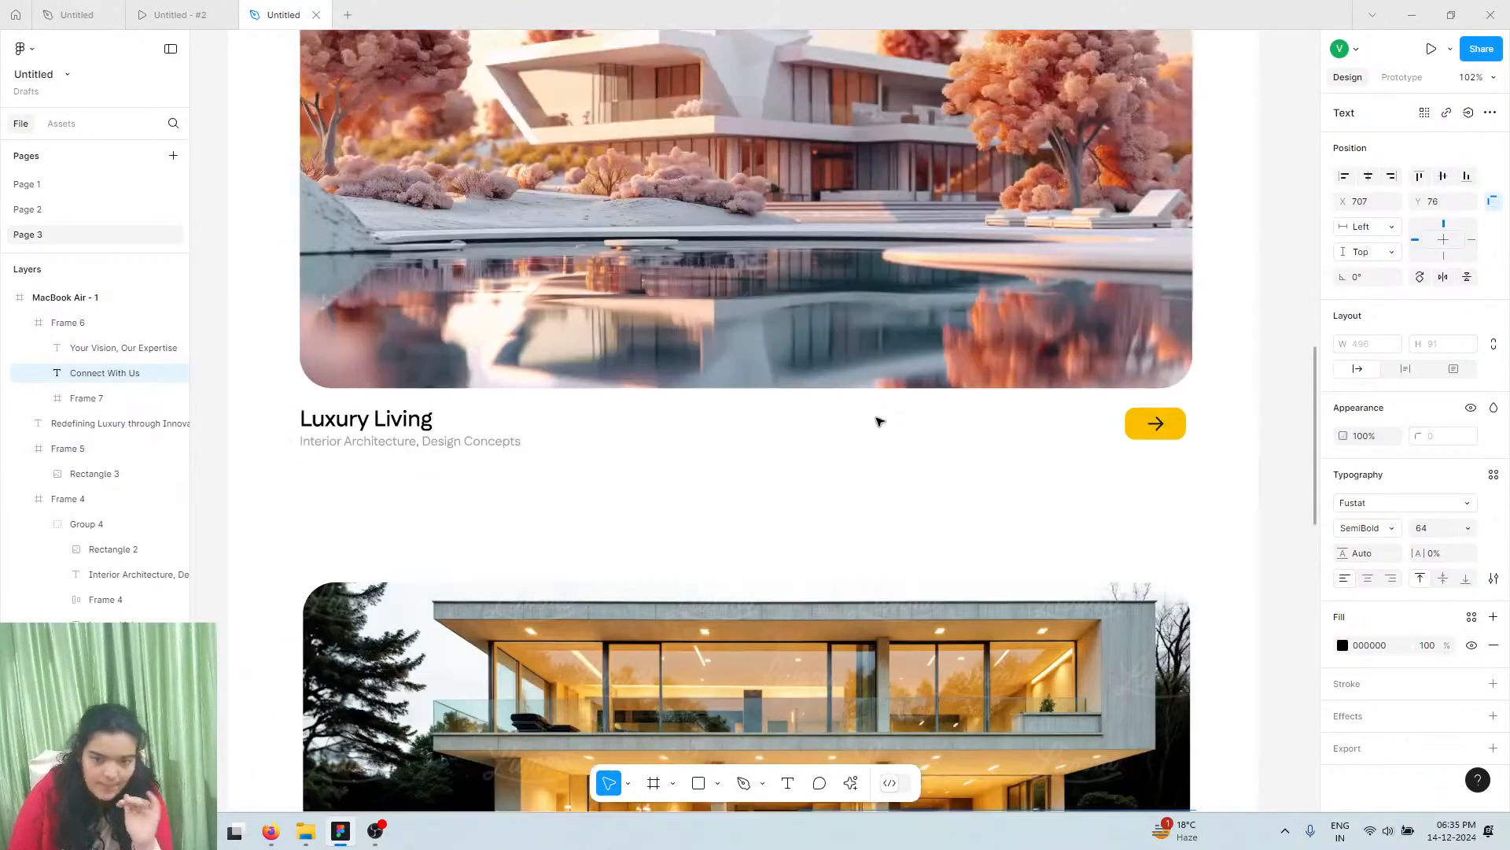
pyautogui.scroll(10, 880, 421)
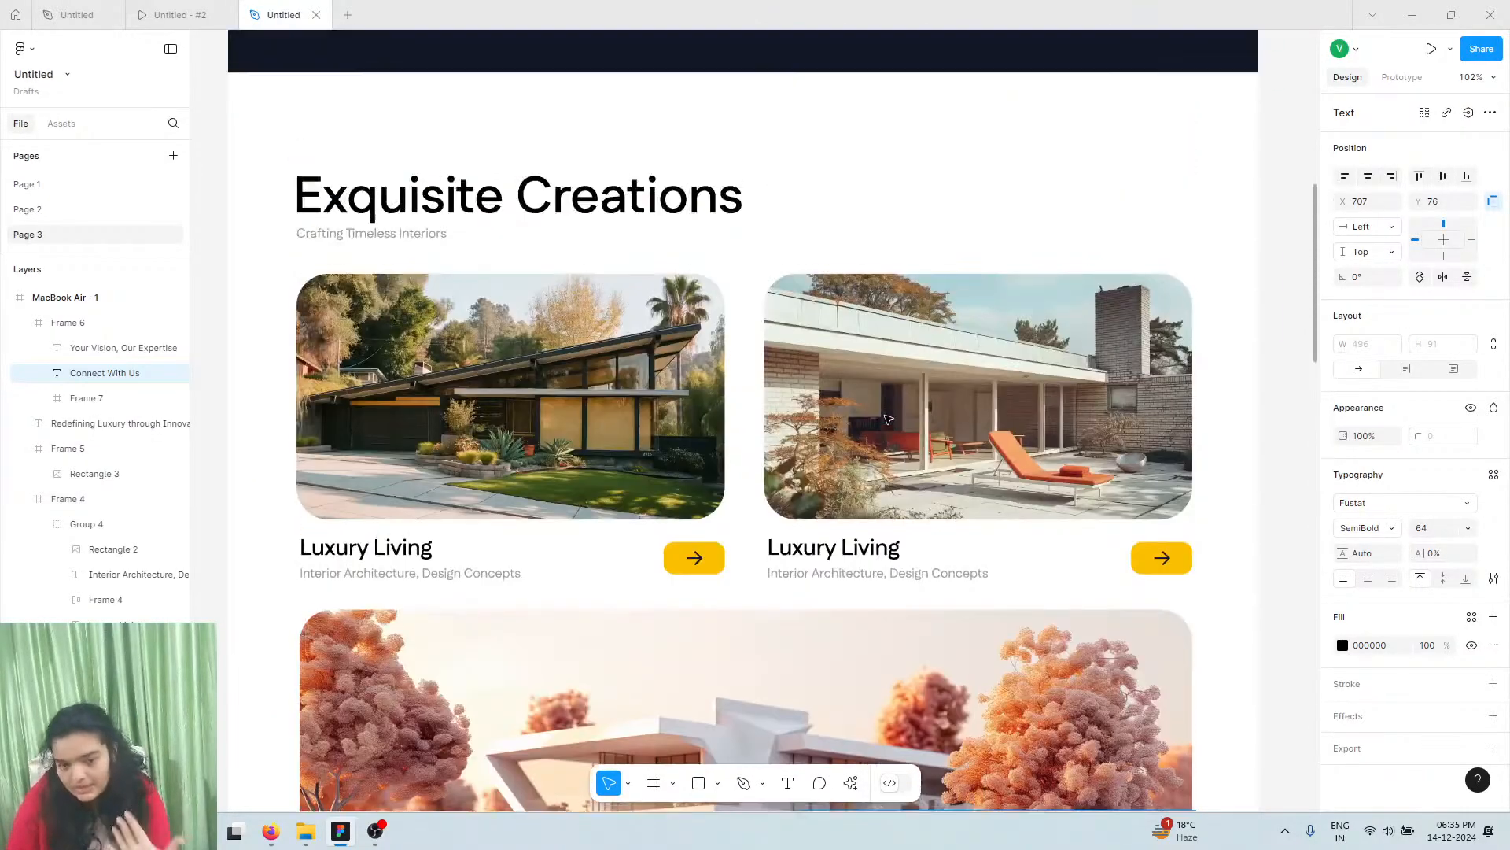
pyautogui.scroll(10, 887, 419)
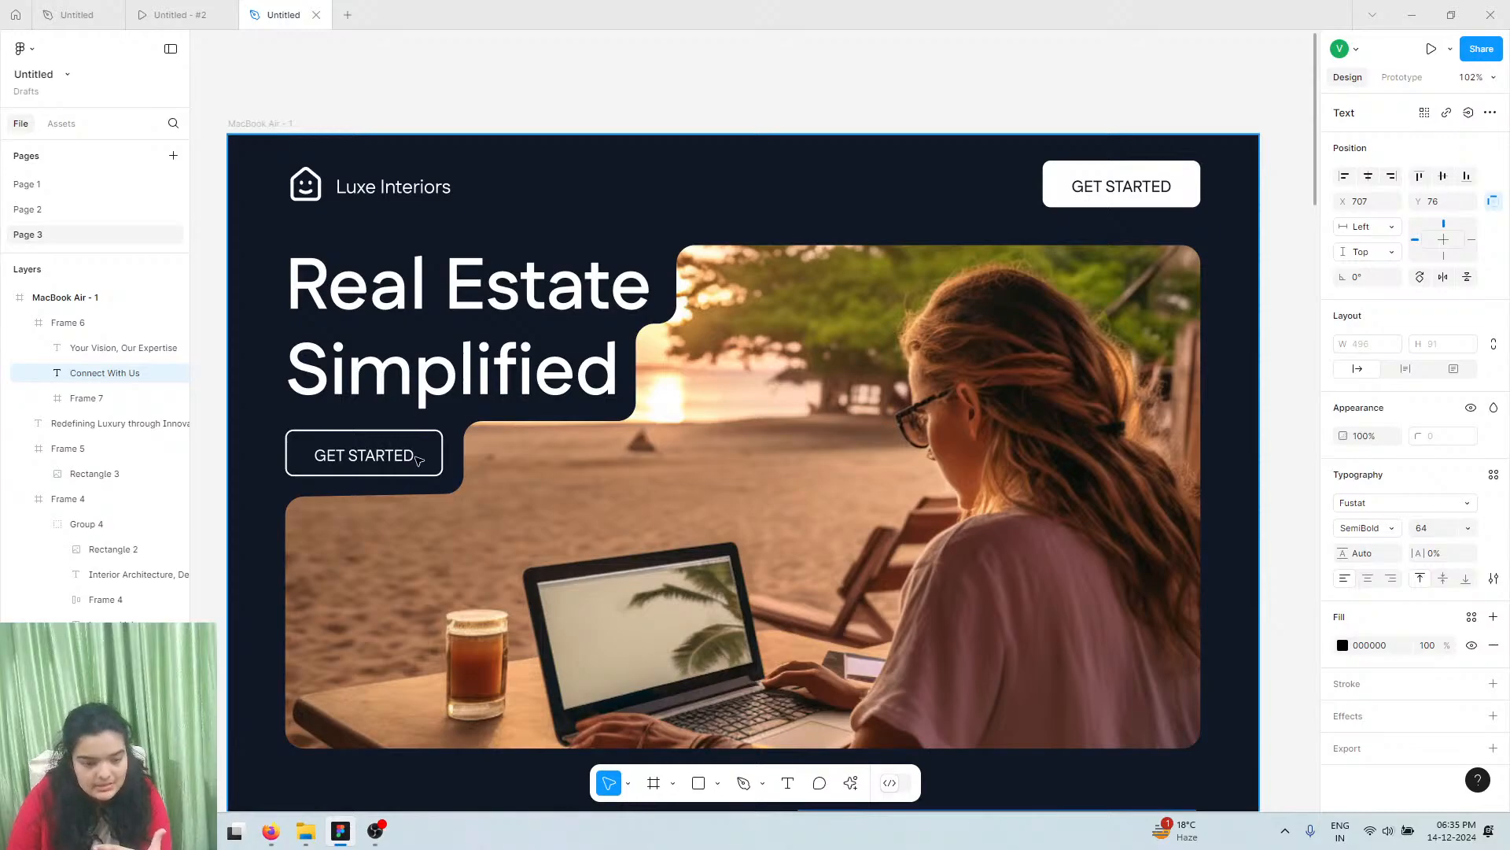
pyautogui.scroll(-10, 774, 615)
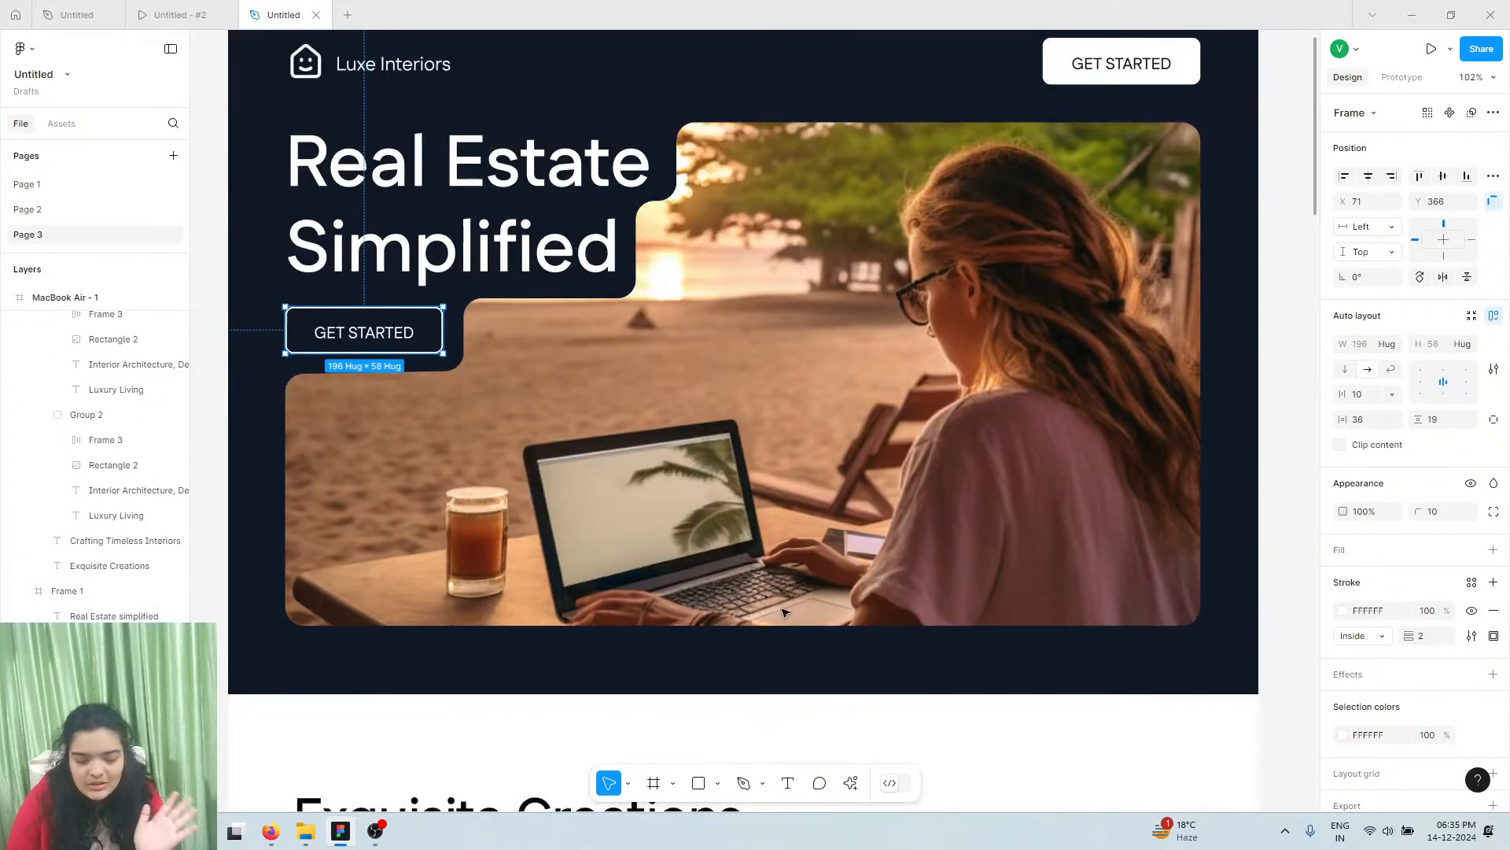
pyautogui.scroll(-9, 784, 602)
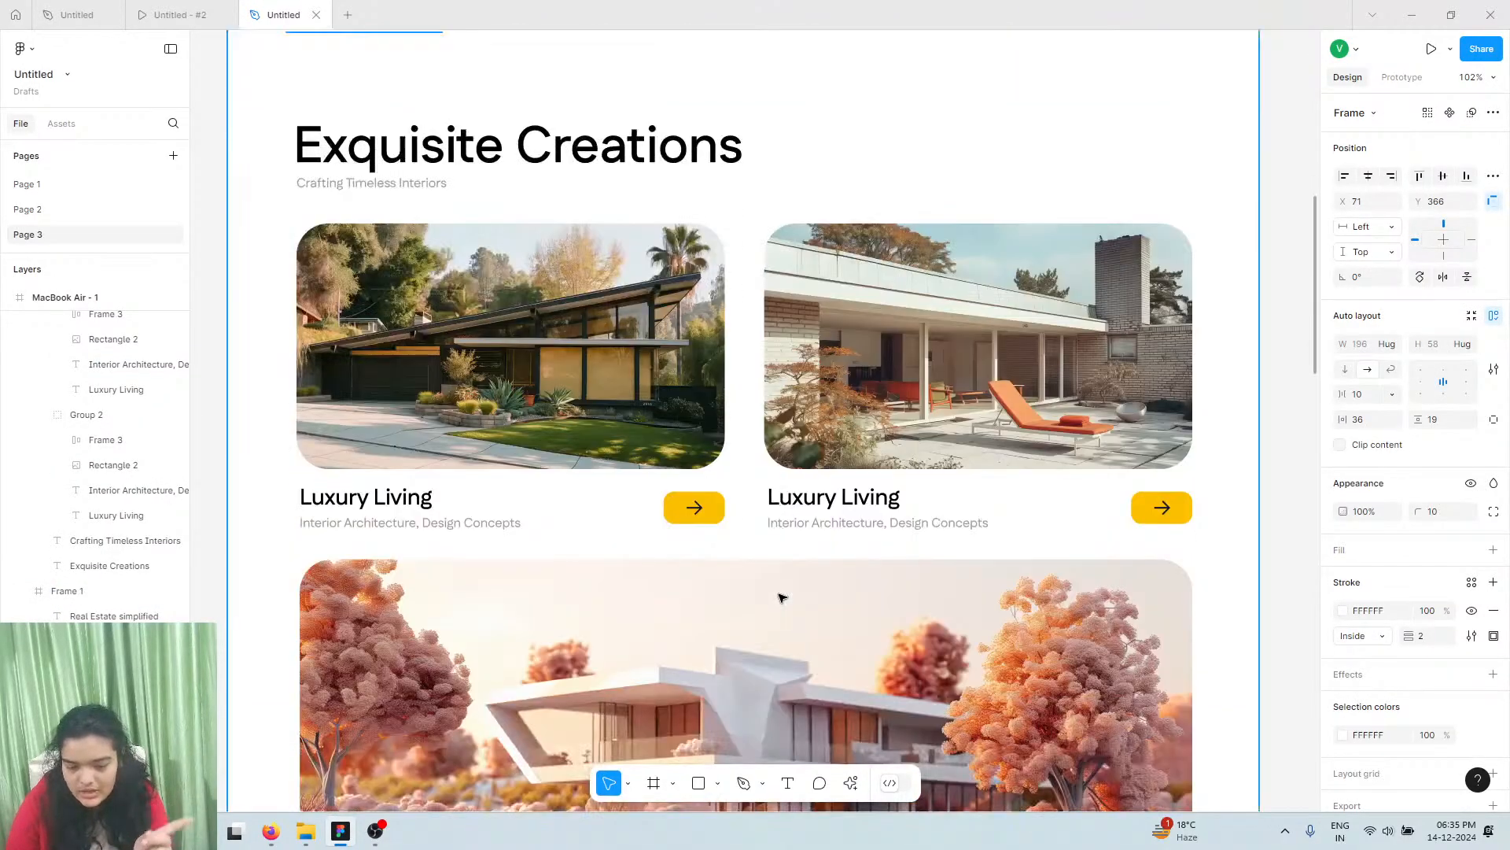
pyautogui.scroll(-10, 777, 591)
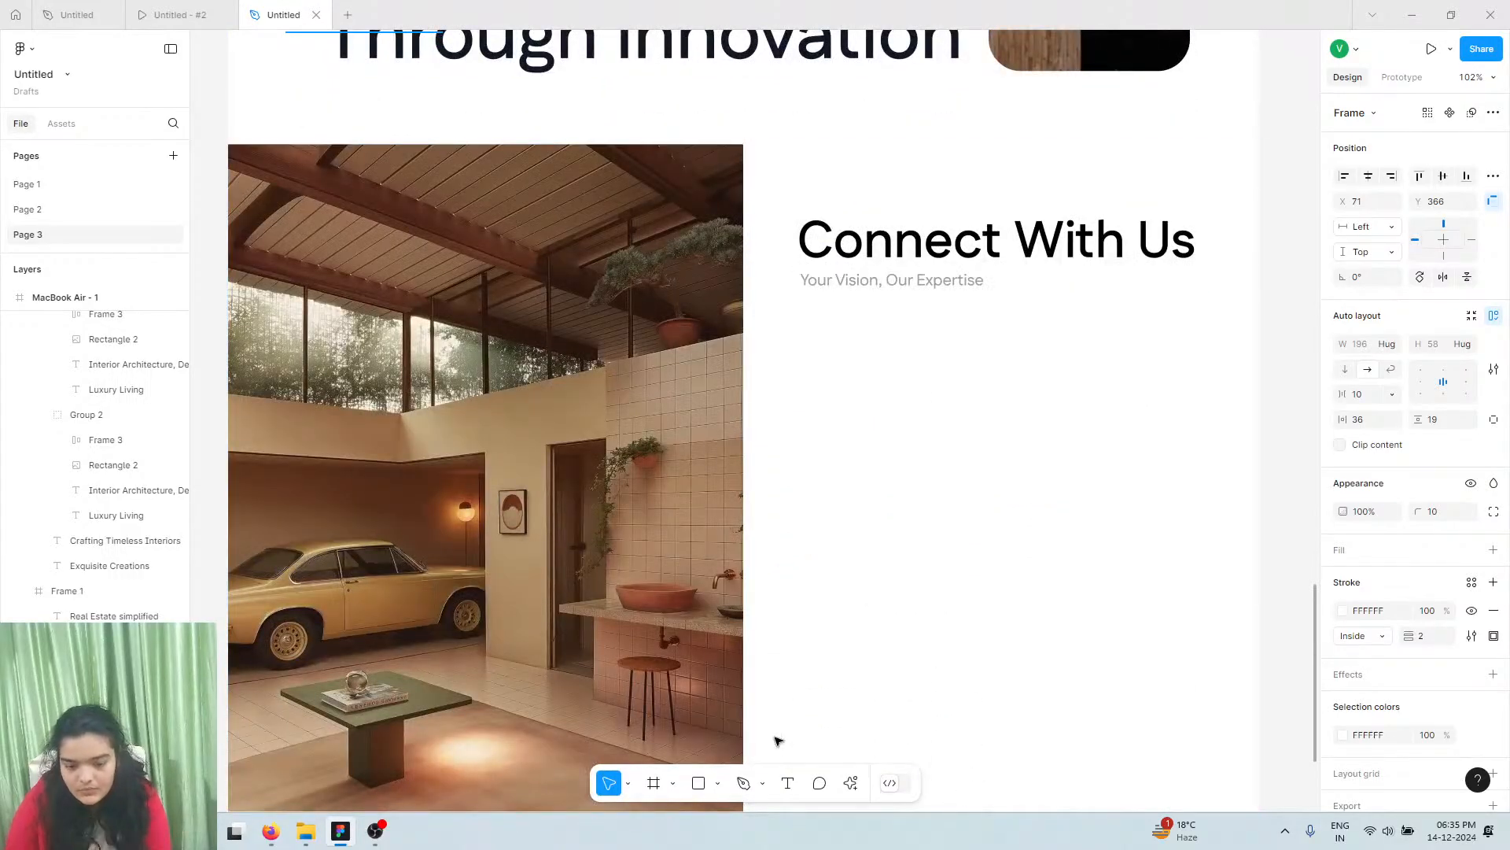
# Add a size-16 'NAME' label under the tagline, aligned with its left edge
pyautogui.click(788, 783)
pyautogui.scroll(5, 818, 453)
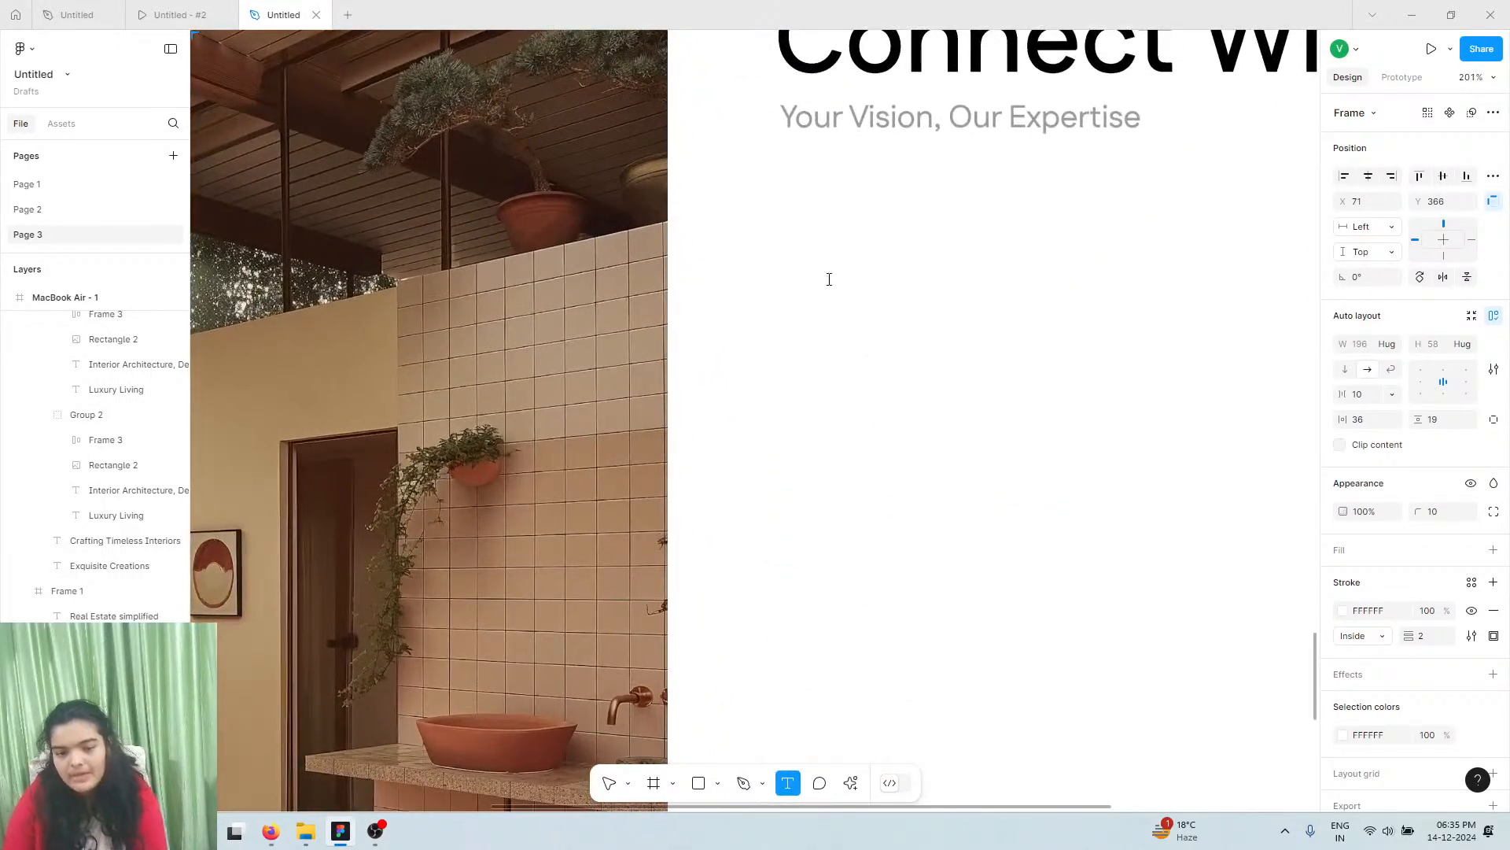
pyautogui.click(830, 279)
pyautogui.write('NAME')
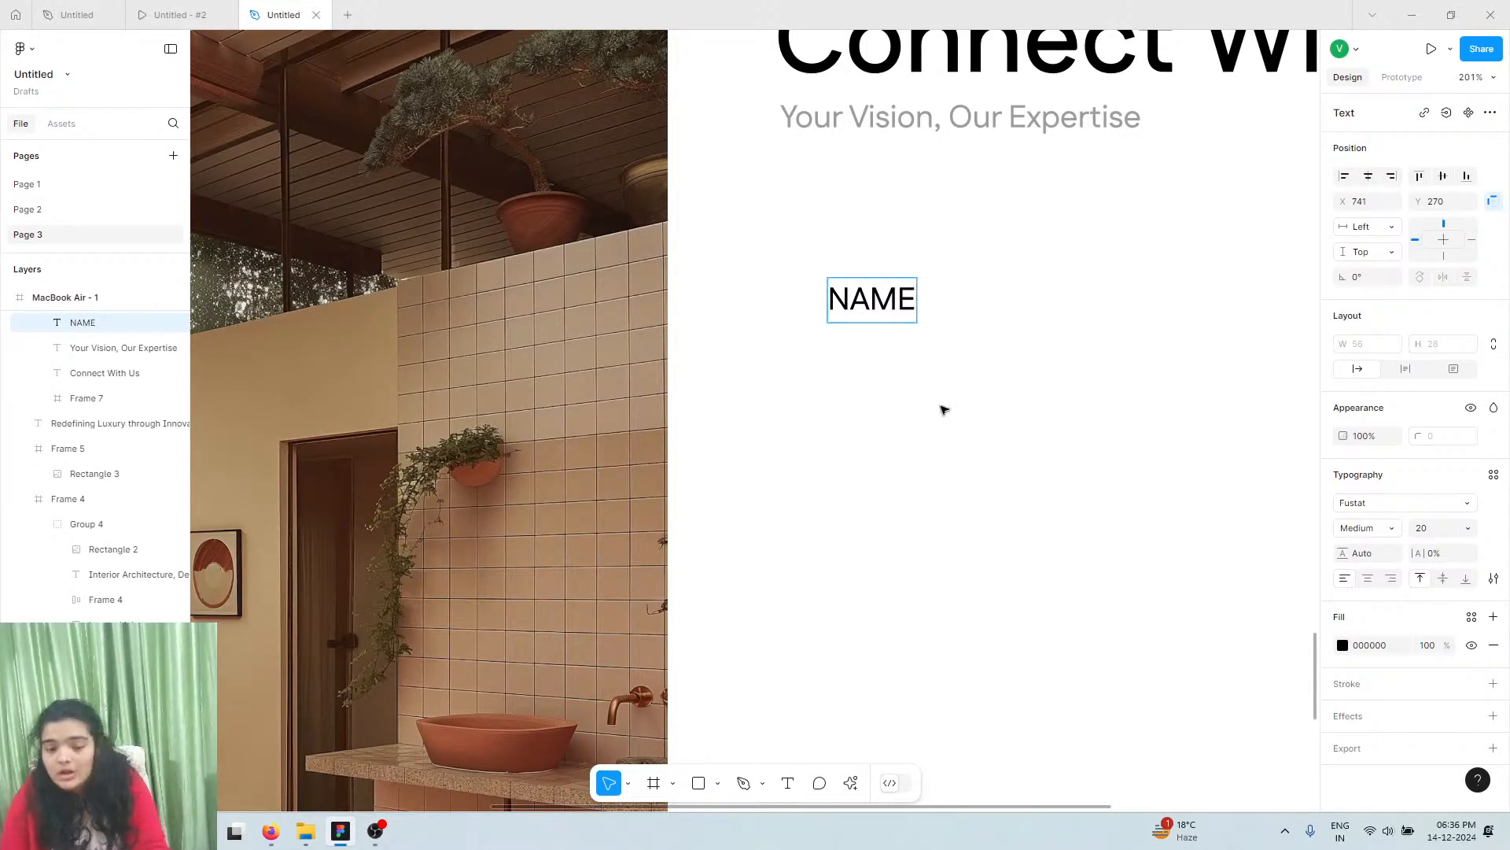
pyautogui.press('Escape')
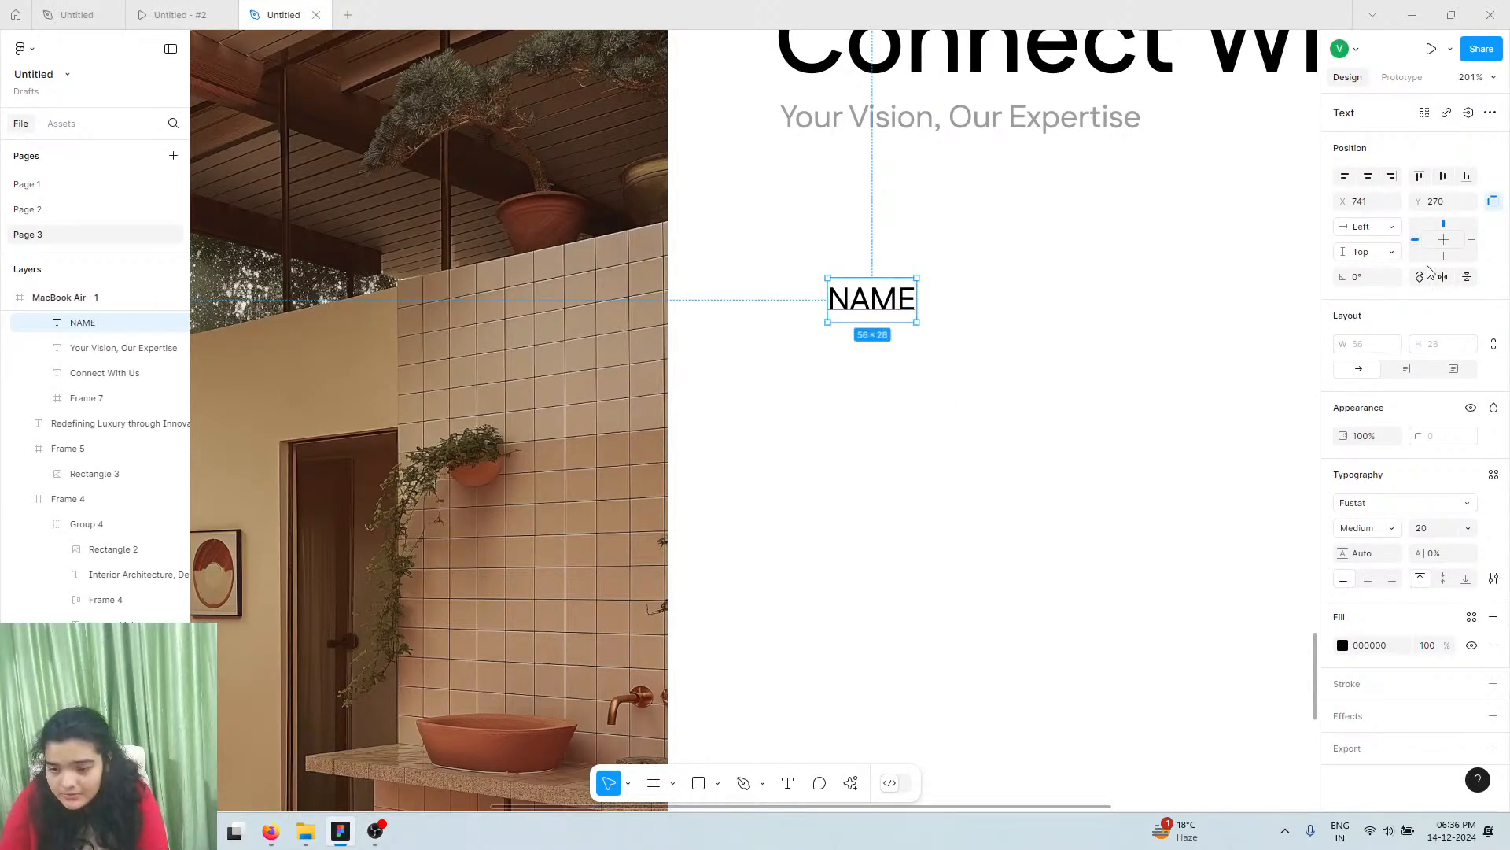
pyautogui.click(1446, 534)
pyautogui.write('1')
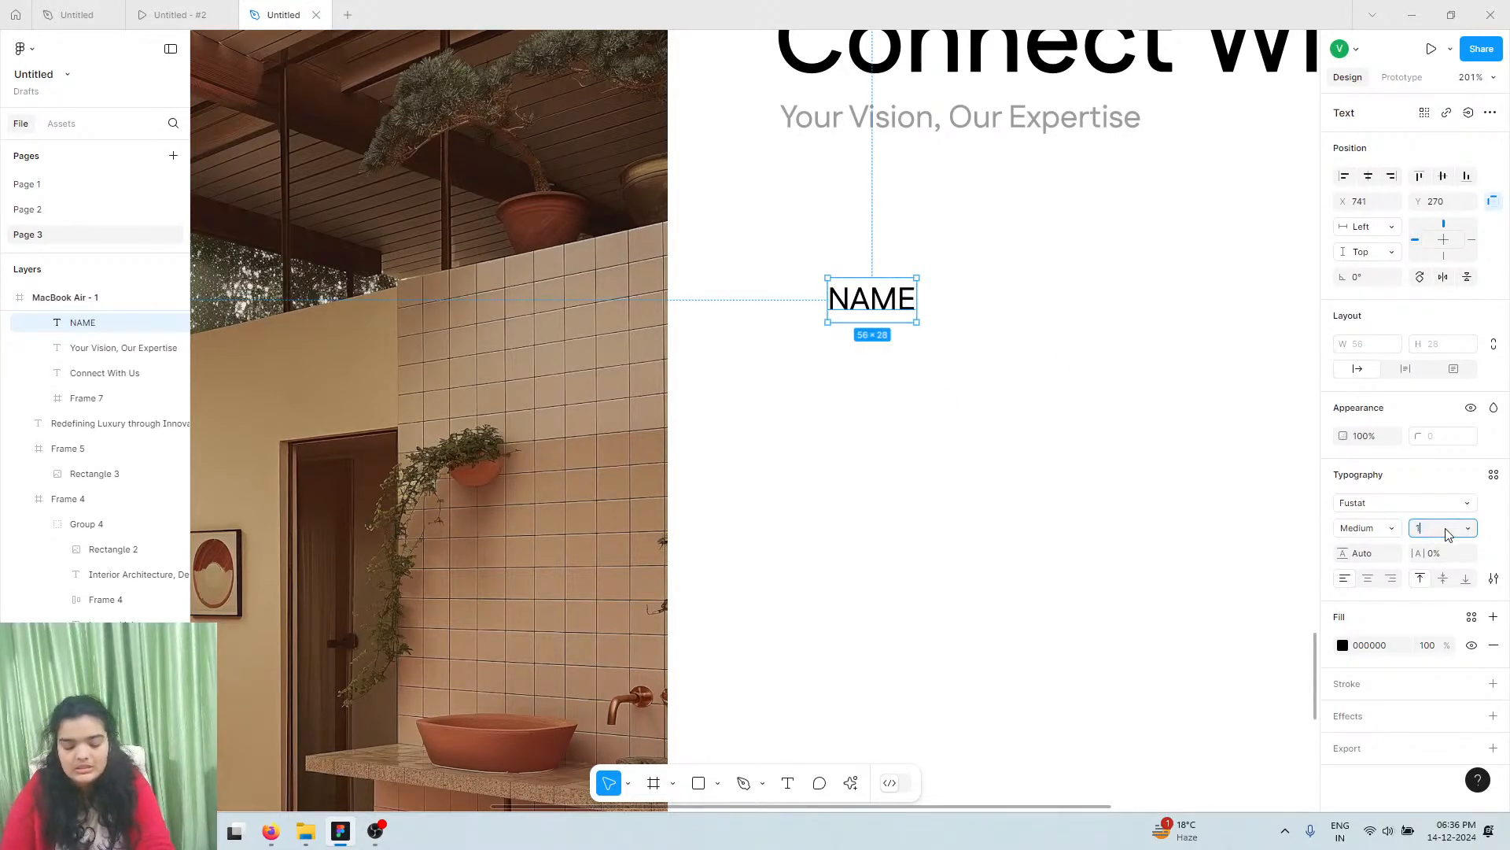
pyautogui.write('6')
pyautogui.press('Return')
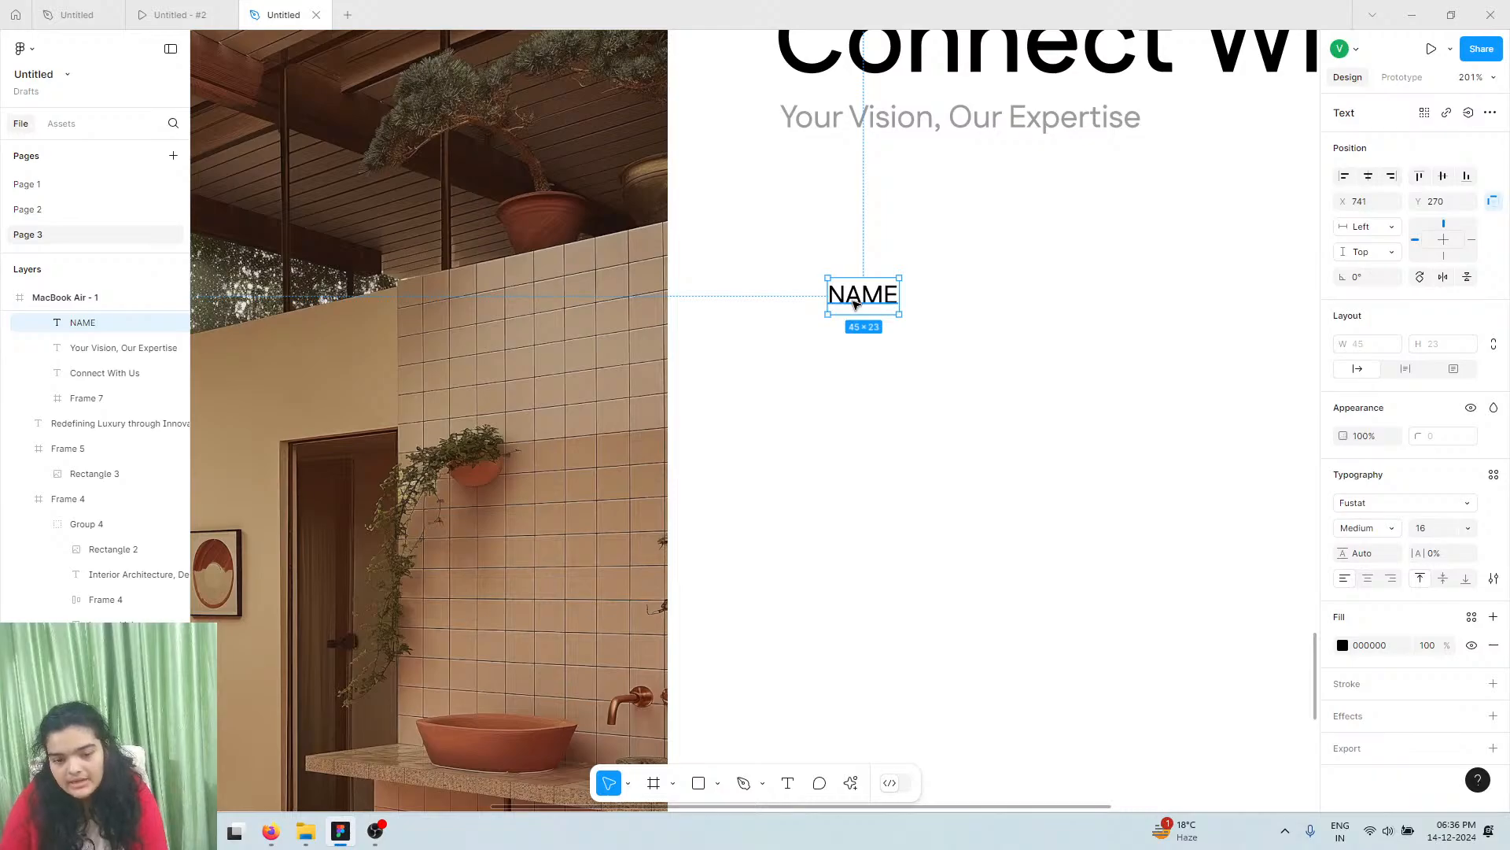
pyautogui.moveTo(856, 304); pyautogui.dragTo(833, 372)
# Wrap the copied NAME label in a frame and add auto layout
pyautogui.rightClick(833, 372)
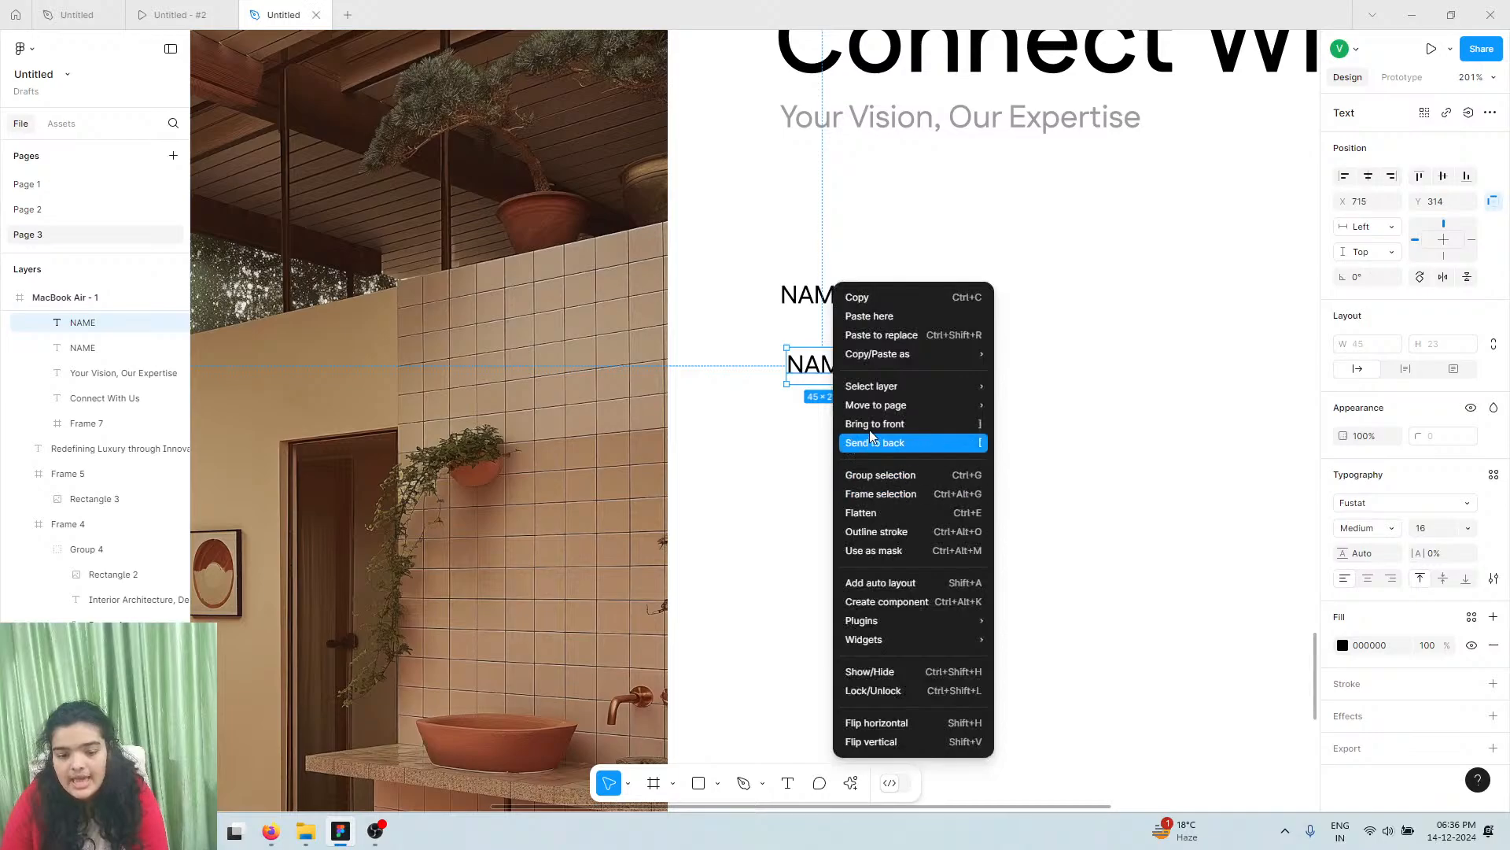
pyautogui.click(904, 493)
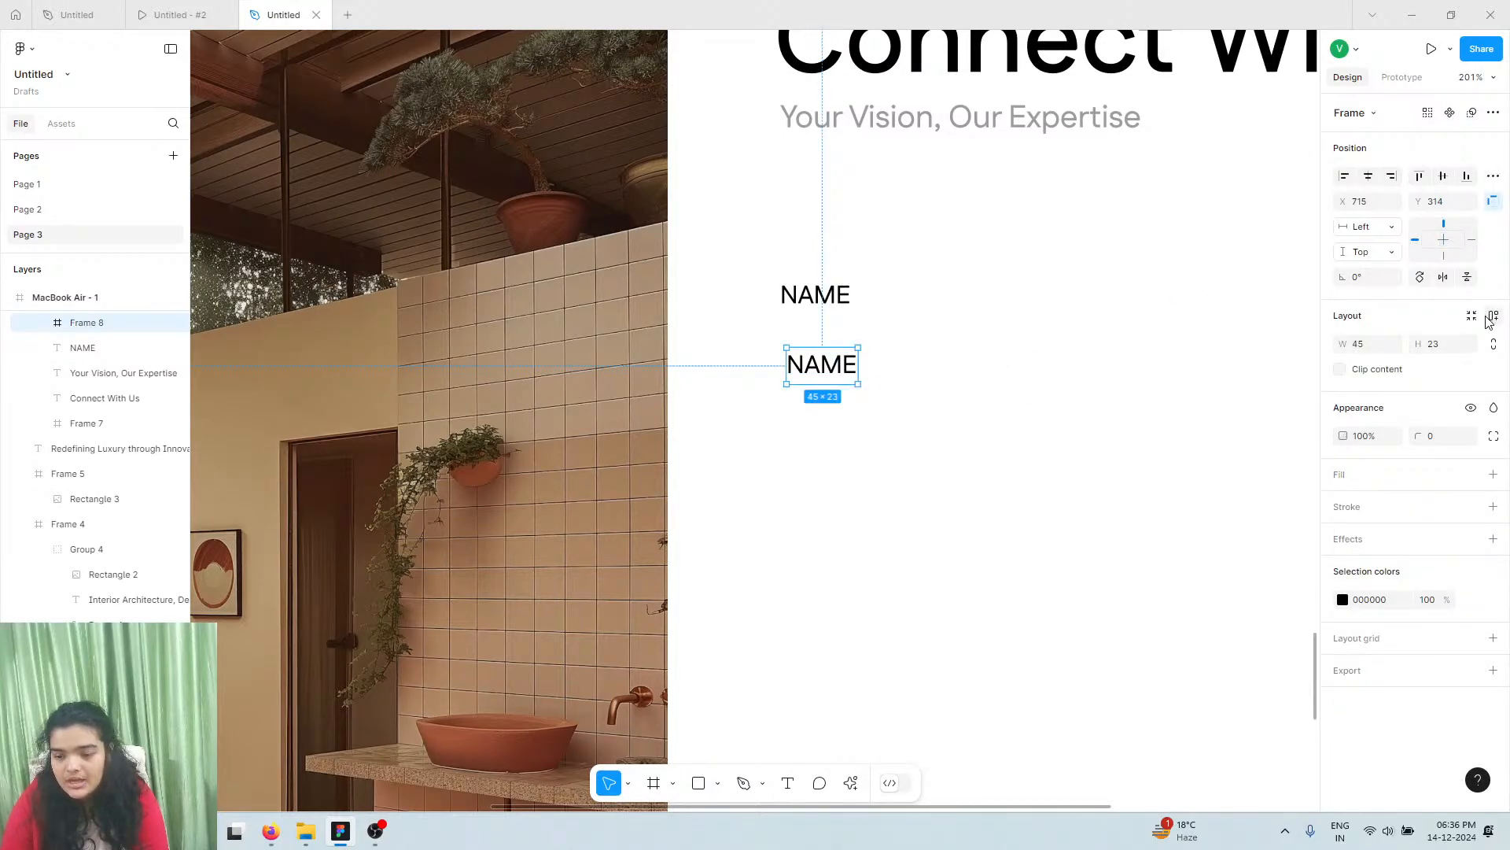
pyautogui.hotkey('shift', 'a')
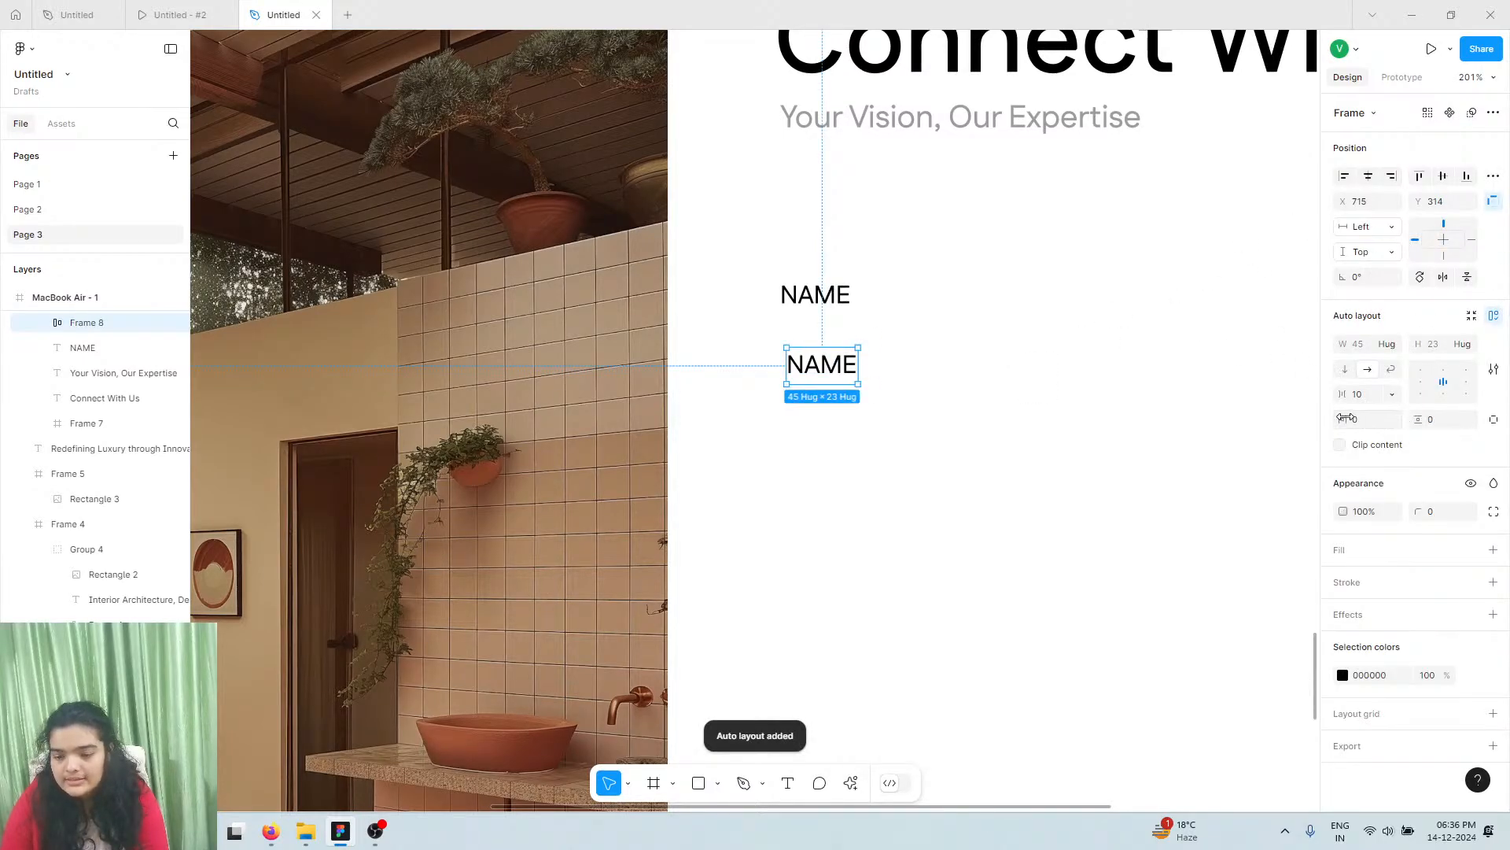
# Set the NAME frame's padding to 171 horizontal and 16 vertical, and move it under the label
pyautogui.moveTo(1345, 418)
pyautogui.mouseDown()
pyautogui.moveTo(1417, 419)
pyautogui.moveTo(22, 421)
pyautogui.moveTo(1327, 420)
pyautogui.mouseUp()
pyautogui.hscroll(5, 1214, 414)
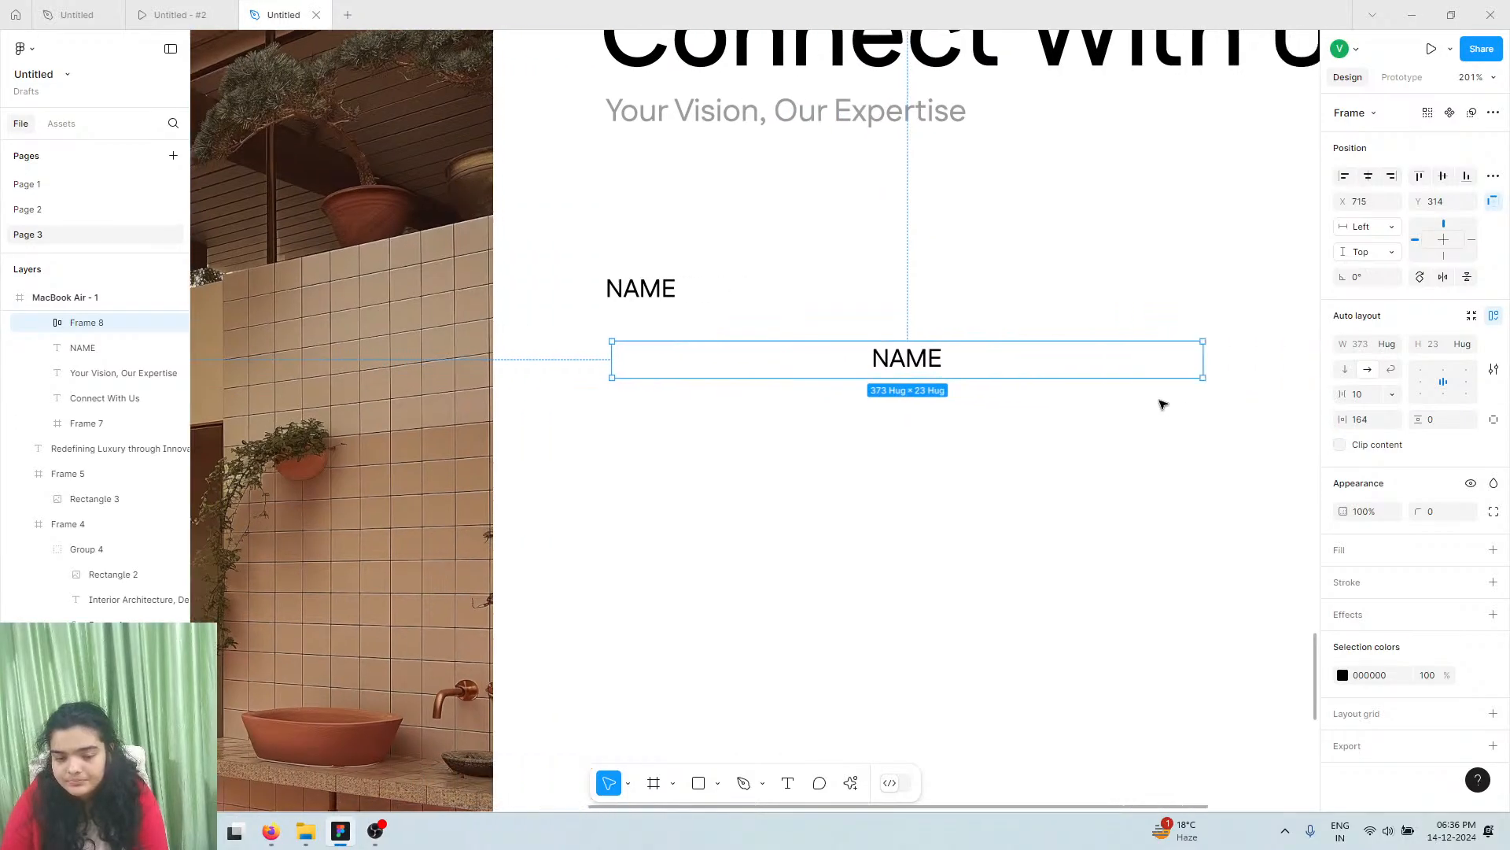
pyautogui.moveTo(1422, 419); pyautogui.dragTo(1354, 417)
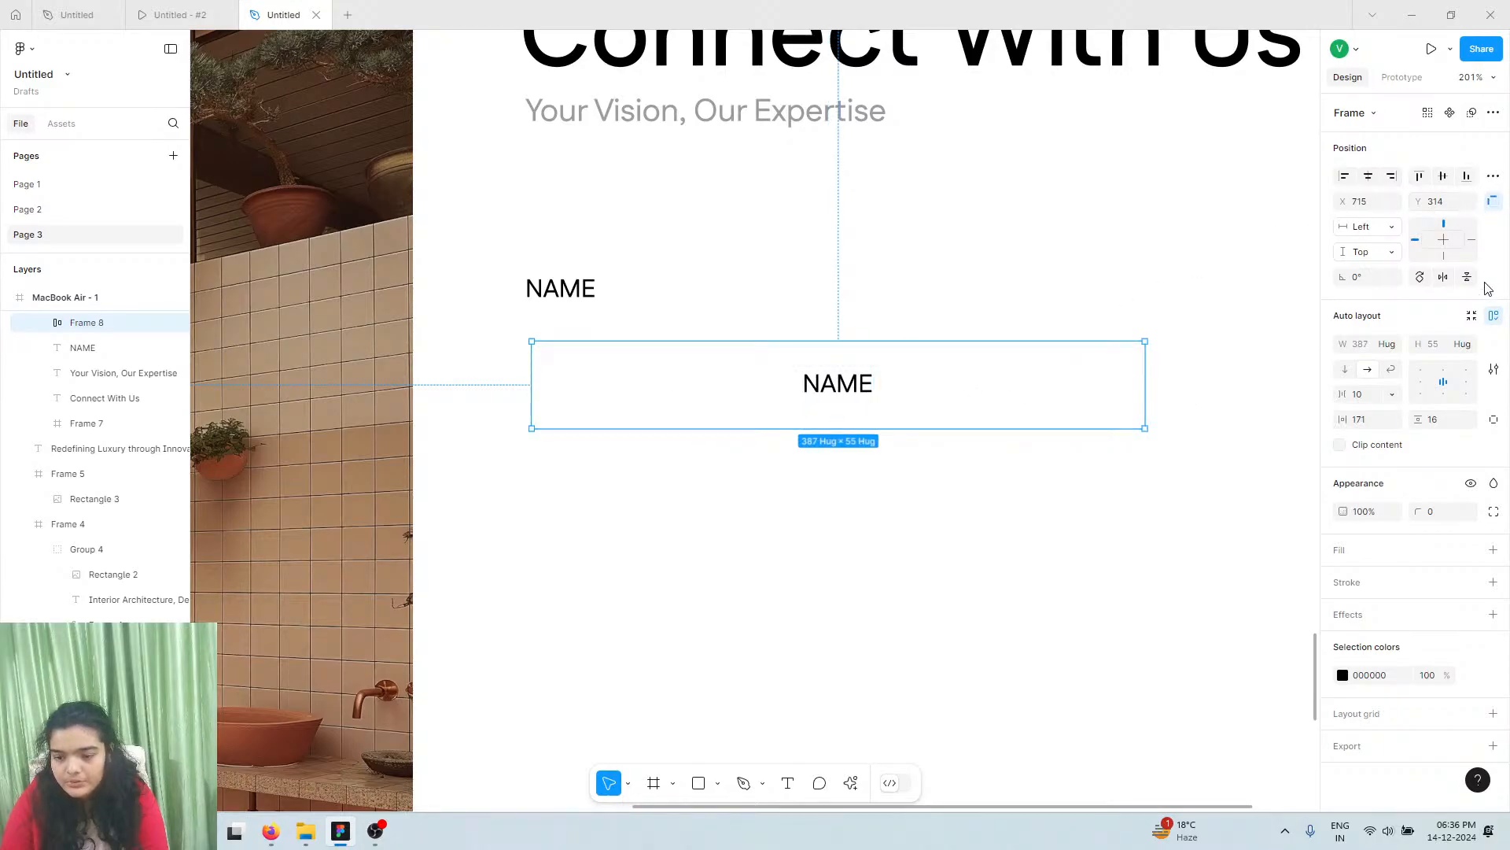
pyautogui.moveTo(692, 381); pyautogui.dragTo(688, 347)
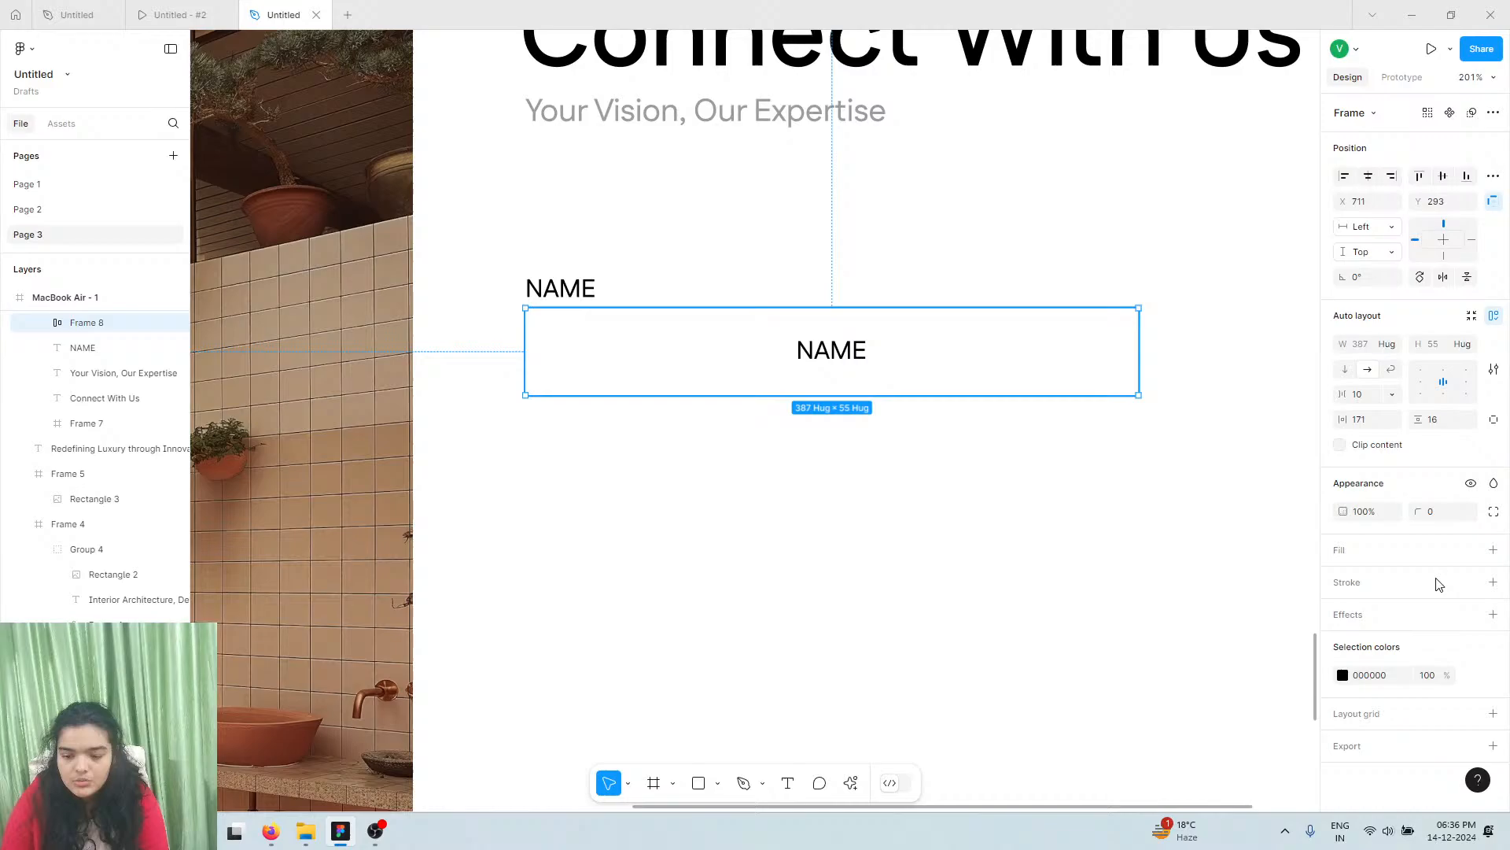
# Give the NAME field frame a light-grey F9F9F9 fill instead of a border
pyautogui.click(1494, 582)
pyautogui.hotkey('ctrl', 'z')
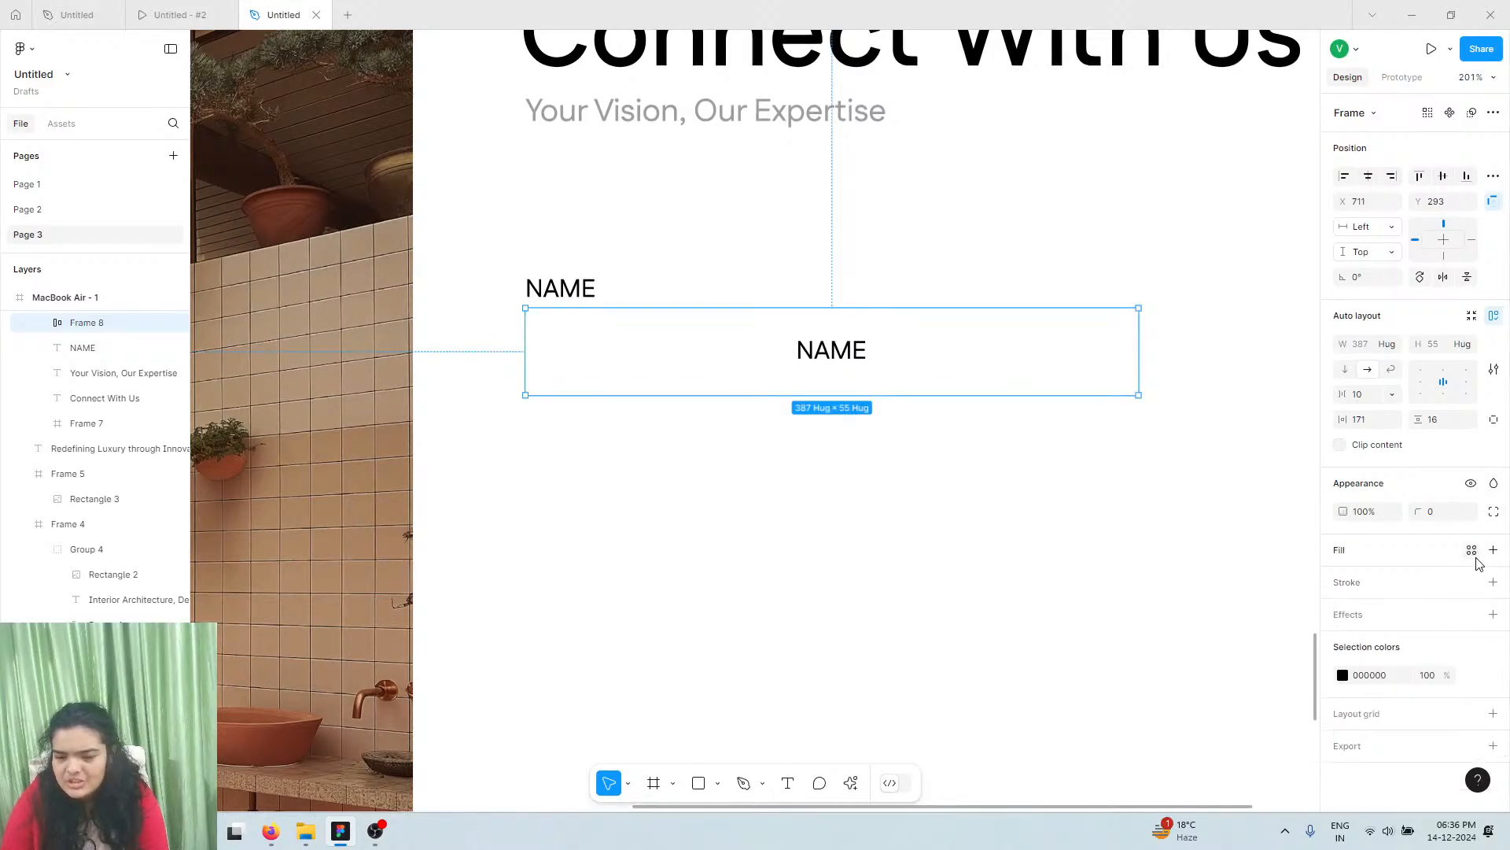
pyautogui.click(1494, 552)
pyautogui.click(1342, 579)
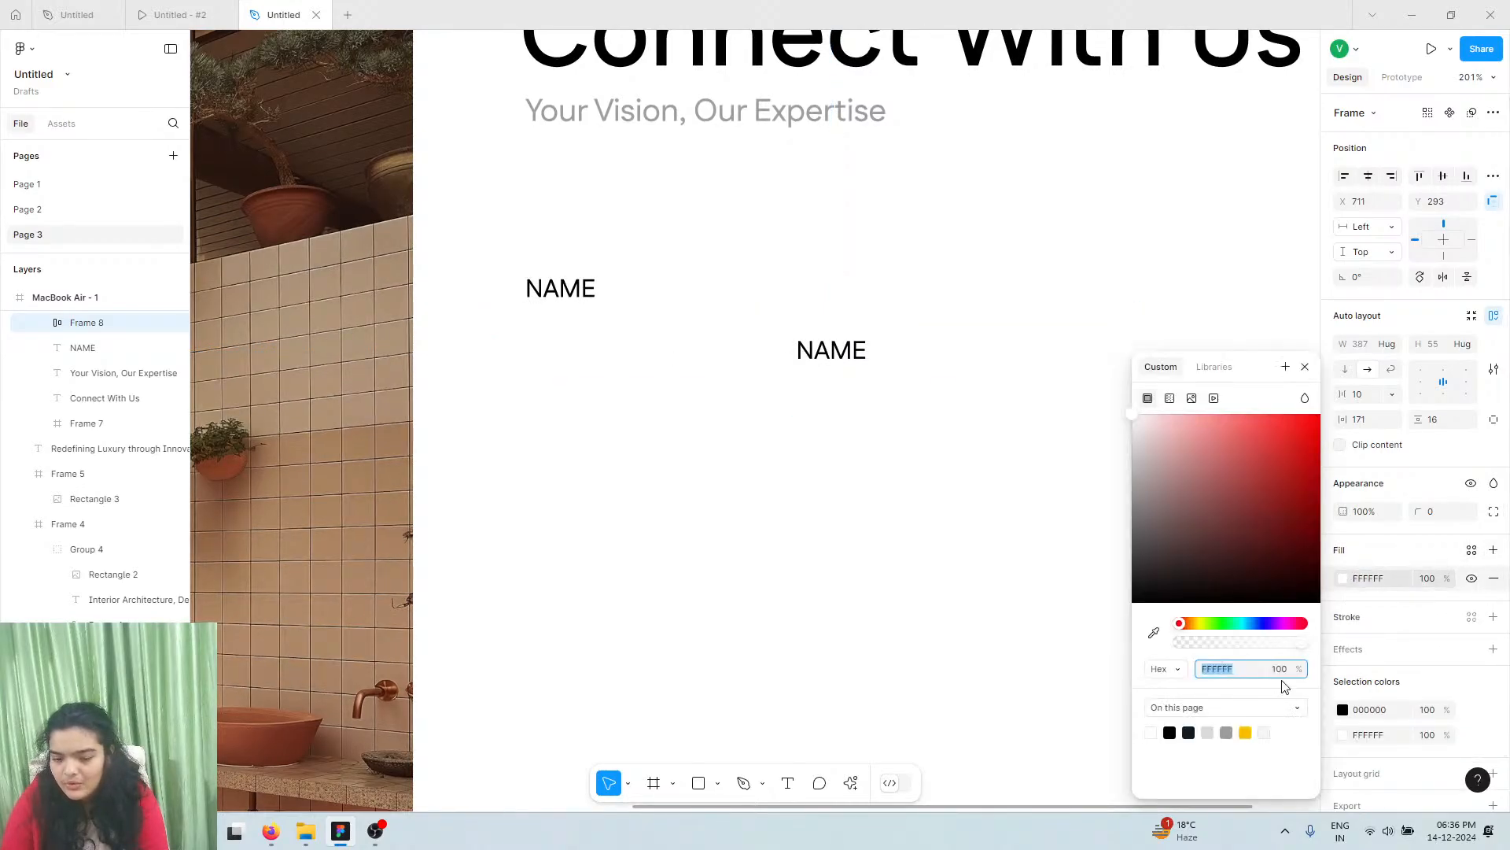
pyautogui.click(1213, 732)
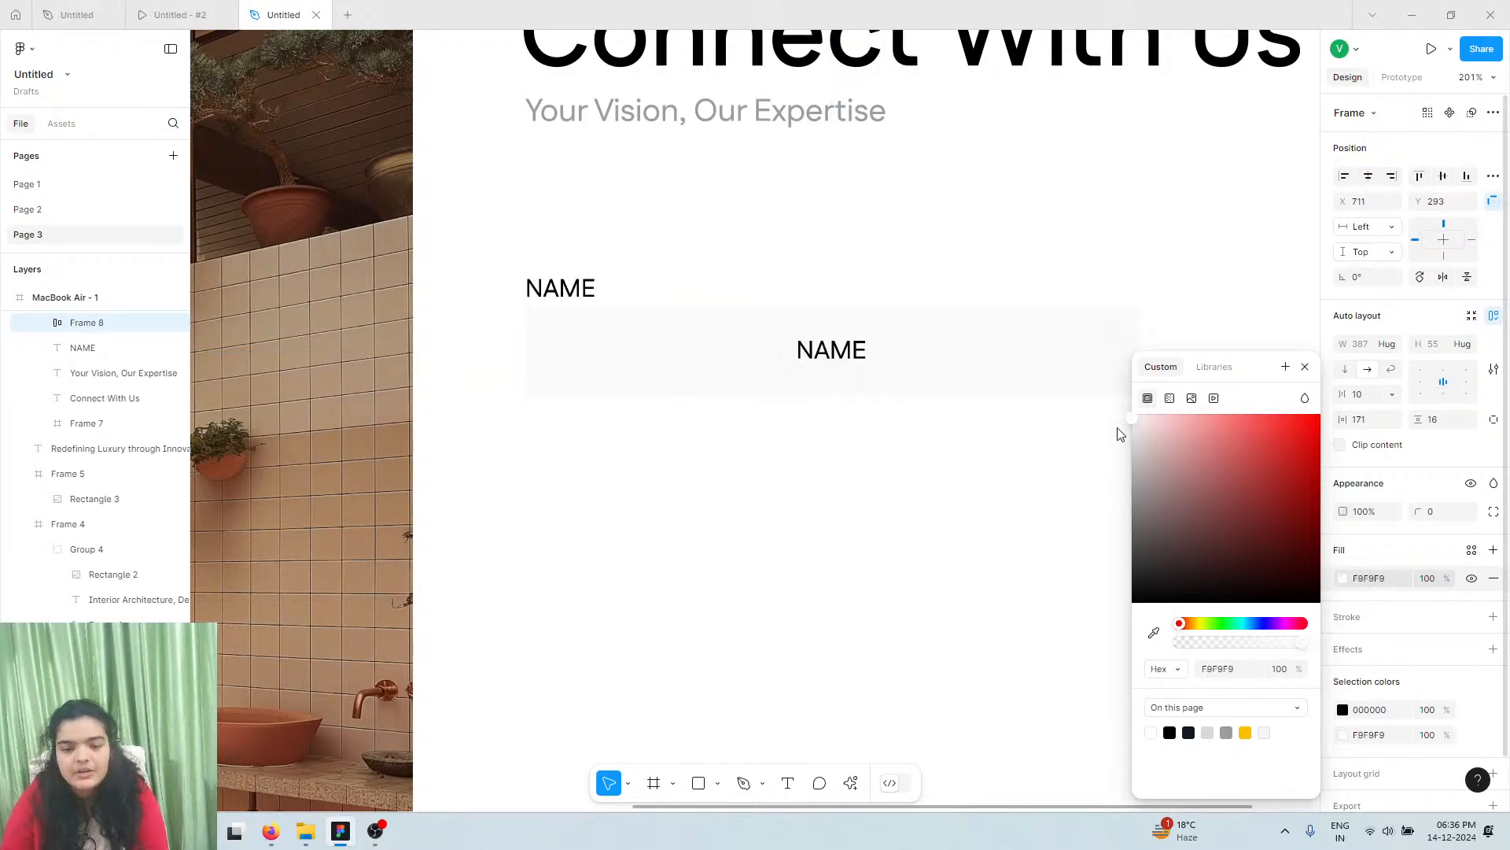
pyautogui.click(205, 15)
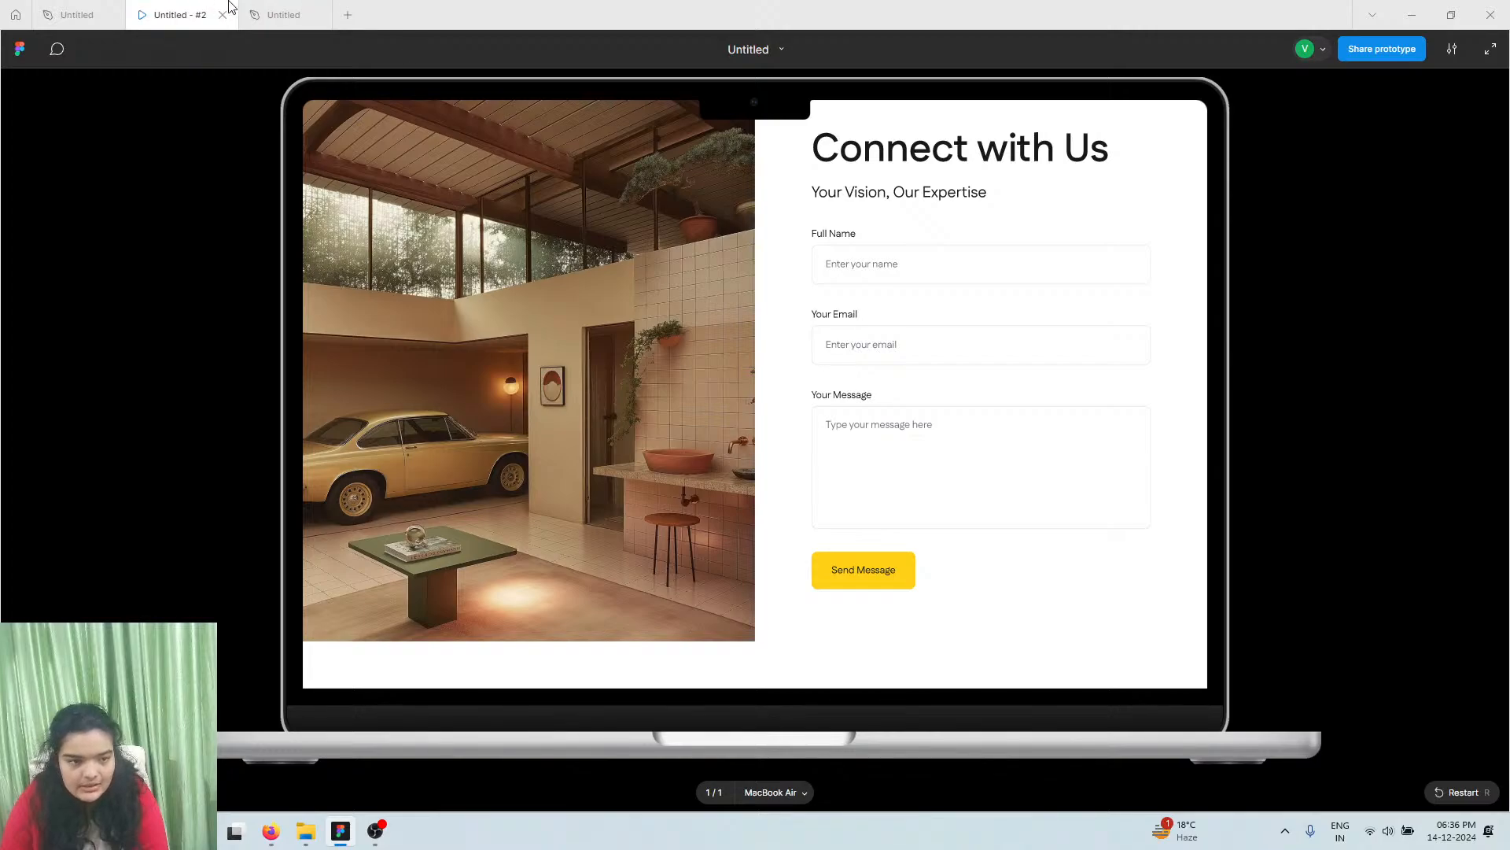
# Rename the upper NAME label to 'Full Name' in title case
pyautogui.click(276, 14)
pyautogui.click(561, 287)
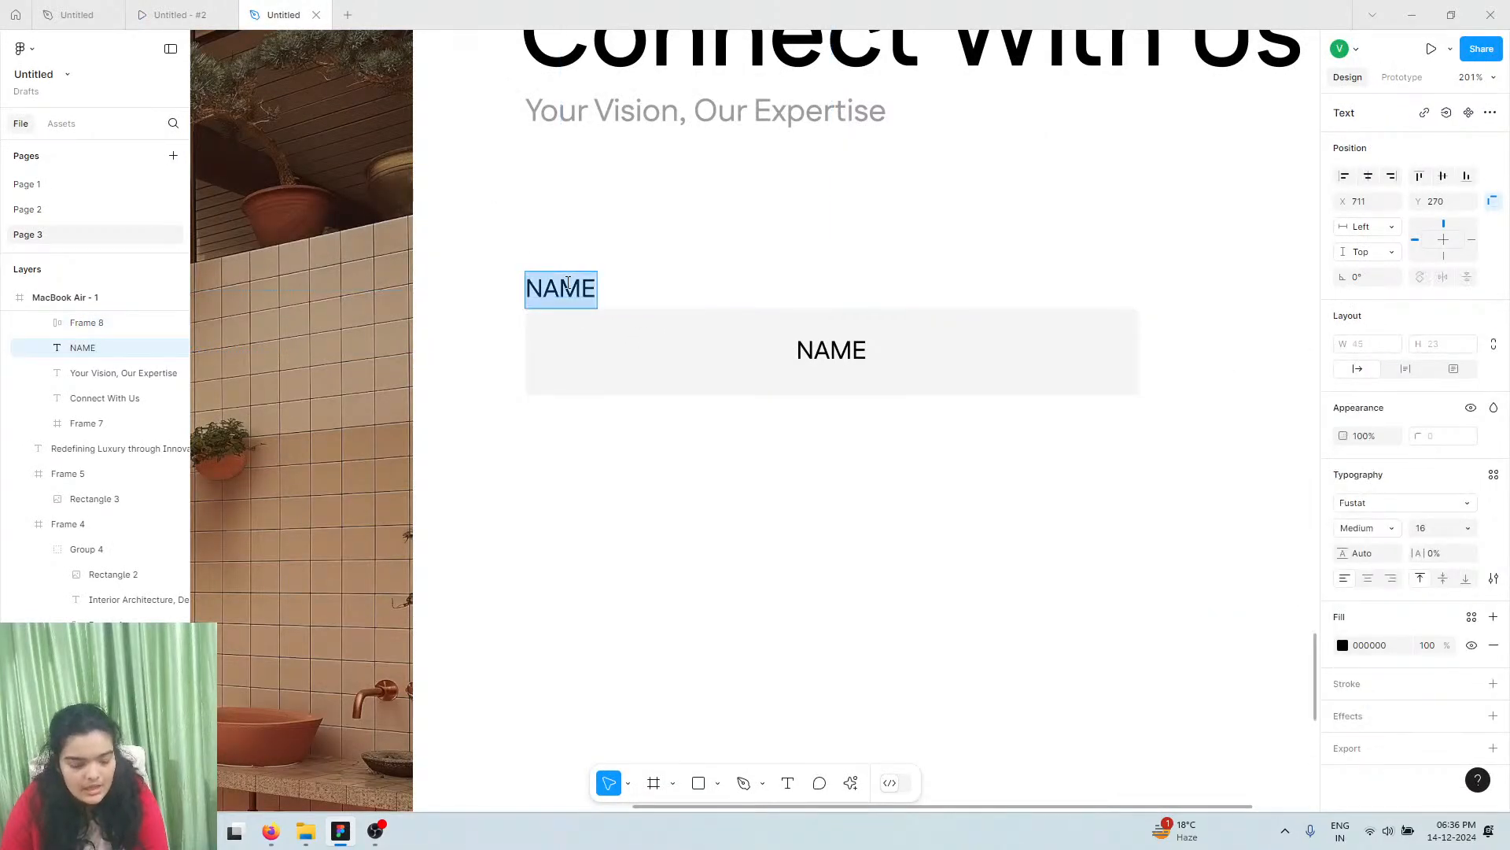
pyautogui.write('F')
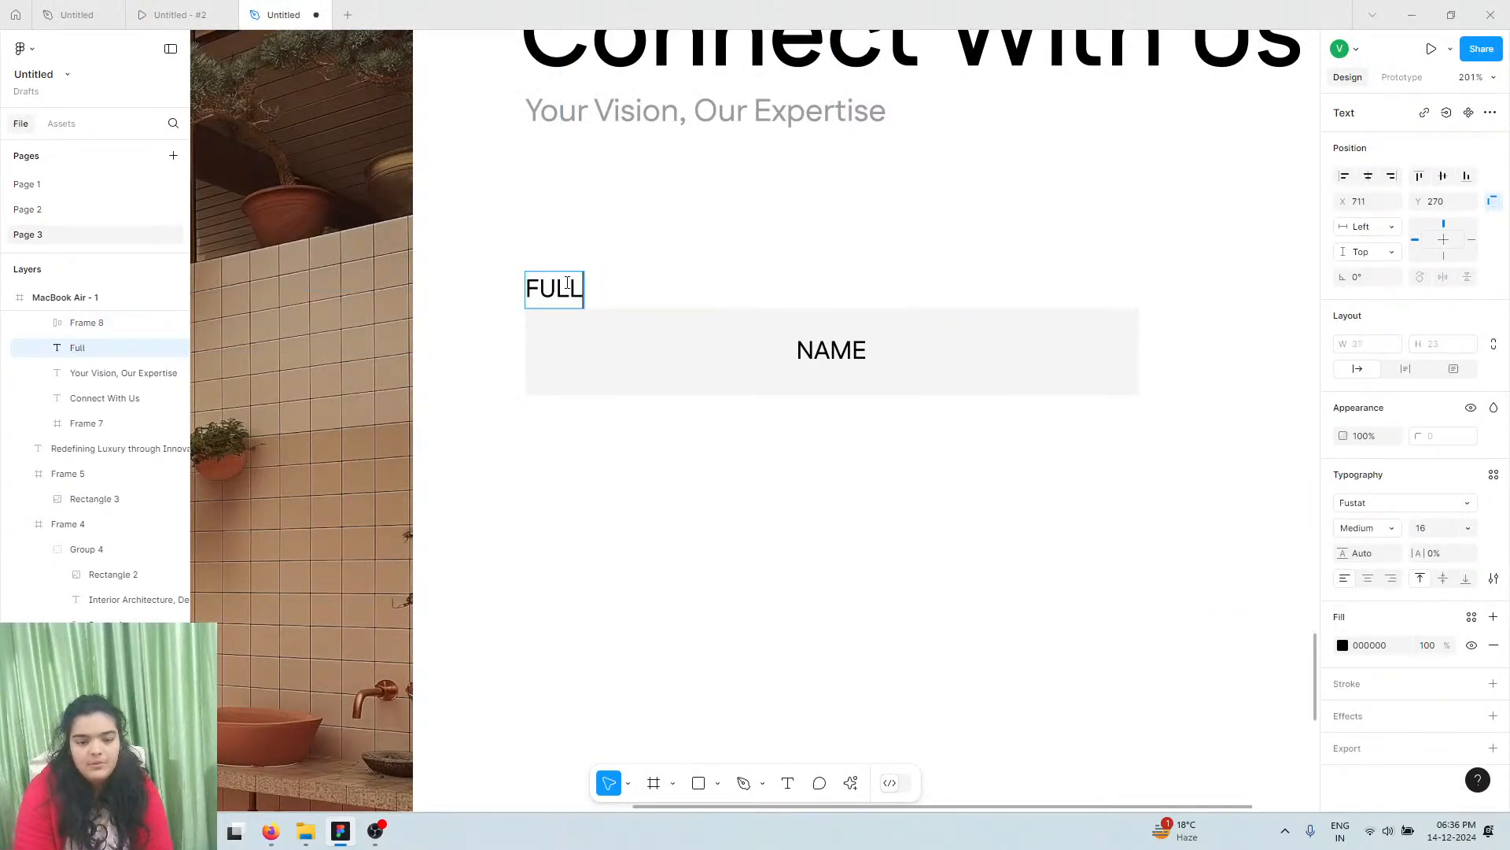
pyautogui.press('BackSpace')
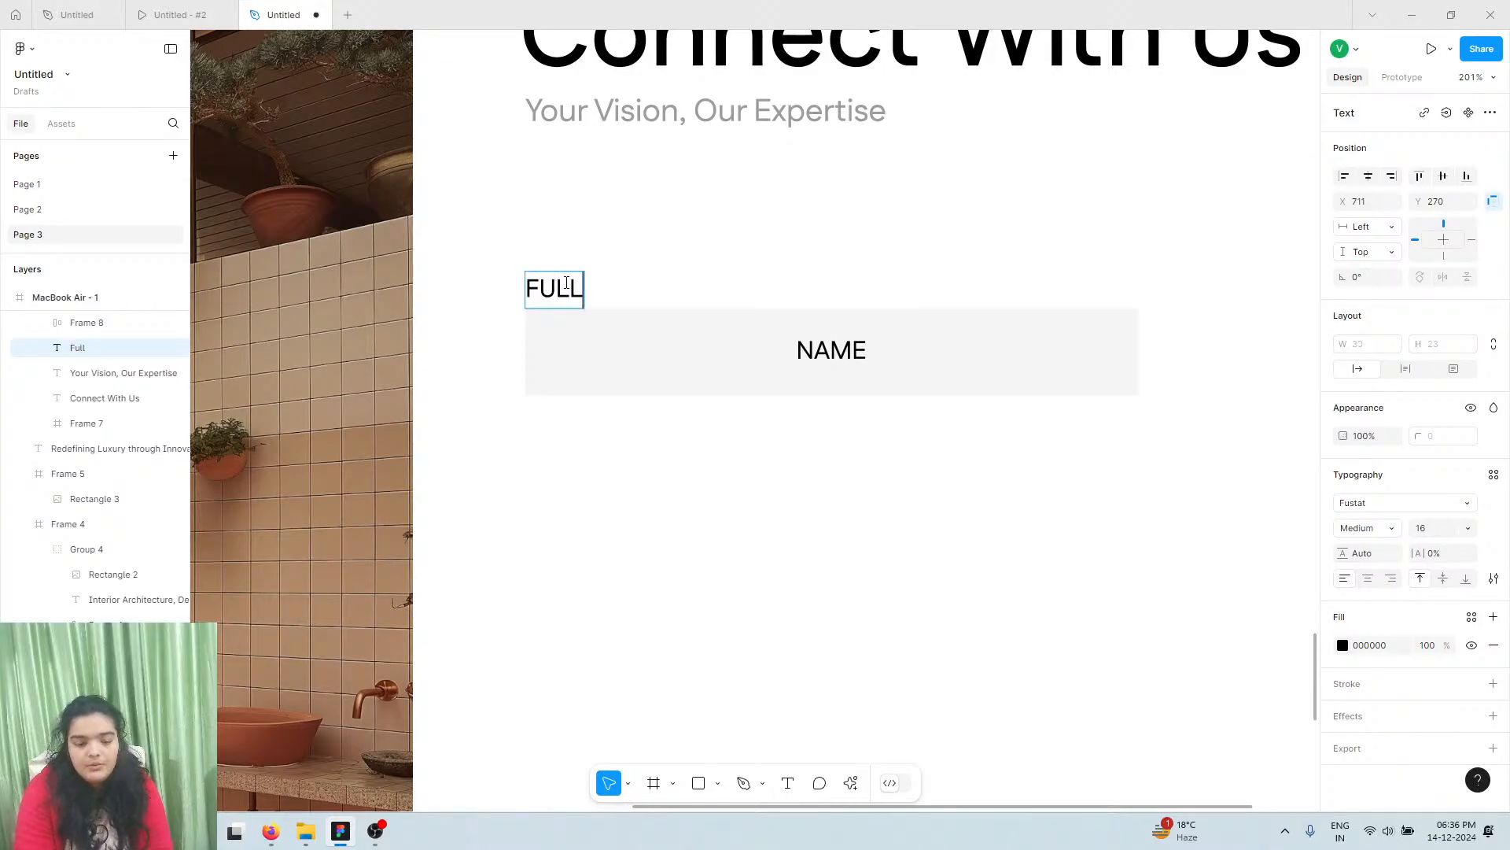
pyautogui.write('Full nam')
pyautogui.press('Escape')
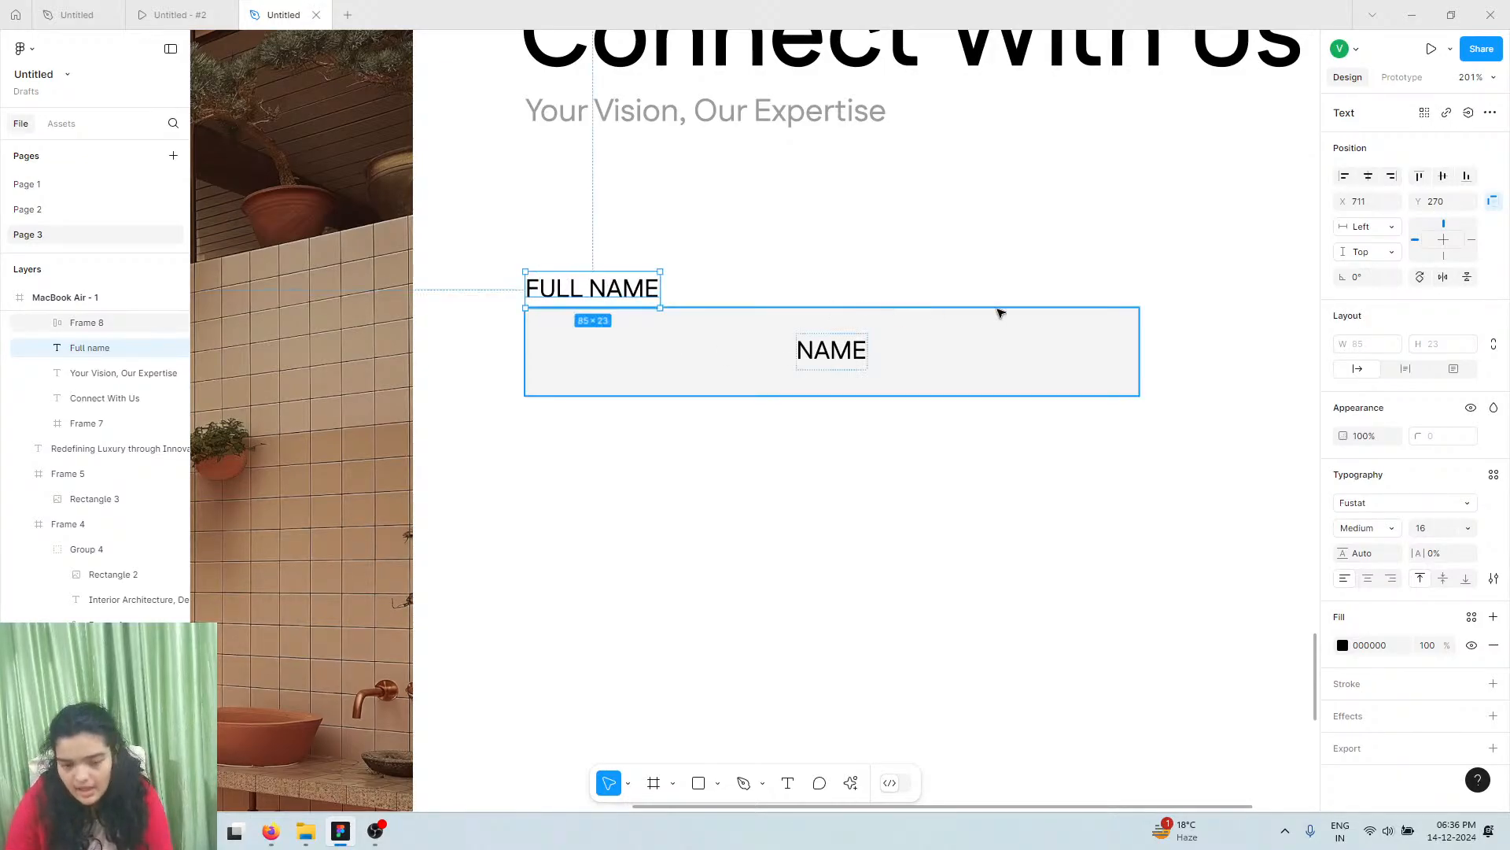
pyautogui.click(1493, 579)
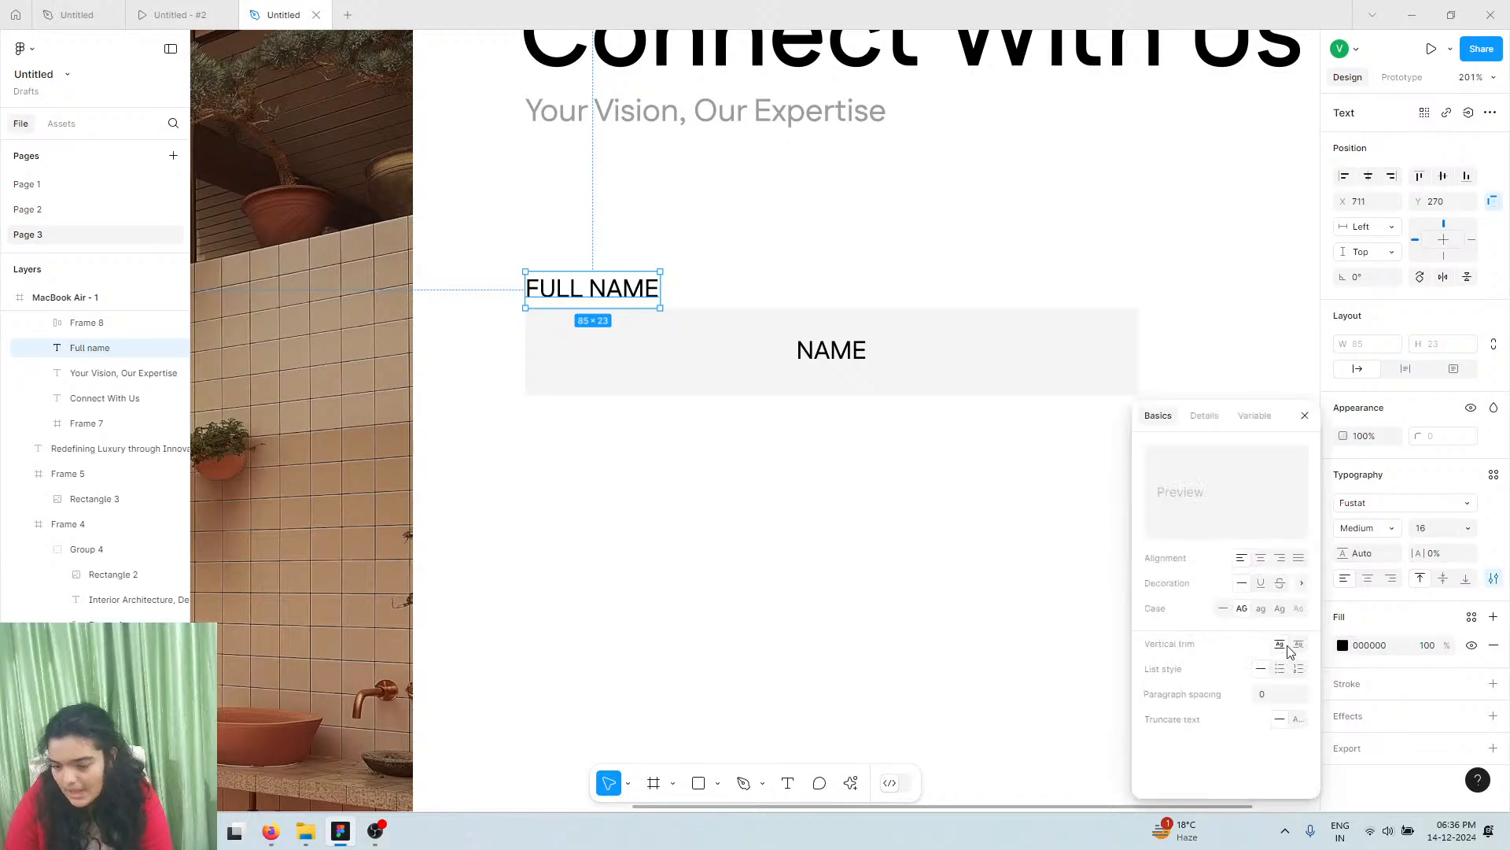
pyautogui.click(1279, 609)
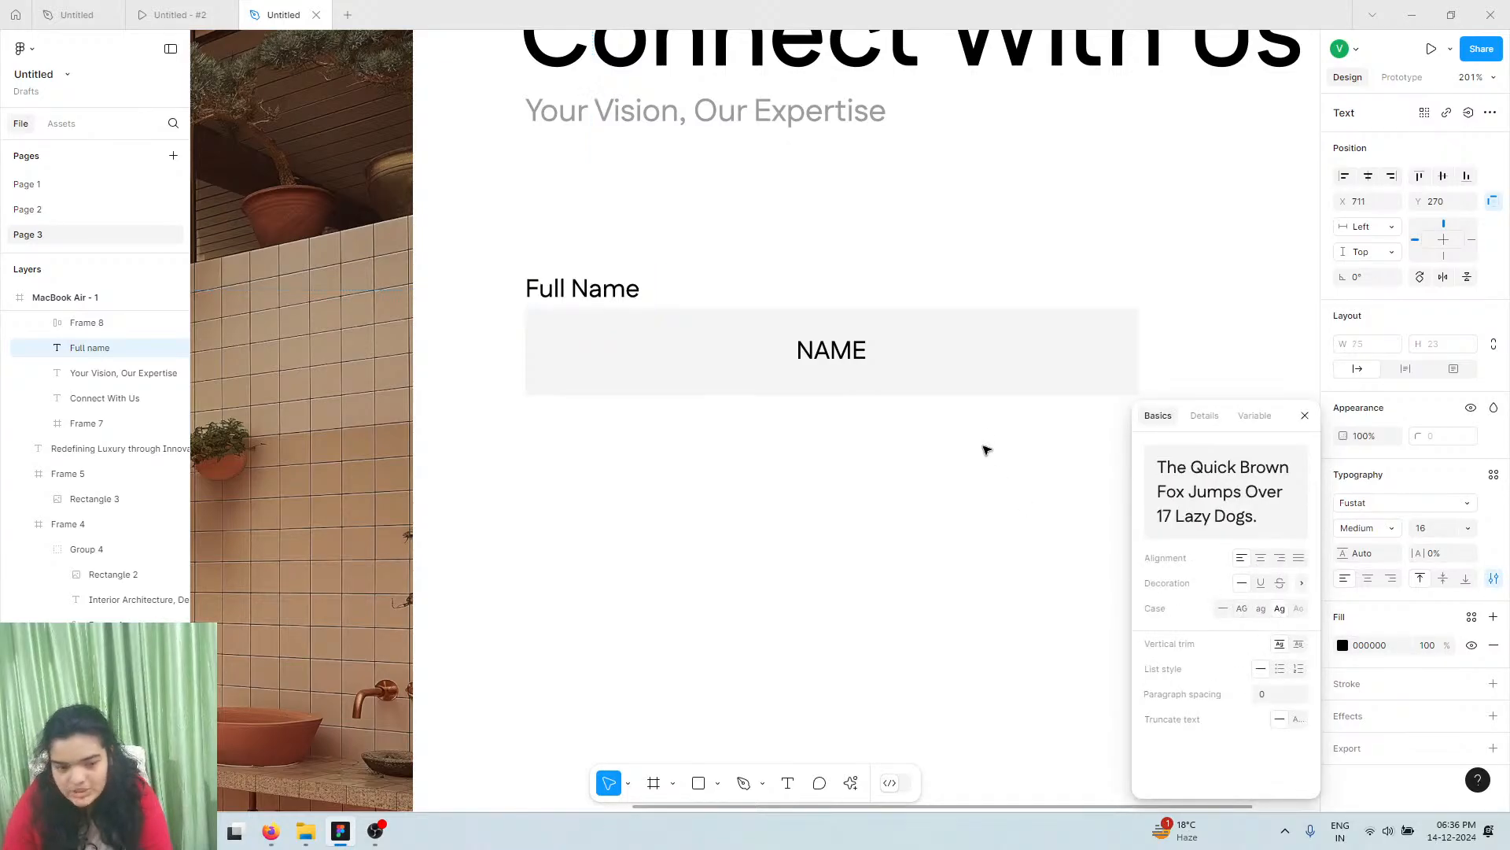
# Let the NAME placeholder move freely and shift it to the left side of its field
pyautogui.doubleClick(834, 349)
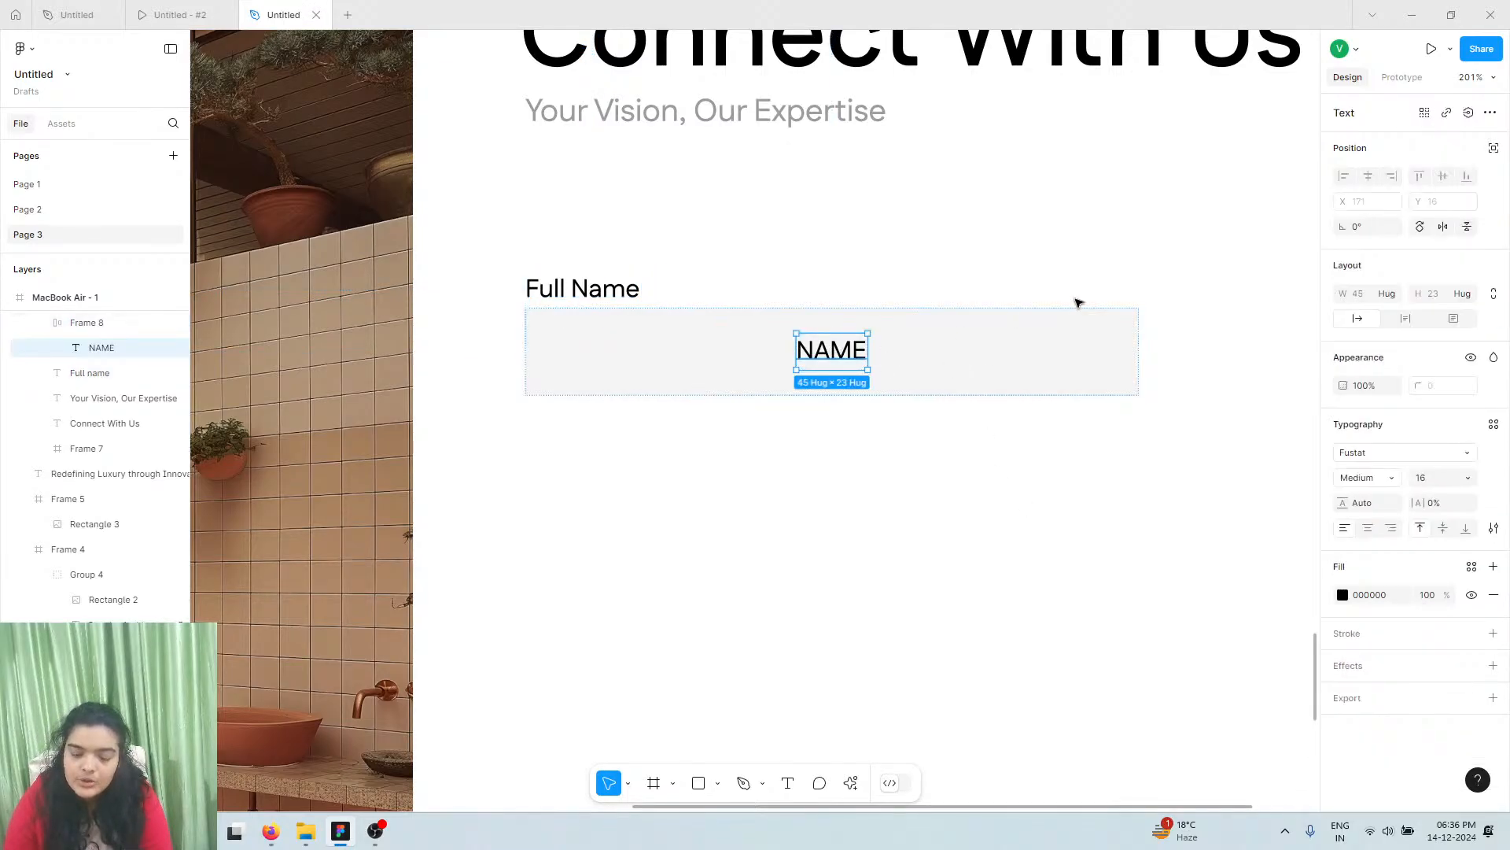
pyautogui.click(1493, 148)
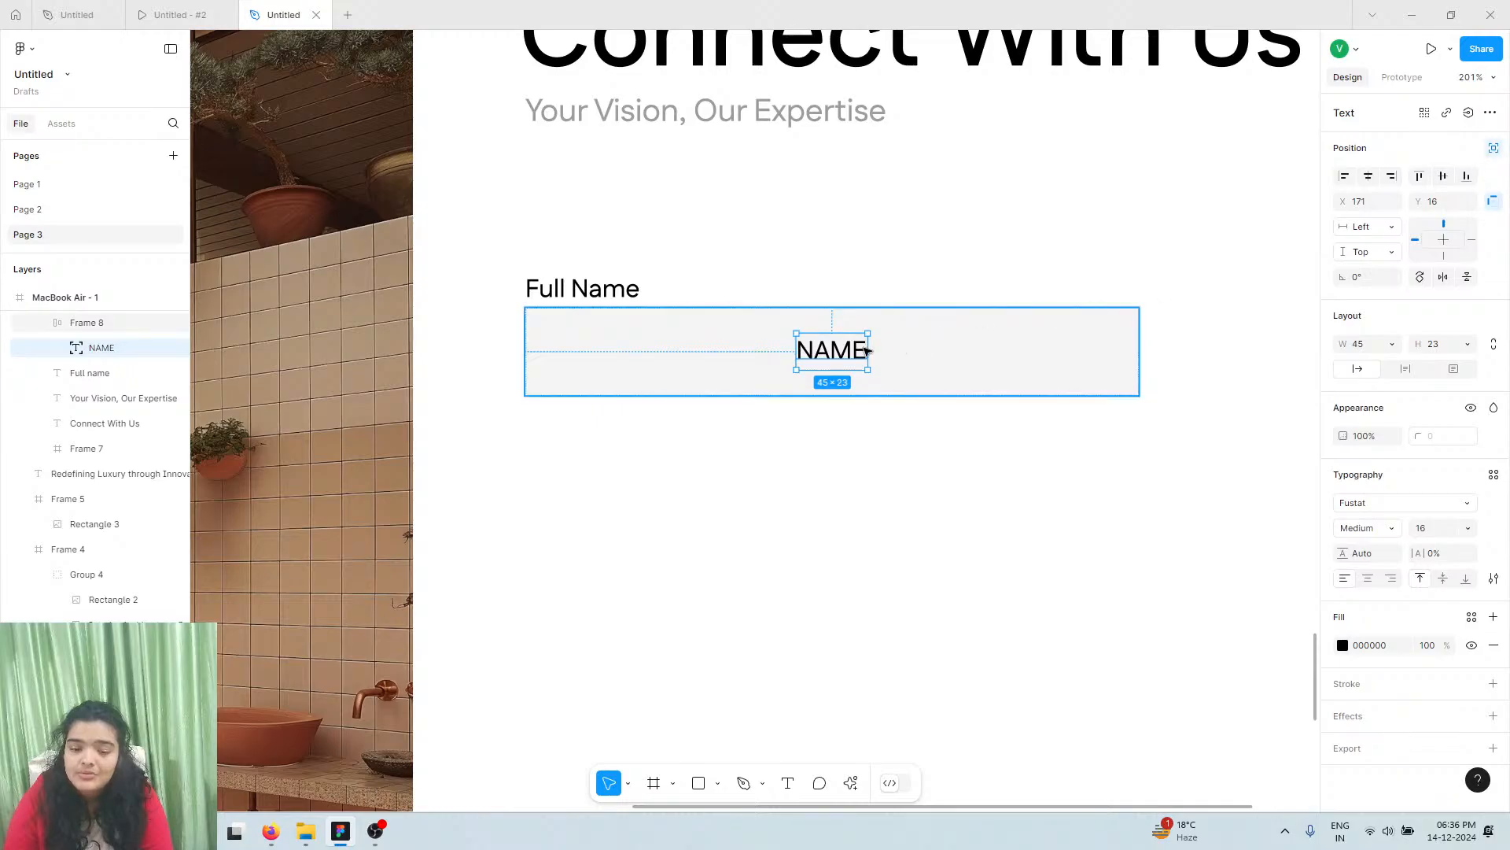
pyautogui.moveTo(838, 354); pyautogui.dragTo(600, 353)
pyautogui.click(181, 14)
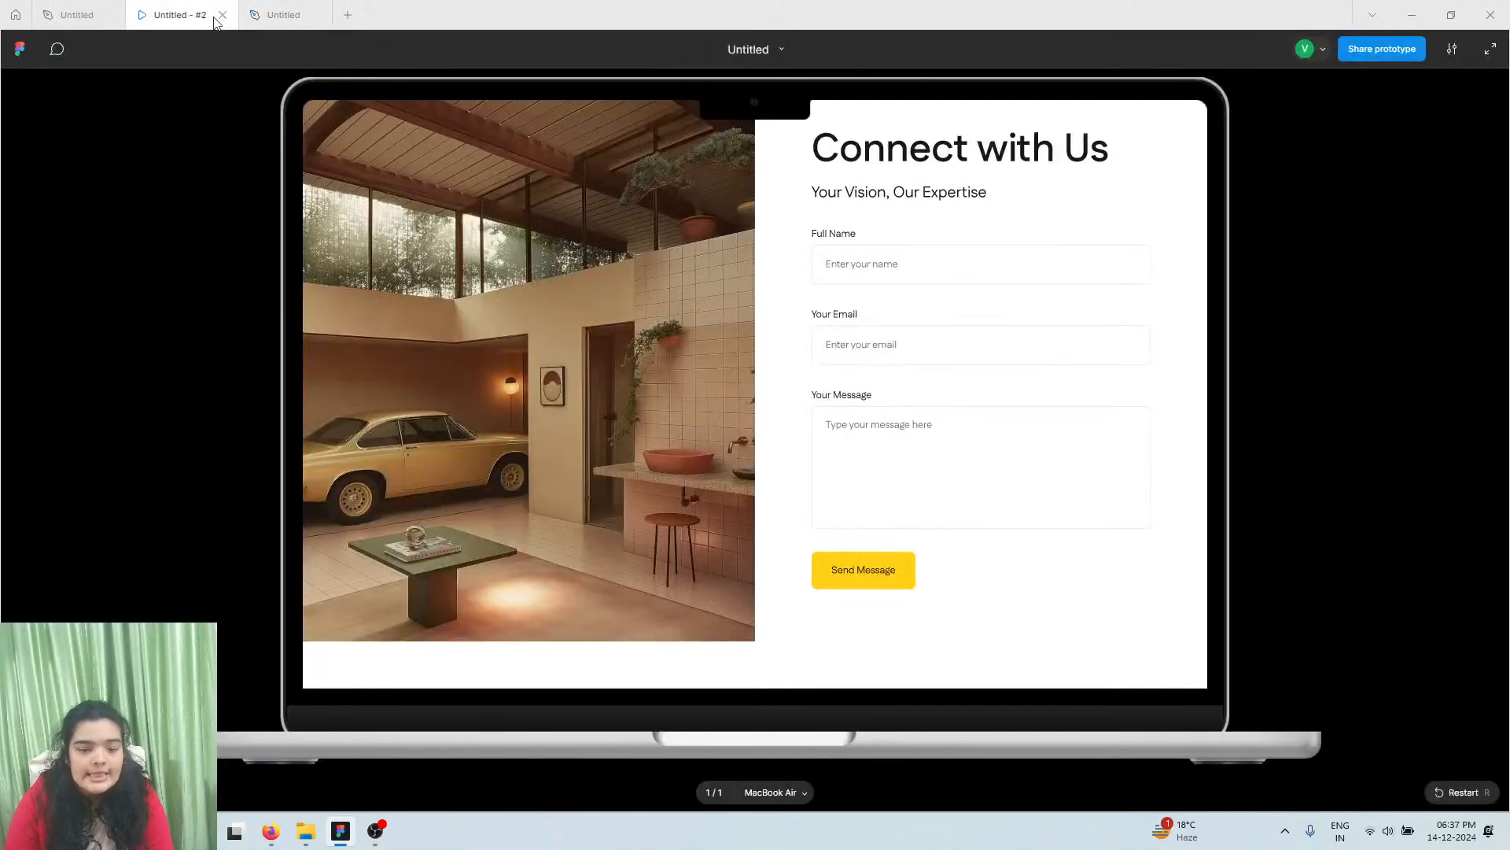
pyautogui.click(276, 14)
# Round the NAME input box's corners to a radius of 11
pyautogui.click(674, 344)
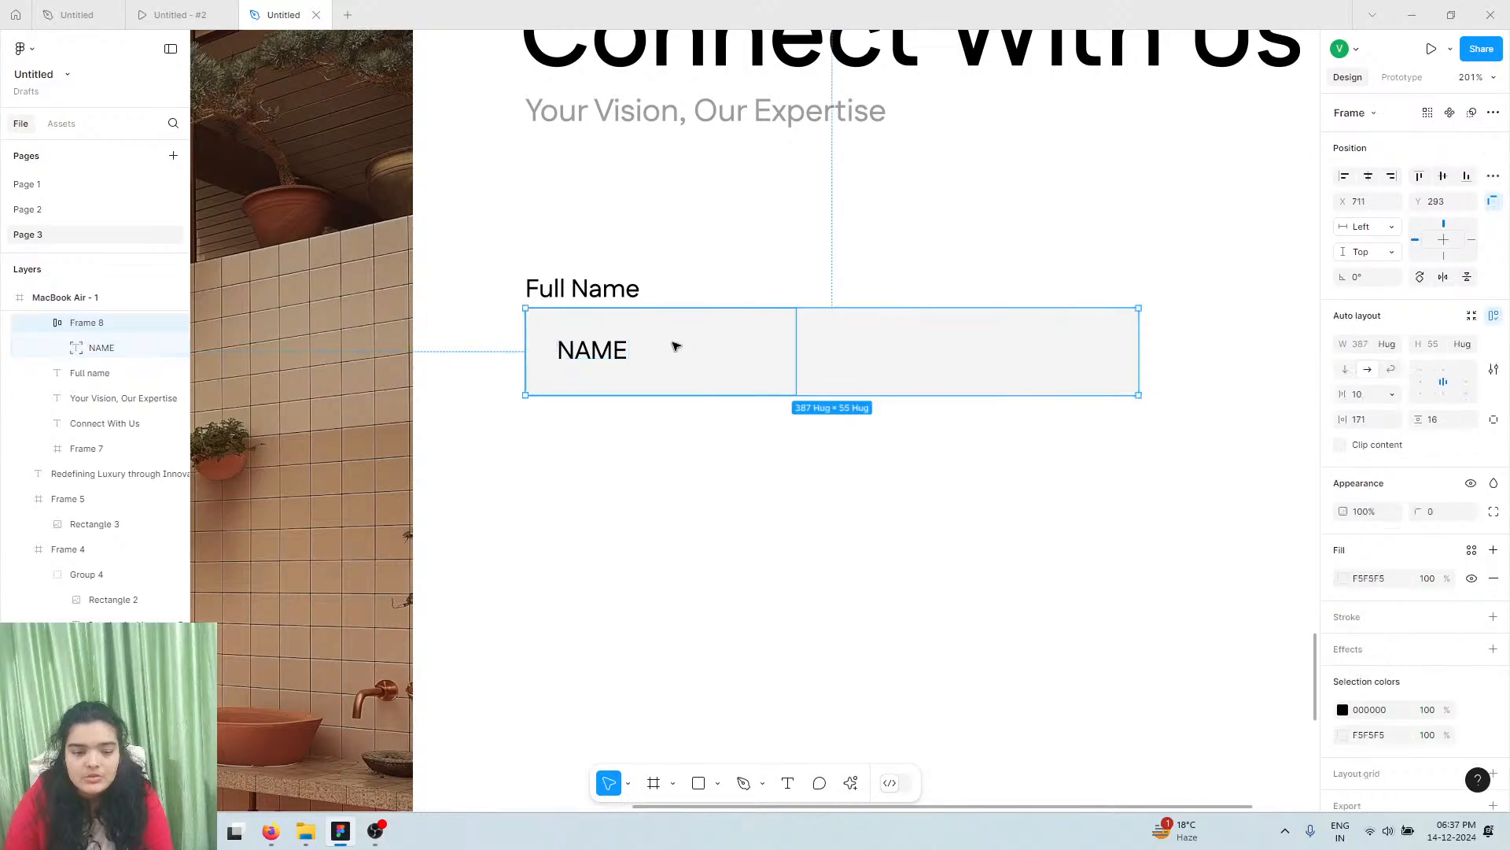
pyautogui.click(660, 357)
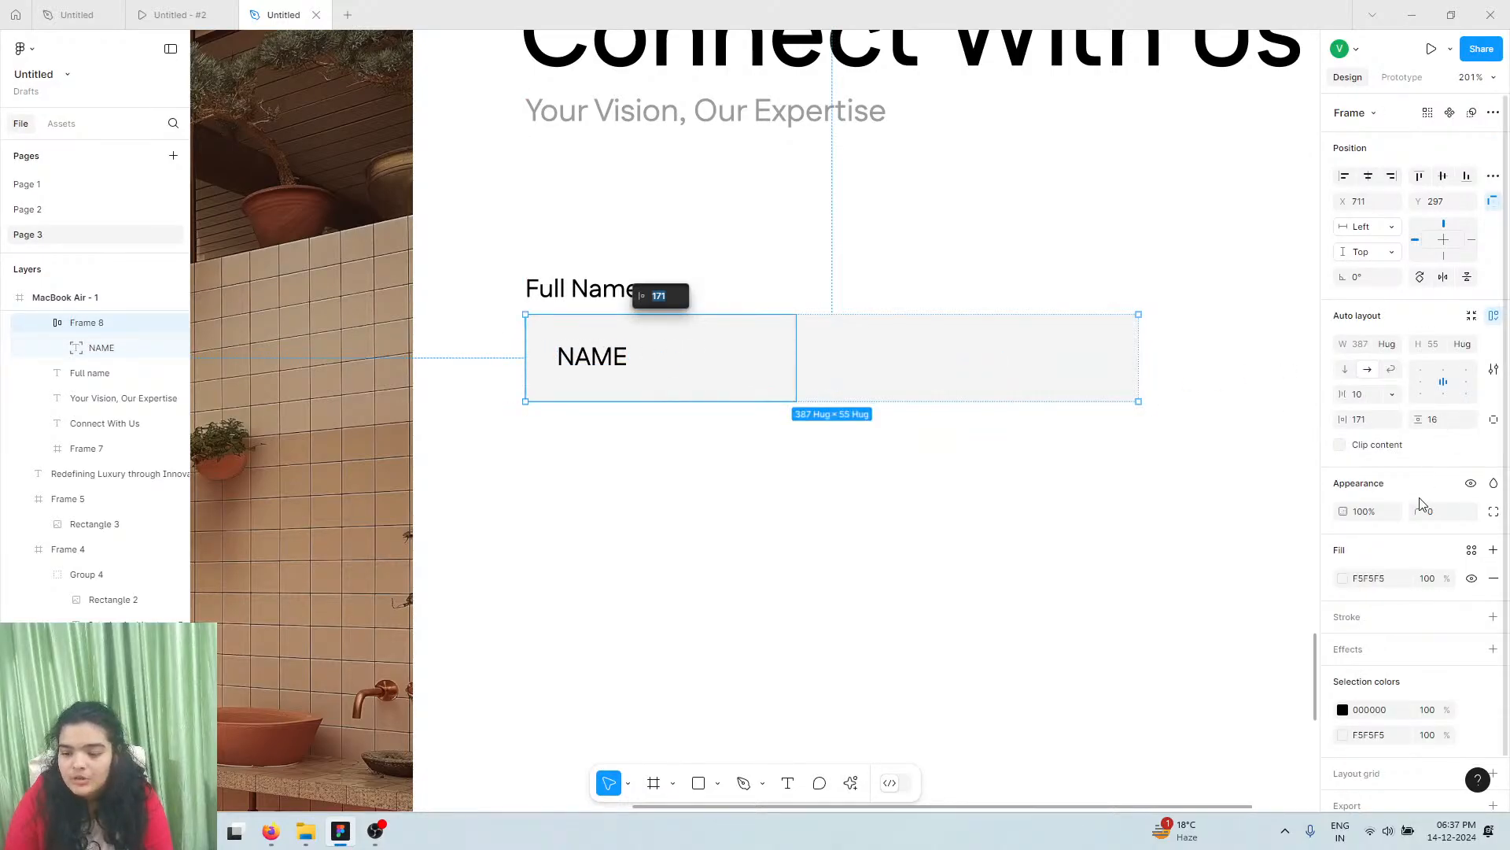
pyautogui.moveTo(1416, 513); pyautogui.dragTo(1436, 509)
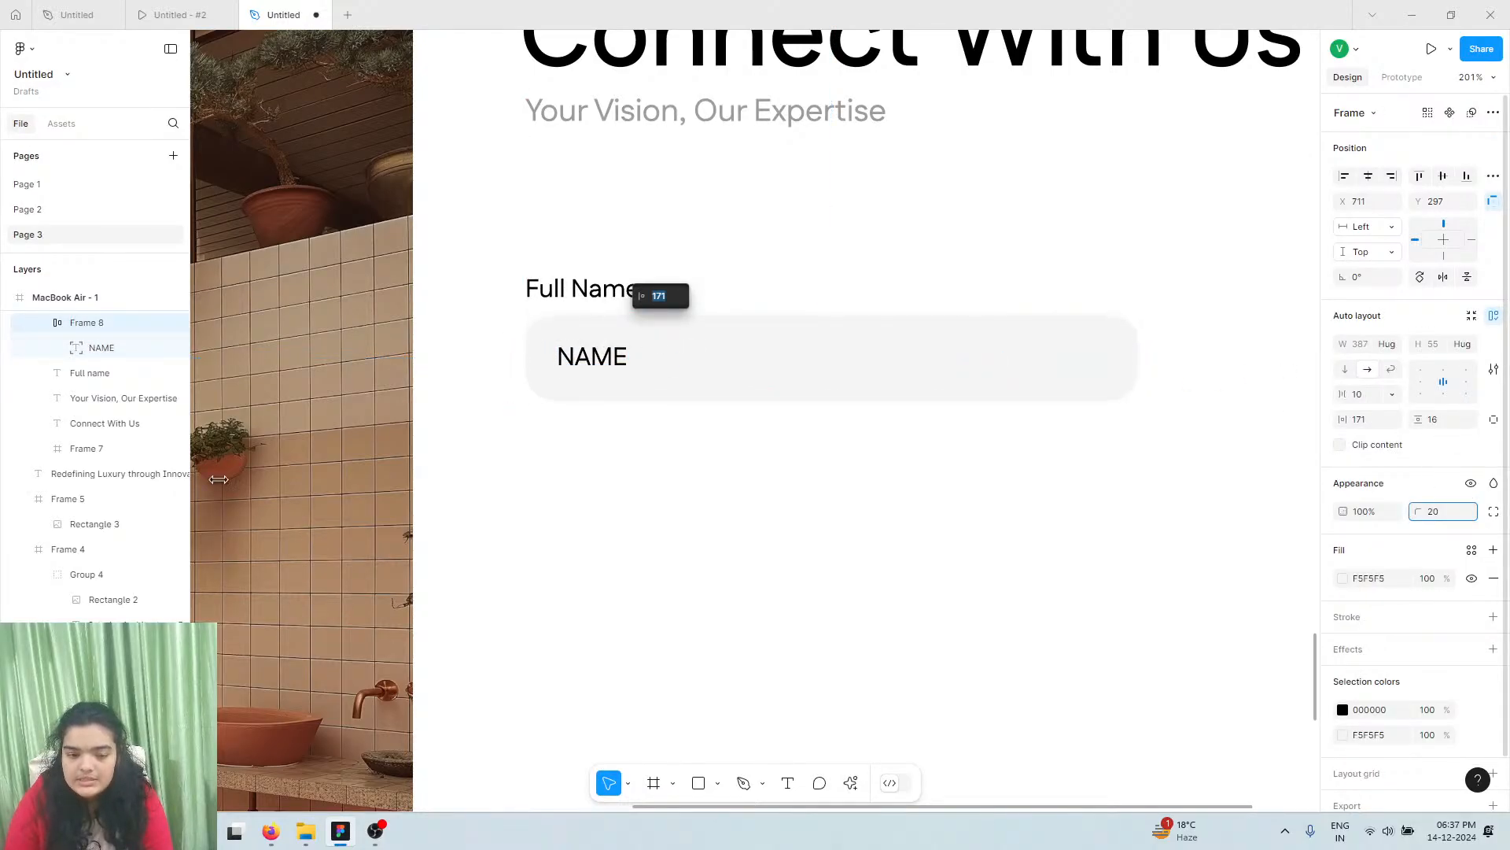
pyautogui.moveTo(218, 479); pyautogui.dragTo(93, 477)
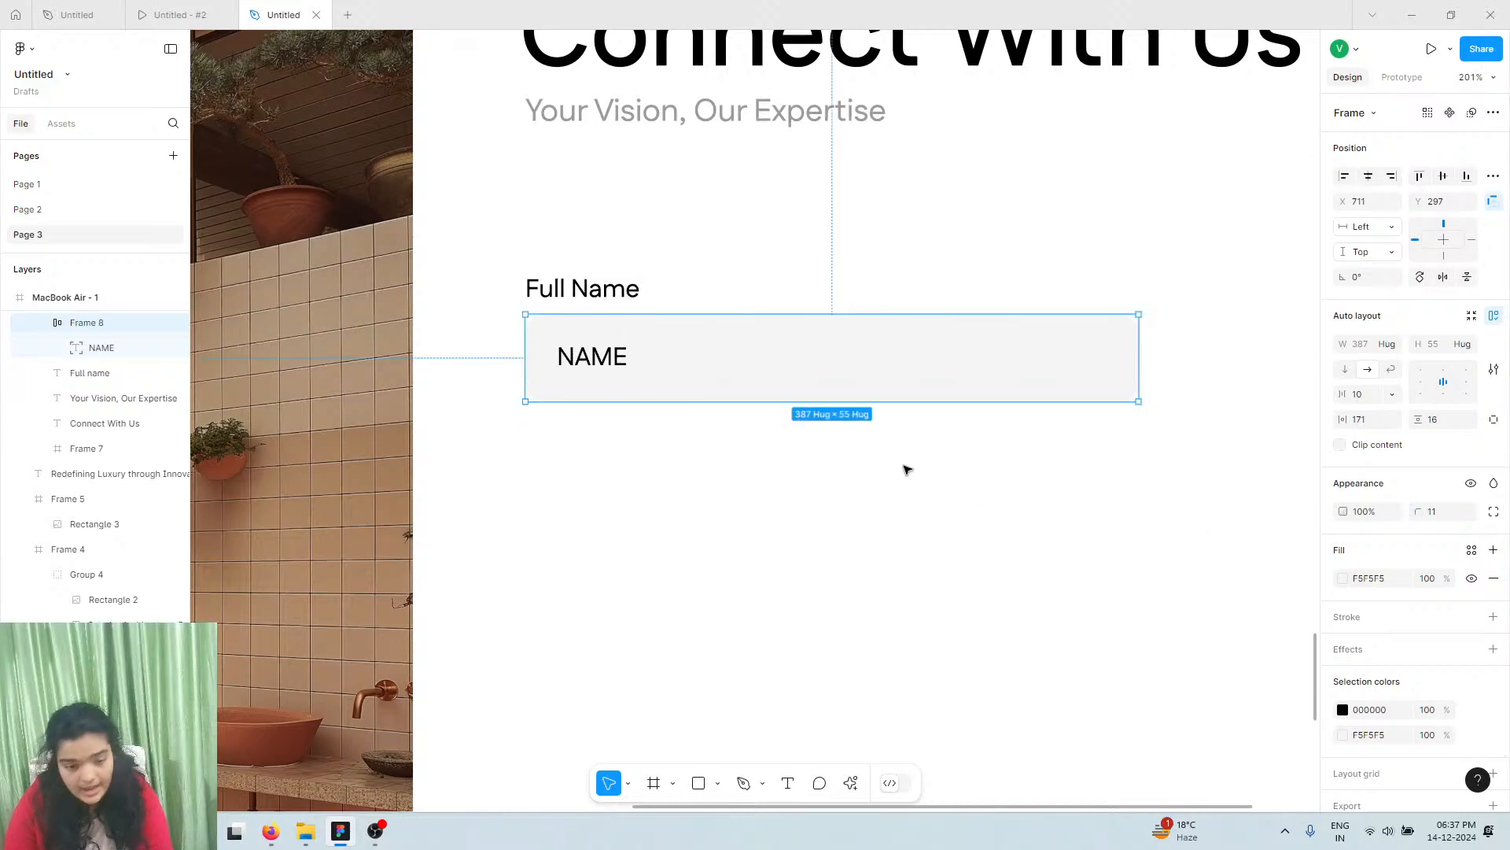
pyautogui.click(585, 367)
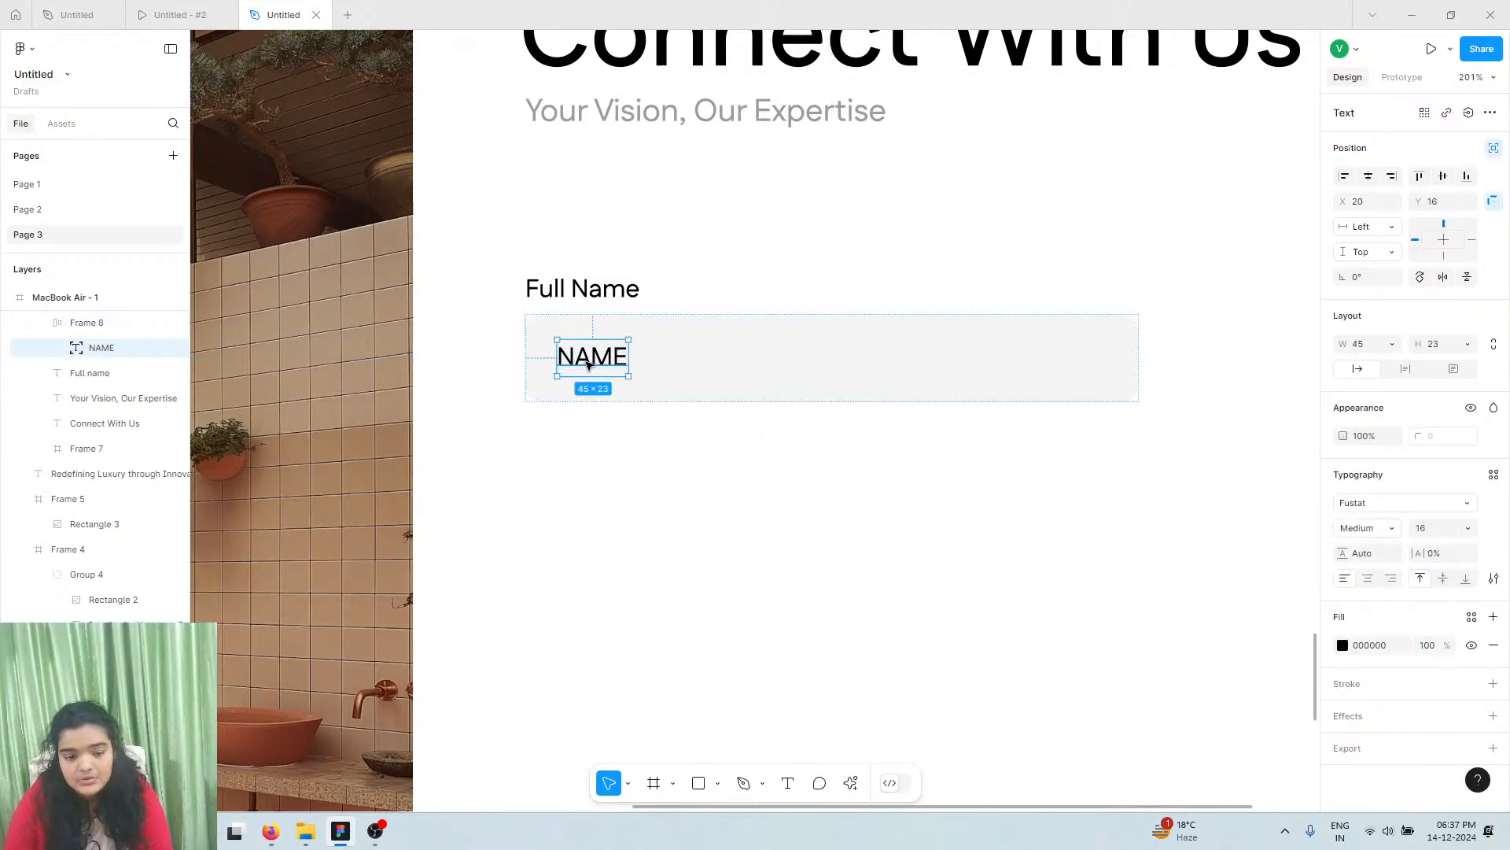
# Rewrite the placeholder as 'Enter Your Full Name' in title case
pyautogui.doubleClick(587, 365)
pyautogui.write('Ente')
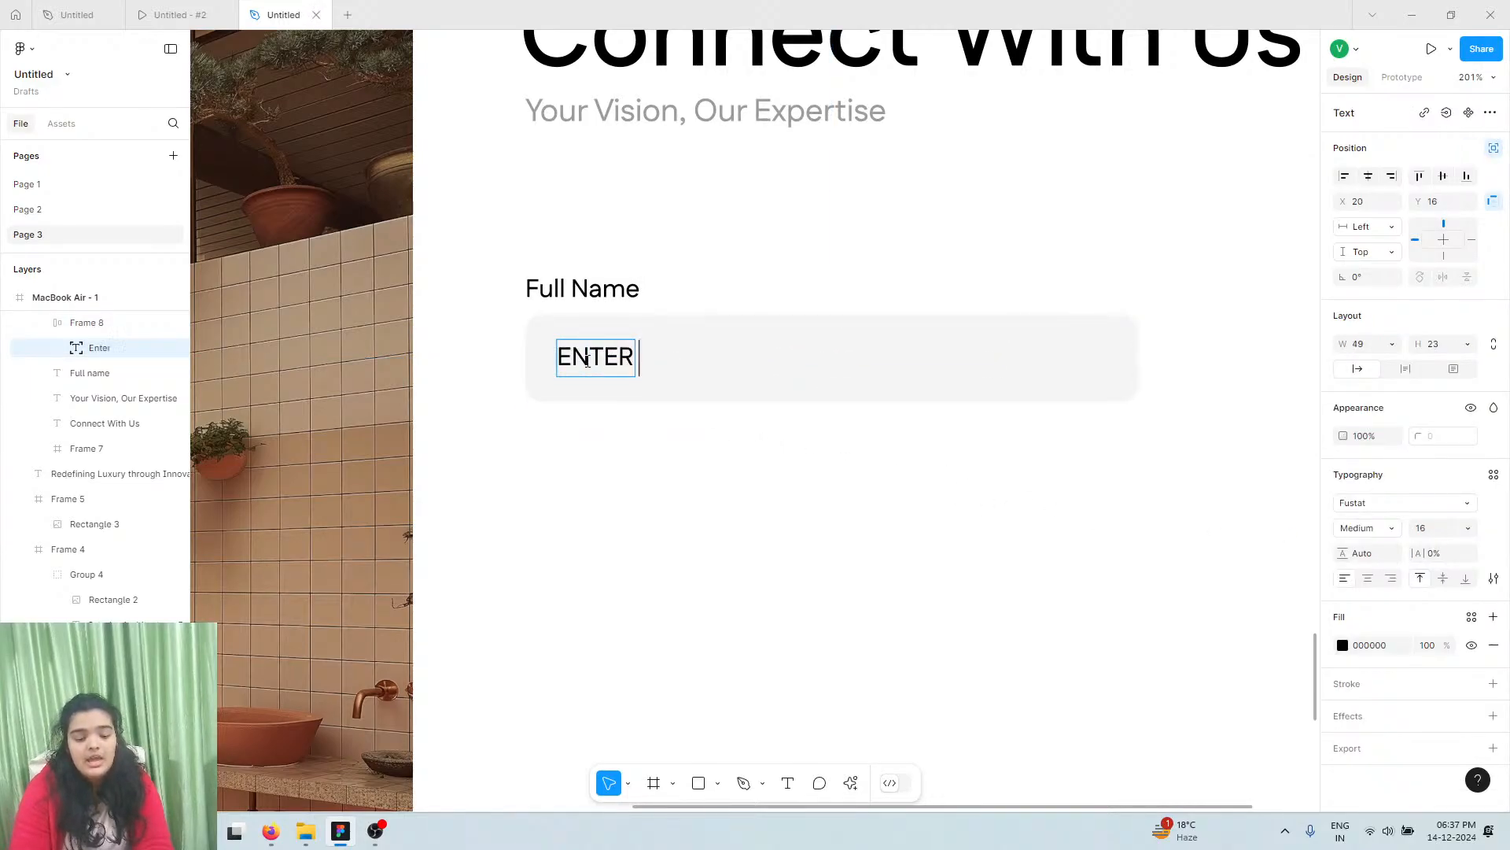
pyautogui.write('r your full ')
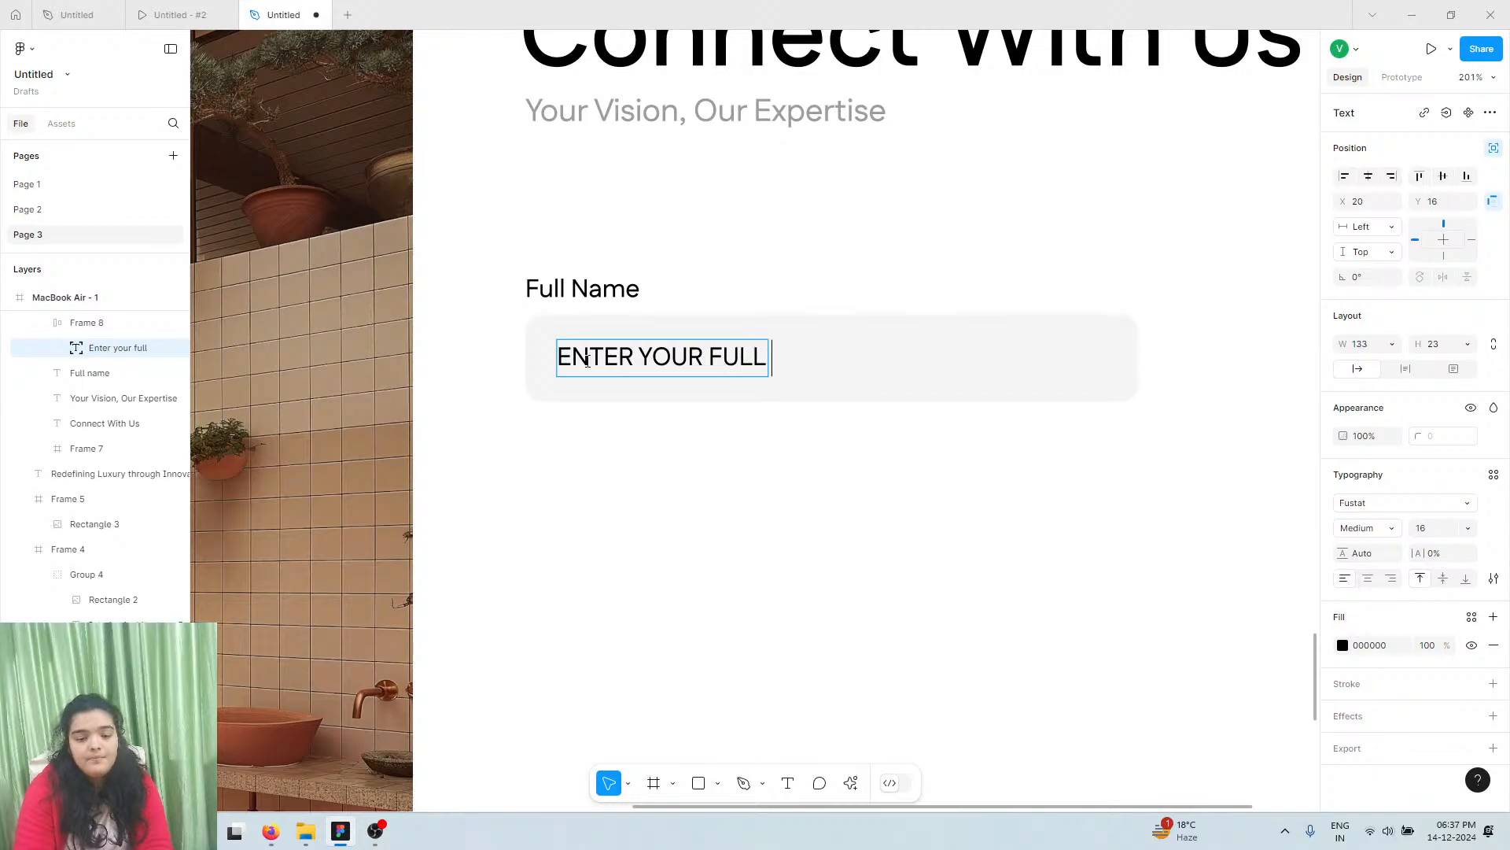
pyautogui.write('name')
pyautogui.press('Escape')
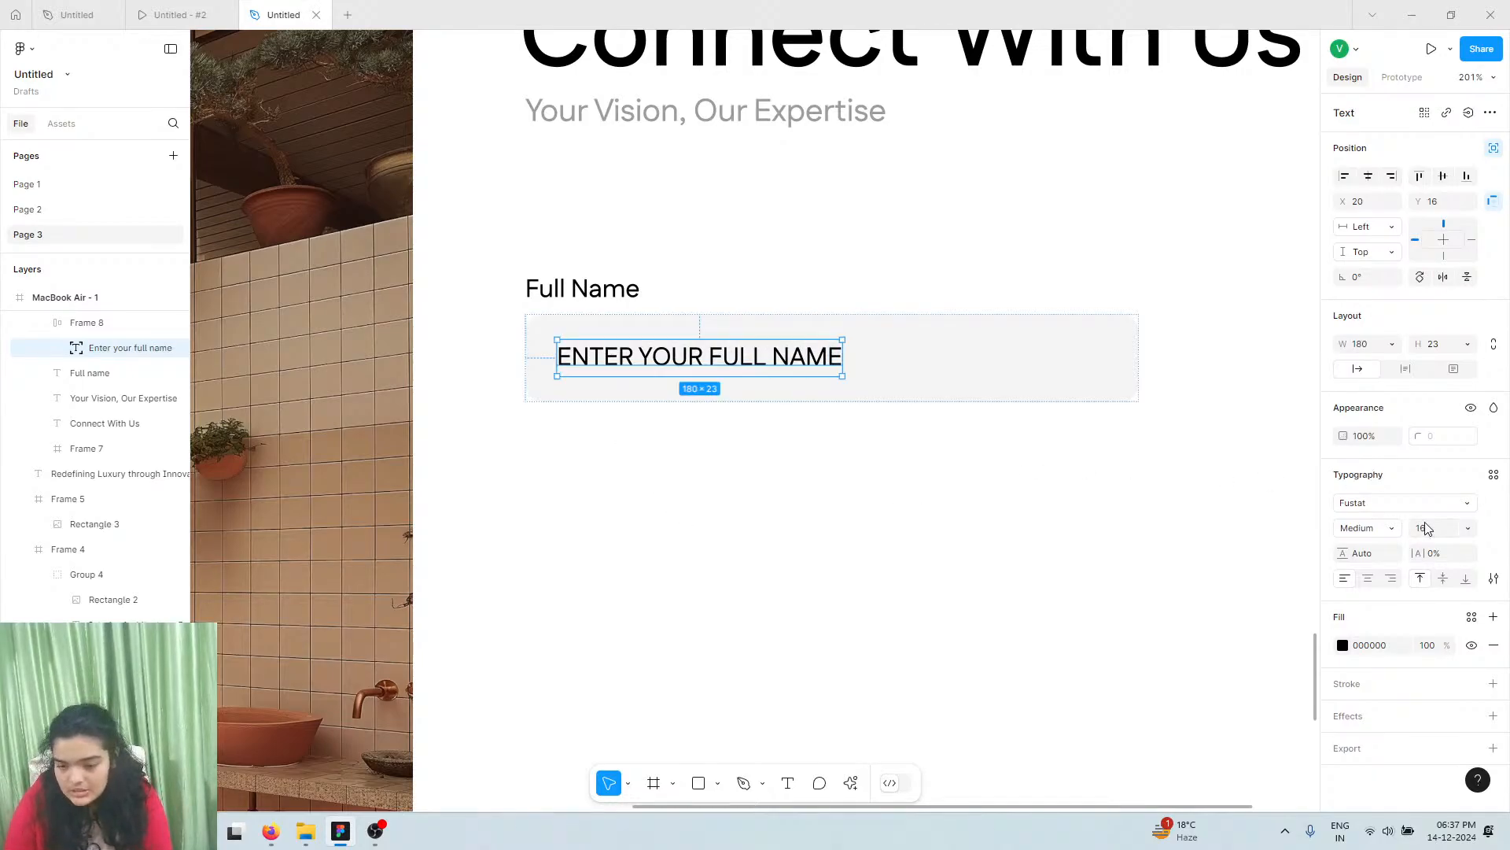
pyautogui.click(1493, 576)
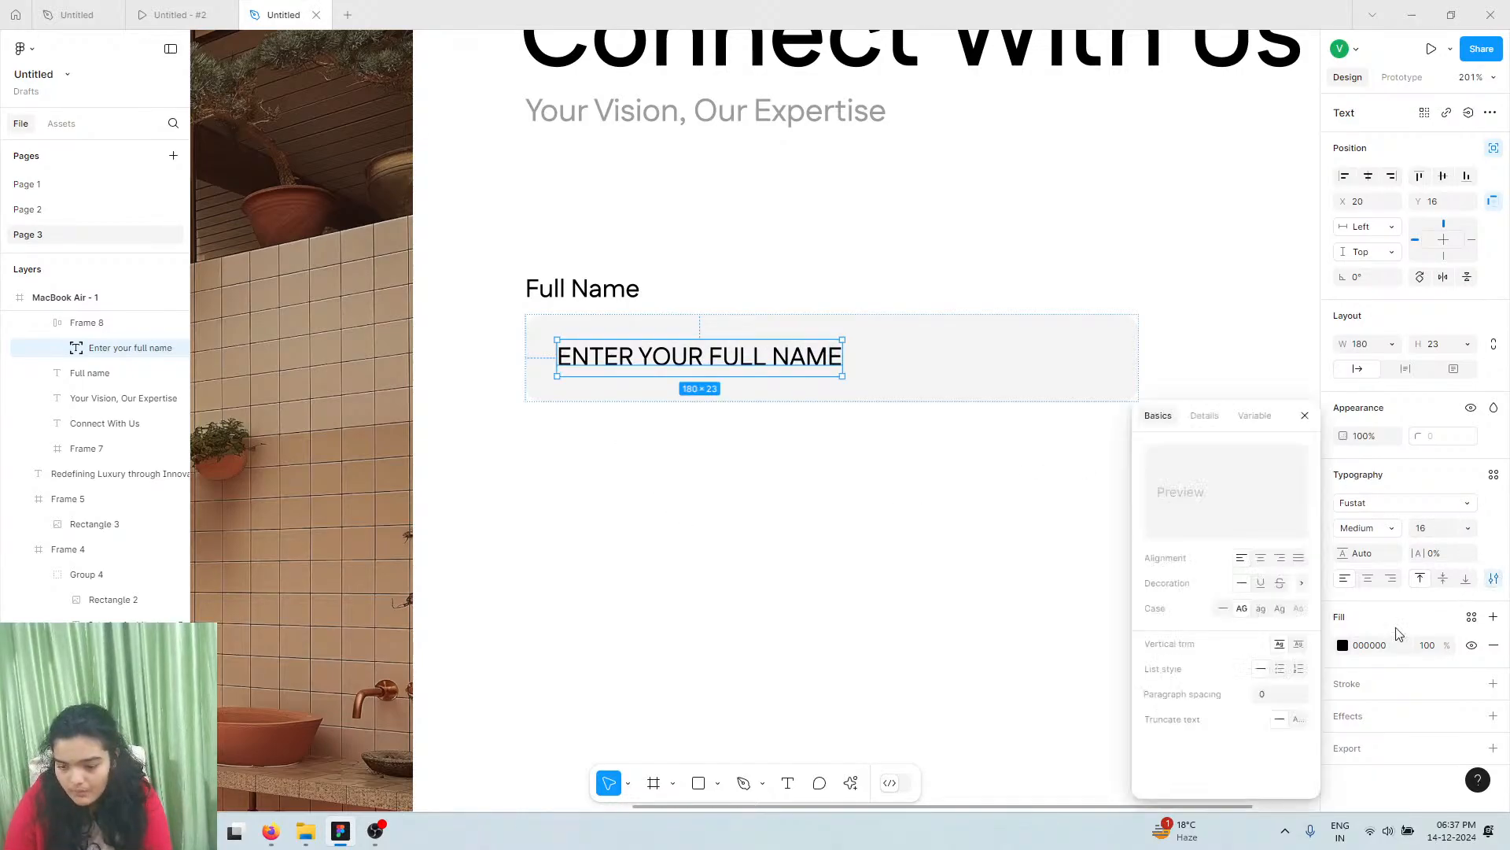
pyautogui.click(1280, 608)
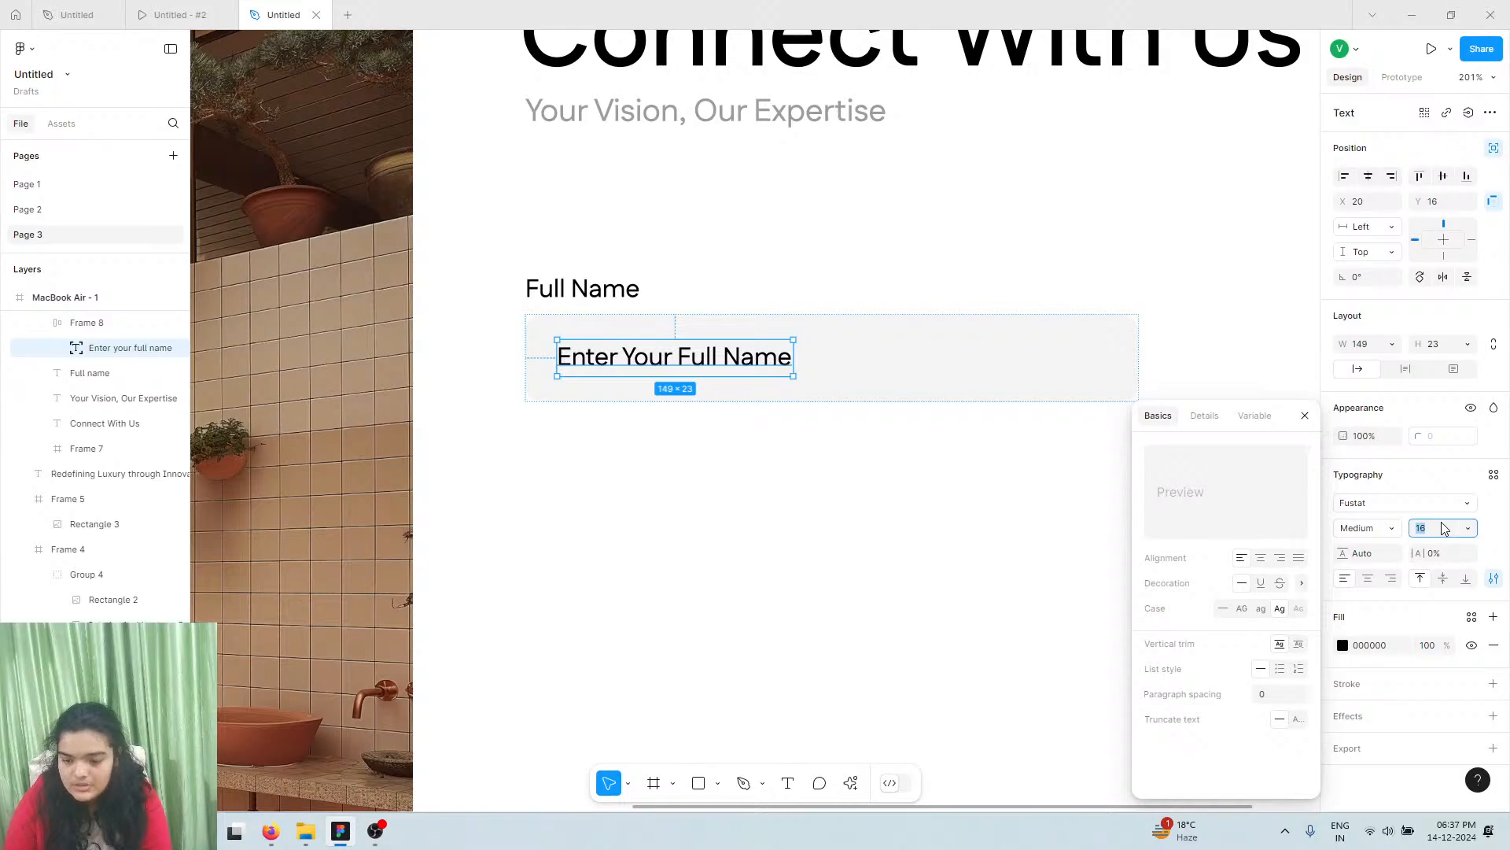
# Set the placeholder to size 14, nudge it lower, and colour it grey 9C9C9C
pyautogui.press('Return')
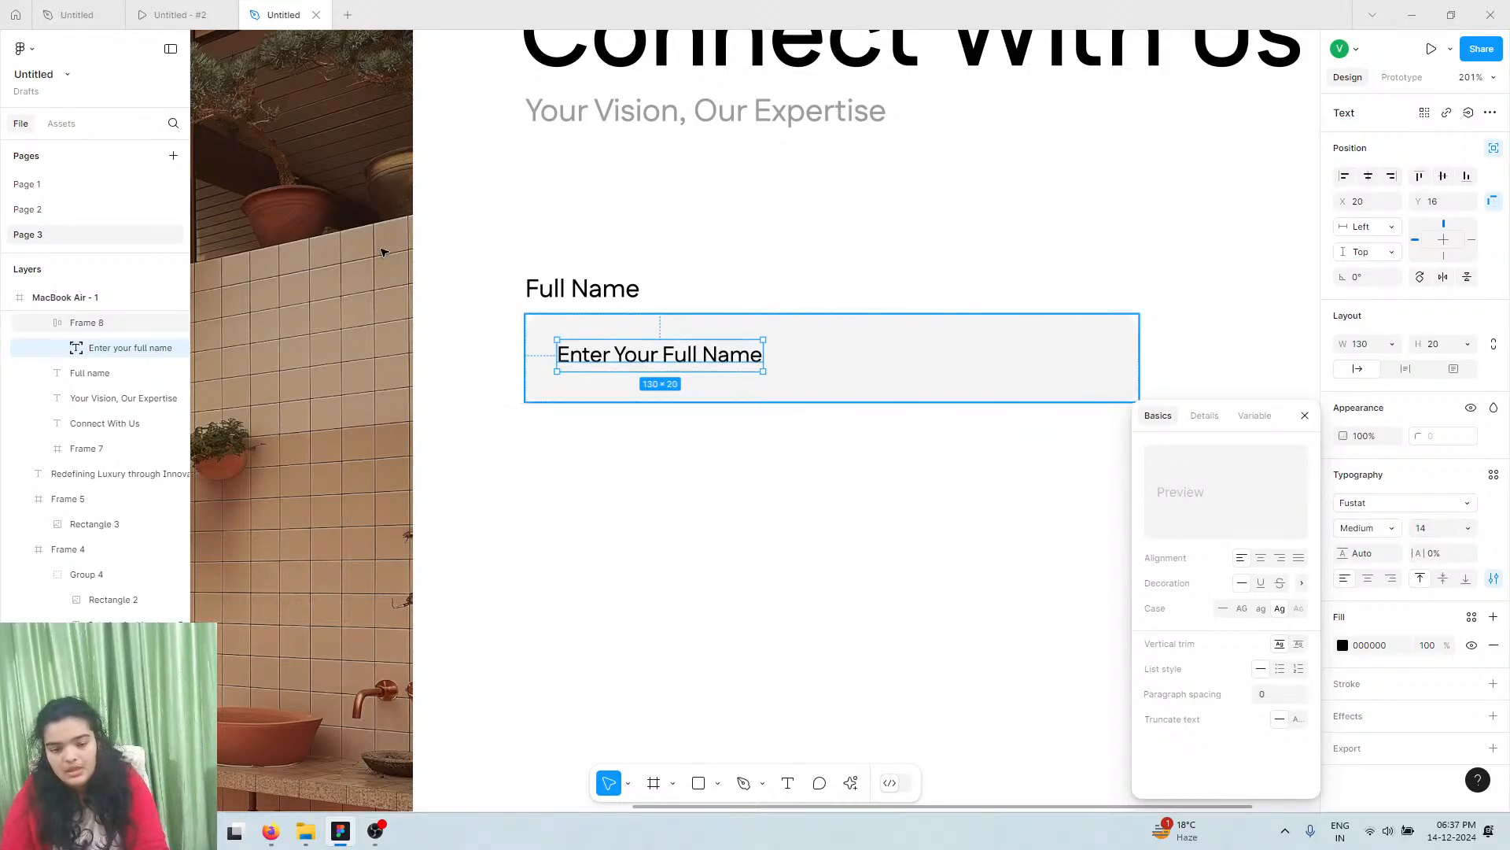
pyautogui.moveTo(642, 367); pyautogui.dragTo(641, 363)
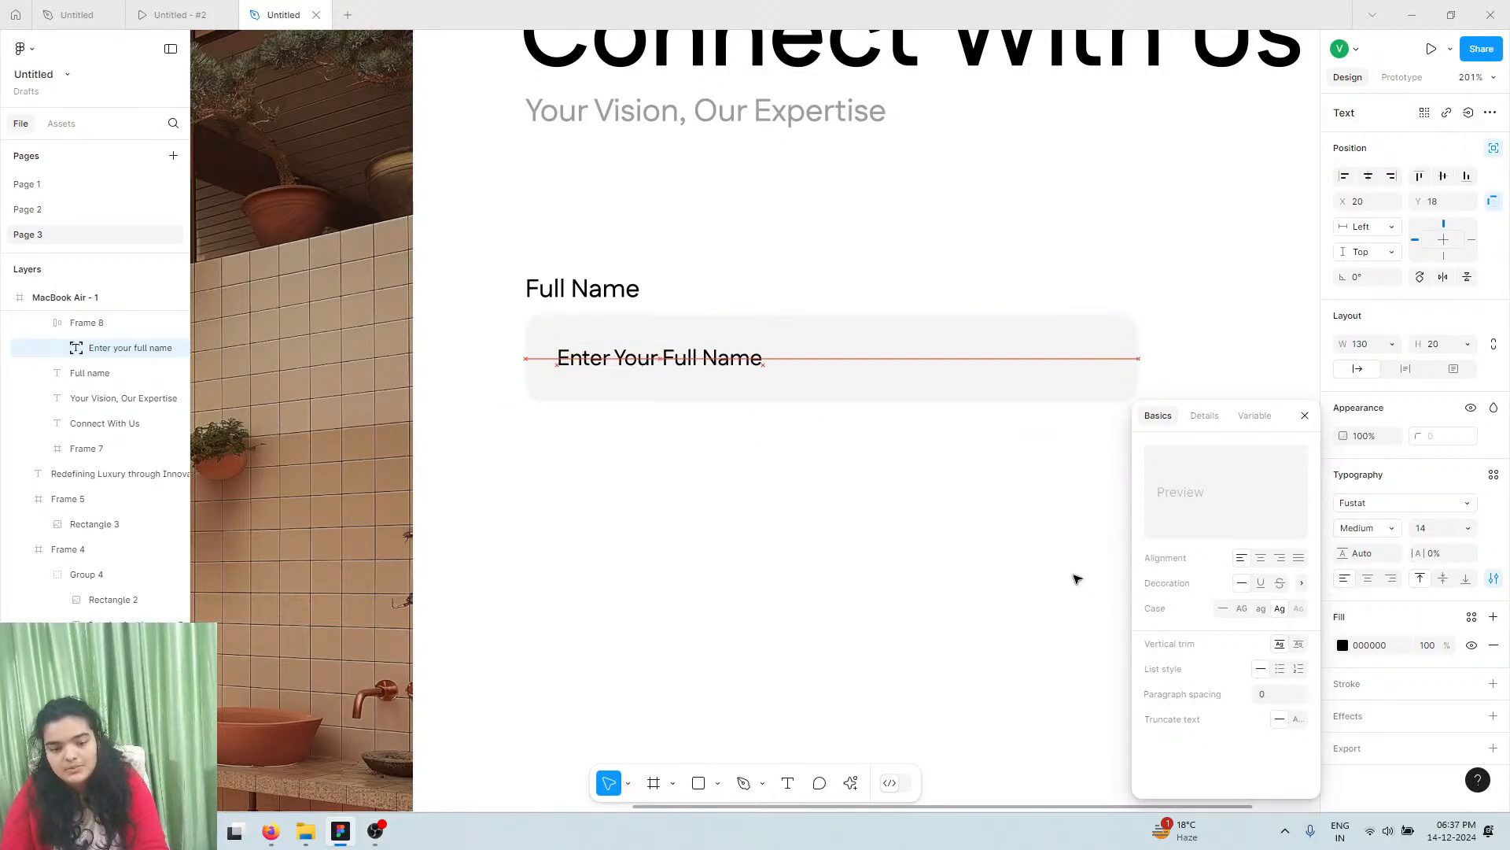
pyautogui.click(1344, 647)
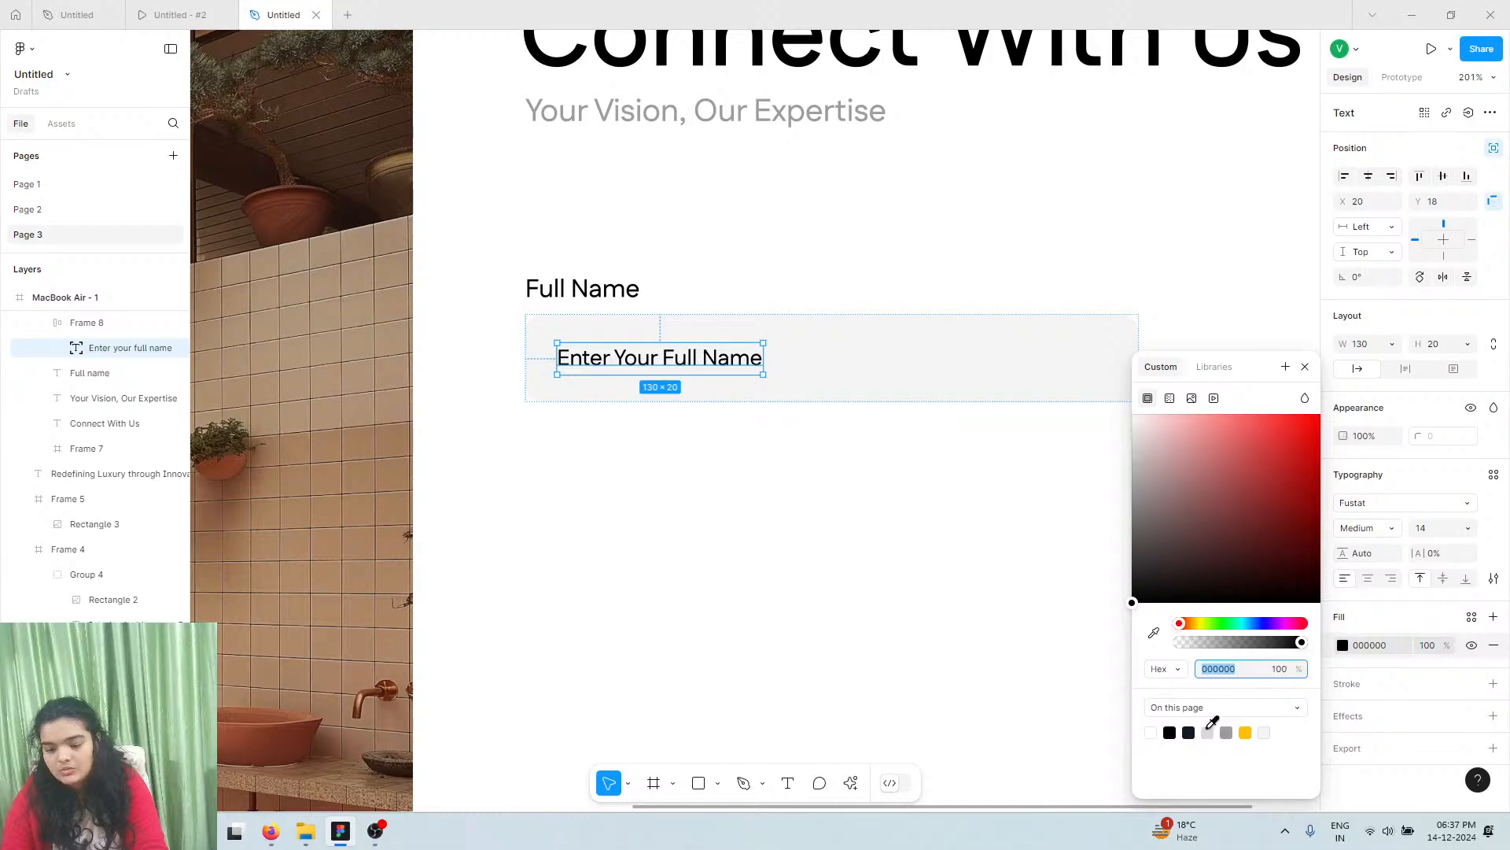
pyautogui.click(1208, 733)
pyautogui.click(1226, 733)
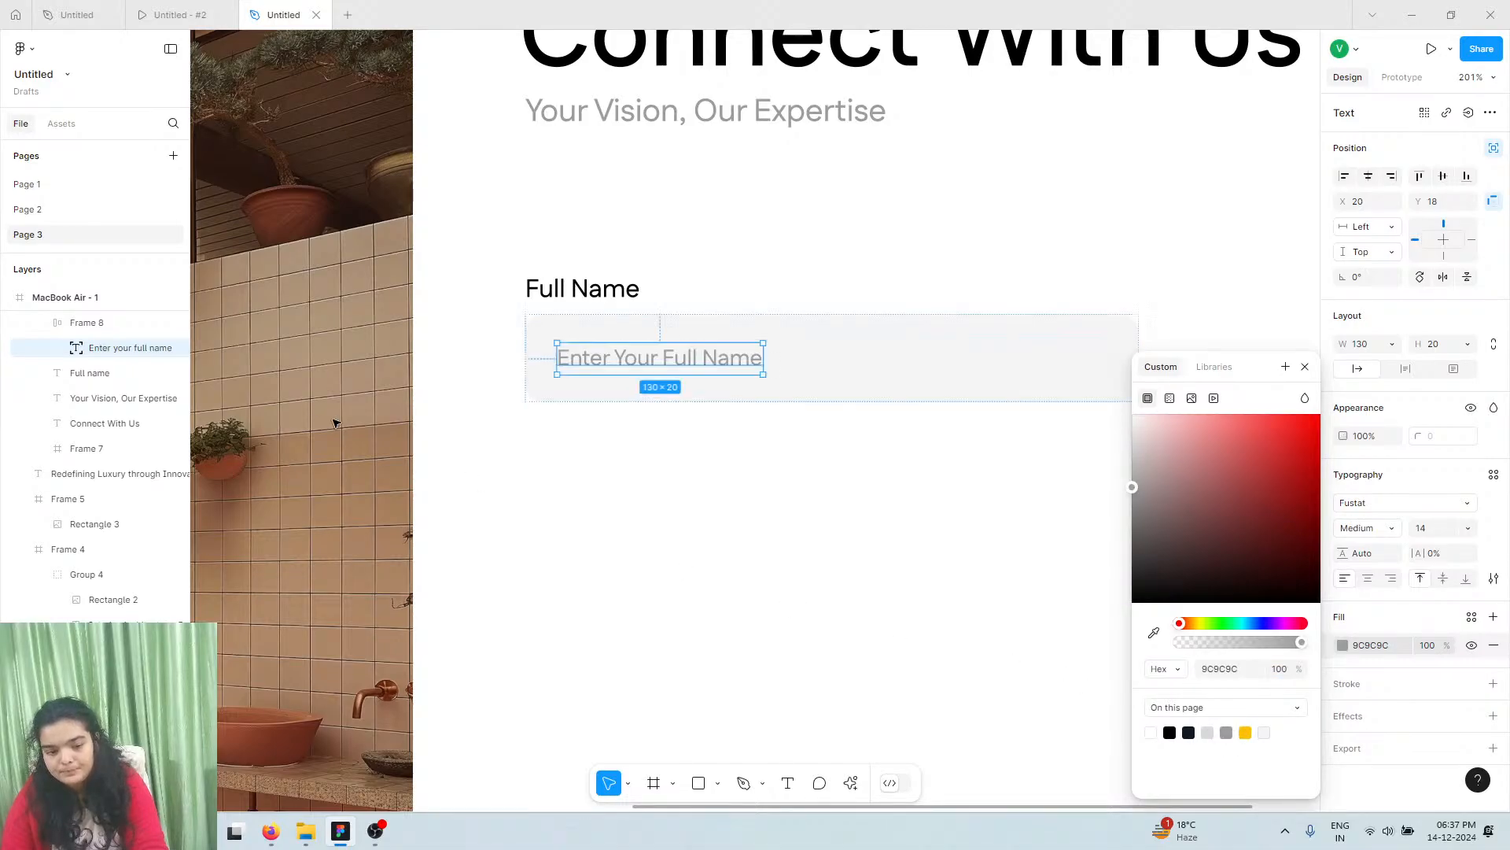
# Group the Full Name label with its input box and place a copy below
pyautogui.keyDown('shift'); pyautogui.click(590, 297); pyautogui.keyUp('shift')
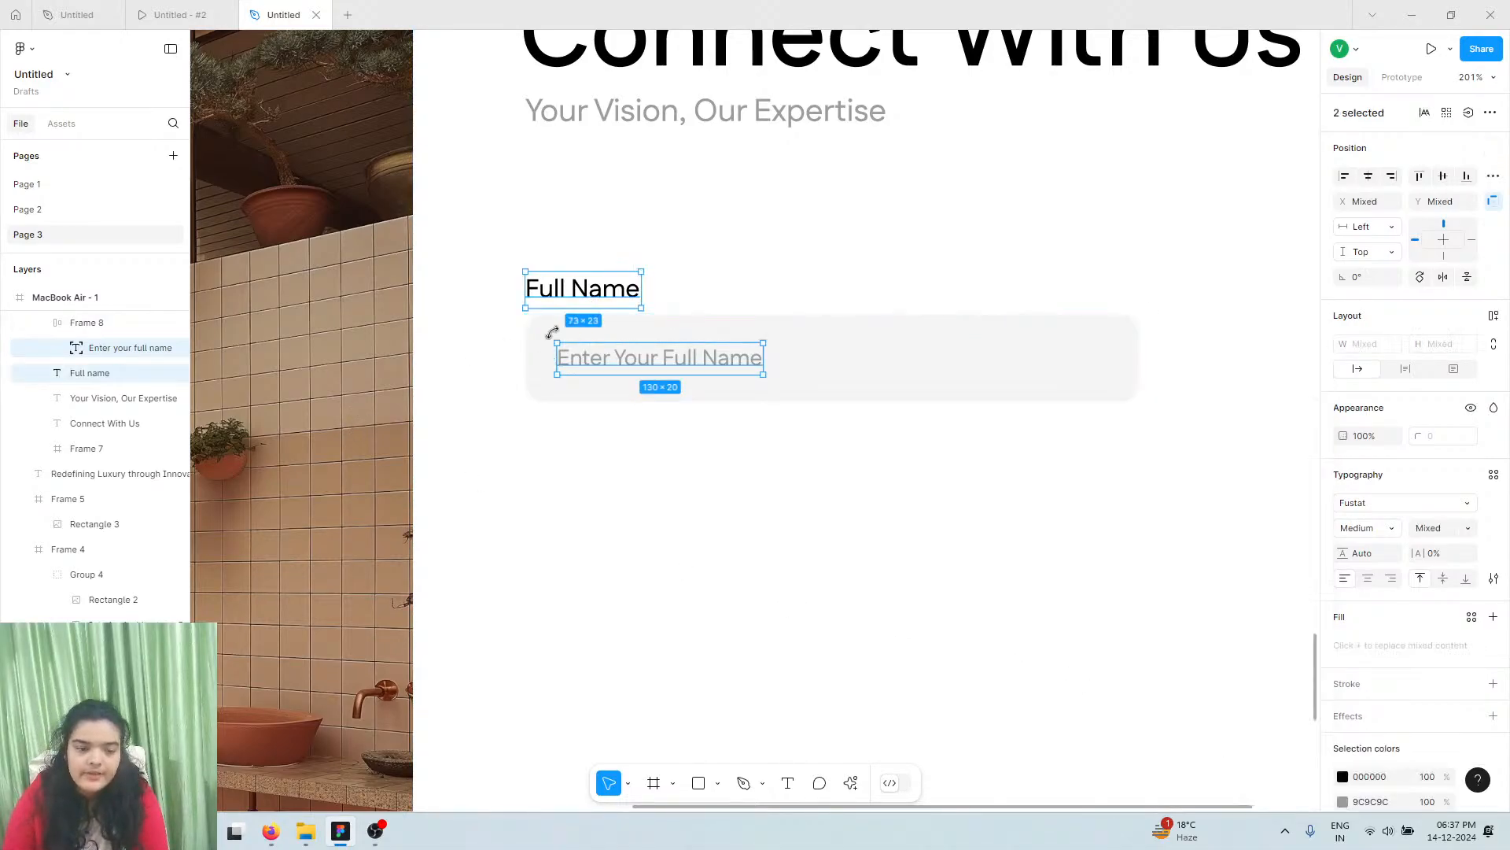
pyautogui.keyDown('shift'); pyautogui.click(567, 336); pyautogui.keyUp('shift')
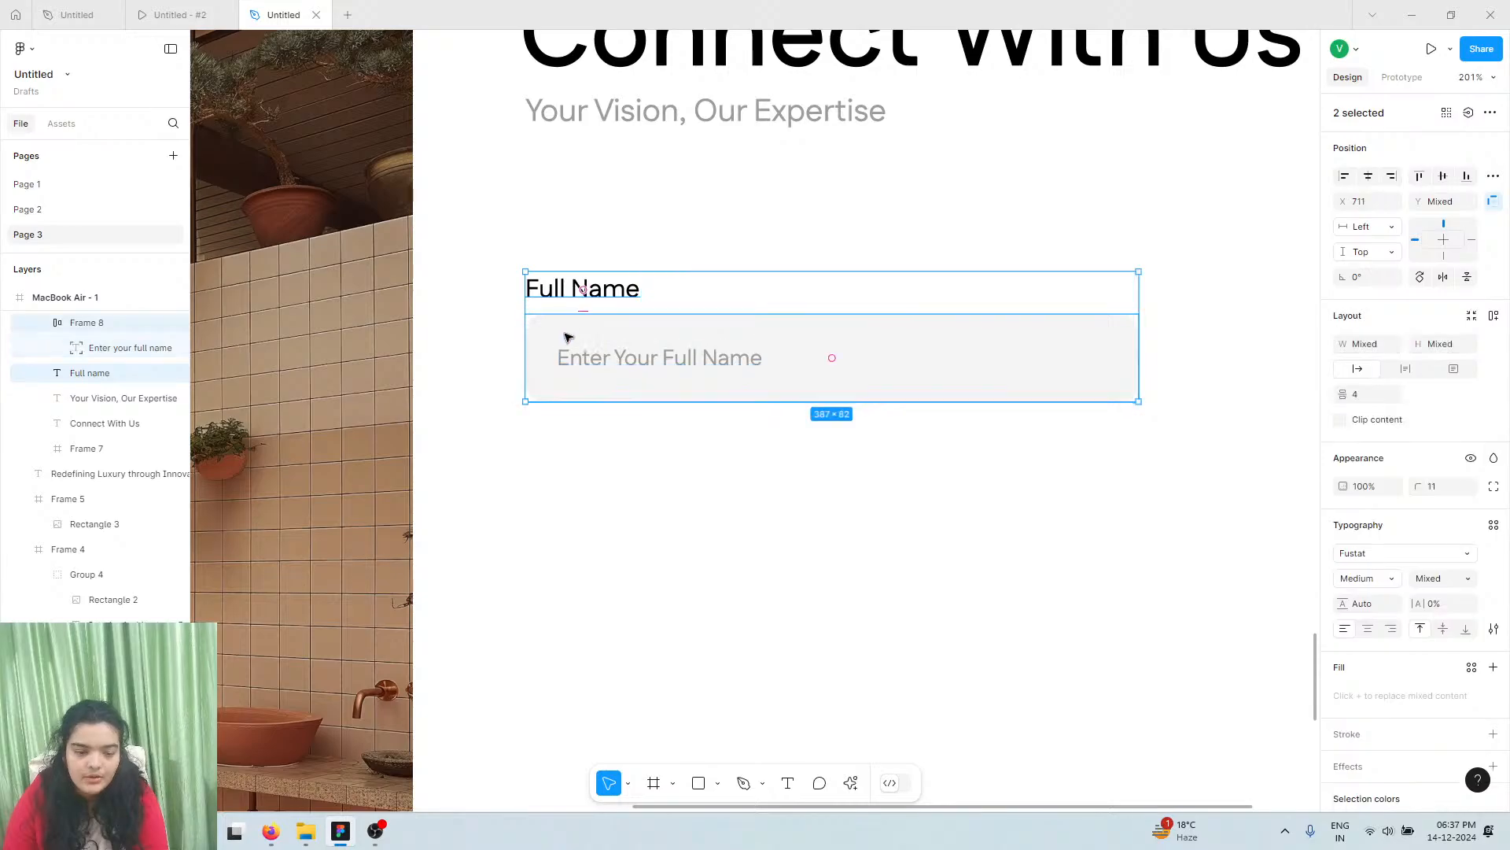
pyautogui.hotkey('ctrl', 'g')
pyautogui.moveTo(630, 327); pyautogui.dragTo(631, 483)
# Relabel the copy 'Email Id' with the placeholder 'Enter Your Email Id'
pyautogui.doubleClick(592, 426)
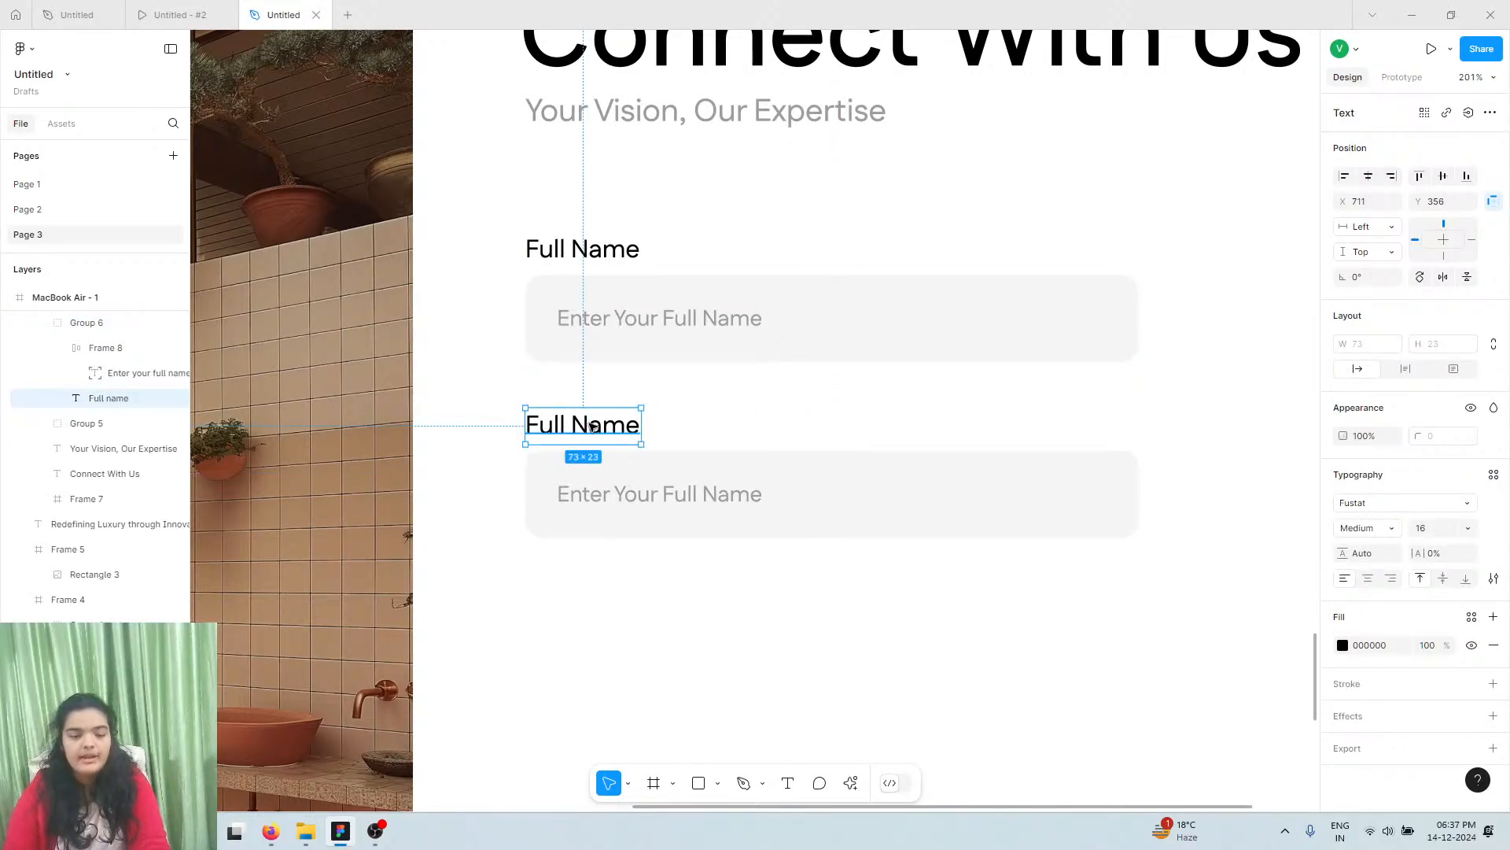
pyautogui.doubleClick(592, 425)
pyautogui.write('Email Id')
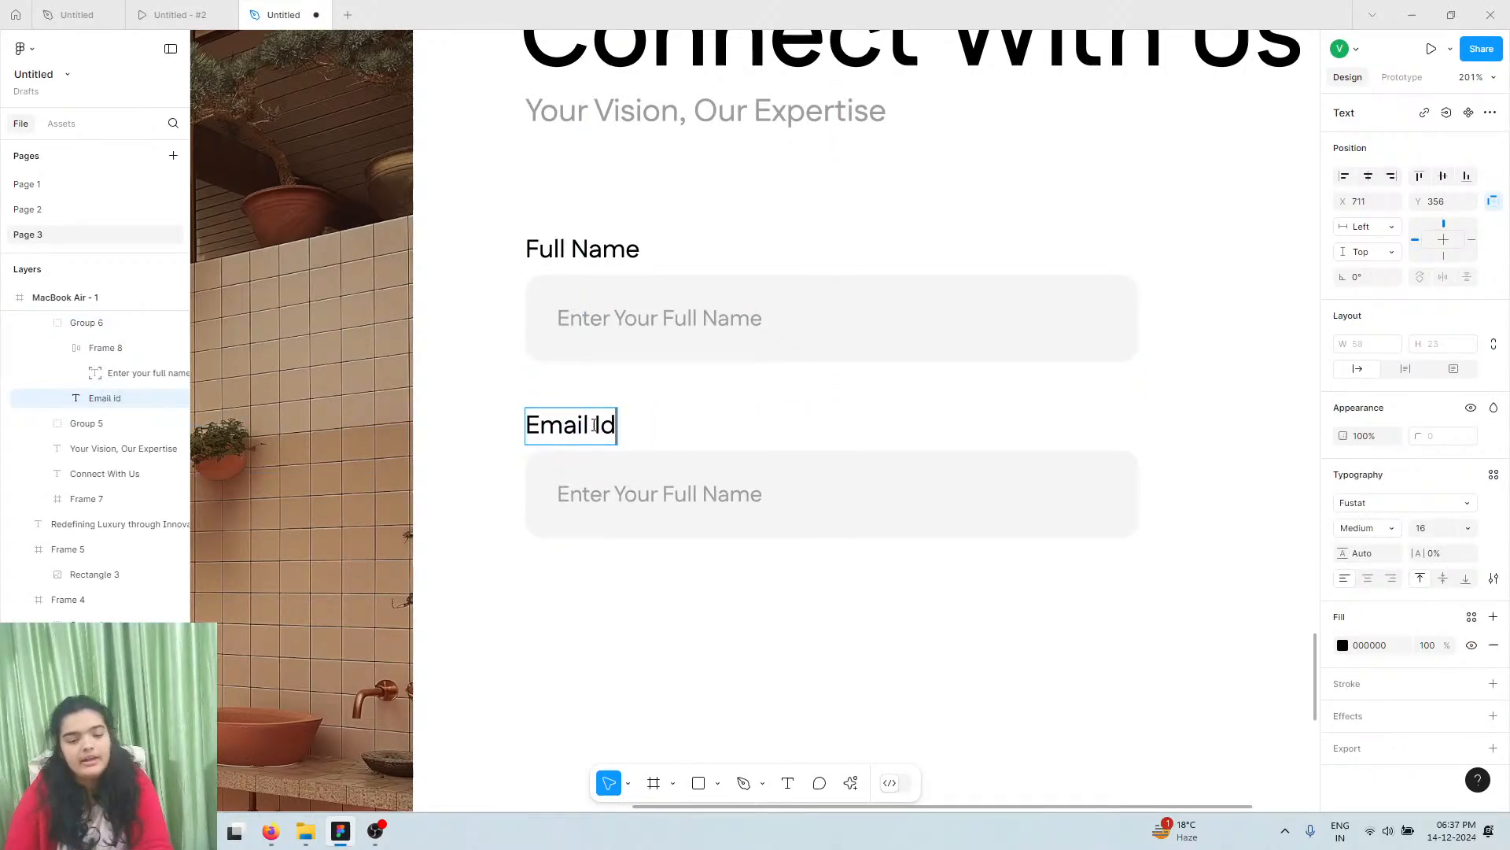
pyautogui.doubleClick(679, 493)
pyautogui.doubleClick(679, 494)
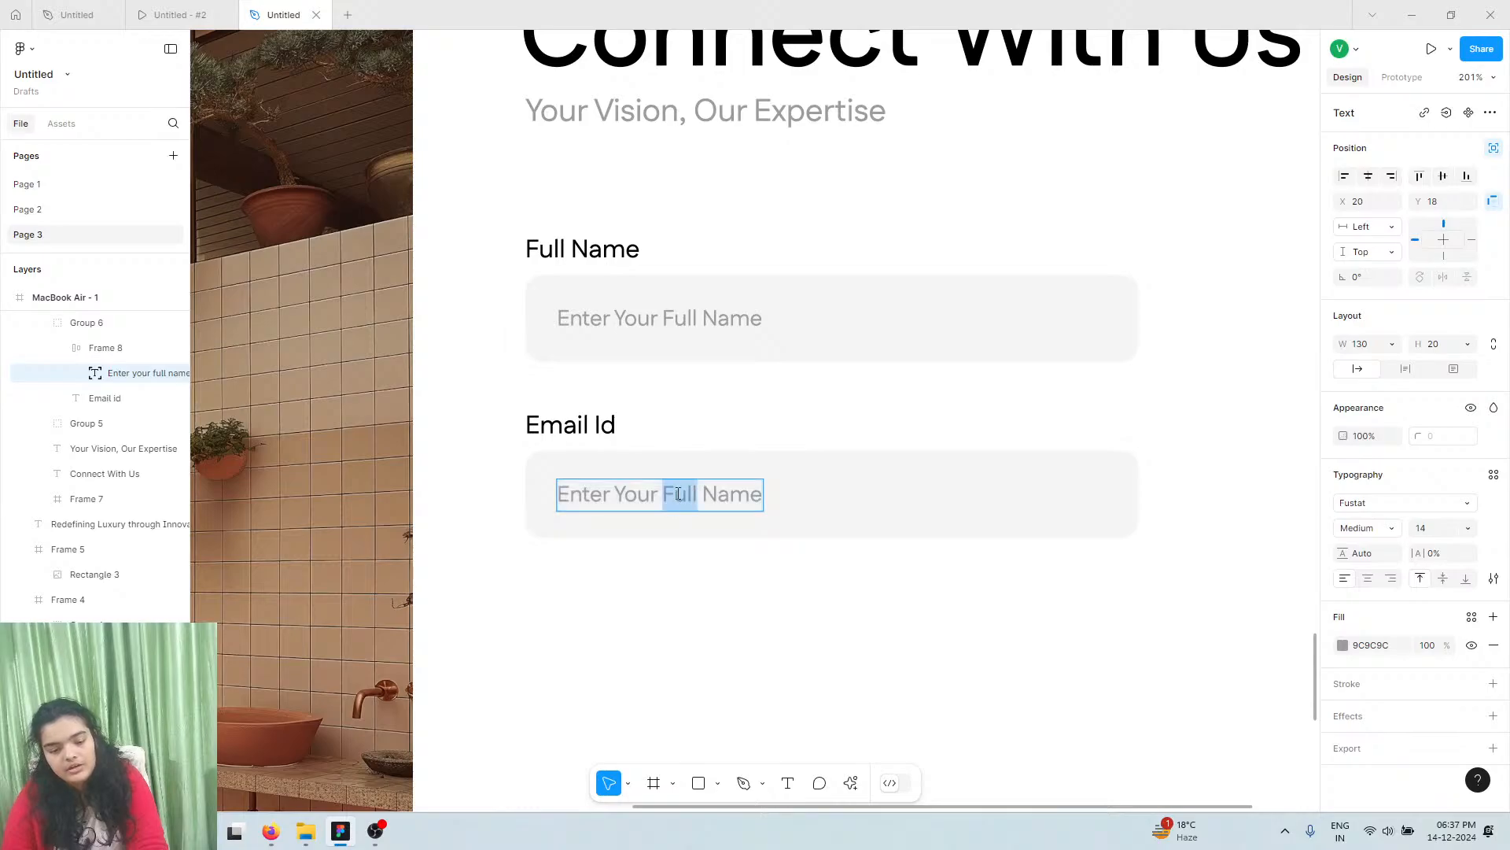
pyautogui.moveTo(657, 489); pyautogui.dragTo(775, 510)
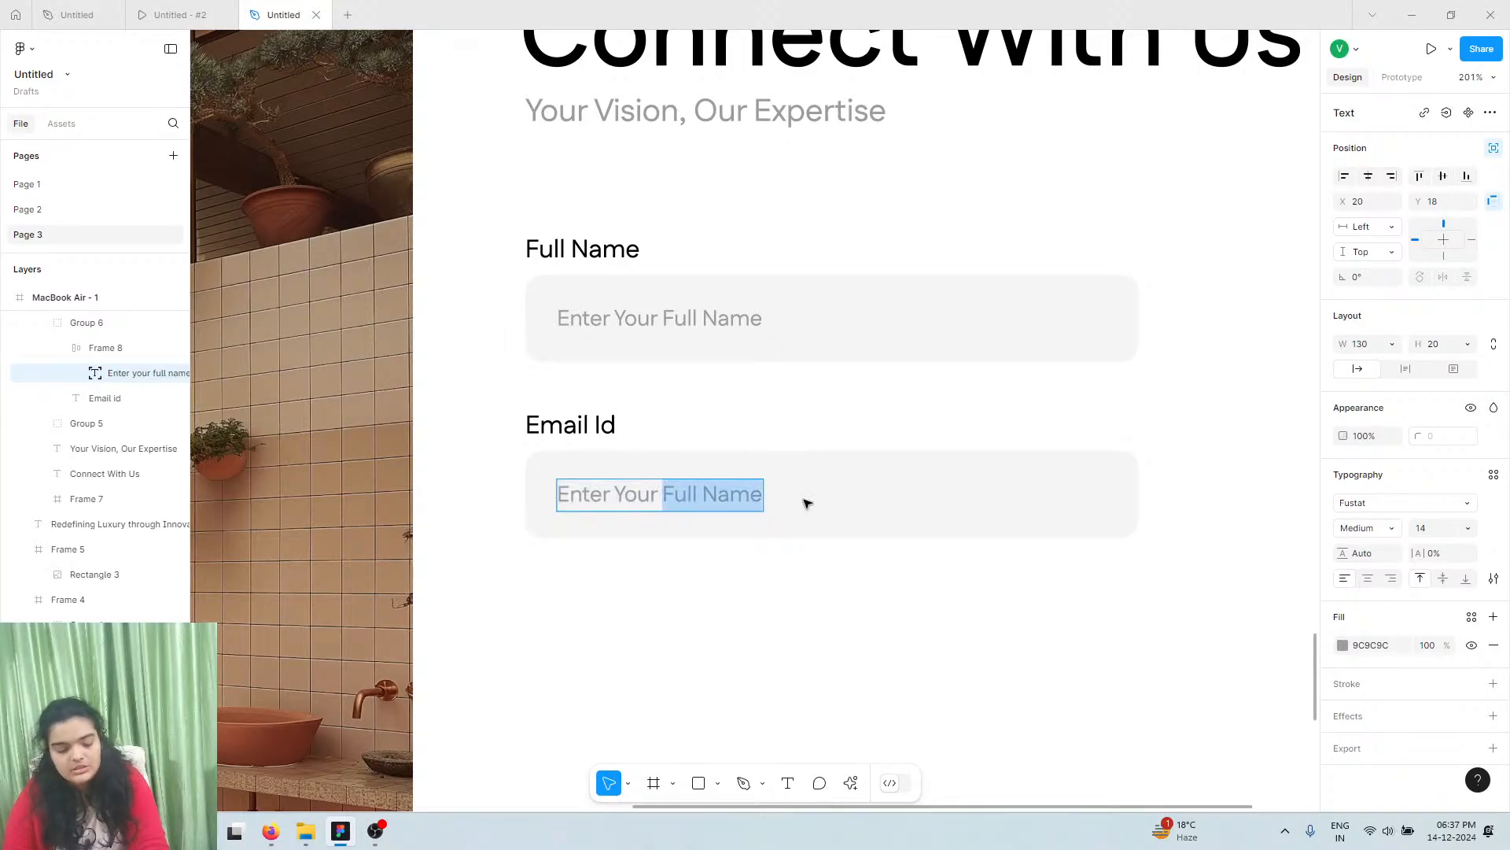
pyautogui.write('Emai')
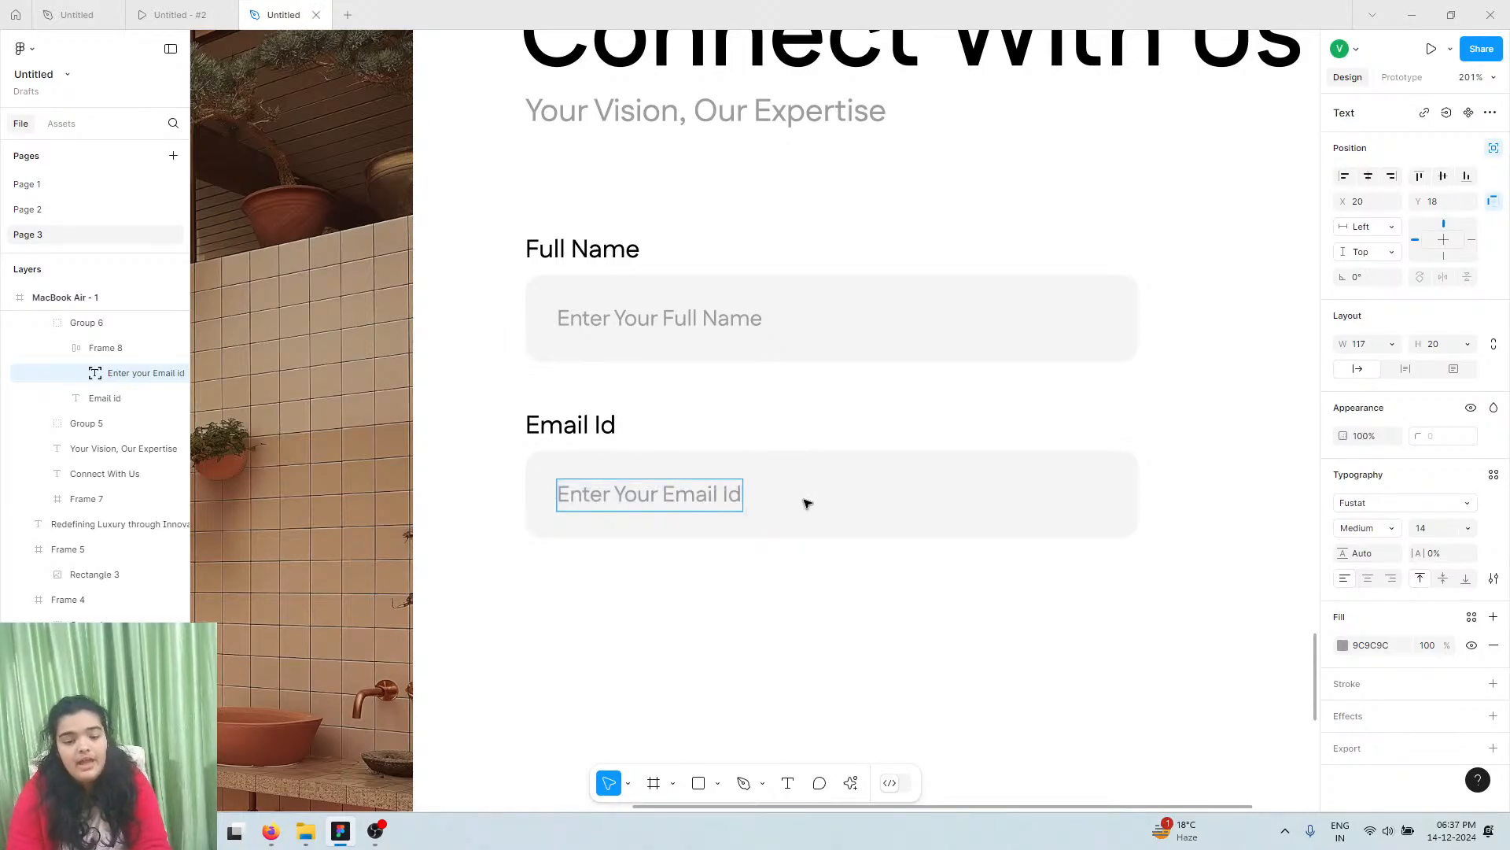
pyautogui.press('Escape')
pyautogui.scroll(-3, 761, 560)
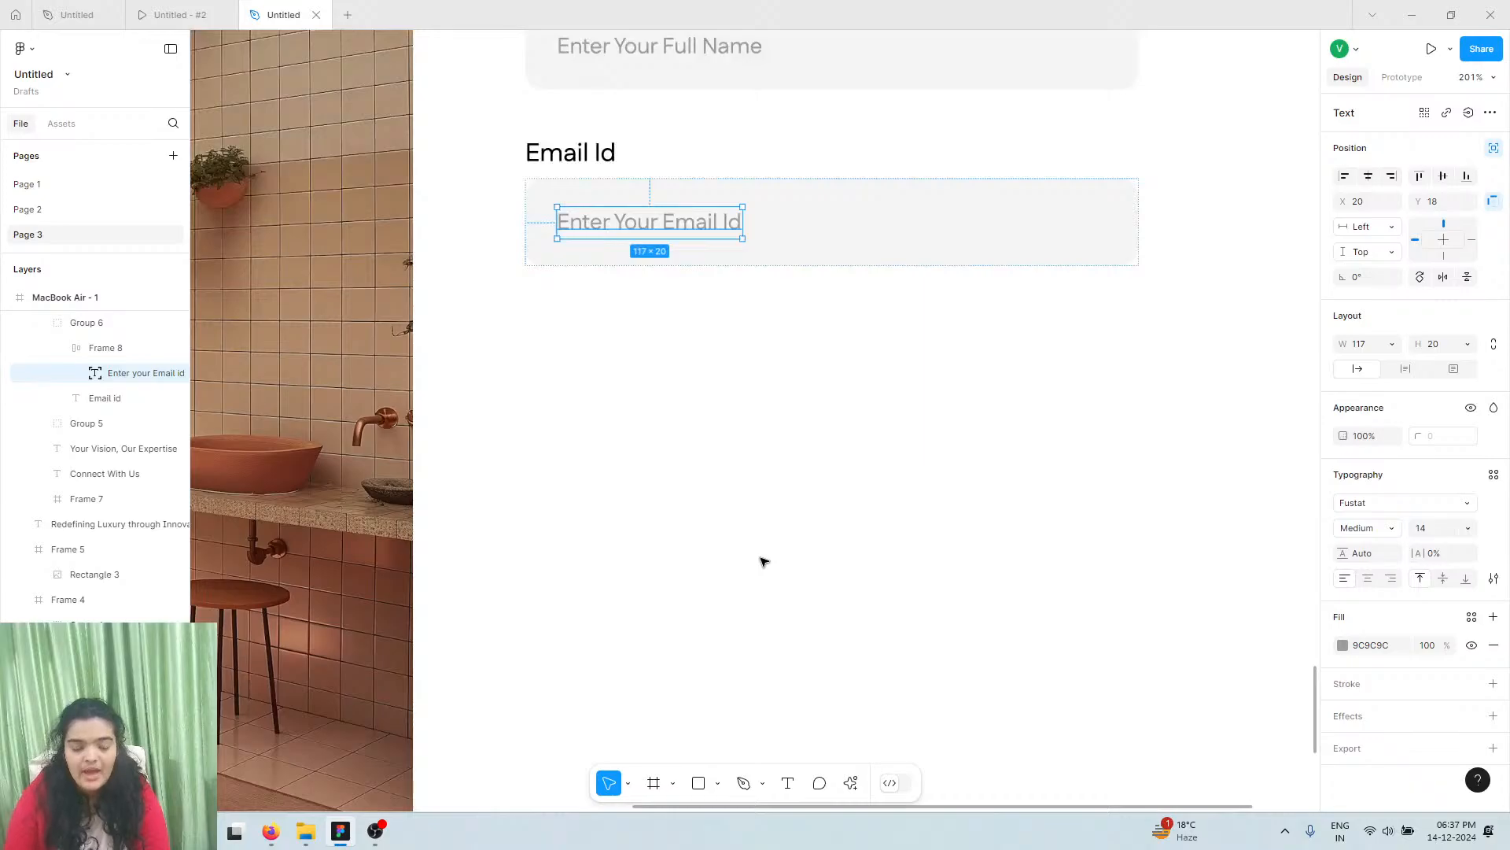
# Paste a third copy of the field below Email Id and make its box 213 tall
pyautogui.click(762, 560)
pyautogui.hotkey('ctrl', 'v')
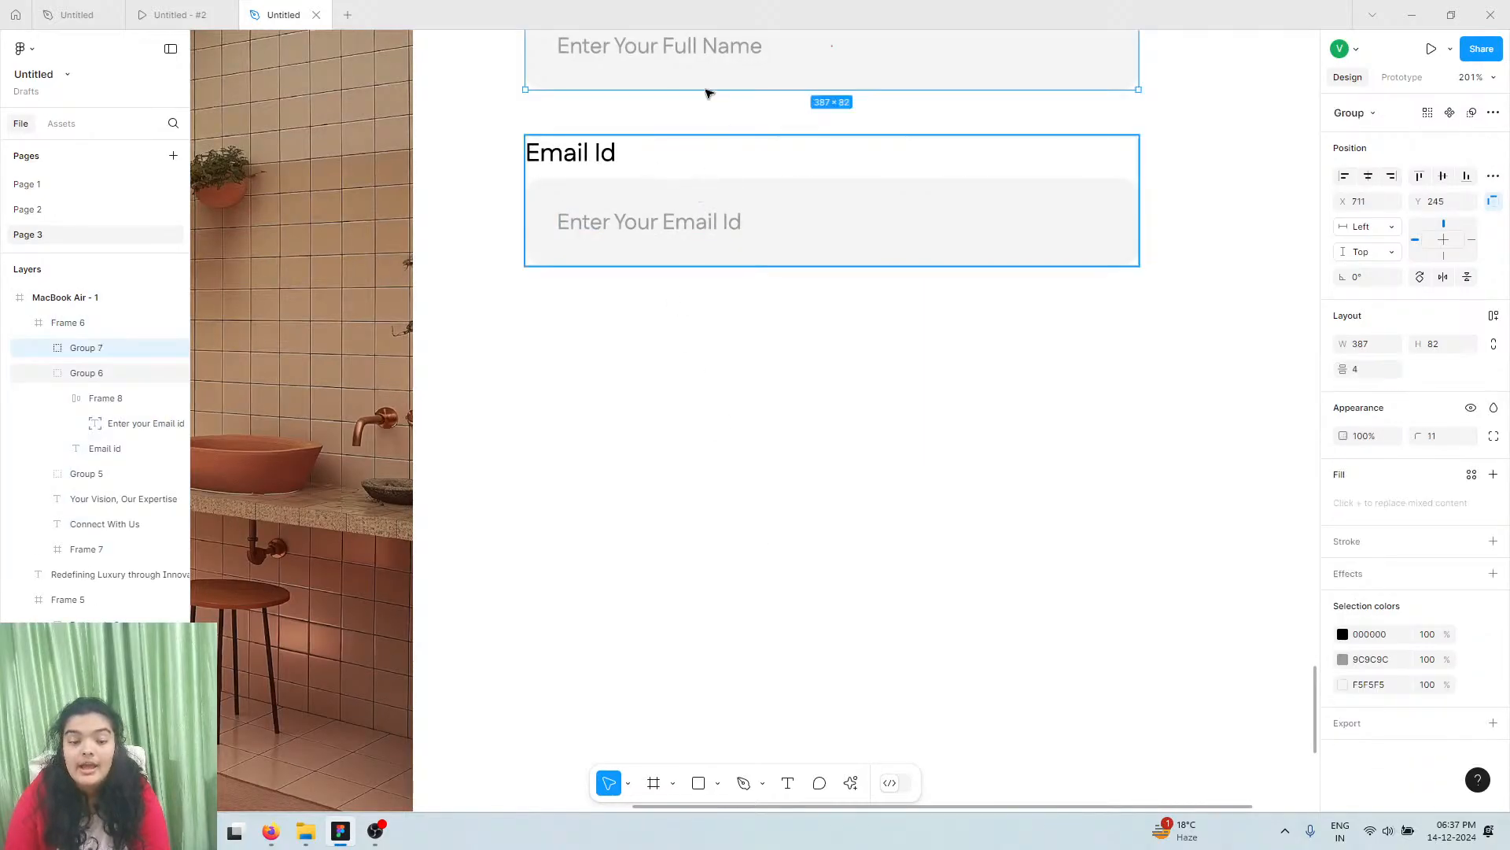
pyautogui.moveTo(708, 62); pyautogui.dragTo(710, 417)
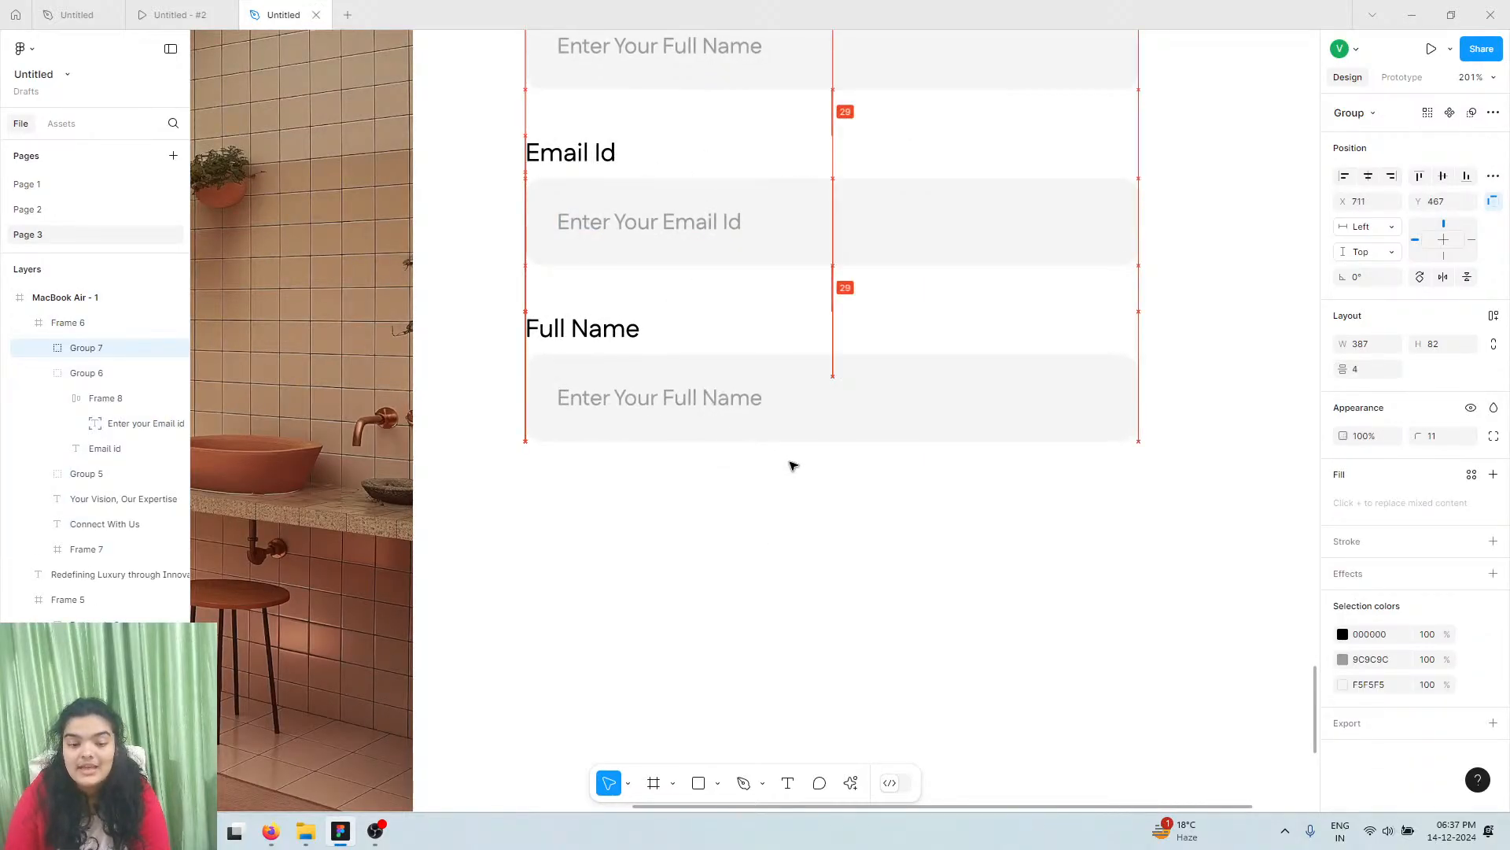
pyautogui.doubleClick(797, 437)
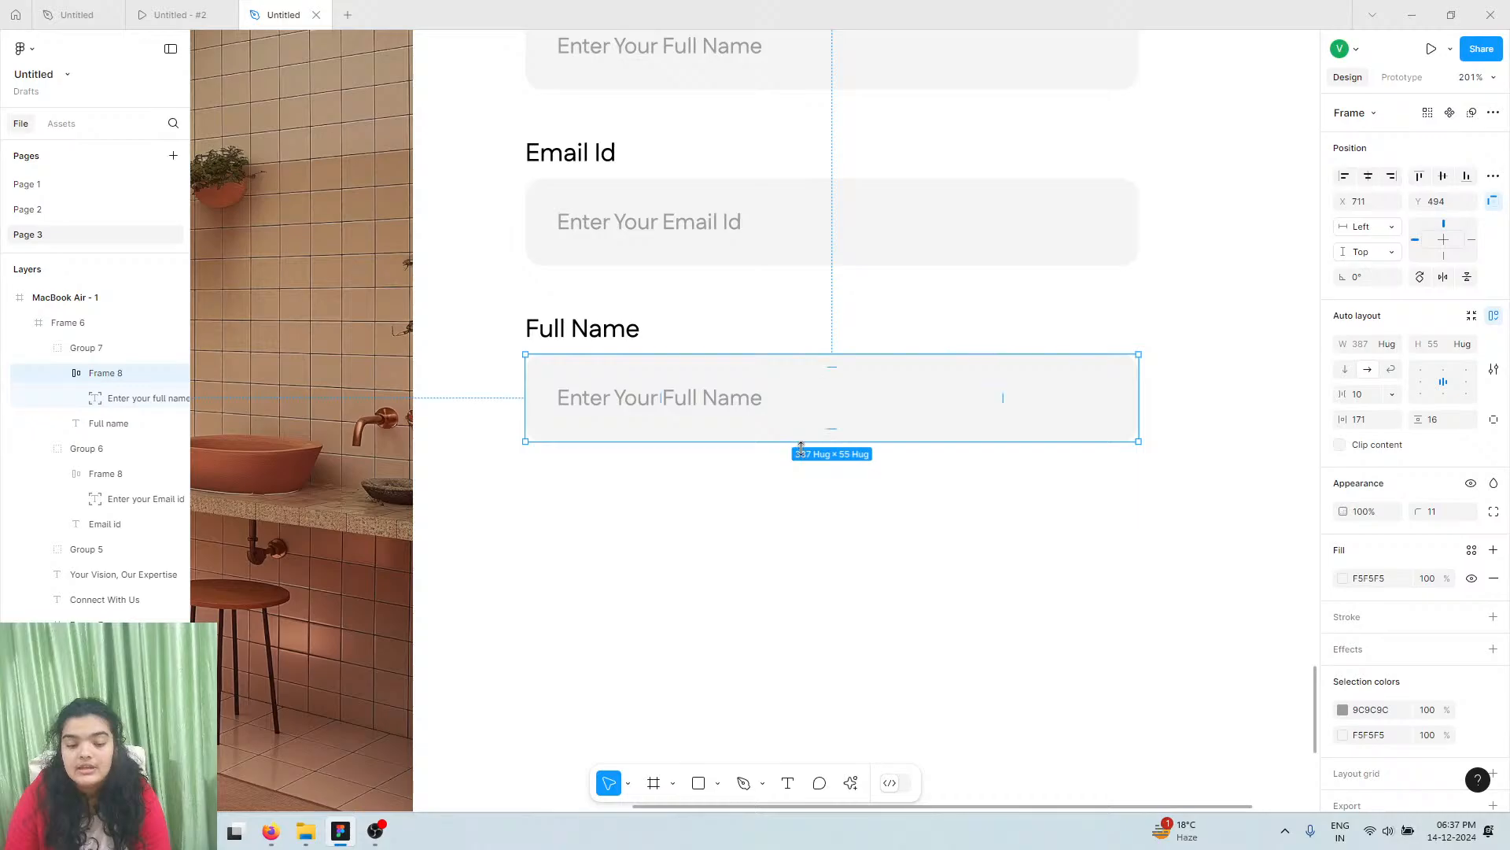
pyautogui.moveTo(801, 448); pyautogui.dragTo(869, 692)
pyautogui.scroll(-5, 869, 692)
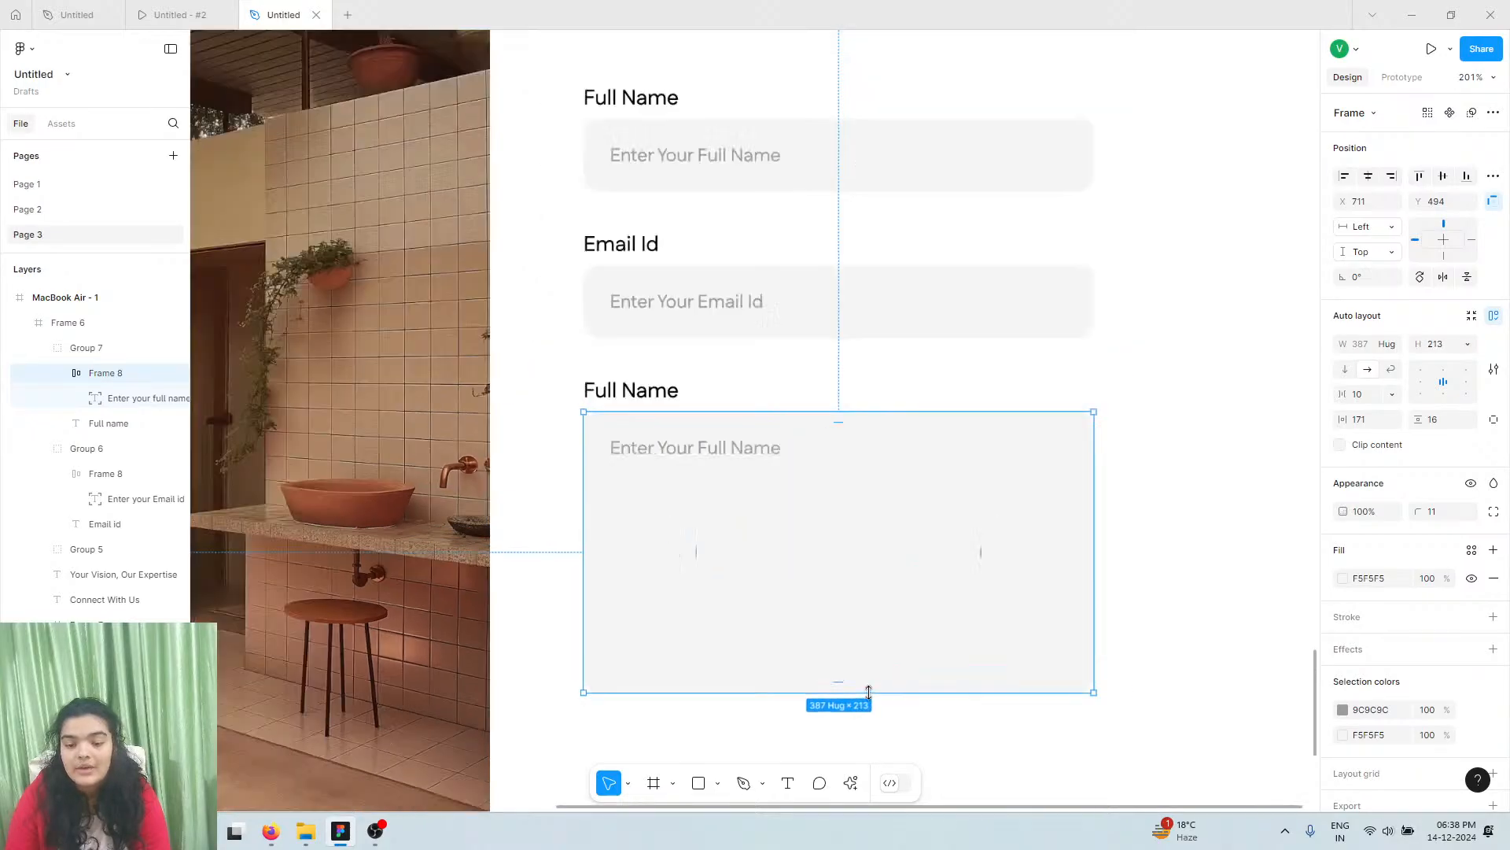
# Widen the Full Name, Email Id and third input boxes to 492
pyautogui.click(1012, 288)
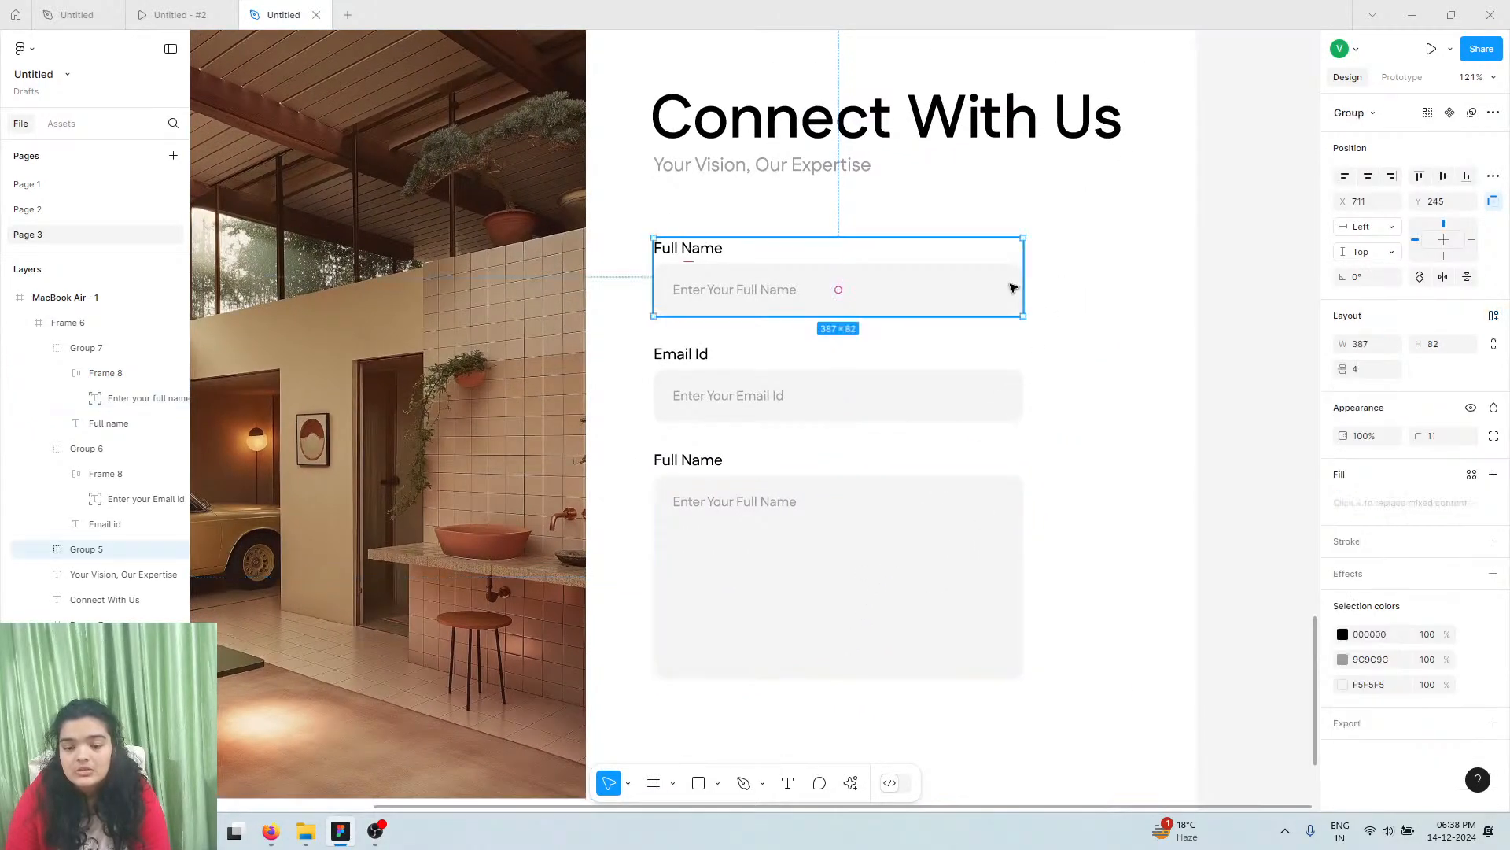
pyautogui.doubleClick(1013, 288)
pyautogui.moveTo(1024, 285); pyautogui.dragTo(1123, 271)
pyautogui.click(990, 394)
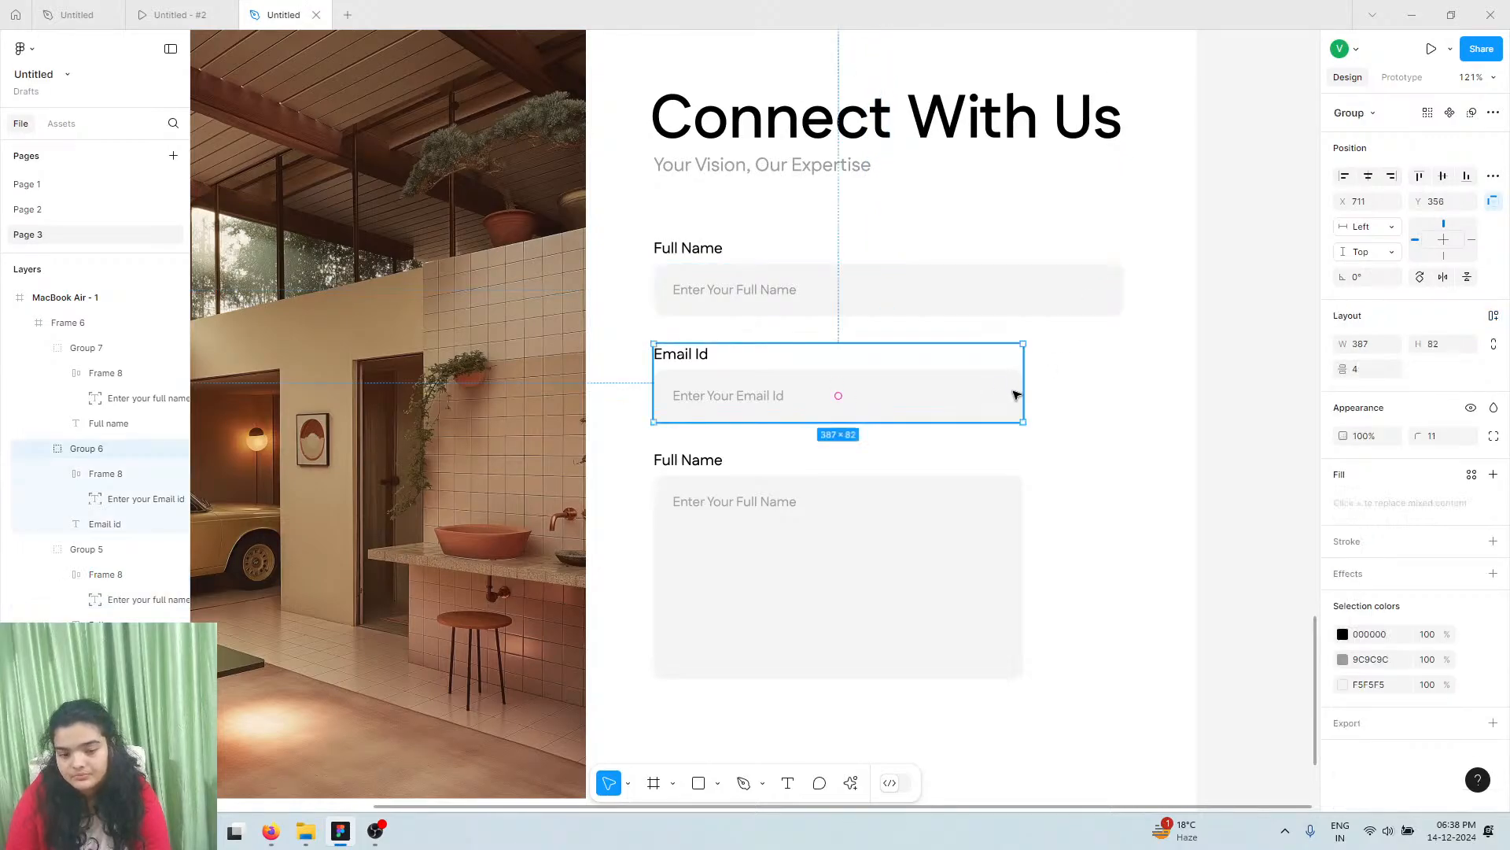
pyautogui.doubleClick(1015, 396)
pyautogui.moveTo(1023, 389); pyautogui.dragTo(1125, 380)
pyautogui.click(970, 552)
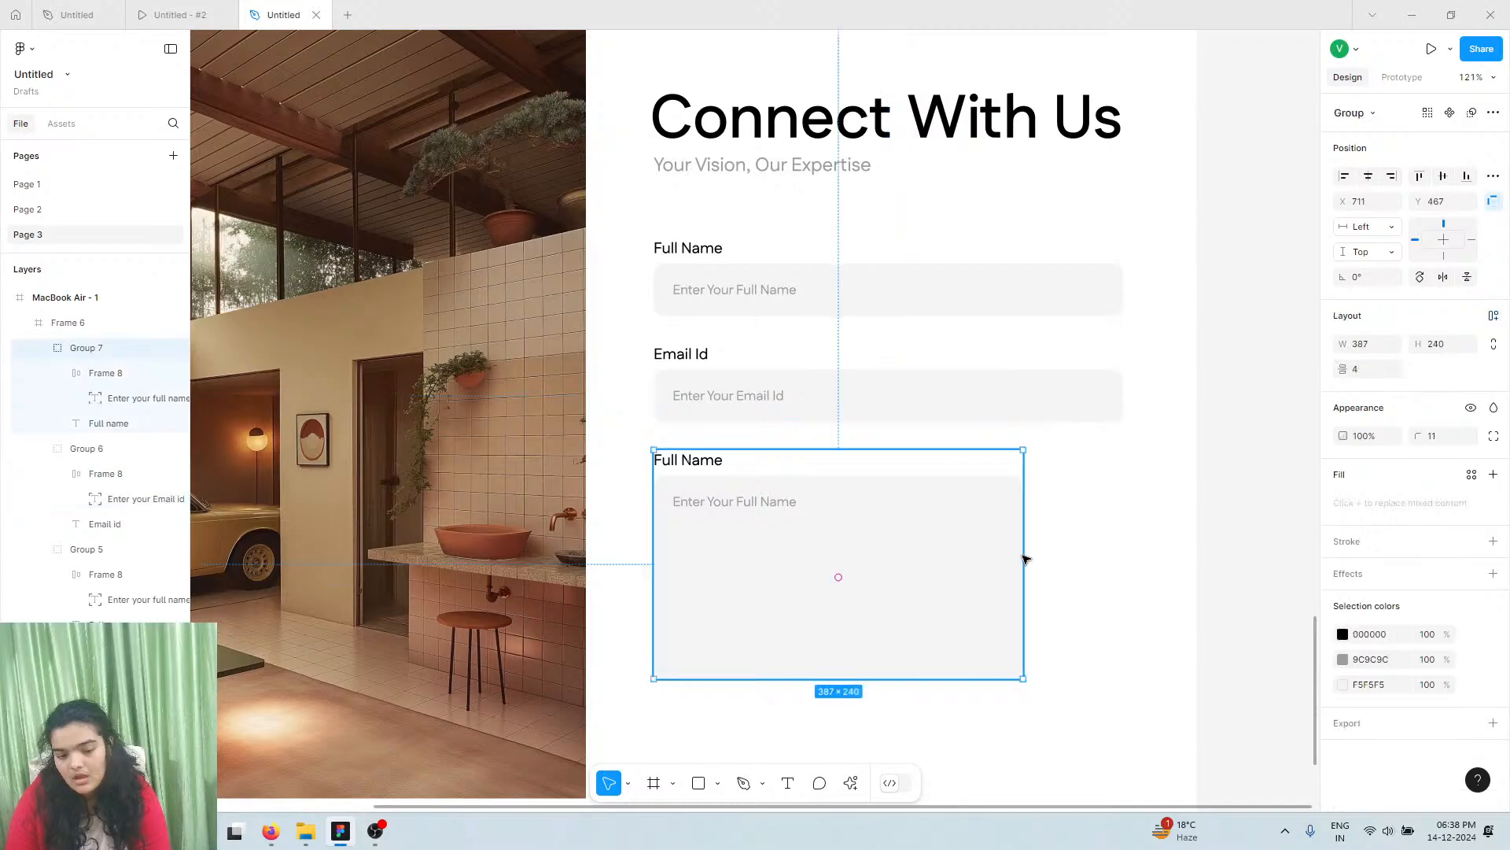
pyautogui.doubleClick(1025, 555)
pyautogui.moveTo(1026, 543); pyautogui.dragTo(1122, 546)
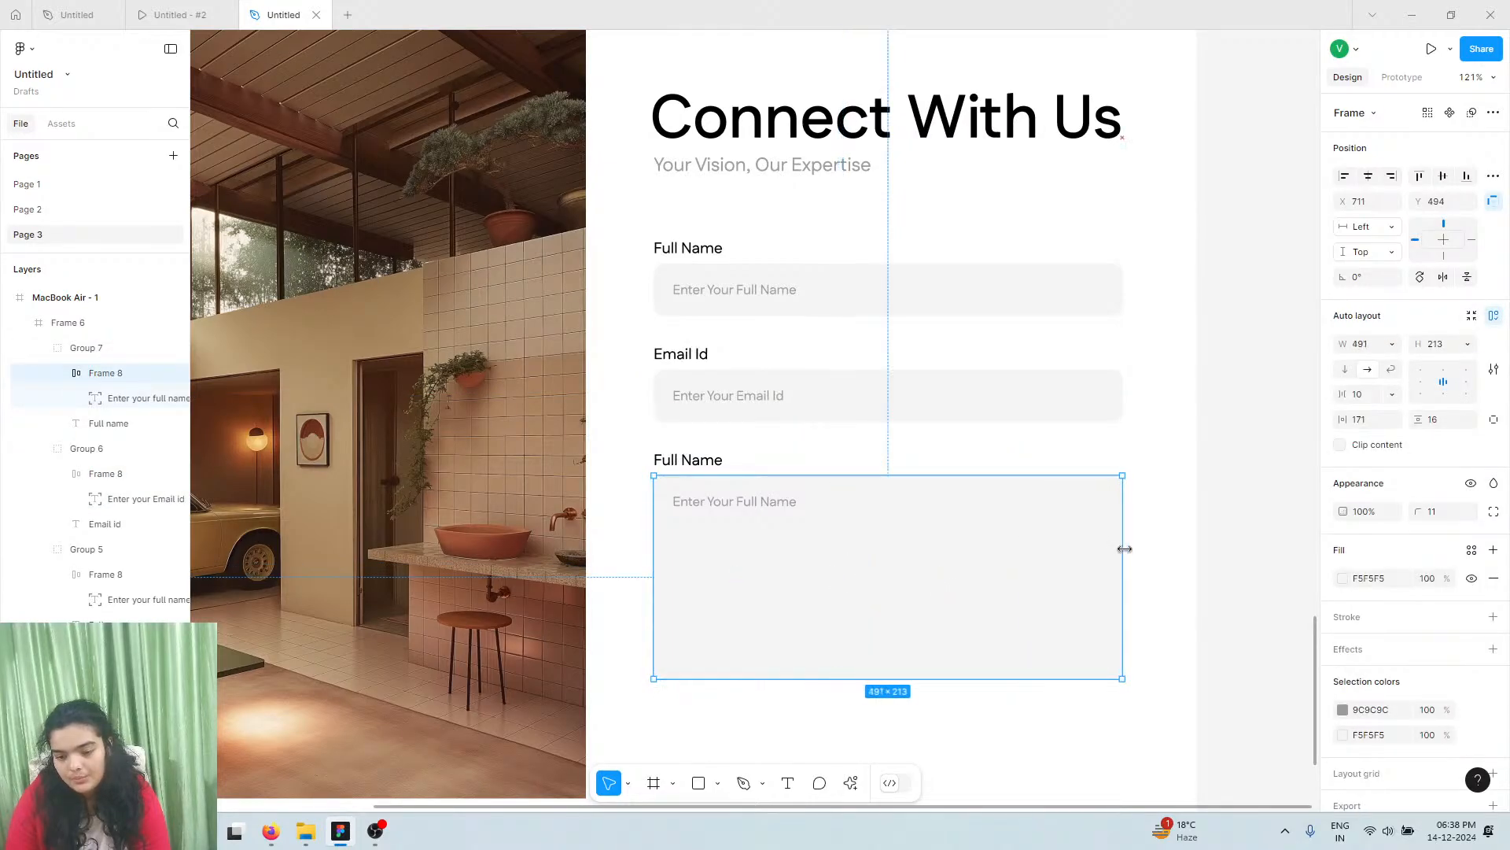
pyautogui.scroll(-3, 1126, 549)
pyautogui.scroll(-1, 1126, 549)
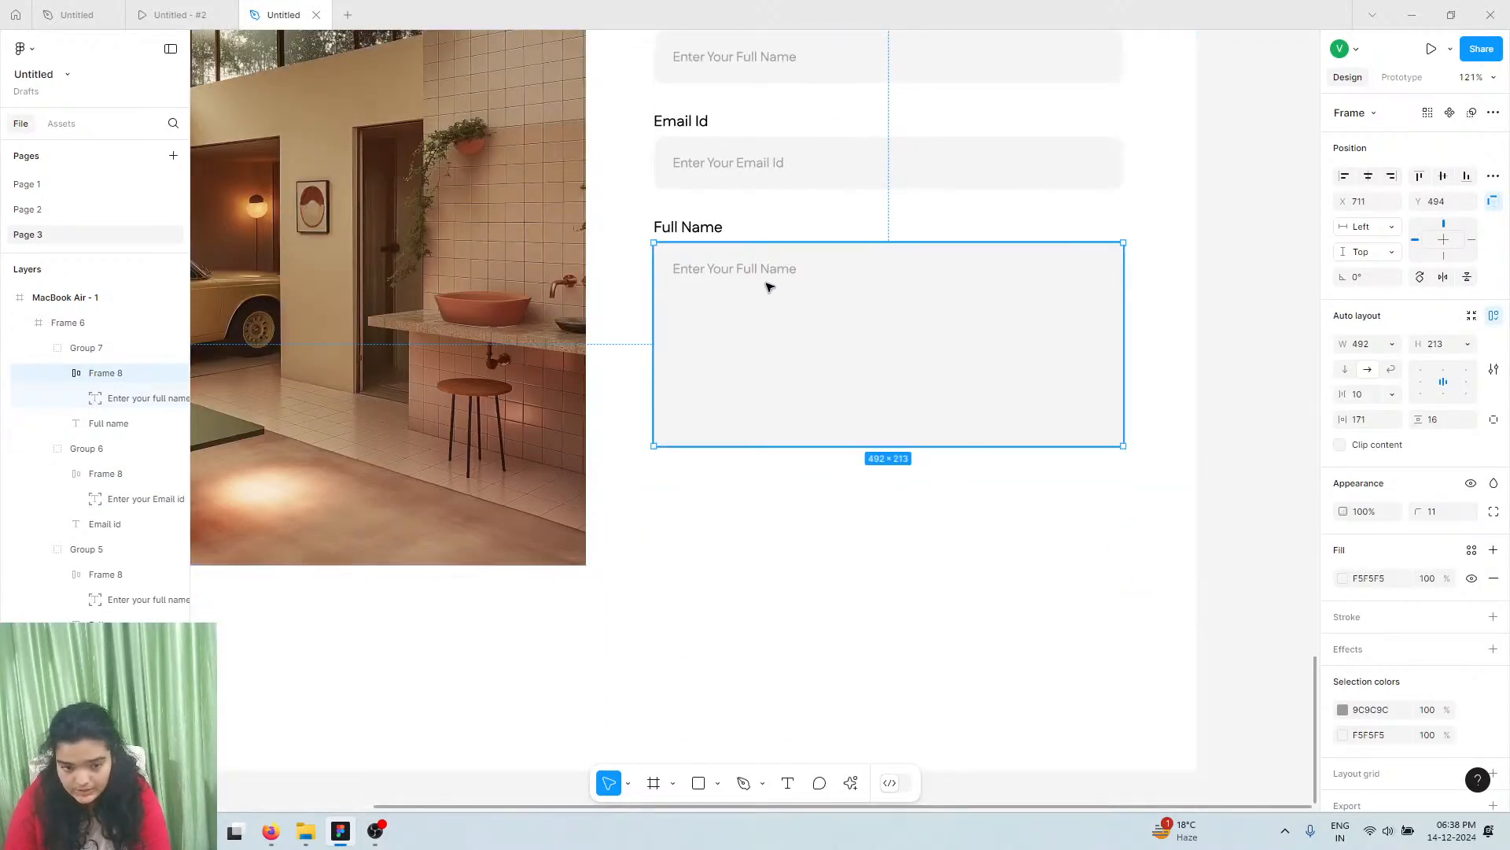
# Relabel the third field 'Message' with the placeholder 'Enter Your Message', checking the reference design
pyautogui.click(703, 236)
pyautogui.doubleClick(703, 236)
pyautogui.write('Message')
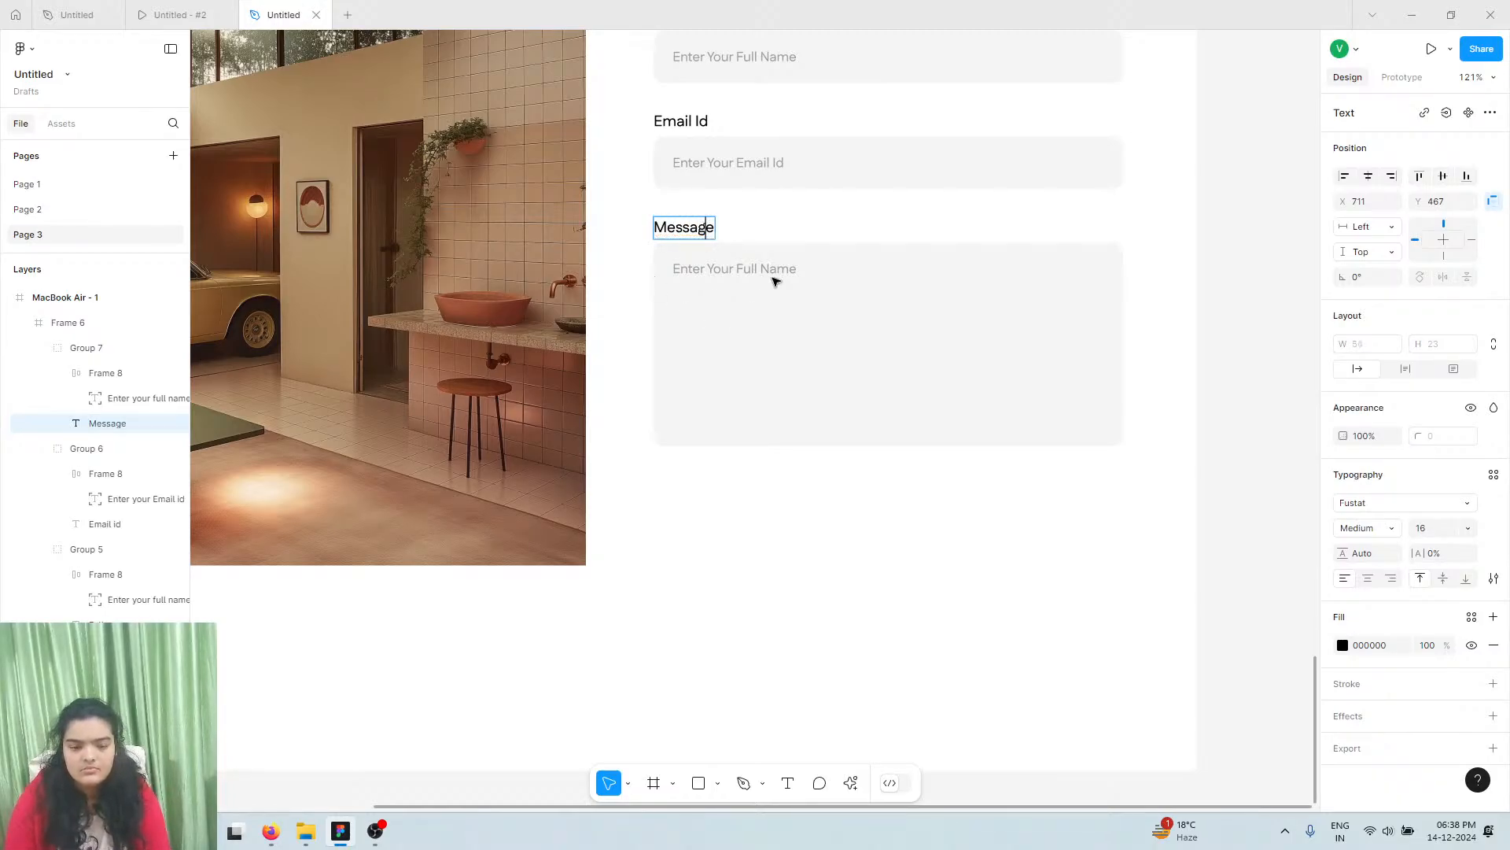
pyautogui.click(775, 275)
pyautogui.doubleClick(775, 272)
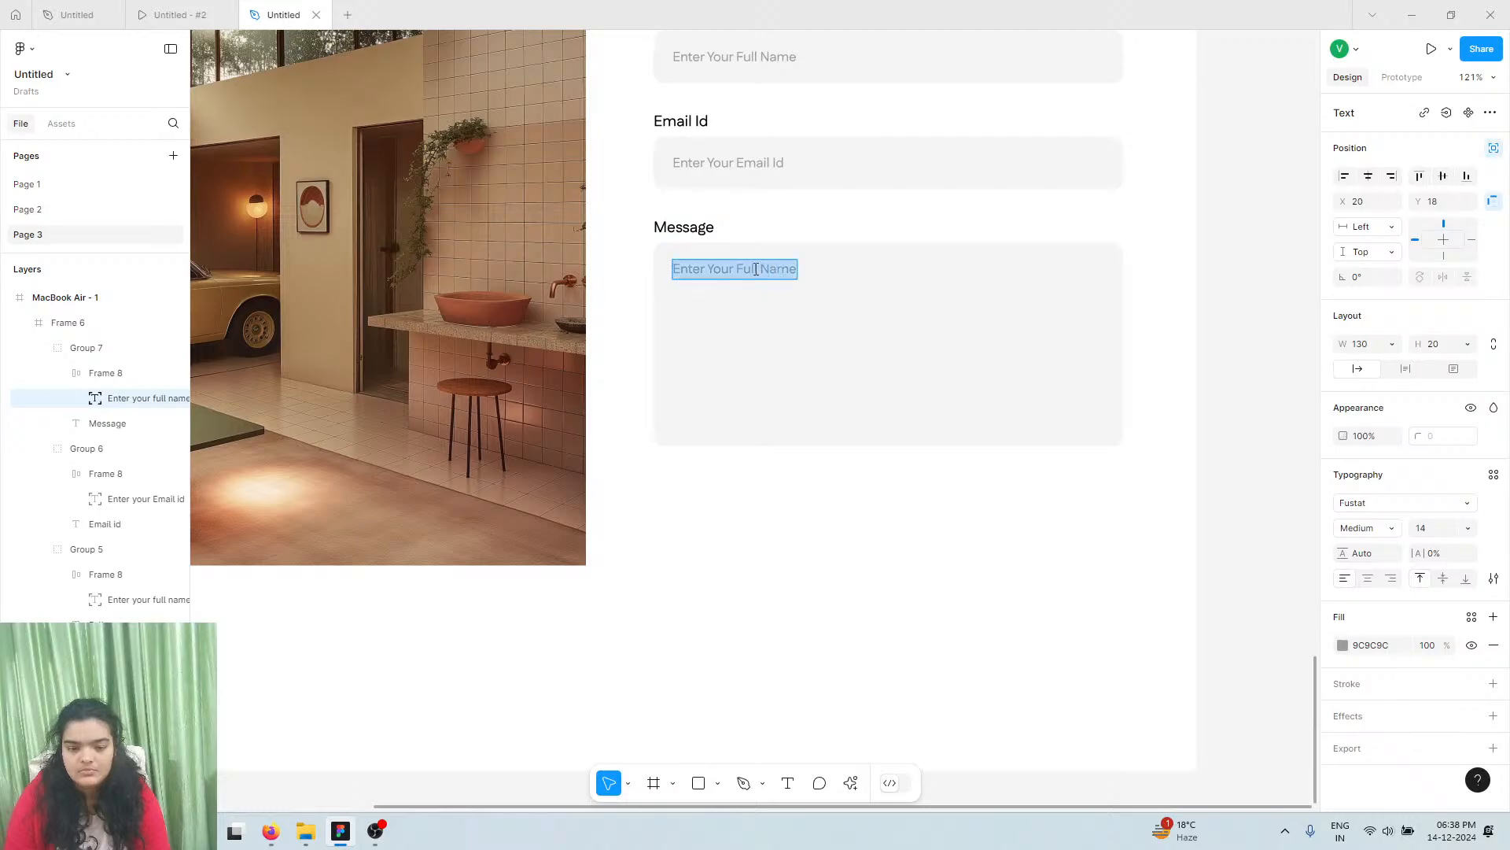
pyautogui.click(751, 269)
pyautogui.moveTo(736, 269); pyautogui.dragTo(806, 269)
pyautogui.write('Messag')
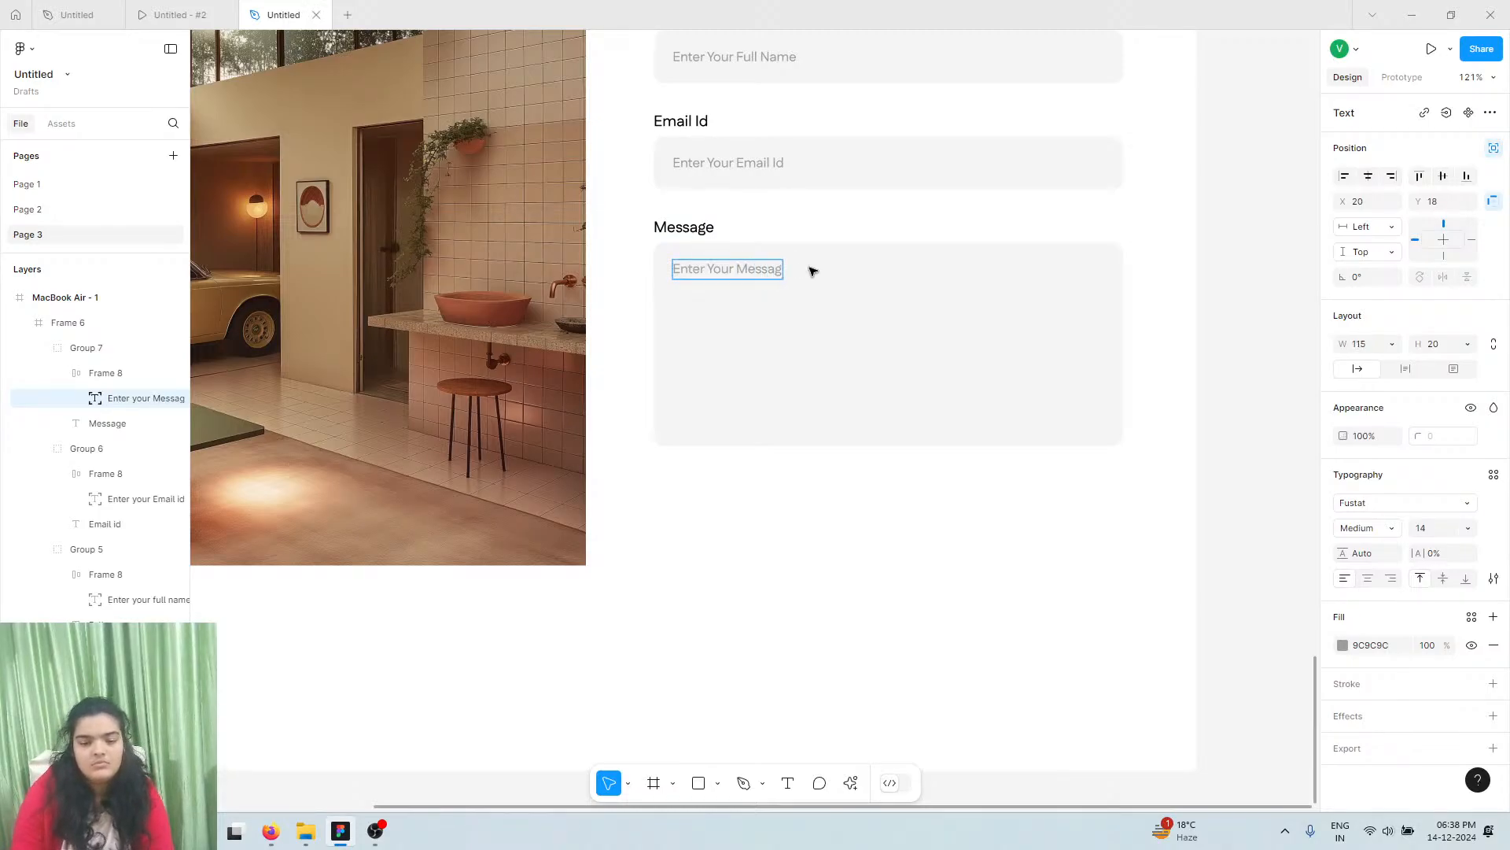
pyautogui.click(138, 12)
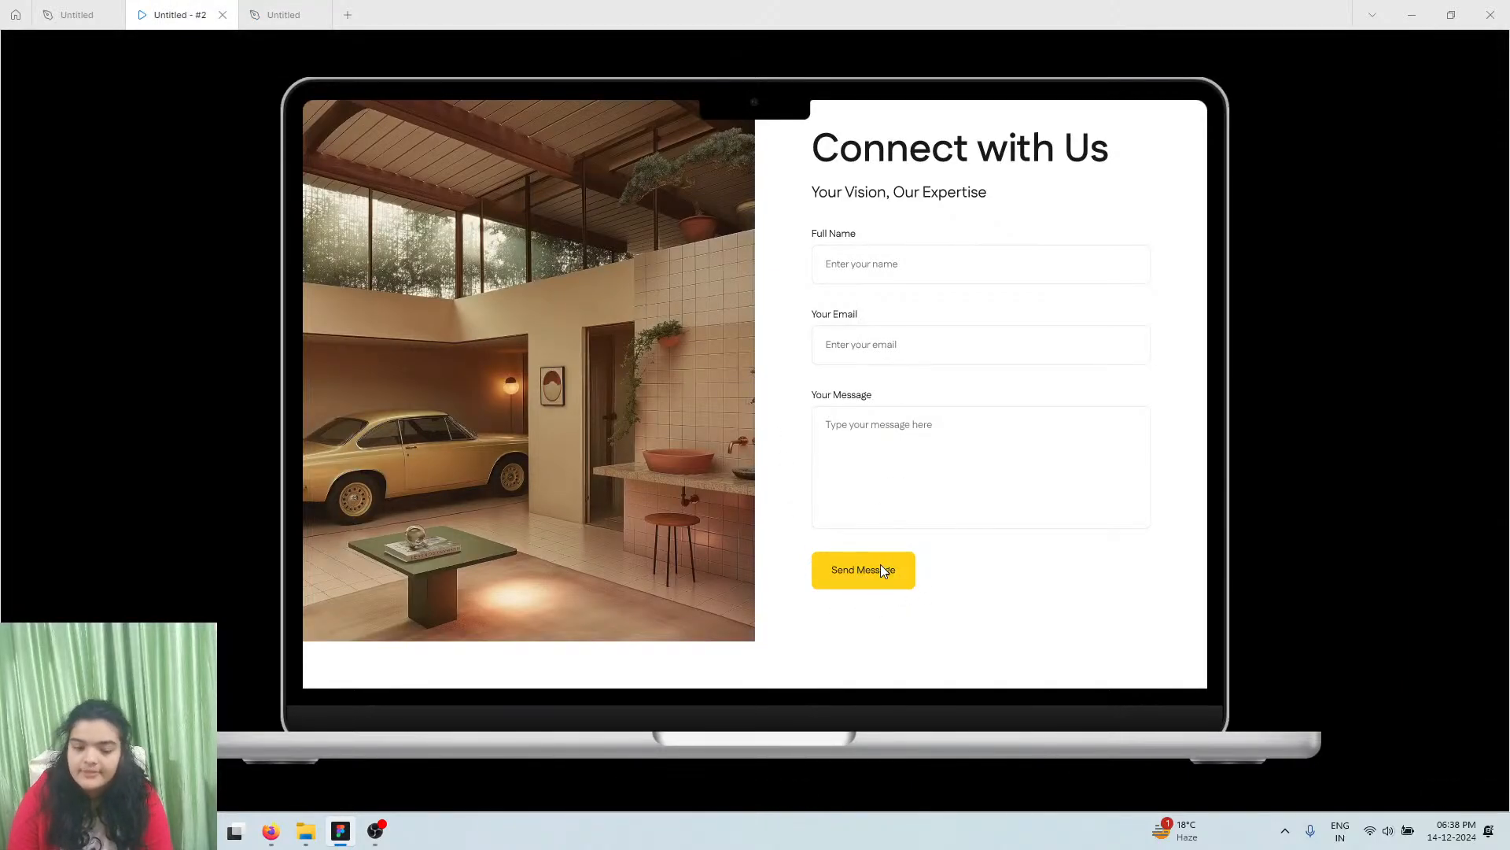
pyautogui.click(276, 14)
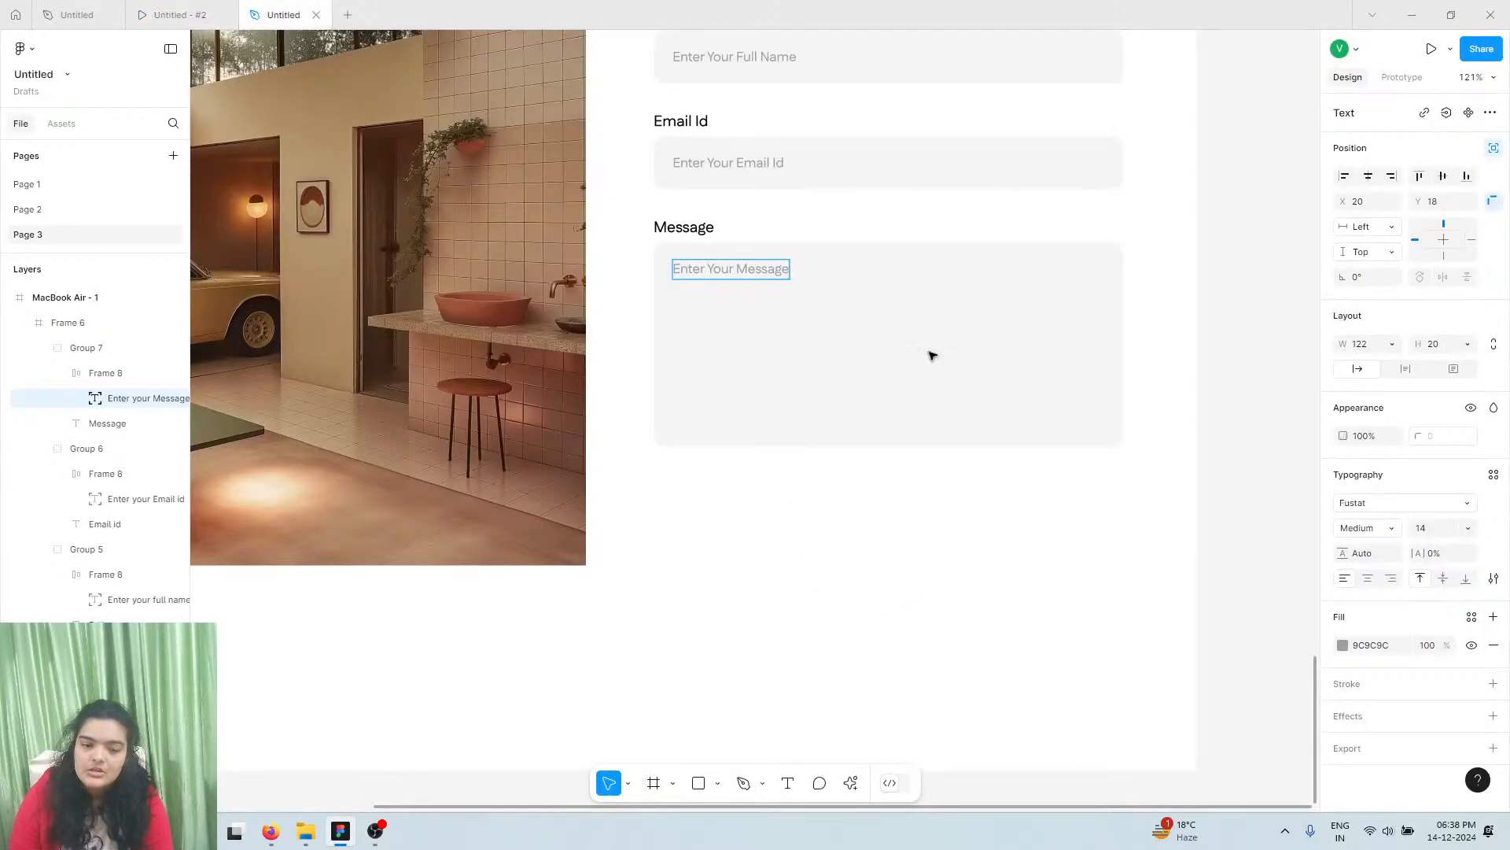
# Give the hero's GET STARTED button a yellow FBC000 fill
pyautogui.scroll(-5, 784, 502)
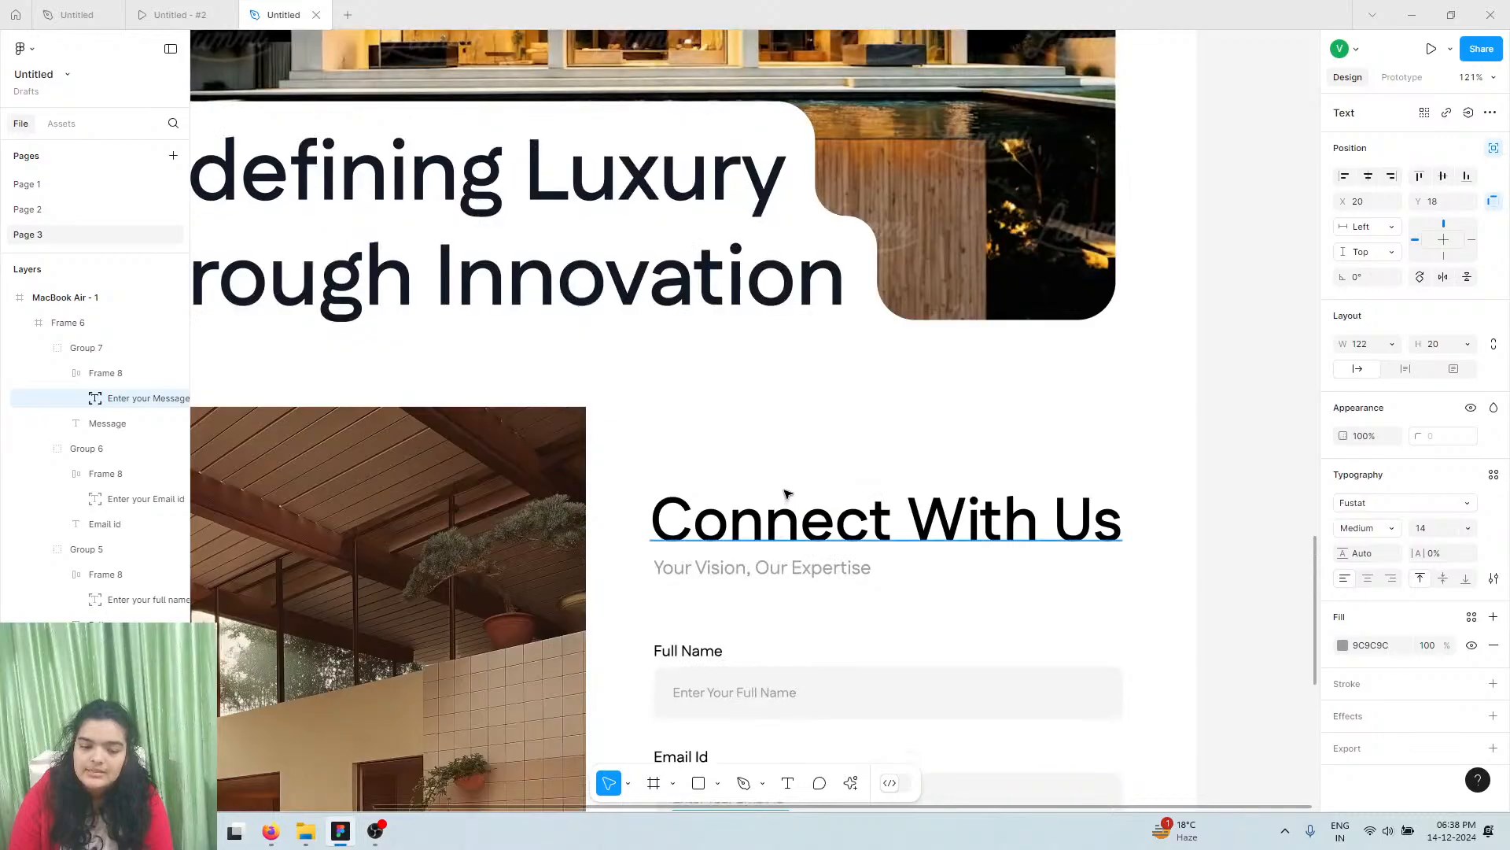
pyautogui.scroll(-5, 788, 496)
pyautogui.scroll(-1, 786, 443)
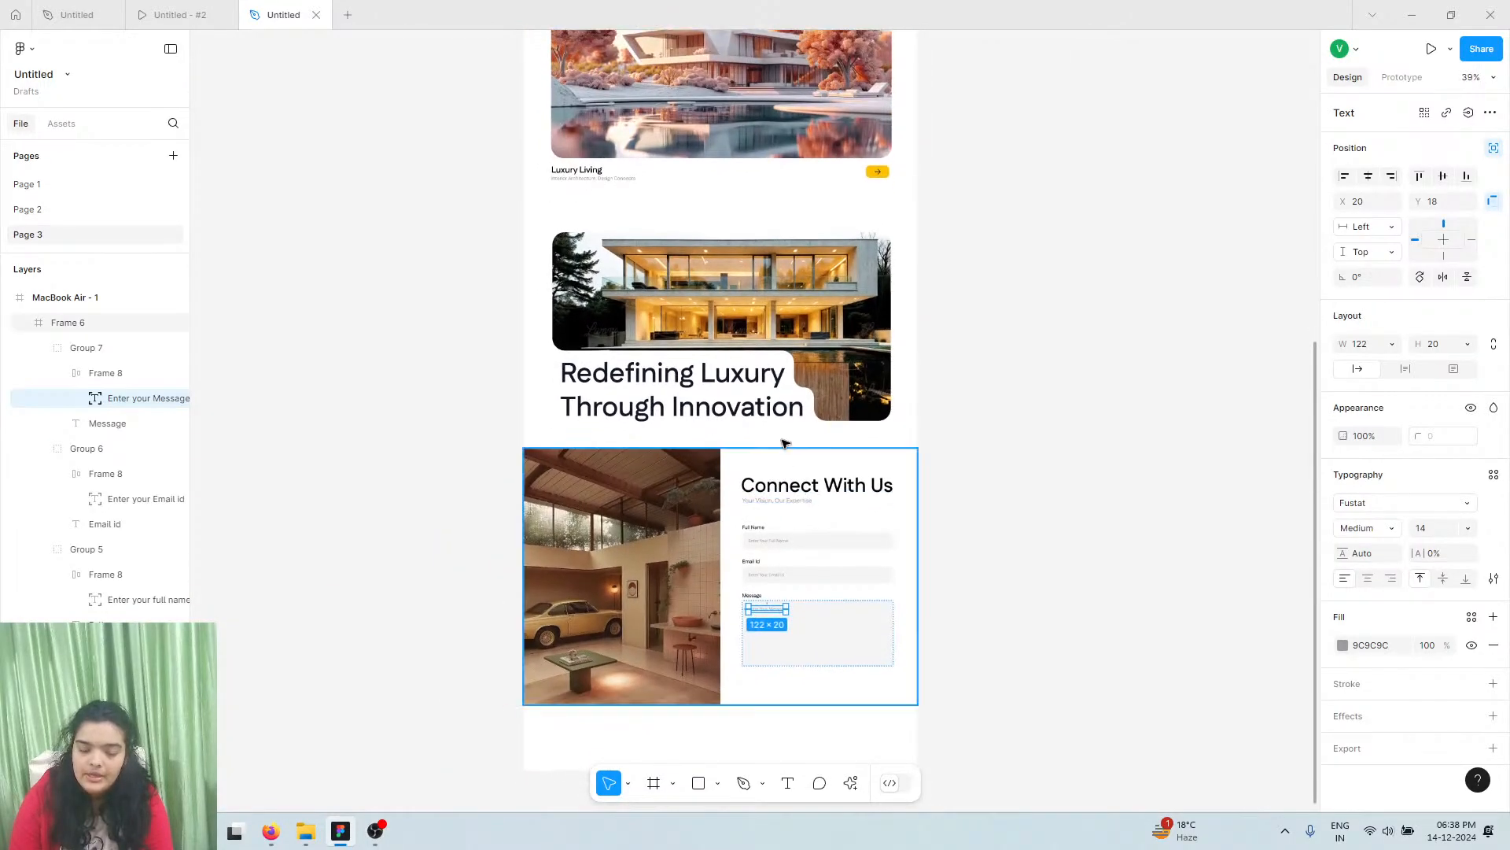
pyautogui.scroll(1, 785, 443)
pyautogui.scroll(10, 785, 444)
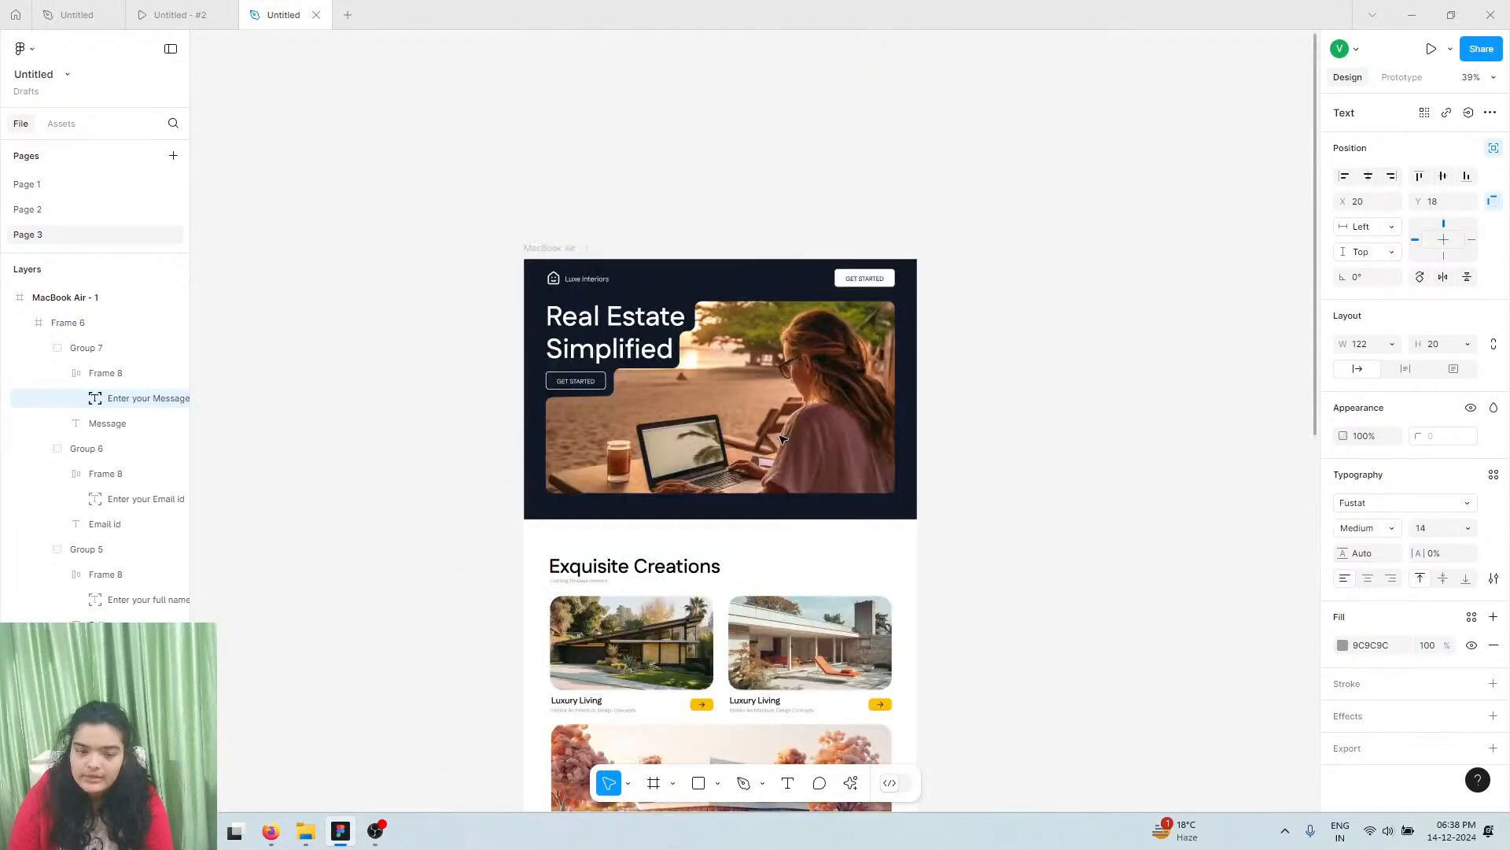
pyautogui.click(582, 391)
pyautogui.doubleClick(576, 384)
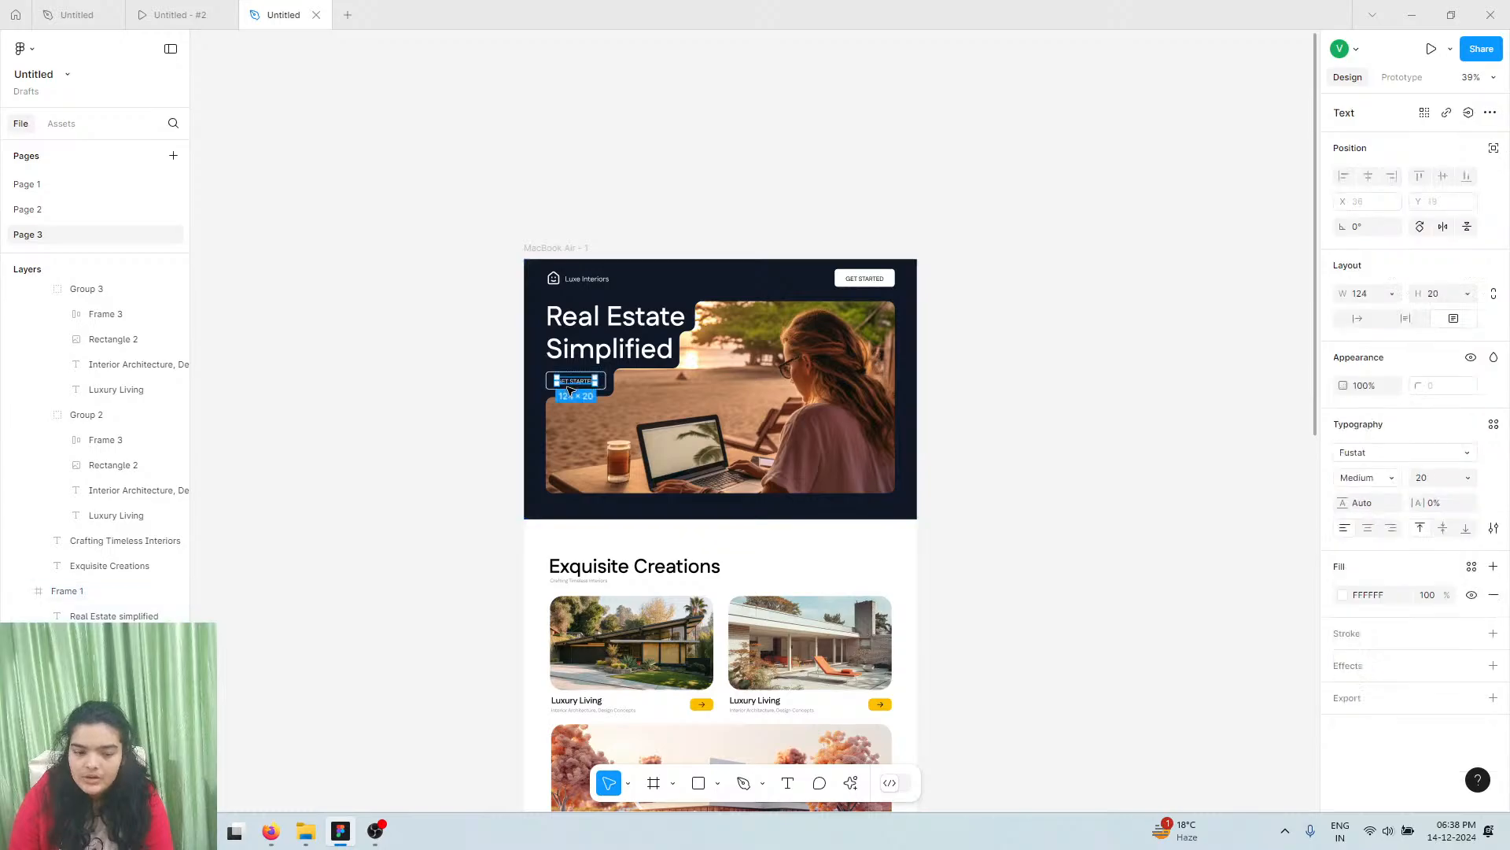
pyautogui.scroll(5, 549, 393)
pyautogui.scroll(5, 549, 389)
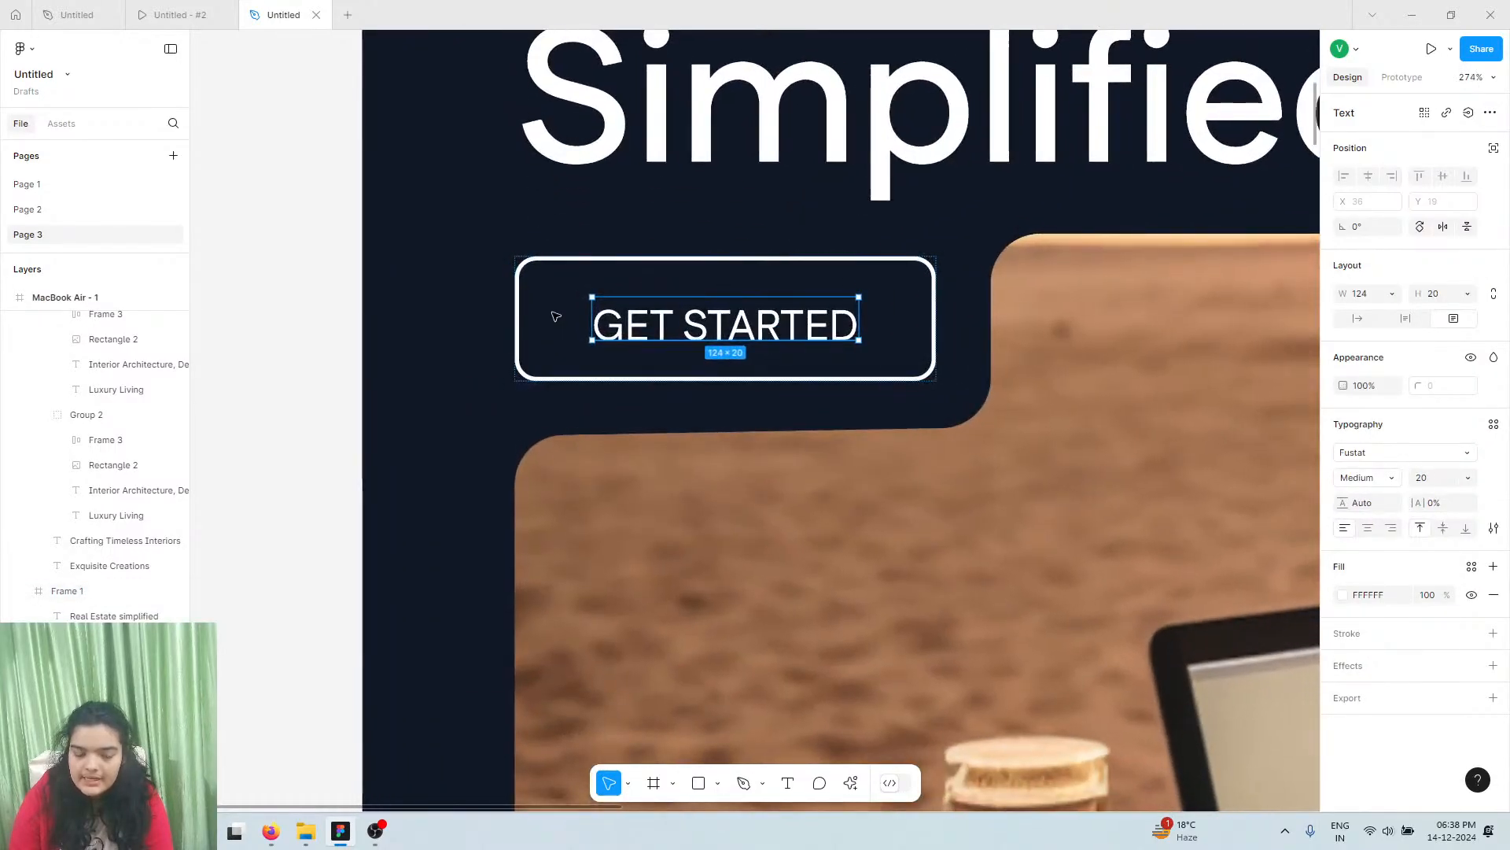
pyautogui.click(551, 321)
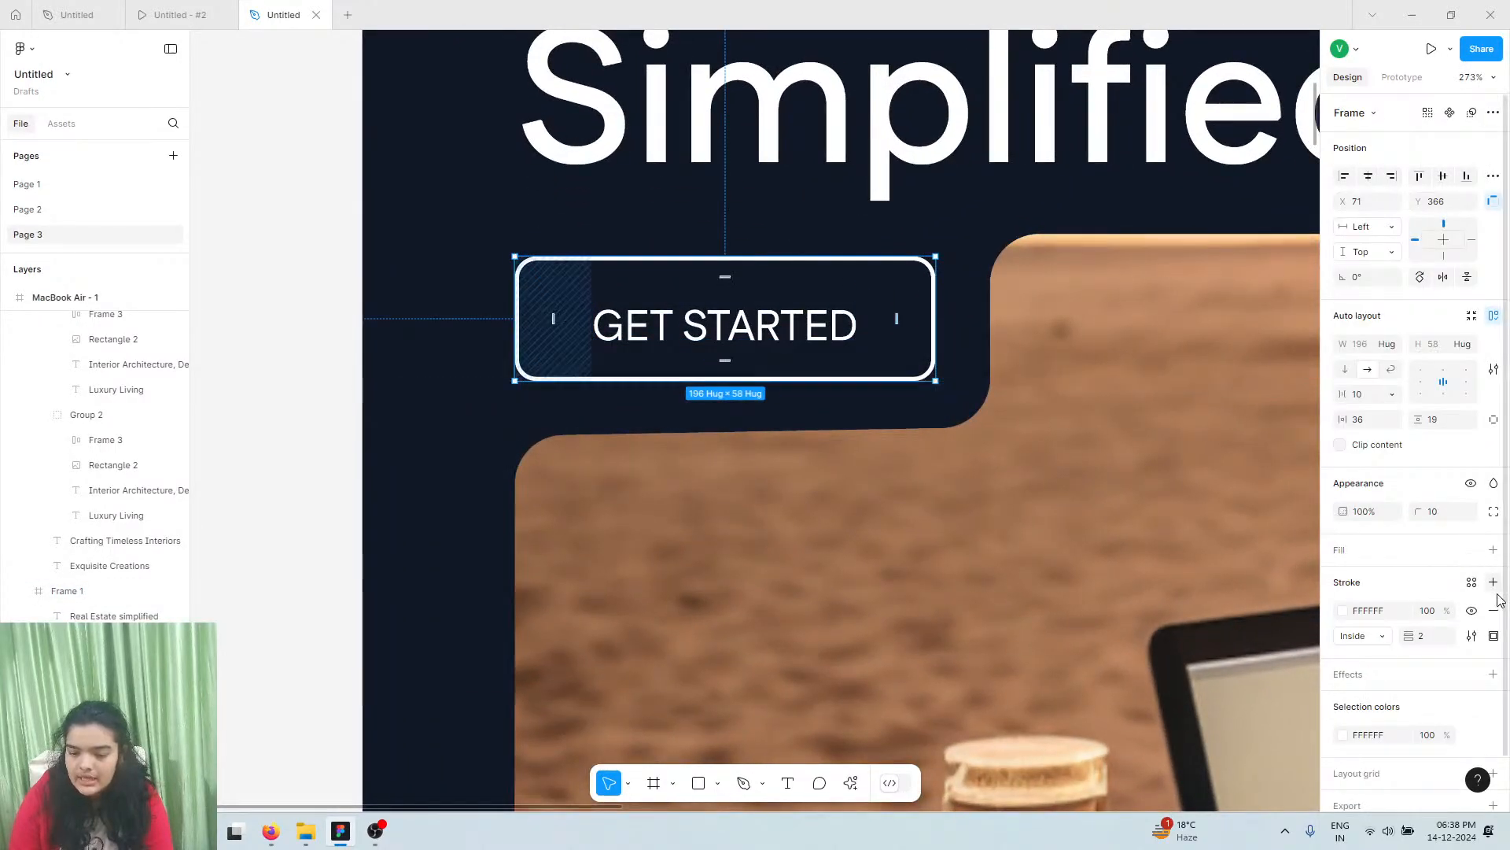
pyautogui.click(1494, 550)
pyautogui.click(1342, 579)
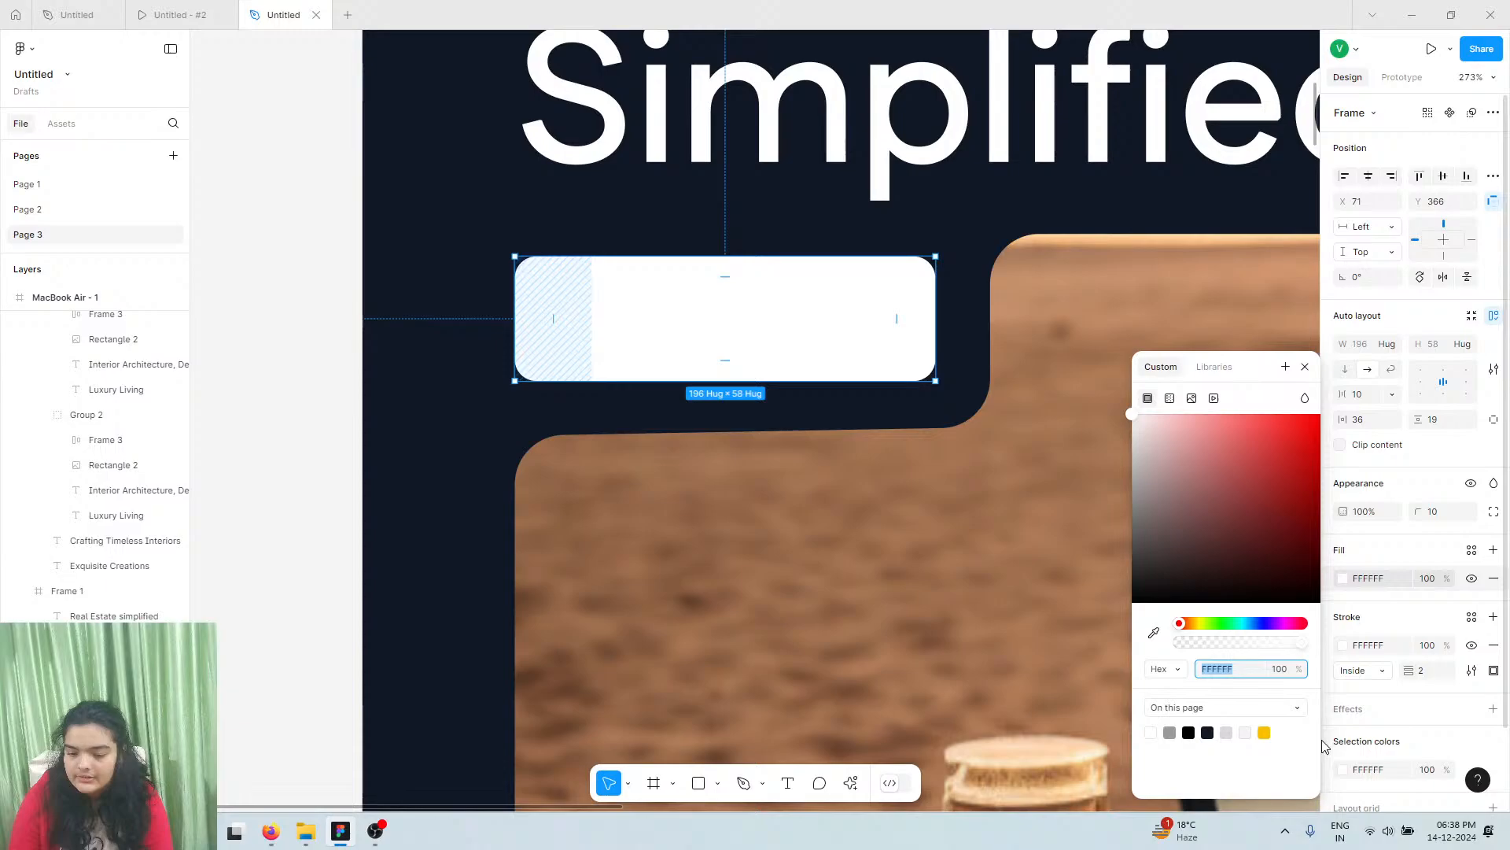
pyautogui.click(1264, 732)
pyautogui.scroll(-3, 618, 487)
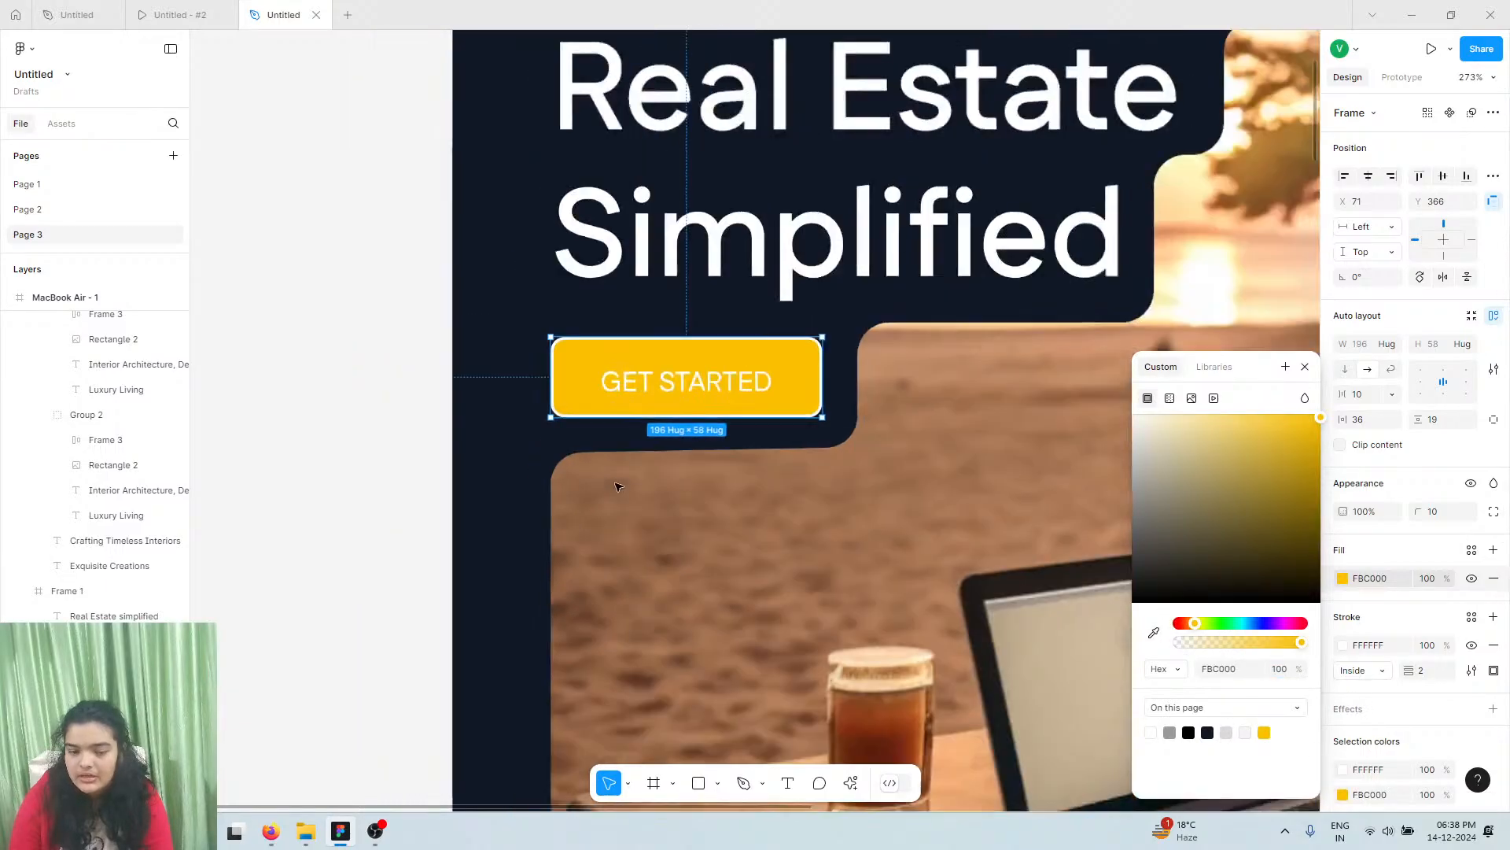
pyautogui.scroll(-5, 618, 486)
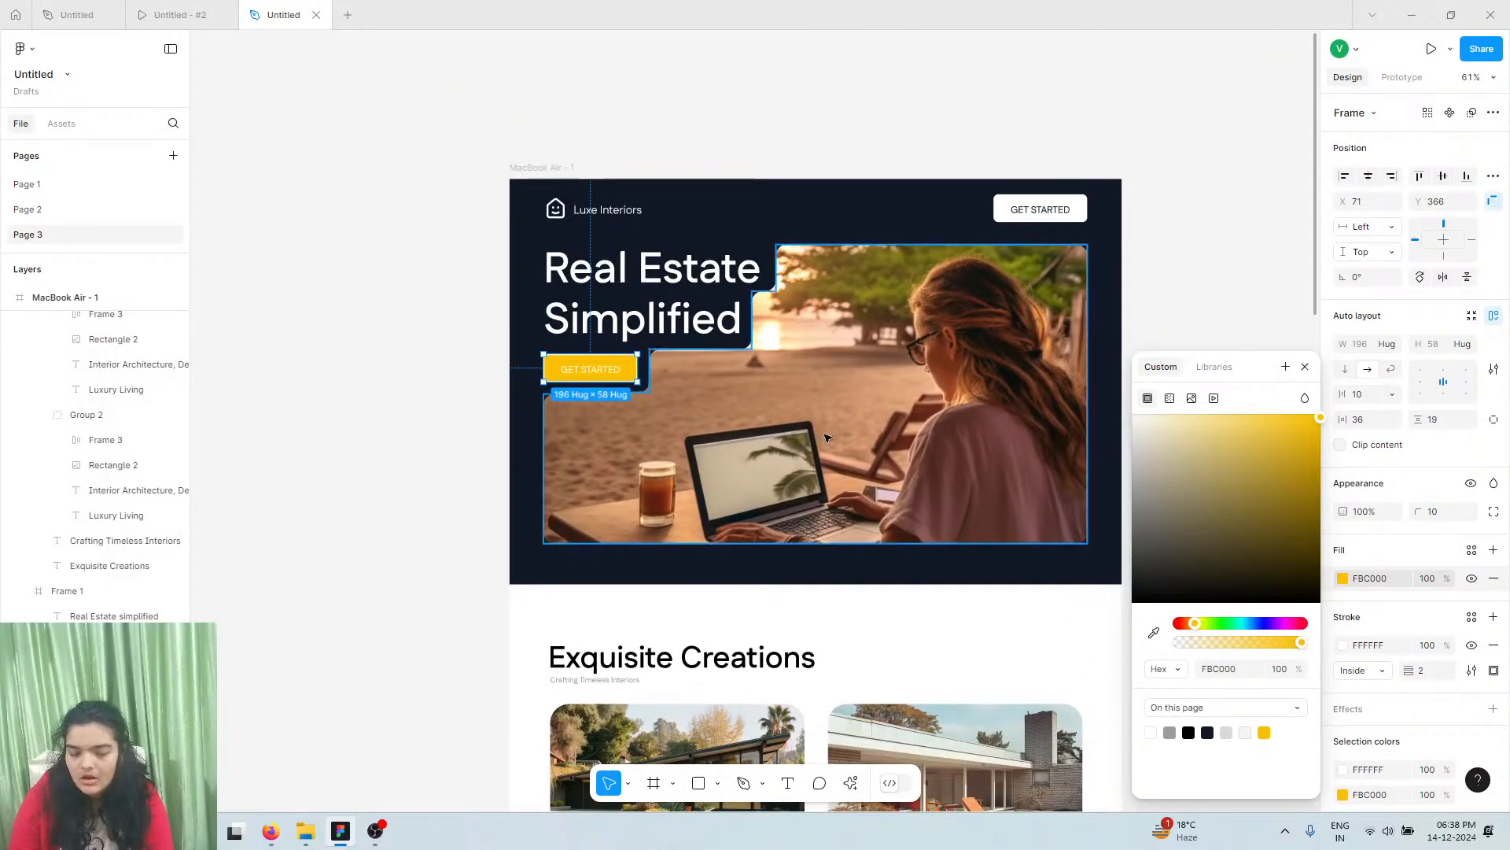
pyautogui.press('Escape')
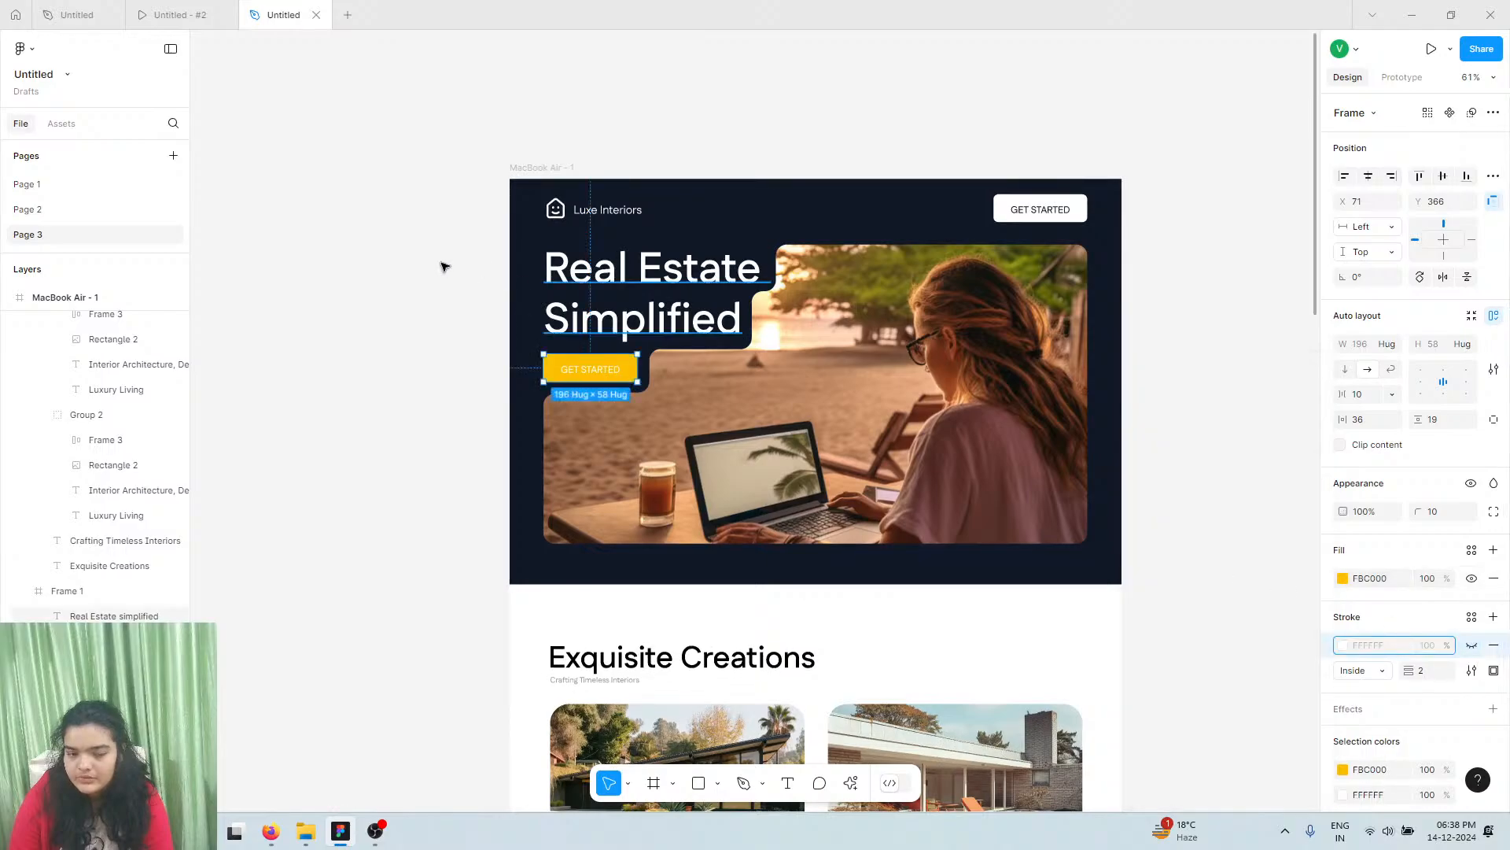
# Make the GET STARTED label SemiBold with auto width so it sits on one line
pyautogui.doubleClick(591, 368)
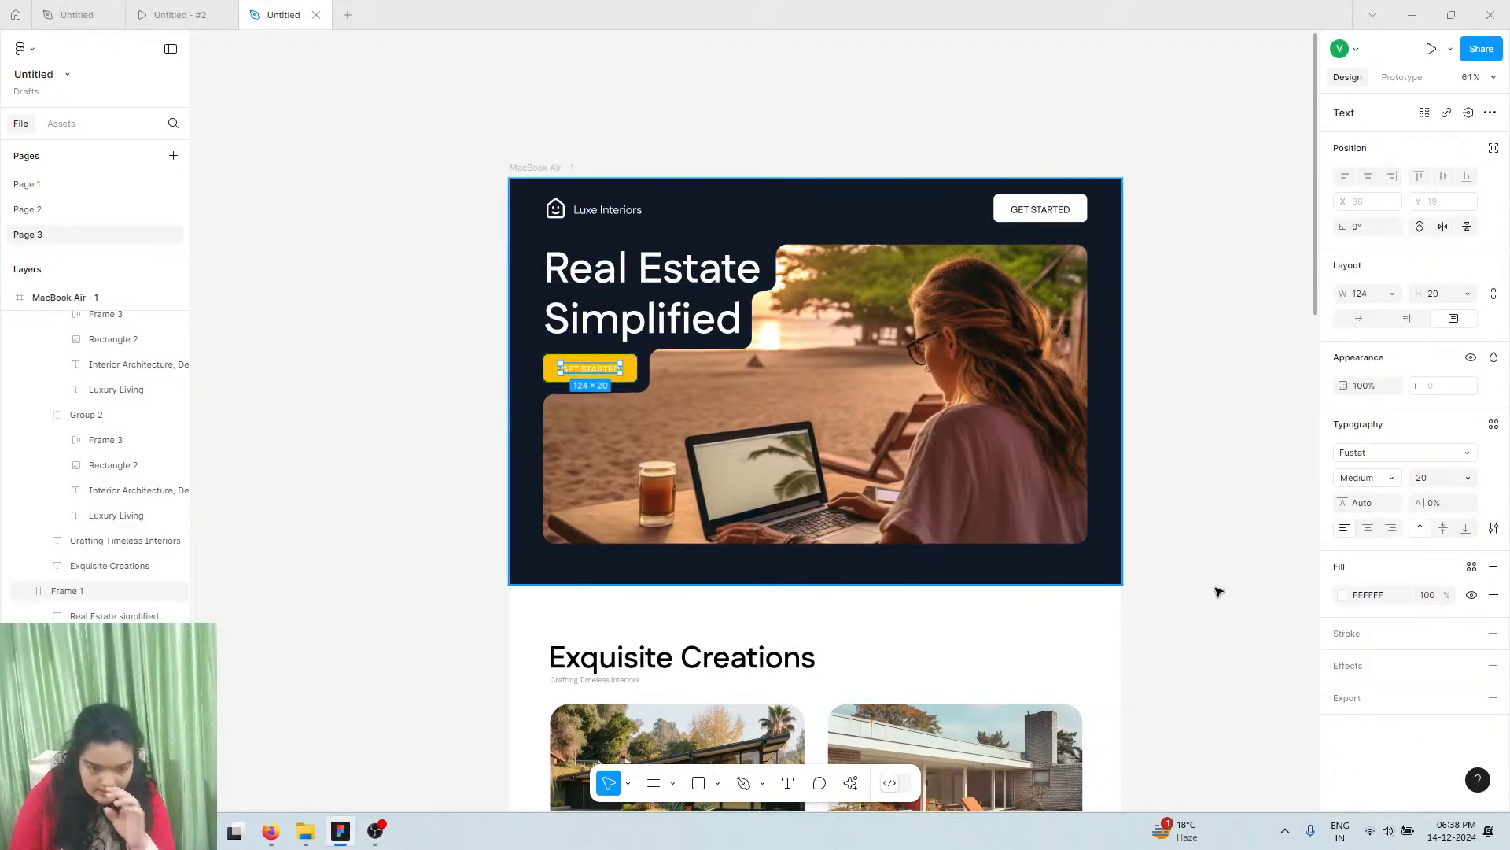
pyautogui.click(1379, 484)
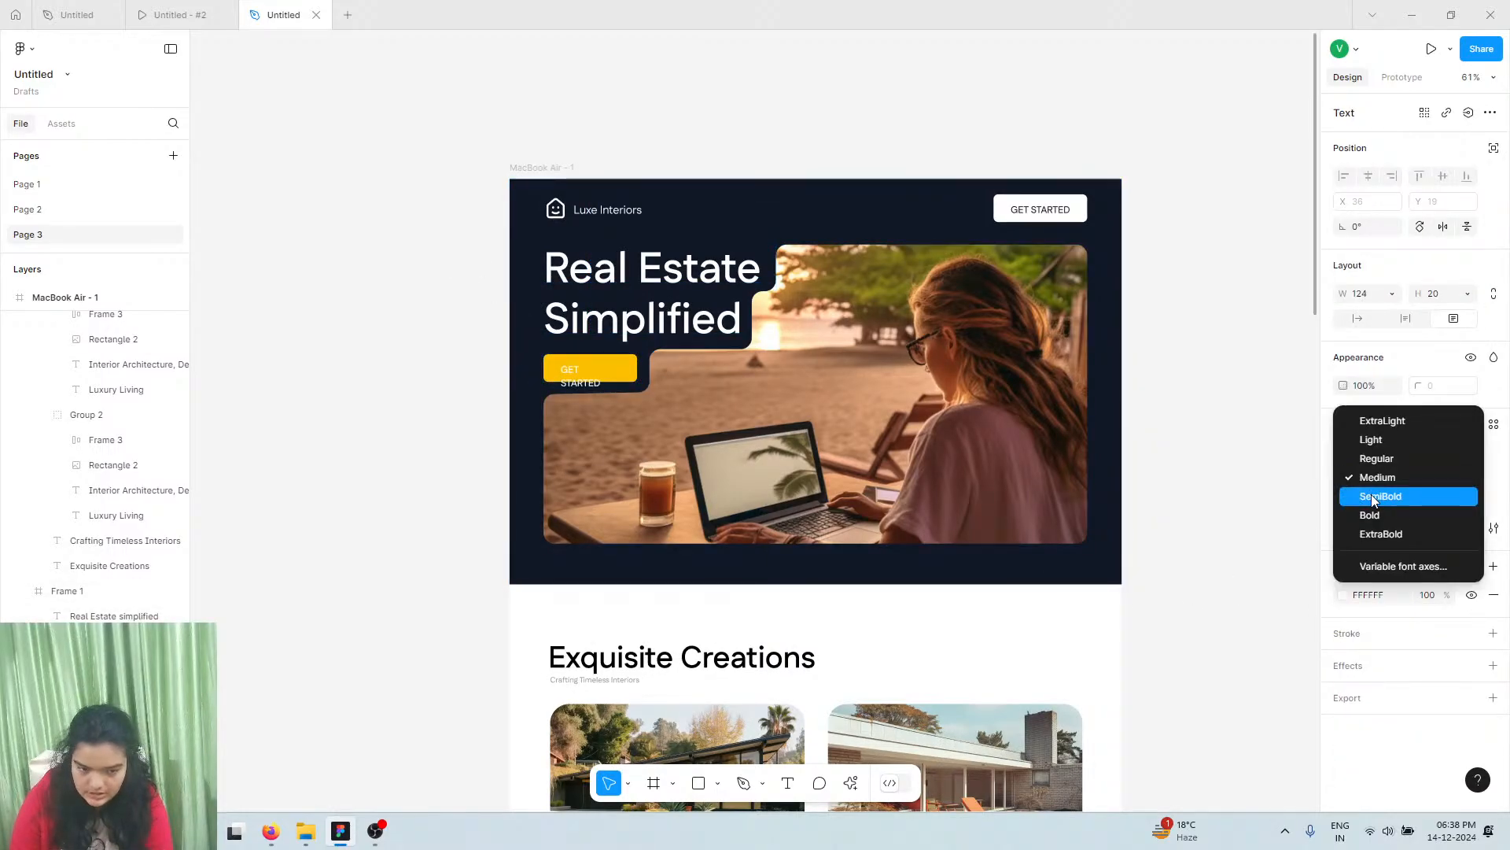
pyautogui.click(1373, 499)
pyautogui.click(1359, 318)
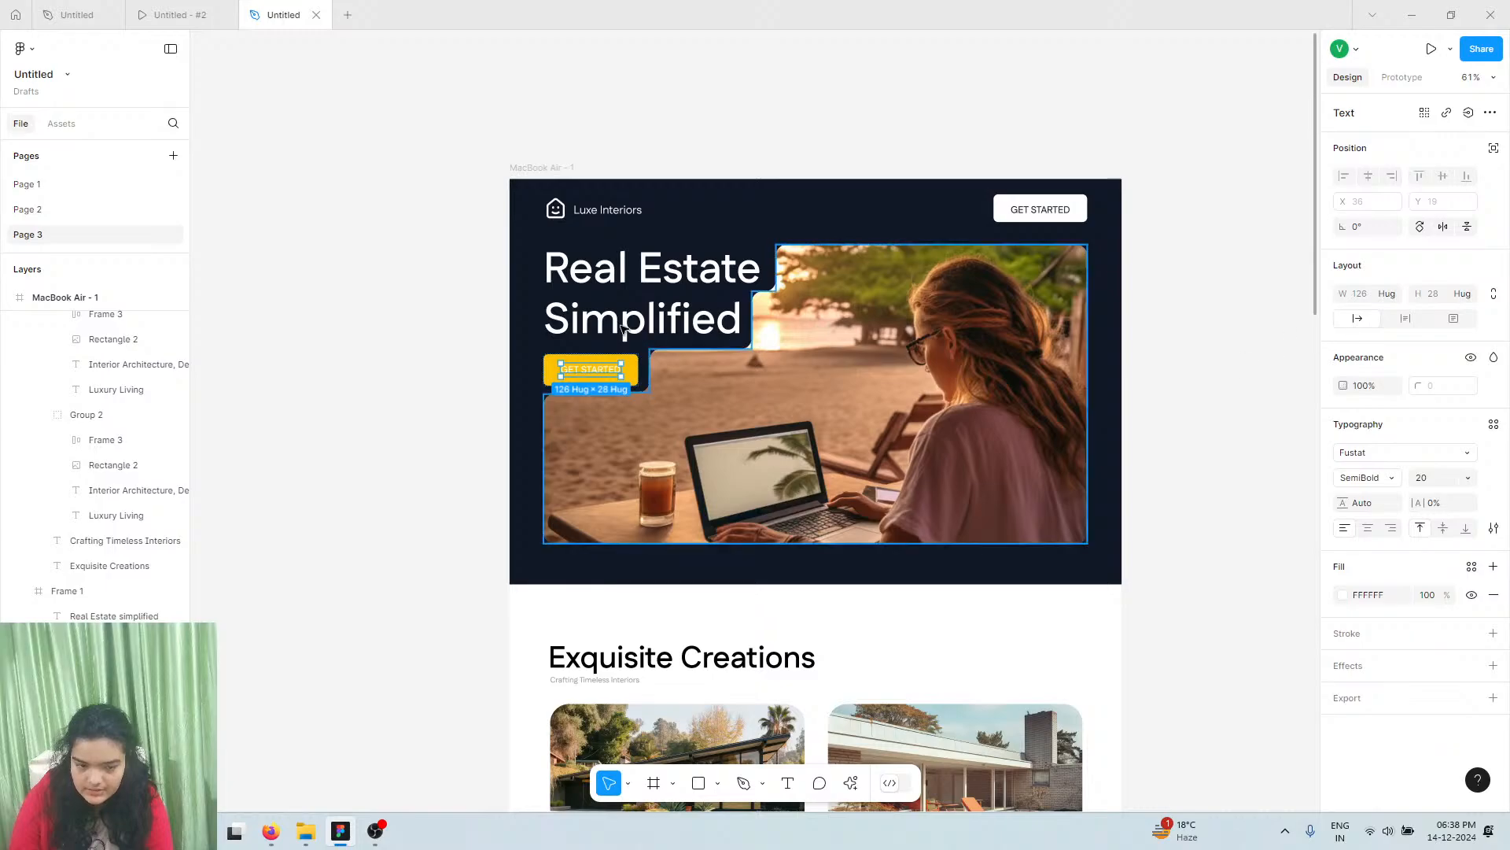
pyautogui.scroll(3, 583, 375)
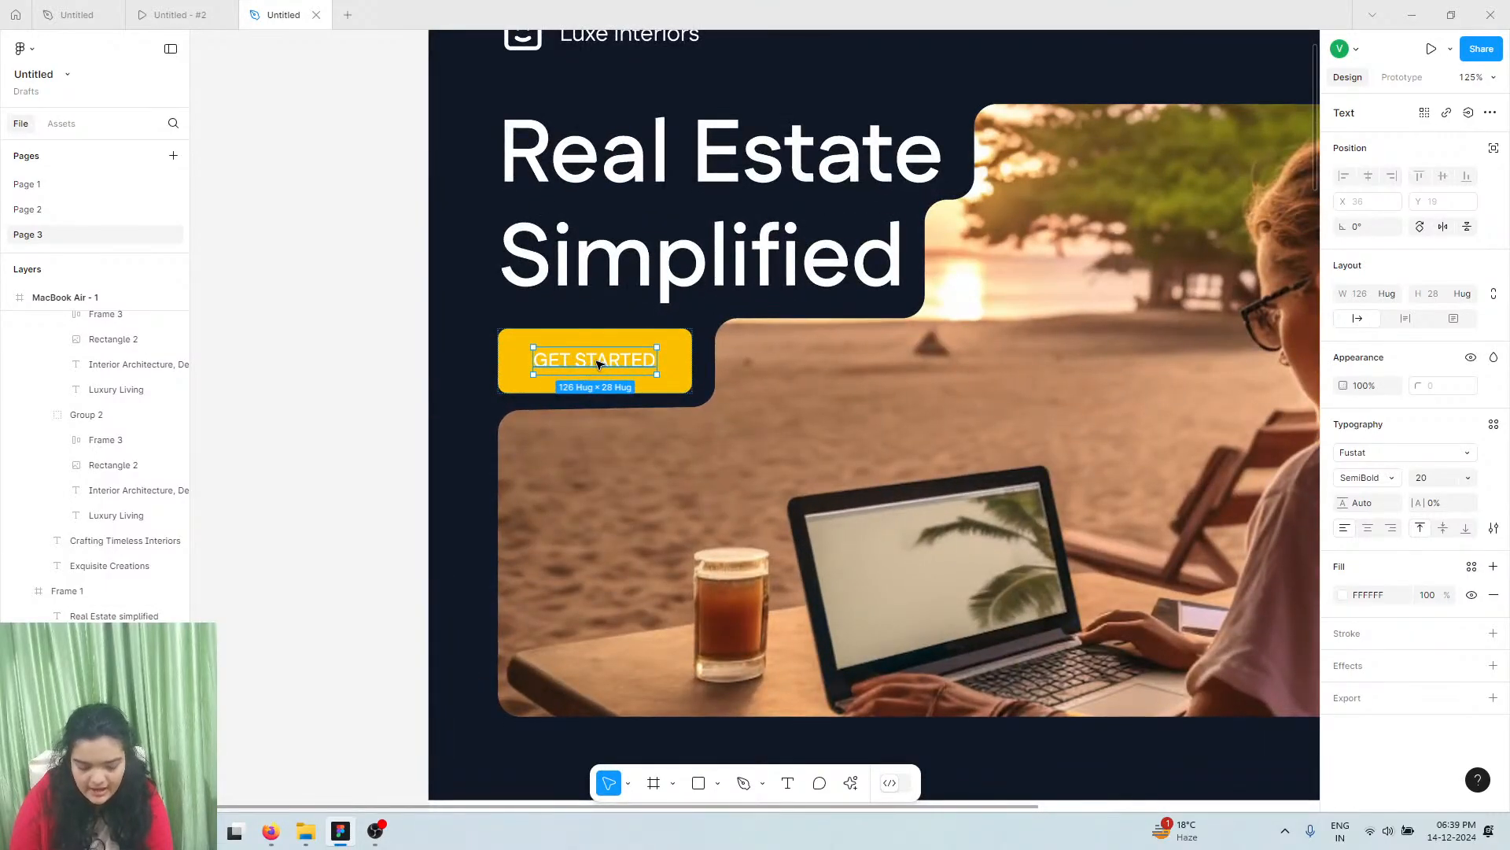
pyautogui.click(526, 370)
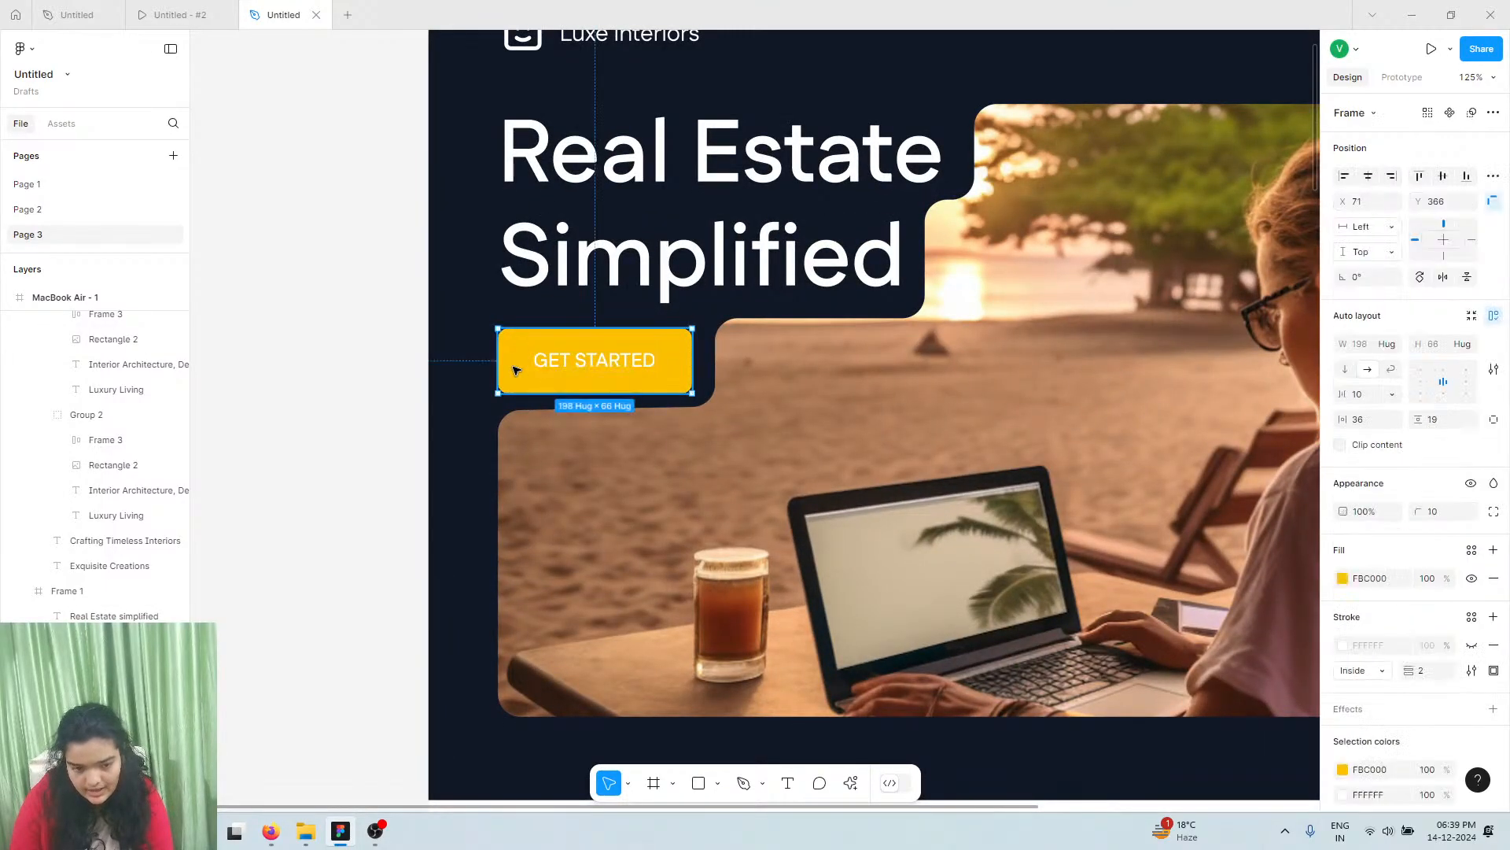
# Move the yellow GET STARTED button below the Message box in the contact form
pyautogui.scroll(-2, 580, 494)
pyautogui.scroll(-6, 580, 494)
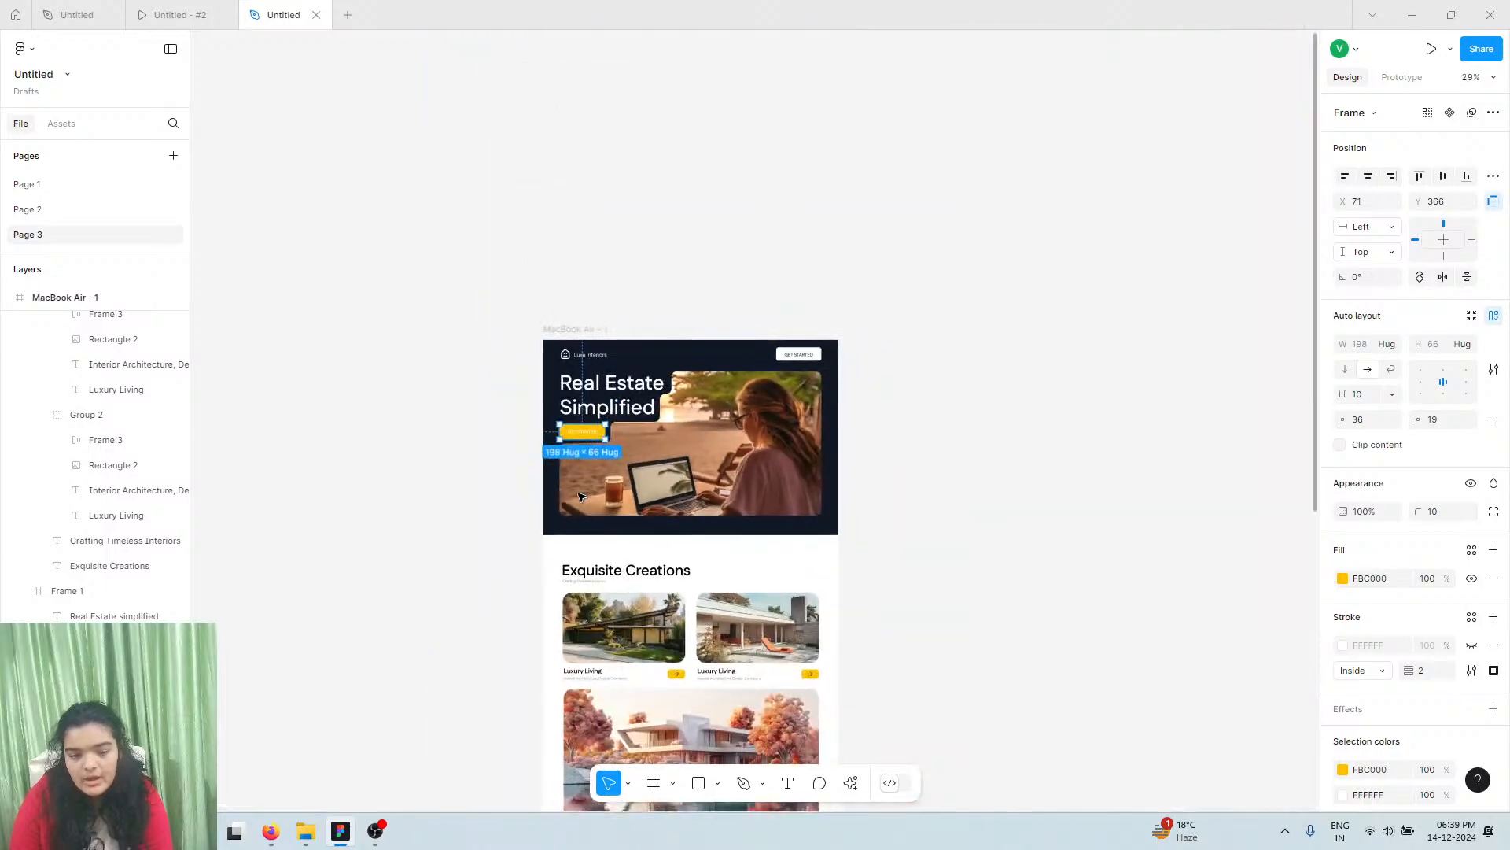
pyautogui.scroll(-6, 598, 485)
pyautogui.scroll(-3, 866, 638)
pyautogui.scroll(5, 766, 610)
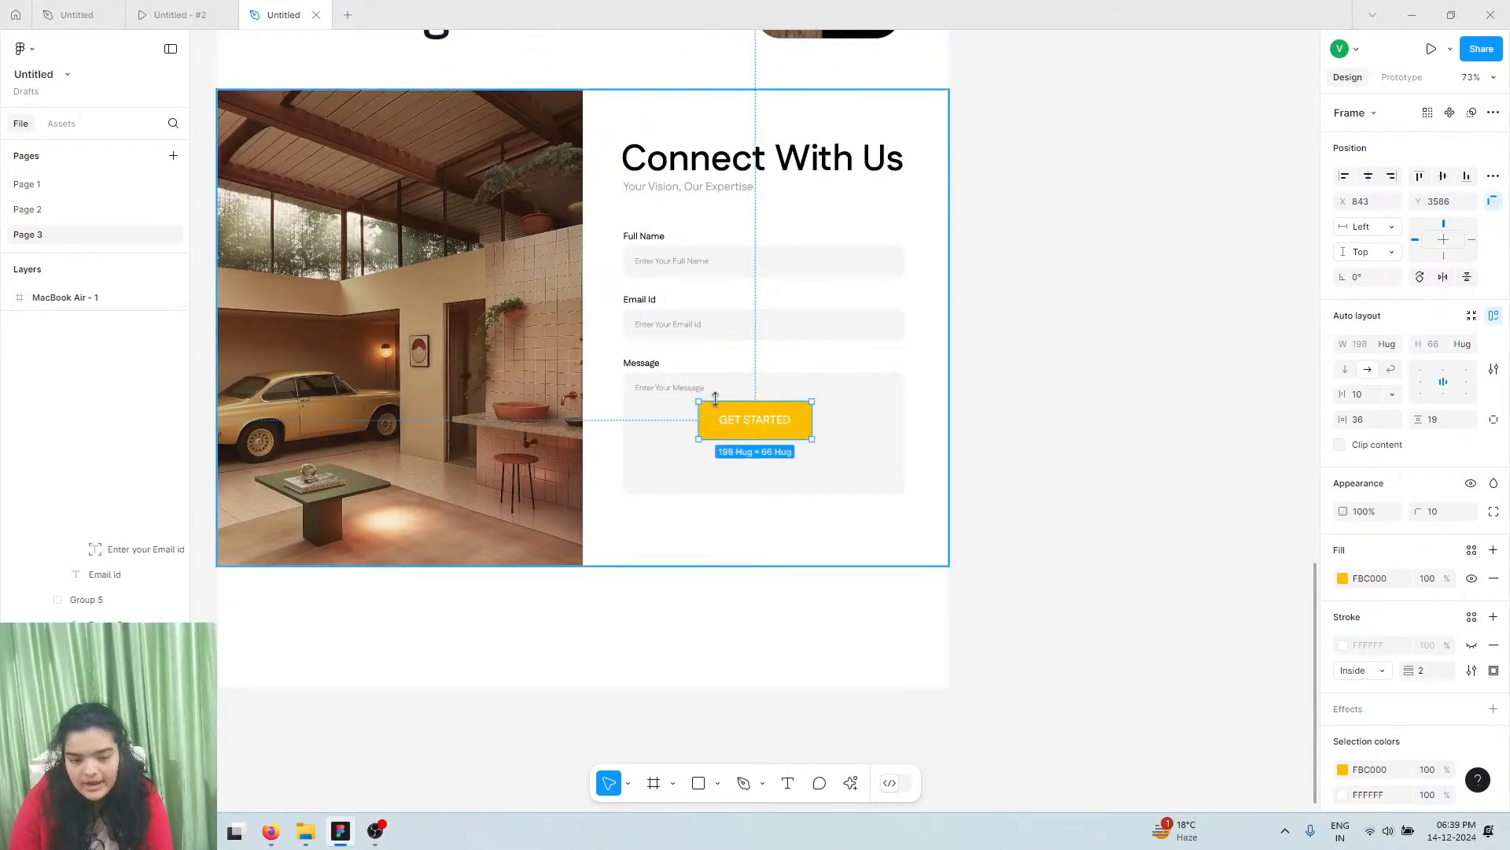
pyautogui.moveTo(715, 405); pyautogui.dragTo(656, 532)
# Reposition the three form fields together and set the button just under the Message field
pyautogui.click(663, 372)
pyautogui.click(659, 370)
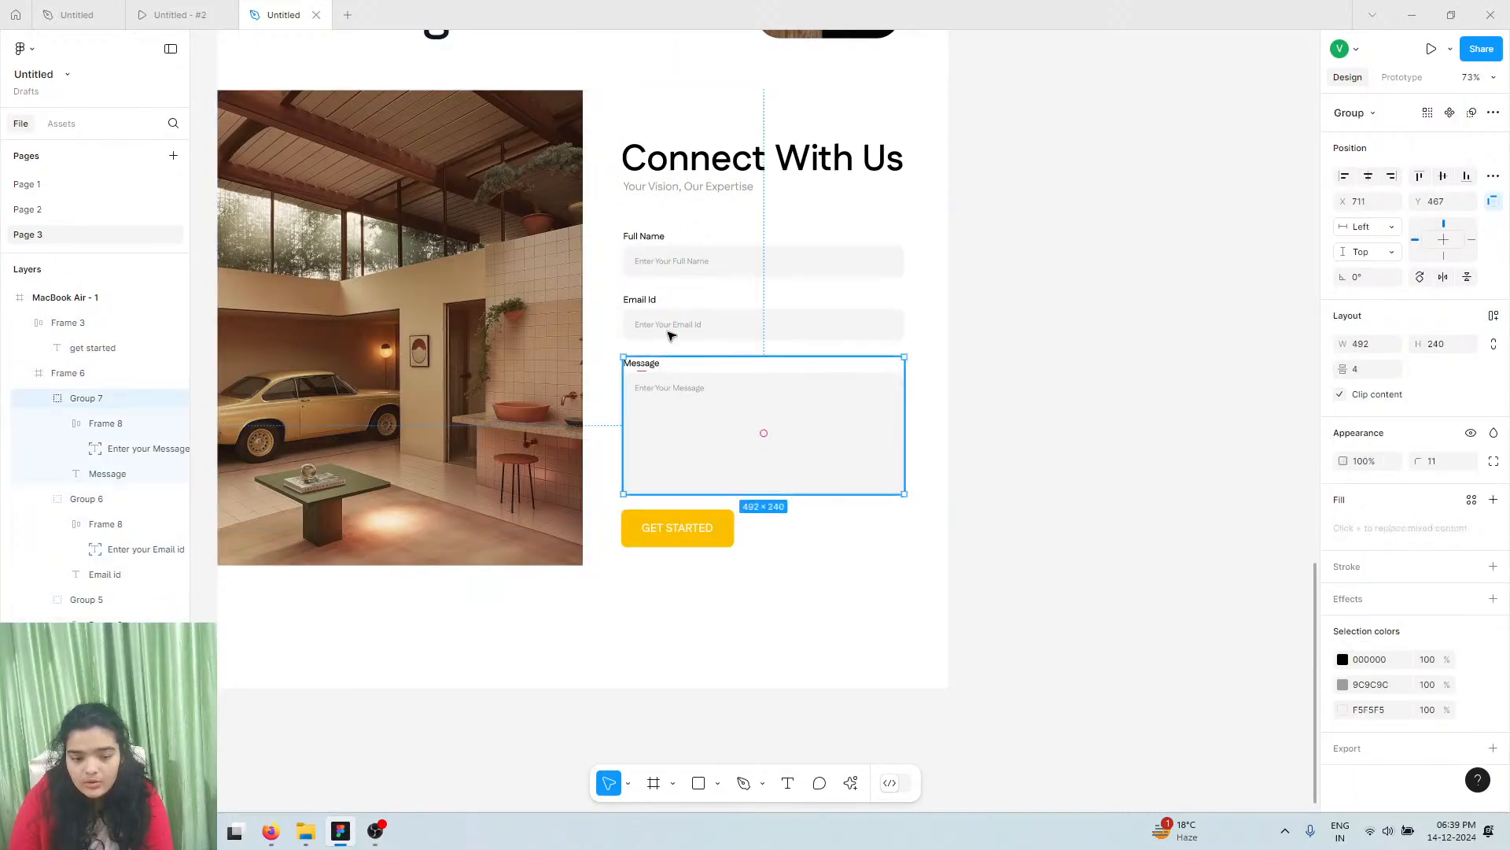
pyautogui.keyDown('shift'); pyautogui.click(671, 299); pyautogui.keyUp('shift')
pyautogui.keyDown('shift'); pyautogui.click(671, 259); pyautogui.keyUp('shift')
pyautogui.moveTo(671, 299); pyautogui.dragTo(674, 280)
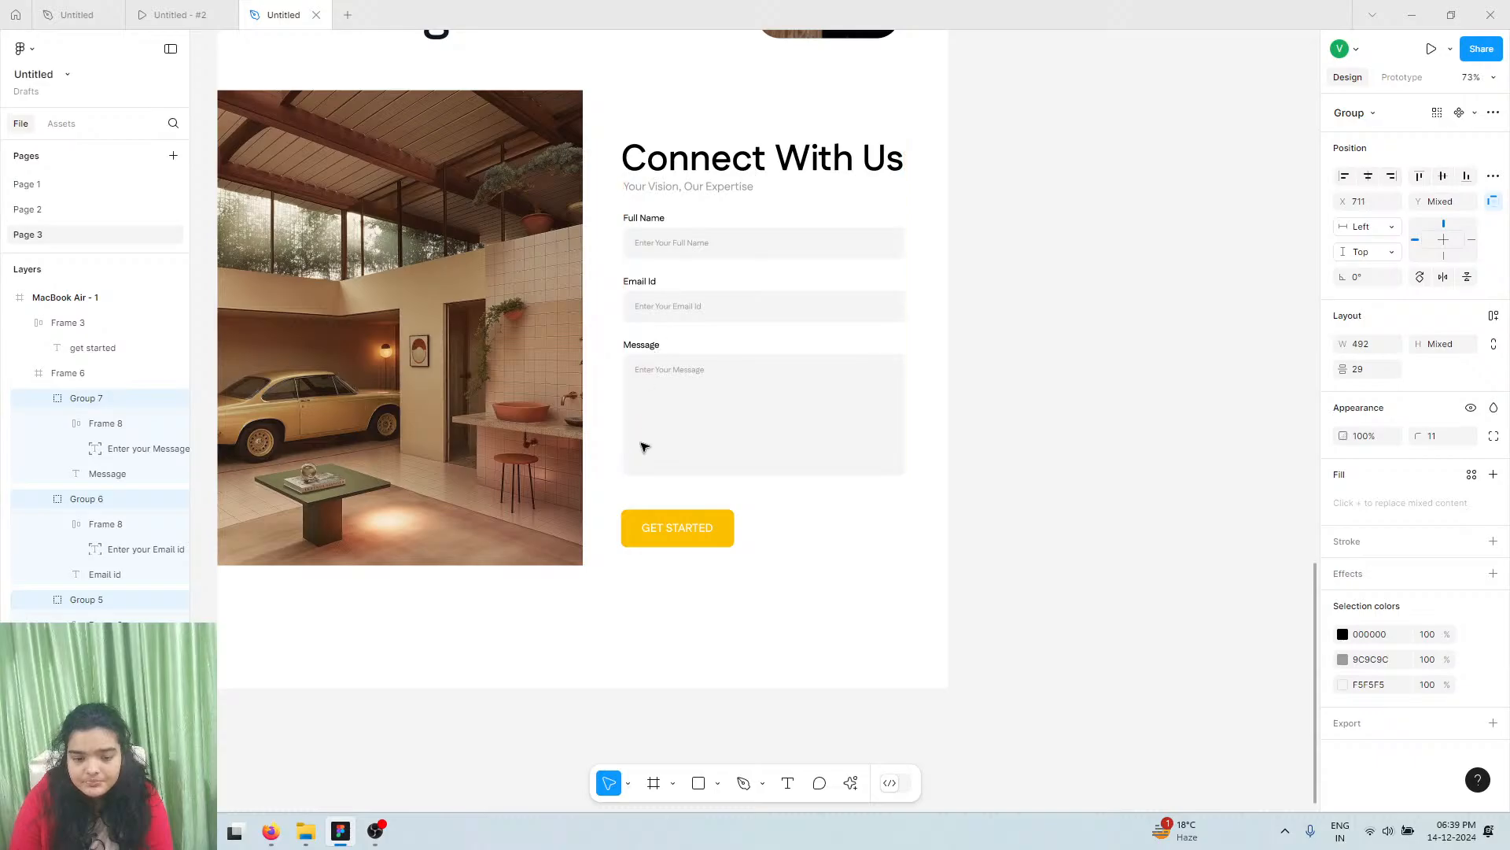
pyautogui.moveTo(645, 442); pyautogui.dragTo(645, 447)
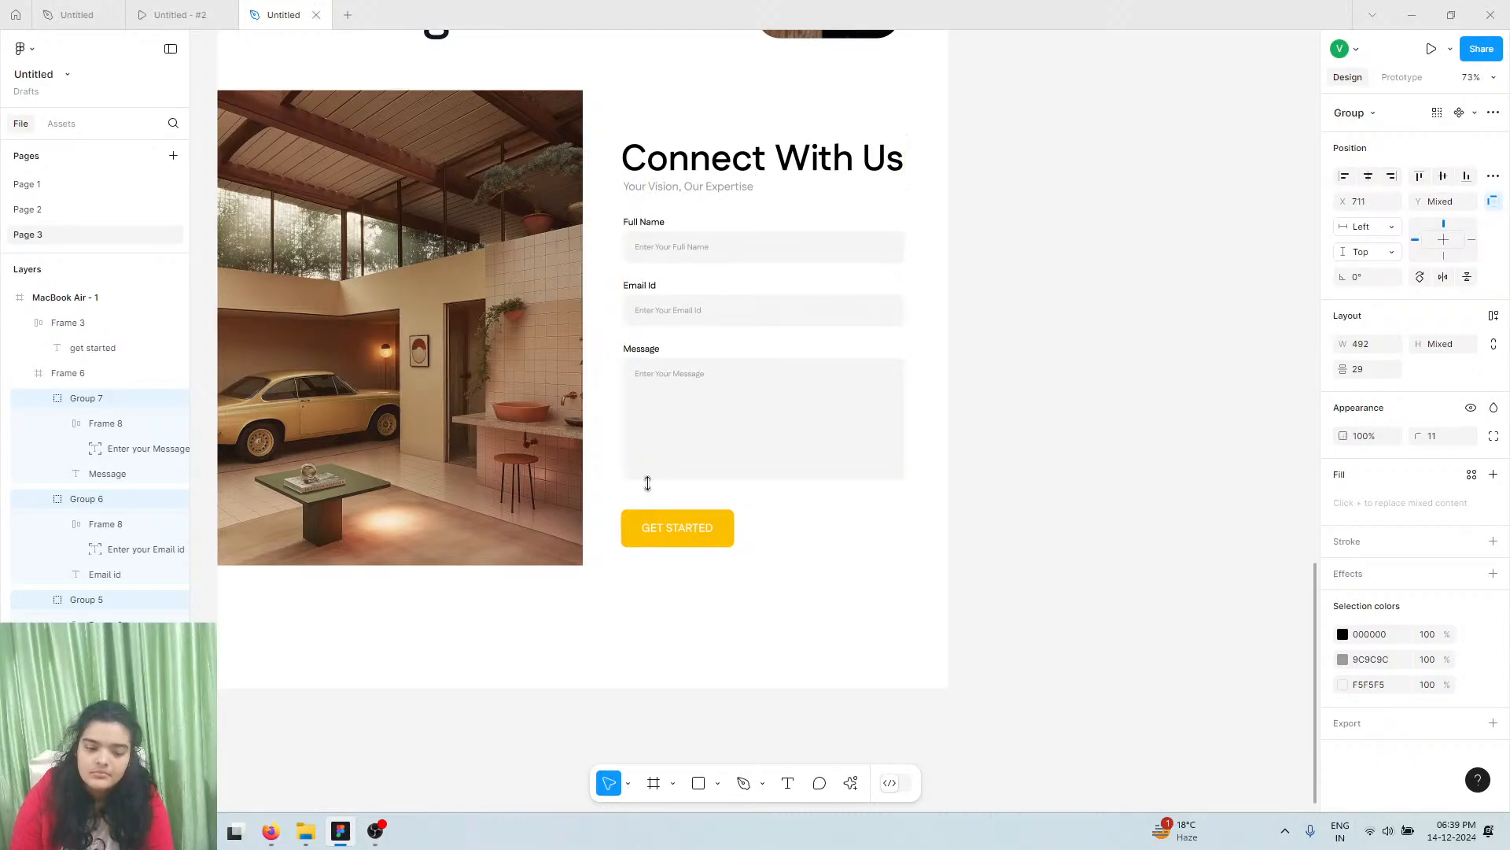
pyautogui.press('Down')
pyautogui.press('Down')
pyautogui.press('Down')
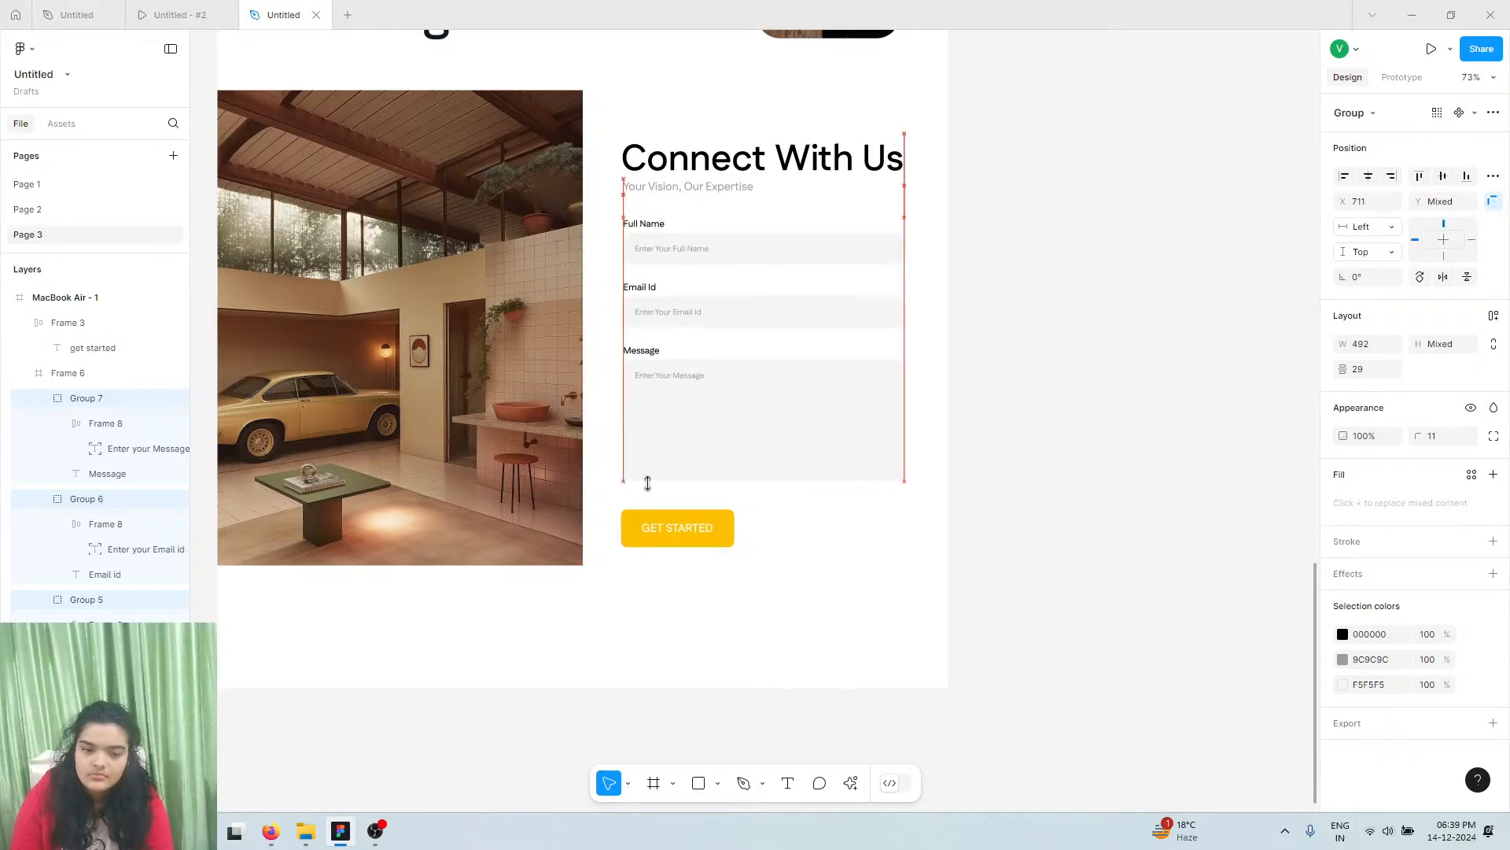
pyautogui.click(654, 535)
pyautogui.moveTo(654, 531); pyautogui.dragTo(684, 518)
# Change the form button's text to 'Send Message' in title case
pyautogui.doubleClick(674, 527)
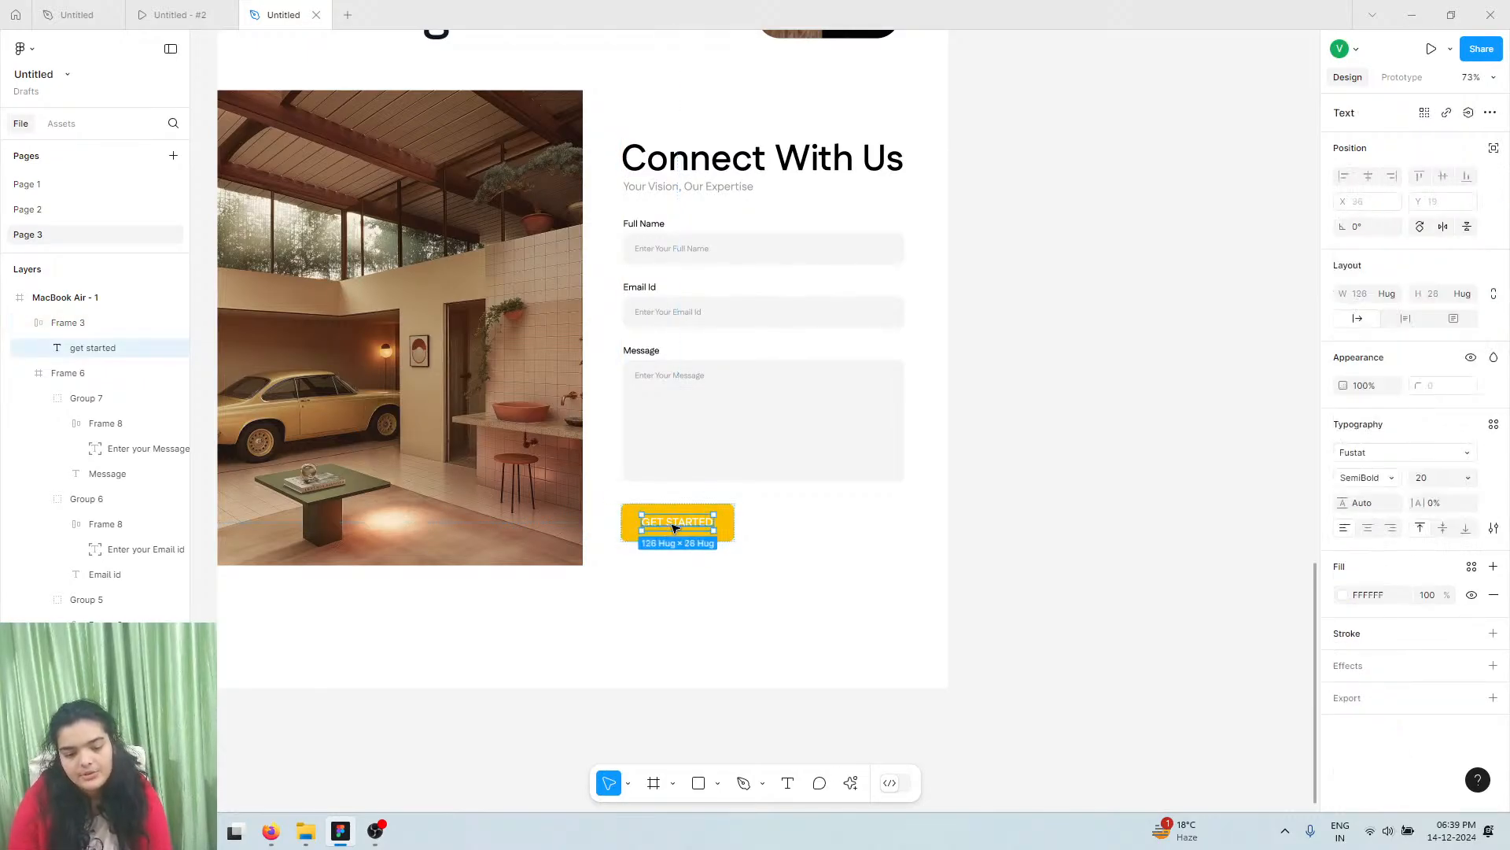
pyautogui.click(234, 11)
pyautogui.click(253, 9)
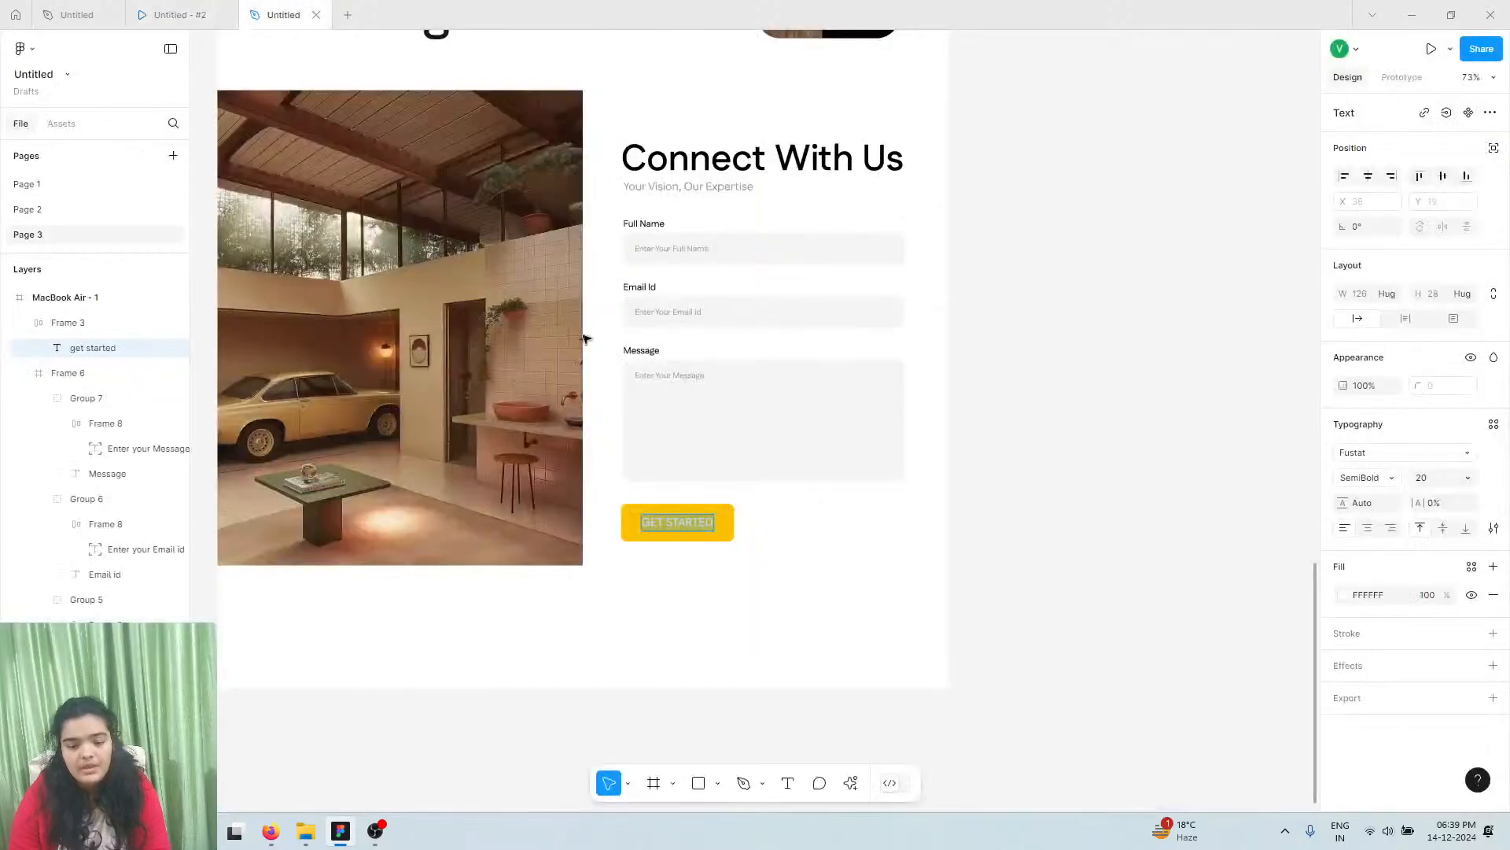
pyautogui.write('Send')
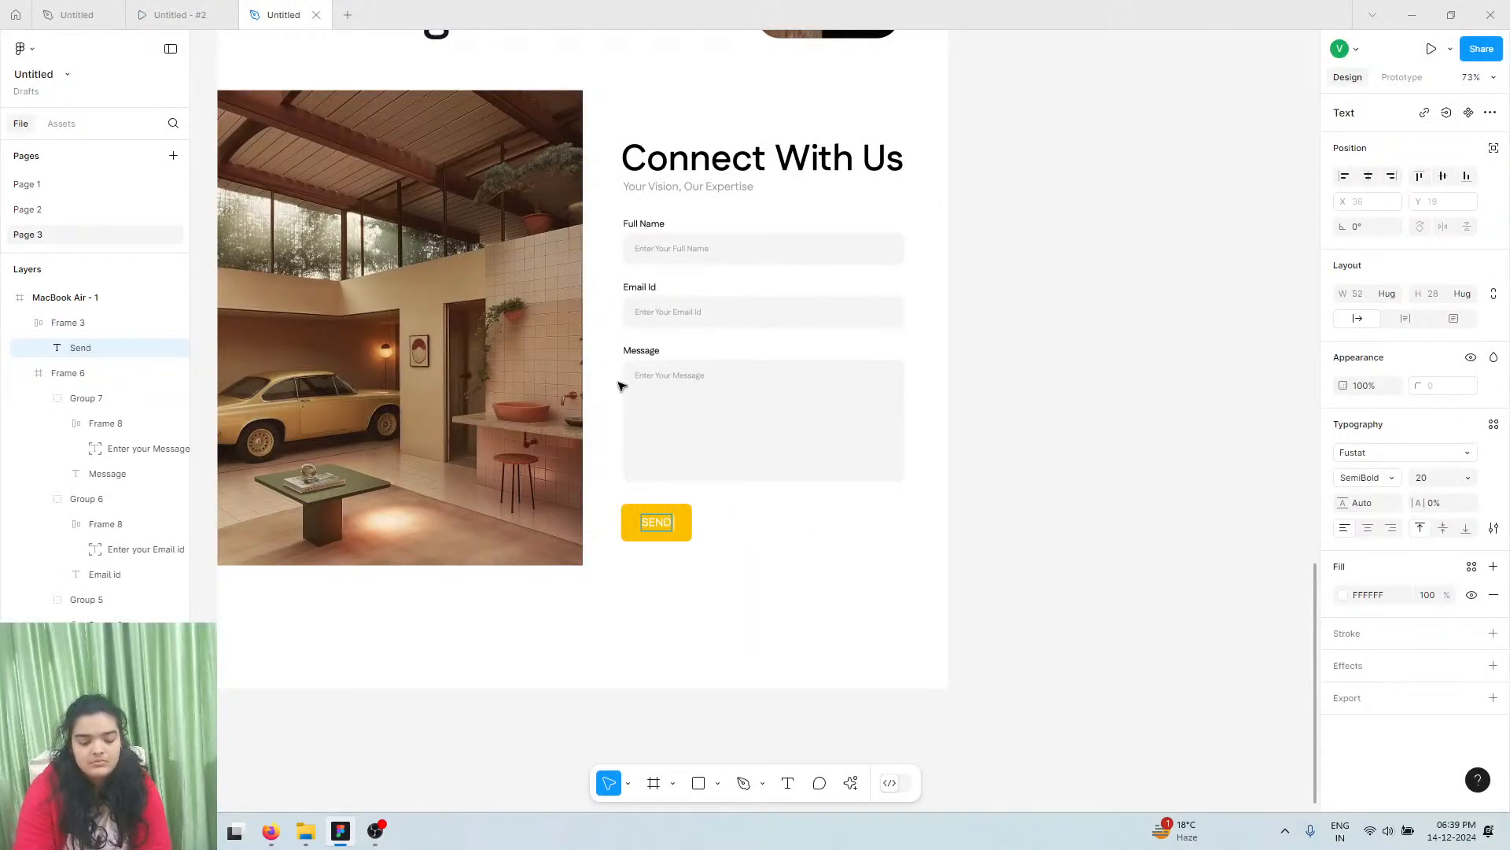
pyautogui.write(' me')
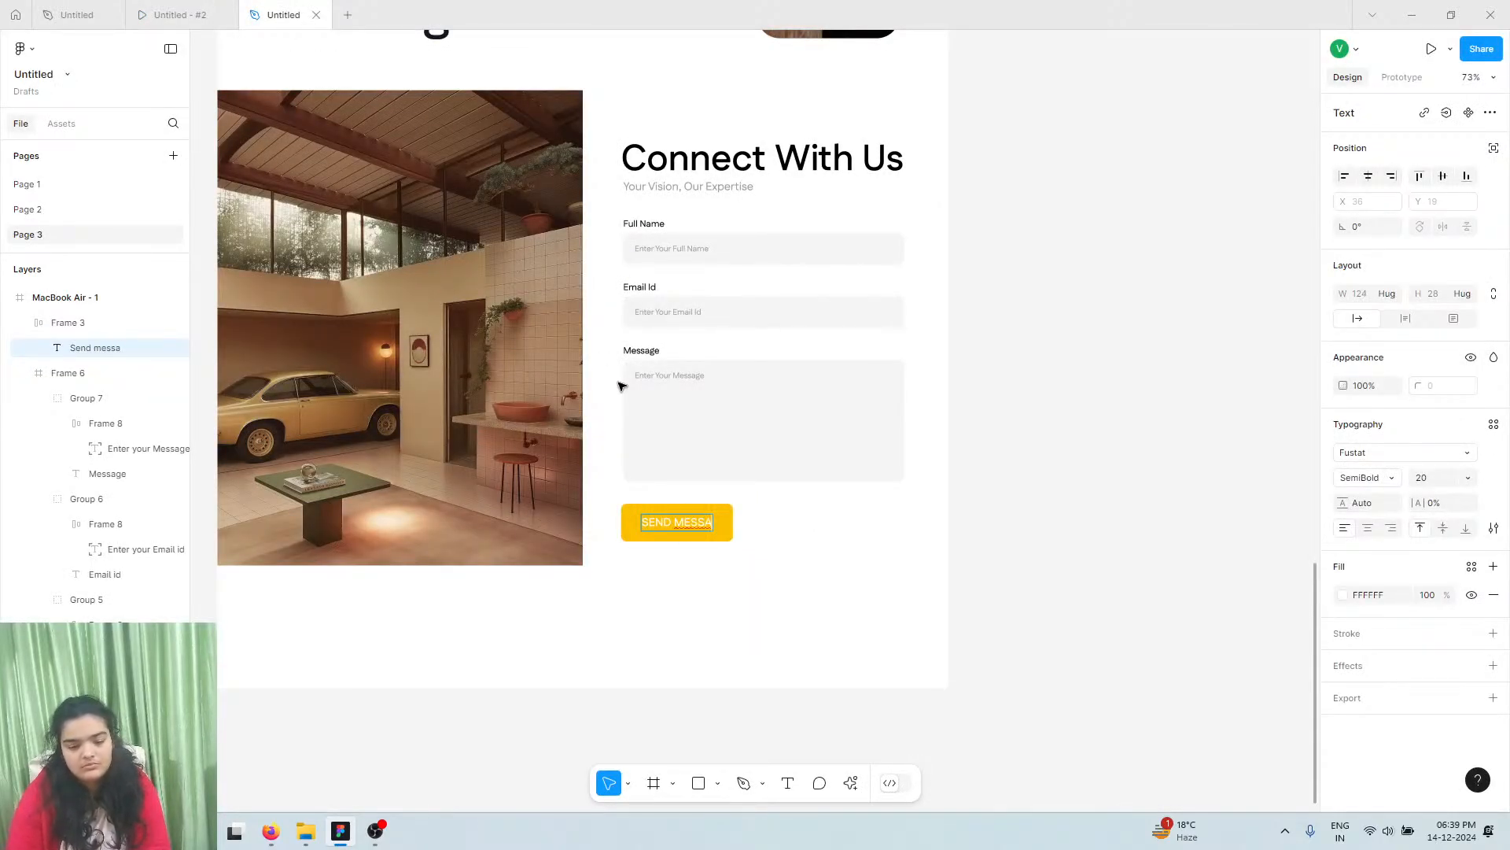
pyautogui.press('Escape')
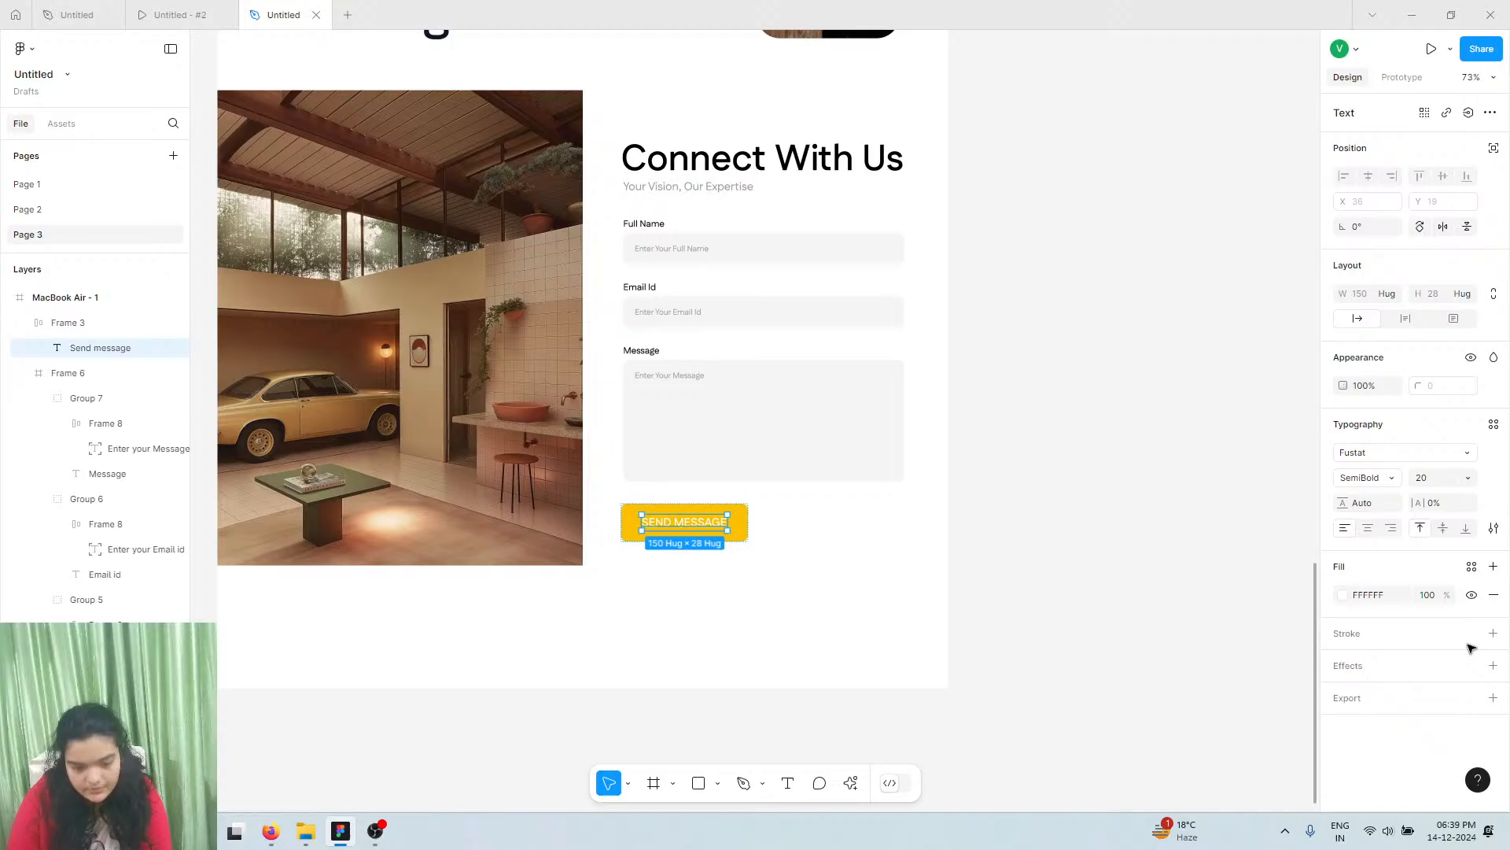
pyautogui.click(1496, 530)
pyautogui.click(1280, 608)
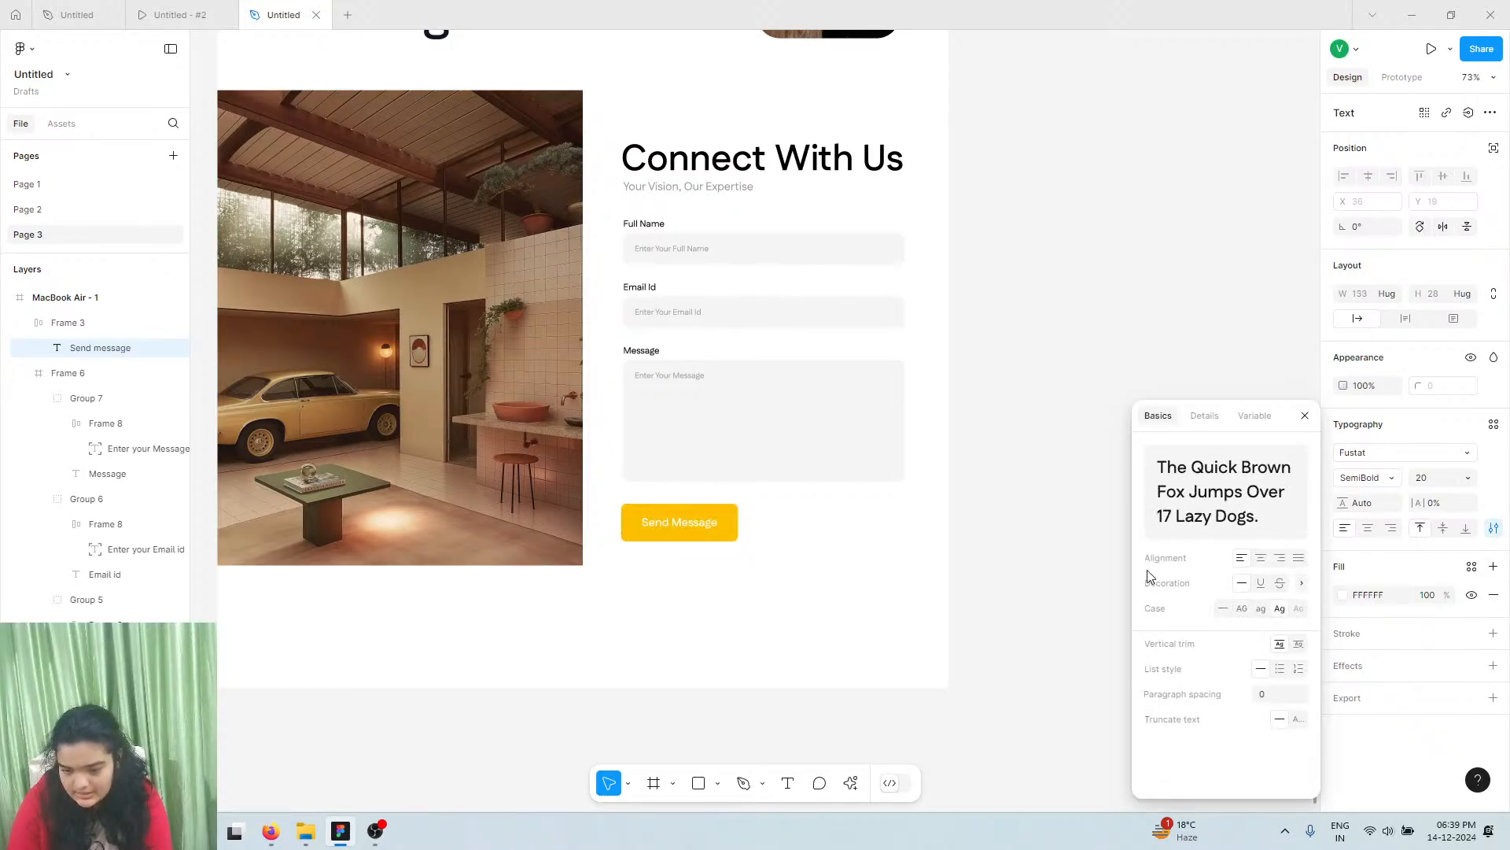
pyautogui.click(823, 455)
# Compare the Message field and Send Message button with the prototype preview
pyautogui.hscroll(-1, 799, 442)
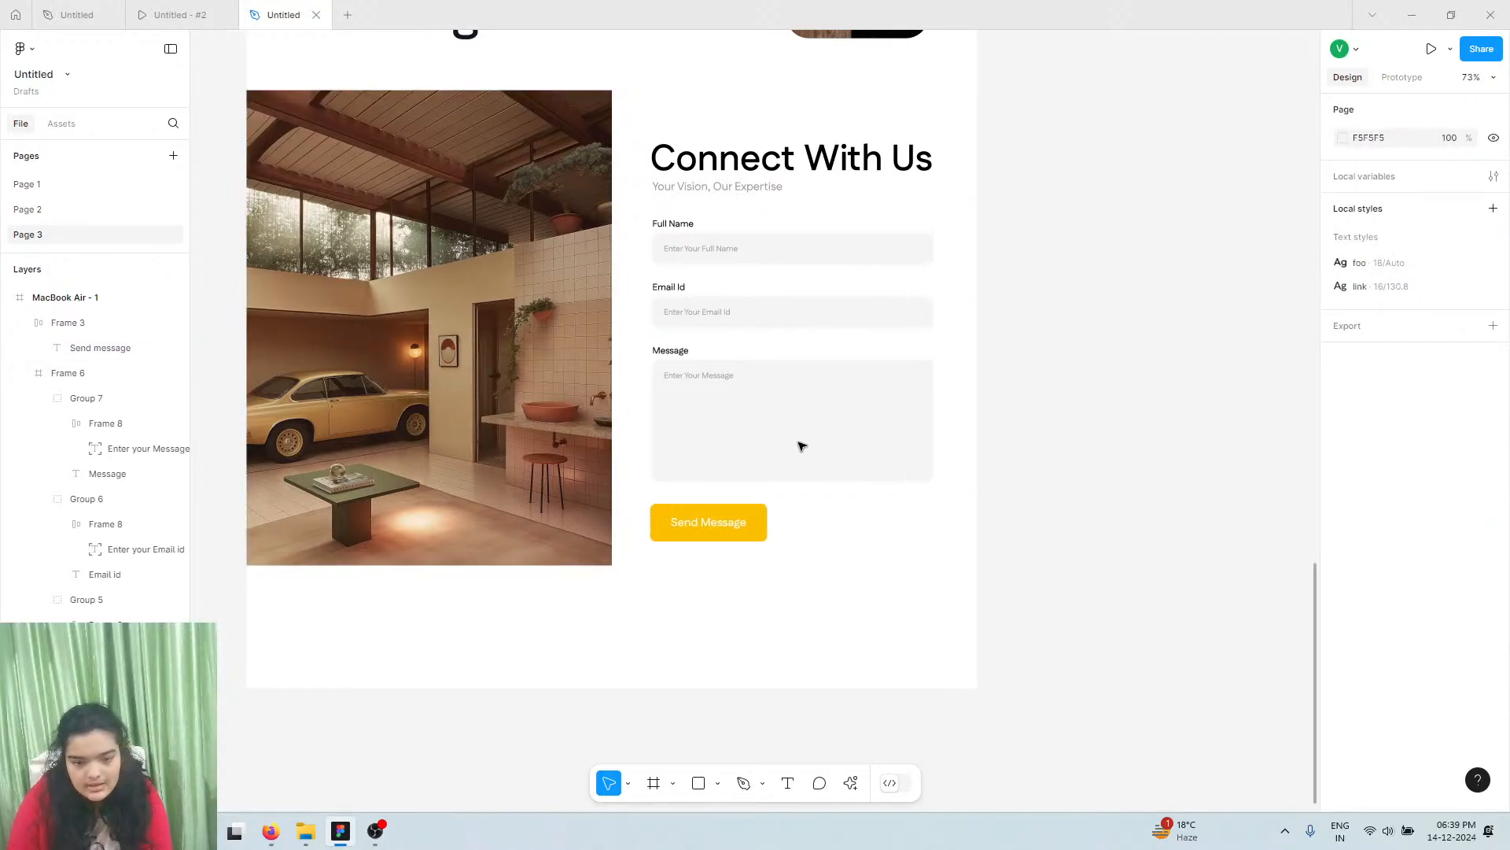
pyautogui.click(800, 446)
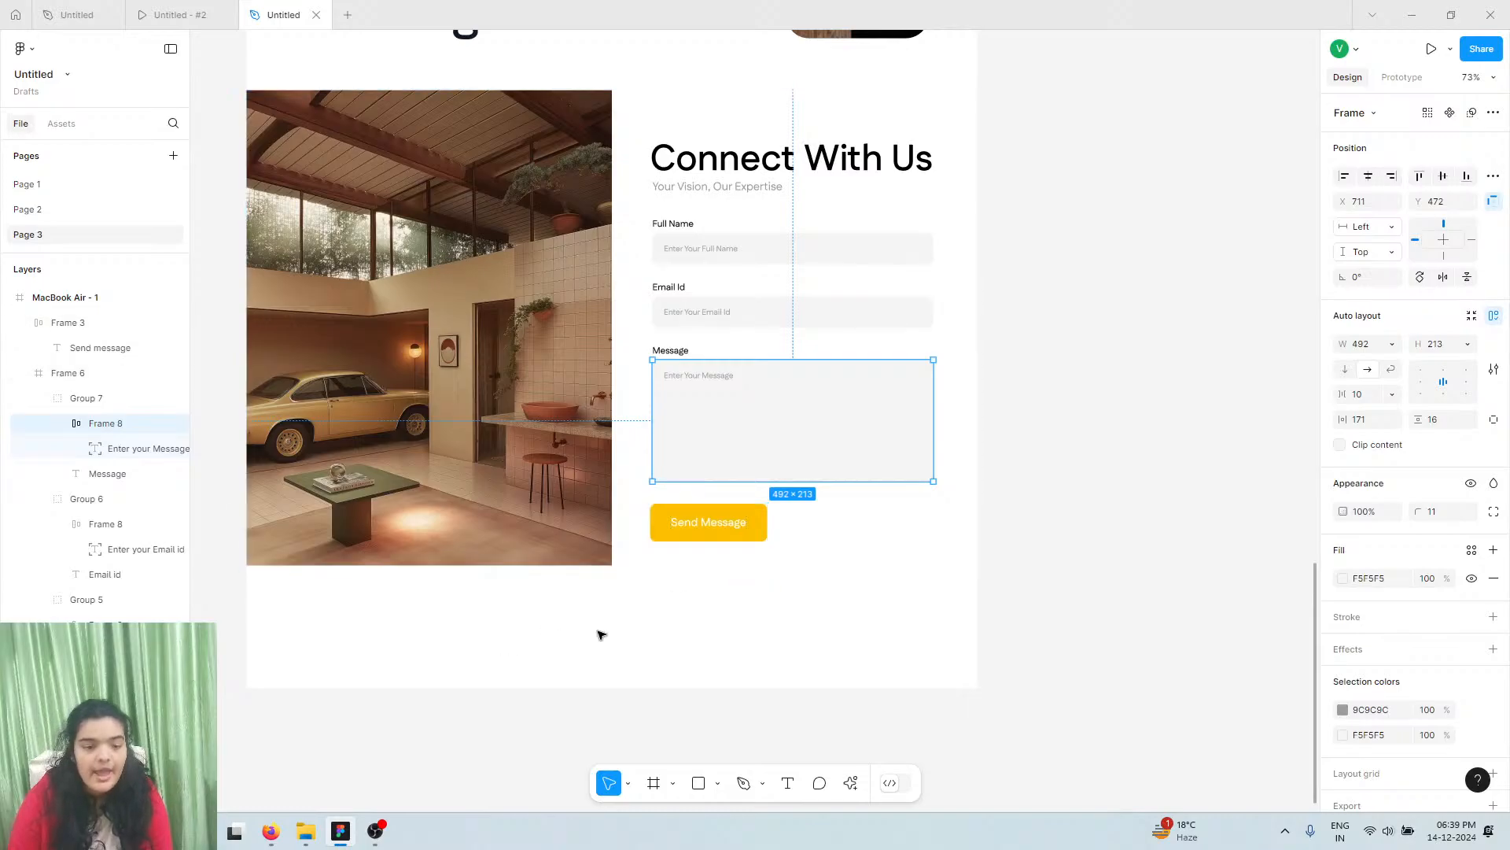
pyautogui.click(683, 512)
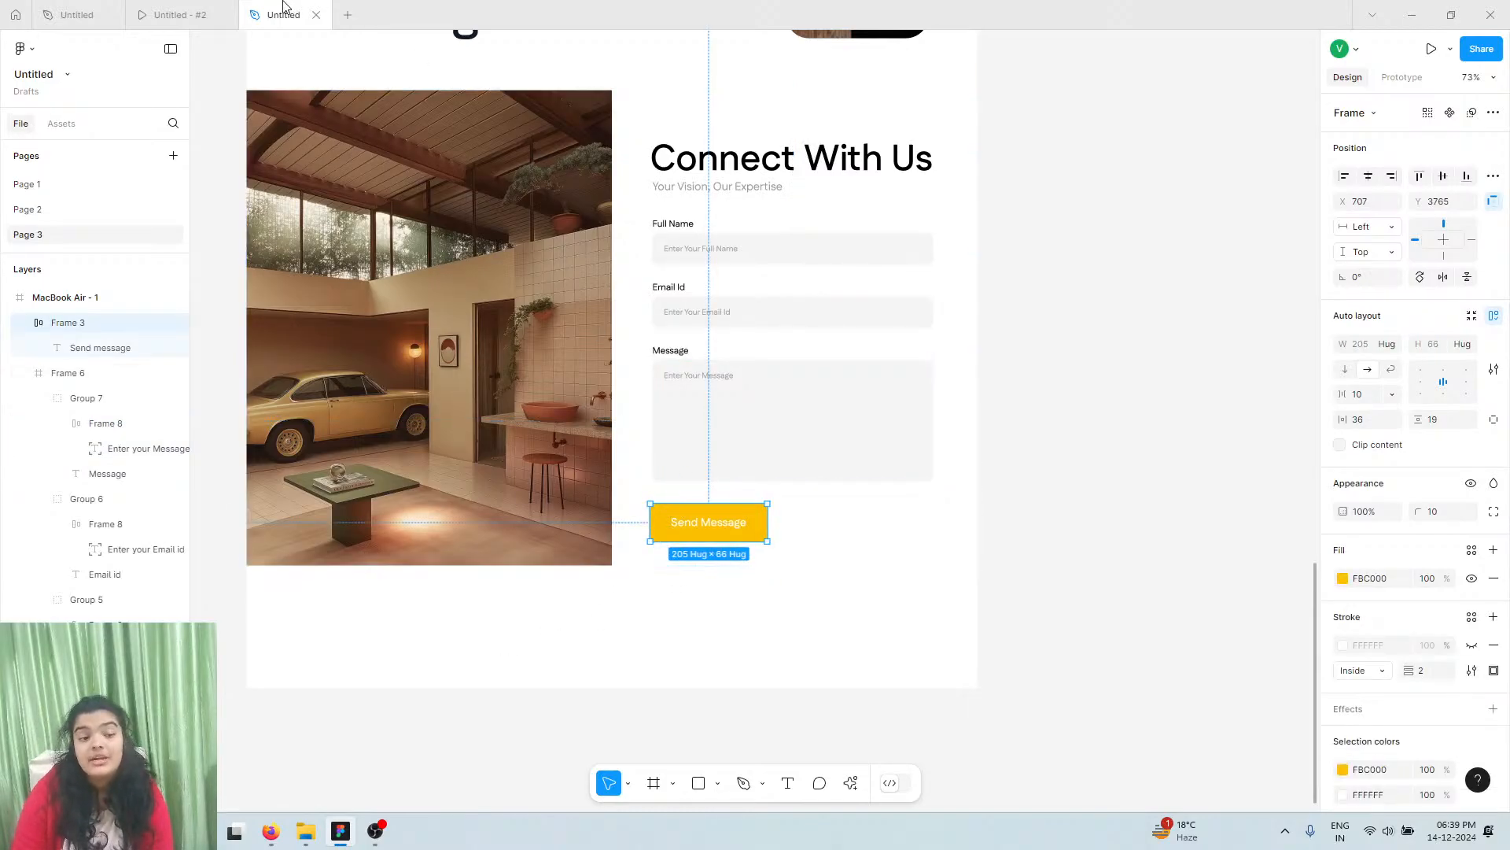
pyautogui.click(226, 8)
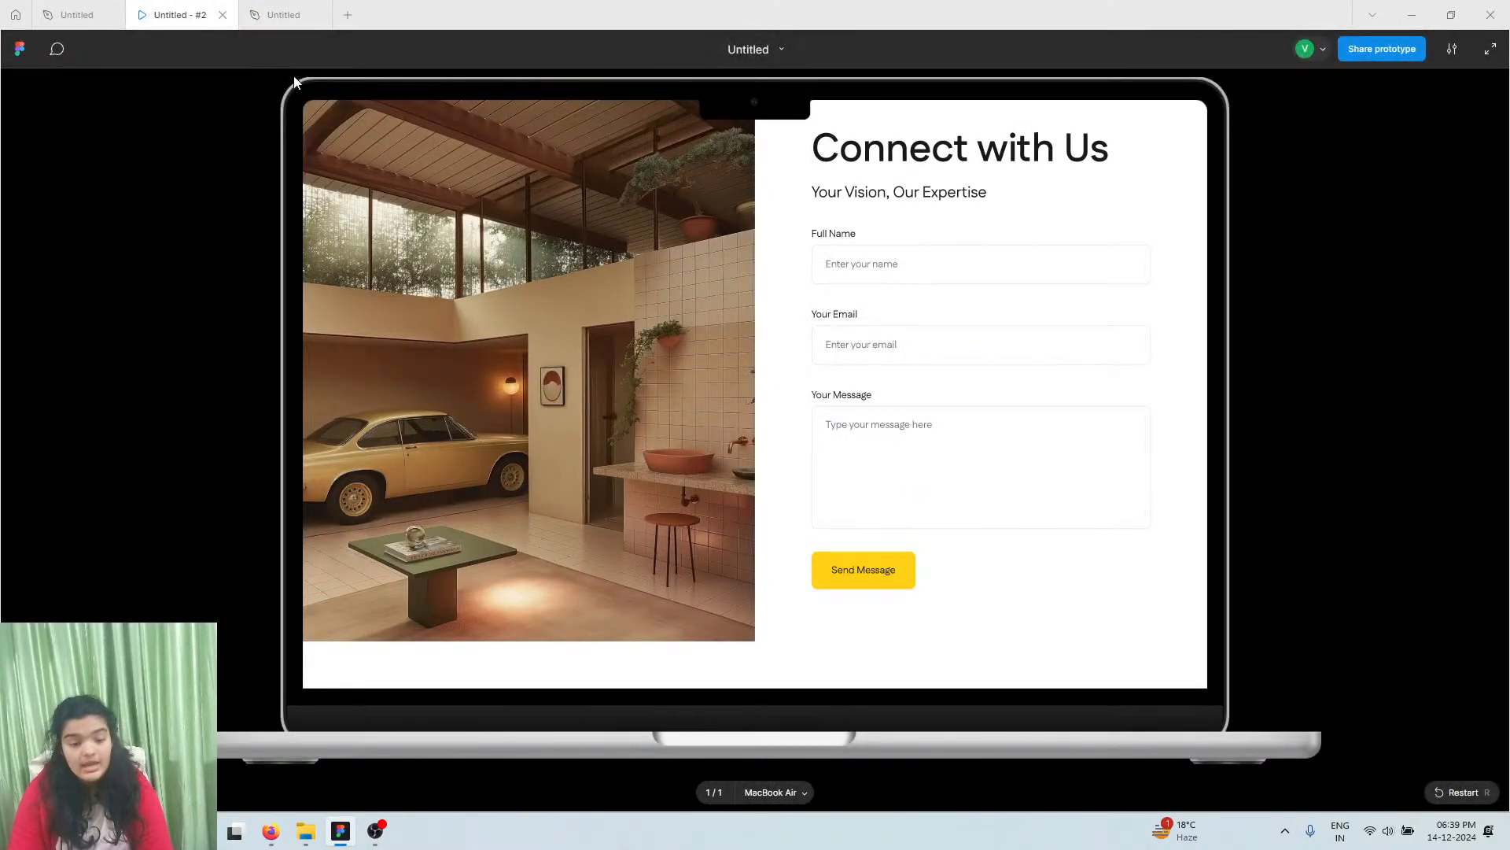
pyautogui.scroll(-3, 474, 419)
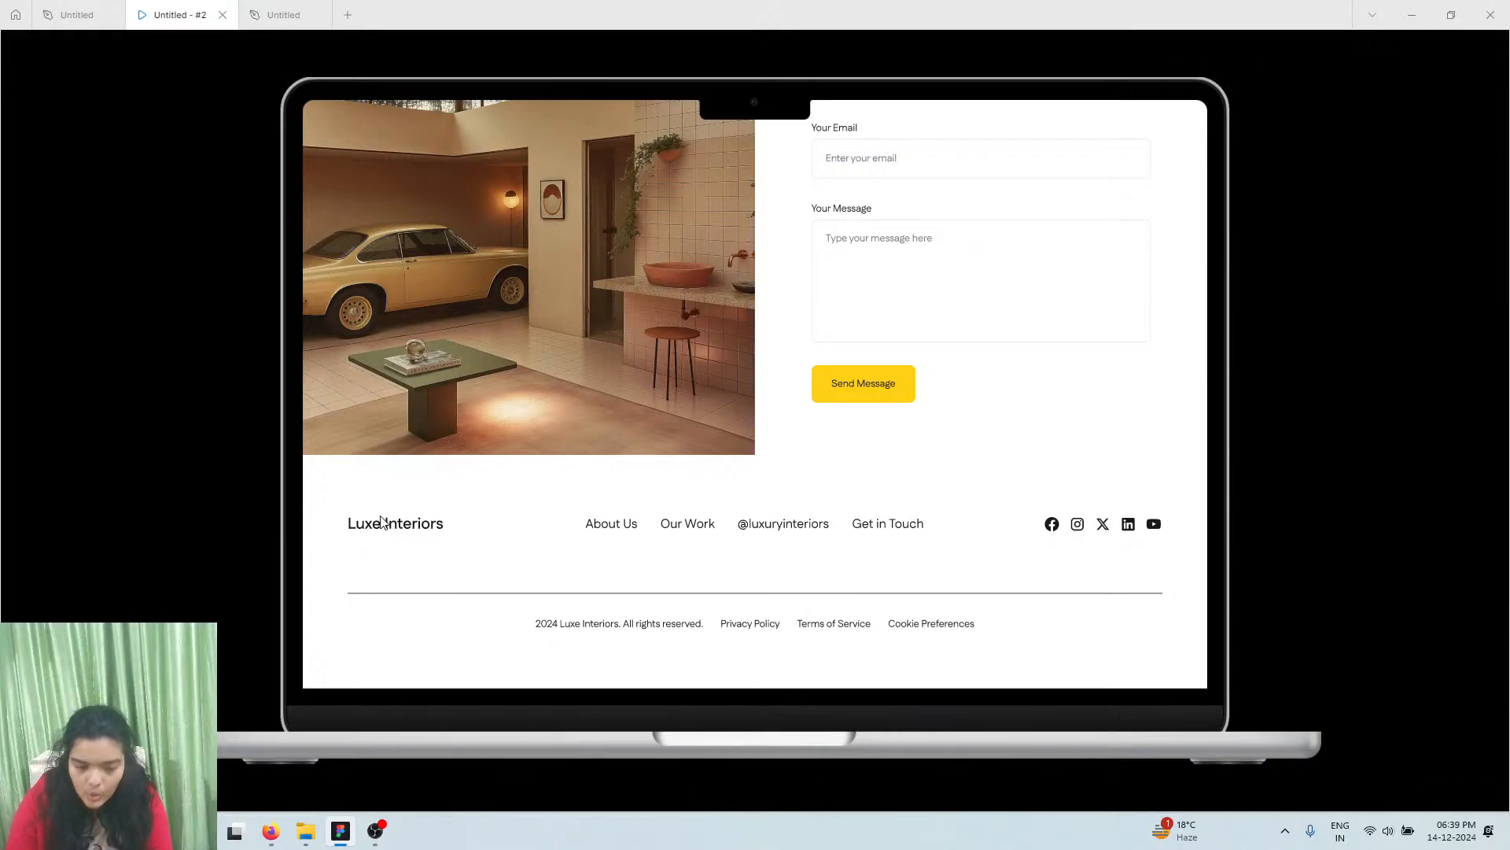
pyautogui.click(307, 13)
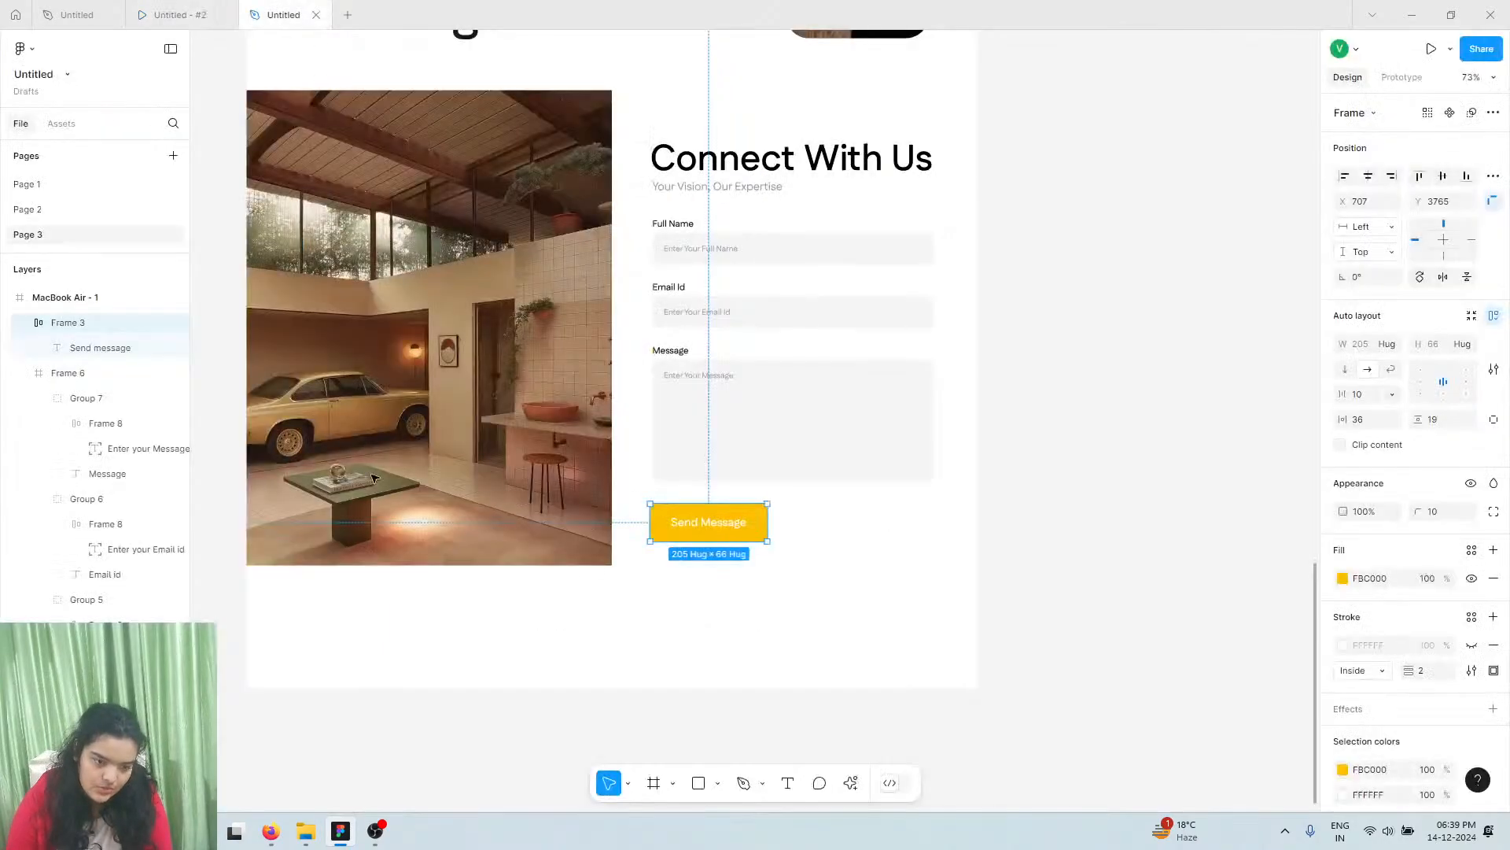
pyautogui.scroll(-2, 370, 519)
pyautogui.hscroll(-2, 314, 495)
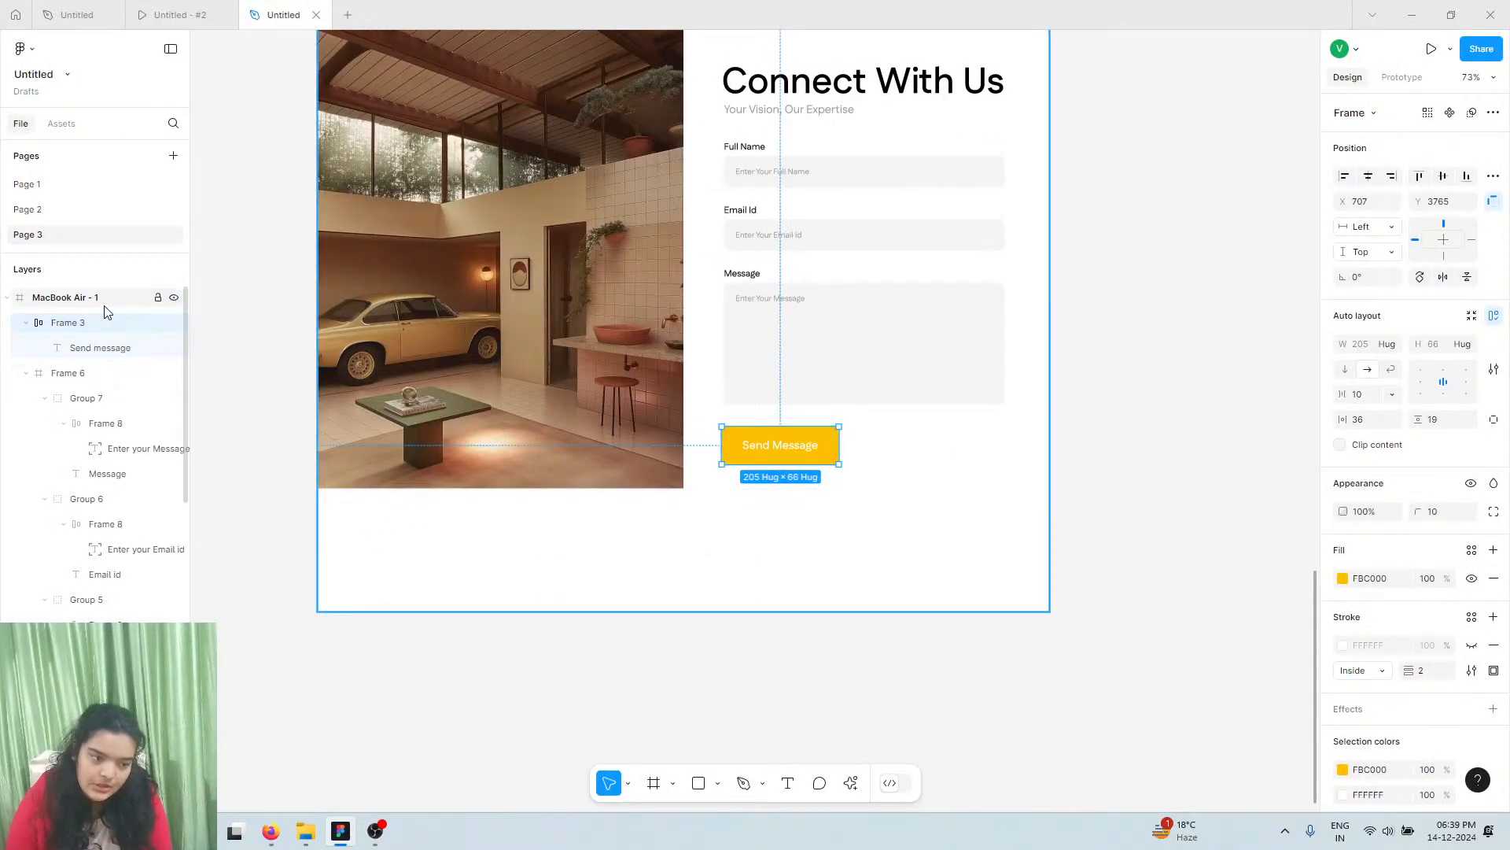
pyautogui.click(484, 578)
# Extend the page frame and draw a new frame below the contact section
pyautogui.moveTo(483, 677); pyautogui.dragTo(483, 678)
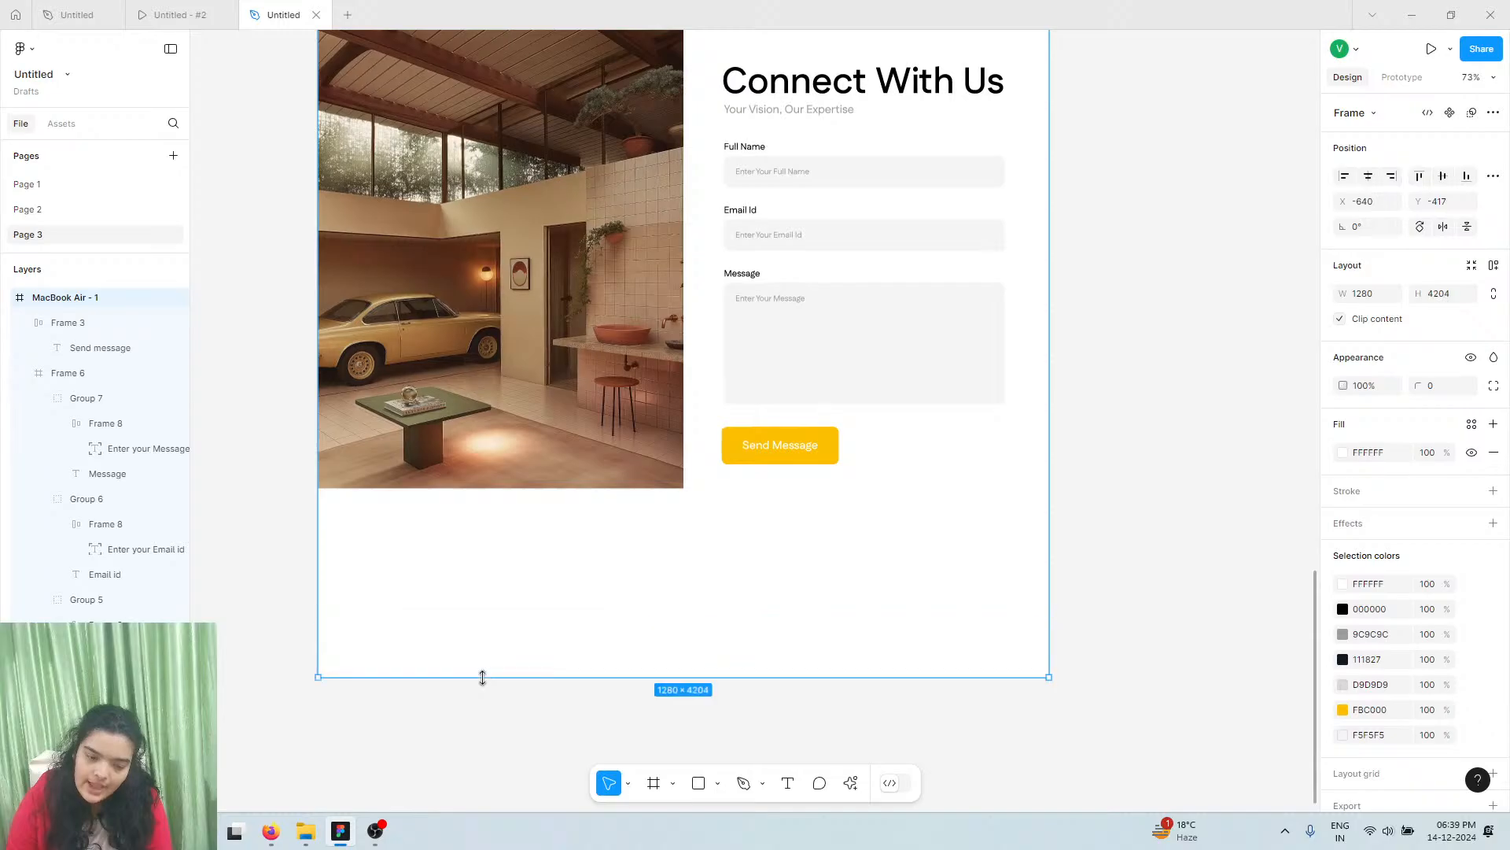
pyautogui.click(654, 792)
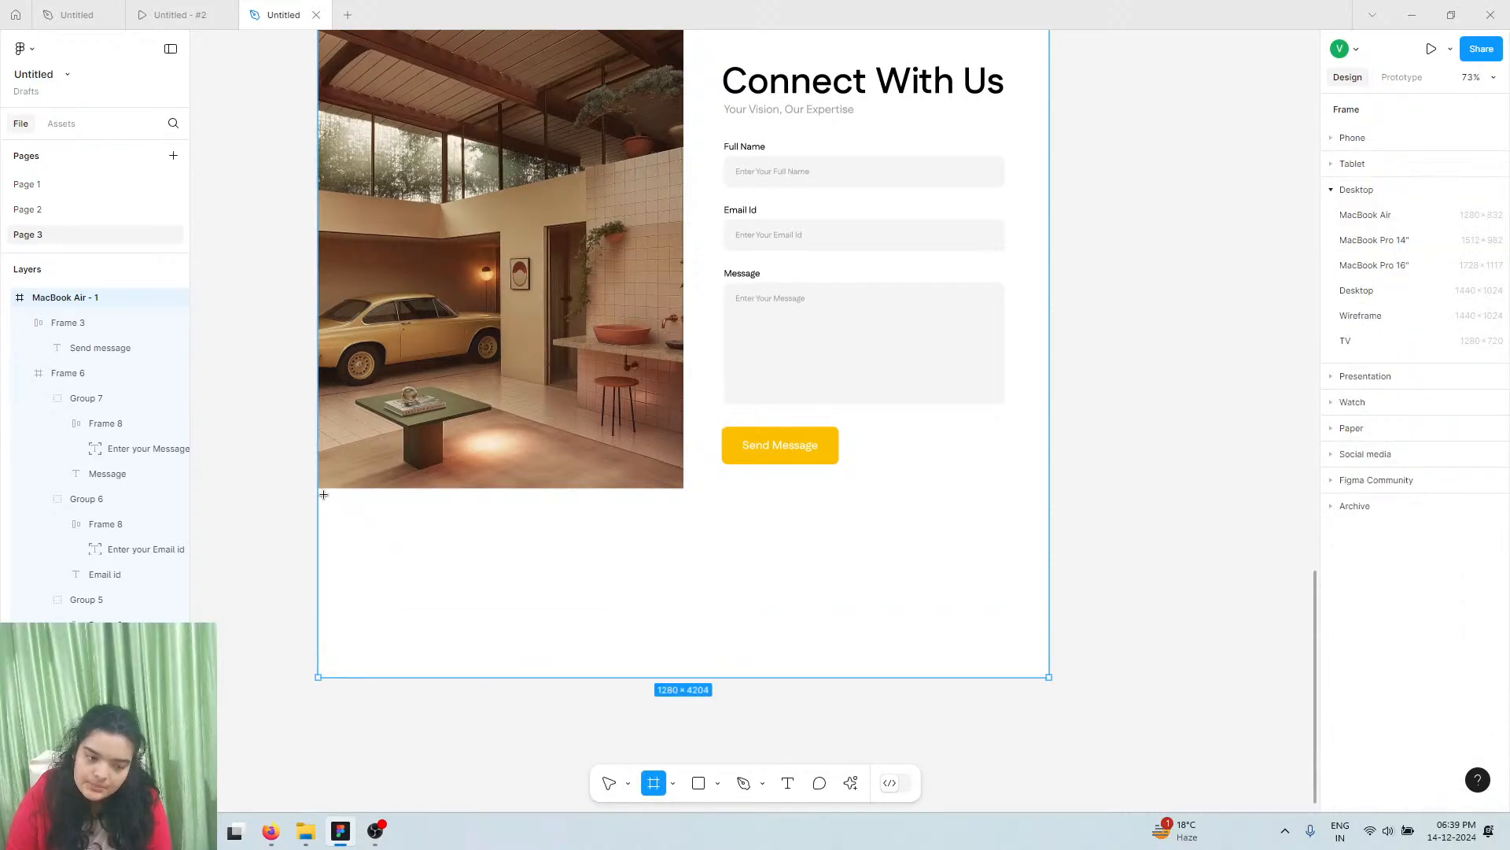
pyautogui.moveTo(319, 489); pyautogui.dragTo(1048, 669)
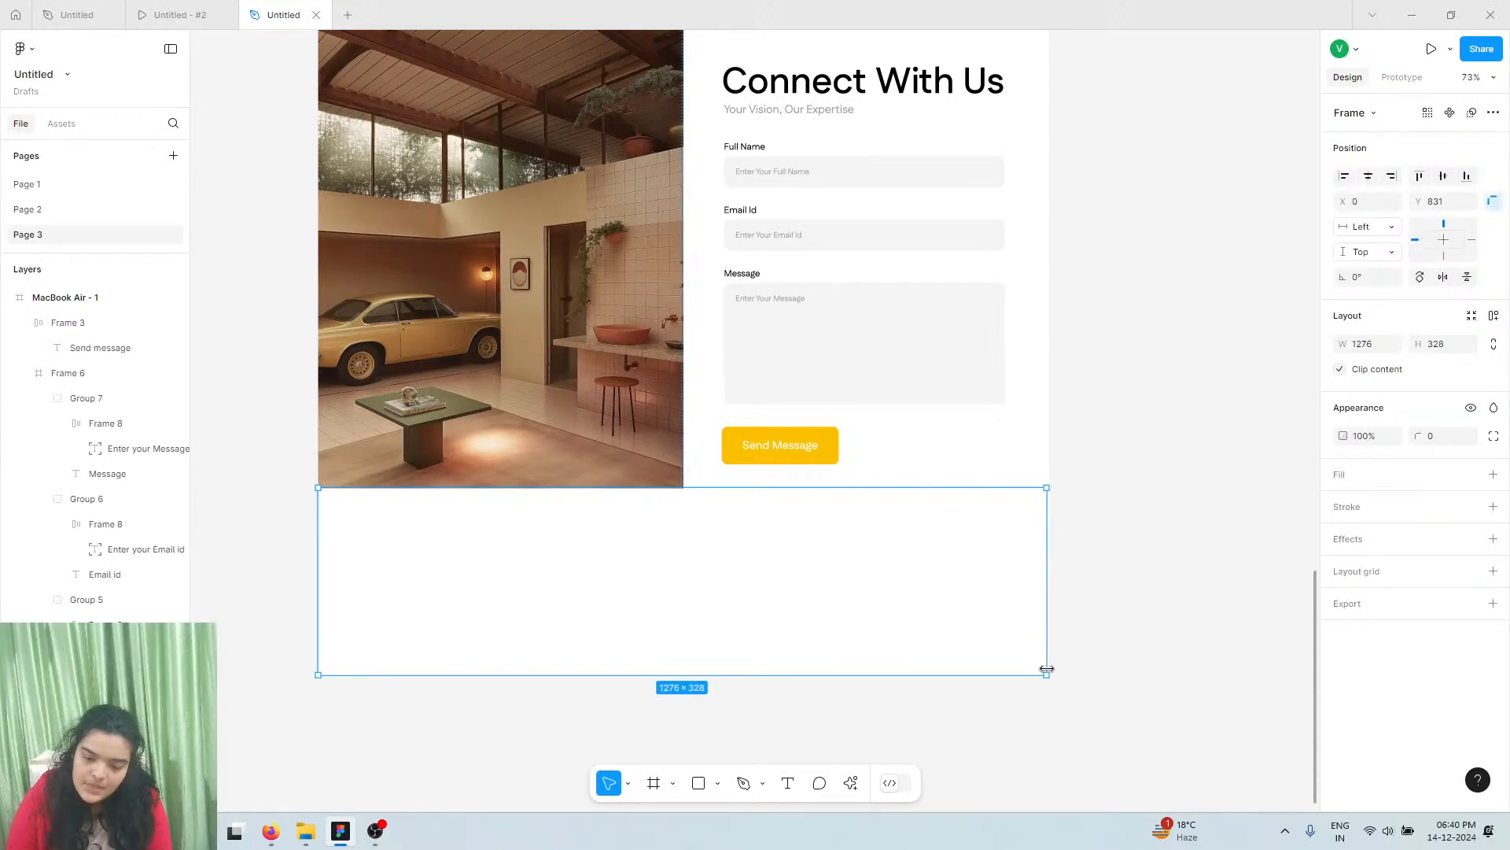
pyautogui.press('Delete')
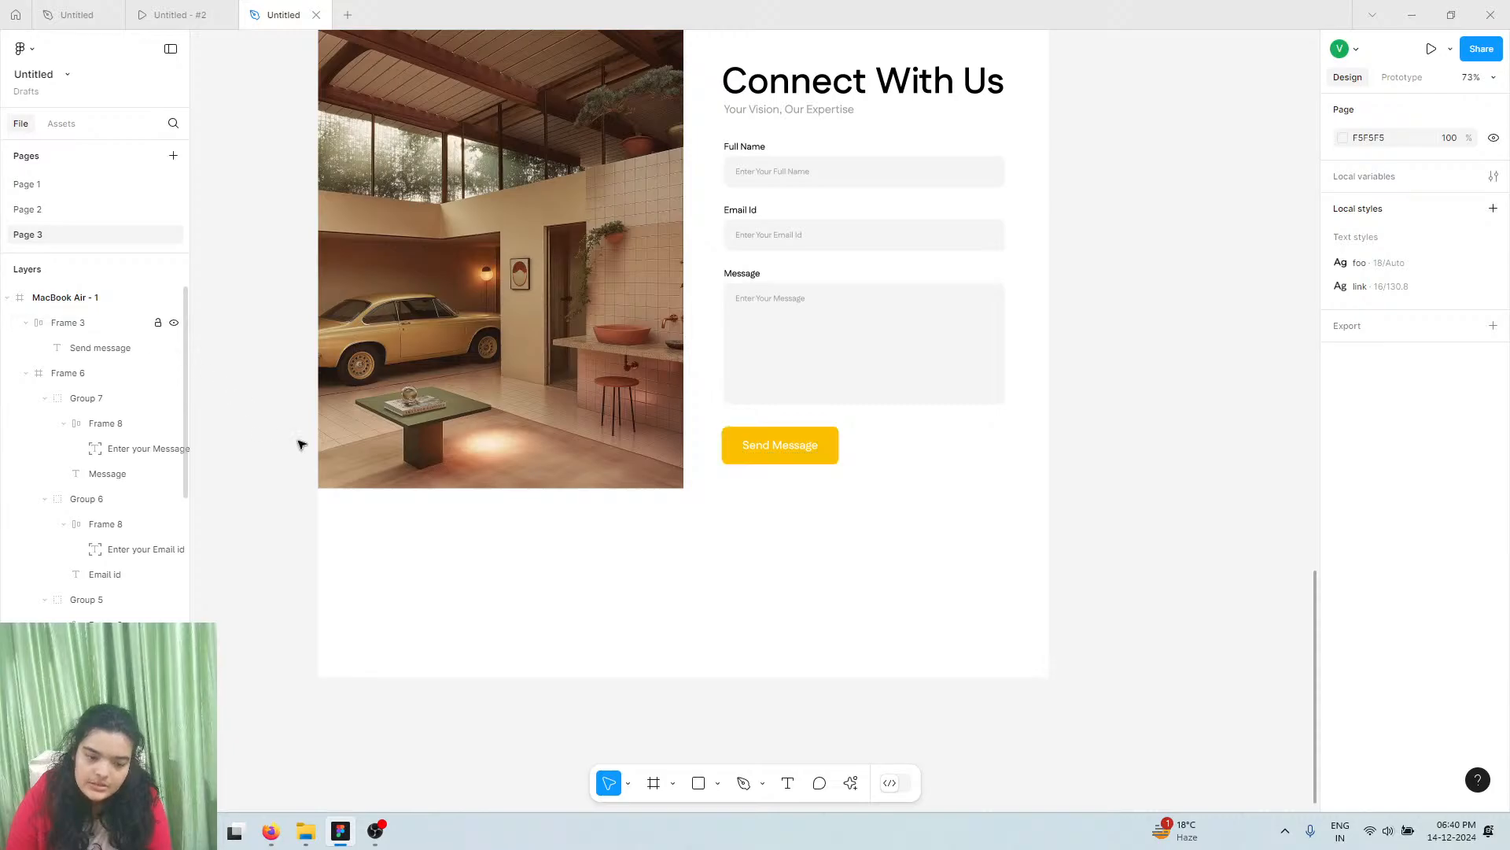
# Nest the new frame in MacBook Air - 1 at 1280×332 and compare with the prototype footer
pyautogui.click(352, 579)
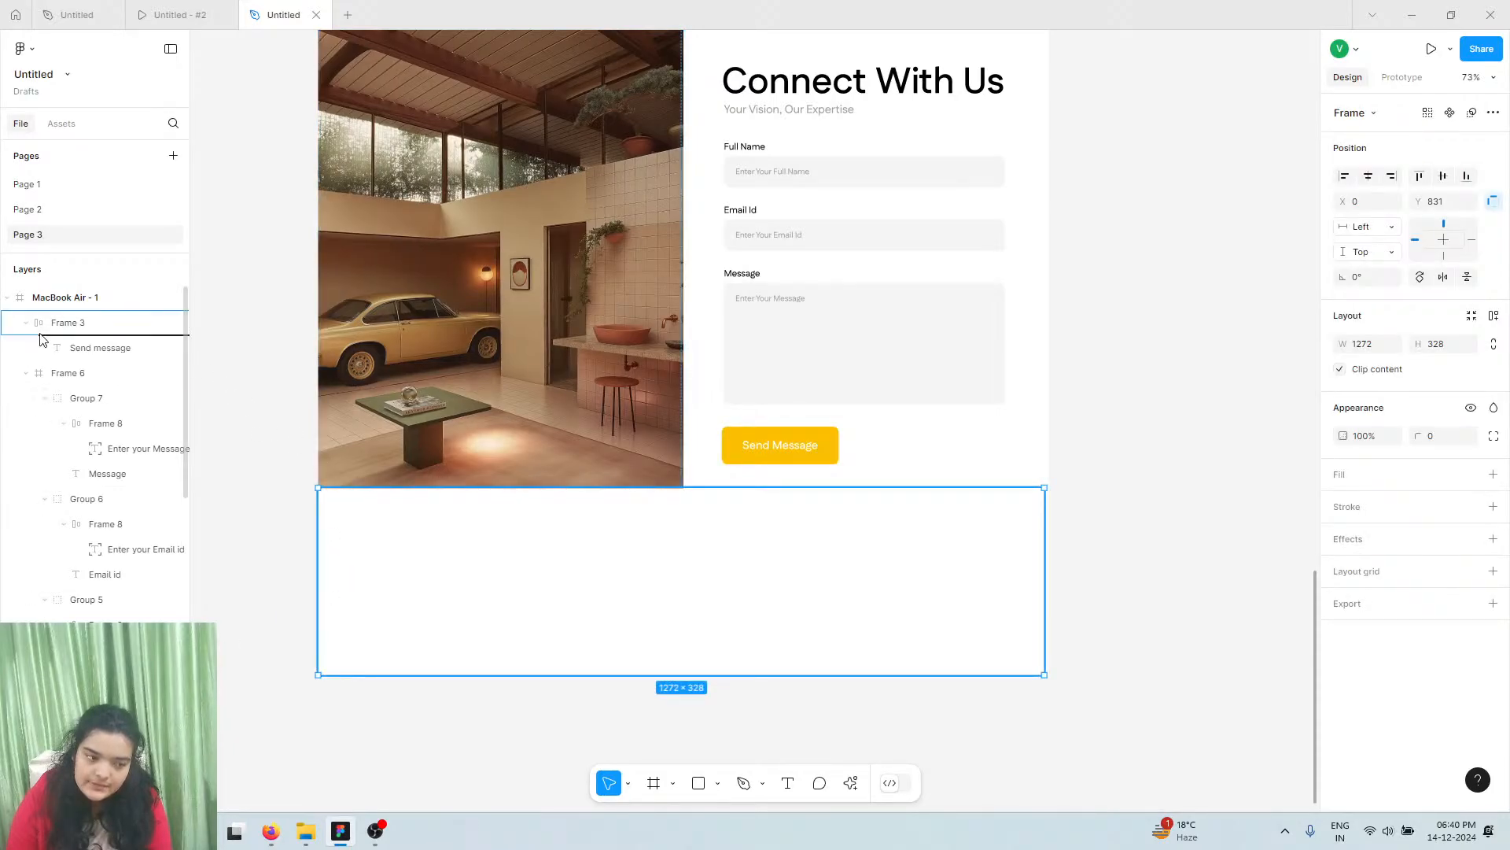
pyautogui.moveTo(53, 319); pyautogui.dragTo(54, 320)
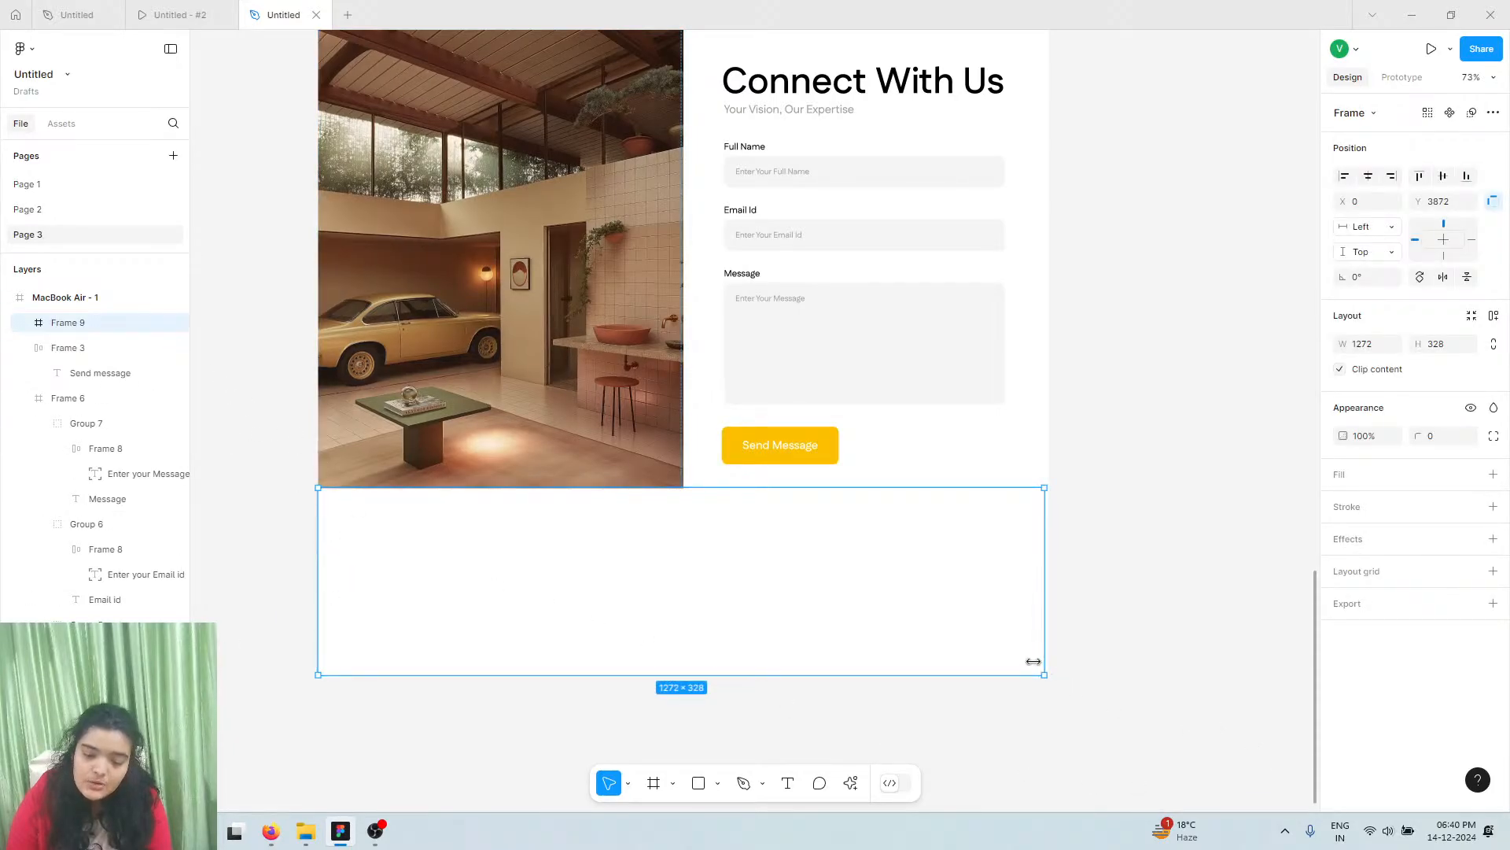
pyautogui.moveTo(1048, 676); pyautogui.dragTo(1052, 679)
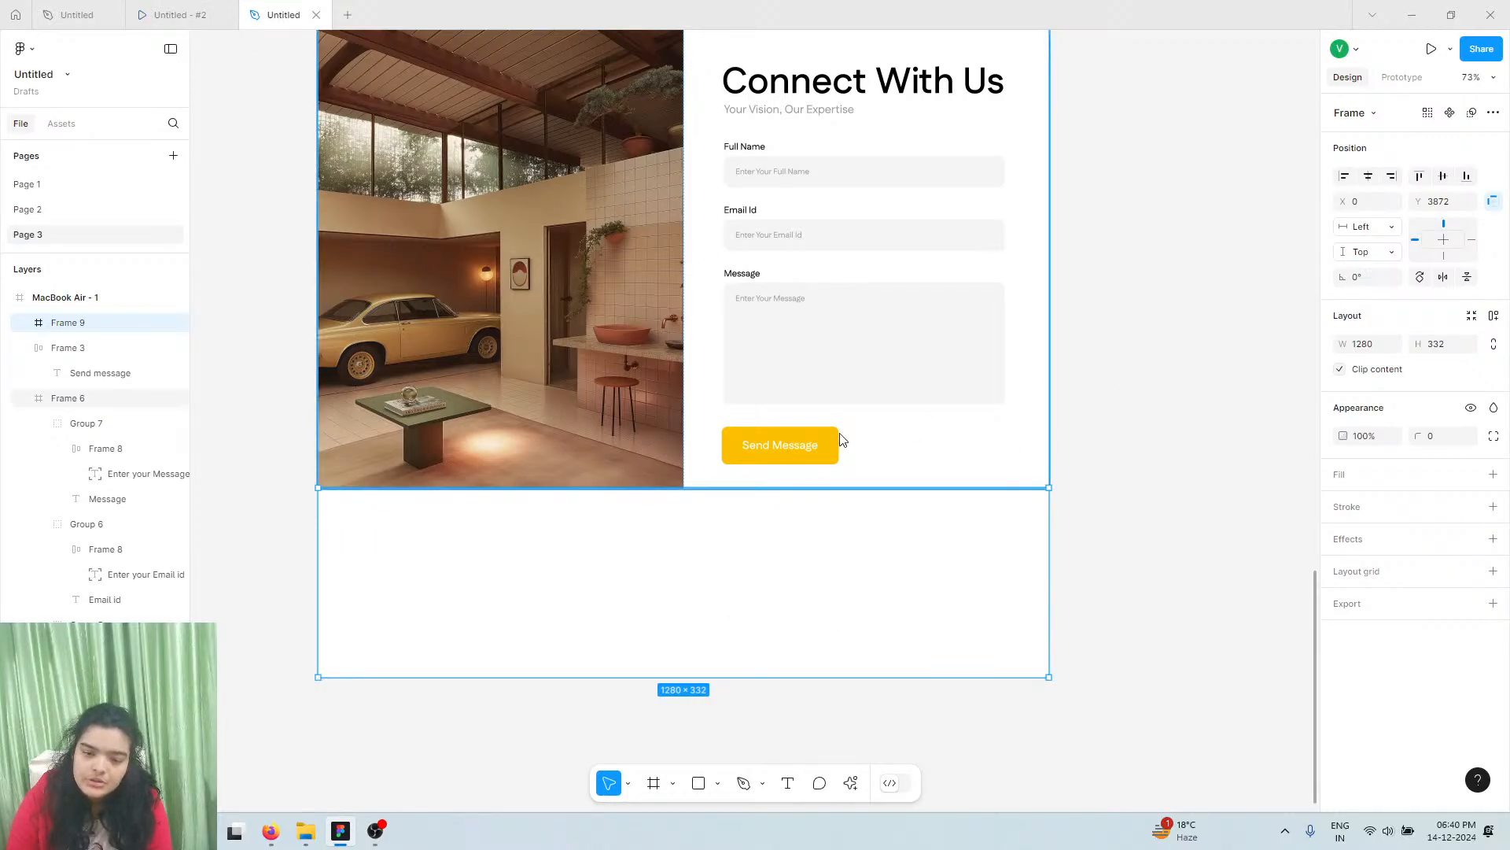
pyautogui.click(211, 6)
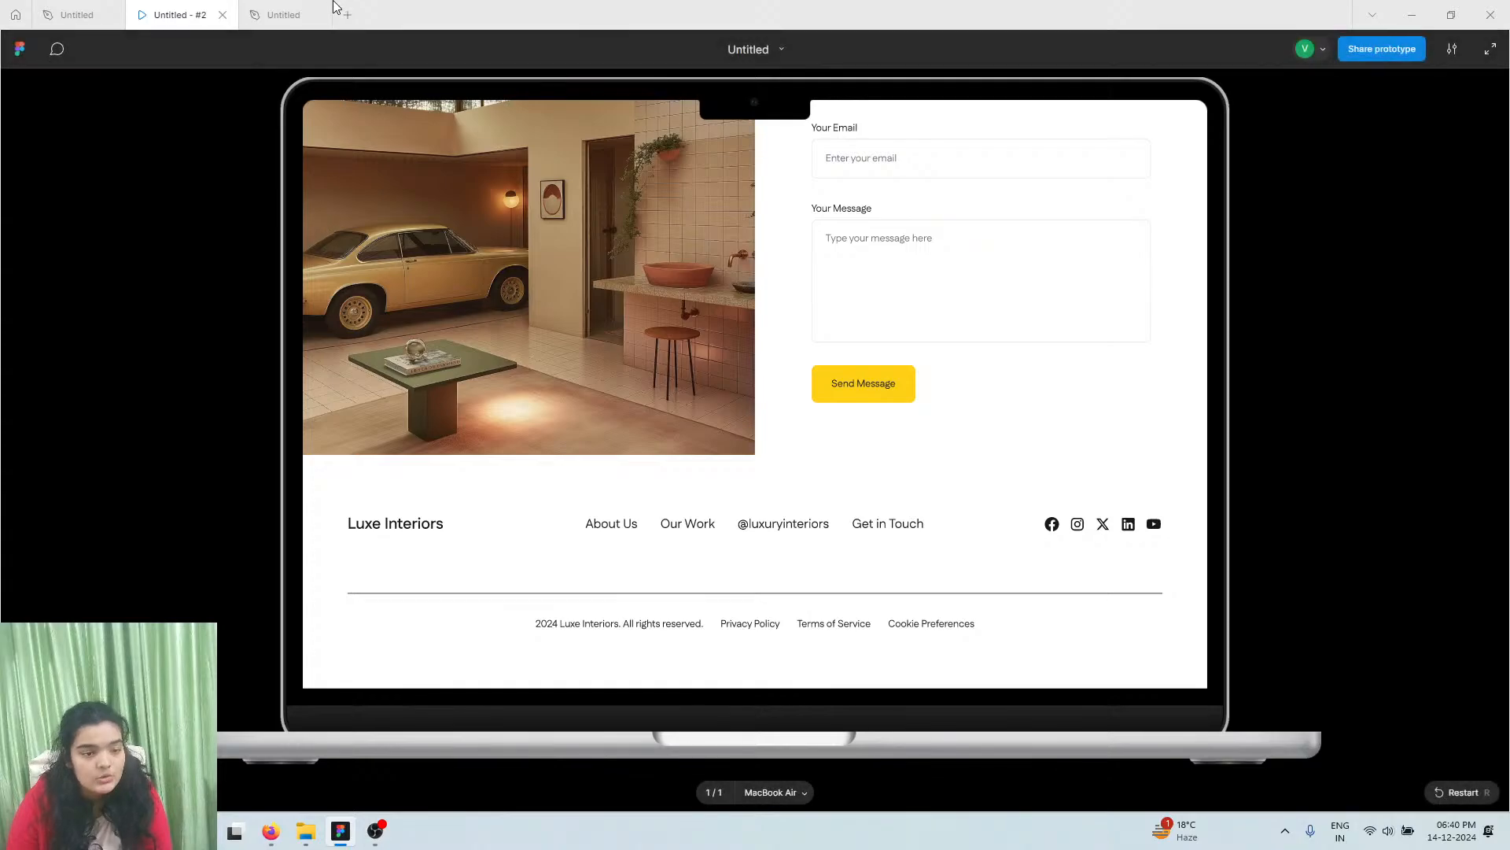
# Paste a copy of the hero's Luxe Interiors logo at the footer's left and recolour it 111827
pyautogui.click(283, 14)
pyautogui.scroll(15, 549, 404)
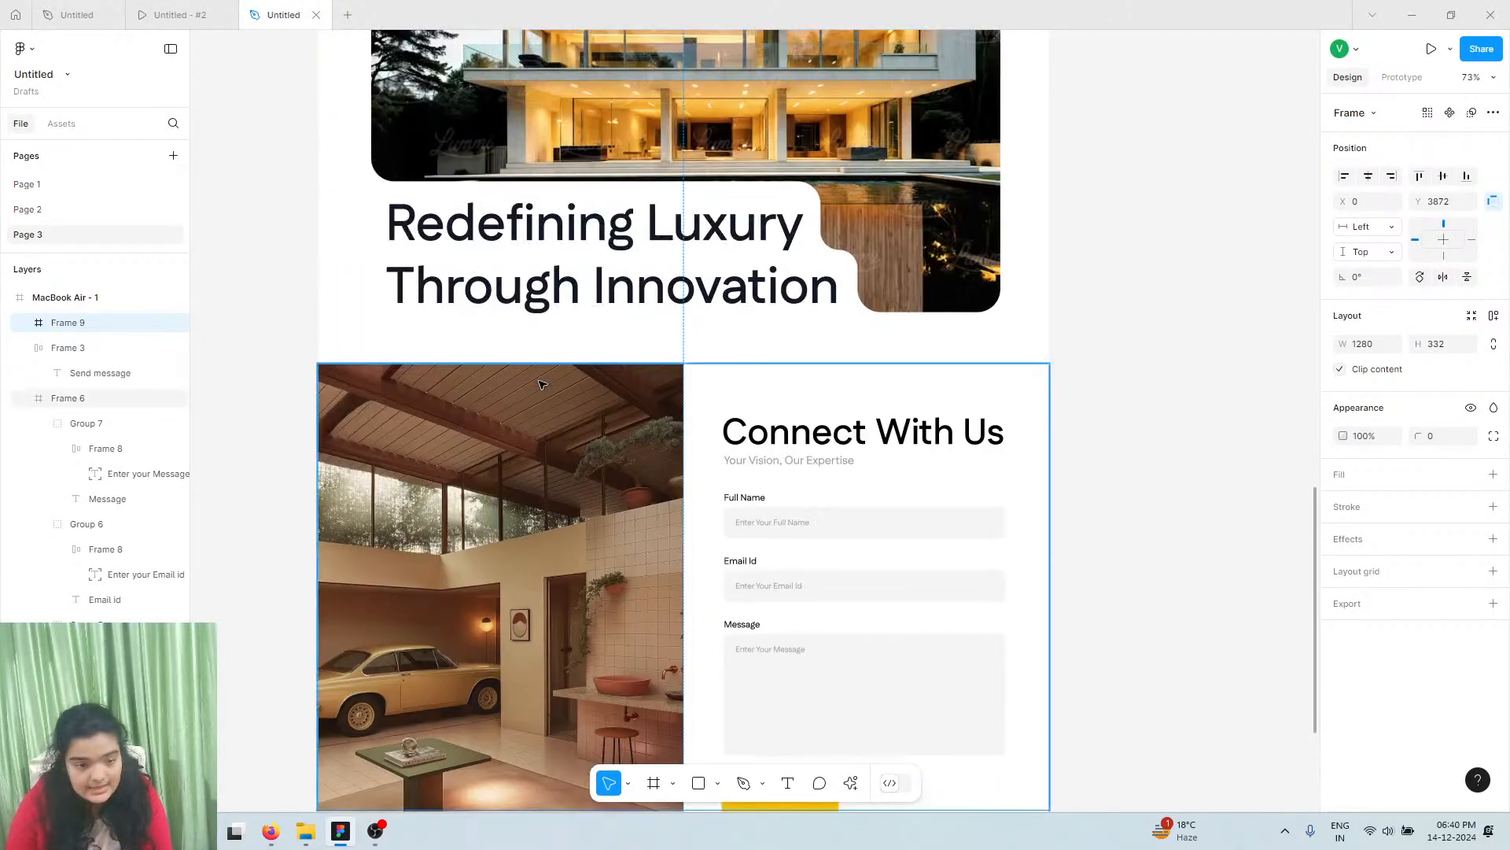
pyautogui.scroll(10, 541, 384)
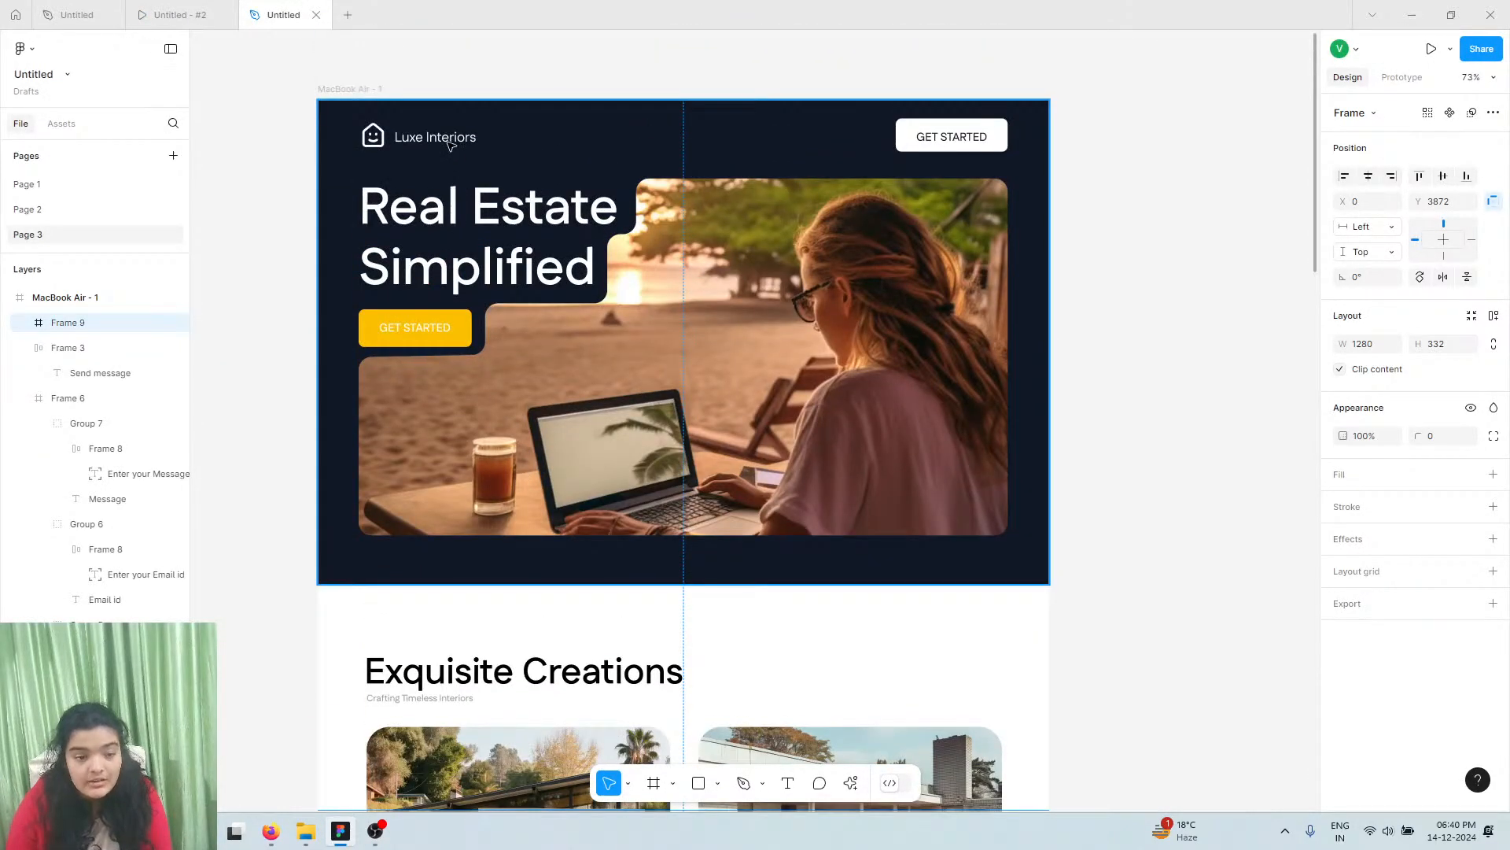
pyautogui.click(450, 144)
pyautogui.click(450, 144)
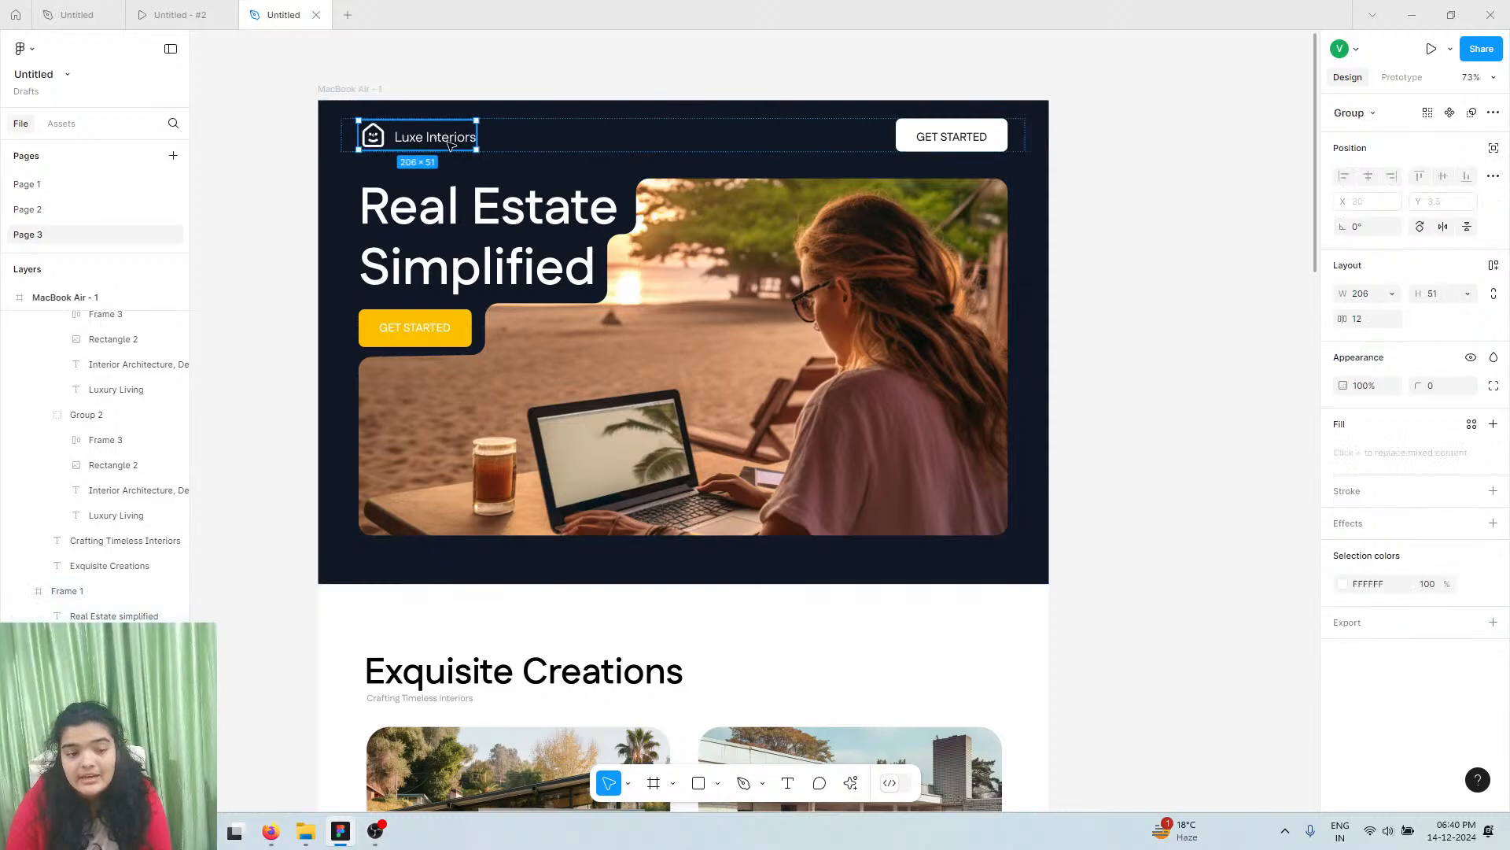
pyautogui.scroll(-1, 470, 462)
pyautogui.scroll(-20, 470, 463)
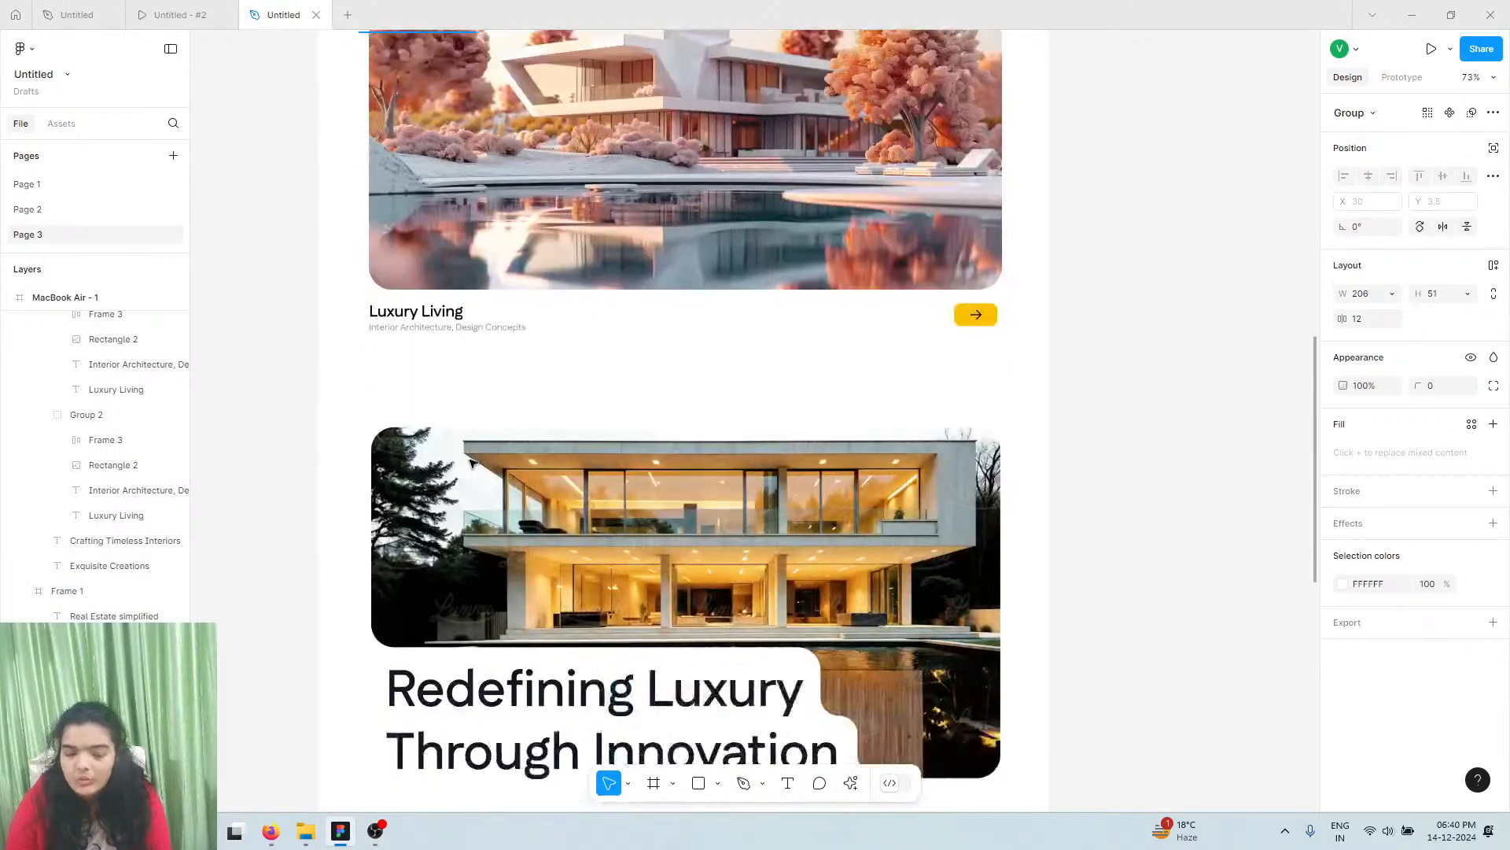
pyautogui.scroll(-4, 472, 463)
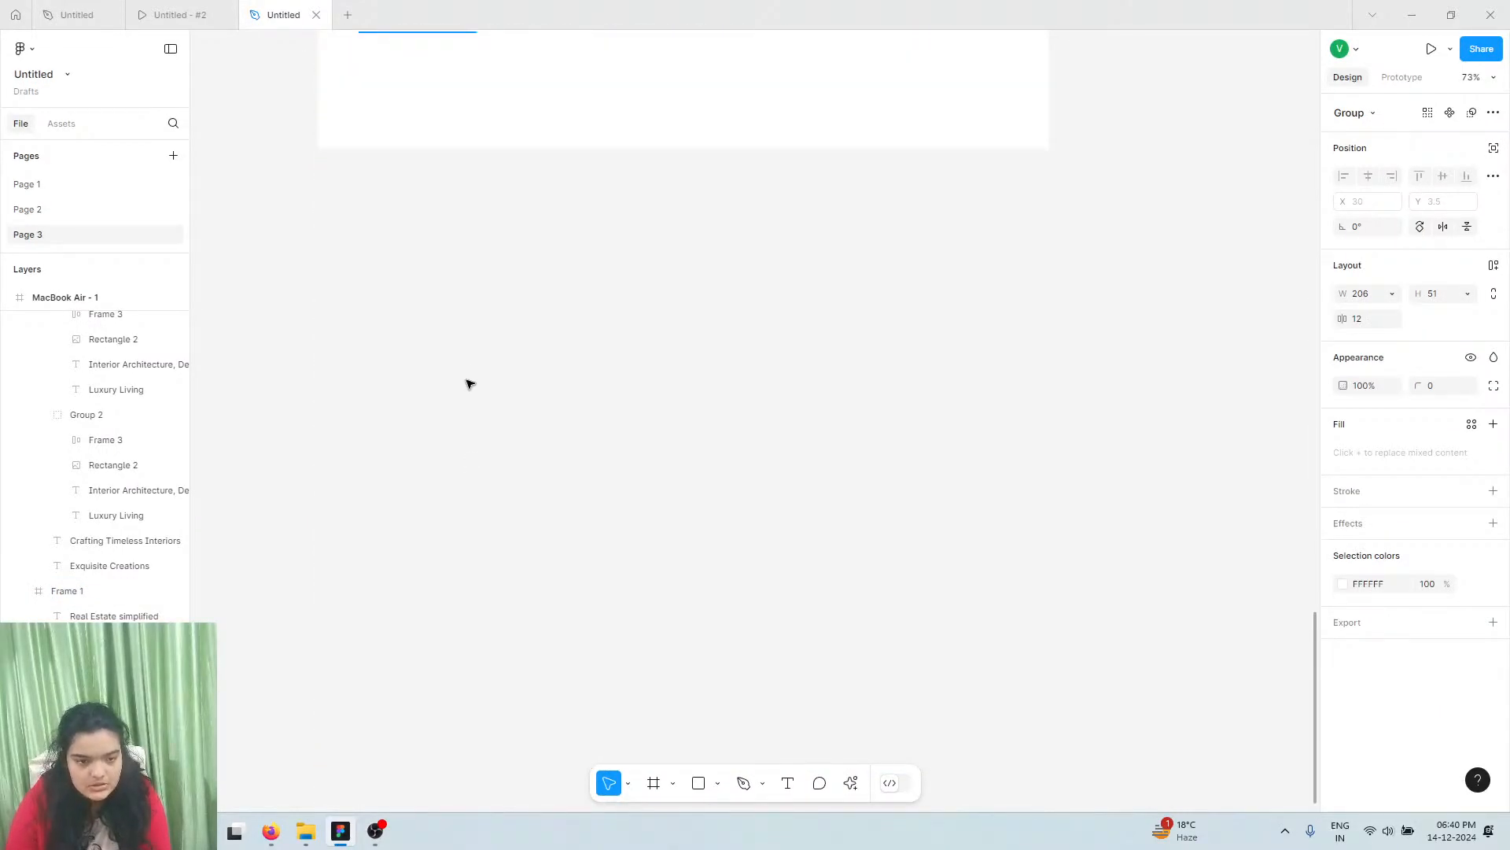
pyautogui.hotkey('ctrl', 'v')
pyautogui.scroll(3, 472, 388)
pyautogui.moveTo(735, 611); pyautogui.dragTo(424, 220)
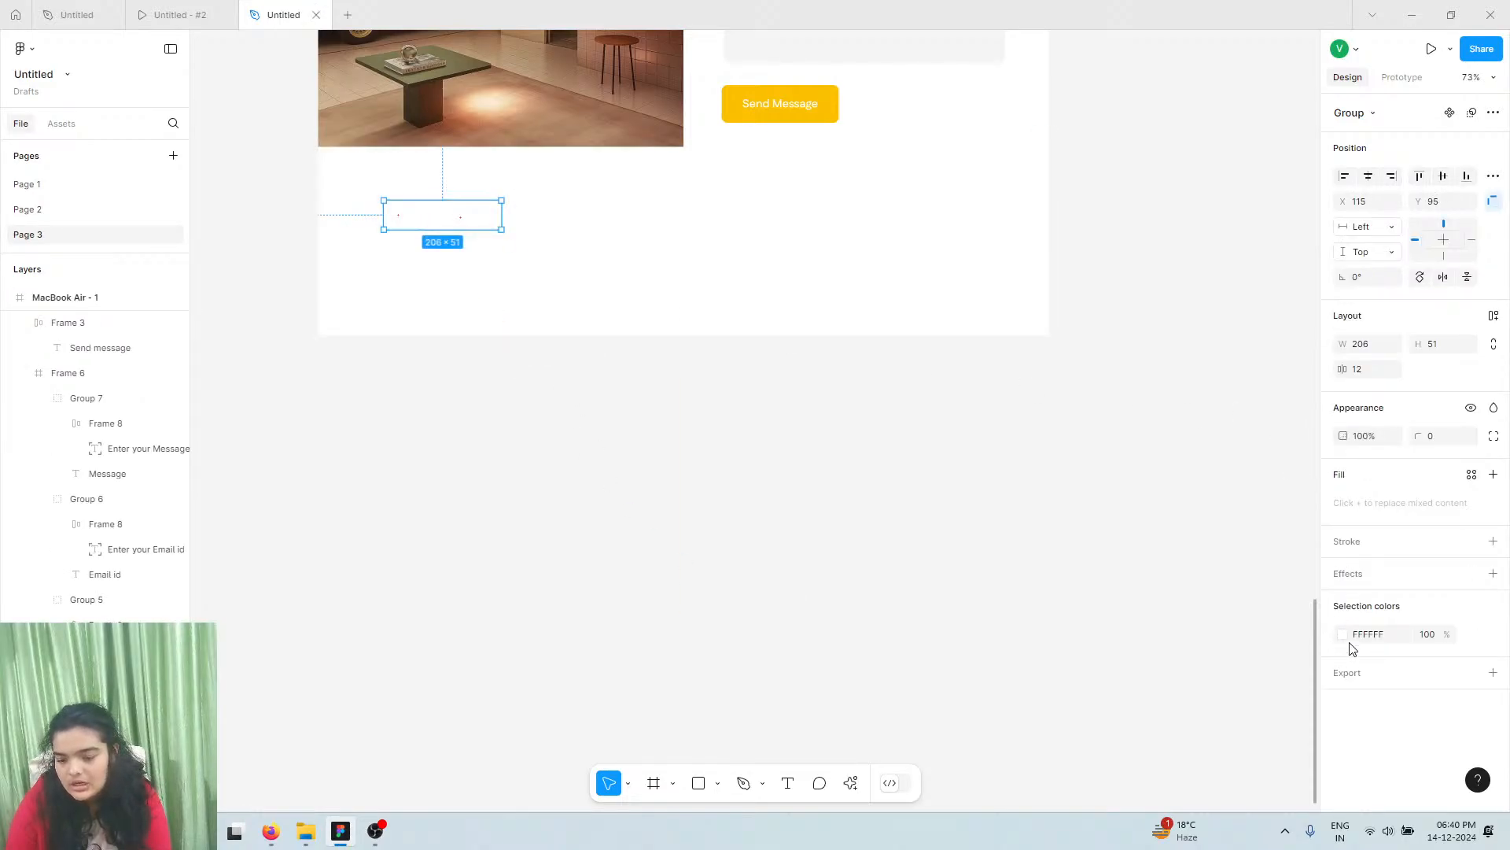
pyautogui.click(1343, 634)
pyautogui.click(1207, 733)
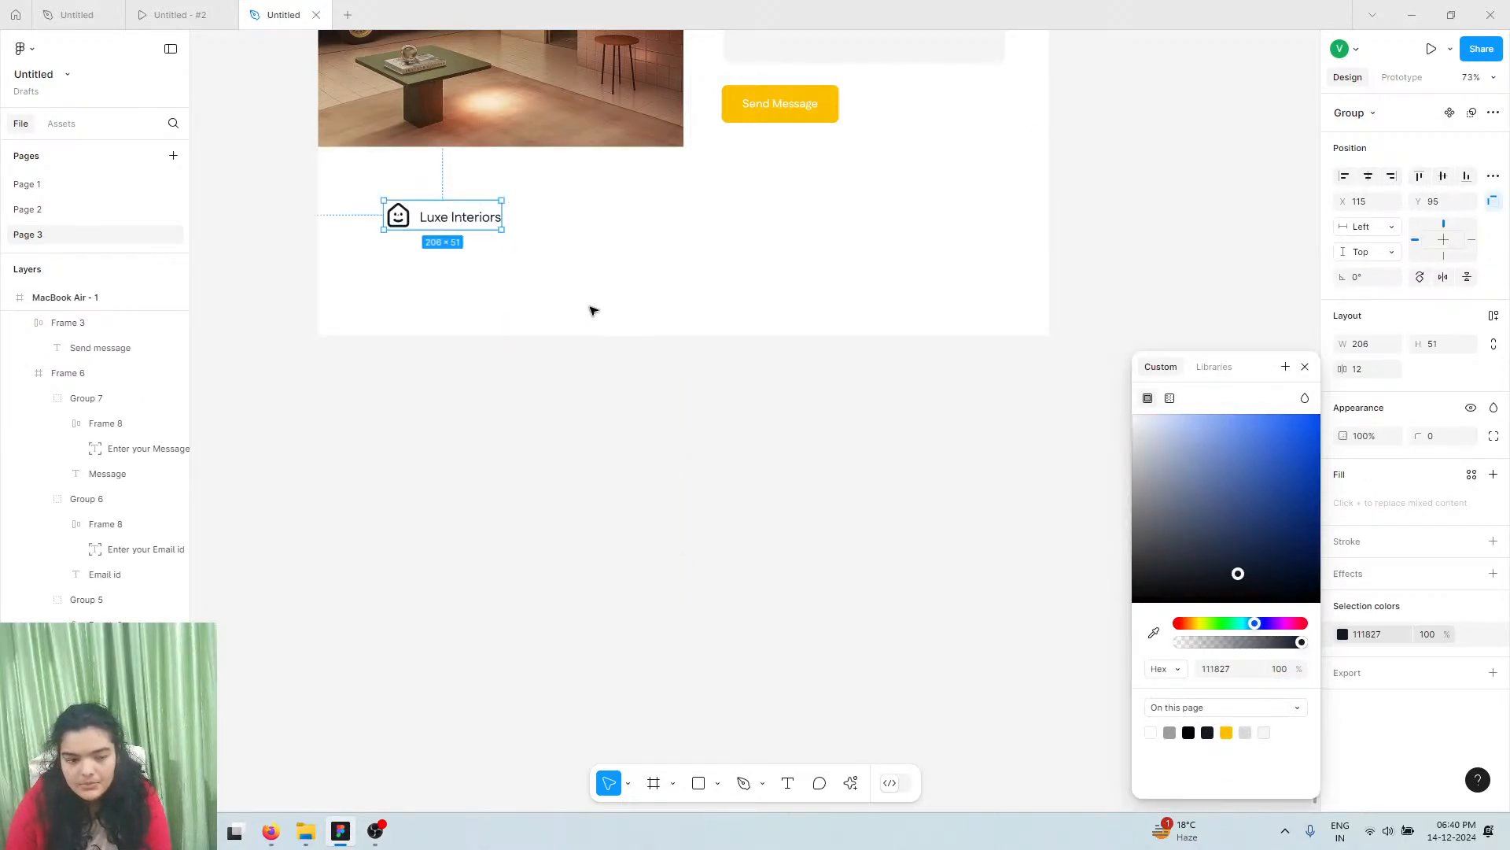
# Set the footer's Luxe Interiors text size to 28
pyautogui.scroll(5, 396, 203)
pyautogui.scroll(1, 425, 232)
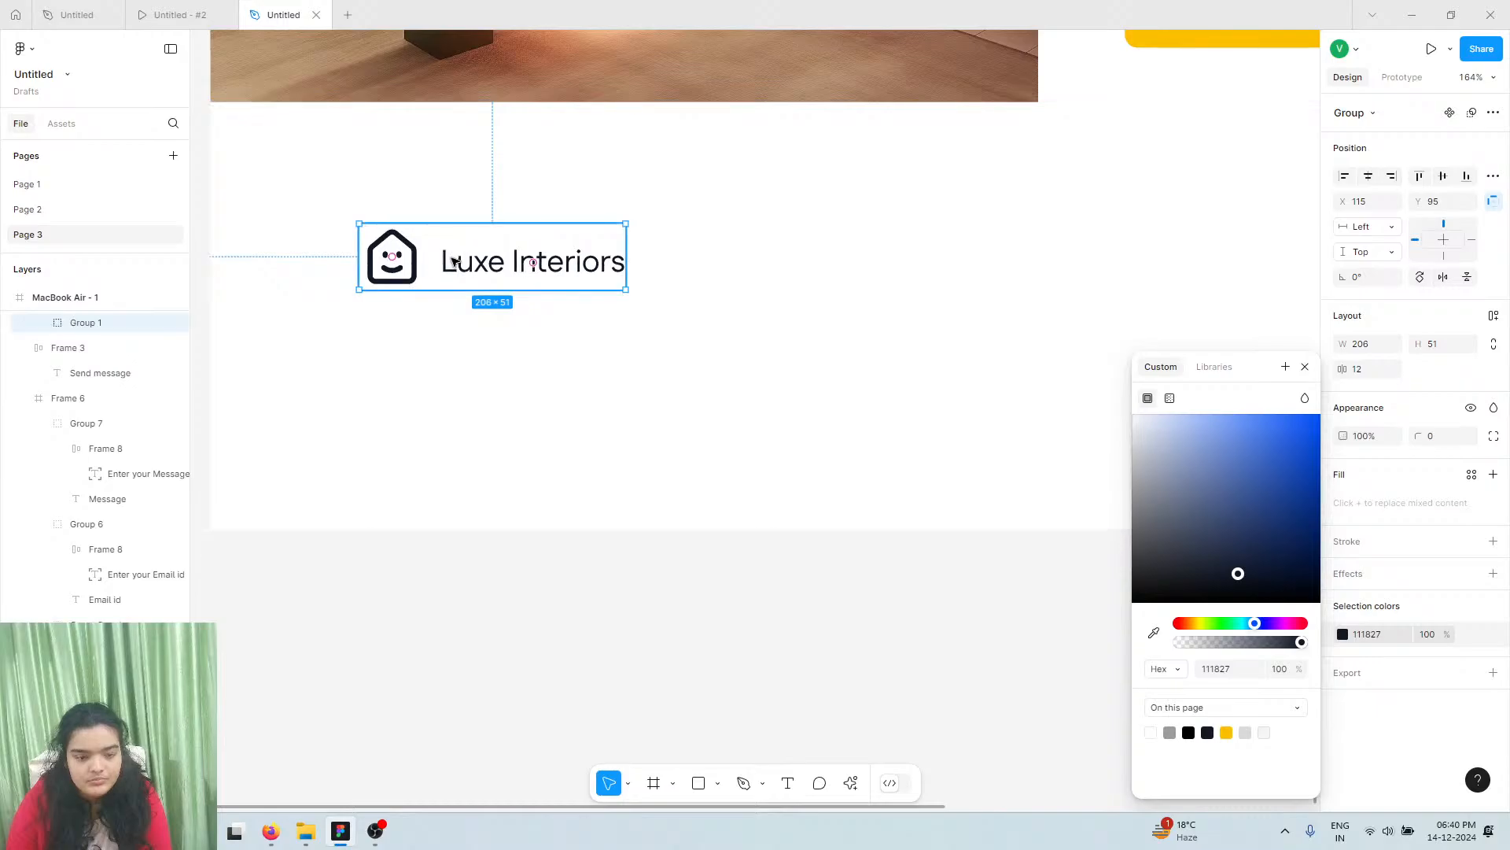
pyautogui.doubleClick(454, 261)
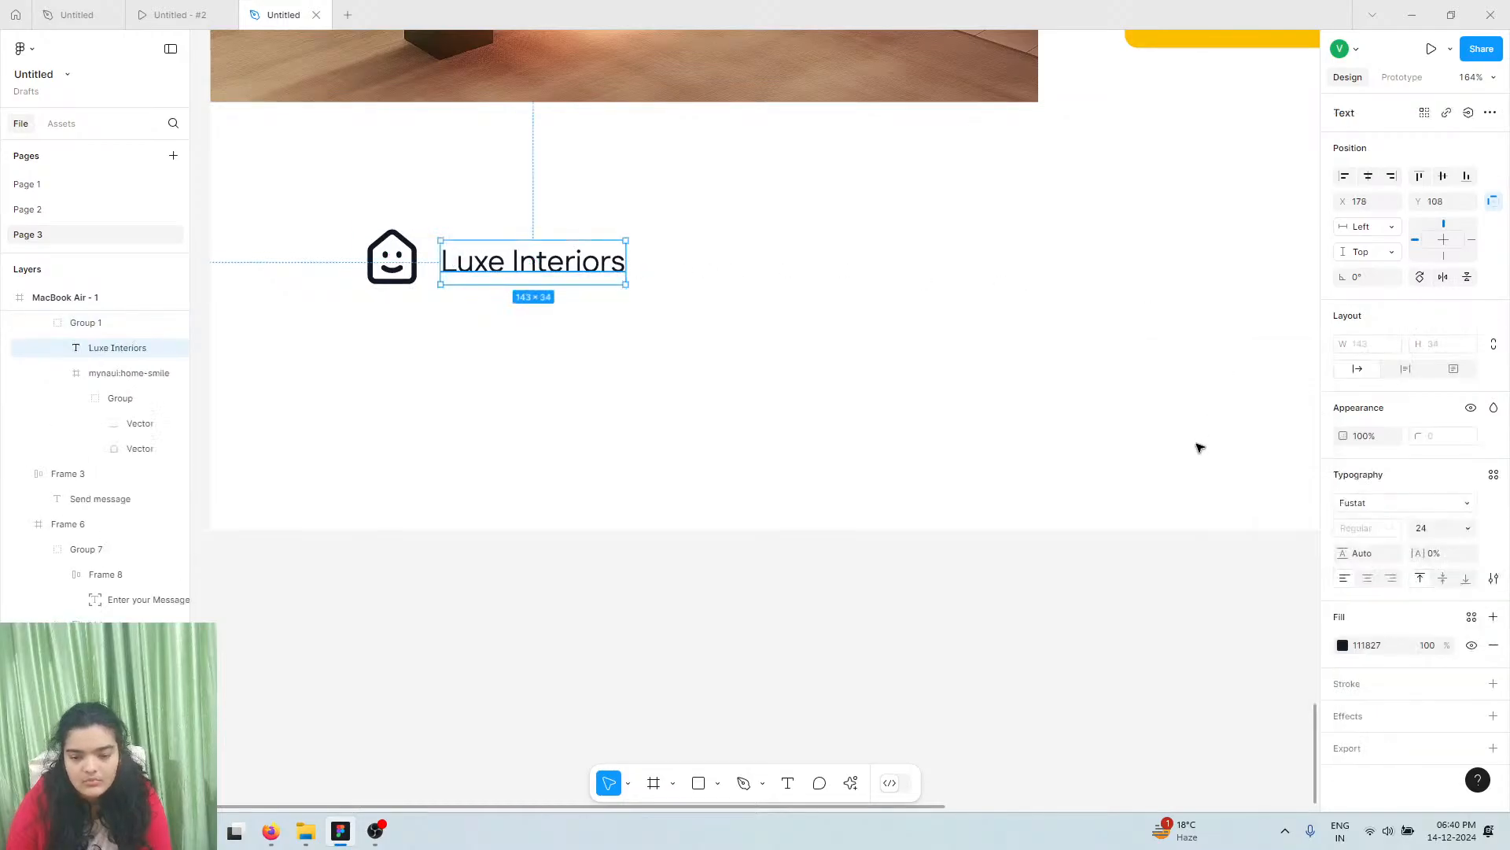
pyautogui.click(1472, 531)
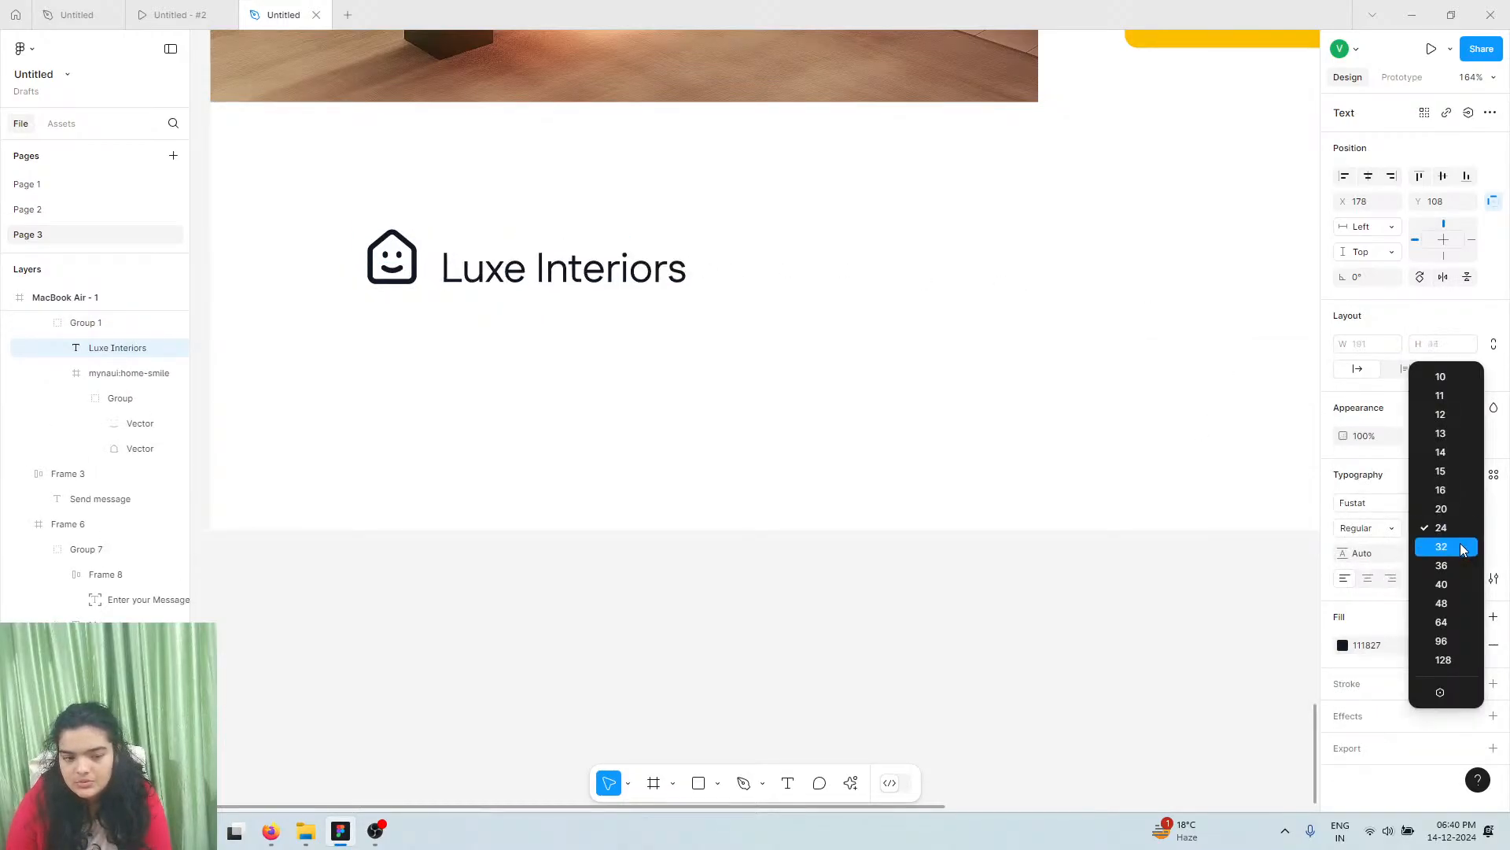
pyautogui.click(1462, 546)
pyautogui.click(1447, 528)
pyautogui.write('2')
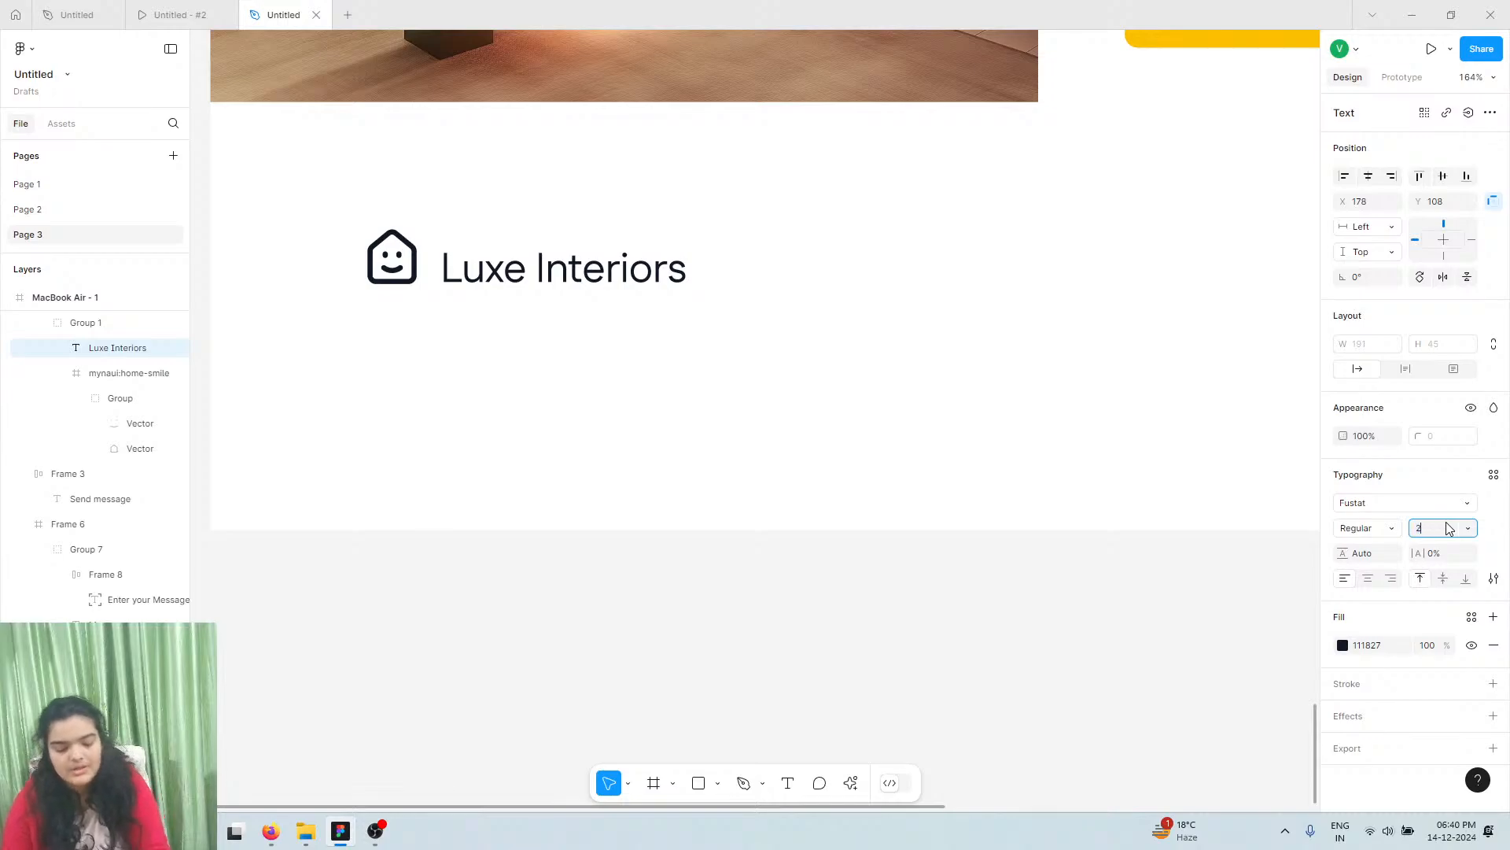
pyautogui.write('8')
pyautogui.press('Return')
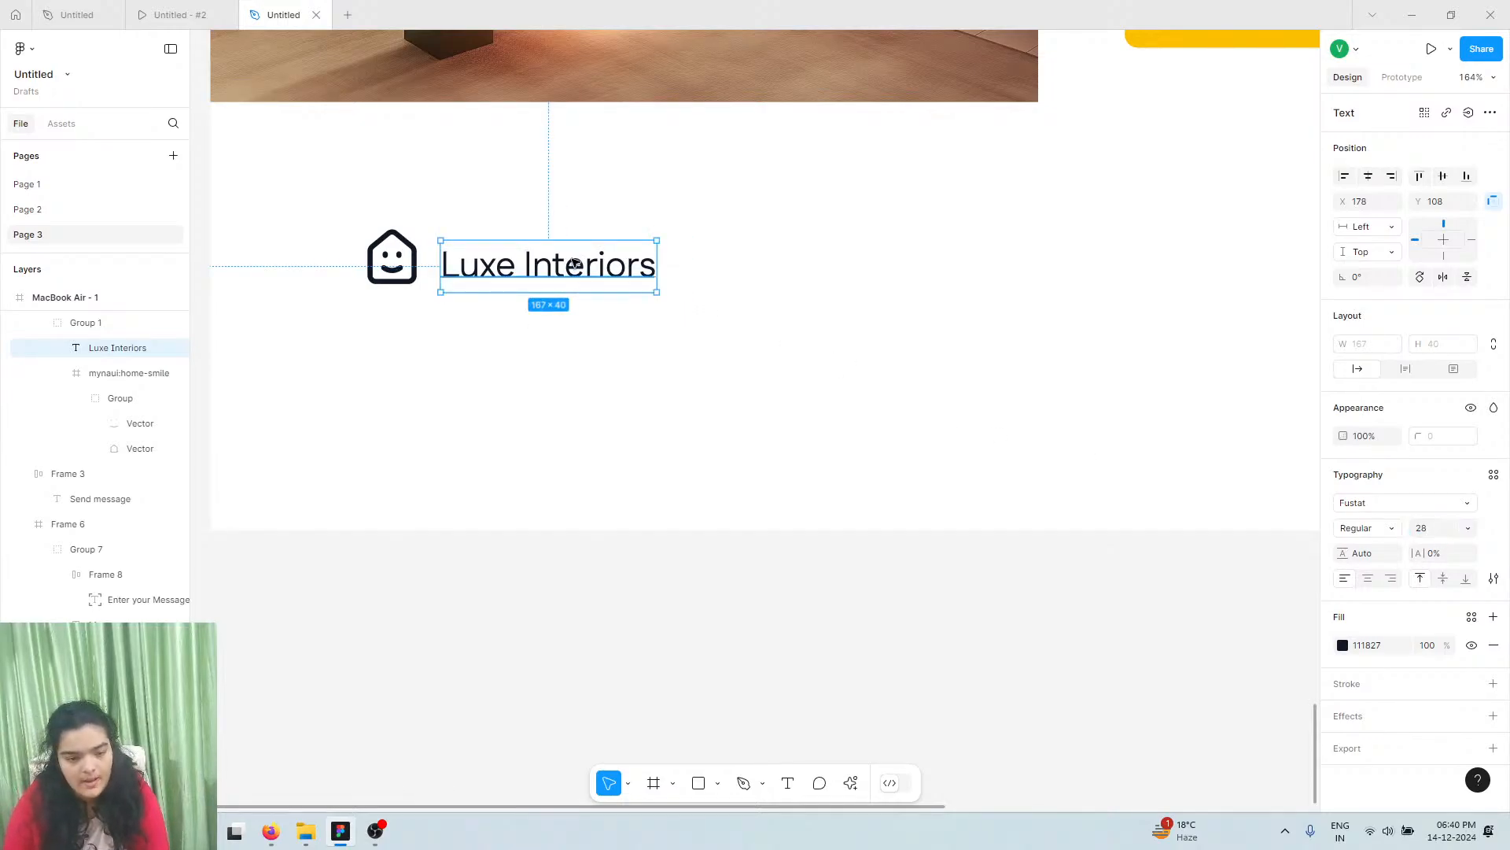
# Group the home icon with the Luxe Interiors text and move the logo up-left
pyautogui.moveTo(575, 264); pyautogui.dragTo(577, 261)
pyautogui.keyDown('shift'); pyautogui.click(437, 271); pyautogui.keyUp('shift')
pyautogui.hotkey('ctrl', 'g')
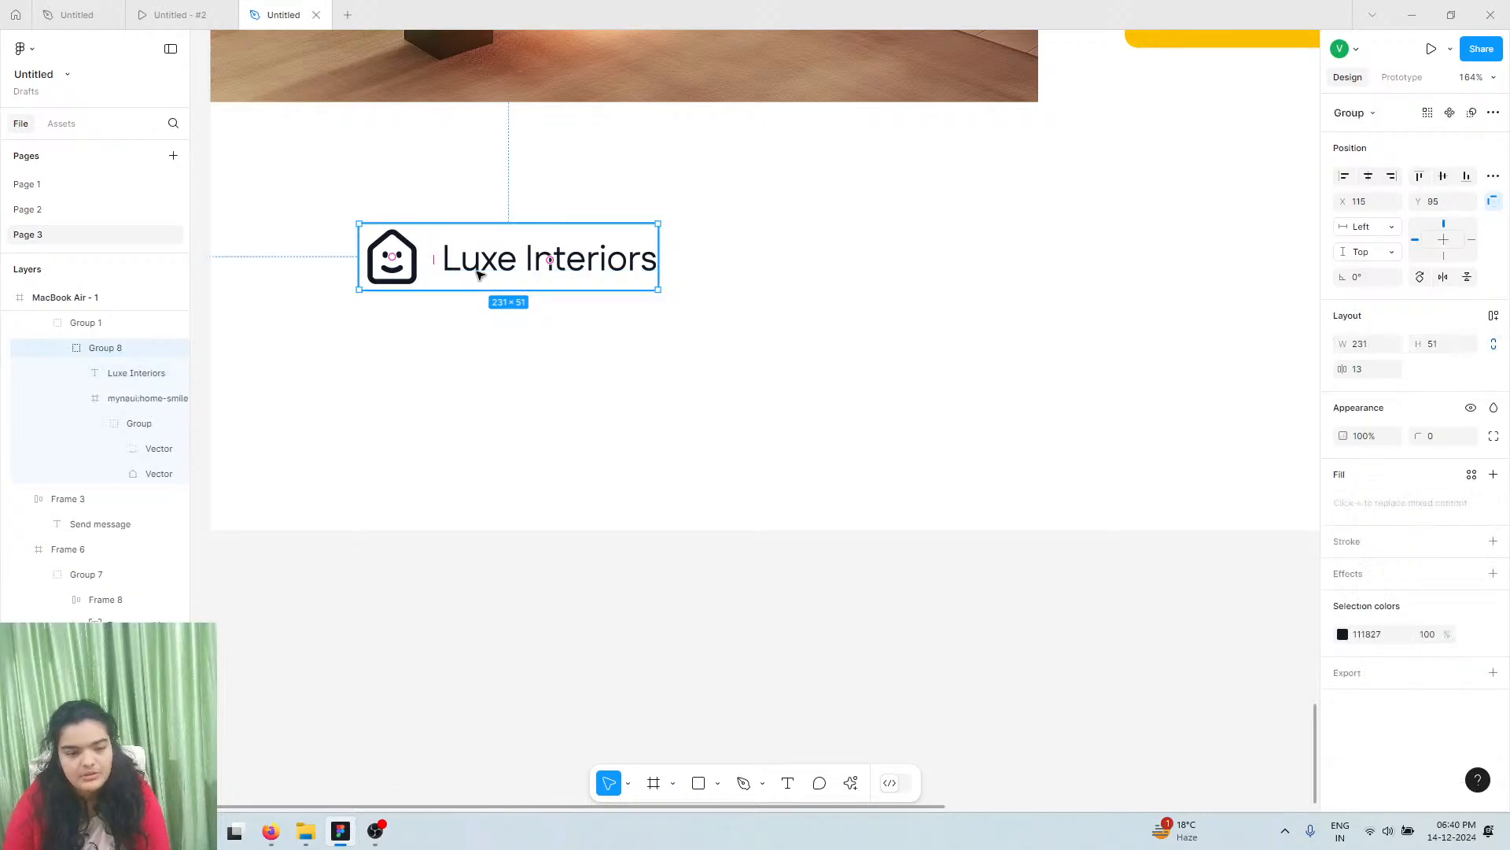
pyautogui.moveTo(477, 273); pyautogui.dragTo(462, 243)
# Make the footer's Luxe Interiors logo text SemiBold
pyautogui.doubleClick(460, 243)
pyautogui.click(197, 14)
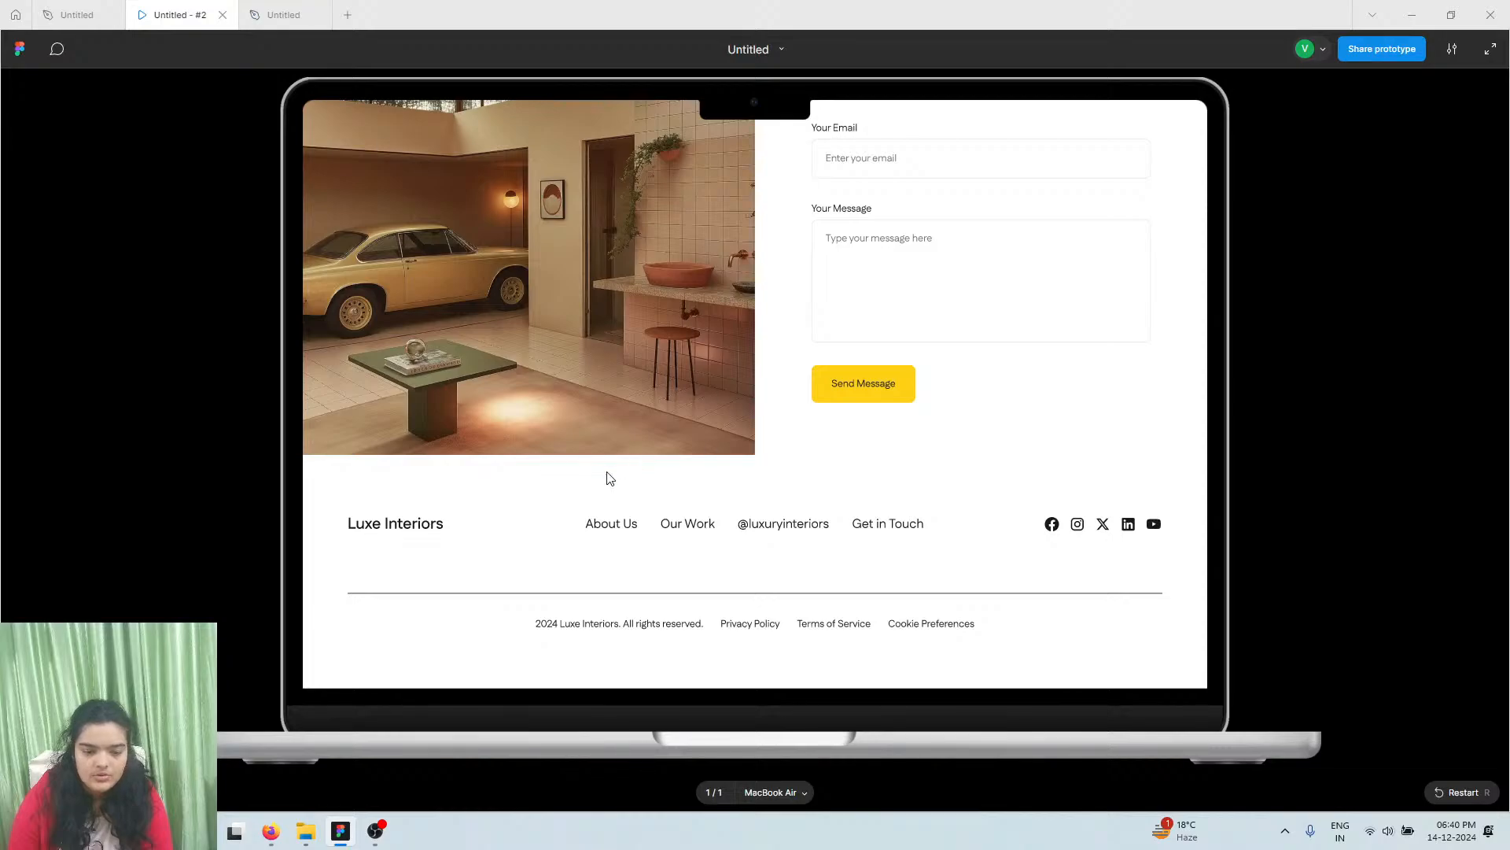
pyautogui.click(283, 15)
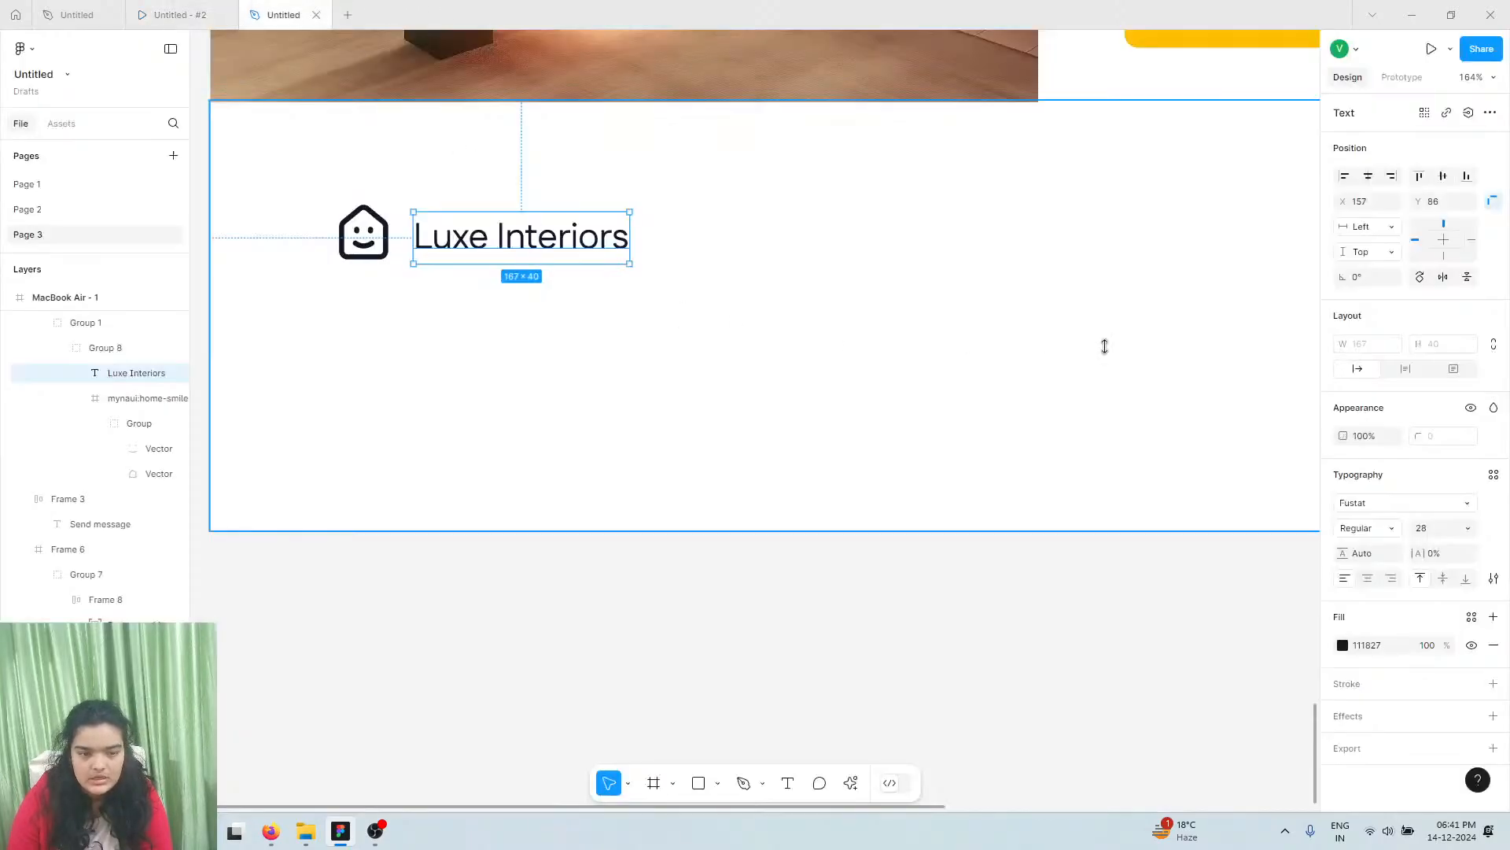
pyautogui.click(1358, 541)
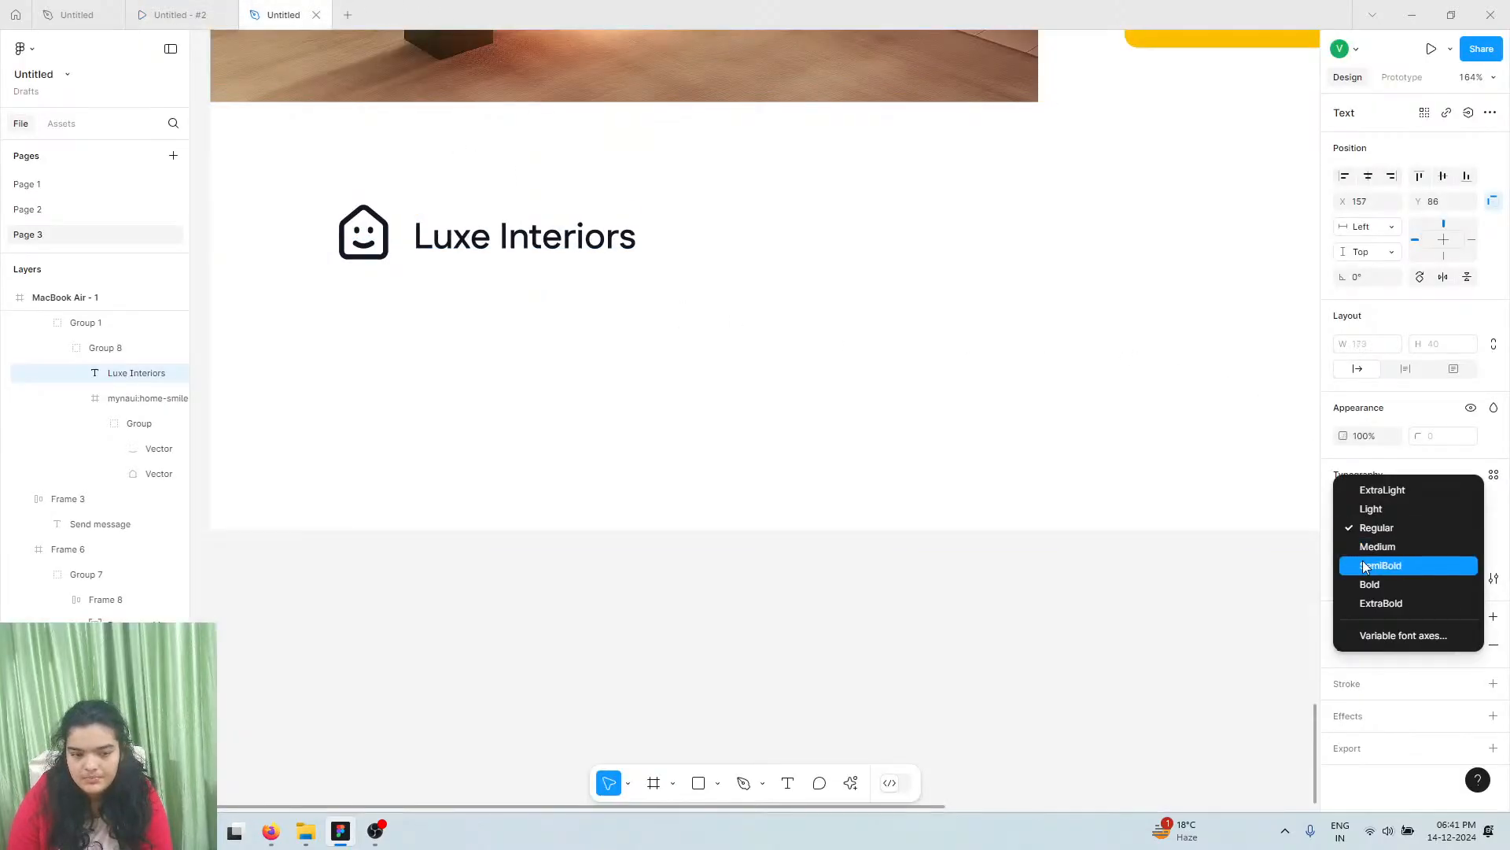
pyautogui.click(1361, 564)
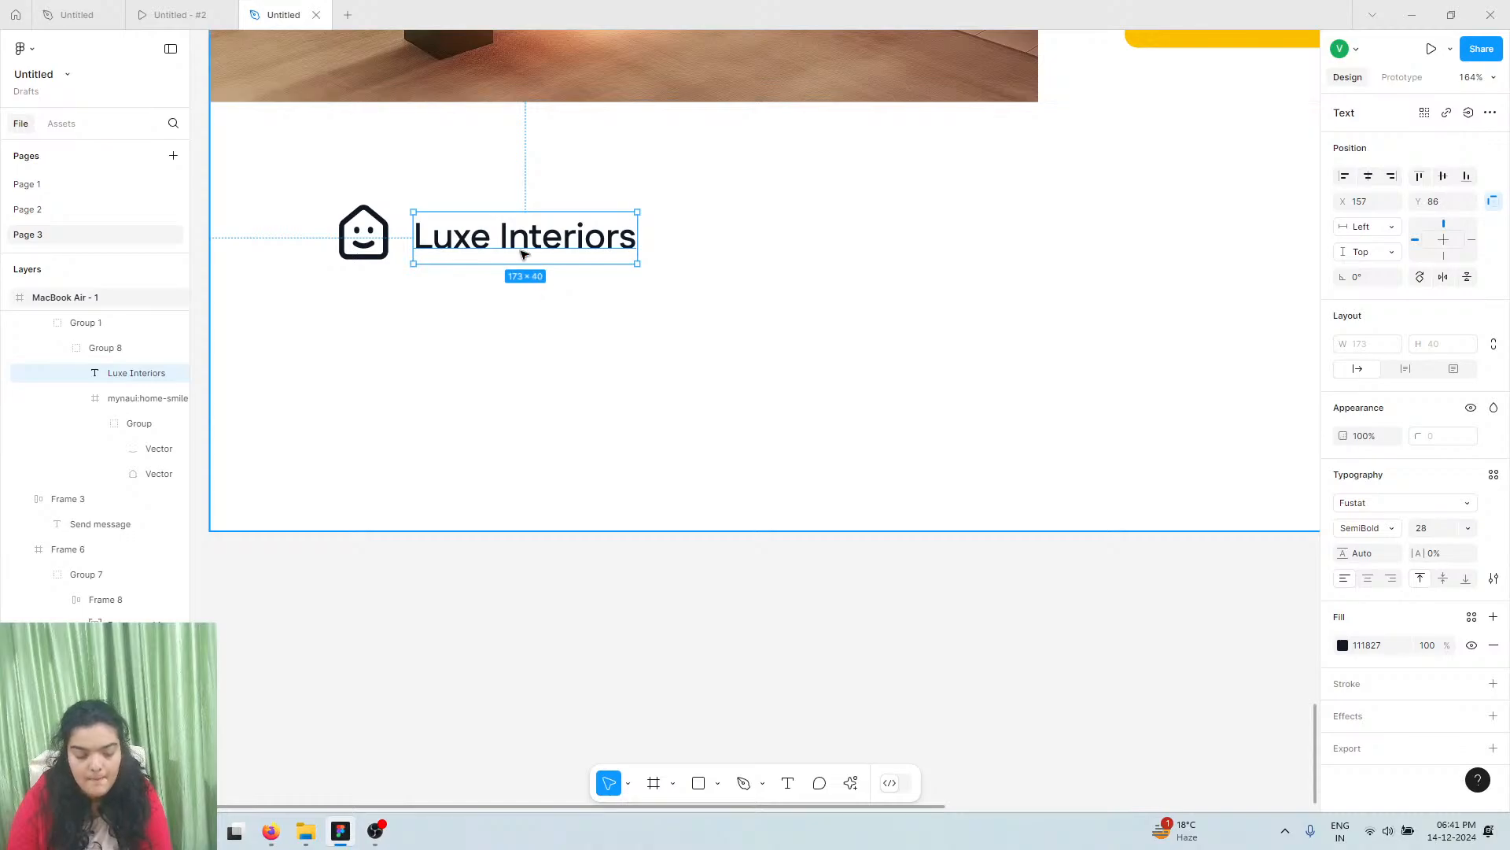
# Duplicate the Luxe Interiors text to the right and set the copy's weight to Regular
pyautogui.hotkey('ctrl', 'c')
pyautogui.hotkey('ctrl', 'v')
pyautogui.moveTo(928, 233); pyautogui.dragTo(940, 242)
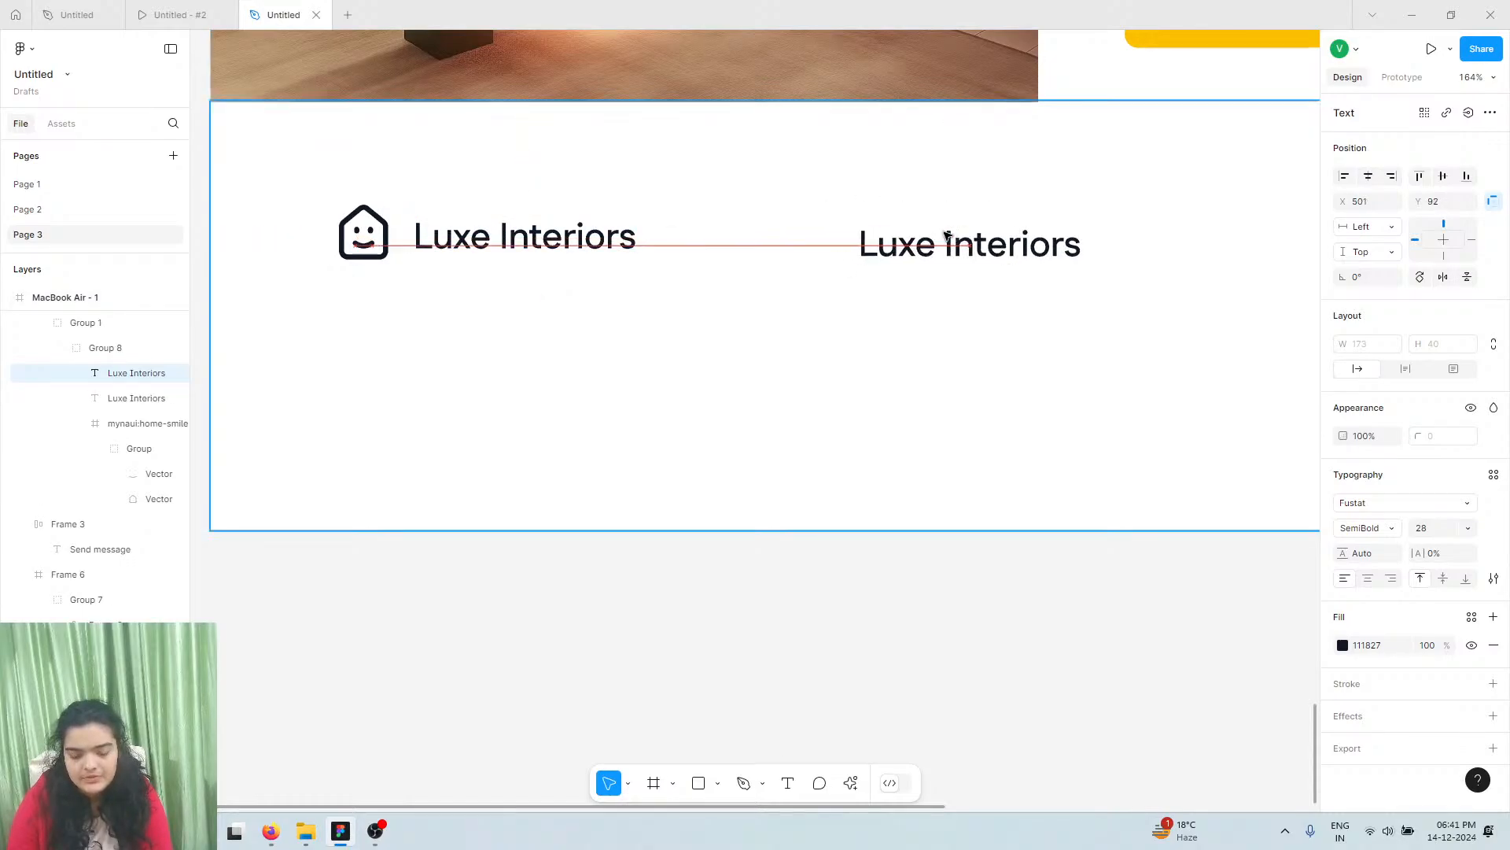
pyautogui.click(1389, 529)
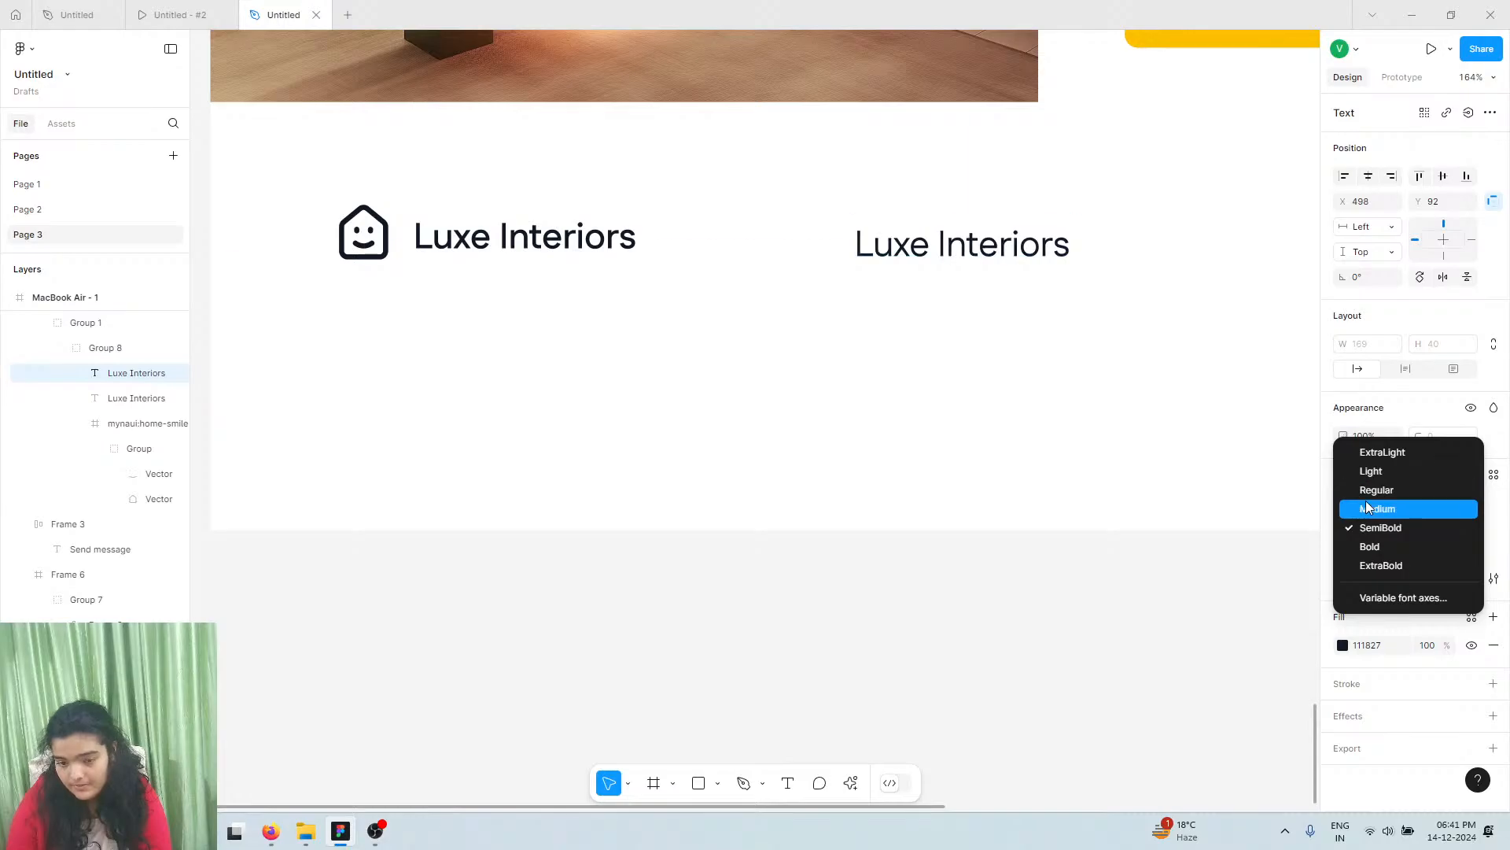
pyautogui.click(1369, 505)
pyautogui.click(206, 6)
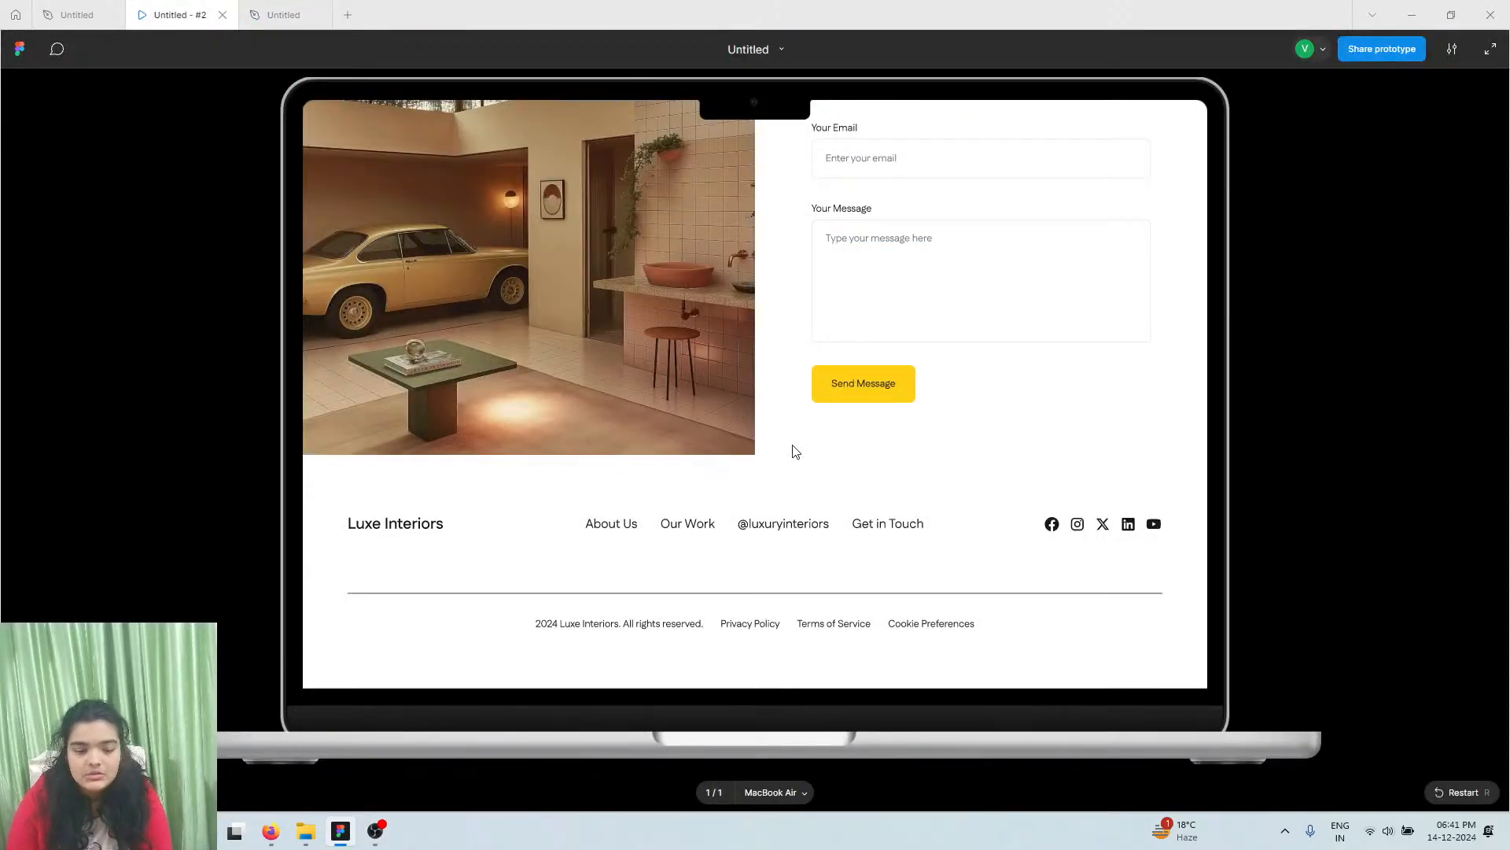
pyautogui.click(310, 12)
pyautogui.click(1361, 528)
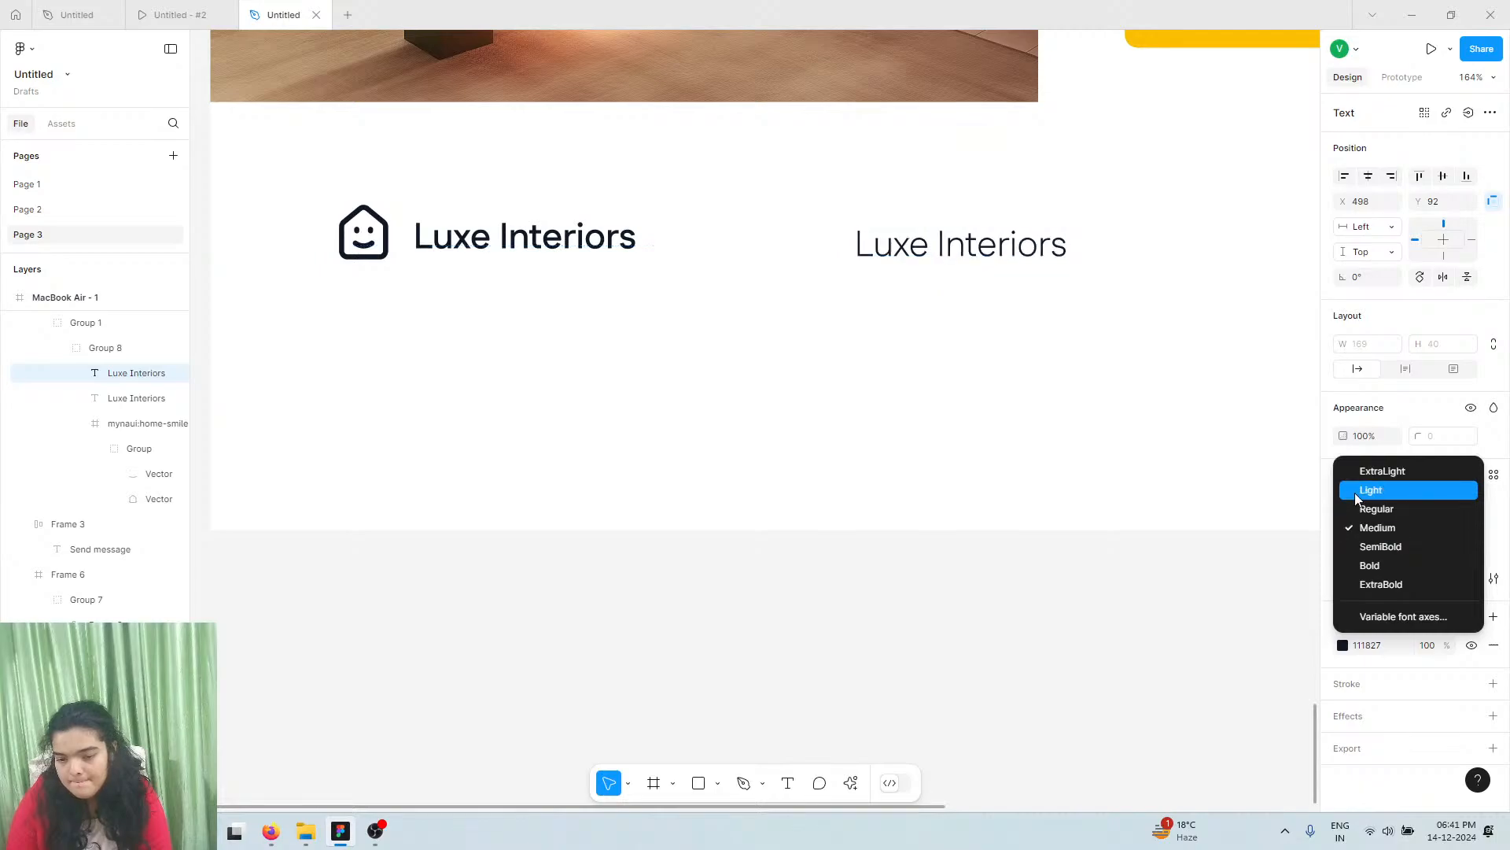
pyautogui.click(1355, 492)
pyautogui.click(1369, 527)
pyautogui.click(1377, 546)
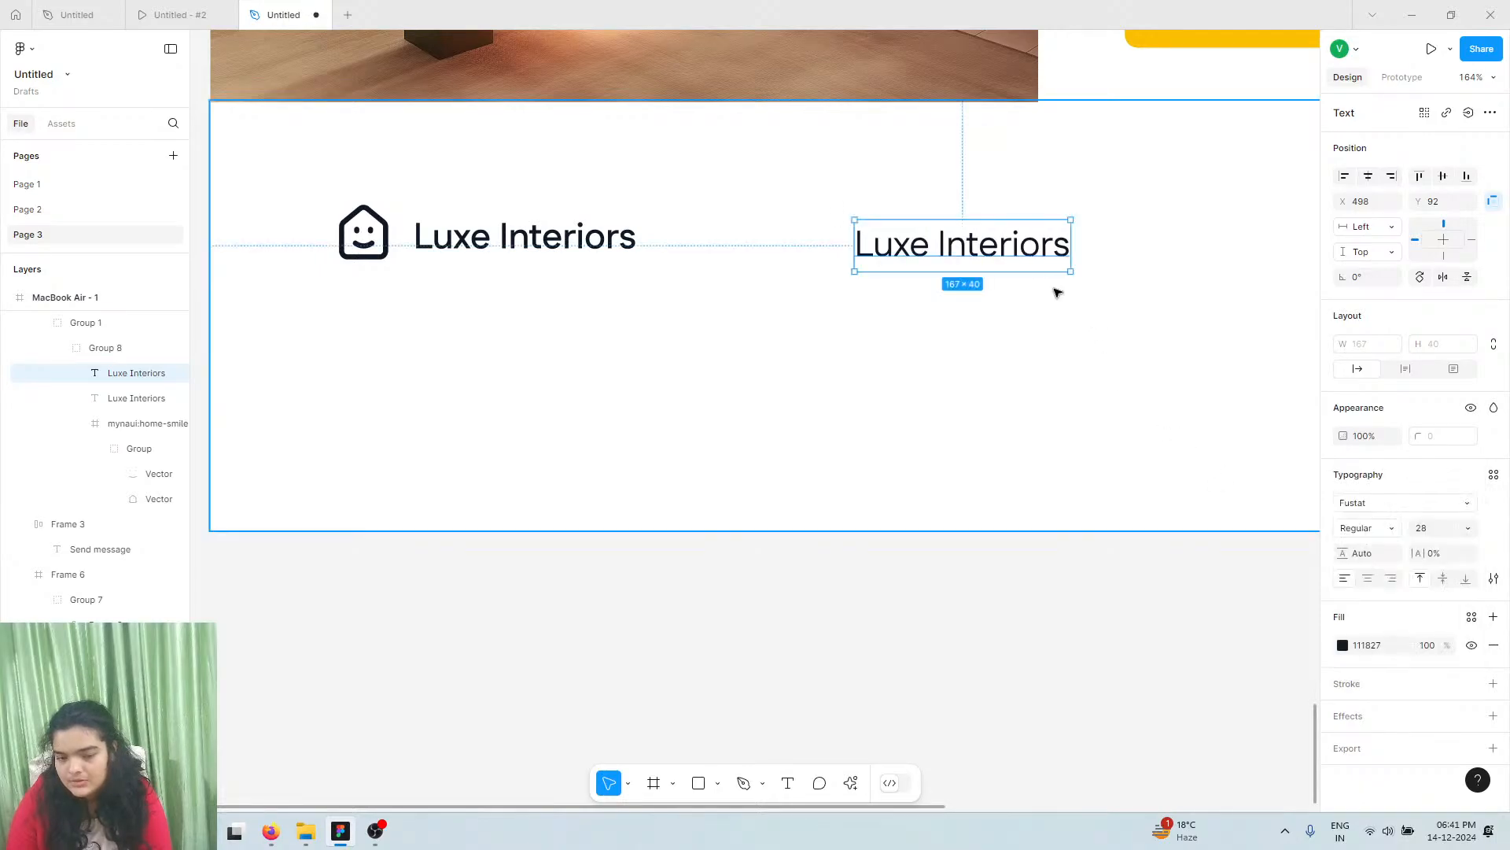
pyautogui.doubleClick(1015, 246)
# Replace the copied text with the first footer link, 'About Us'
pyautogui.click(1020, 246)
pyautogui.doubleClick(1023, 246)
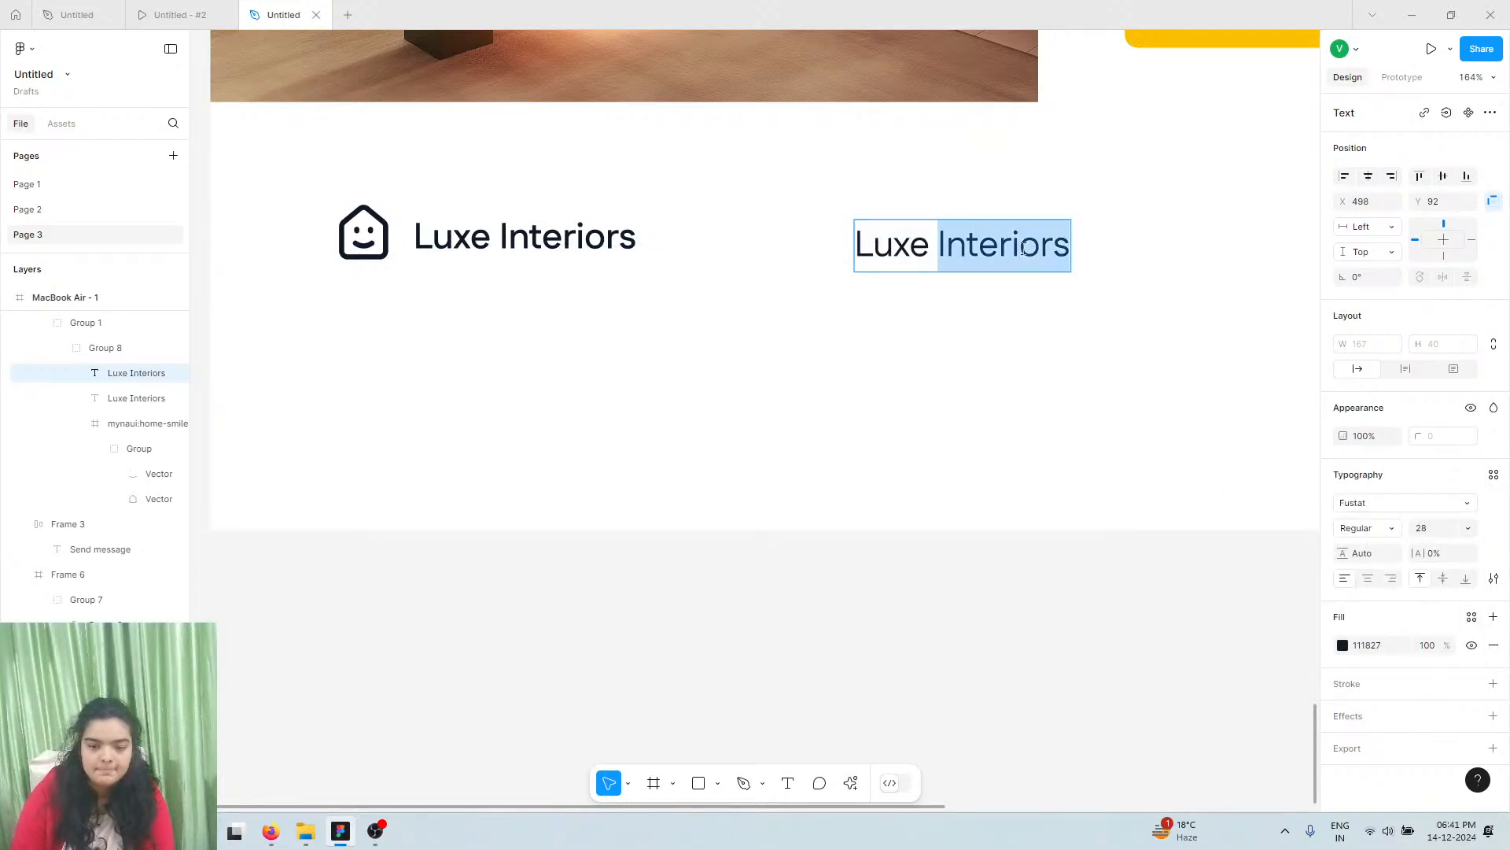
pyautogui.tripleClick(1023, 246)
pyautogui.write('Abou')
pyautogui.press('BackSpace')
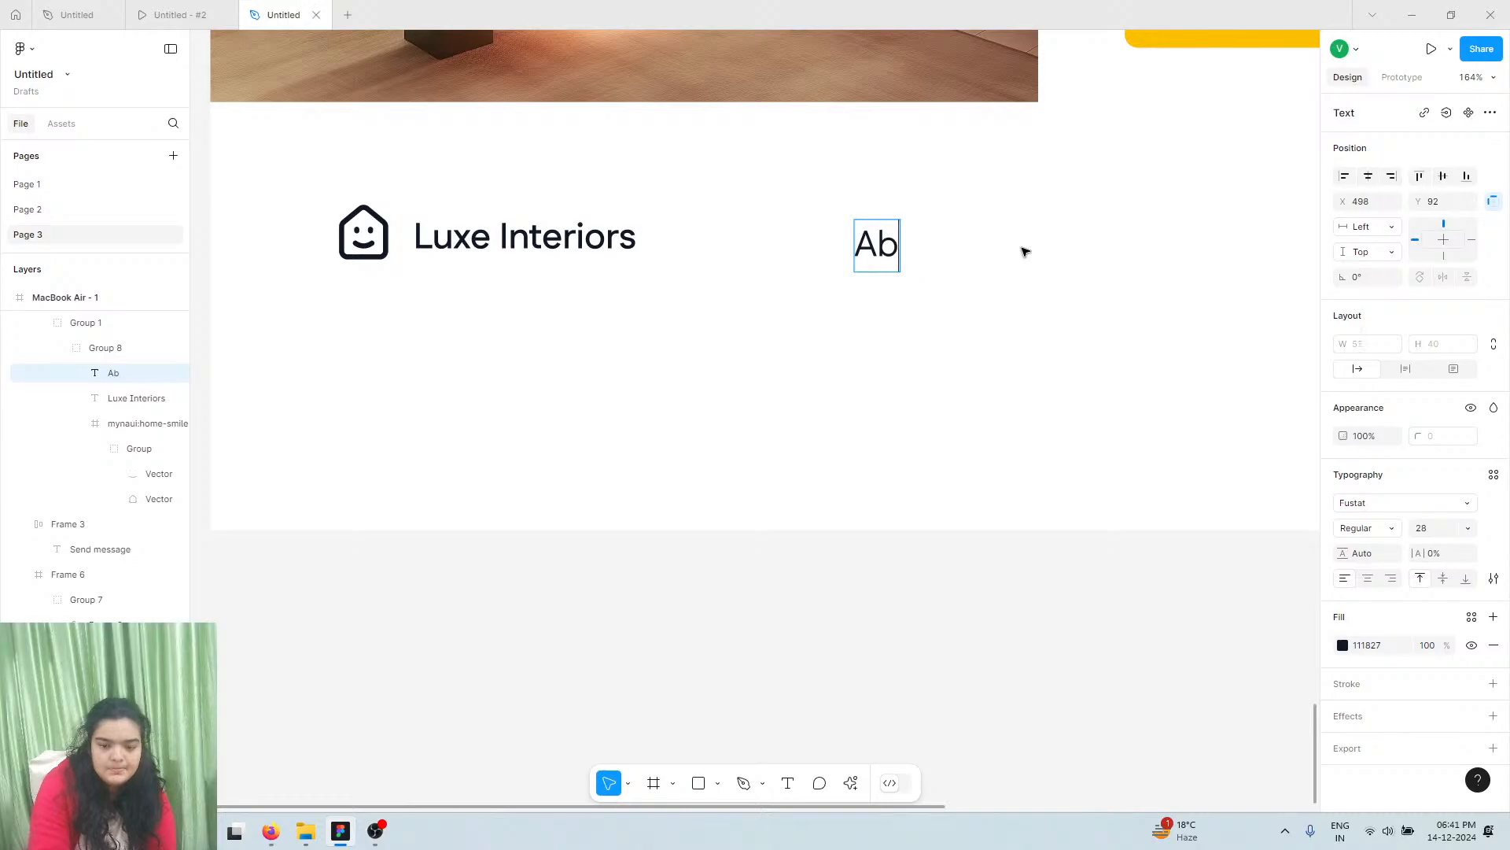
pyautogui.write('out Us')
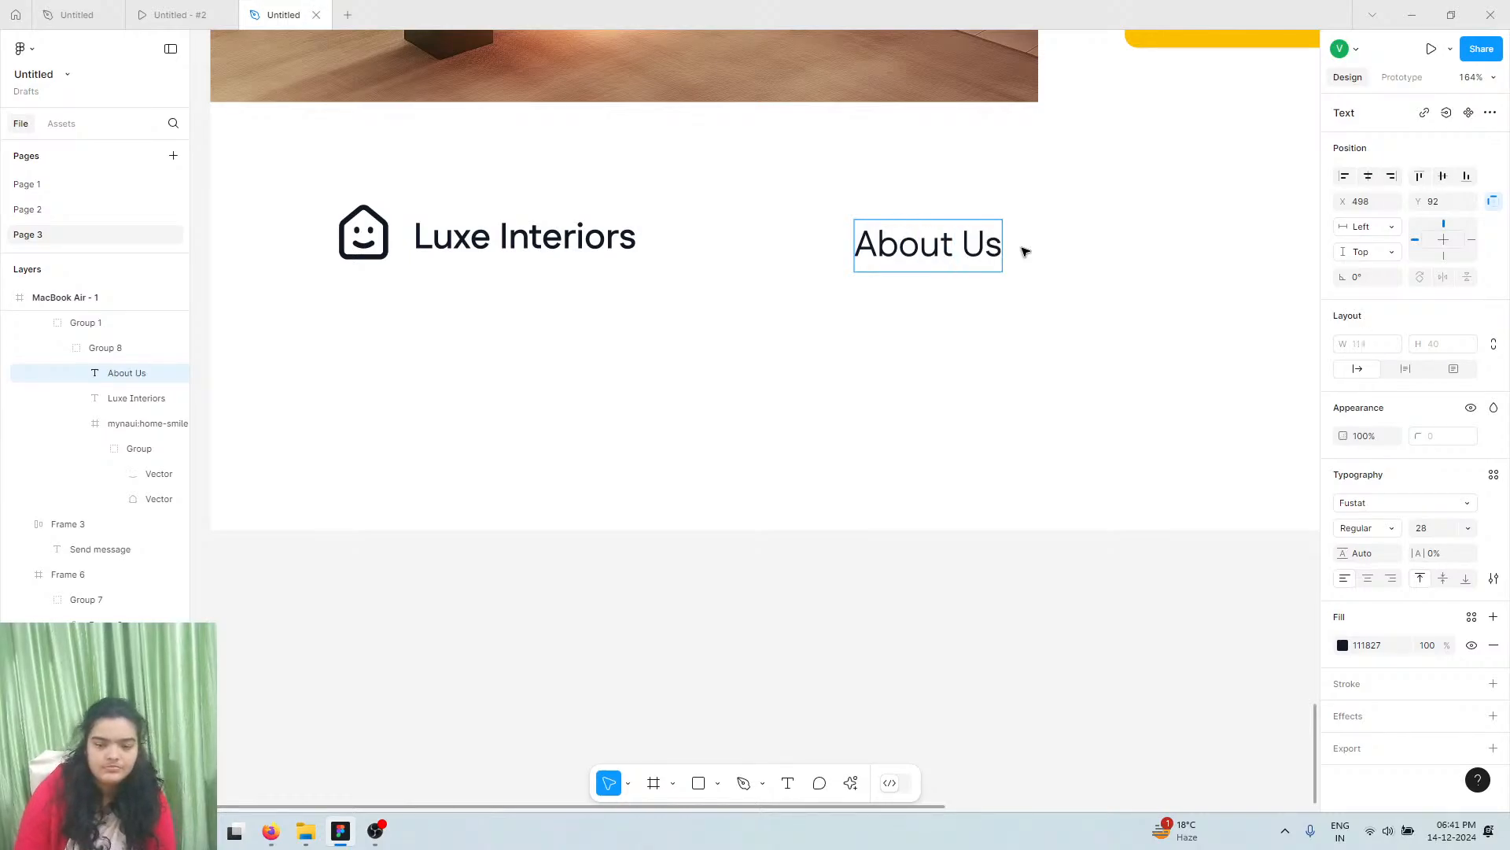
pyautogui.press('Escape')
# Duplicate About Us beside itself and rename the copy 'Our Work'
pyautogui.hscroll(2, 1025, 252)
pyautogui.hscroll(4, 1025, 252)
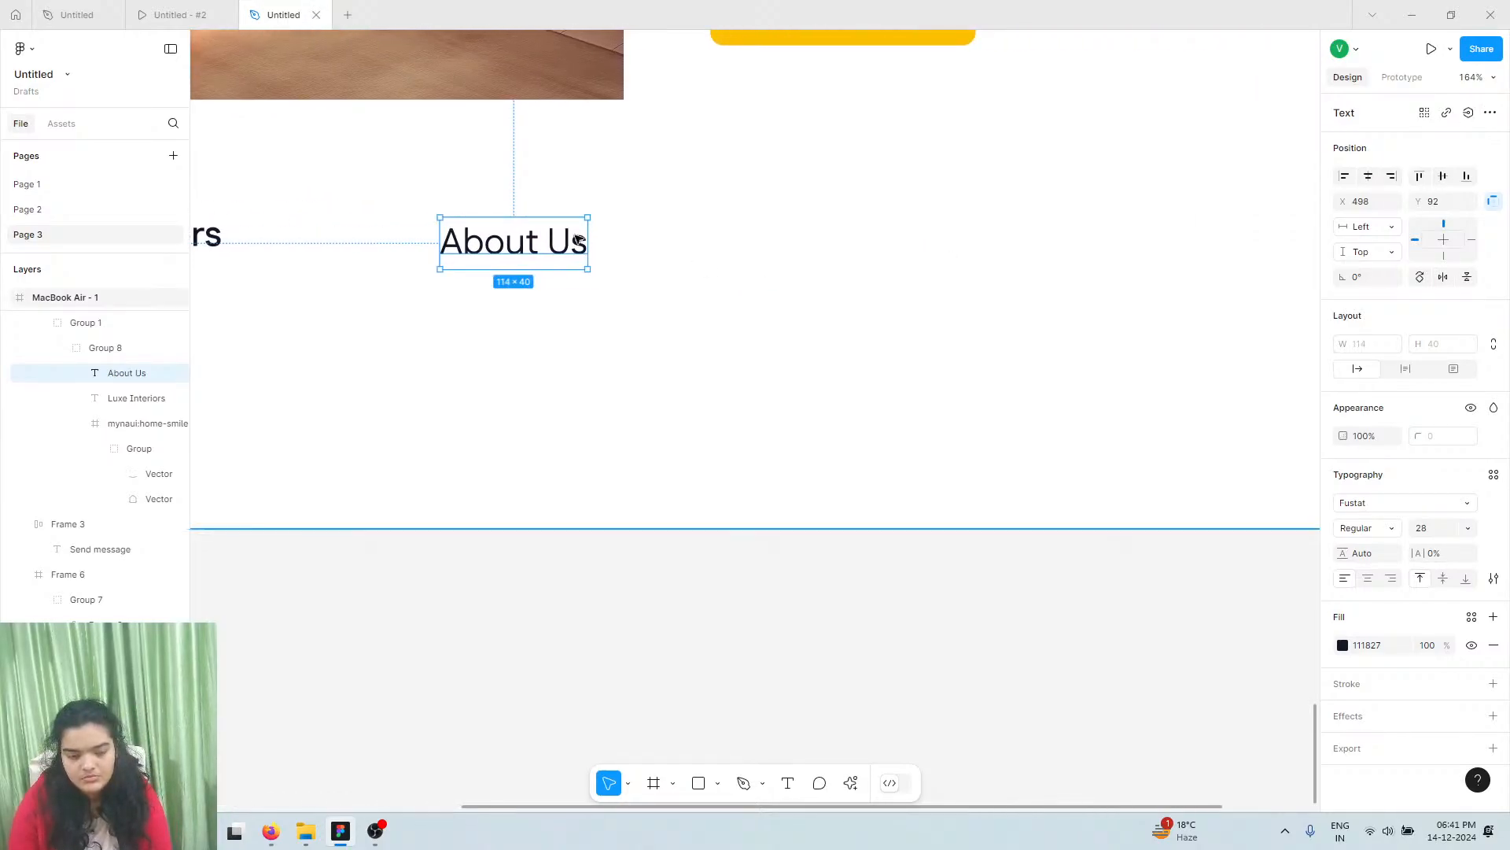
pyautogui.hotkey('ctrl', 'd')
pyautogui.moveTo(508, 248); pyautogui.dragTo(675, 248)
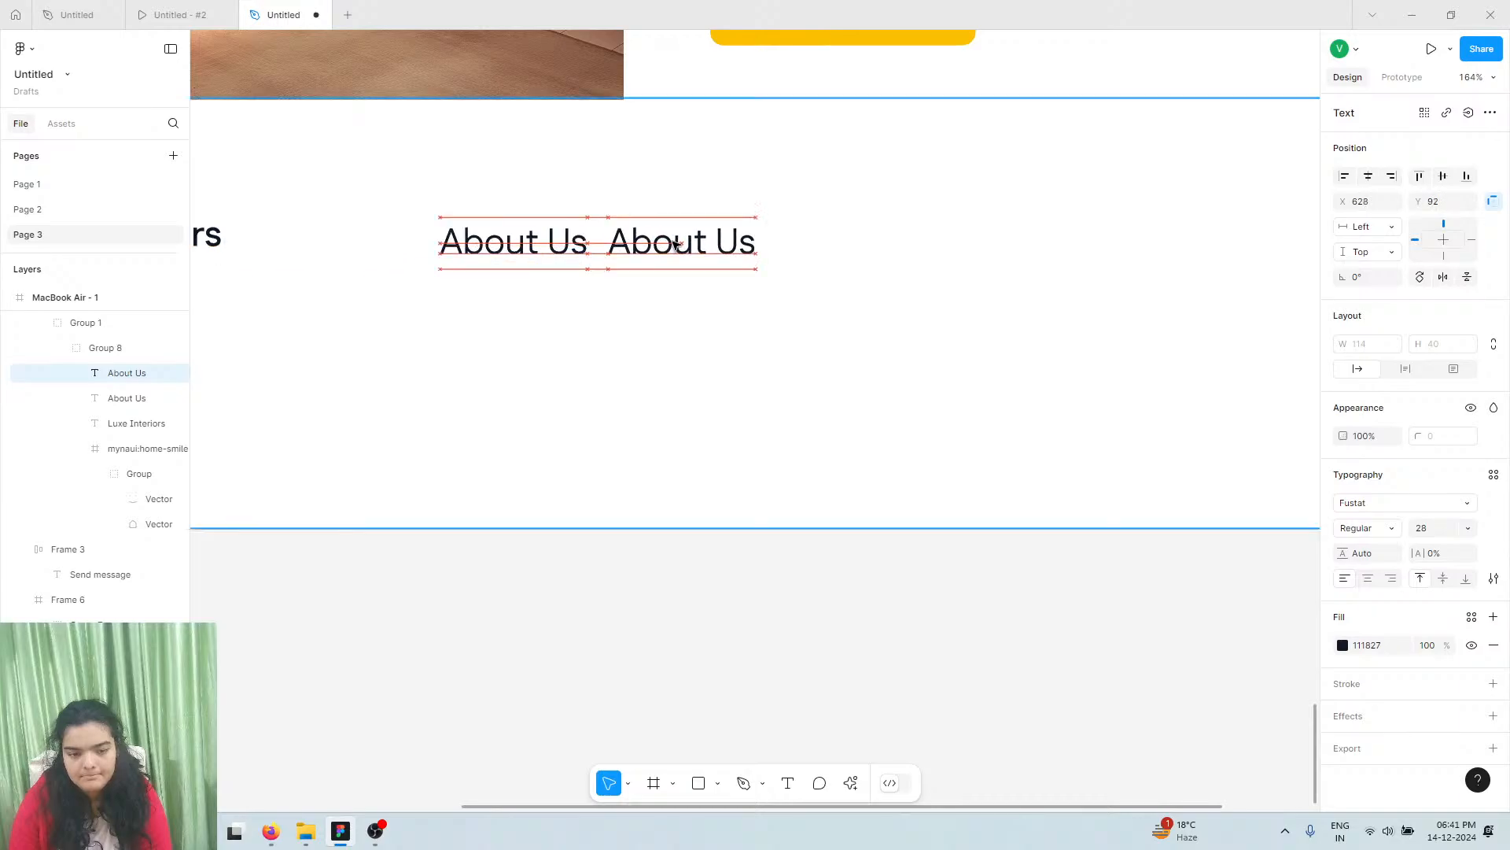
pyautogui.doubleClick(675, 243)
pyautogui.write('Ou')
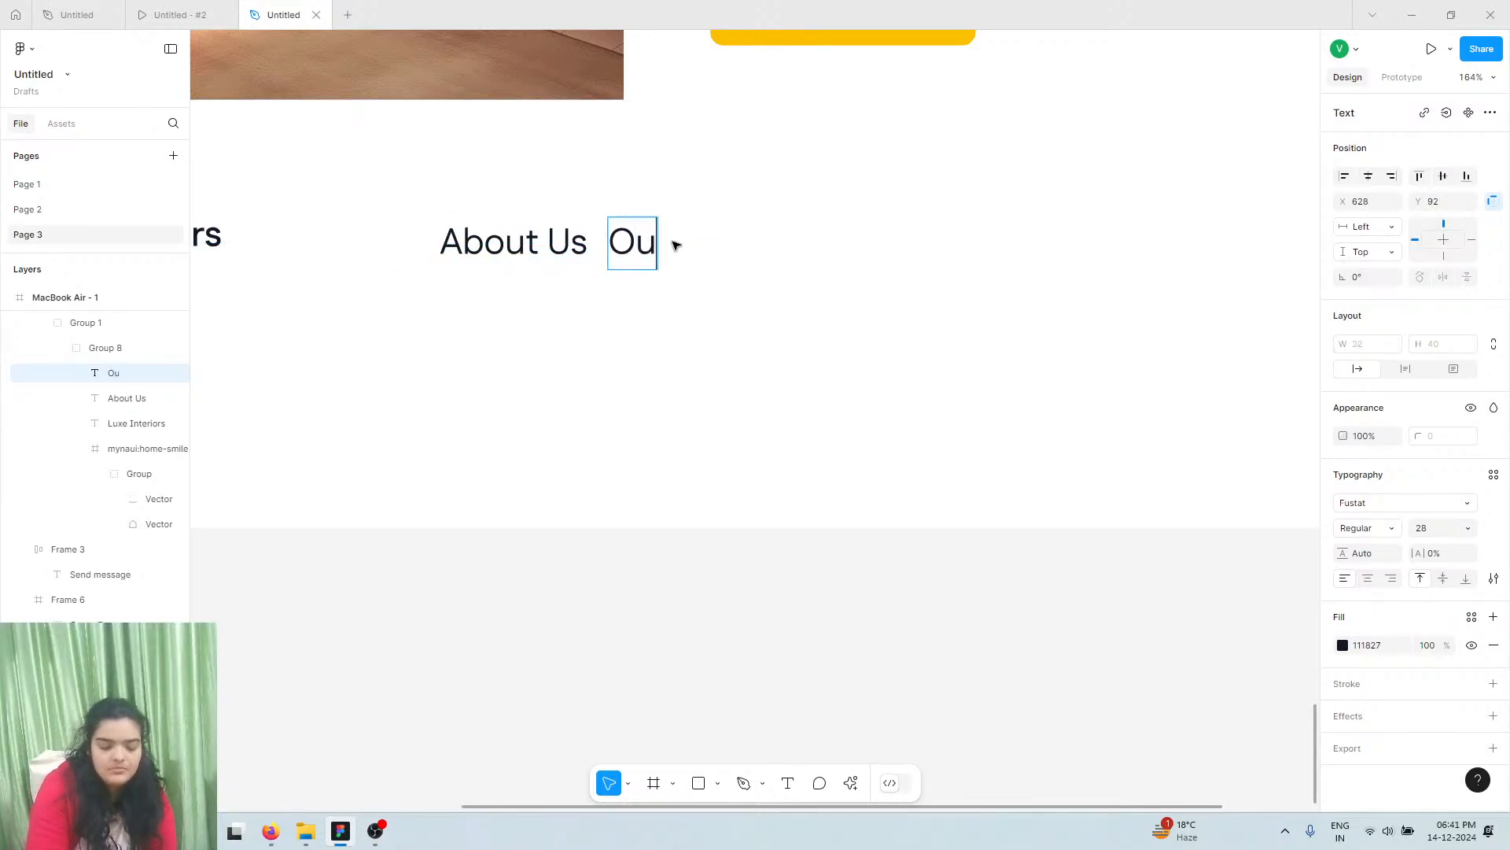
pyautogui.write('r Work')
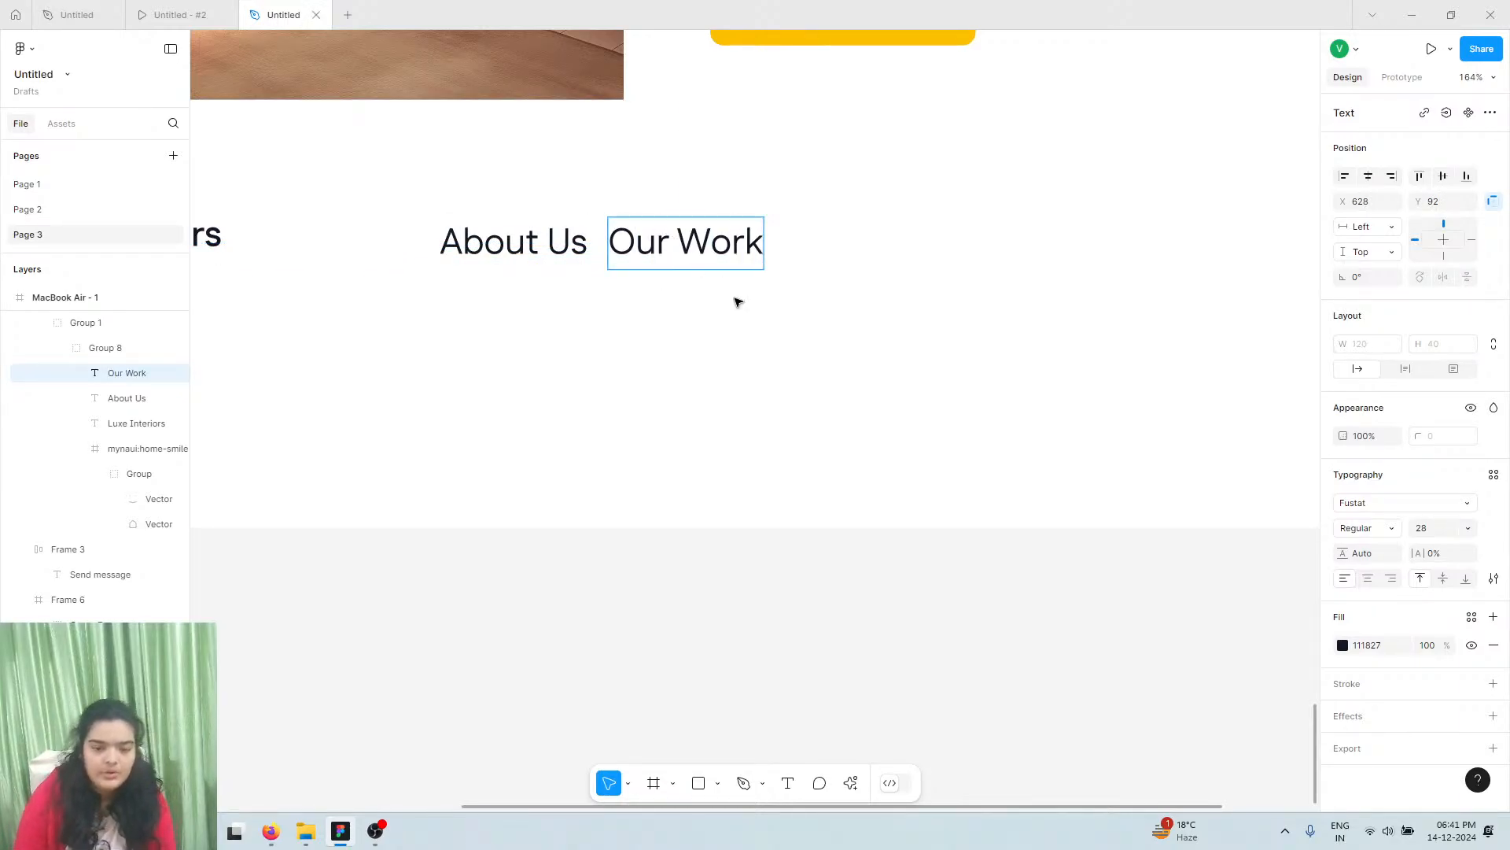
pyautogui.click(770, 332)
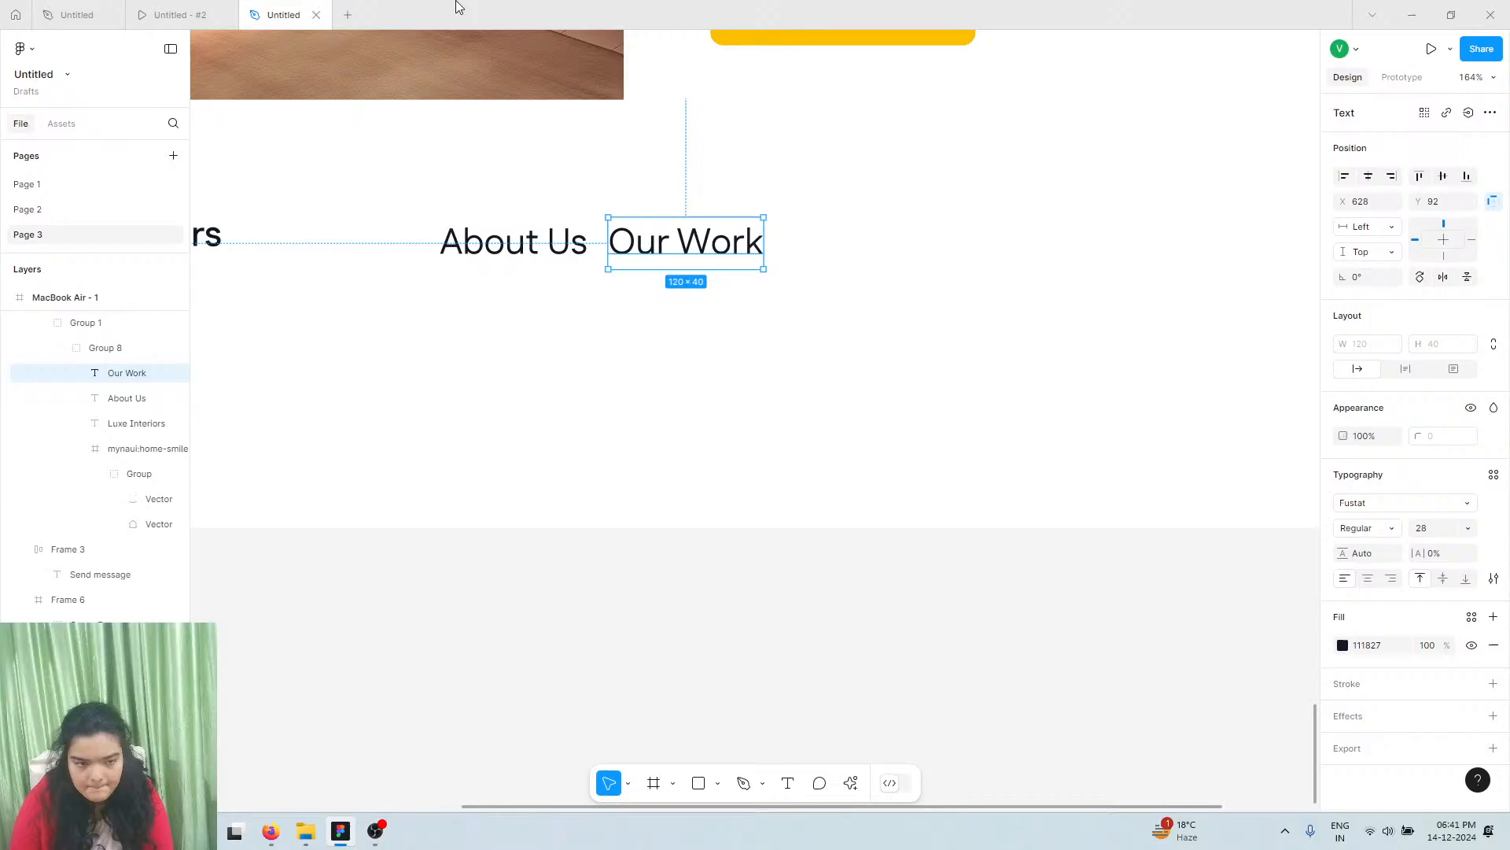
pyautogui.click(175, 9)
pyautogui.click(264, 15)
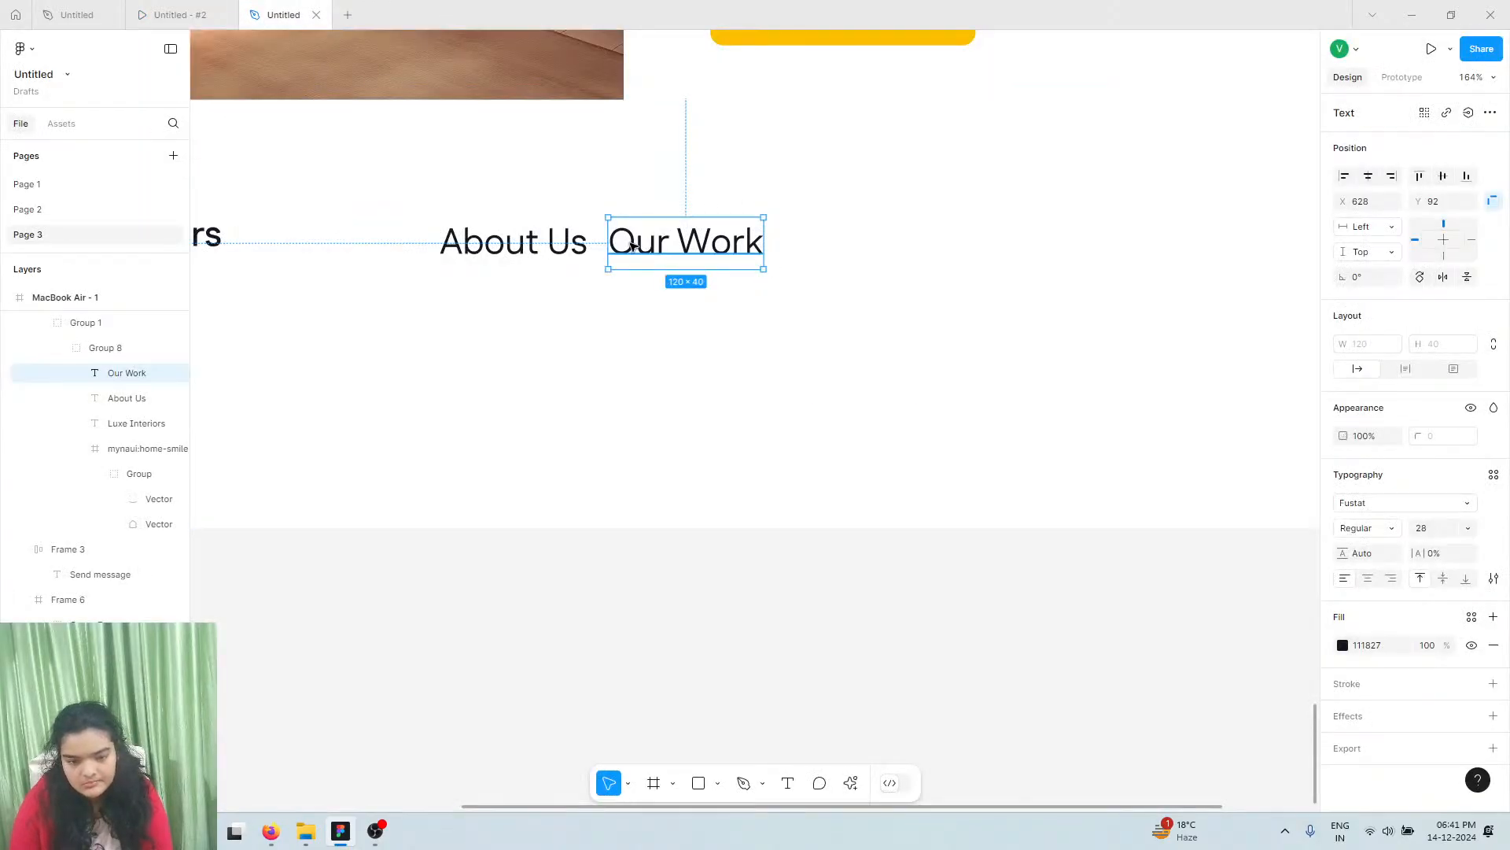
pyautogui.moveTo(634, 247); pyautogui.dragTo(810, 246)
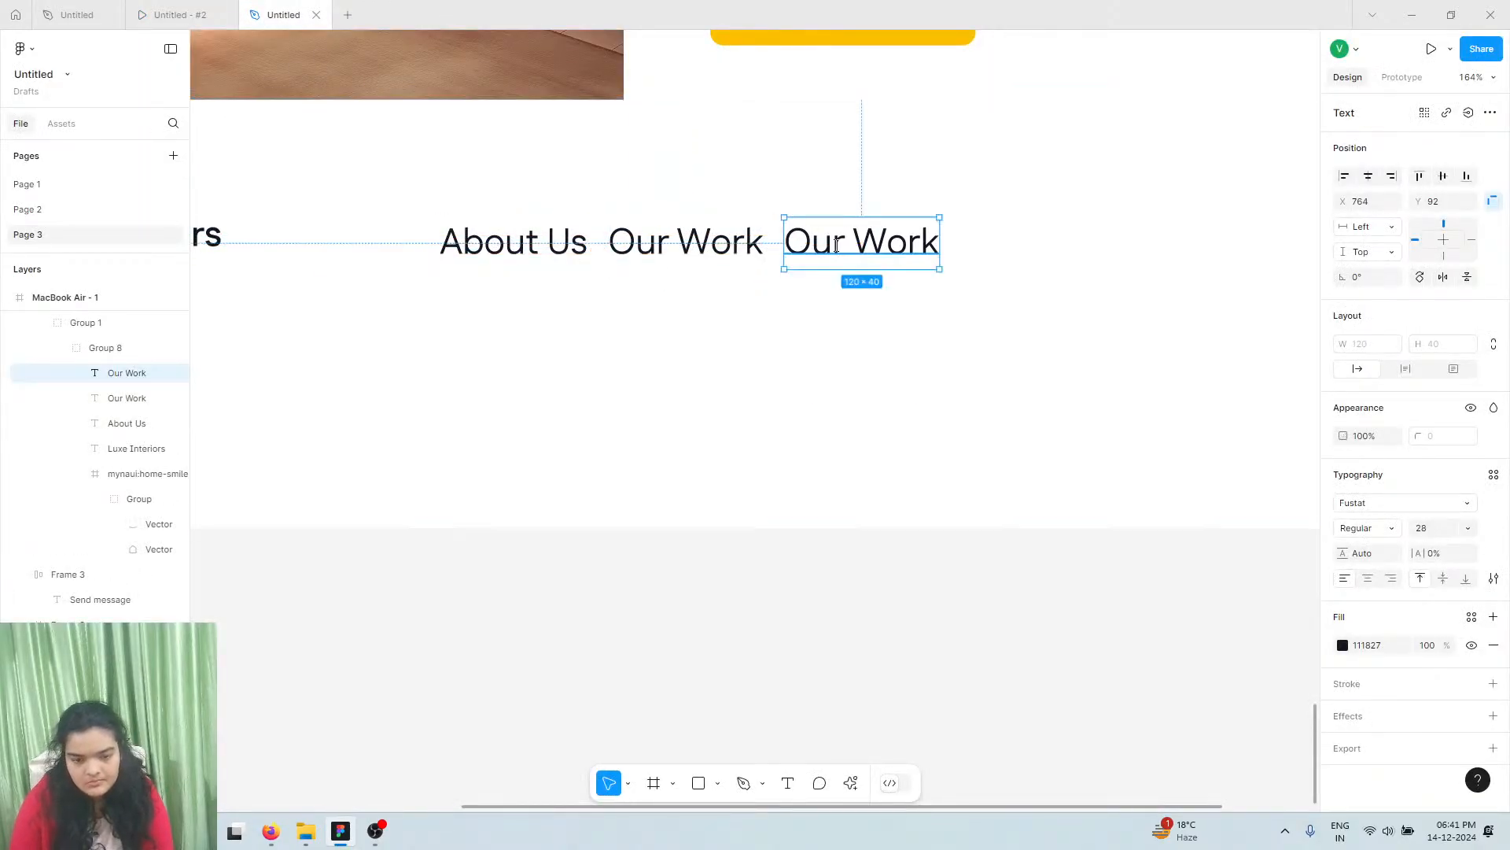
pyautogui.doubleClick(836, 246)
pyautogui.write('@lux')
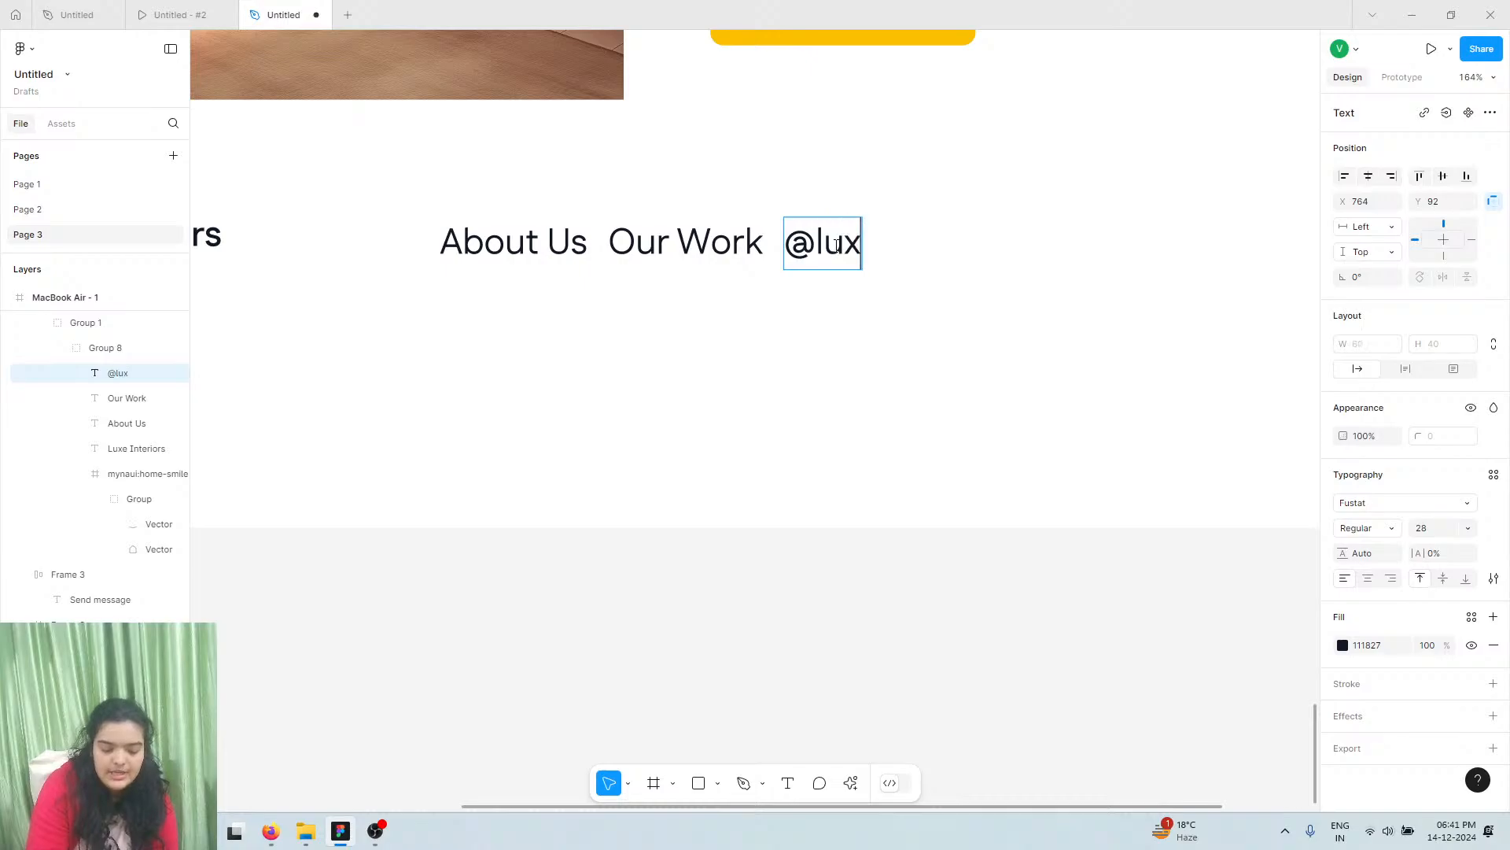
pyautogui.write('uryint')
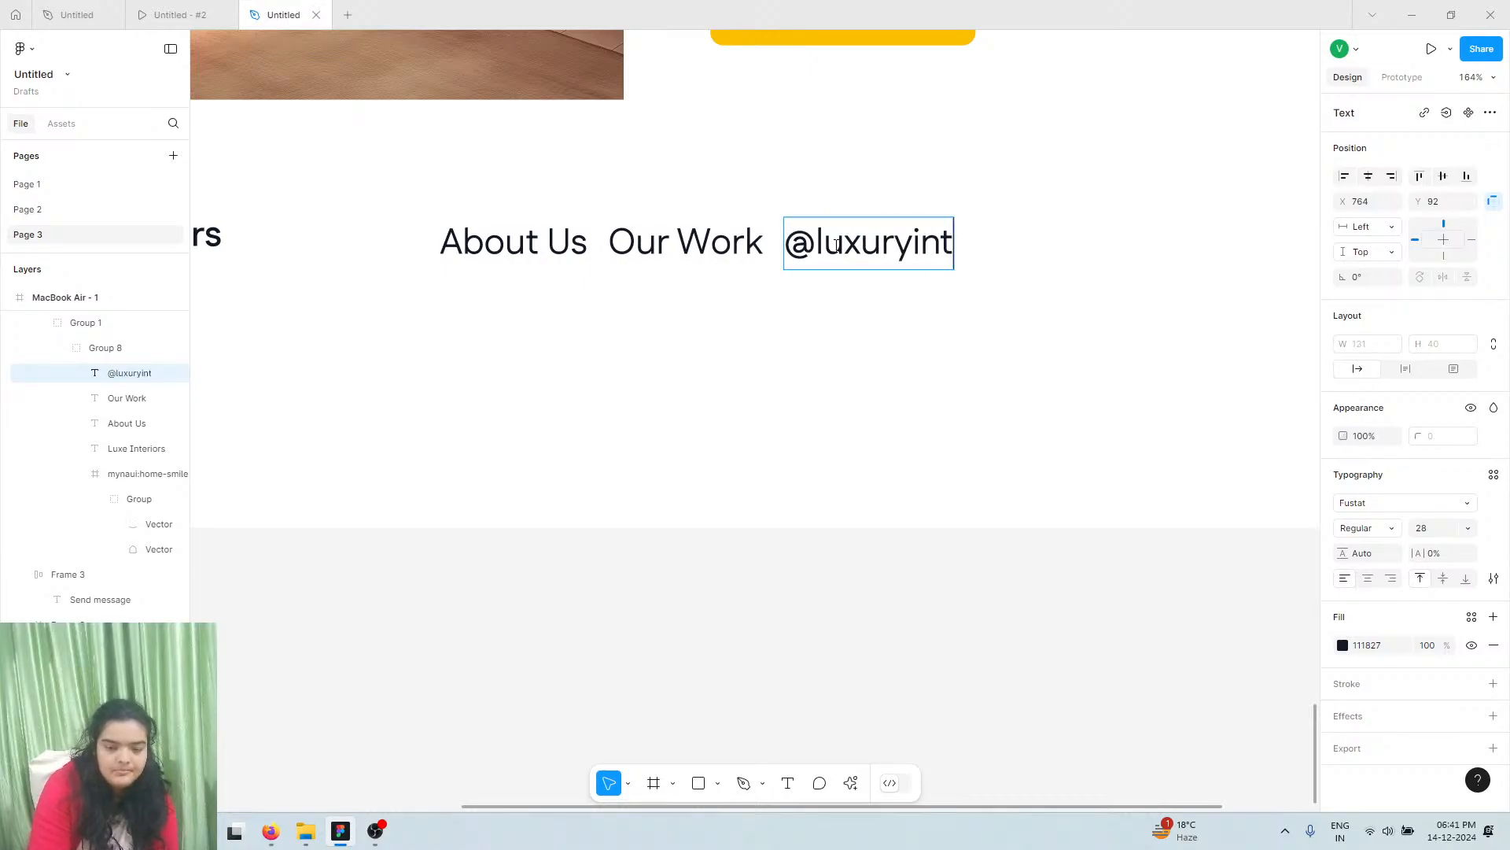
pyautogui.write('erioi')
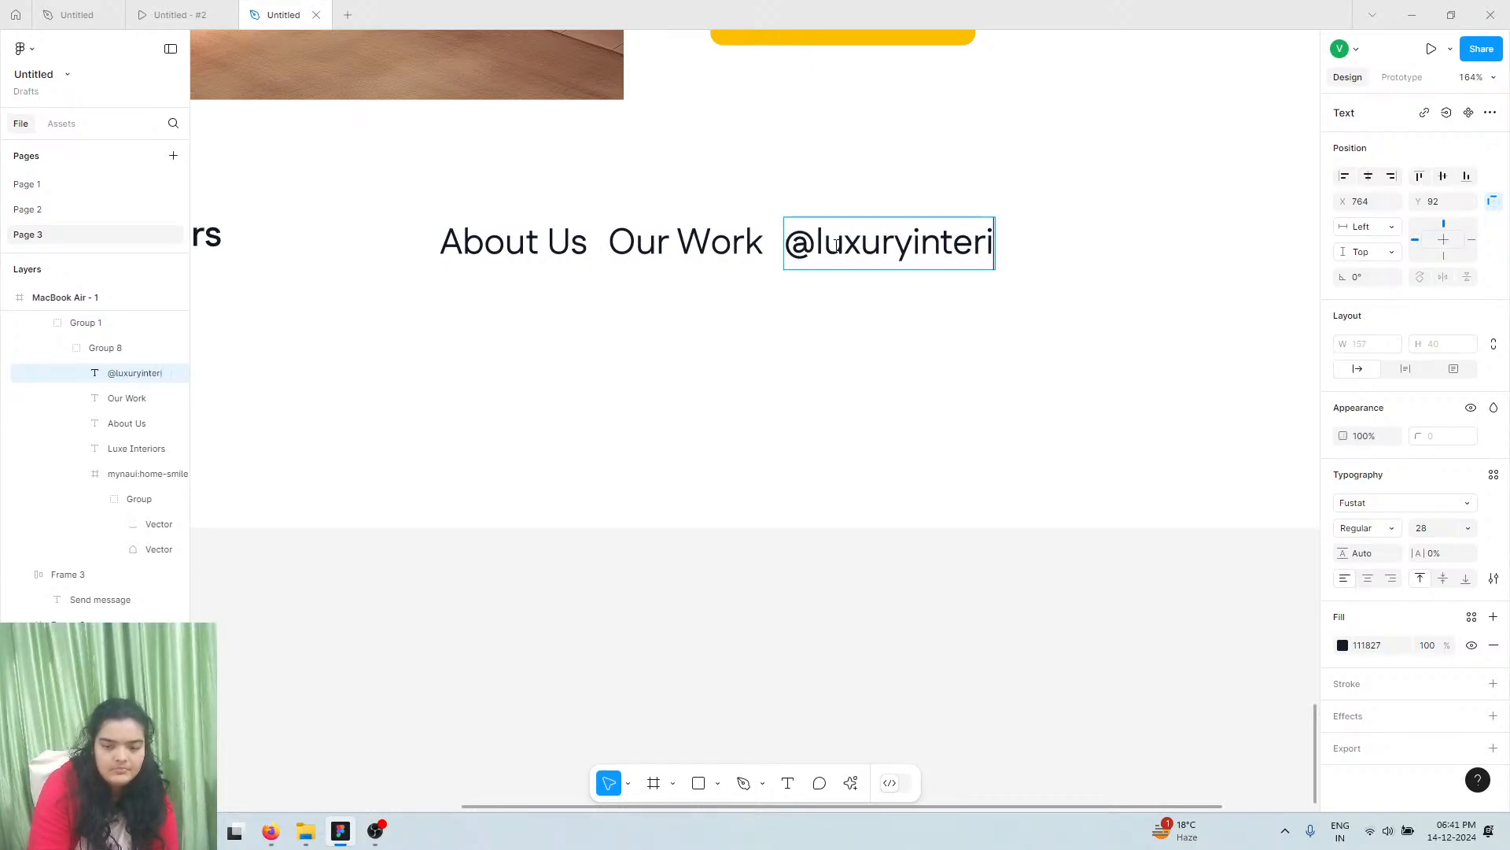
pyautogui.press('BackSpace')
pyautogui.press('BackSpace')
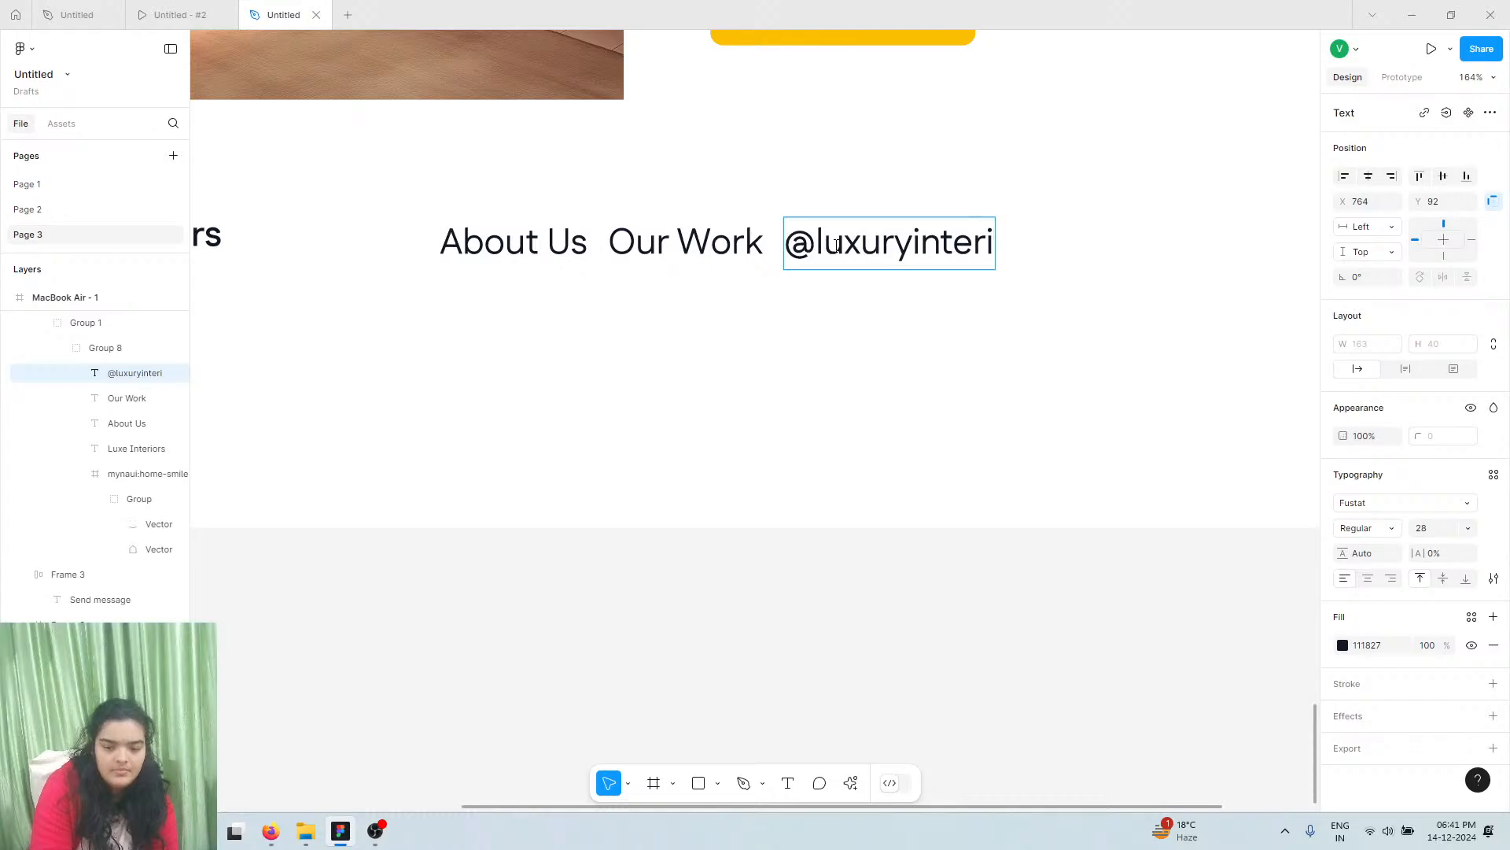
pyautogui.write('ors')
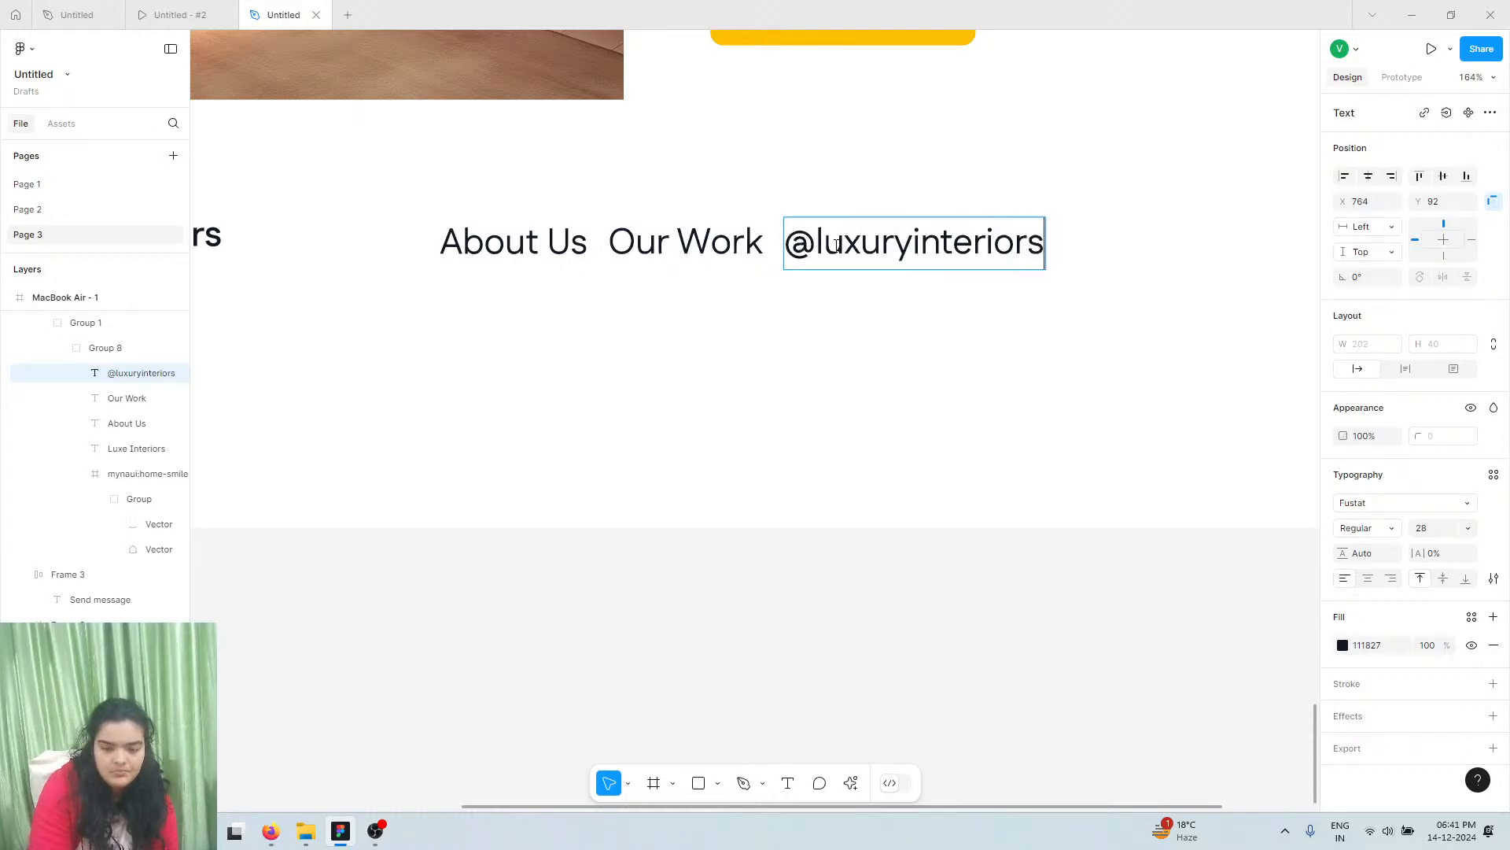
pyautogui.click(235, 11)
pyautogui.click(268, 17)
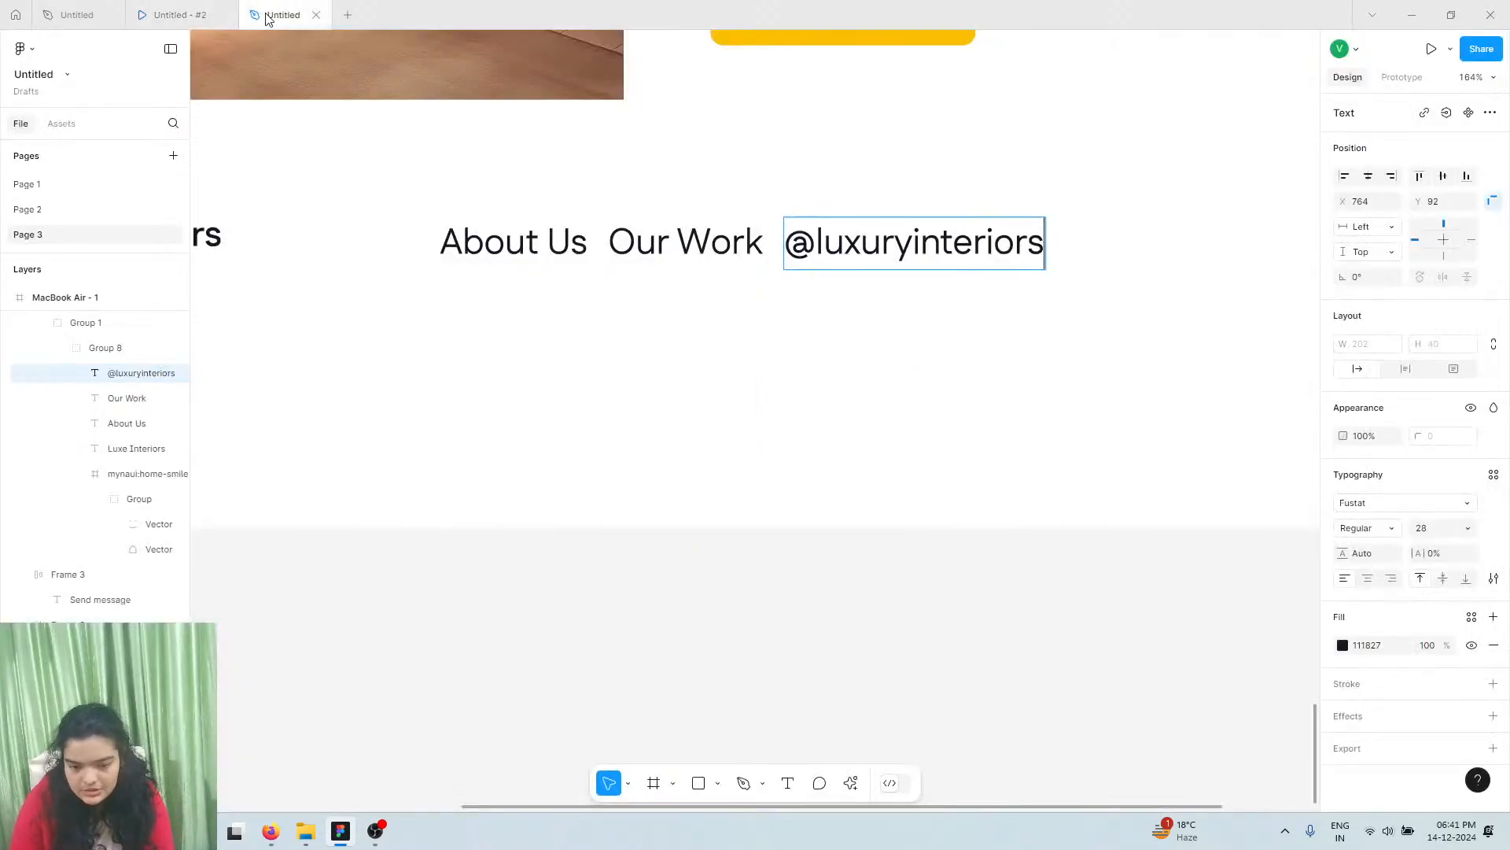
pyautogui.press('Escape')
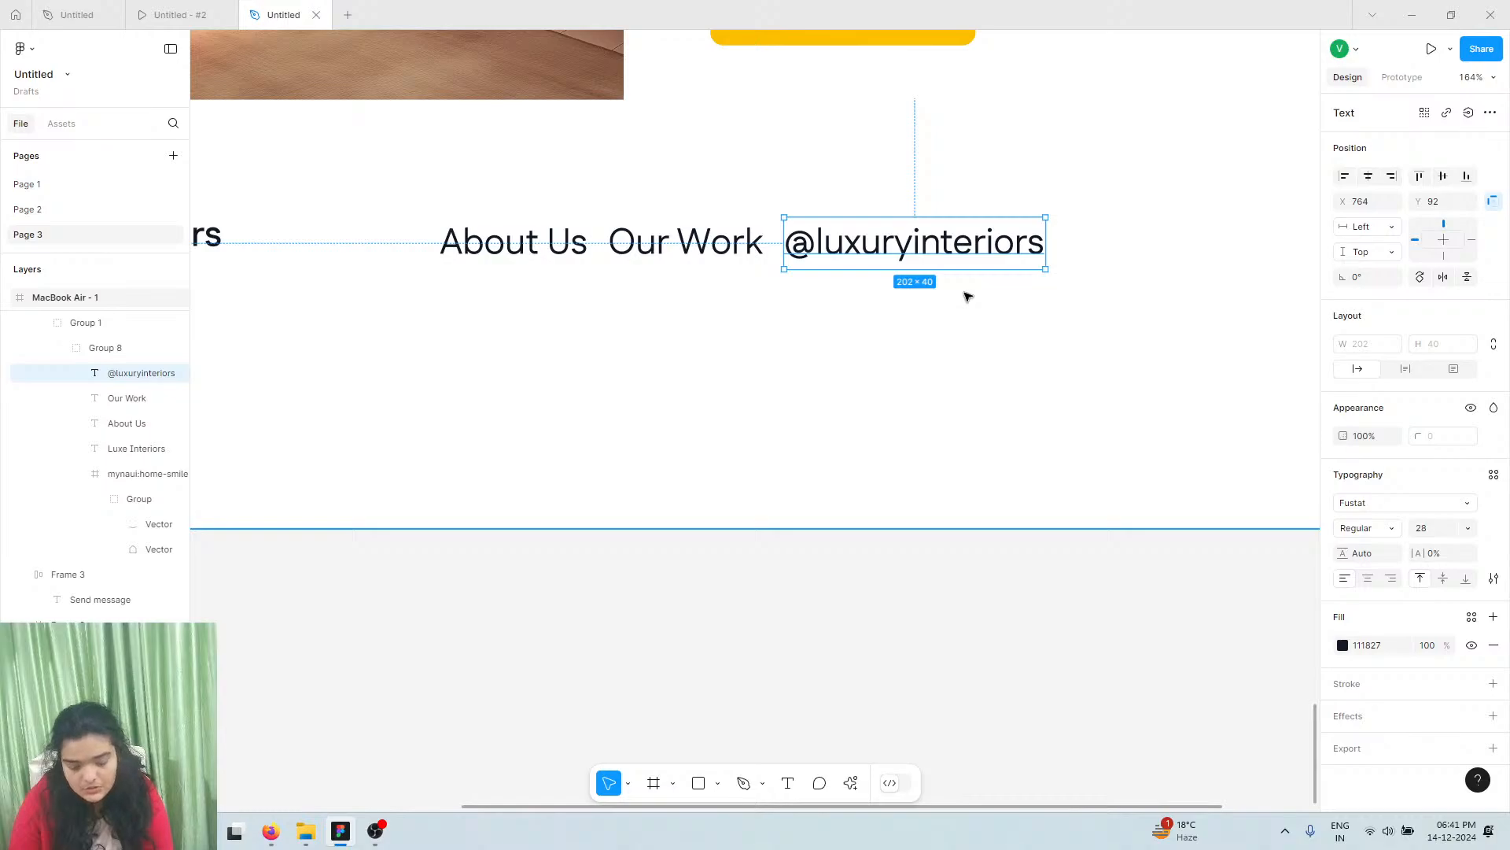
pyautogui.moveTo(899, 254); pyautogui.dragTo(1162, 247)
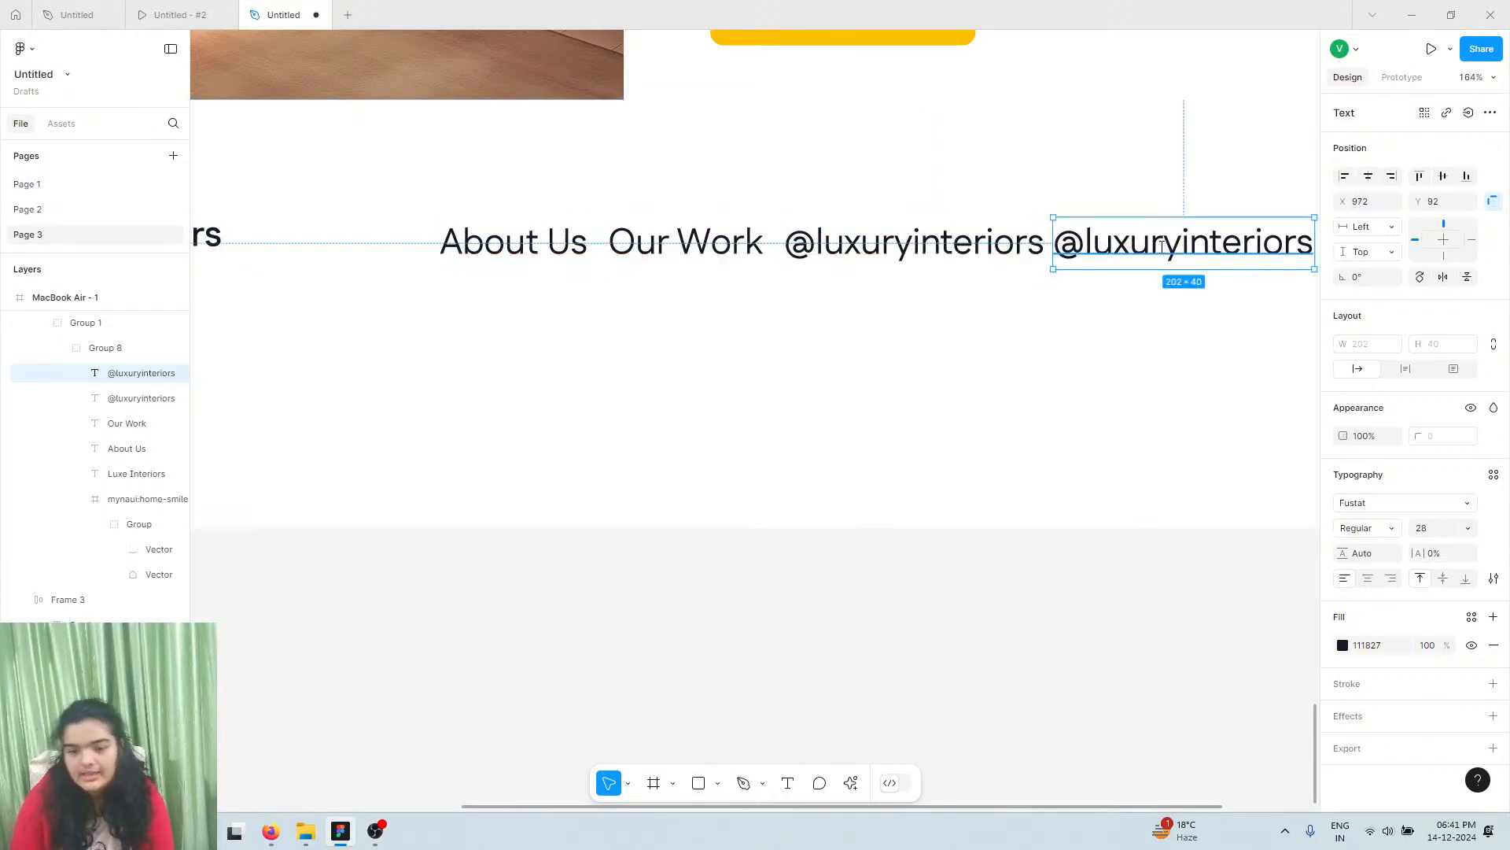
pyautogui.doubleClick(1162, 247)
pyautogui.write('Get in')
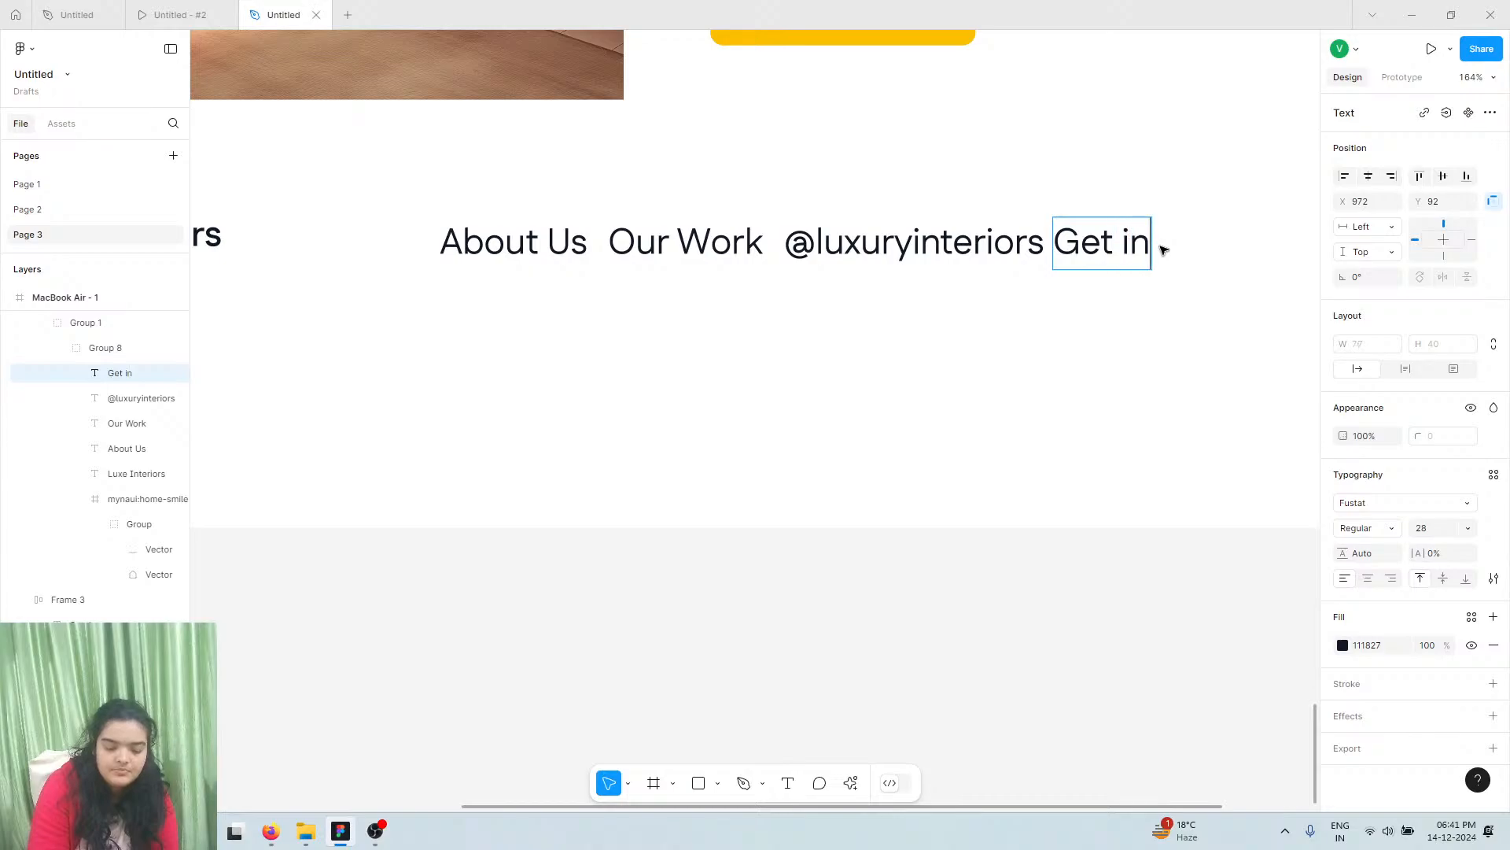
pyautogui.write(' Touch')
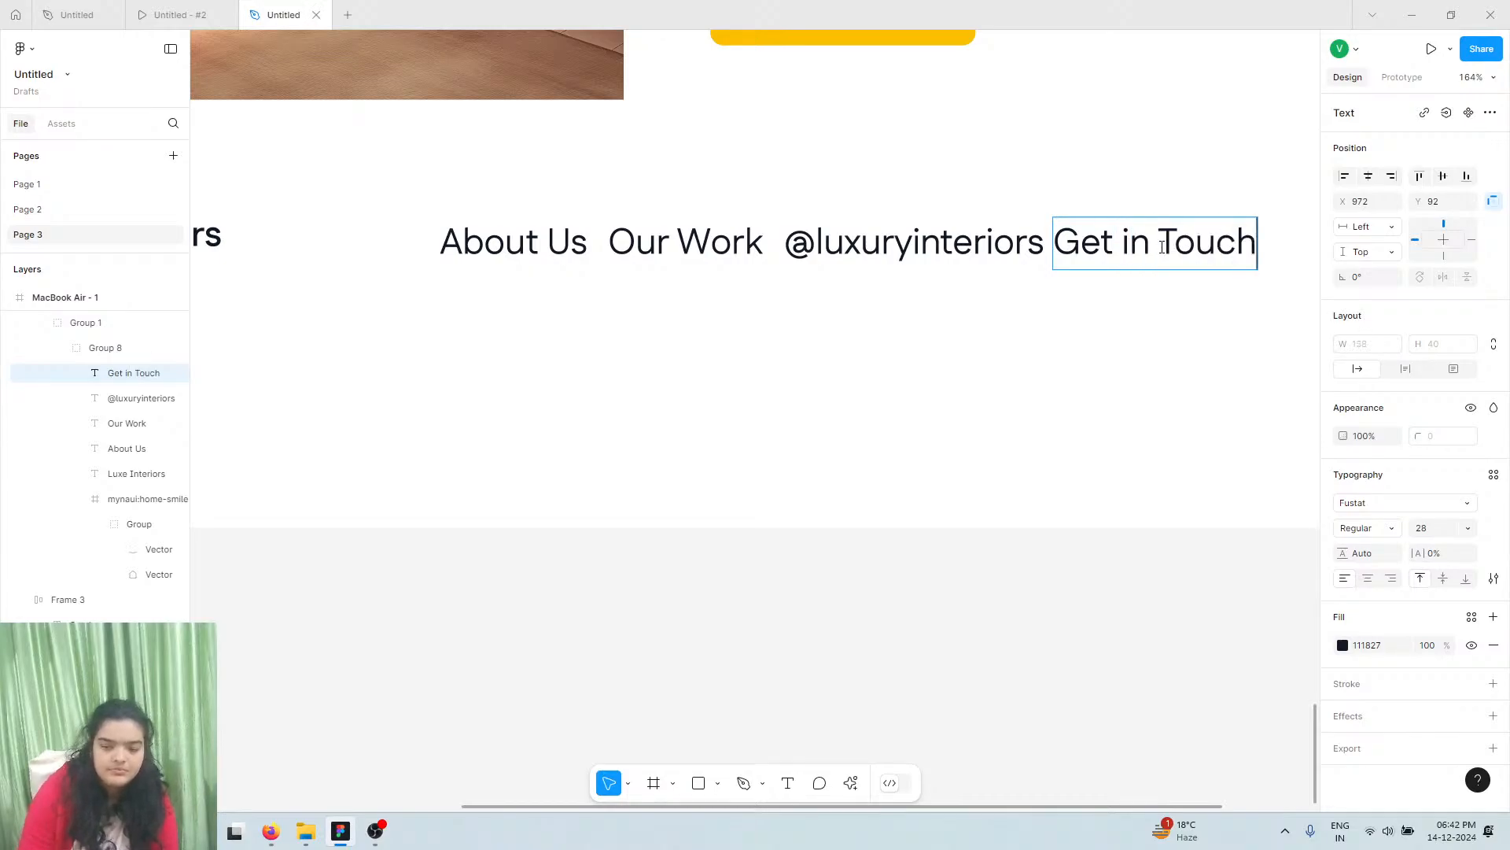
# Wrap the four footer link texts in an auto-layout row
pyautogui.keyDown('shift'); pyautogui.click(543, 243); pyautogui.keyUp('shift')
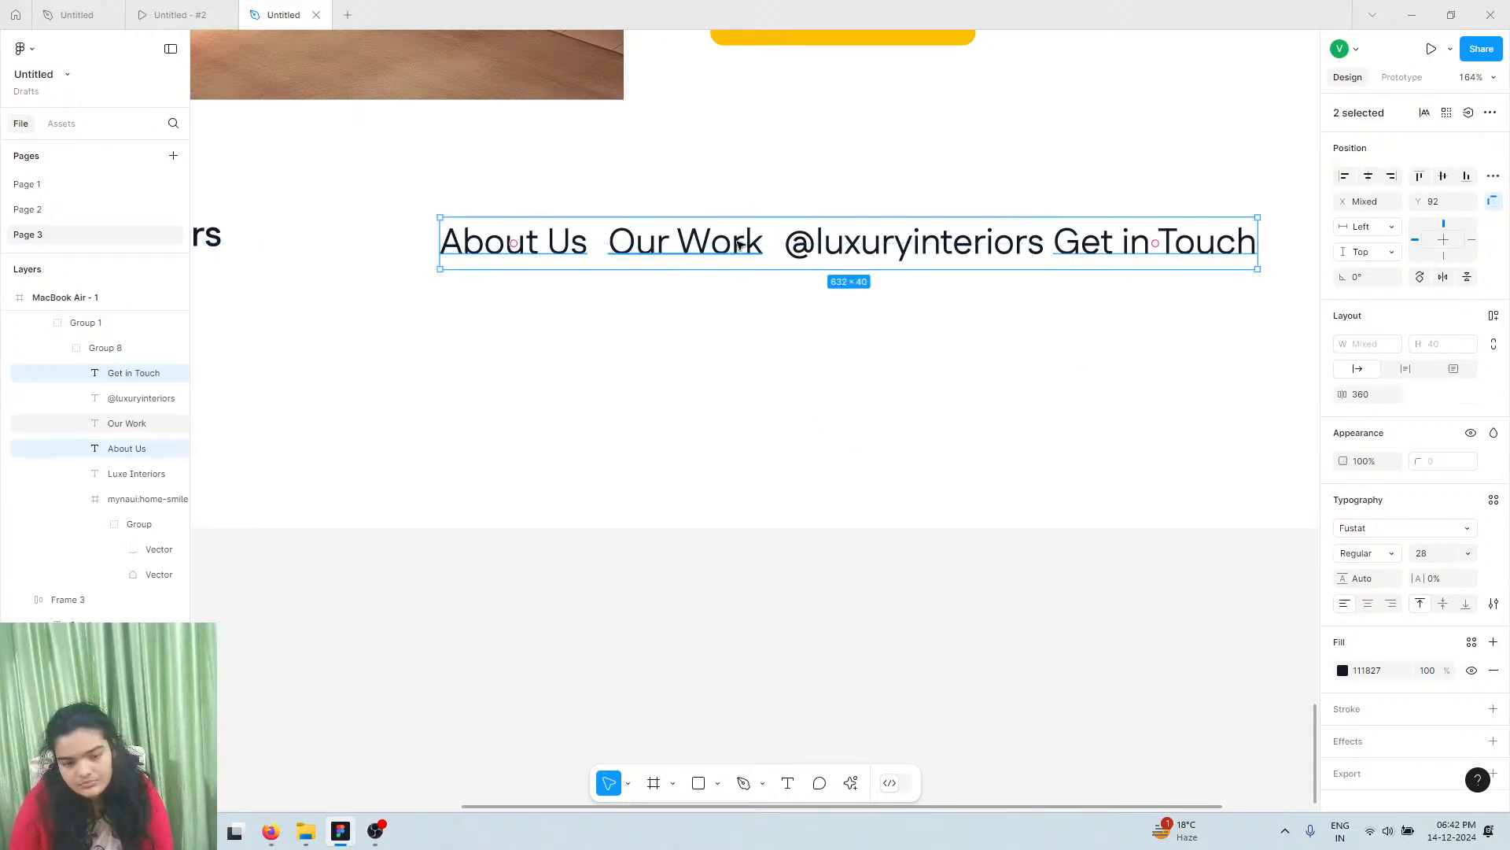
pyautogui.keyDown('shift'); pyautogui.click(735, 243); pyautogui.keyUp('shift')
pyautogui.keyDown('shift'); pyautogui.click(863, 250); pyautogui.keyUp('shift')
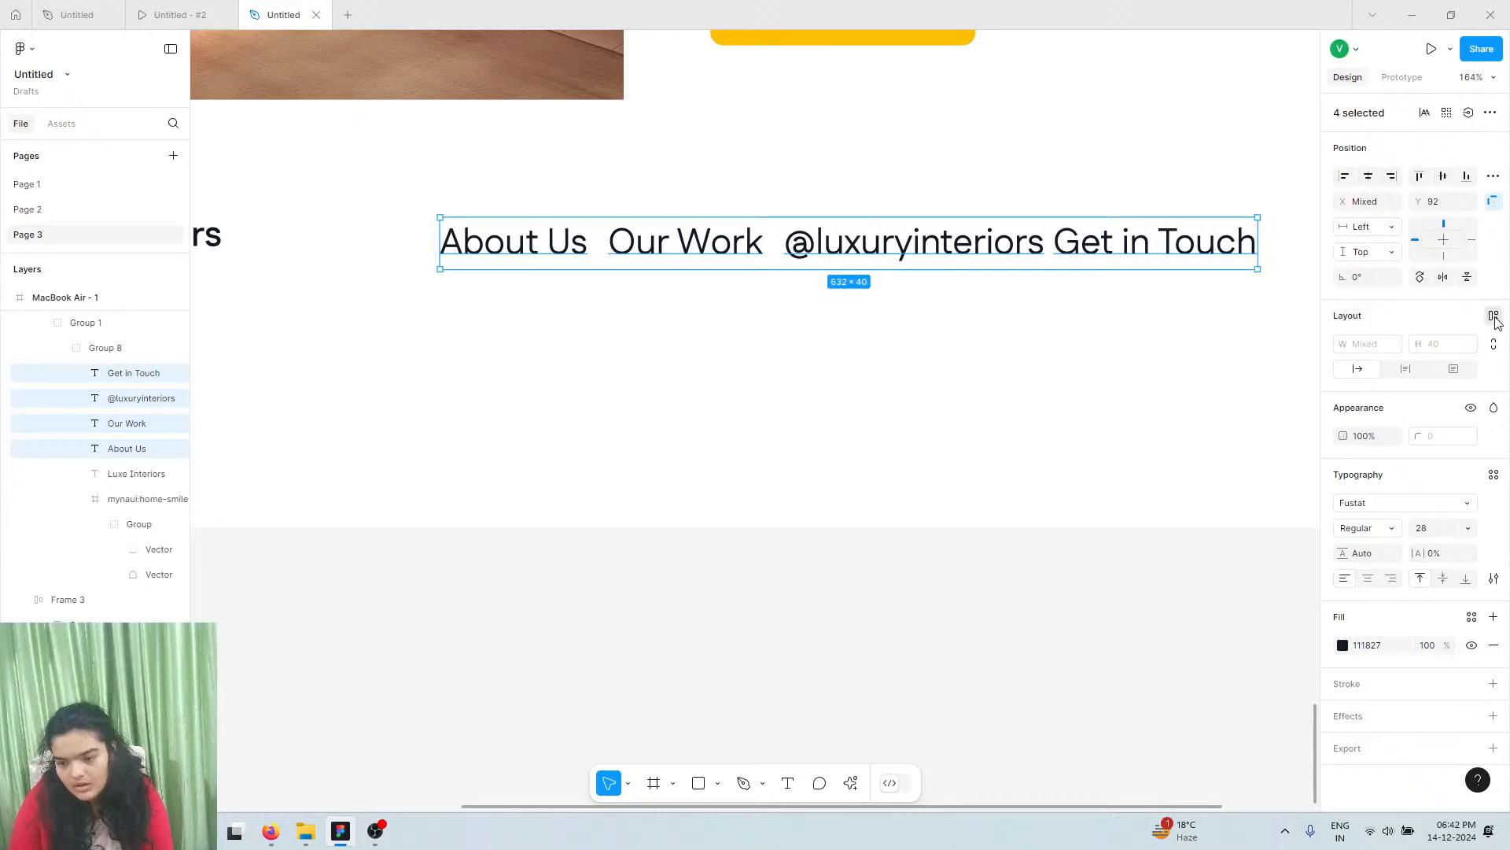
pyautogui.hotkey('shift', 'a')
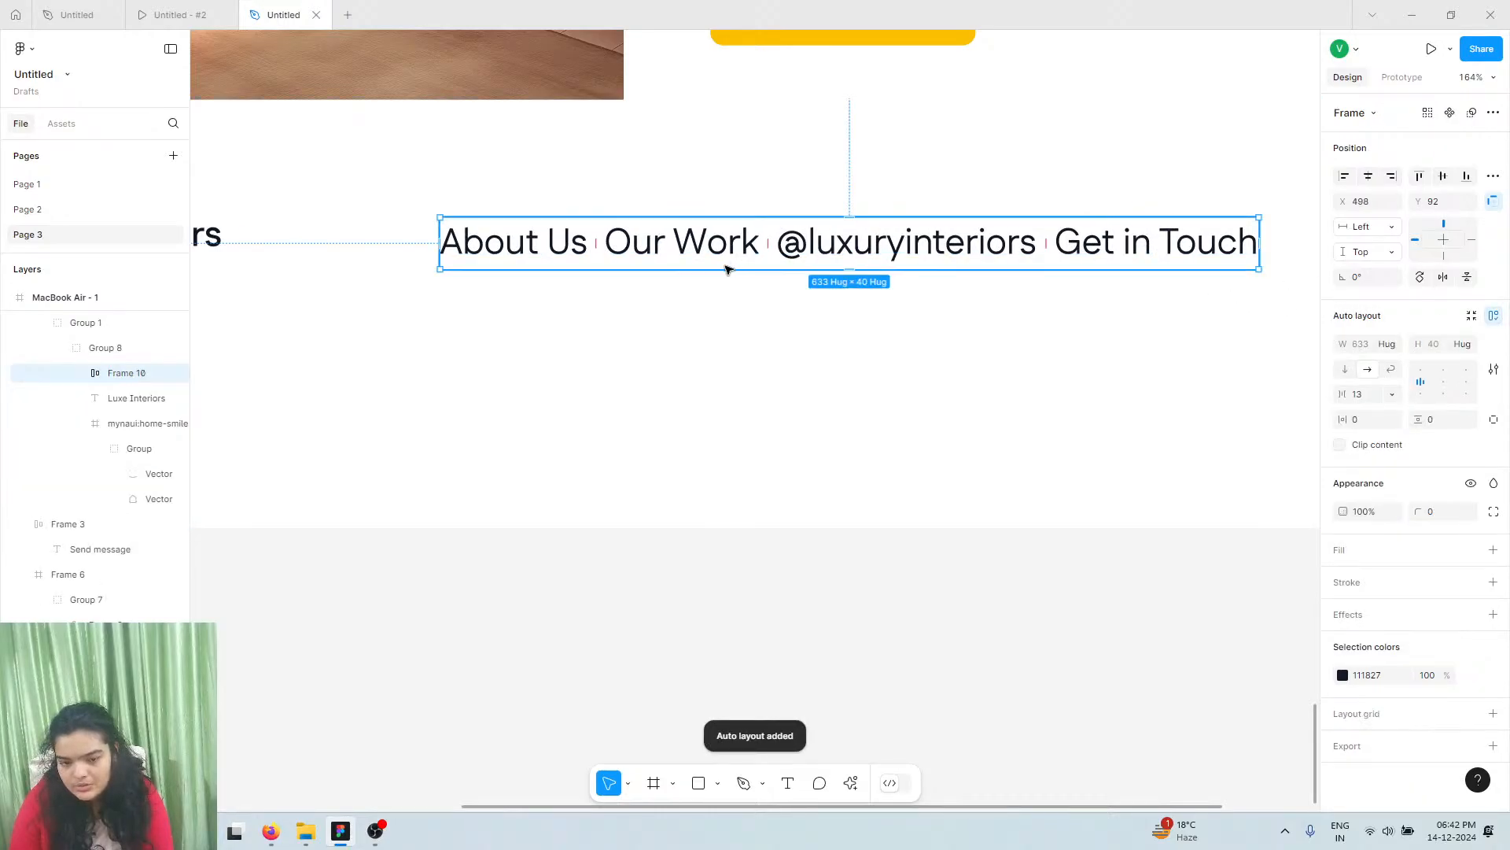
# Select all four links inside the row and set their font size to 20
pyautogui.doubleClick(805, 253)
pyautogui.keyDown('shift'); pyautogui.click(677, 261); pyautogui.keyUp('shift')
pyautogui.keyDown('shift'); pyautogui.click(568, 247); pyautogui.keyUp('shift')
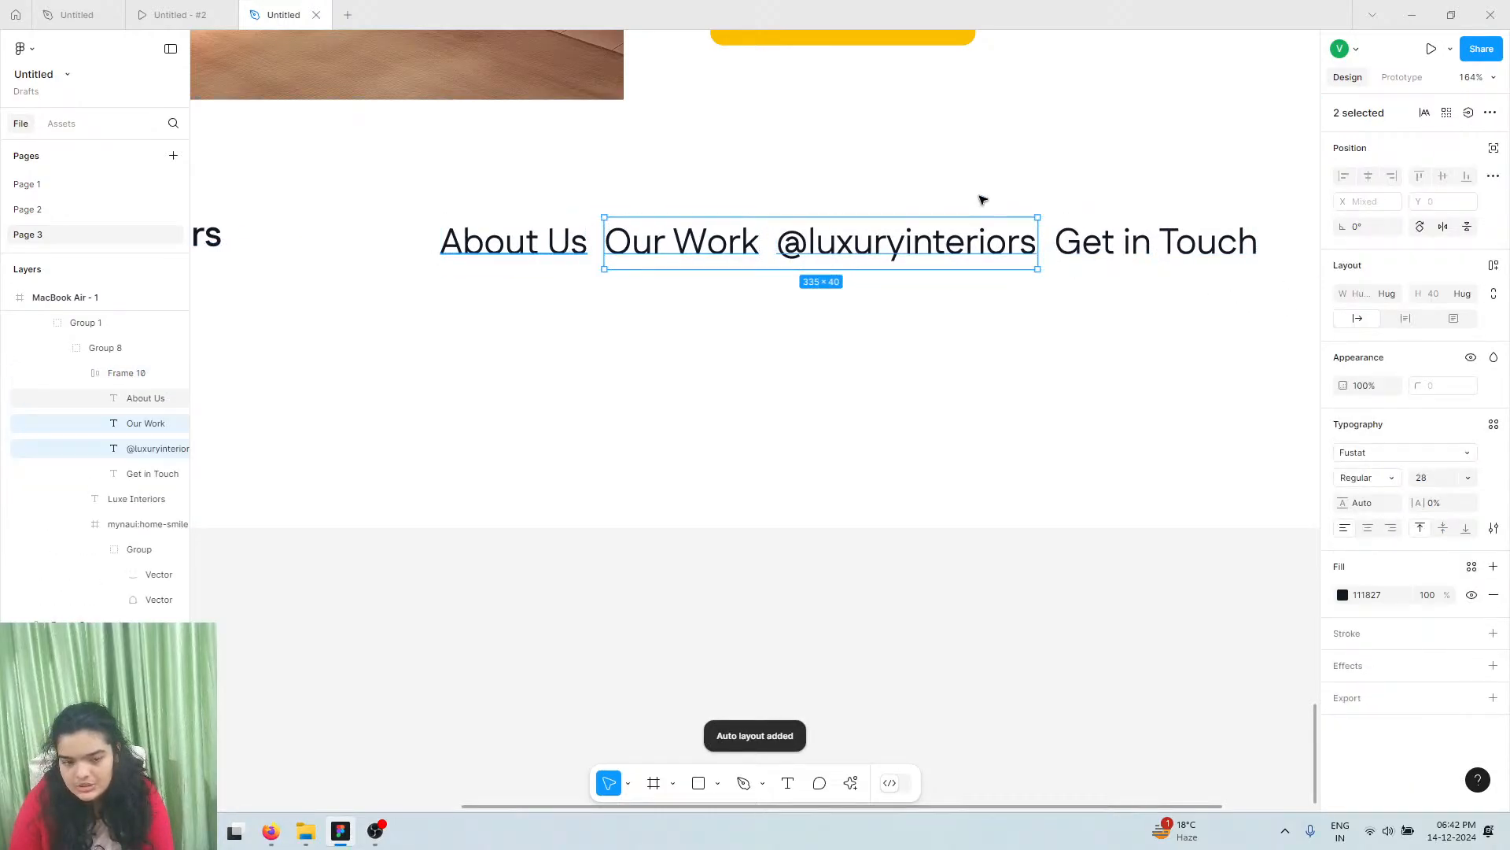
pyautogui.keyDown('shift'); pyautogui.click(1092, 244); pyautogui.keyUp('shift')
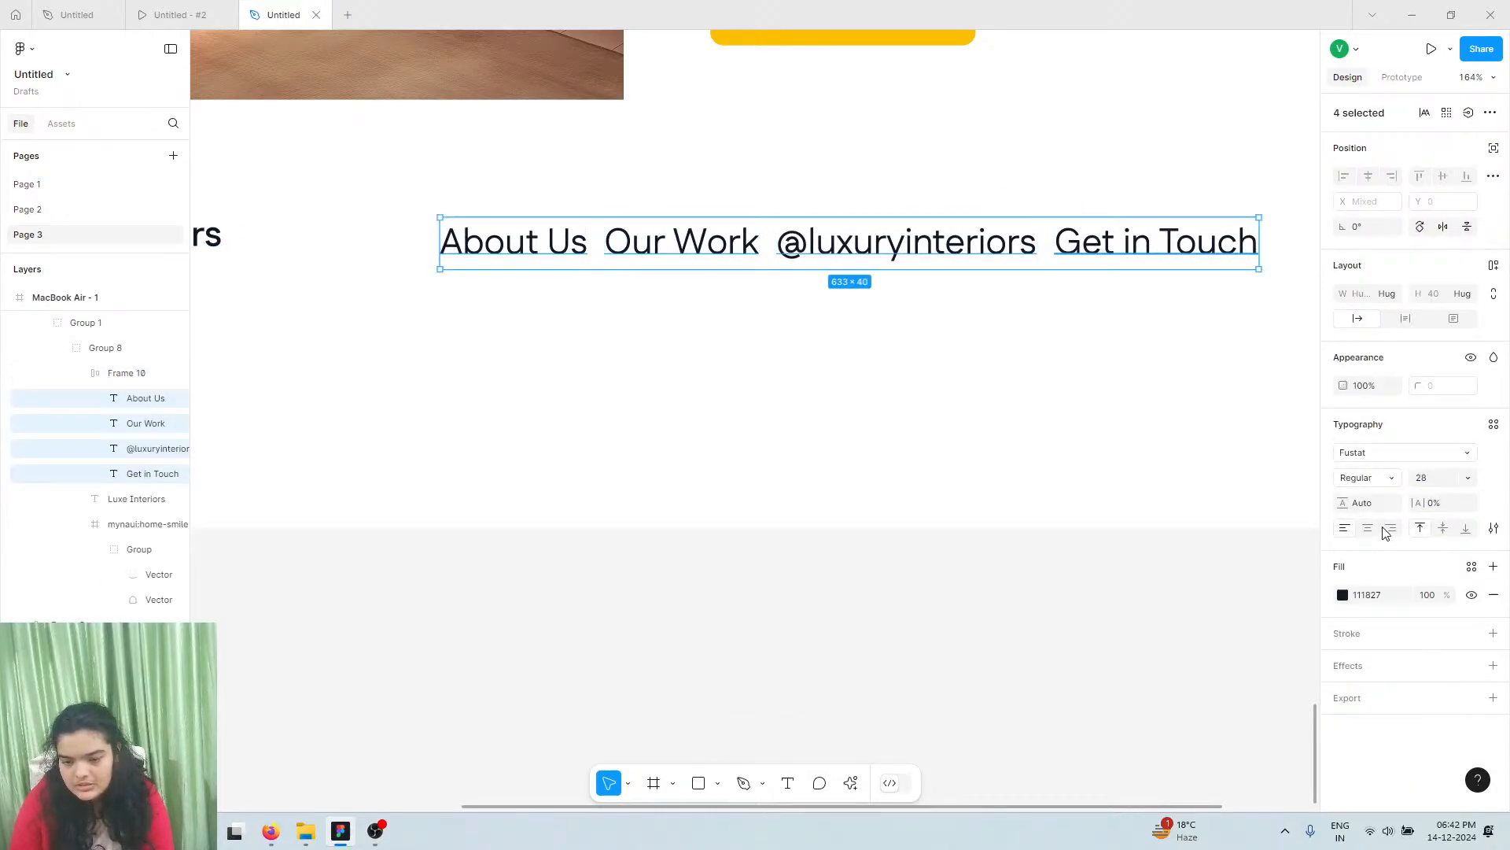
pyautogui.click(1443, 481)
pyautogui.write('24')
pyautogui.press('Return')
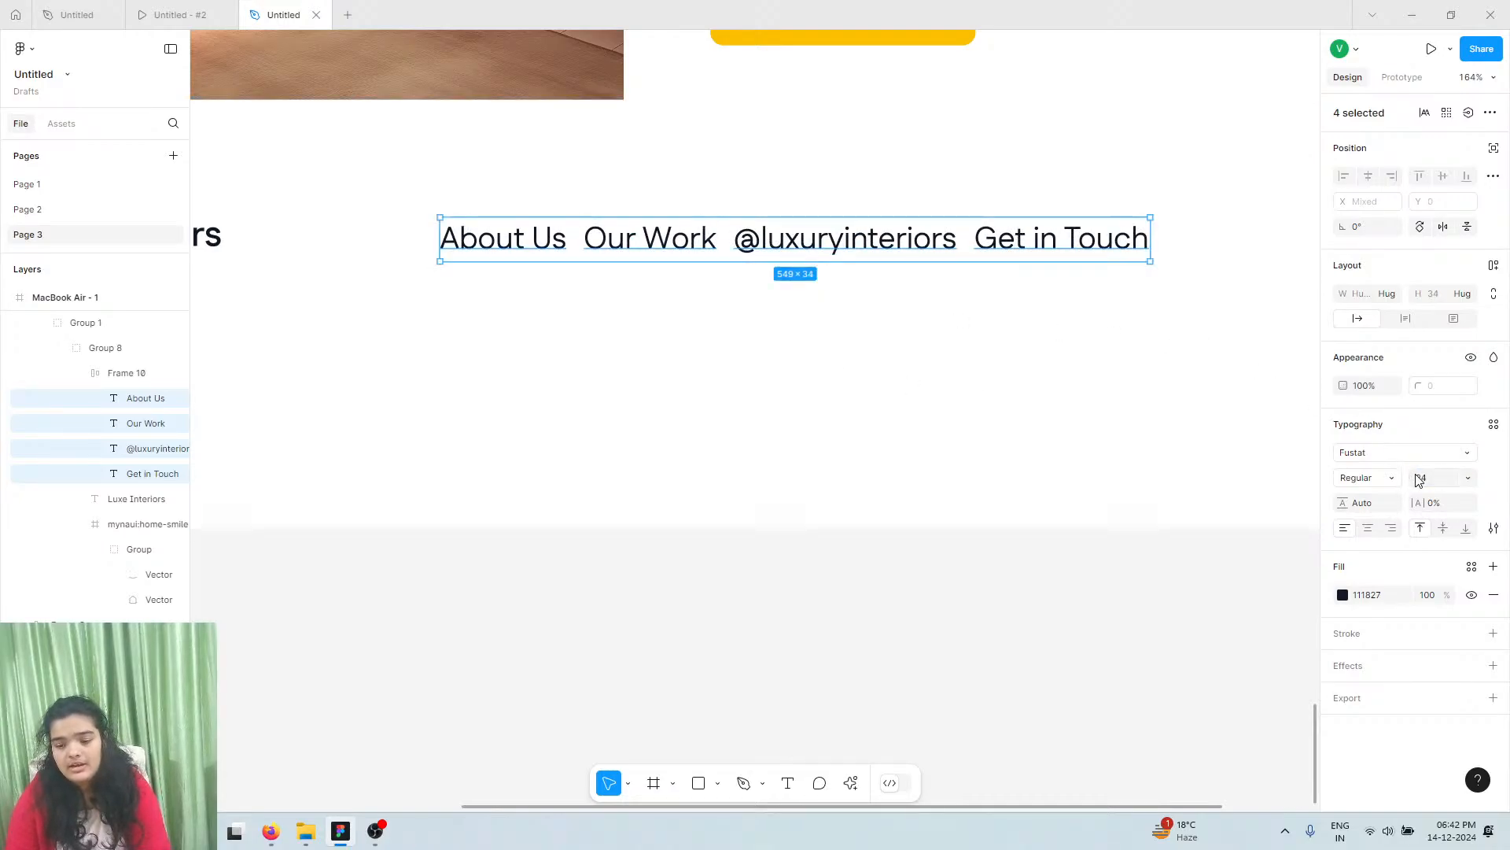
pyautogui.write('20')
pyautogui.press('Return')
# Set the link row's auto-layout gap to 15 and centre the row in the footer
pyautogui.scroll(-5, 1023, 441)
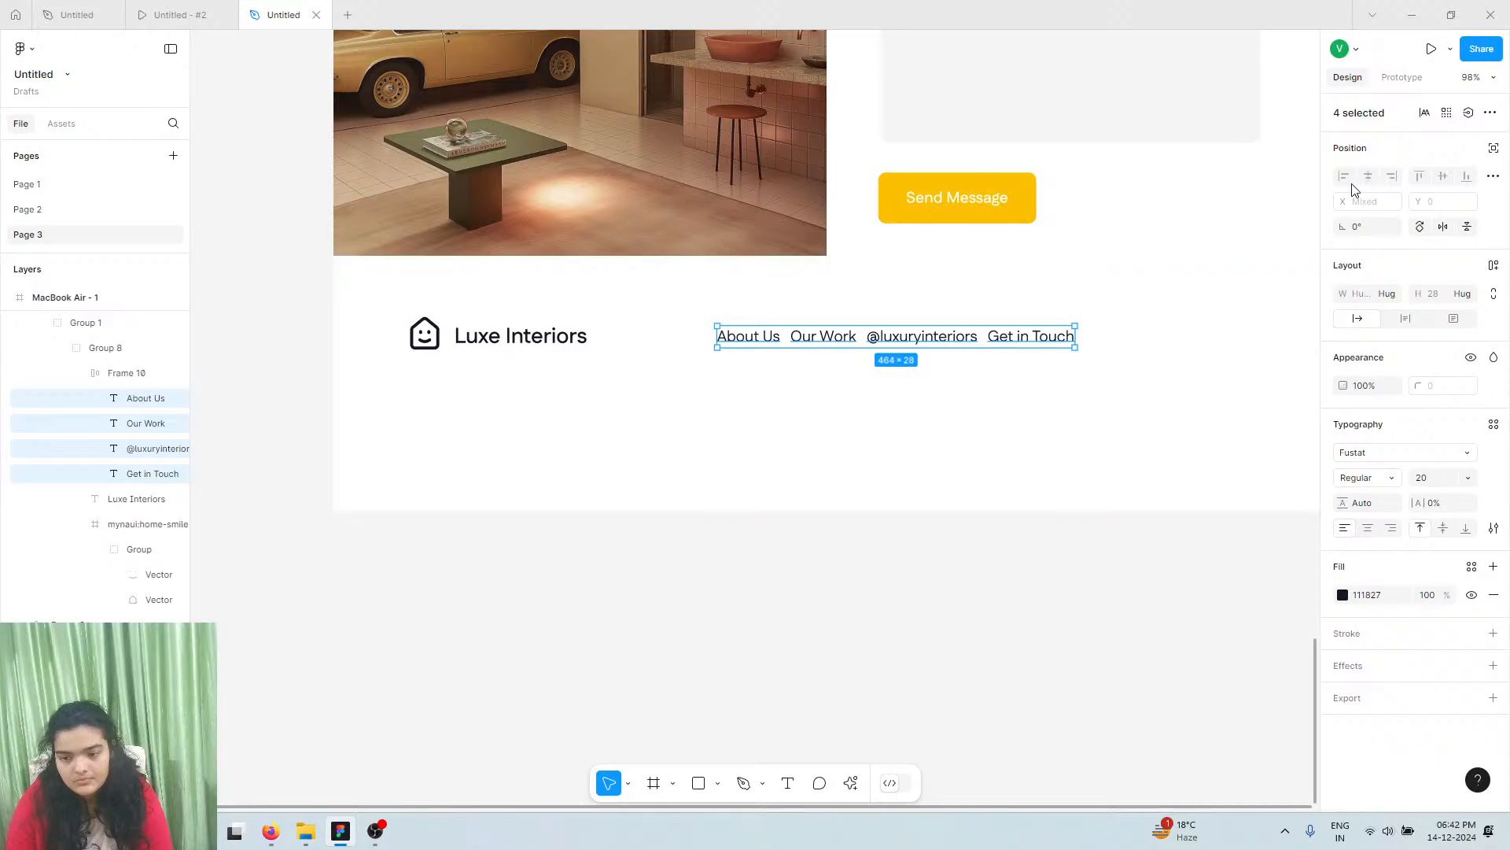
pyautogui.click(144, 381)
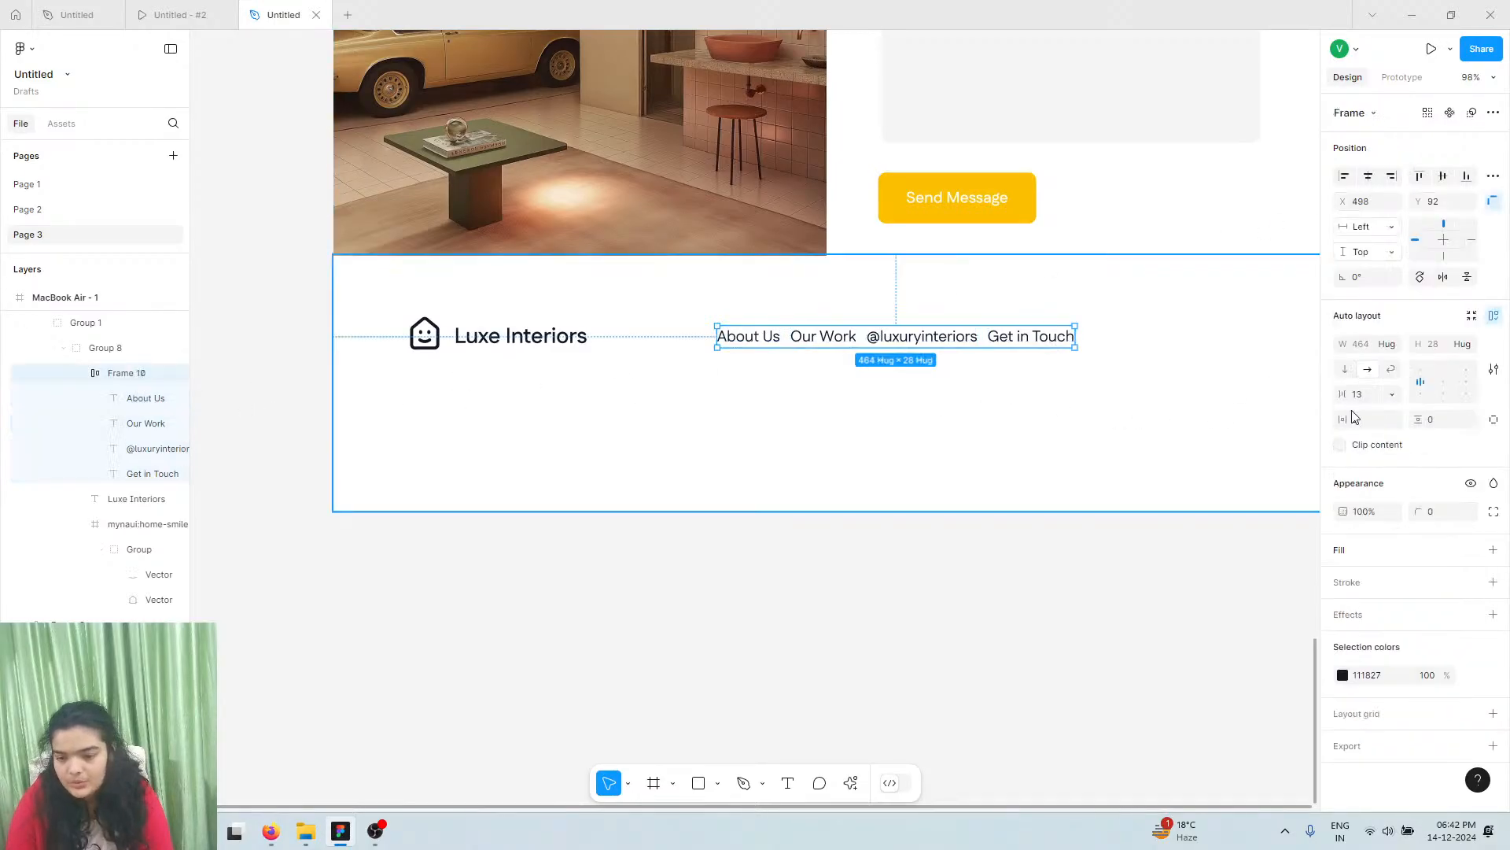
pyautogui.moveTo(1342, 393); pyautogui.dragTo(1356, 394)
pyautogui.click(1368, 175)
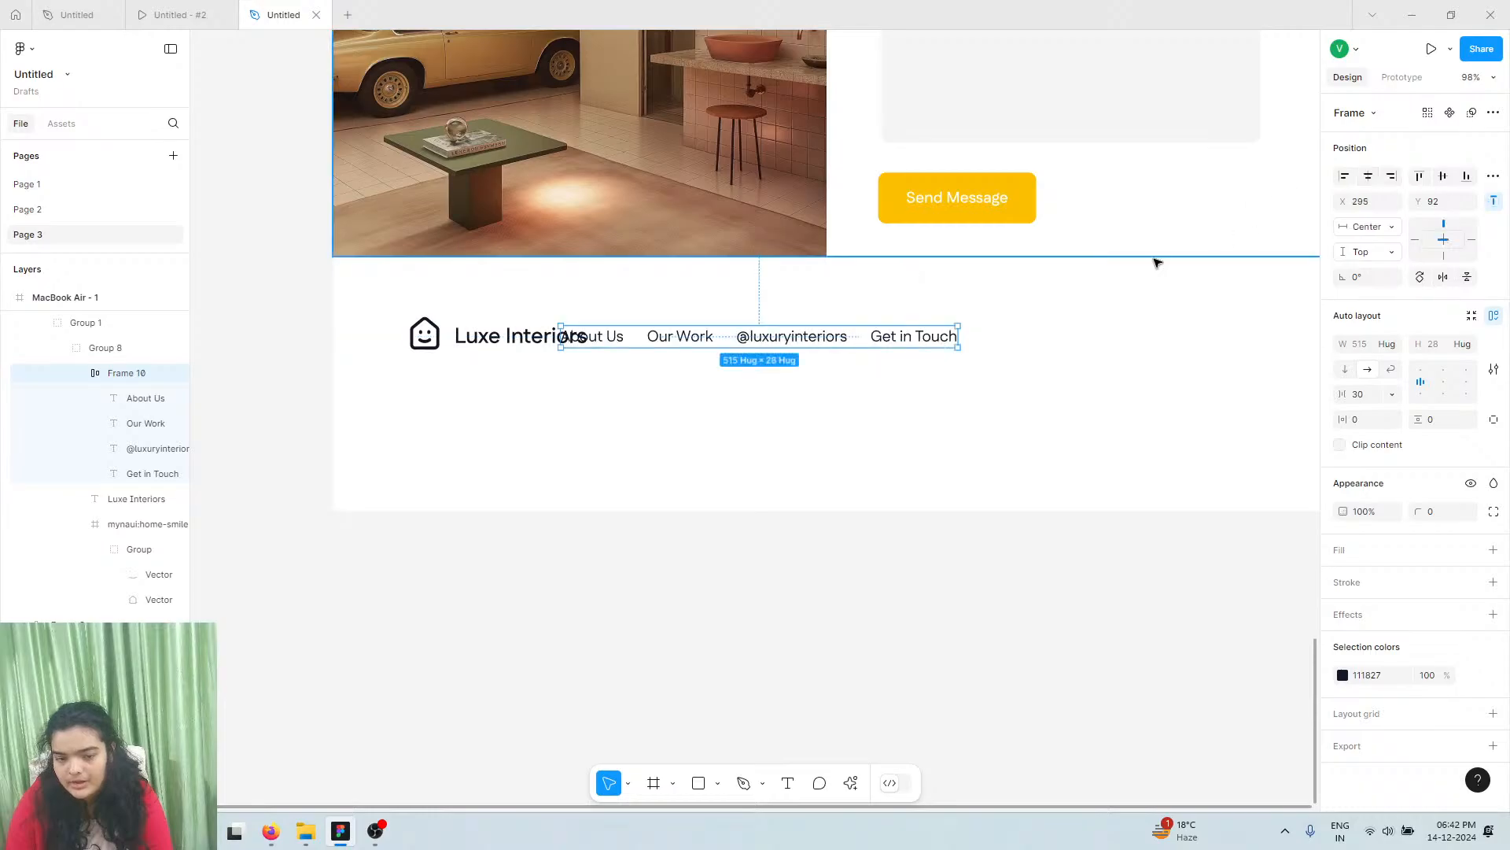
pyautogui.hscroll(1, 811, 359)
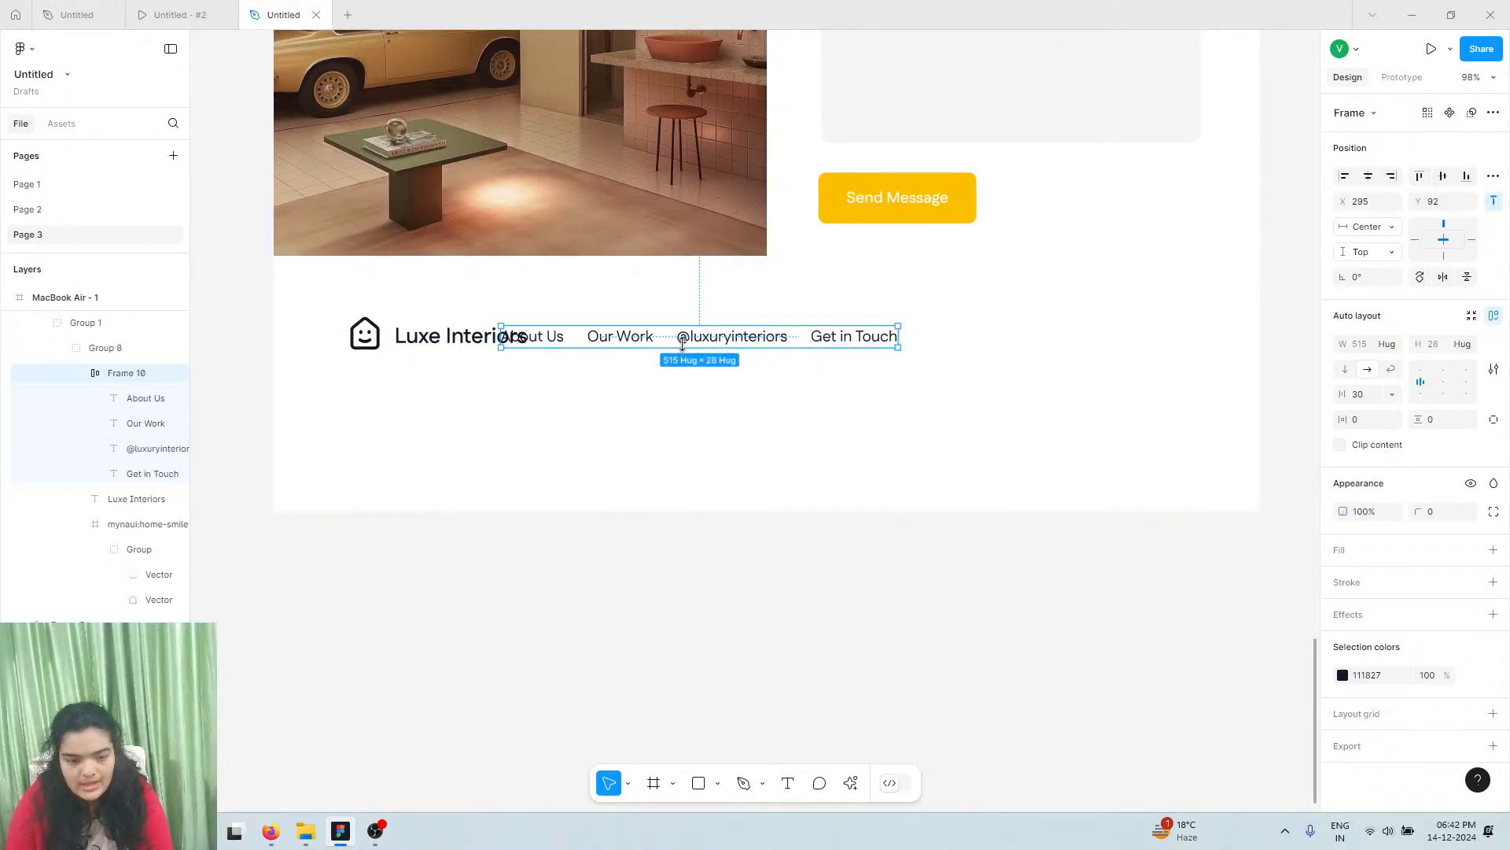
pyautogui.moveTo(700, 339); pyautogui.dragTo(756, 335)
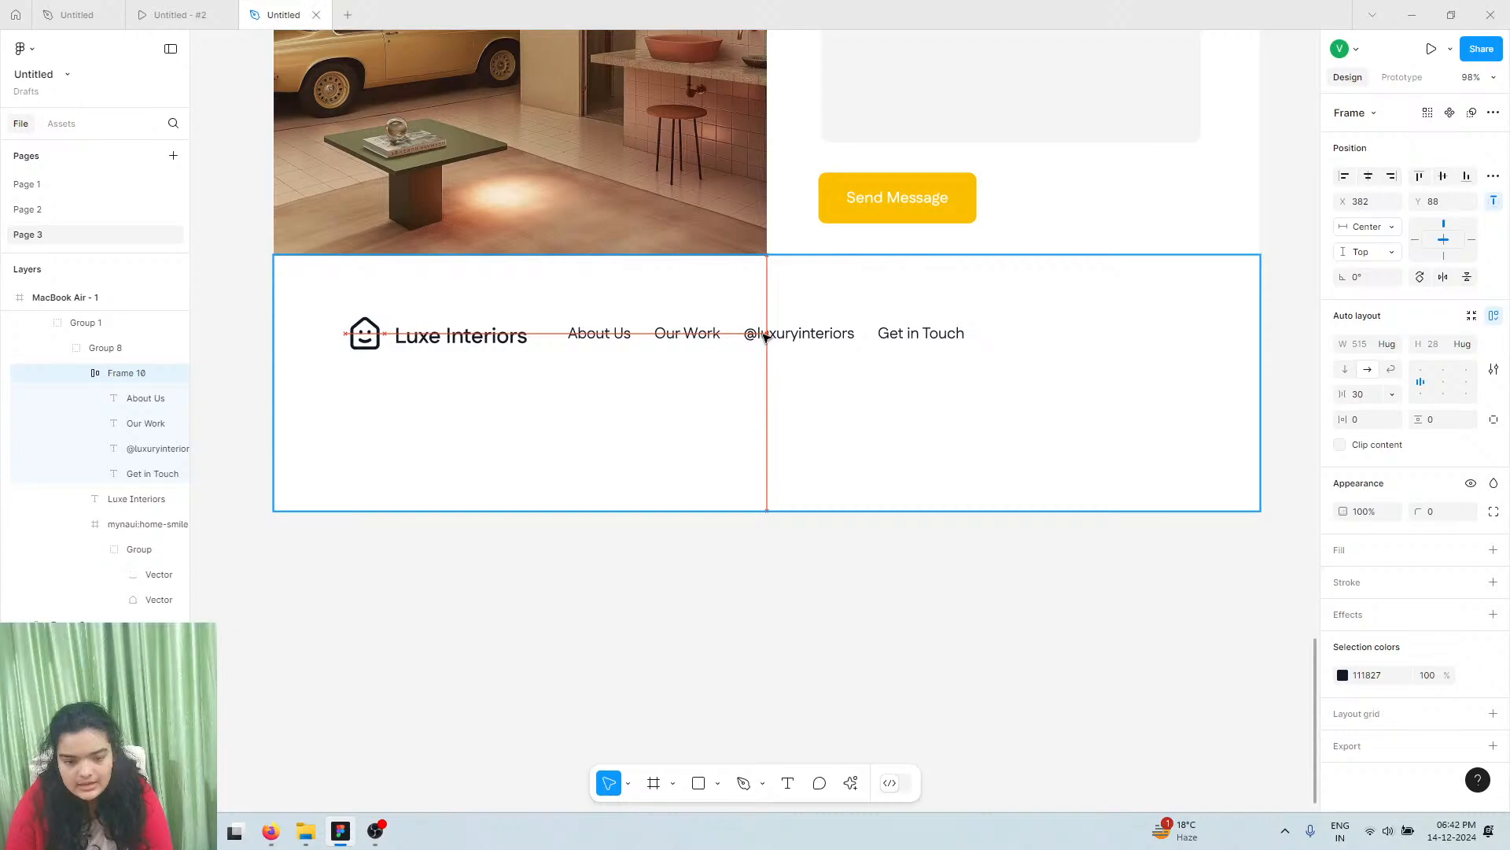
pyautogui.moveTo(766, 337); pyautogui.dragTo(767, 336)
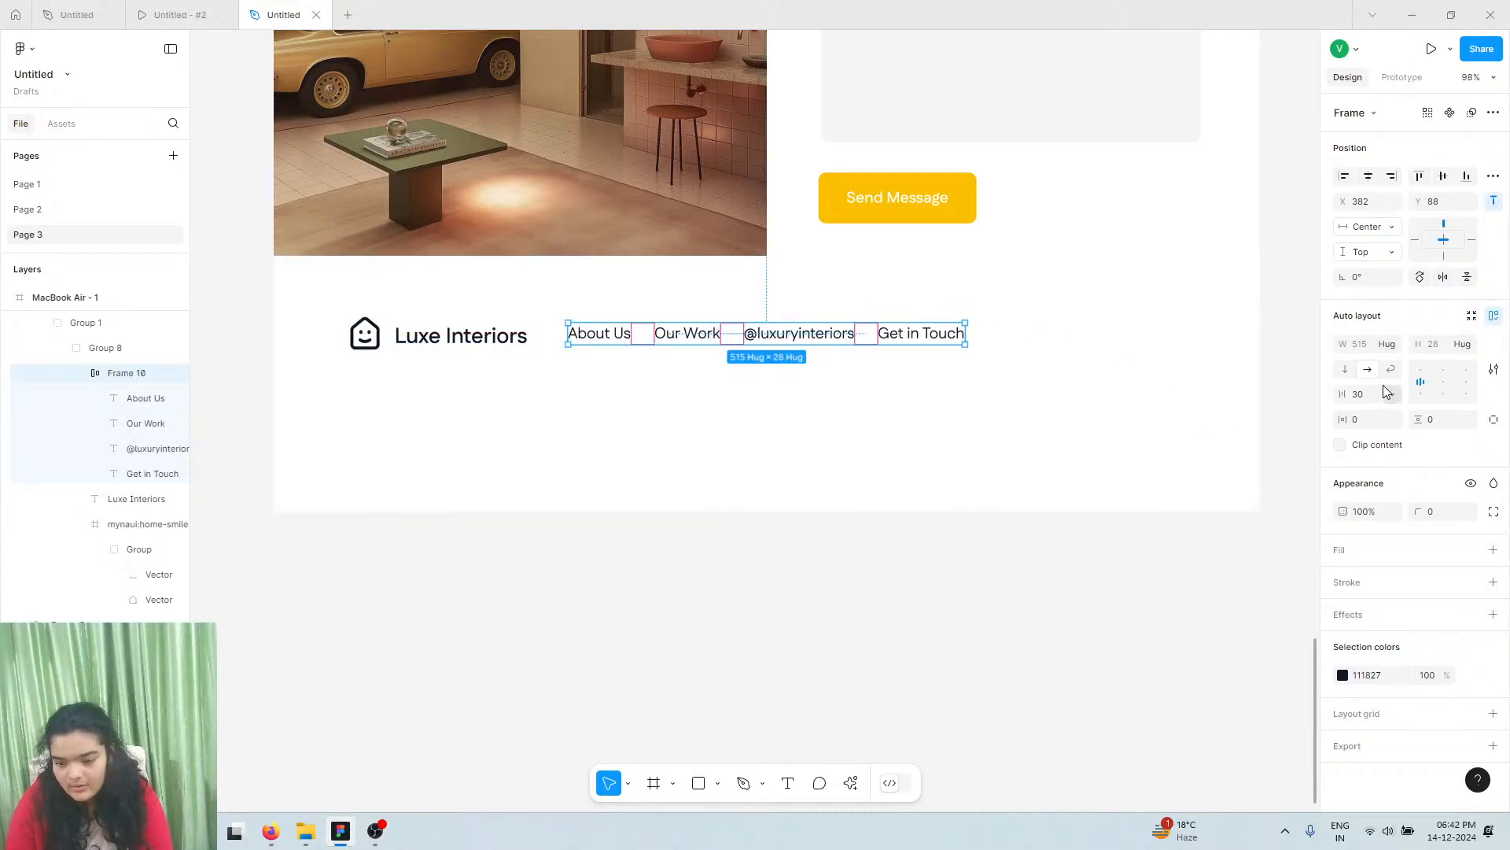
pyautogui.moveTo(1343, 393); pyautogui.dragTo(1326, 386)
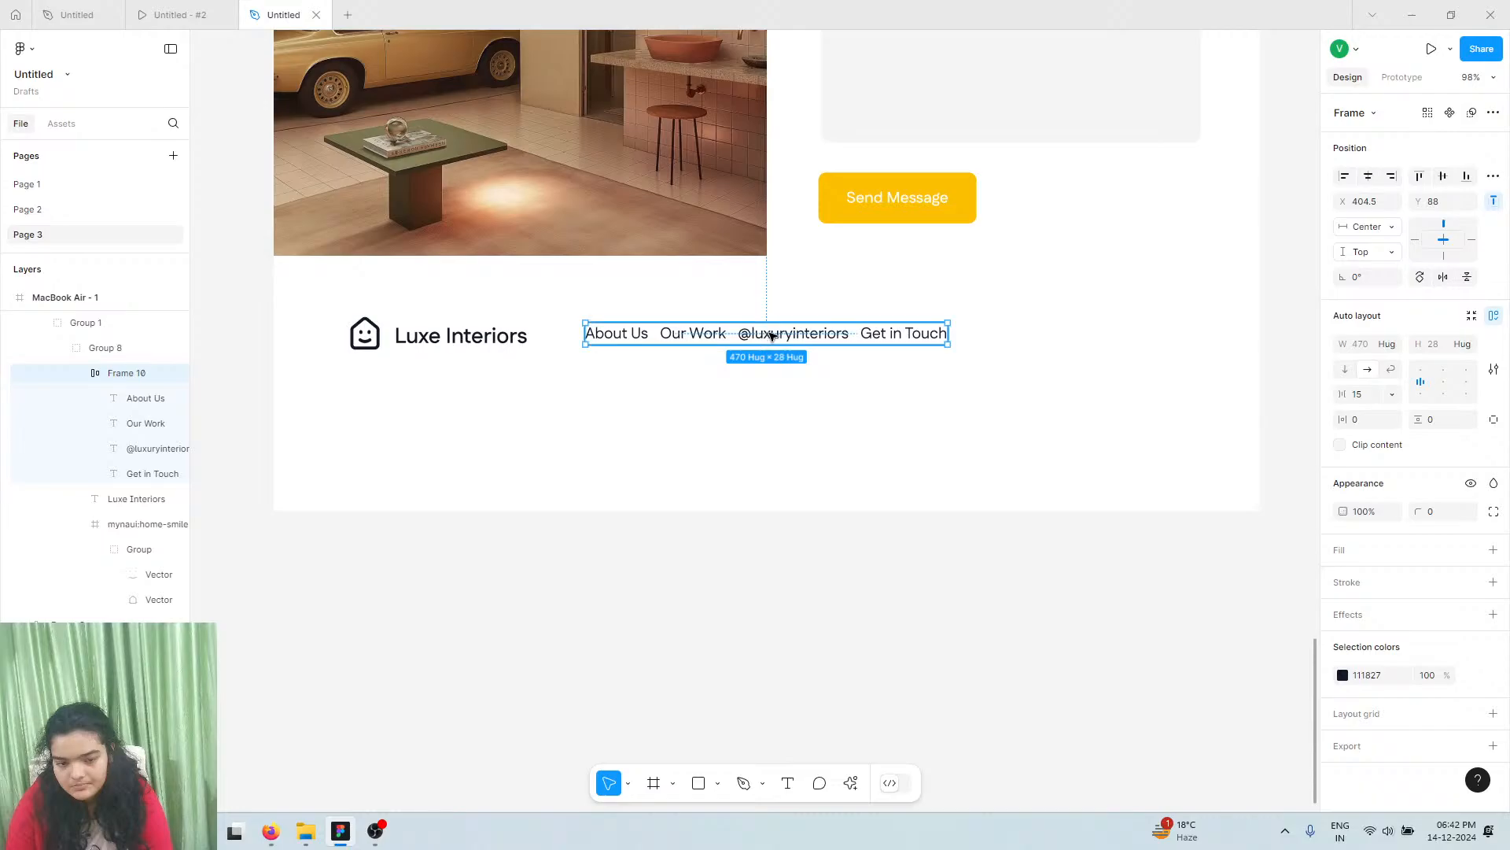
pyautogui.moveTo(771, 336); pyautogui.dragTo(767, 337)
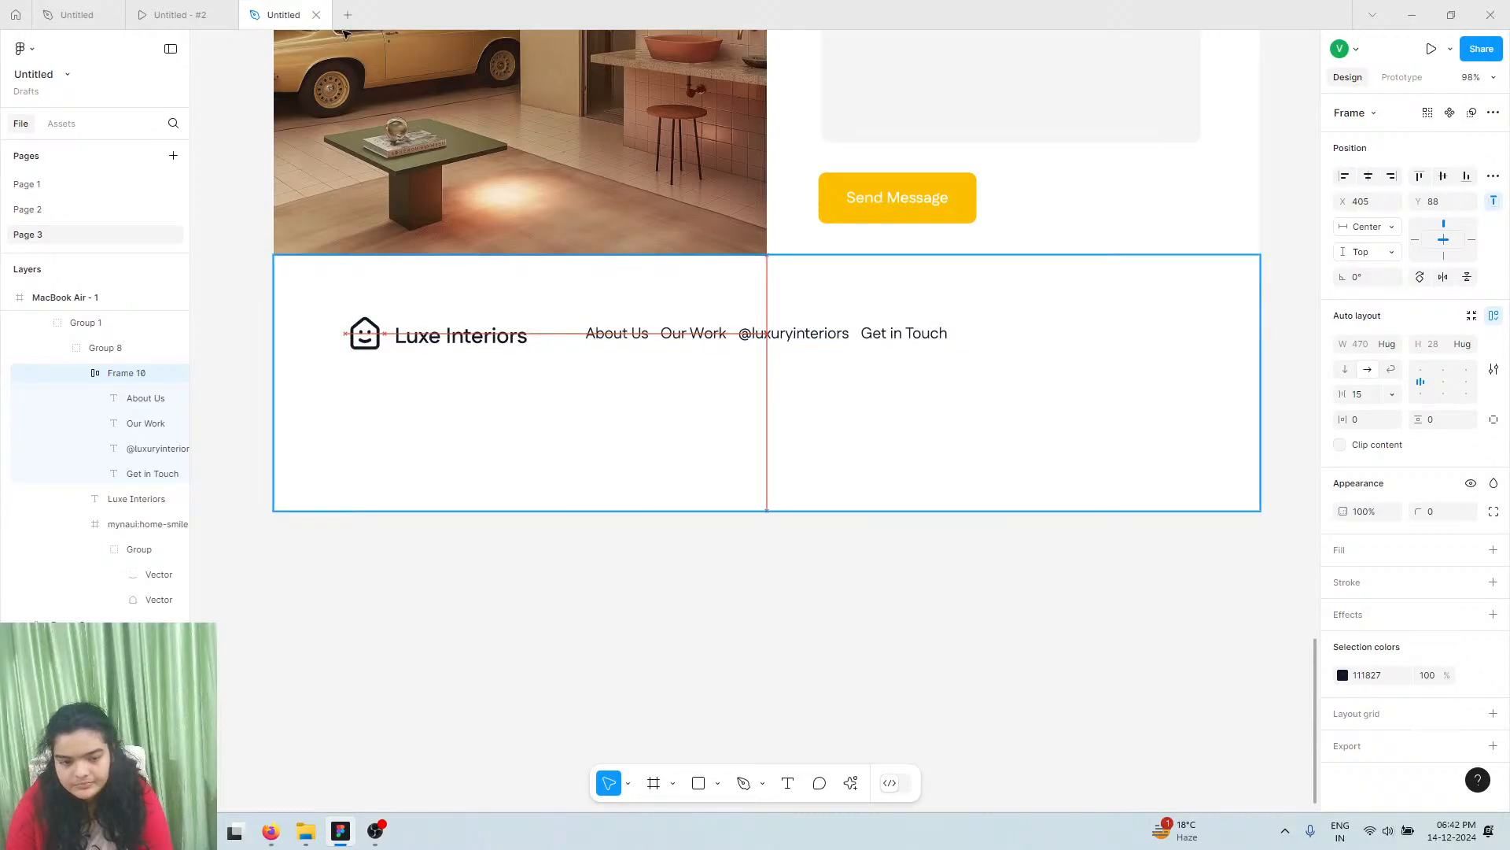
# Launch the Iconify plugin from the Actions menu
pyautogui.click(175, 14)
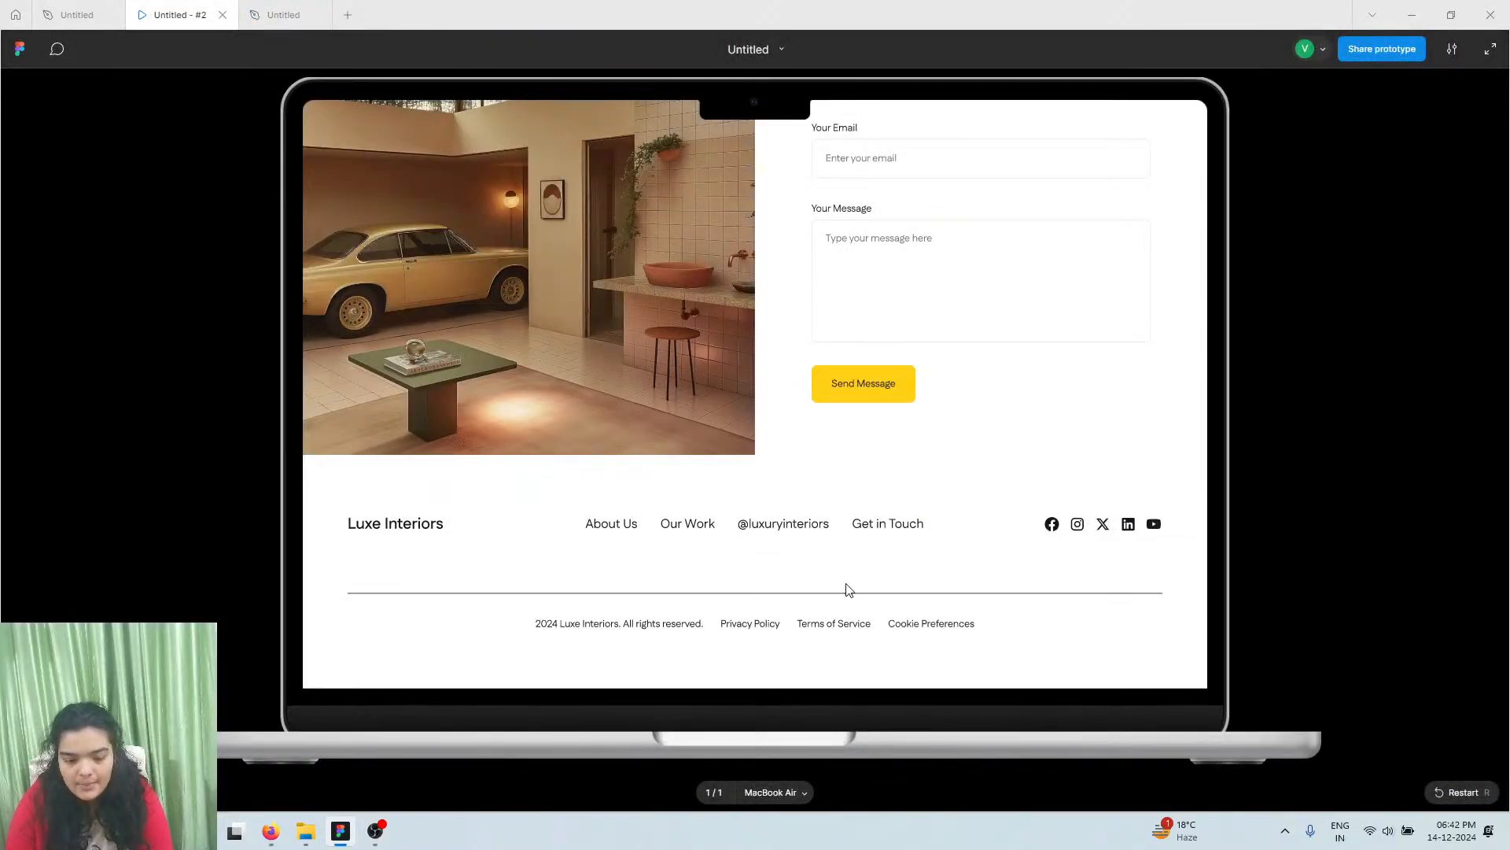
pyautogui.click(324, 15)
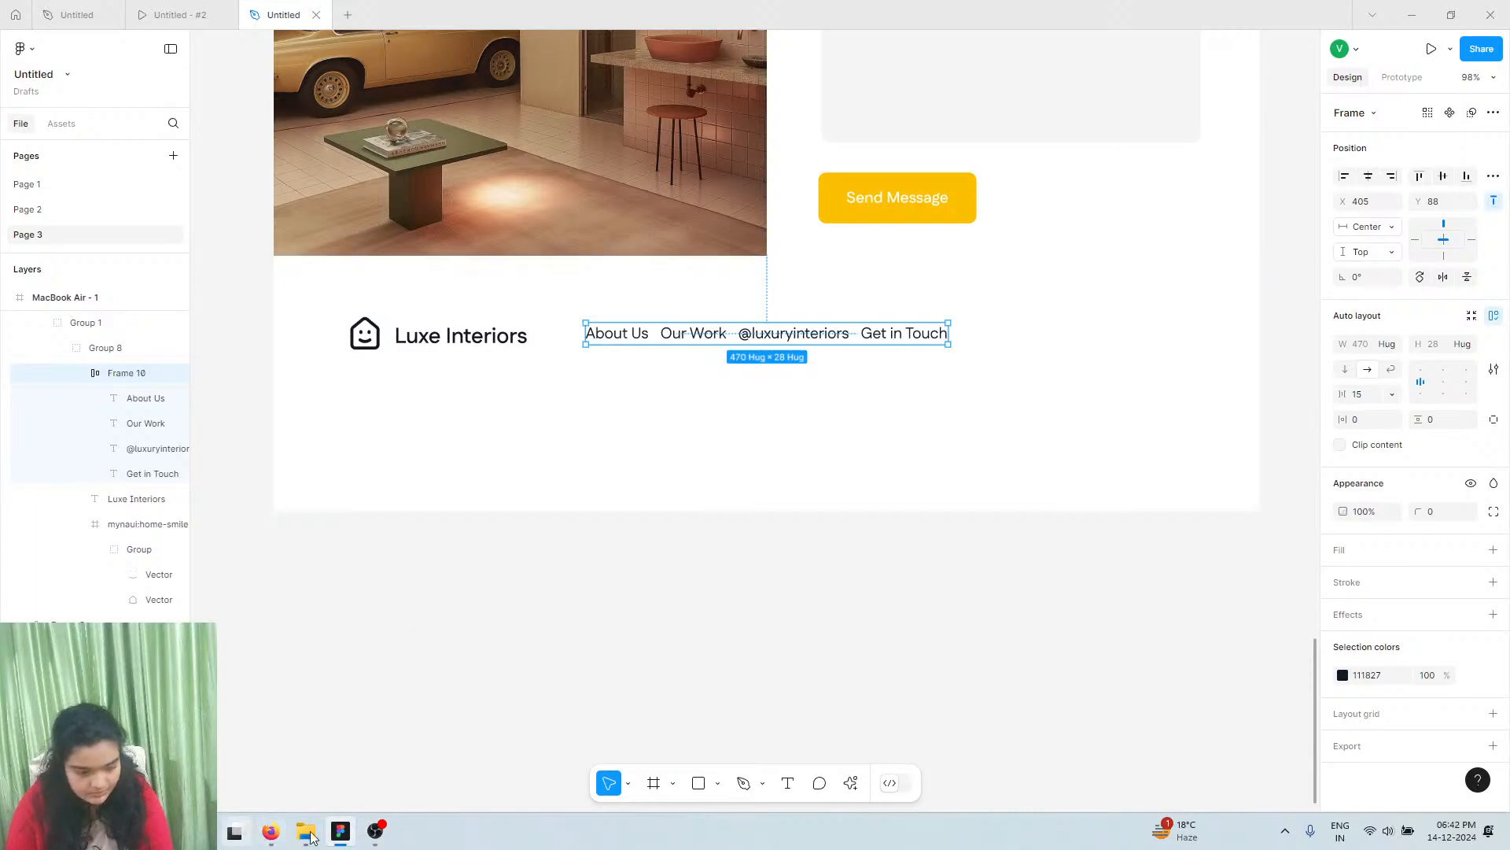
pyautogui.click(851, 783)
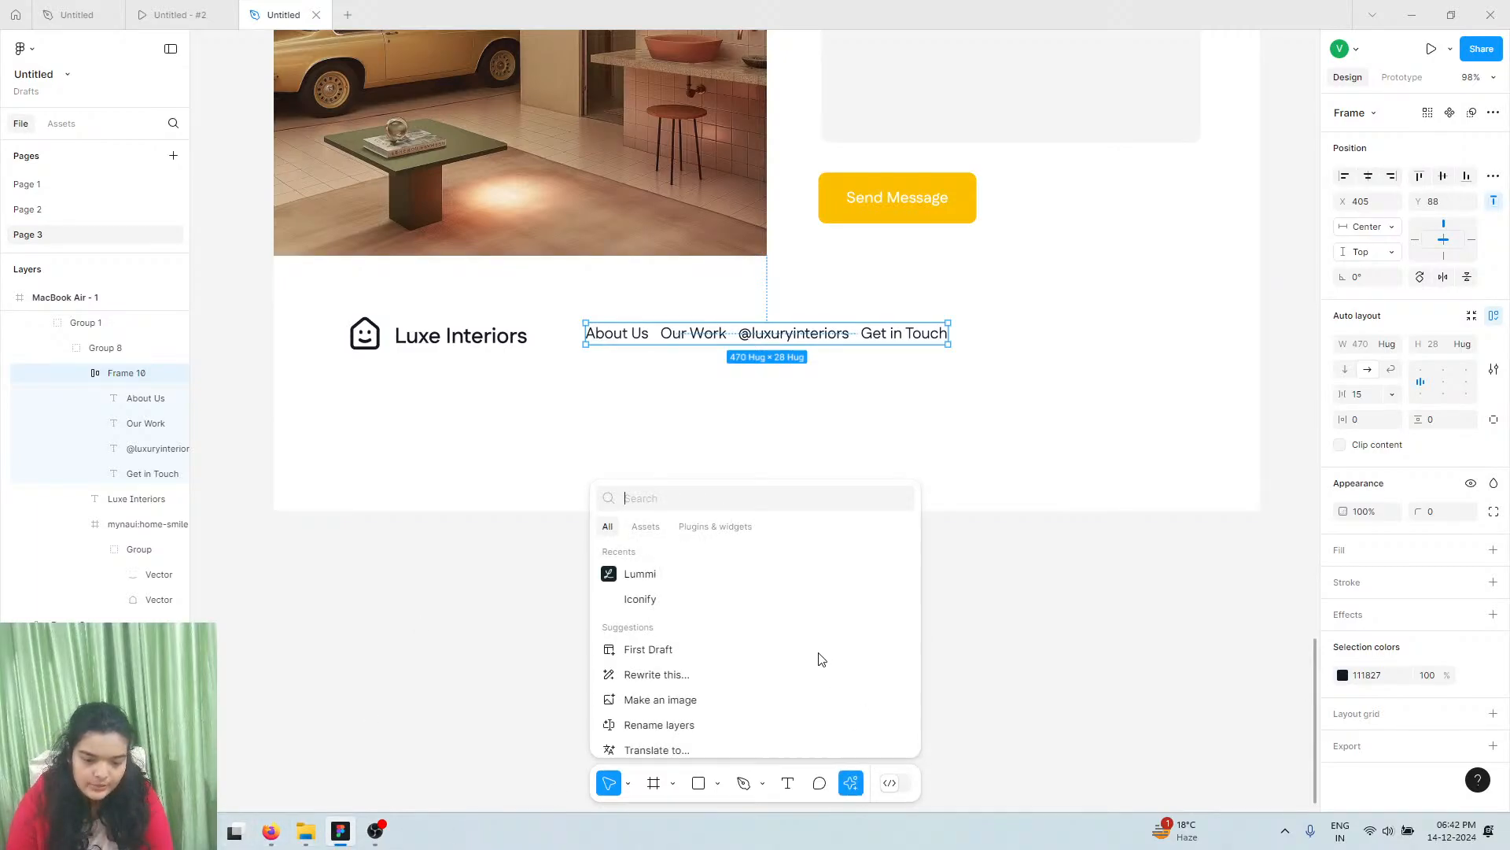
pyautogui.click(640, 601)
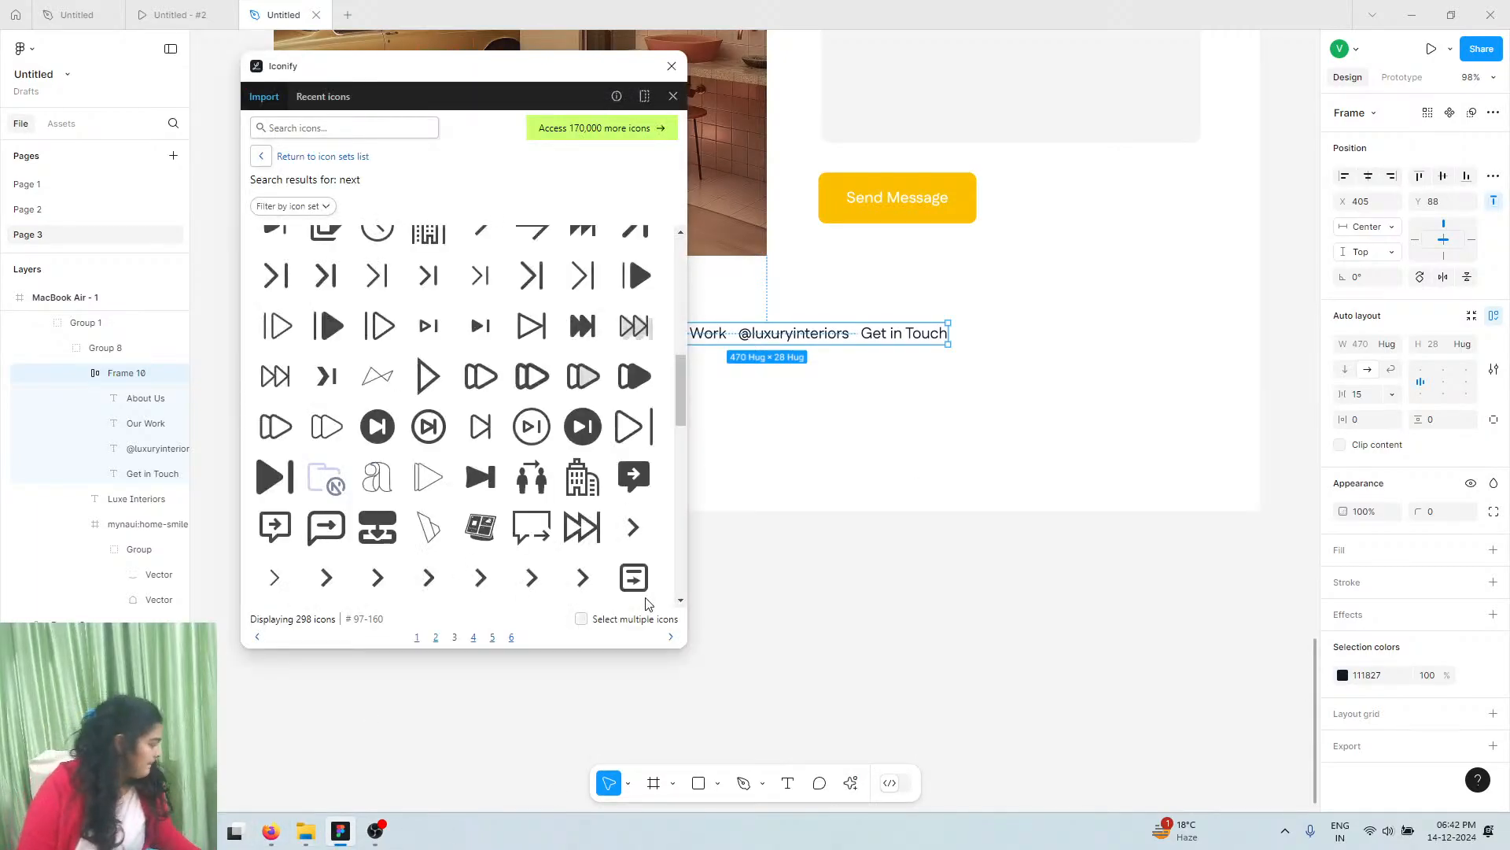
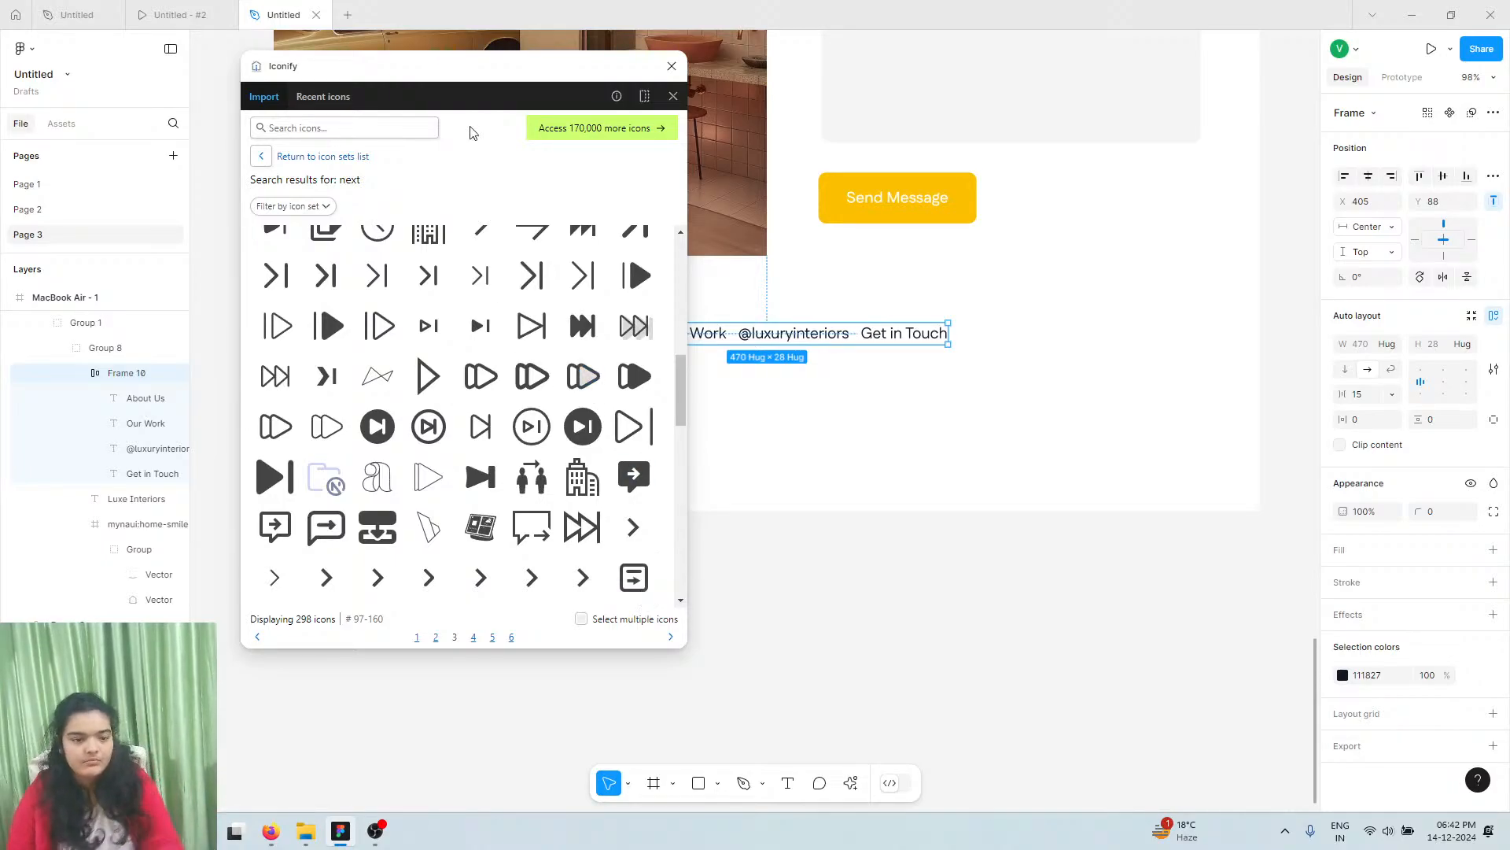
# Search Iconify for instagram and X icons and place both side by side on the canvas
pyautogui.click(406, 126)
pyautogui.write('ins')
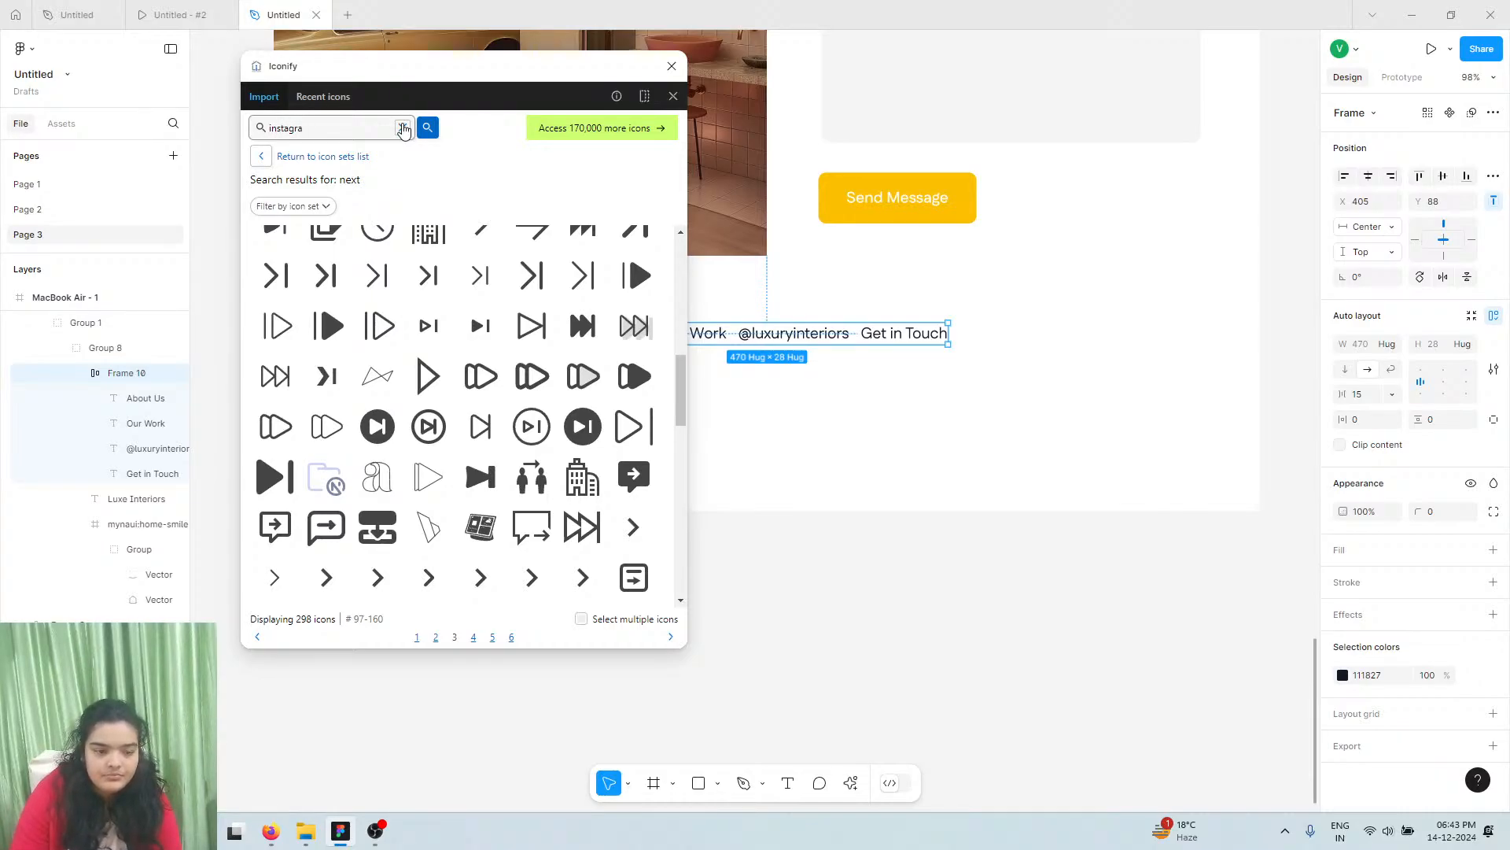
pyautogui.write('tagra')
pyautogui.press('Return')
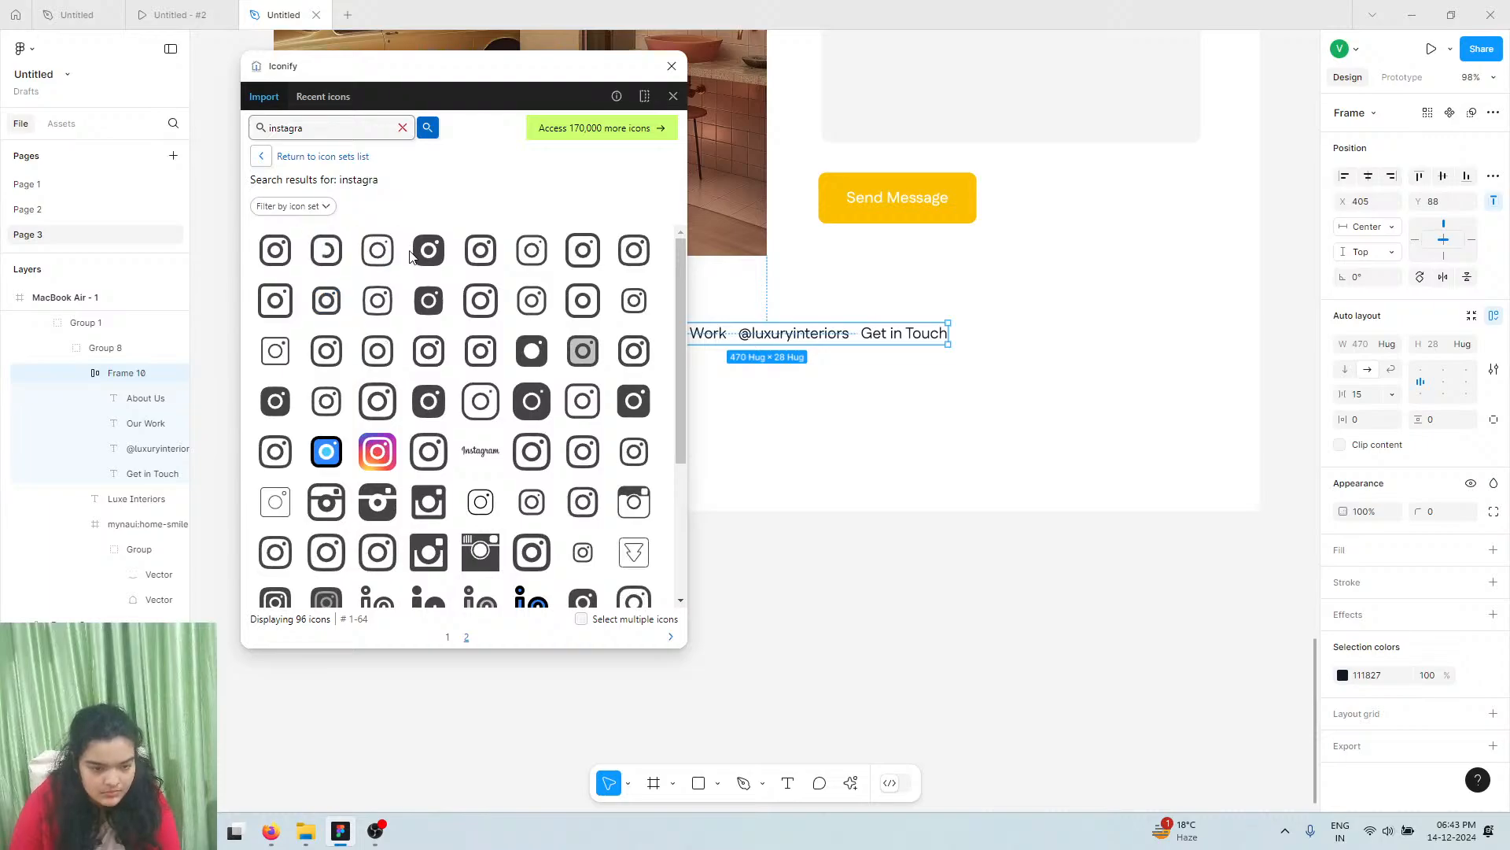
pyautogui.moveTo(429, 250); pyautogui.dragTo(823, 442)
pyautogui.moveTo(699, 313); pyautogui.dragTo(689, 299)
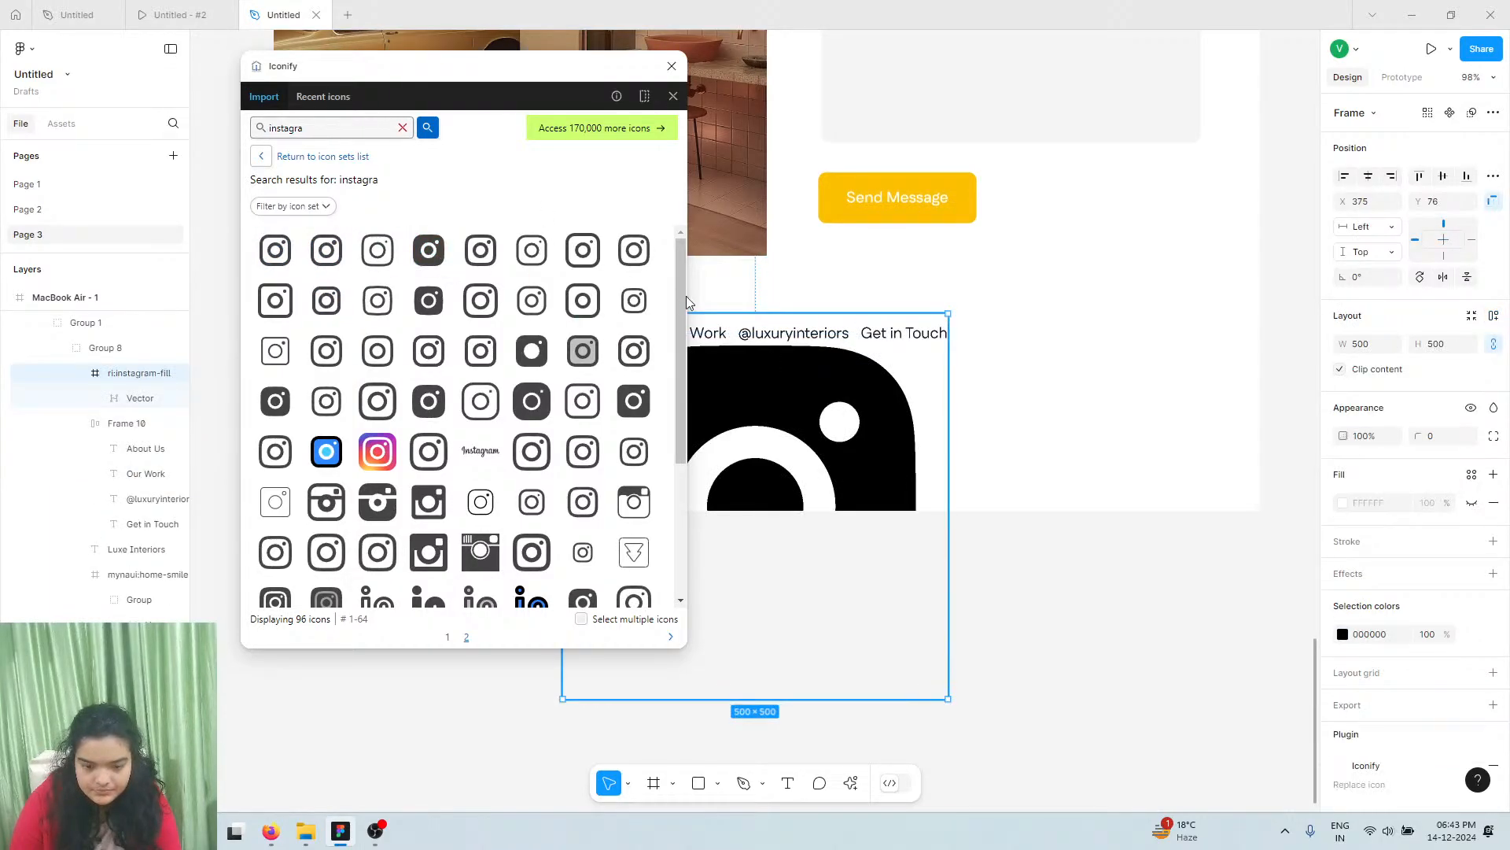
pyautogui.doubleClick(372, 119)
pyautogui.press('BackSpace')
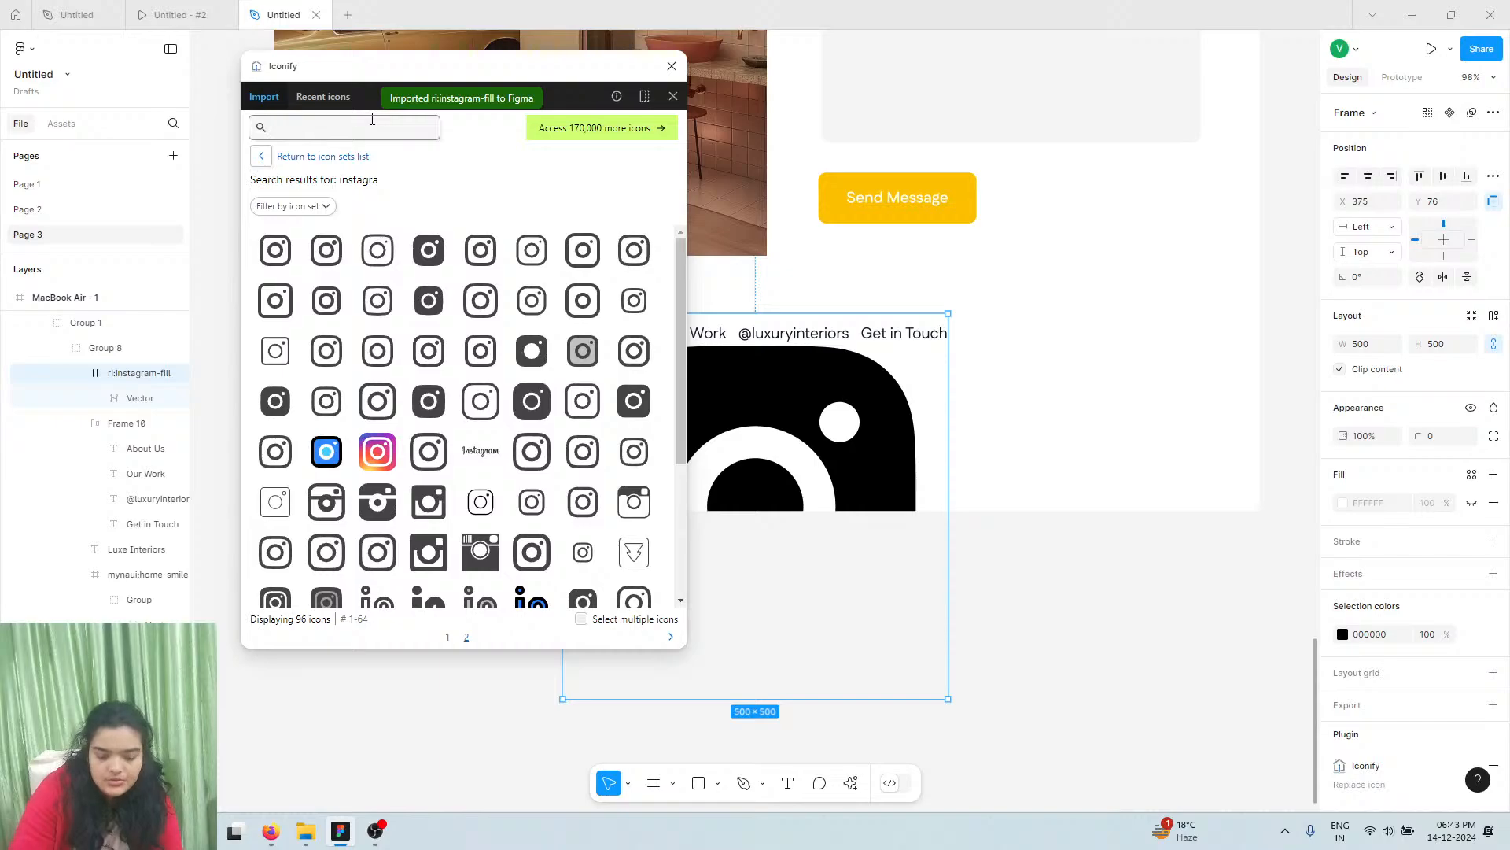
pyautogui.write('x')
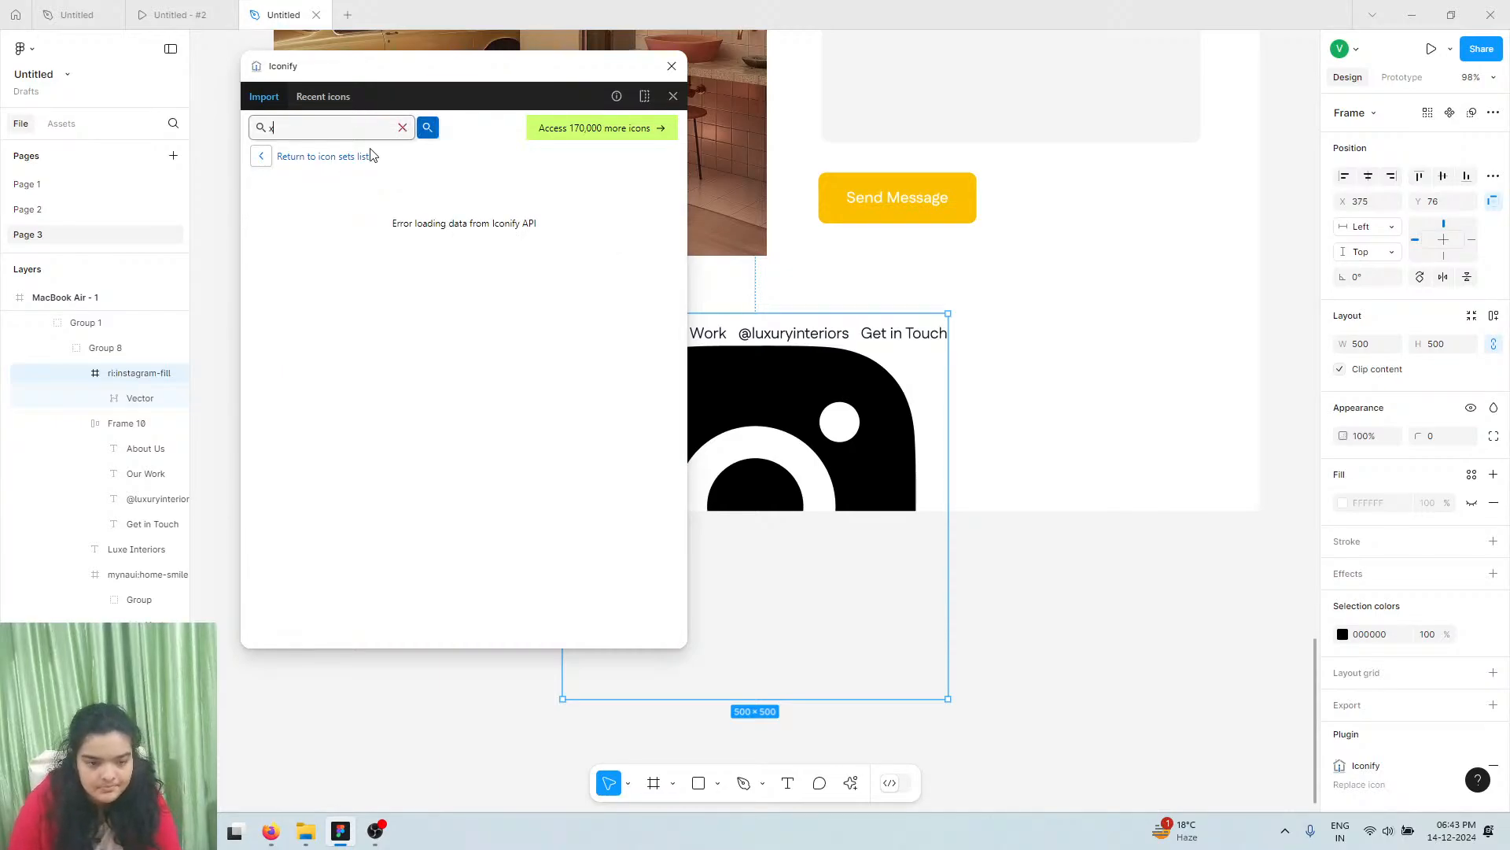
pyautogui.doubleClick(355, 122)
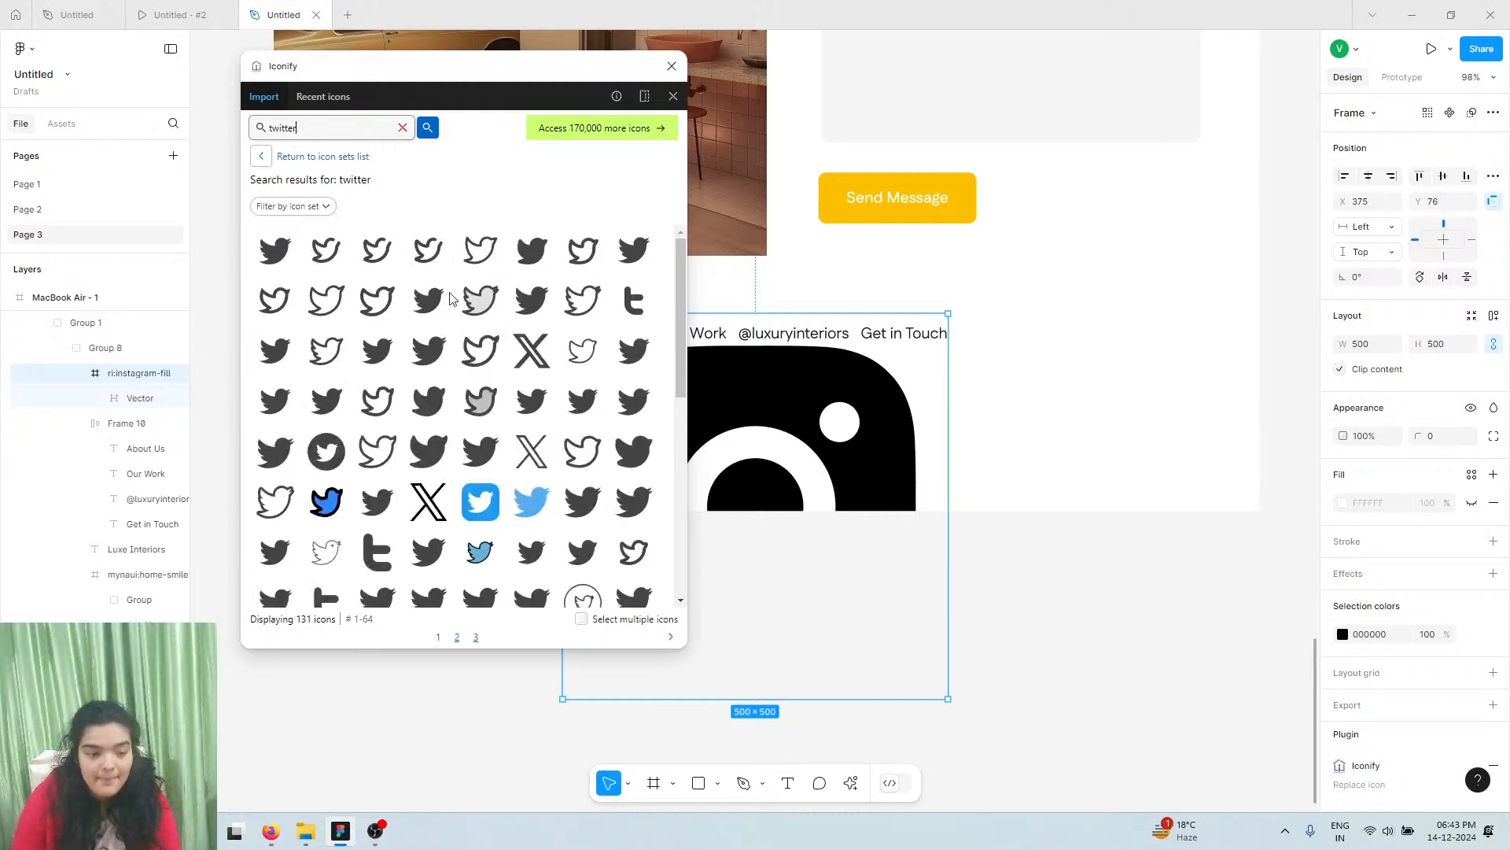
pyautogui.moveTo(532, 350); pyautogui.dragTo(1001, 415)
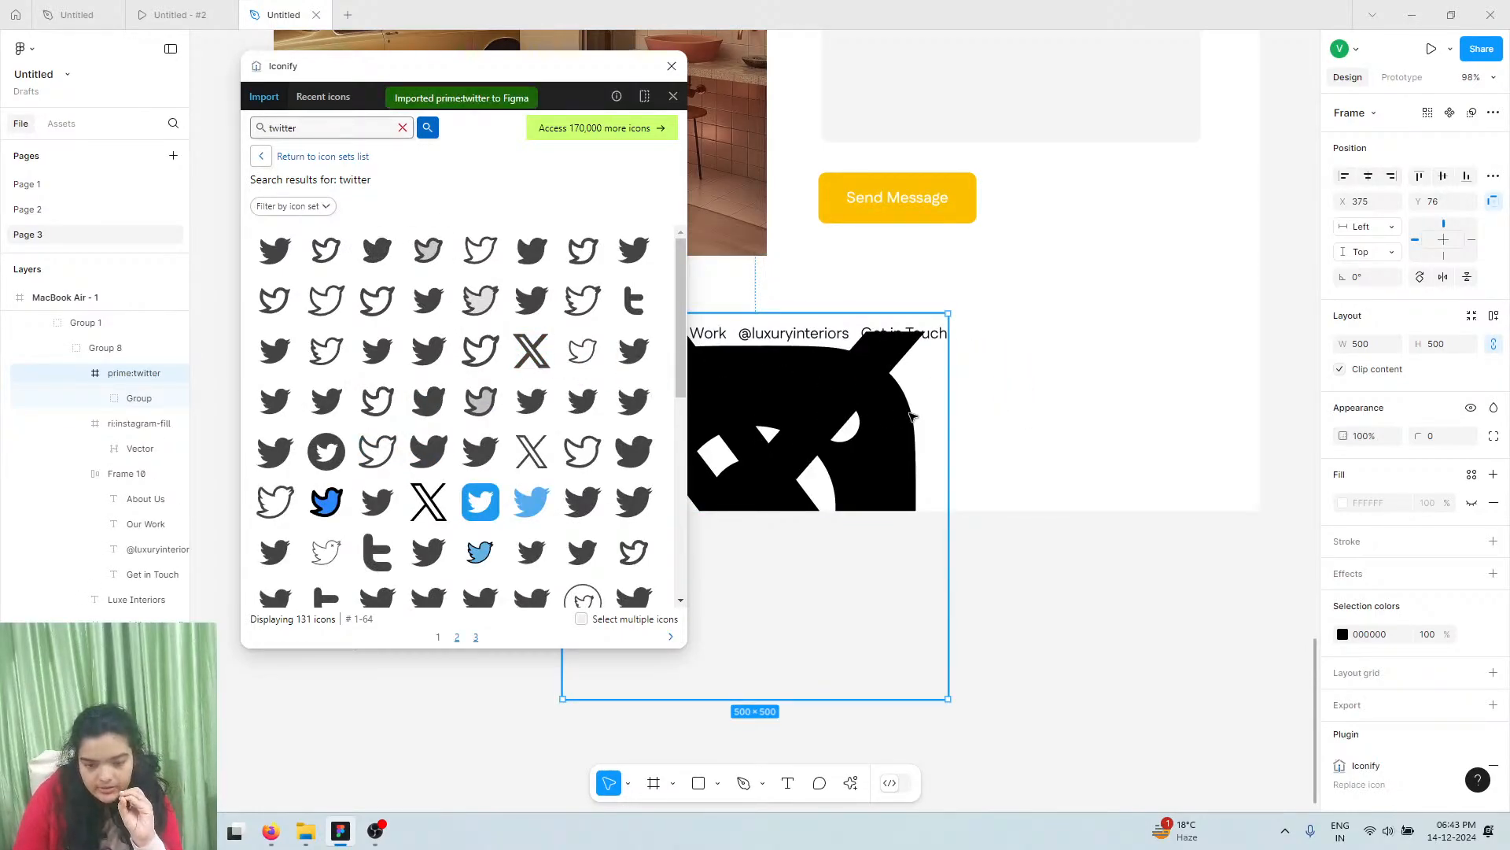
pyautogui.moveTo(910, 415); pyautogui.dragTo(1264, 398)
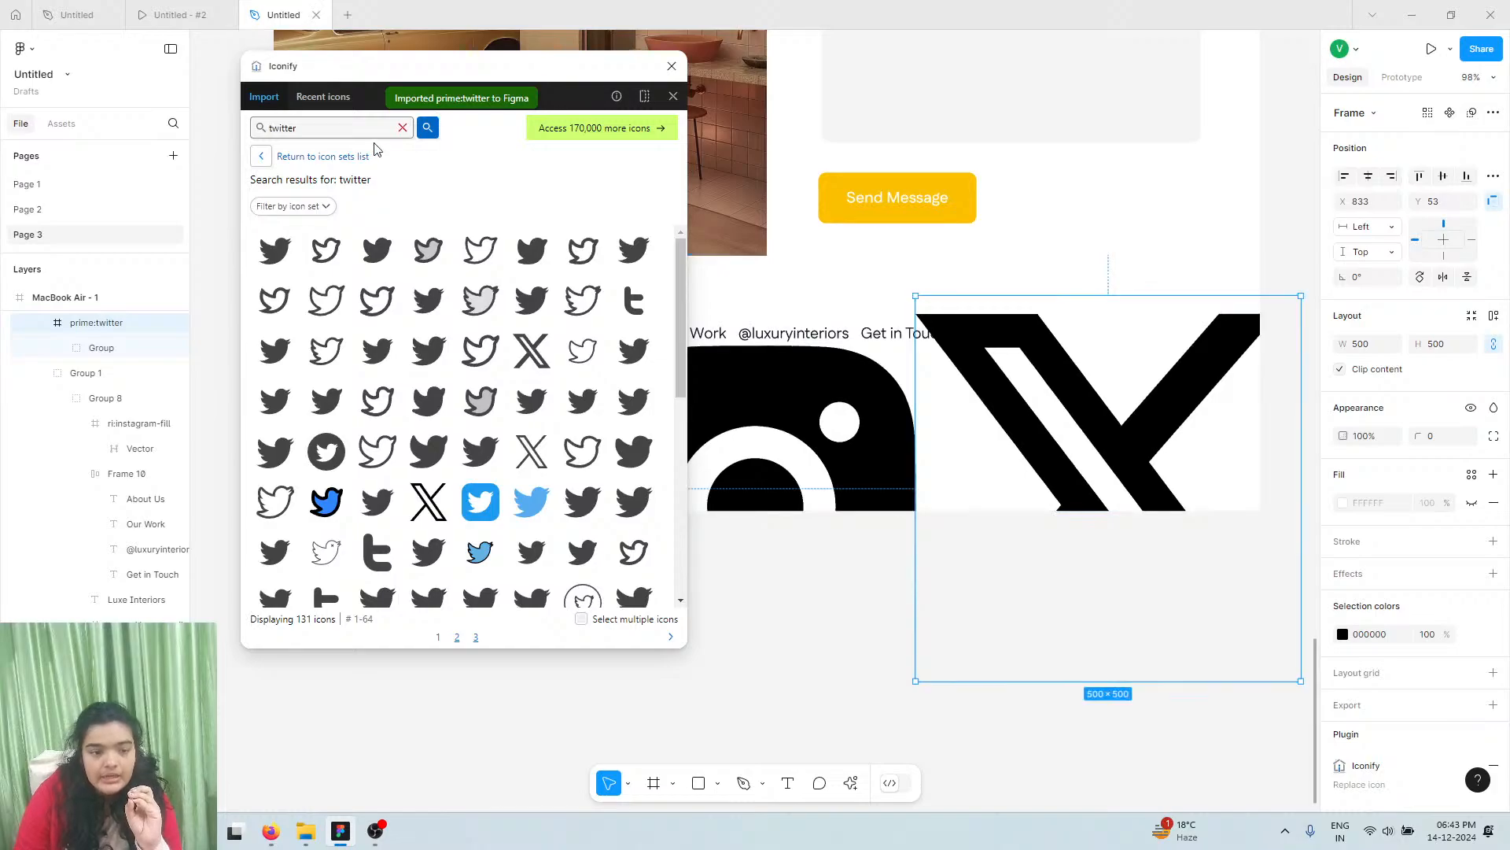
# Search Iconify for youtube and facebook and drop one icon of each onto the page
pyautogui.doubleClick(364, 129)
pyautogui.write('you')
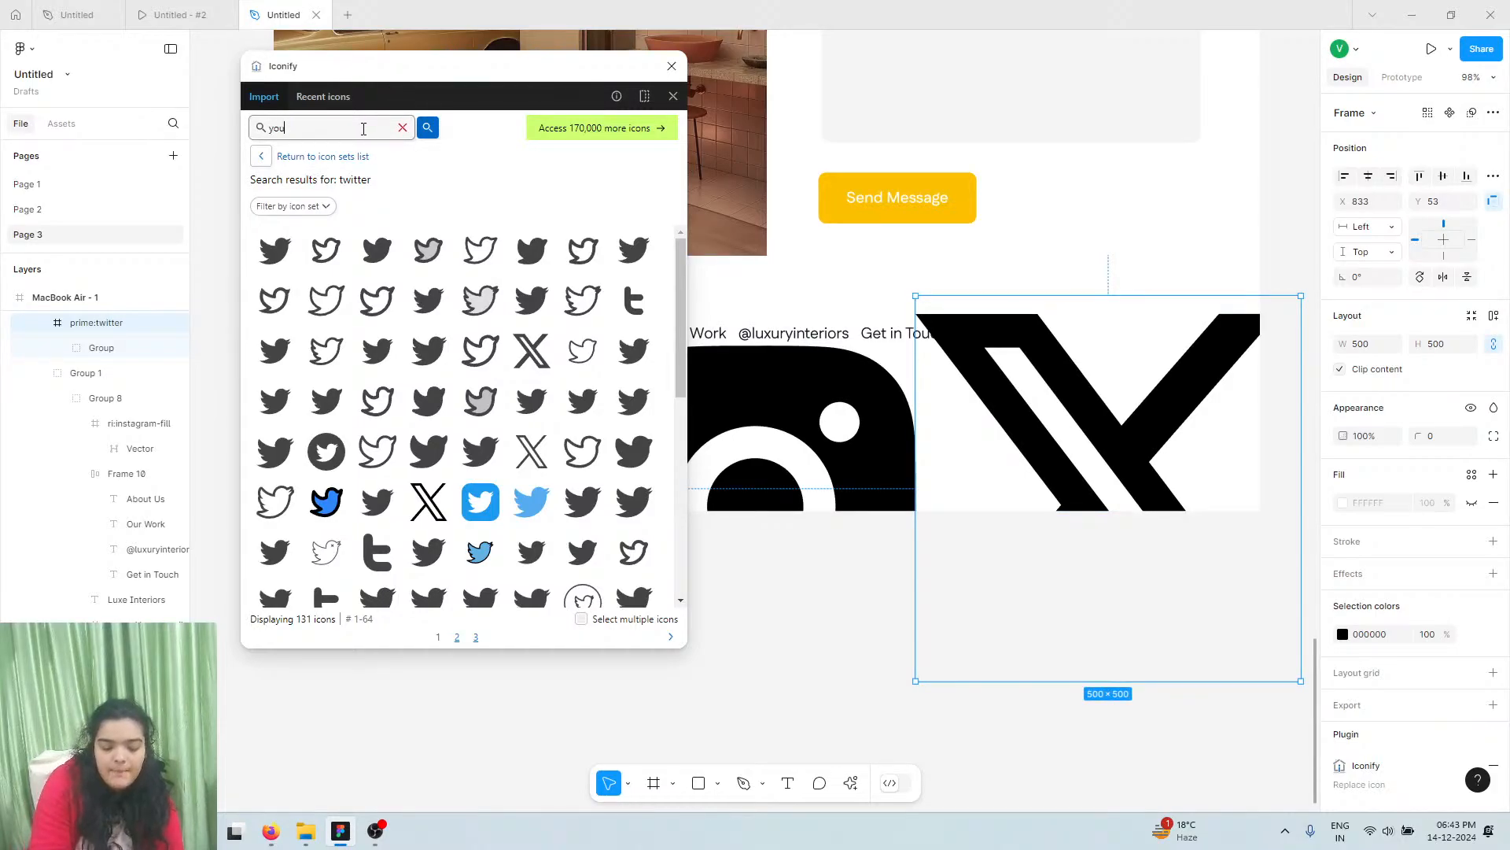
pyautogui.write('tube')
pyautogui.press('Return')
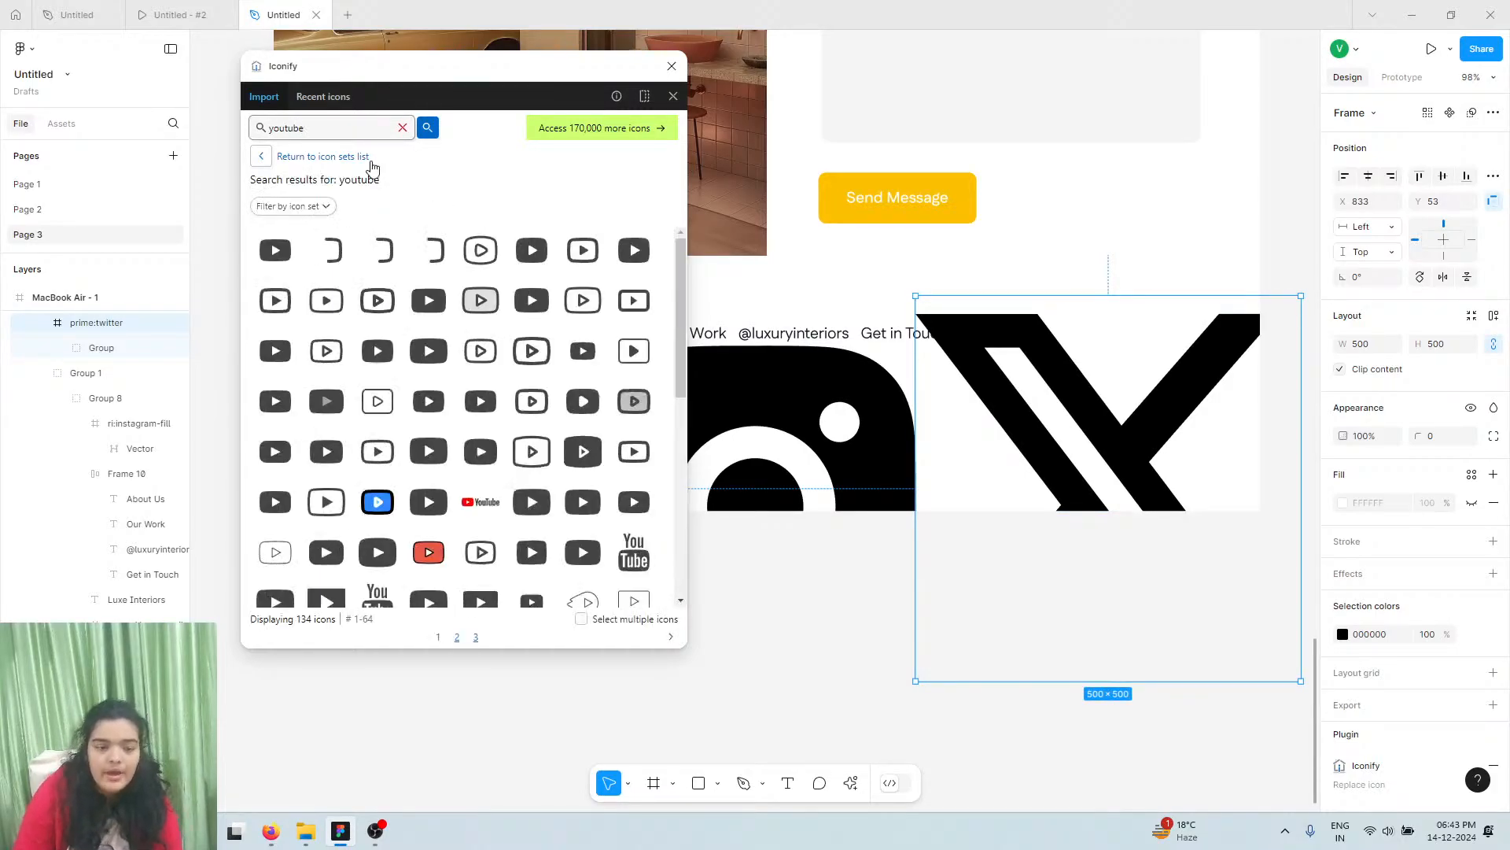
pyautogui.moveTo(392, 347); pyautogui.dragTo(848, 437)
pyautogui.doubleClick(316, 129)
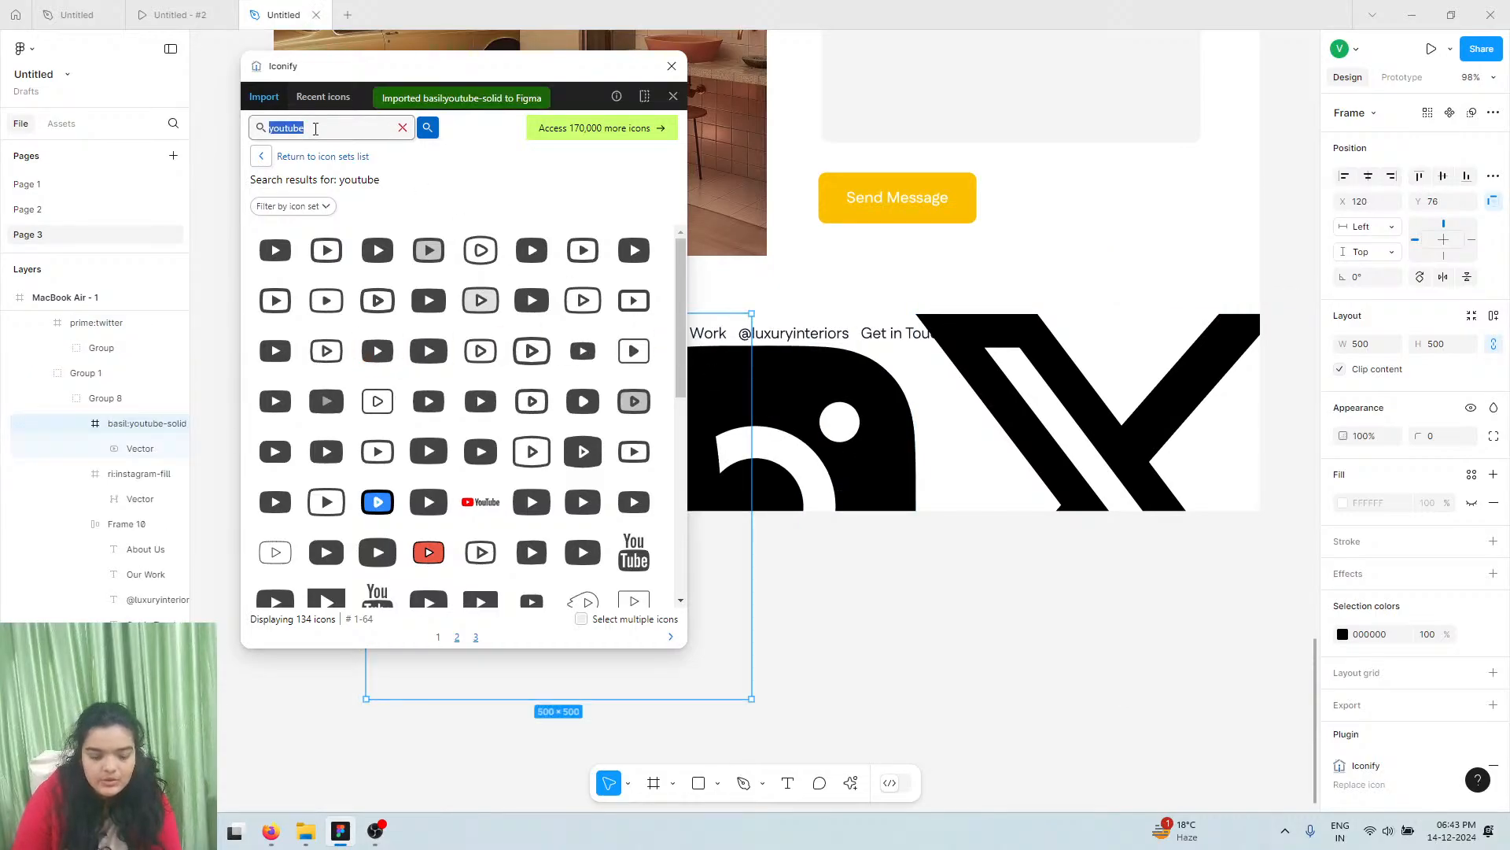
pyautogui.write('facebook')
pyautogui.press('Return')
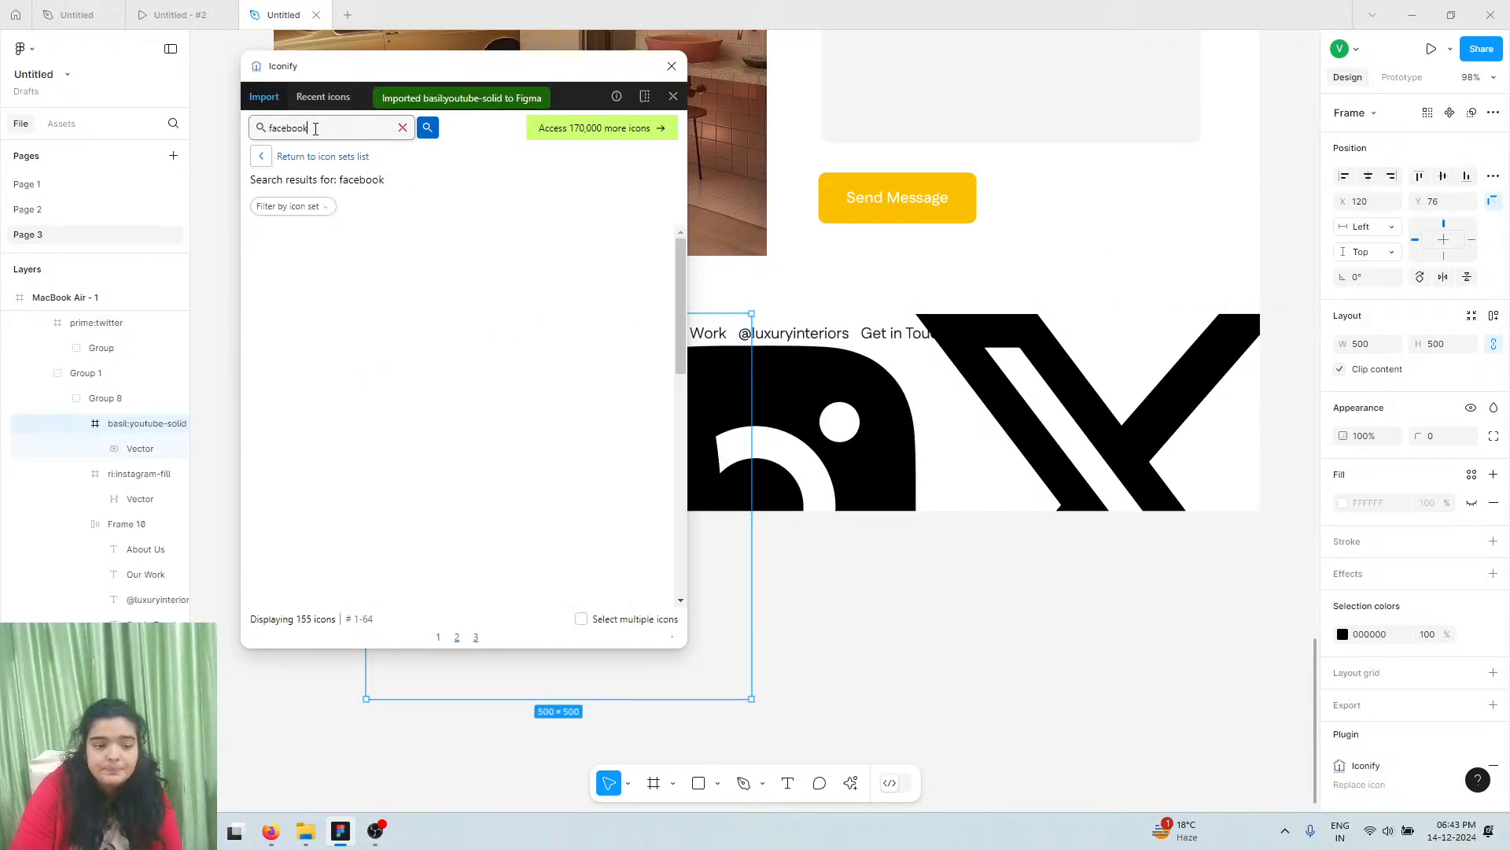
pyautogui.moveTo(327, 250); pyautogui.dragTo(827, 380)
# Close Iconify, move the X icon into Group 8, and select all four social icon layers
pyautogui.click(672, 66)
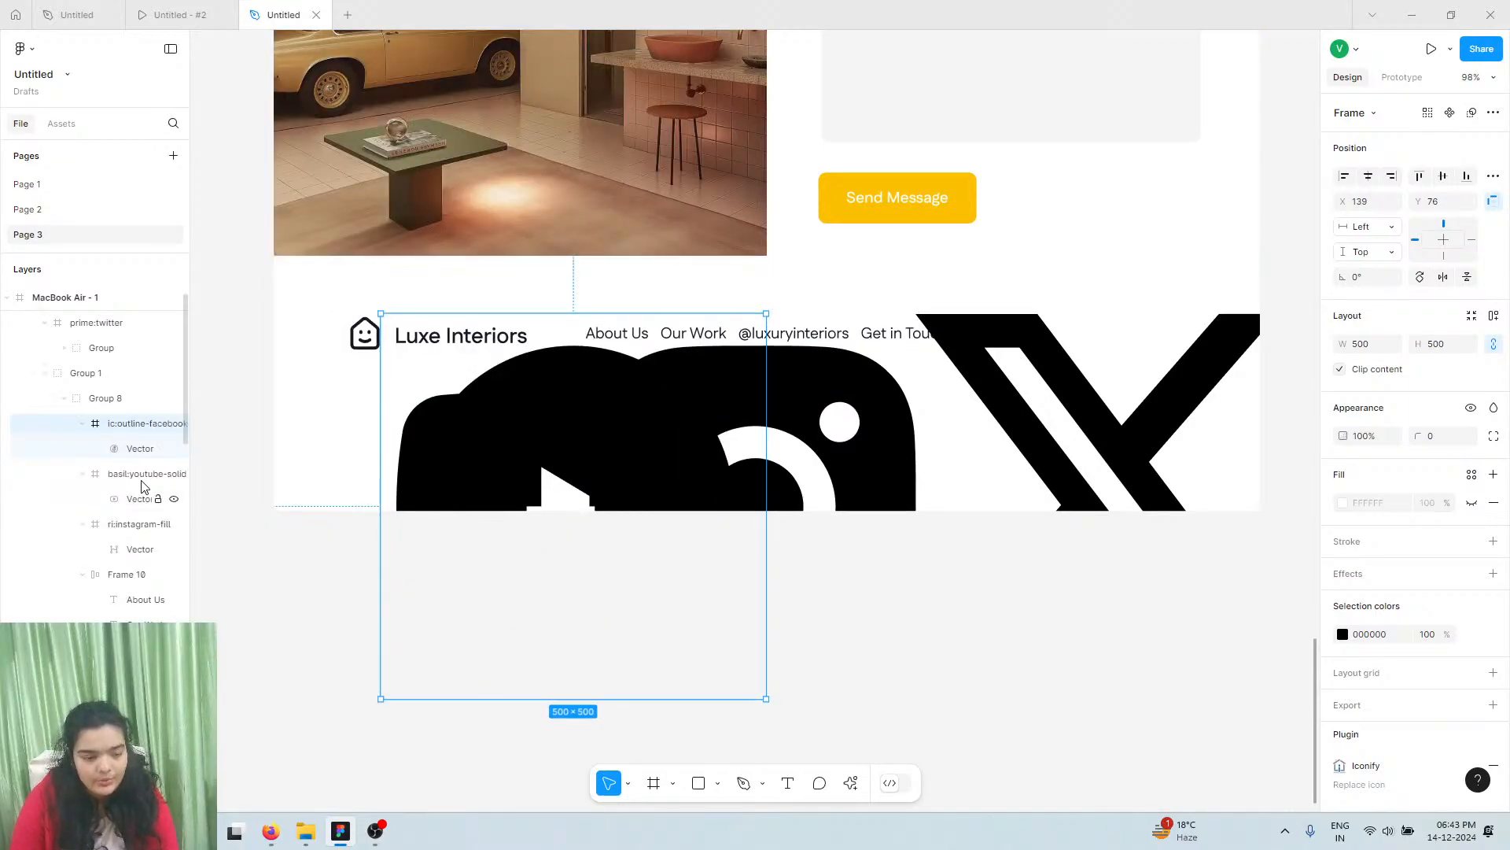
pyautogui.keyDown('ctrl'); pyautogui.click(143, 481); pyautogui.keyUp('ctrl')
pyautogui.click(125, 527)
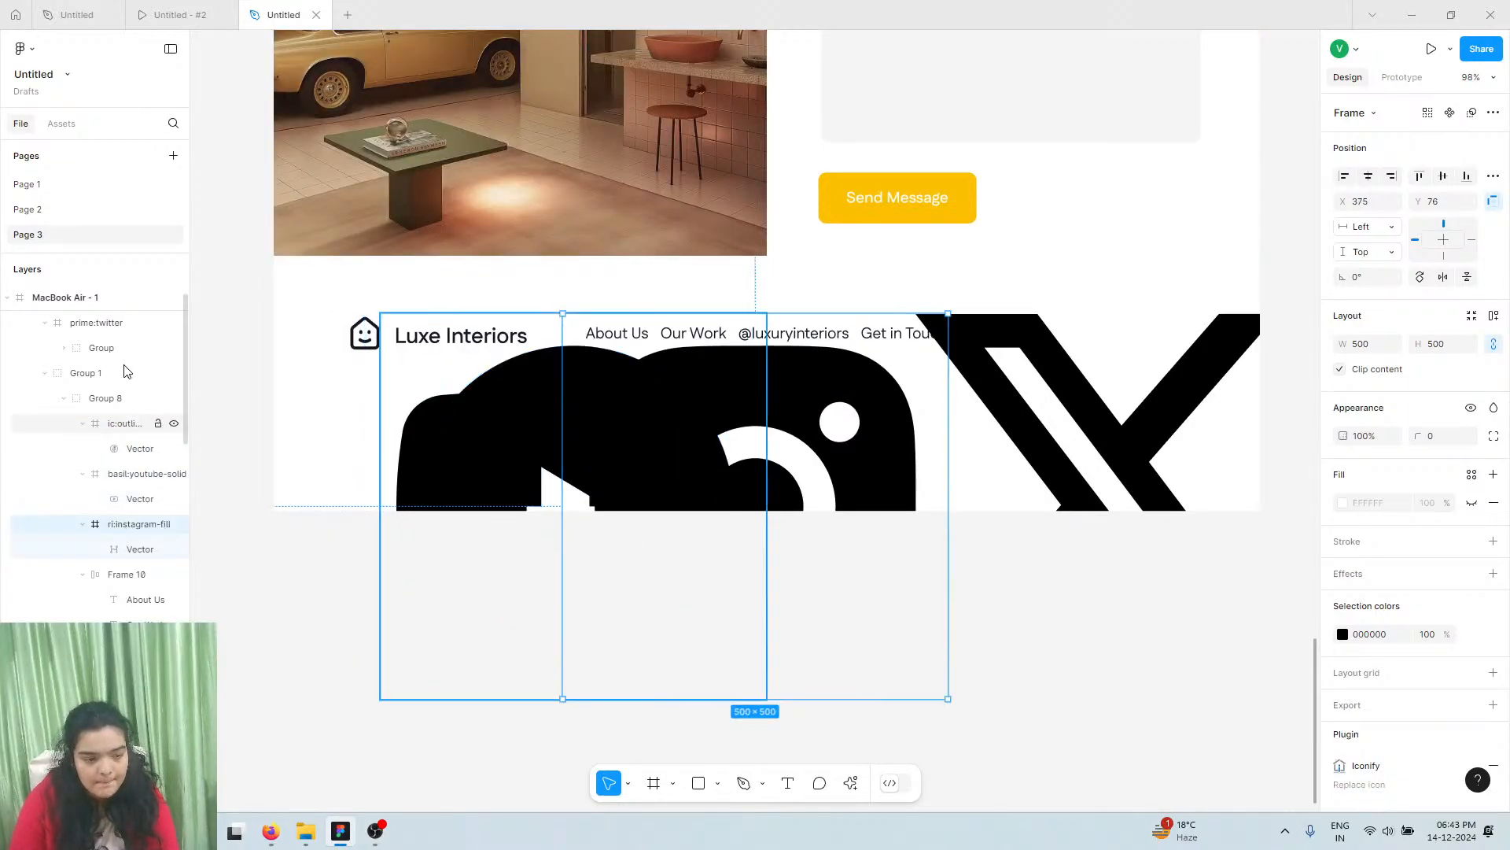
pyautogui.click(118, 325)
pyautogui.moveTo(111, 357); pyautogui.dragTo(121, 411)
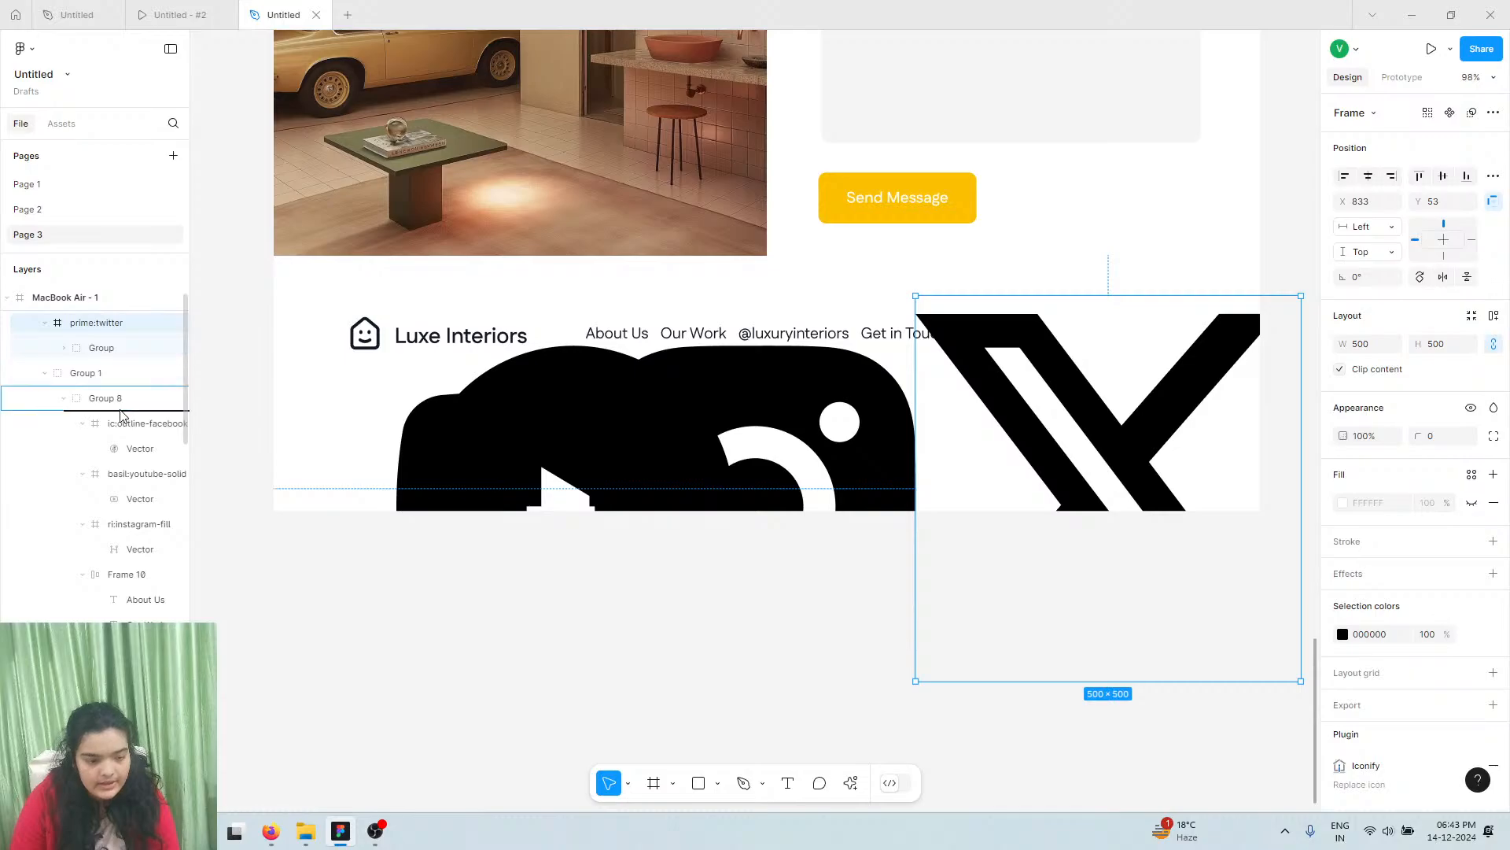
pyautogui.moveTo(103, 512); pyautogui.dragTo(120, 465)
pyautogui.keyDown('ctrl'); pyautogui.click(129, 429); pyautogui.keyUp('ctrl')
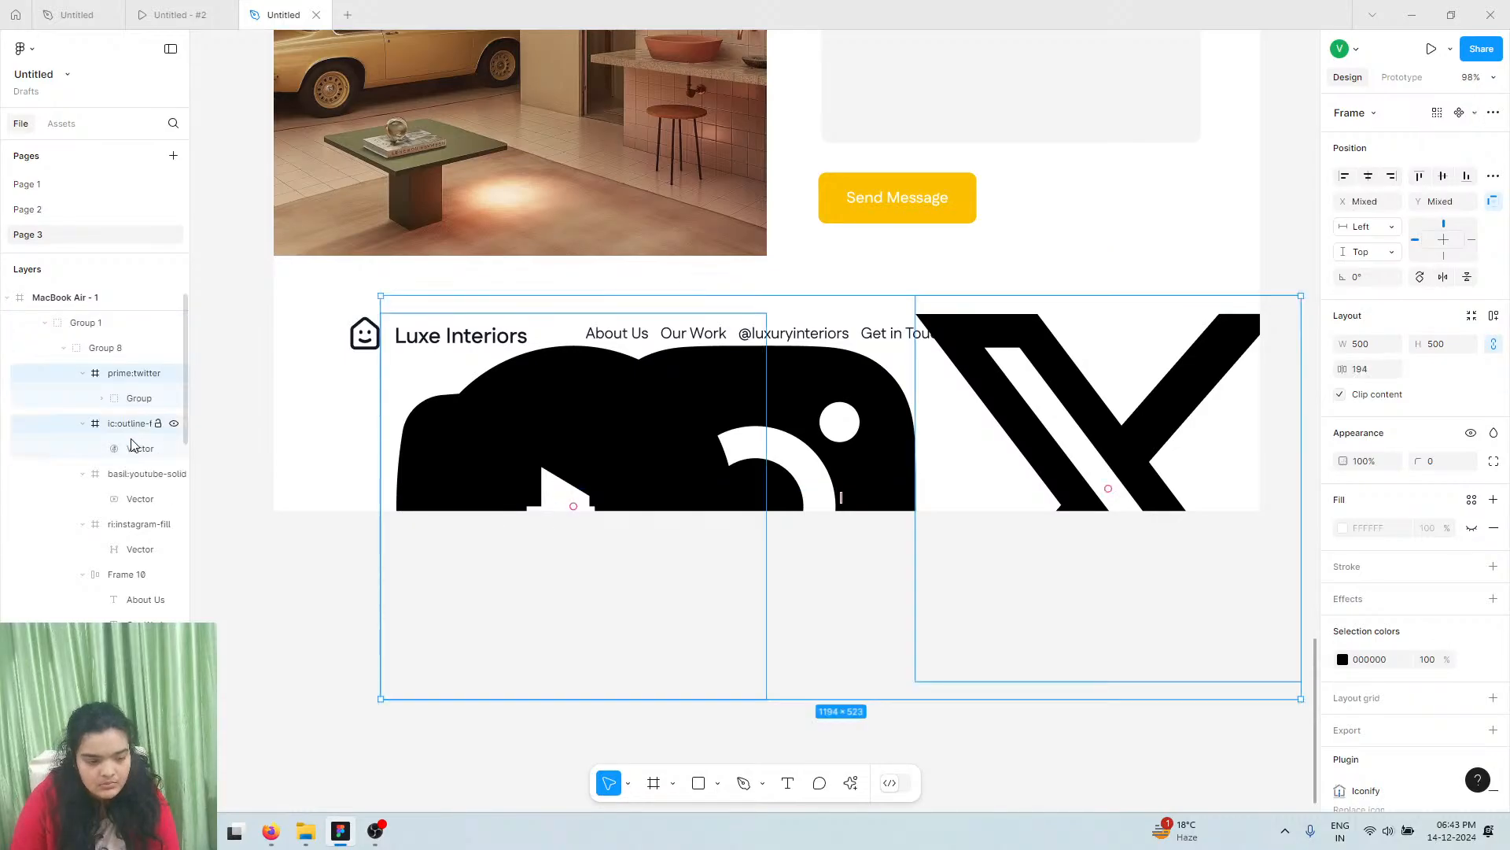
pyautogui.keyDown('ctrl'); pyautogui.click(130, 481); pyautogui.keyUp('ctrl')
pyautogui.keyDown('ctrl'); pyautogui.click(126, 525); pyautogui.keyUp('ctrl')
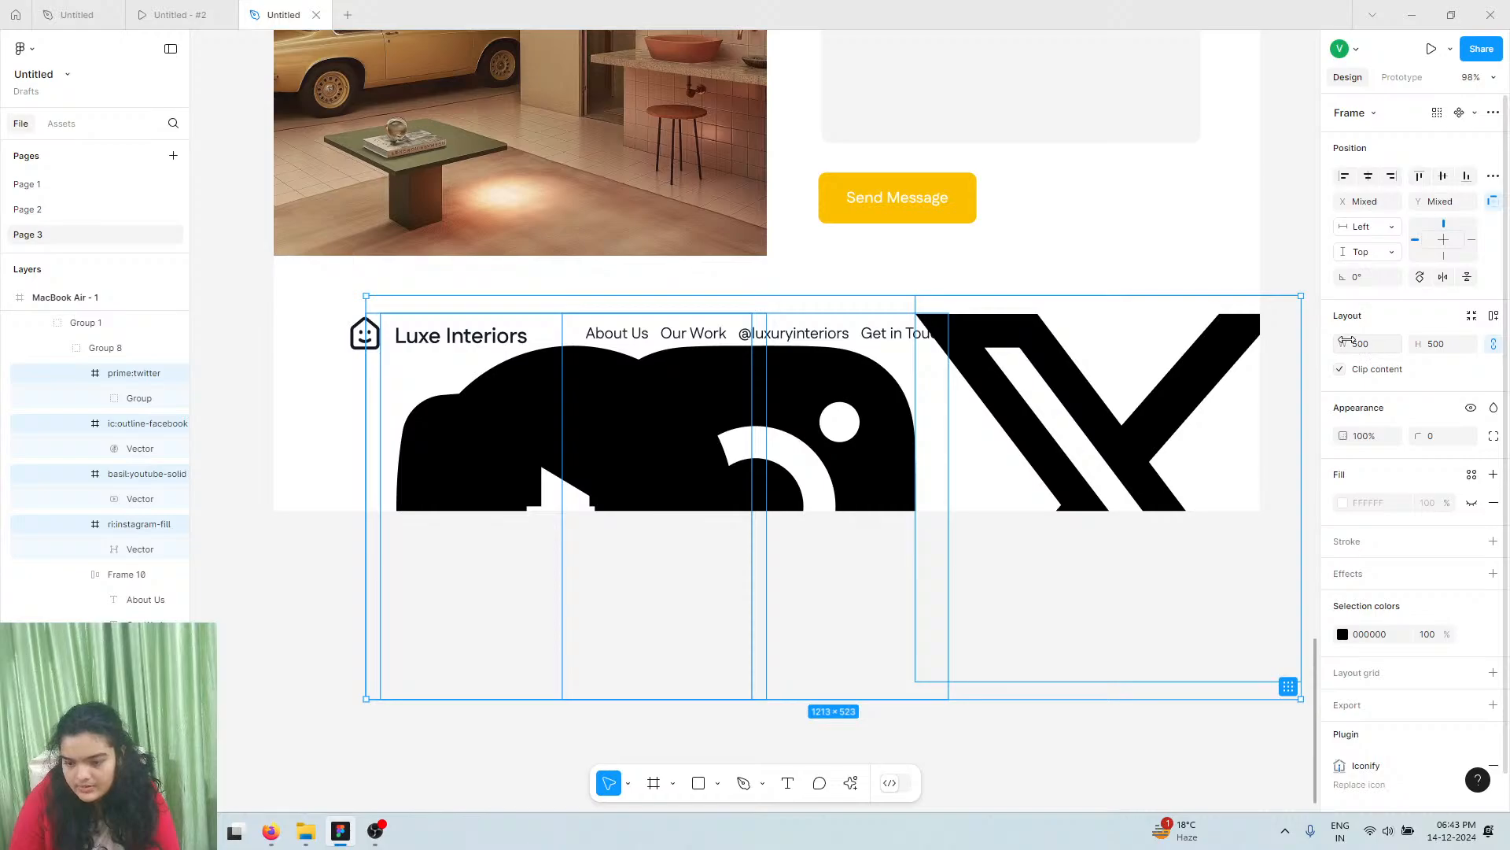
# Shrink the icons into a 254×38 auto-layout row with 34 spacing, placed after Get in Touch
pyautogui.moveTo(1347, 340); pyautogui.dragTo(617, 388)
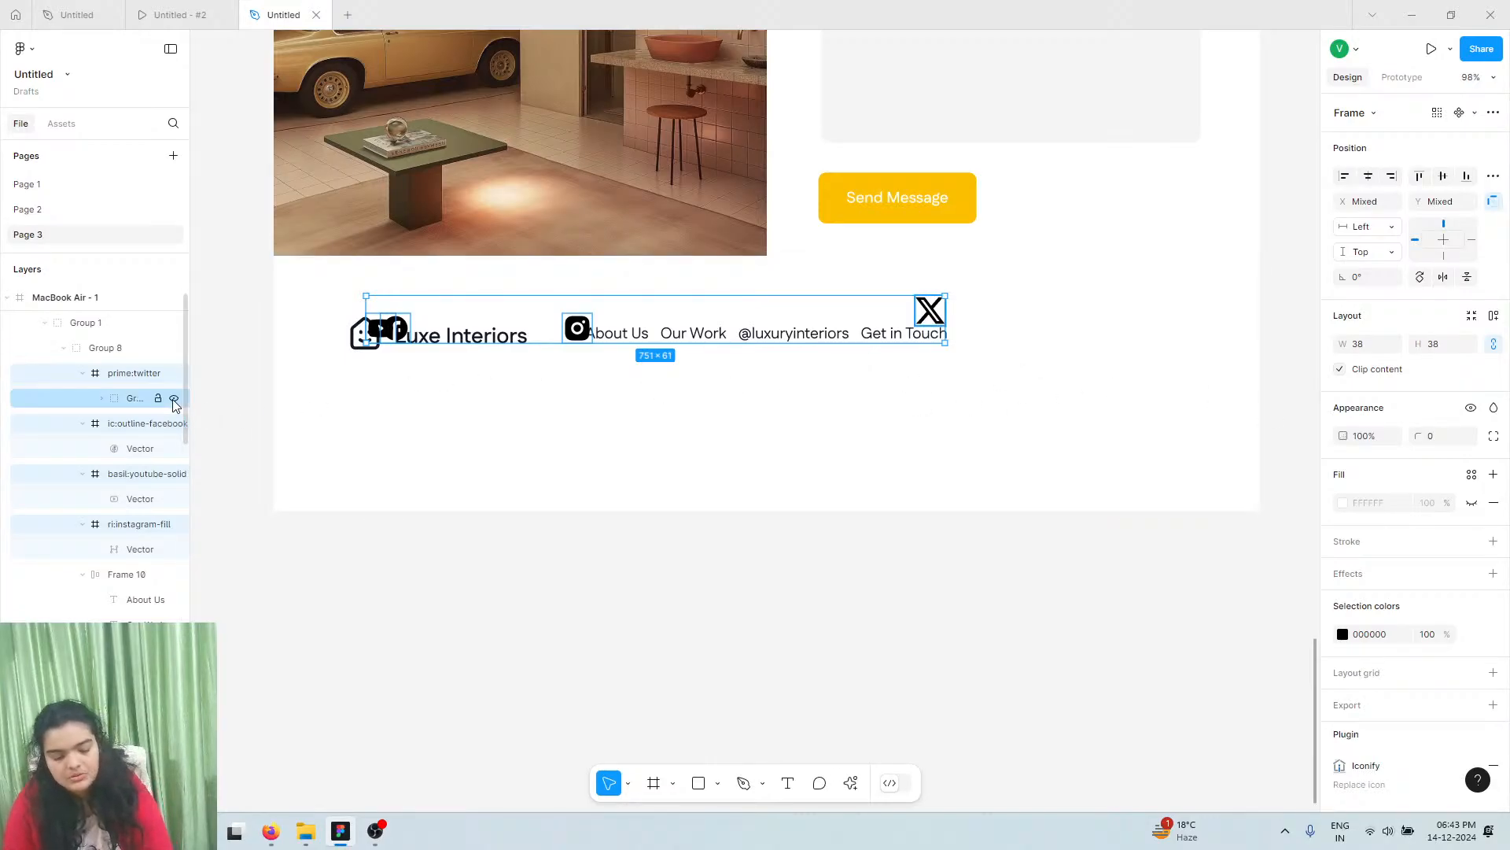
pyautogui.hotkey('ctrl', 'g')
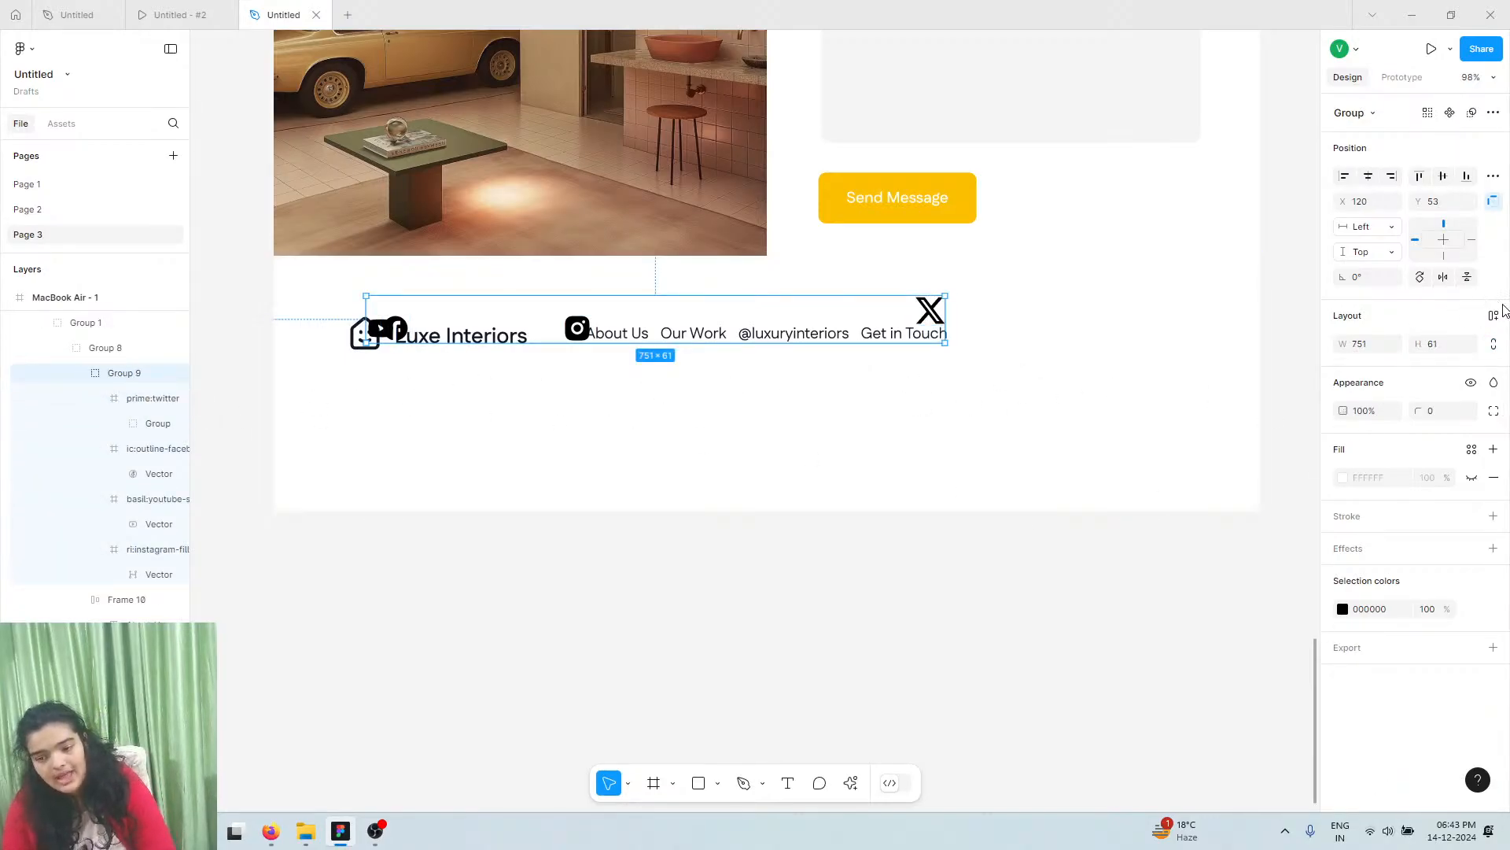
pyautogui.hotkey('shift', 'a')
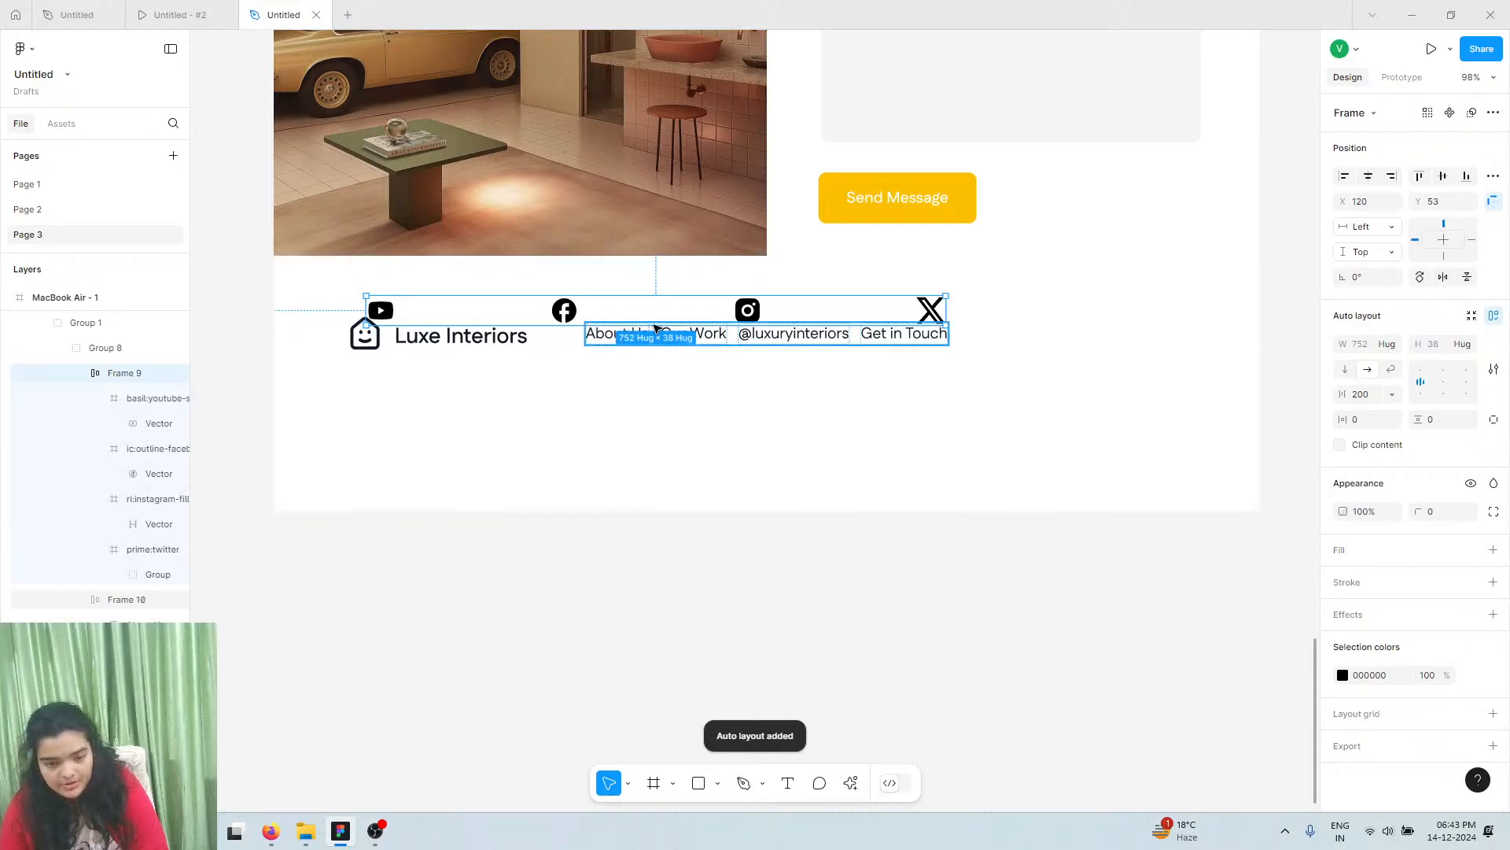
pyautogui.moveTo(1342, 394); pyautogui.dragTo(1001, 320)
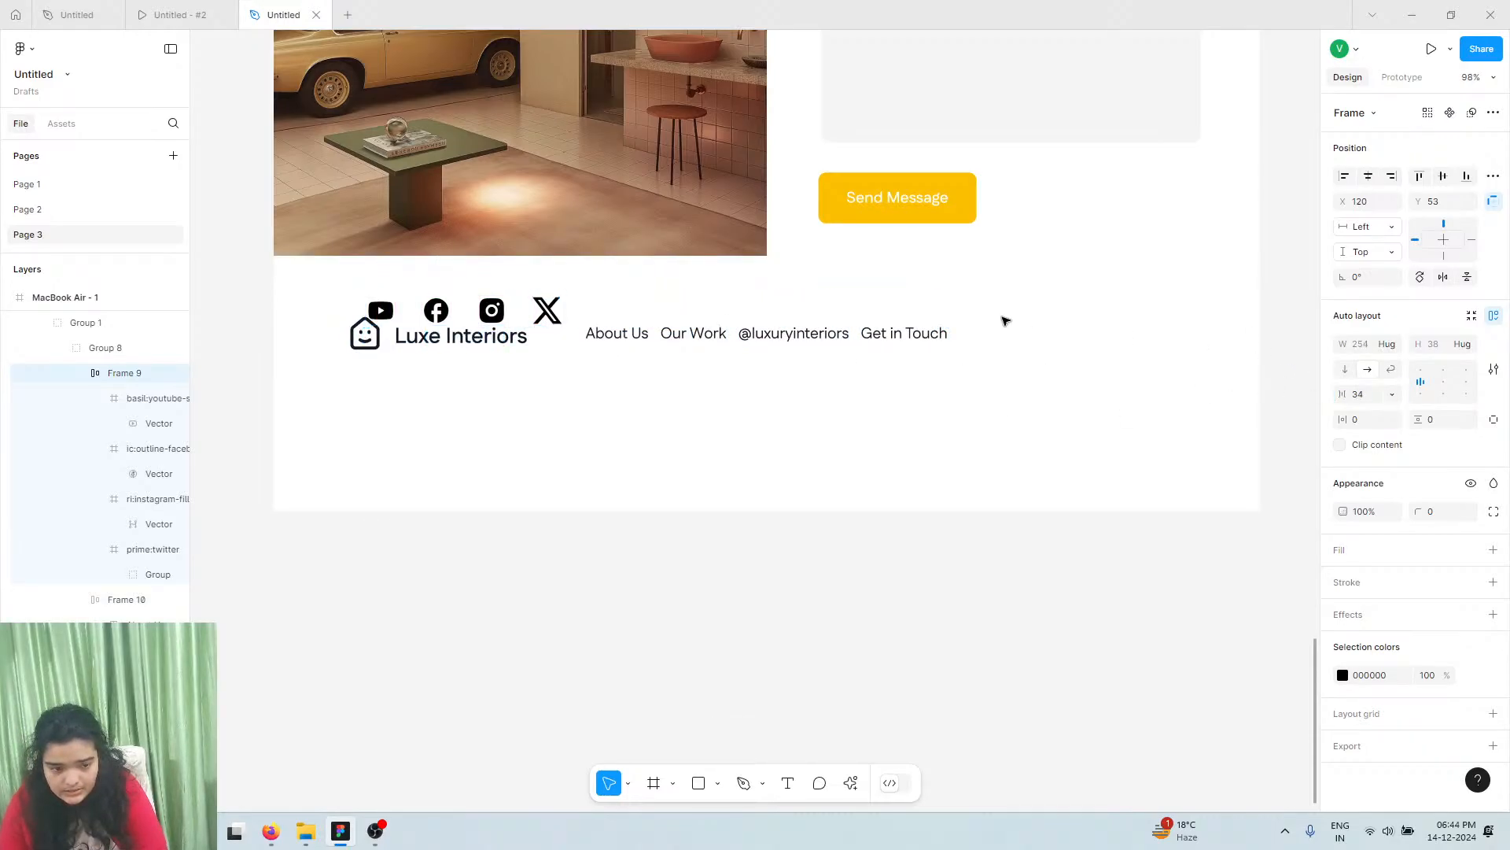
pyautogui.moveTo(494, 316); pyautogui.dragTo(1159, 338)
# Resize Facebook to 32×32 and the Instagram and X graphics to 26×26, leaving a 236×38 row
pyautogui.scroll(5, 1132, 338)
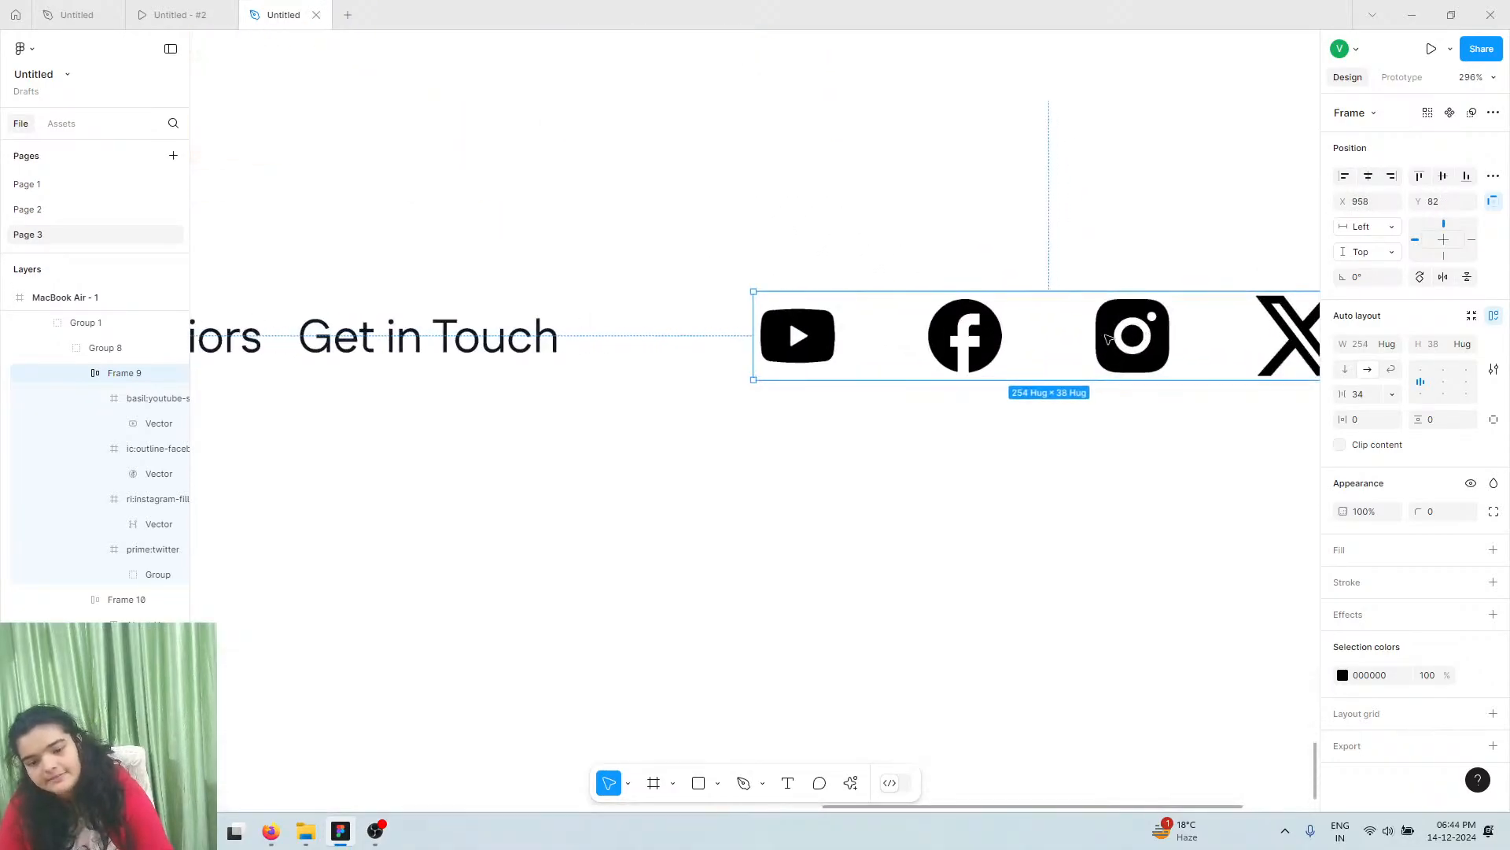
pyautogui.click(954, 360)
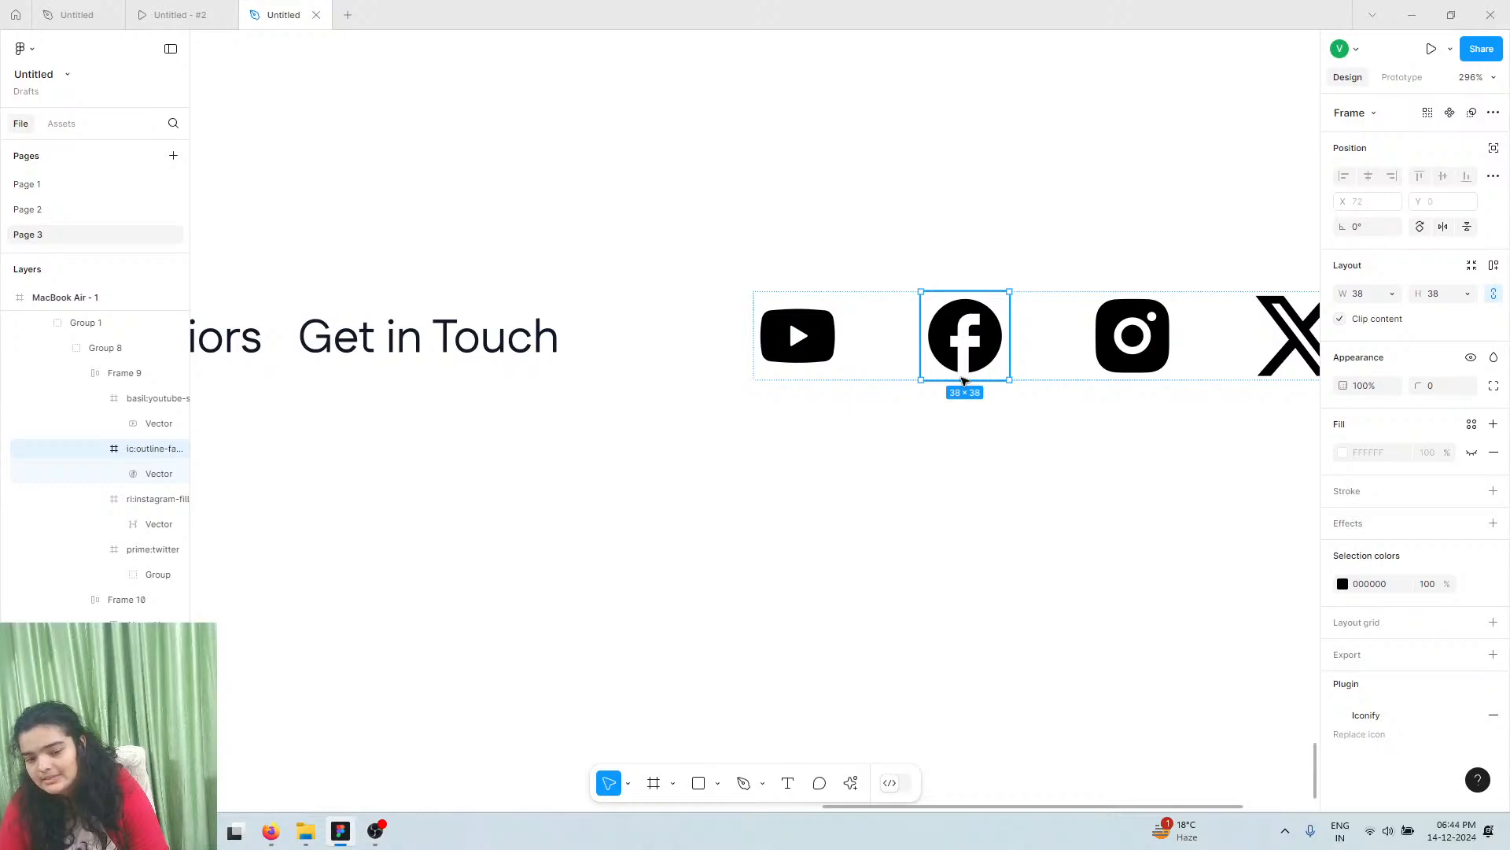
pyautogui.moveTo(963, 379); pyautogui.dragTo(958, 372)
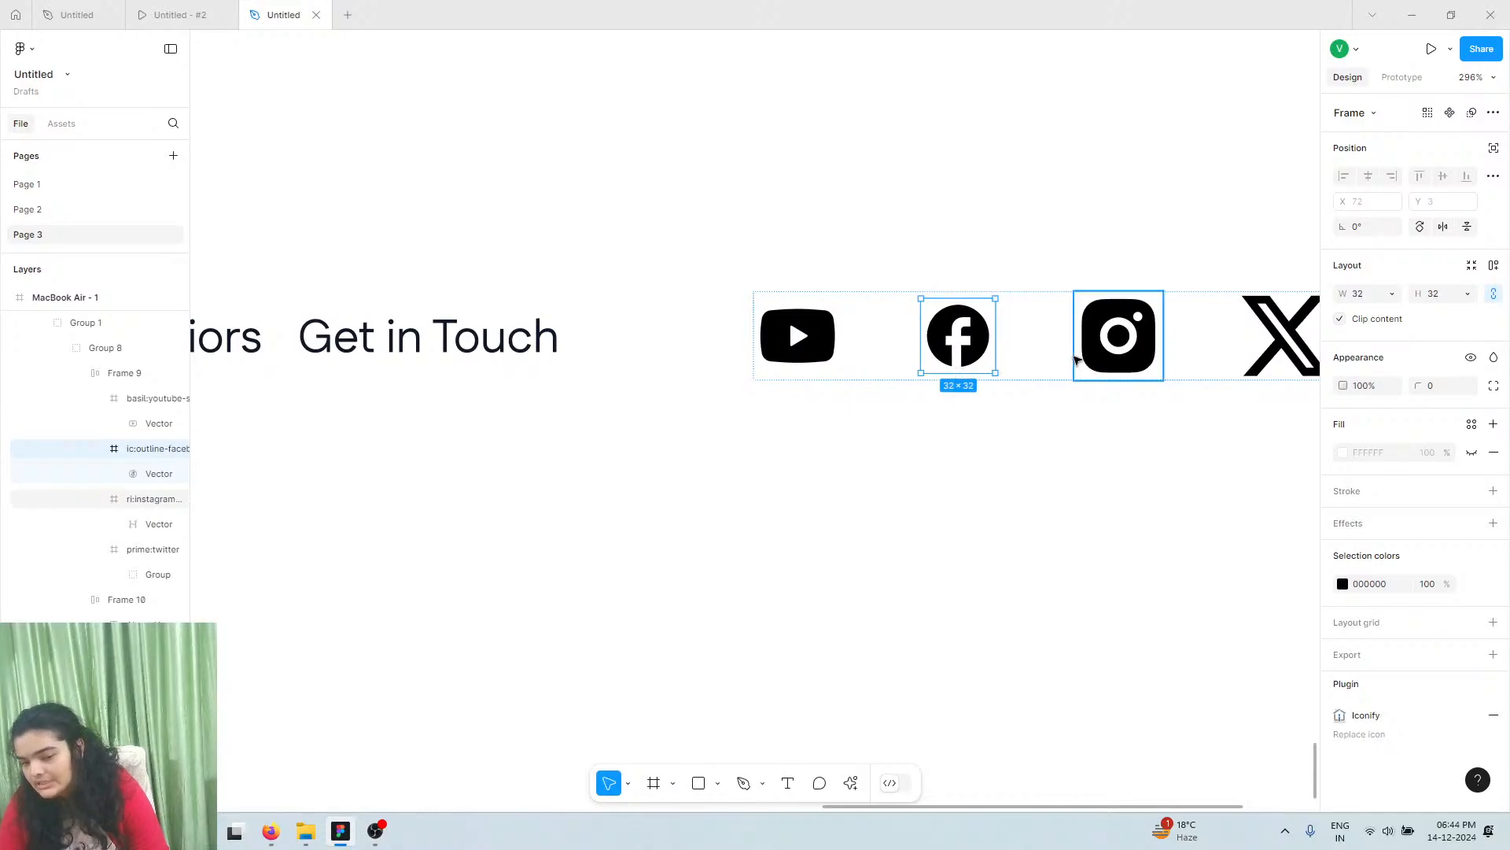
pyautogui.click(1104, 360)
pyautogui.moveTo(1105, 380); pyautogui.dragTo(1098, 365)
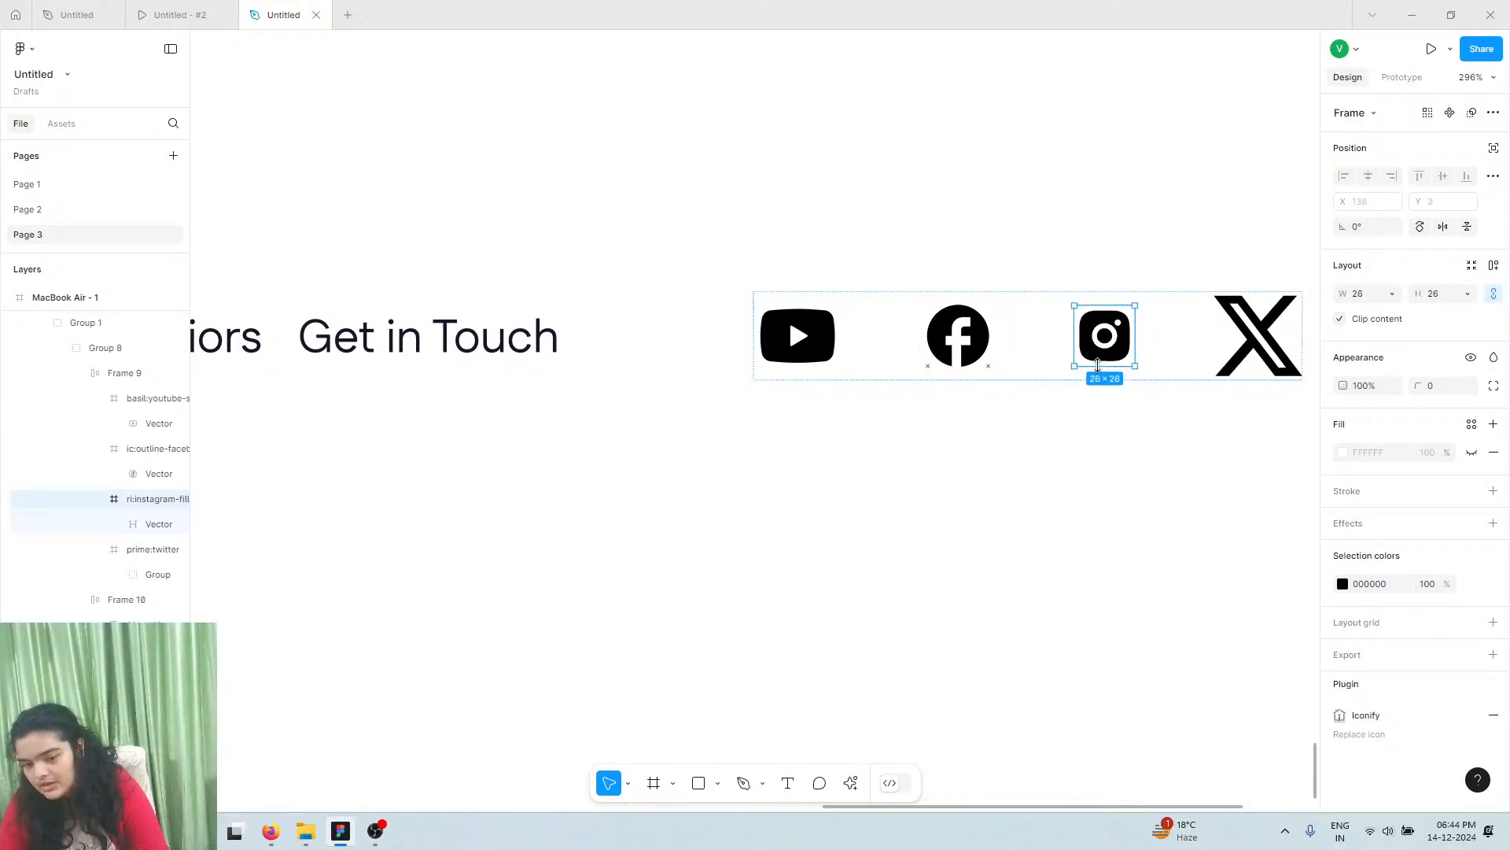
pyautogui.click(1249, 329)
pyautogui.click(1249, 329)
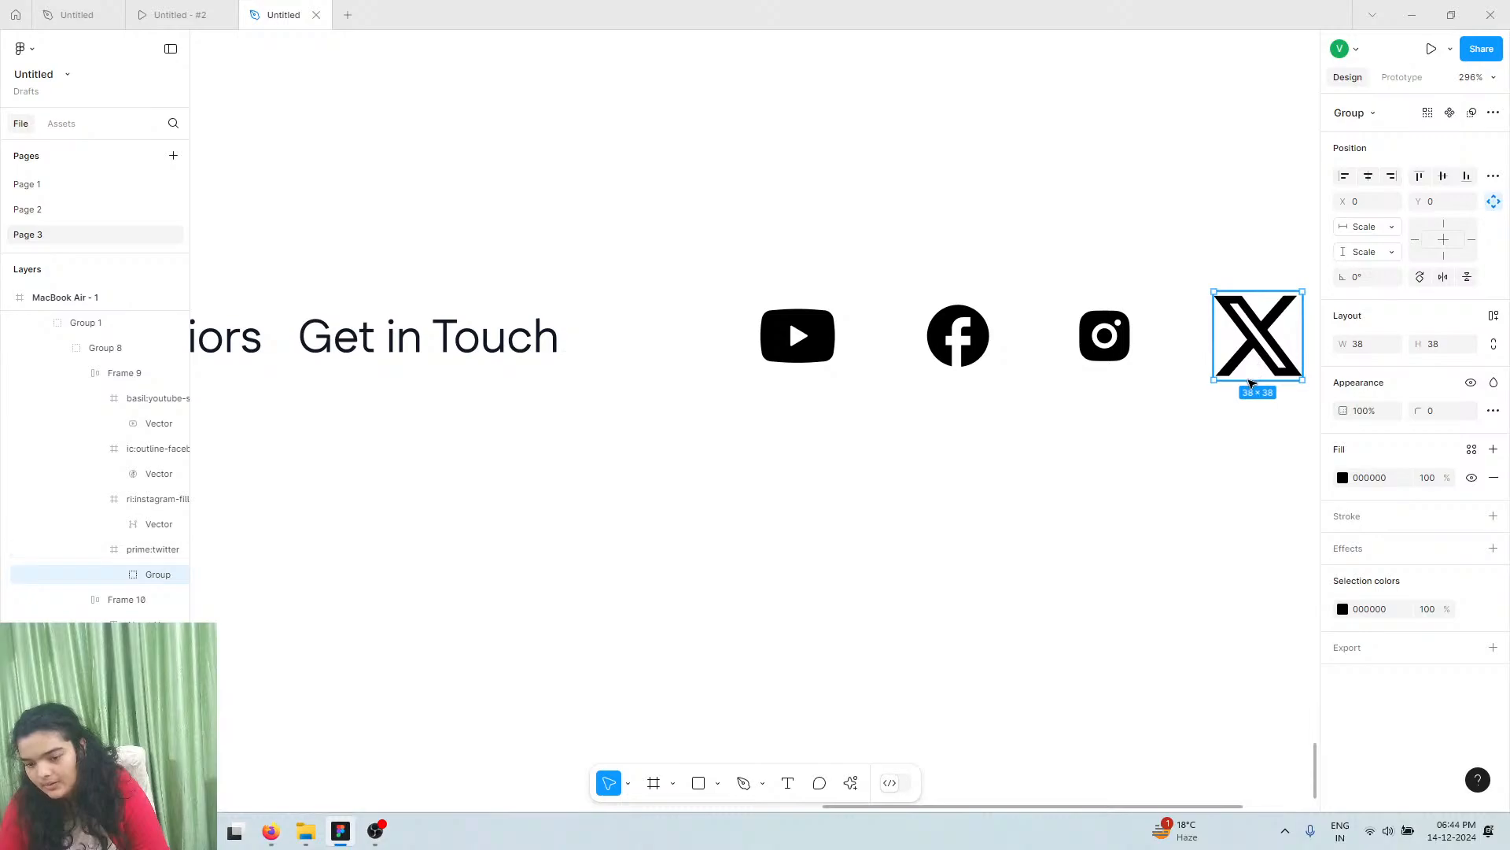
pyautogui.moveTo(1252, 371); pyautogui.dragTo(1259, 338)
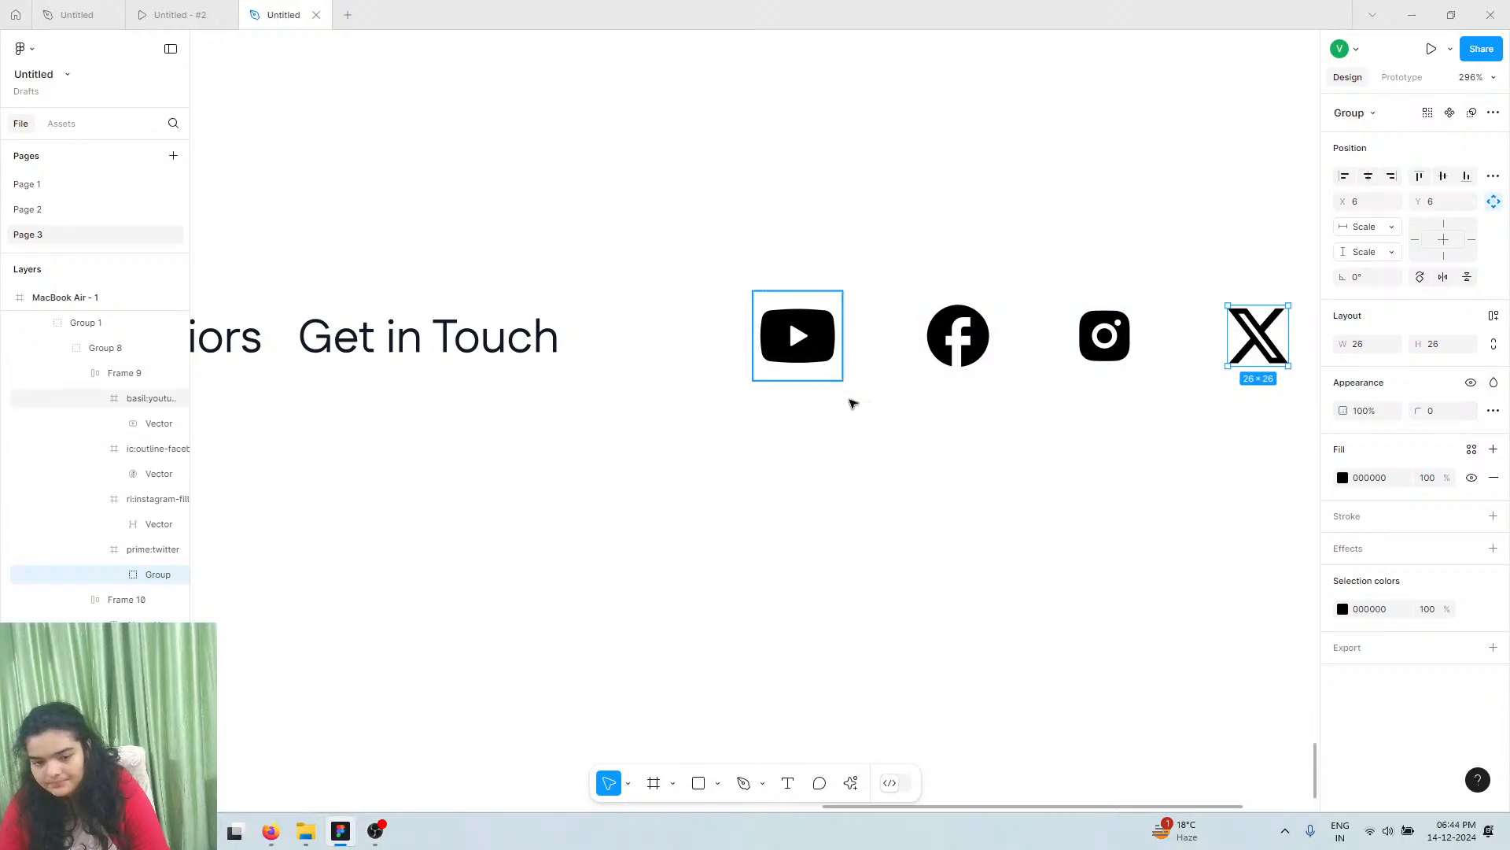
pyautogui.click(826, 364)
pyautogui.click(932, 366)
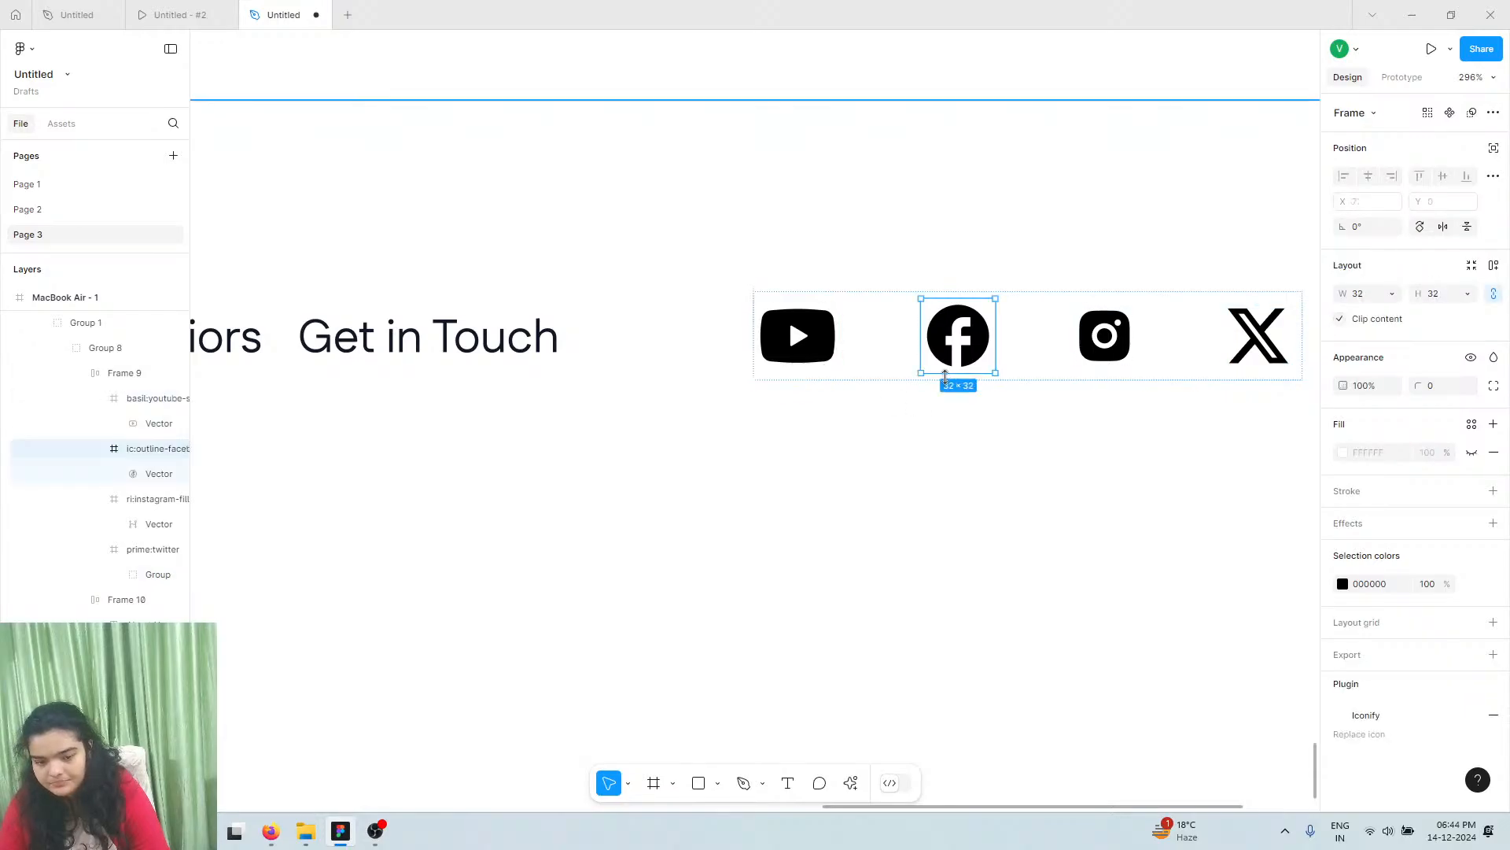
pyautogui.click(129, 372)
# Drag the social-icon row into line with the footer links, comparing it to the house logo
pyautogui.scroll(-10, 957, 339)
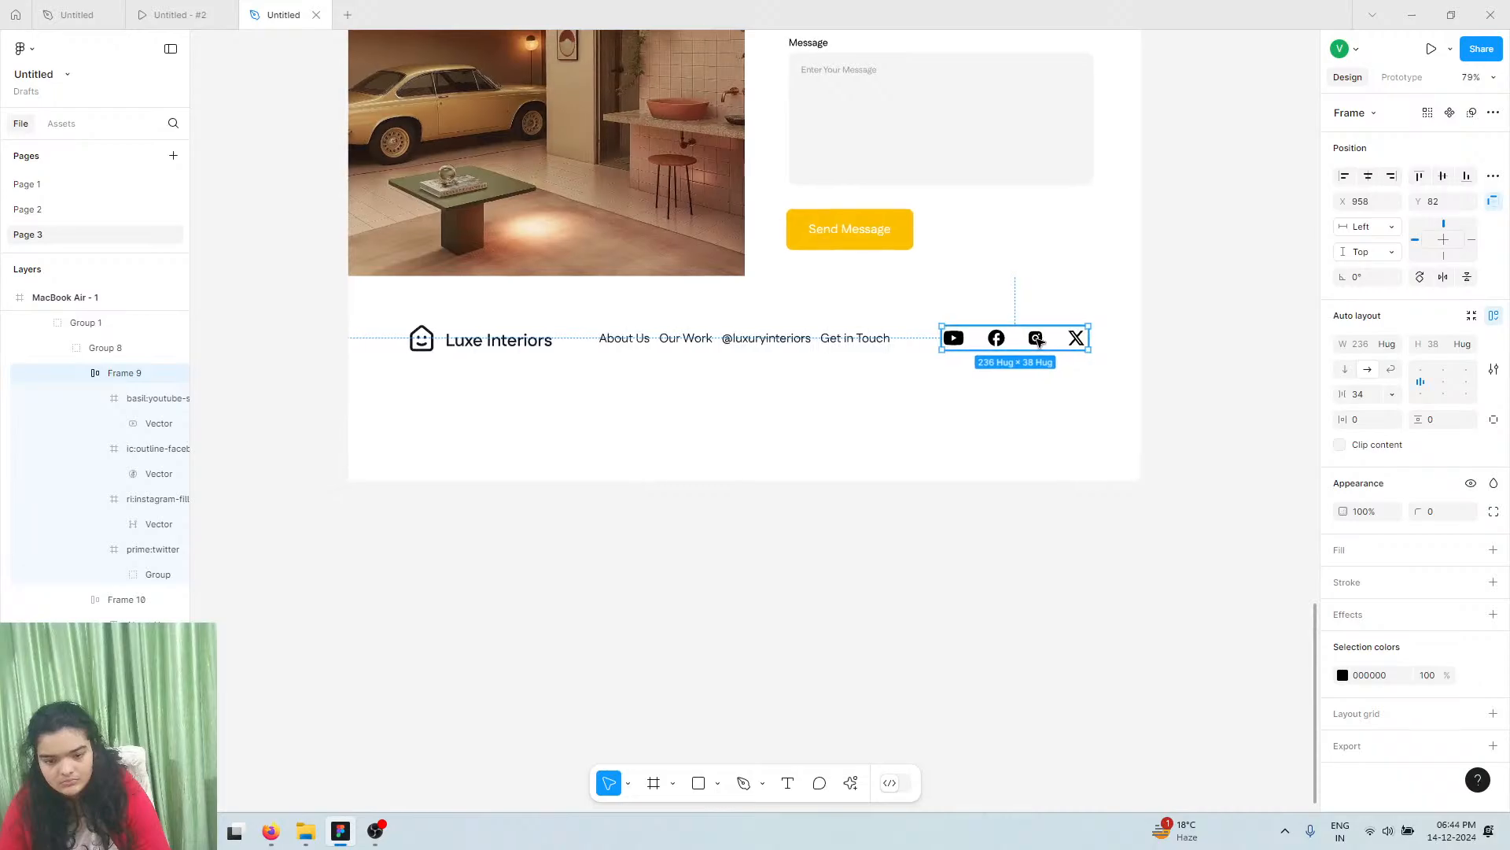
pyautogui.moveTo(1037, 341); pyautogui.dragTo(1038, 340)
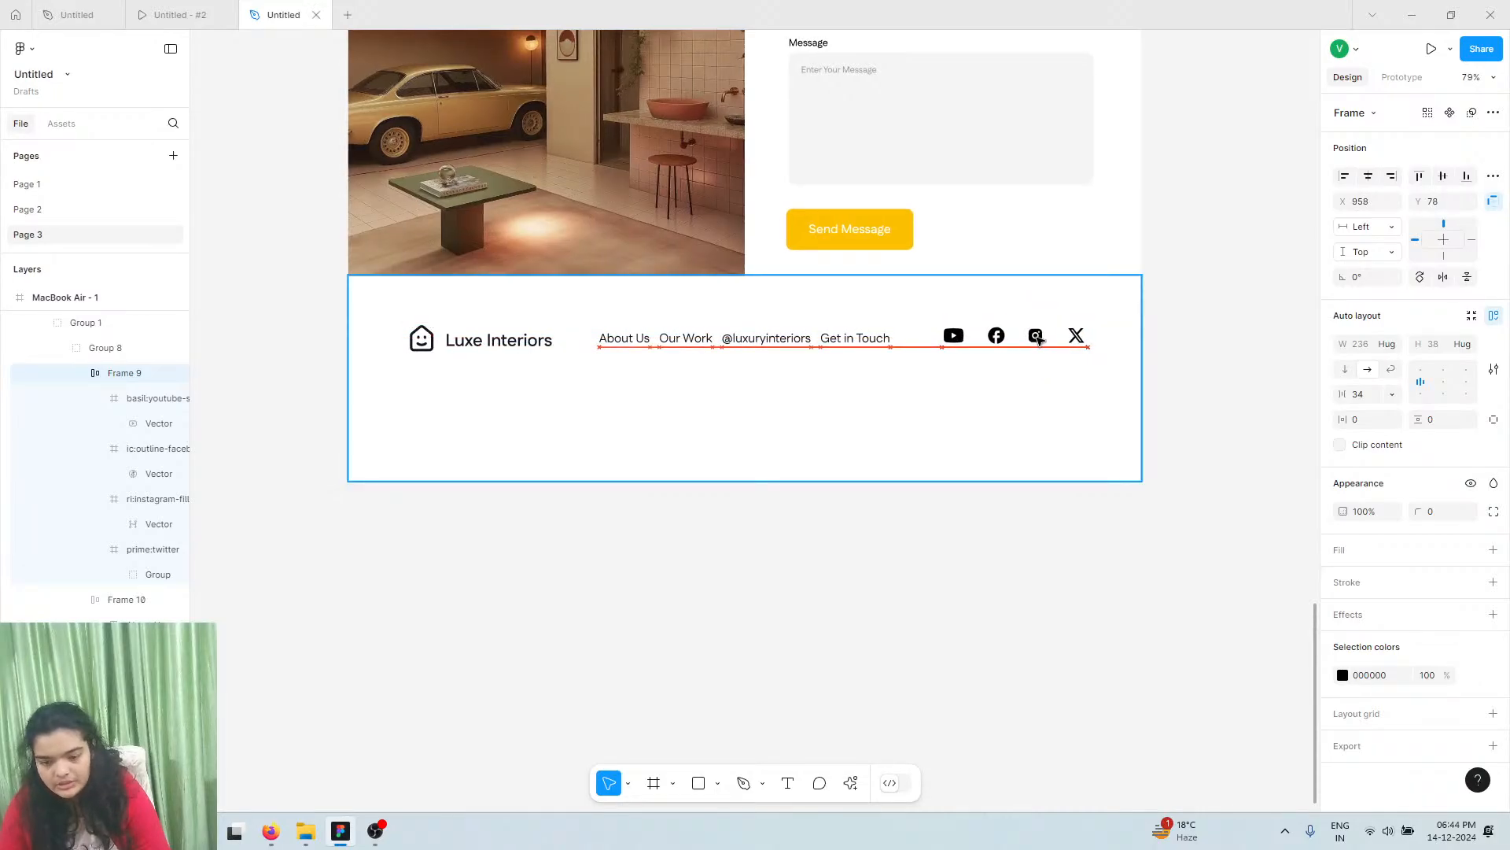
pyautogui.press('alt')
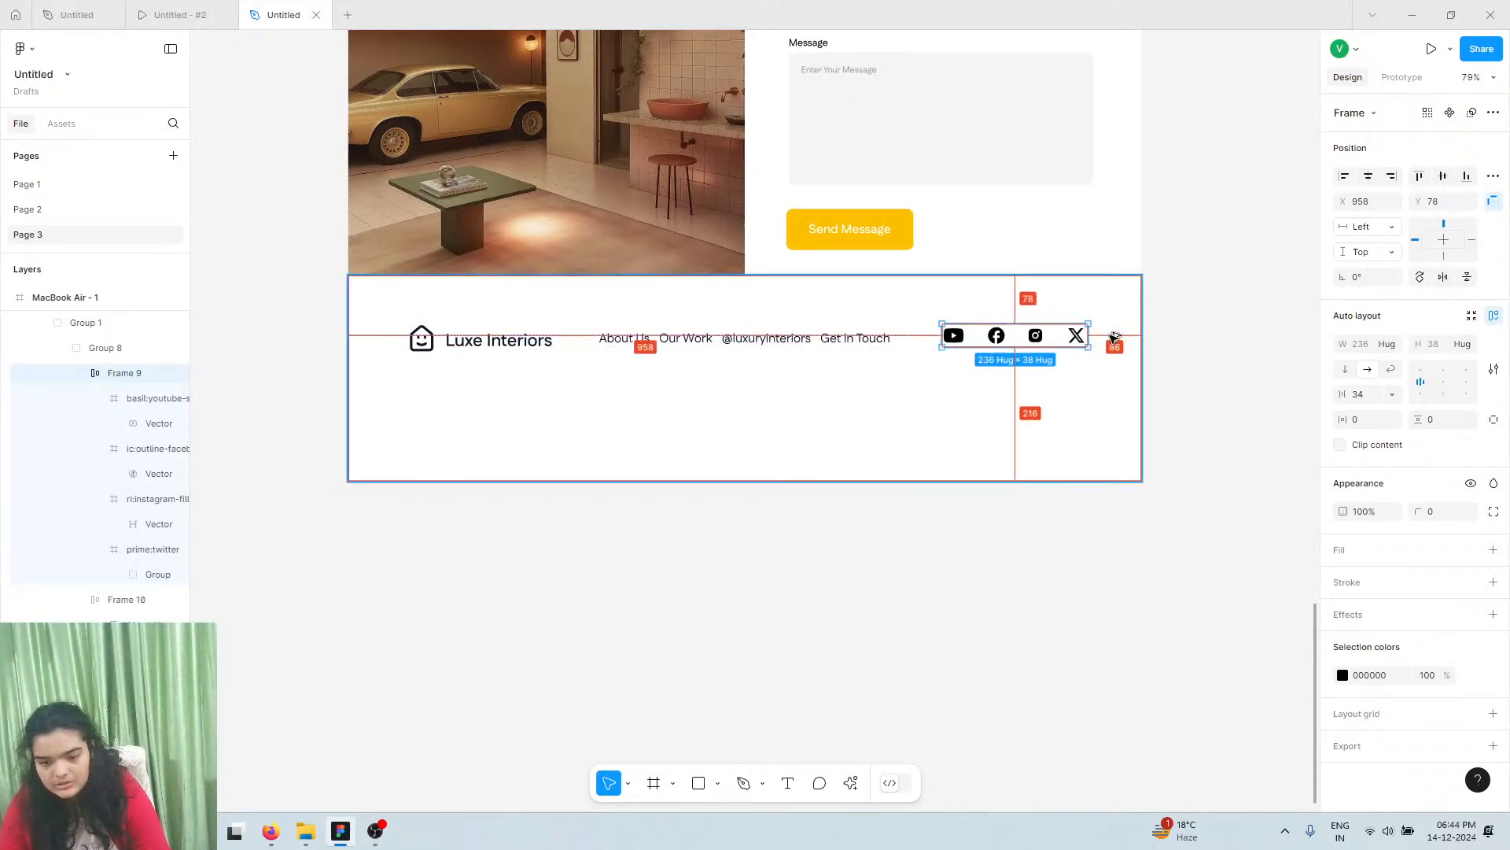
pyautogui.click(425, 346)
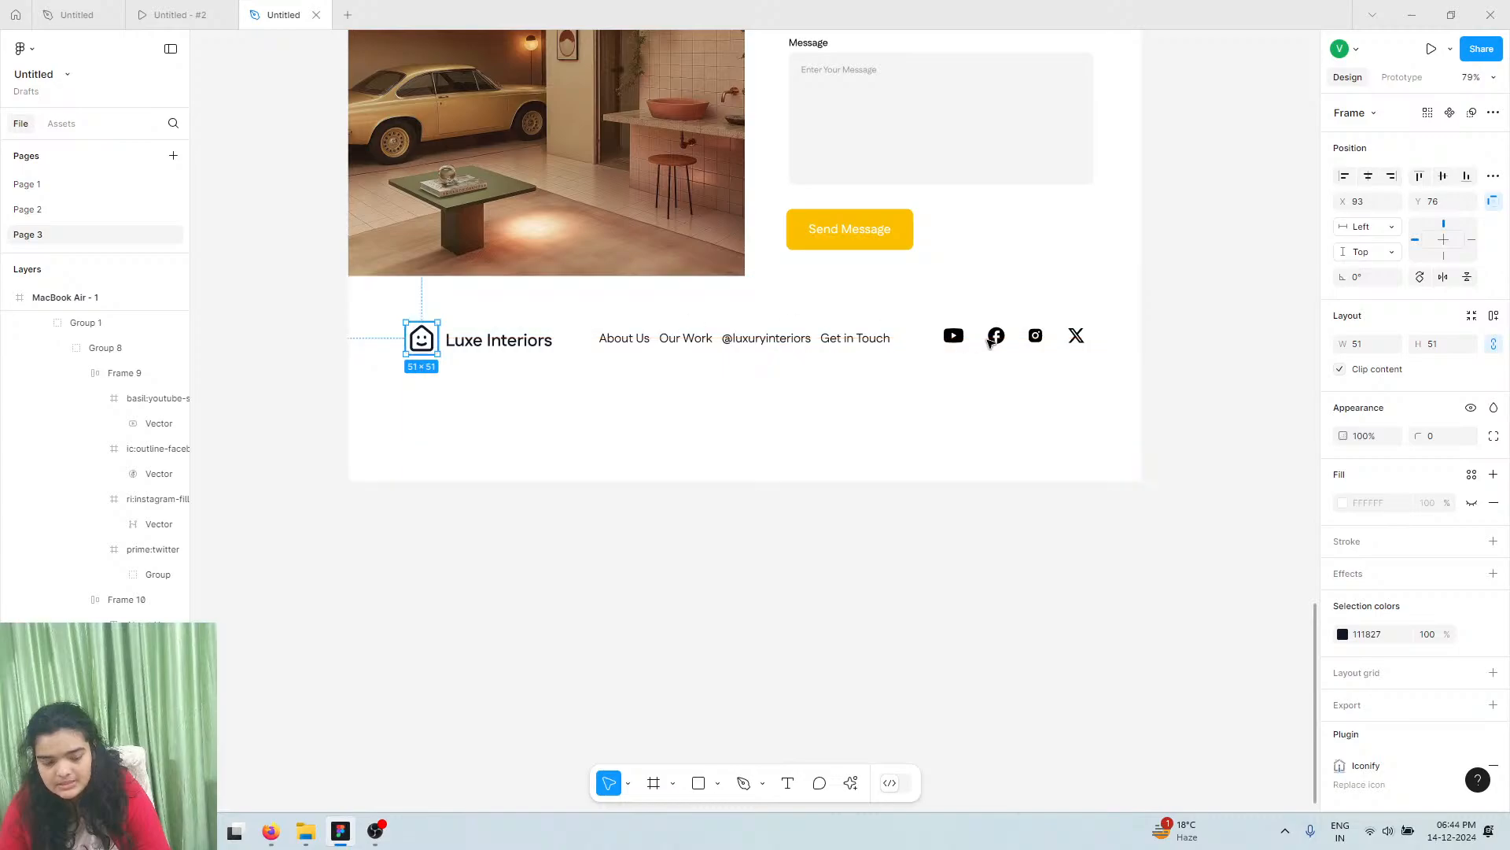
# Nudge the social-icon row with arrow keys to X 951, Y 83, aligned with the logo
pyautogui.click(1027, 342)
pyautogui.press('Down')
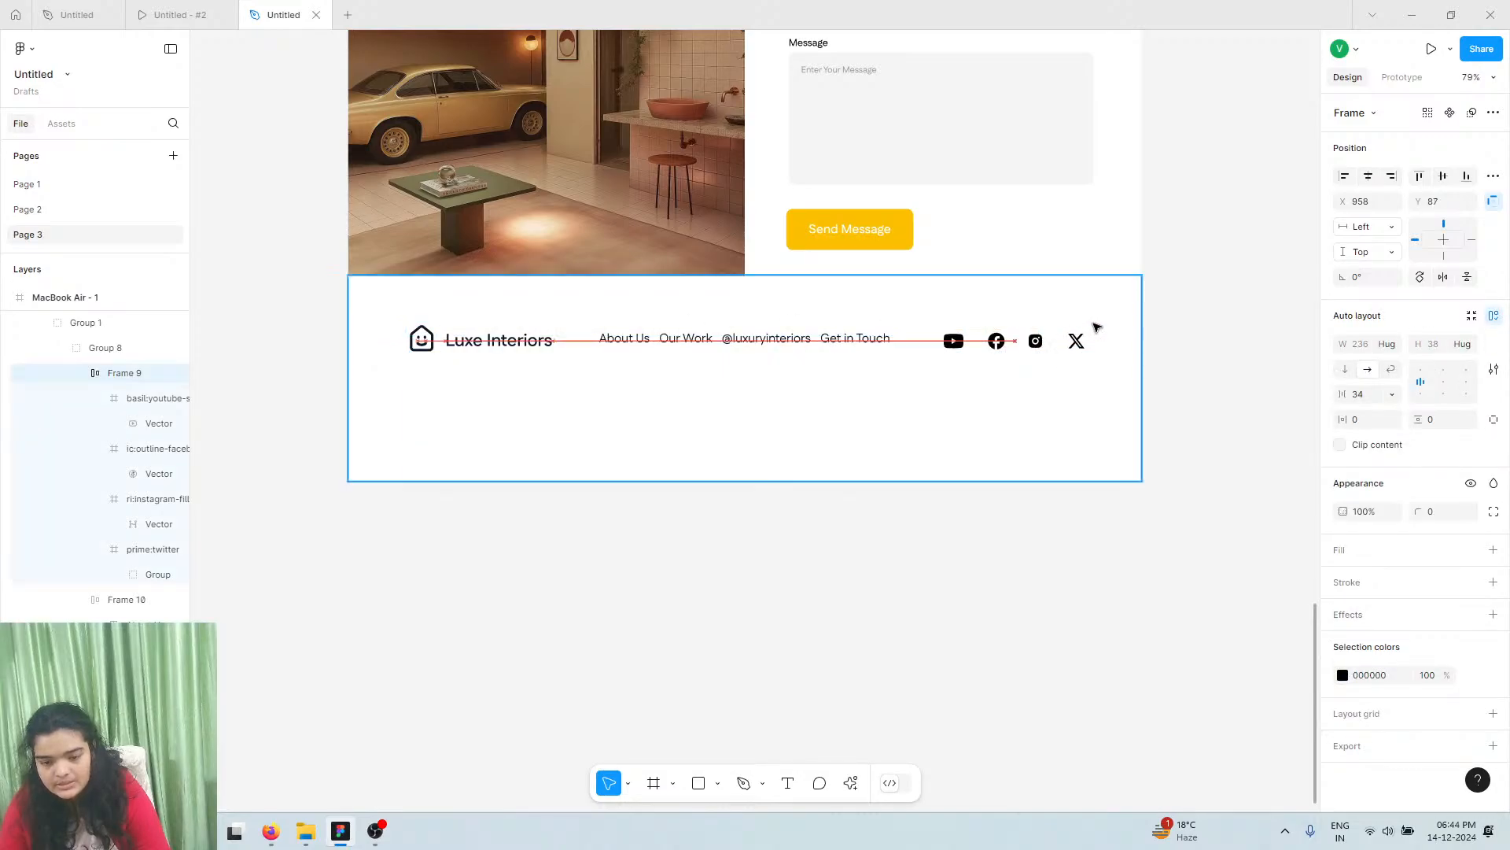
pyautogui.press('alt')
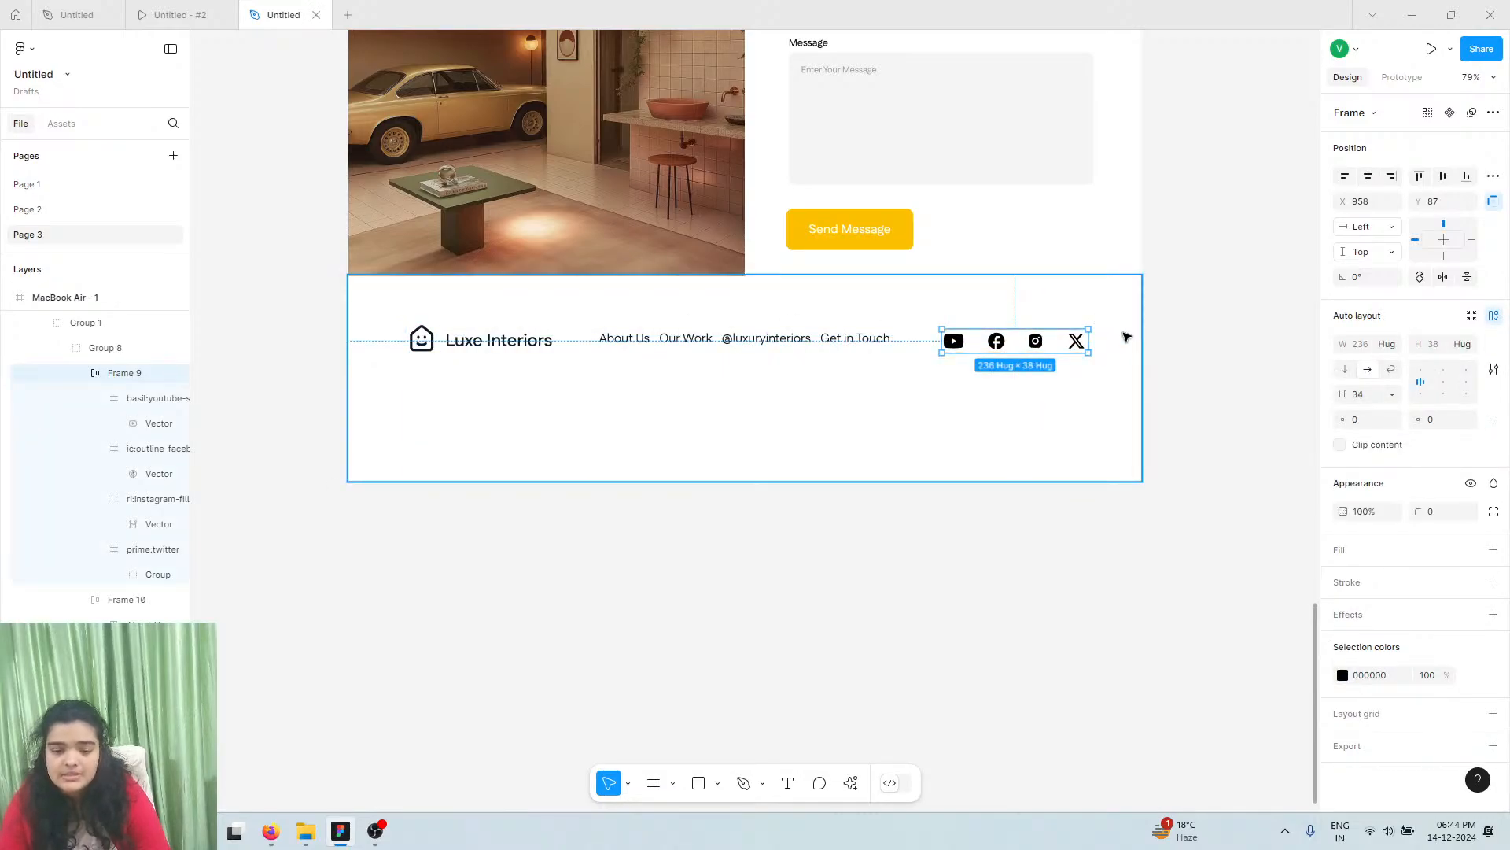
pyautogui.press('Left')
pyautogui.press('Left')
pyautogui.press('Left')
pyautogui.press('Left')
pyautogui.press('Left')
pyautogui.press('Left')
pyautogui.press('Left')
pyautogui.press('Left')
pyautogui.press('Left')
pyautogui.press('Left')
pyautogui.press('Left')
pyautogui.press('Left')
pyautogui.press('Left')
pyautogui.press('alt')
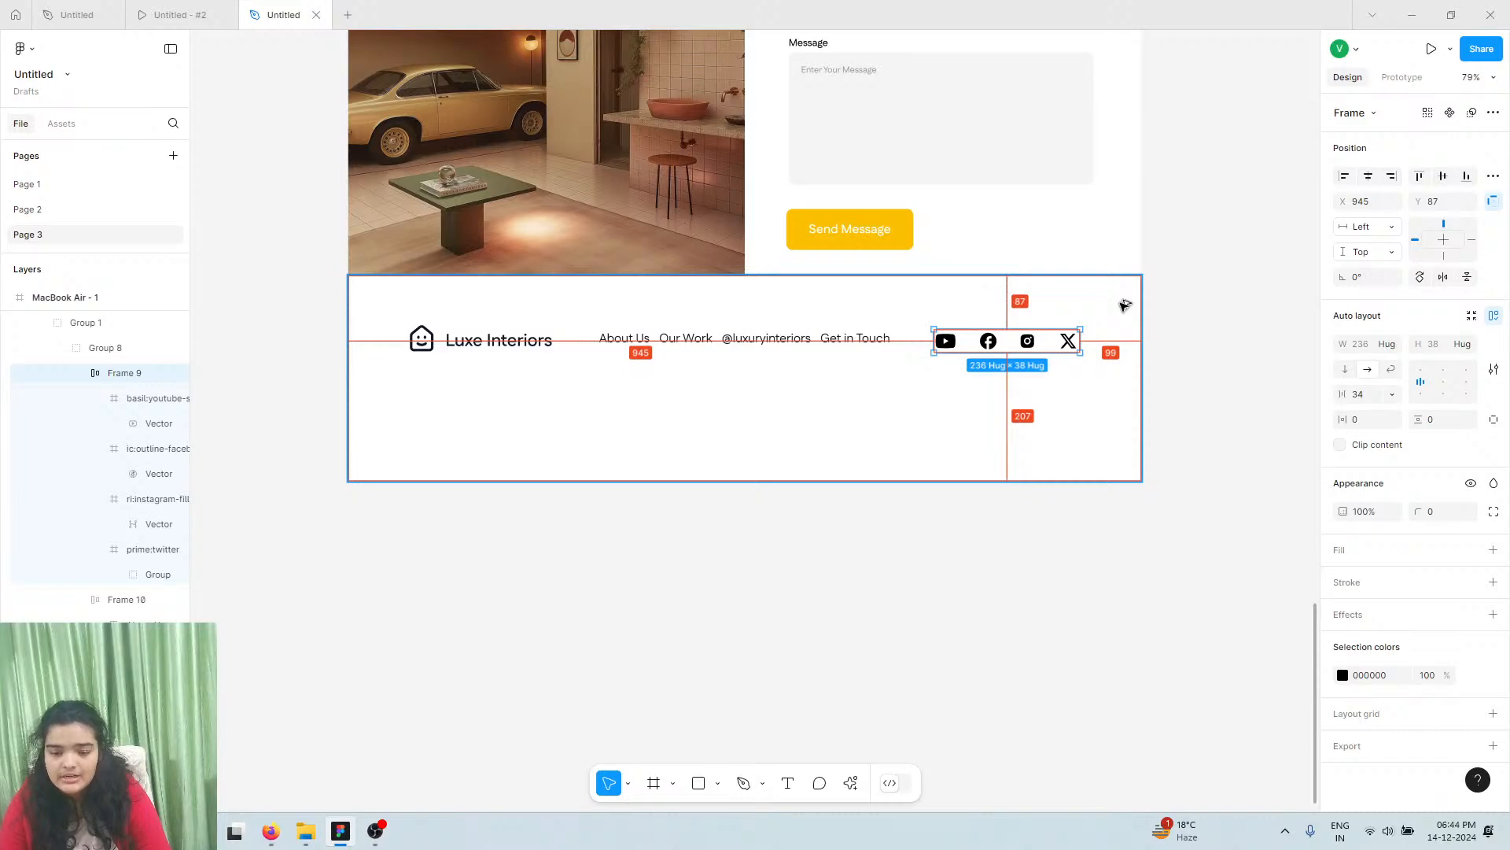
pyautogui.press('Right')
pyautogui.press('Right')
pyautogui.press('Right')
pyautogui.press('Right')
pyautogui.press('Right')
pyautogui.press('Right')
pyautogui.press('alt')
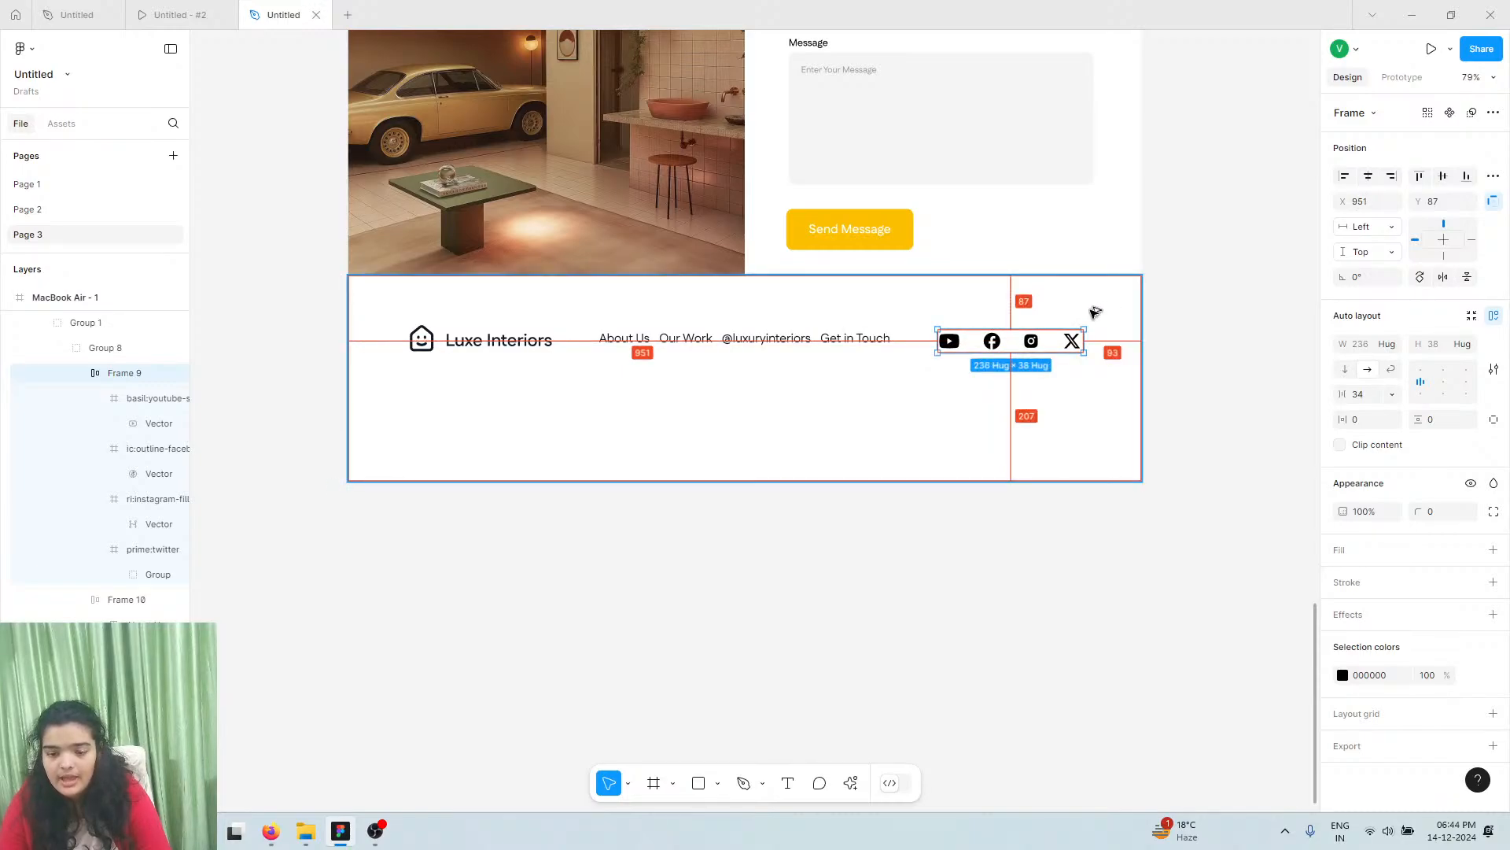
pyautogui.press('Up')
pyautogui.press('Up')
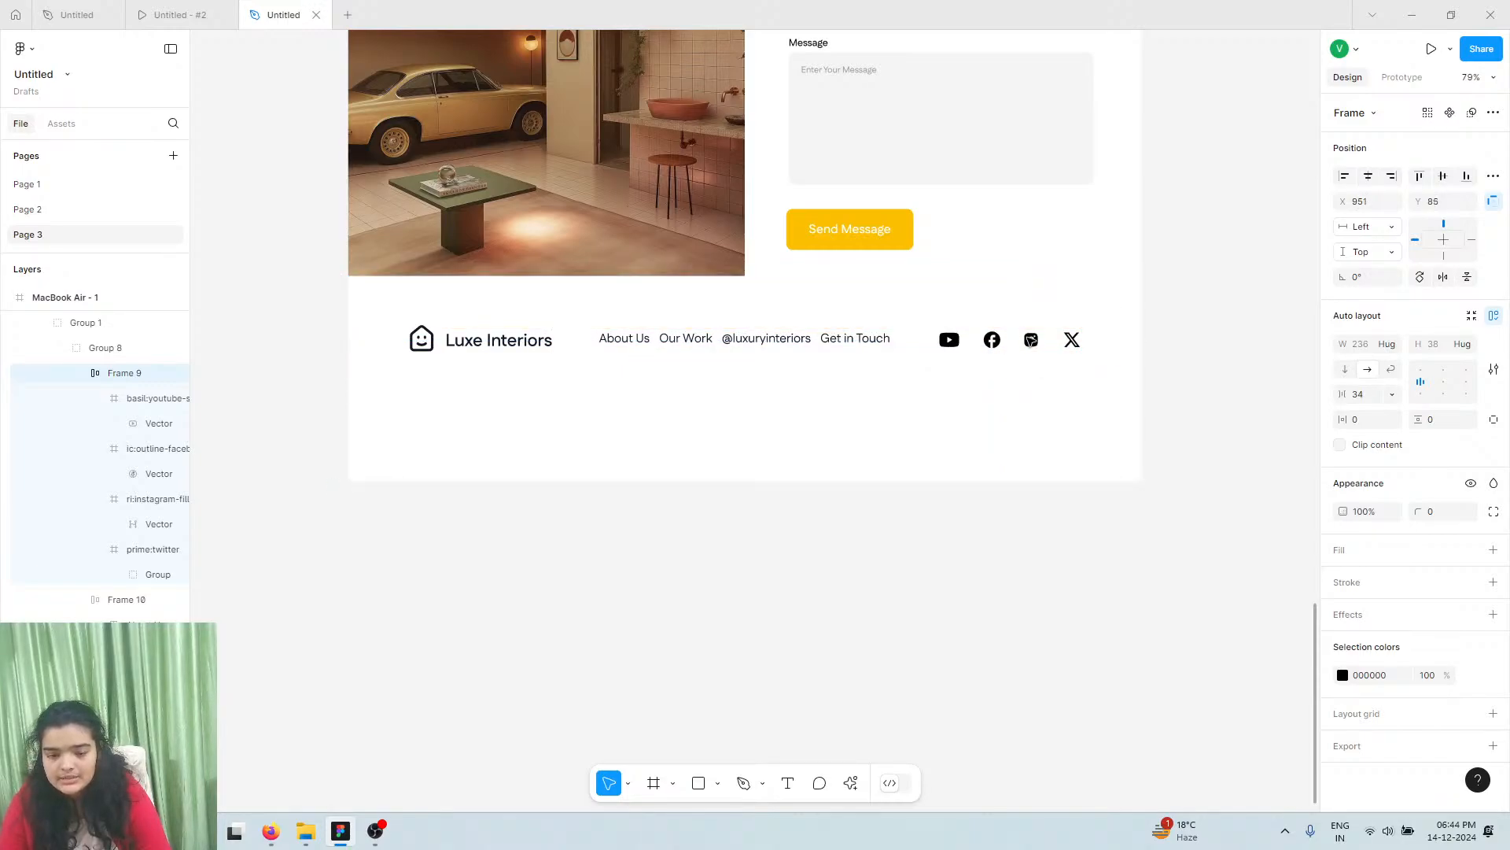
pyautogui.press('alt')
pyautogui.press('Up')
pyautogui.press('Up')
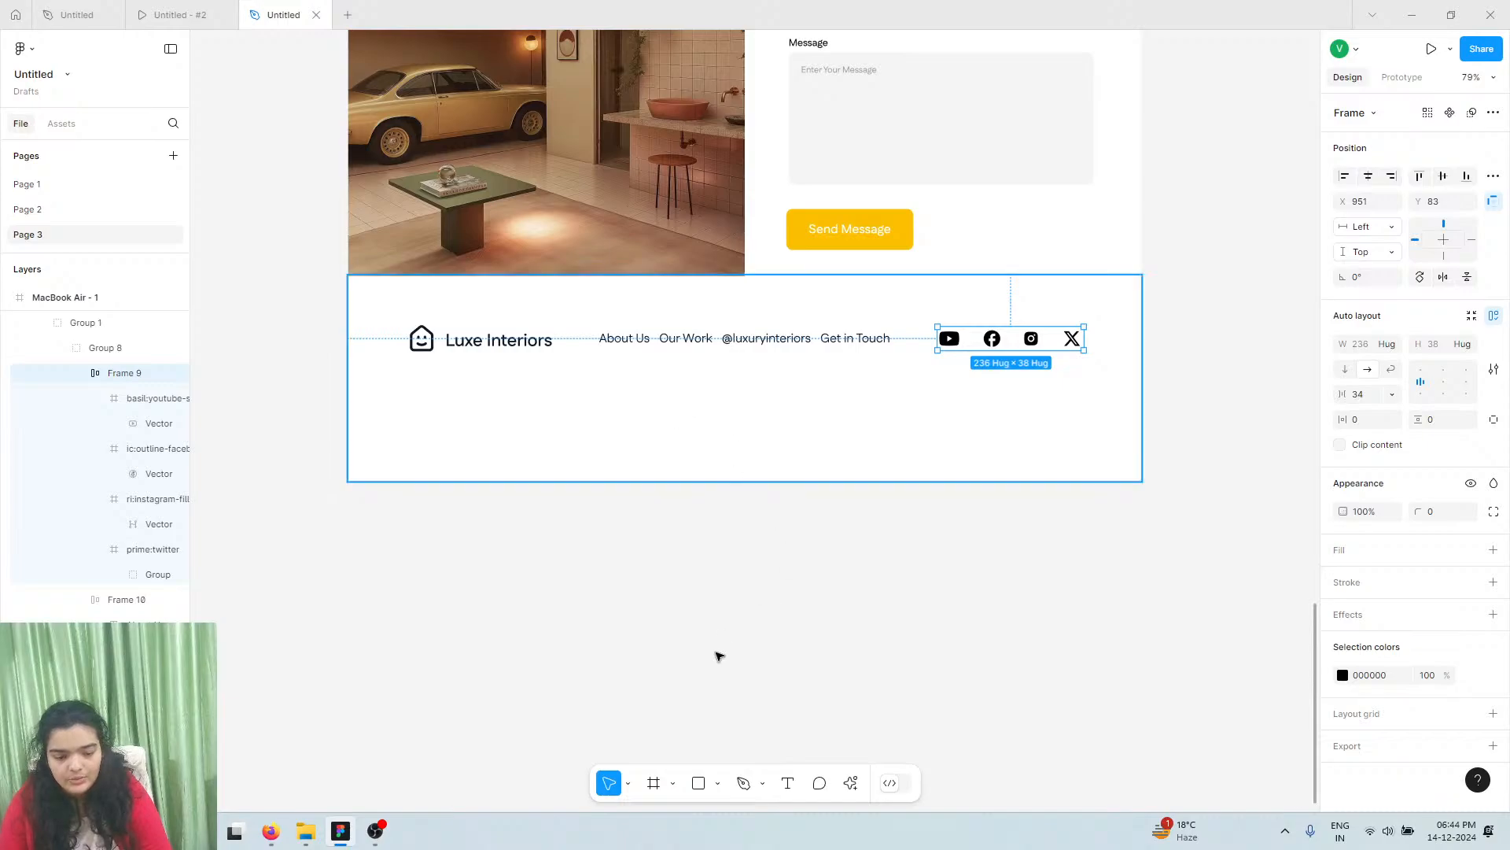
# Draw a horizontal divider line across the footer with the Pen tool and preview it
pyautogui.press('p')
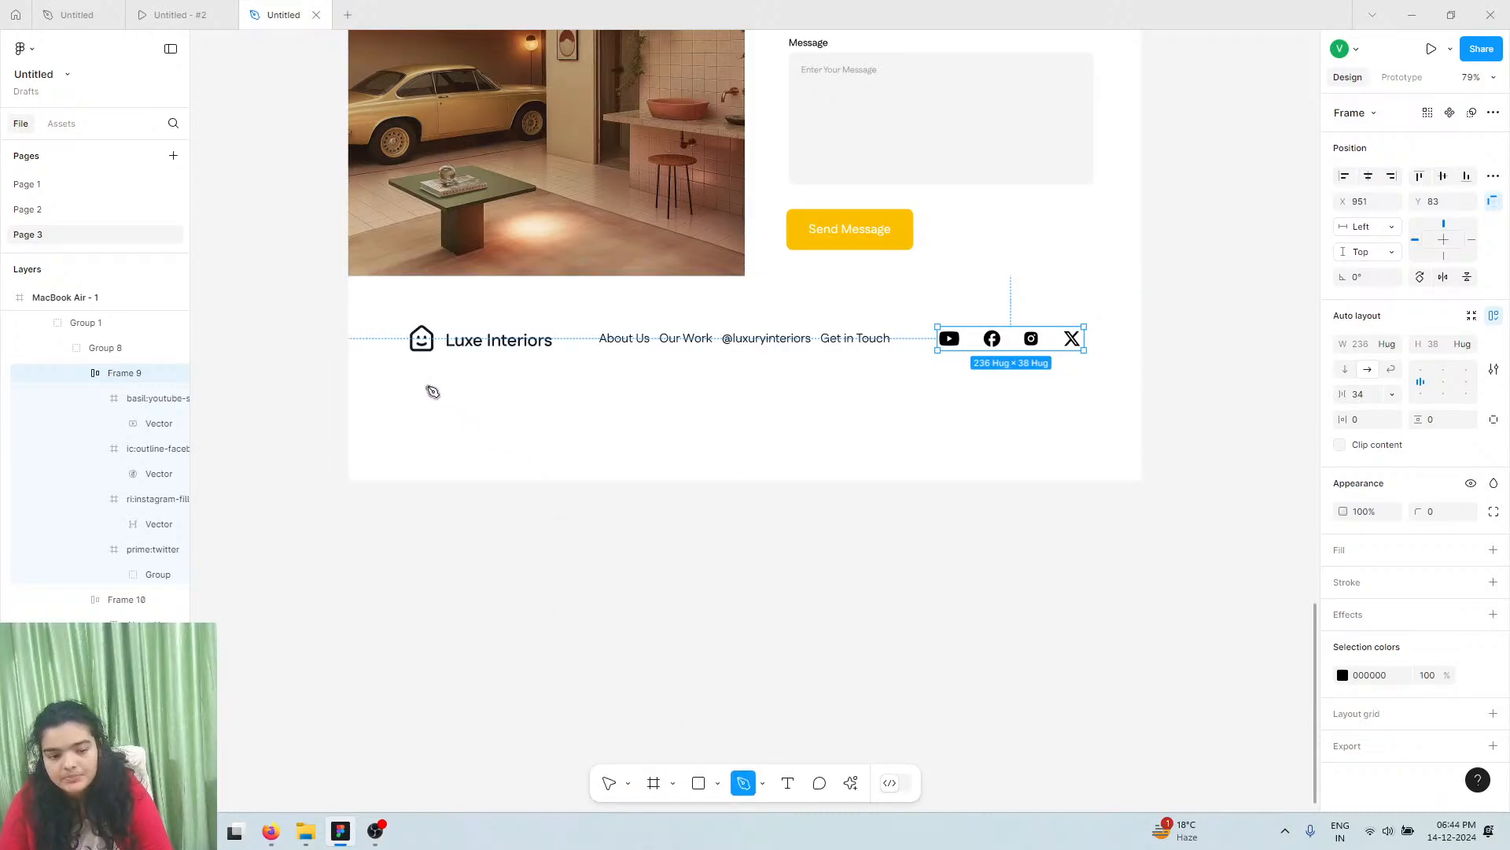
pyautogui.click(427, 385)
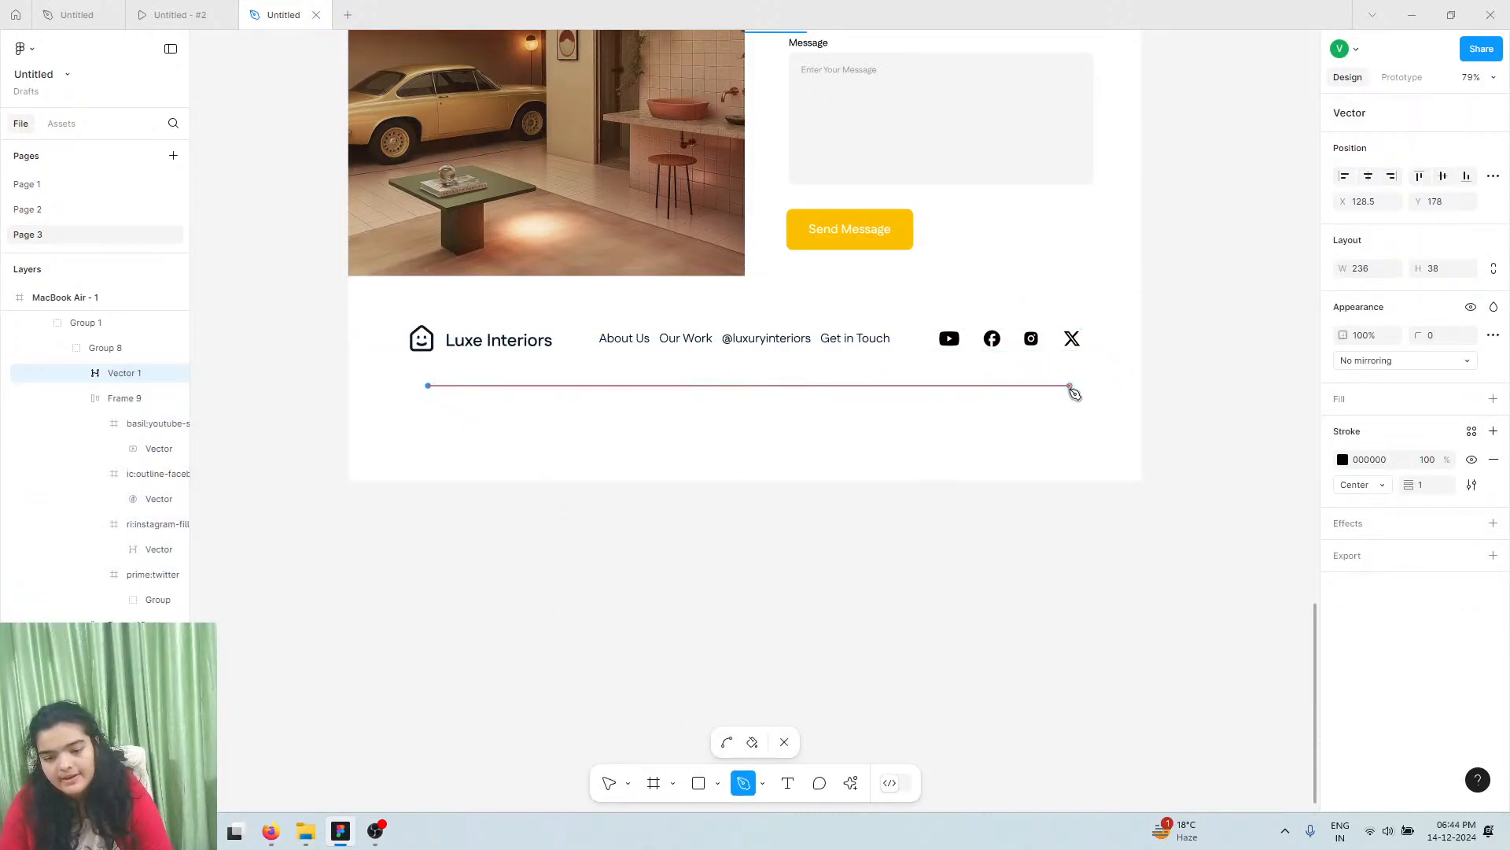
pyautogui.click(1070, 386)
pyautogui.click(605, 782)
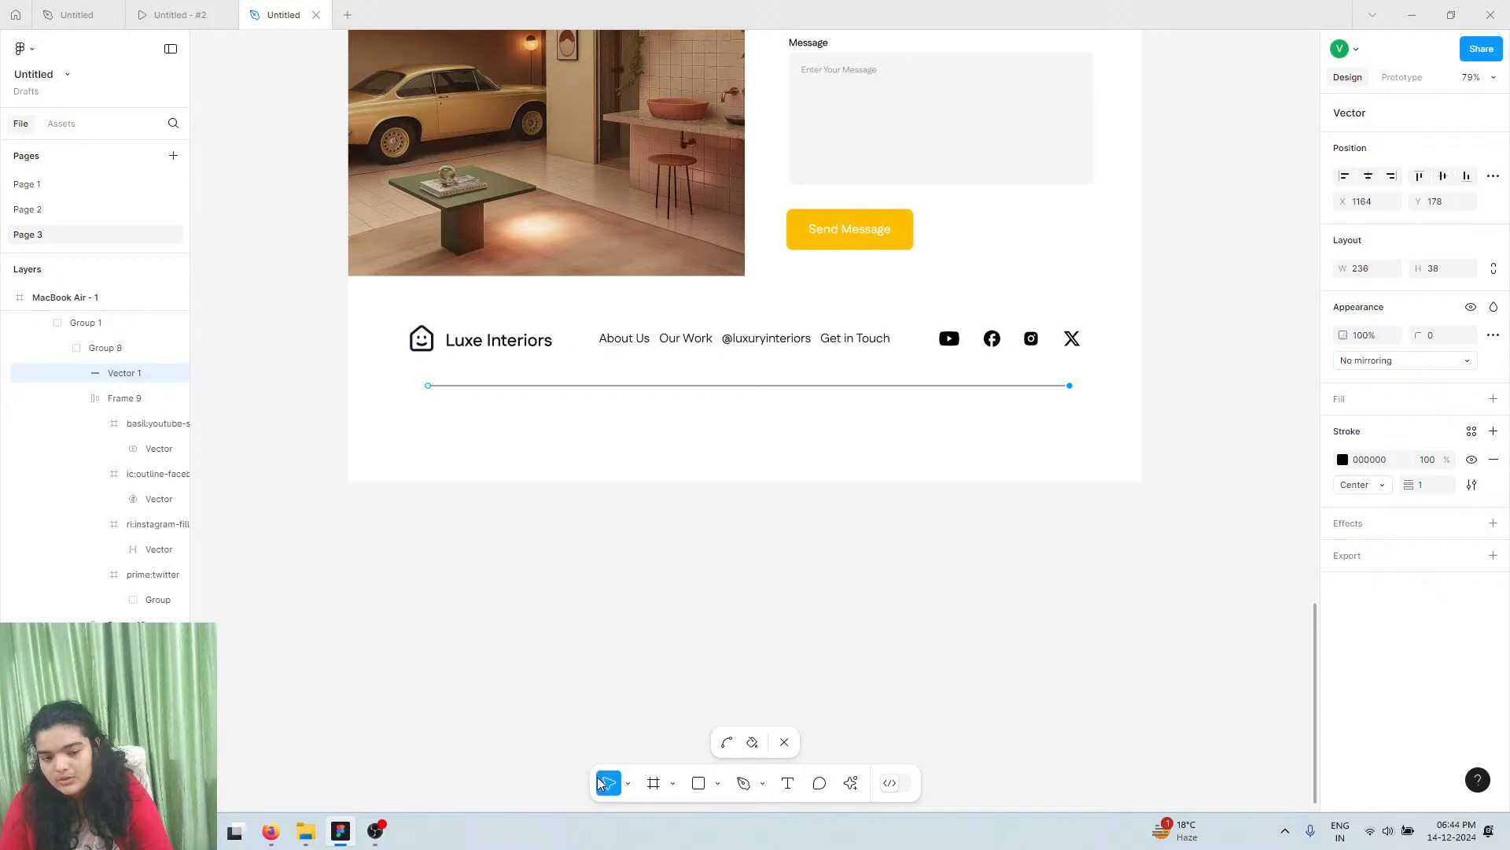
pyautogui.click(197, 14)
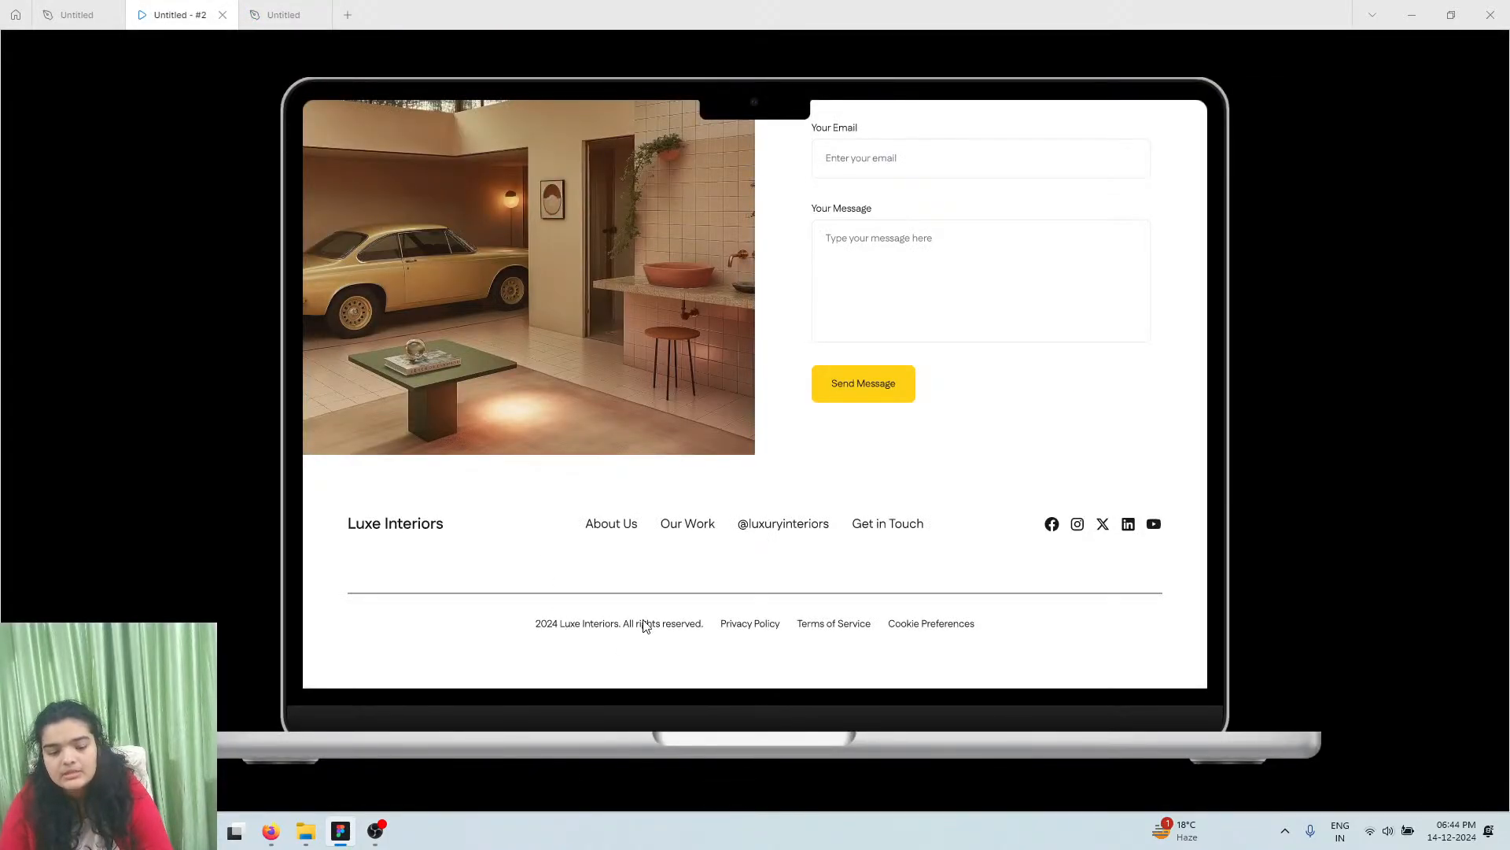
pyautogui.click(284, 14)
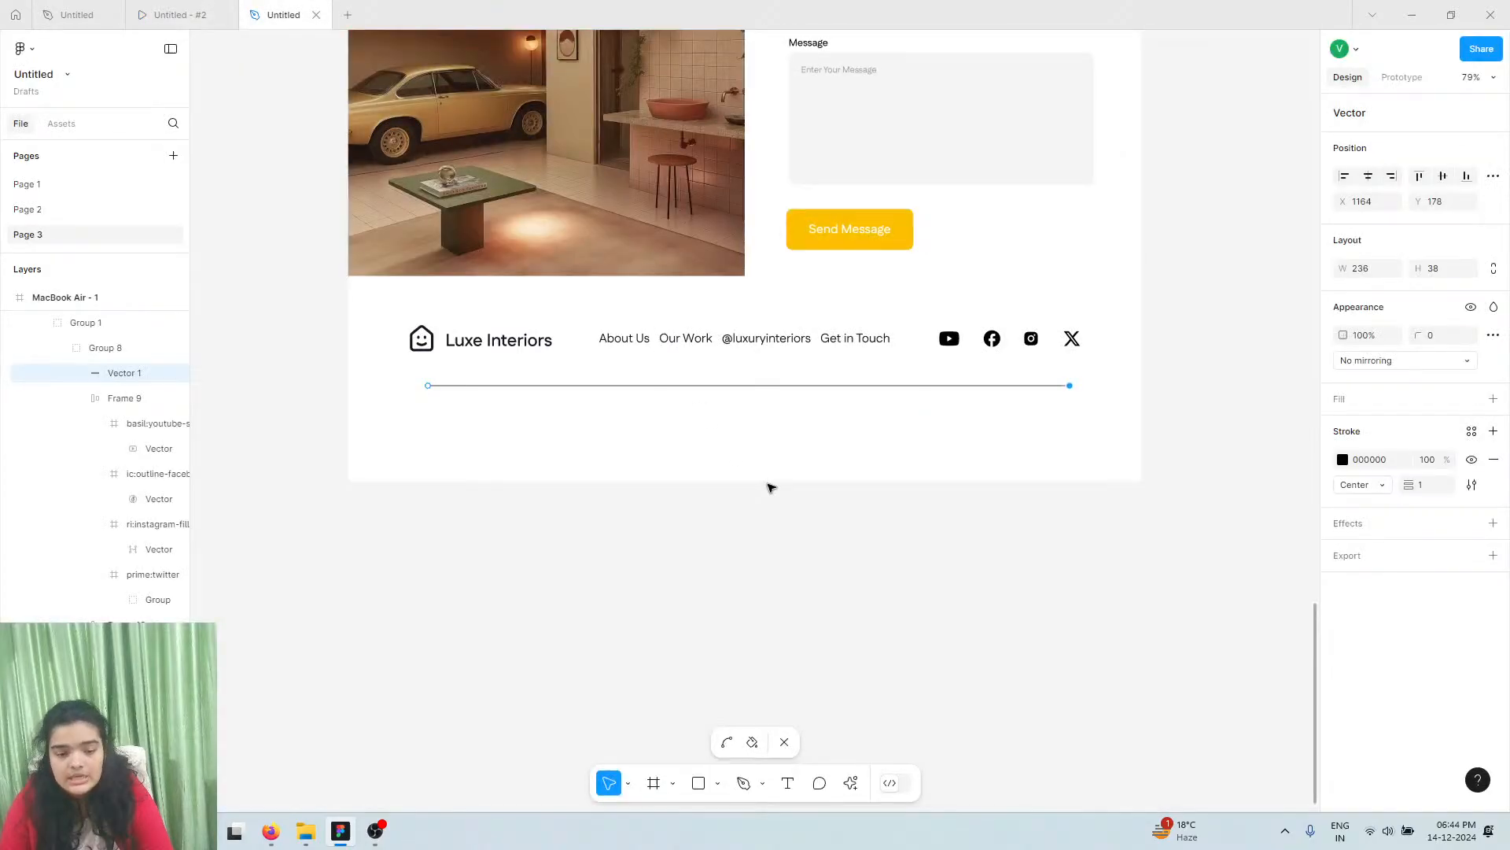
# Reposition the 1035.5-wide divider line to Y 182, beneath the footer's logo, links and icons
pyautogui.click(718, 399)
pyautogui.moveTo(718, 399); pyautogui.dragTo(716, 393)
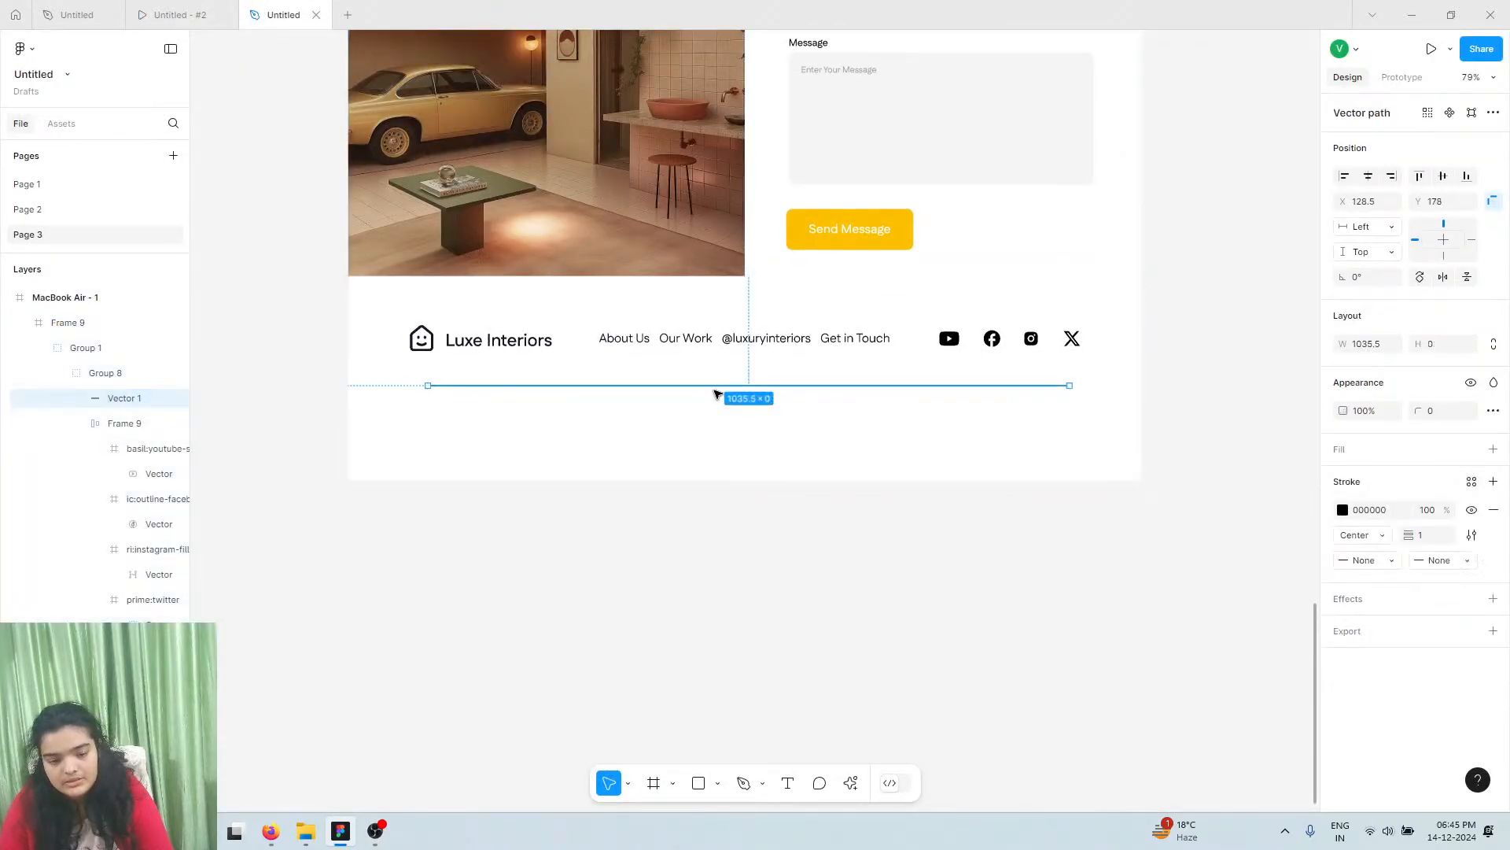
pyautogui.doubleClick(723, 387)
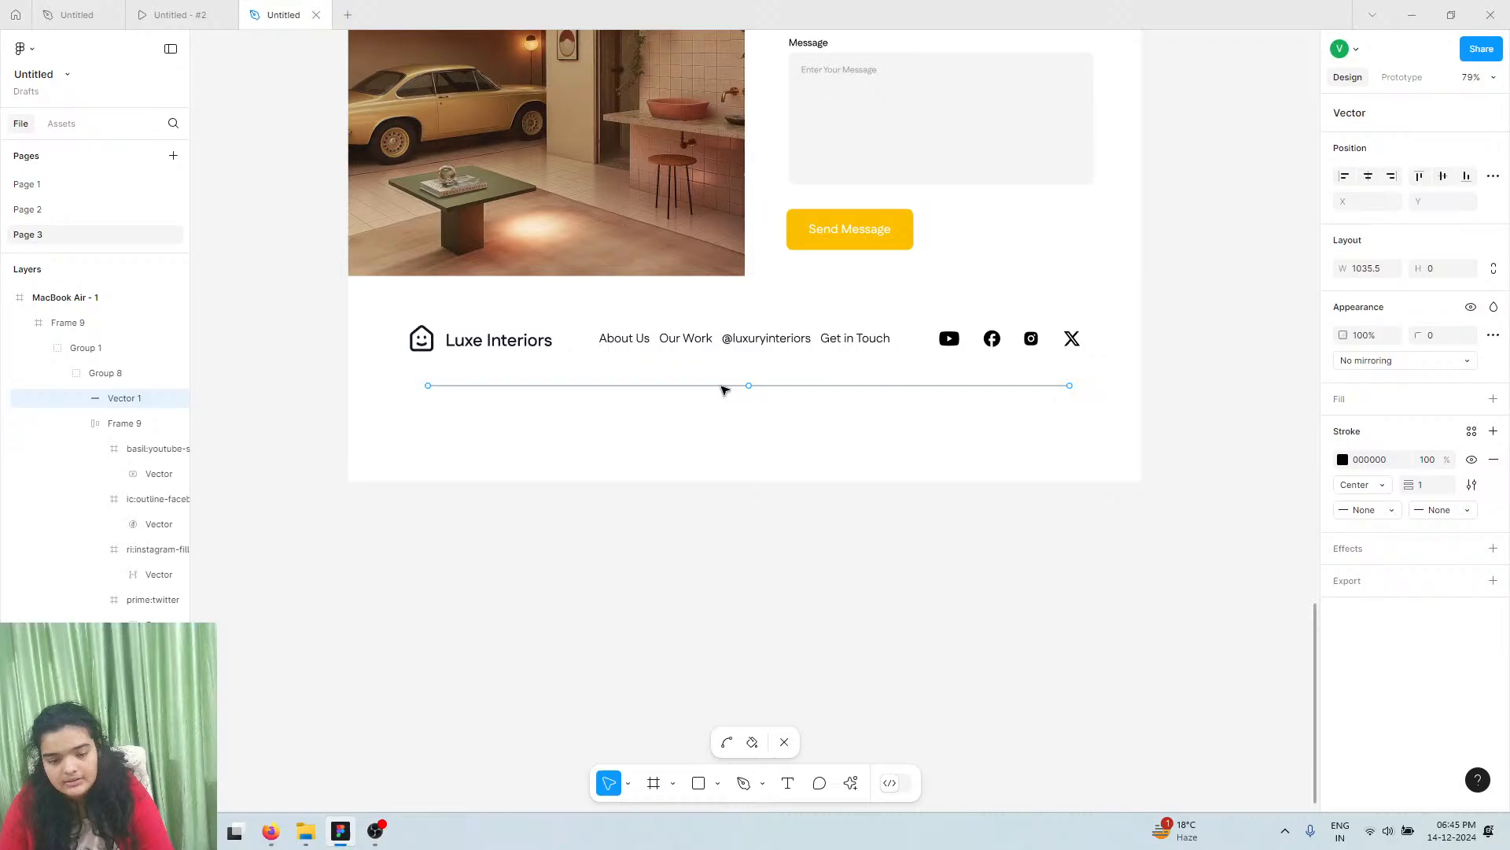
pyautogui.doubleClick(721, 445)
pyautogui.press('Down')
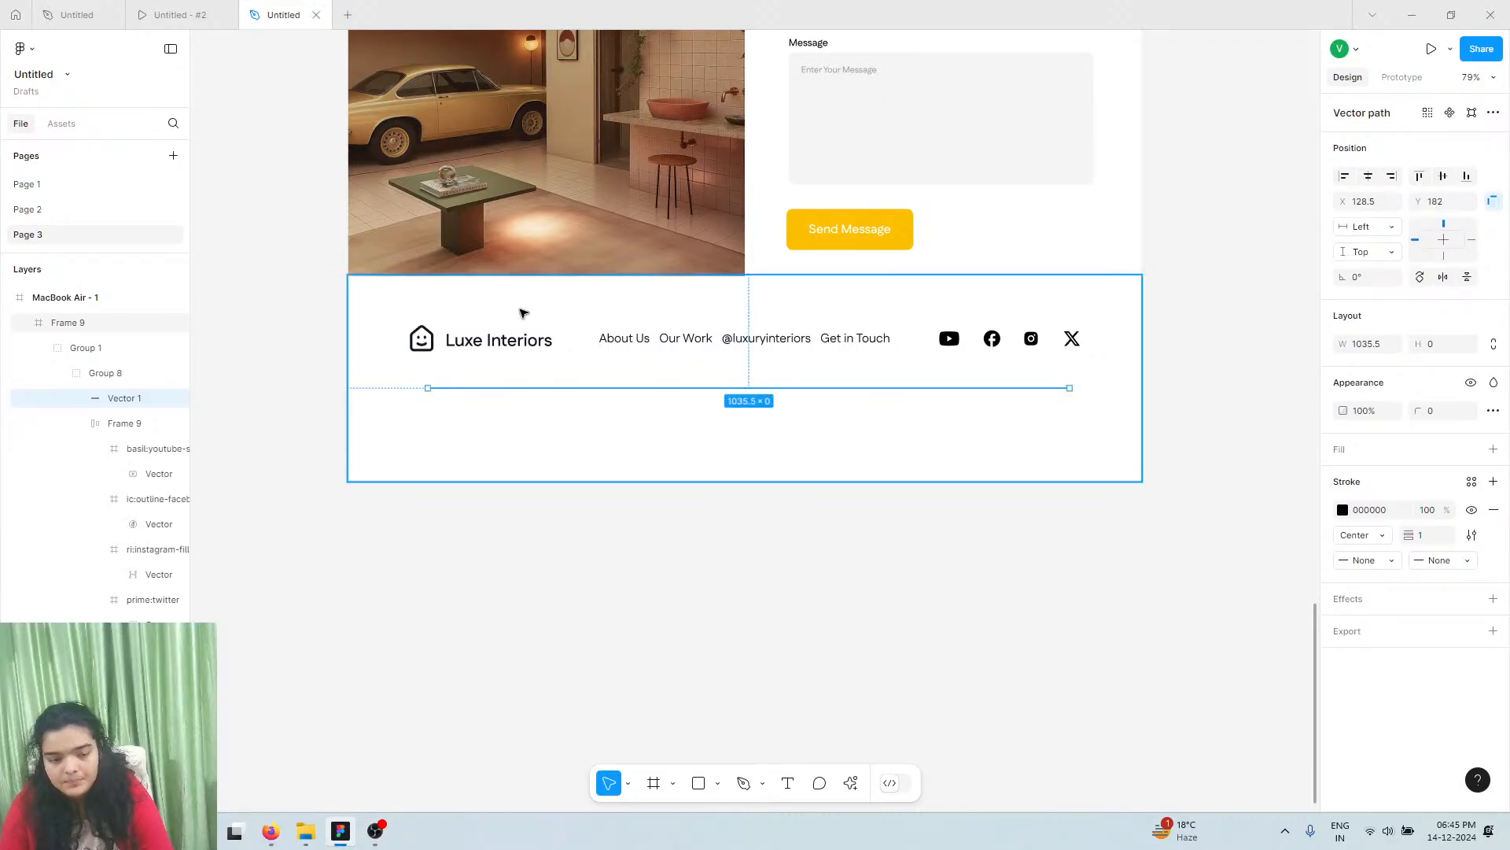
pyautogui.click(504, 340)
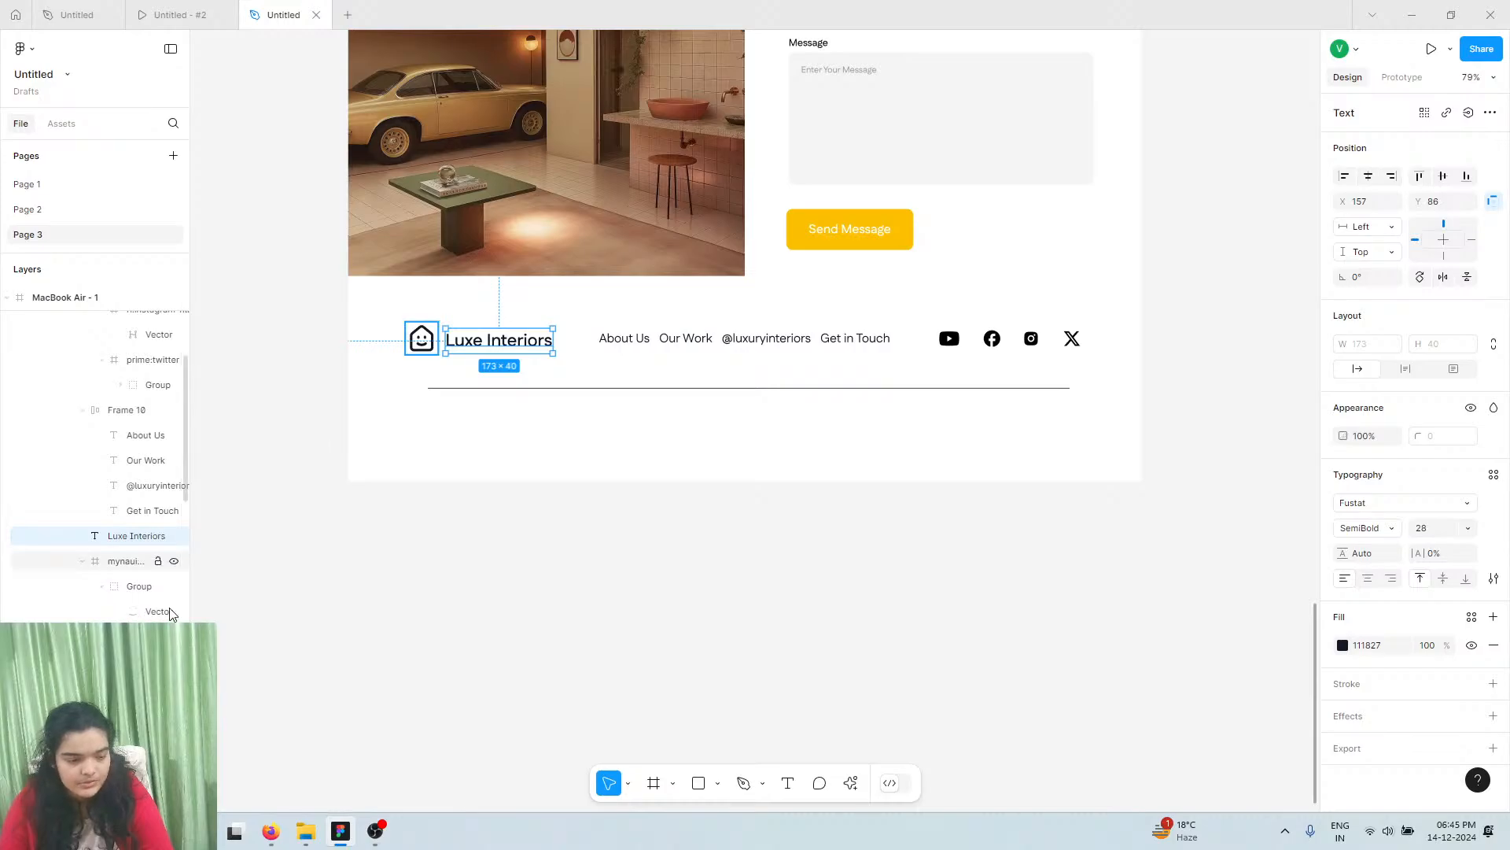
pyautogui.click(146, 561)
# Select the logo, brand text, nav links and social icons and nudge the row down slightly
pyautogui.keyDown('shift'); pyautogui.click(485, 341); pyautogui.keyUp('shift')
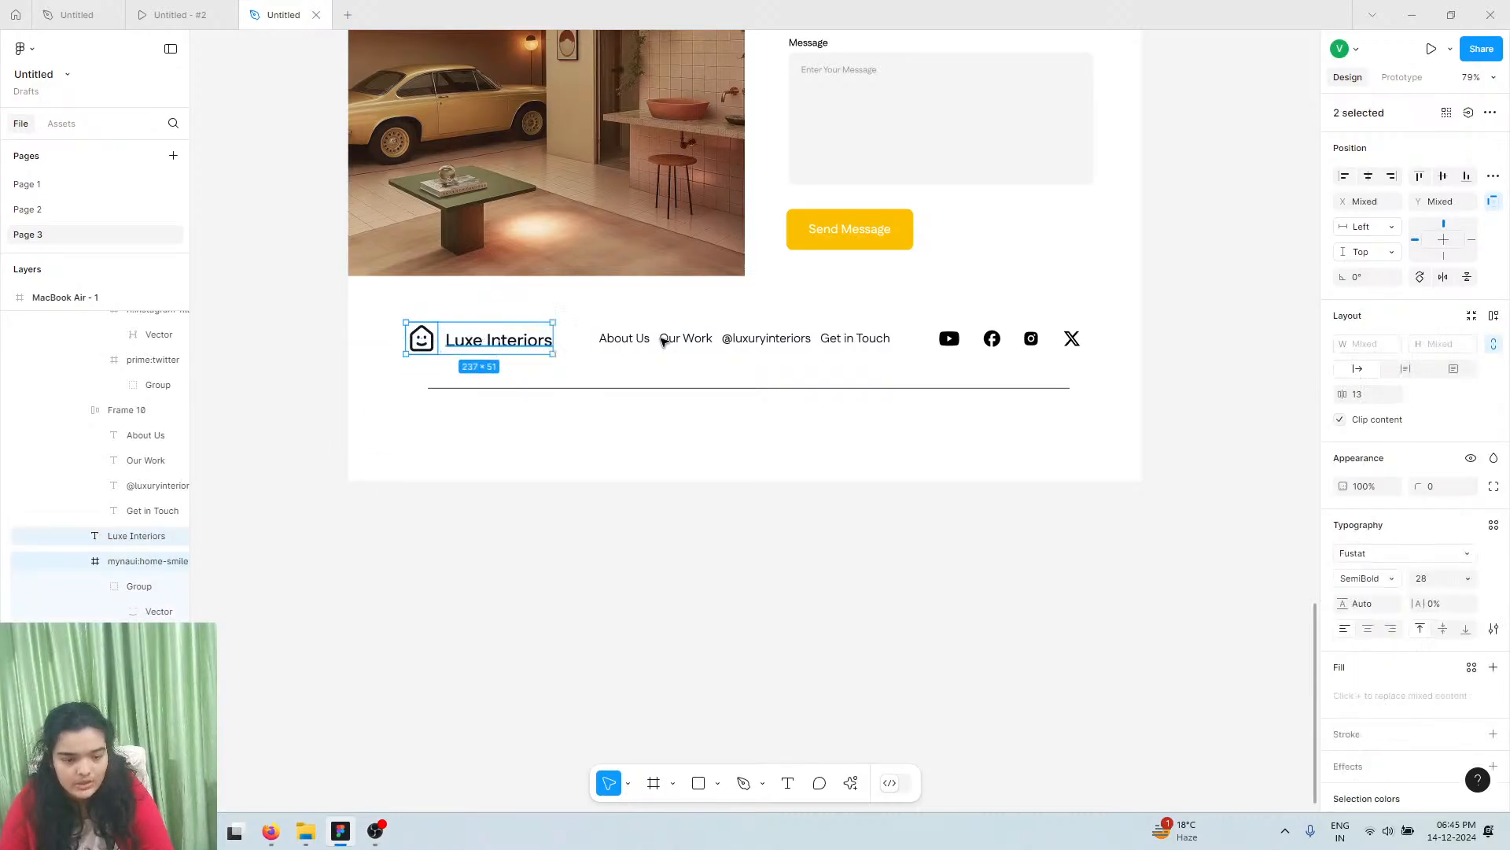
pyautogui.keyDown('shift'); pyautogui.click(681, 341); pyautogui.keyUp('shift')
pyautogui.keyDown('shift'); pyautogui.click(975, 340); pyautogui.keyUp('shift')
pyautogui.keyDown('shift'); pyautogui.click(966, 343); pyautogui.keyUp('shift')
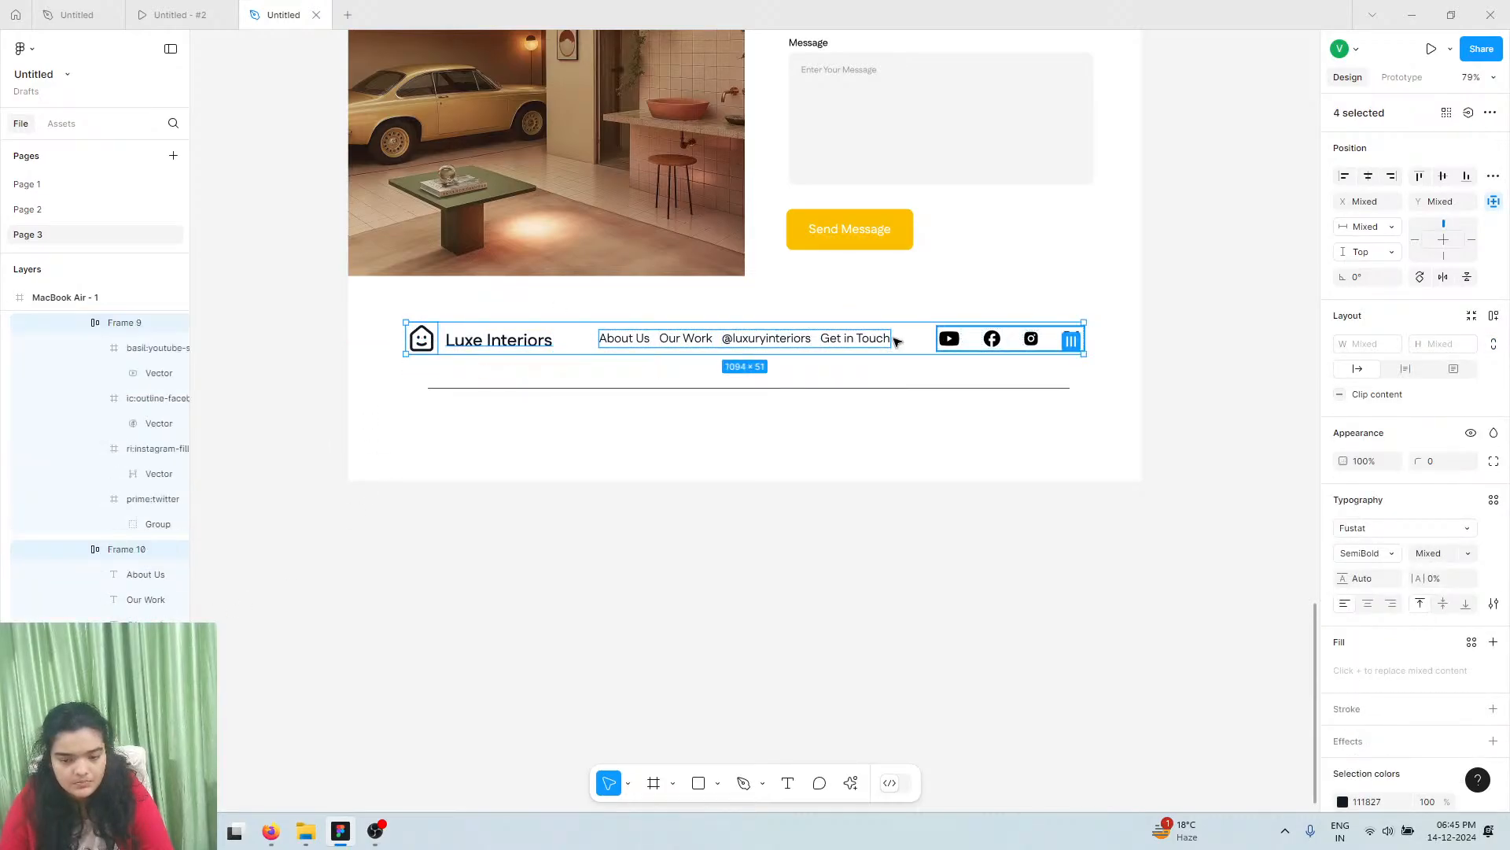
pyautogui.press('Down')
pyautogui.press('Down')
pyautogui.press('Down')
pyautogui.press('Down')
pyautogui.press('Down')
pyautogui.press('Down')
pyautogui.press('Down')
pyautogui.press('Down')
pyautogui.press('Down')
pyautogui.press('Down')
pyautogui.press('Down')
pyautogui.press('Down')
pyautogui.press('Down')
pyautogui.press('Down')
pyautogui.press('Down')
pyautogui.press('Down')
pyautogui.press('Up')
pyautogui.press('Up')
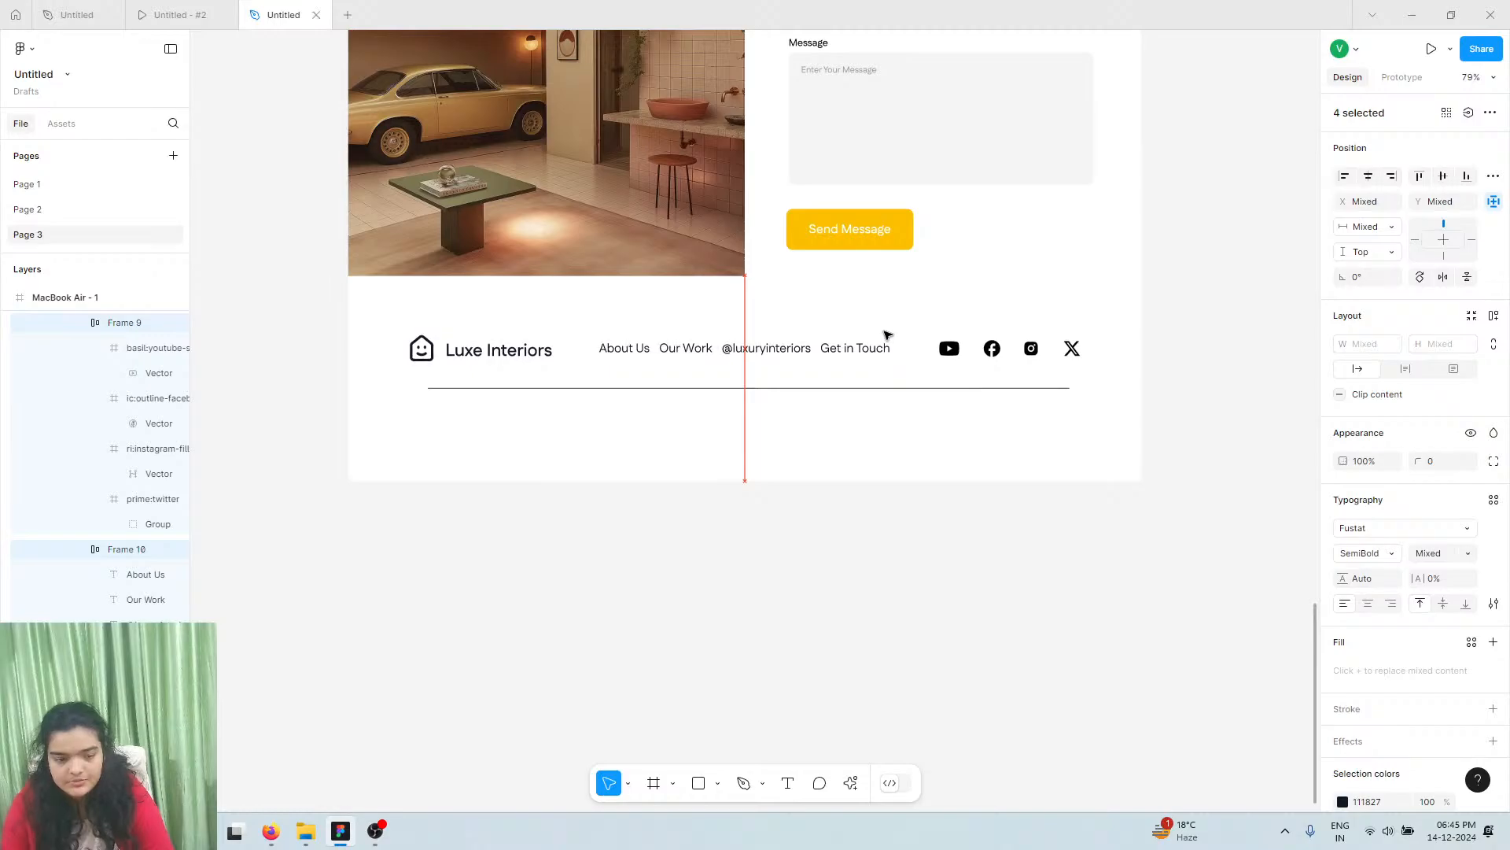
pyautogui.click(744, 352)
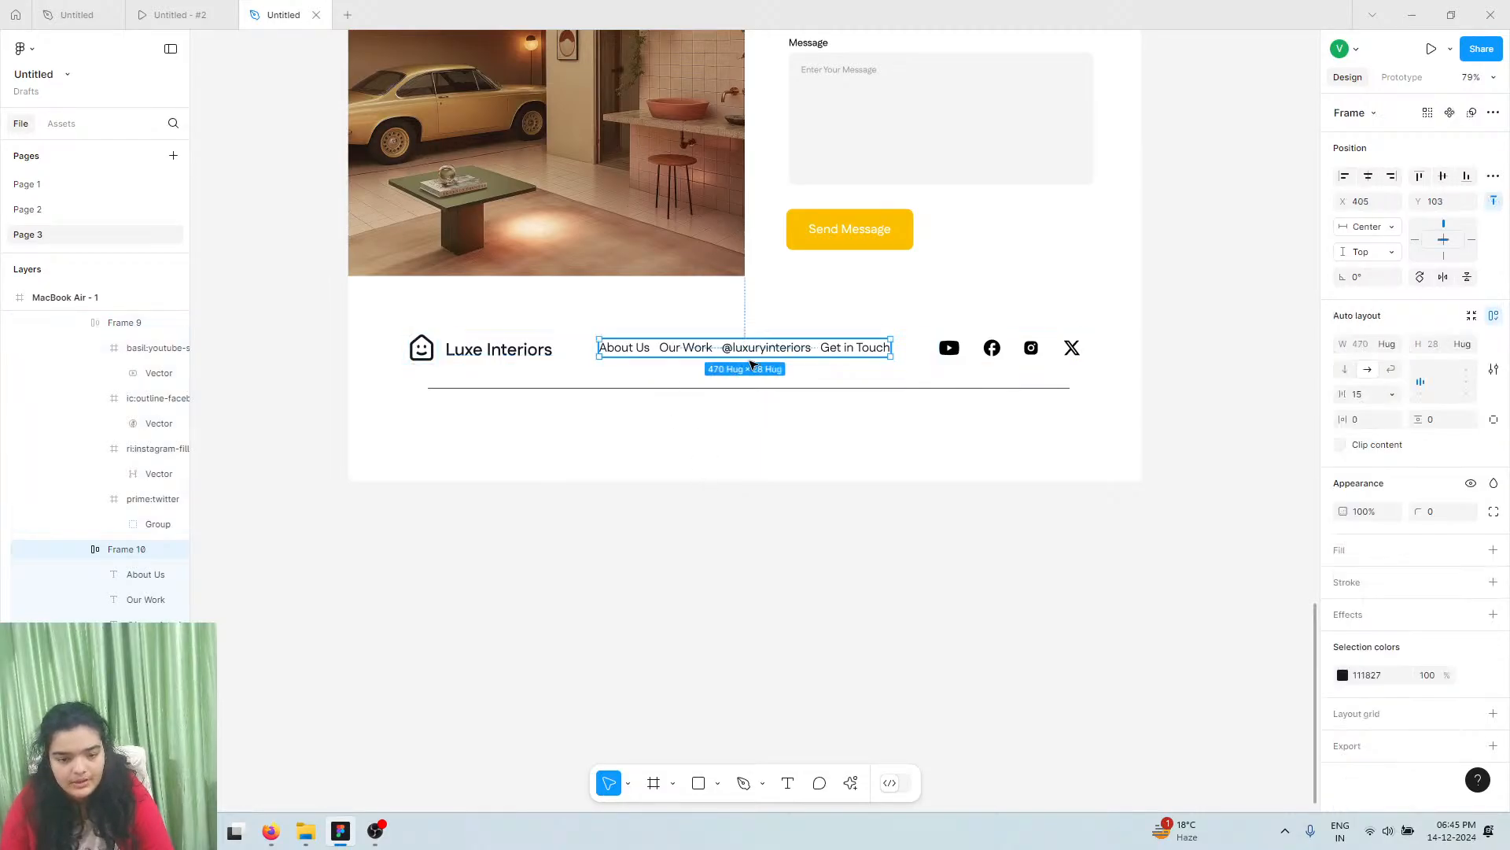
pyautogui.click(746, 352)
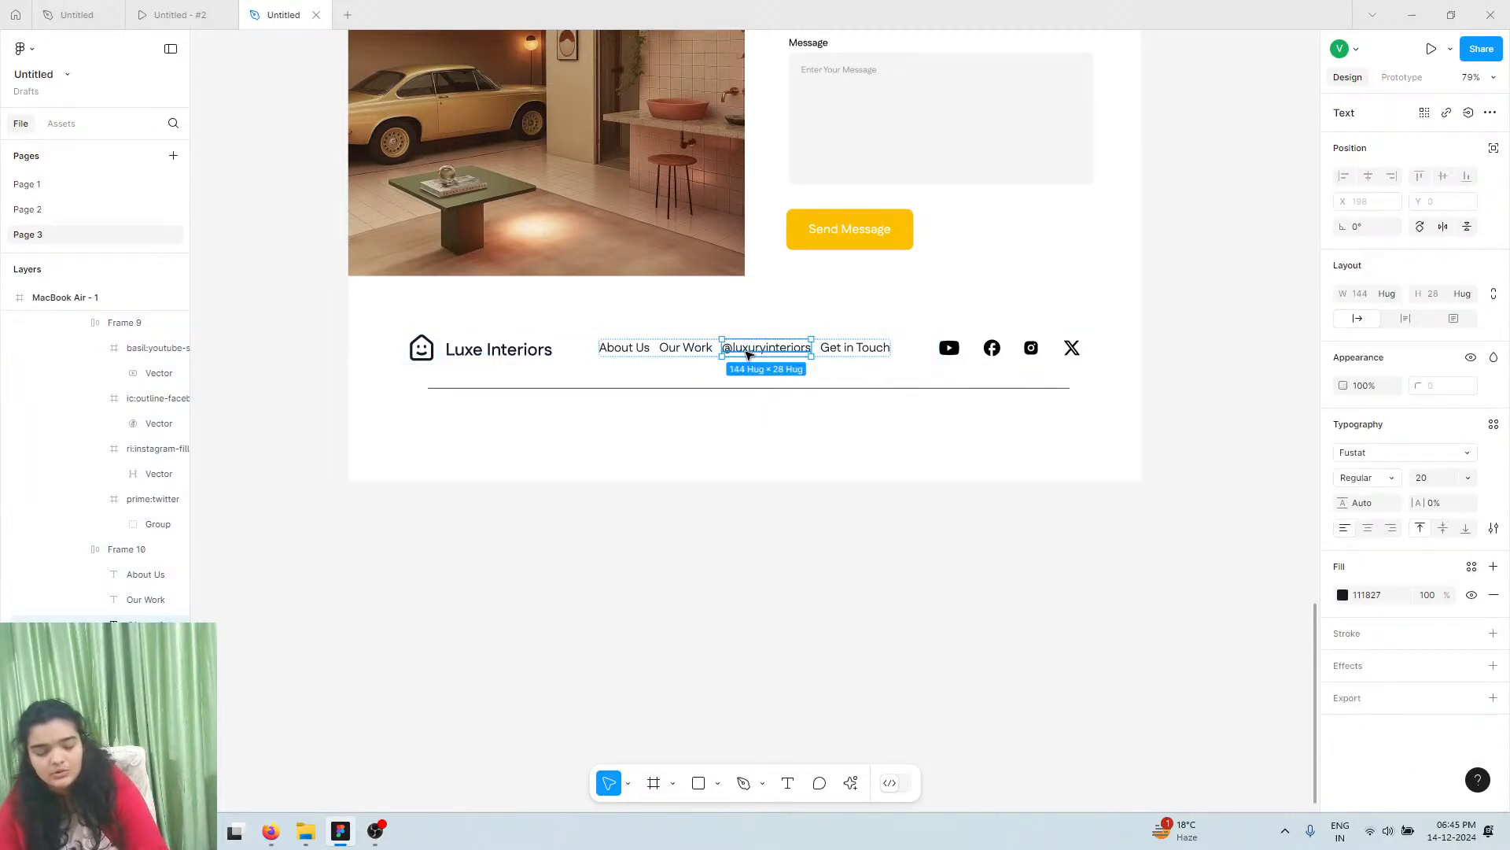
pyautogui.moveTo(757, 354); pyautogui.dragTo(506, 437)
# Retype the copy as '©2024 - Luxe Interiors All Rights Reserved' and duplicate it to X 582
pyautogui.doubleClick(505, 436)
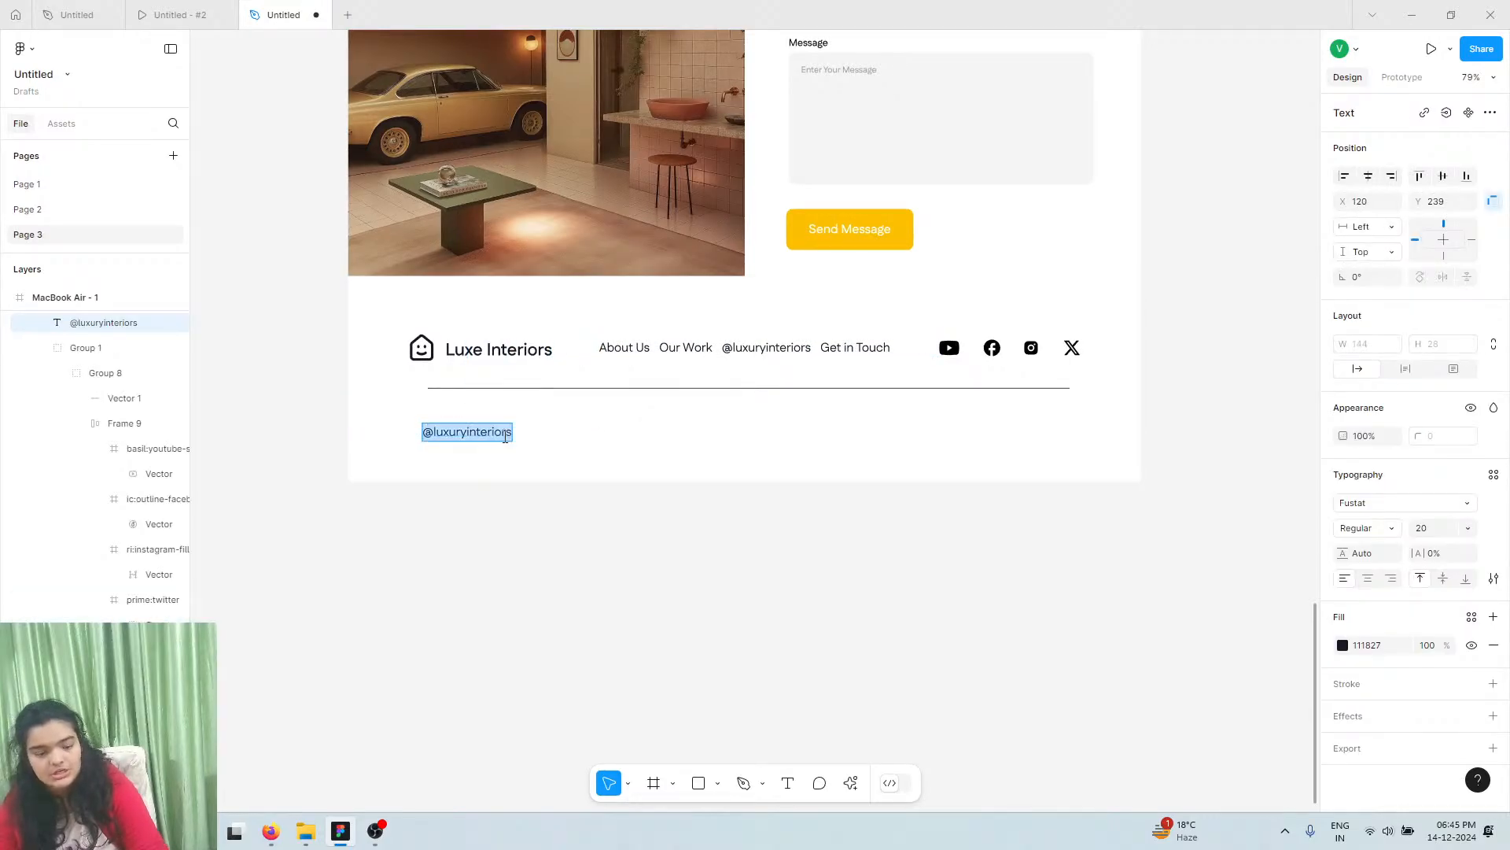
pyautogui.write('c')
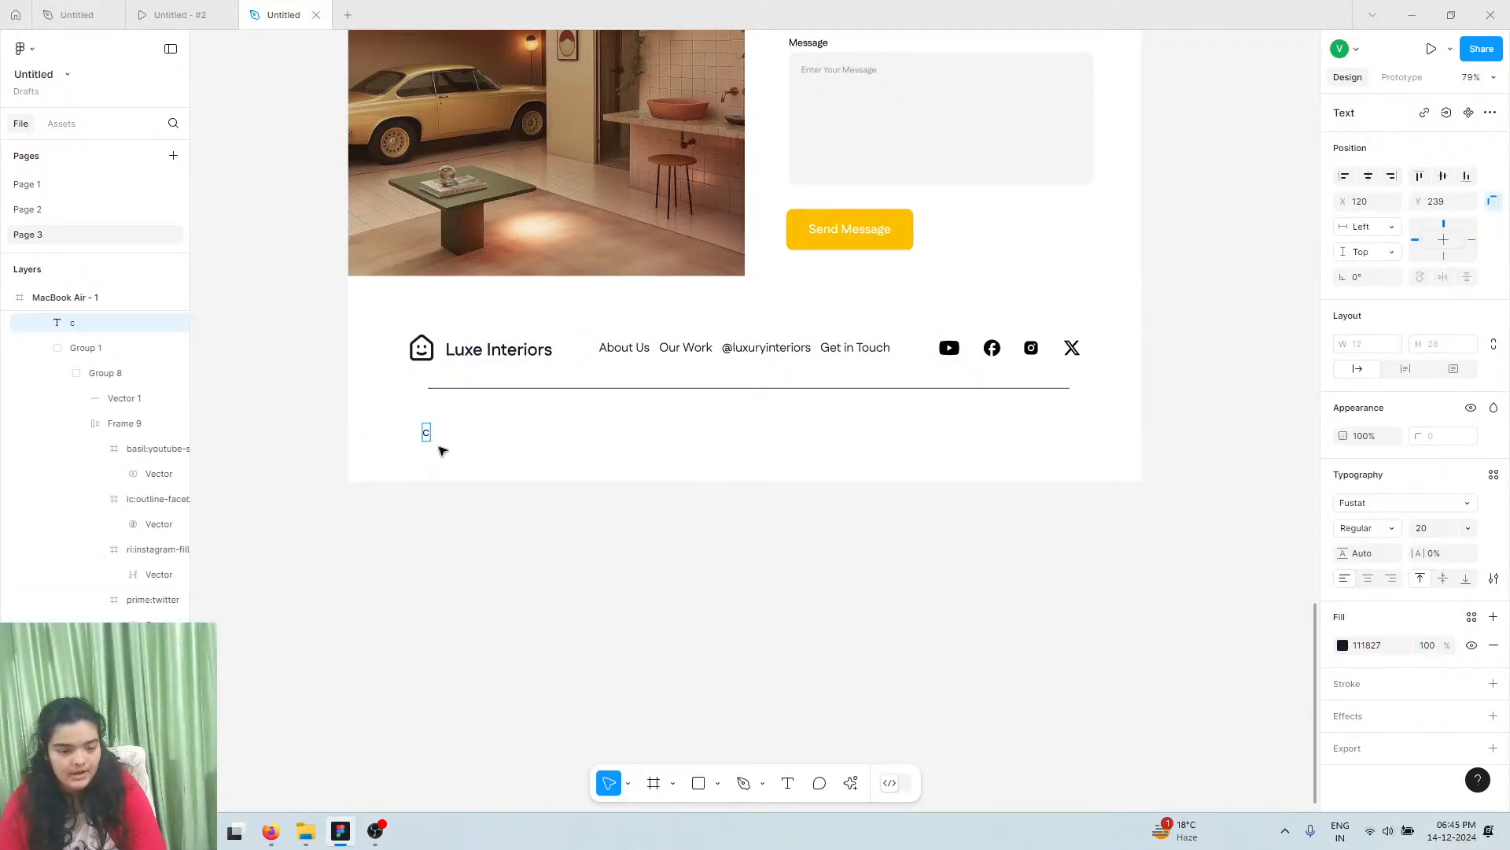
pyautogui.press('BackSpace')
pyautogui.press('super+period')
pyautogui.write('c')
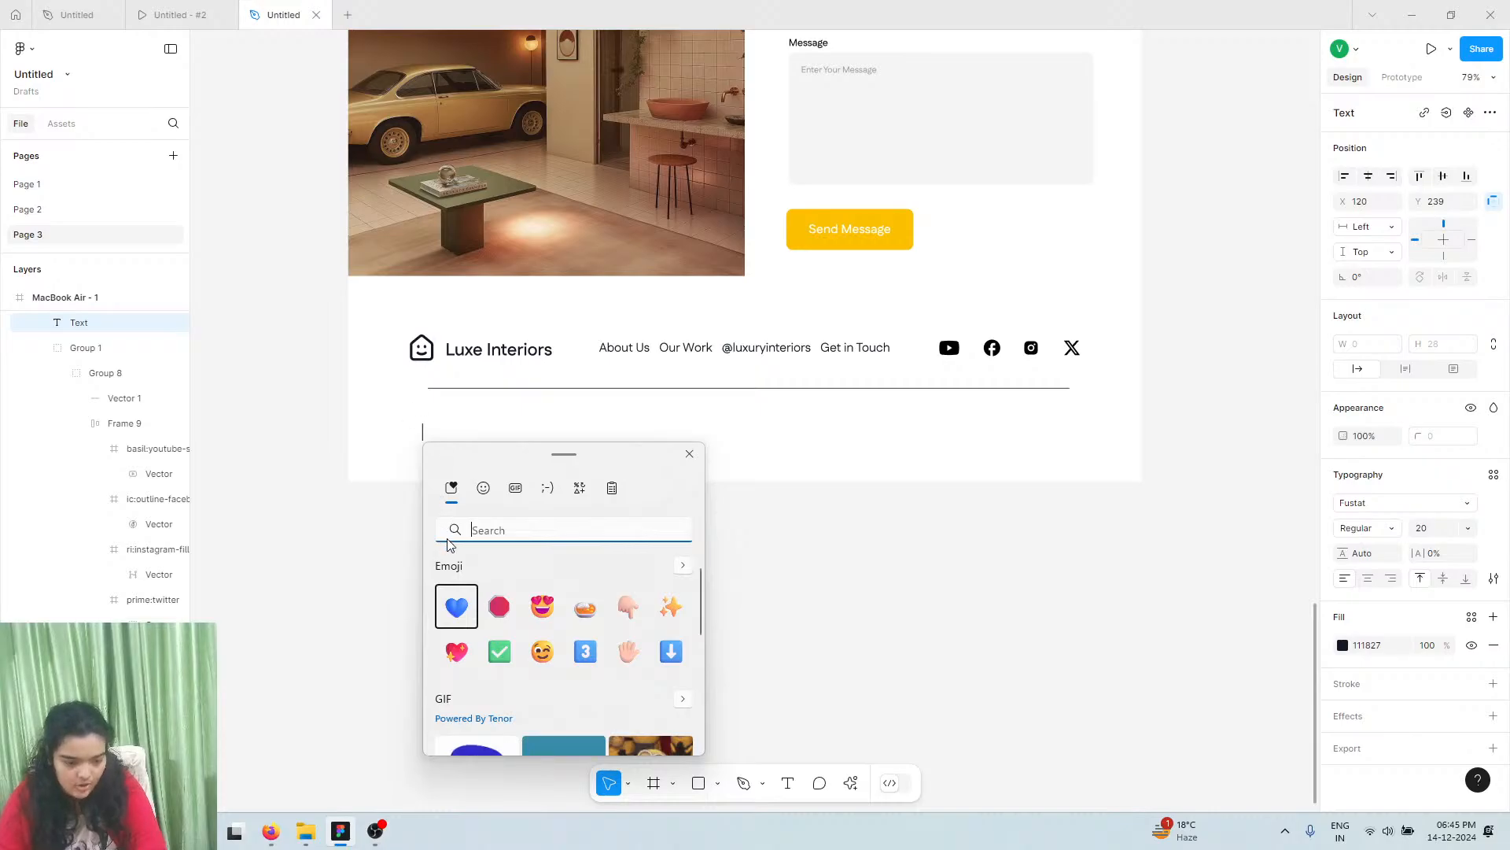
pyautogui.click(454, 604)
pyautogui.click(690, 454)
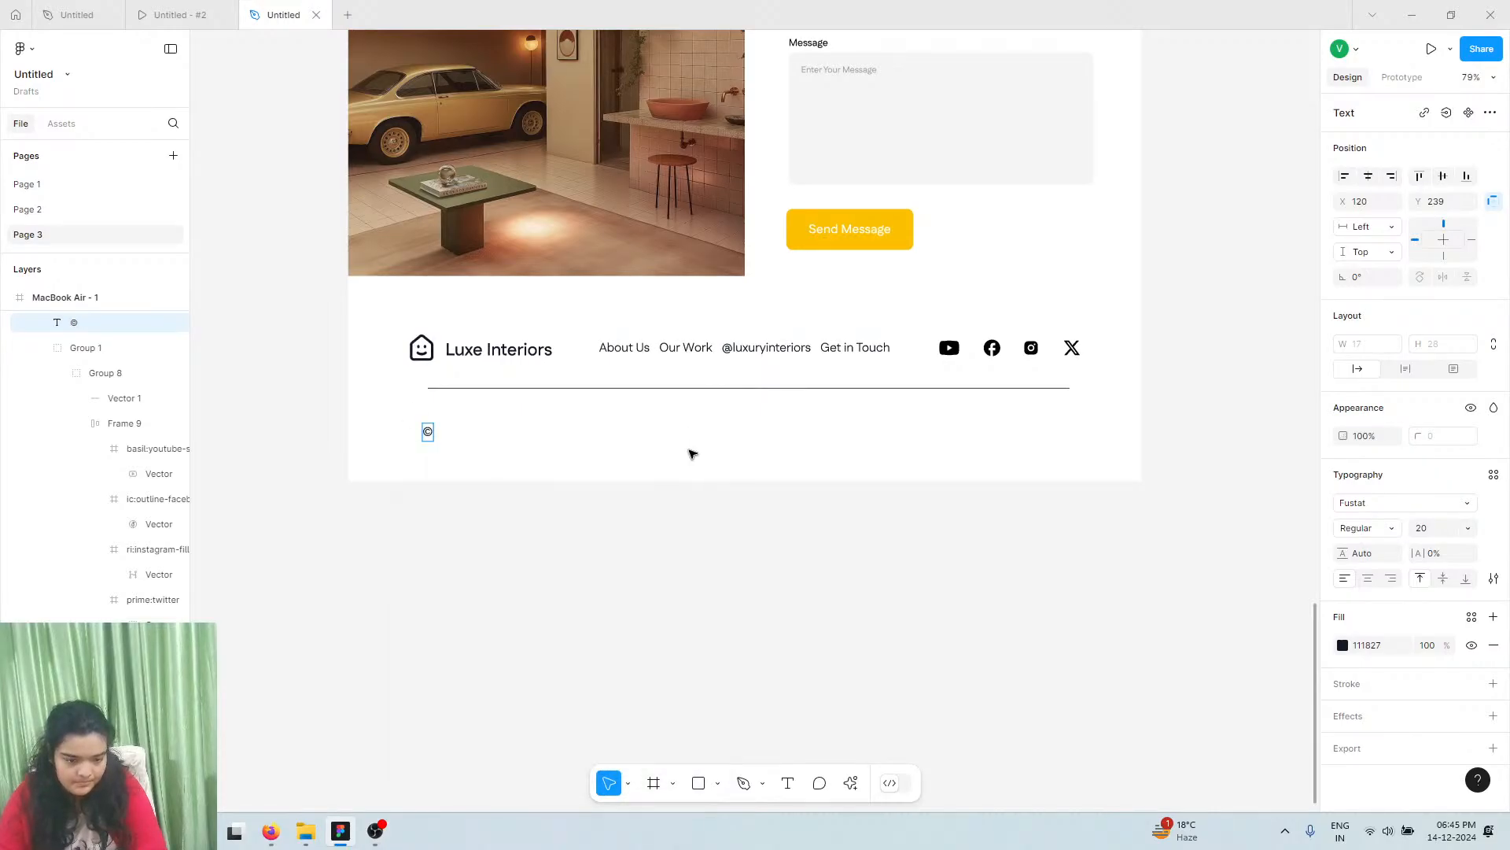
pyautogui.write('2024 - Luxe Interio')
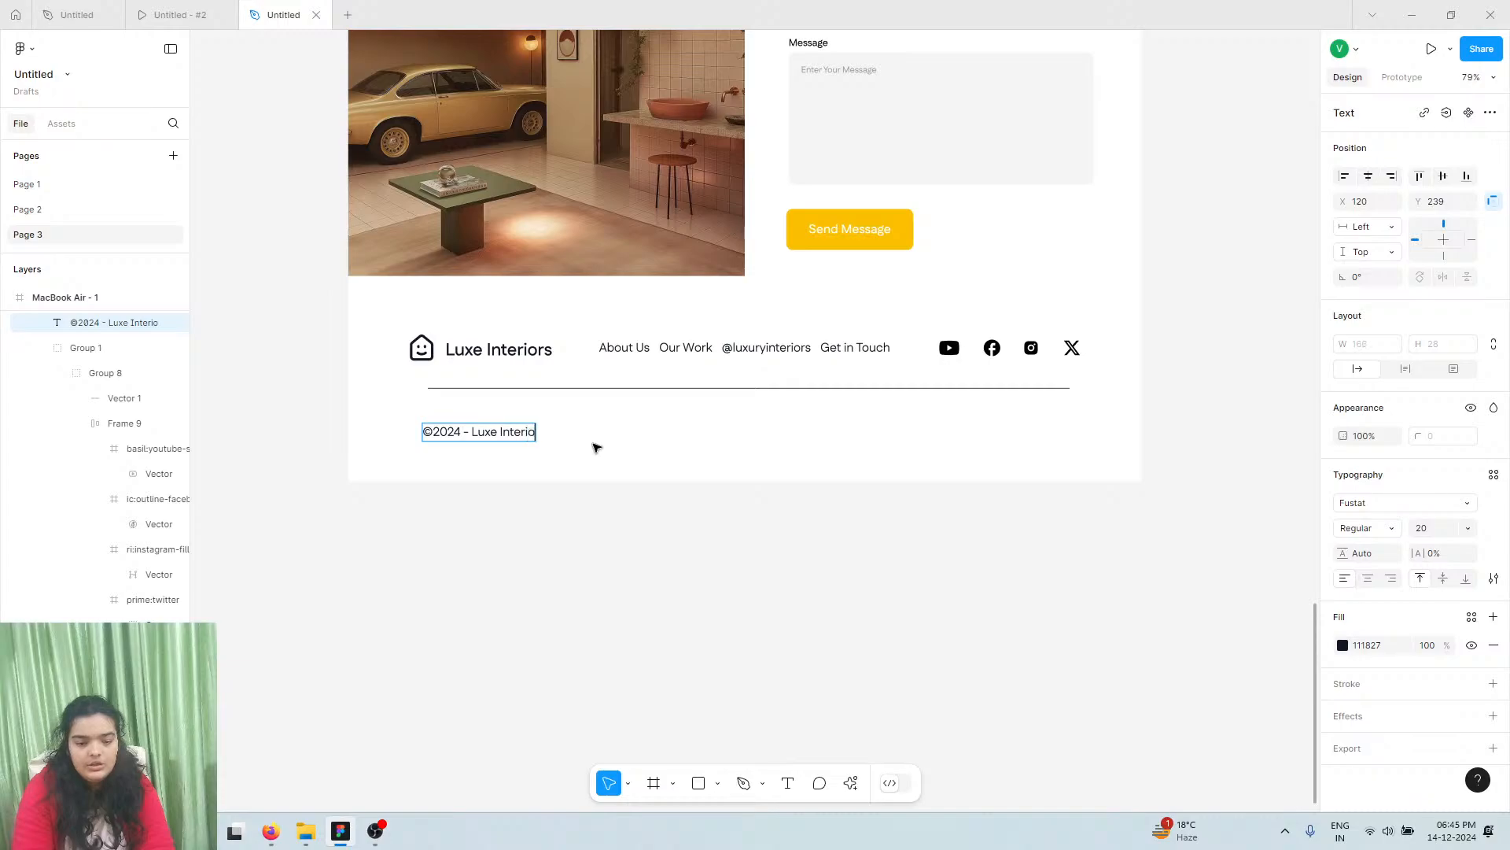
pyautogui.write('rs All')
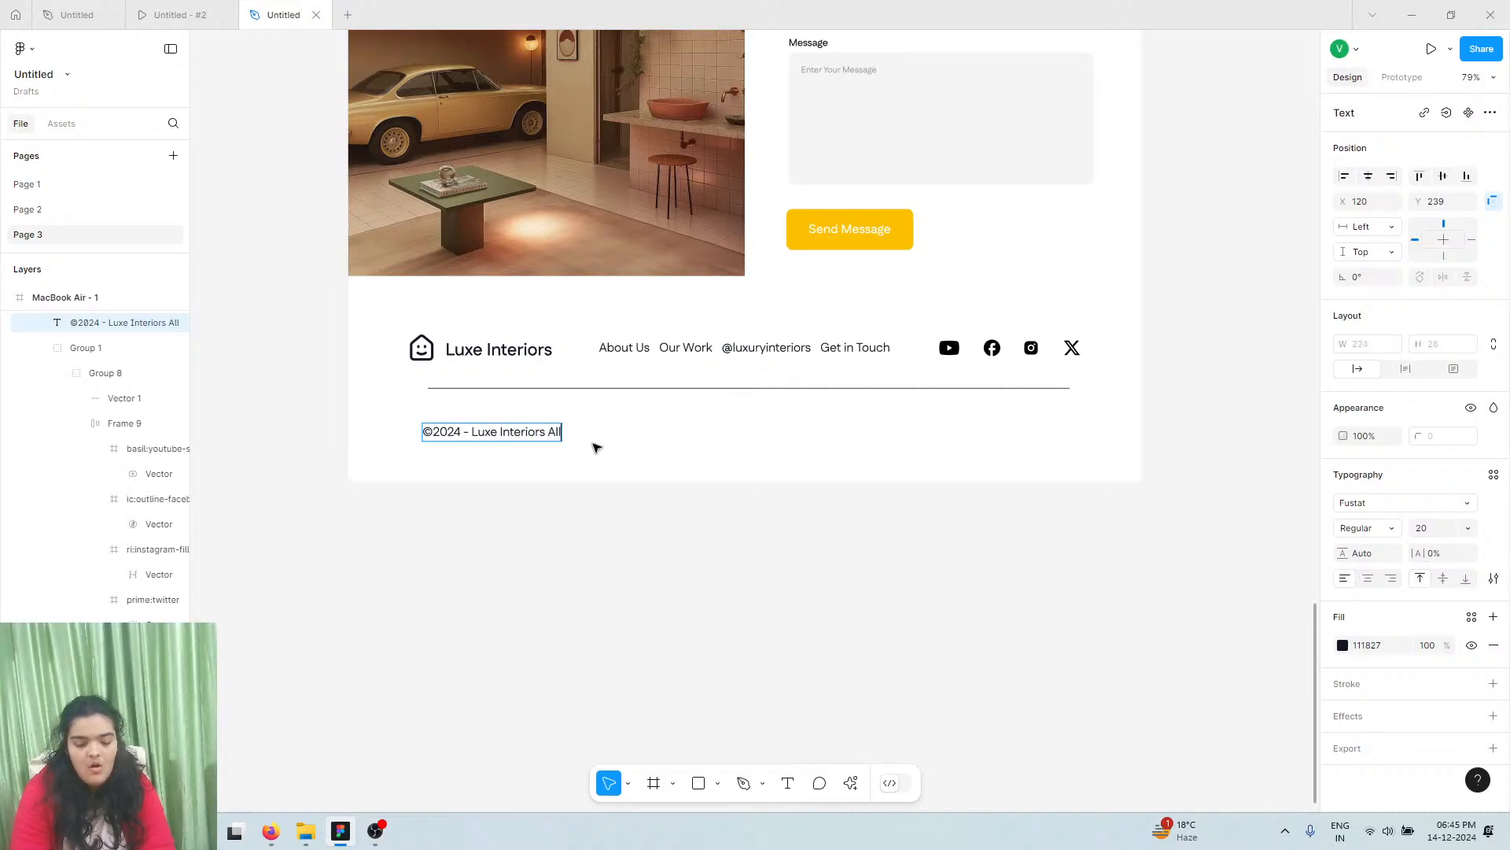
pyautogui.write(' Rights R')
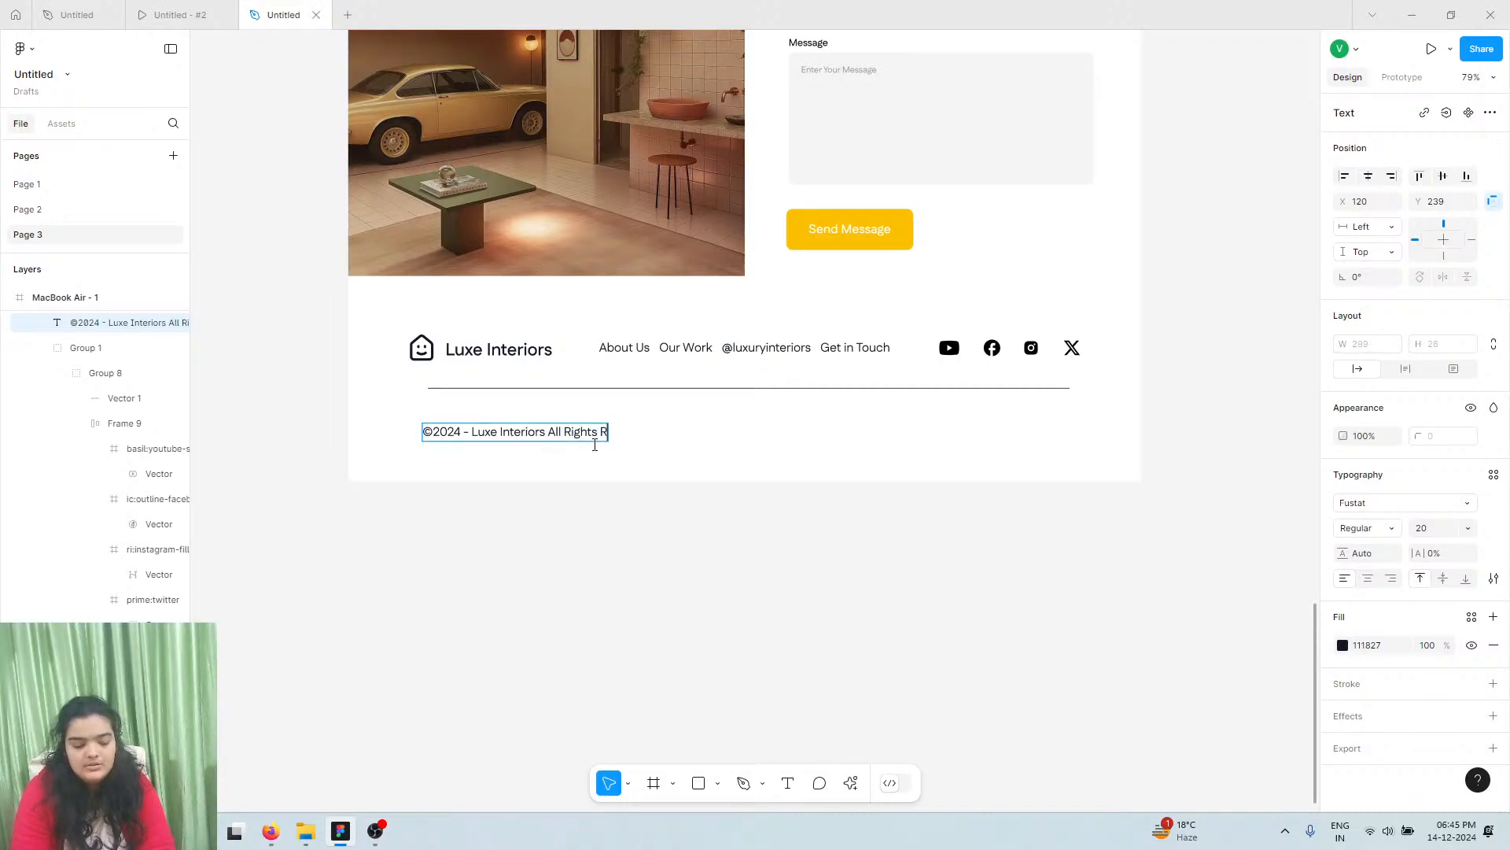
pyautogui.write('eserved')
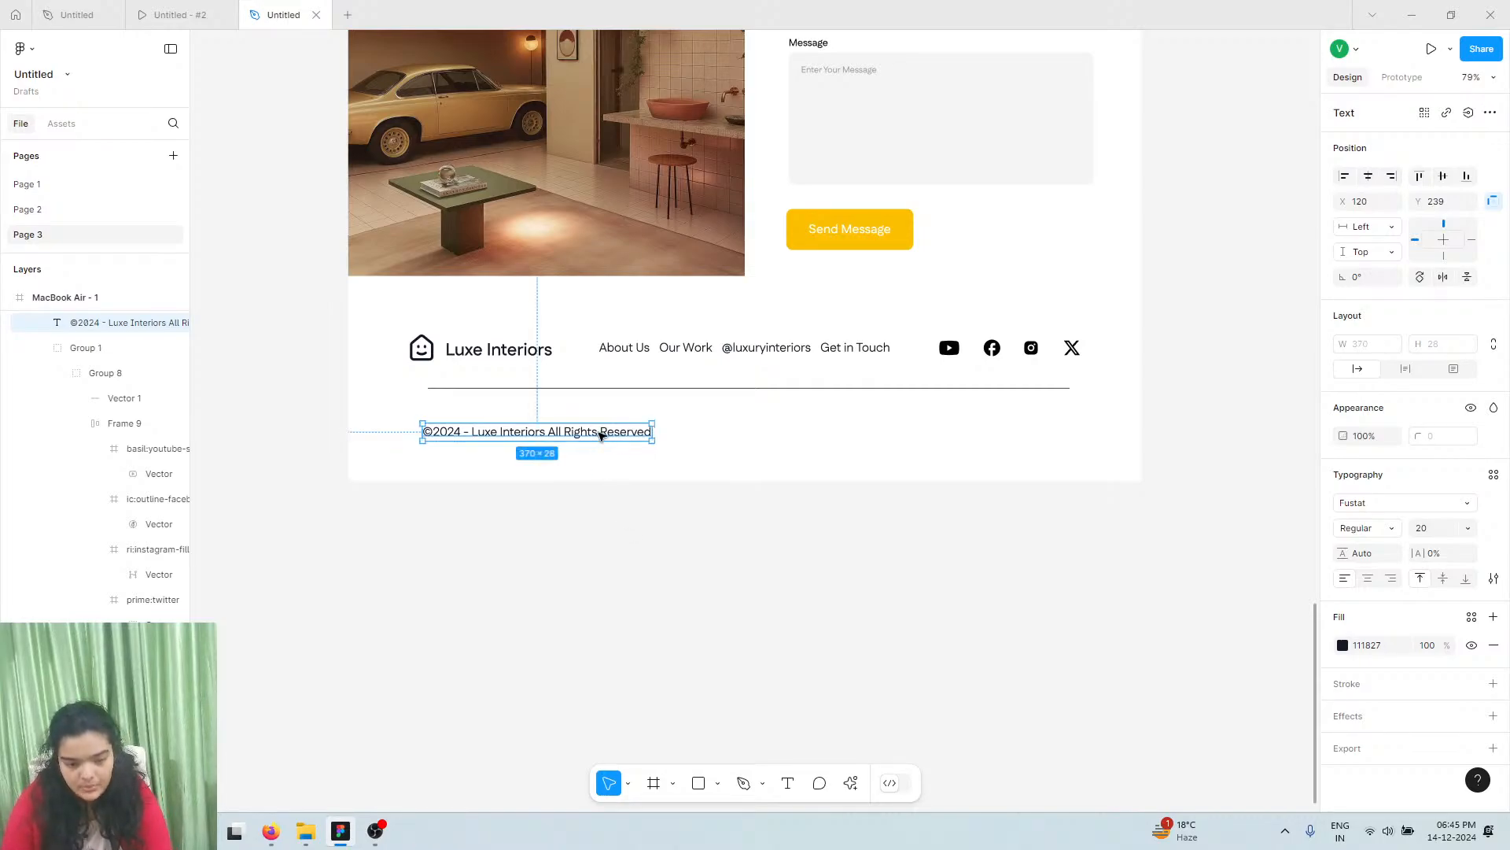
pyautogui.moveTo(600, 432); pyautogui.dragTo(870, 423)
# Retype the second copy as 'Terms' and duplicate it into a 'Privacy' label
pyautogui.doubleClick(870, 422)
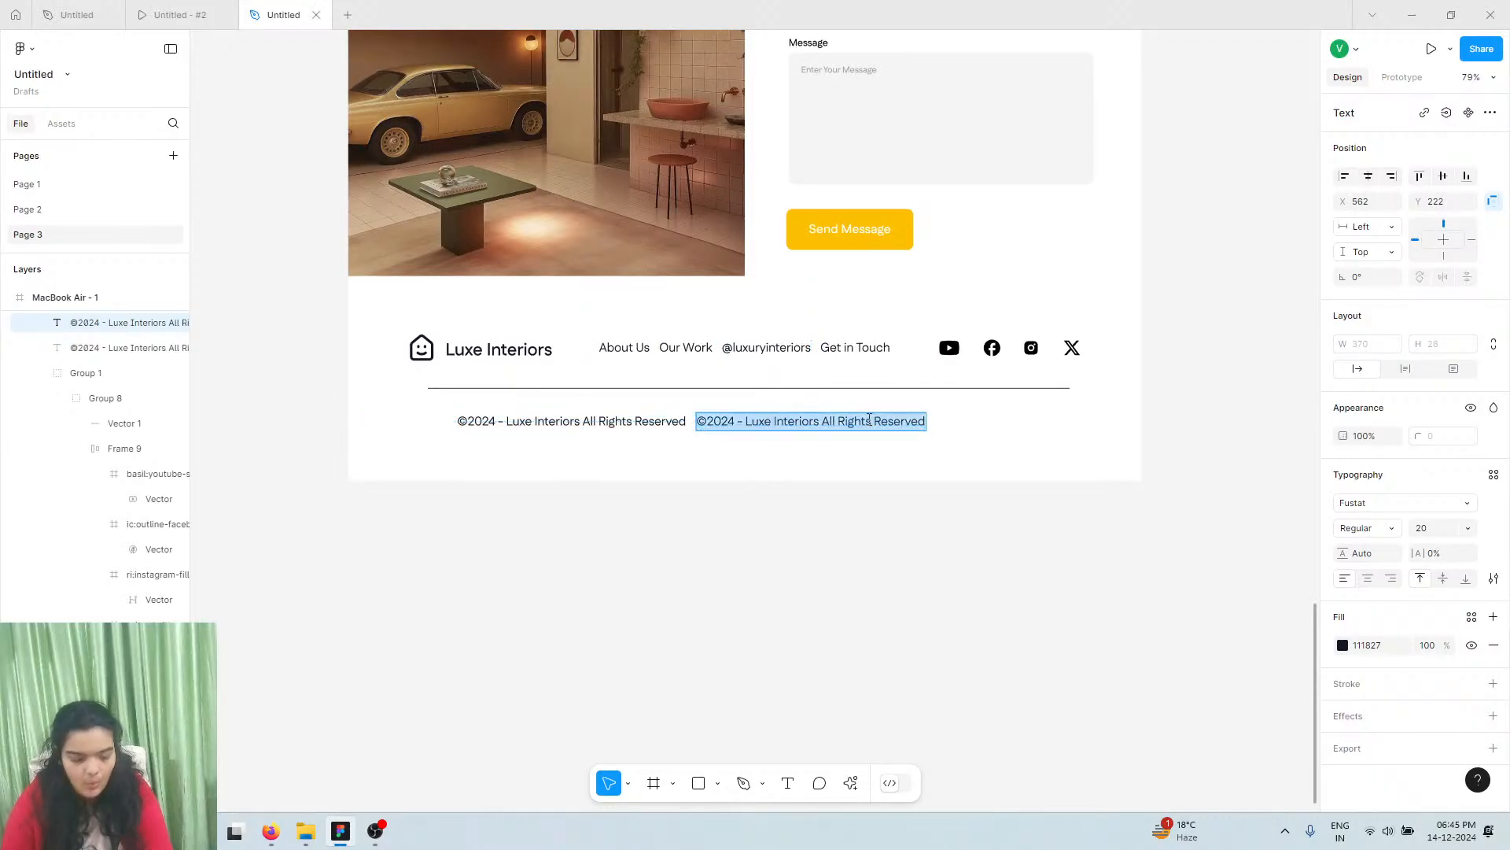
pyautogui.write('Terms')
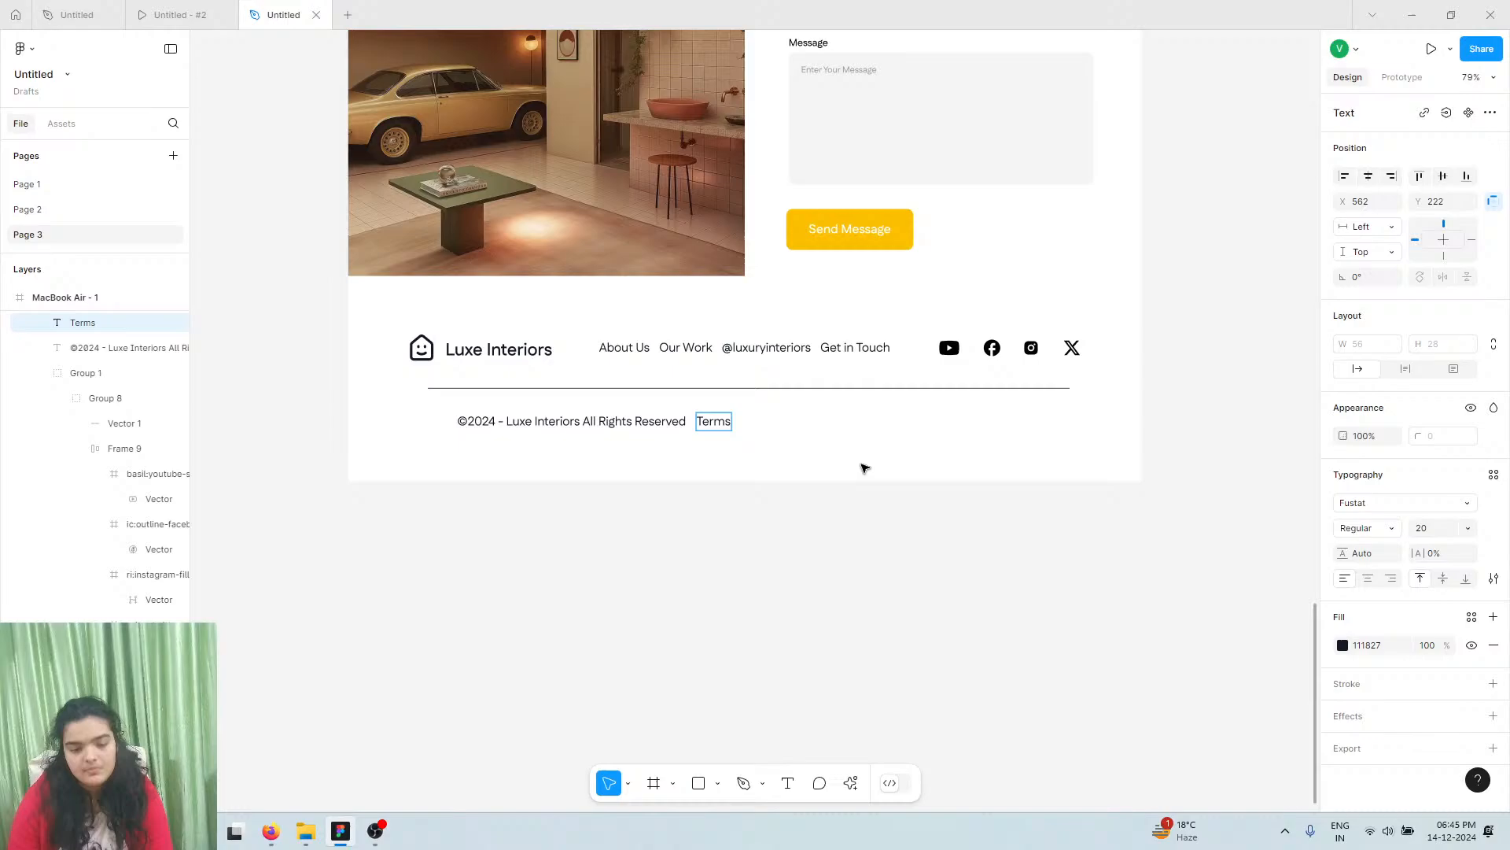
pyautogui.press('Escape')
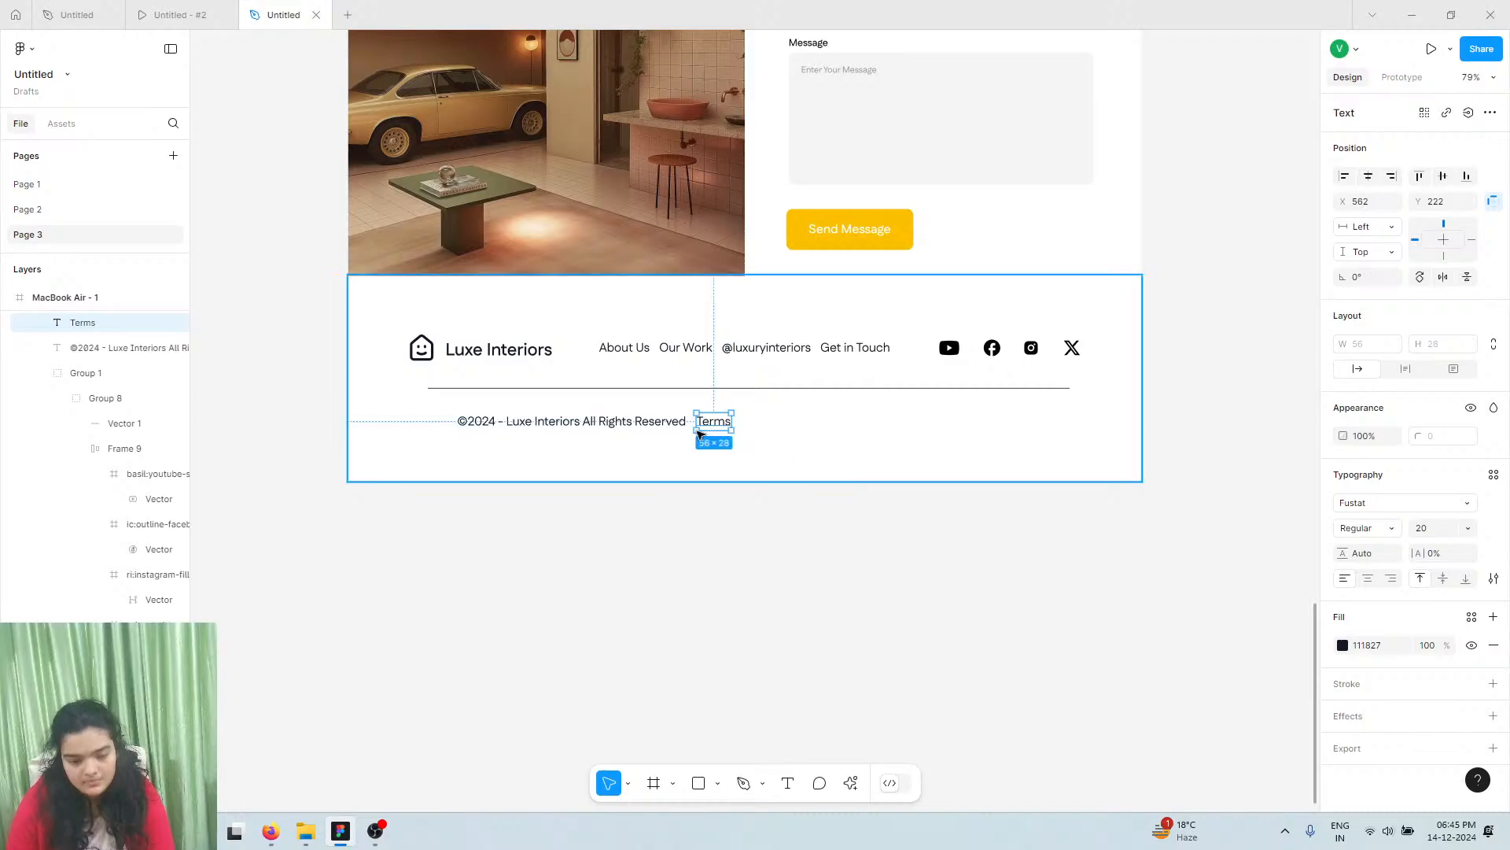
pyautogui.moveTo(728, 430); pyautogui.dragTo(757, 425)
pyautogui.doubleClick(758, 425)
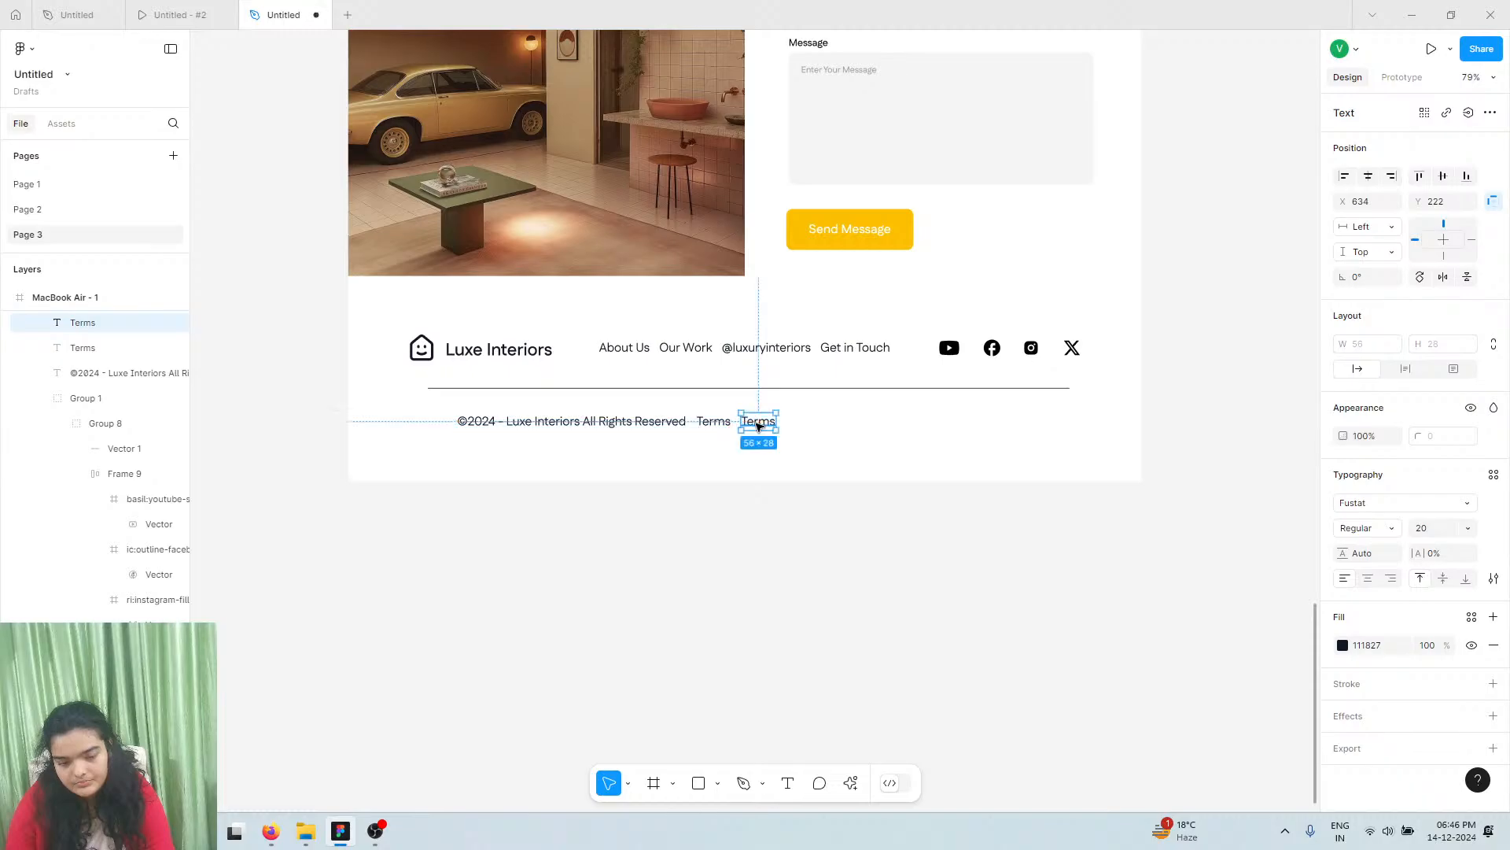
pyautogui.write('Privacy')
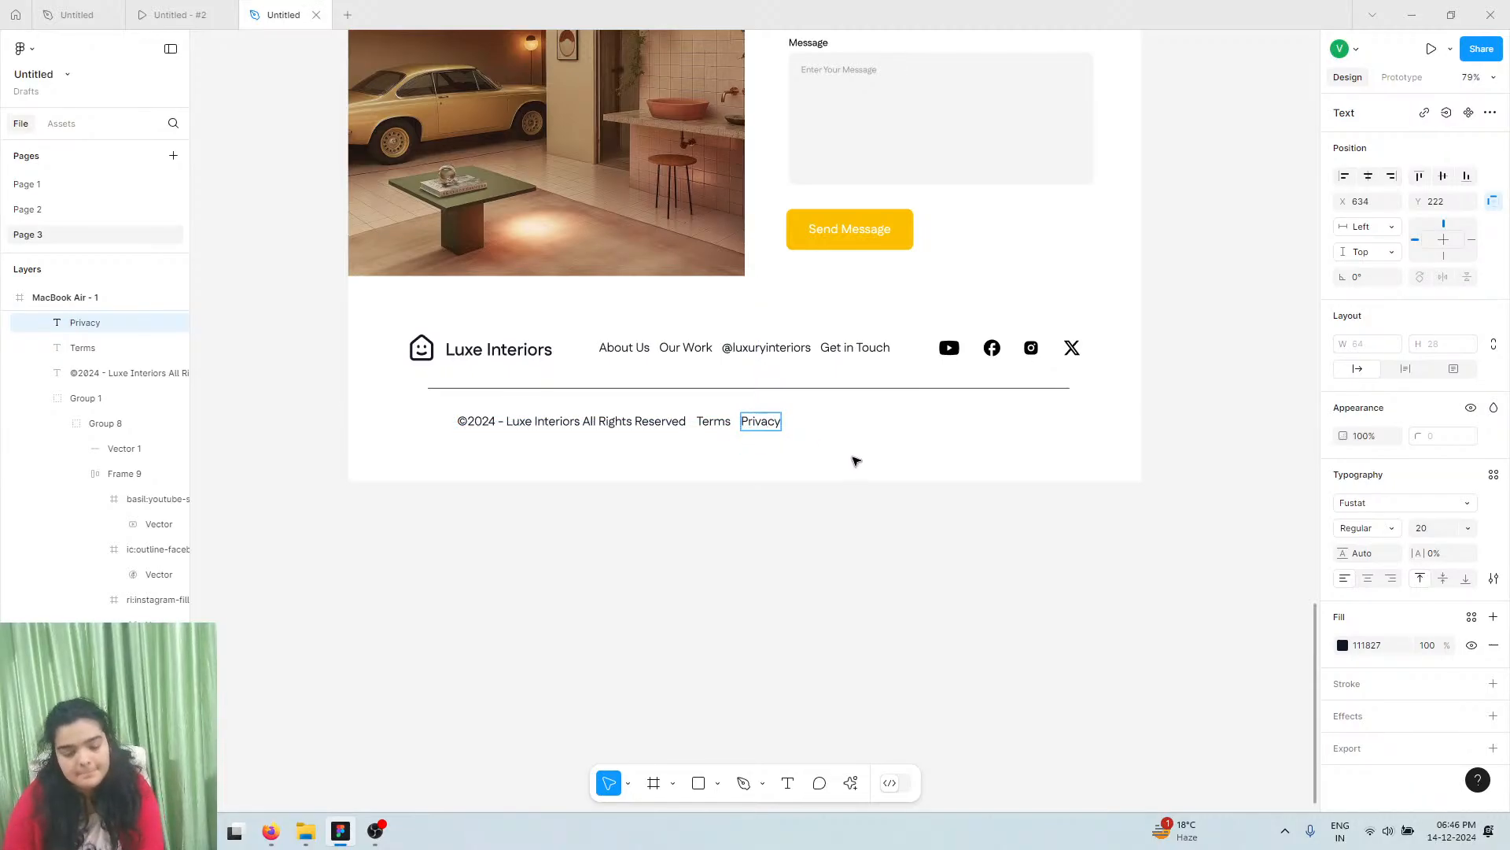
pyautogui.press('Escape')
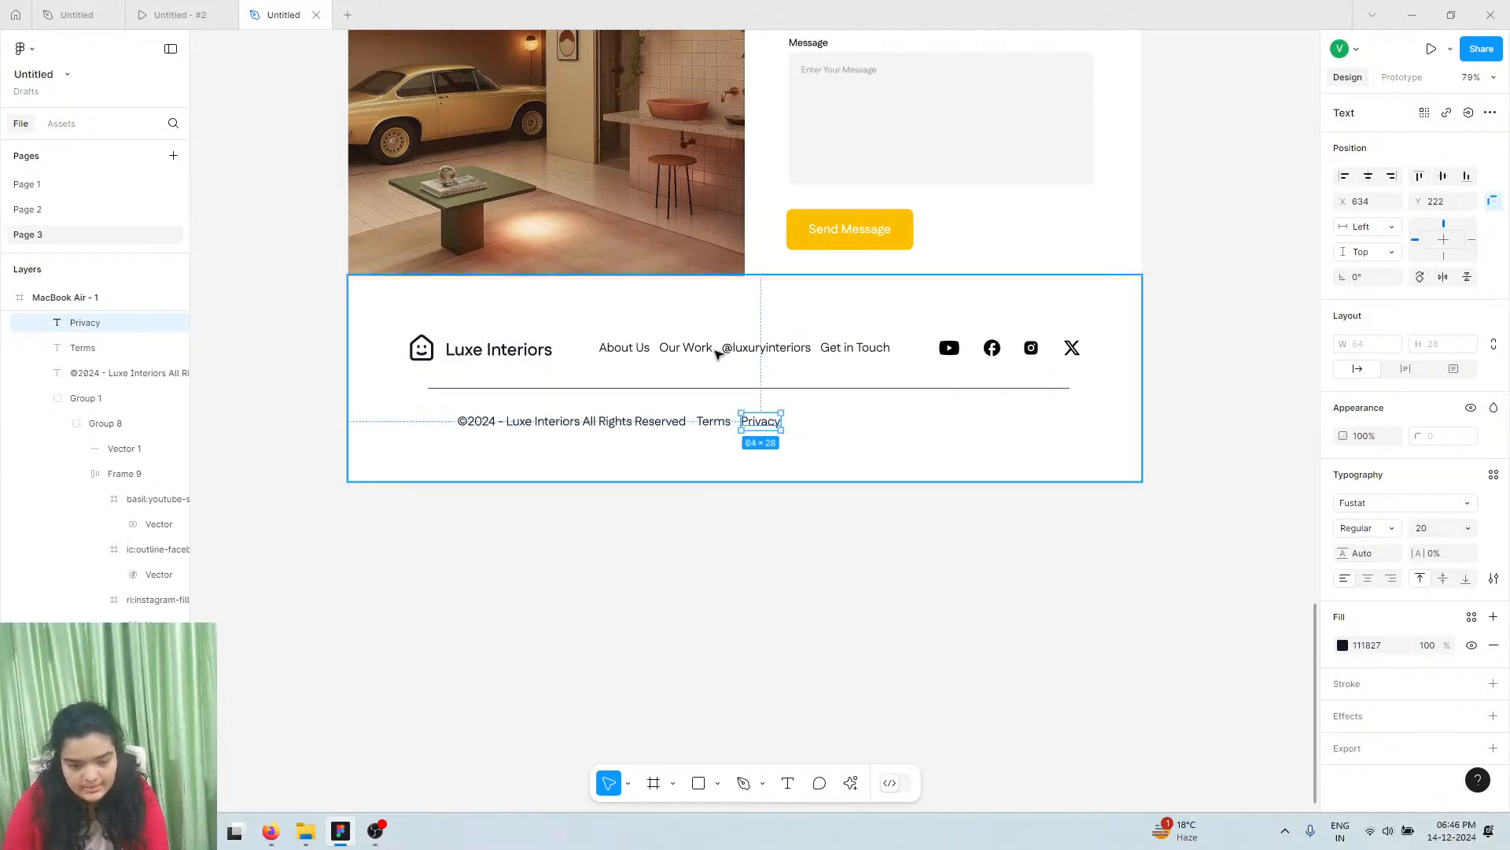
pyautogui.click(211, 8)
pyautogui.click(271, 14)
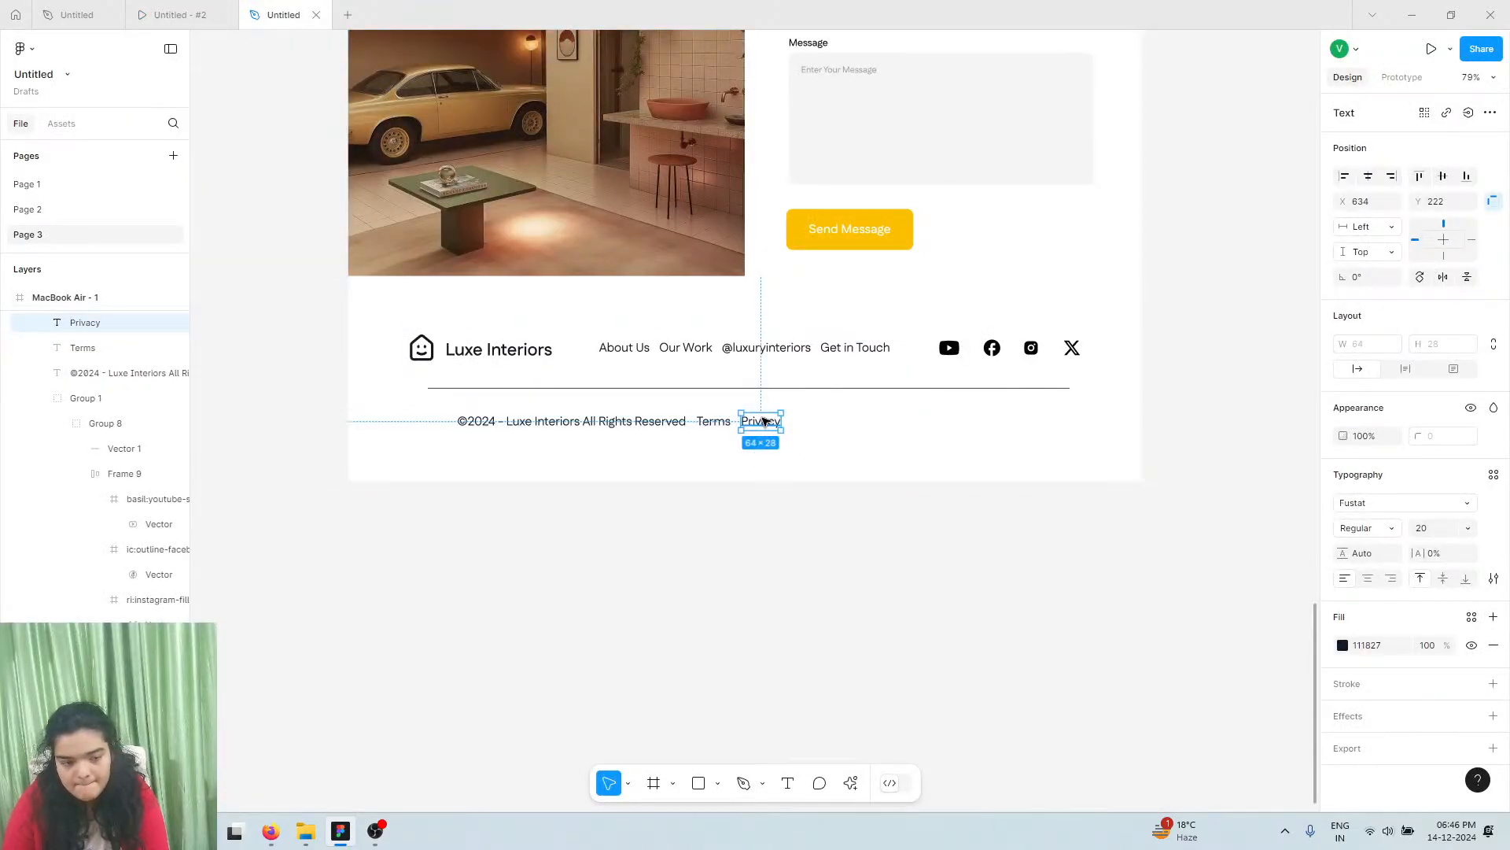
# Duplicate the Privacy label to its right and rename it 'Cookies'
pyautogui.moveTo(763, 427); pyautogui.dragTo(811, 426)
pyautogui.doubleClick(811, 423)
pyautogui.write('Co')
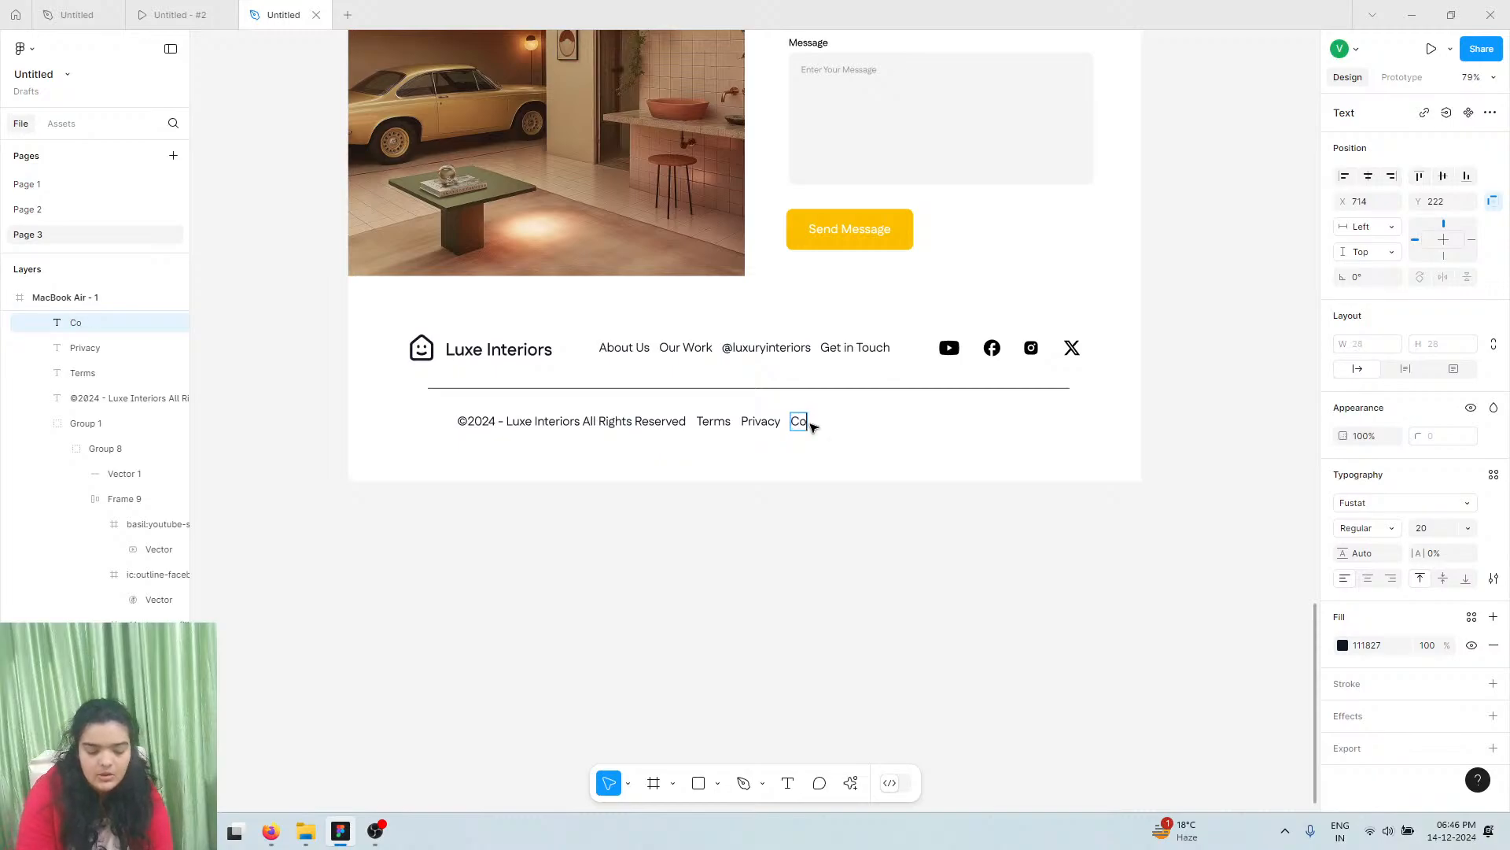
pyautogui.write('okiew')
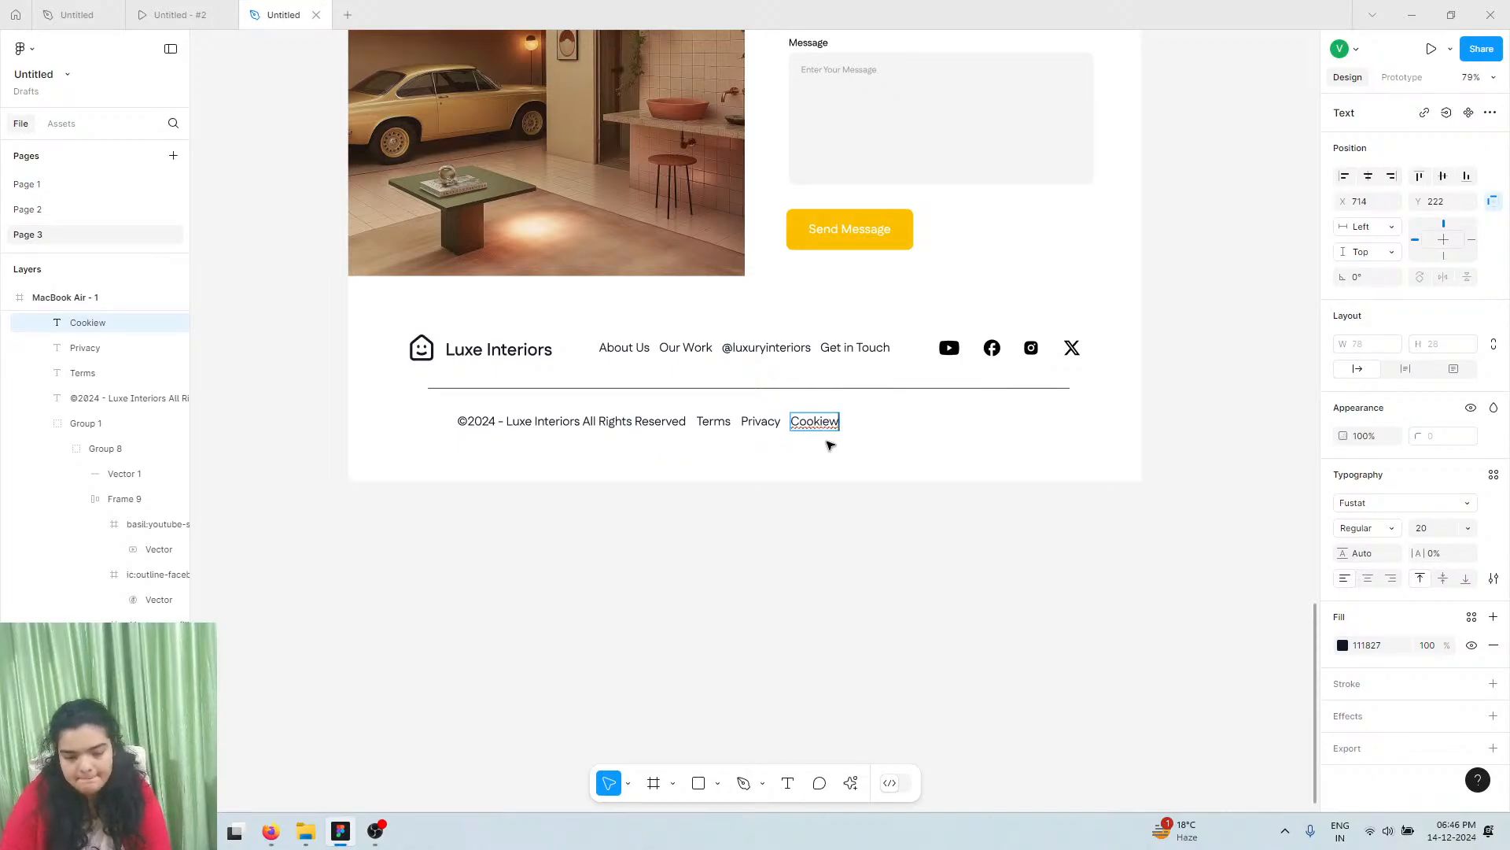
pyautogui.press('BackSpace')
pyautogui.write('s')
pyautogui.press('Escape')
pyautogui.keyDown('shift'); pyautogui.click(674, 422); pyautogui.keyUp('shift')
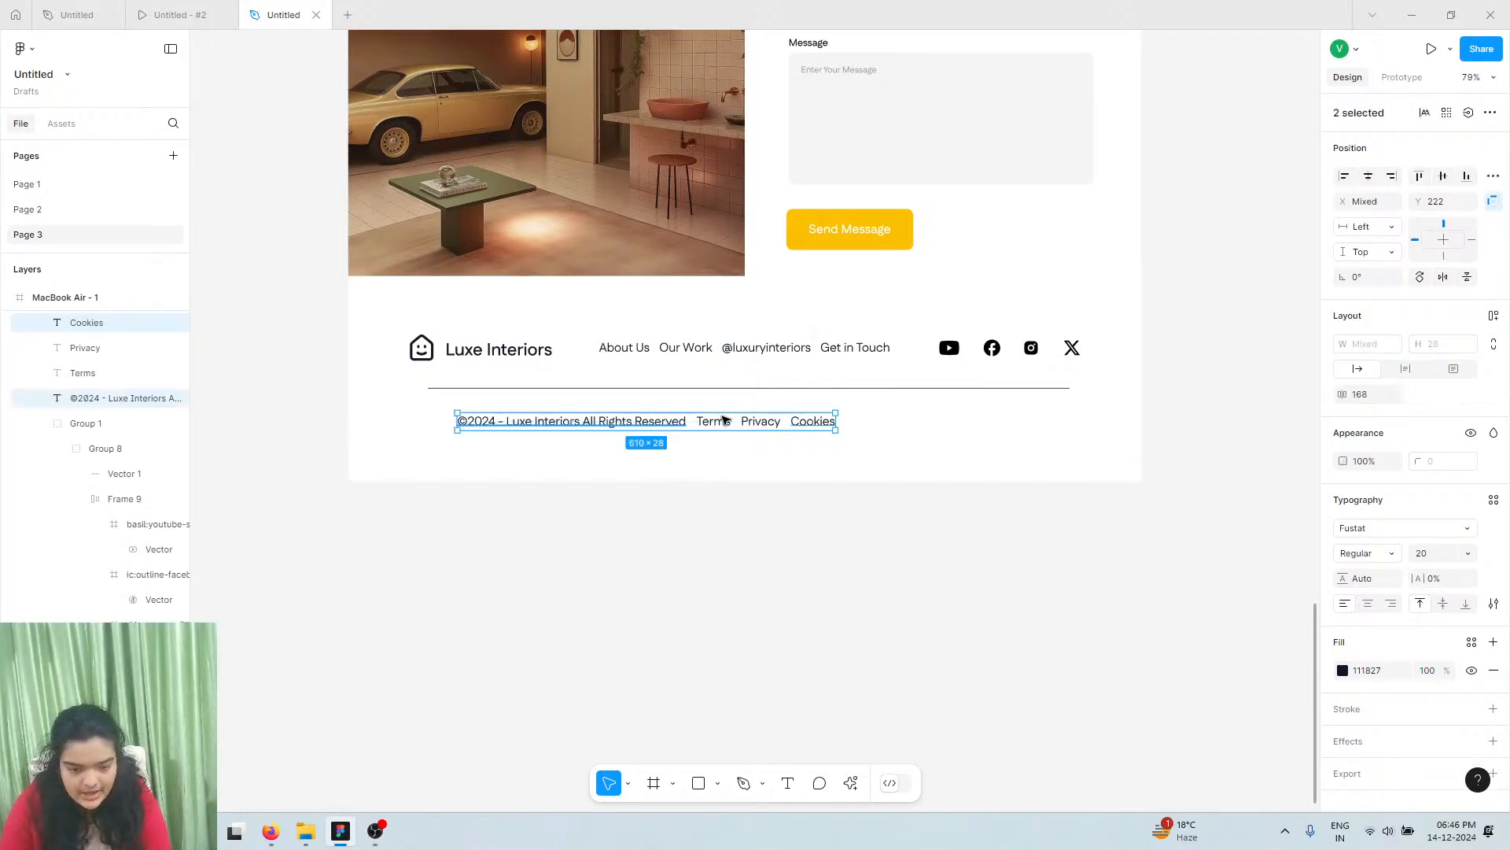
# Wrap copyright, Terms, Privacy and Cookies in a centred 682×28 auto-layout row with 40 spacing
pyautogui.keyDown('shift'); pyautogui.click(724, 420); pyautogui.keyUp('shift')
pyautogui.keyDown('shift'); pyautogui.click(757, 422); pyautogui.keyUp('shift')
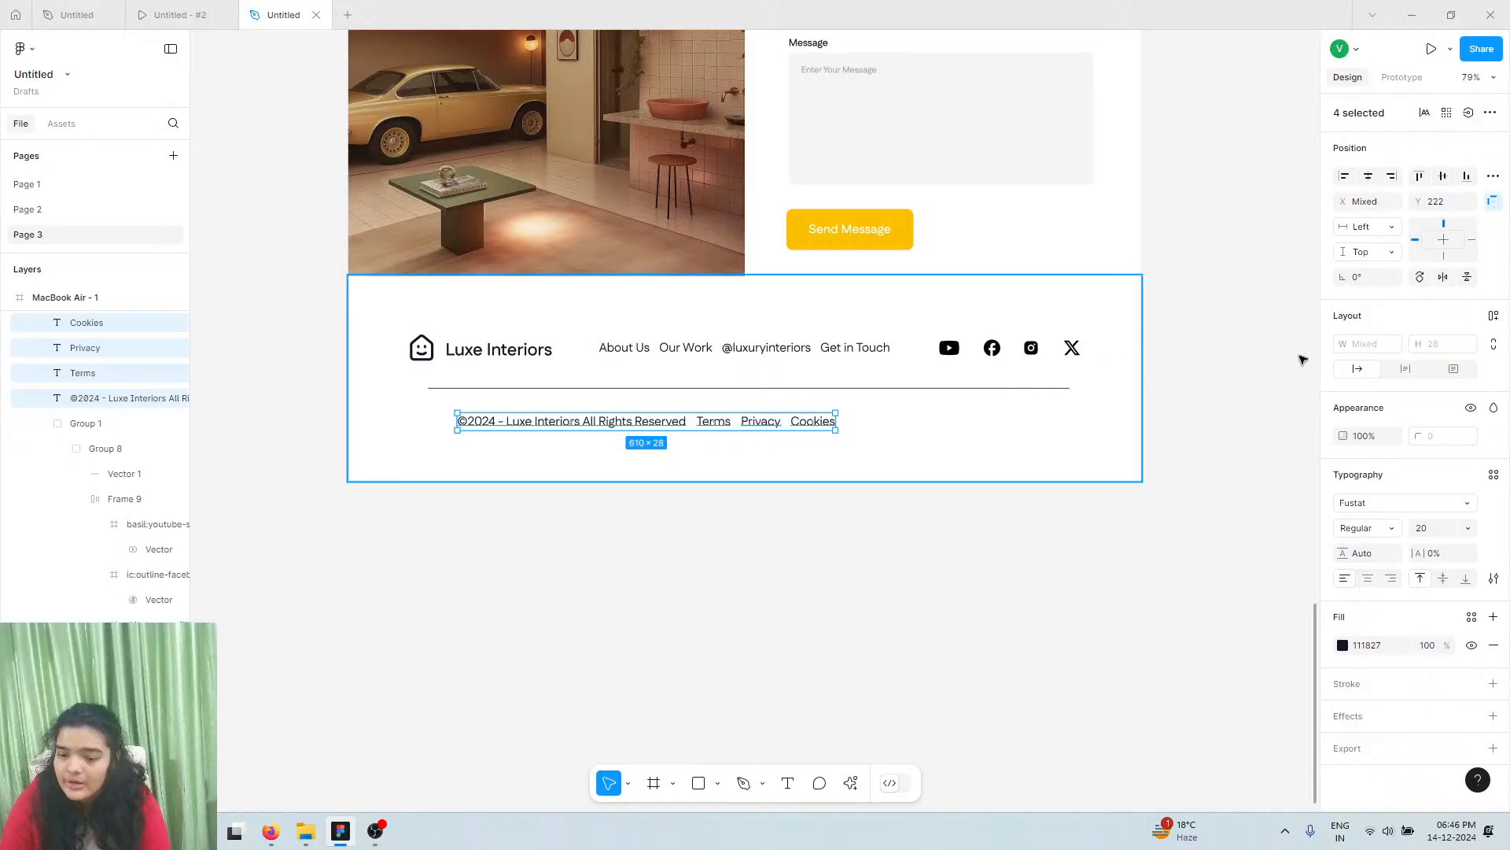
pyautogui.hotkey('shift', 'a')
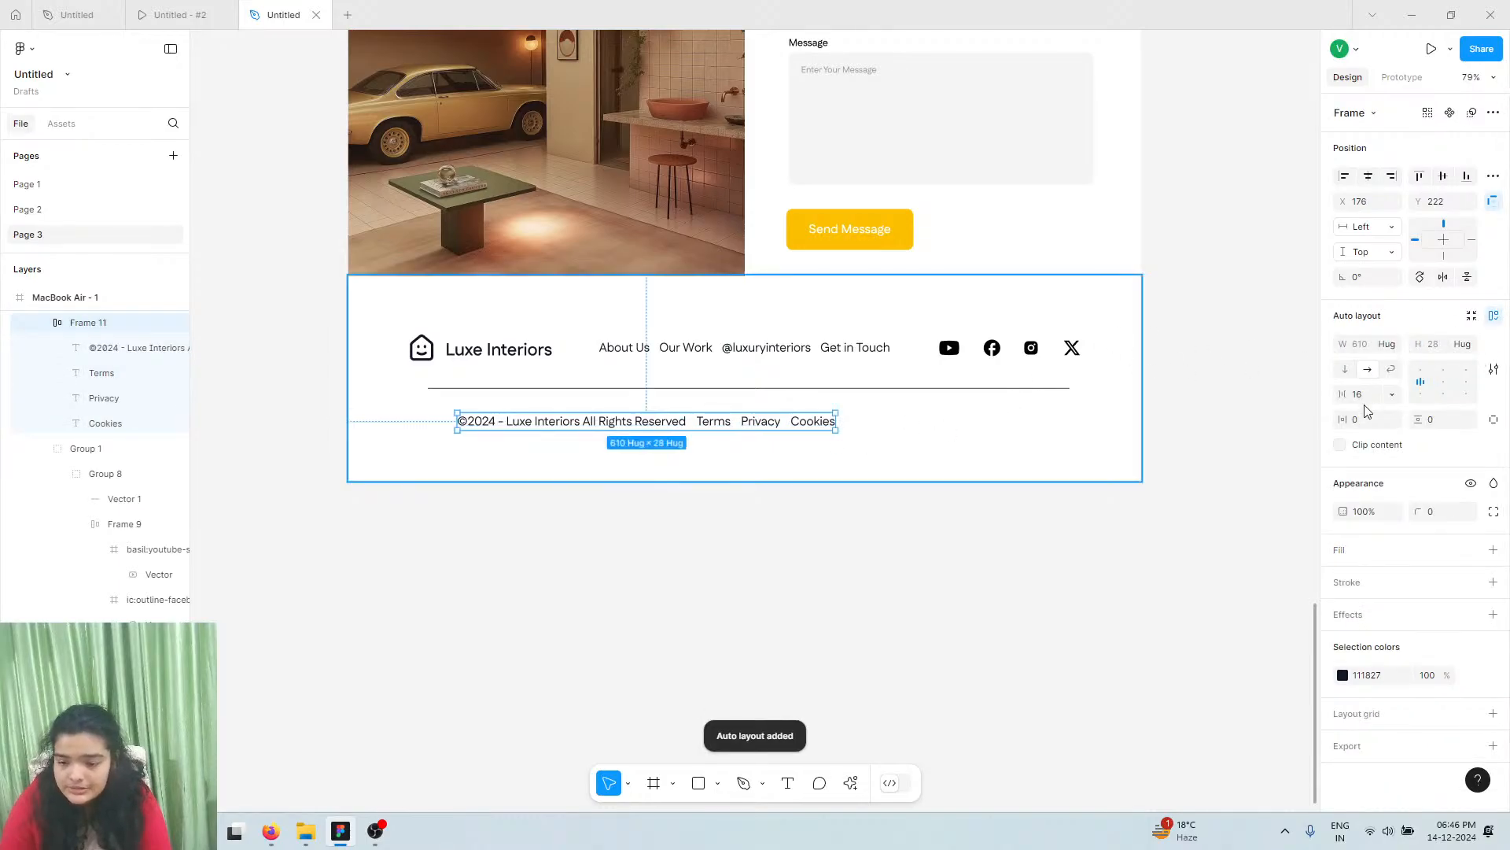
pyautogui.moveTo(1347, 394); pyautogui.dragTo(1373, 393)
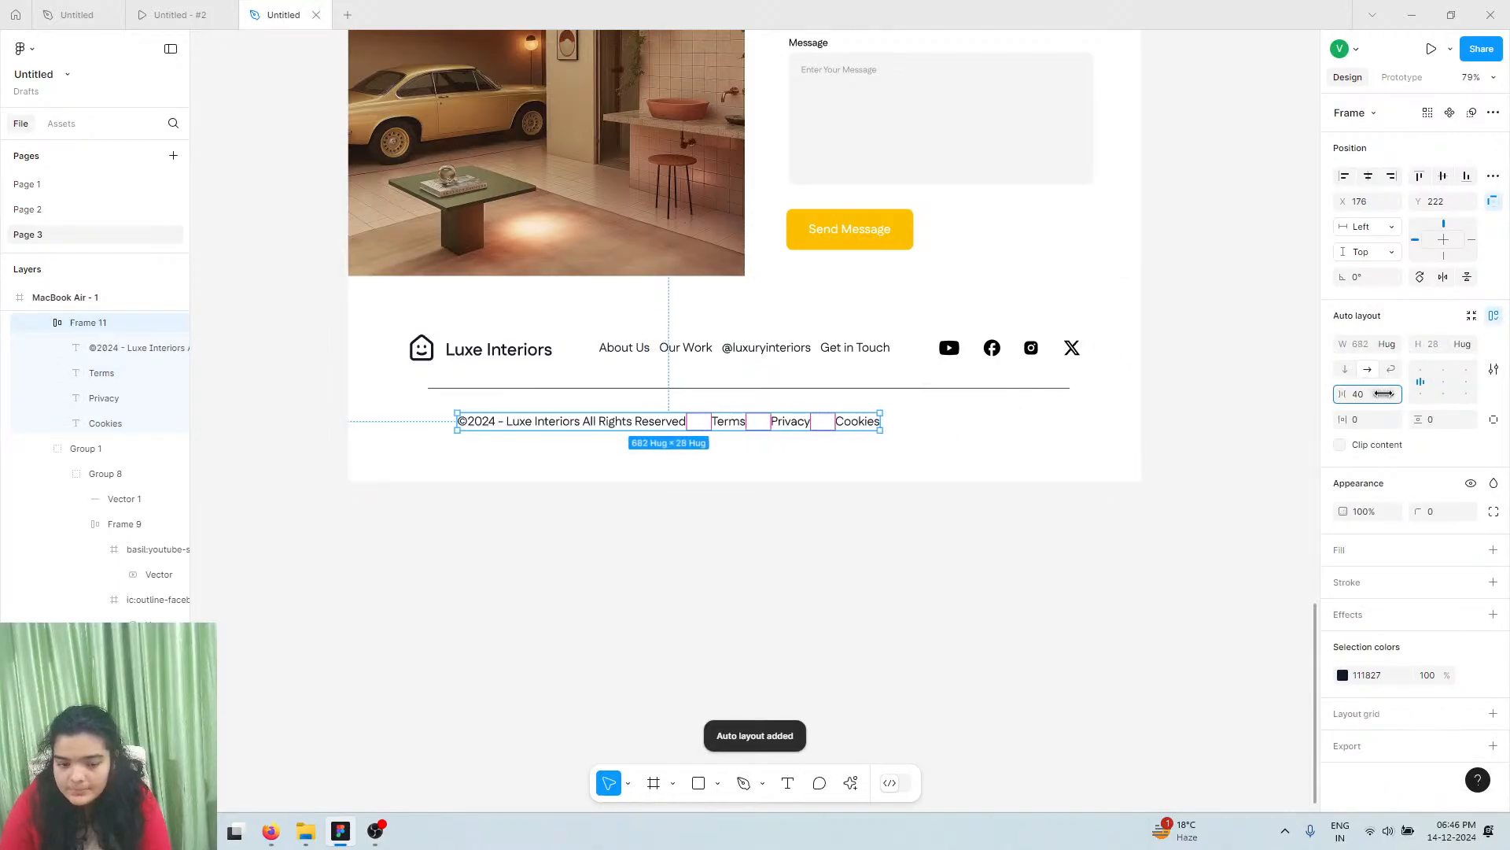
pyautogui.click(1368, 176)
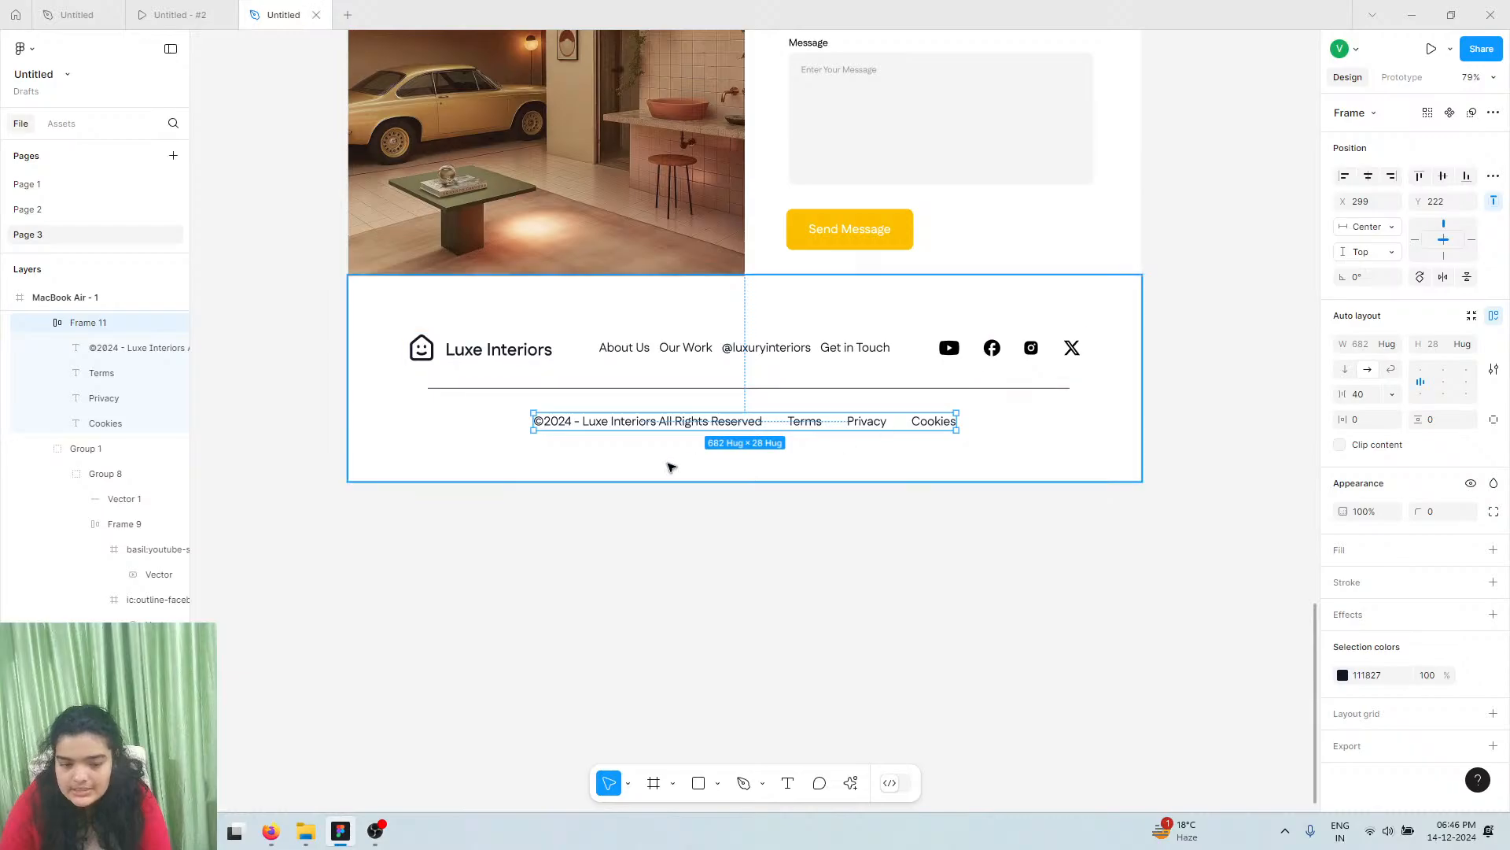
pyautogui.keyDown('ctrl'); pyautogui.scroll(-5, 643, 481); pyautogui.keyUp('ctrl')
pyautogui.scroll(3, 644, 482)
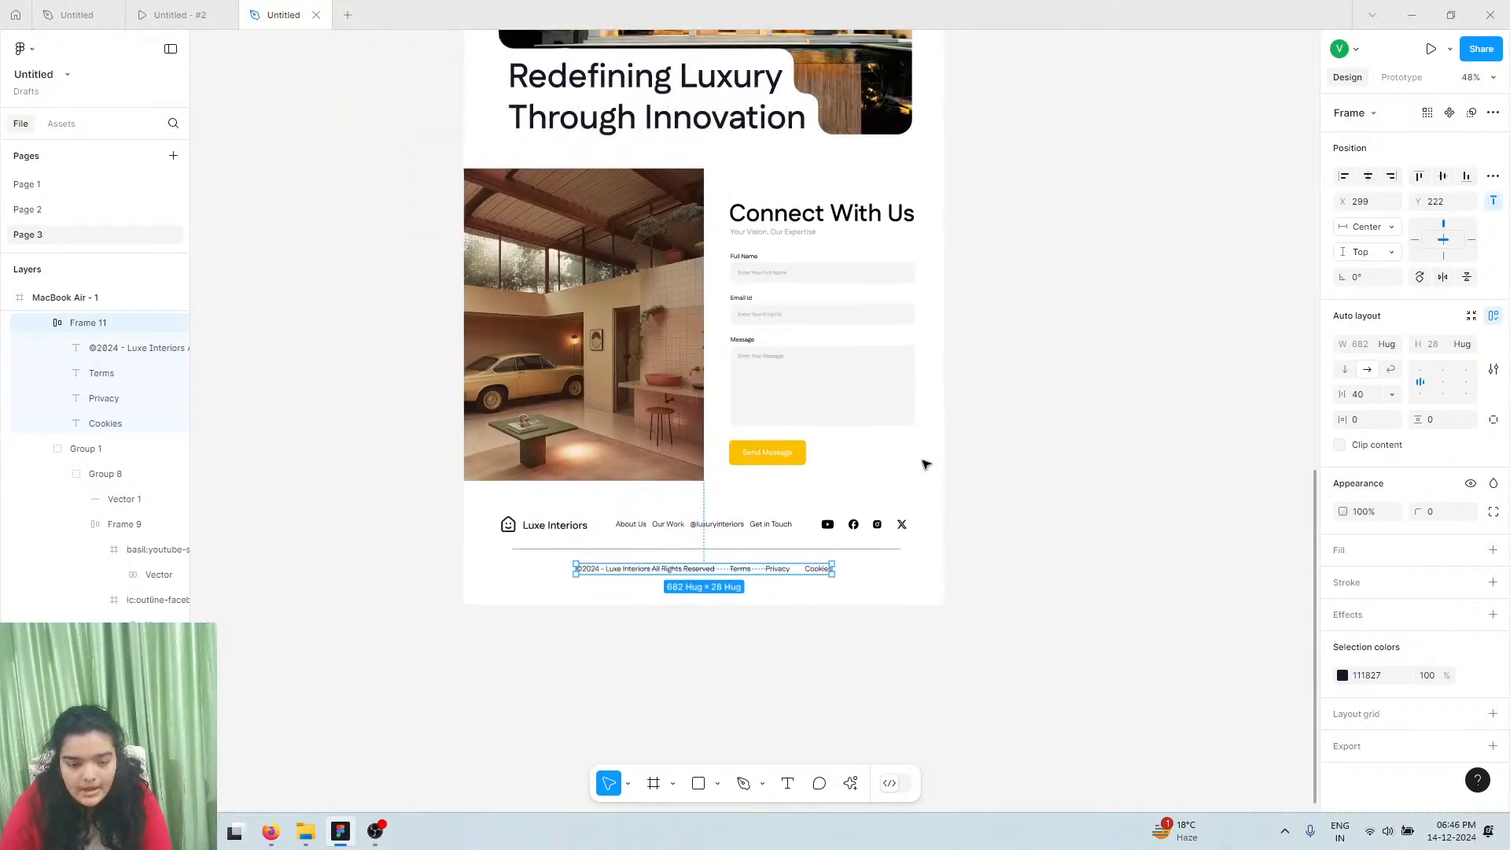
pyautogui.click(967, 447)
pyautogui.scroll(5, 968, 446)
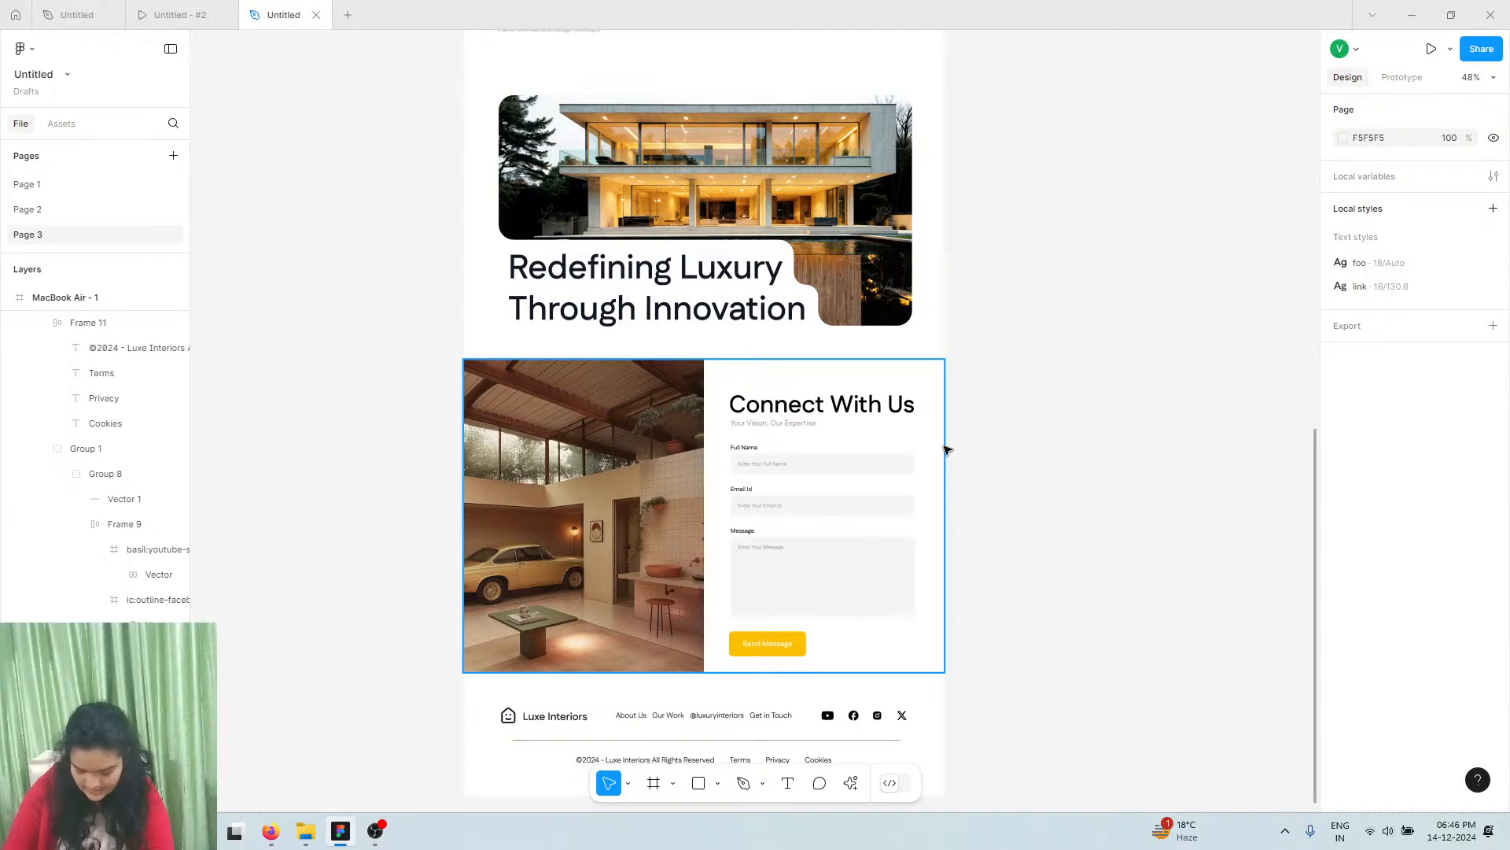
pyautogui.scroll(15, 947, 449)
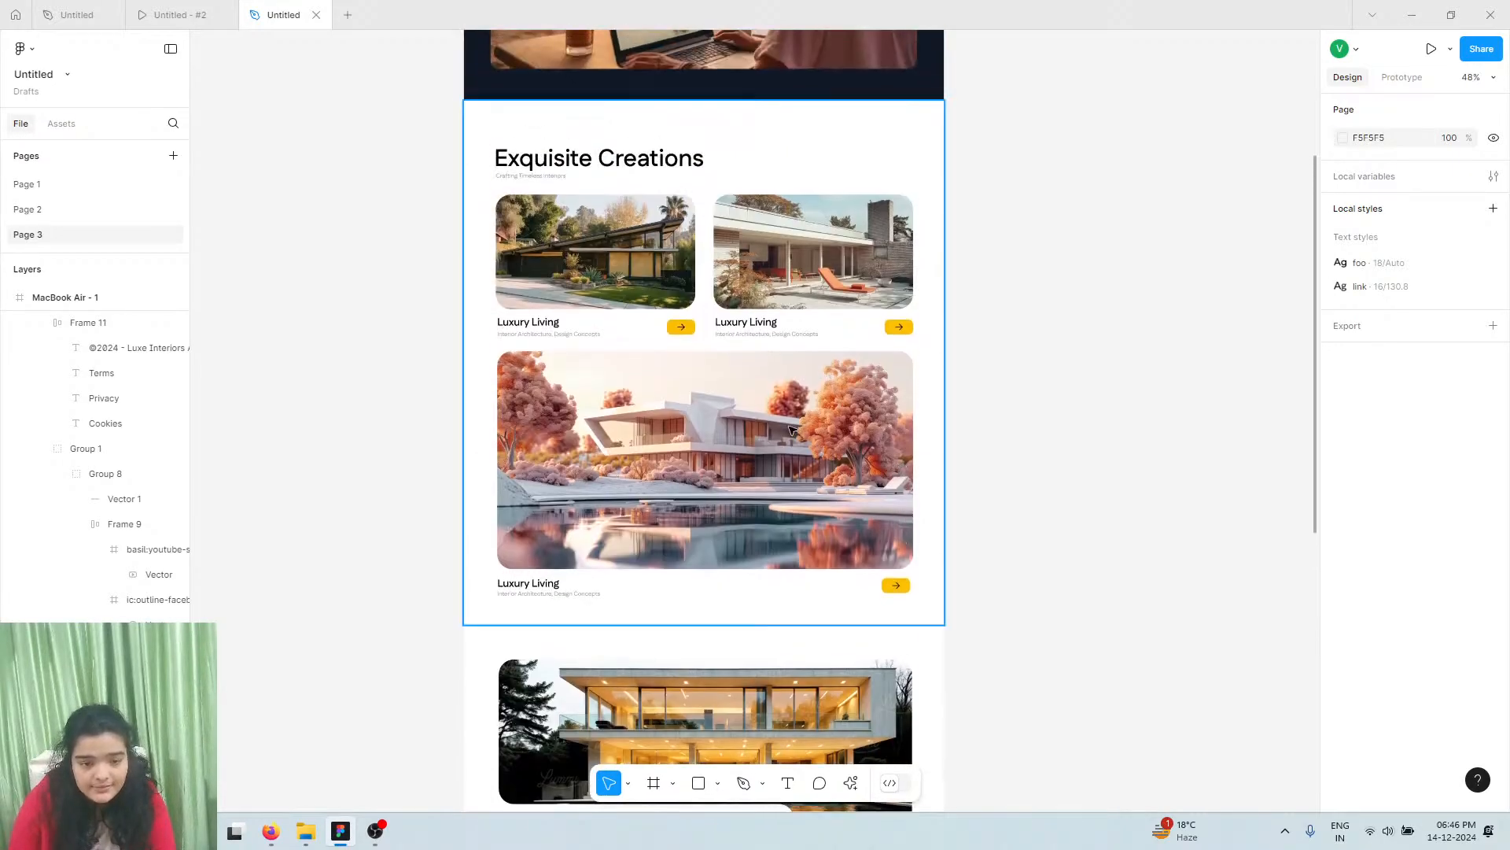
pyautogui.scroll(10, 791, 428)
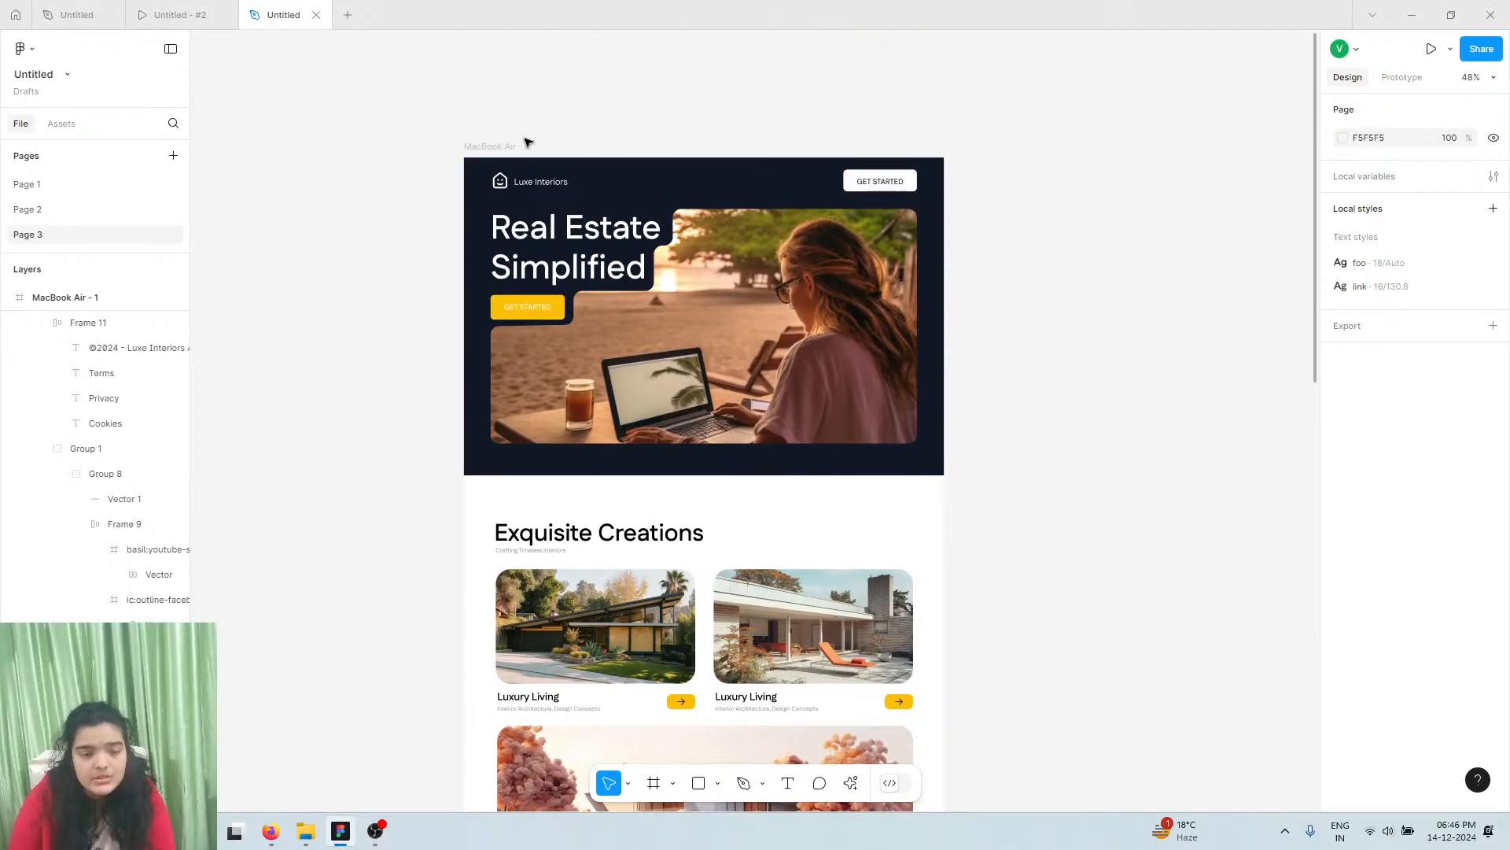
# Set the prototype device to MacBook Air (Silver) and present the Luxe Interiors landing page
pyautogui.click(1432, 49)
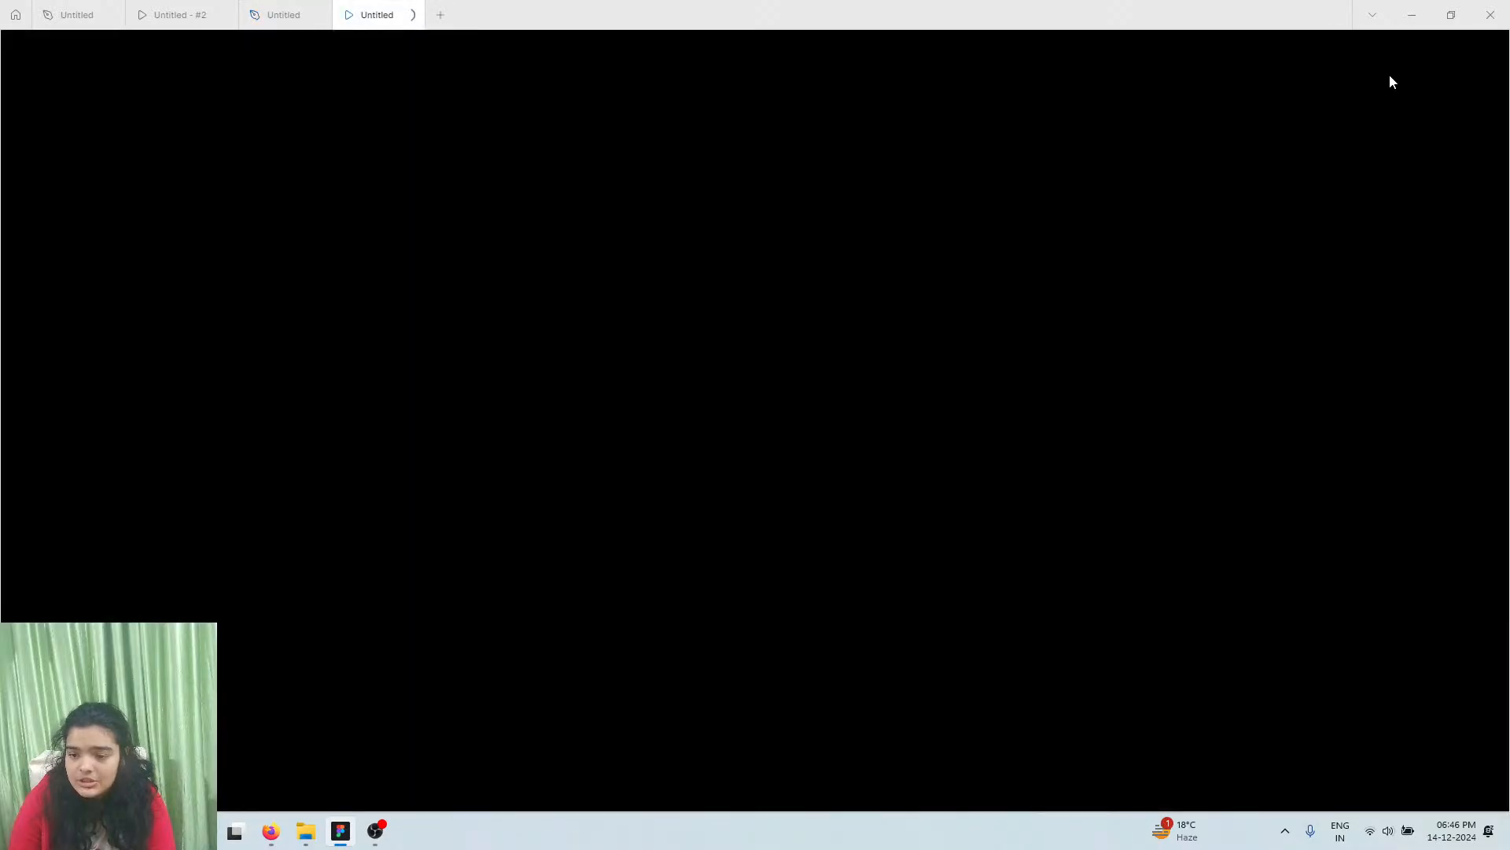
pyautogui.click(323, 11)
pyautogui.click(1404, 78)
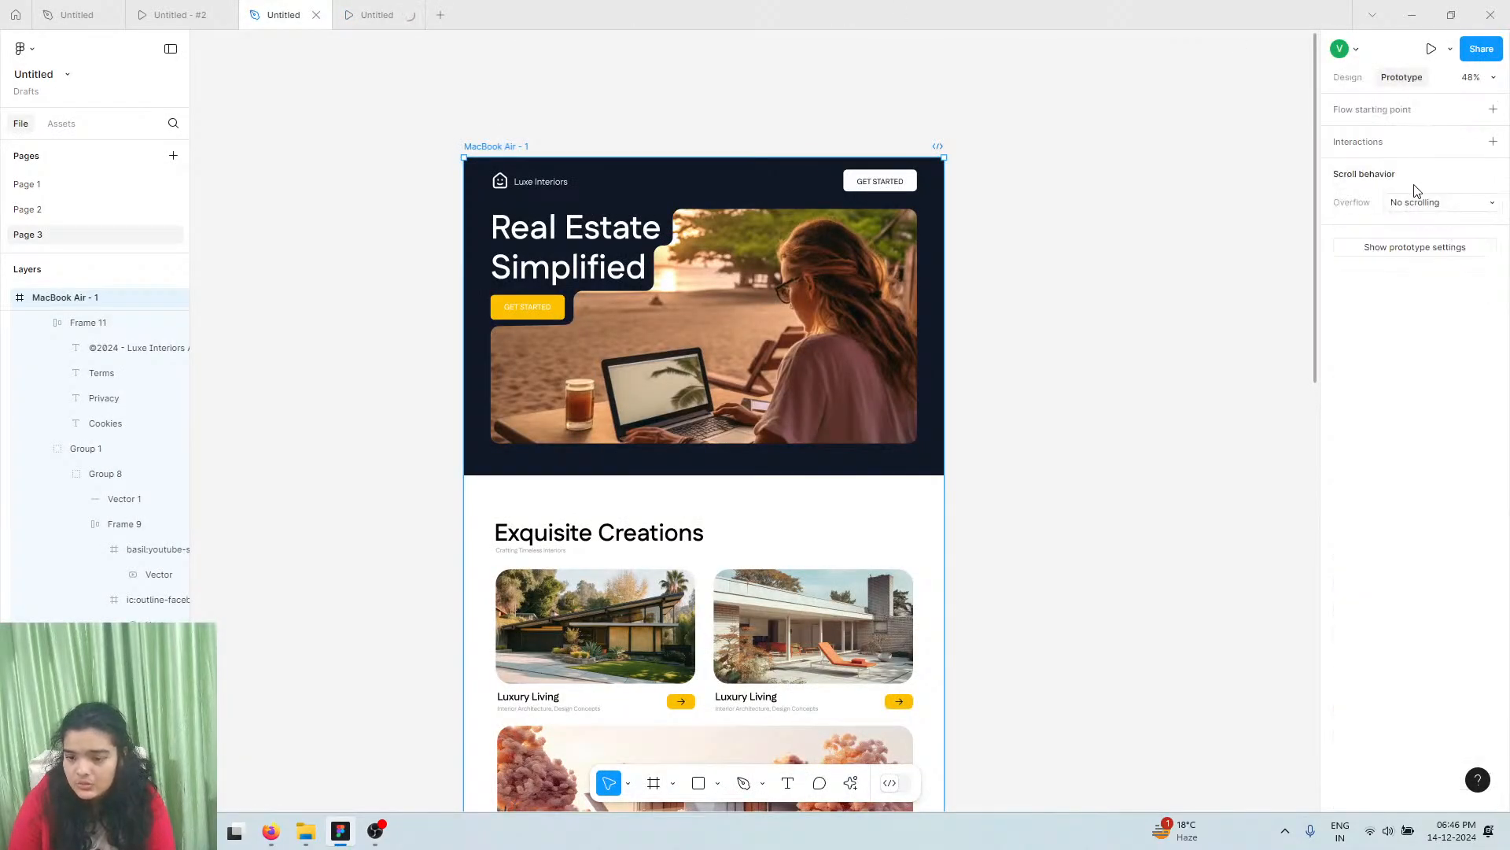
pyautogui.click(1414, 247)
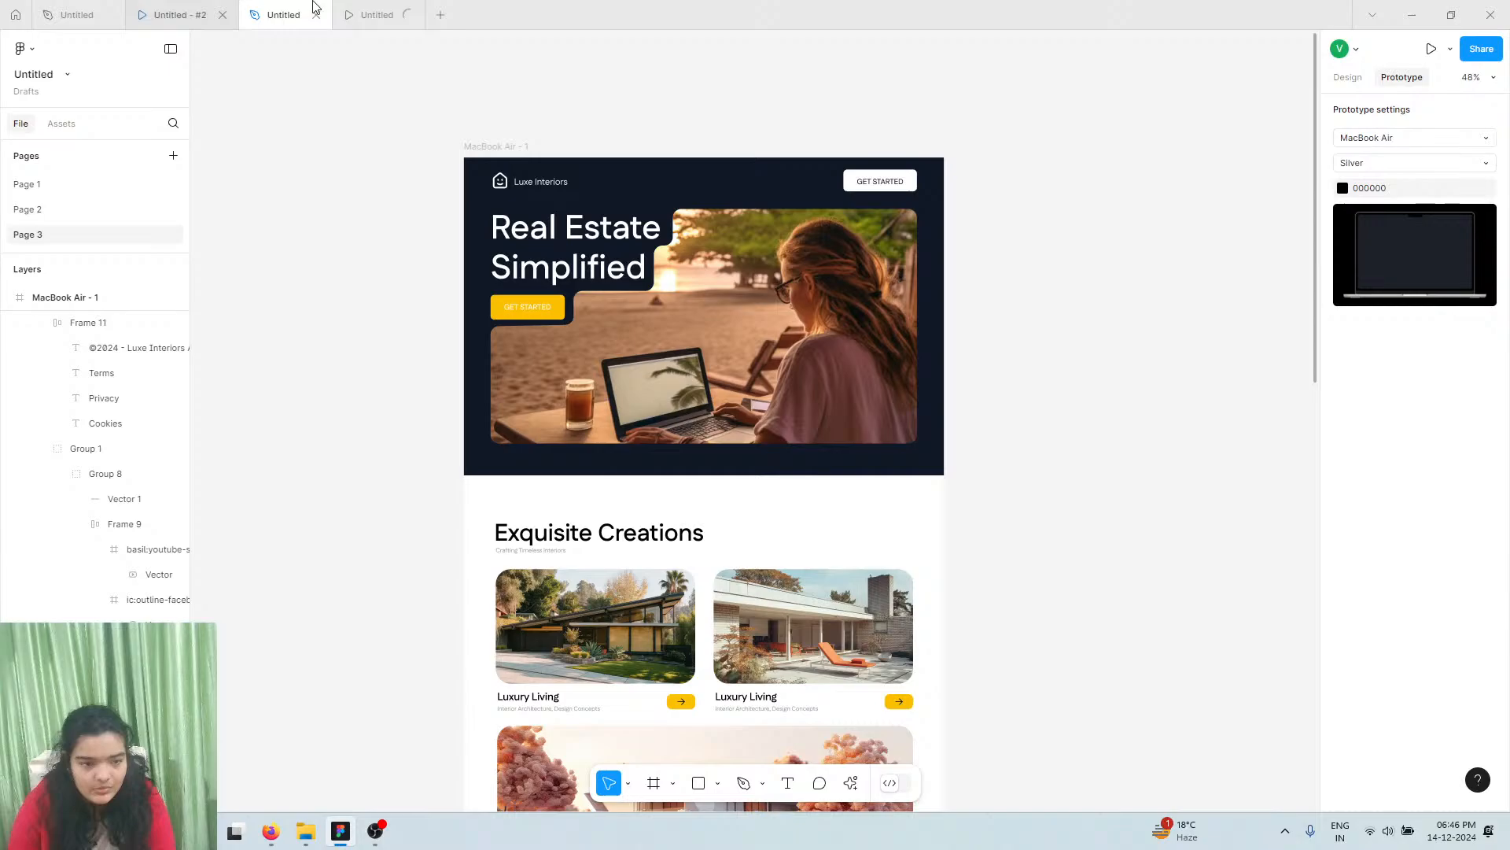
pyautogui.click(223, 15)
pyautogui.click(110, 15)
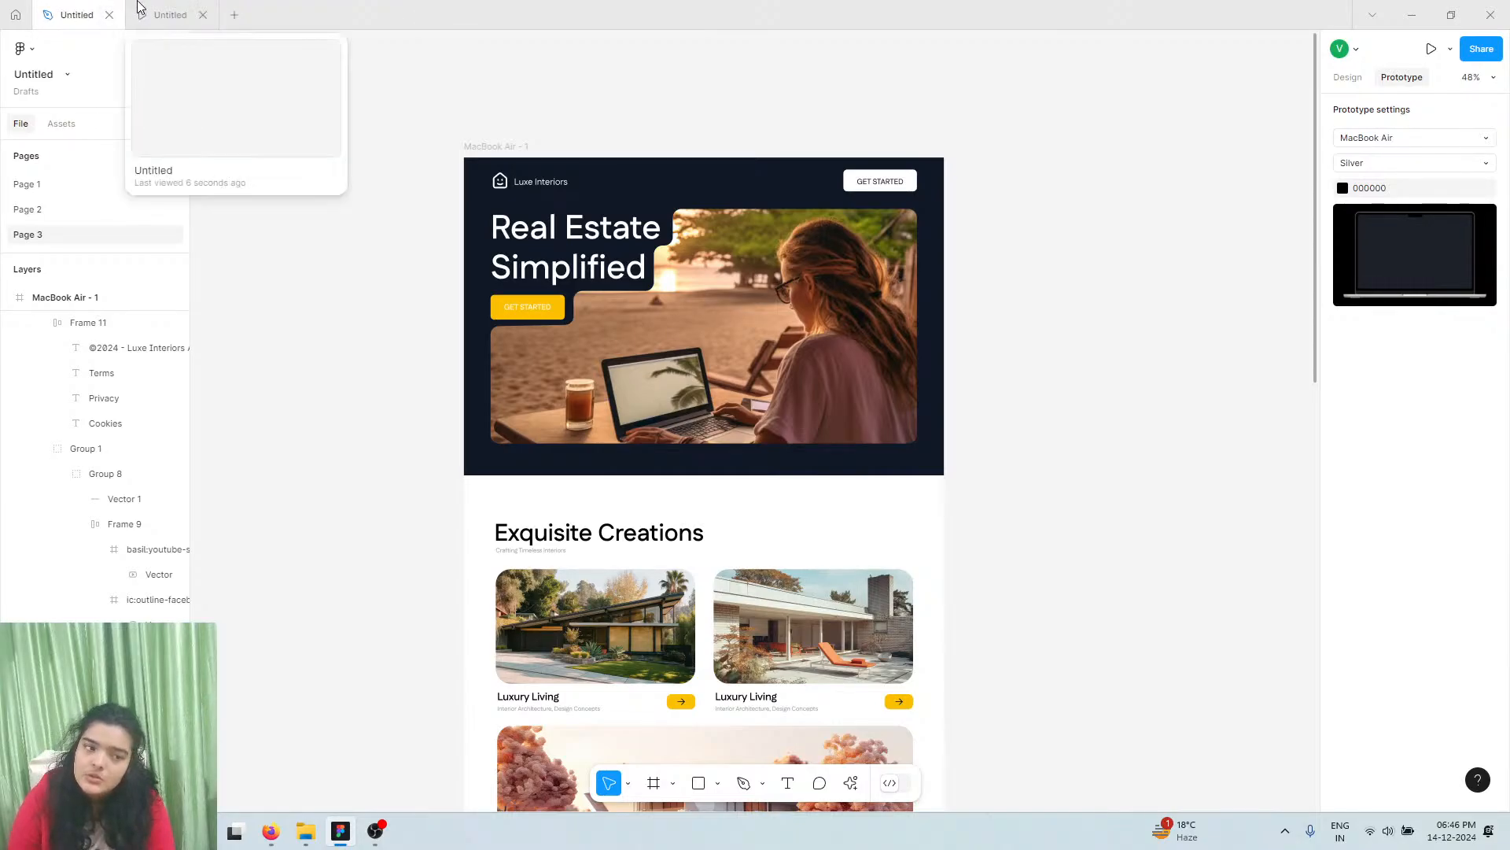
pyautogui.click(144, 8)
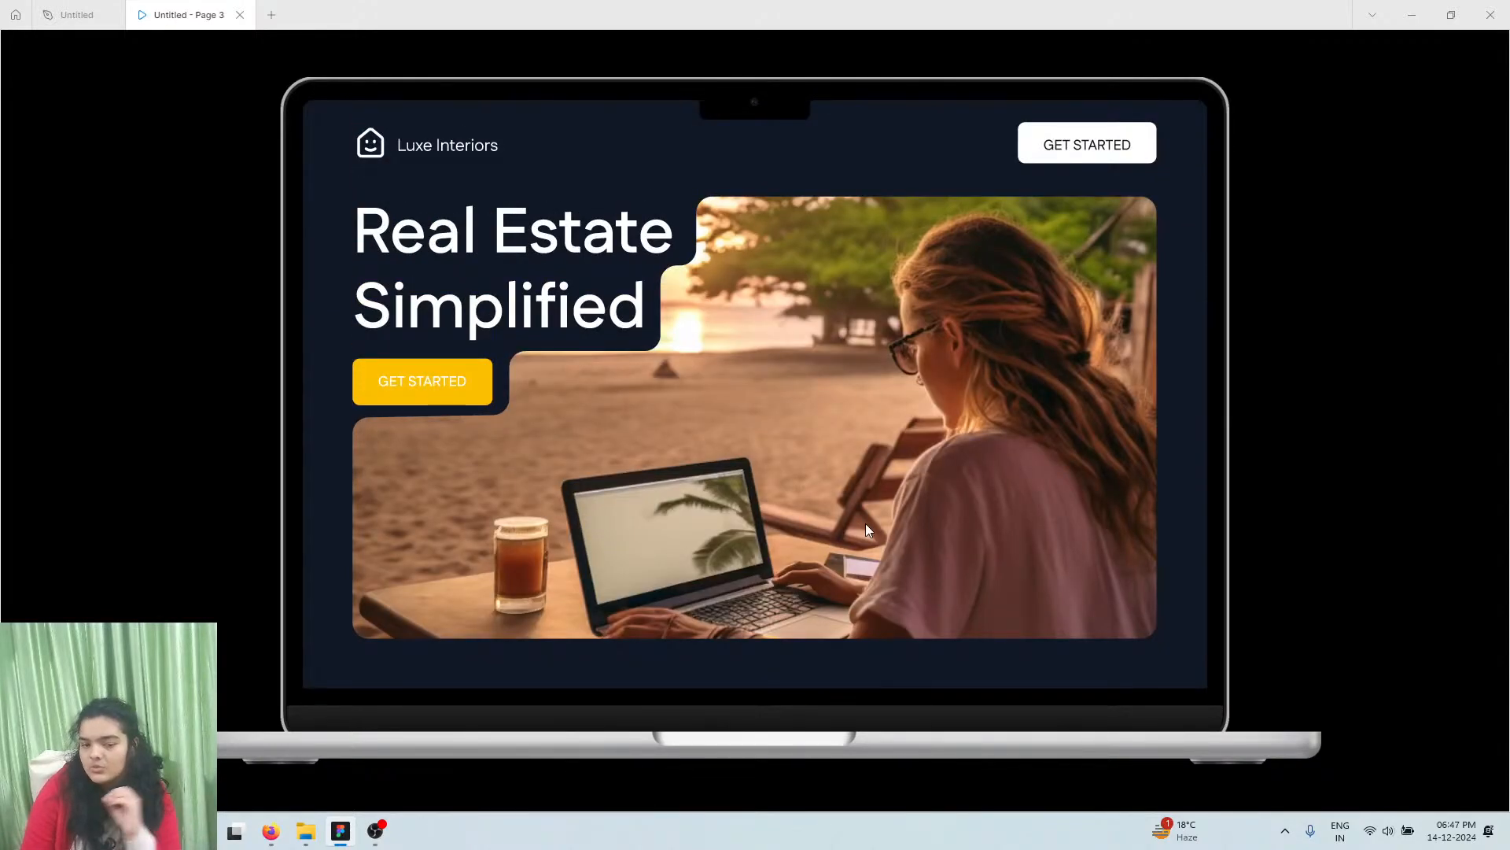
# Scroll the Luxe Interiors prototype past Exquisite Creations, Redefining Luxury and Connect With Us to the footer
pyautogui.moveTo(1033, 559); pyautogui.dragTo(1037, 175)
pyautogui.moveTo(1005, 386); pyautogui.dragTo(1008, 237)
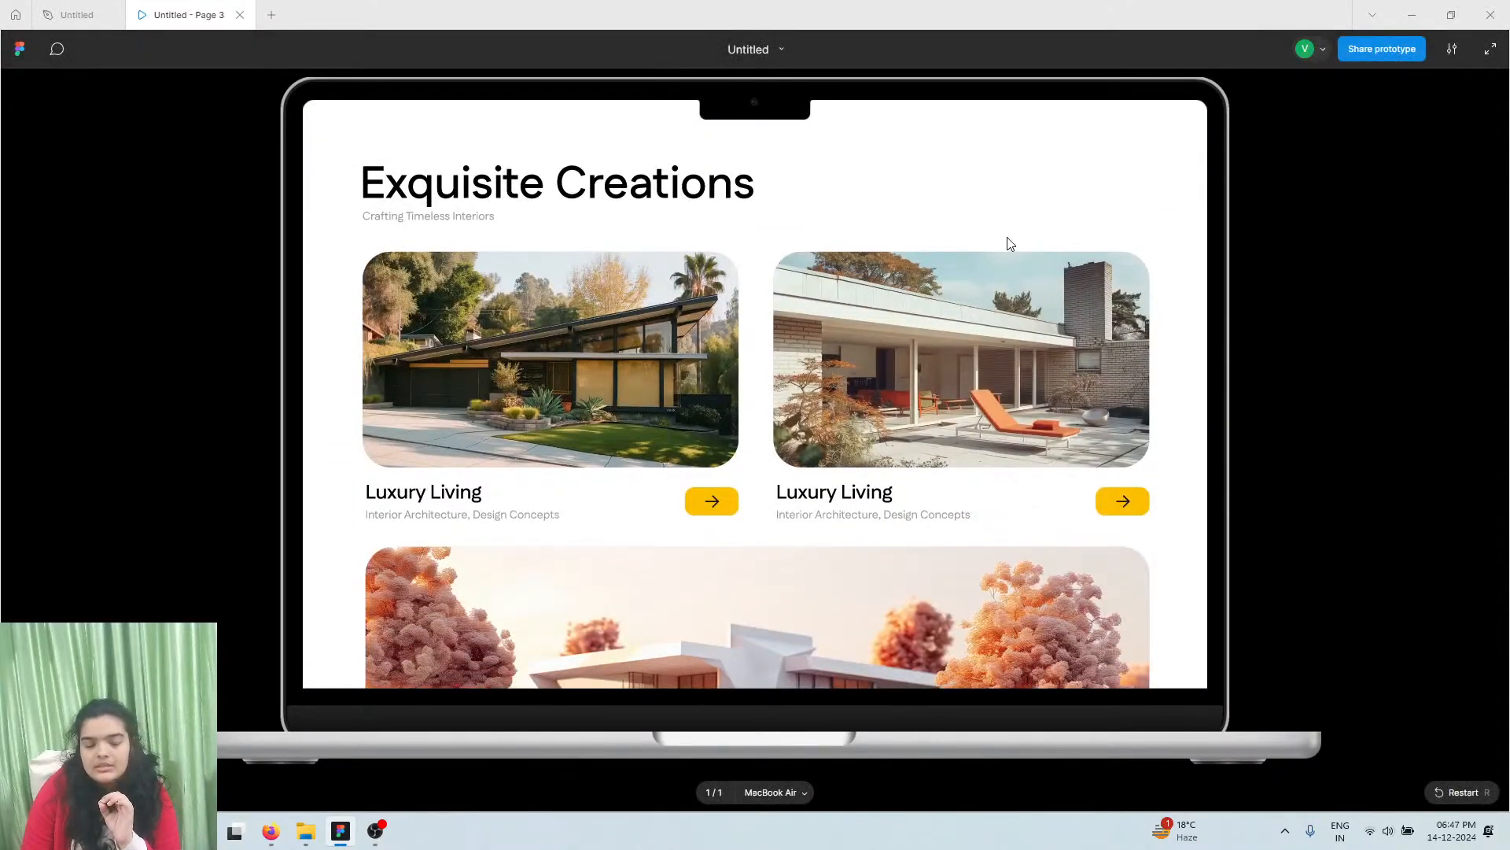
pyautogui.moveTo(978, 390); pyautogui.dragTo(1016, 186)
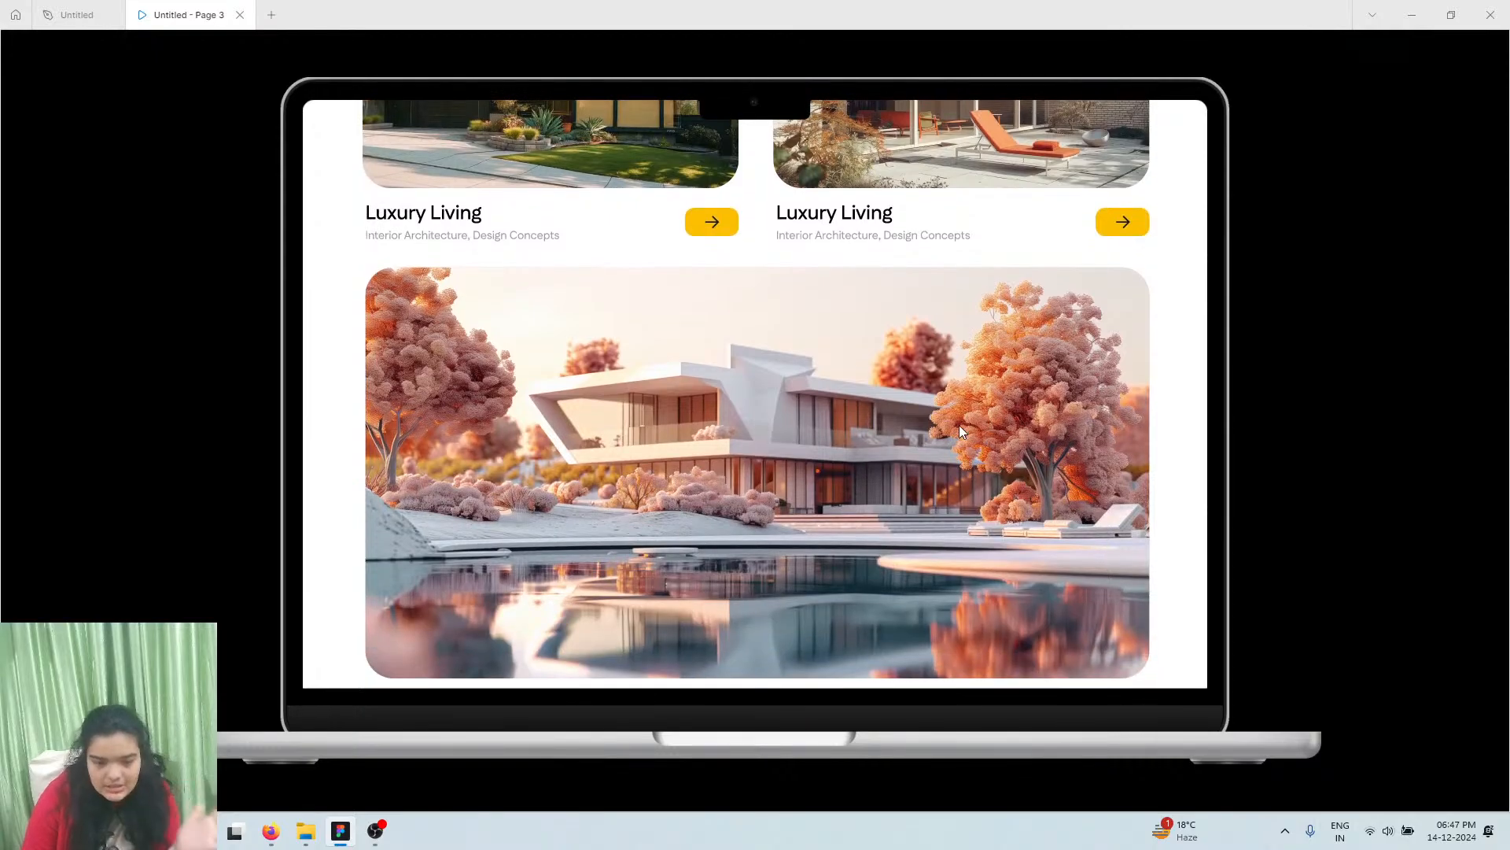
pyautogui.moveTo(960, 425); pyautogui.dragTo(948, 189)
pyautogui.moveTo(902, 394)
pyautogui.mouseDown()
pyautogui.moveTo(886, 299)
pyautogui.moveTo(881, 402)
pyautogui.mouseUp()
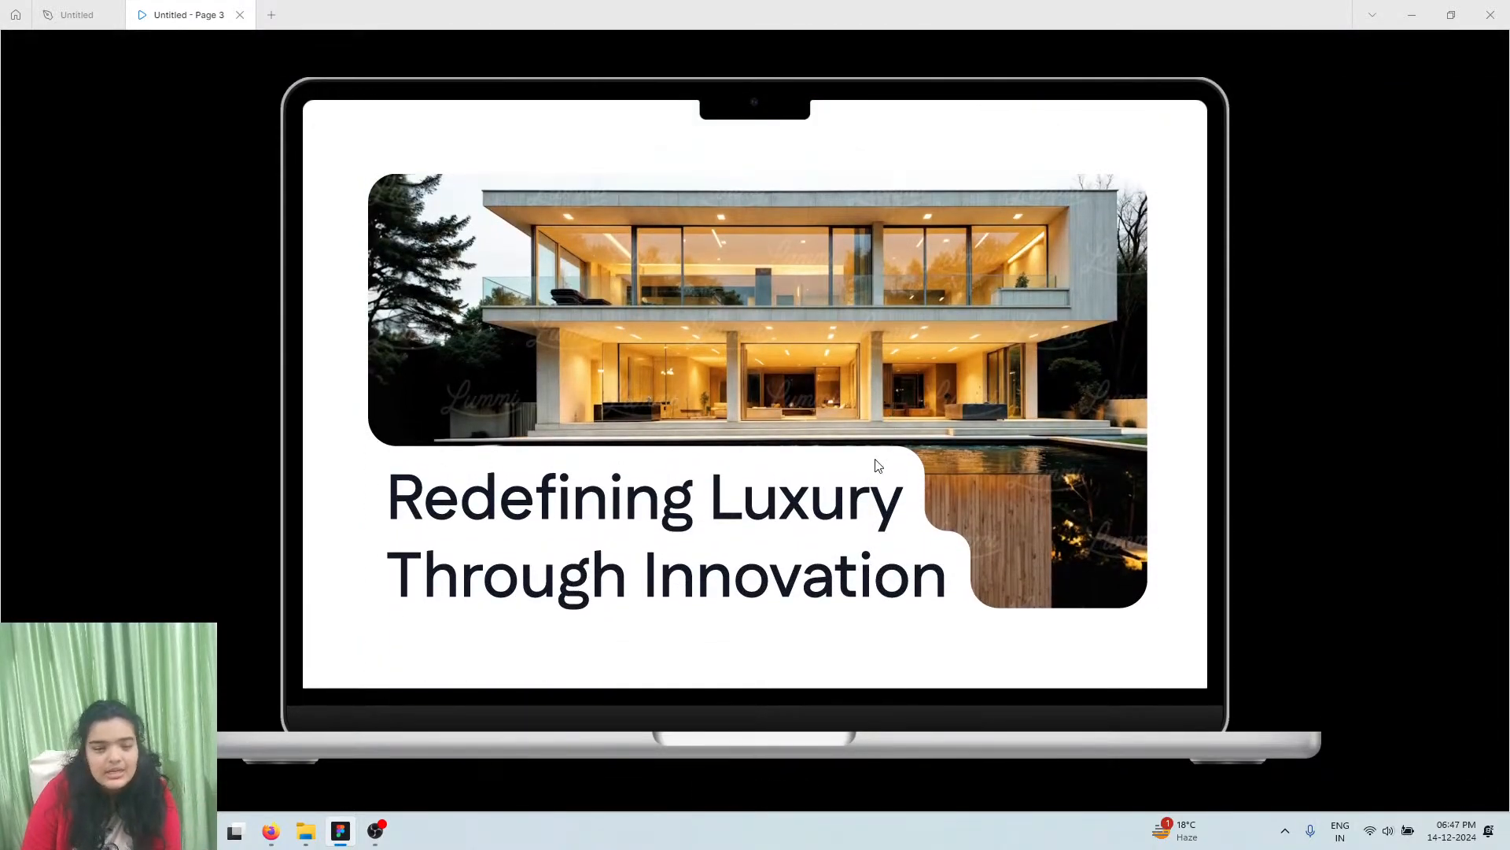
pyautogui.moveTo(865, 559); pyautogui.dragTo(808, 164)
pyautogui.moveTo(876, 467); pyautogui.dragTo(917, 102)
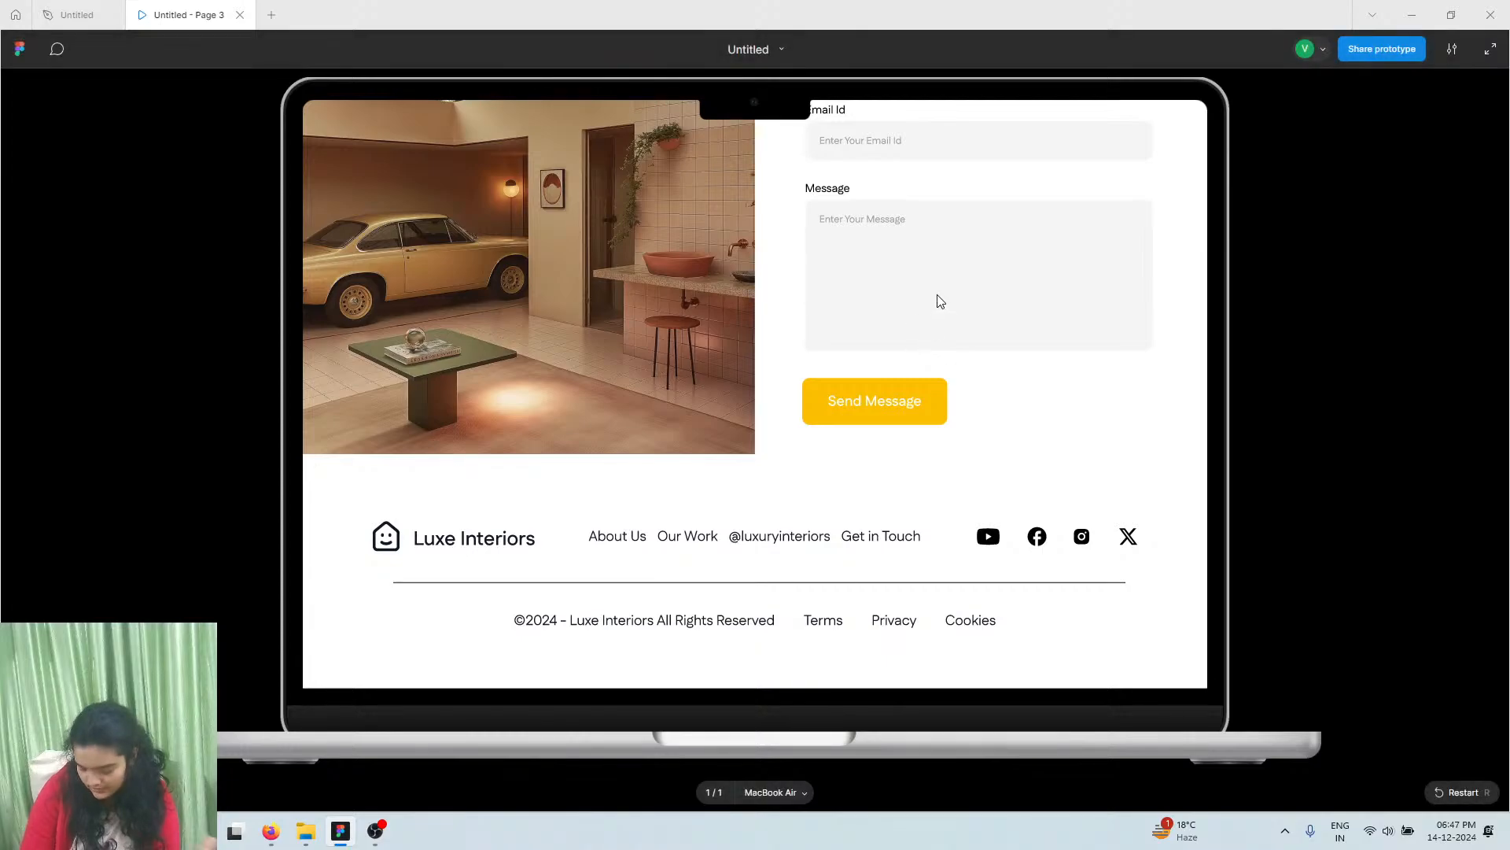
pyautogui.scroll(6, 937, 297)
pyautogui.scroll(10, 938, 300)
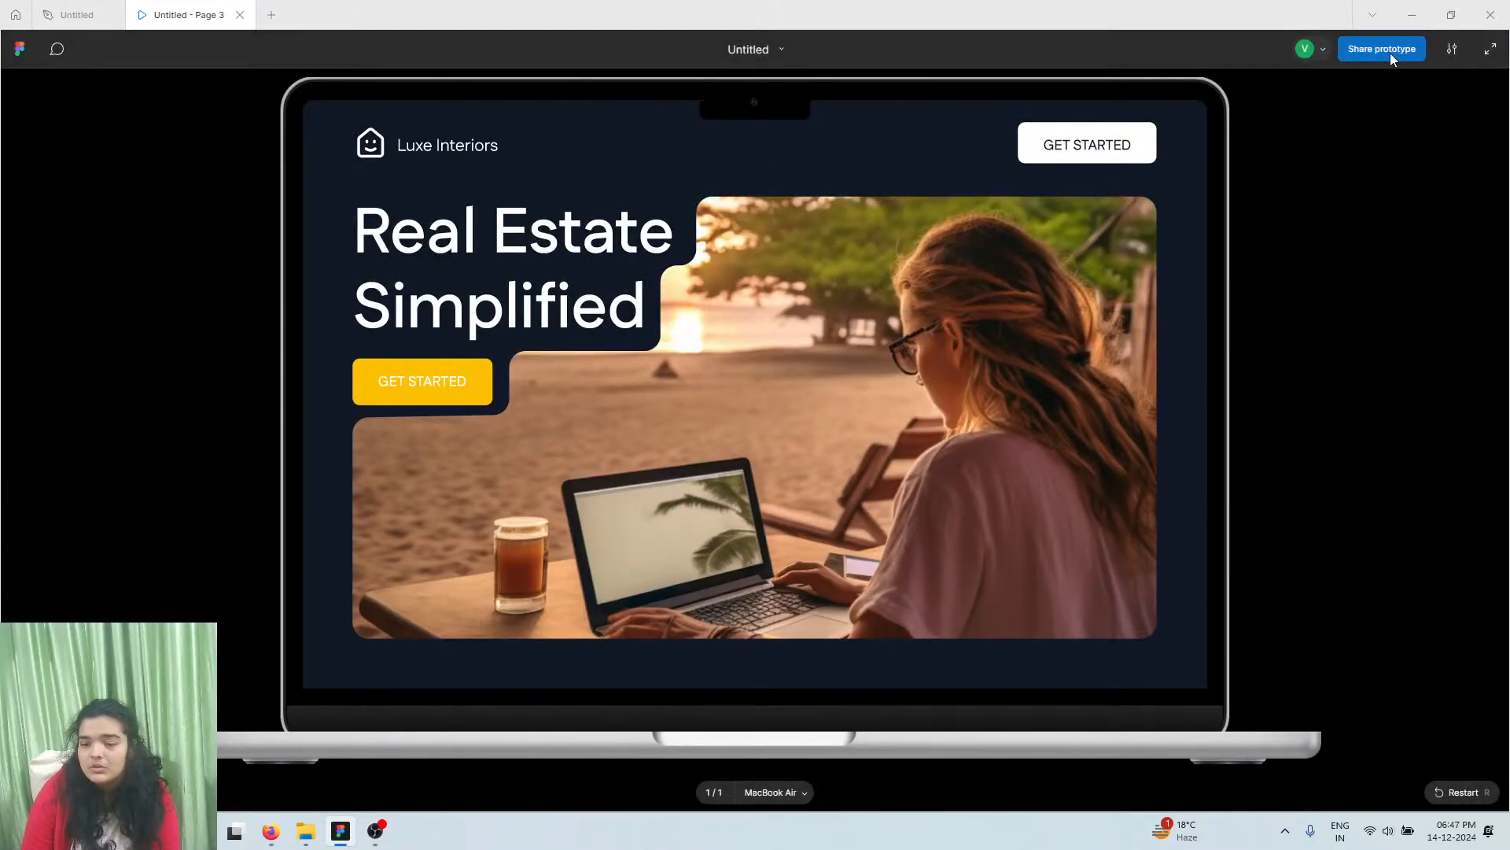
# Copy the prototype's share link and switch to the YouTube Studio livestream in Firefox
pyautogui.click(1382, 49)
pyautogui.click(872, 161)
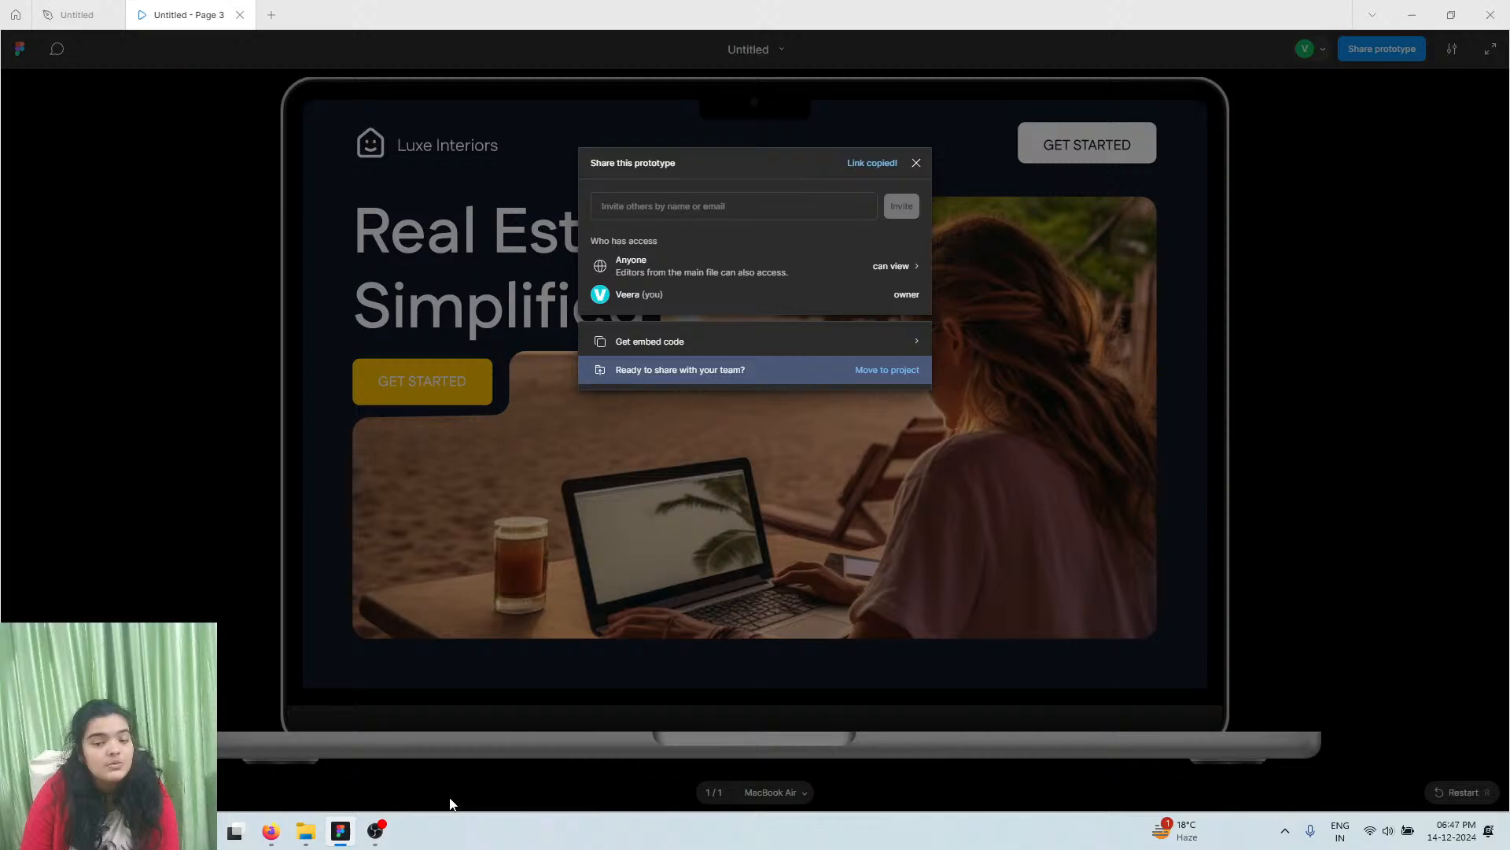
pyautogui.click(277, 817)
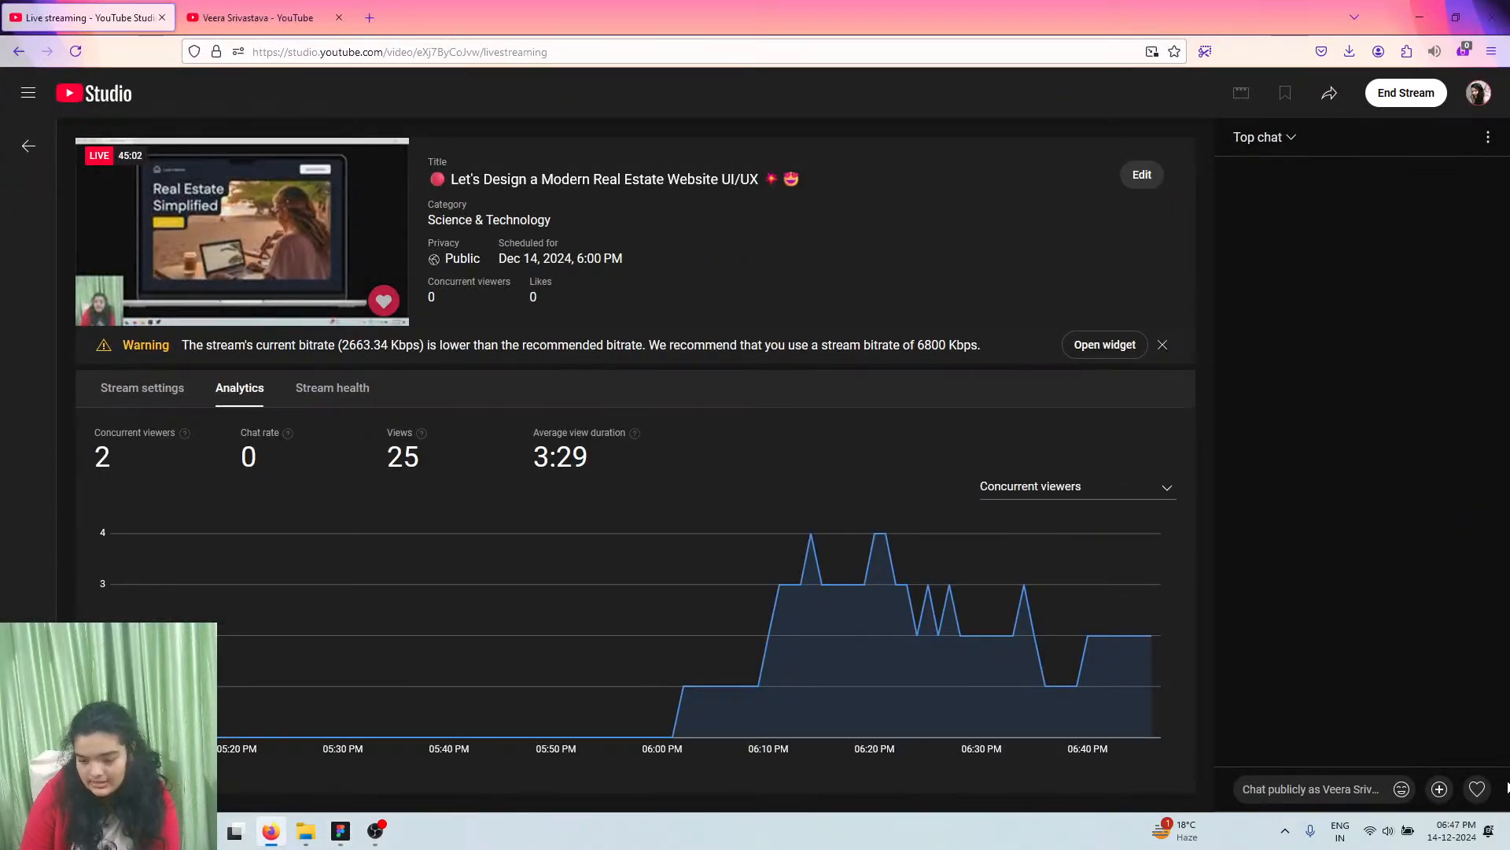
# Paste and send the prototype link in the live chat, then close Figma's Share dialog
pyautogui.click(1316, 787)
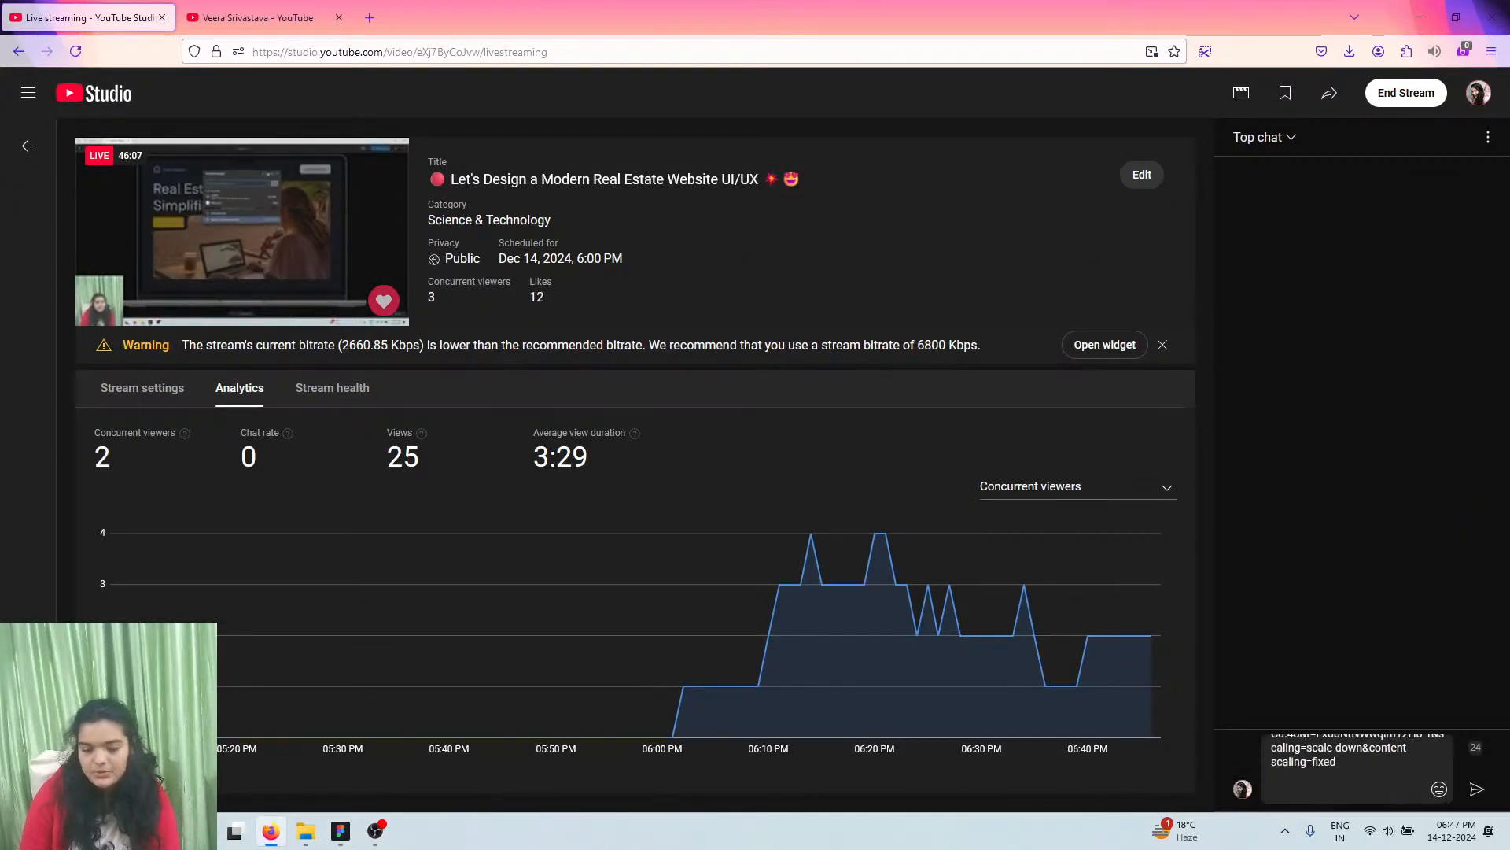
pyautogui.press('Return')
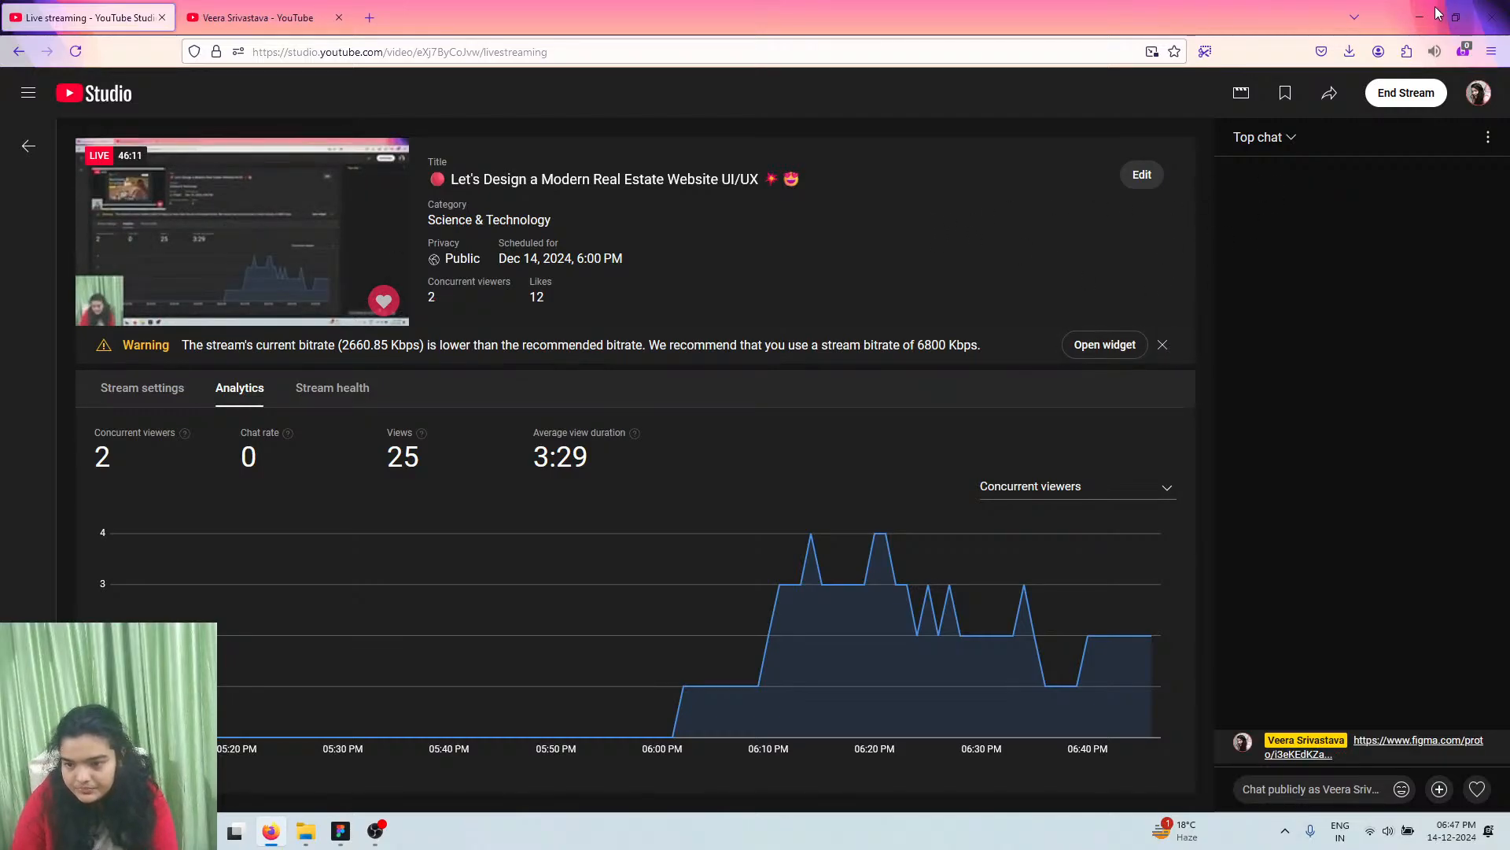
pyautogui.hotkey('alt', 'Tab')
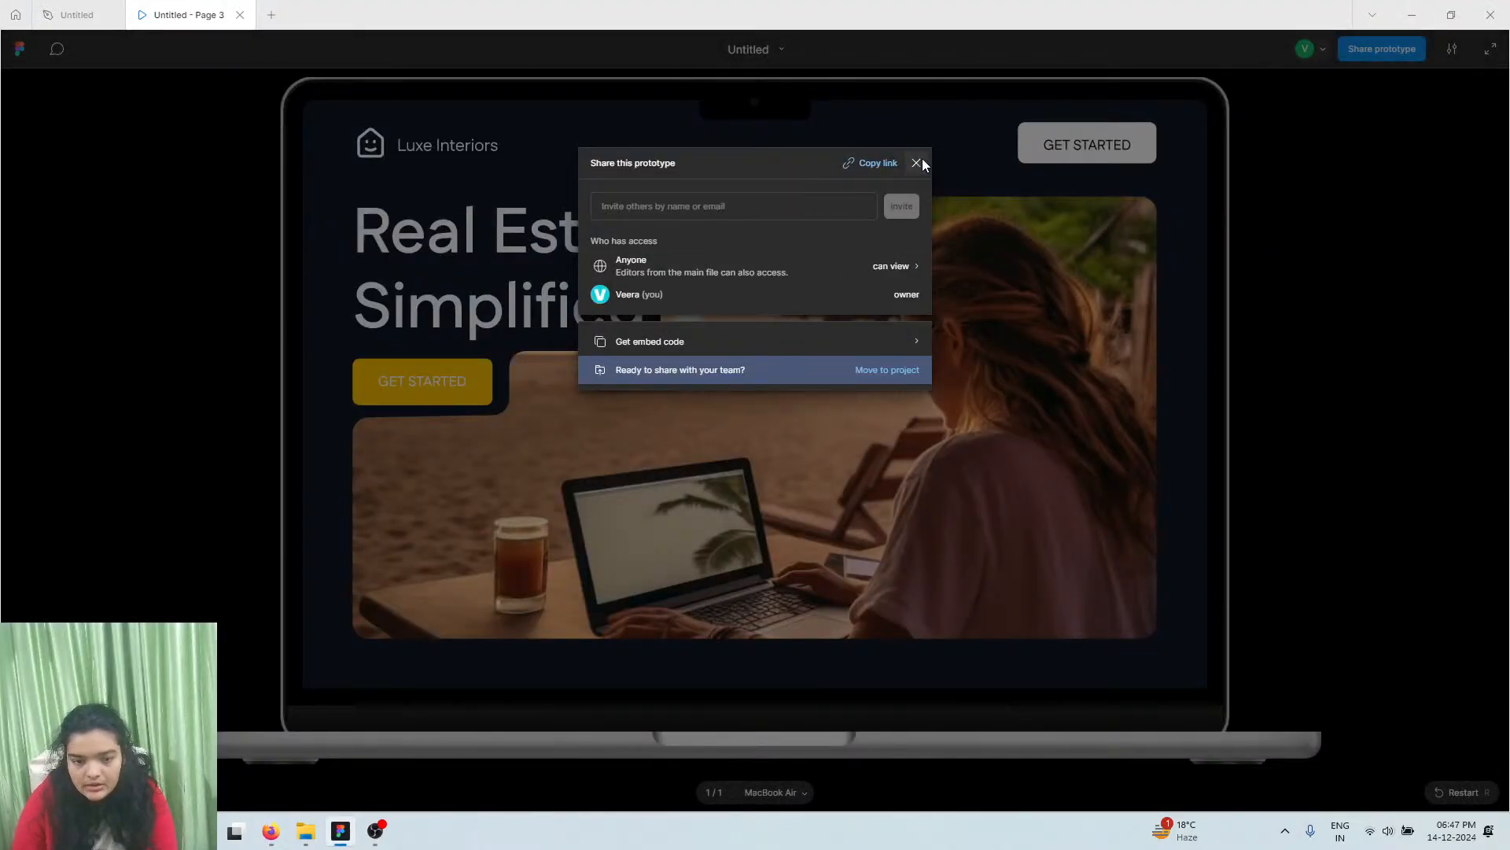
pyautogui.click(916, 162)
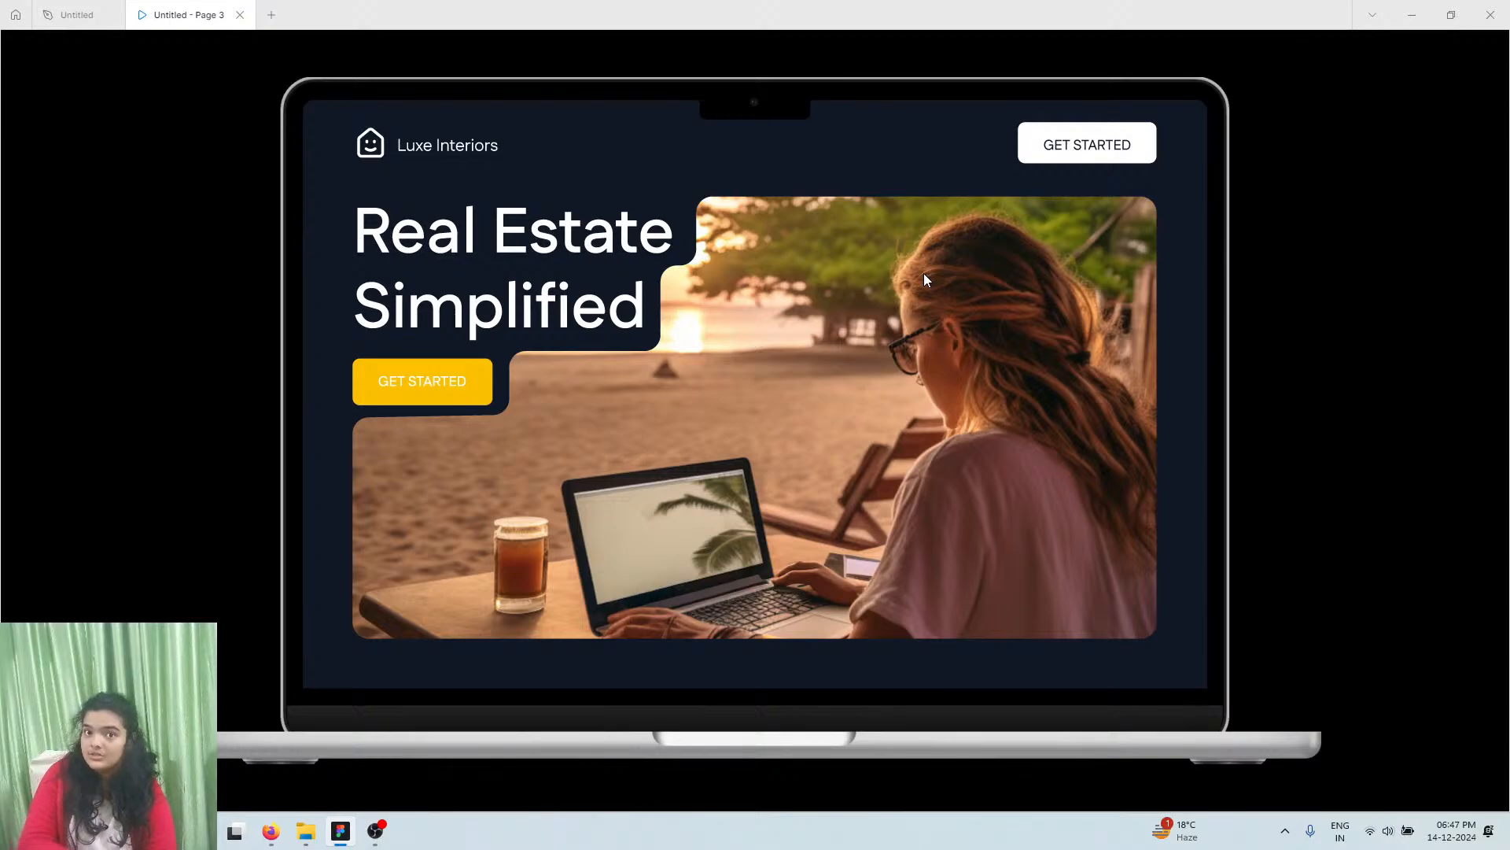